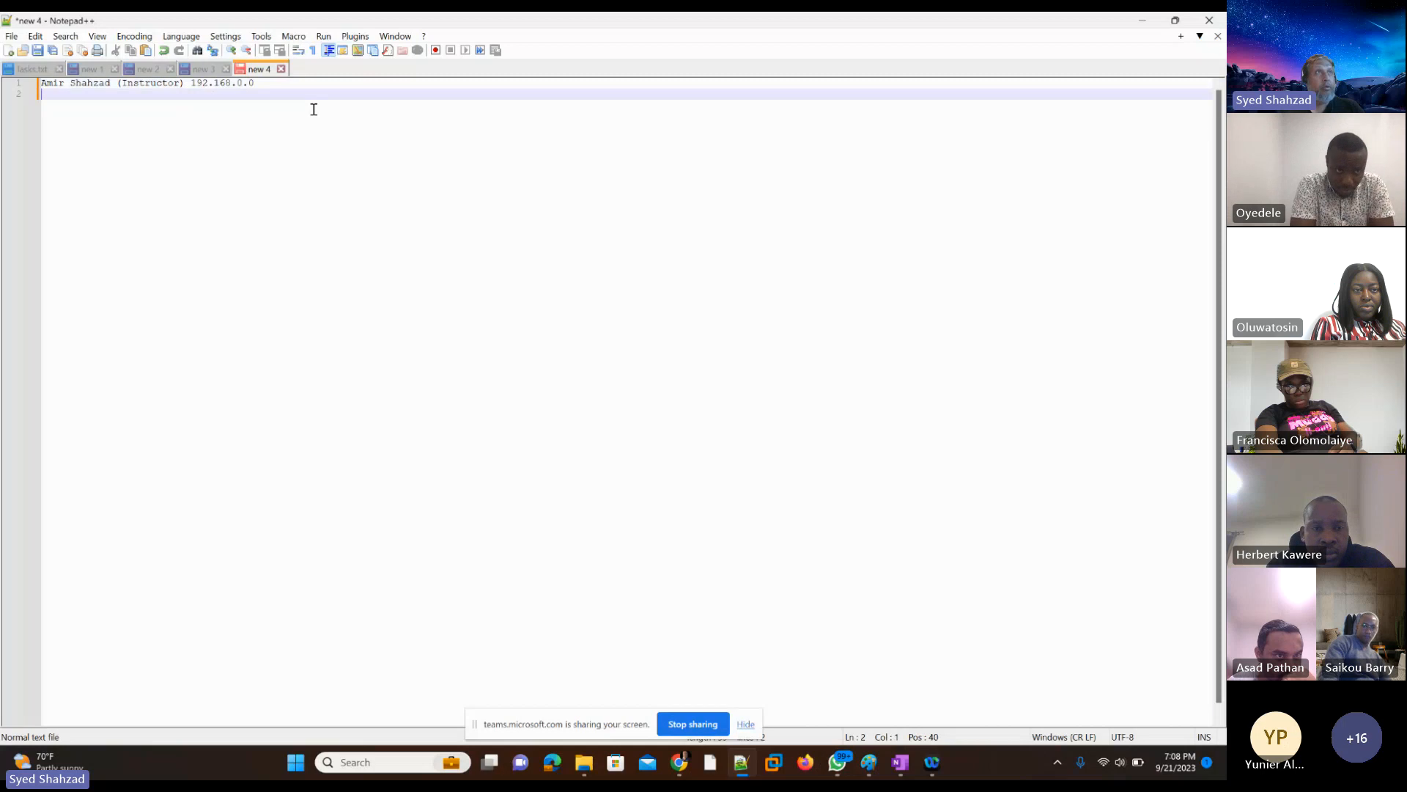
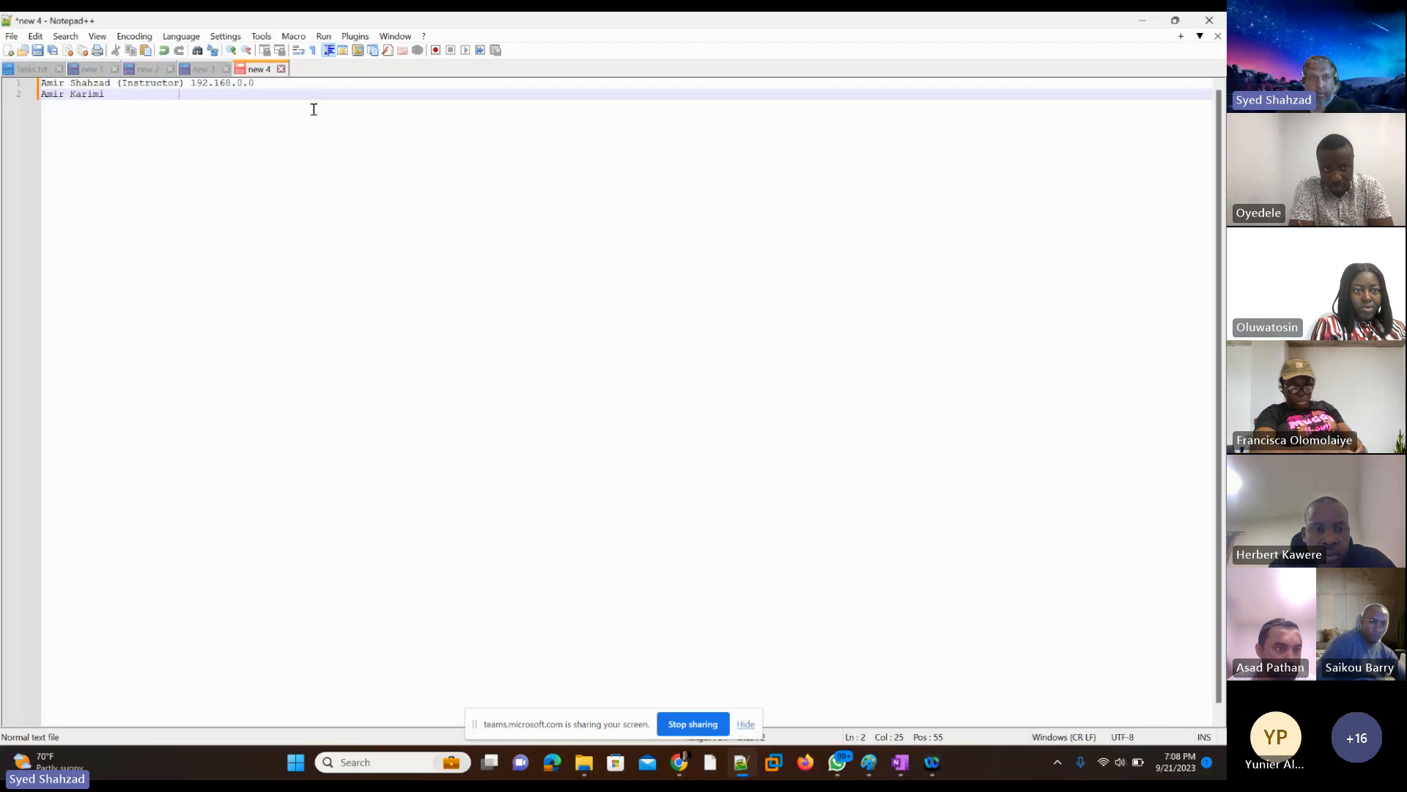
Step: Enter the first student's full name on line 2 and assign the network address 192.168.1.0
type("192.168.")
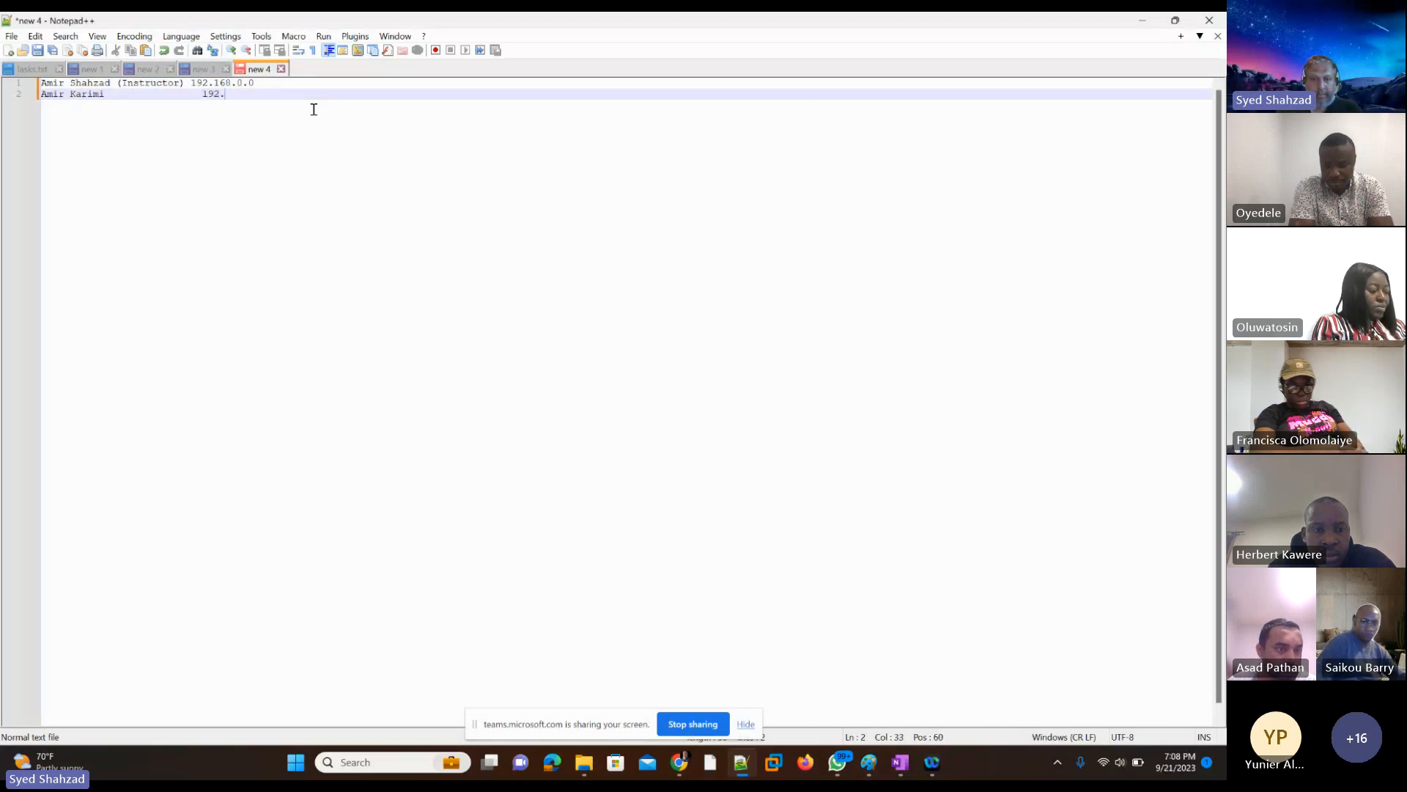
type("1.0")
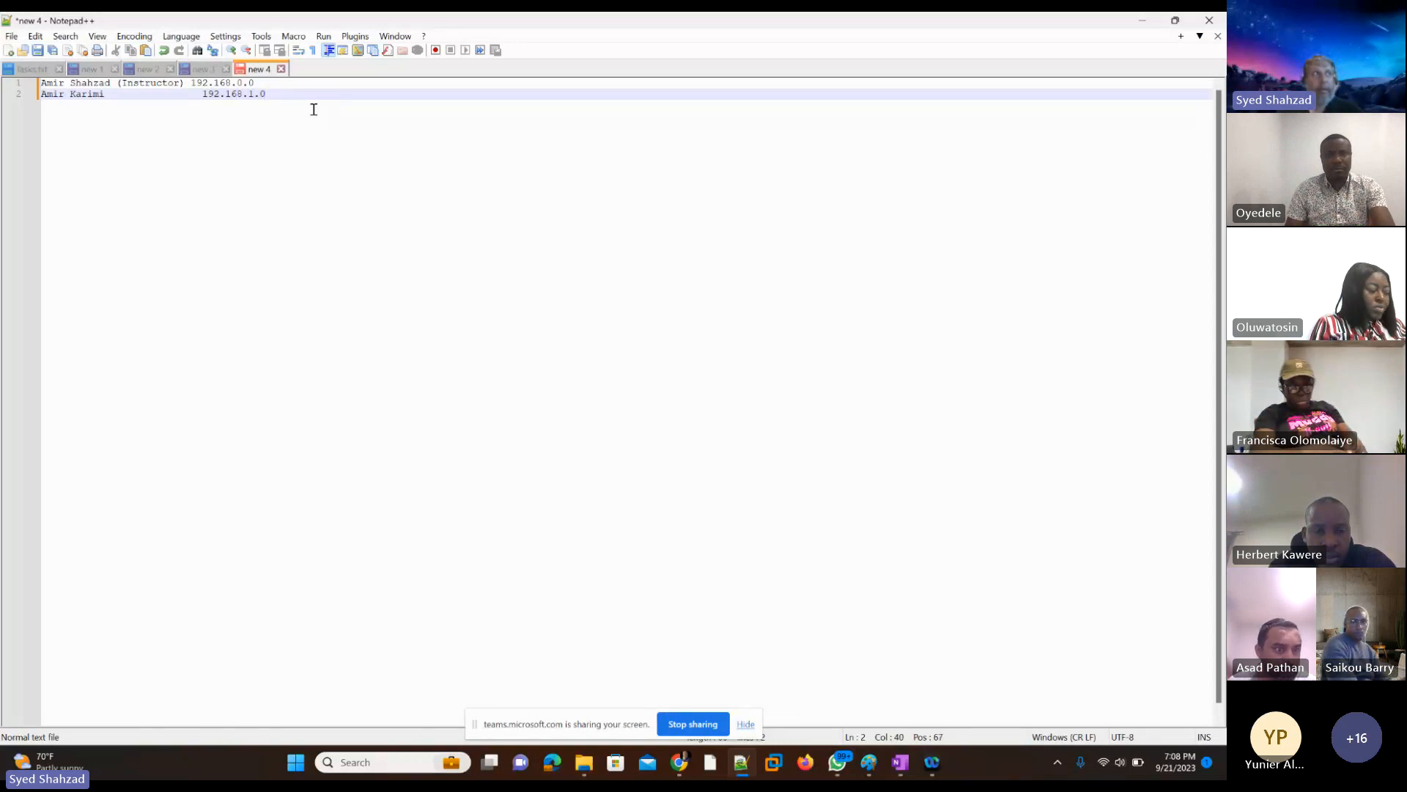
key("Return")
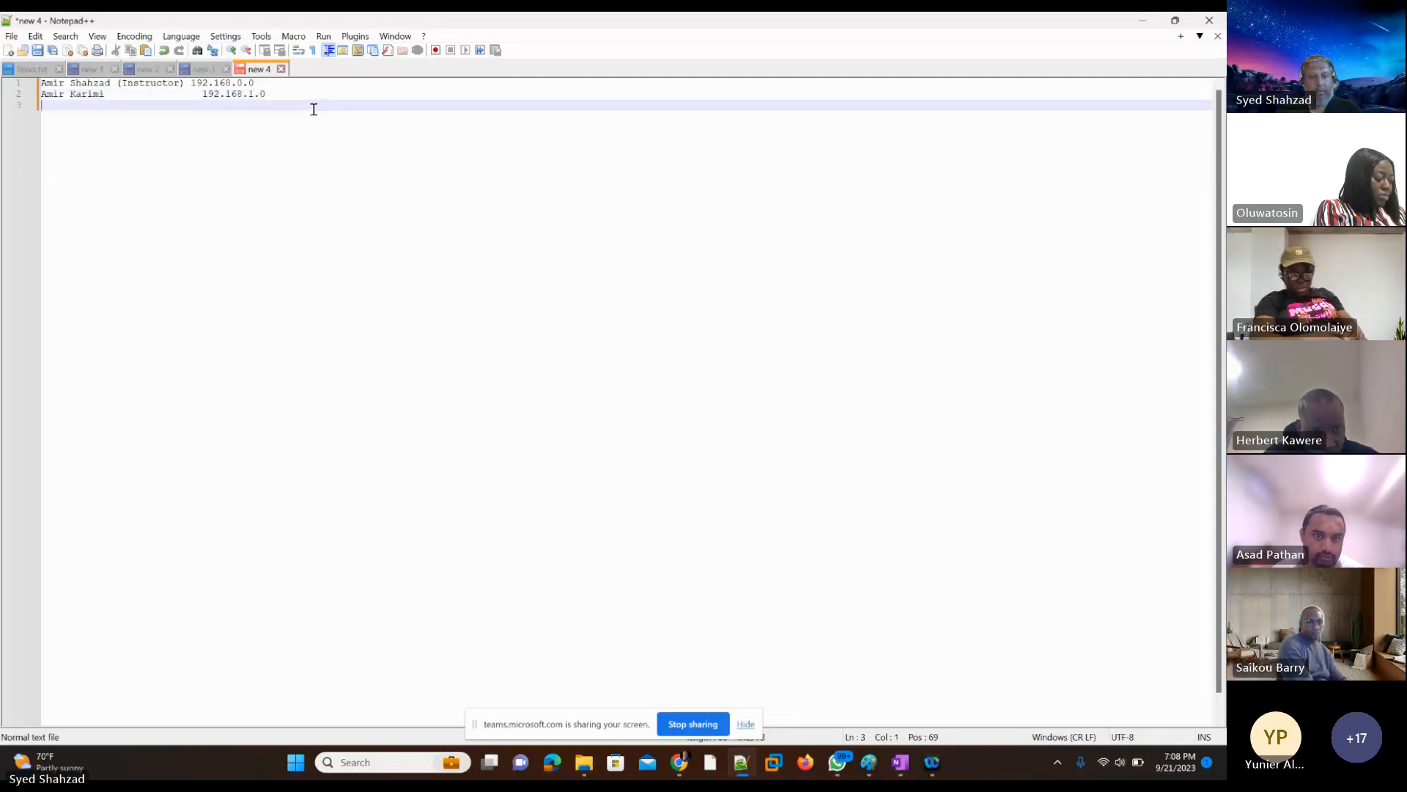
Step: Add the next student's first name on line 3 with 192.168.2.0 aligned in the address column
type("Aref")
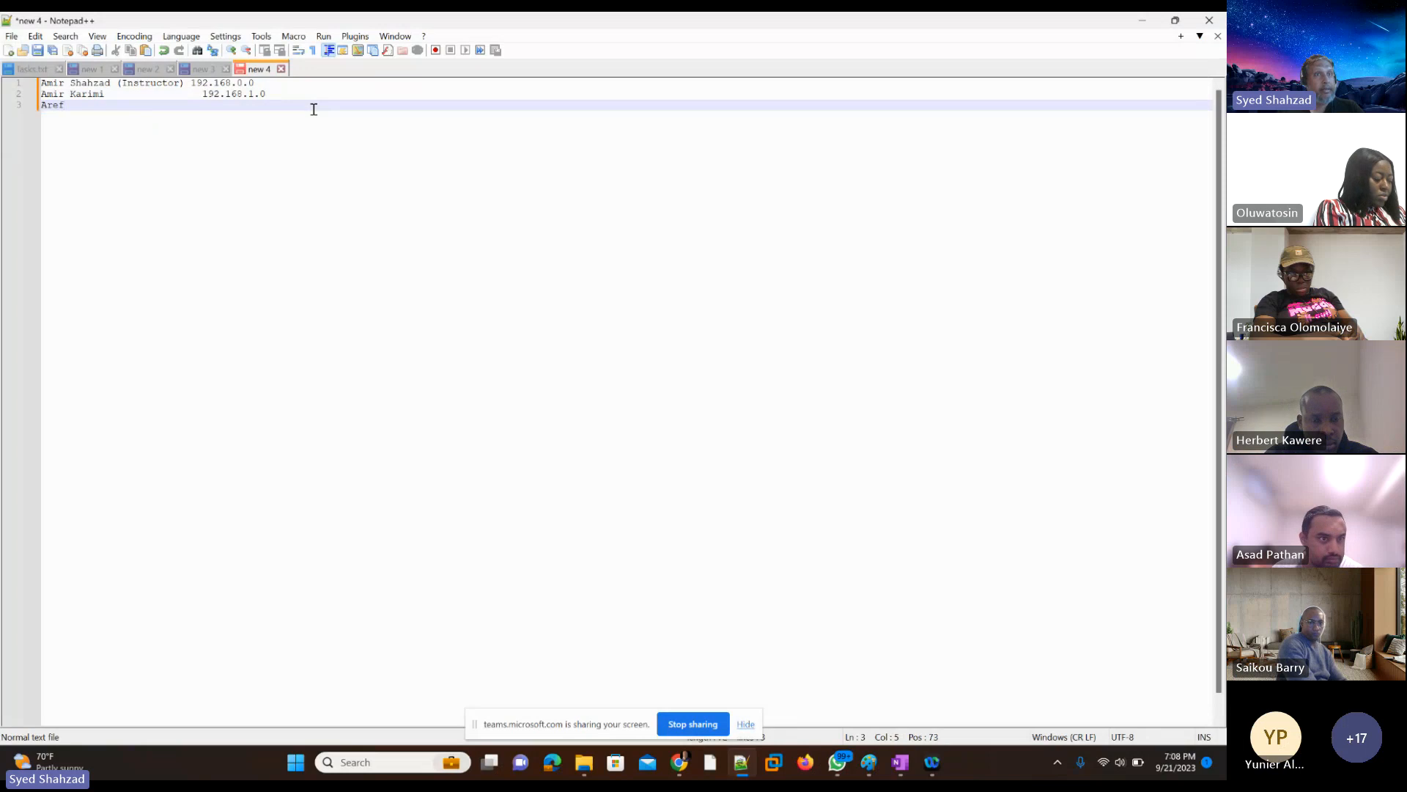
key("Tab")
key("Tab")
key("Tab")
key("Tab")
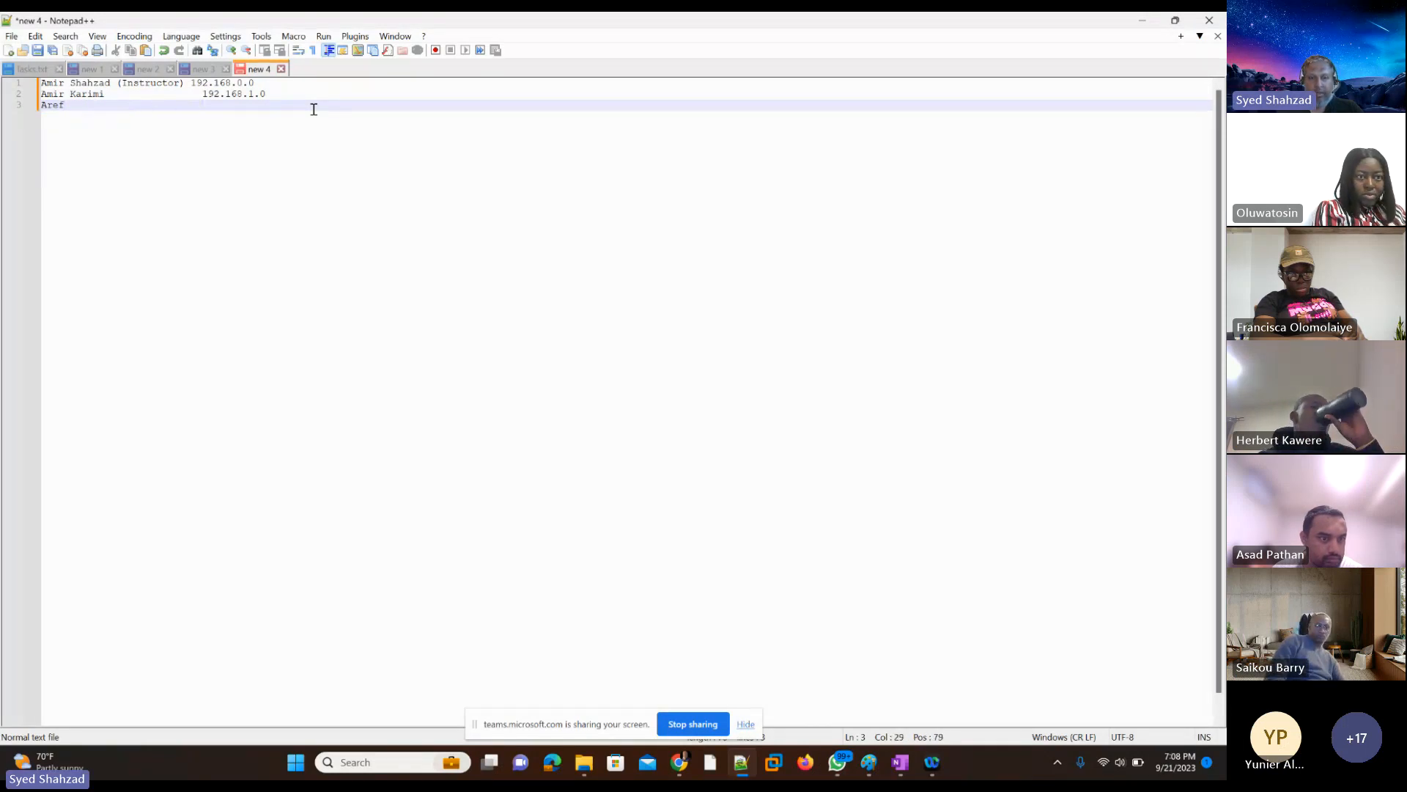
key("Tab")
type("192.1")
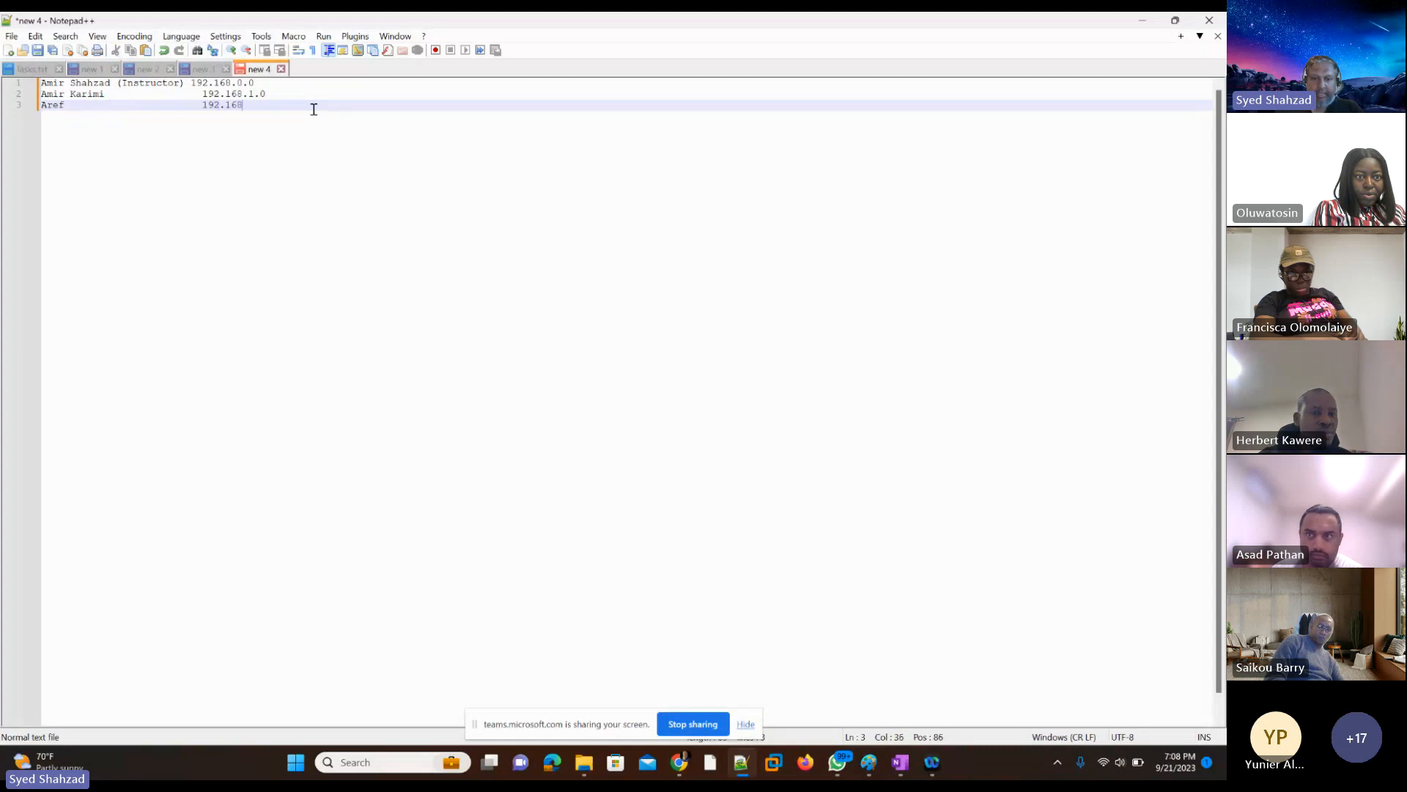
type("68.")
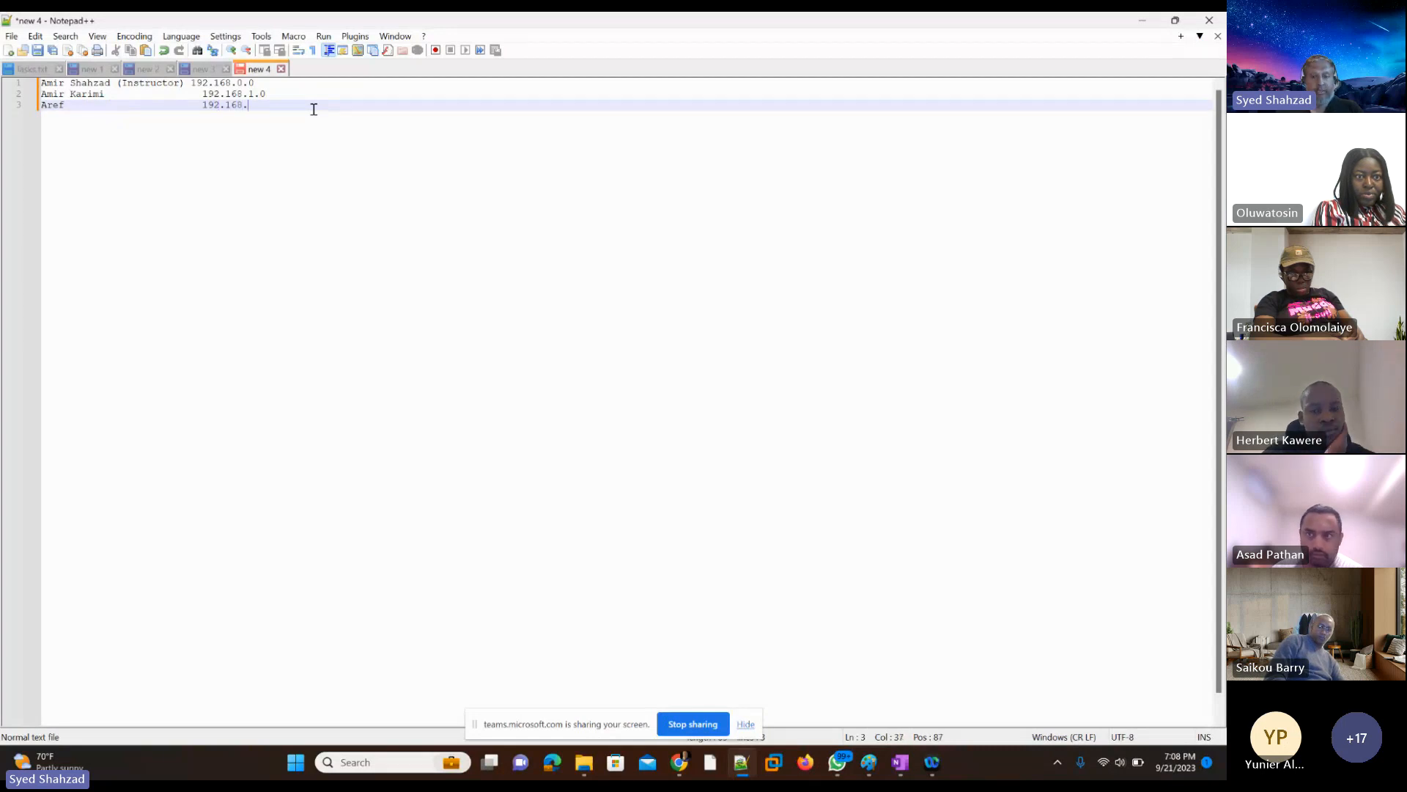
type("2.0")
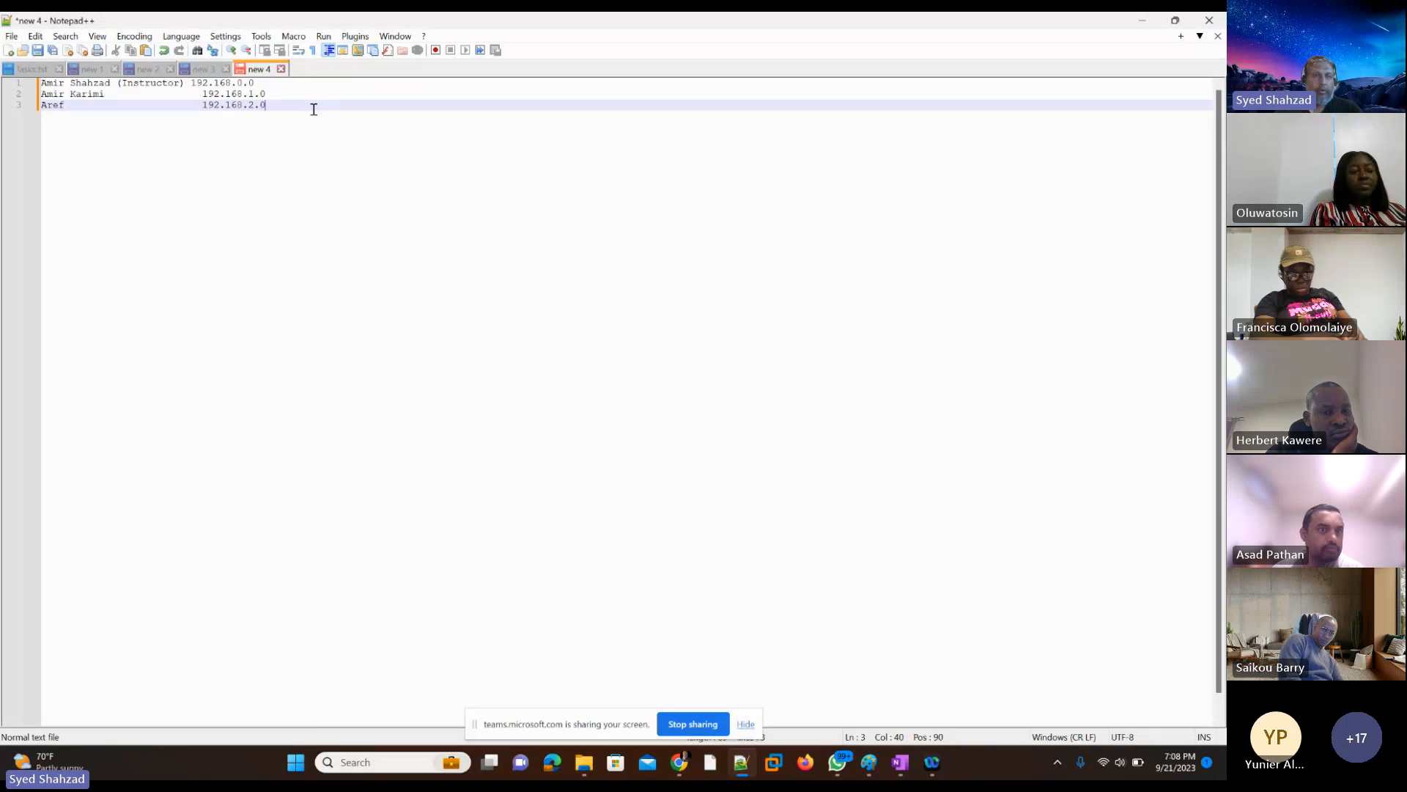
key("Return")
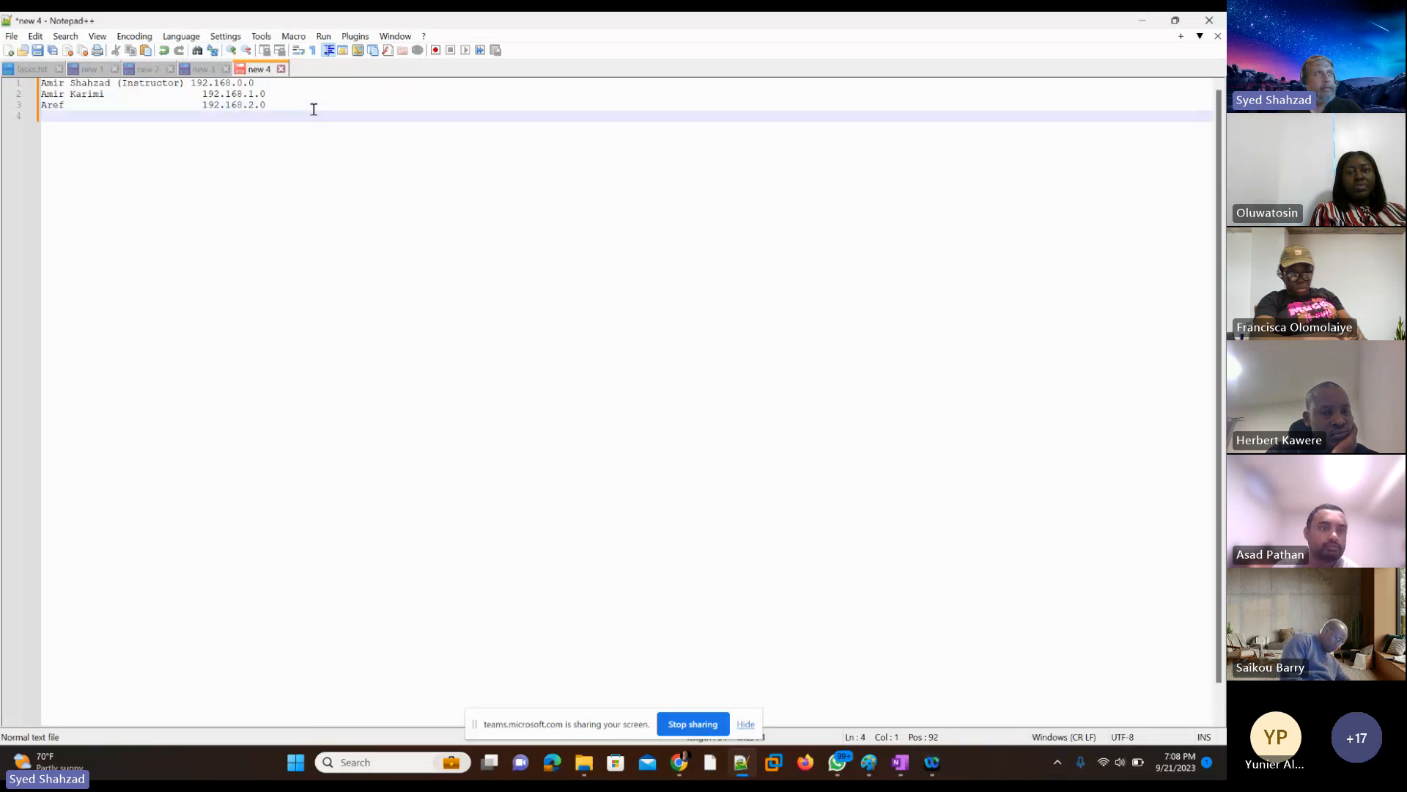
Step: Add another student's first name on line 4 with 192.168.3.0 aligned in the address column
type("As")
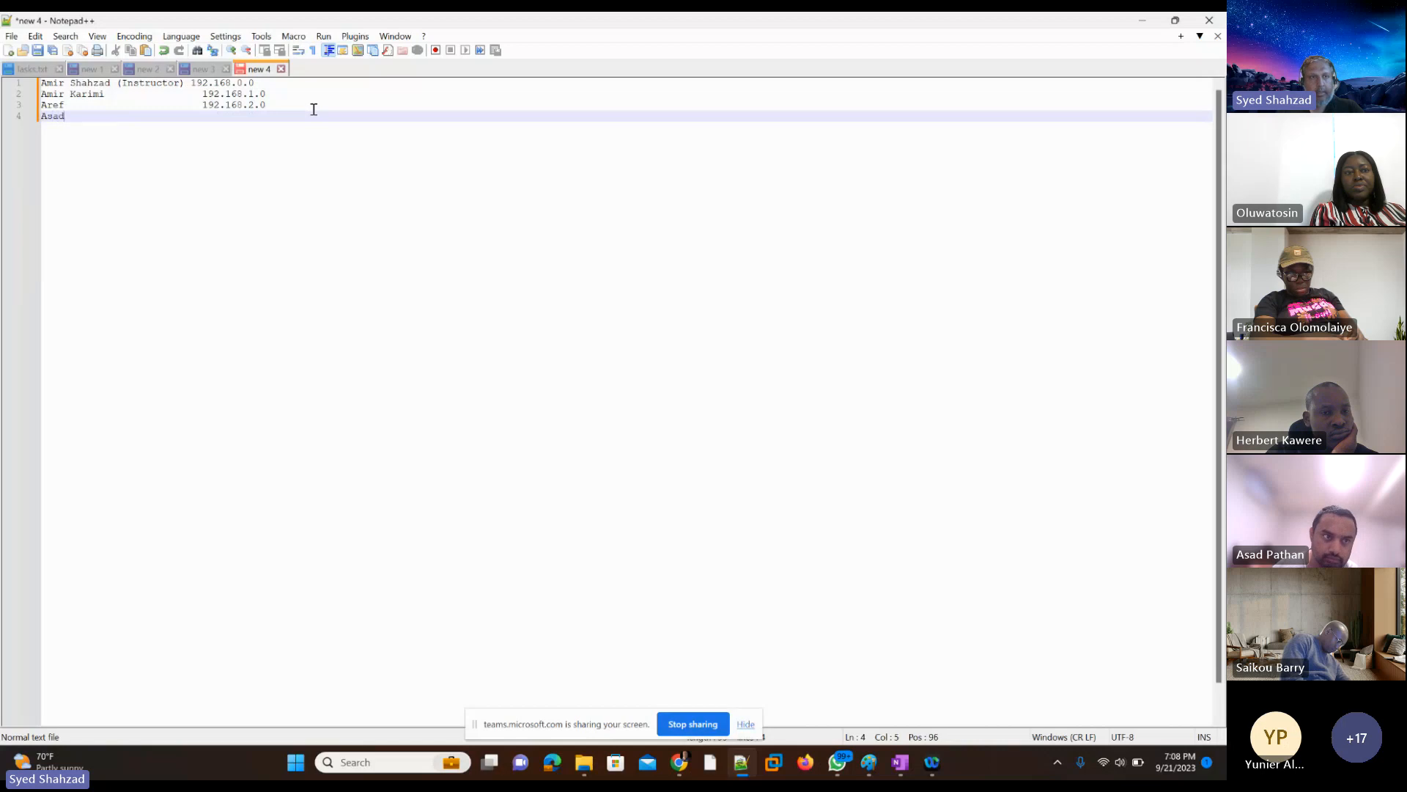
type("ad")
key("Tab")
key("Tab")
key("Tab")
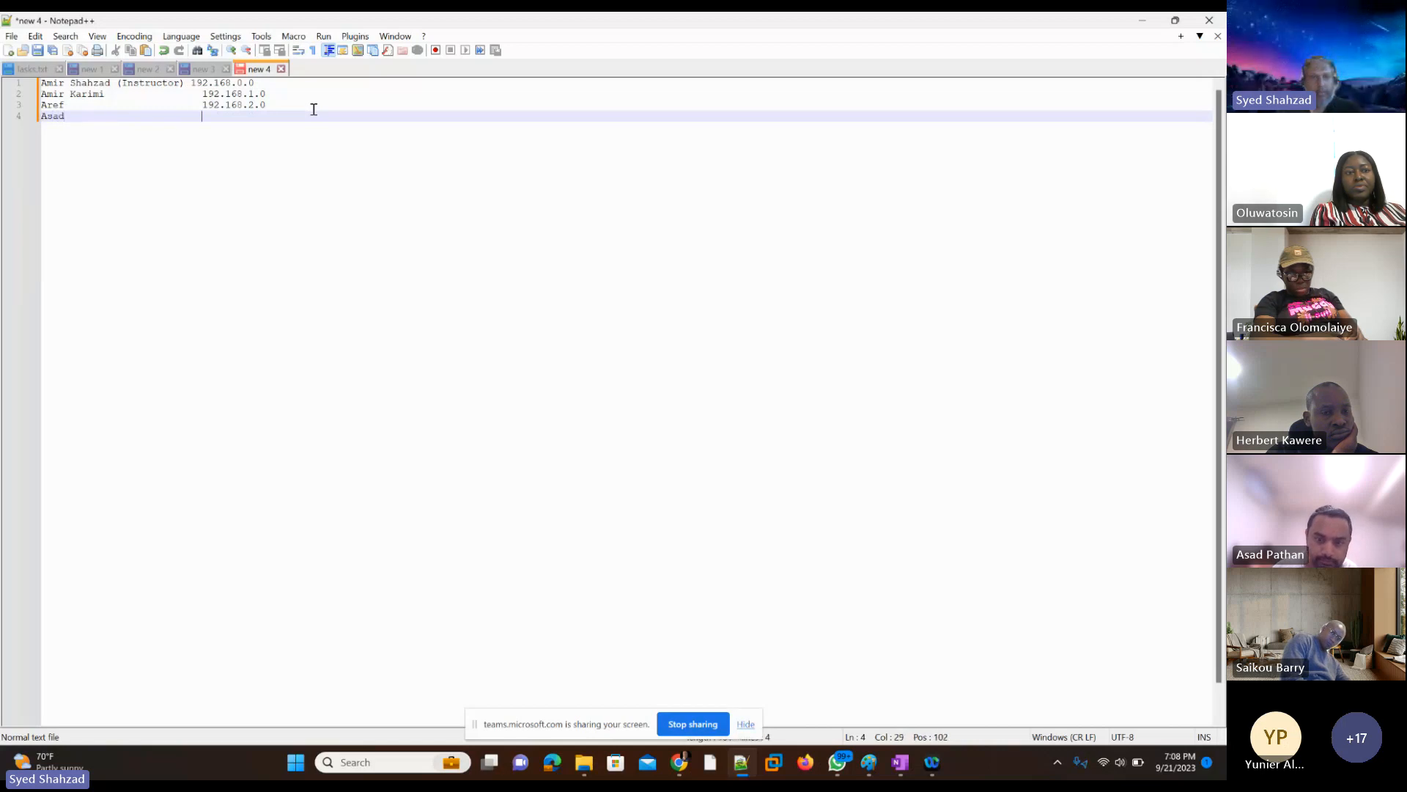
type("192.16")
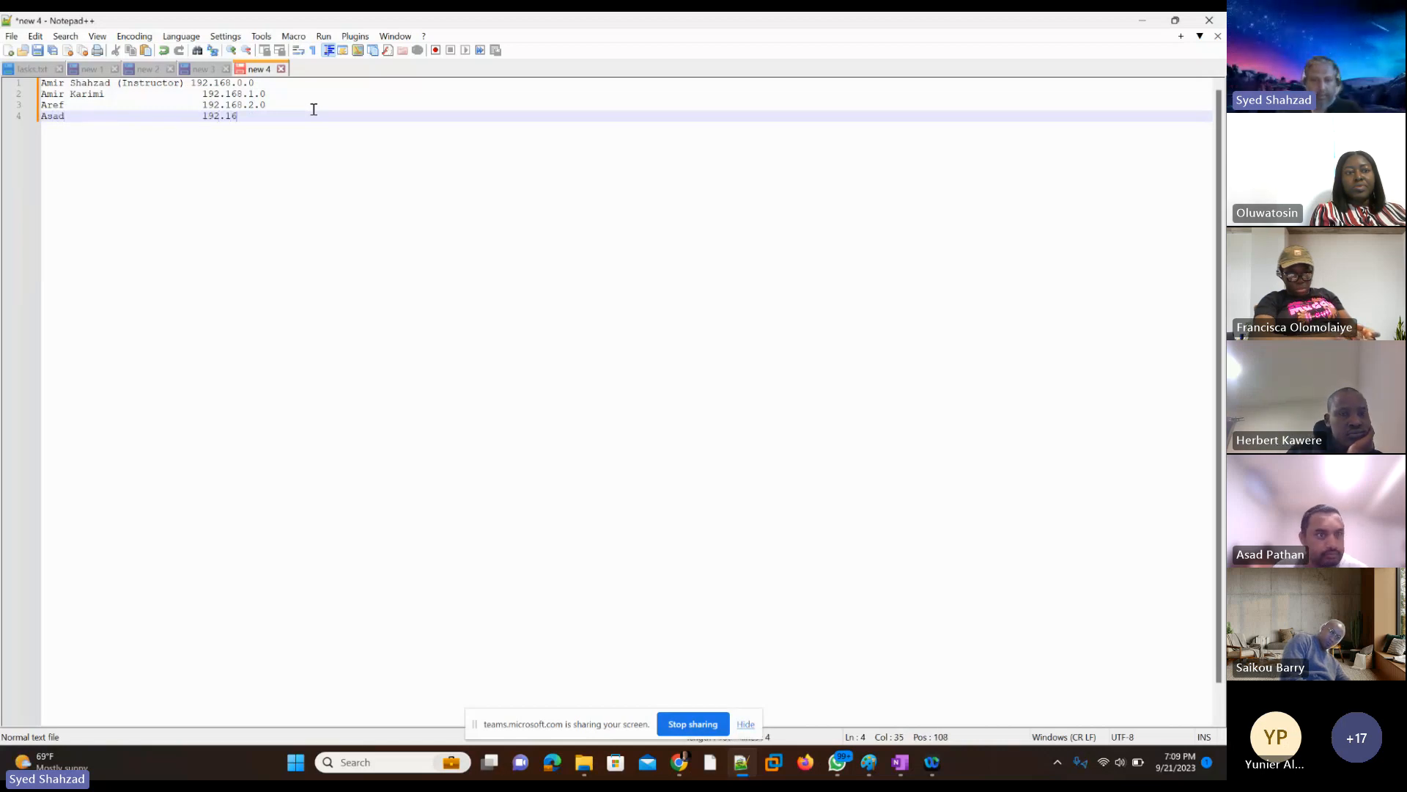
type("8.3.")
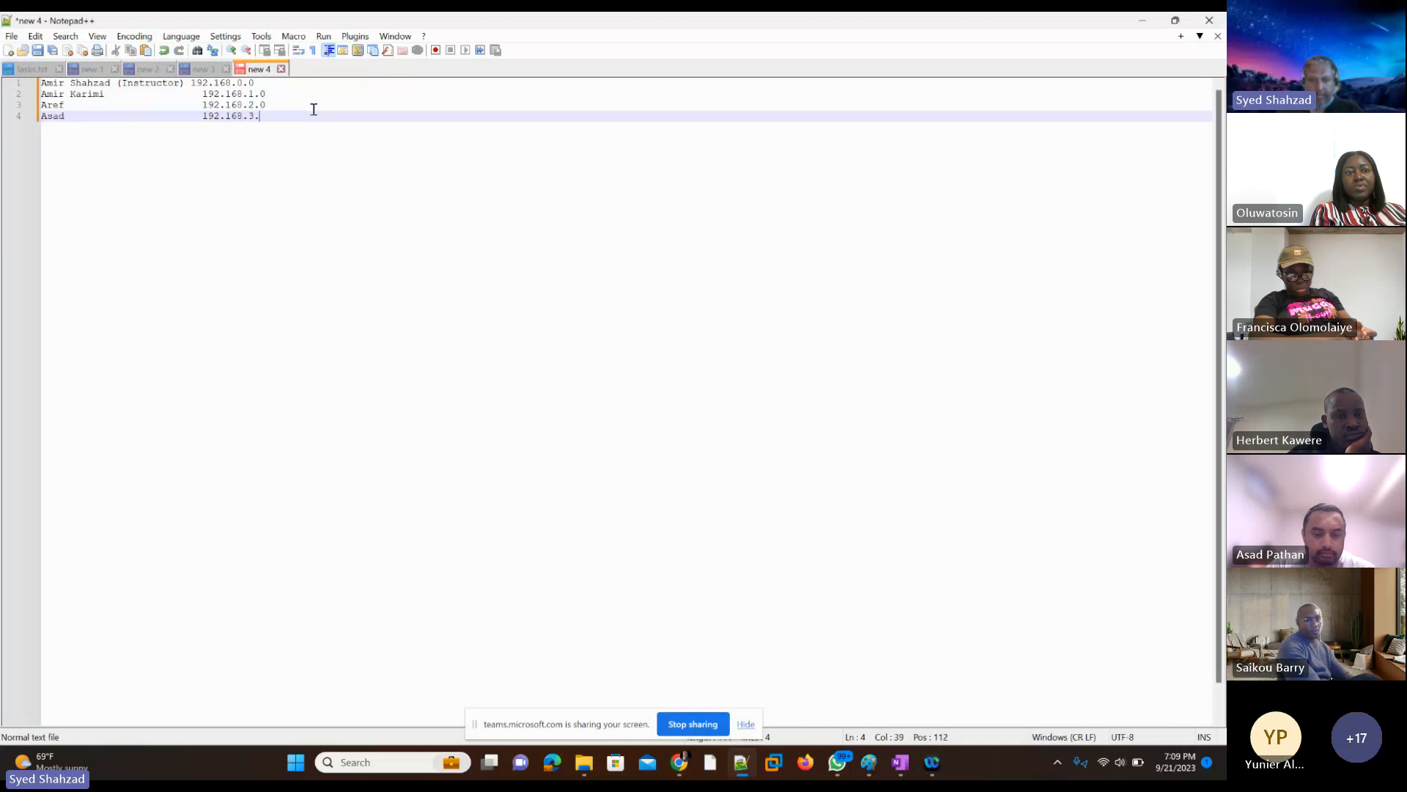
type("0")
key("Return")
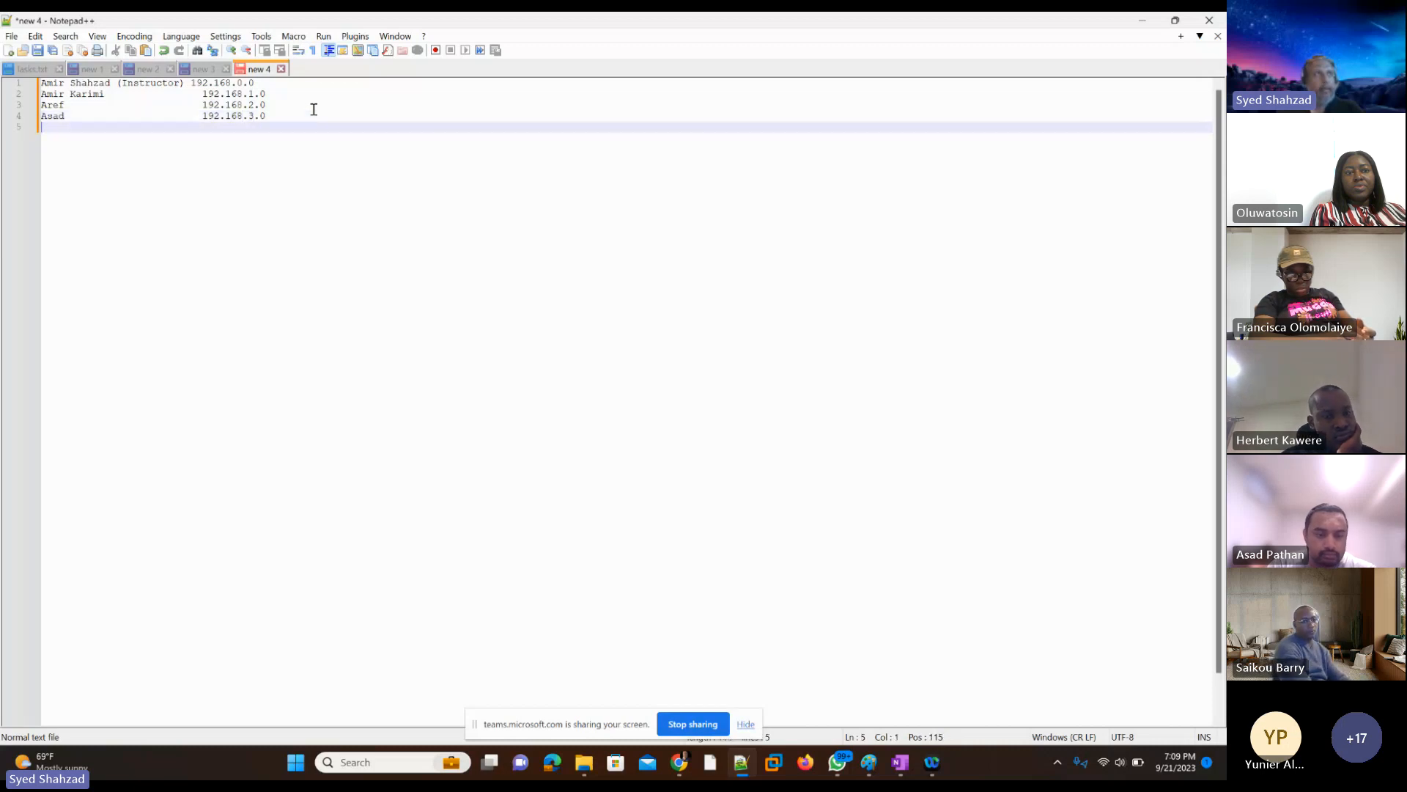
Step: List the next student's first name on line 5 with the network address 192.168.4.0
type("Danilo")
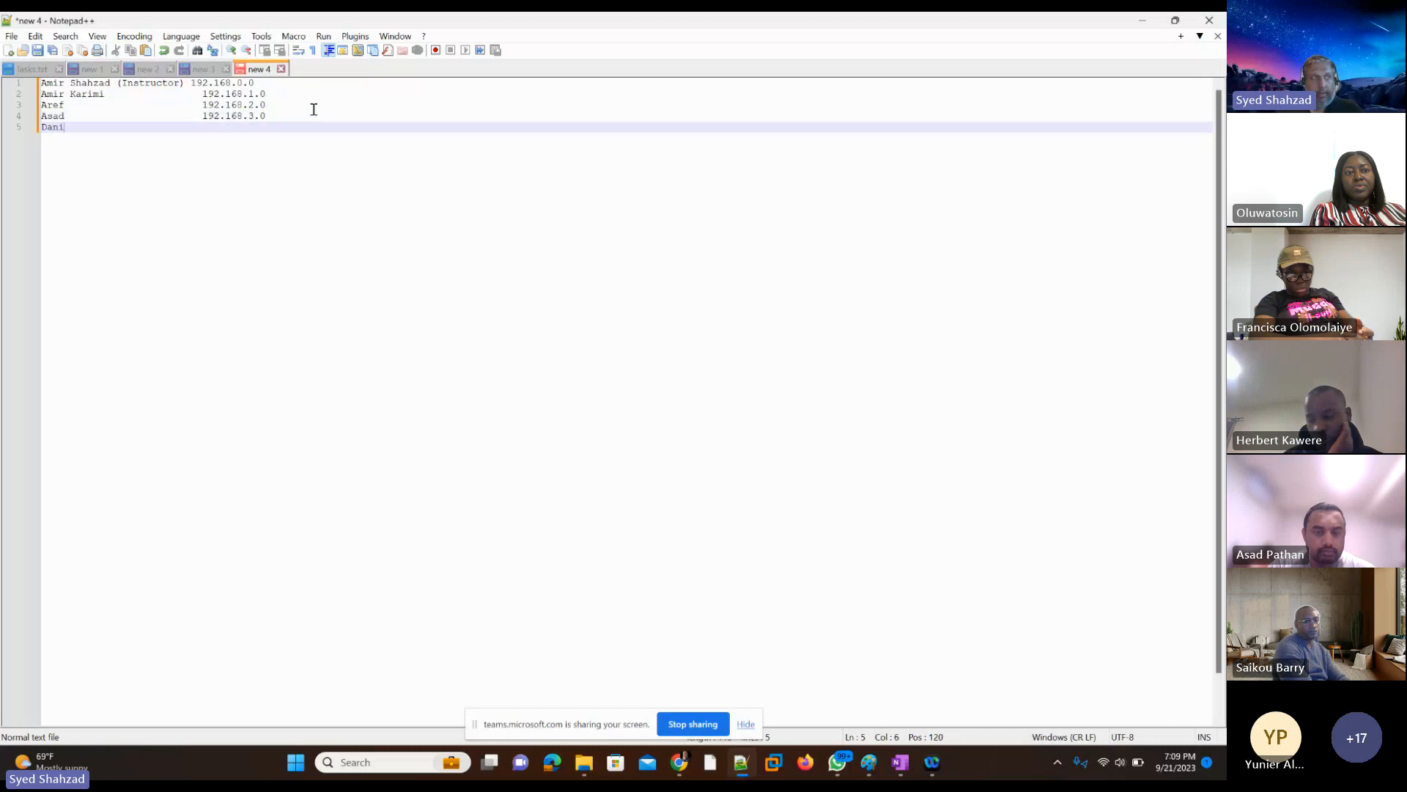
key("Tab")
key("Tab")
key("Tab")
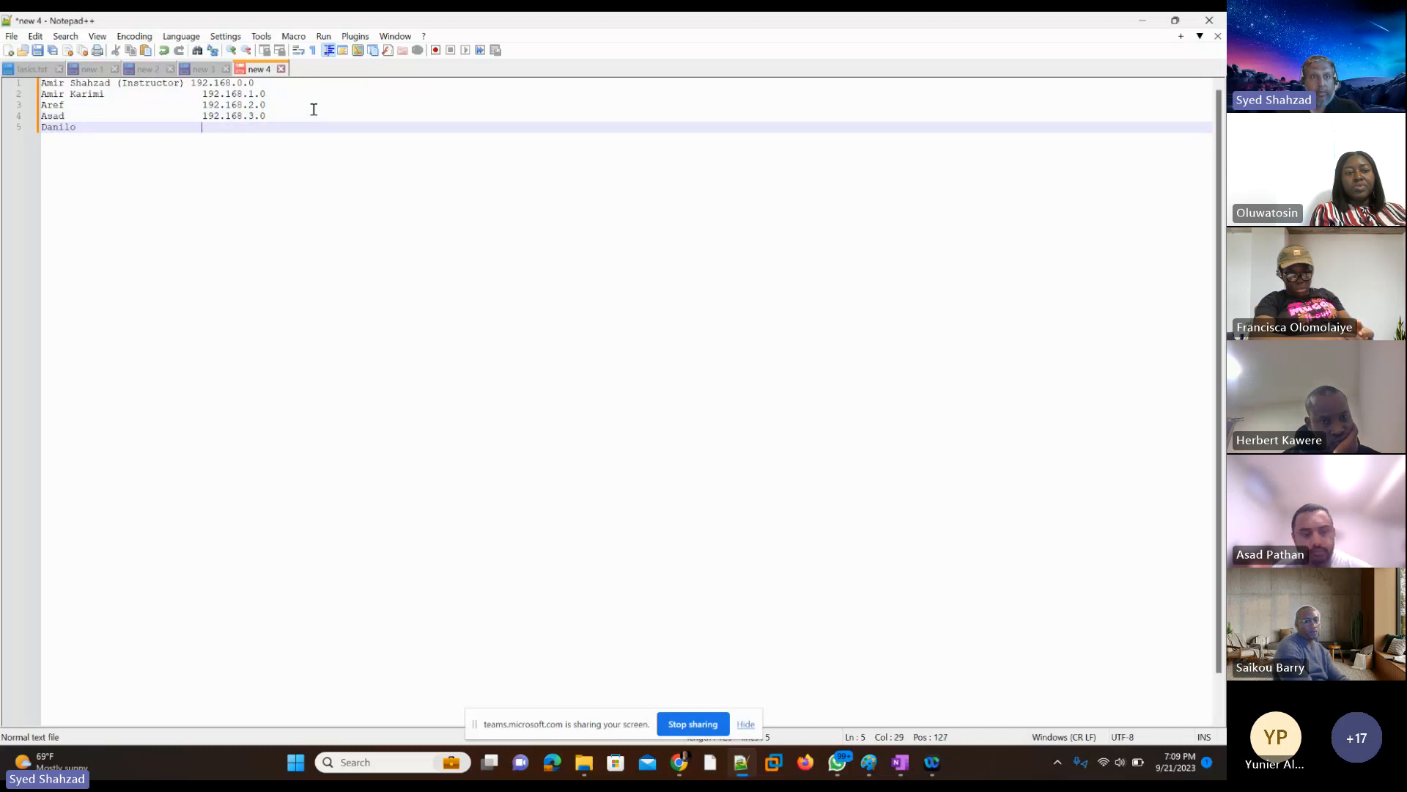
type("192.")
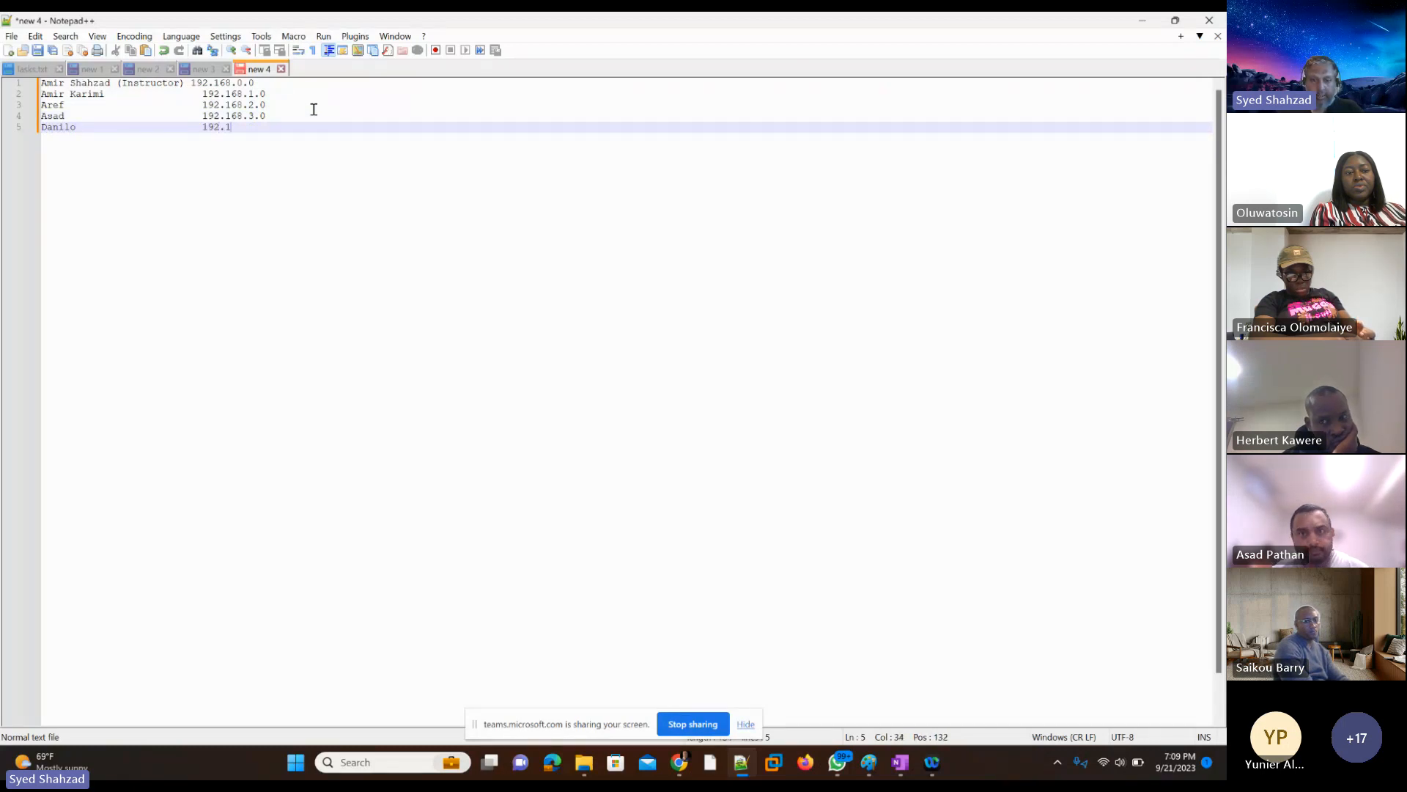
type("168.")
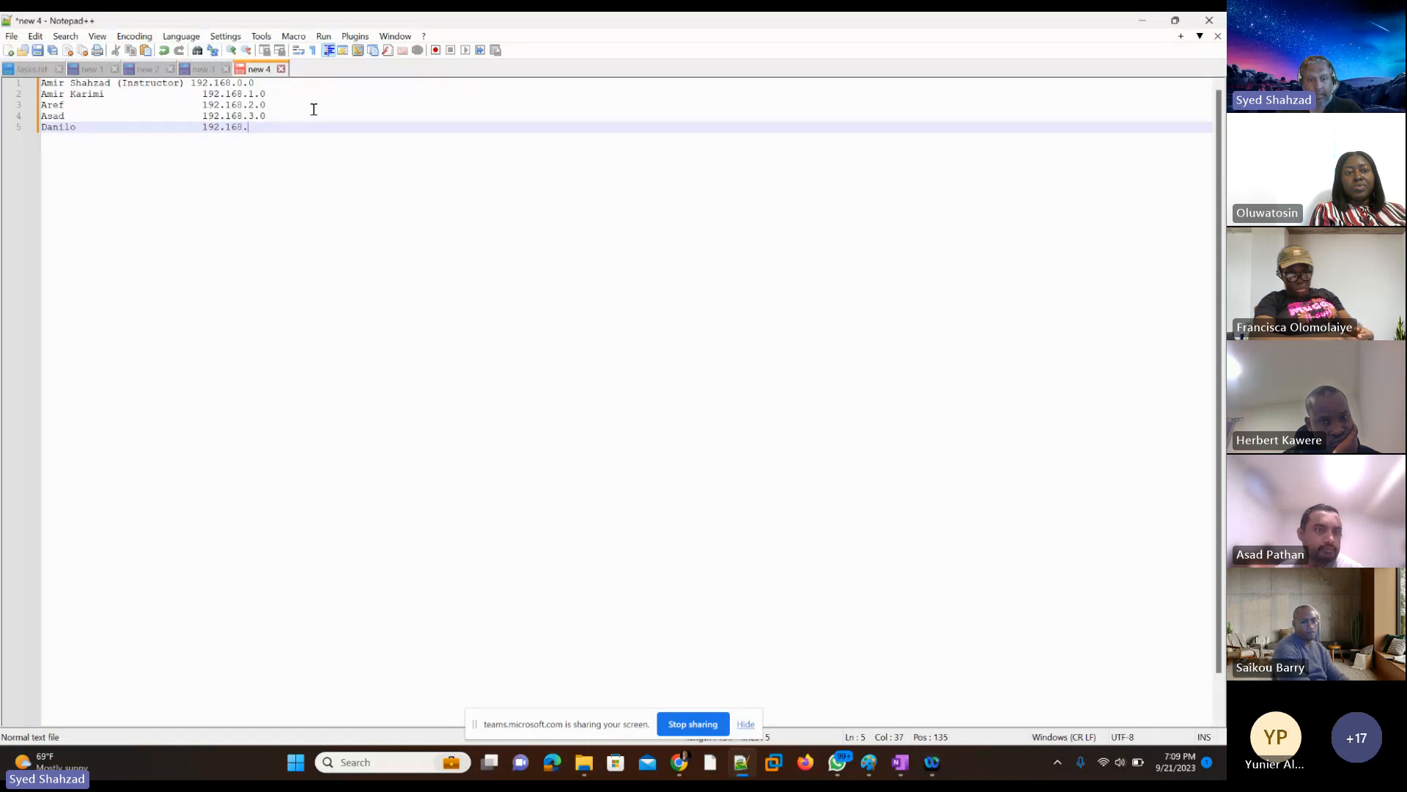
type("4.0")
key("Return")
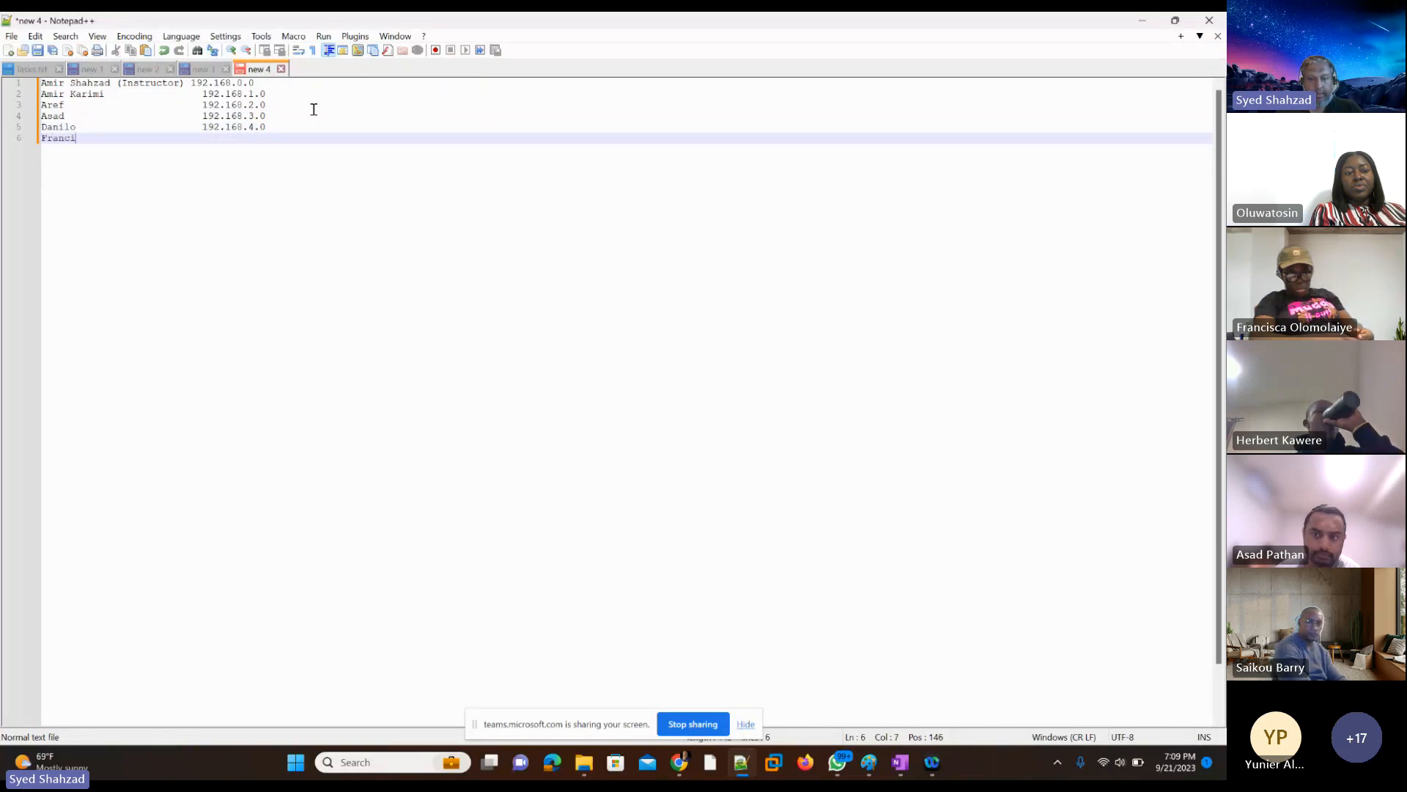
Step: List the next student's first name on line 6 with the network address 192.168.5.0
type("Francisca")
key("Tab")
key("Tab")
key("Tab")
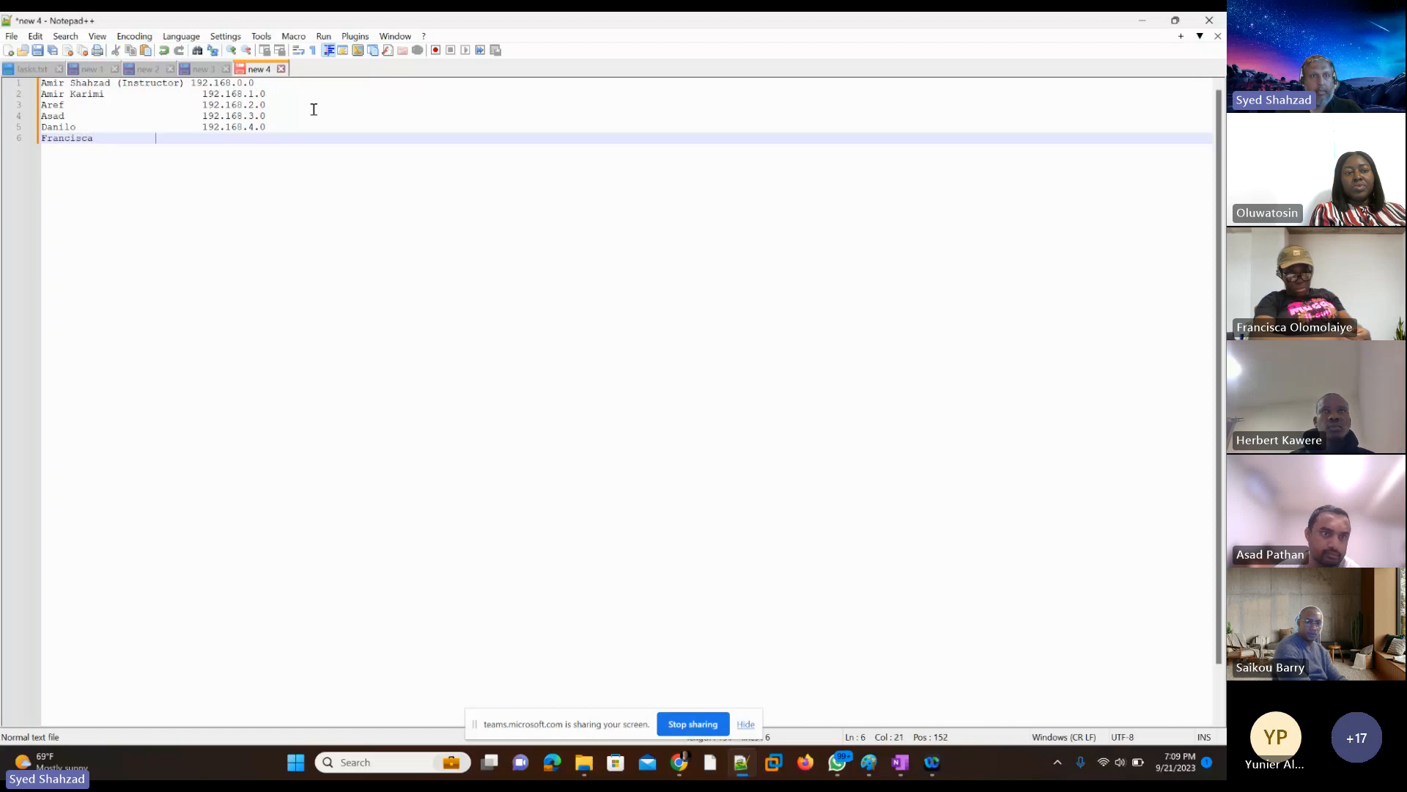
key("Tab")
type("192")
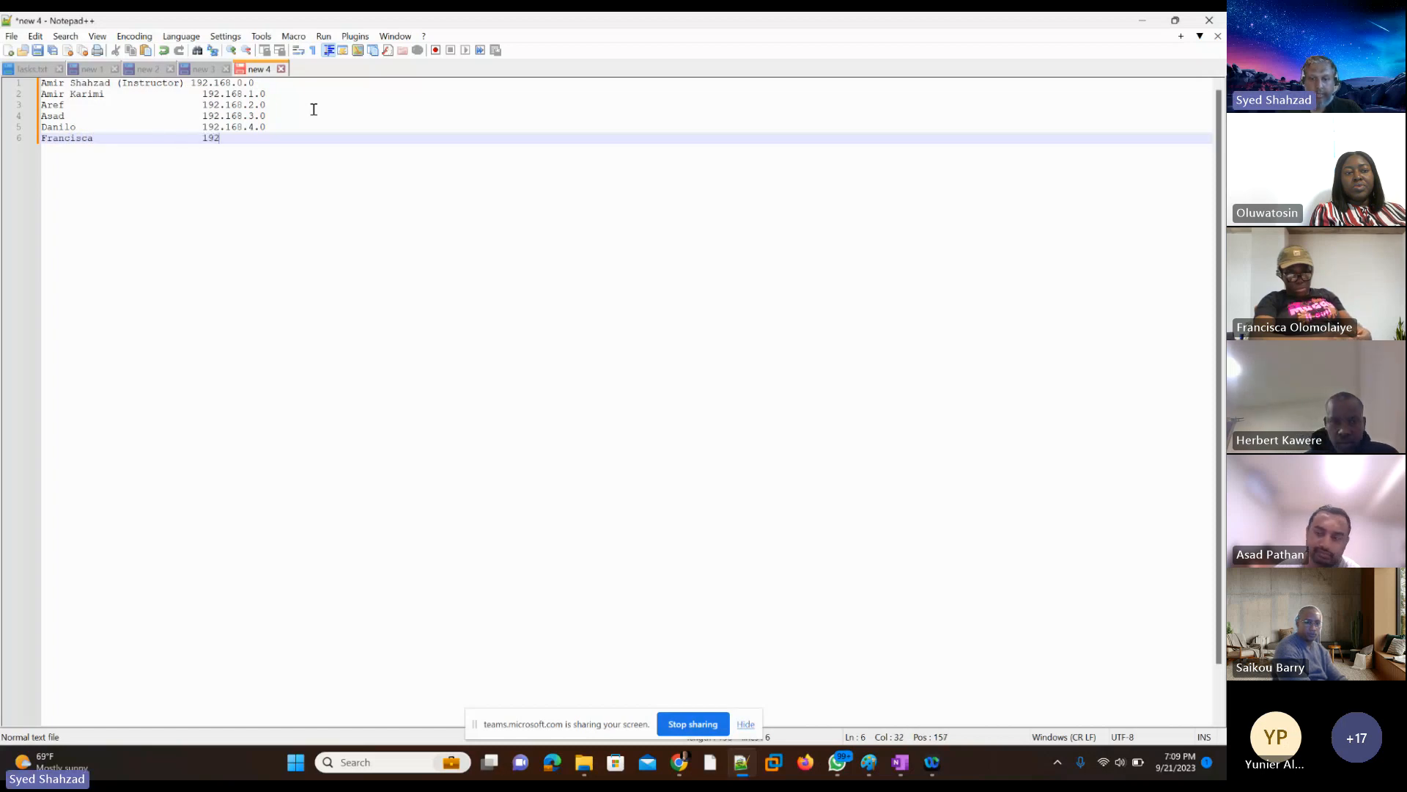
type(".168.5.0")
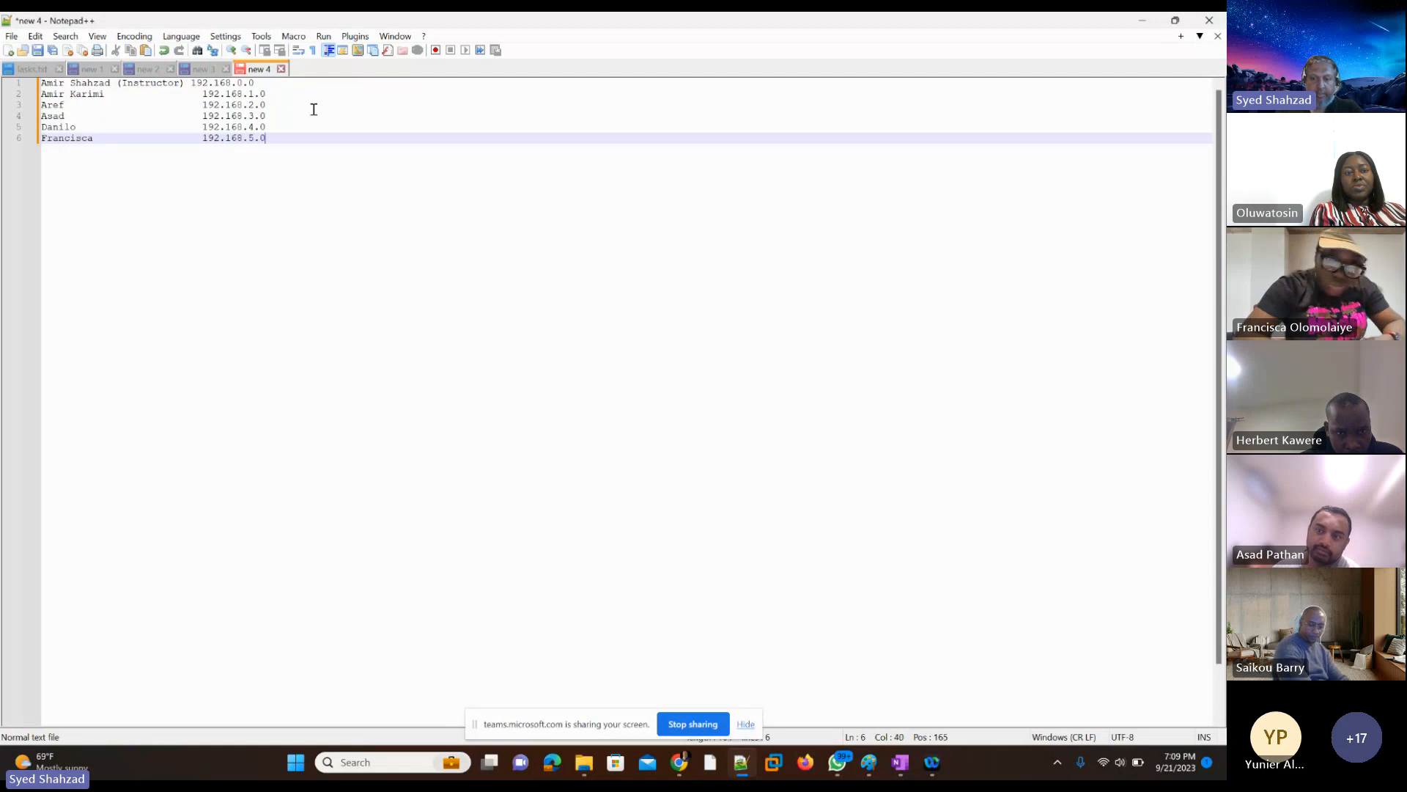
Step: Add the next student's first name on line 7 with 192.168.6.0 and copy that address for reuse
key("Return")
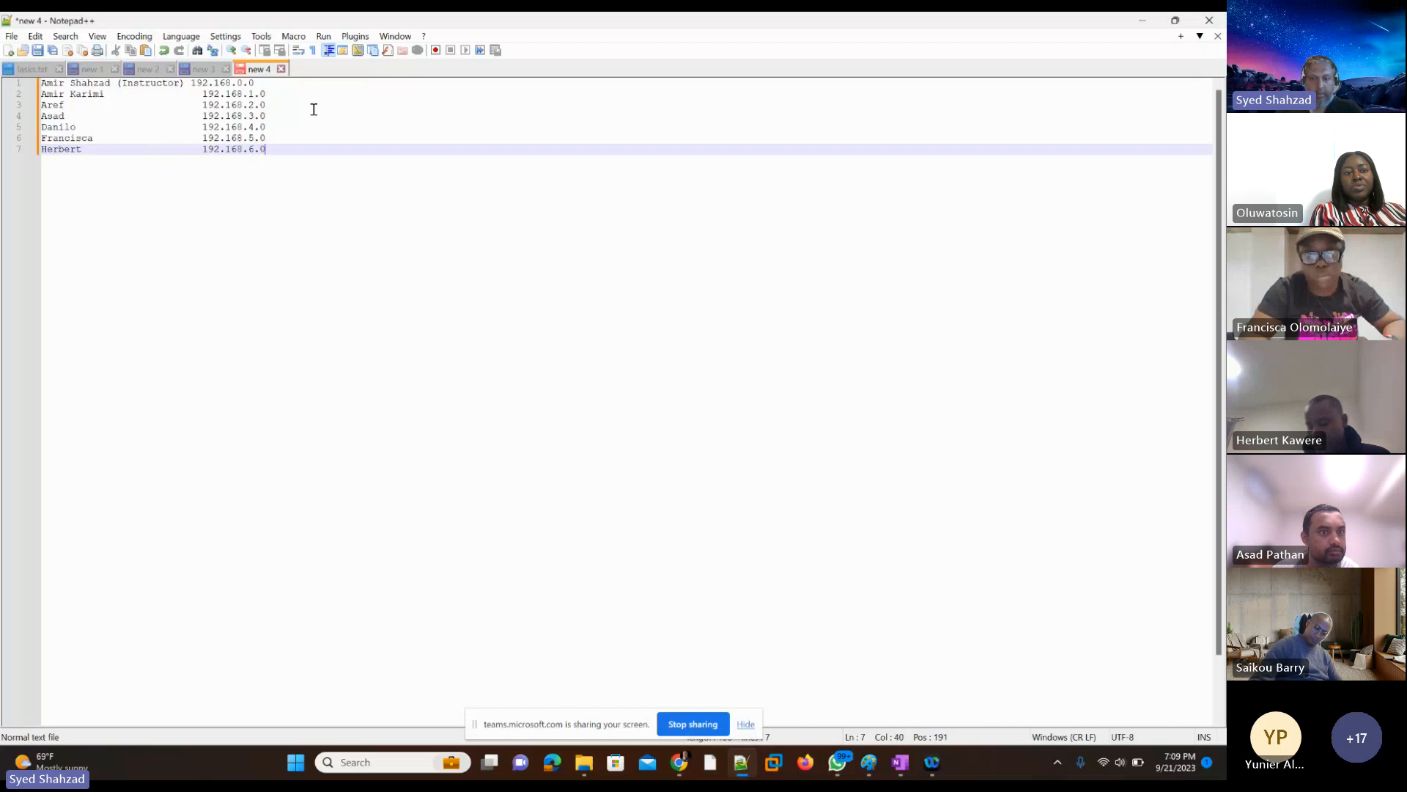
key("shift+Left")
key("shift+Left")
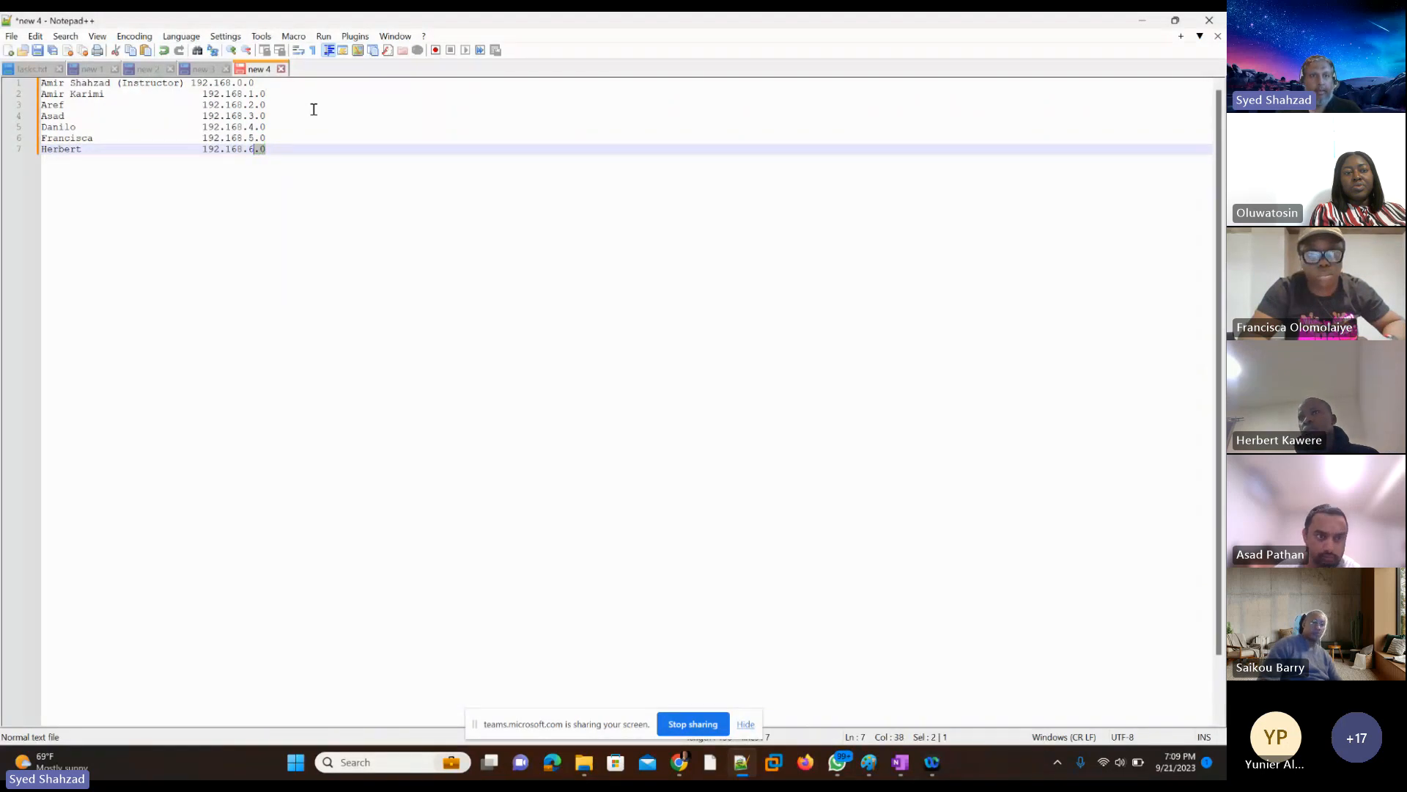
key("shift+Left")
key("shift+Left")
key("shift+Left")
key("shift+Left")
key("shift+Left")
key("shift+Left")
key("shift+Left")
key("shift+Left")
key("shift+Left")
key("ctrl+c")
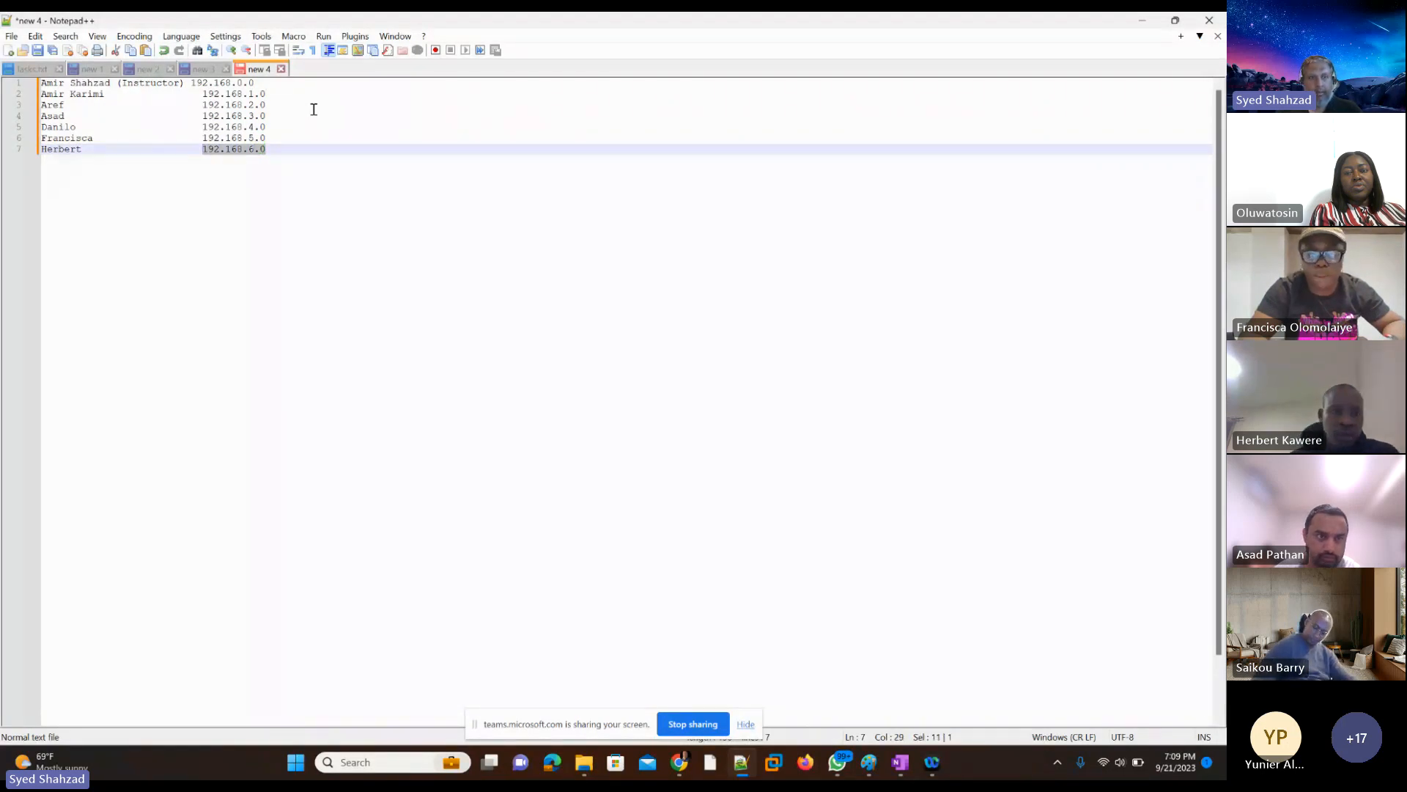
key("End")
key("Return")
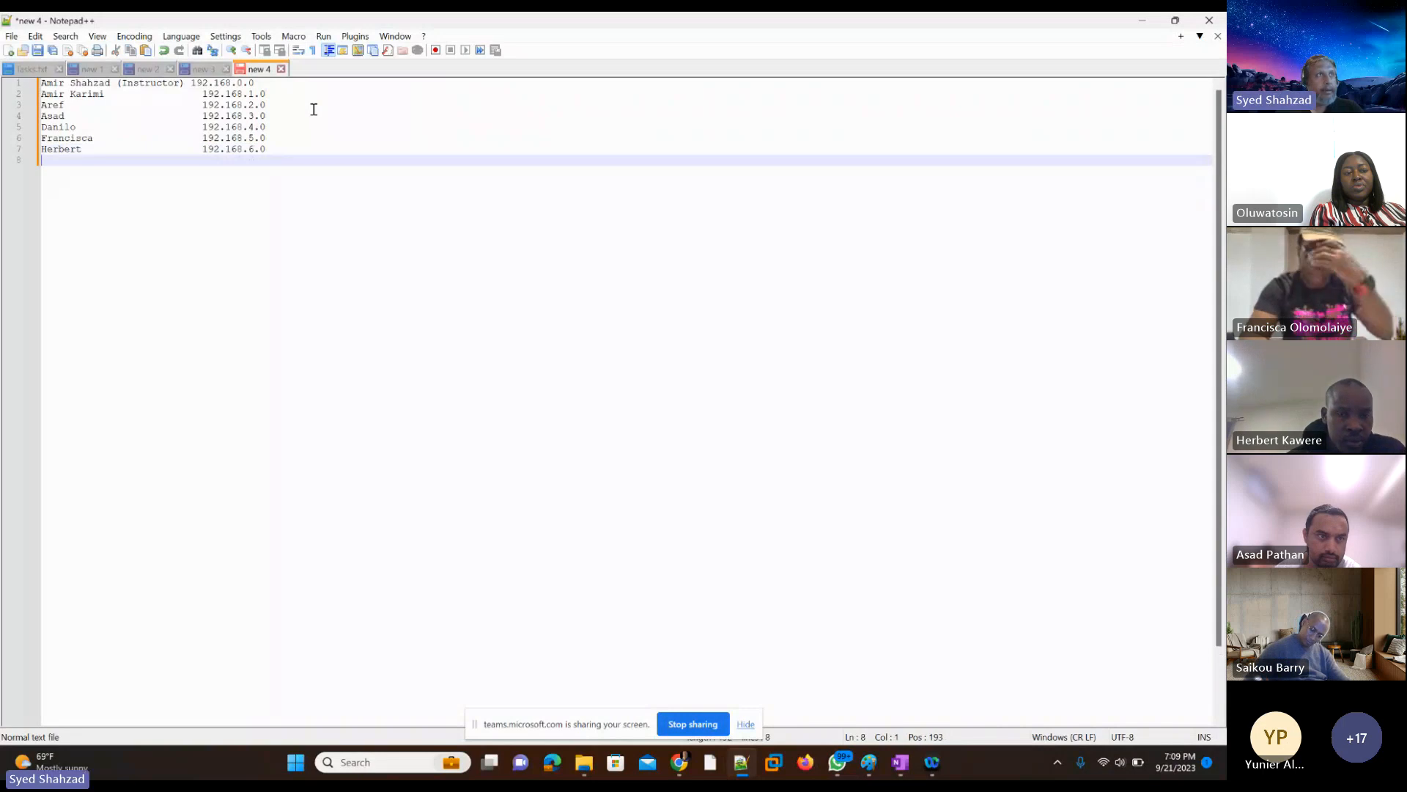
Step: Add the next student's first name on line 8, paste the copied address and change it to 192.168.7.0
type("Hudha")
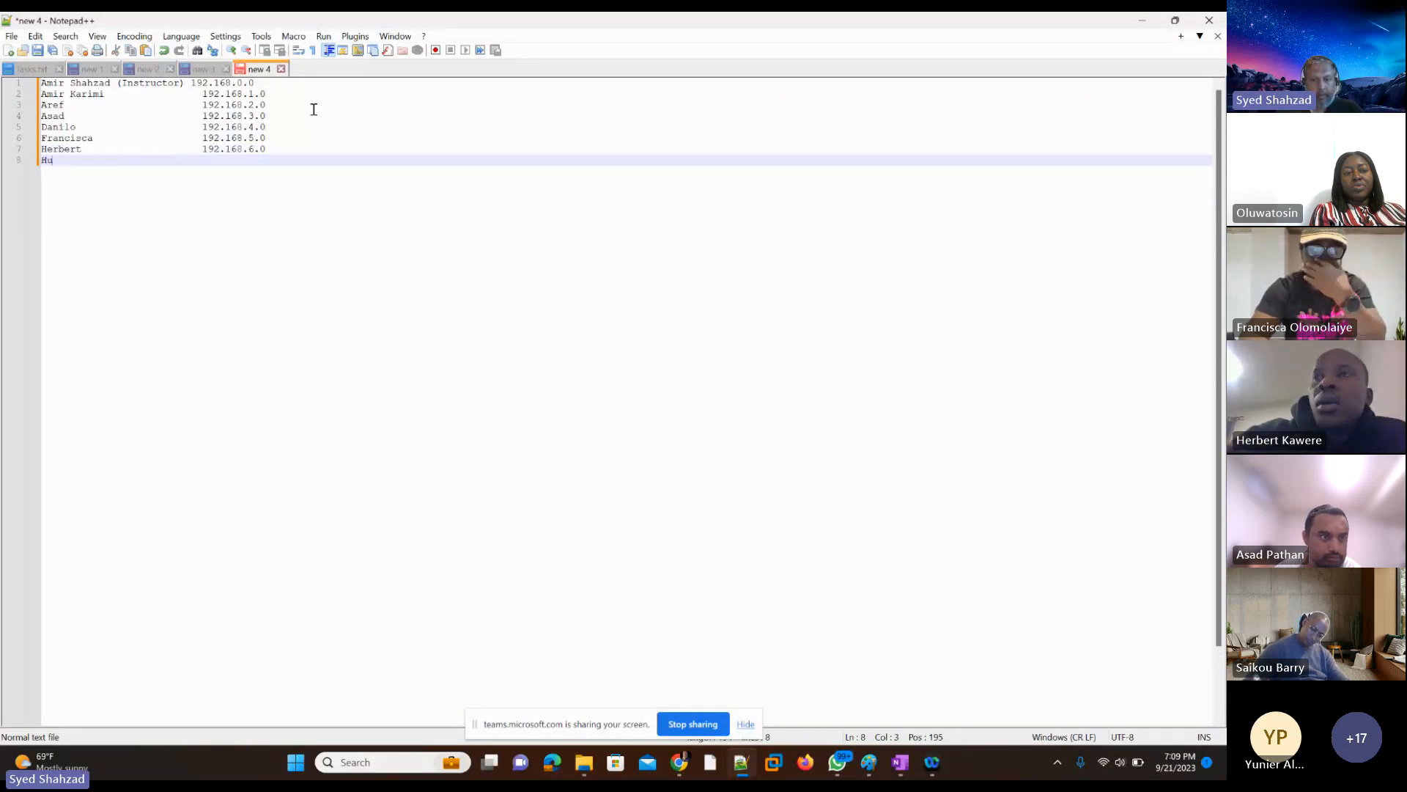
key("Tab")
key("Tab")
key("Tab")
key("Tab")
key("Tab")
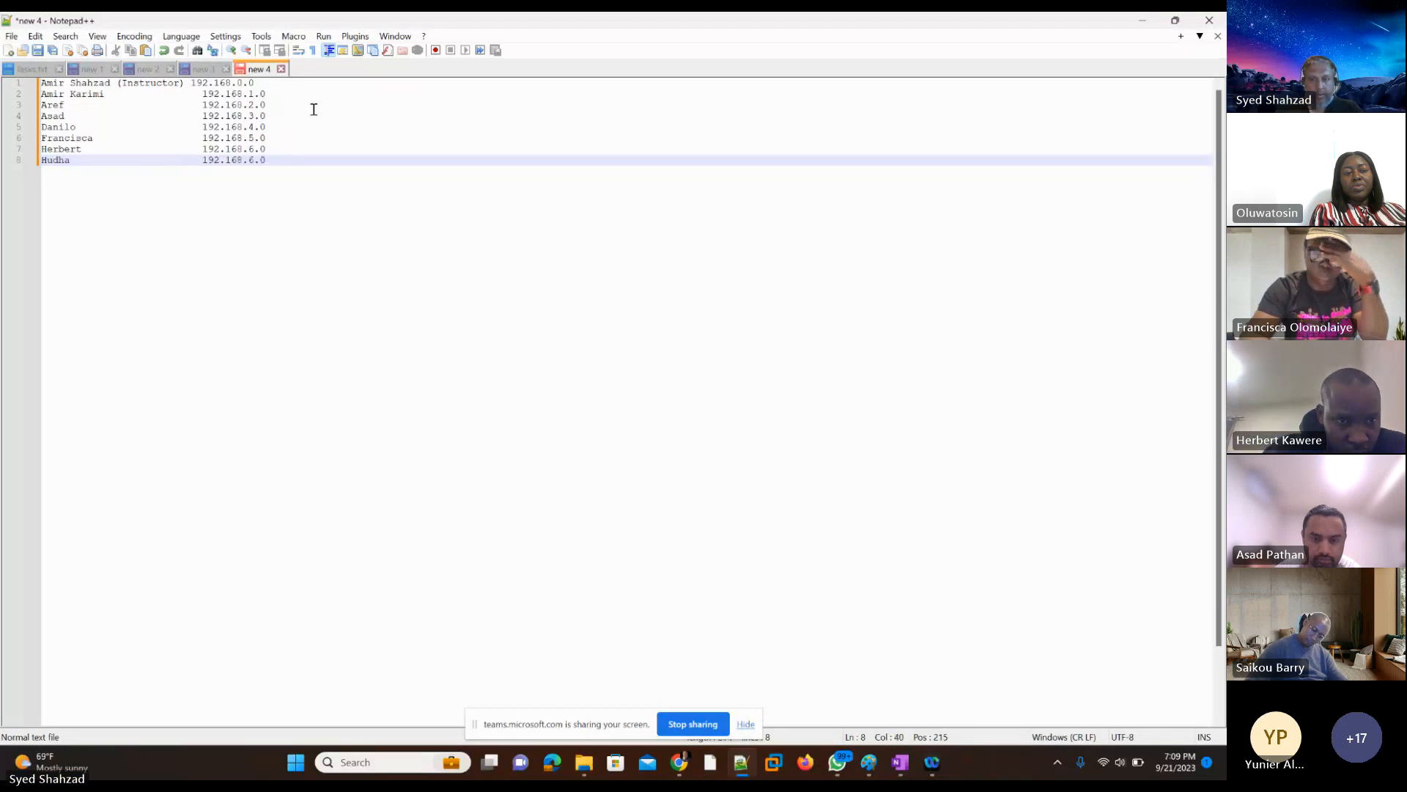
key("Left")
key("Left")
key("shift+Right")
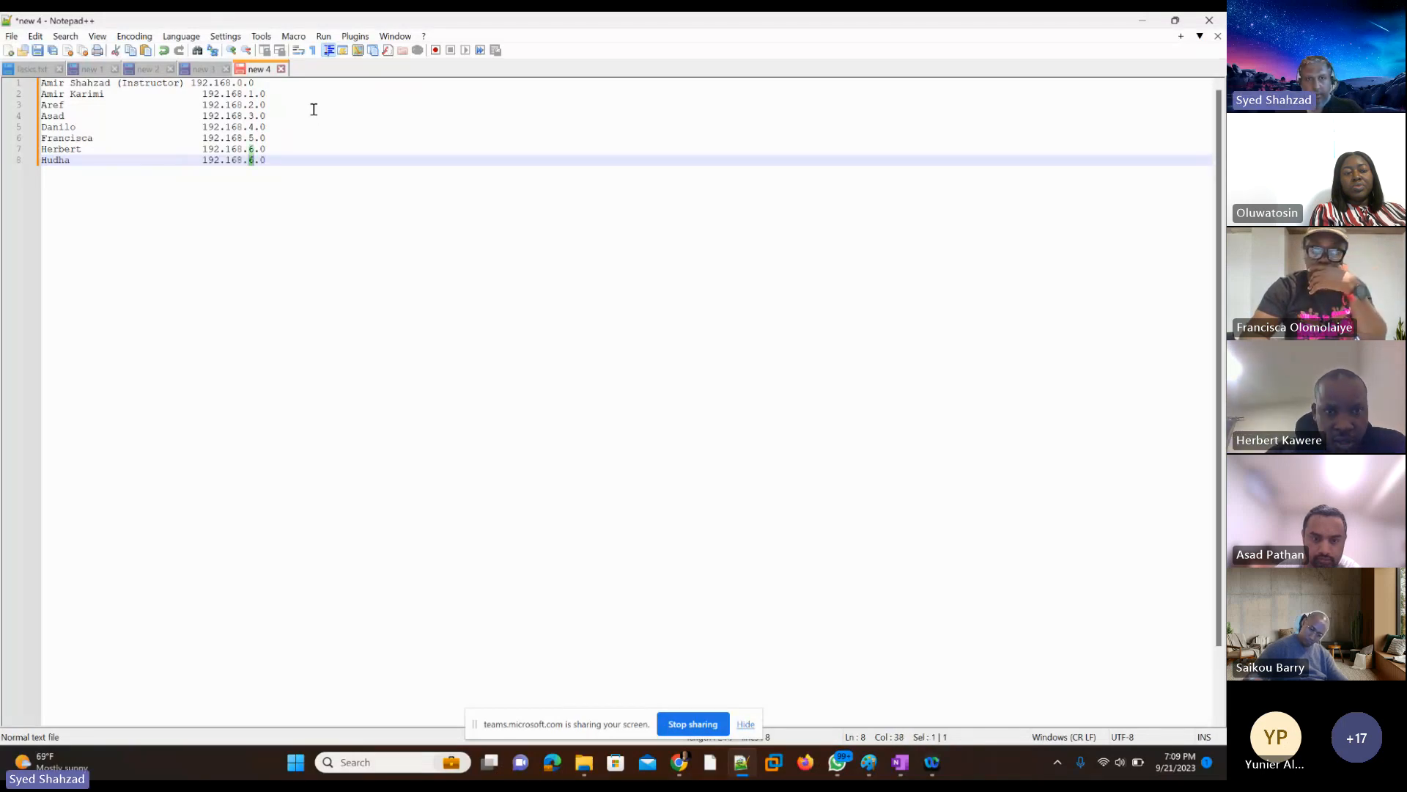
type("7")
key("End")
key("Return")
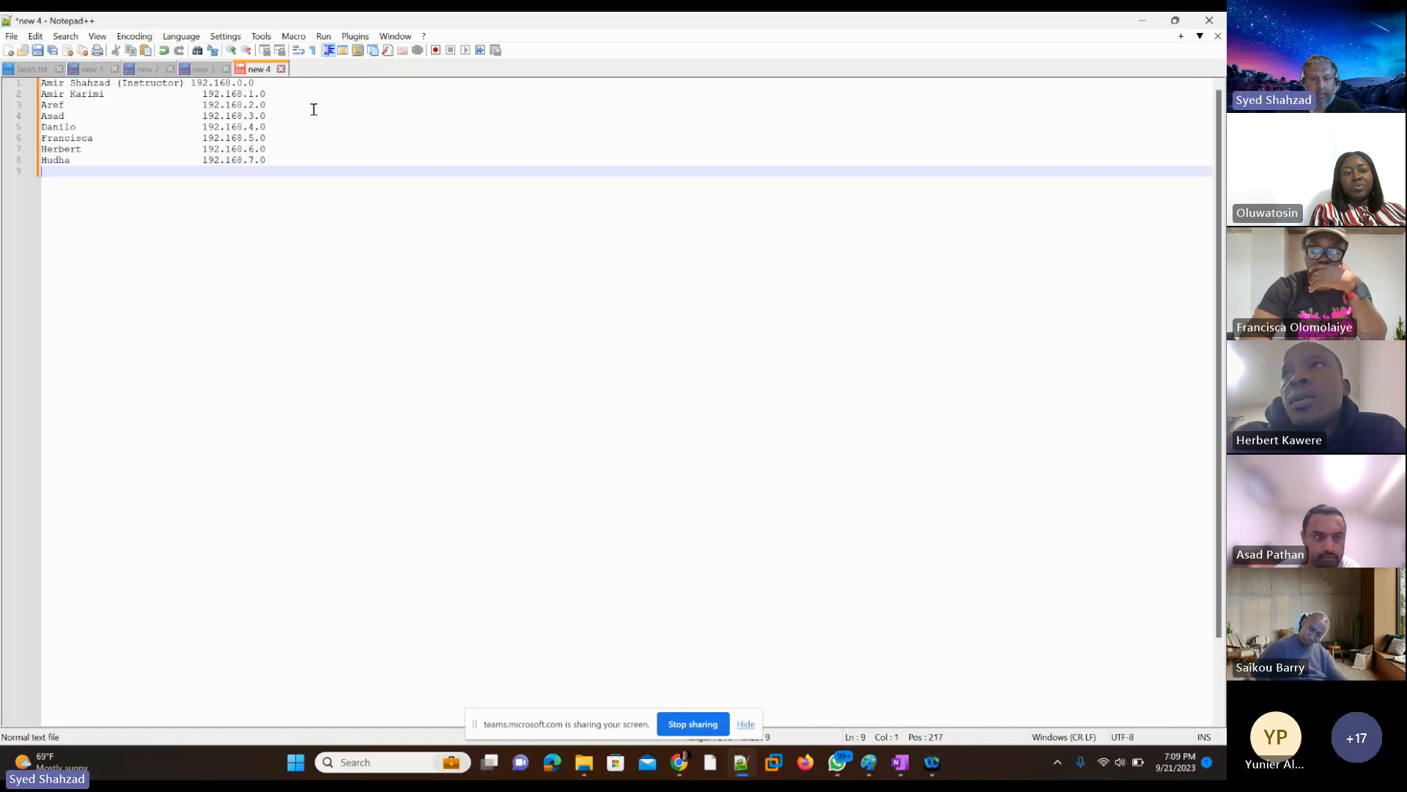
Step: Add the next student's first name on line 9, paste the copied address and change it to 192.168.8.0
type("Ismail")
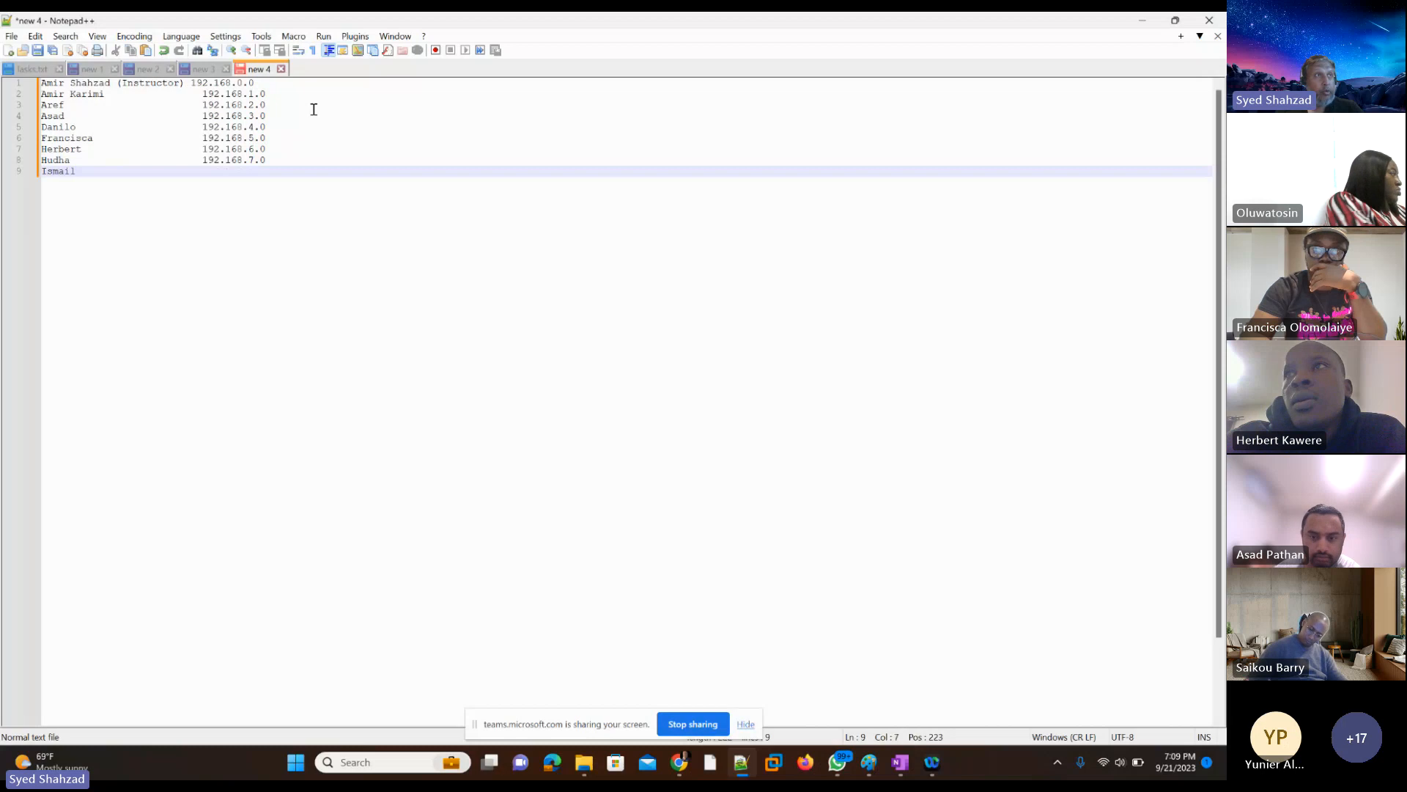
key("Tab")
key("Tab")
key("Tab")
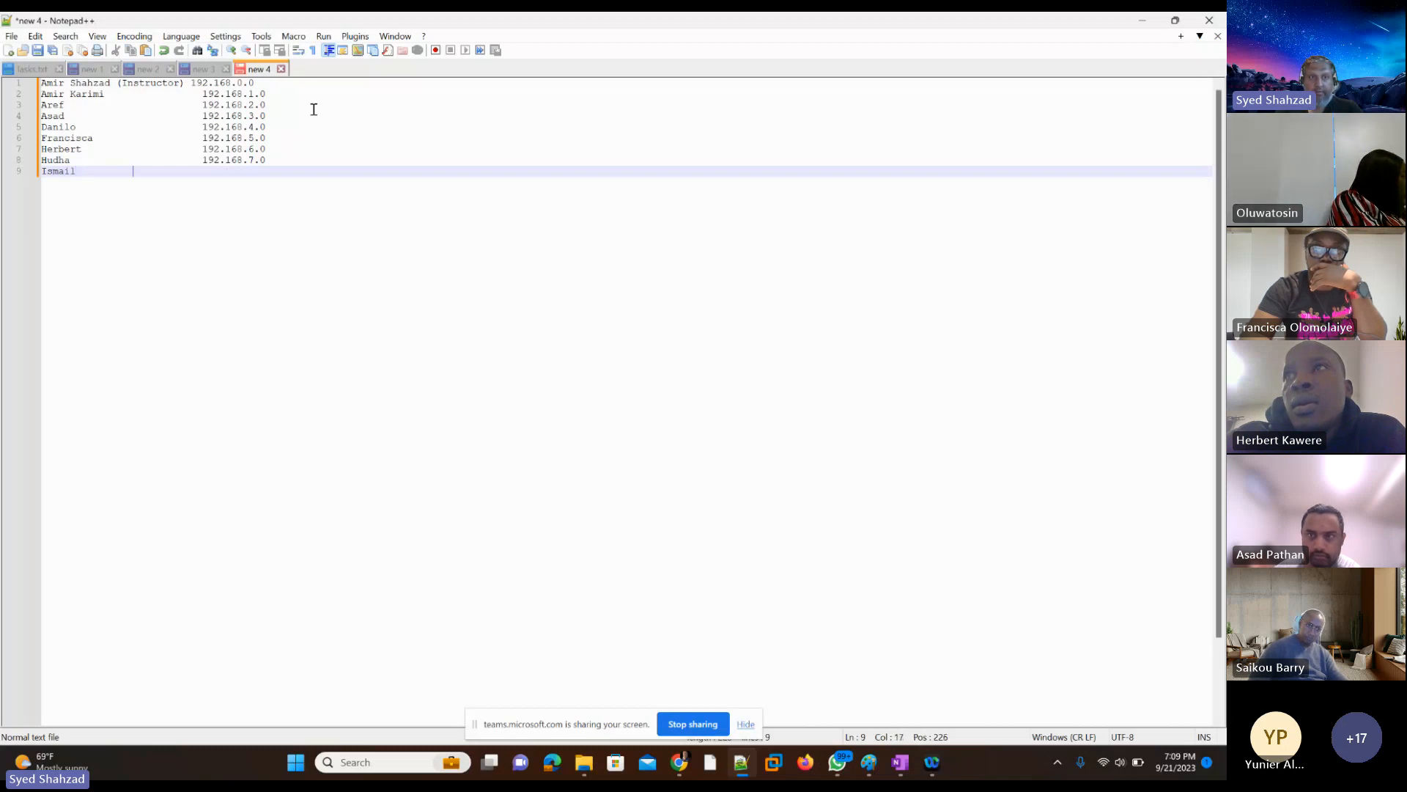
key("Tab")
key("Tab")
key("Tab")
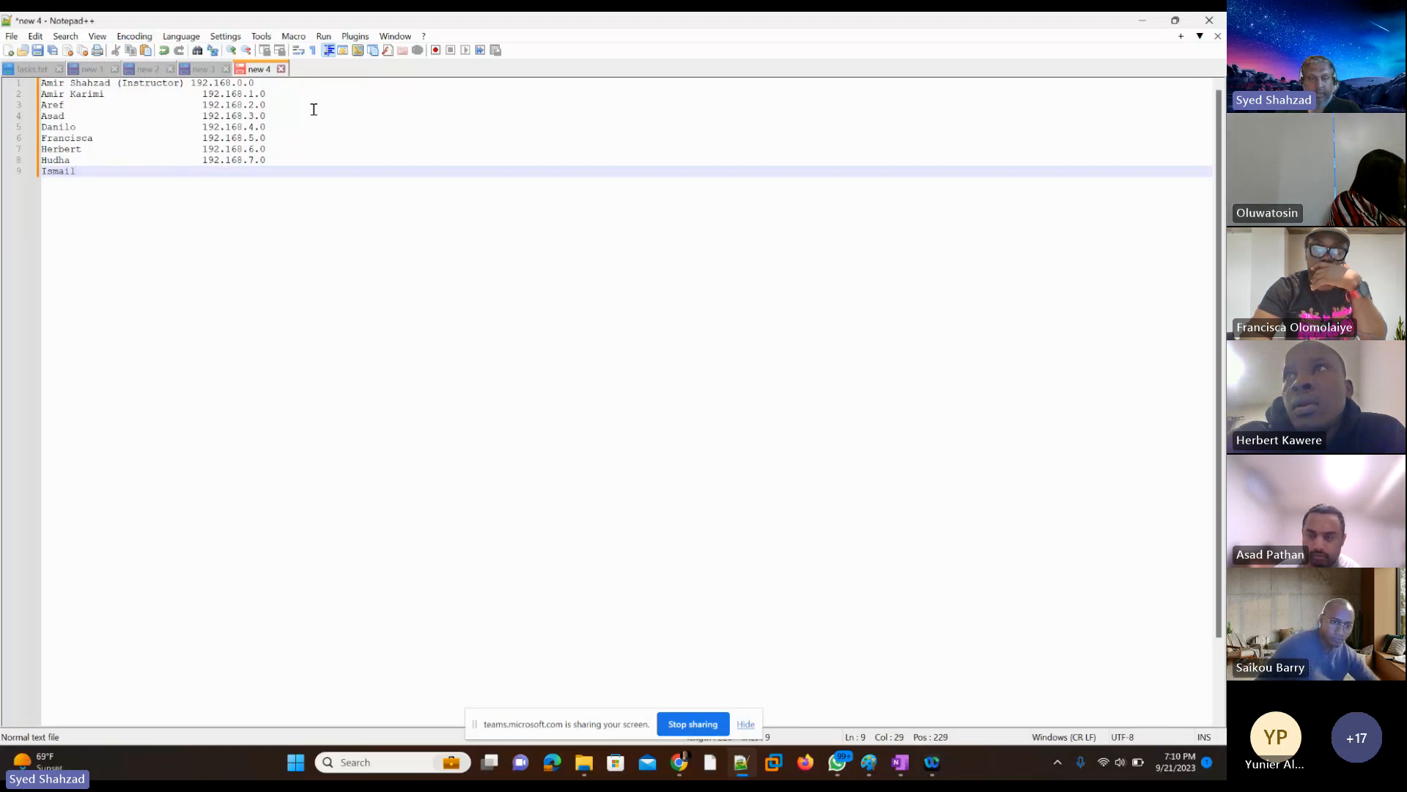
key("ctrl+v")
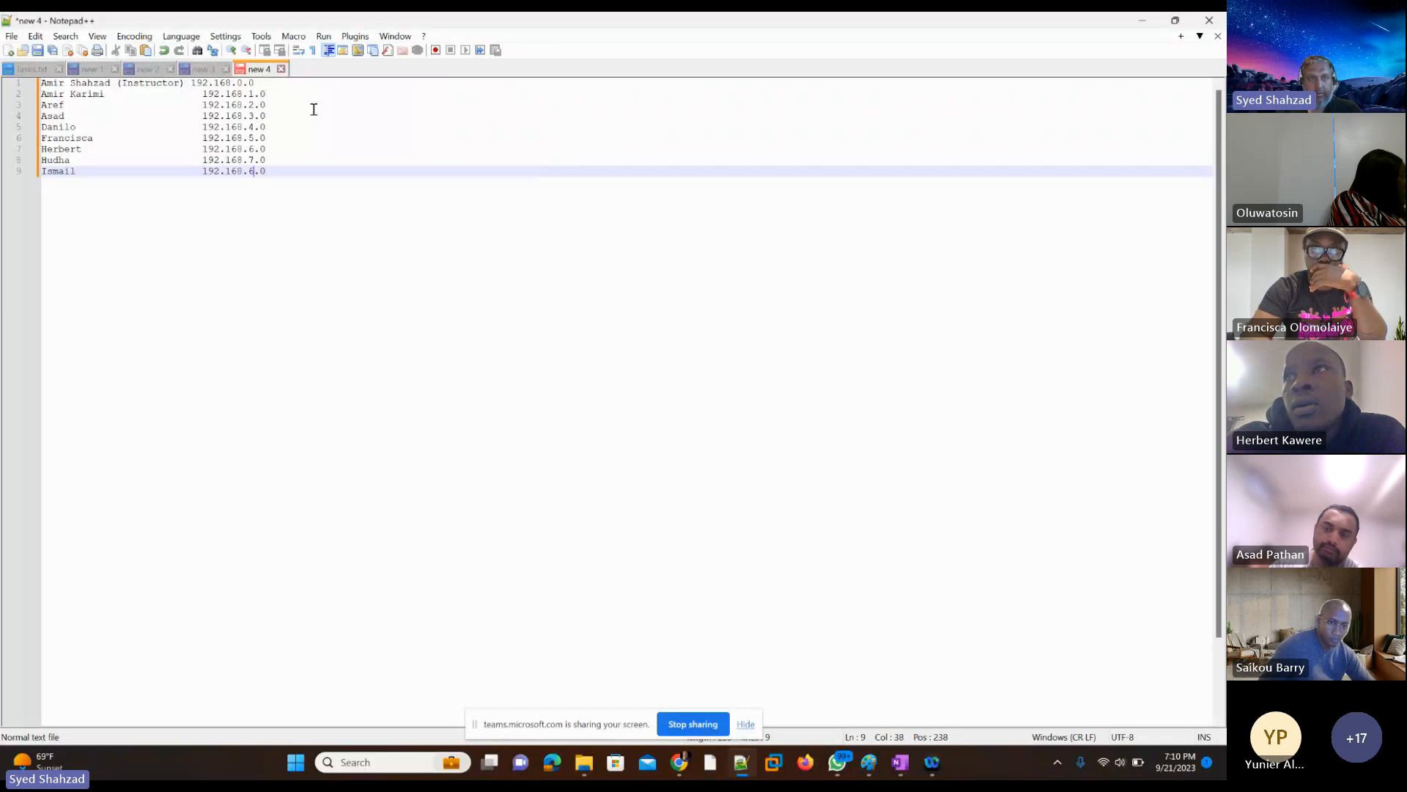
key("shift+Left")
type("8")
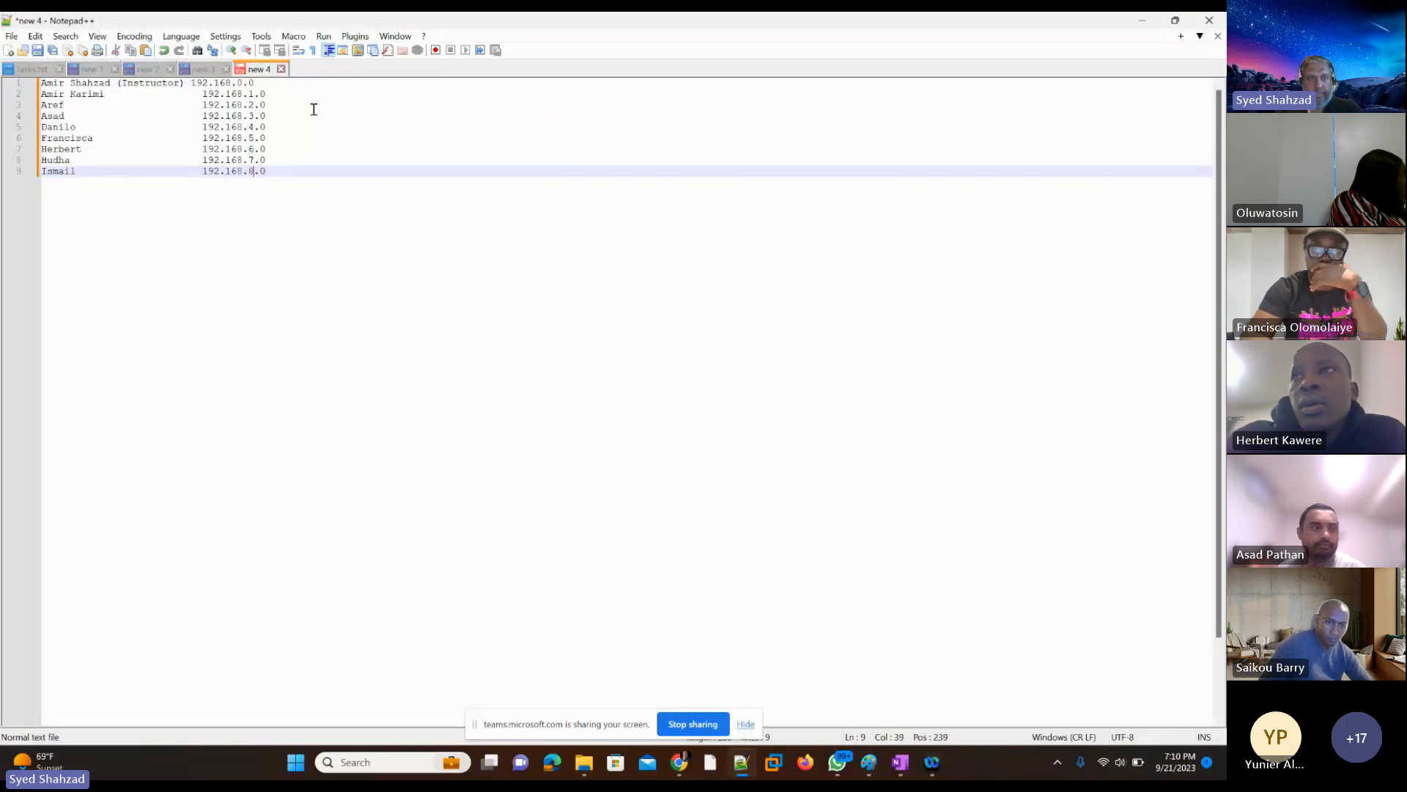
key("End")
key("Return")
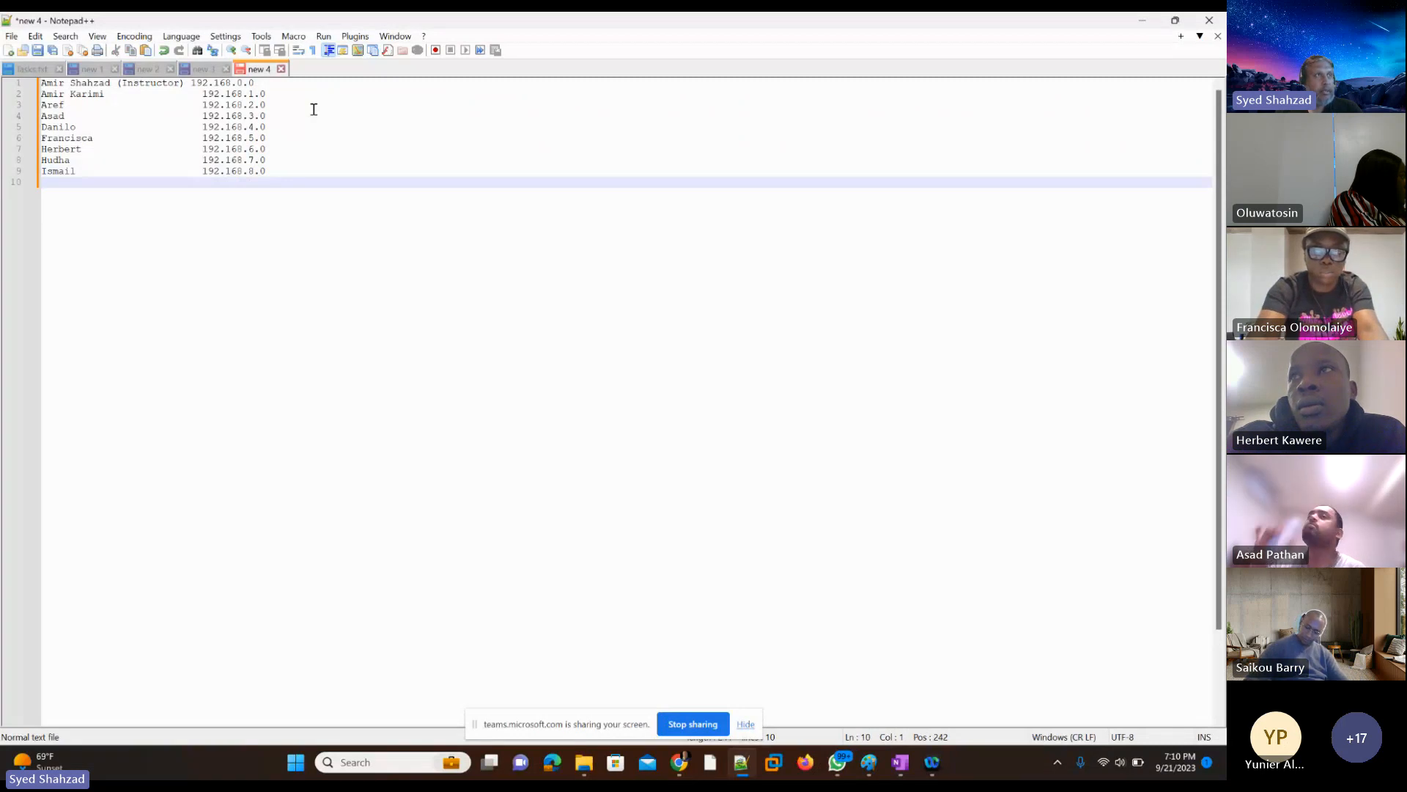
Step: Add the next student's first name on line 10 with the network address 192.168.9.0, aligned with the address column
type("Kelechi")
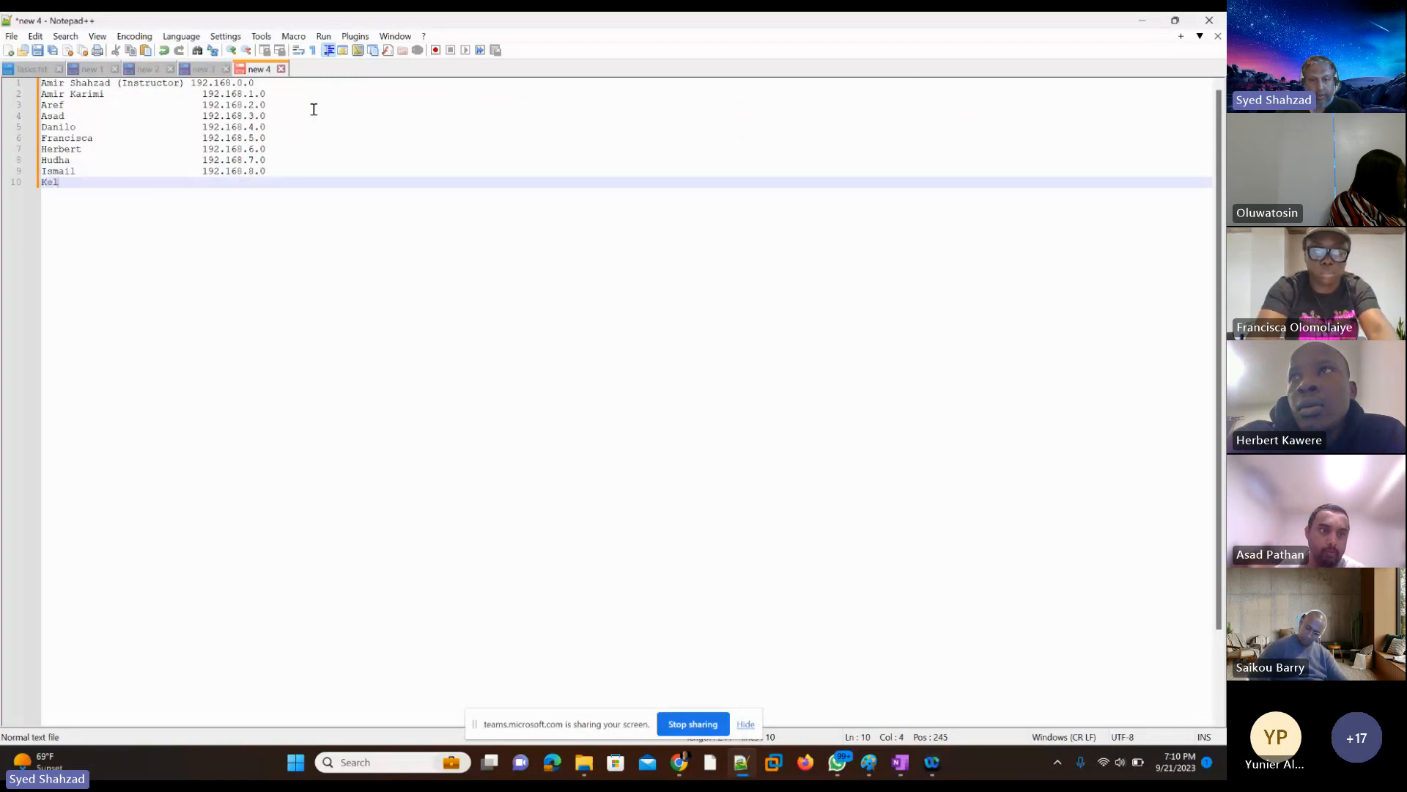
key("Tab")
key("Tab")
key("Tab")
key("Tab")
key("Tab")
key("Tab")
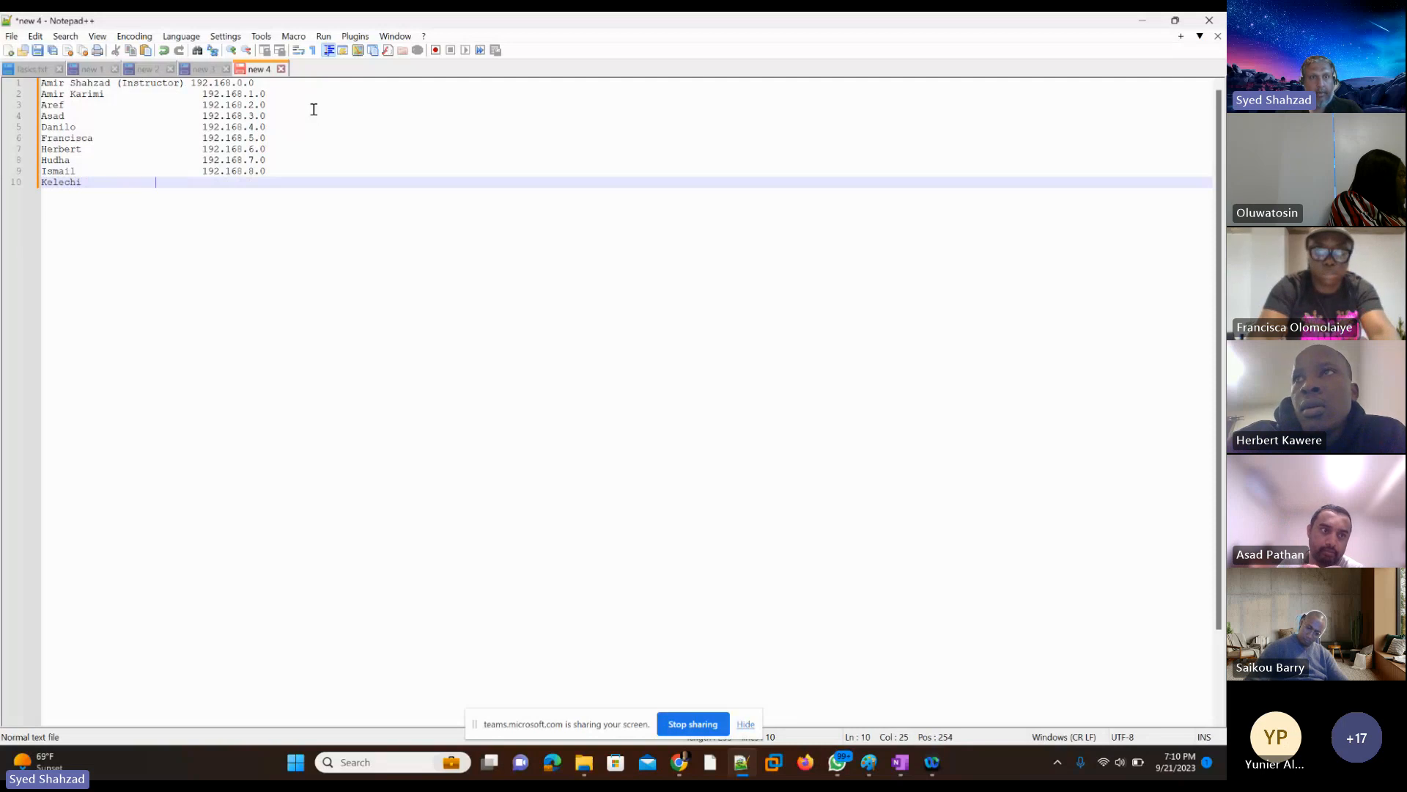
type("192.168.6.0")
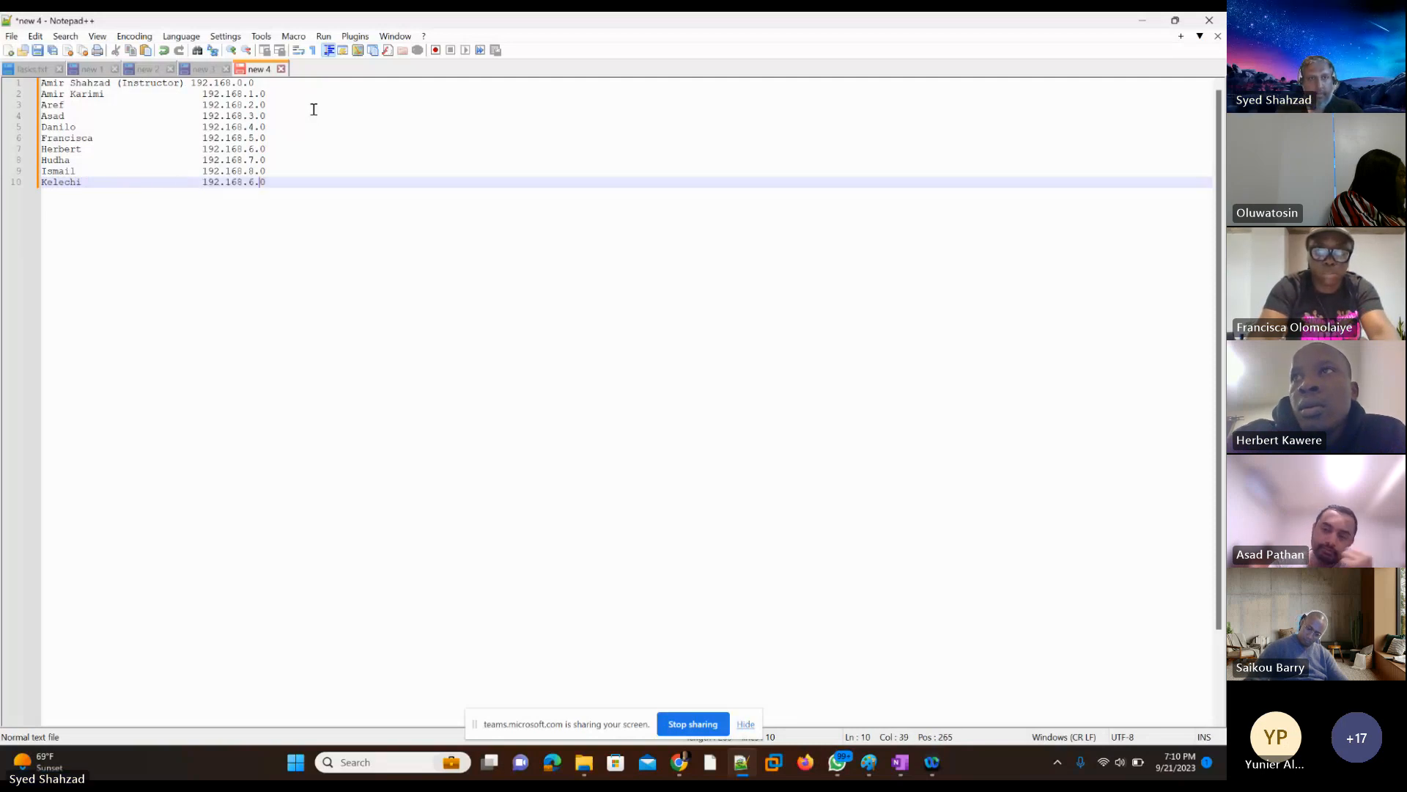
key("Left")
key("Left")
key("shift+Left")
type("9")
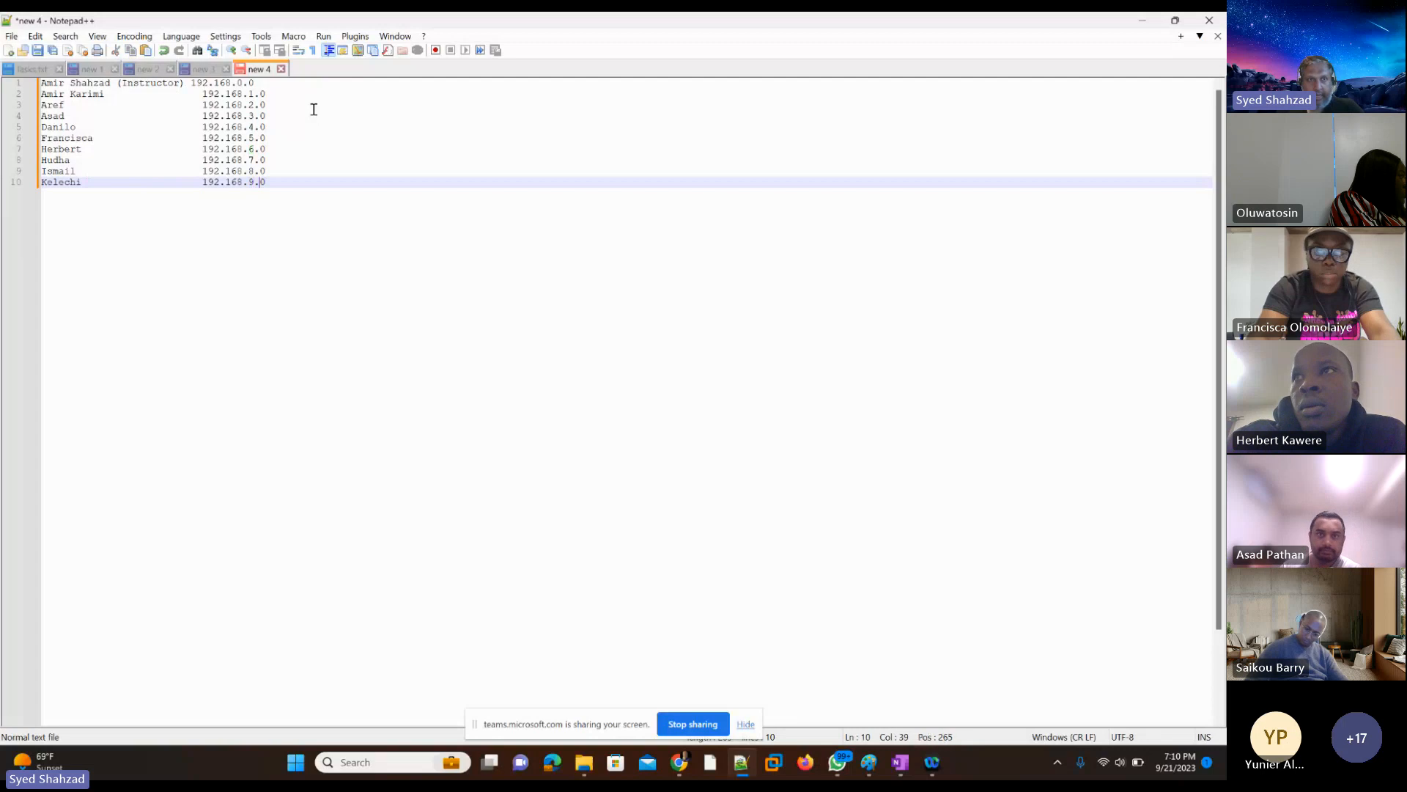
key("End")
key("Return")
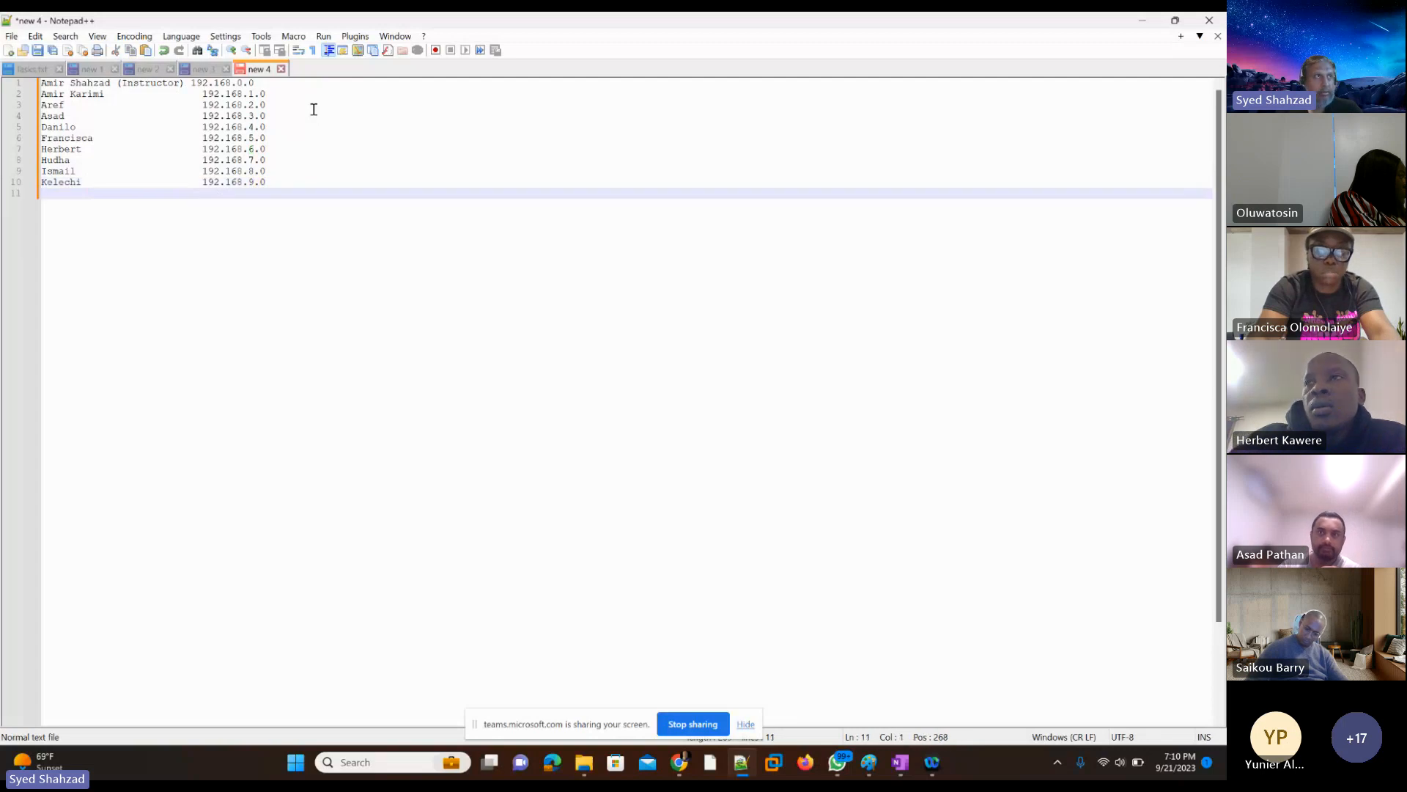
Step: Add the next student's first name on line 11, paste the copied address and change it to 192.168.10.0
type("Ketama")
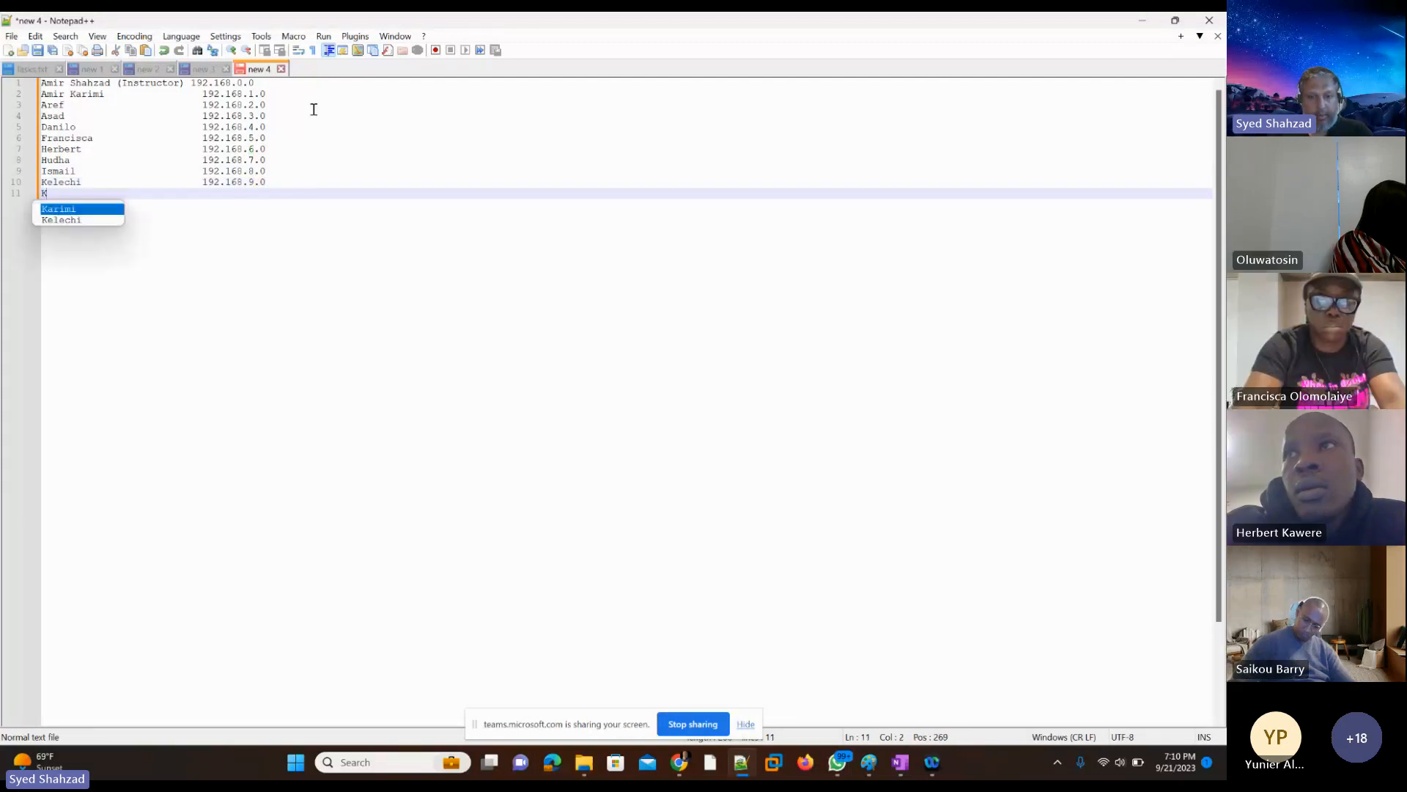
key("Tab")
key("Tab")
key("Tab")
key("Tab")
key("Tab")
key("Tab")
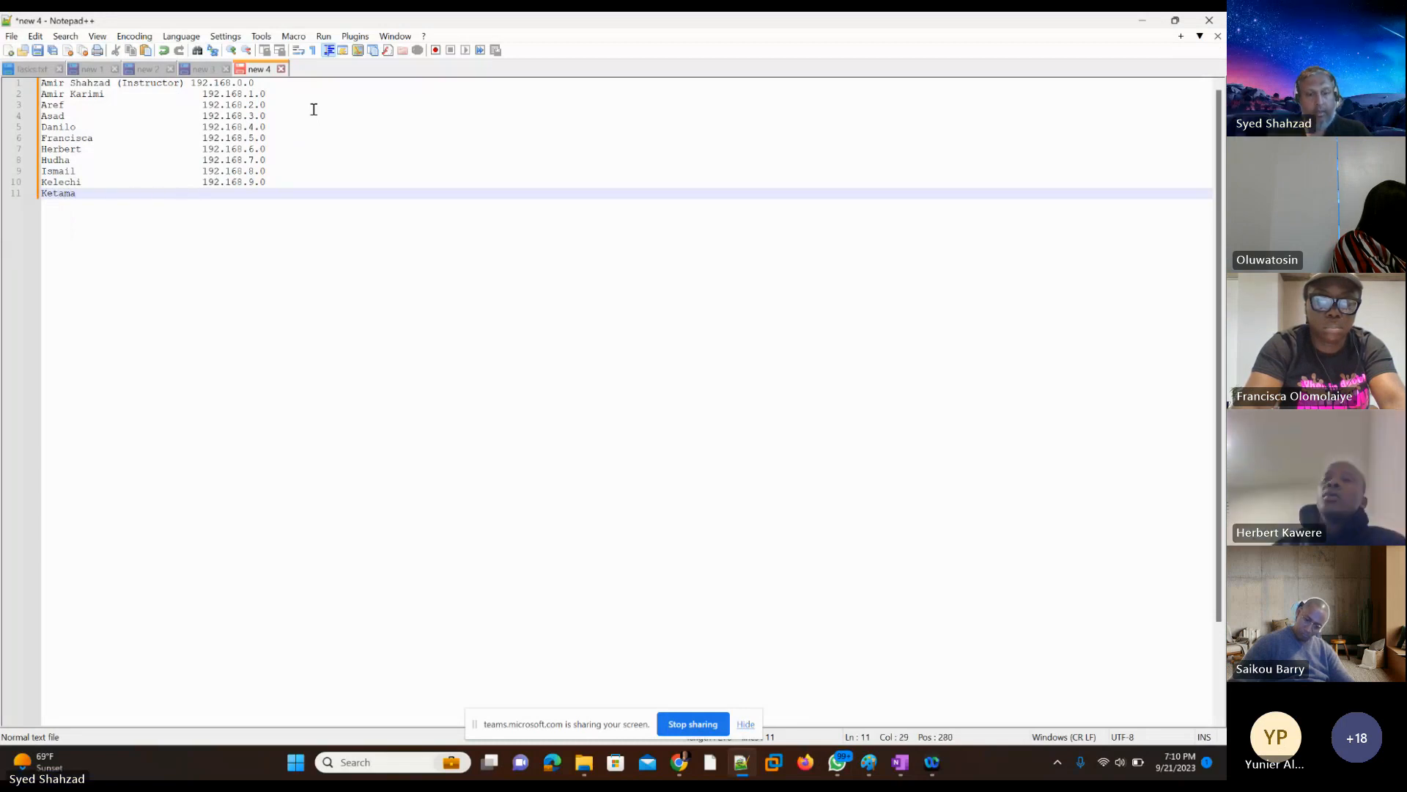
type("192.168.6.0")
key("Left")
key("Left")
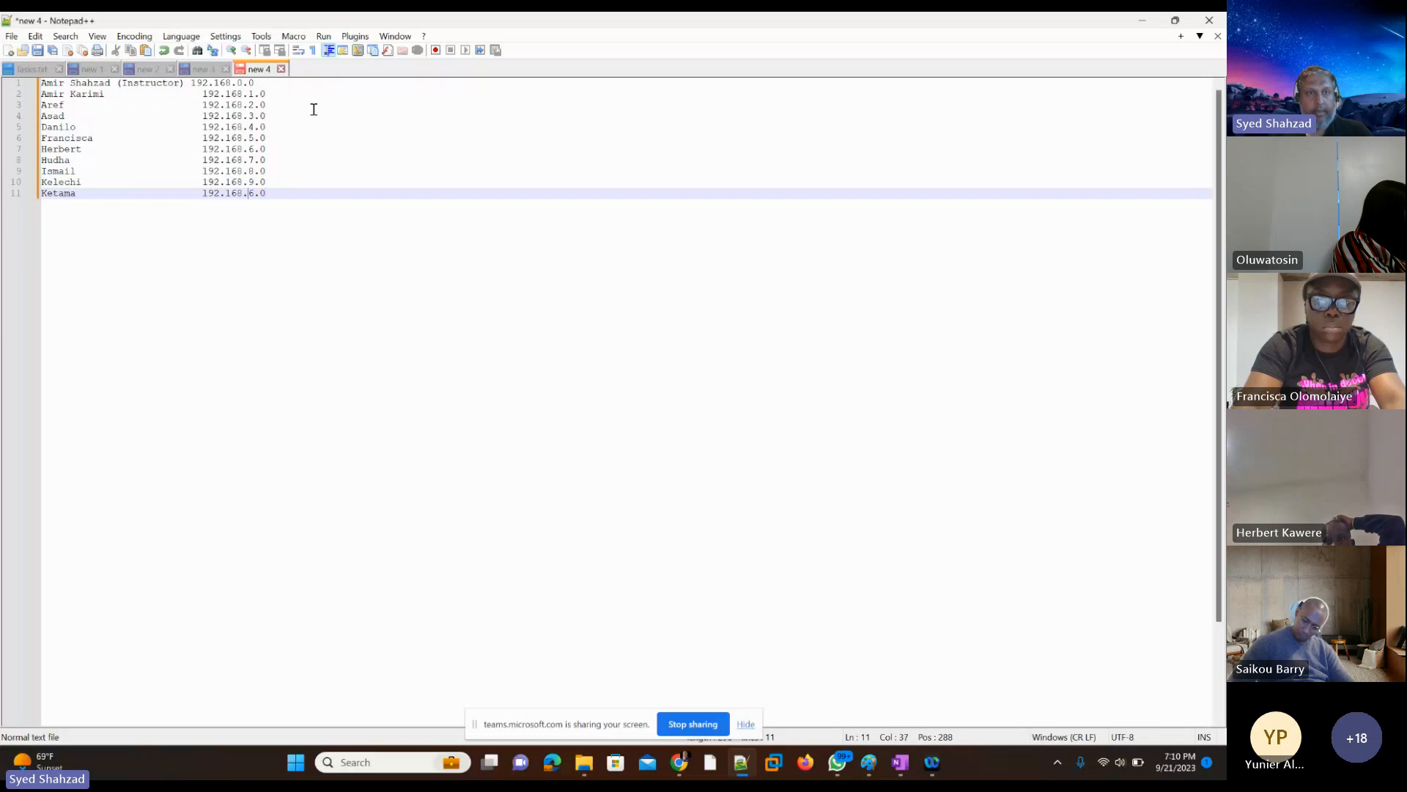
key("Delete")
type("10")
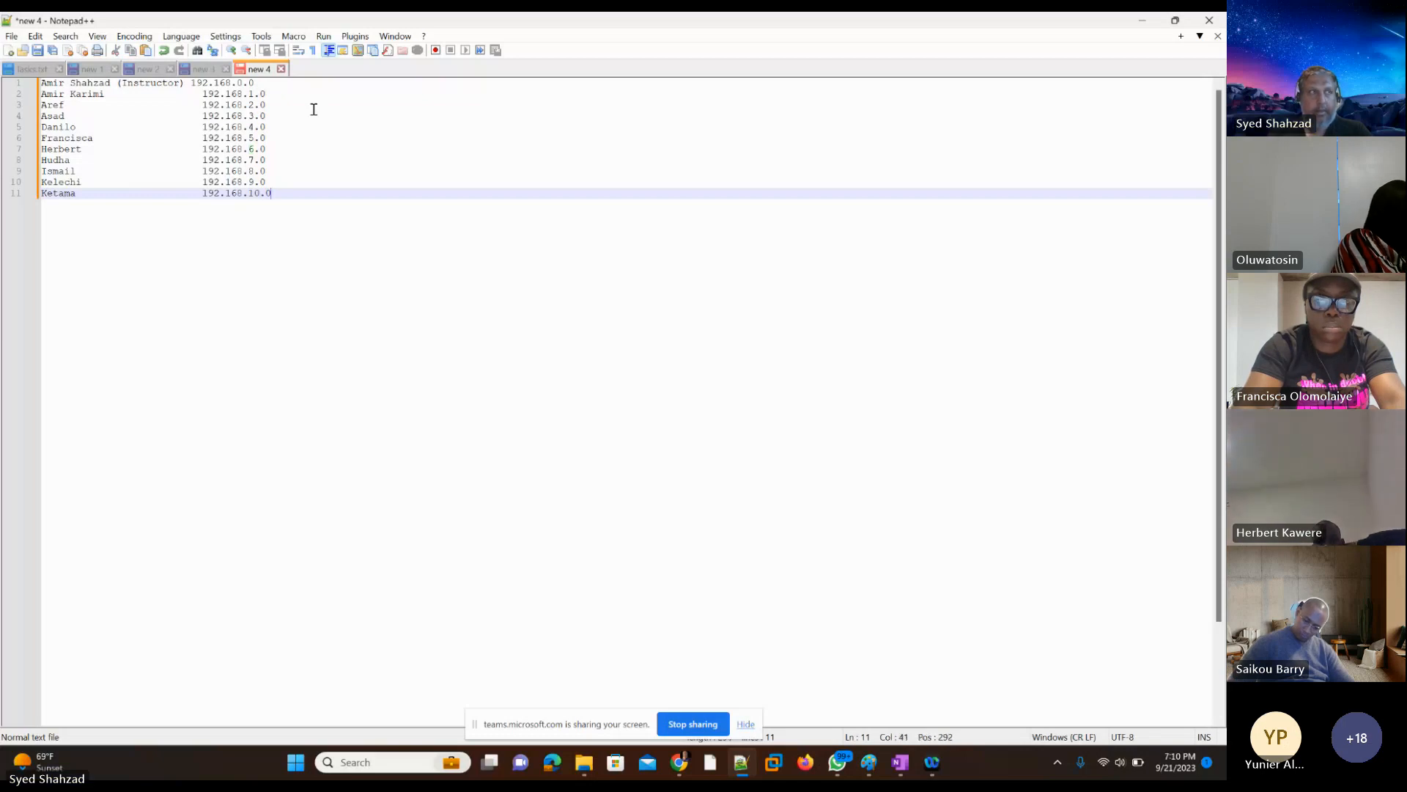
key("End")
key("Return")
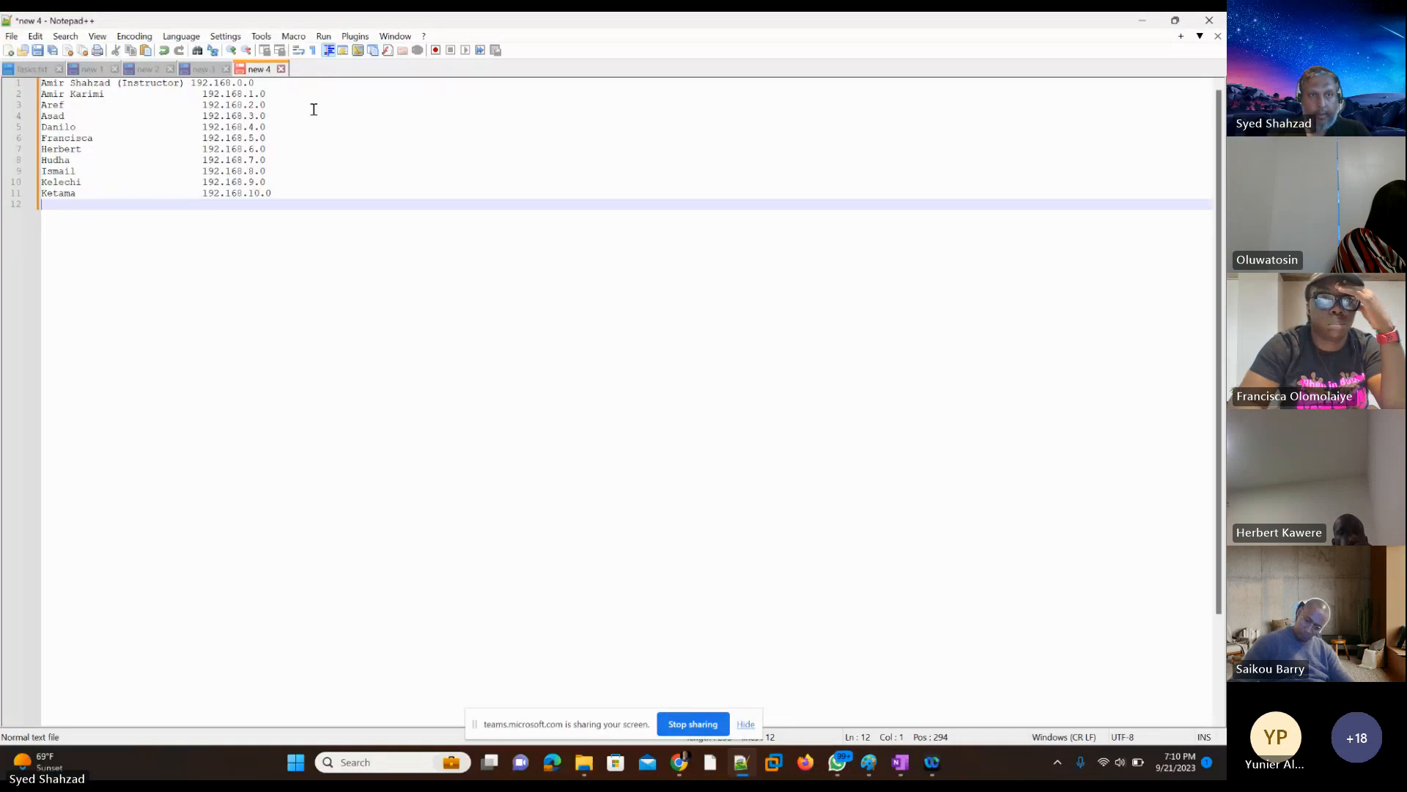
Step: Add the next student's first name on line 12 with the network address 192.168.11.0 in the address column
type("Mathew")
key("Tab")
key("Tab")
key("Tab")
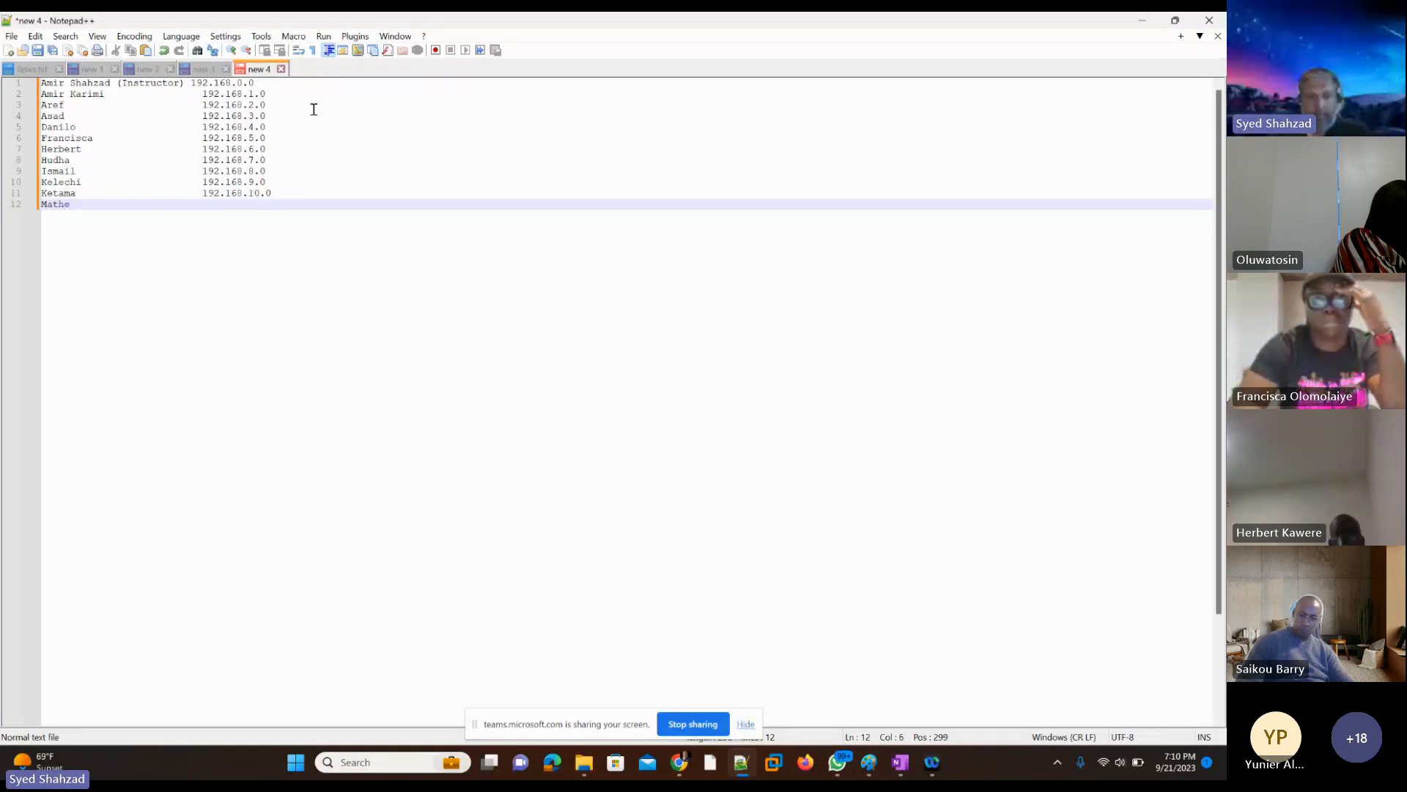
key("Tab")
key("Tab")
key("Tab")
type("192.168.6.0")
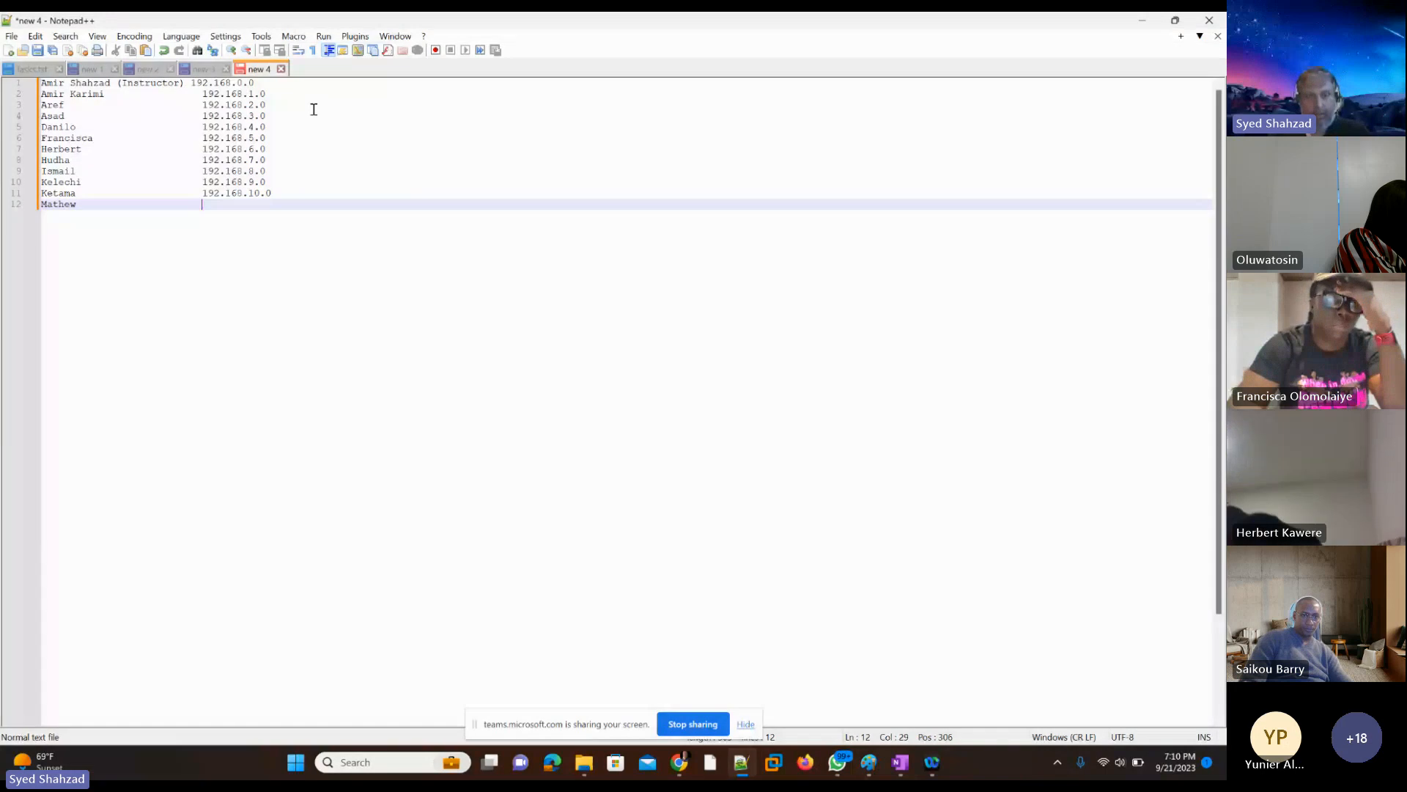
key("Left")
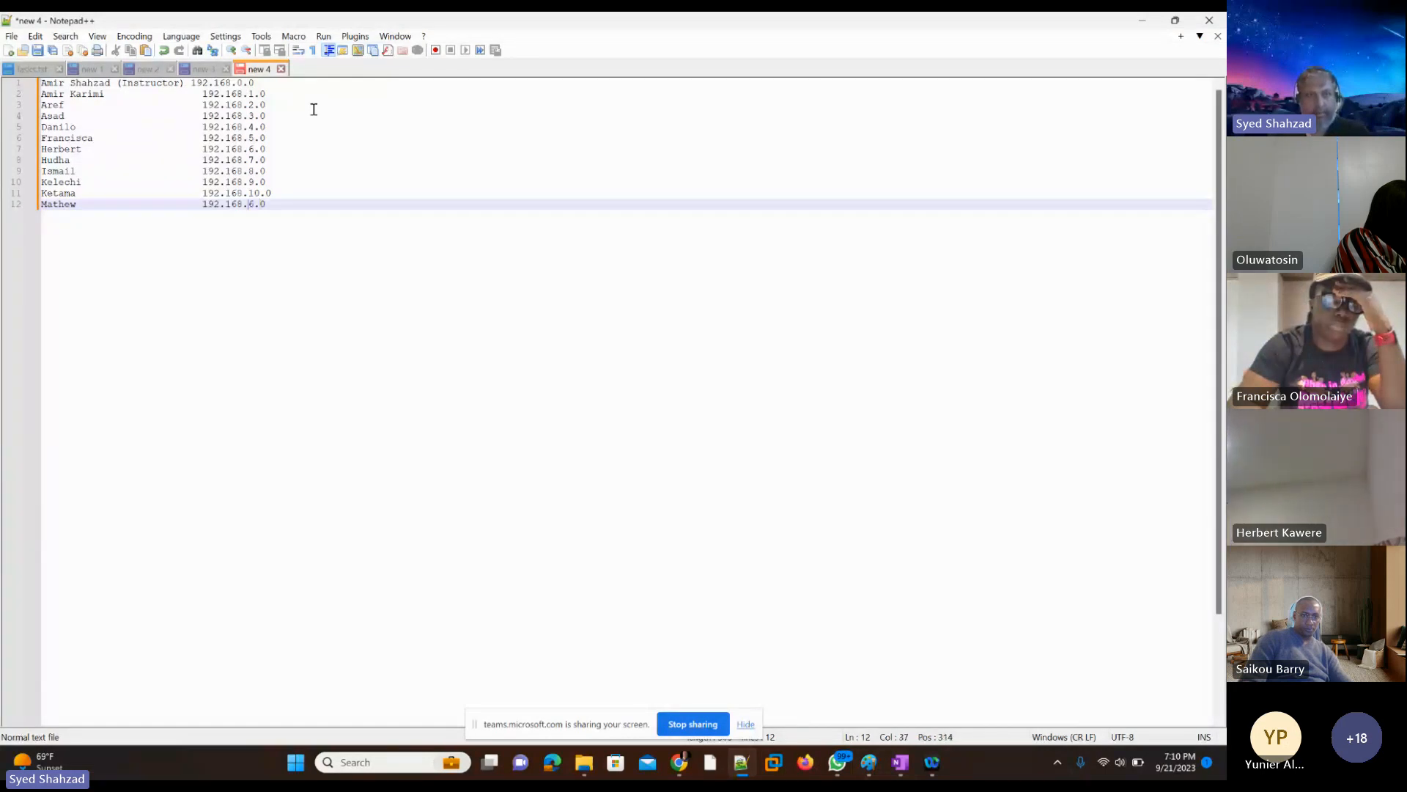
key("Delete")
type("11")
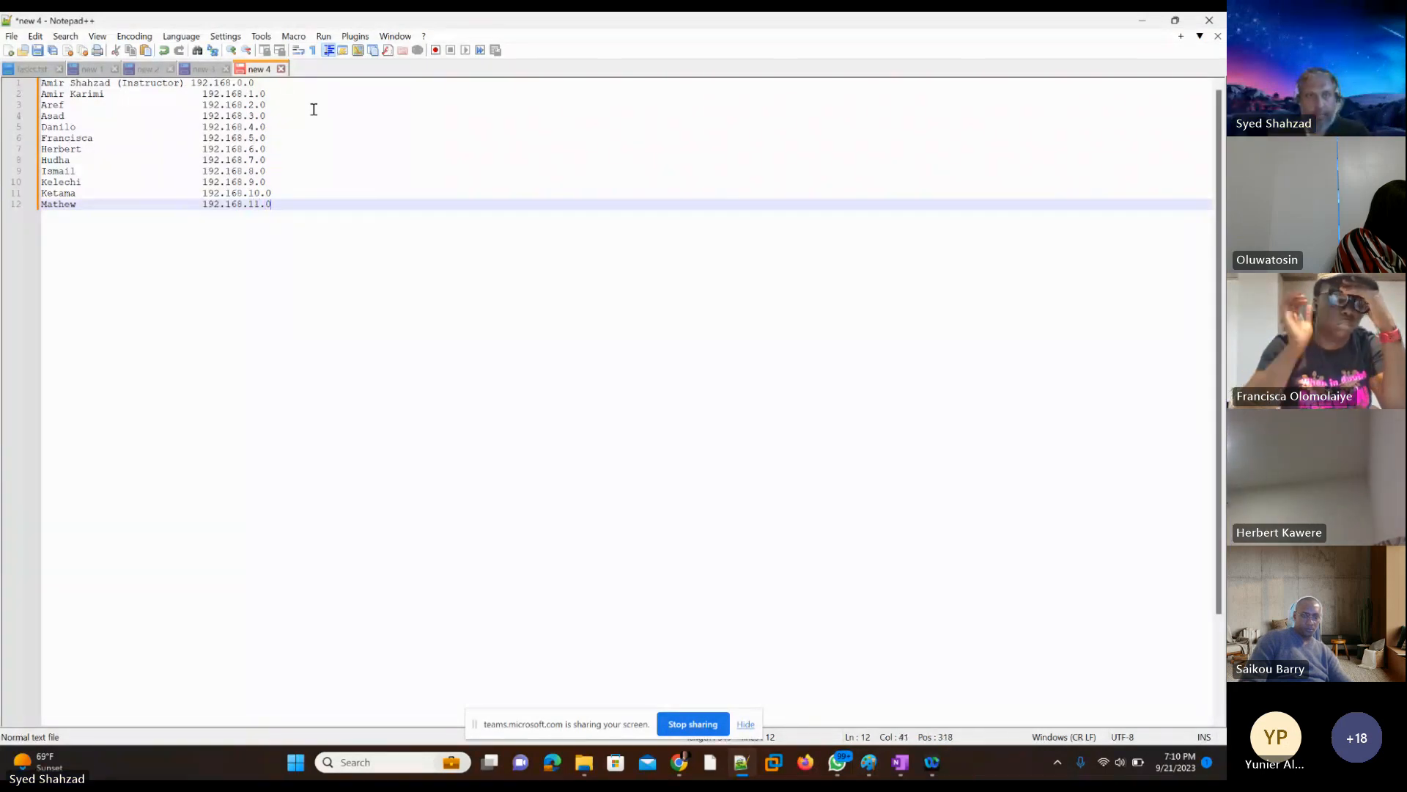
key("End")
key("Return")
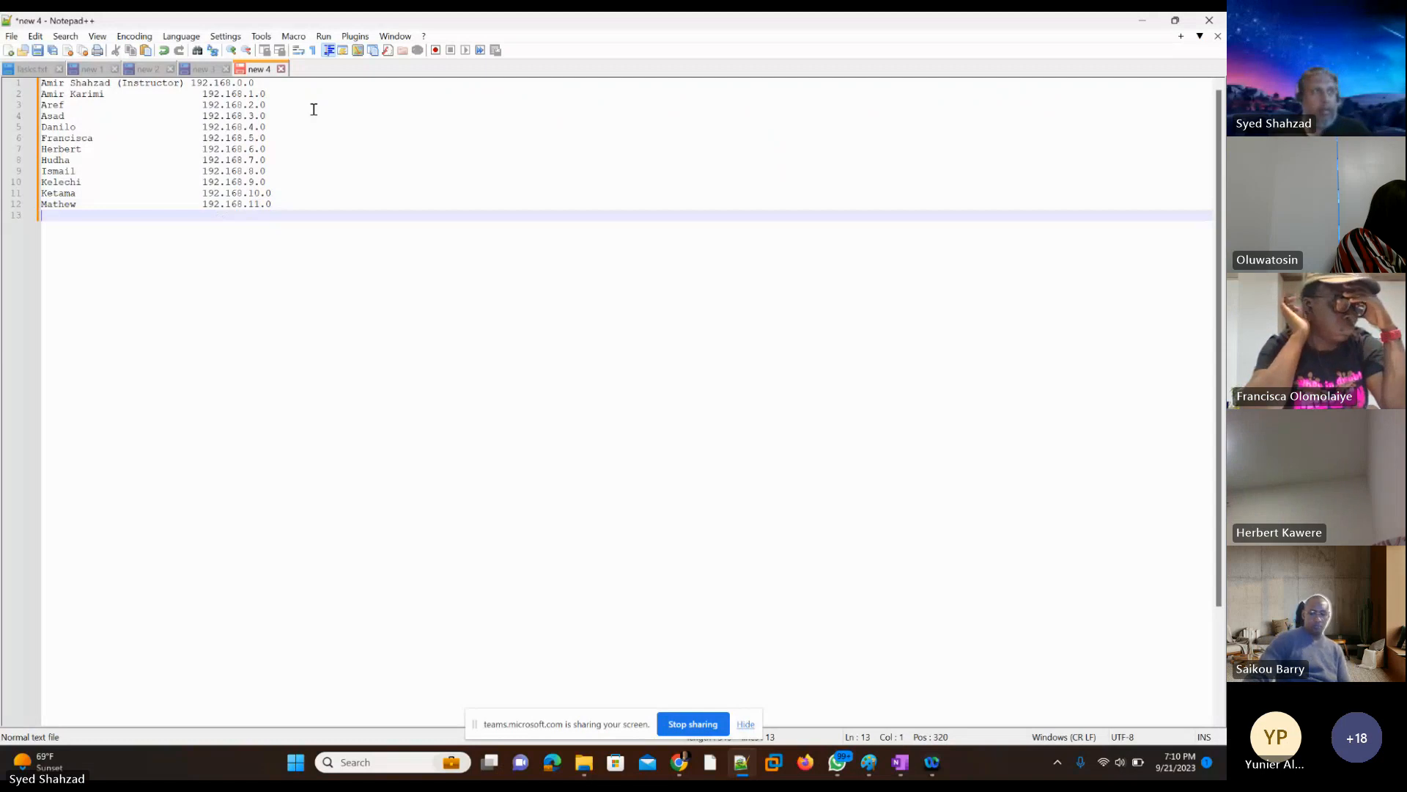
Step: Add the next student's first name on line 13 with the network address 192.168.12.0 in the address column
type("Mayank")
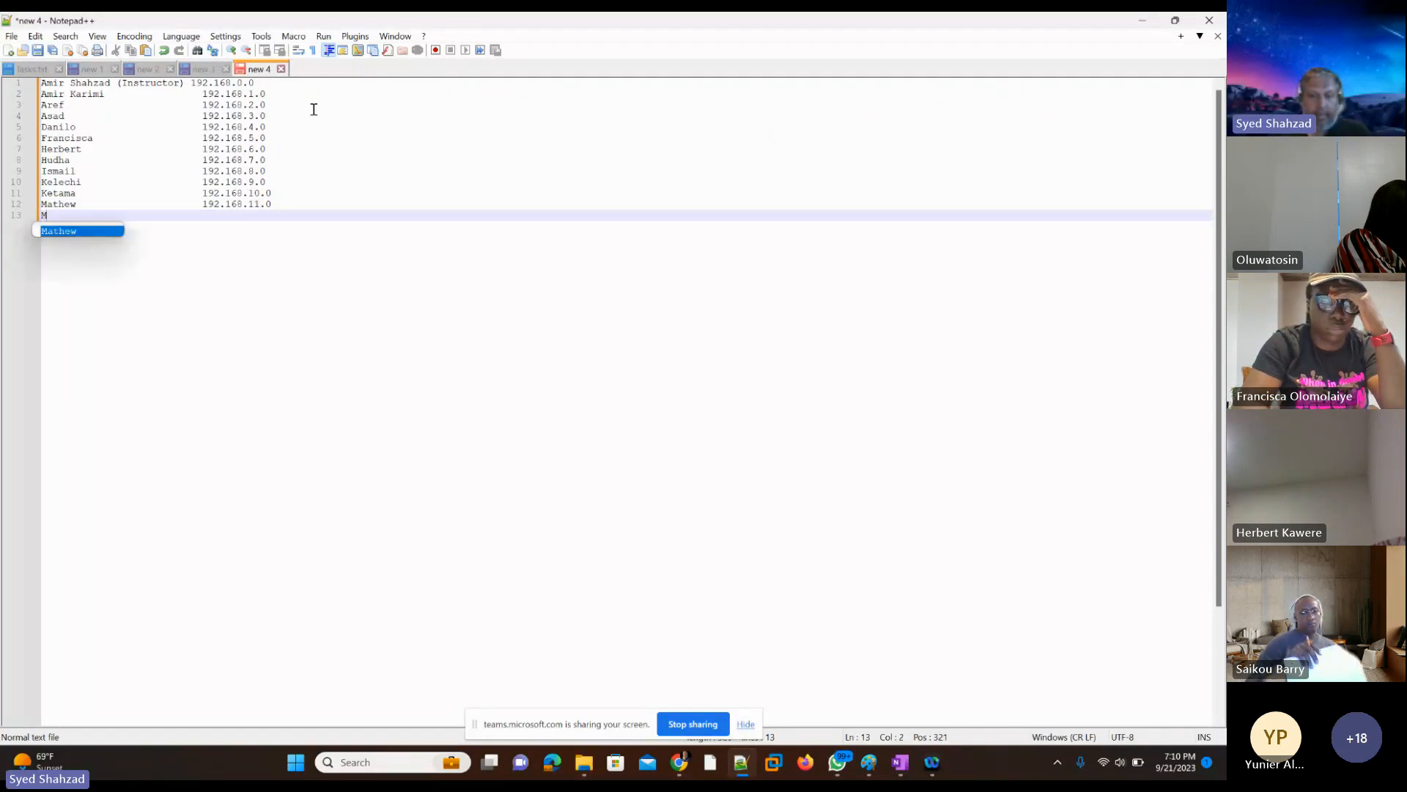
key("Tab")
key("Tab")
key("Tab")
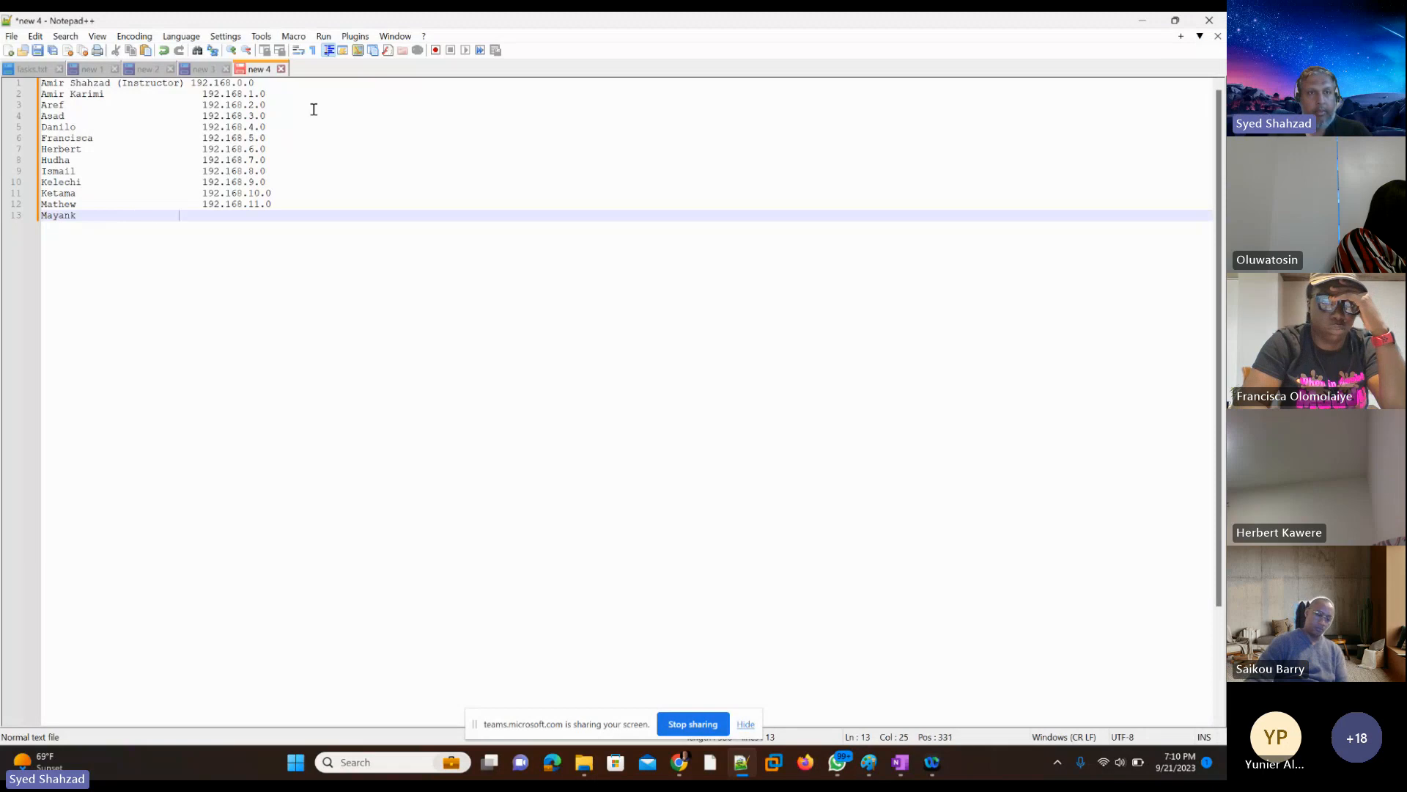
key("Left")
key("Left")
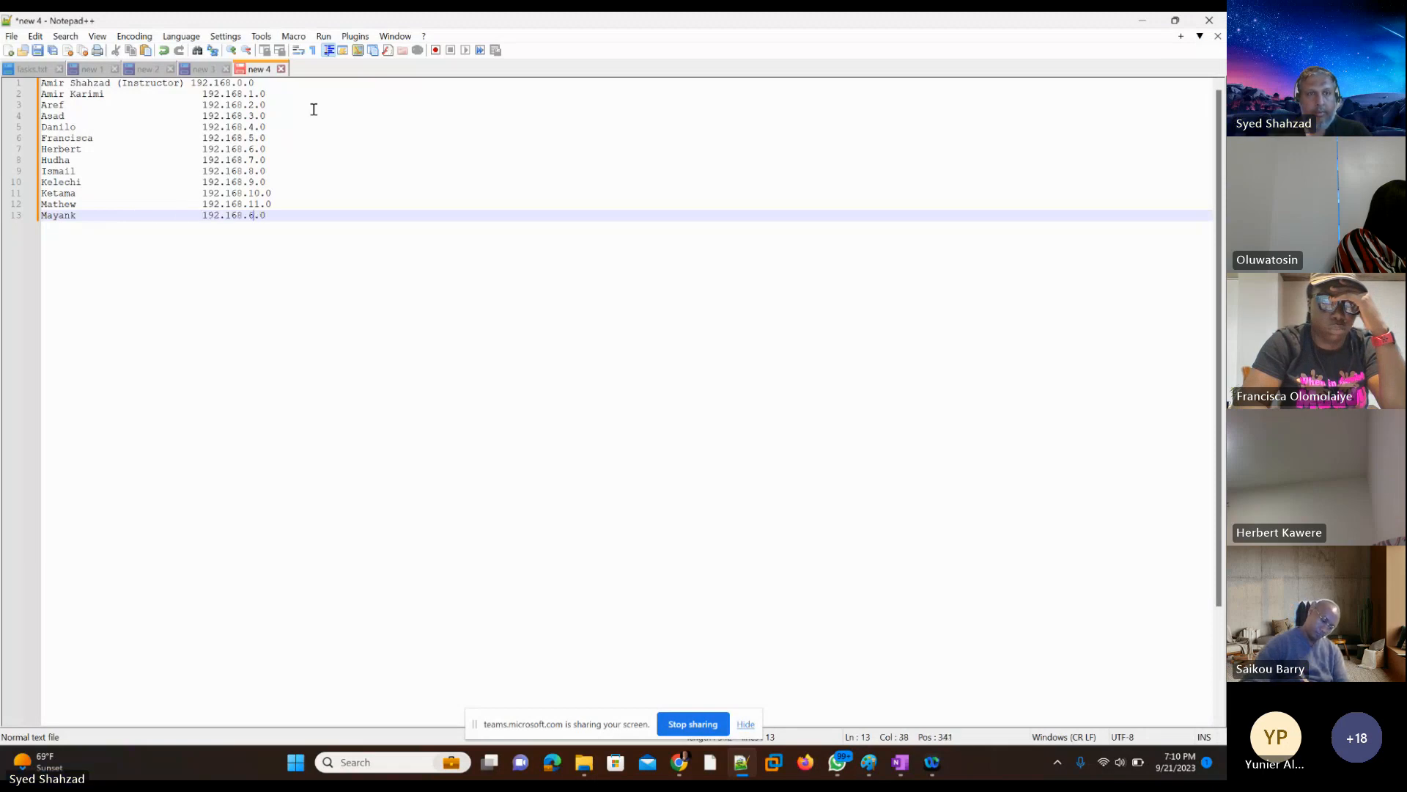
key("BackSpace")
type("12")
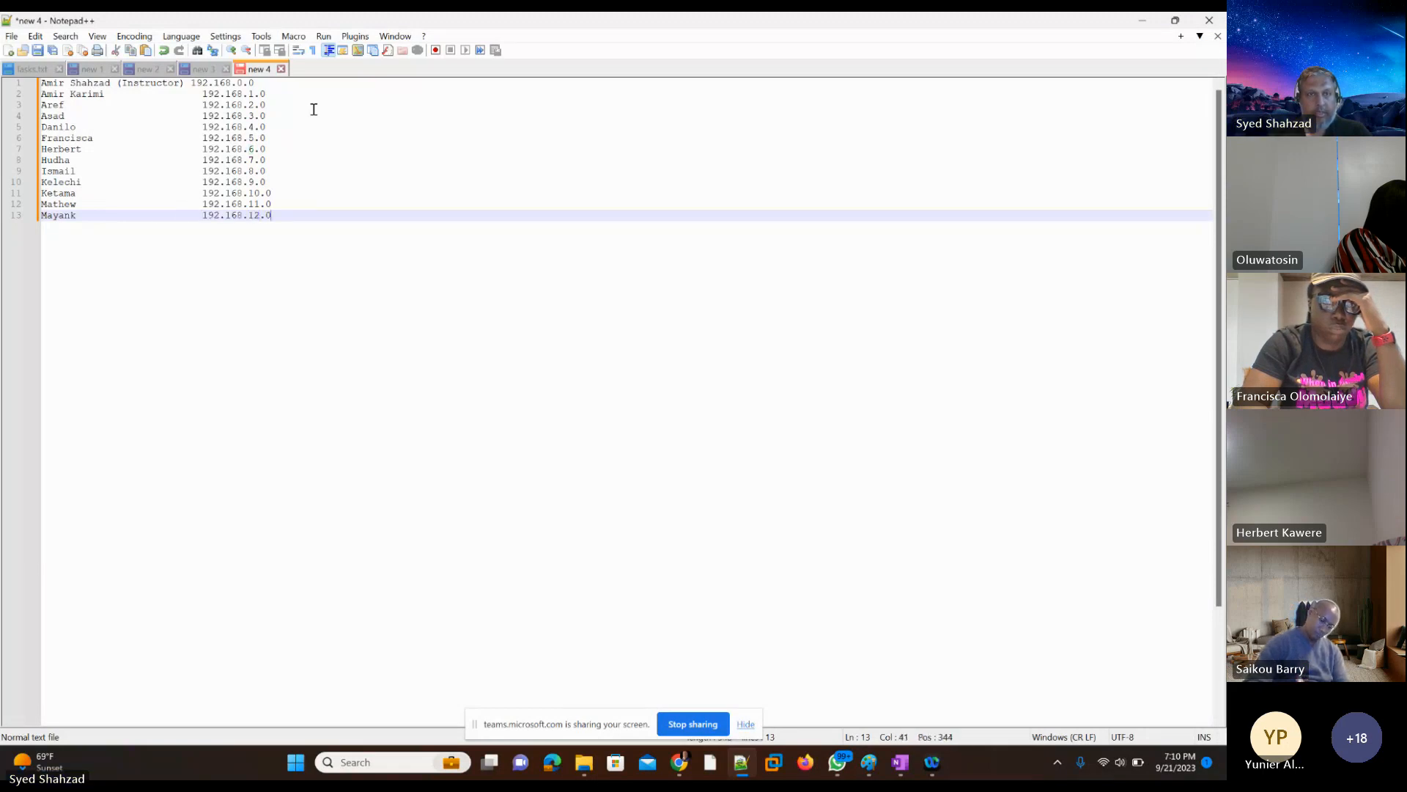
key("Return")
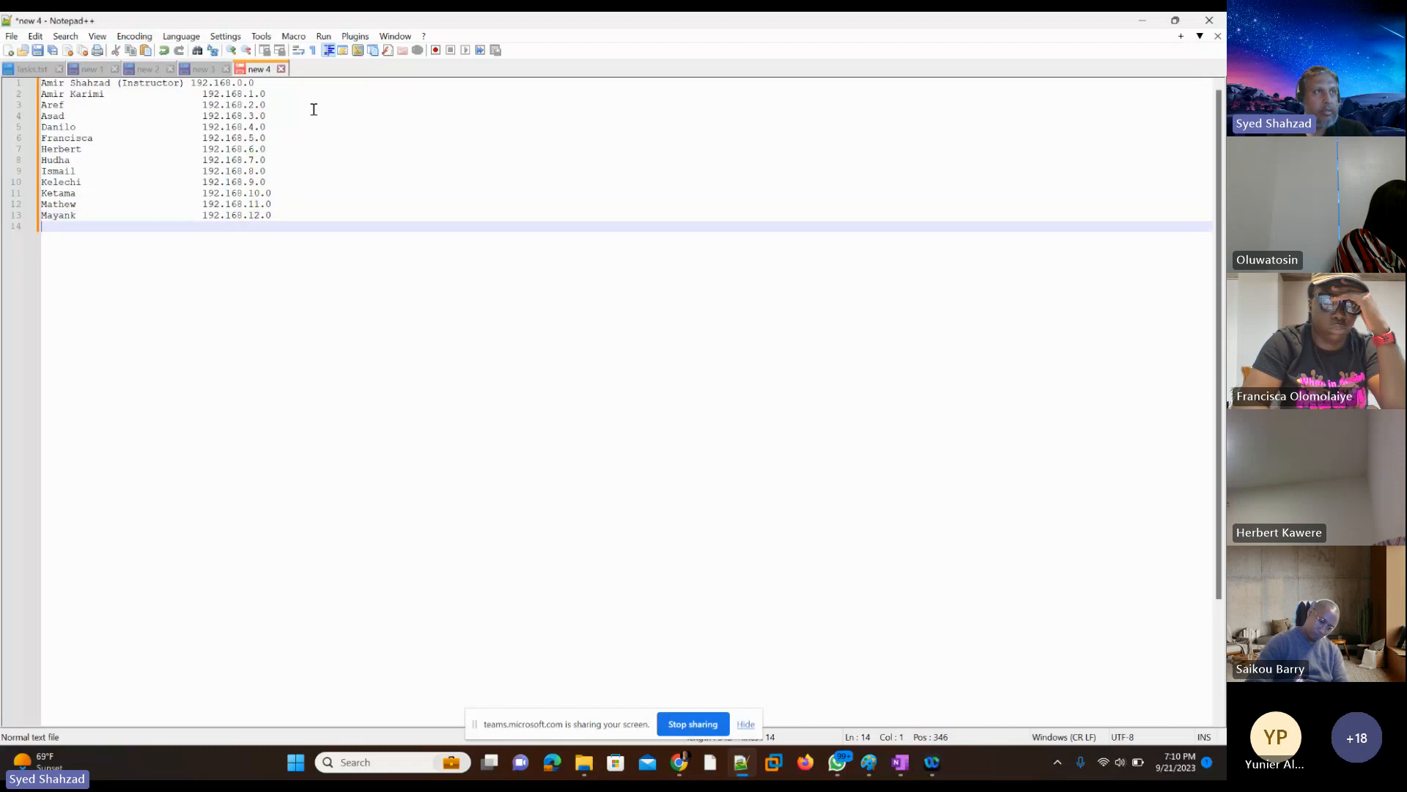
Step: Add the next student's first name on line 14, paste the copied address and change it to 192.168.13.0
type("Mehdi")
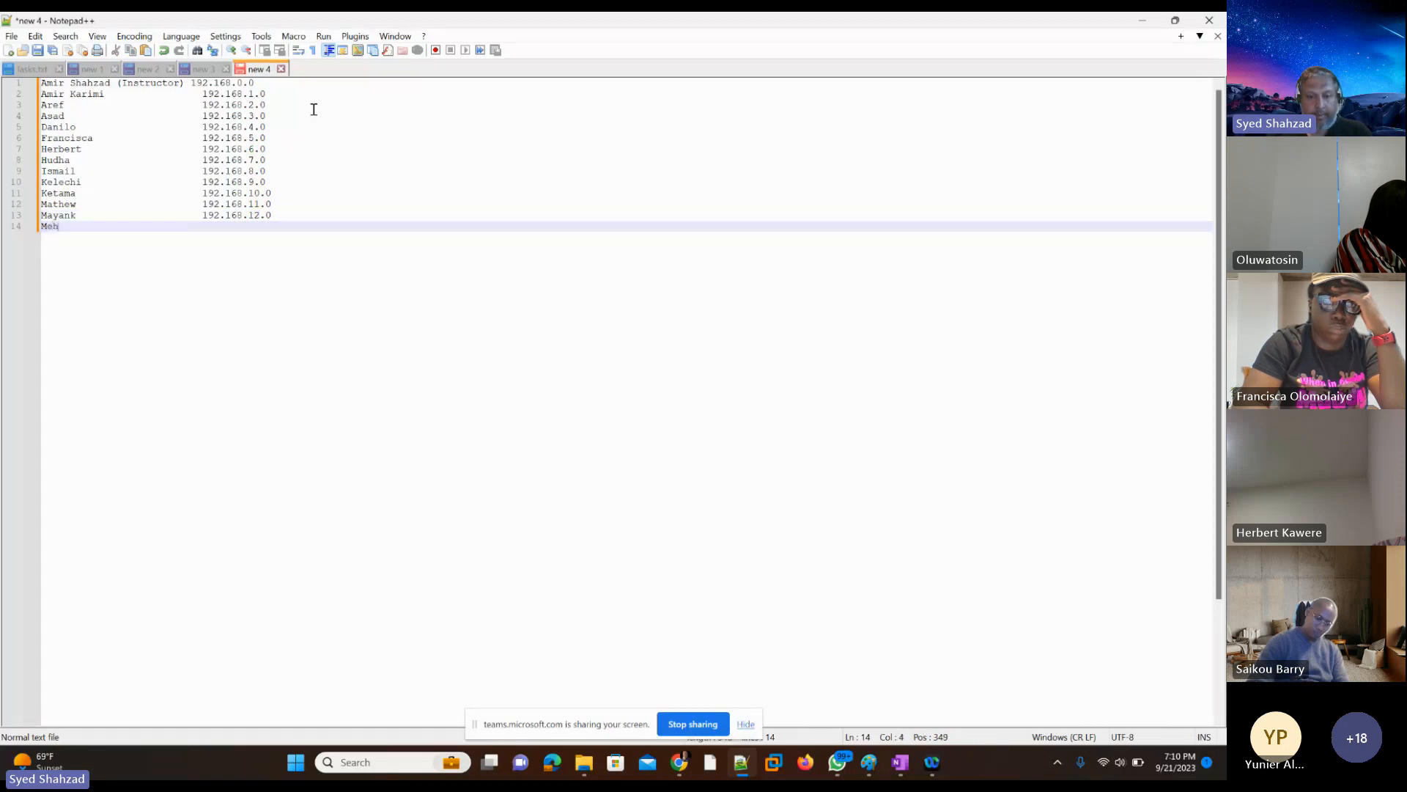
key("Tab")
key("Tab")
key("Tab")
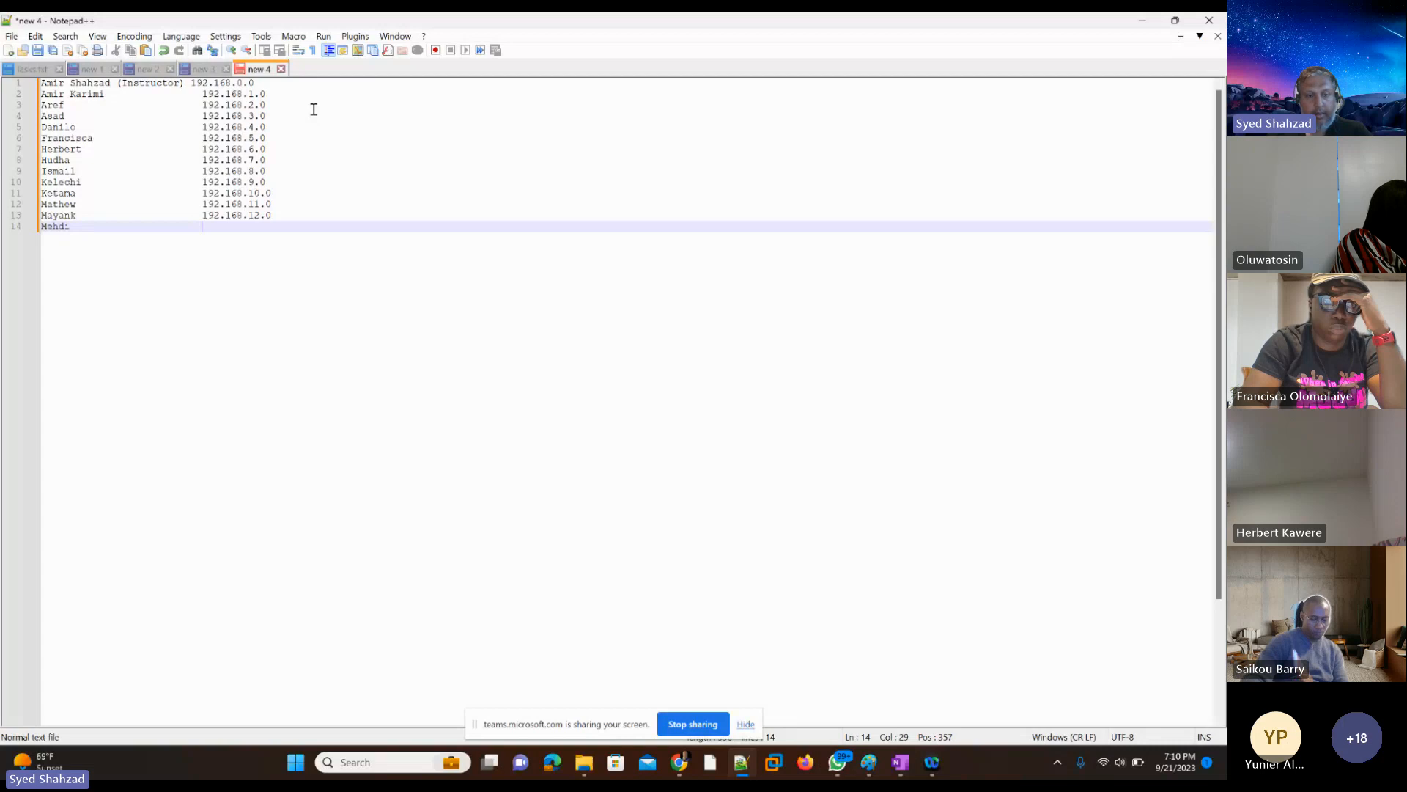
type("192.168.6.0")
key("Left")
key("Left")
key("shift+Left")
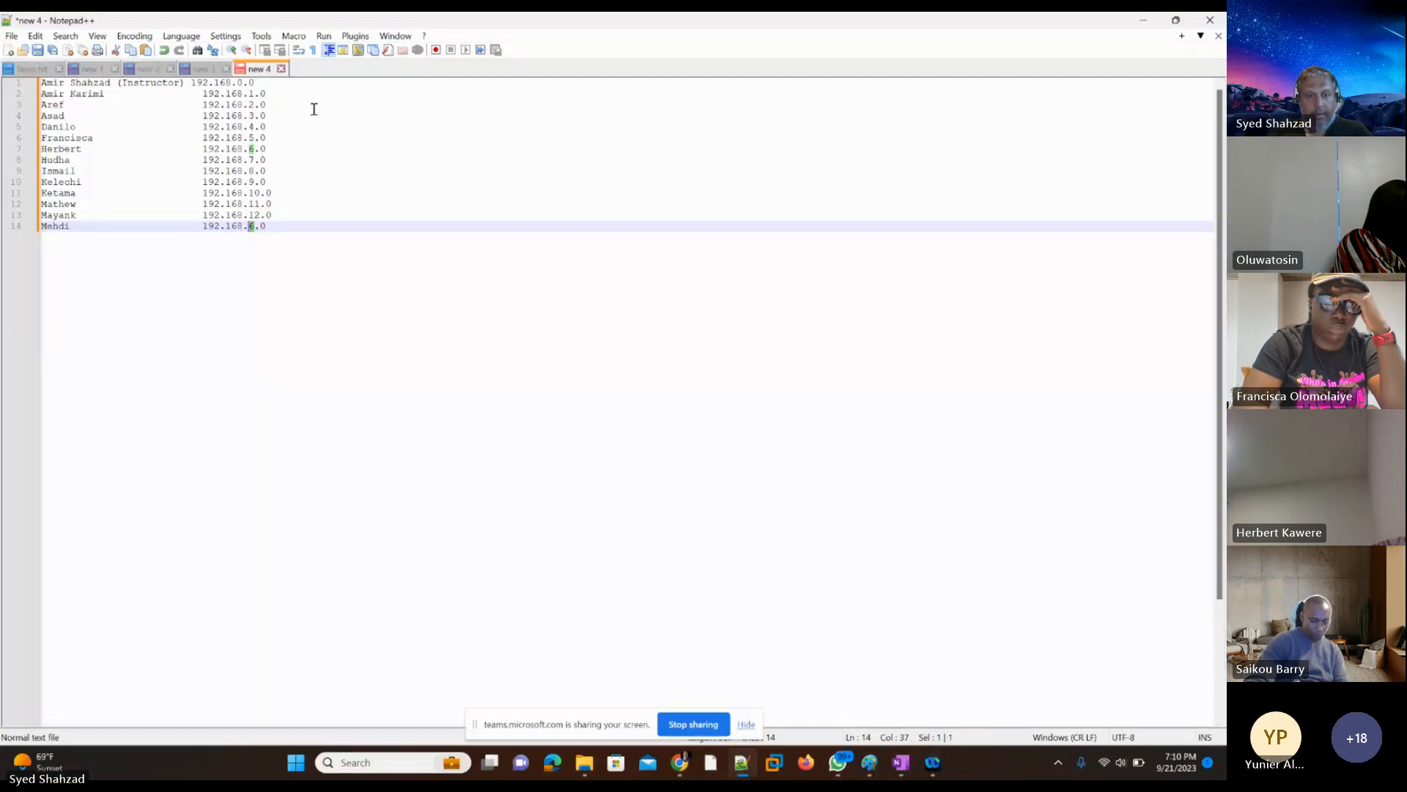
type("13")
key("End")
key("Return")
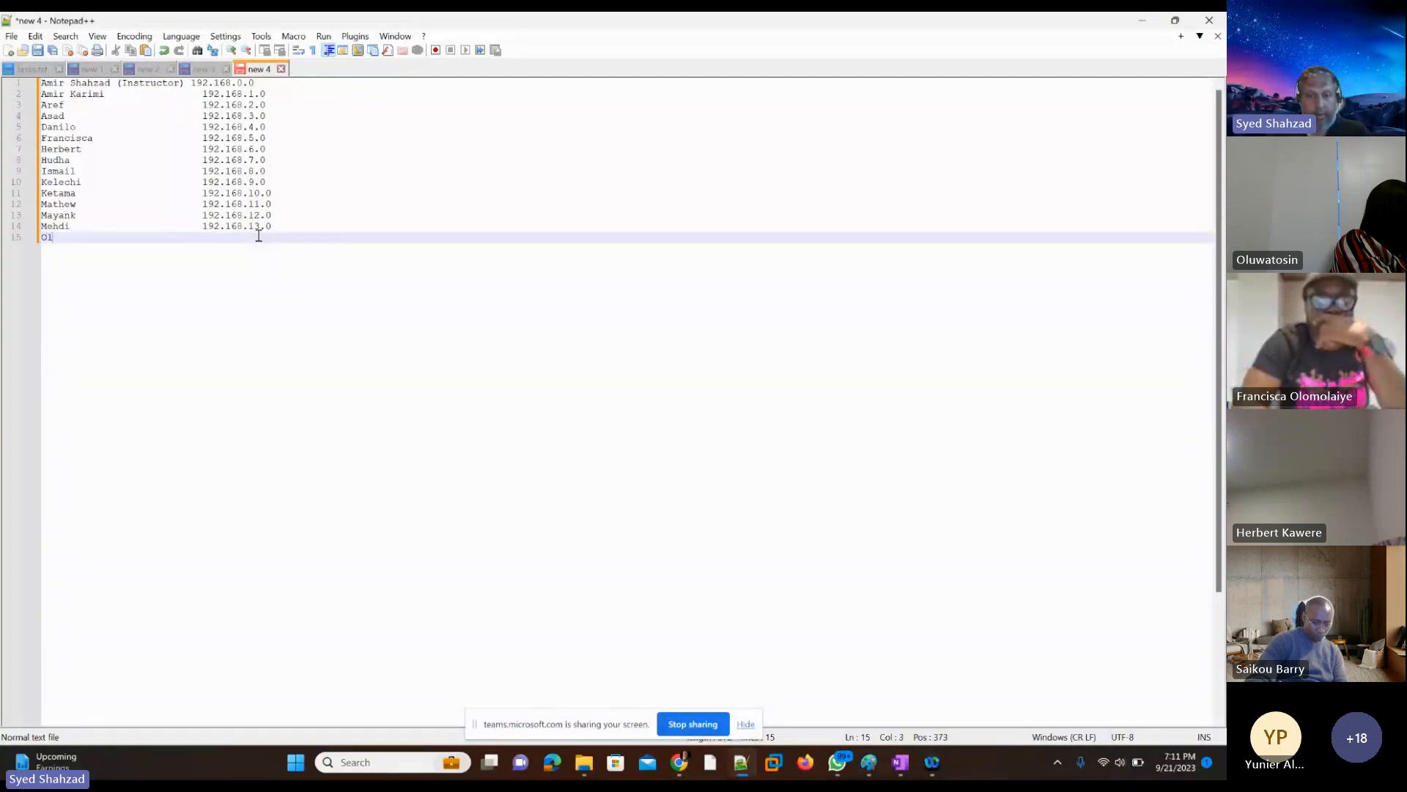
Step: Add the next student's first name on line 15, paste the copied address and change it to 192.168.14.0
key("Tab")
key("Tab")
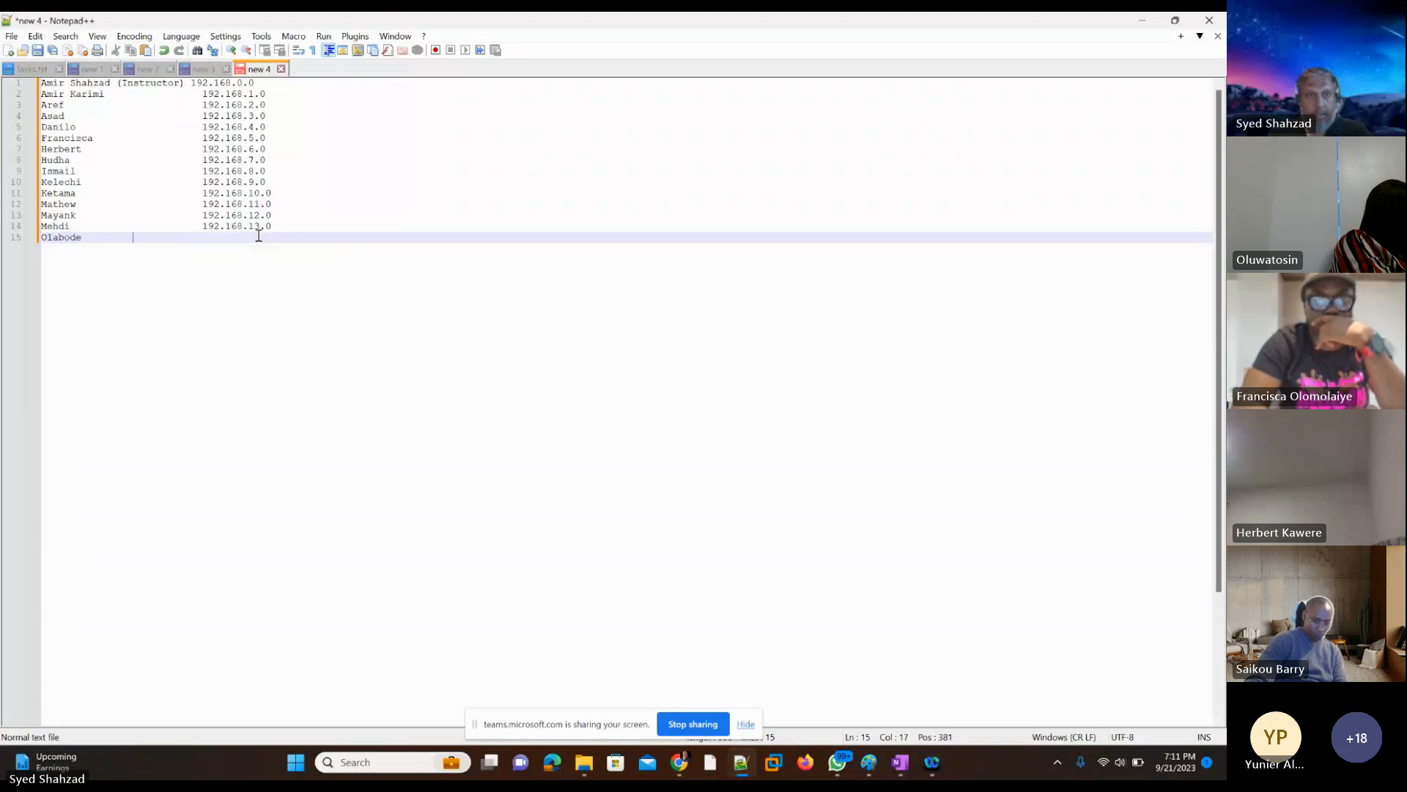
type("192.168.6.0")
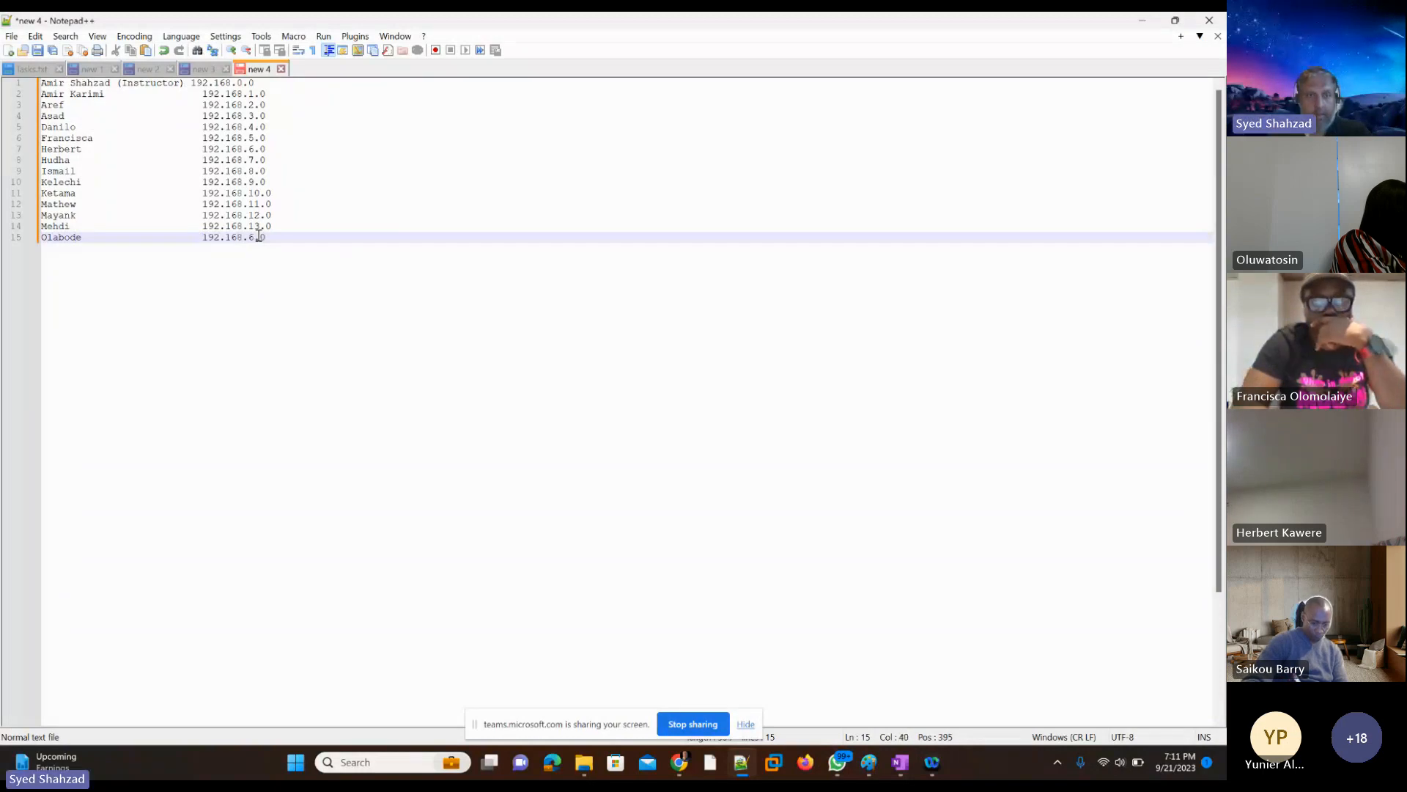
key("shift+Right")
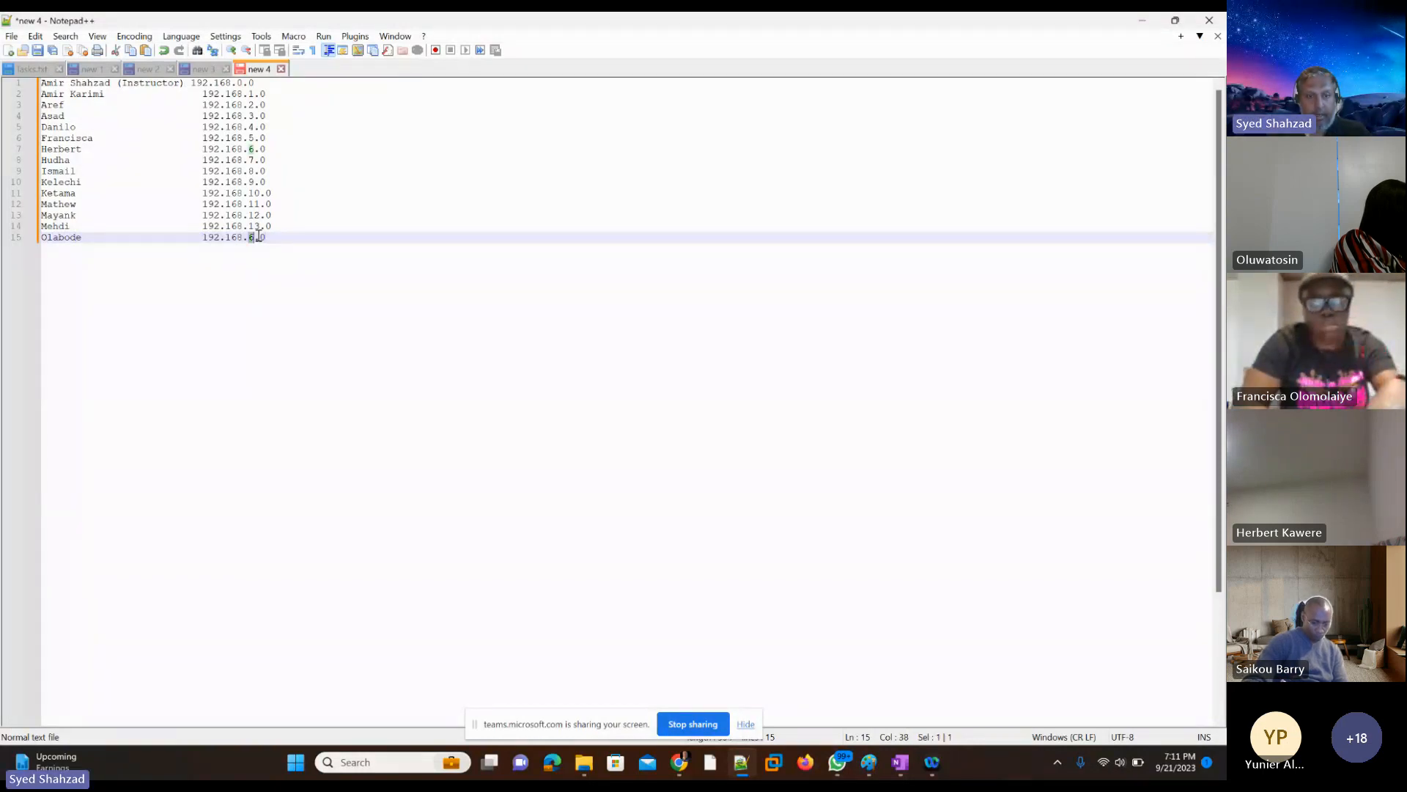
type("14")
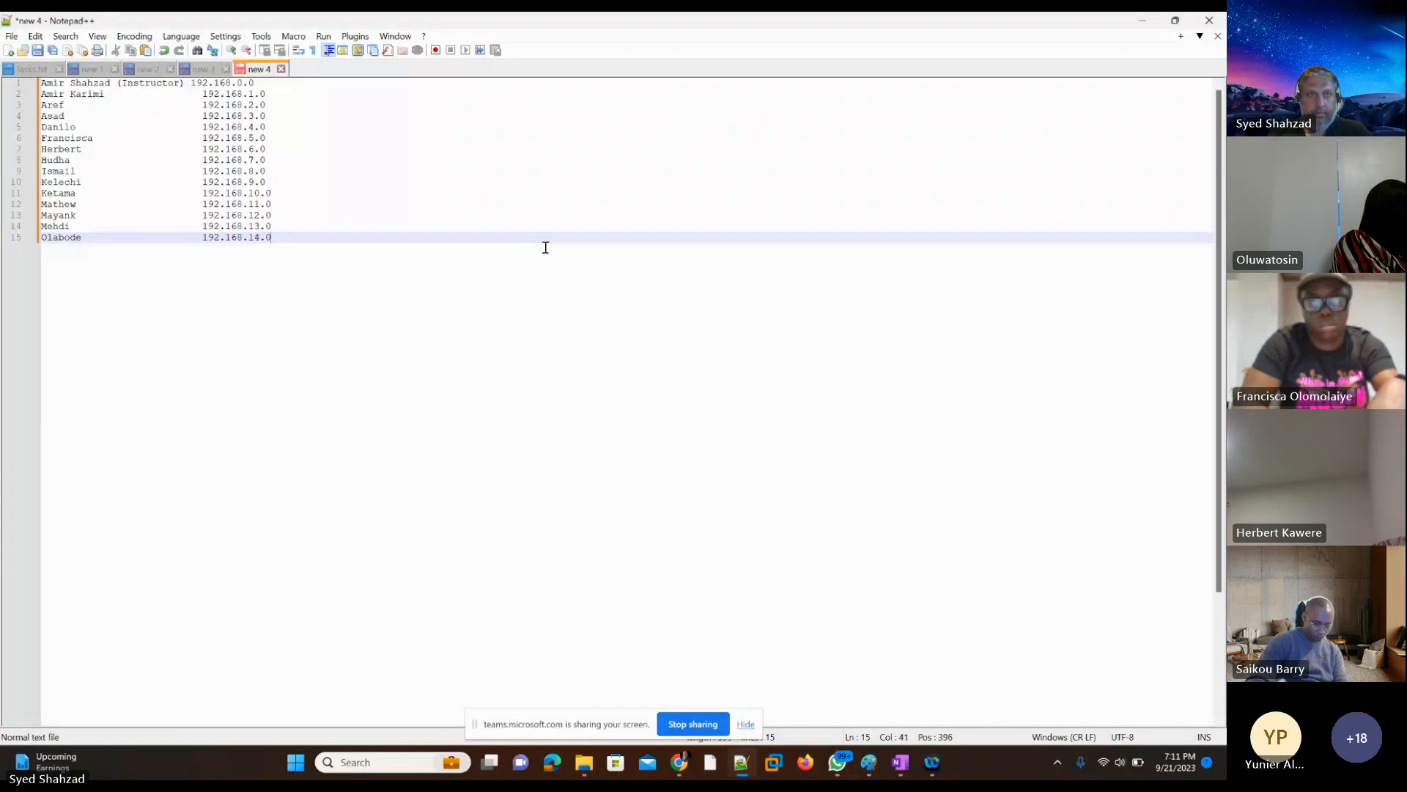
key("Return")
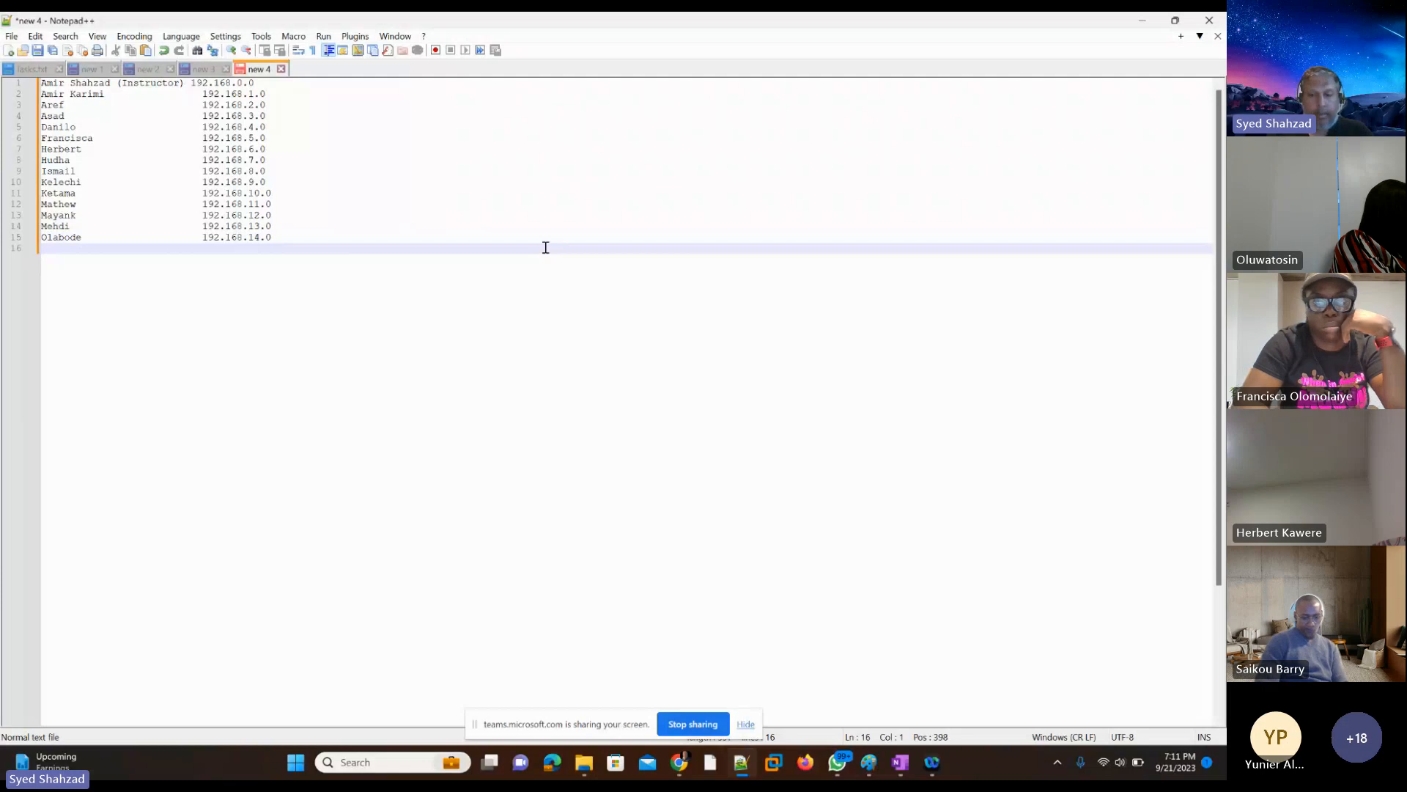
Step: Add the next student's first name on line 16, paste the copied address in the address column and change it to 192.168.15.0
type("Olus")
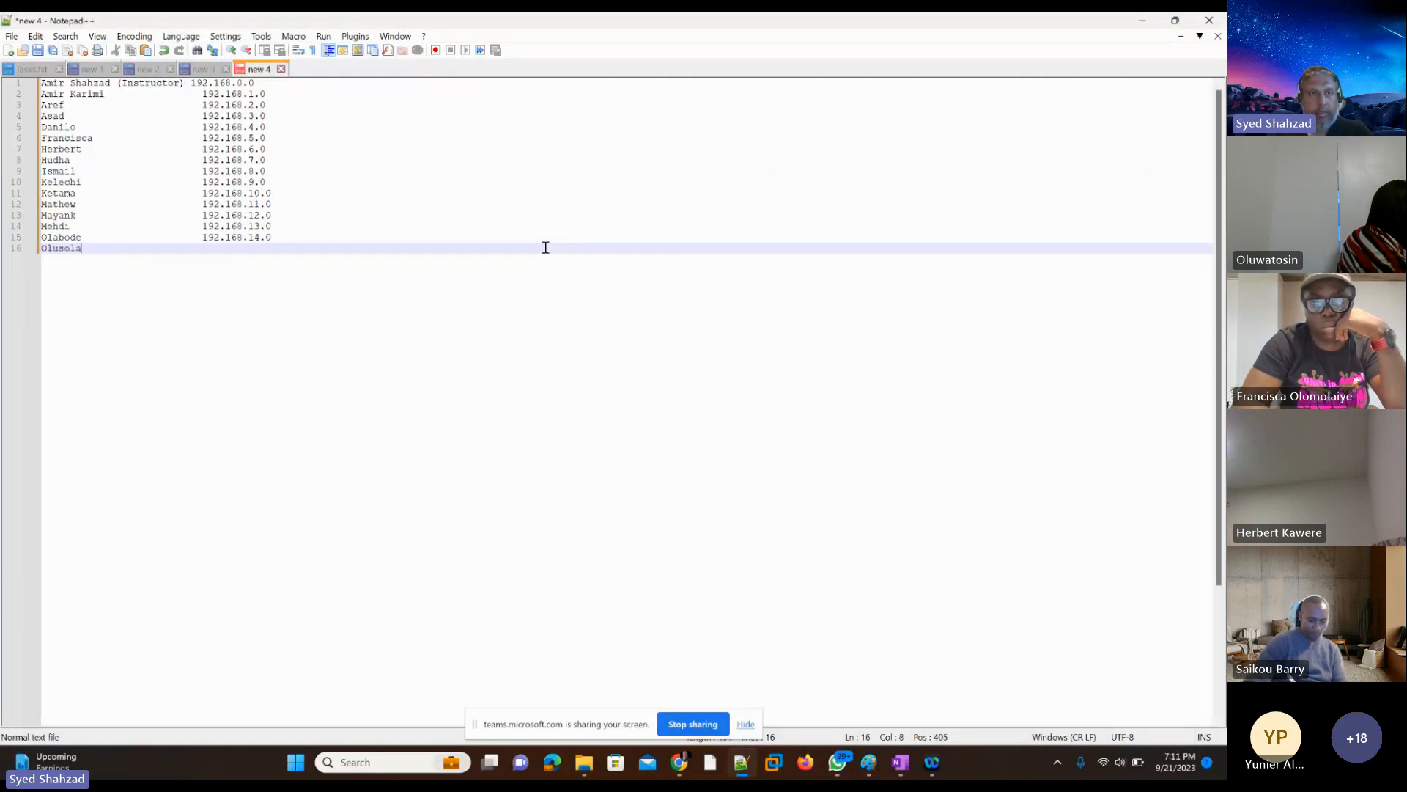
type("ola")
key("Tab")
key("Tab")
key("Tab")
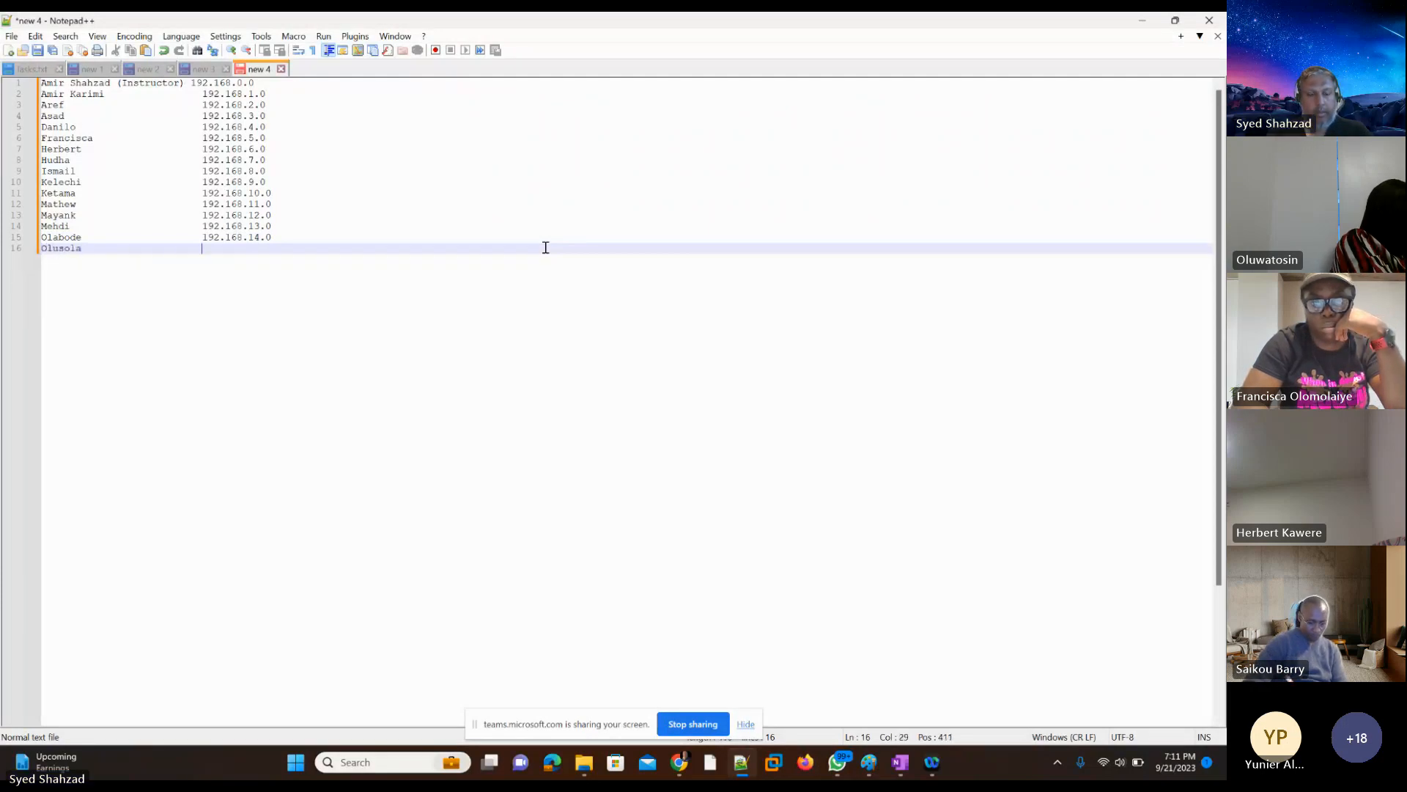
key("BackSpace")
key("BackSpace")
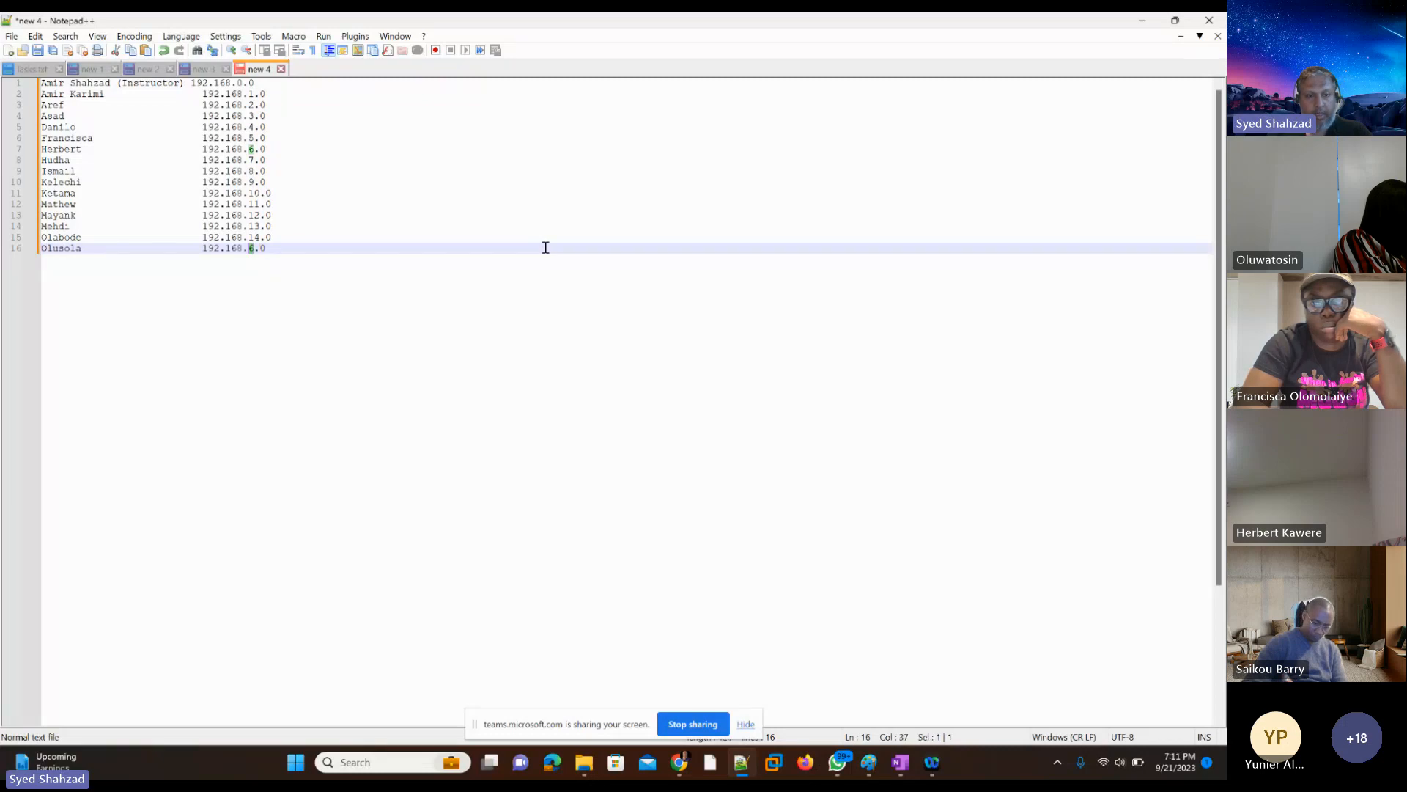
type("15.")
key("End")
key("Return")
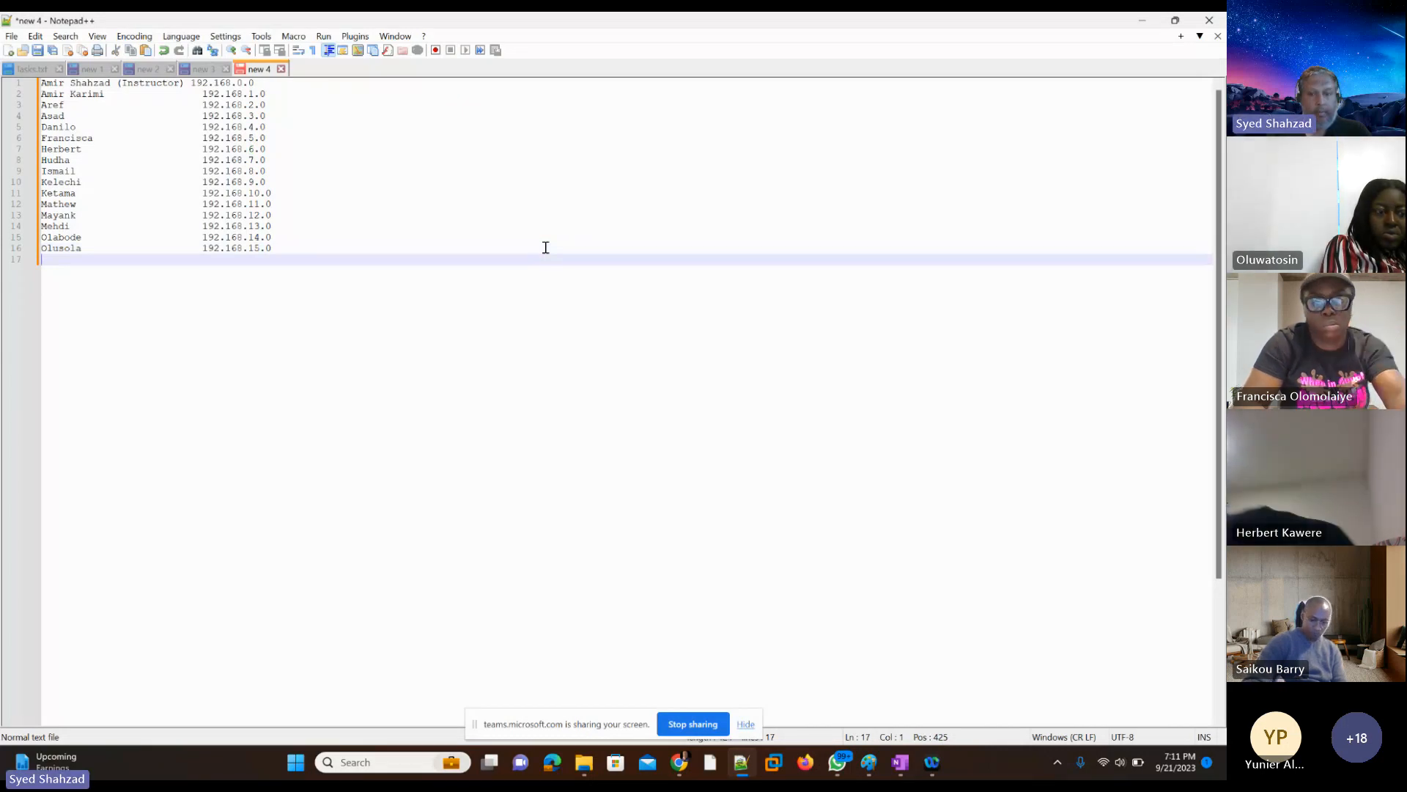
Step: Add the next student's first name on line 17, paste the copied address in the address column and change it to 192.168.16.0
type("Oluwatusin")
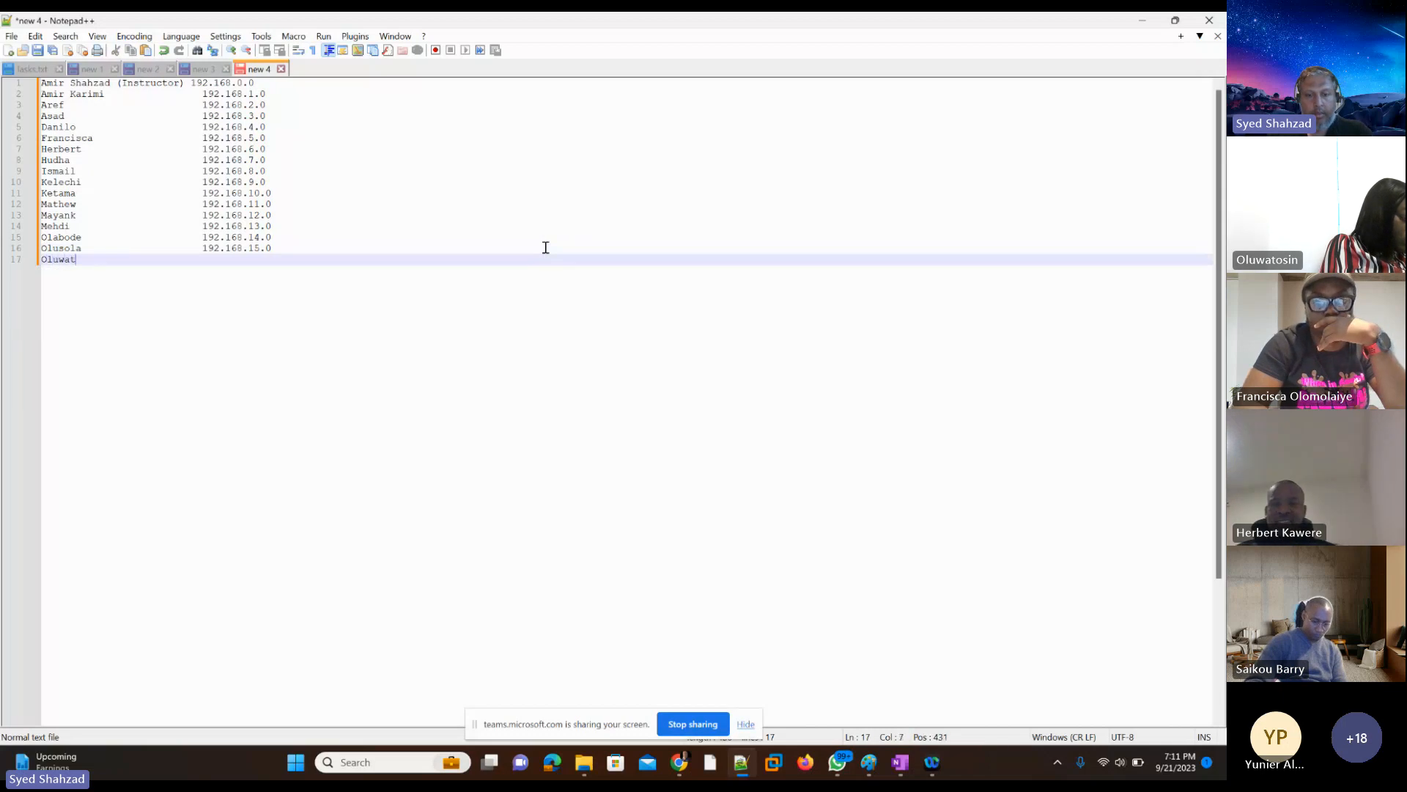
key("Tab")
key("Tab")
key("Tab")
key("Tab")
key("Tab")
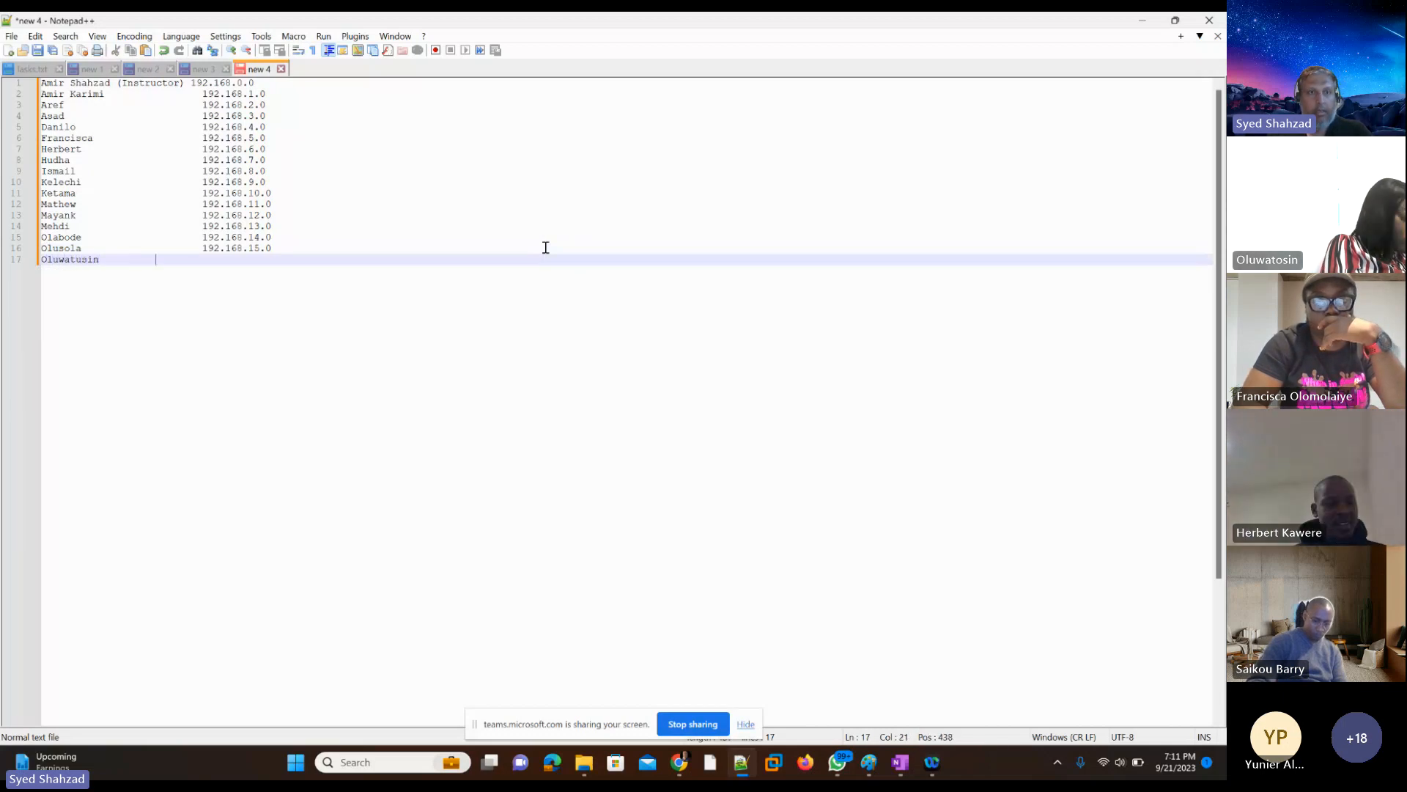
type("192.168.6.0")
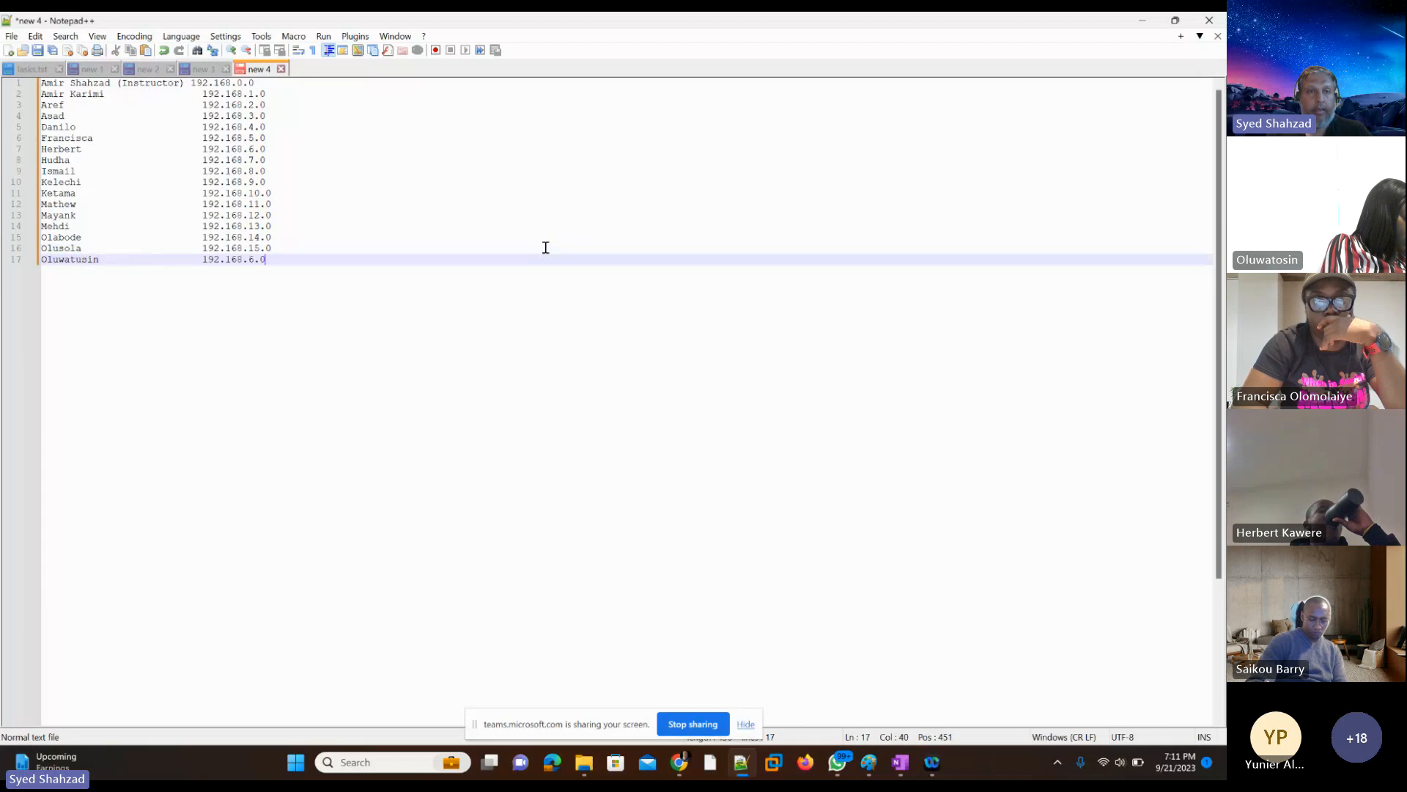
type("1")
key("Right")
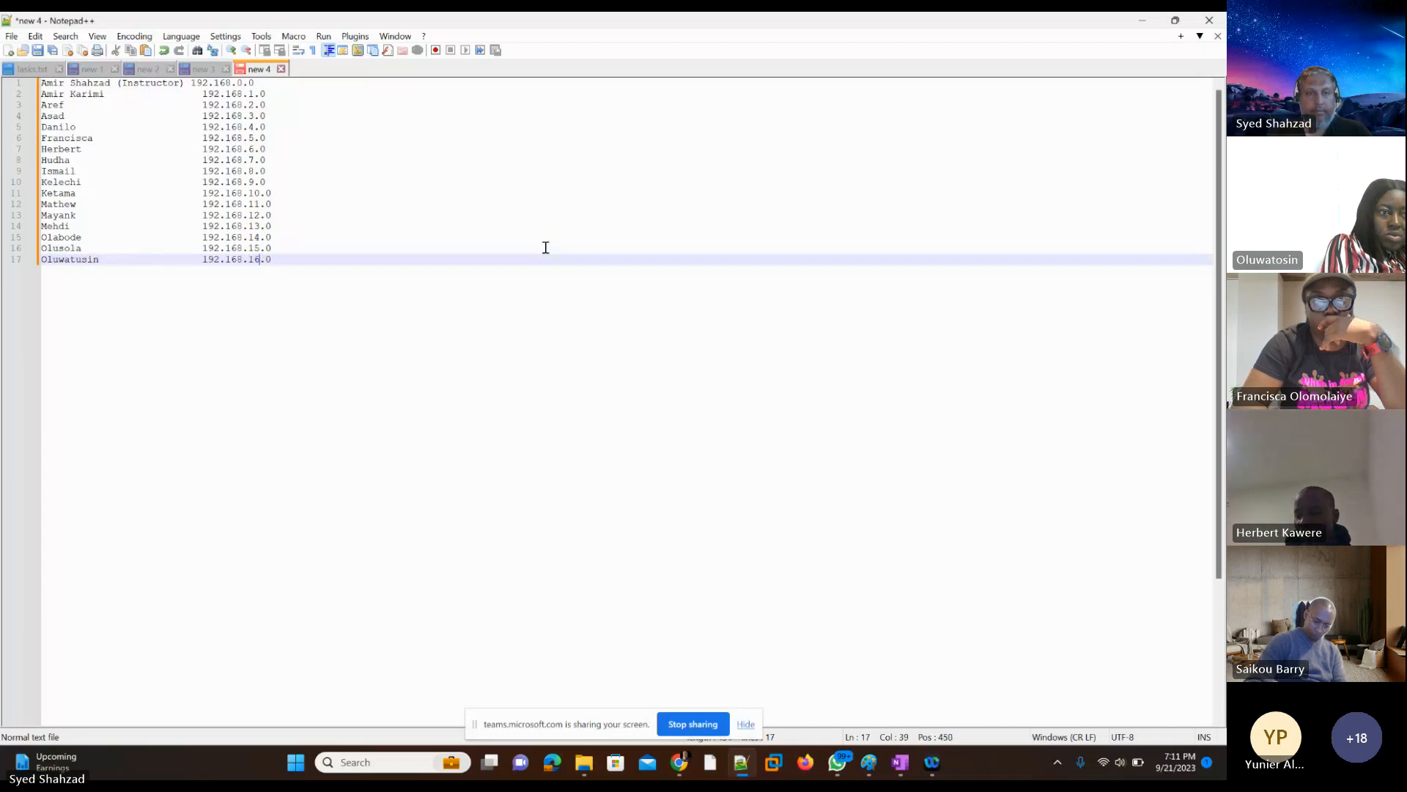
key("Return")
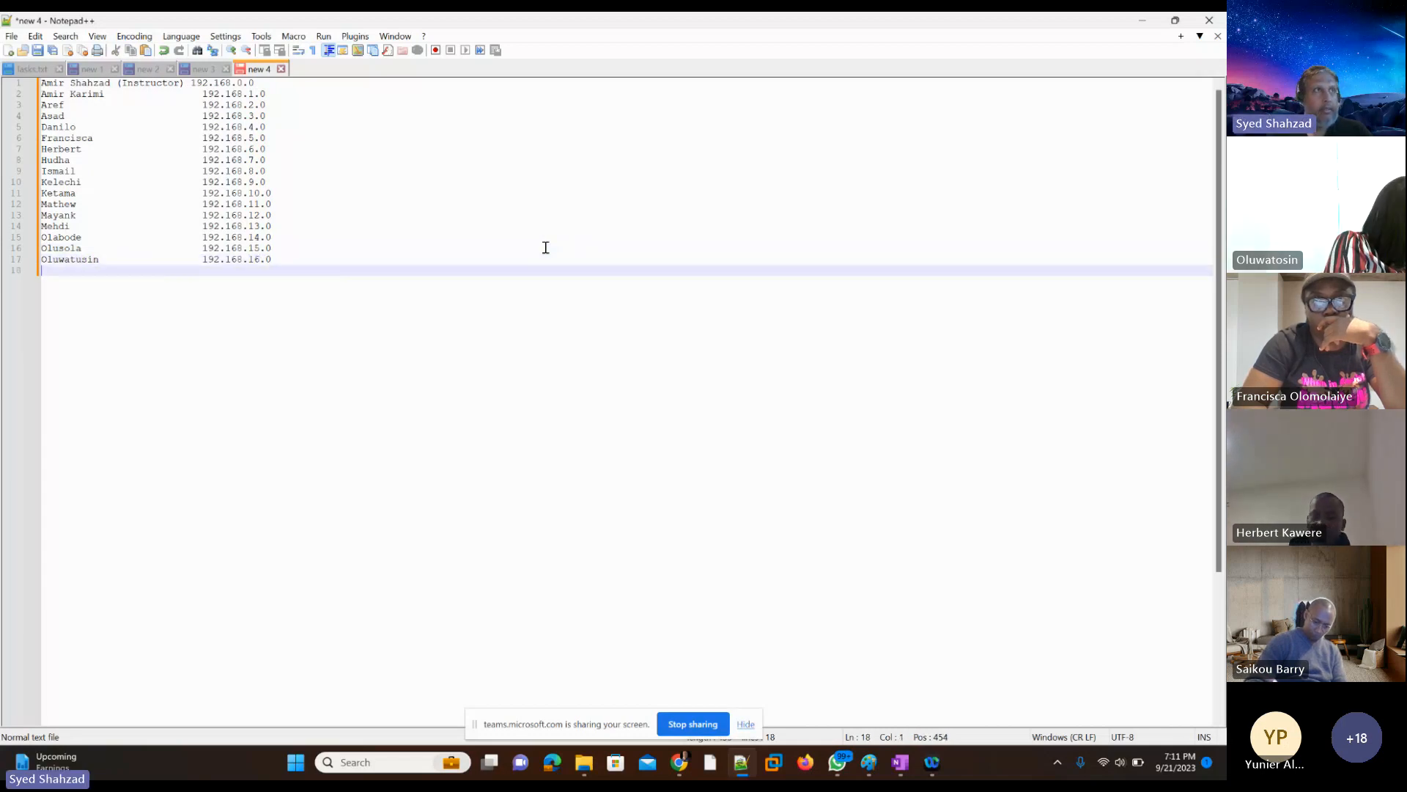
Step: Add the next student's first name on line 18, paste the copied address in the address column and change it to 192.168.17.0
type("O")
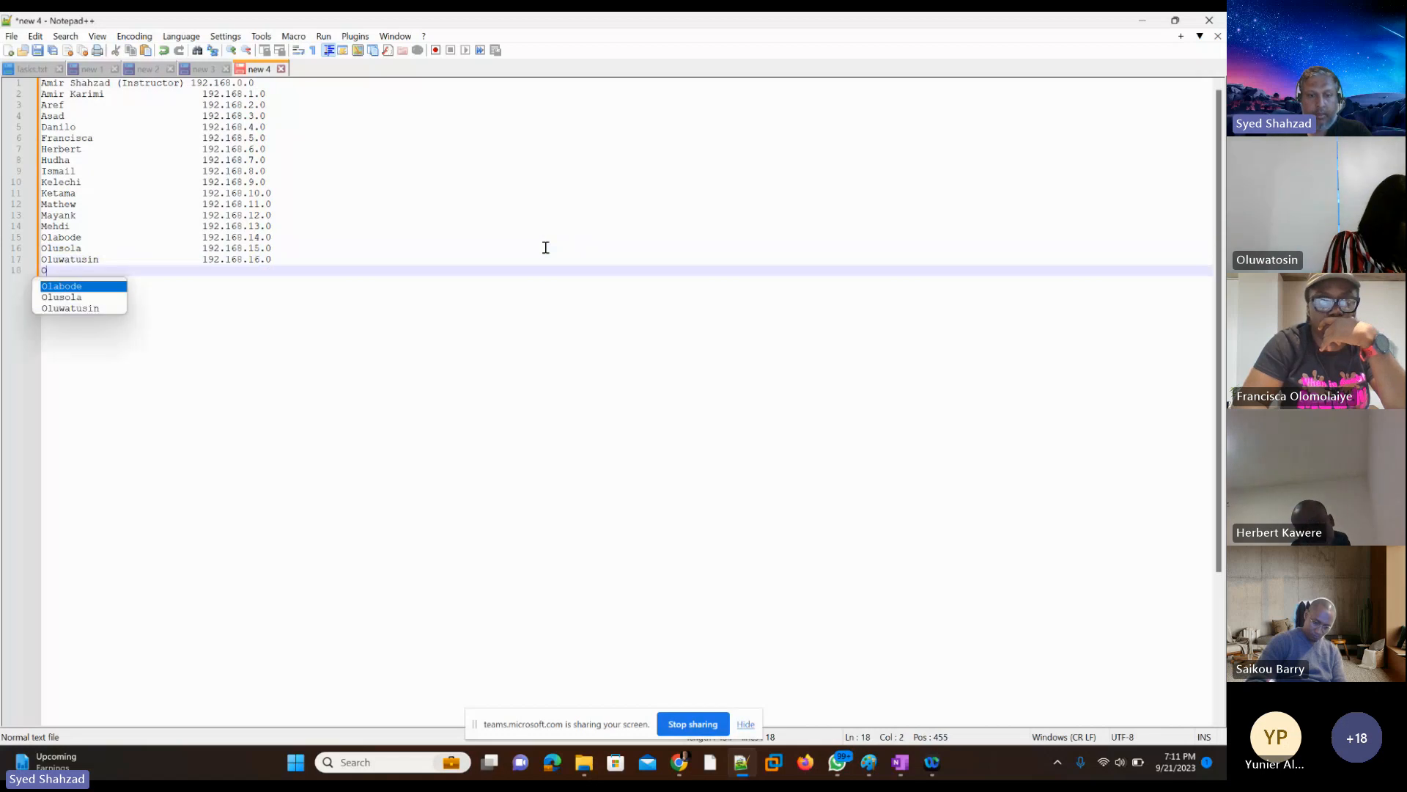
type("yedele")
key("Tab")
key("Tab")
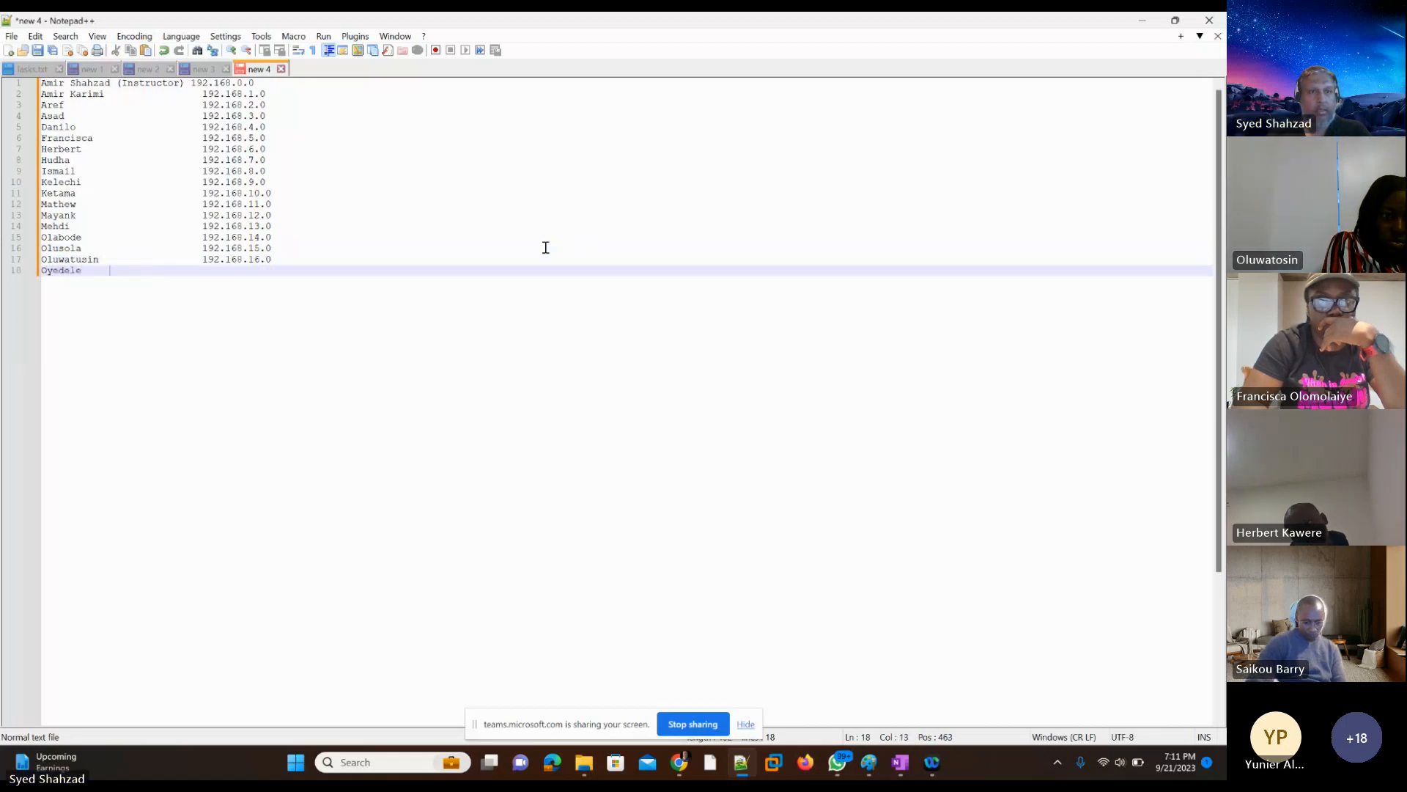
type("192.168.6.0")
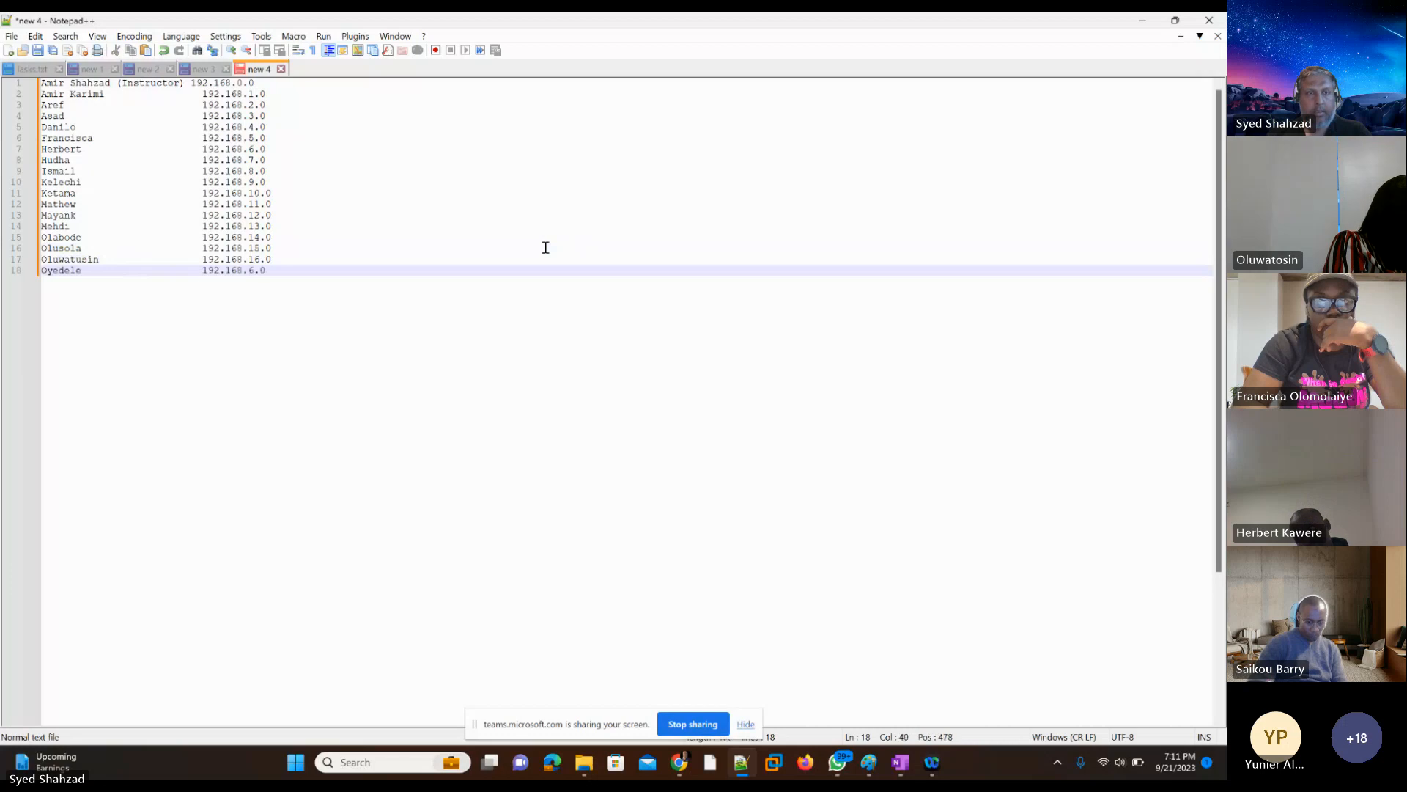
key("Left")
key("Left")
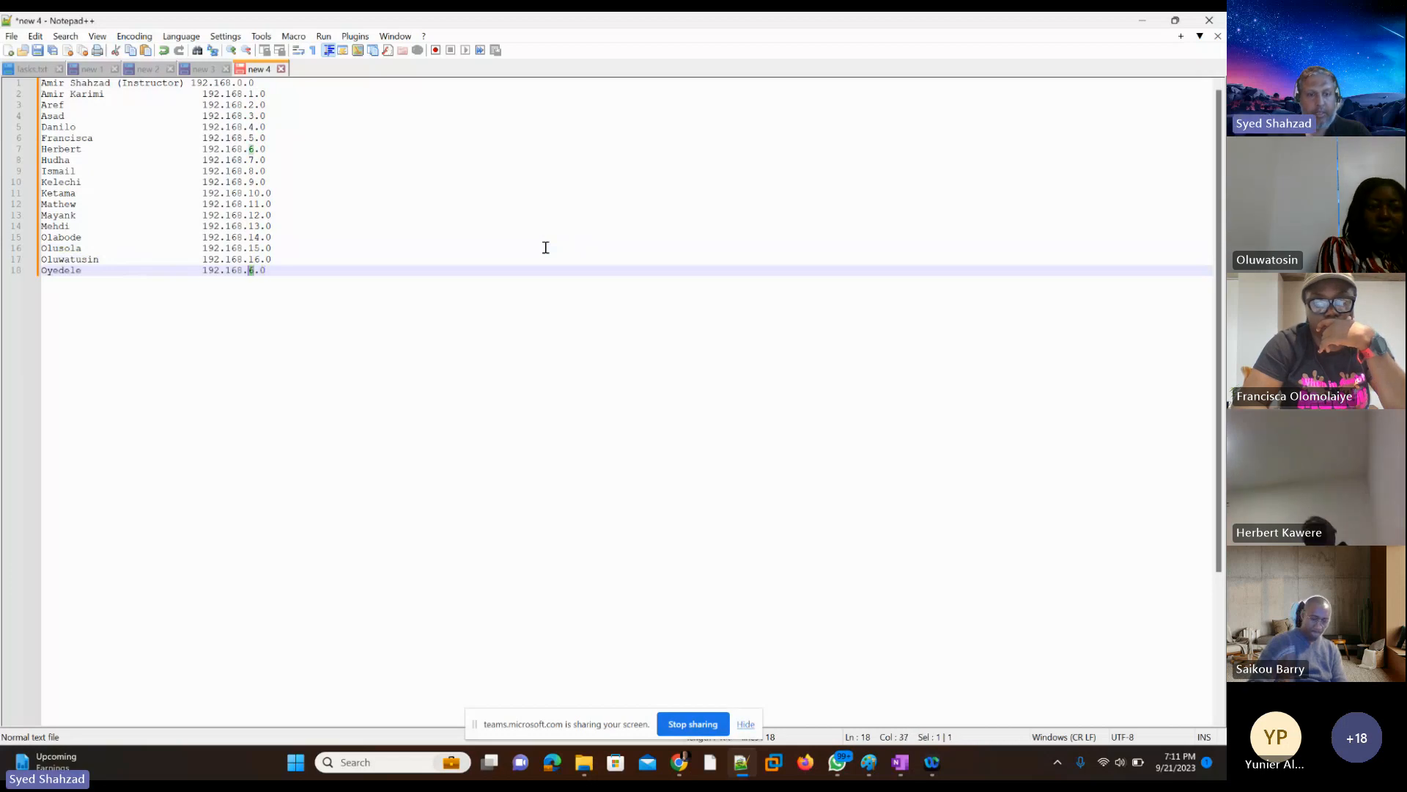
type("17")
key("End")
key("Return")
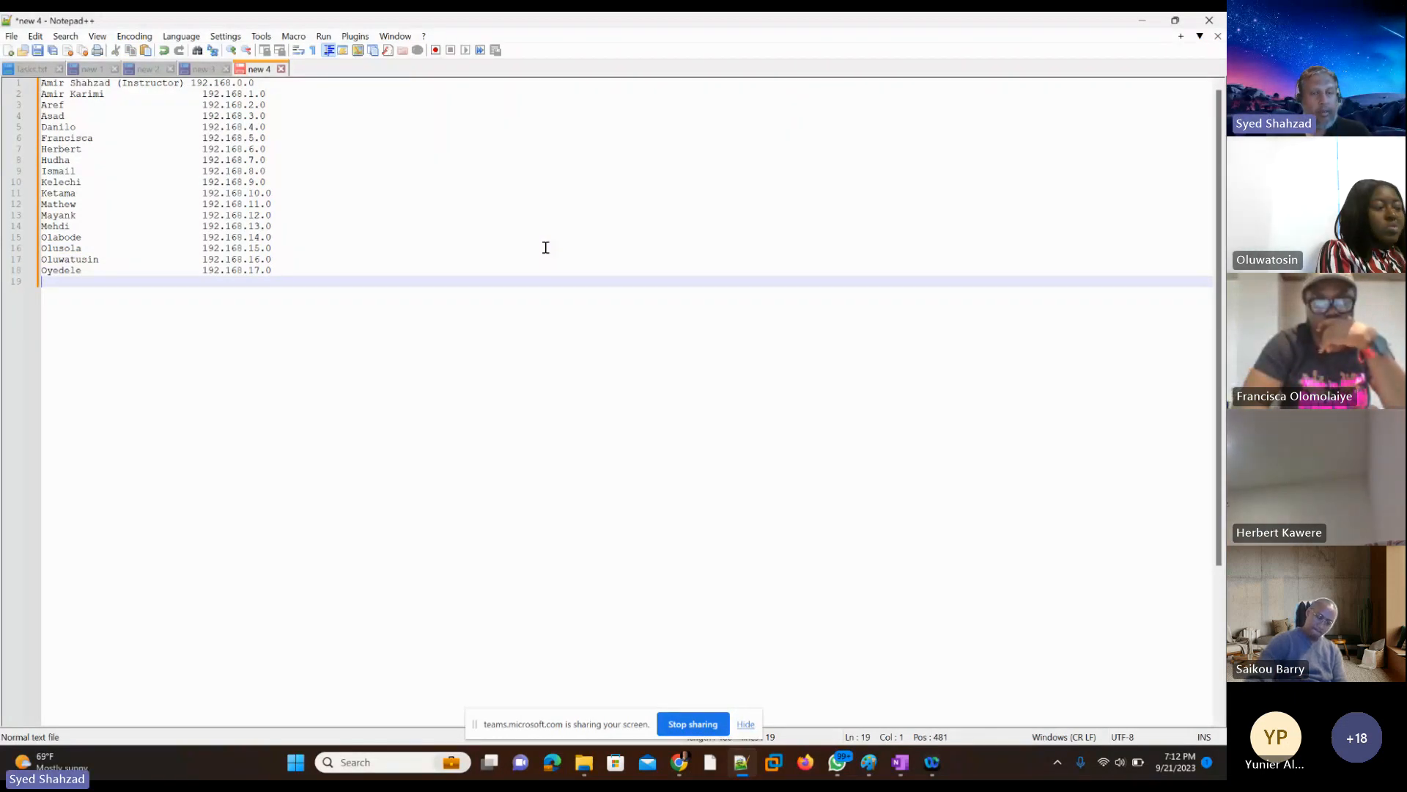
Step: Add the next student's first name on line 19, paste the copied address in the address column and change it to 192.168.18.0
type("Rashmi")
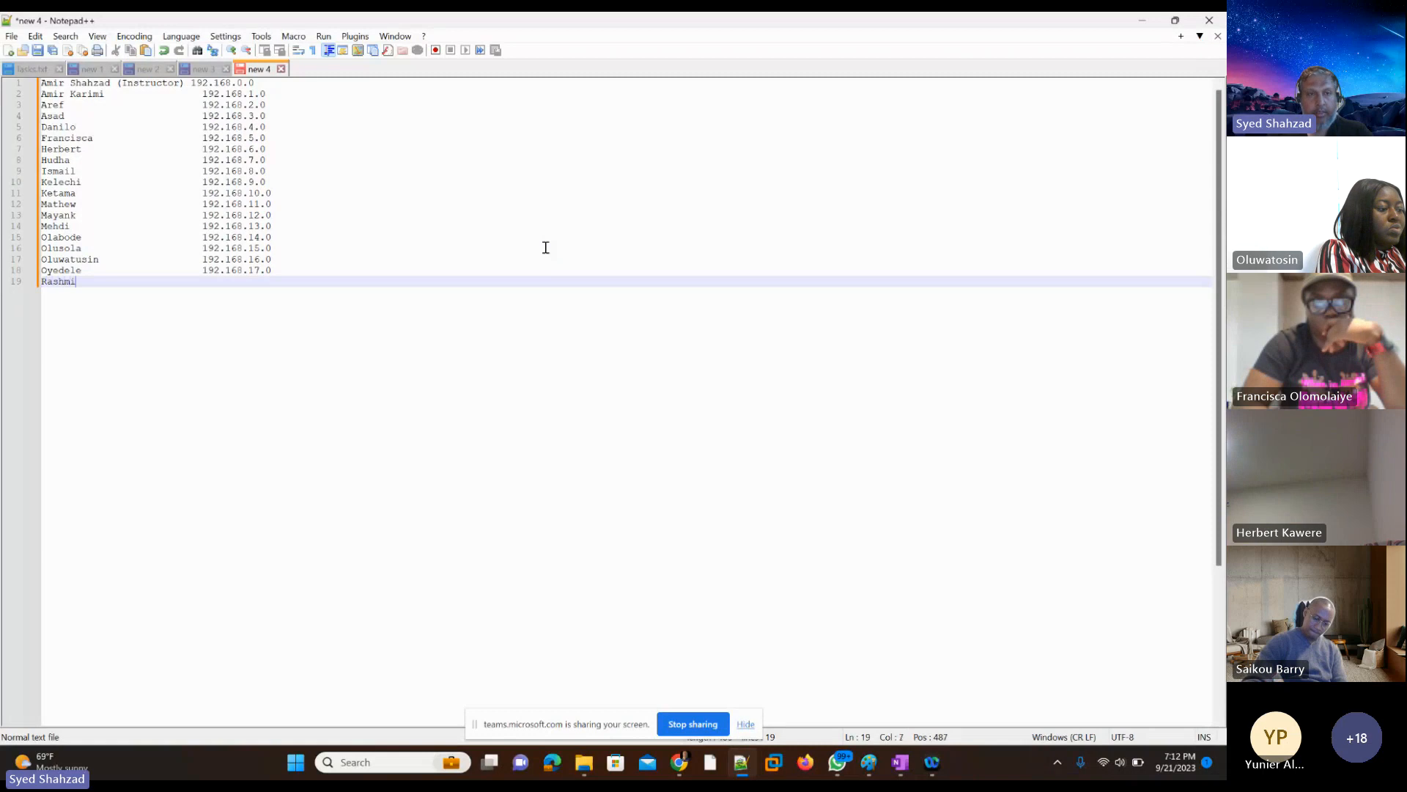
key("Tab")
key("Tab")
key("Tab")
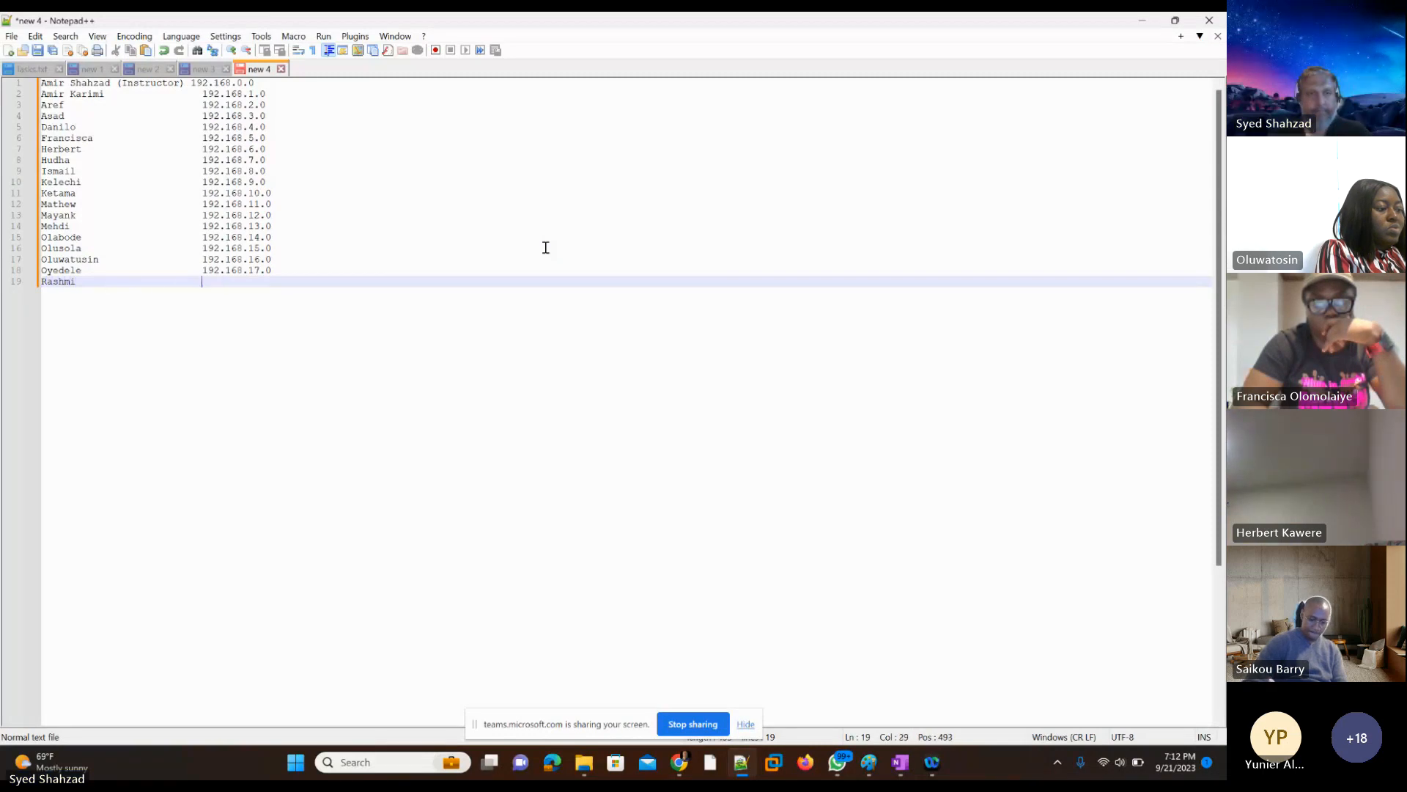
type("192.168.6.0")
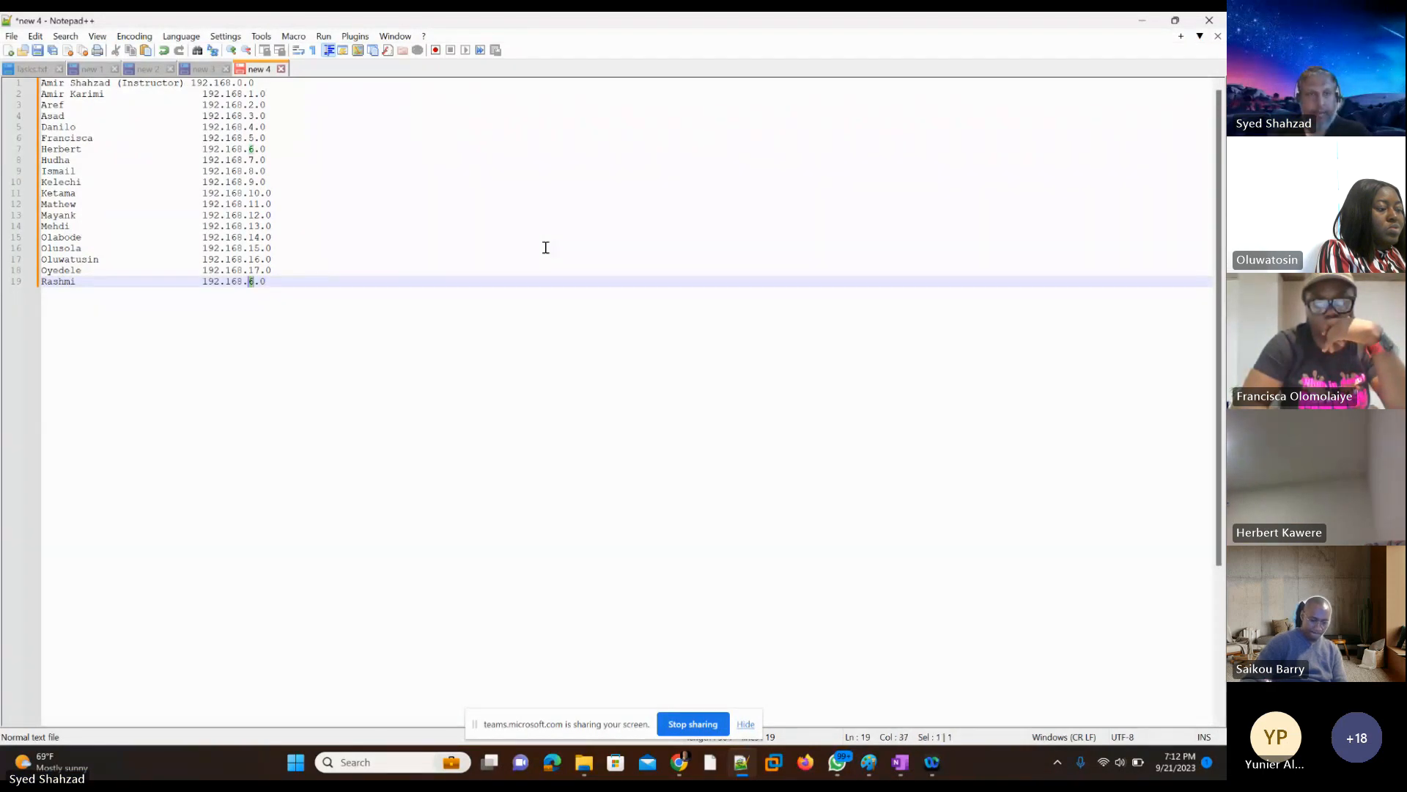
type("18")
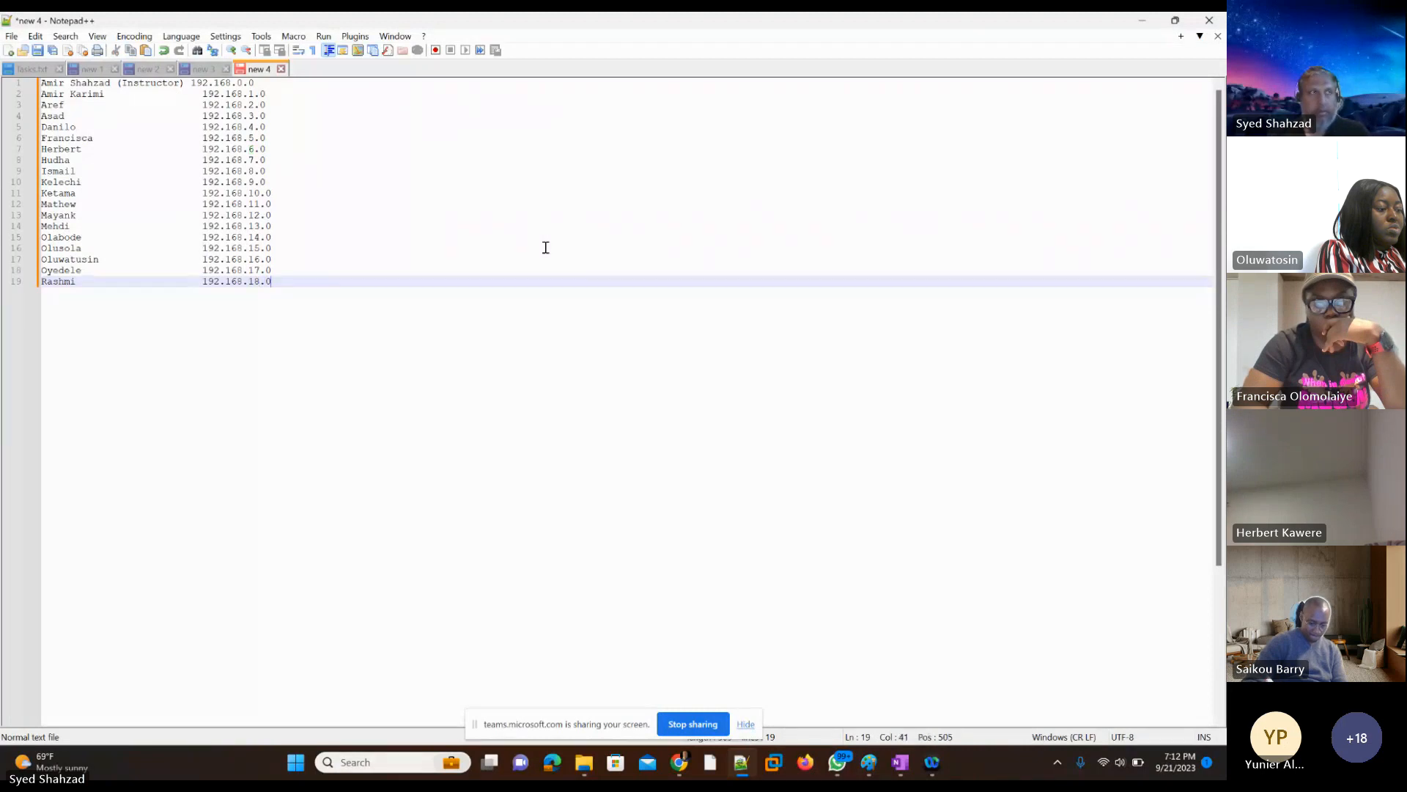
key("End")
key("Return")
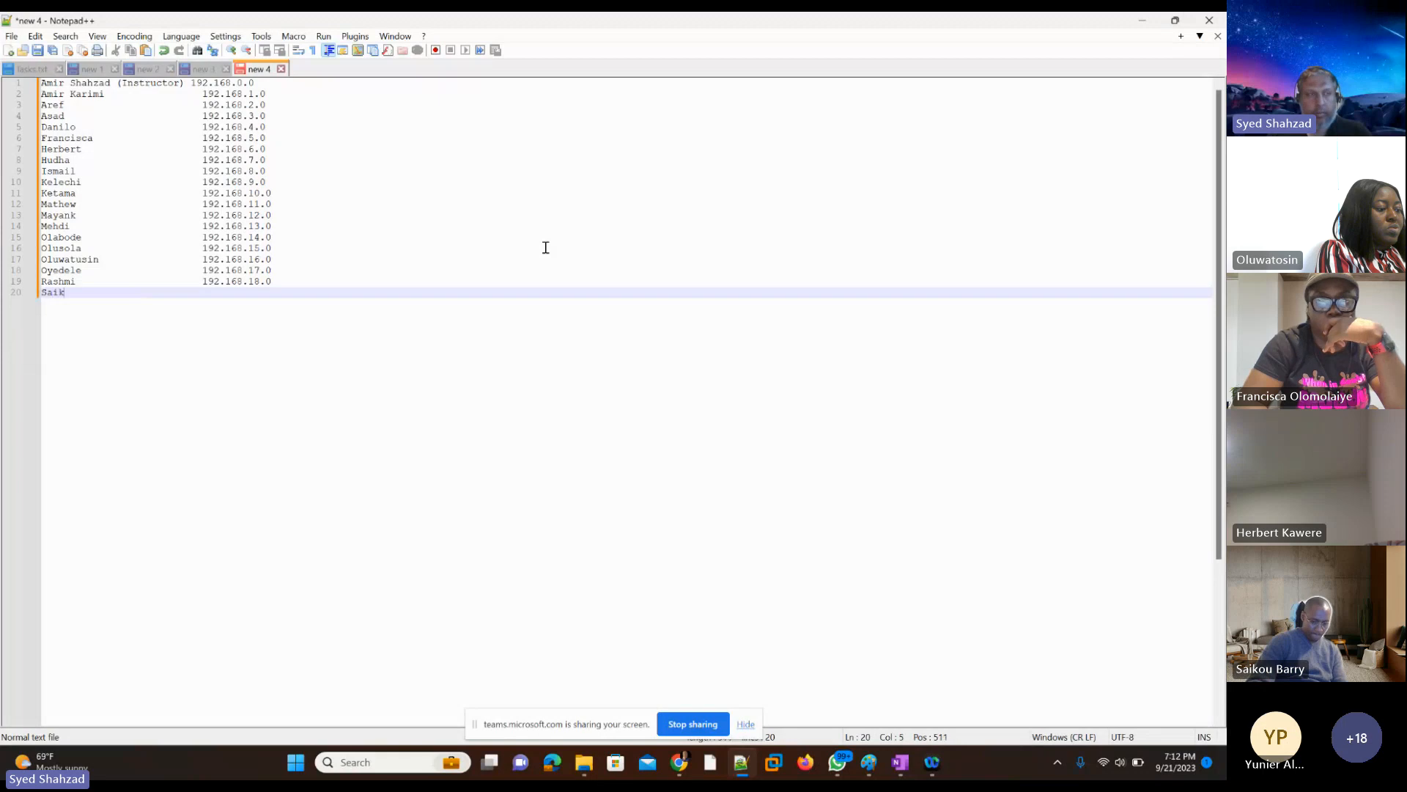
Step: Add the next student's first name on line 20, paste the copied address in the address column and change it to 192.168.19.0
type("Saik")
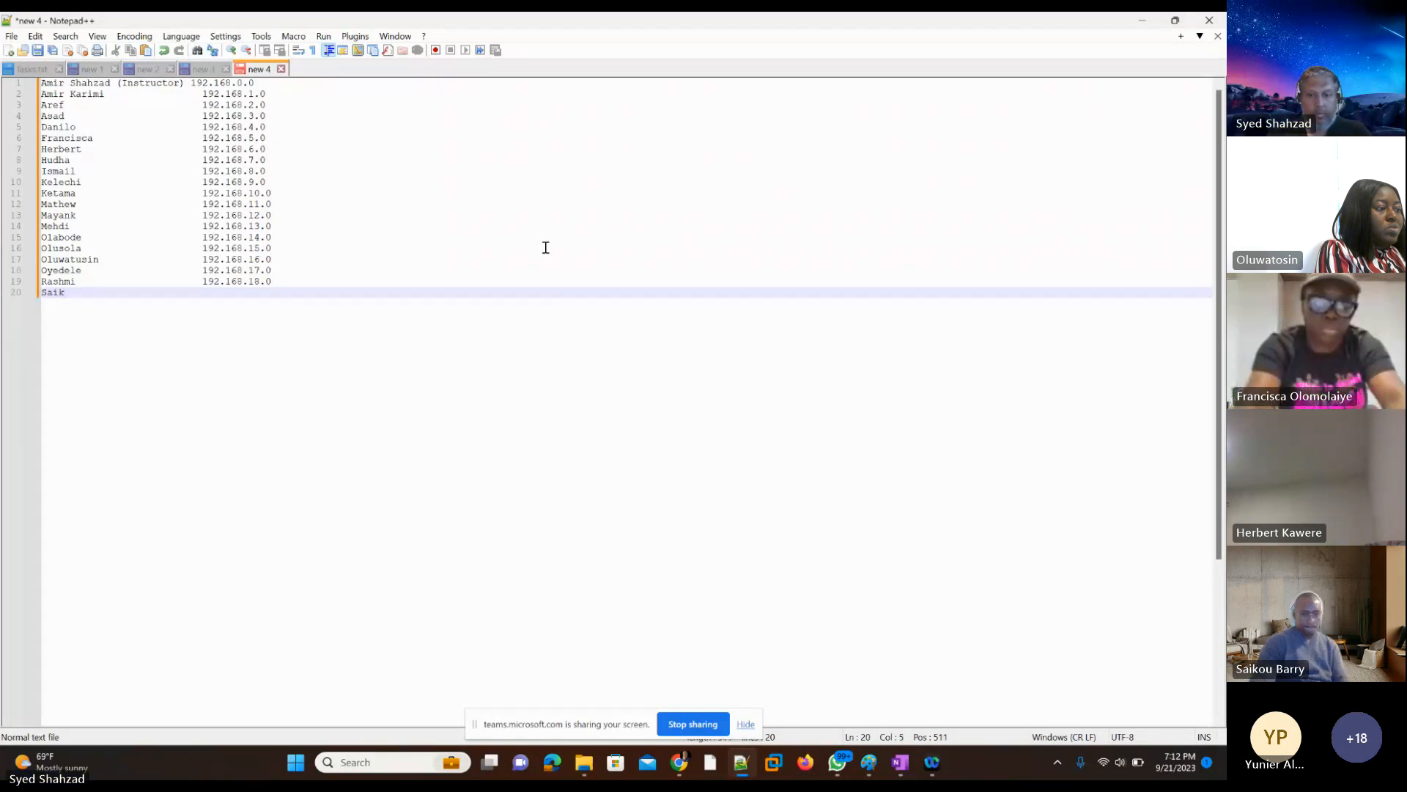
type("ou")
key("Tab")
key("Tab")
key("Tab")
key("Tab")
key("Tab")
key("Tab")
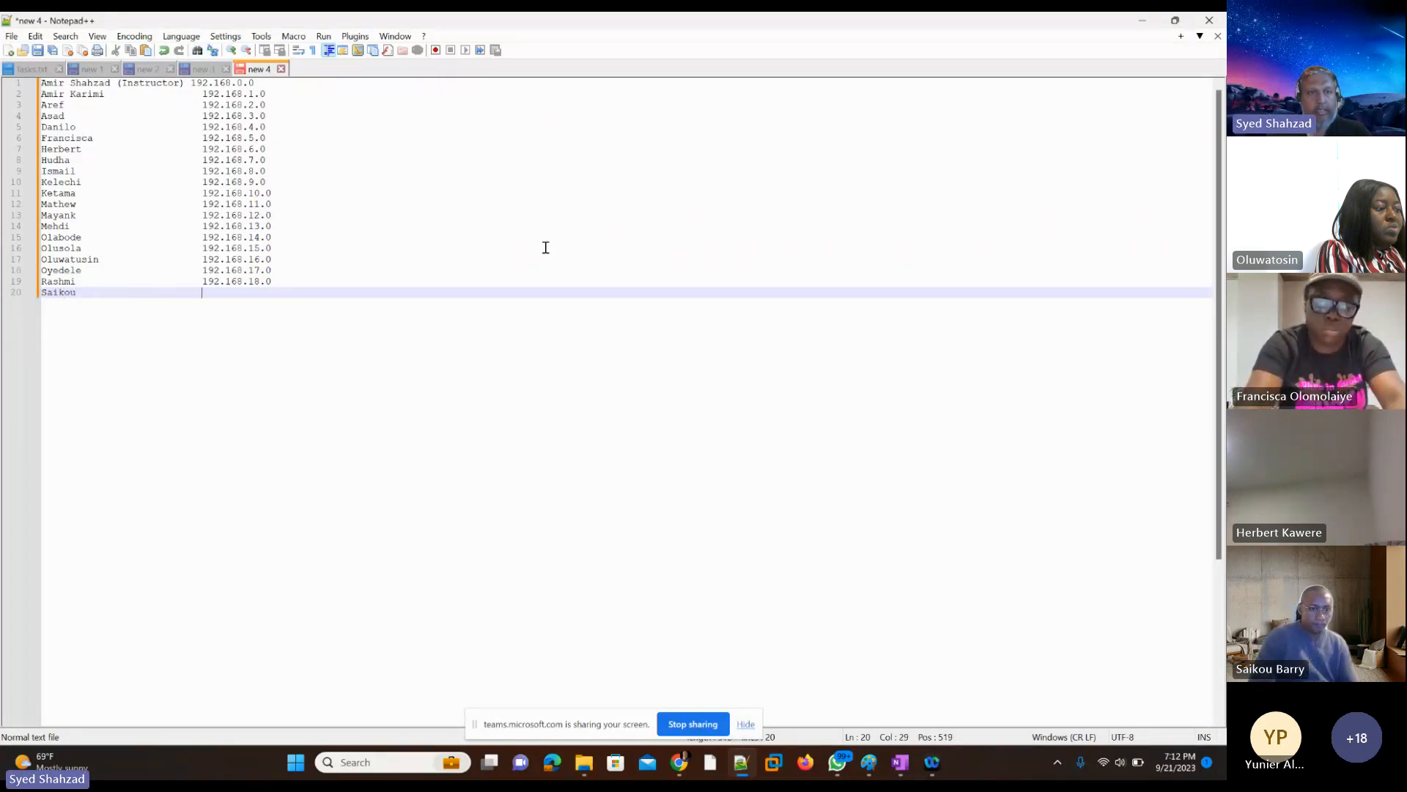
type("192.168.6.0")
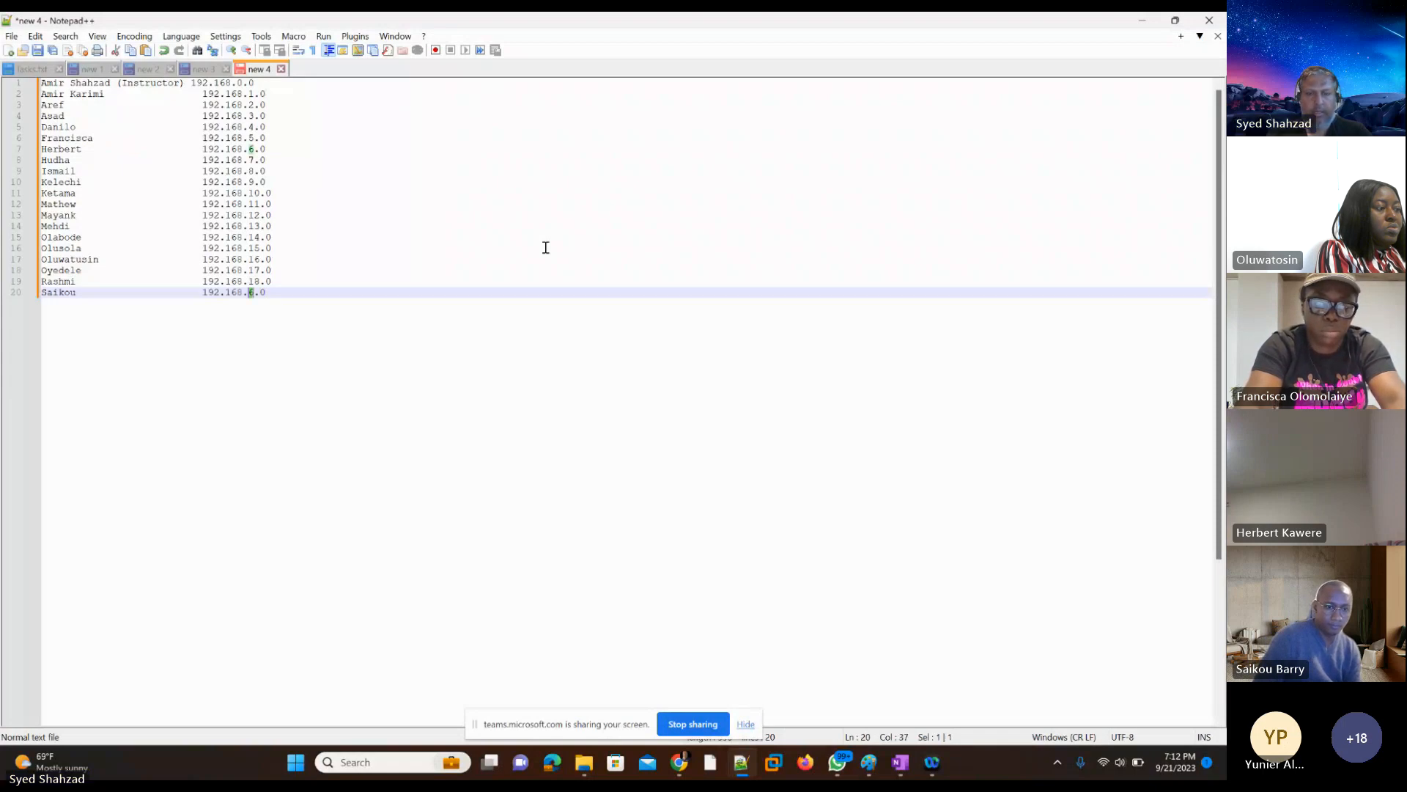
type("19")
key("Return")
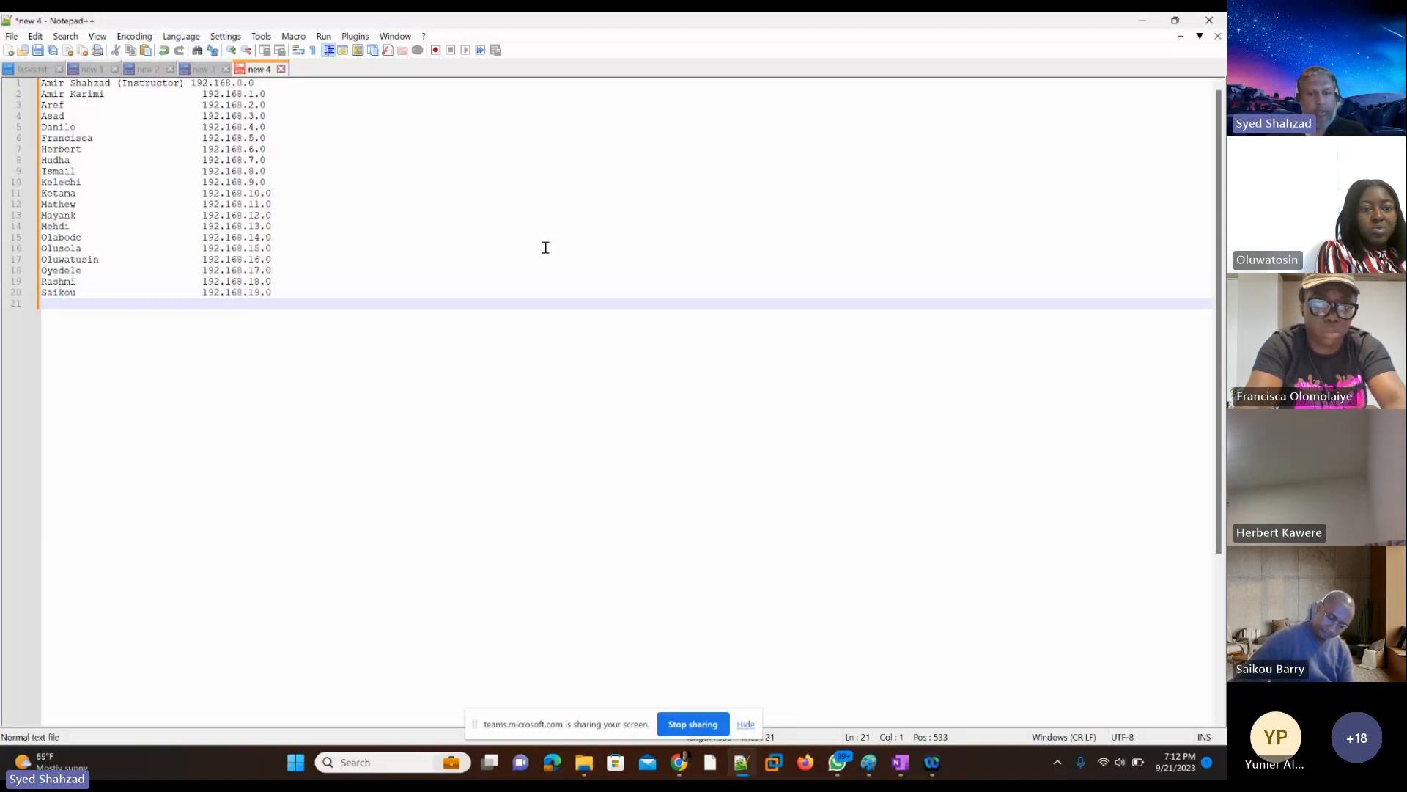
Step: Add the next student's first name on line 21, paste the copied address in the address column and change it to 192.168.20.0
type("Tosin")
key("Tab")
key("Tab")
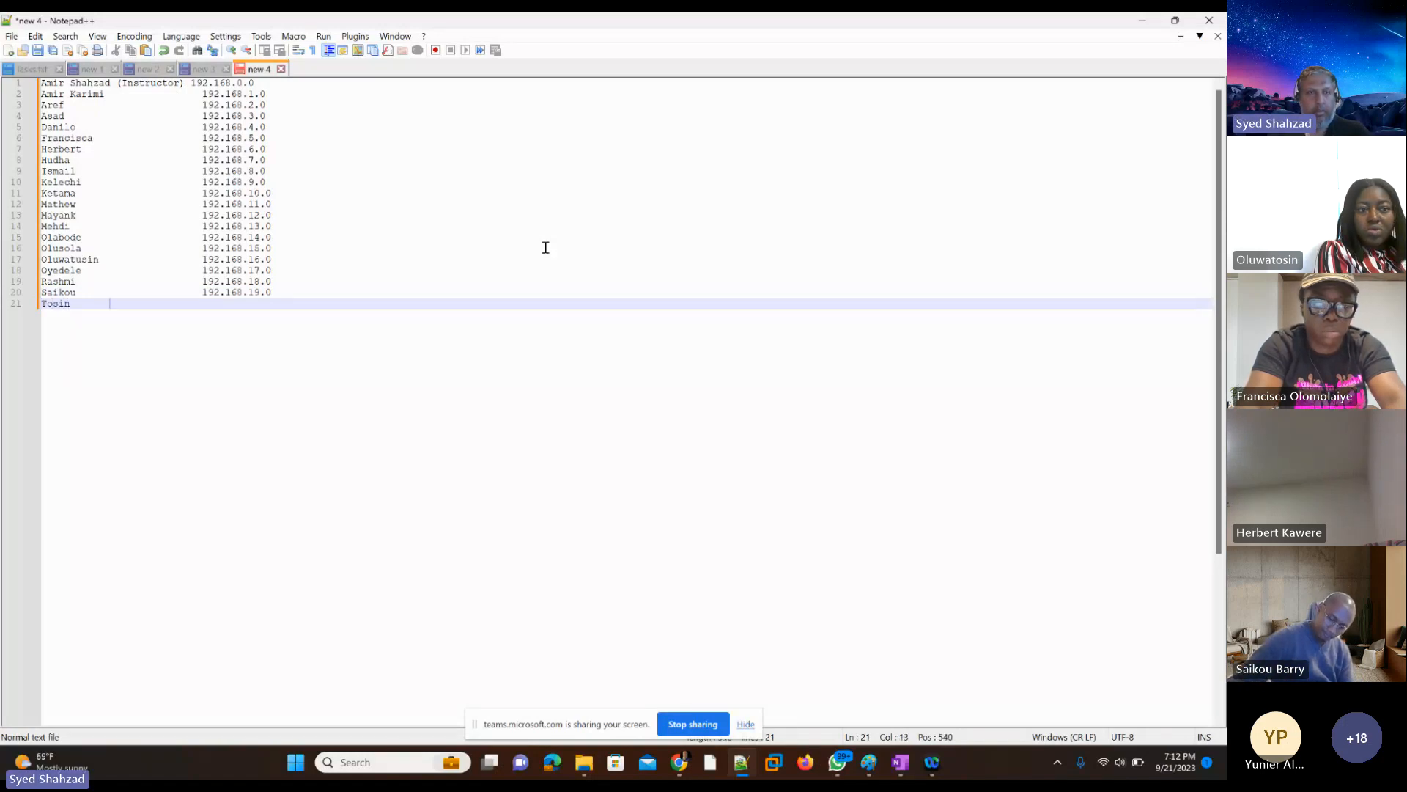
key("Tab")
key("Tab")
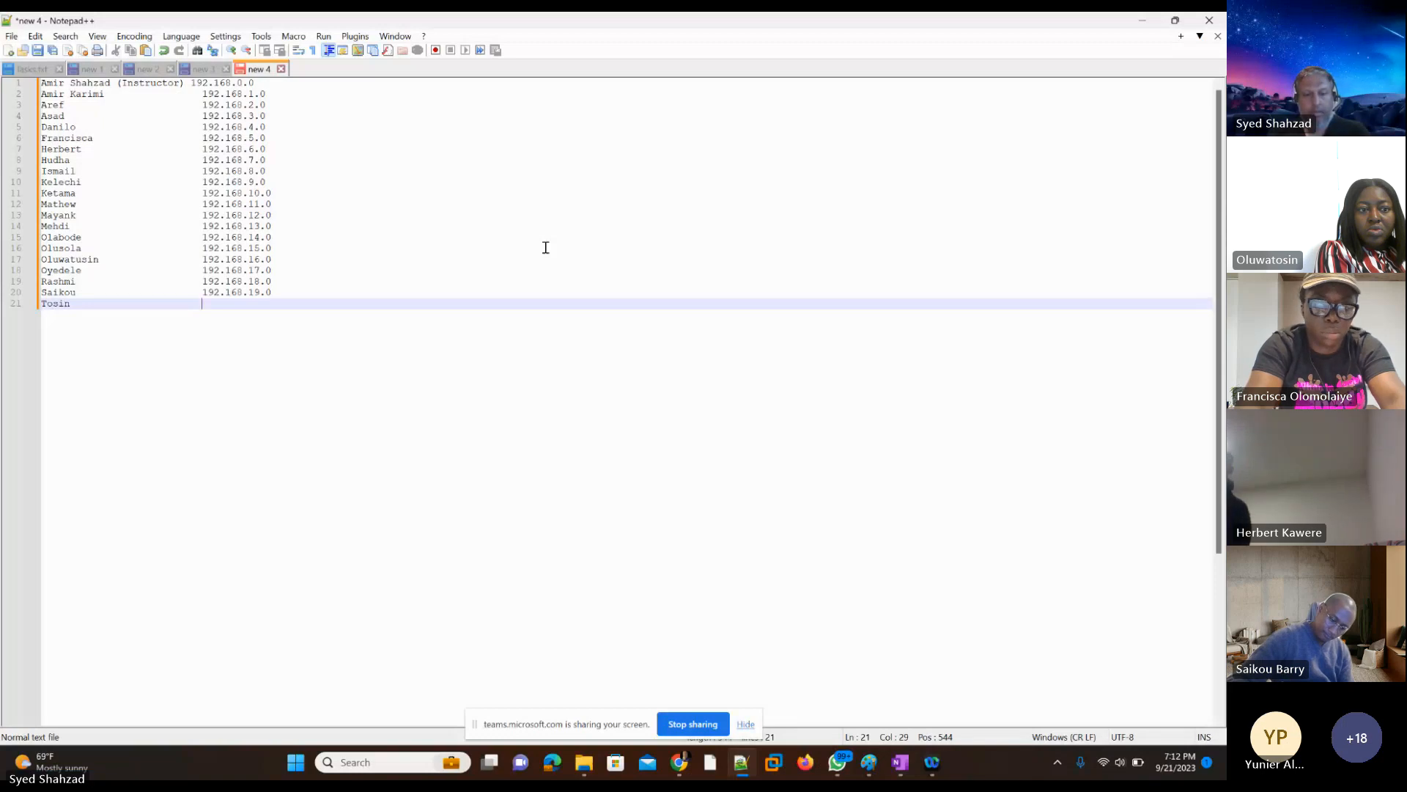
type("192.168.6.0")
key("Left")
key("Left")
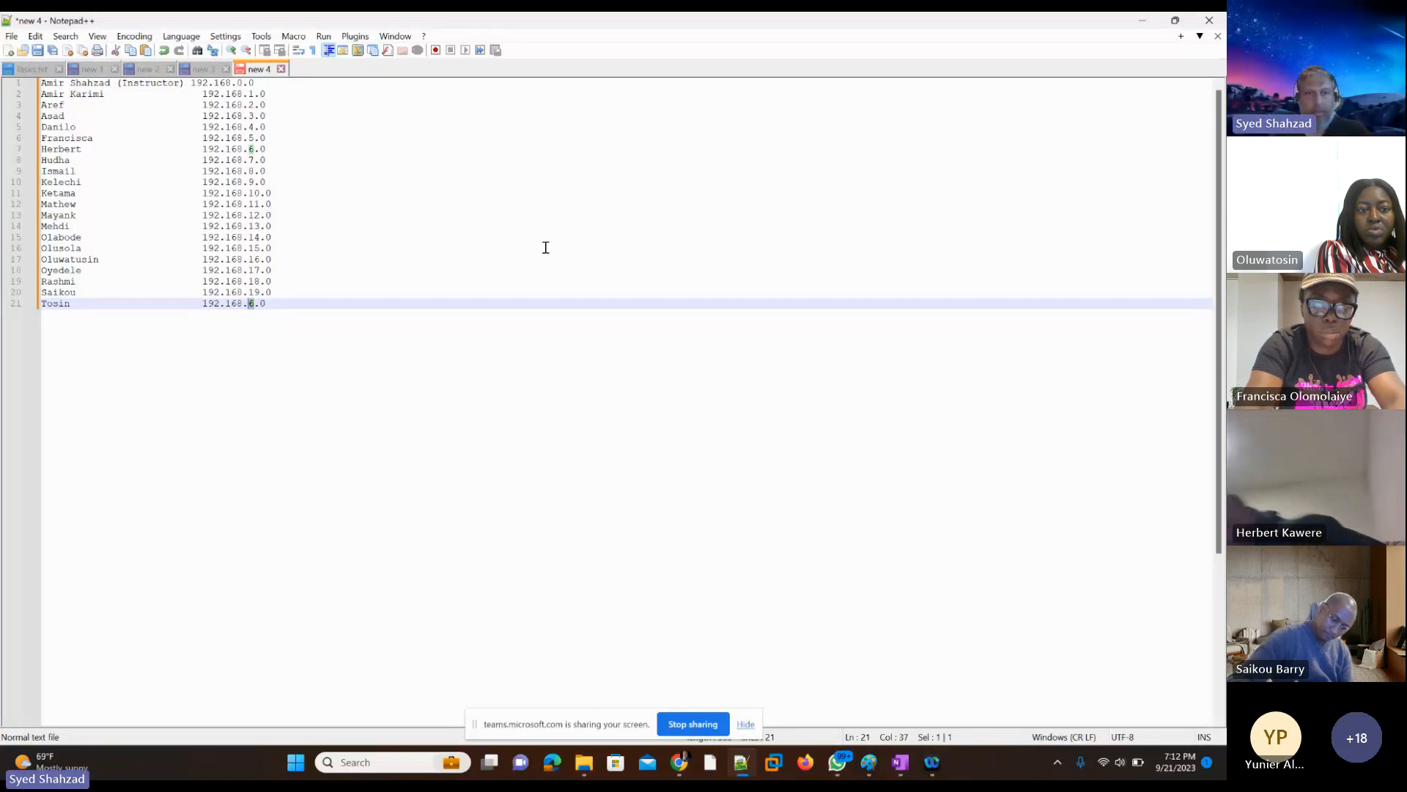
key("BackSpace")
type("20")
key("End")
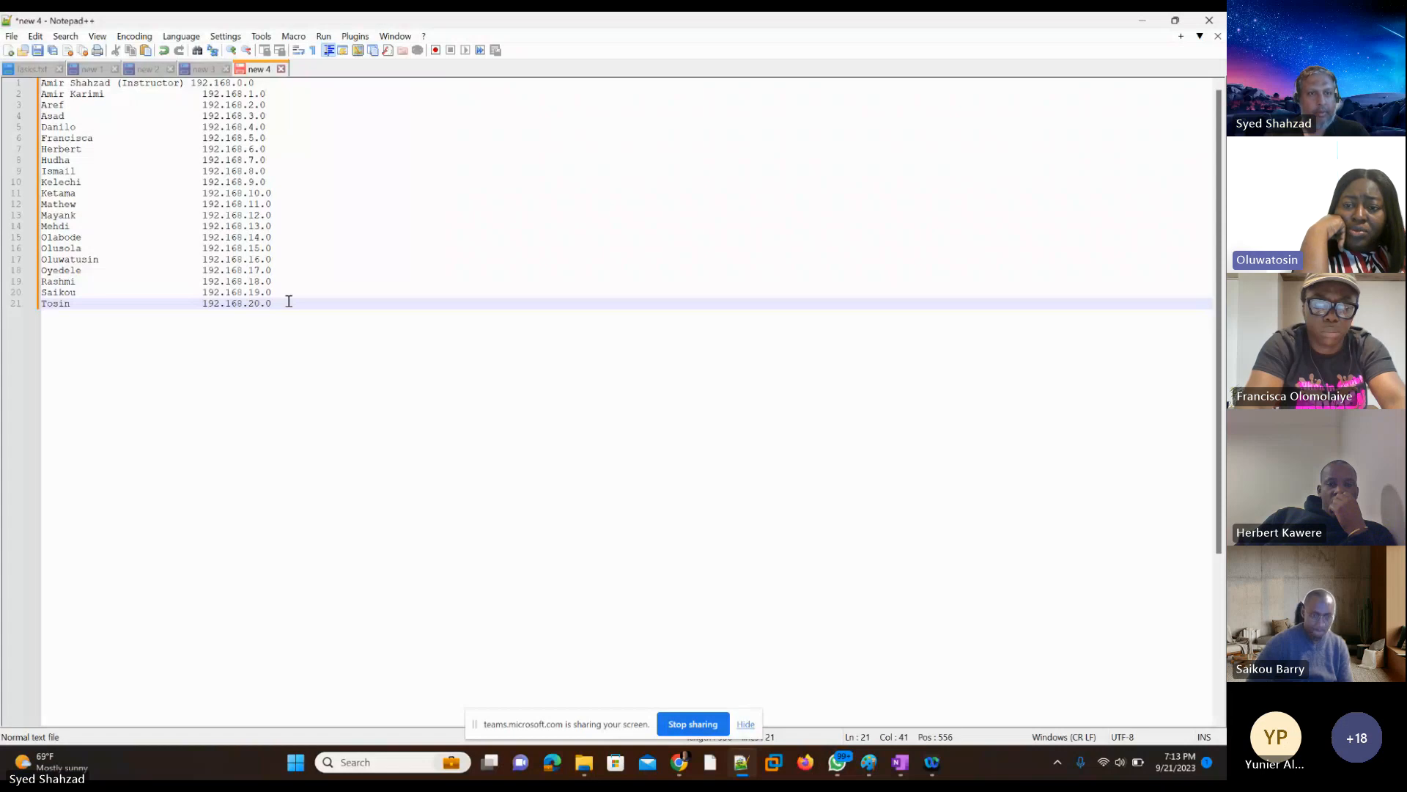
Step: Replace the first name on line 21 with a different student's, keeping the 192.168.20.0 address aligned, and add an empty line 22
key("Left")
key("Left")
key("Left")
key("Left")
key("Left")
key("Left")
key("Left")
key("Left")
key("Left")
key("Left")
key("Left")
key("Left")
key("Left")
key("Left")
key("Left")
key("Left")
key("Left")
key("Left")
key("Left")
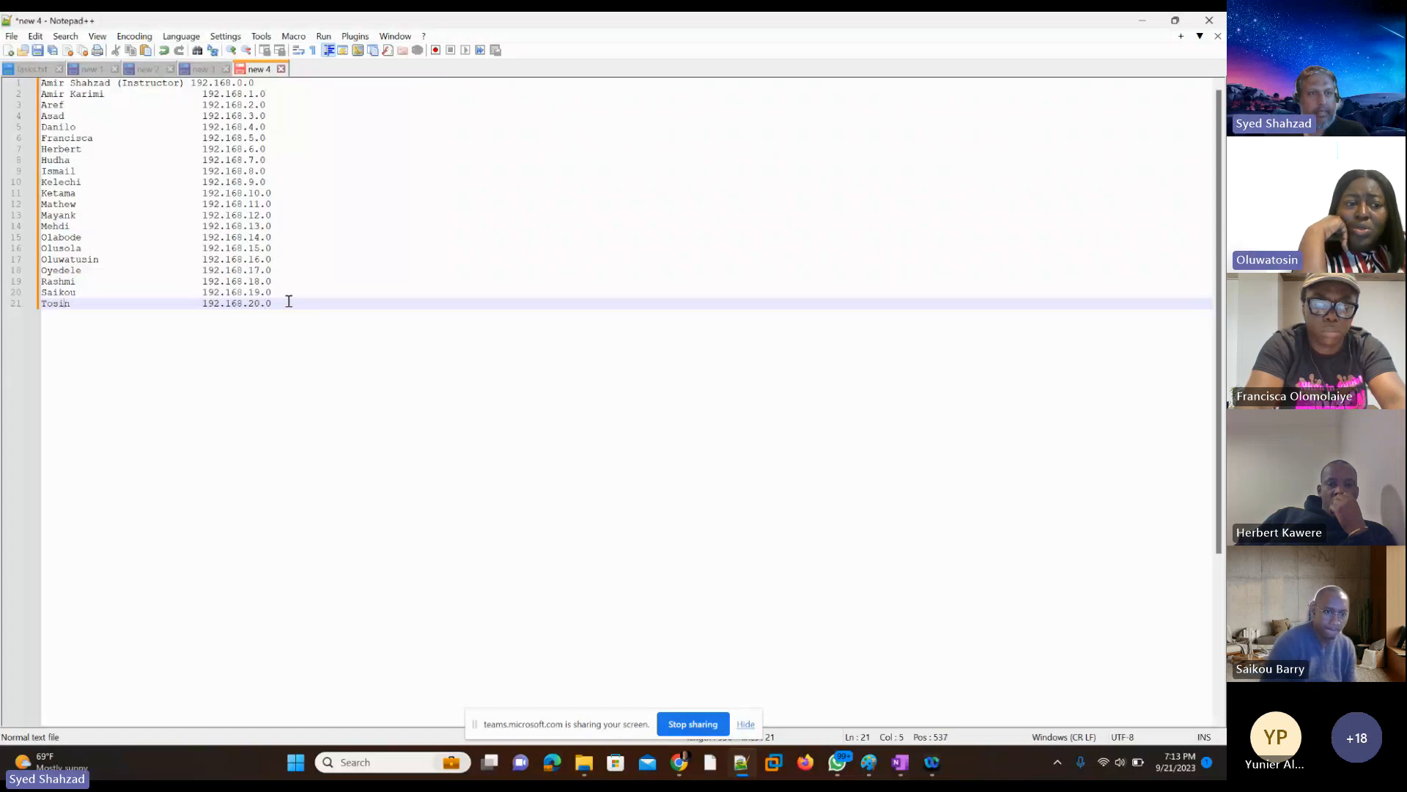
key("shift+Left")
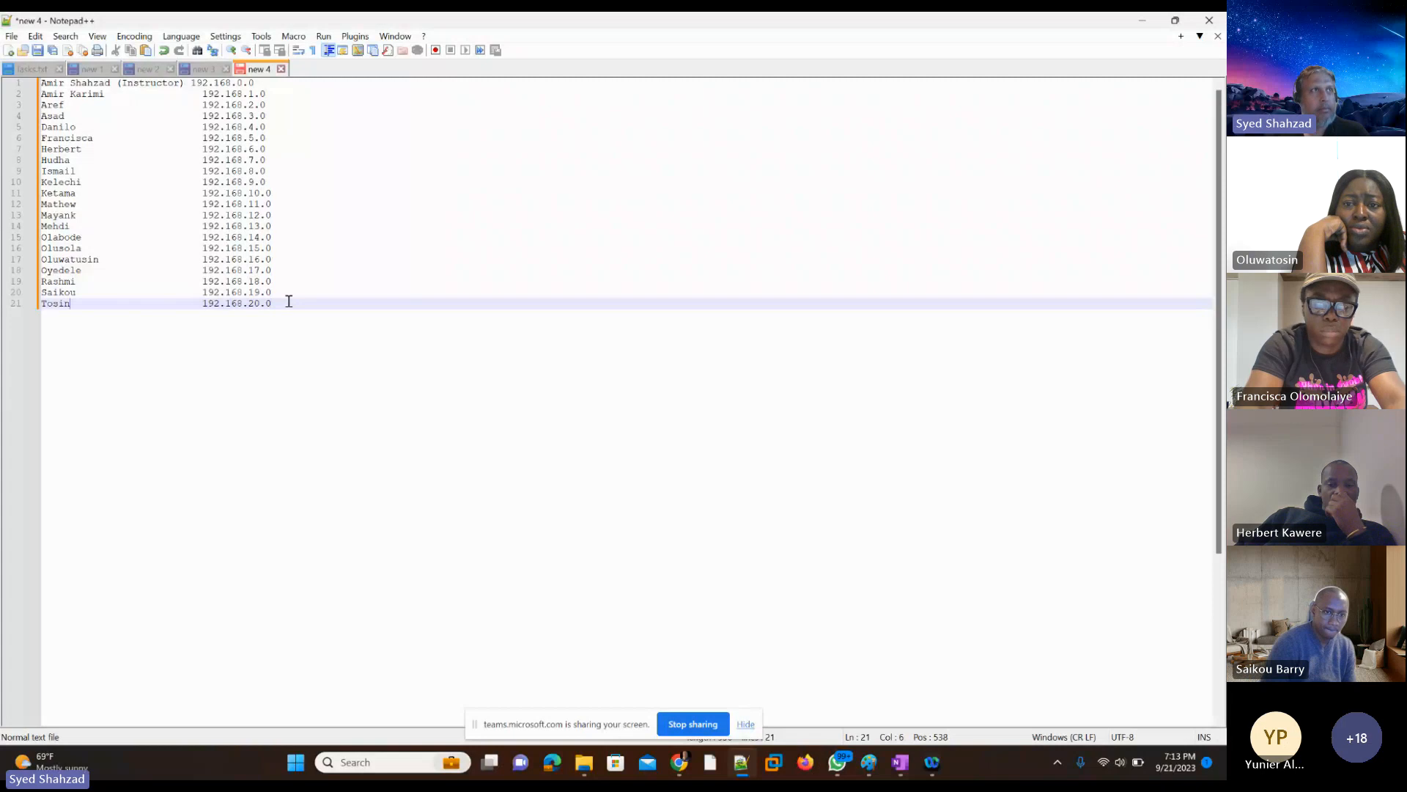
key("shift+Left")
key("shift+Left")
key("shift+Left")
key("shift+Left")
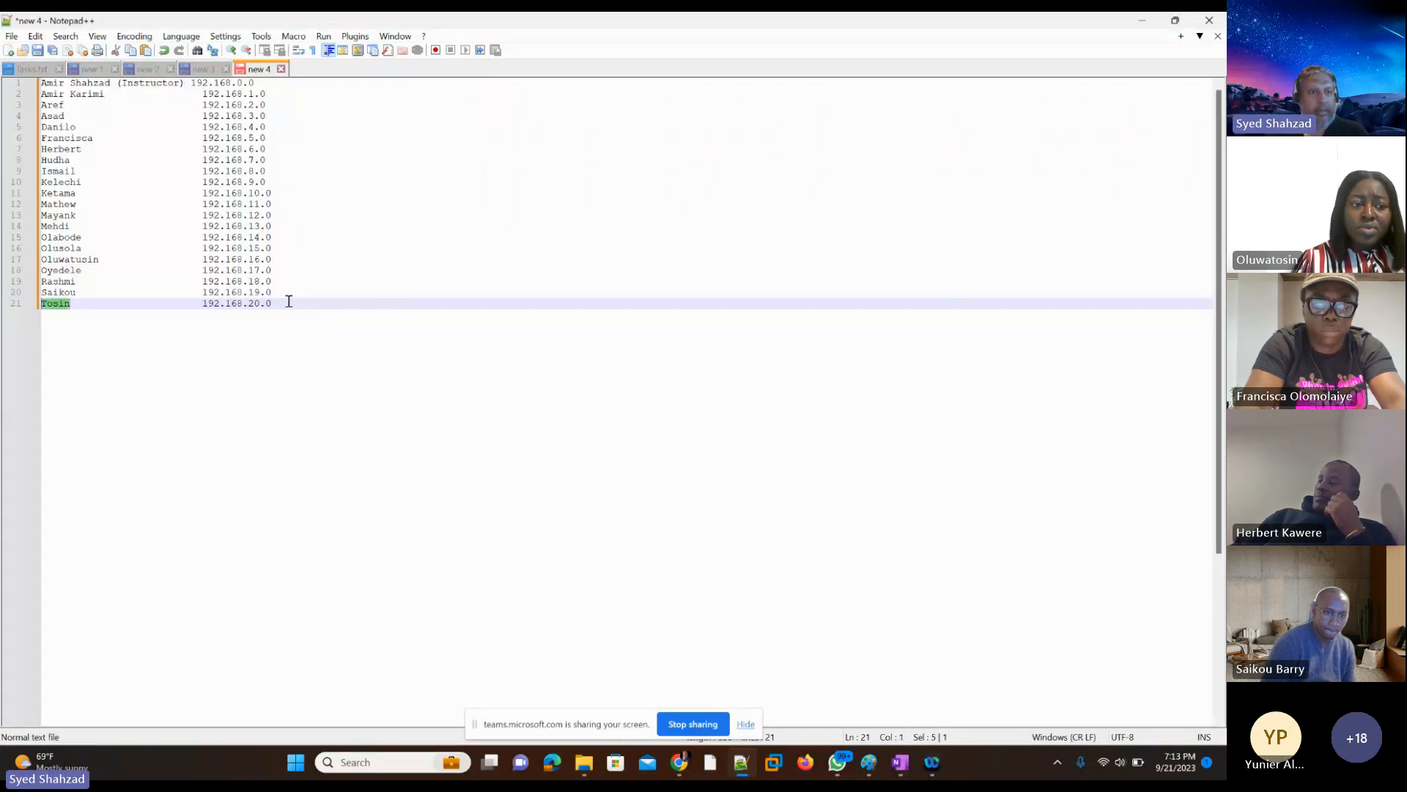
key("BackSpace")
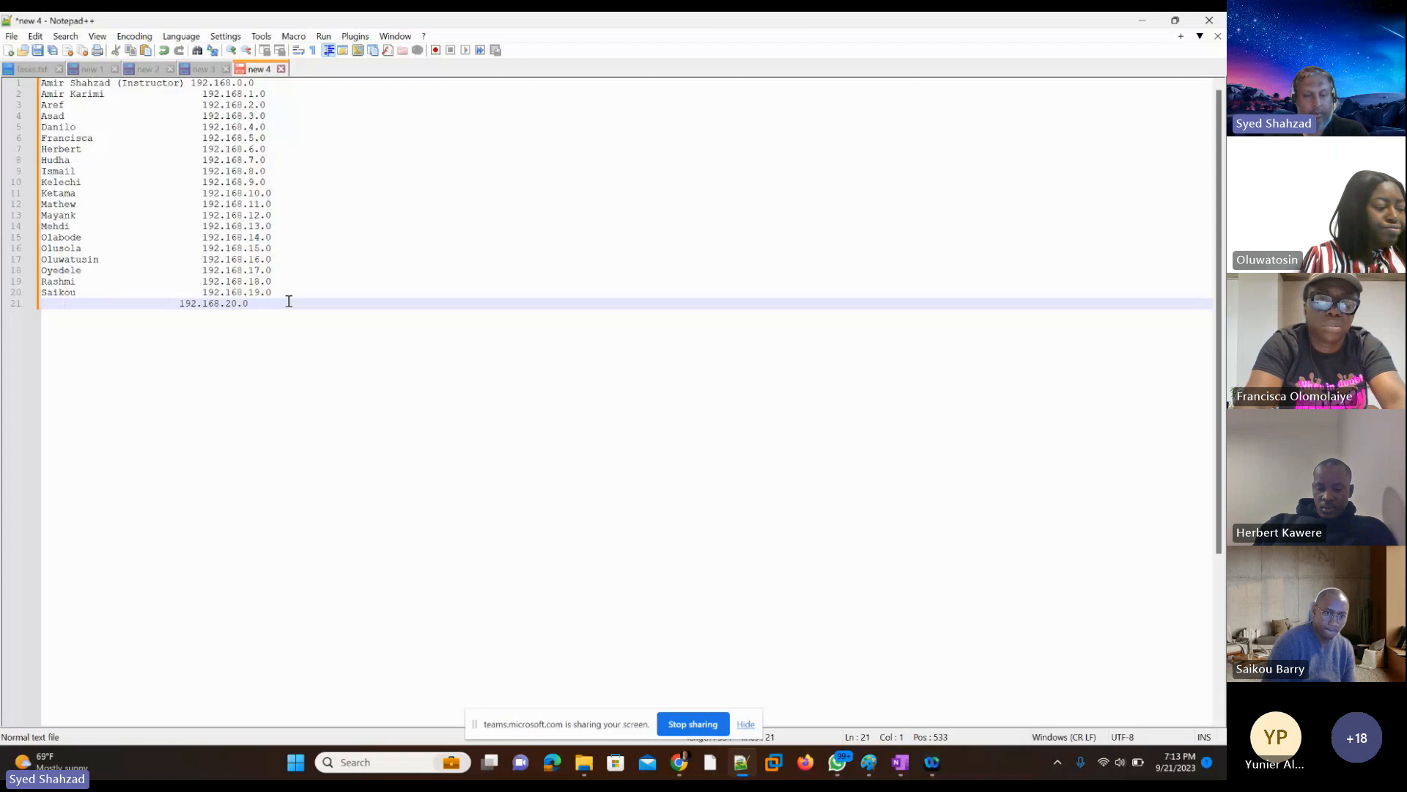
type("Seza")
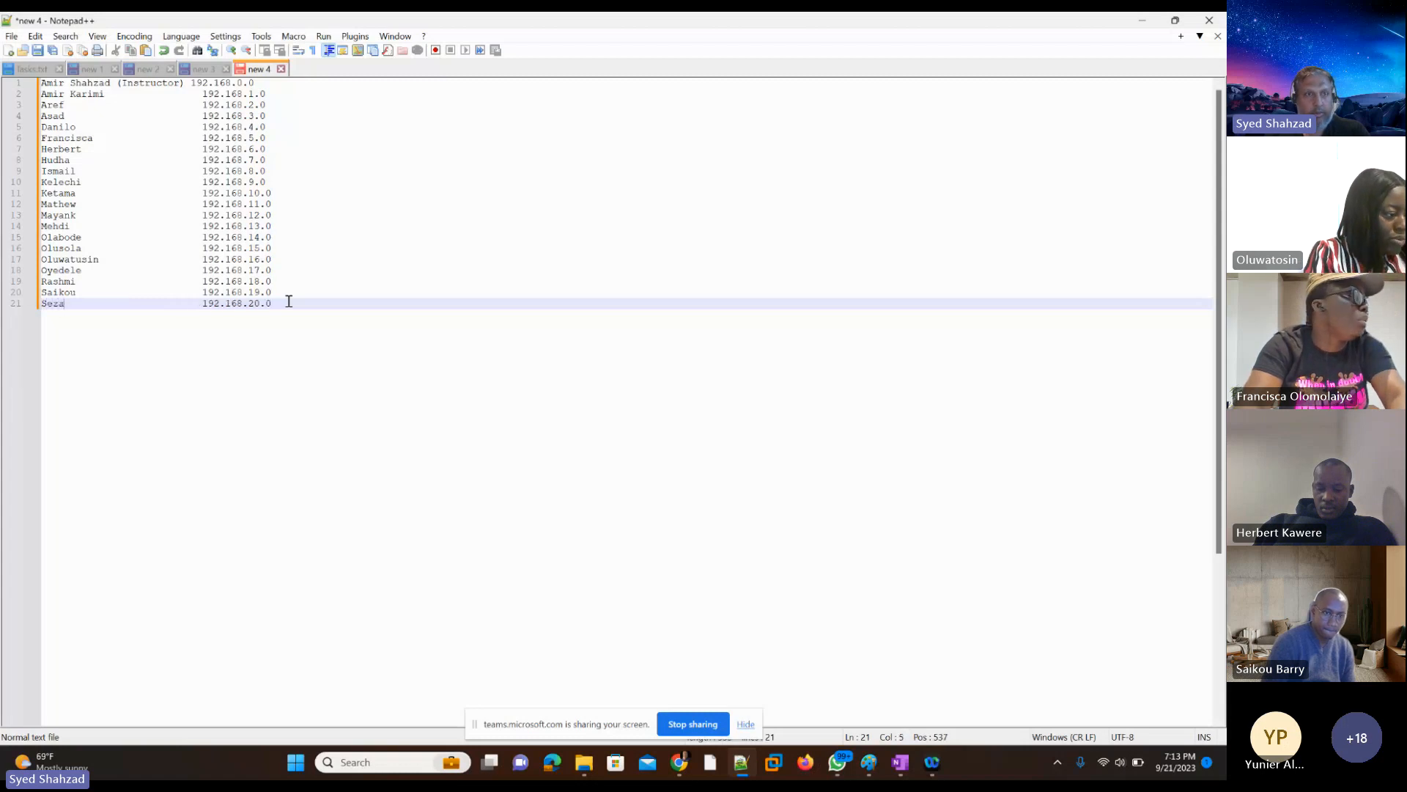
key("Tab")
type("192.168.20.0")
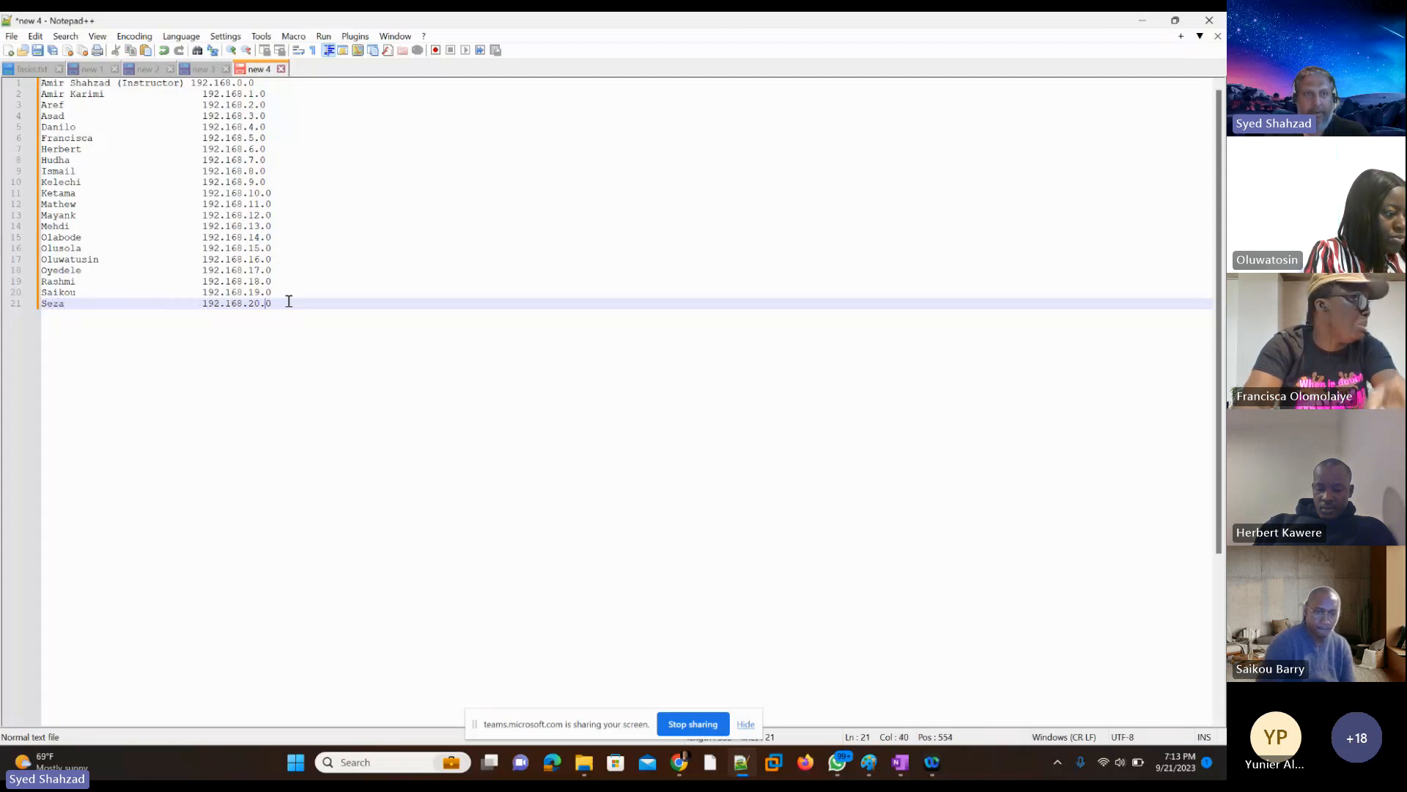
key("Return")
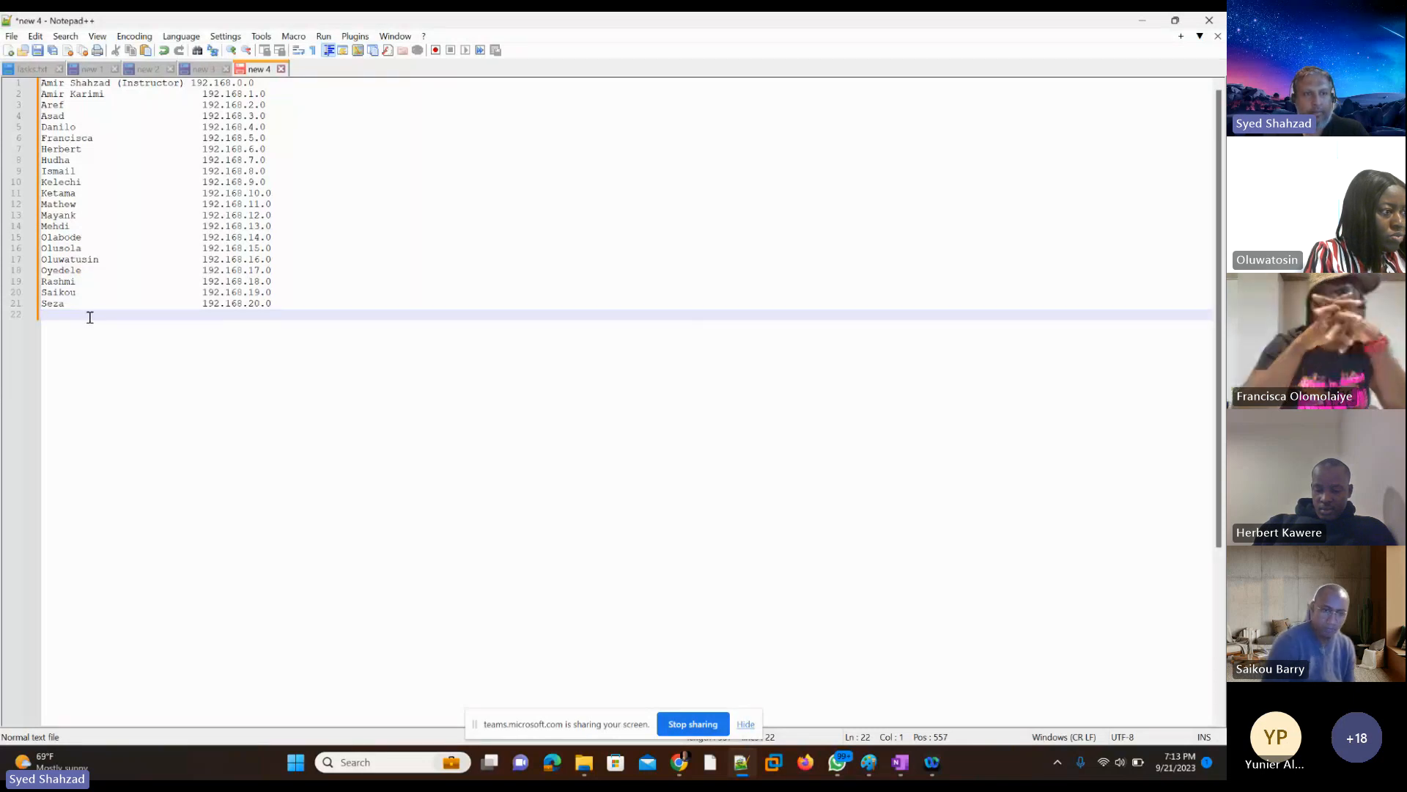
key("Tab")
key("BackSpace")
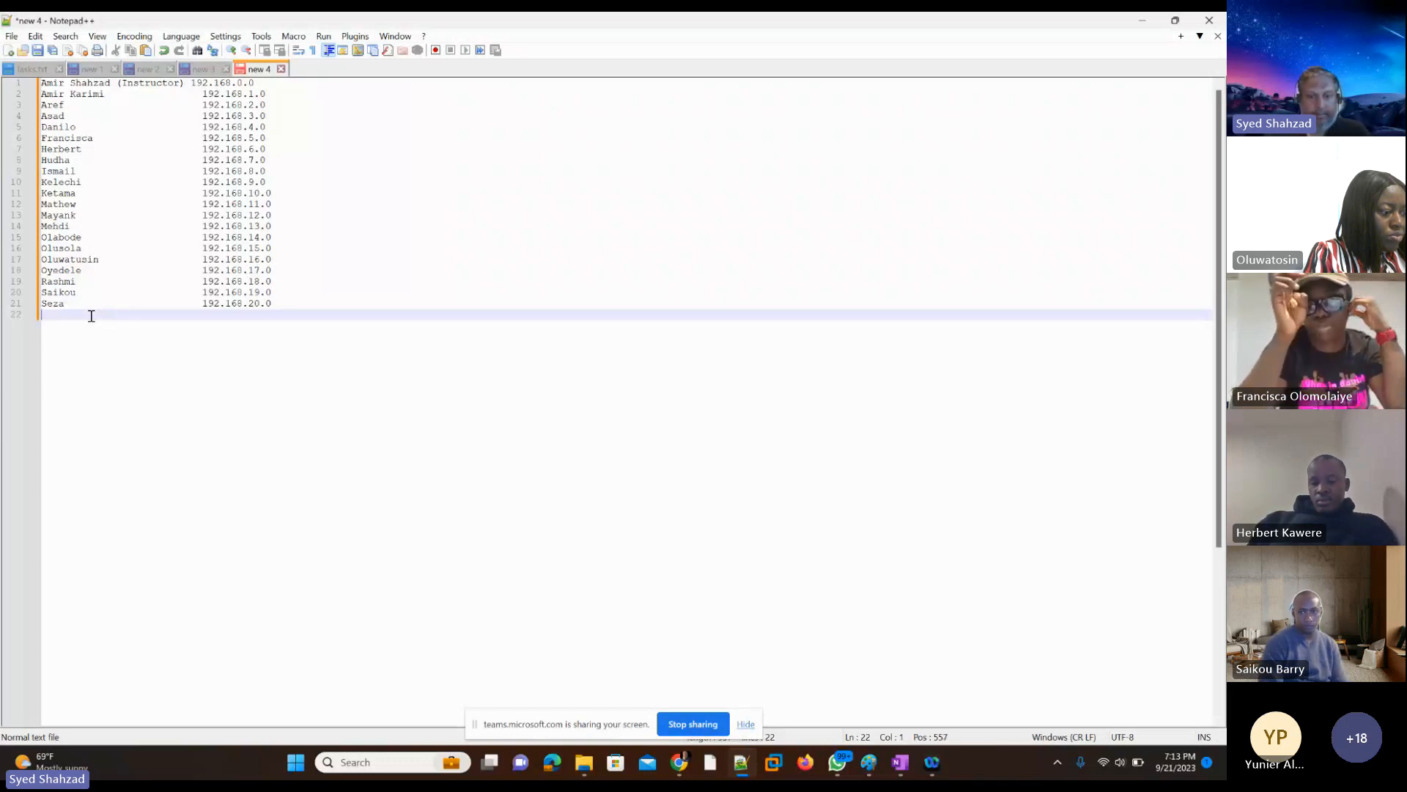
Step: Add the next student's first name on line 22, paste the copied address in the address column and change it to 192.168.21.0
type("Tharani                     192.168.6.0")
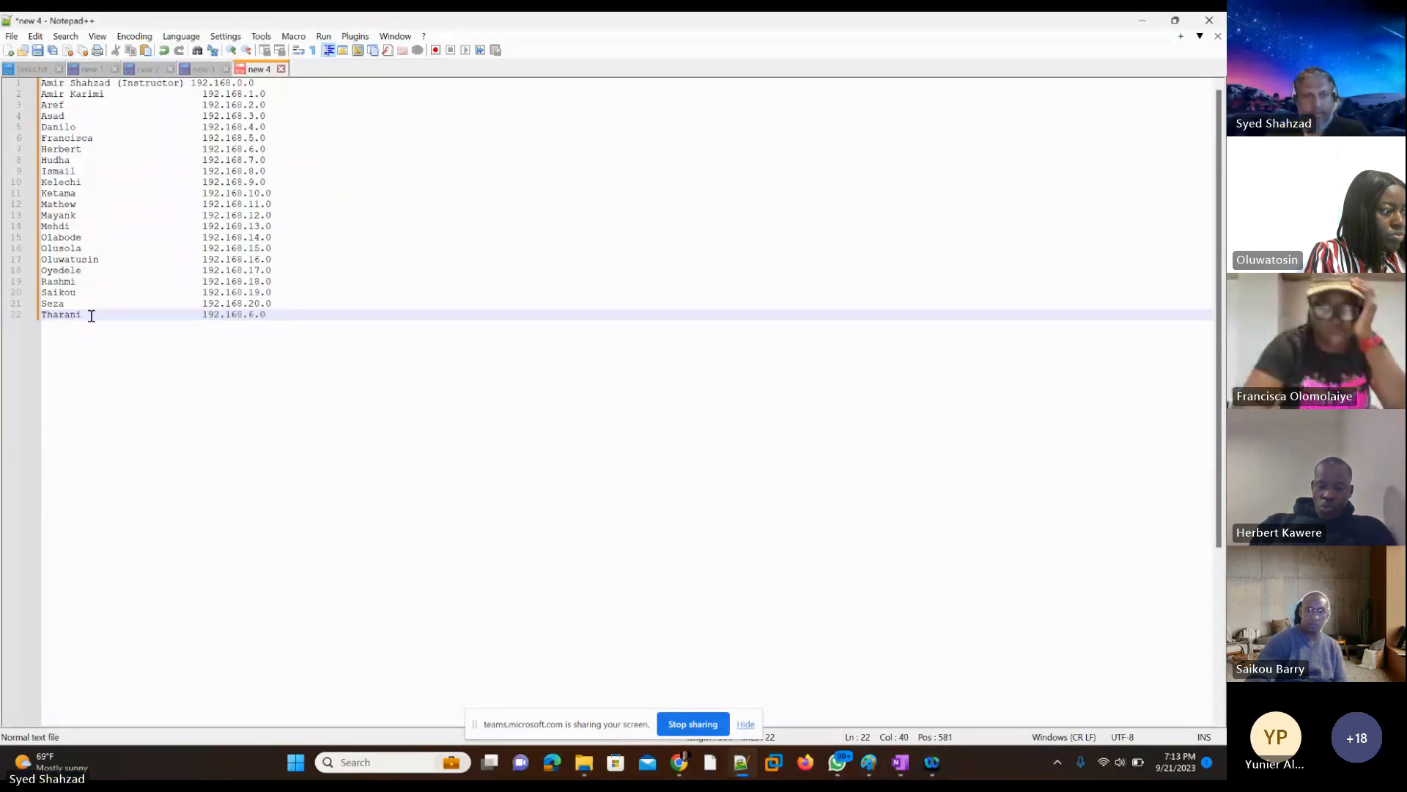
type("192.168.6.0")
key("BackSpace")
type("21")
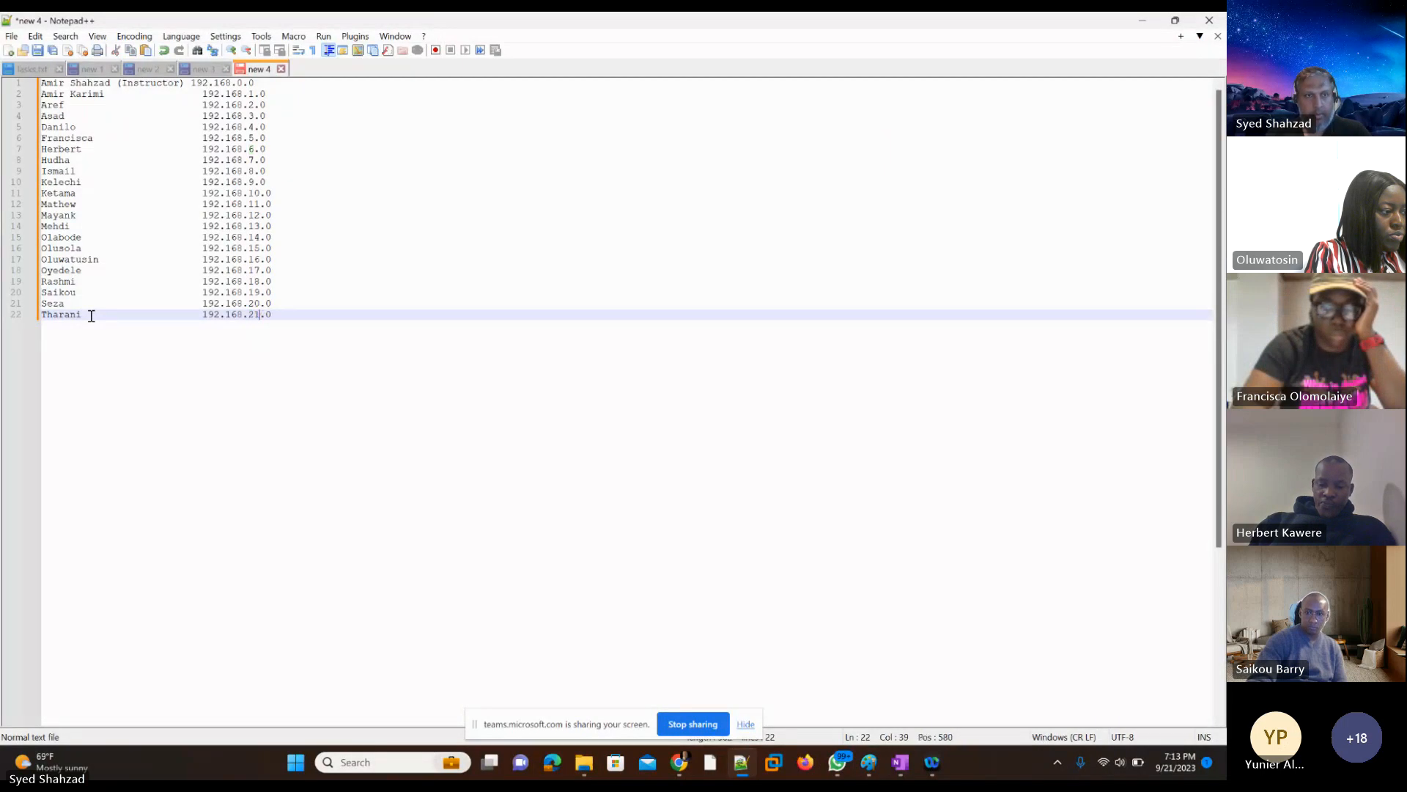
key("End")
key("Return")
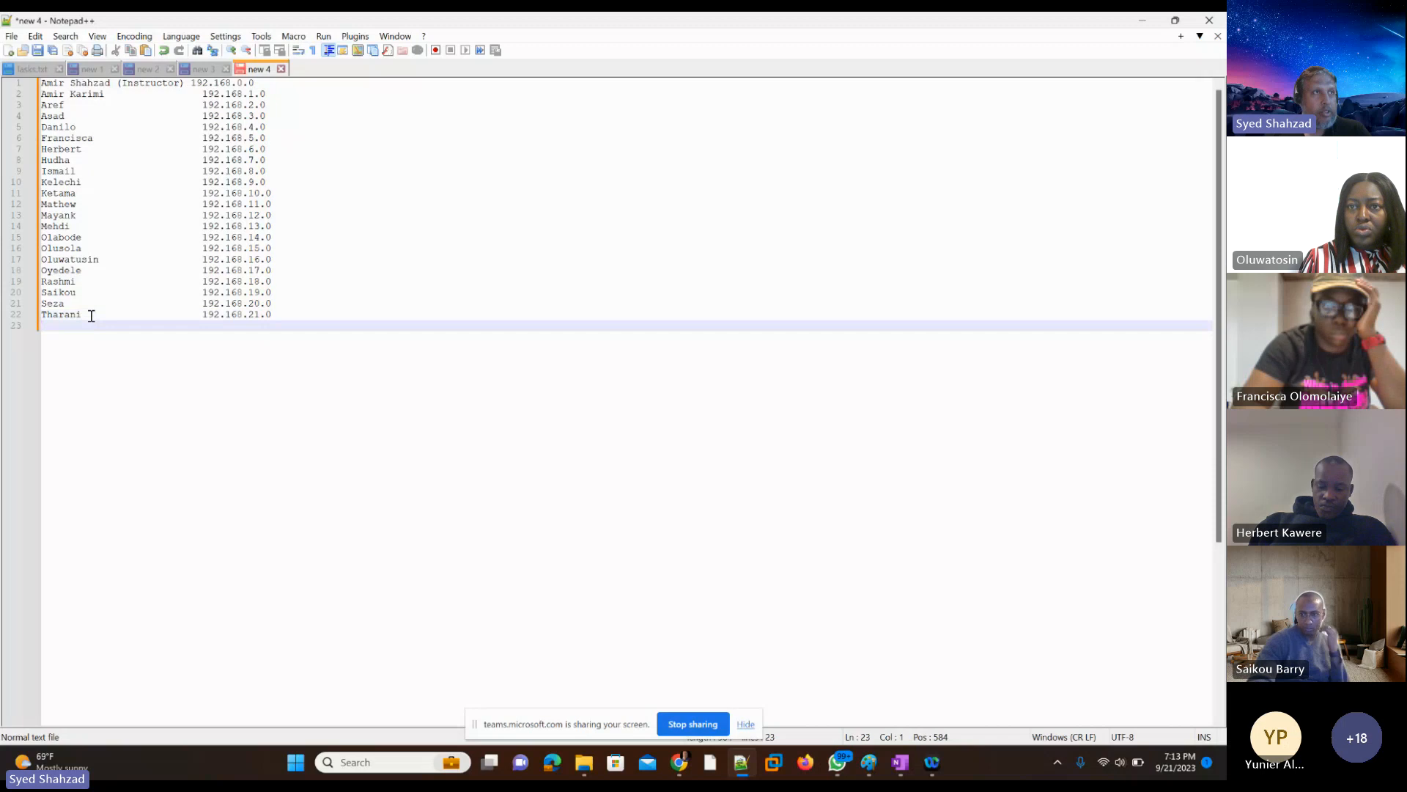
Step: Add the next student's first name on line 23, paste the copied address in the address column and change it to 192.168.22.0
type("Vis")
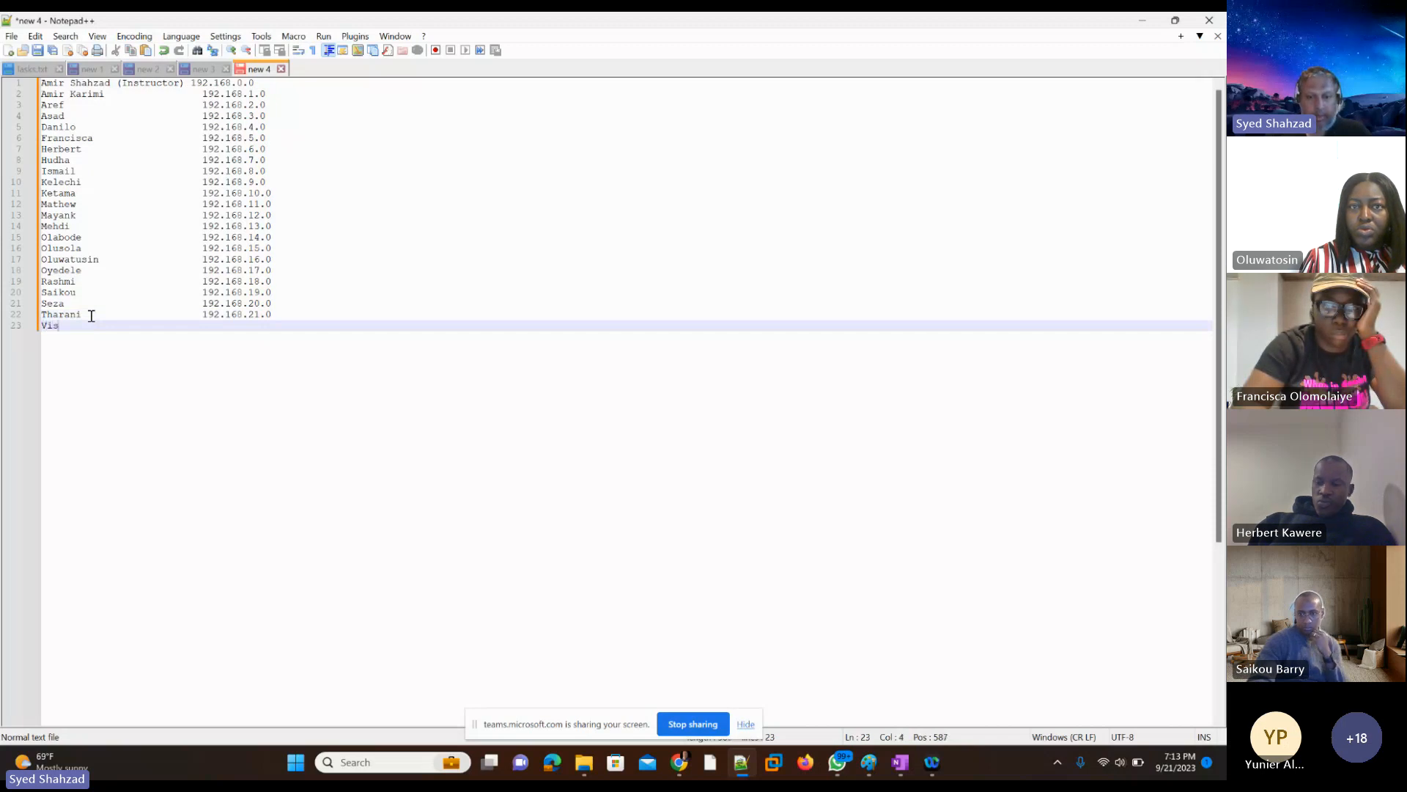
type("hnupriy")
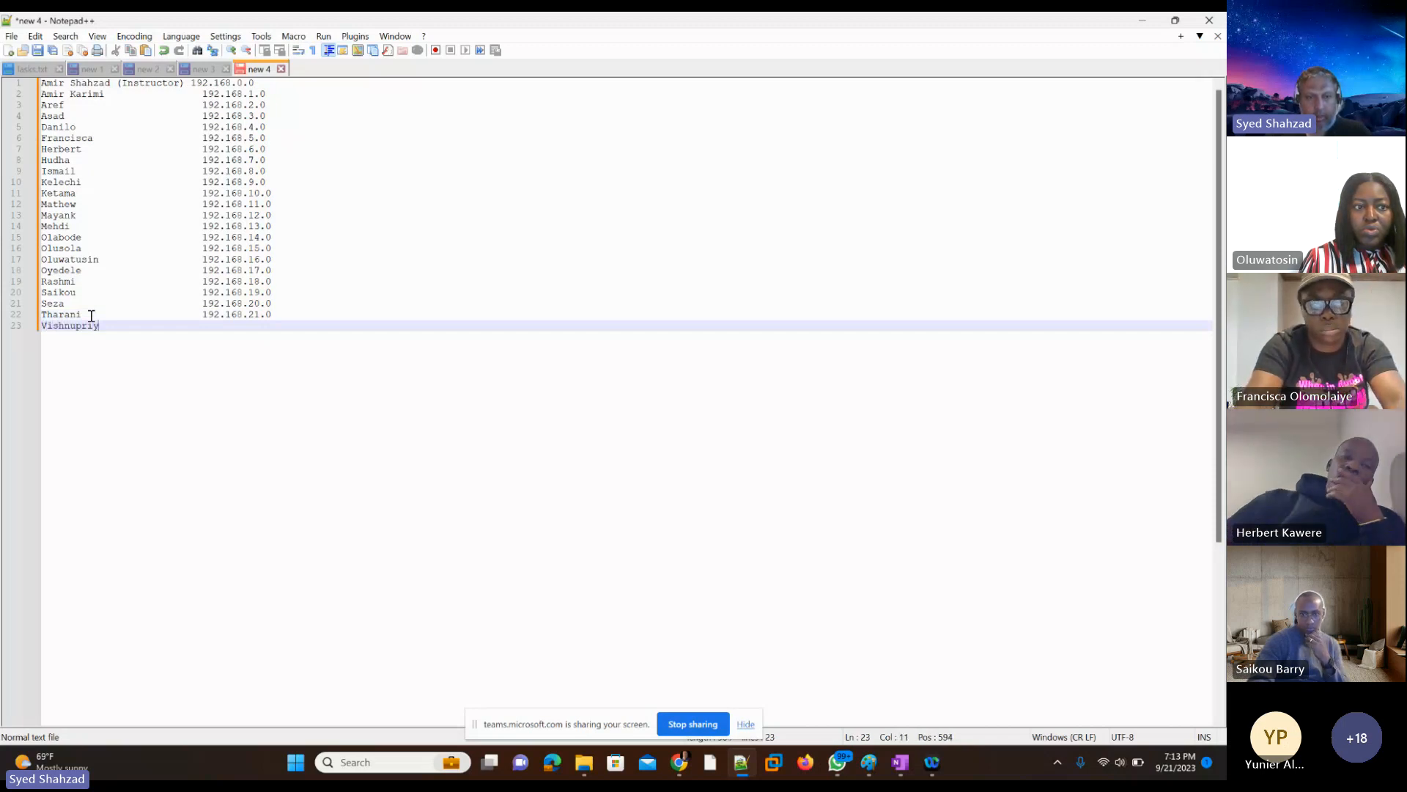
type("a")
key("Tab")
key("Tab")
key("Tab")
key("Tab")
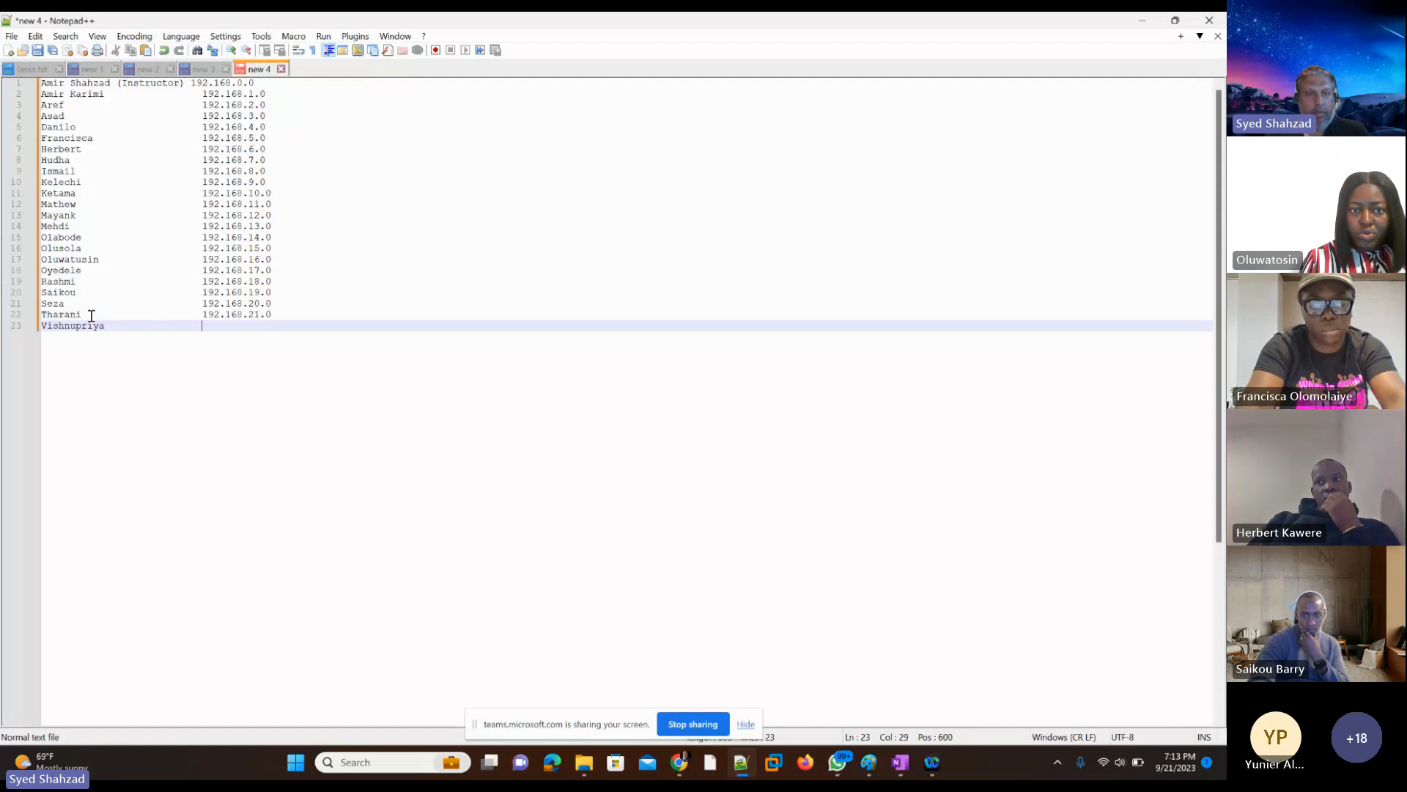
key("Left")
key("Left")
key("shift+Left")
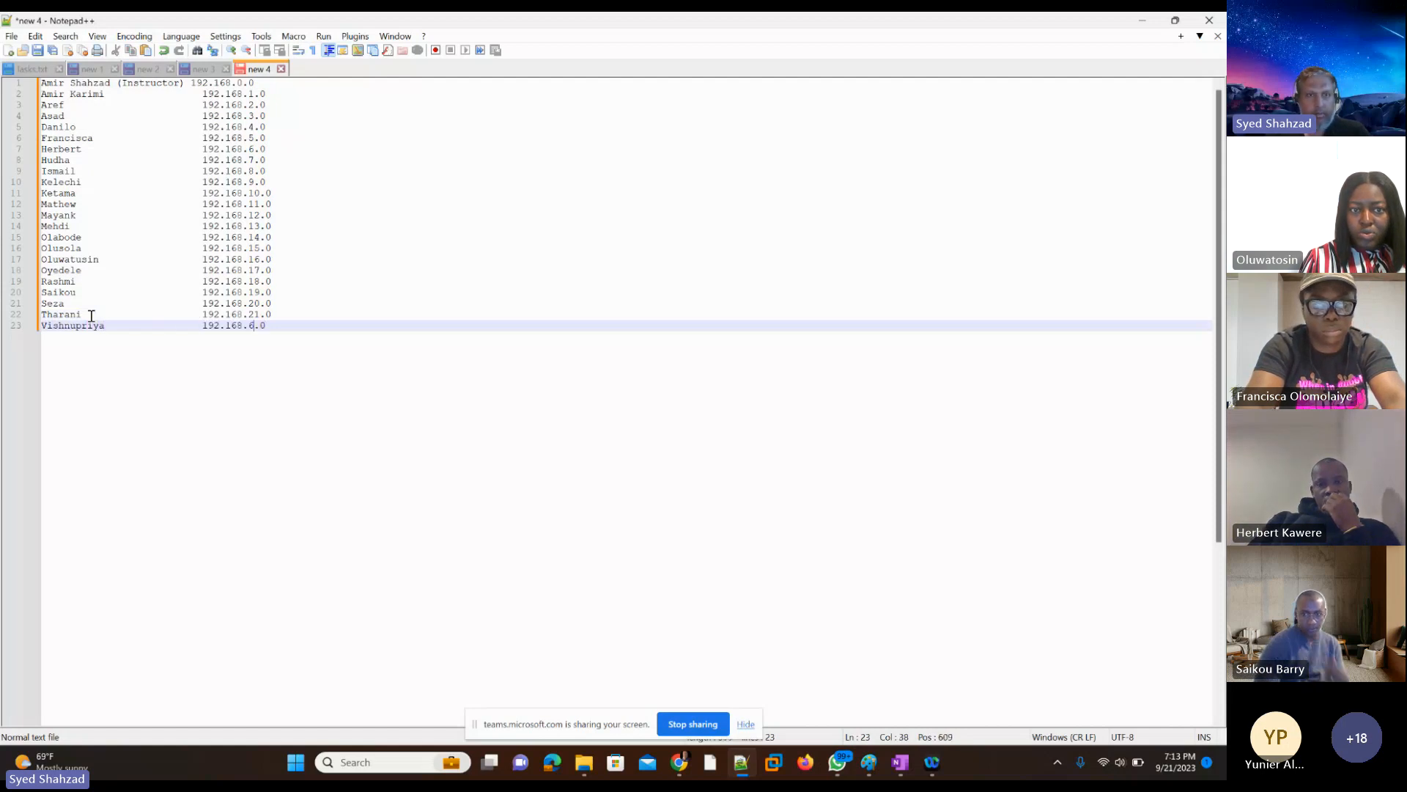
type("22")
key("End")
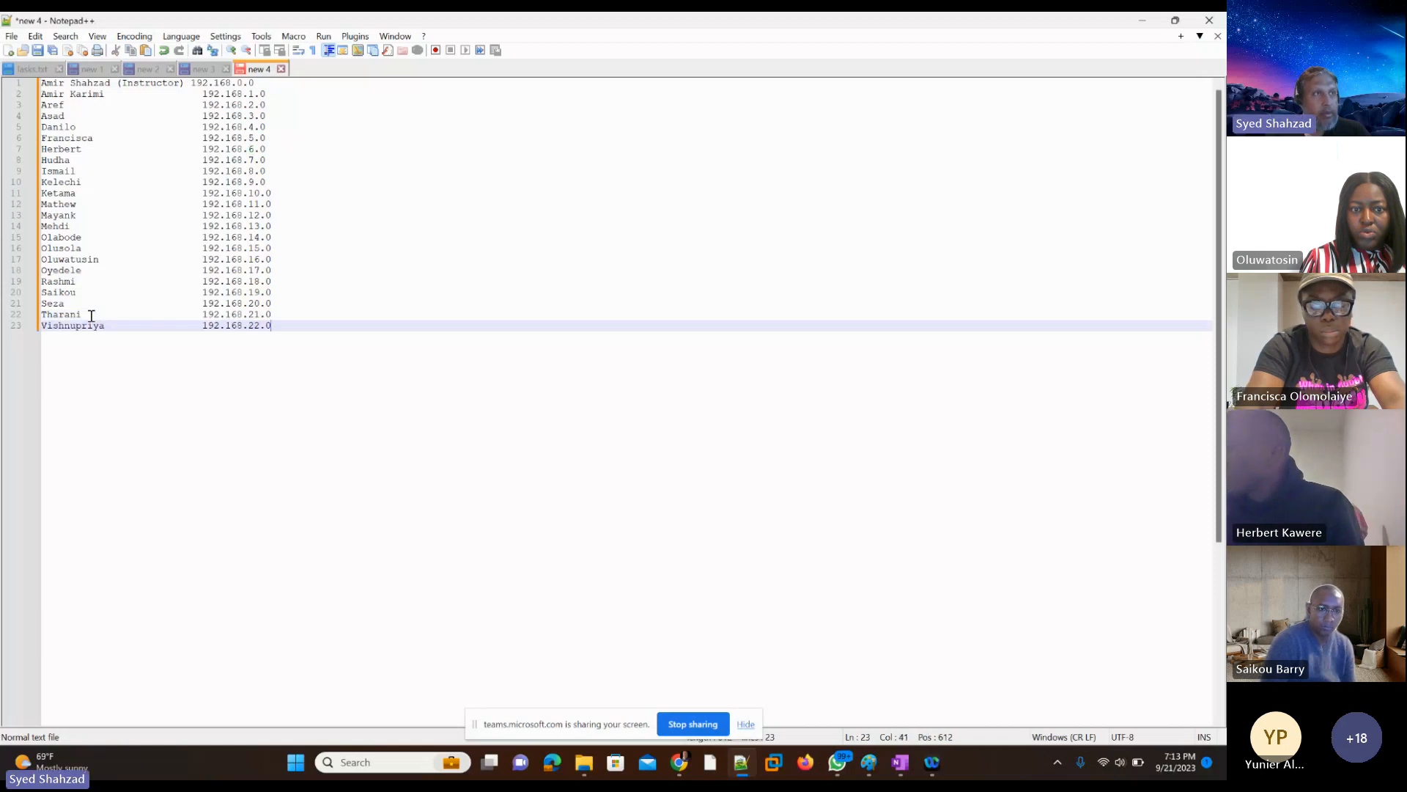
key("Return")
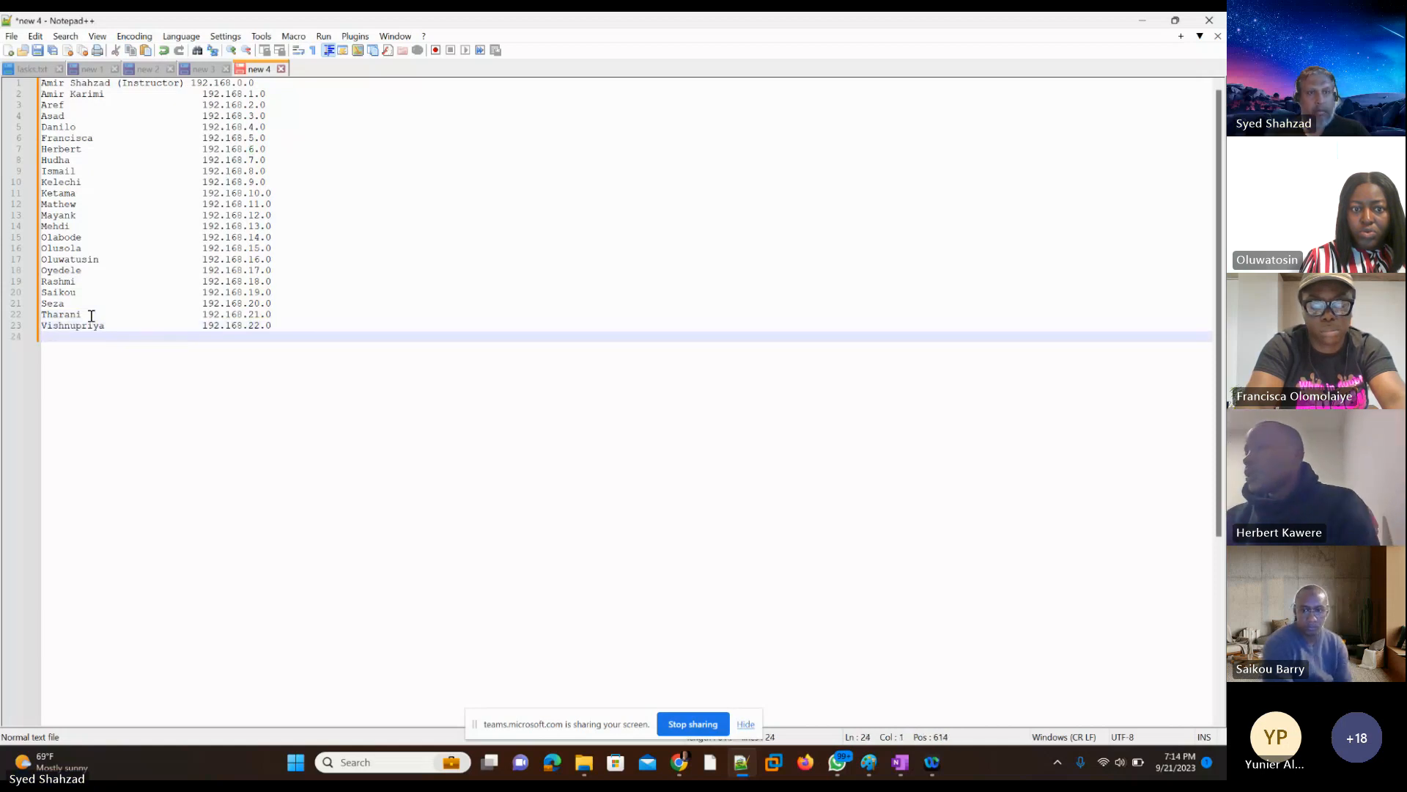
Step: Add the last student's first name on line 24, paste the copied address in the address column and change it to 192.168.23.0
type("Yuni")
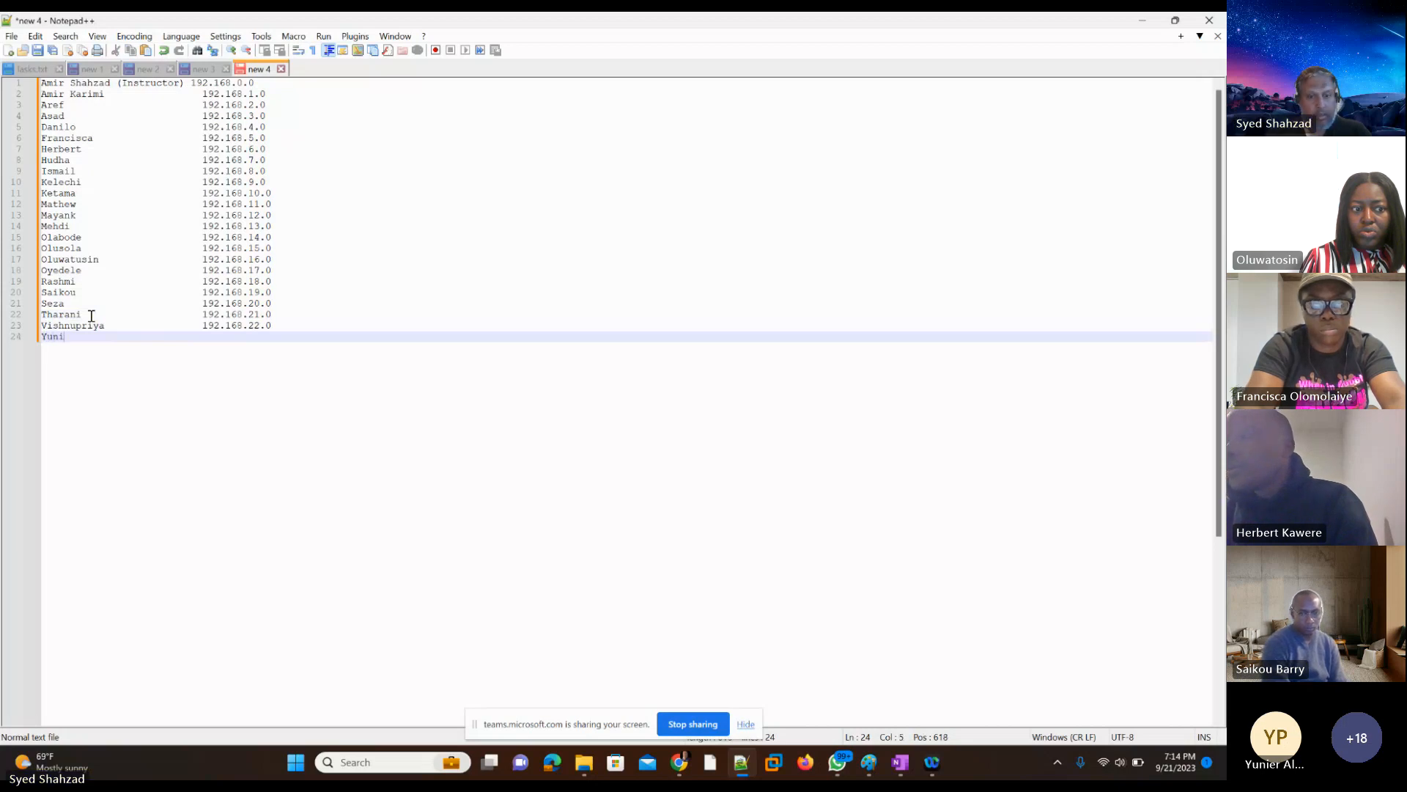
type("er")
key("Tab")
key("Tab")
key("Tab")
key("Tab")
key("Tab")
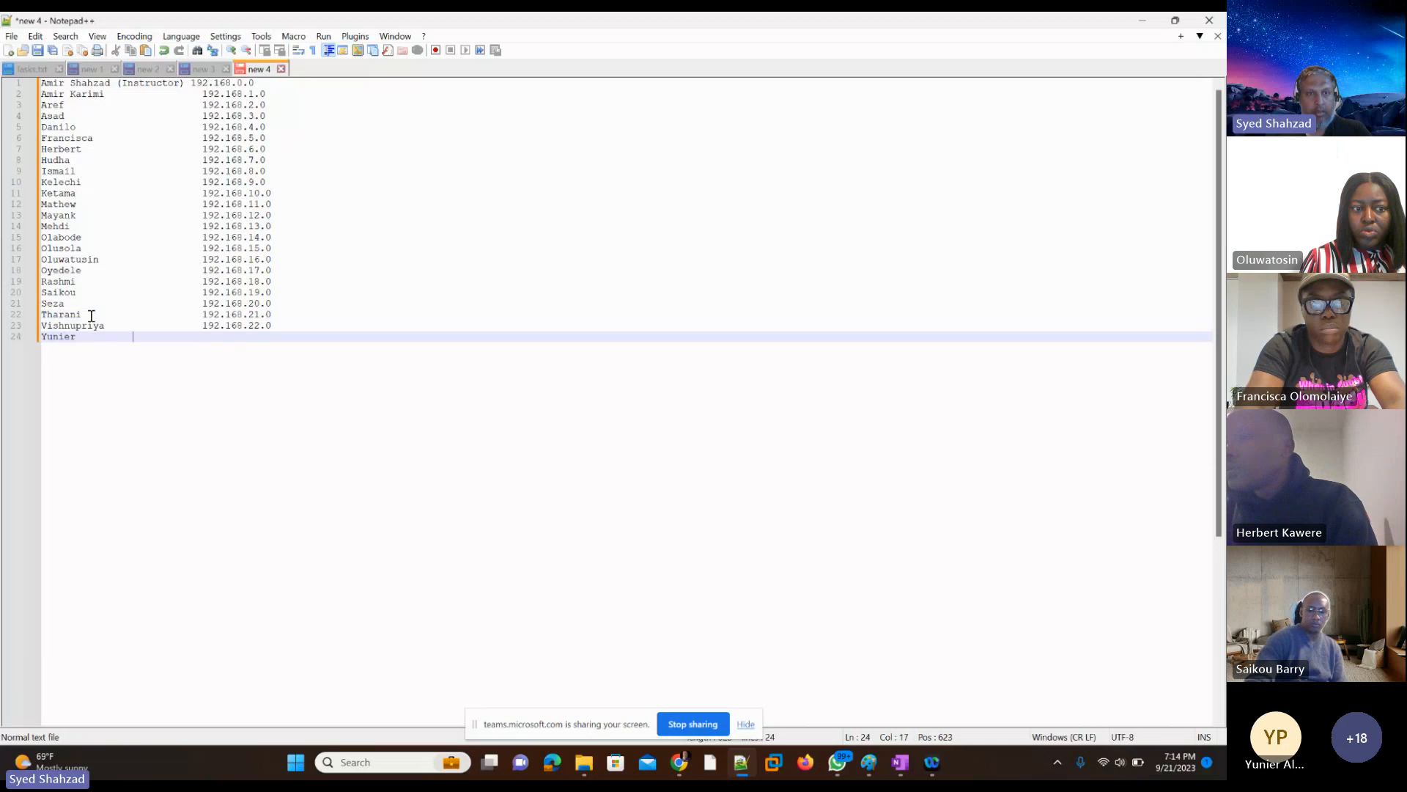
key("Tab")
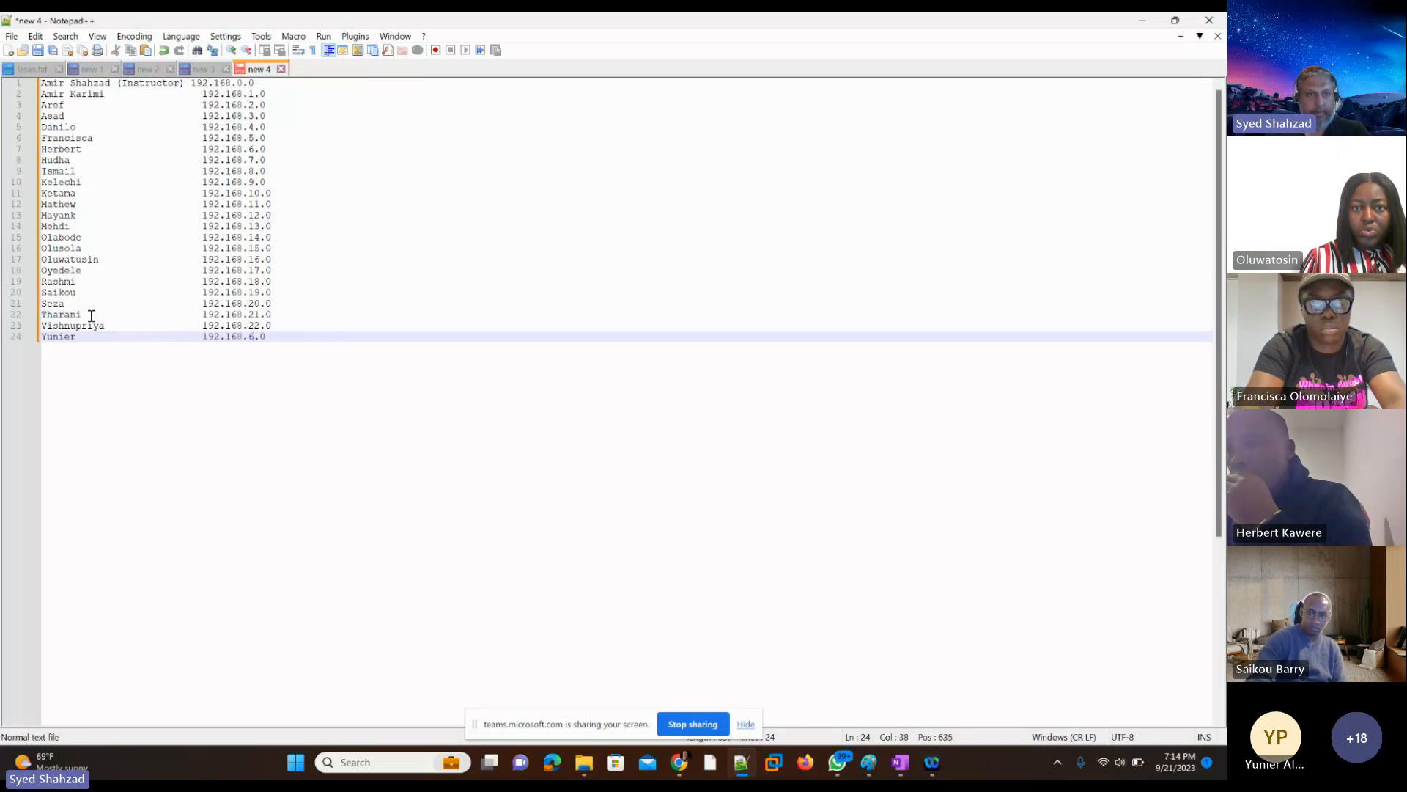
key("shift+Left")
key("Right")
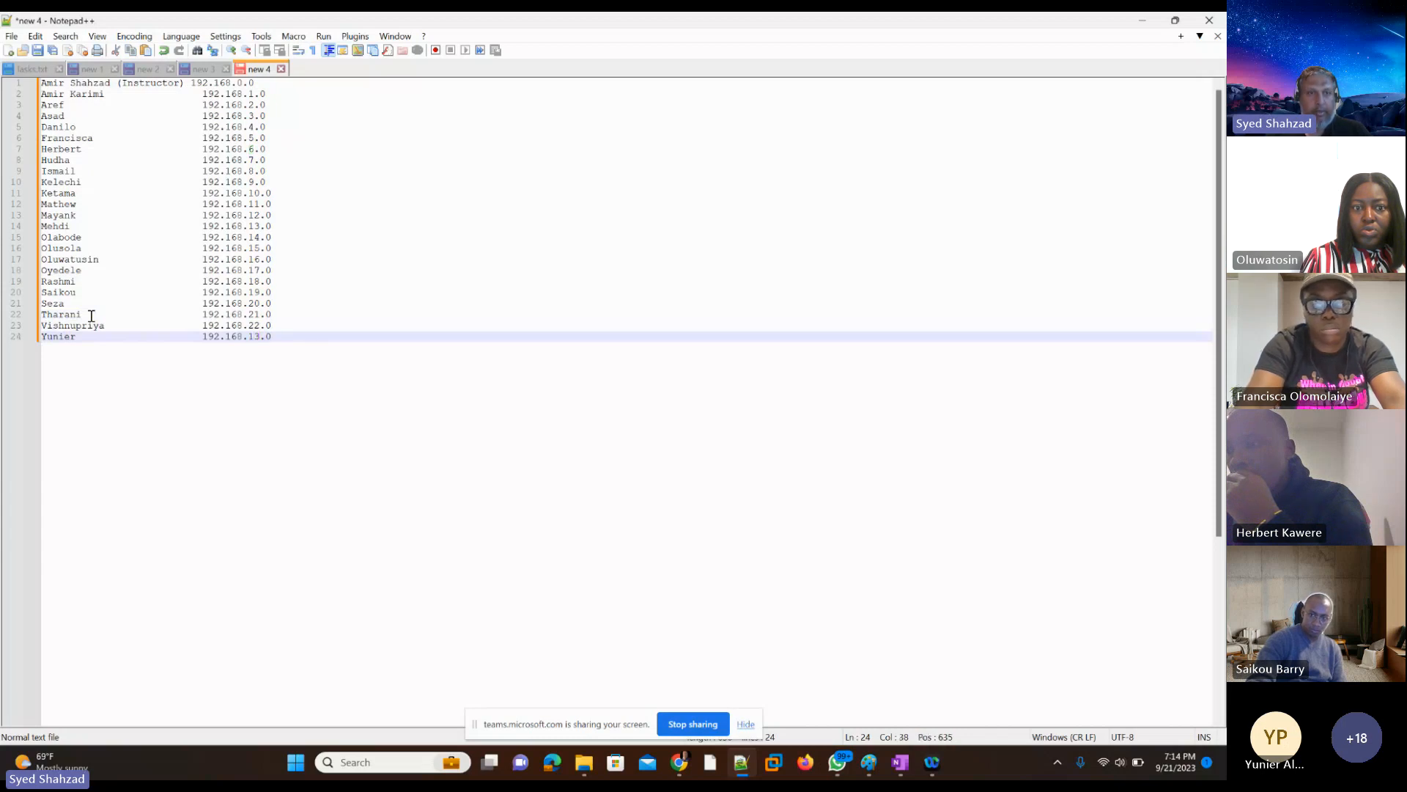
key("BackSpace")
type("2")
key("Right")
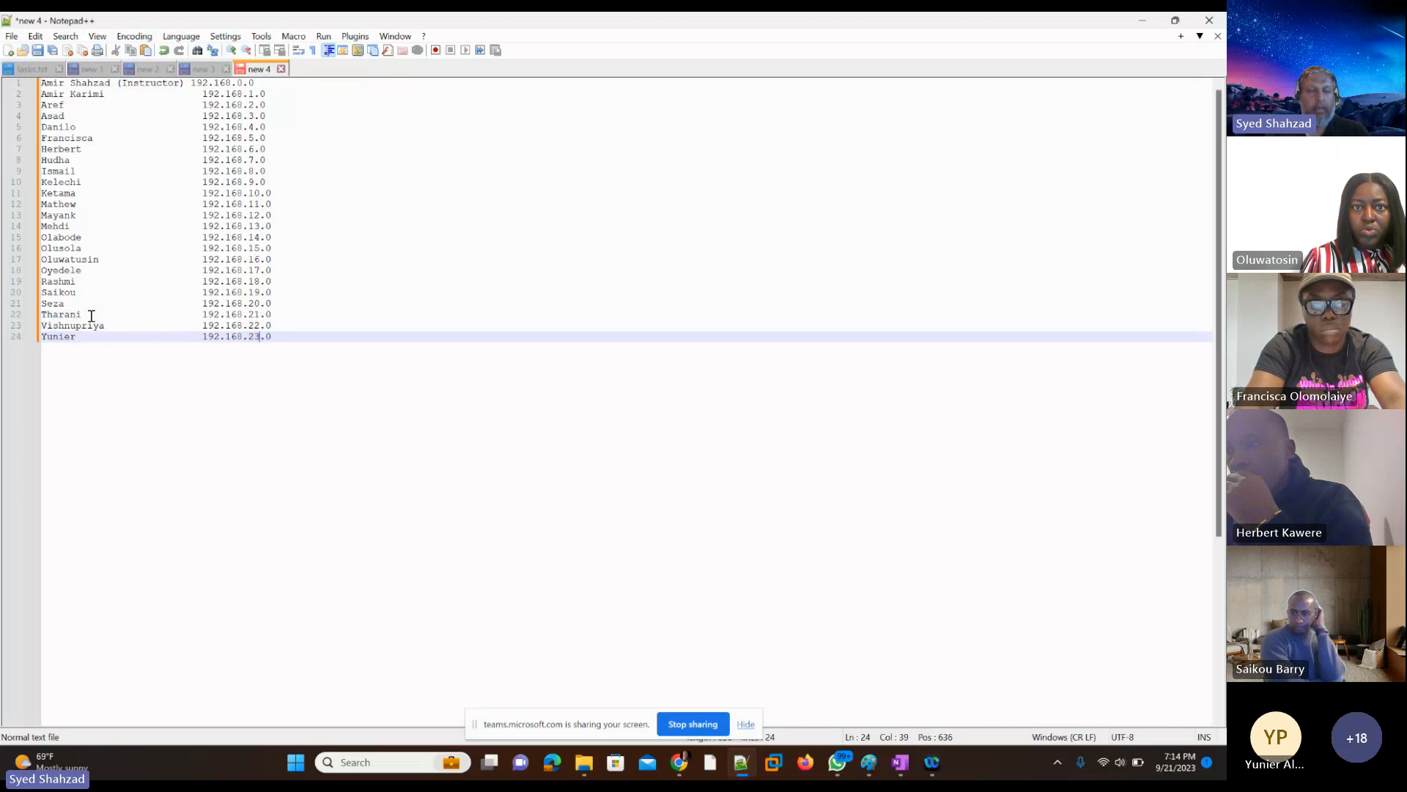
key("Right")
key("Right")
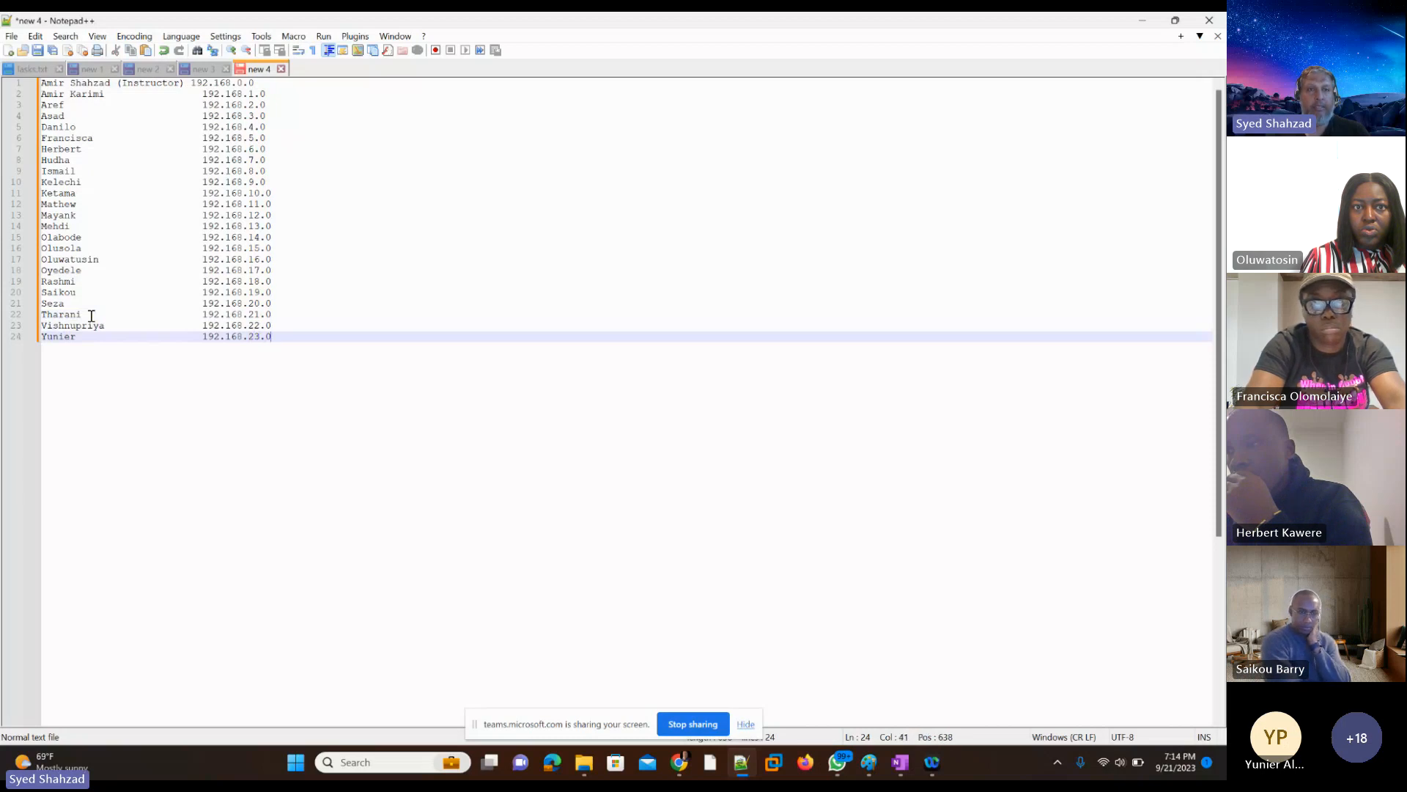
Step: Align the instructor's 192.168.0.0 address on line 1 with the address column below it
key("Up")
key("Up")
key("Up")
key("Up")
key("Up")
key("Up")
key("Up")
key("Up")
key("Up")
key("Up")
key("Up")
key("Up")
key("Up")
key("Up")
key("Up")
key("Up")
key("Up")
key("Up")
key("Up")
key("Up")
key("Home")
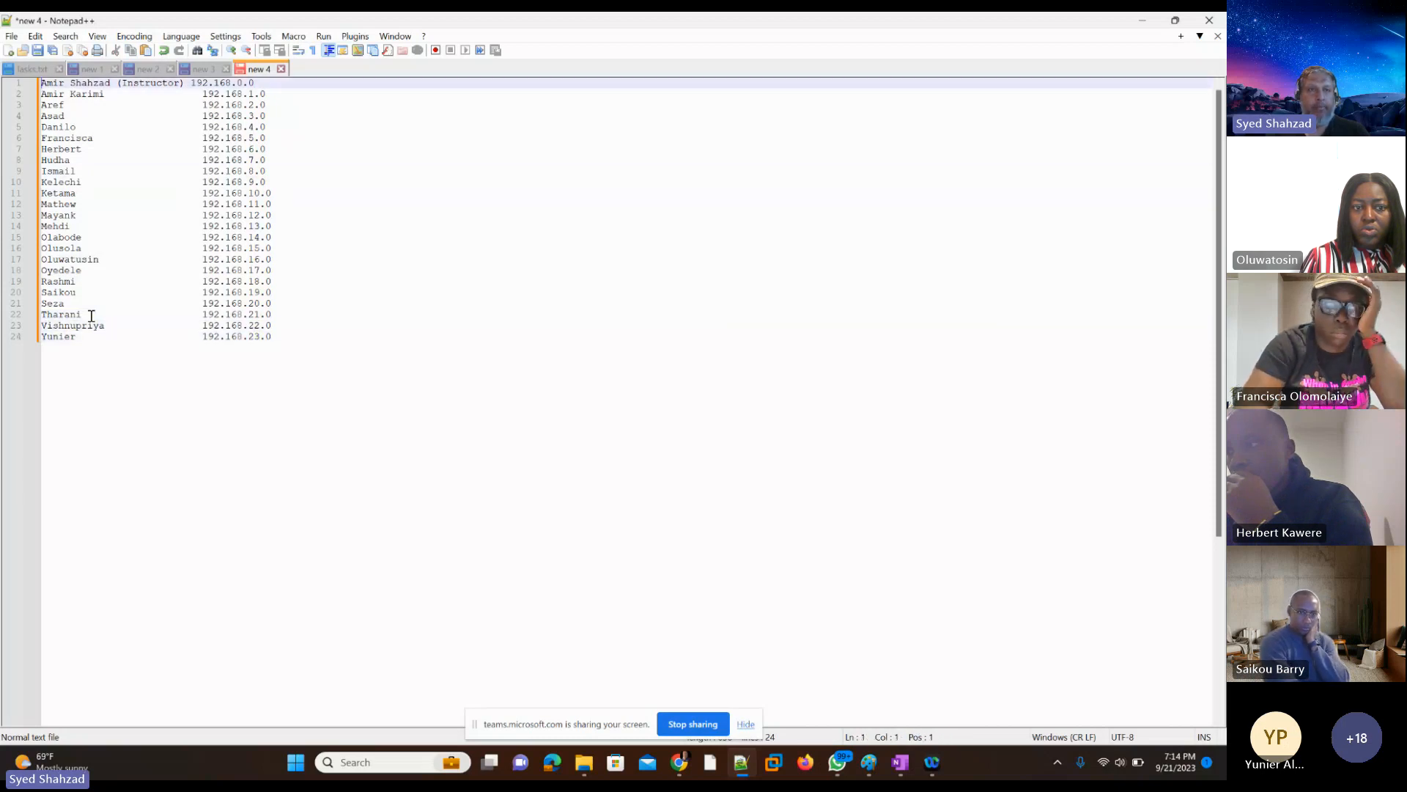
key("Right")
key("Right")
key("Right")
key("Right")
key("Right")
key("Right")
key("Right")
key("Right")
key("Right")
key("Right")
key("Right")
key("Right")
key("Right")
key("Right")
key("Right")
key("Right")
key("Right")
key("Right")
key("Right")
key("Right")
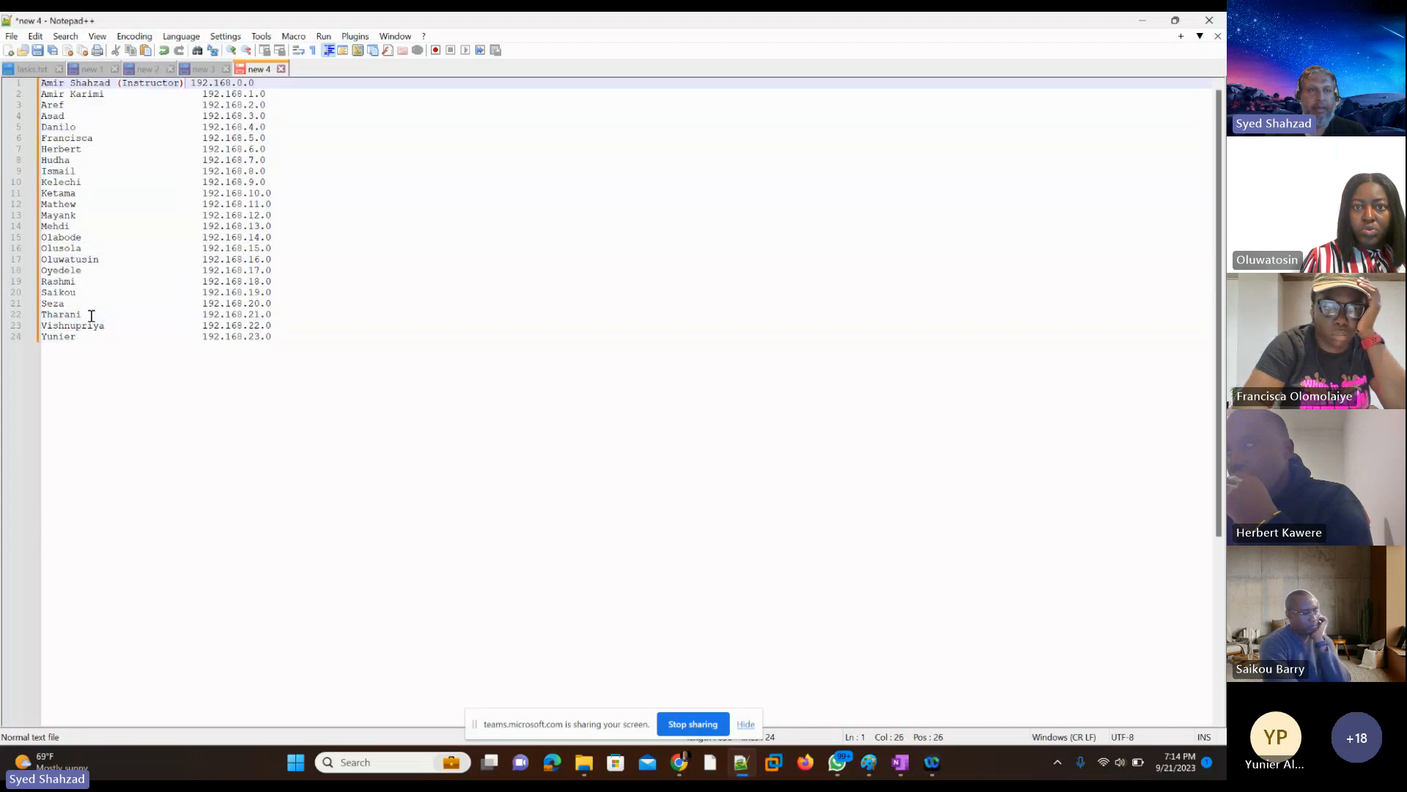
key("Tab")
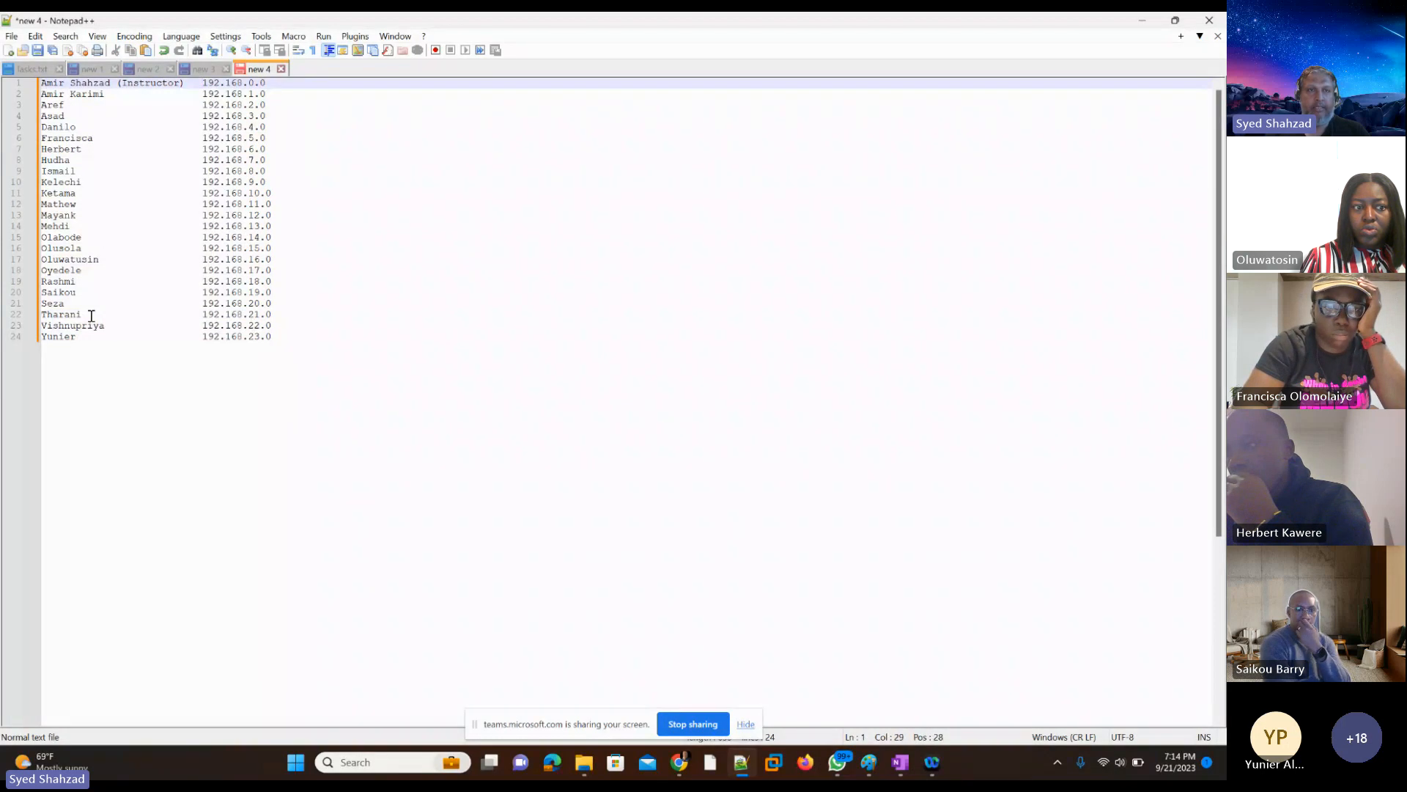
key("Right")
key("Right")
key("Right")
key("Right")
key("Right")
key("Right")
key("Right")
key("Right")
key("Right")
key("Right")
key("Right")
key("Right")
key("Right")
key("Right")
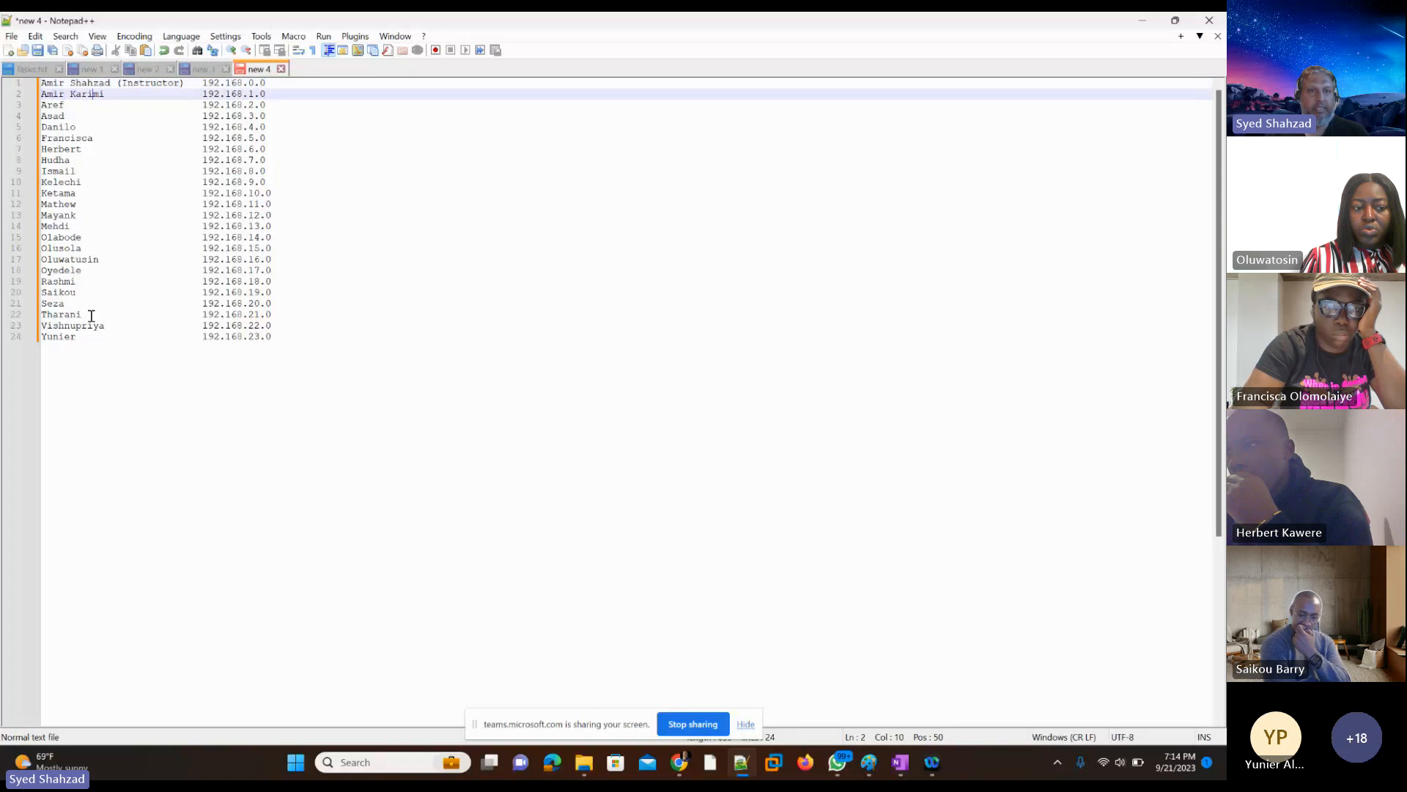
key("Down")
key("Down")
key("Down")
key("Down")
key("Down")
key("Down")
key("Down")
key("Down")
key("Down")
key("Down")
key("Down")
key("Down")
key("Down")
key("Down")
key("Down")
key("Down")
key("Down")
key("Down")
key("Down")
key("Down")
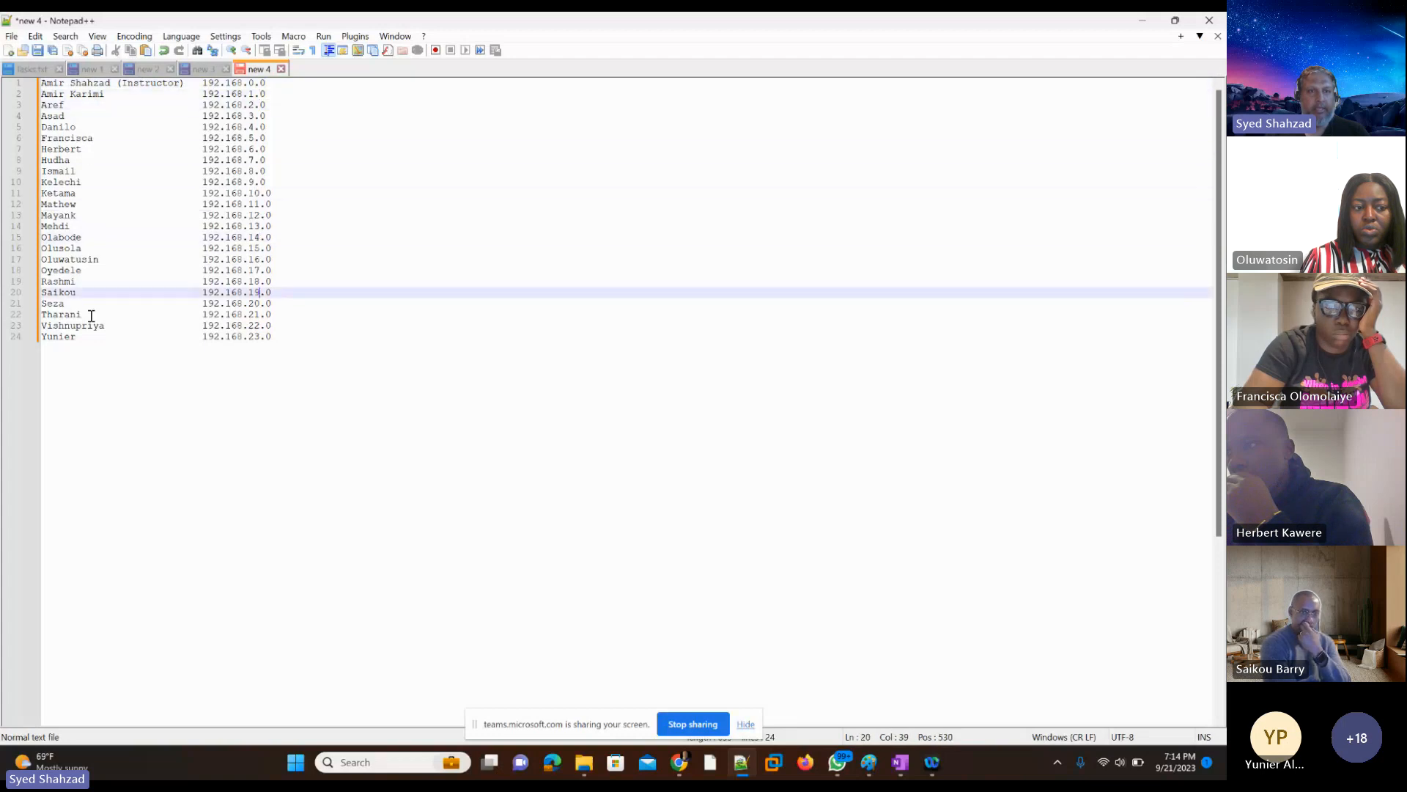
key("BackSpace")
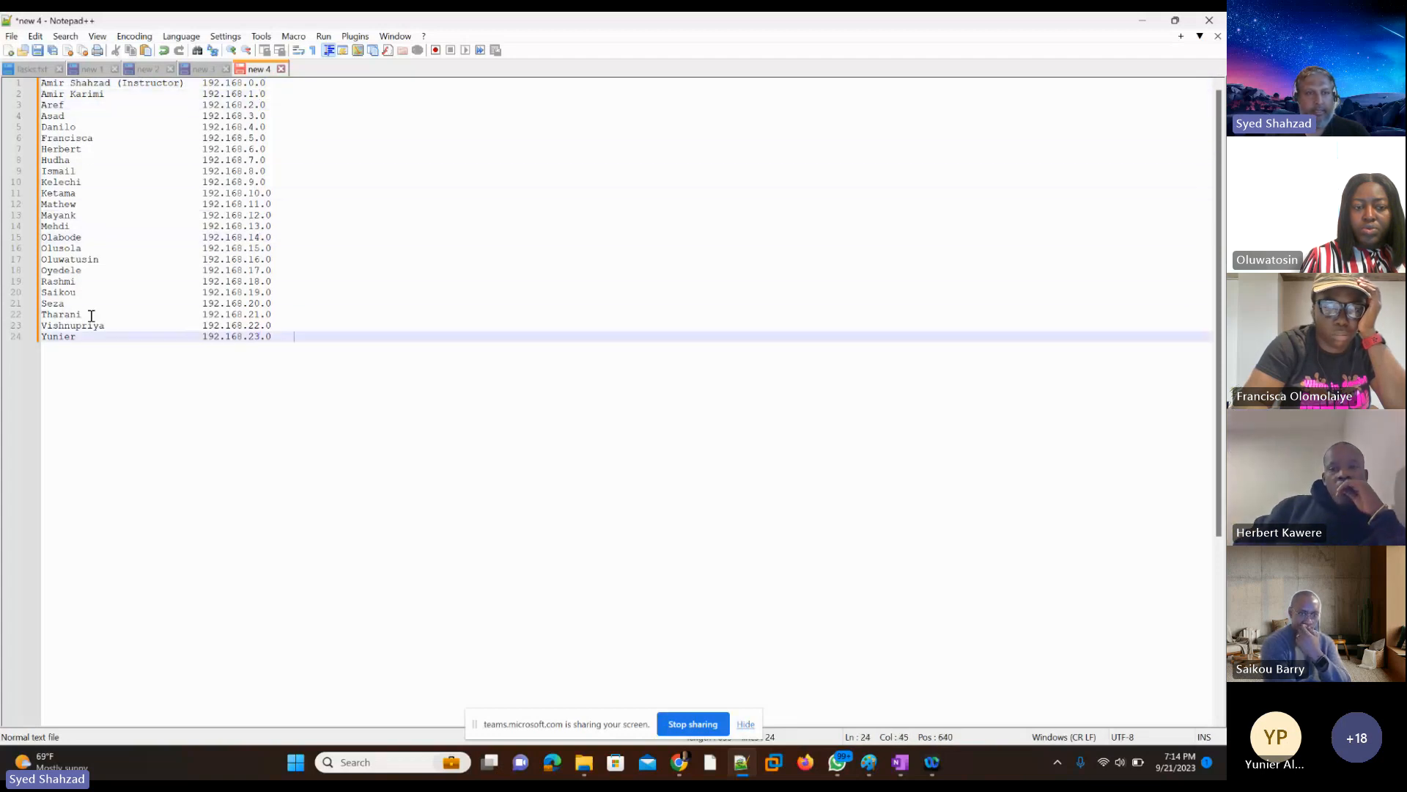
Step: Copy the entire list of names and network addresses and minimize the text editor
key("ctrl+a")
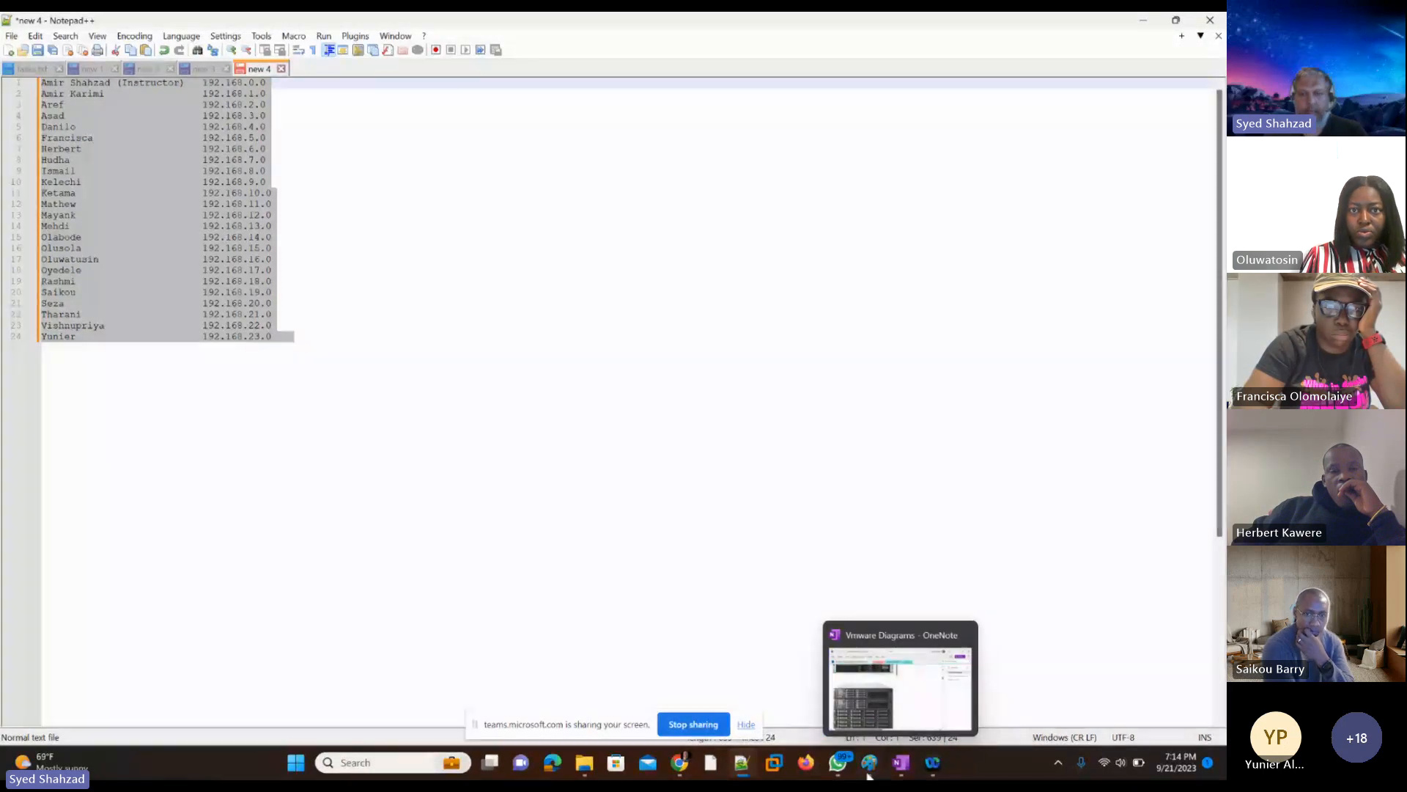
left_click(842, 765)
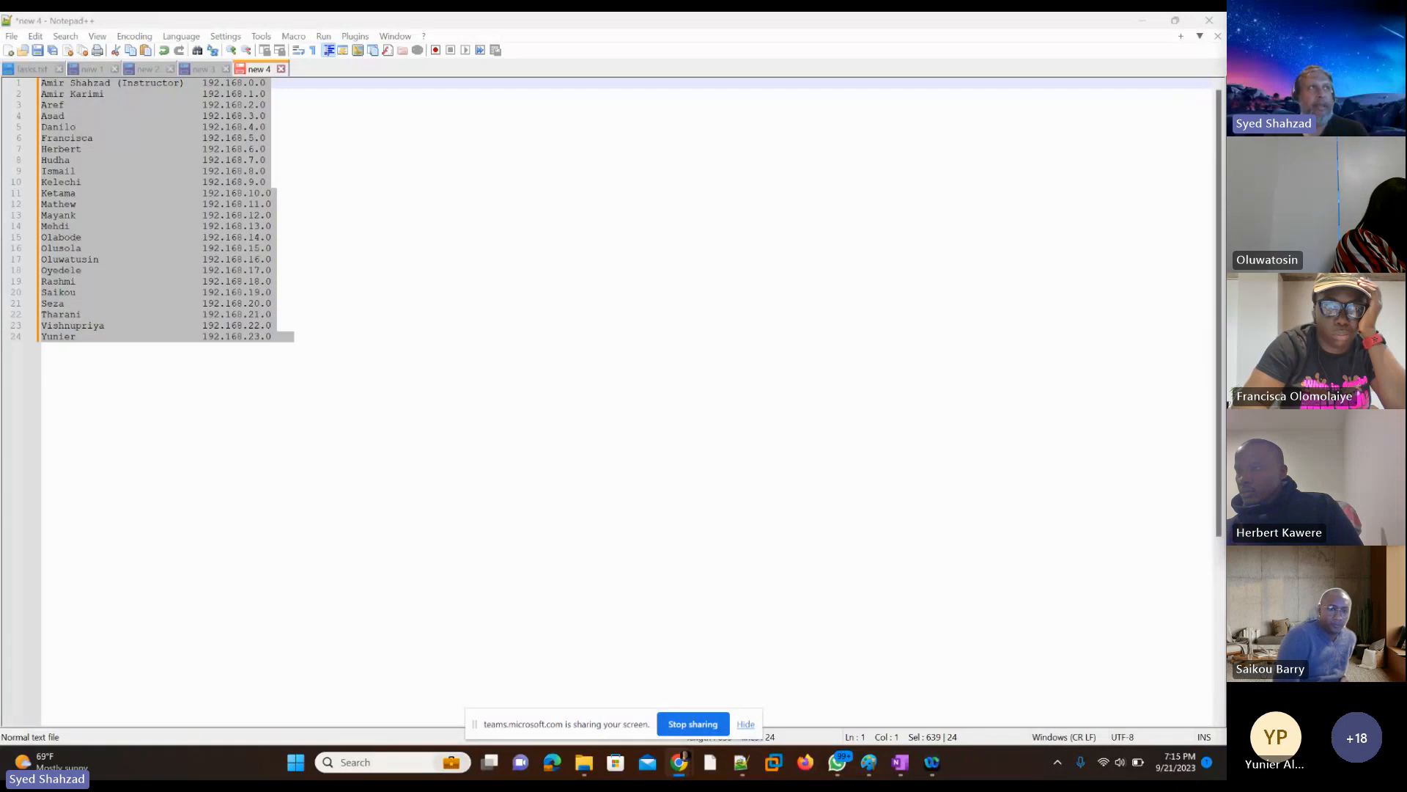
left_click(1141, 20)
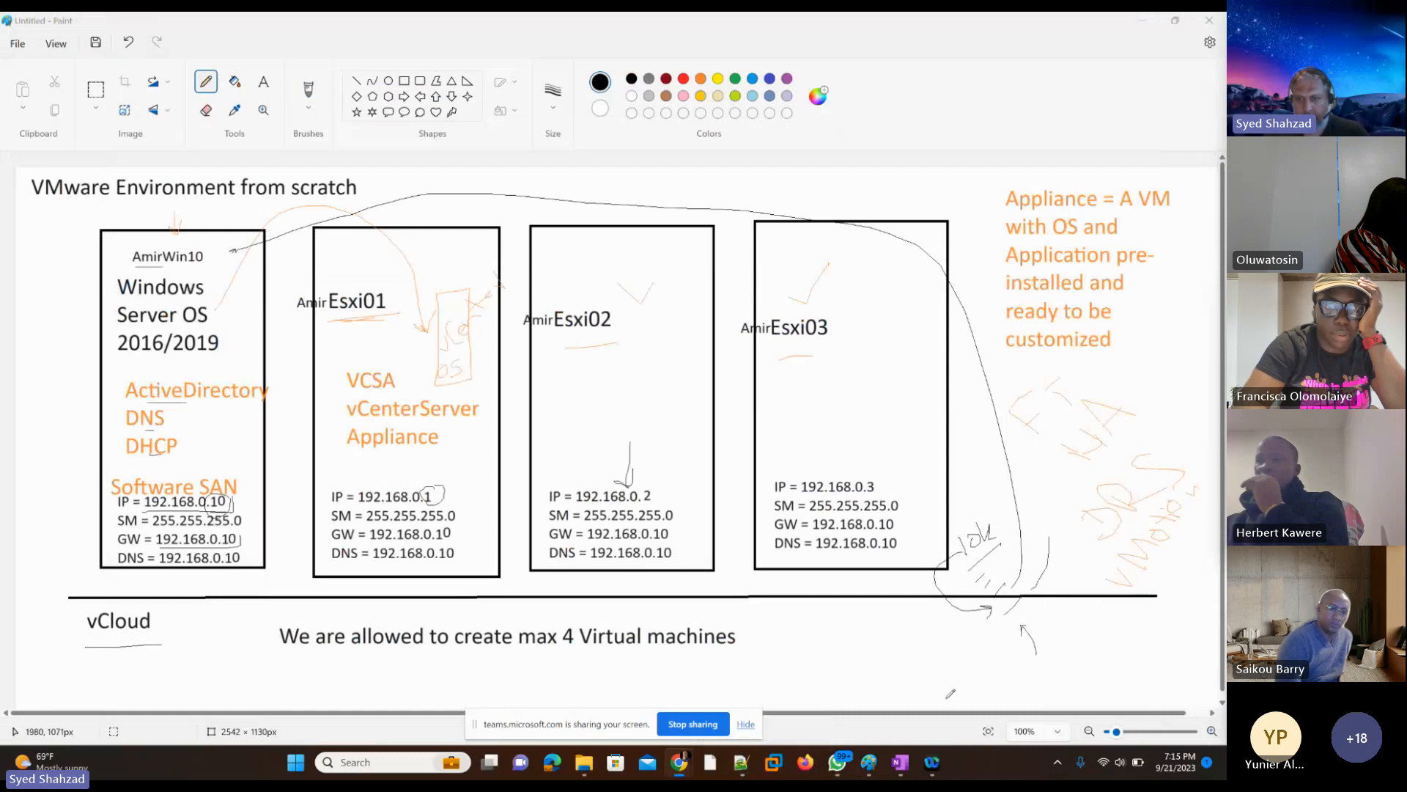
Step: Switch to File Explorer and open the IT_Prof_Courses_Vmware-Class-INTRO-to-Course presentation from the Week2-21Sept2023 folder in PowerPoint
left_click(579, 774)
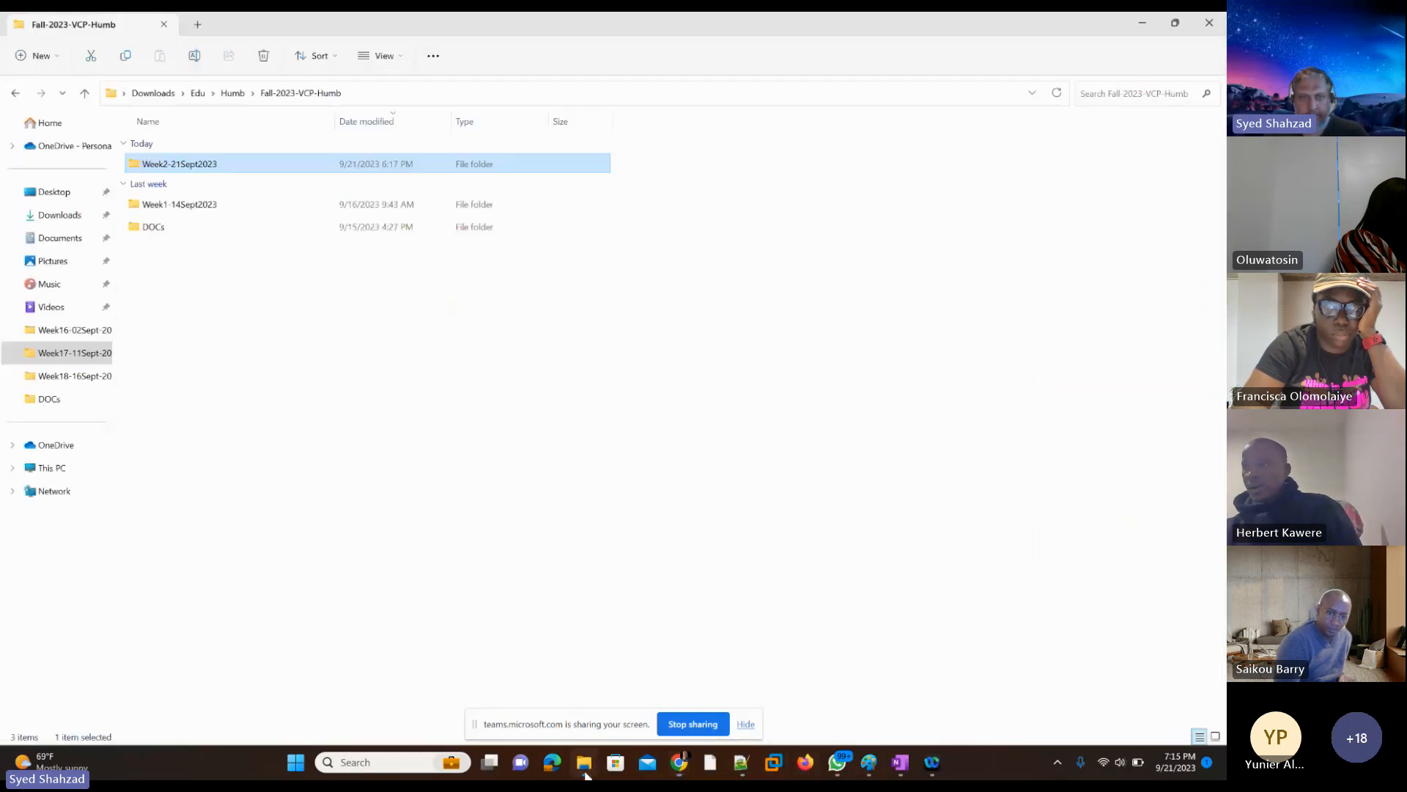
double_click(181, 166)
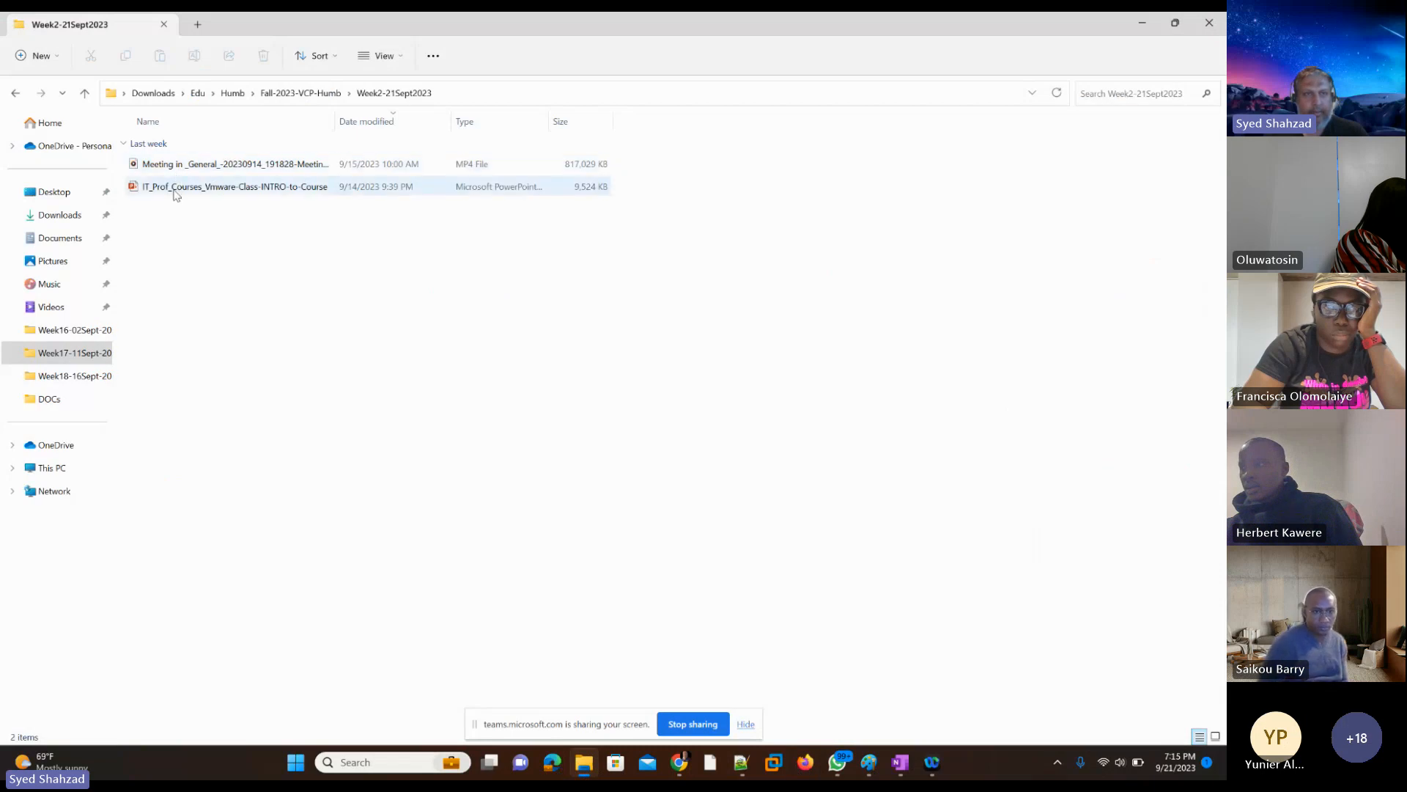
left_click(175, 189)
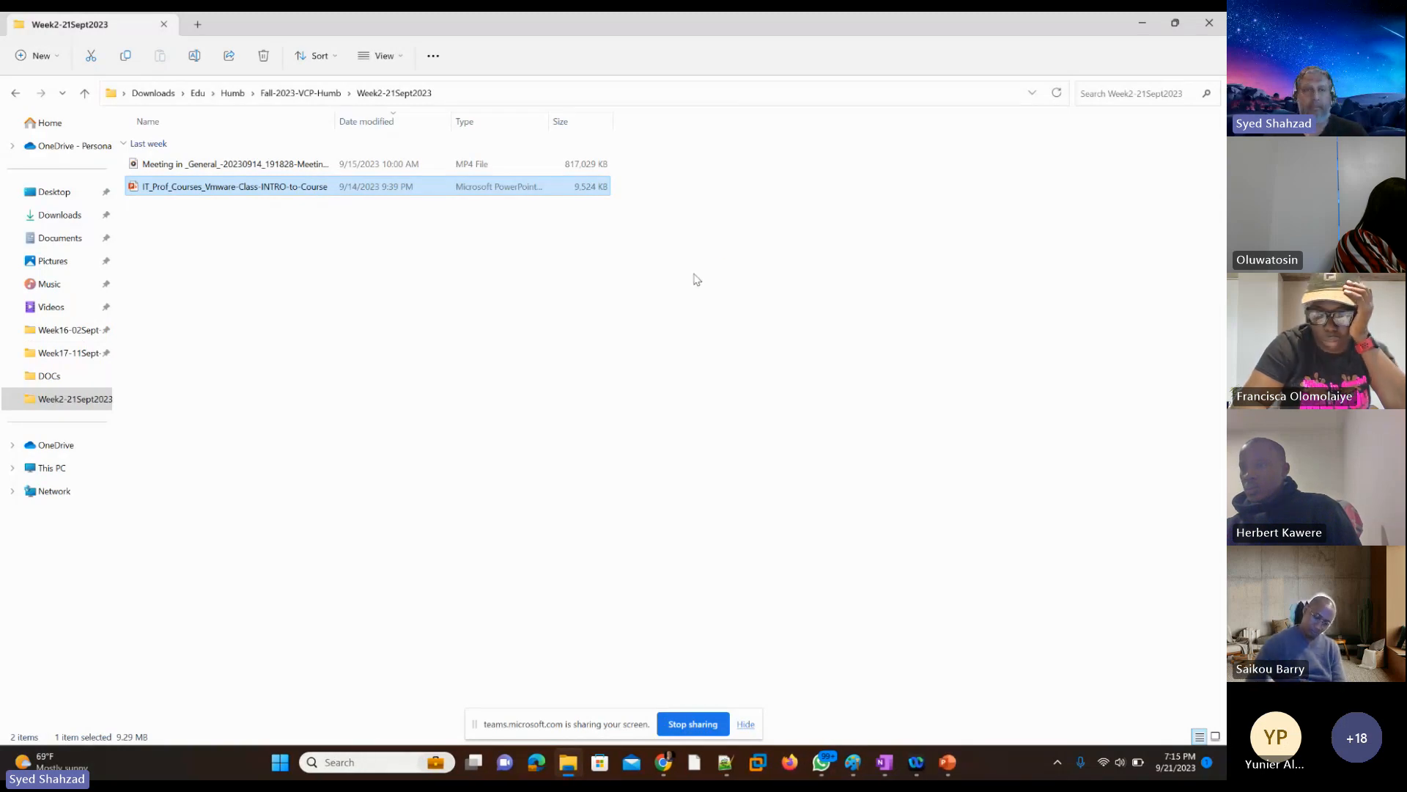
left_click(949, 764)
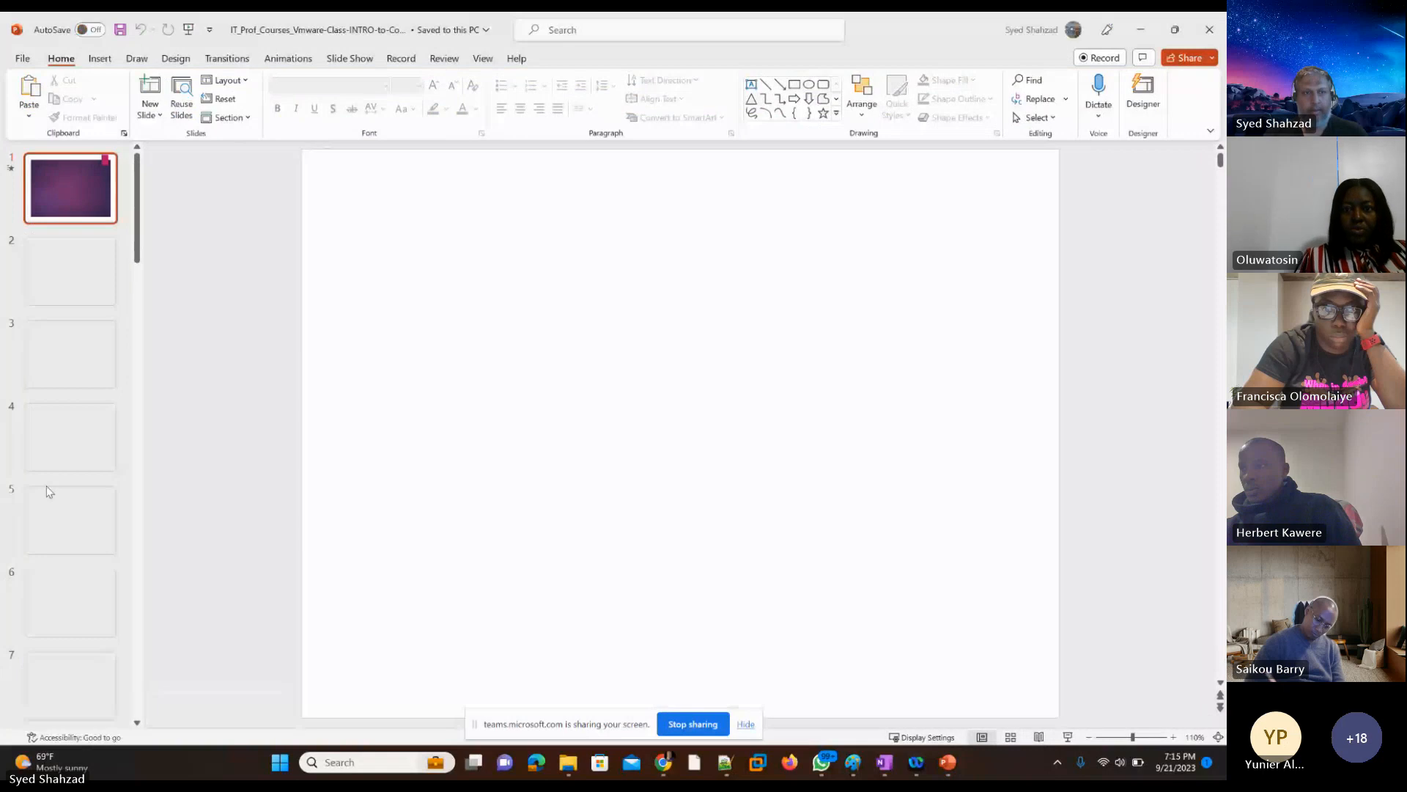
Step: Add a new slide after slide 36 at the end of the presentation
scroll(48, 491, "down", 5)
scroll(49, 491, "down", 15)
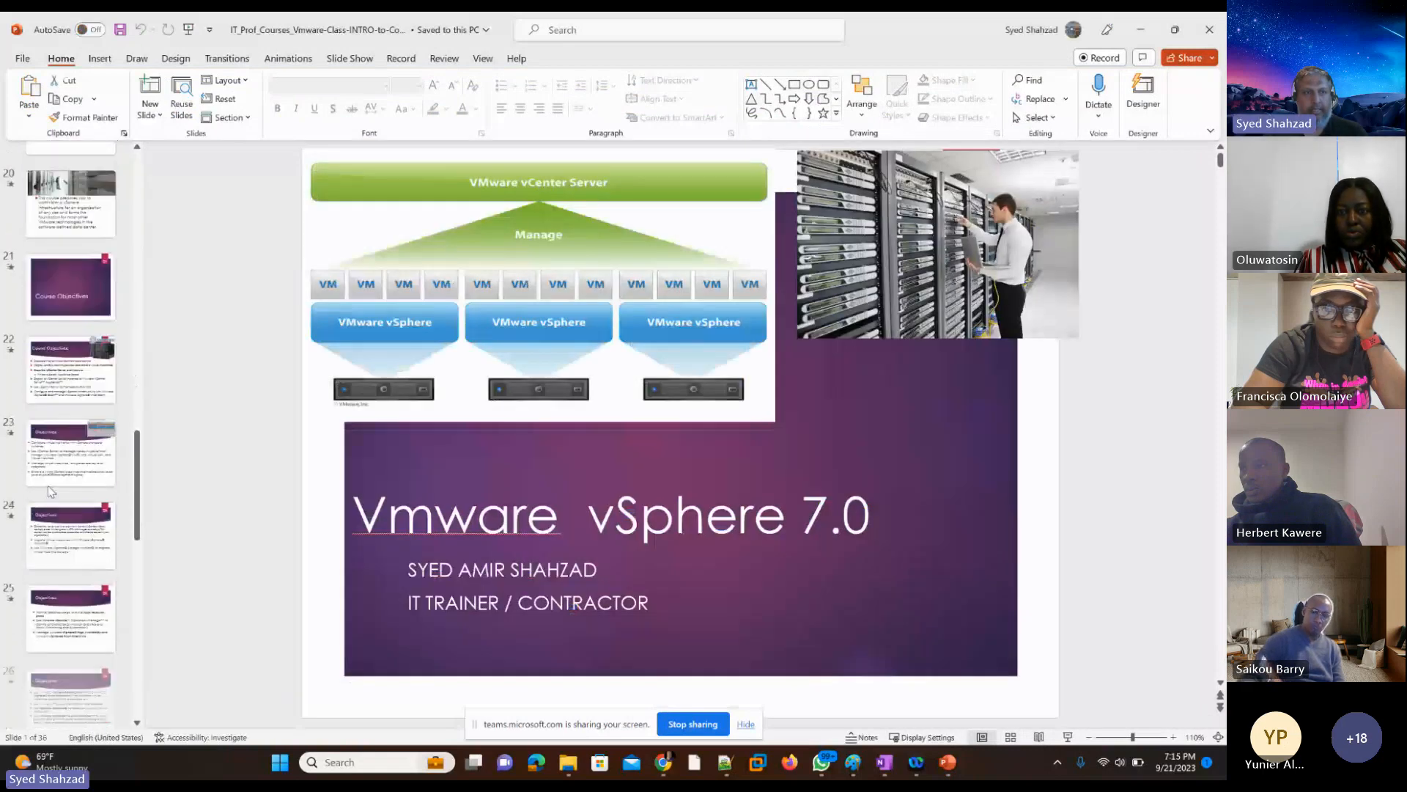
scroll(50, 489, "down", 5)
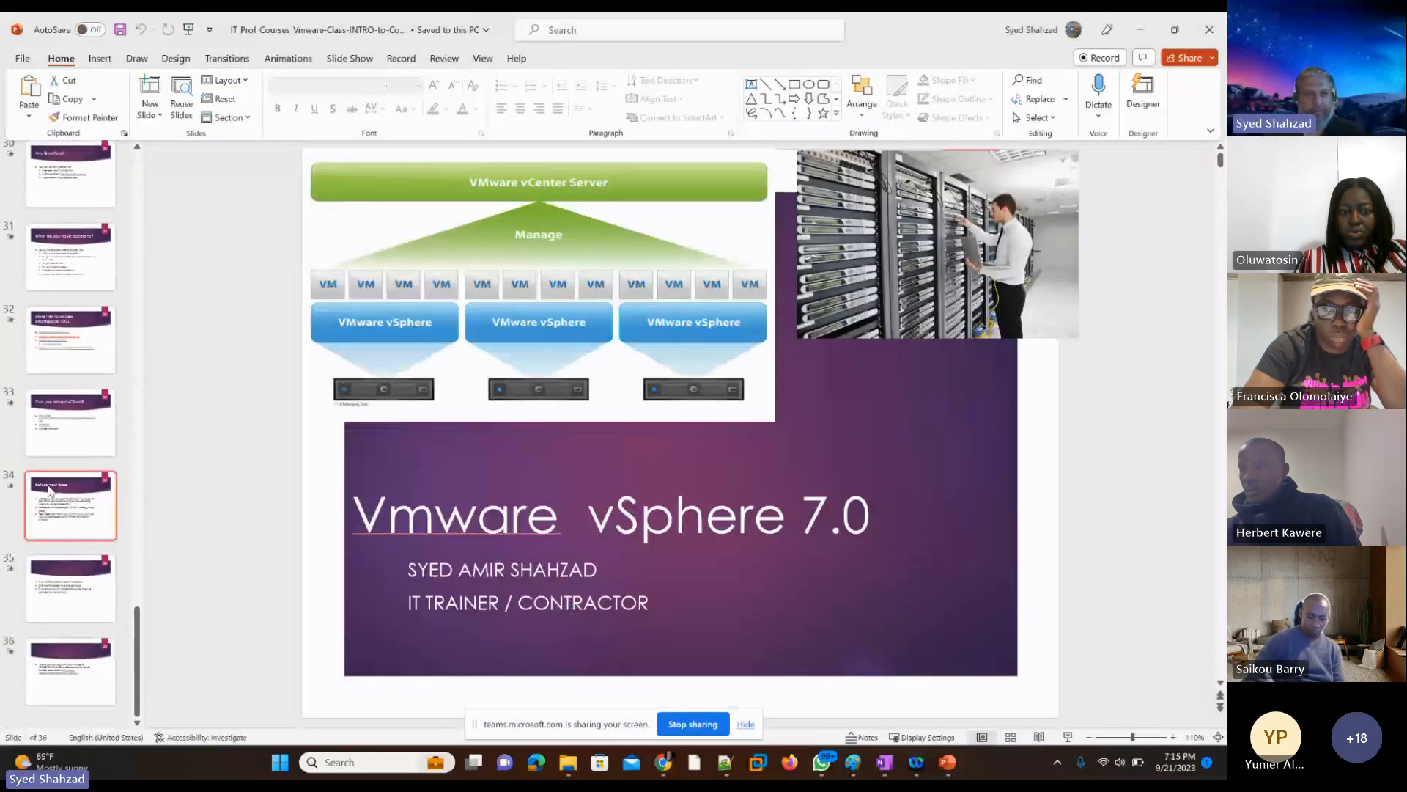
right_click(64, 726)
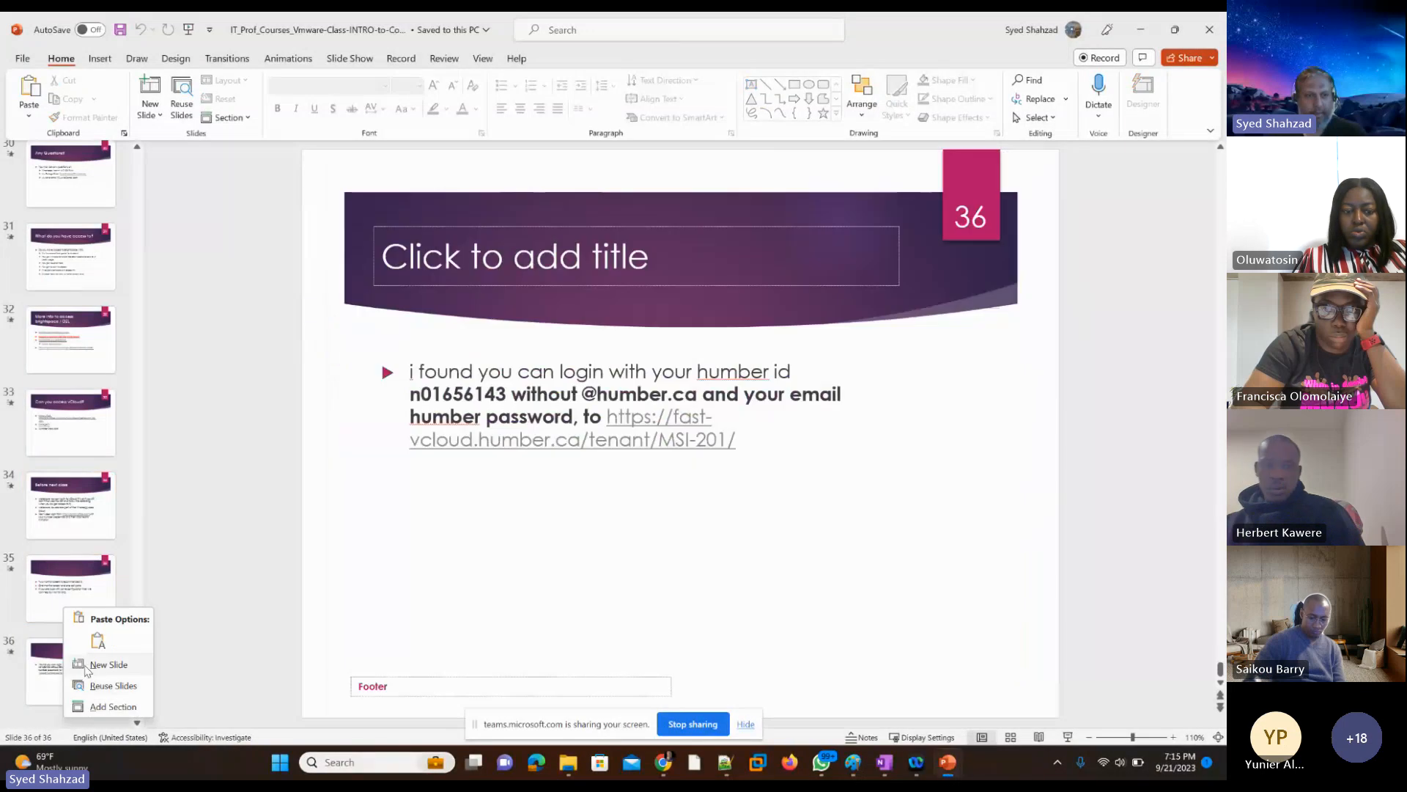
left_click(88, 673)
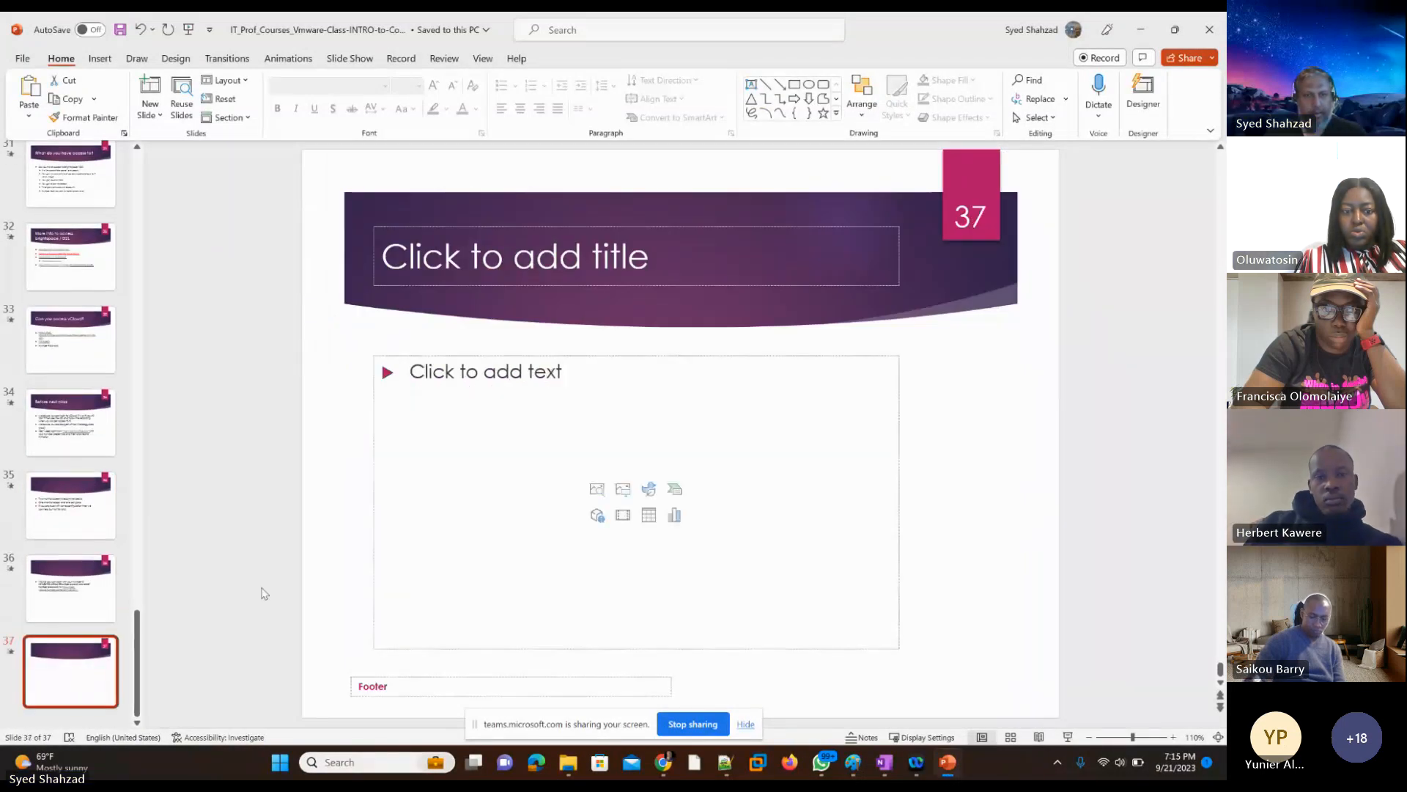
Step: Paste the copied address list into the body of slide 37 and enlarge its text box toward the upper right
left_click(415, 437)
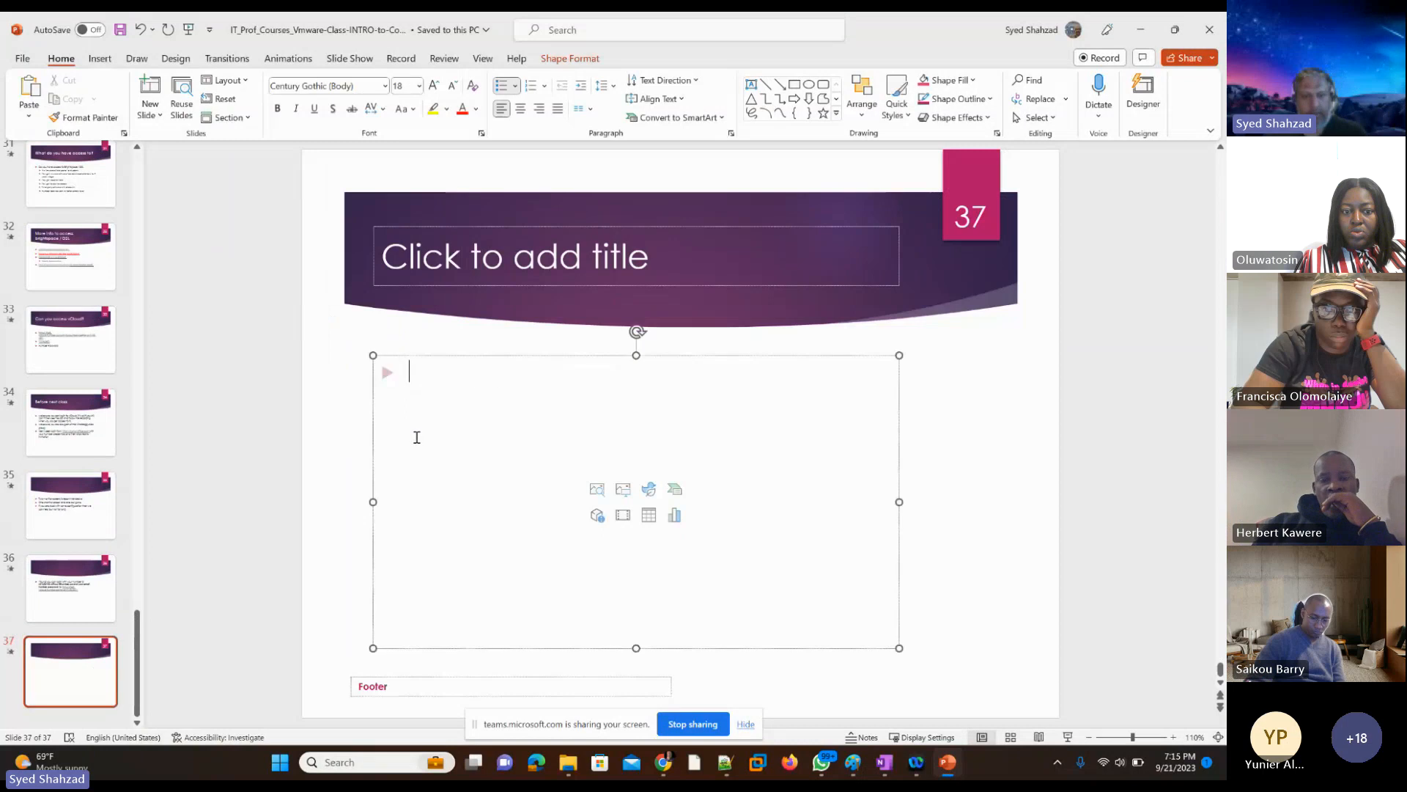
key("ctrl+v")
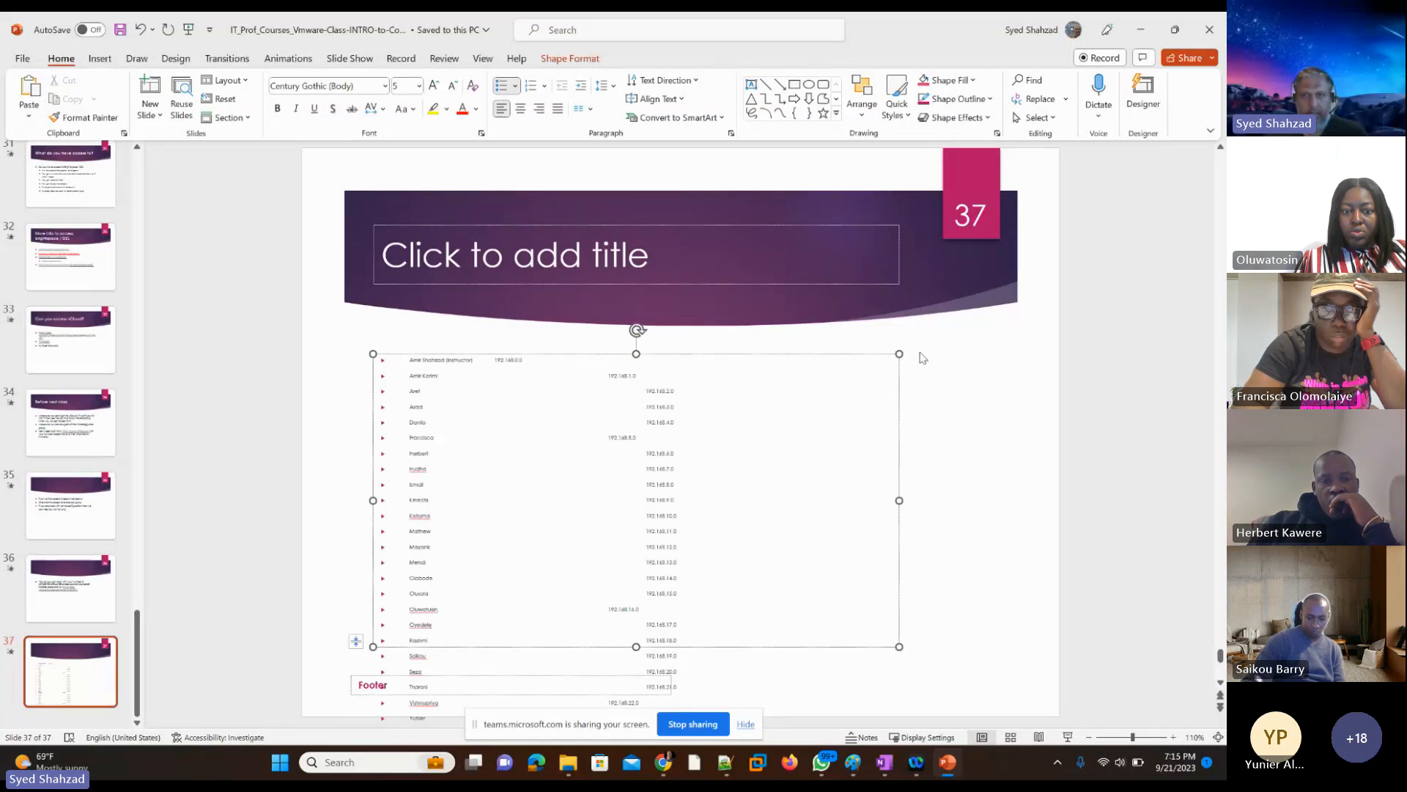
left_click_drag(899, 354, 990, 319)
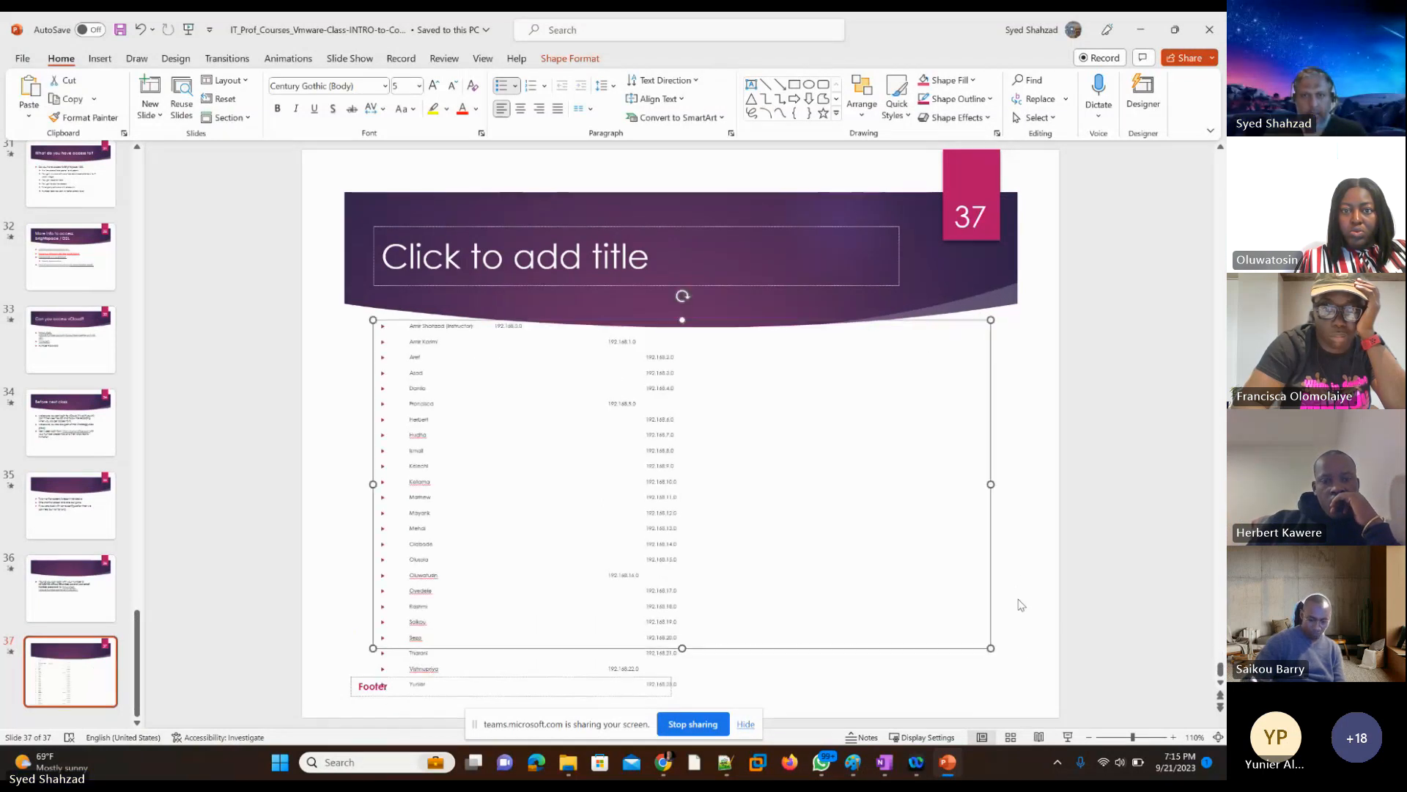
Step: Enlarge the address list's text box on slide 37 toward the lower right and lower left to enclose all entries
left_click_drag(991, 648, 1039, 692)
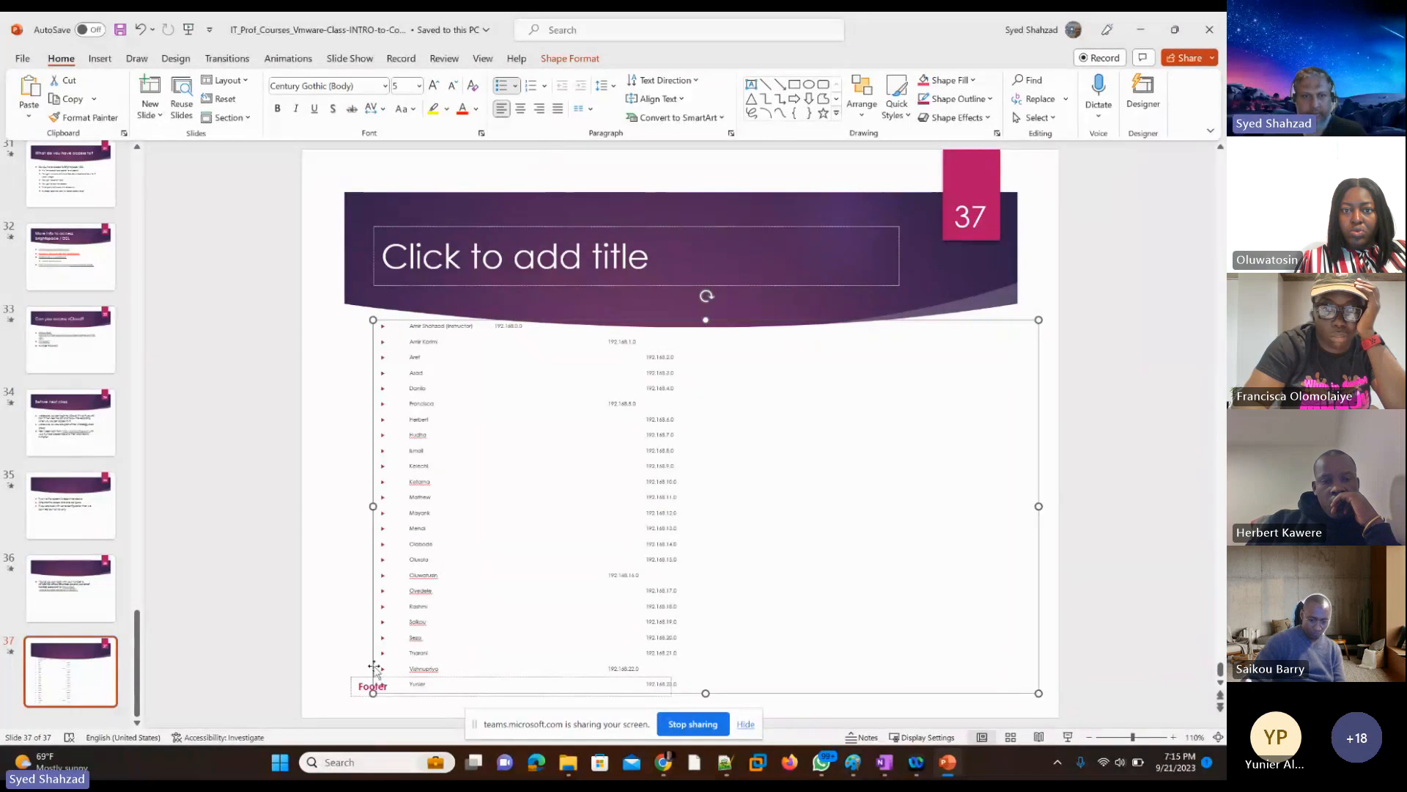
left_click_drag(372, 694, 334, 702)
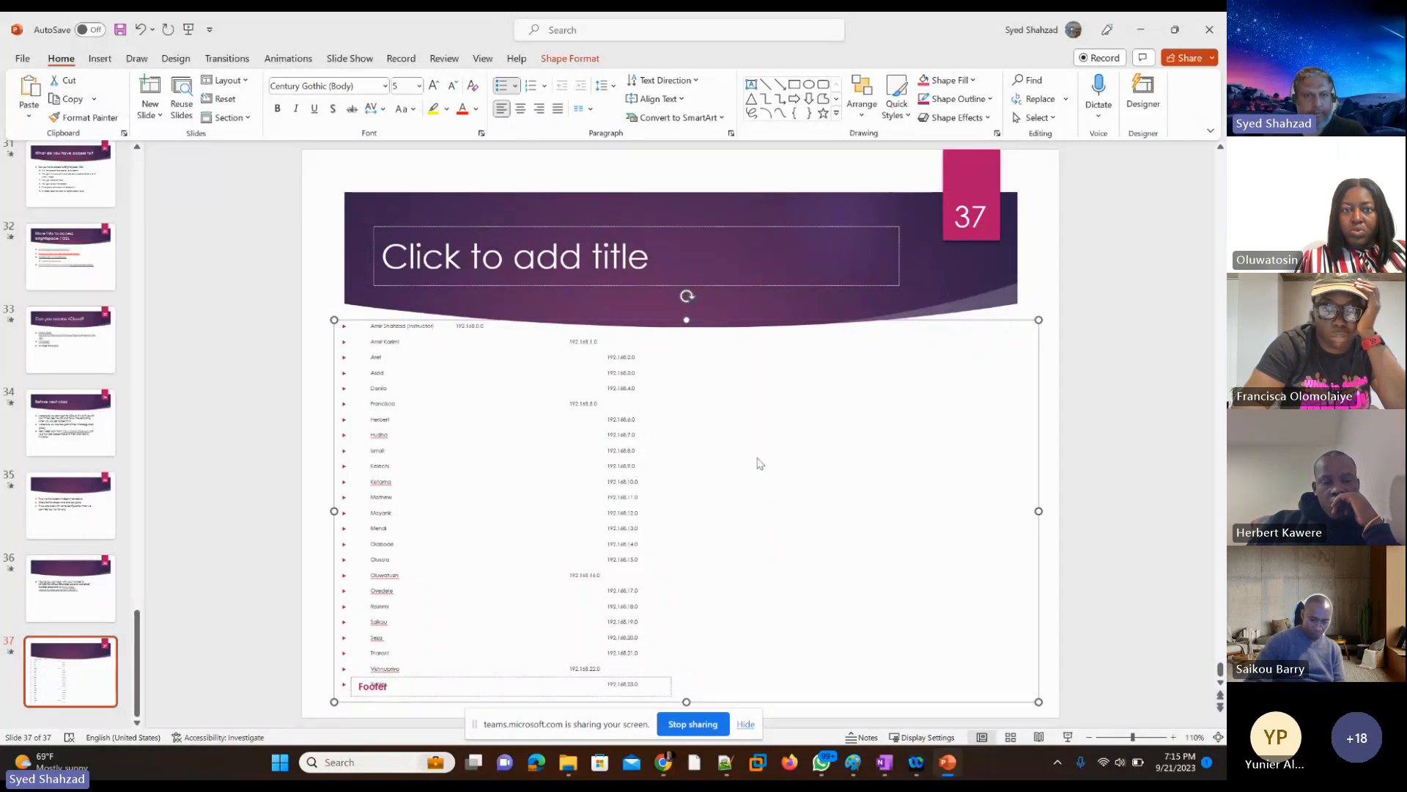
Step: Delete slides 3 through 36, keeping the first two slides and the address list slide
left_click(74, 591)
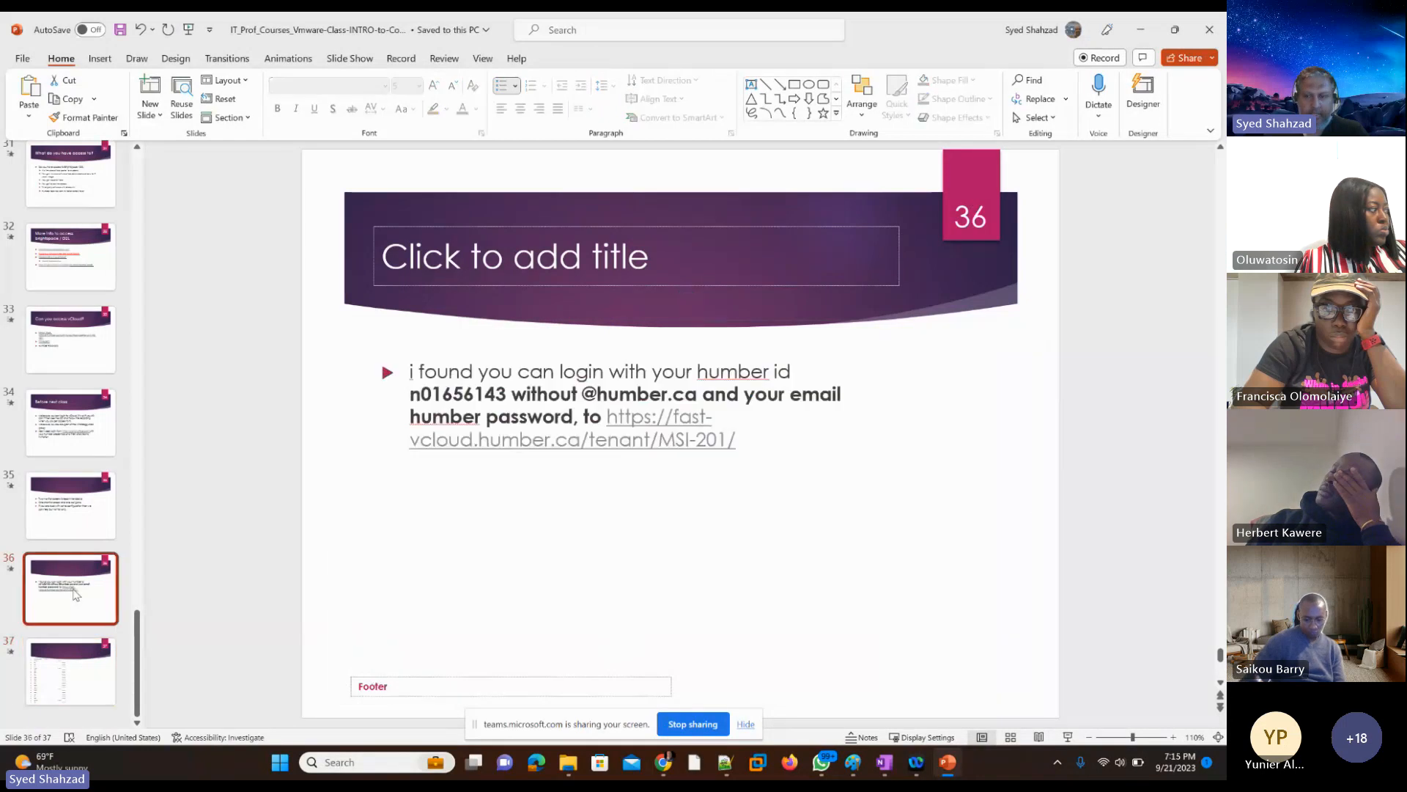
key("shift+Up")
key("shift+Up")
key("shift+Up")
key("shift+Up")
key("shift+Up")
key("shift+Up")
key("shift+Up")
key("shift+Up")
key("shift+Up")
key("shift+Up")
key("shift+Up")
key("shift+Up")
key("shift+Up")
key("shift+Up")
key("shift+Up")
key("shift+Up")
key("shift+Up")
key("shift+Up")
key("shift+Up")
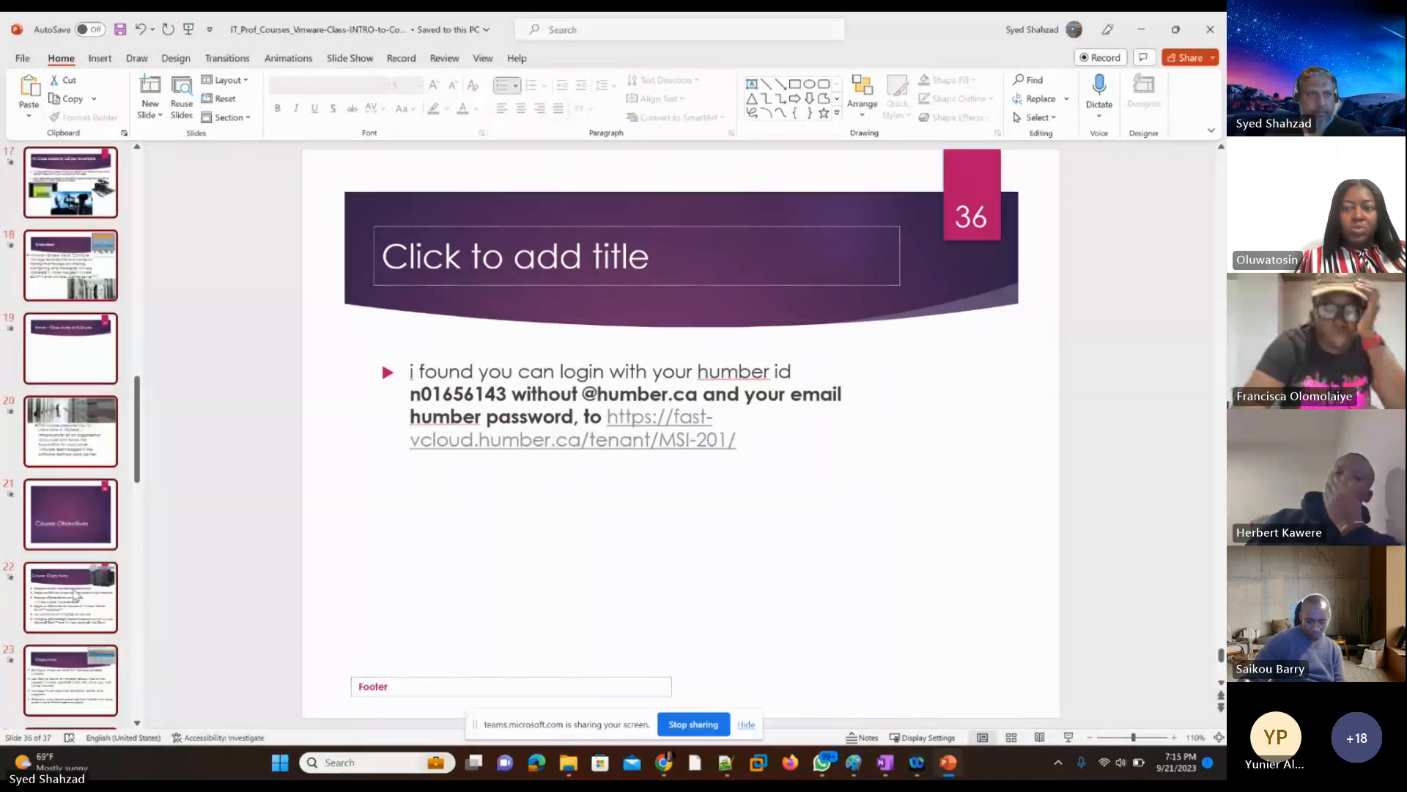
key("shift+Up")
key("shift+Up")
key("shift+Up")
key("shift+Up")
key("shift+Up")
key("shift+Up")
key("shift+Up")
key("shift+Up")
key("shift+Up")
key("shift+Up")
key("shift+Up")
key("shift+Up")
key("shift+Up")
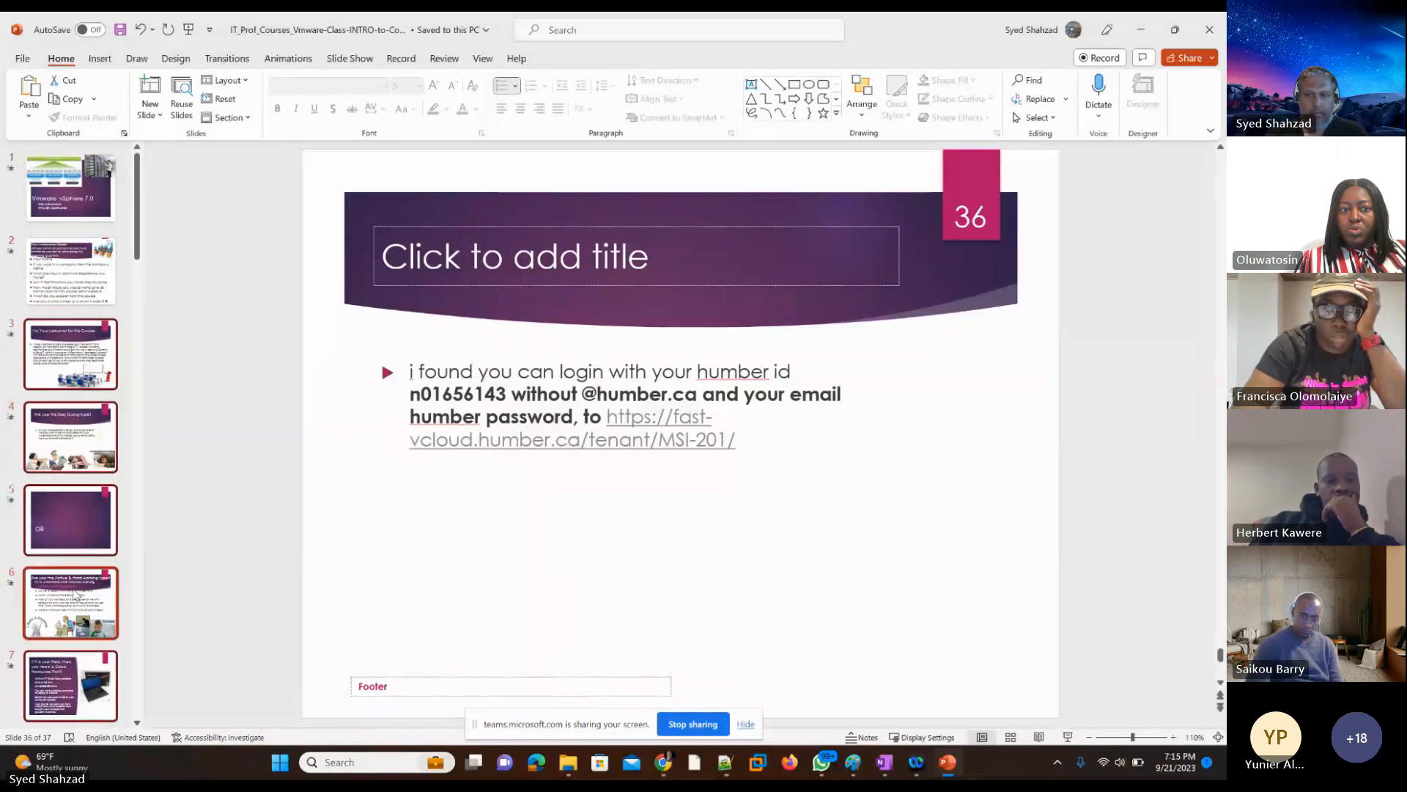
key("Delete")
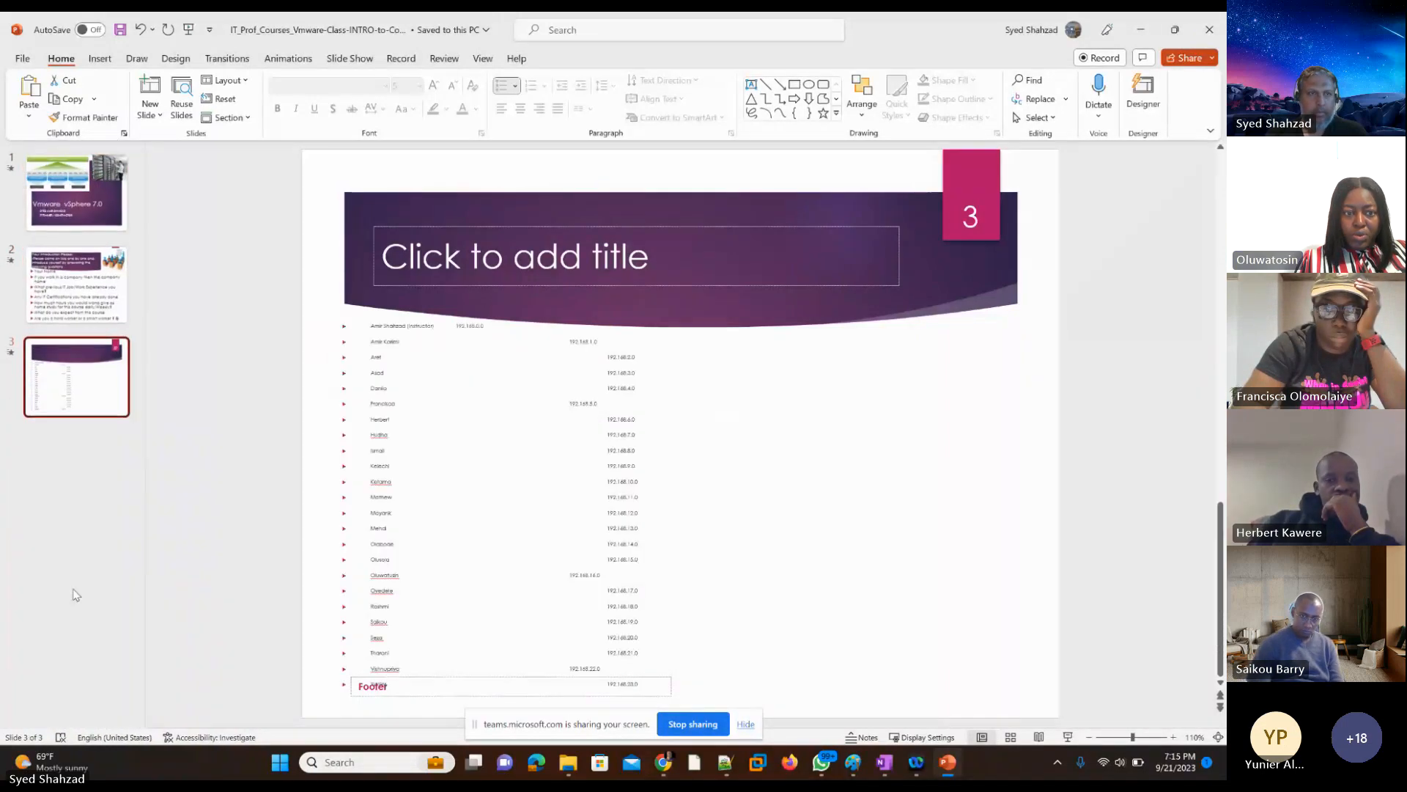
Step: Add blank title-and-content slides after the address list slide, up to slide 24, and go back to slide 4
right_click(63, 473)
left_click(89, 528)
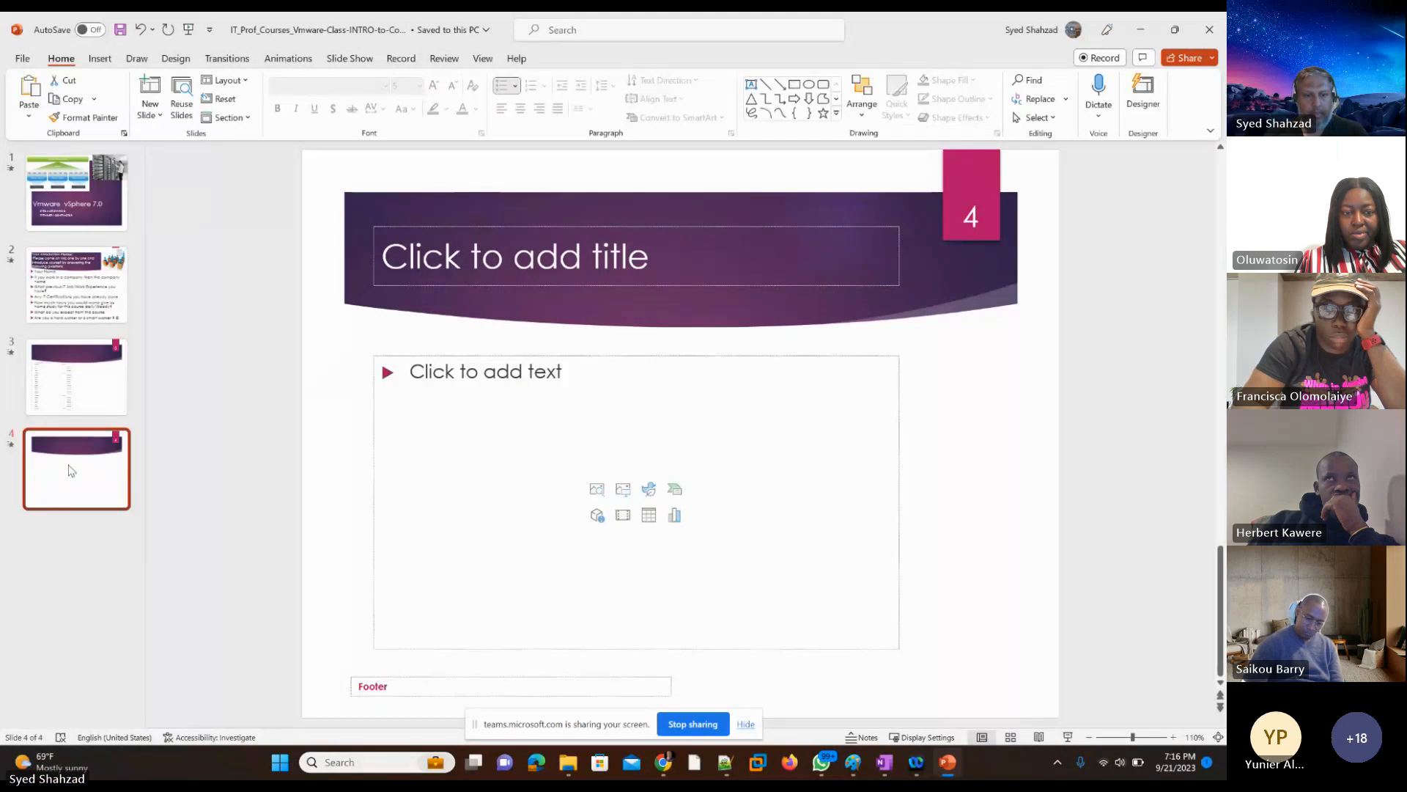
key("ctrl+v")
key("ctrl+v")
key("ctrl+v")
key("ctrl+v")
key("ctrl+v")
key("ctrl+v")
key("ctrl+v")
key("ctrl+v")
key("ctrl+v")
key("ctrl+v")
key("ctrl+v")
key("ctrl+v")
key("ctrl+v")
key("ctrl+v")
key("ctrl+v")
key("ctrl+v")
key("ctrl+v")
key("ctrl+v")
key("ctrl+v")
key("ctrl+v")
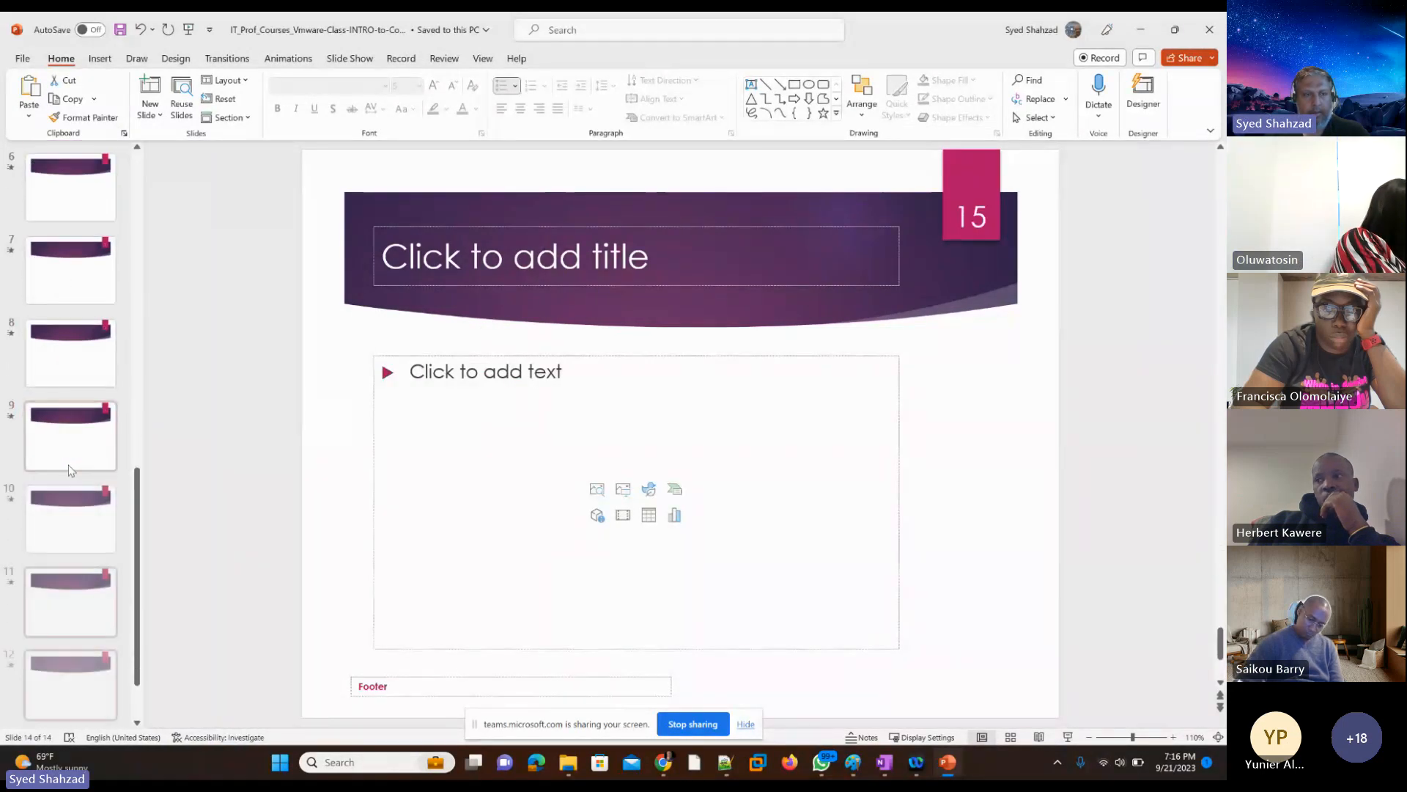
scroll(139, 156, "up", 10)
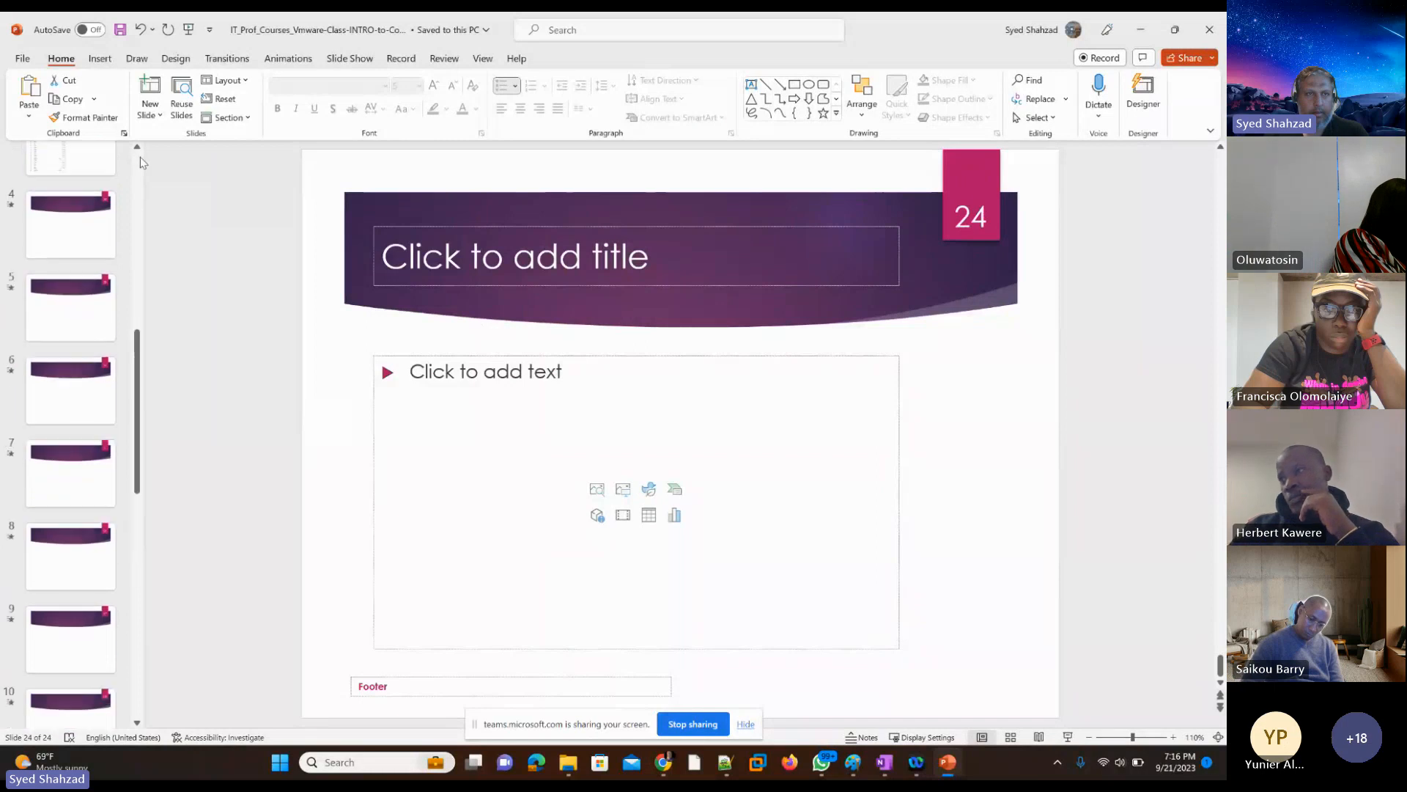
left_click(69, 433)
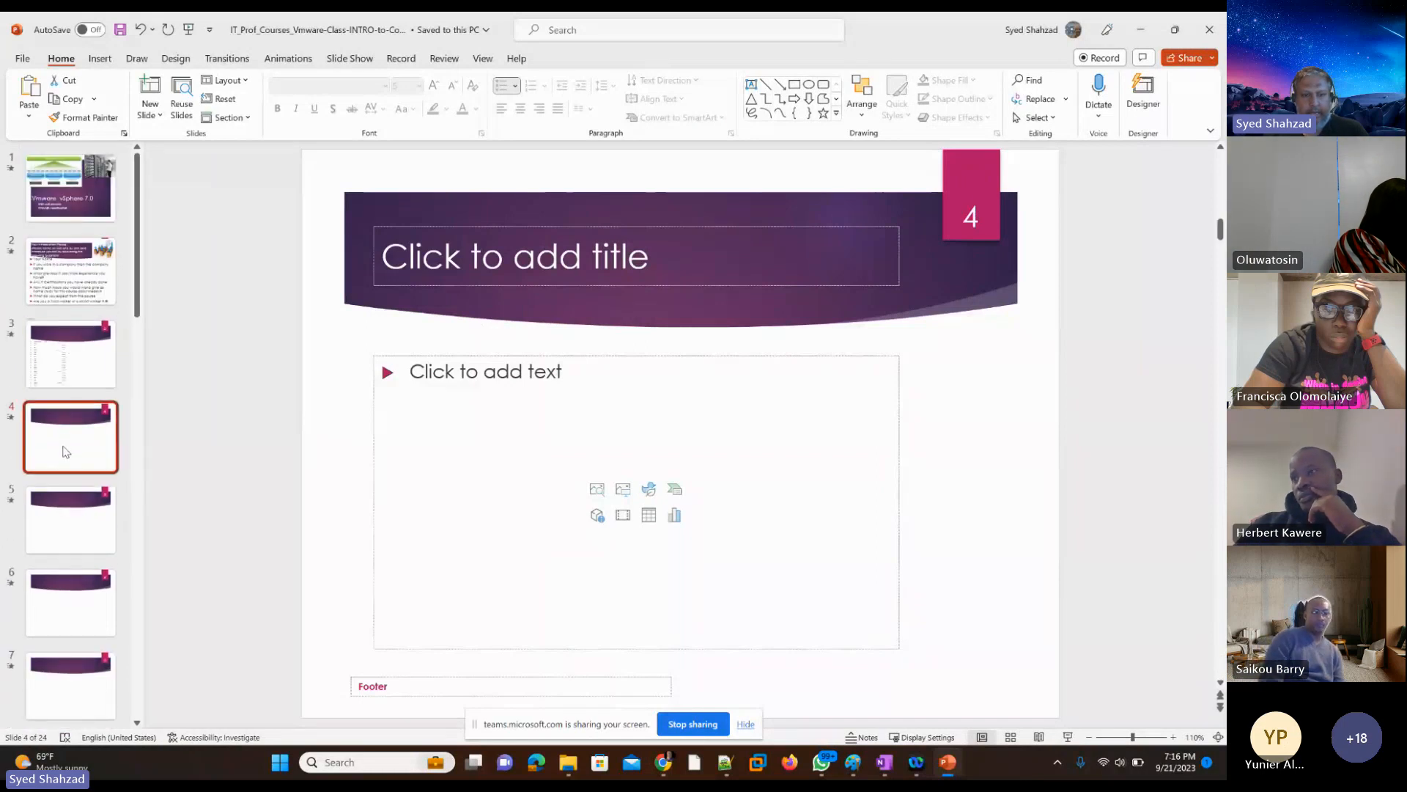
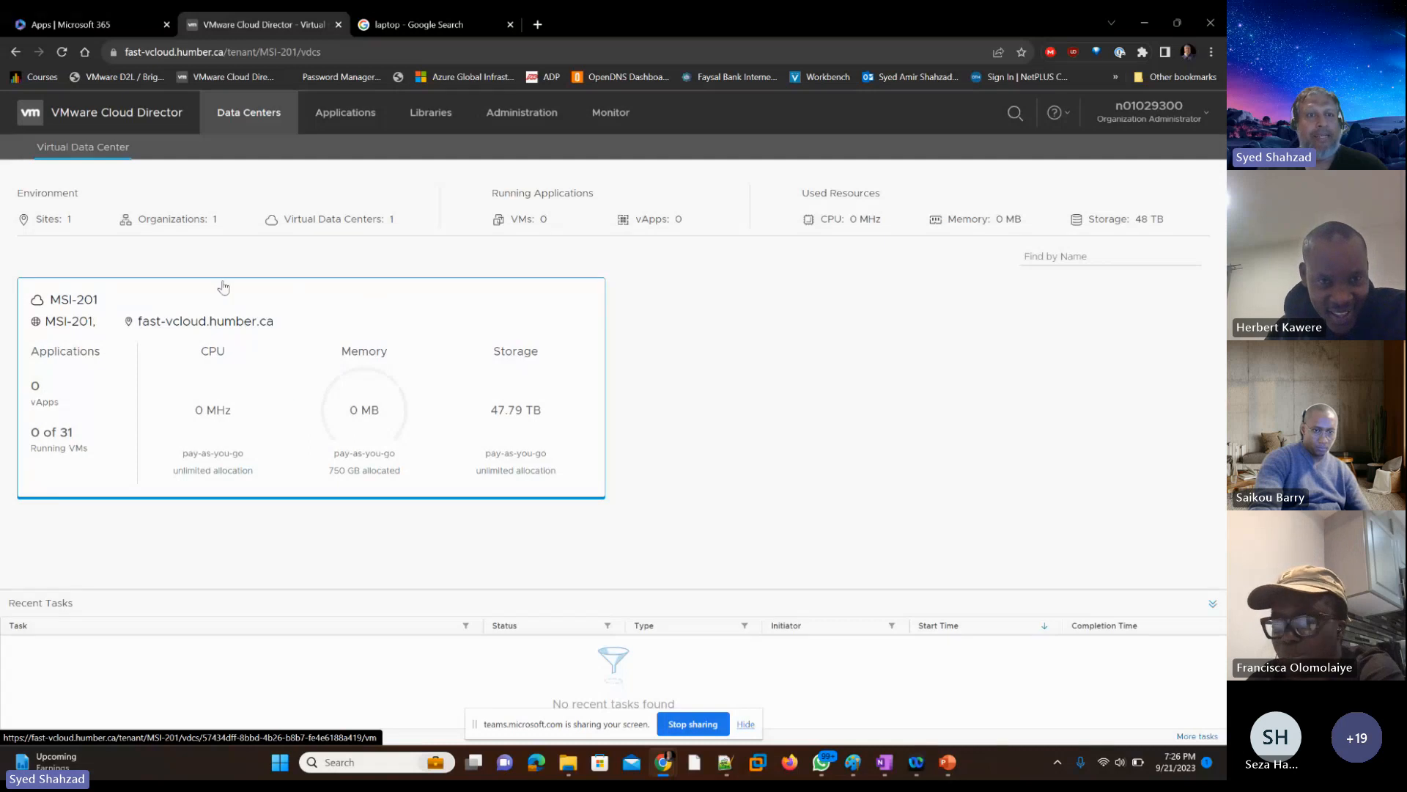
Step: Open the MSI-201 virtual data center and delete all virtual machines matching the existing name filter
left_click(278, 385)
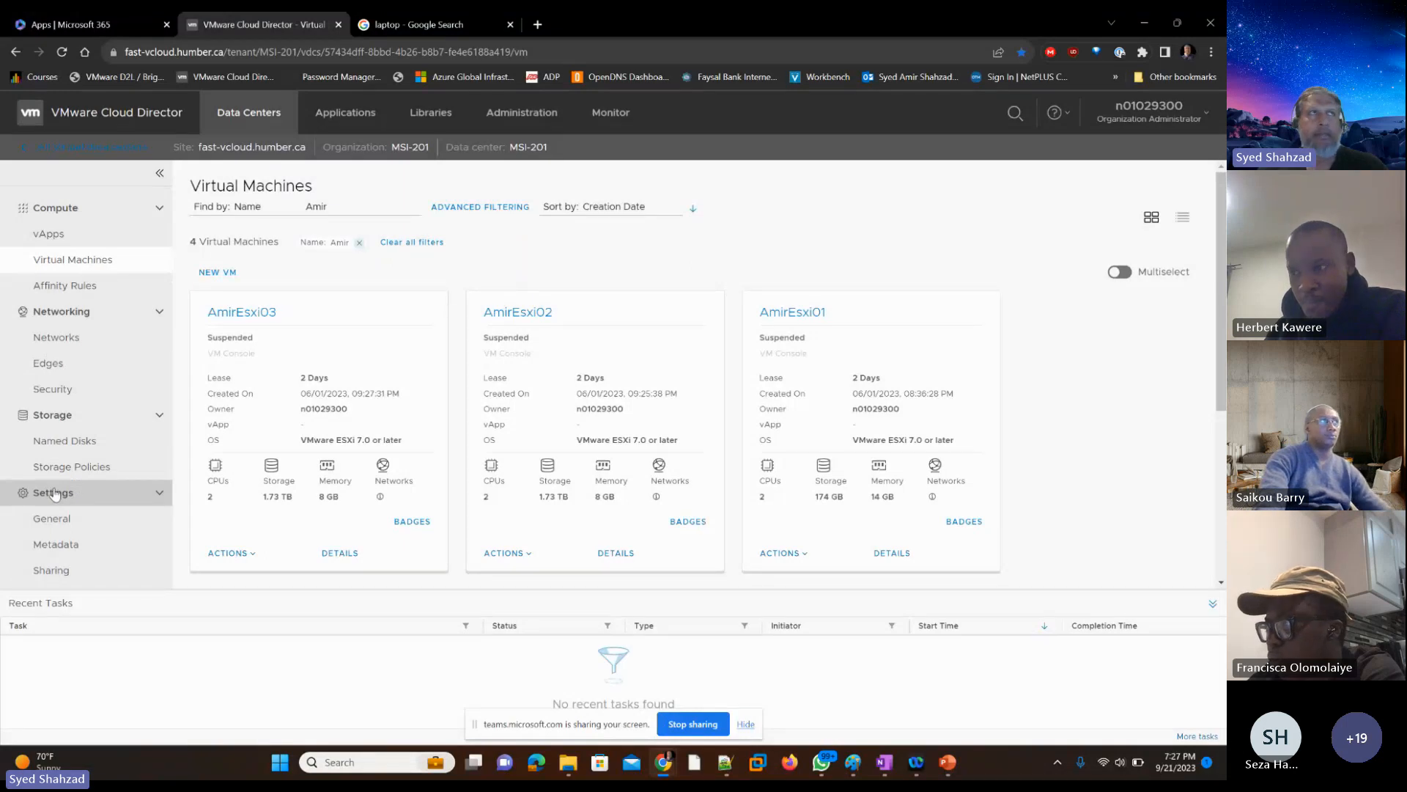
left_click(1126, 279)
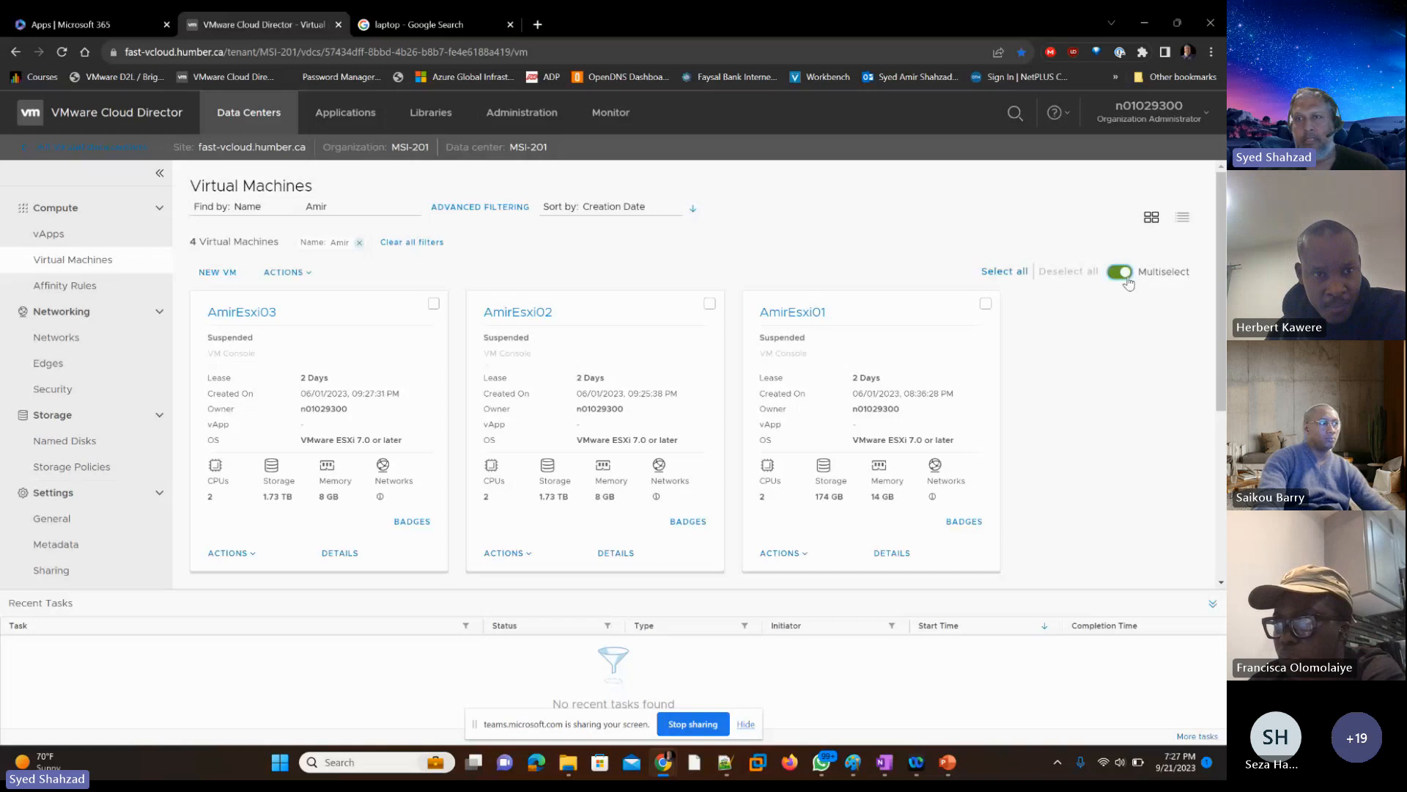
left_click(1003, 271)
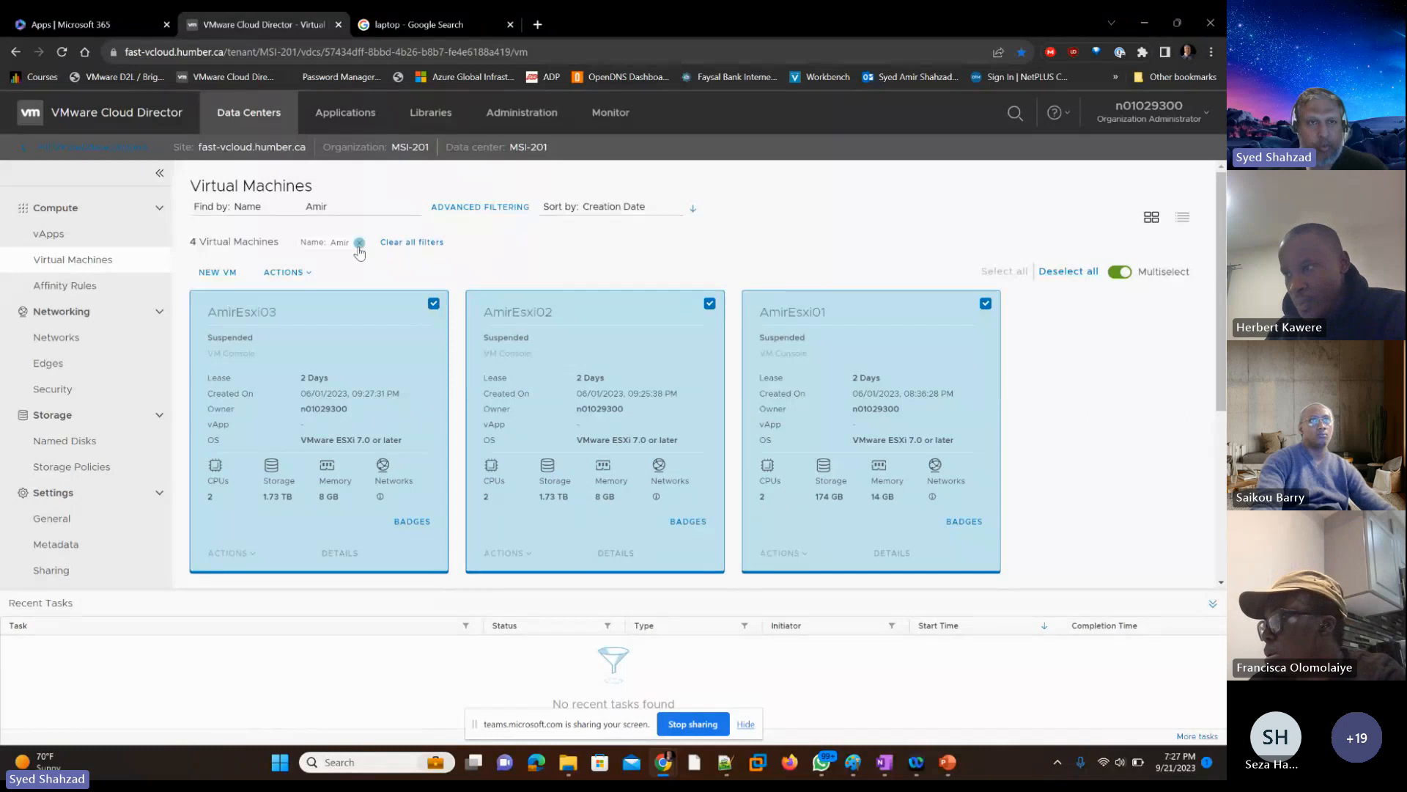
left_click(308, 274)
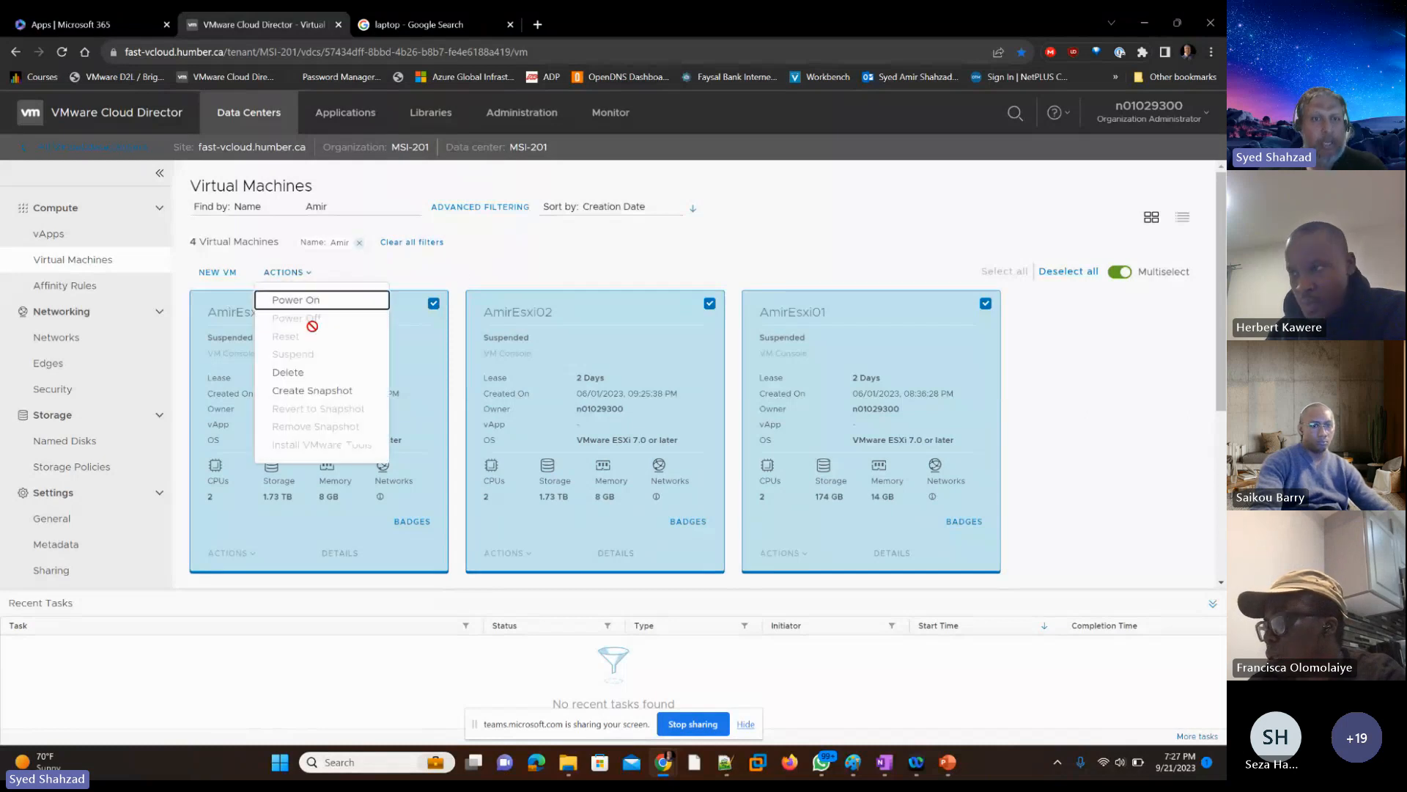
left_click(307, 377)
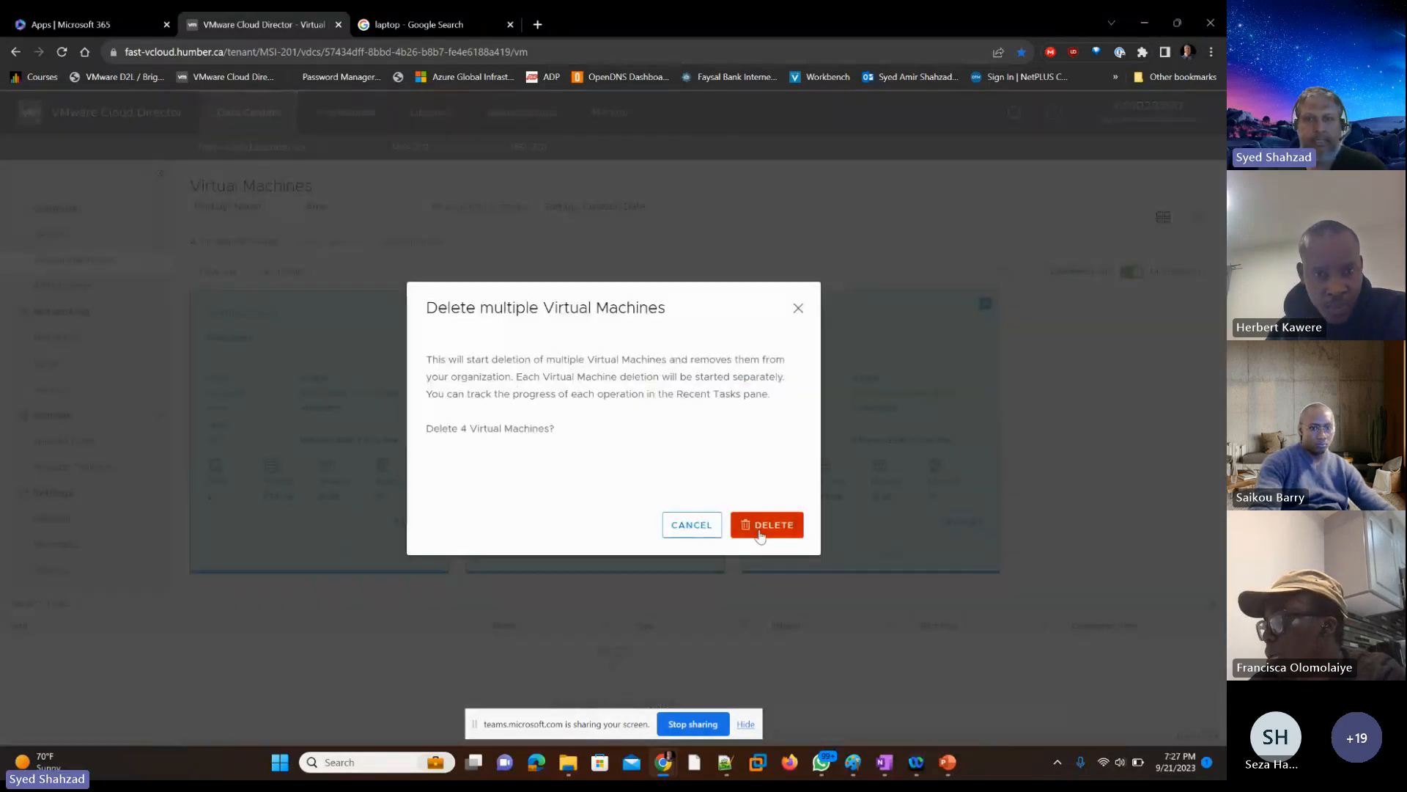
left_click(760, 536)
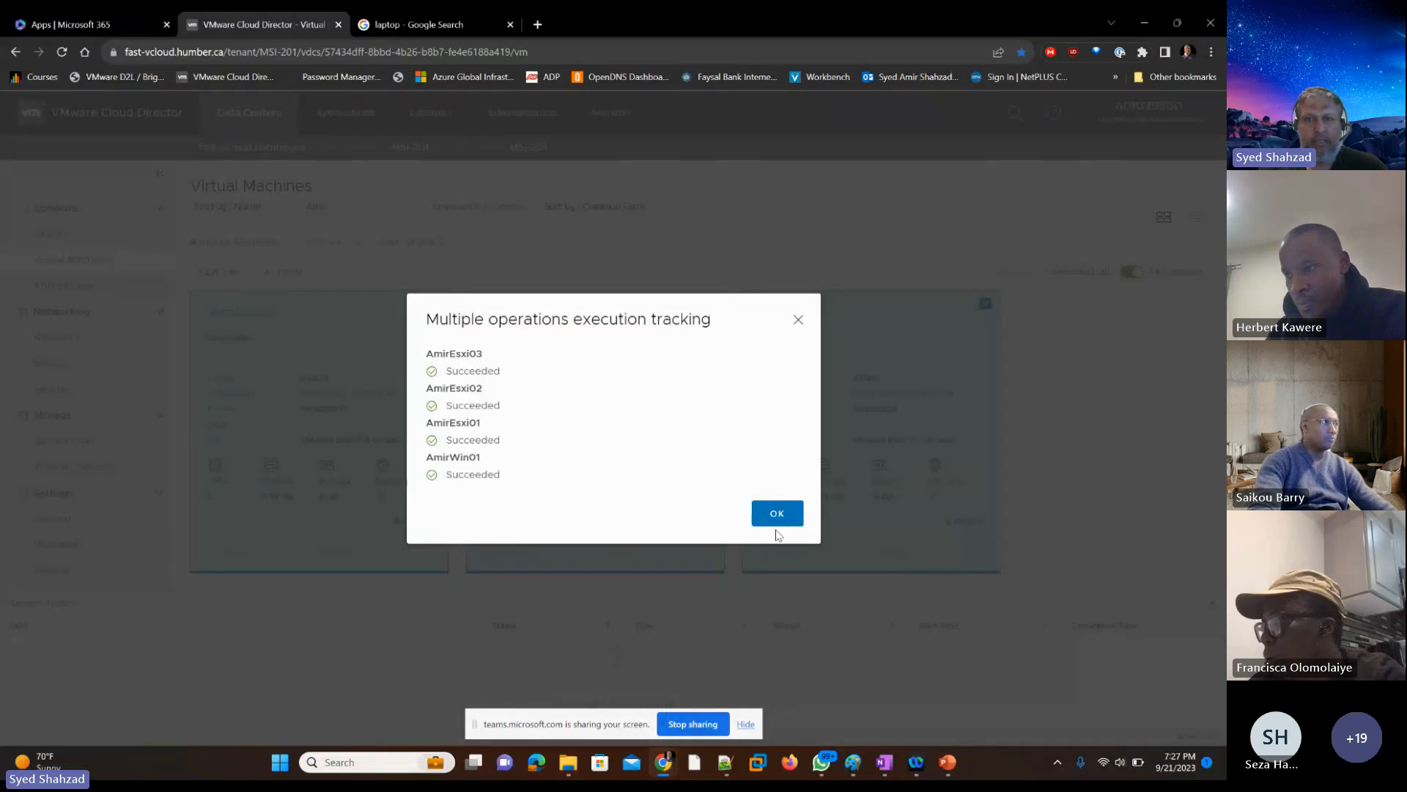
left_click(777, 514)
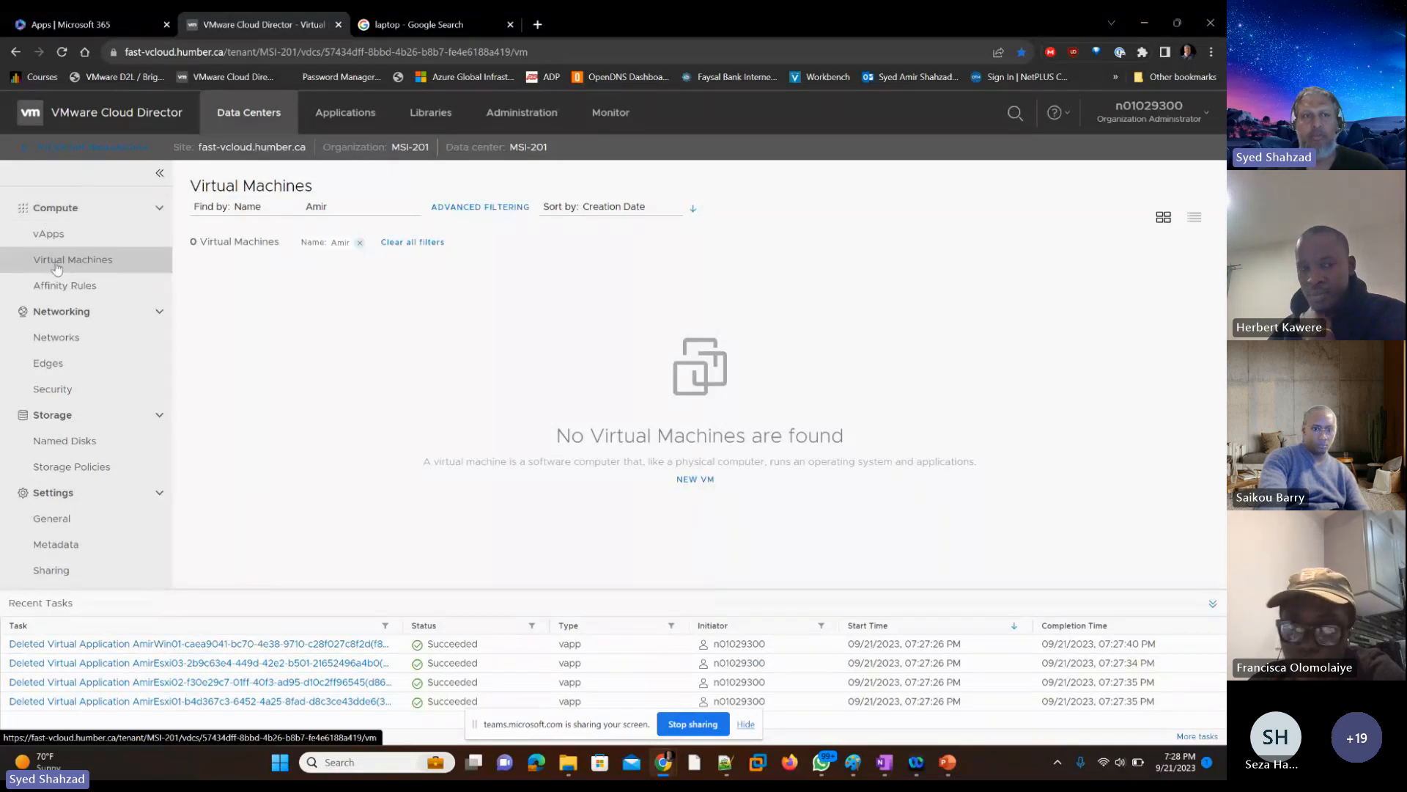
Step: Start a new virtual machine named with the instructor's first name followed by Win10, and set its type to New
left_click(689, 483)
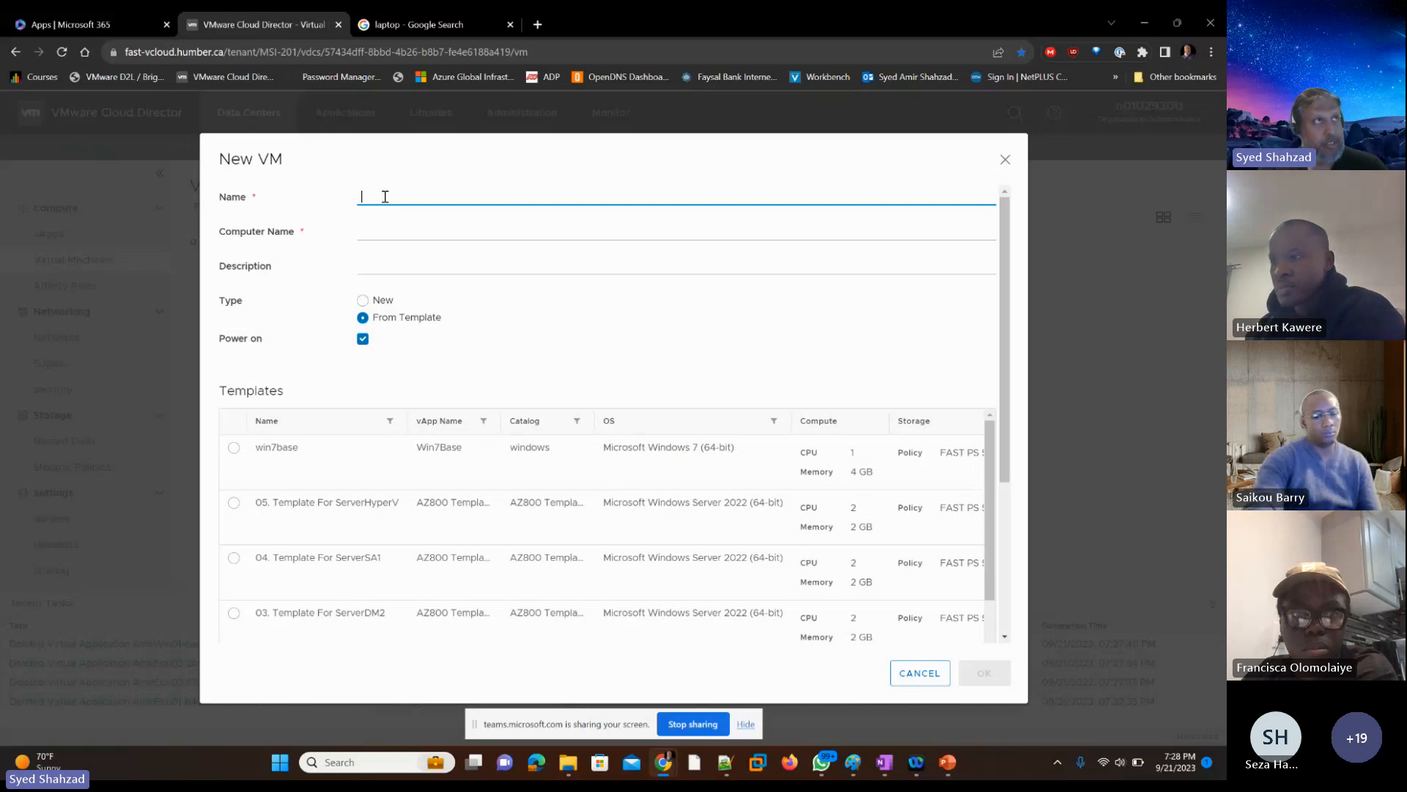
type("AmirVM")
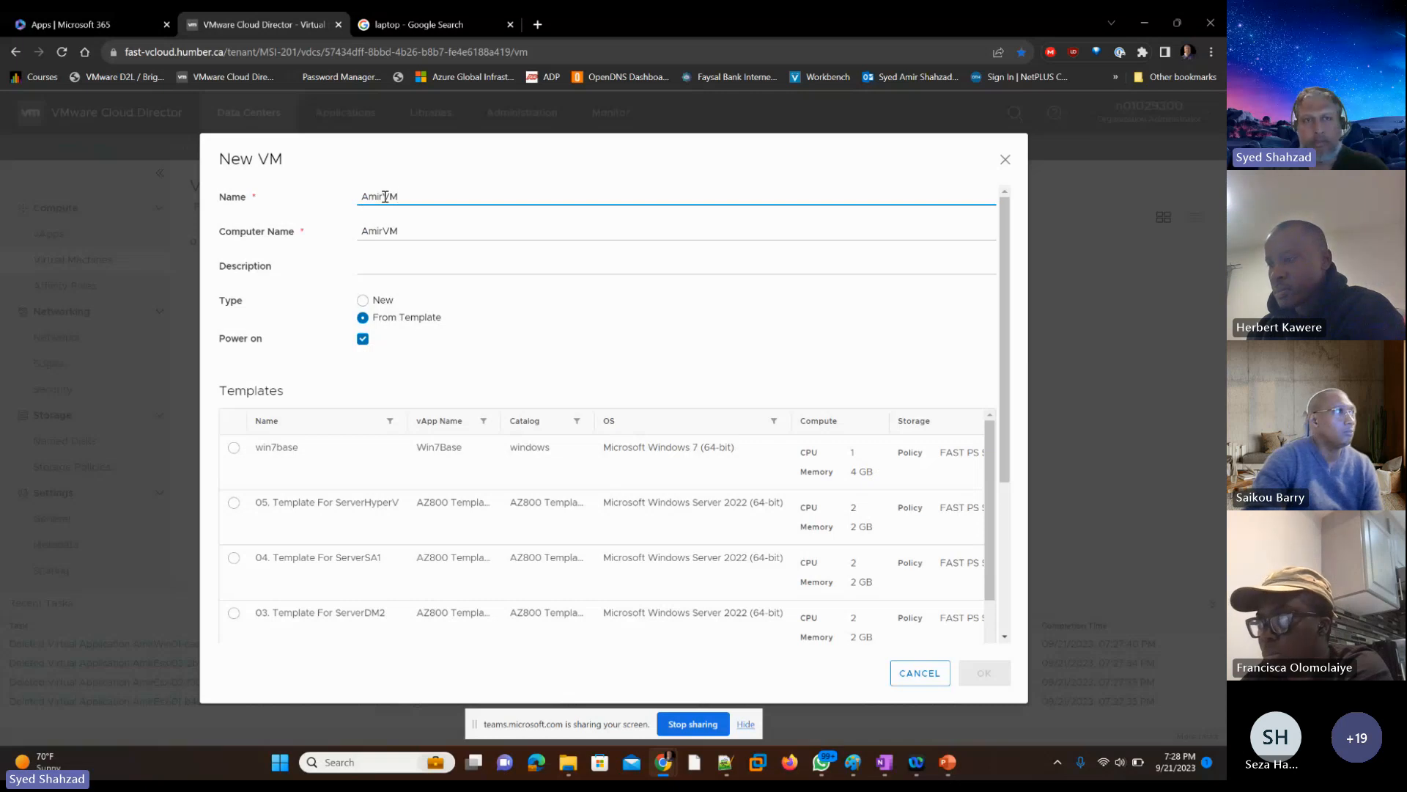
key("BackSpace")
key("BackSpace")
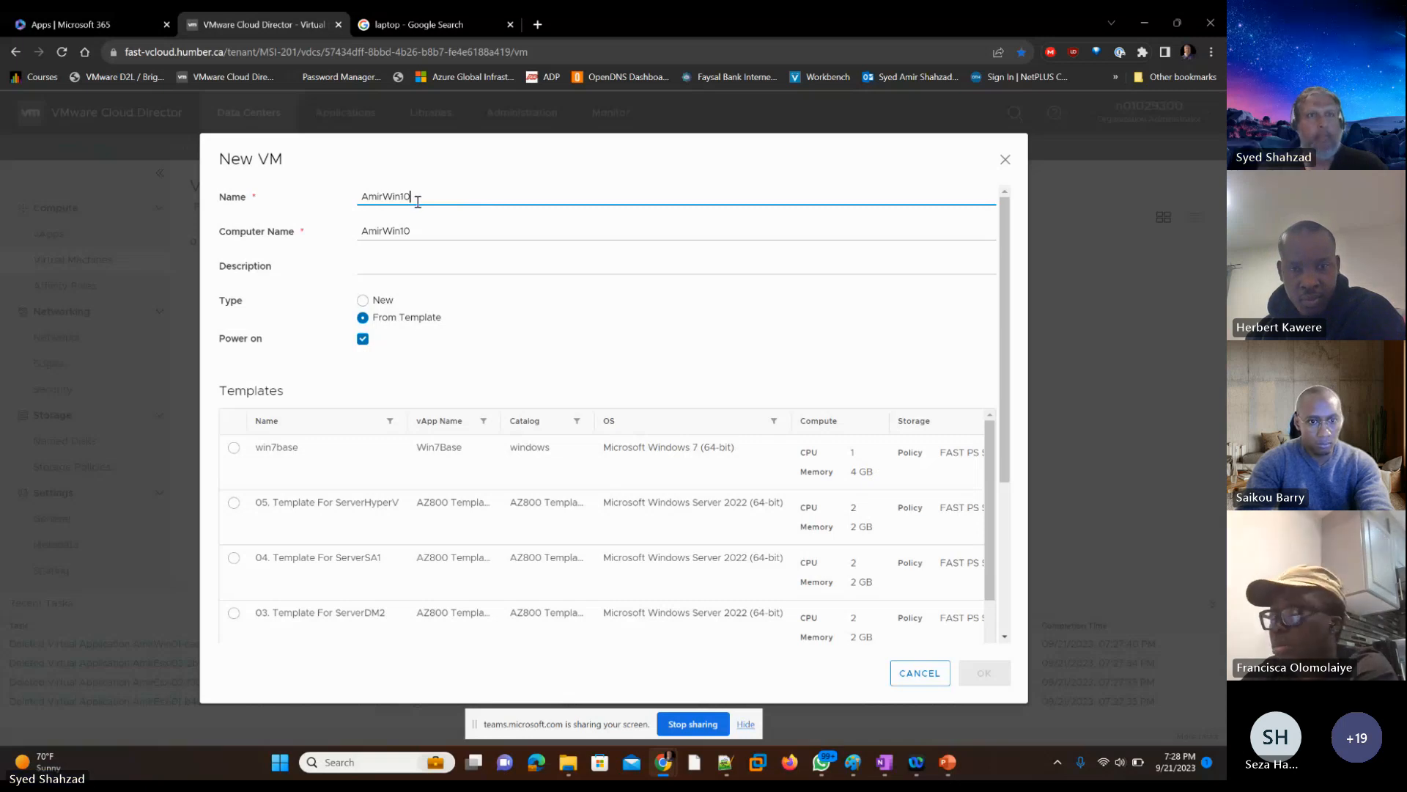
left_click(363, 302)
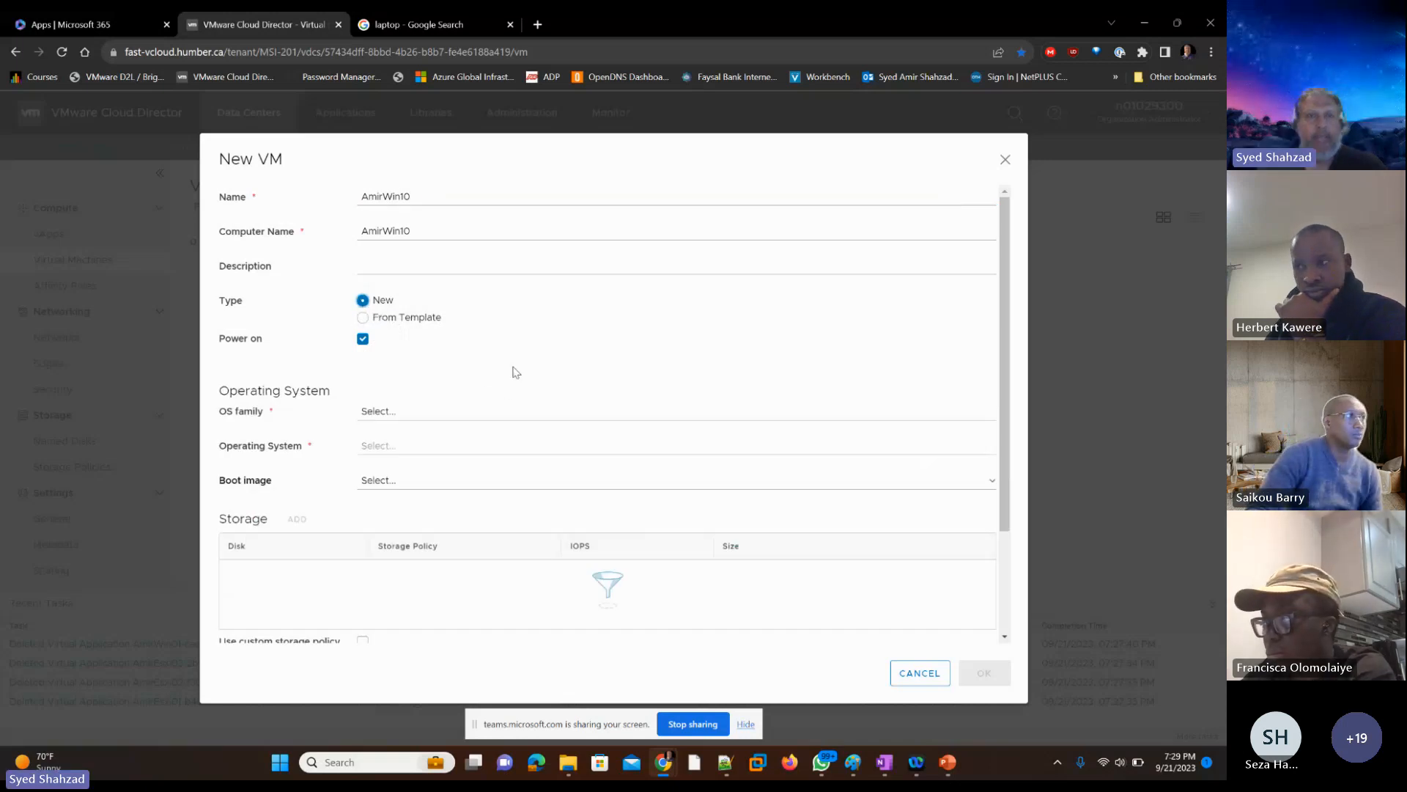
Step: Set the new VM's OS family to Microsoft Windows and its operating system to Microsoft Windows Server 2019 (64-bit)
scroll(525, 366, "down", 1)
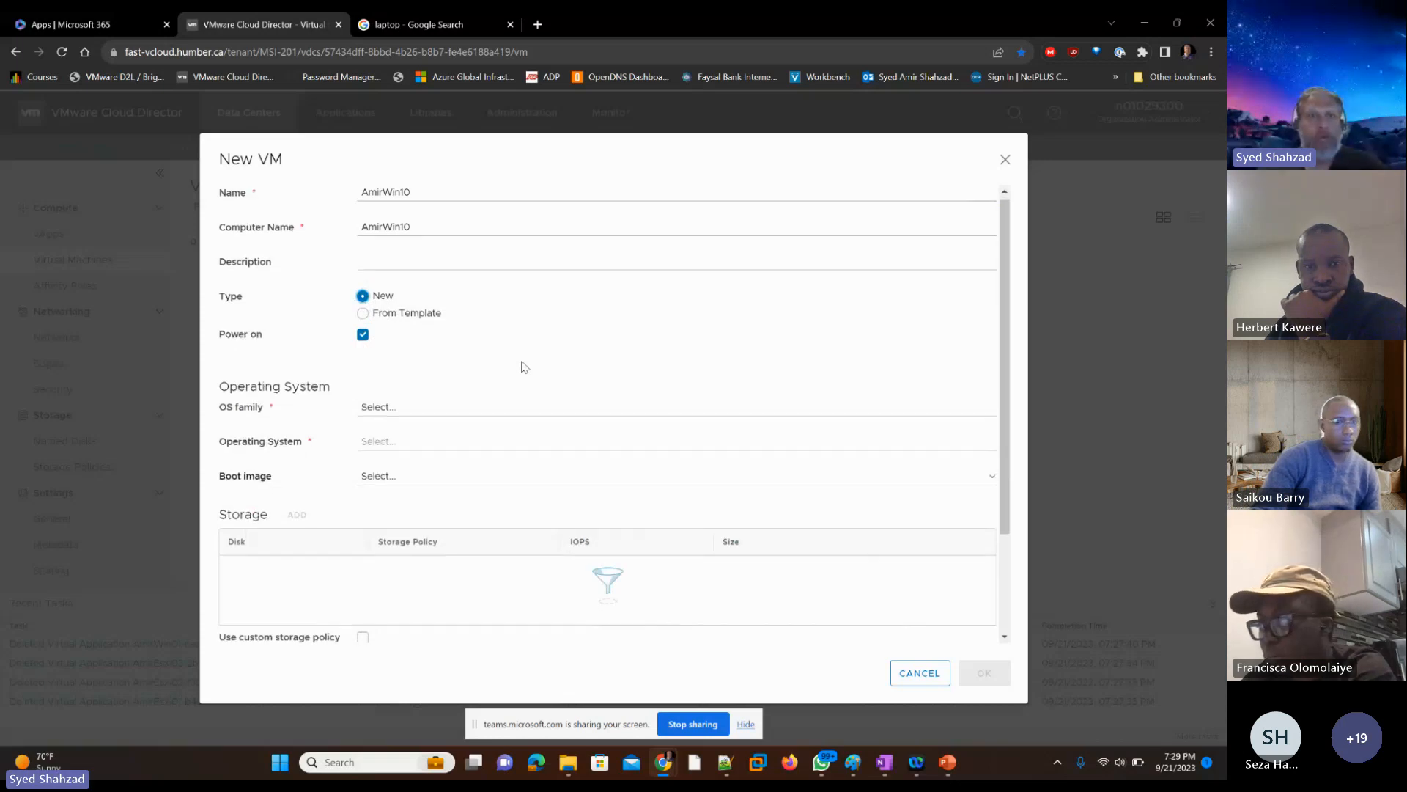
scroll(521, 368, "down", 1)
scroll(526, 344, "up", 2)
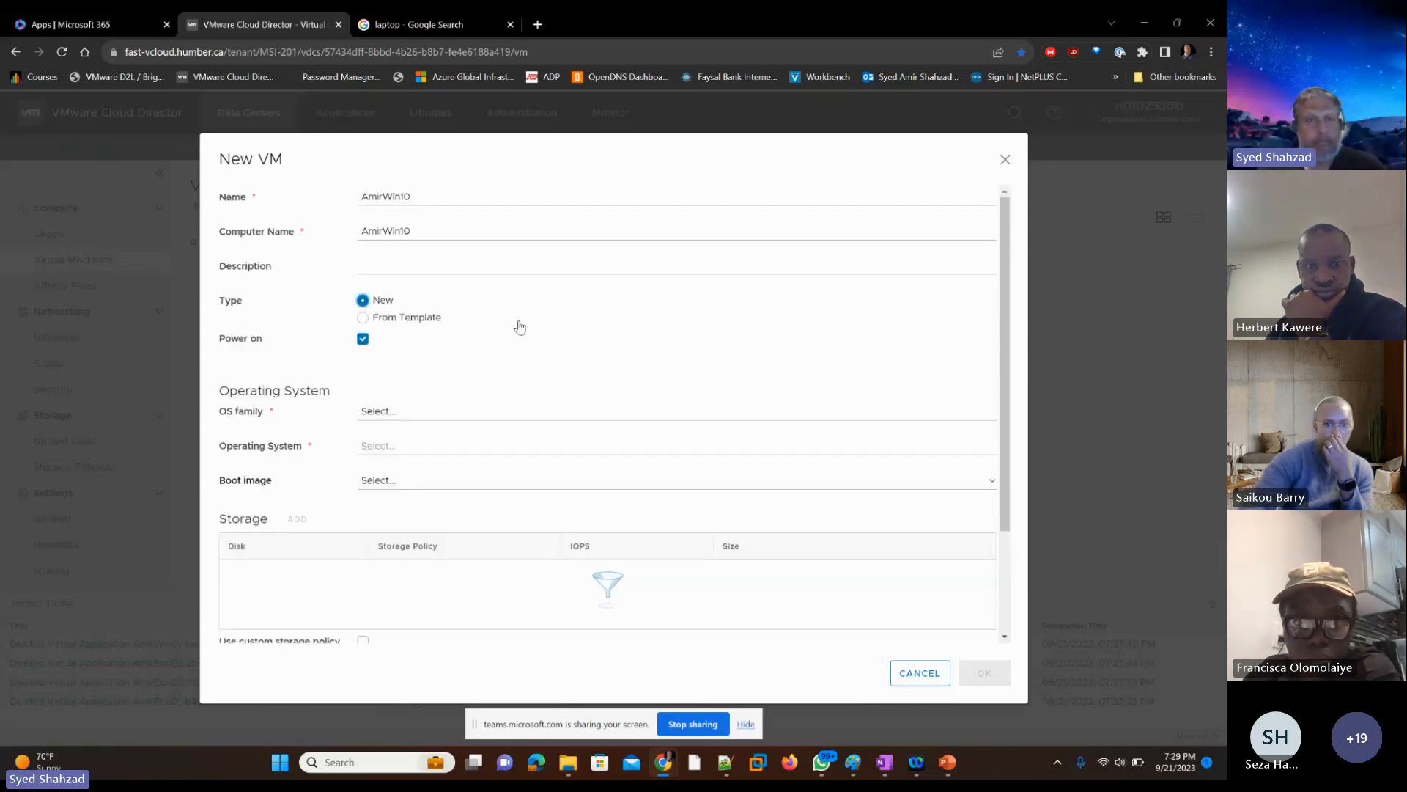
left_click(415, 424)
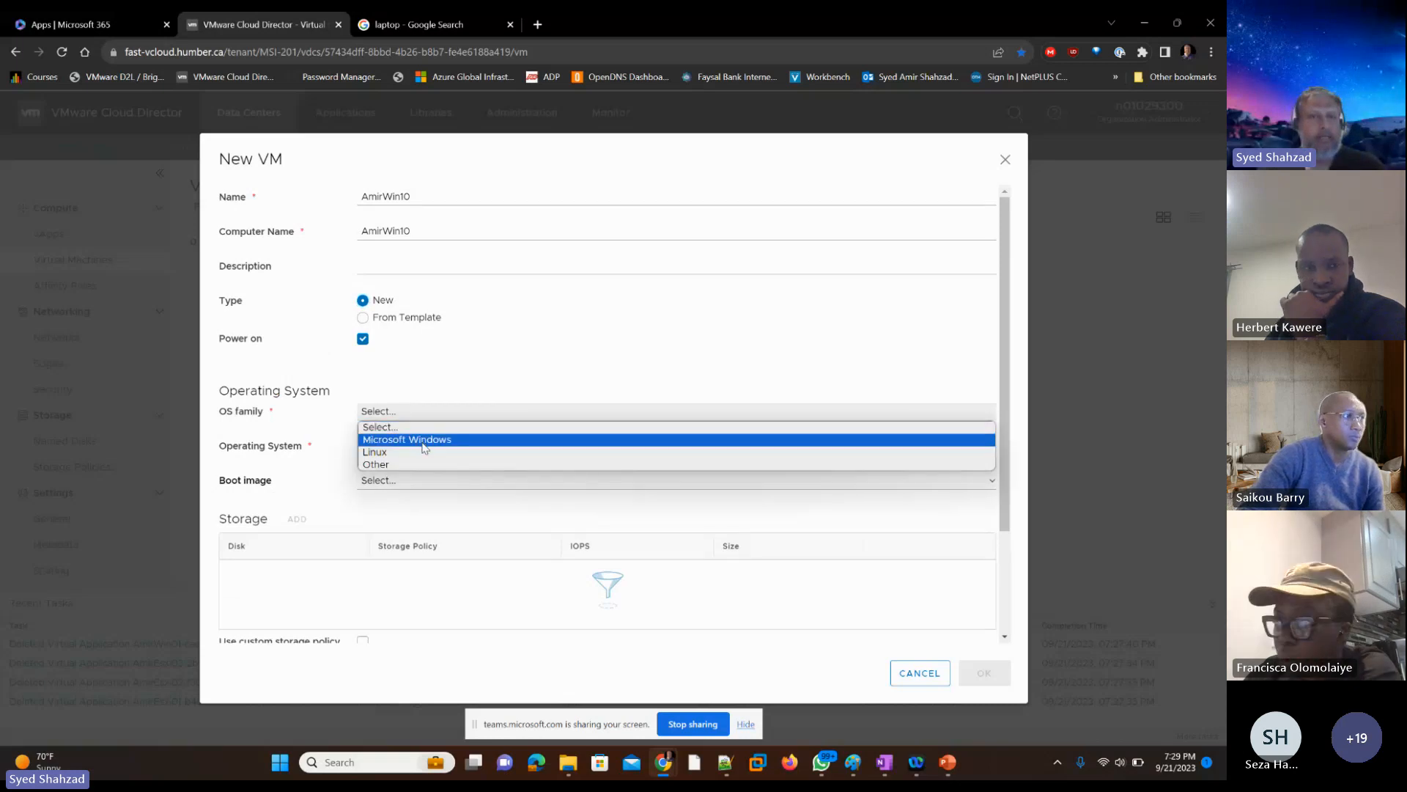
left_click(423, 443)
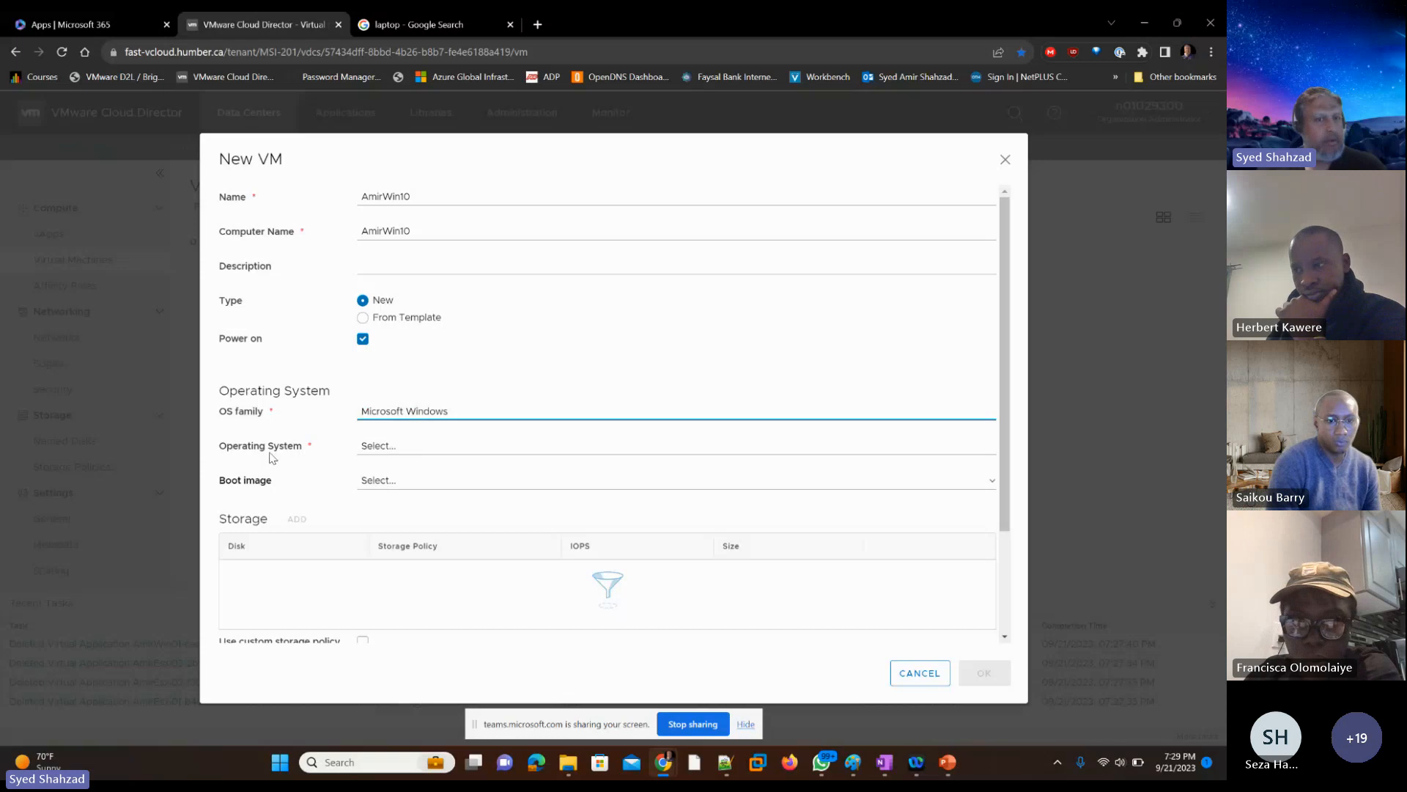
left_click(464, 453)
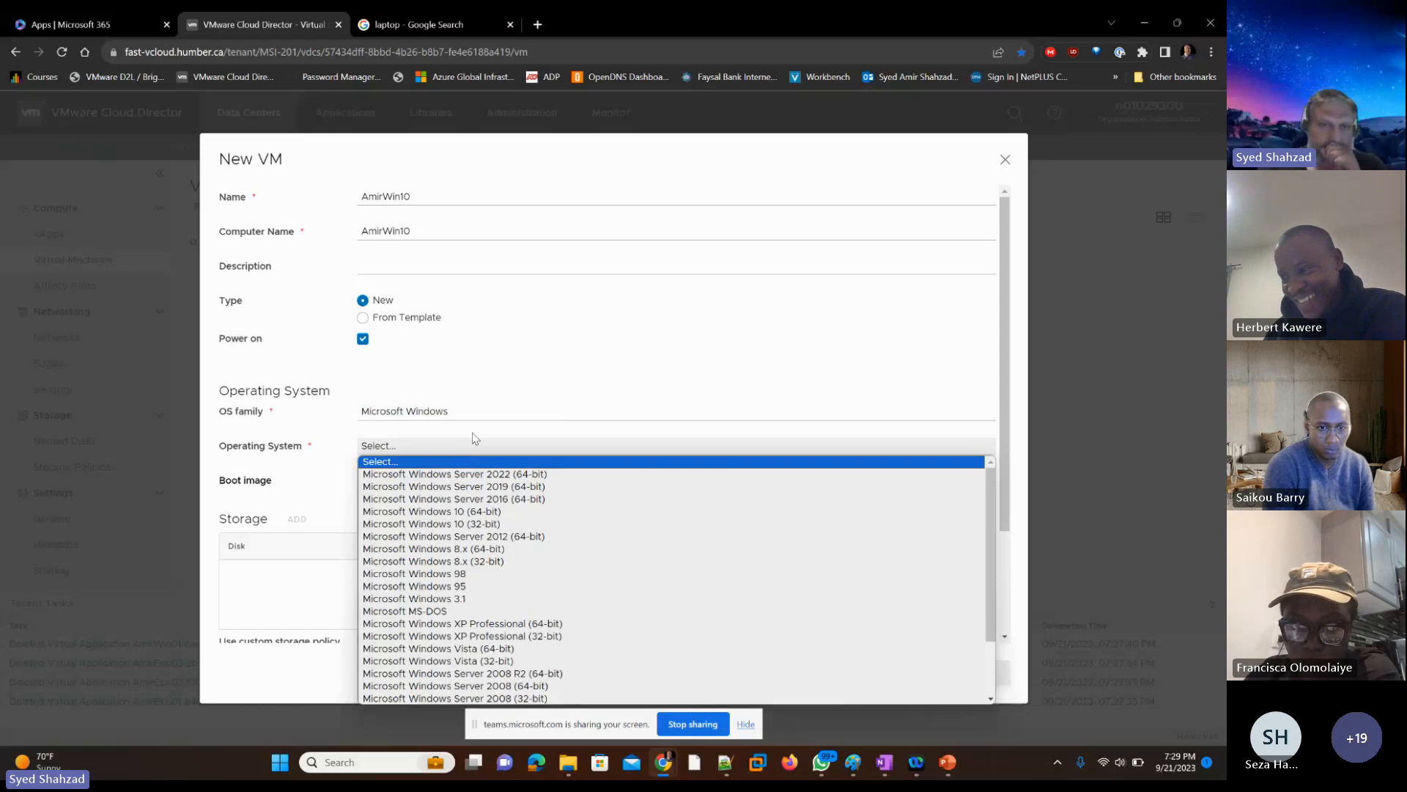
left_click(574, 372)
scroll(450, 499, "down", 1)
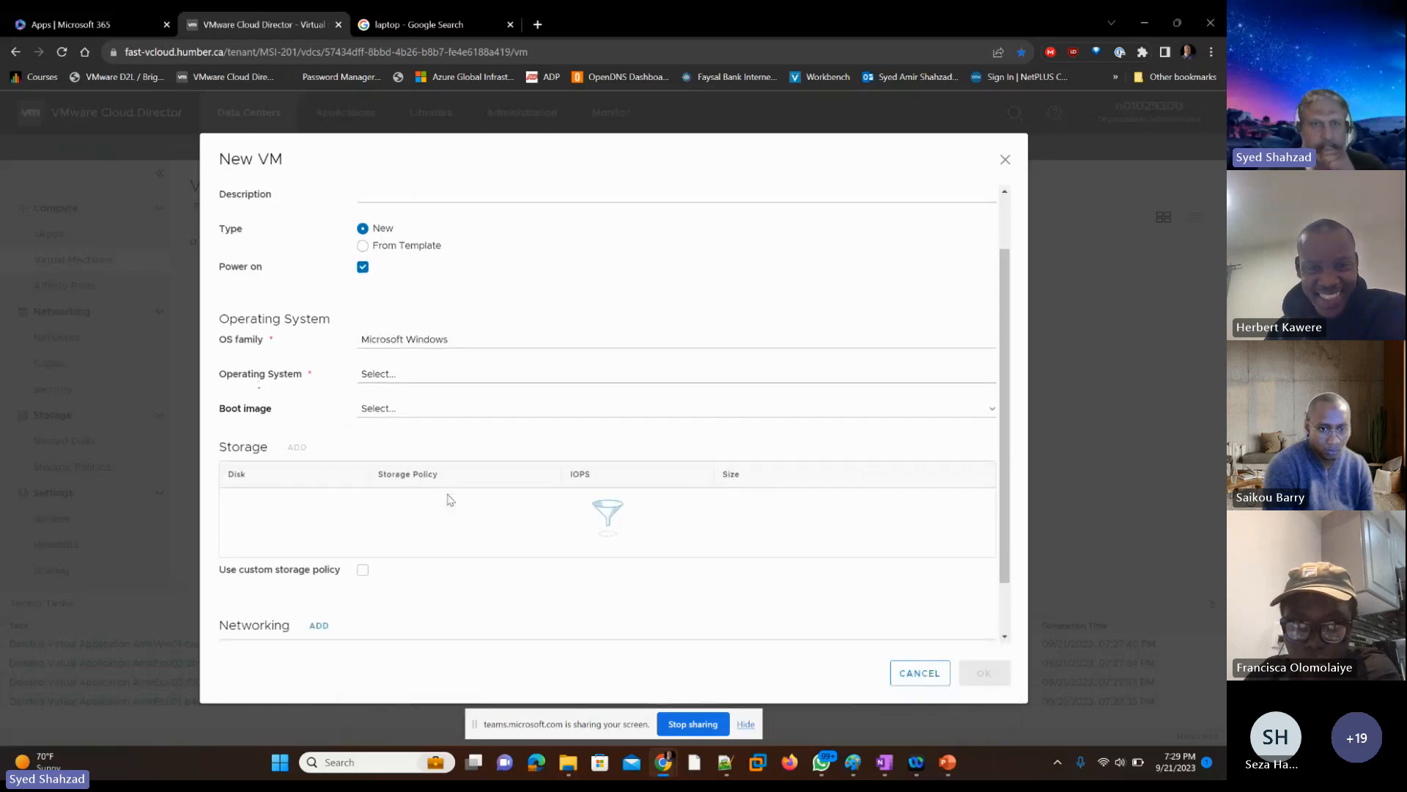
left_click(391, 417)
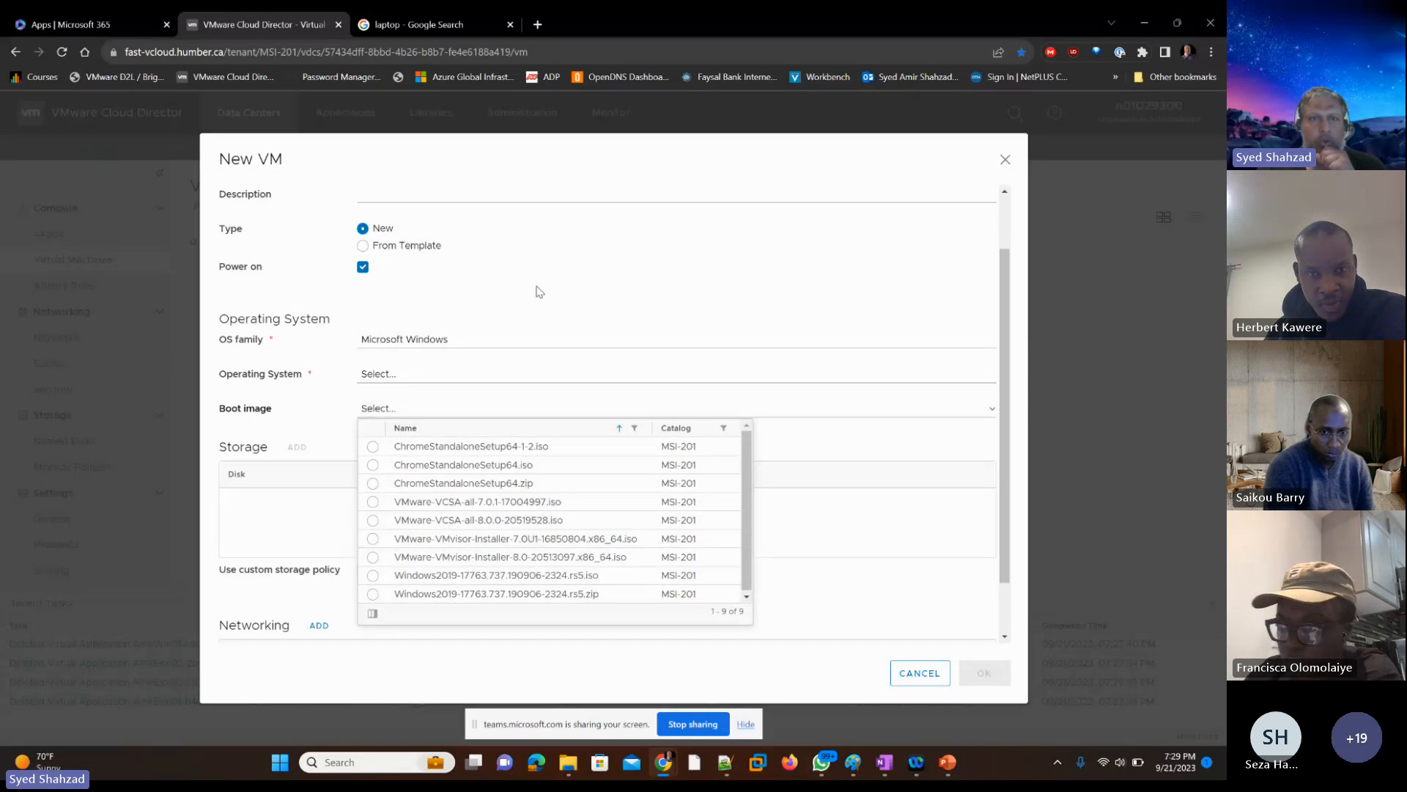
left_click(390, 375)
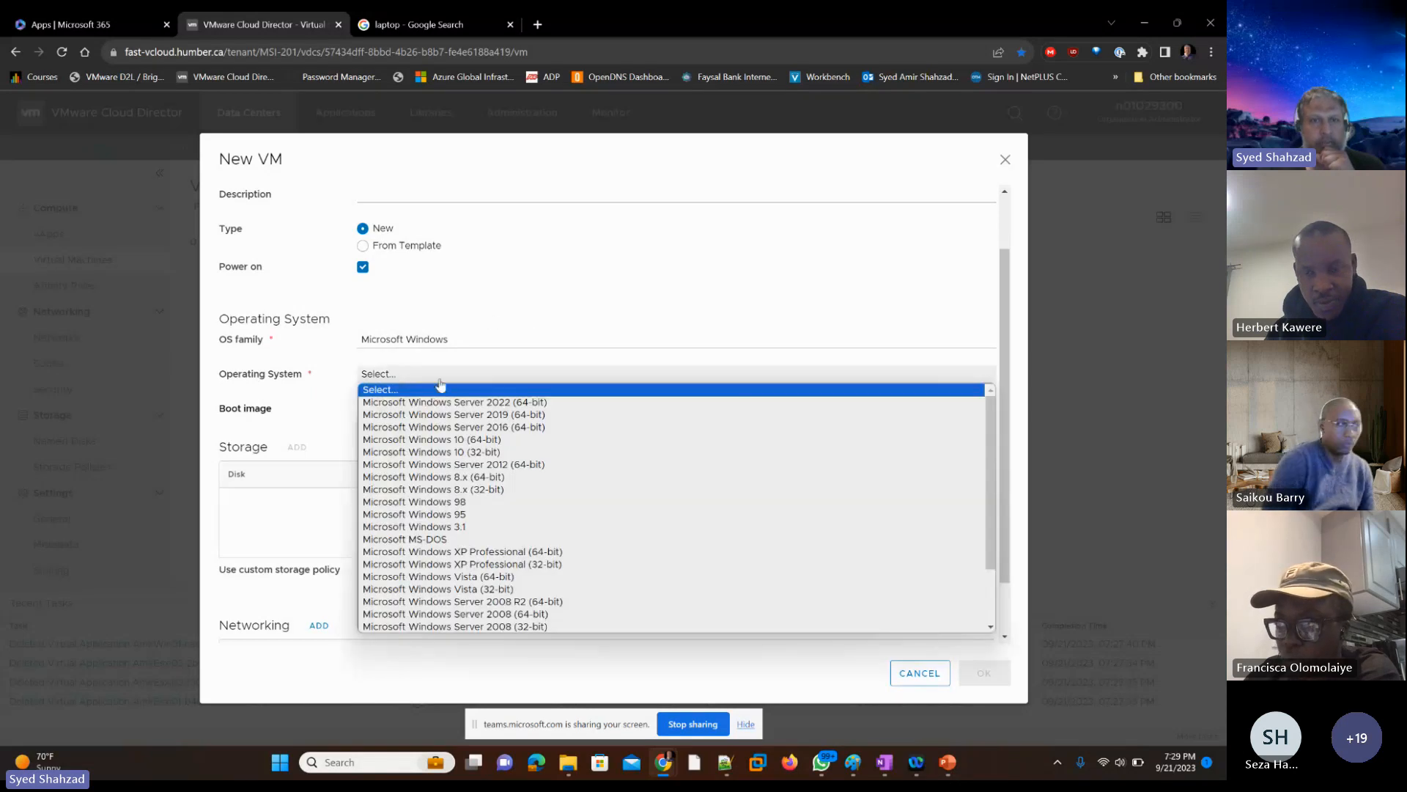
left_click(528, 415)
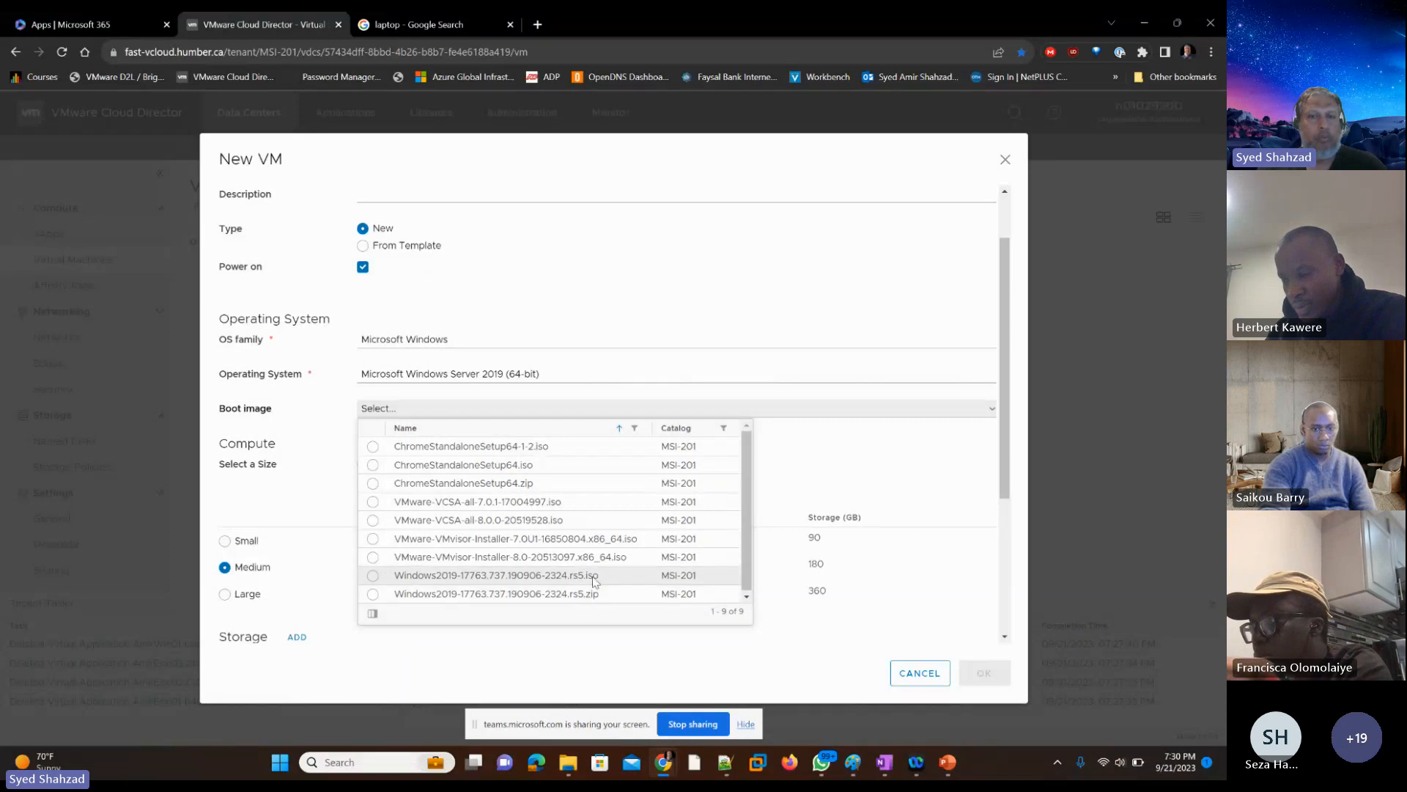
Step: Choose Windows2019-17763.737.190906-2324.rs5.iso as the boot image and switch the compute size to Custom Sizing Options
left_click(373, 575)
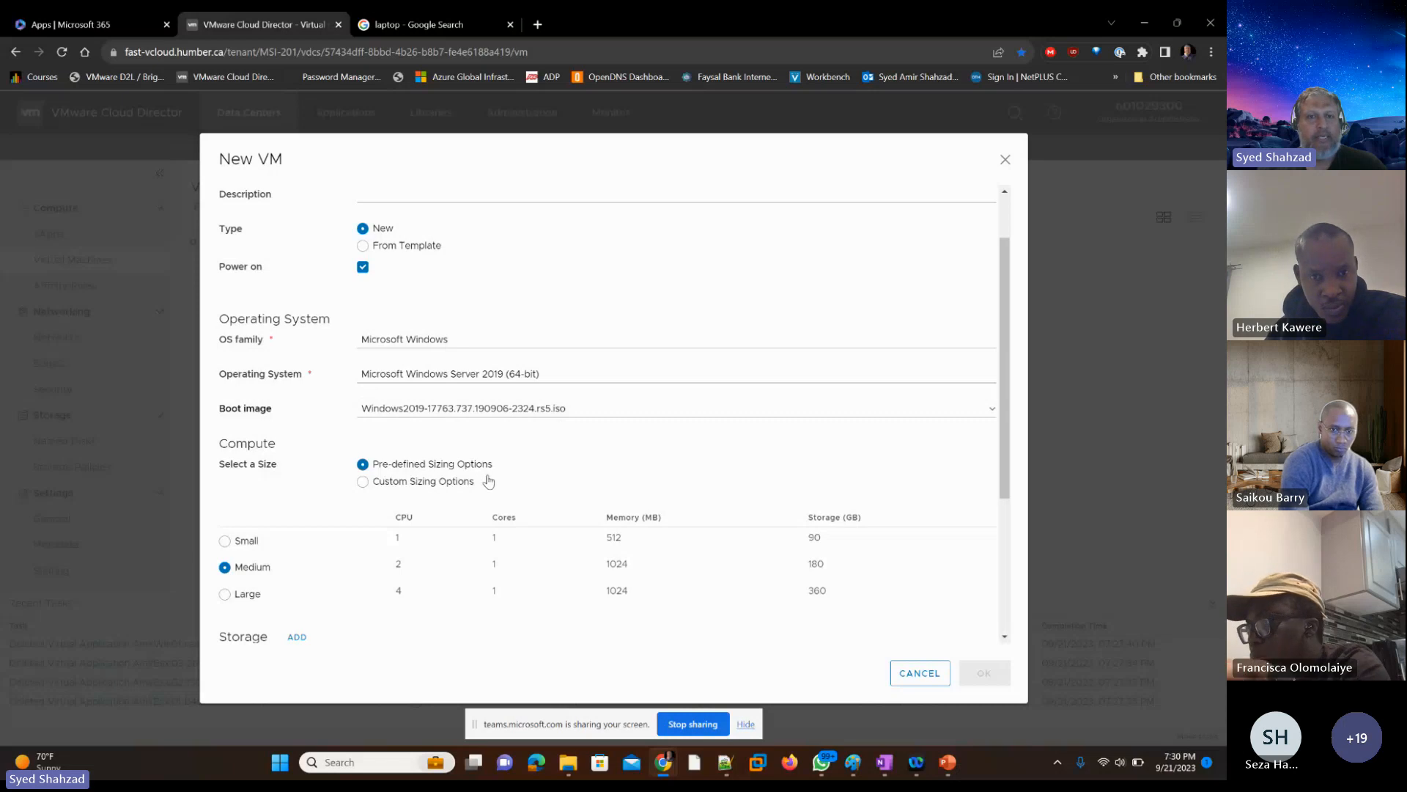
left_click(362, 482)
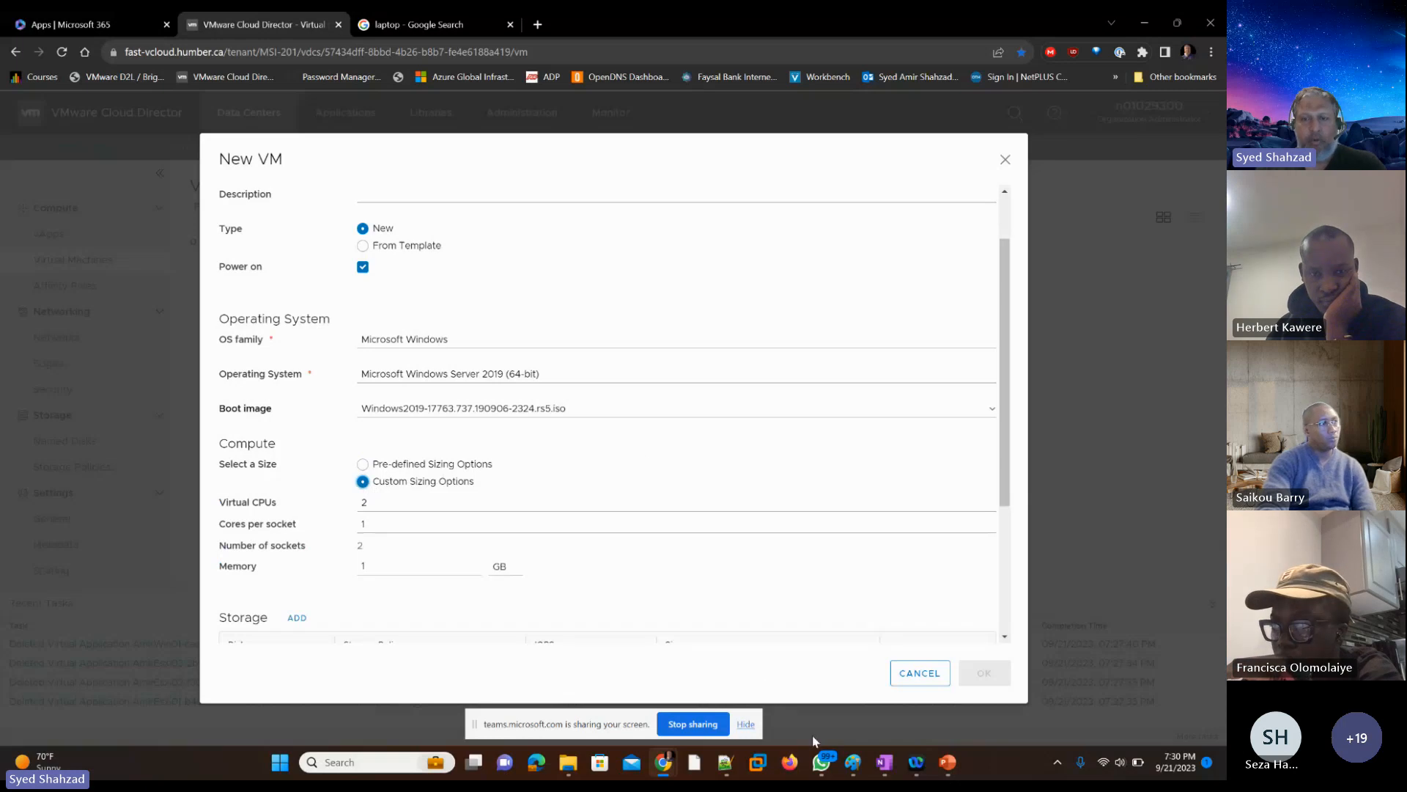
Step: Switch to Paint to consult the VMware environment diagram for the planned Windows server
mouse_move(852, 762)
left_click(799, 678)
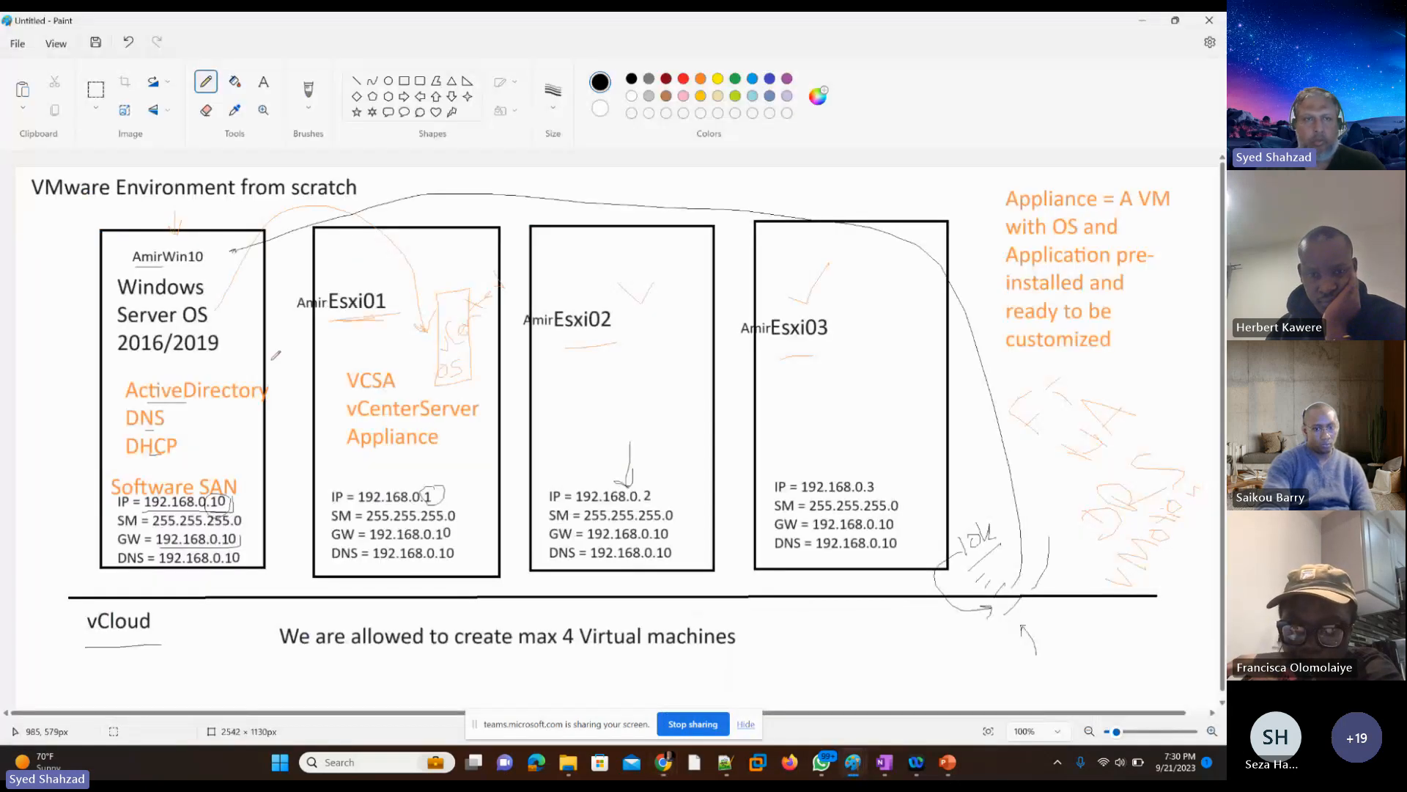
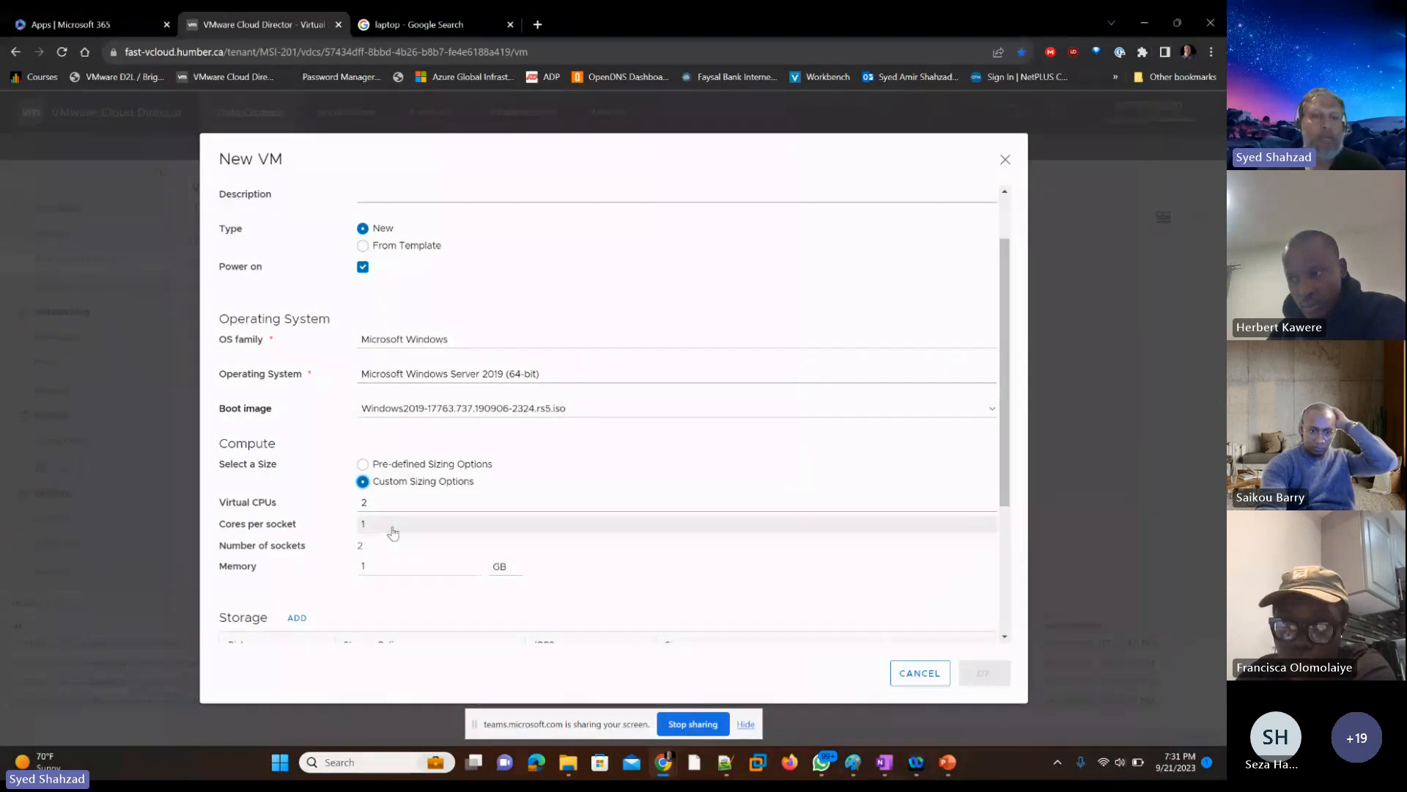
Step: Set the new VM's memory to 12 GB and the size of disk 1 to 180 GB
left_click(381, 569)
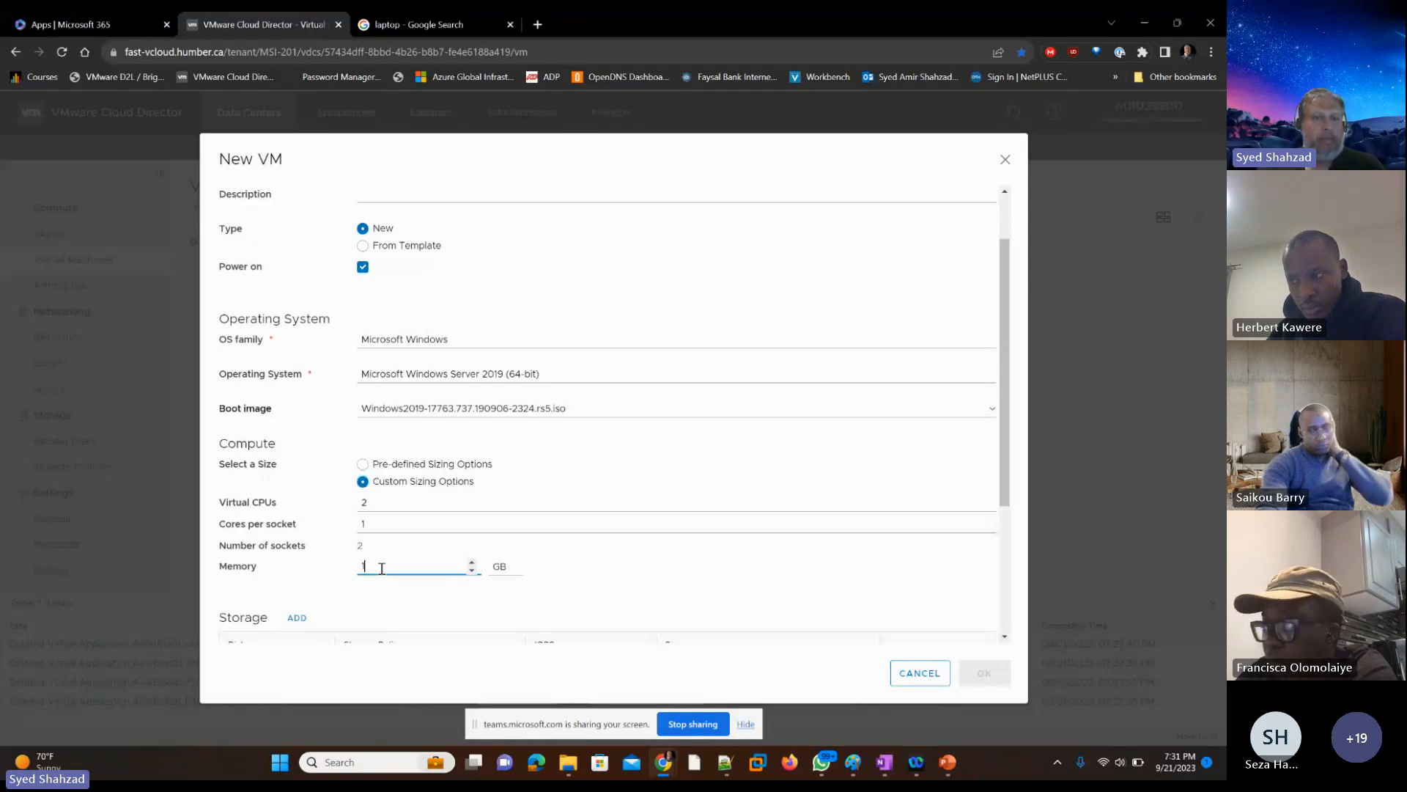
type("2")
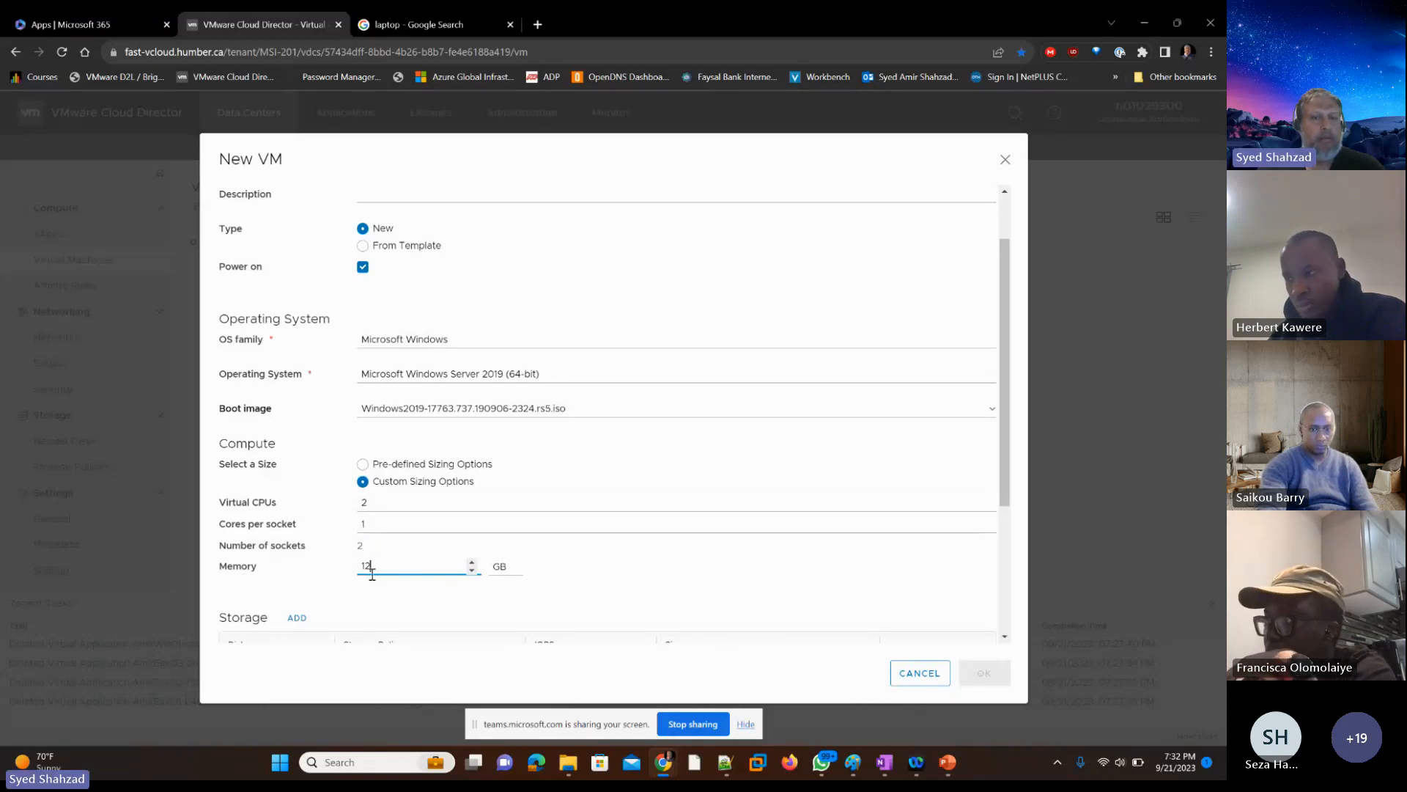
left_click(729, 570)
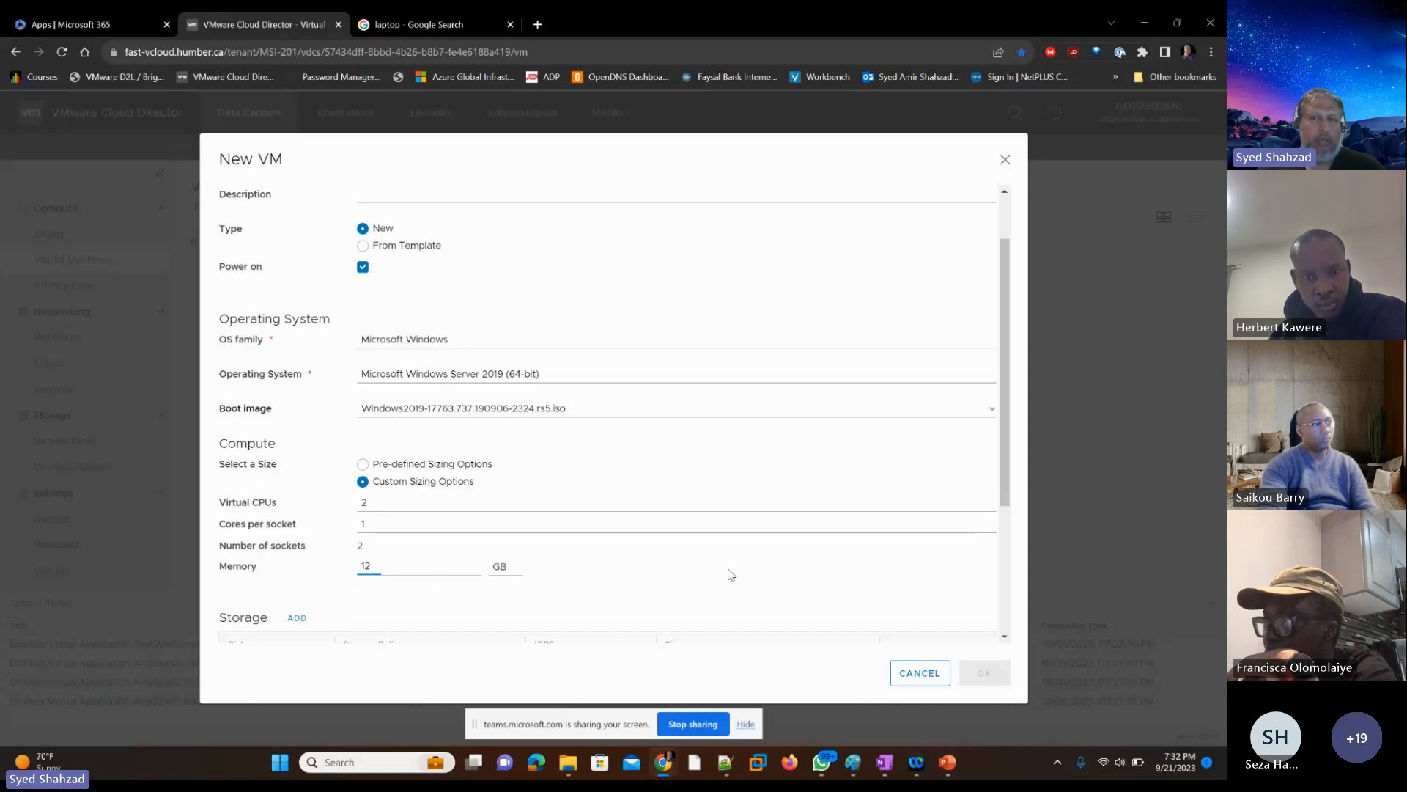
scroll(732, 572, "down", 3)
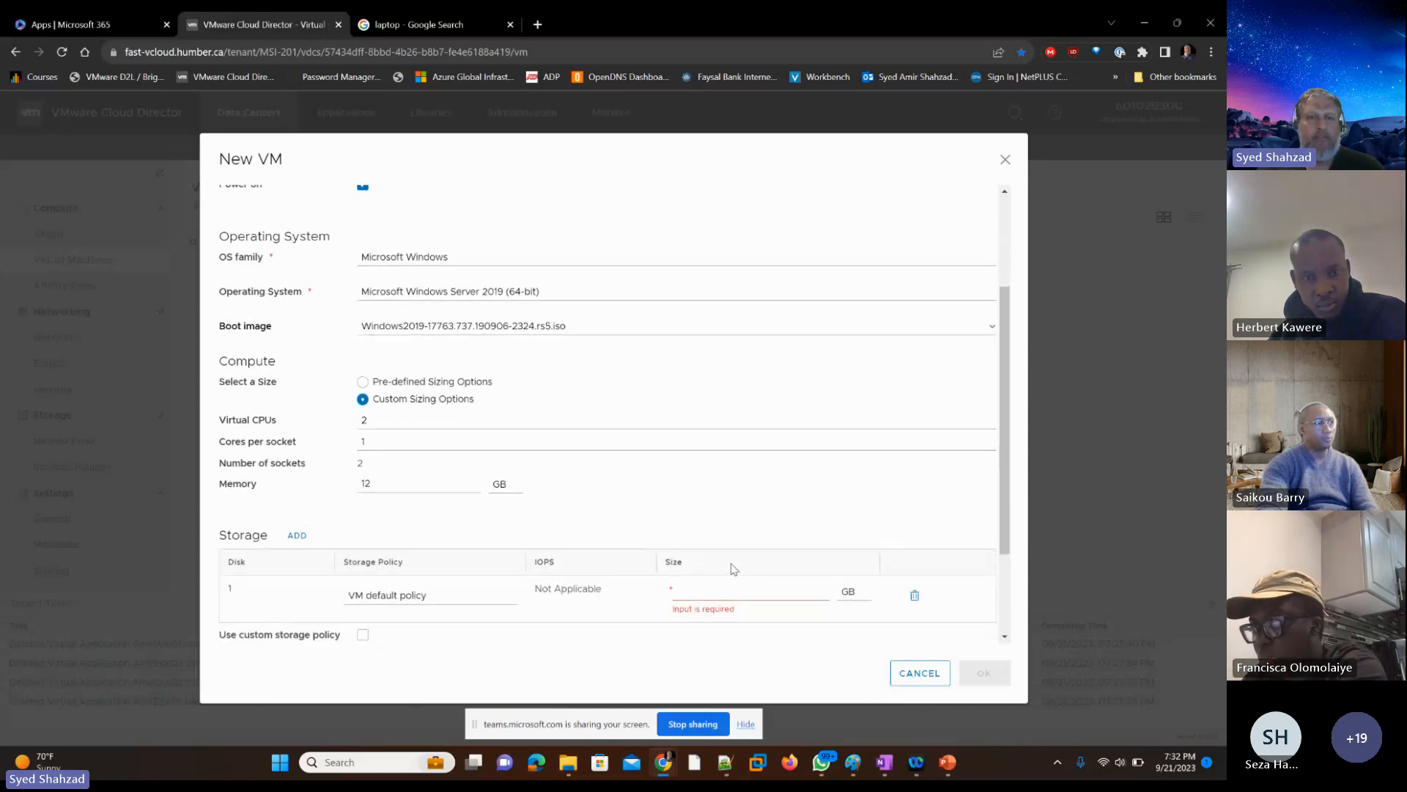
scroll(731, 569, "down", 1)
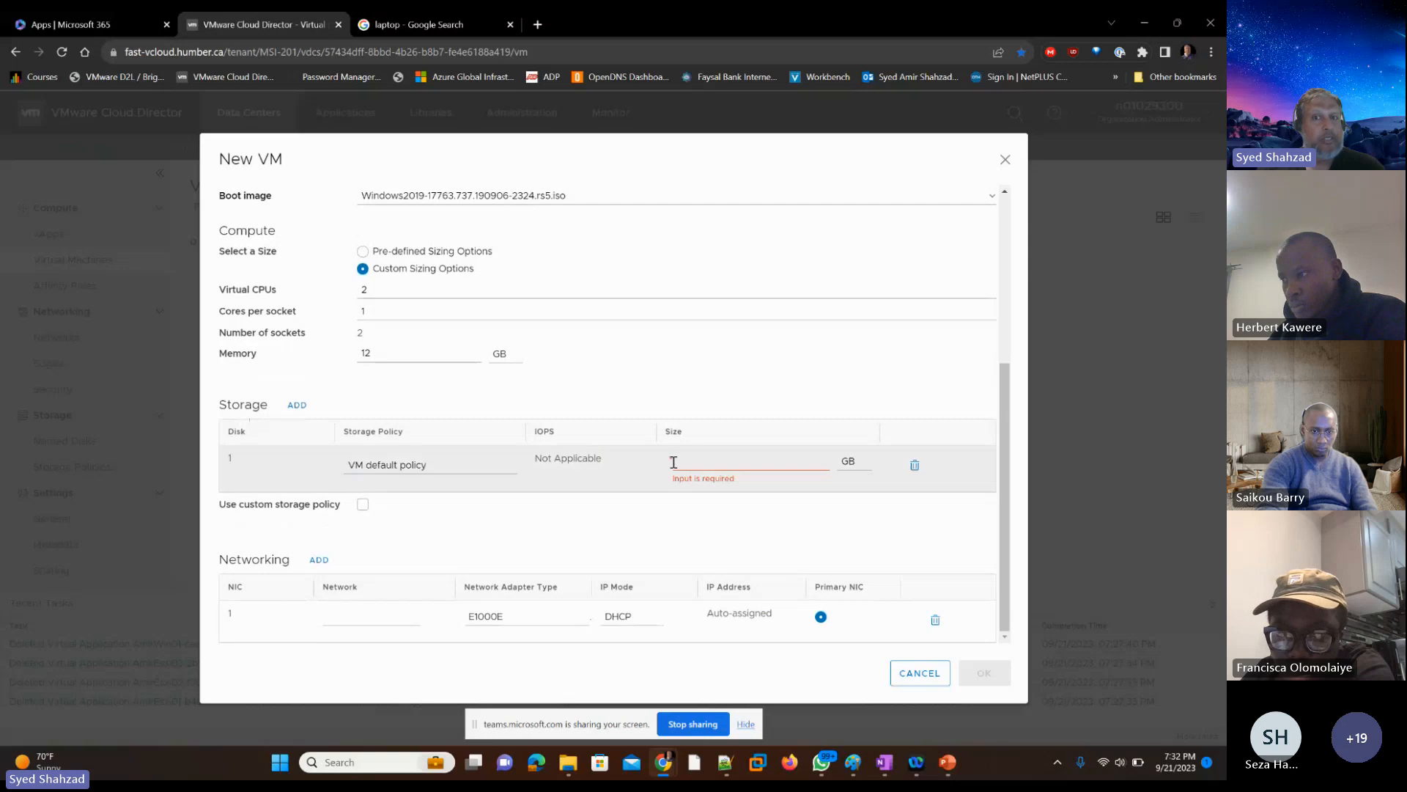
left_click(696, 458)
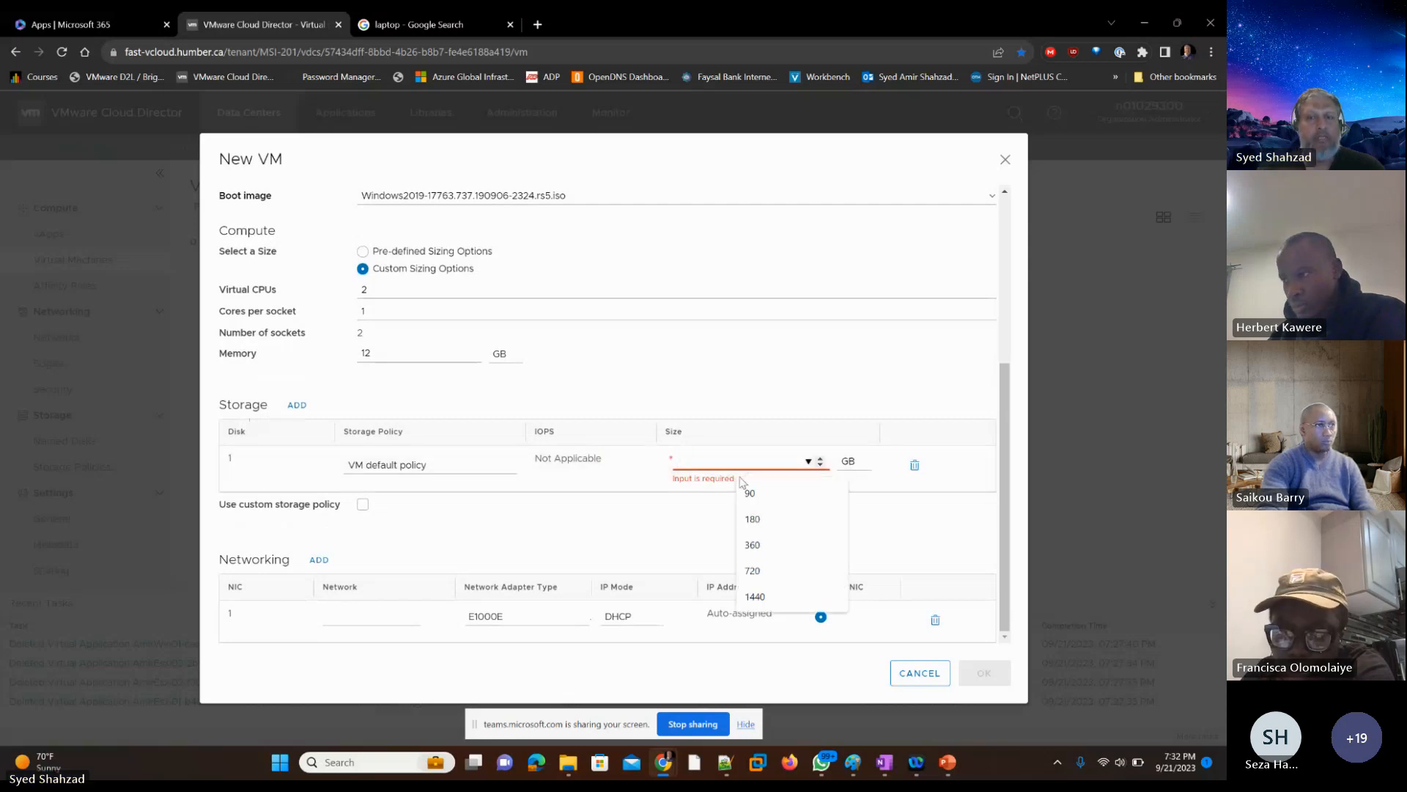
left_click(767, 527)
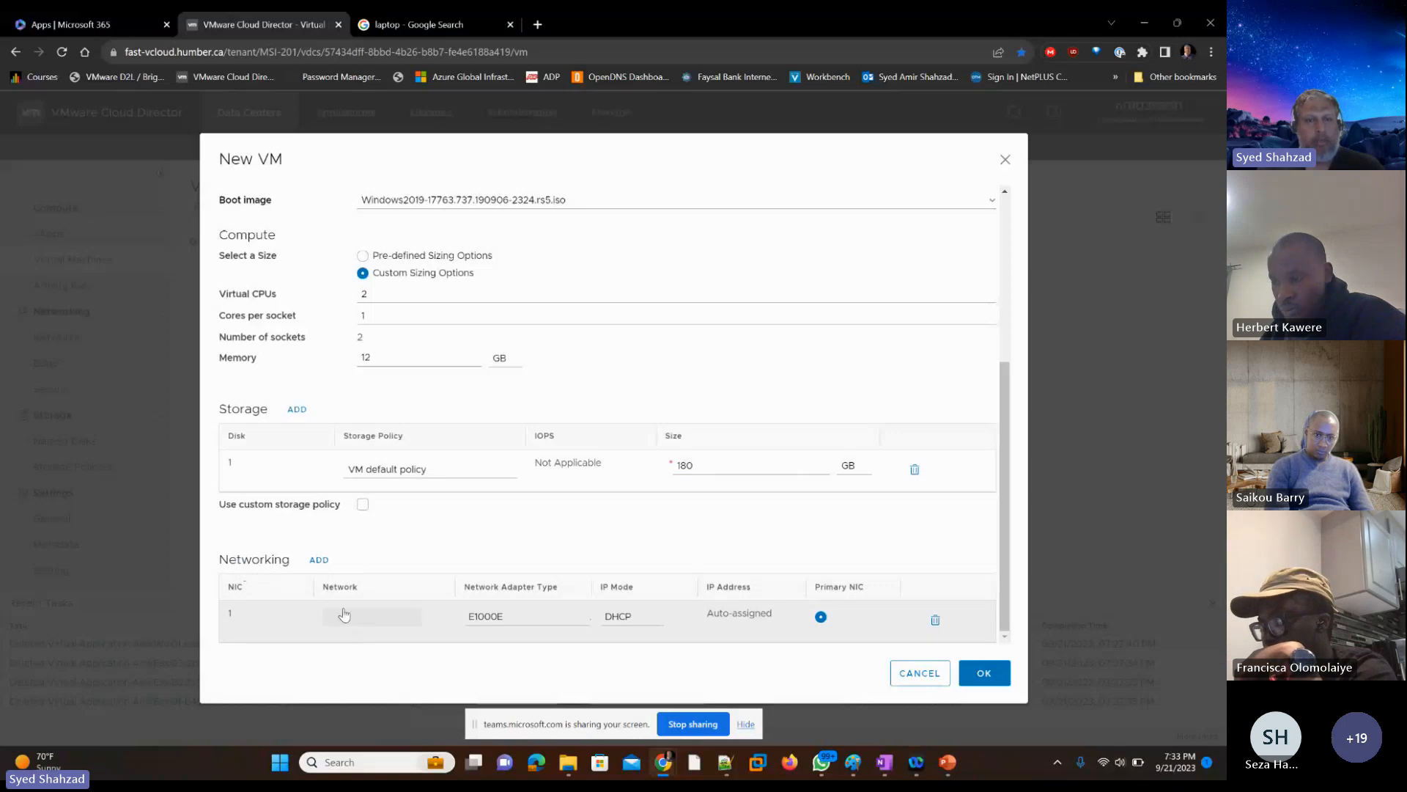
Step: Connect NIC 1 to the MSI-201-Internet1 network with the VMXNET3 adapter type and DHCP as IP mode
left_click(411, 625)
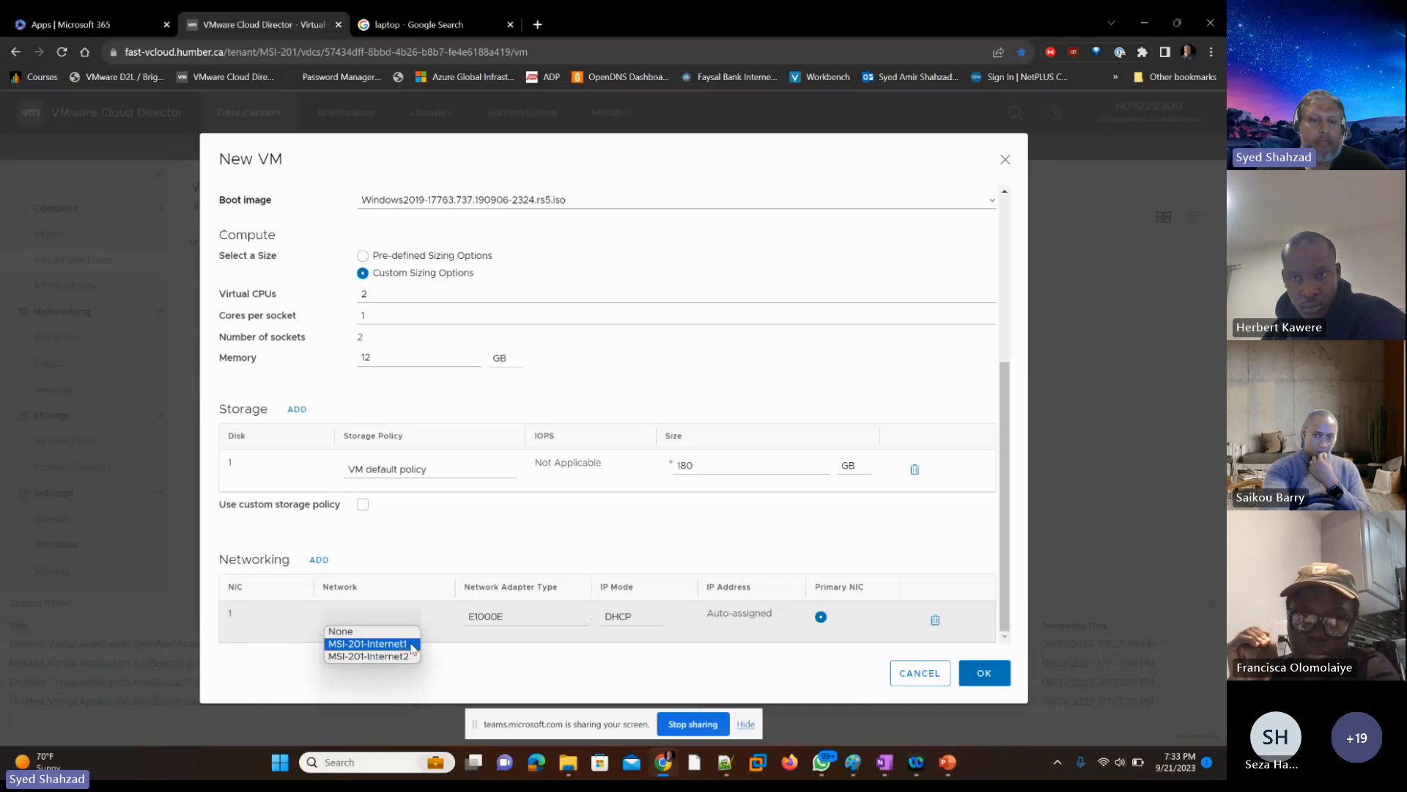
left_click(374, 644)
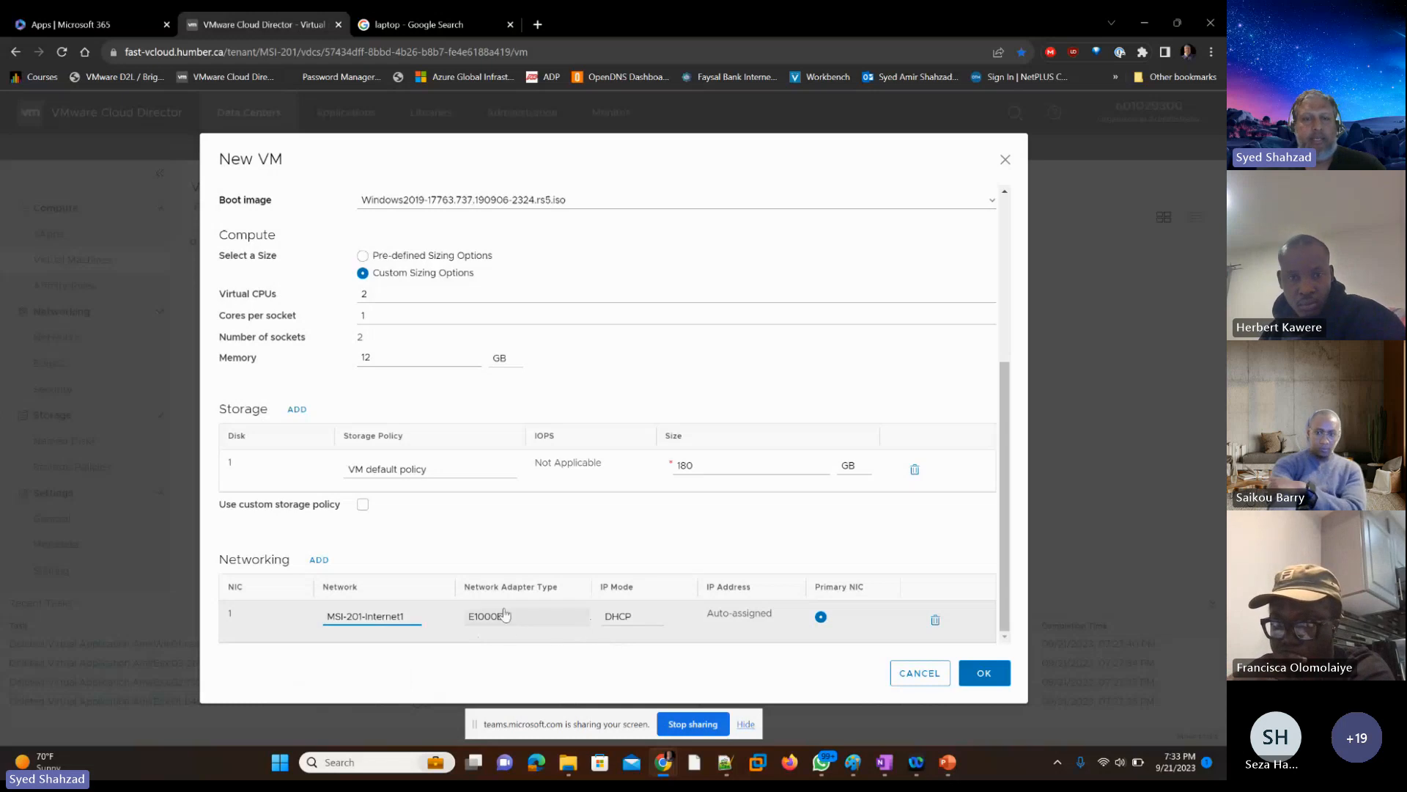
left_click(566, 619)
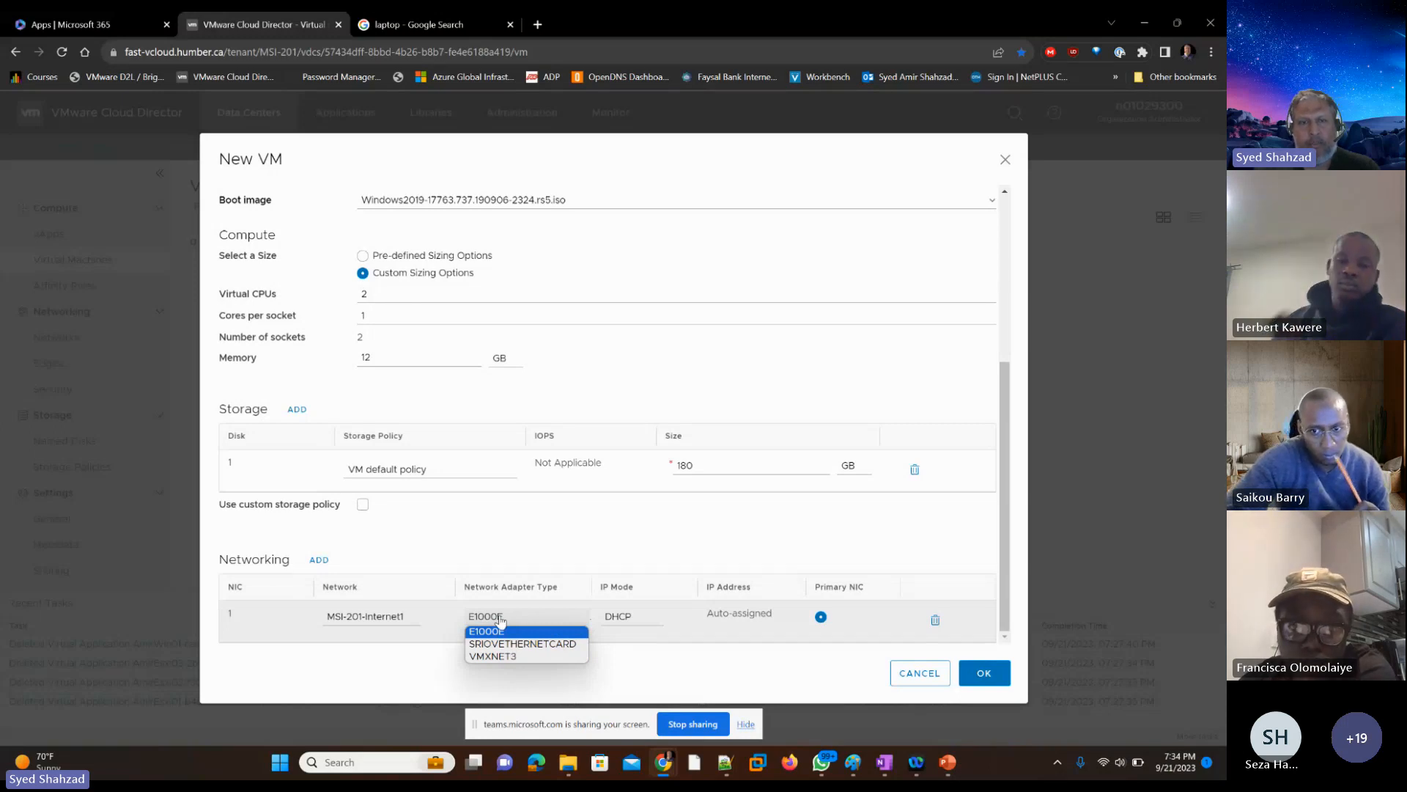
left_click(506, 659)
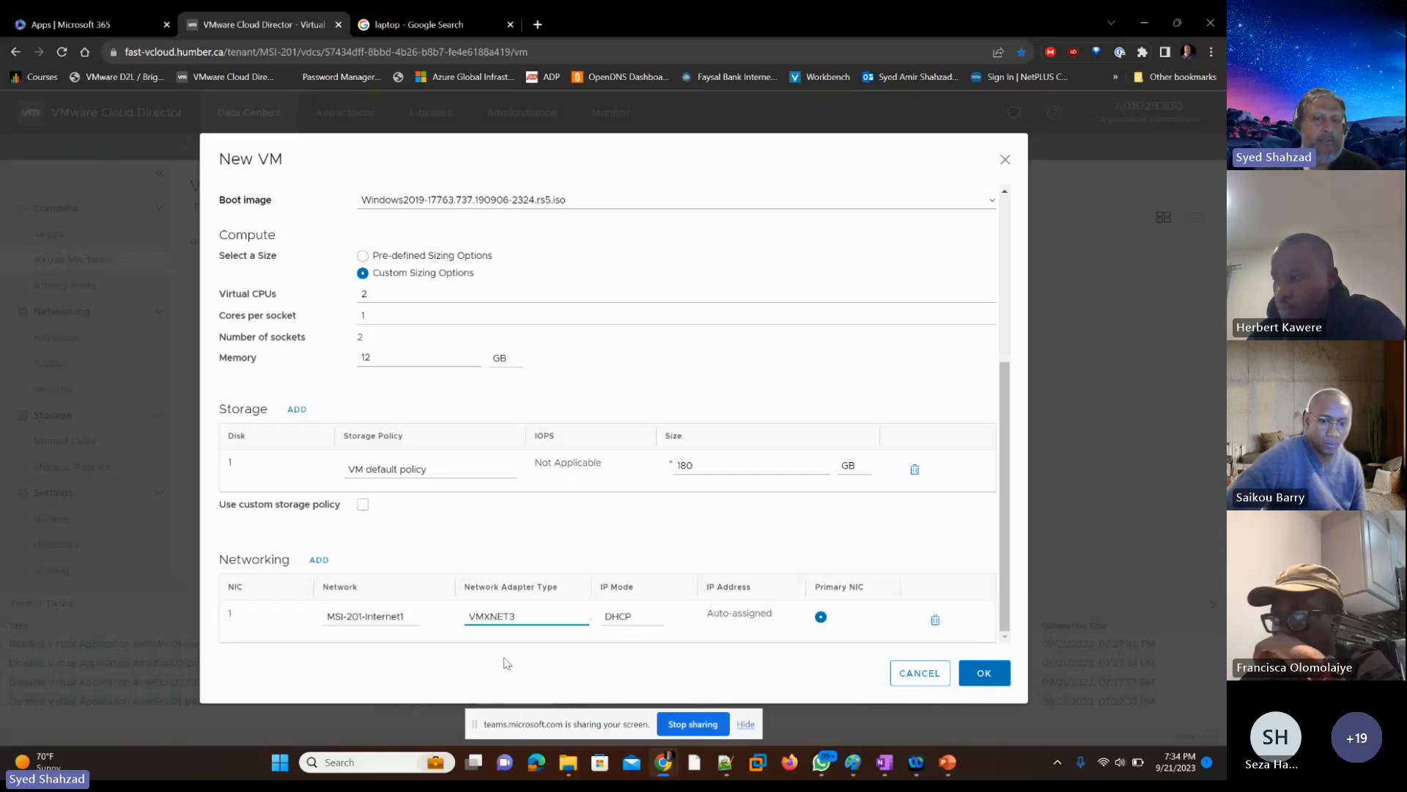
left_click(645, 623)
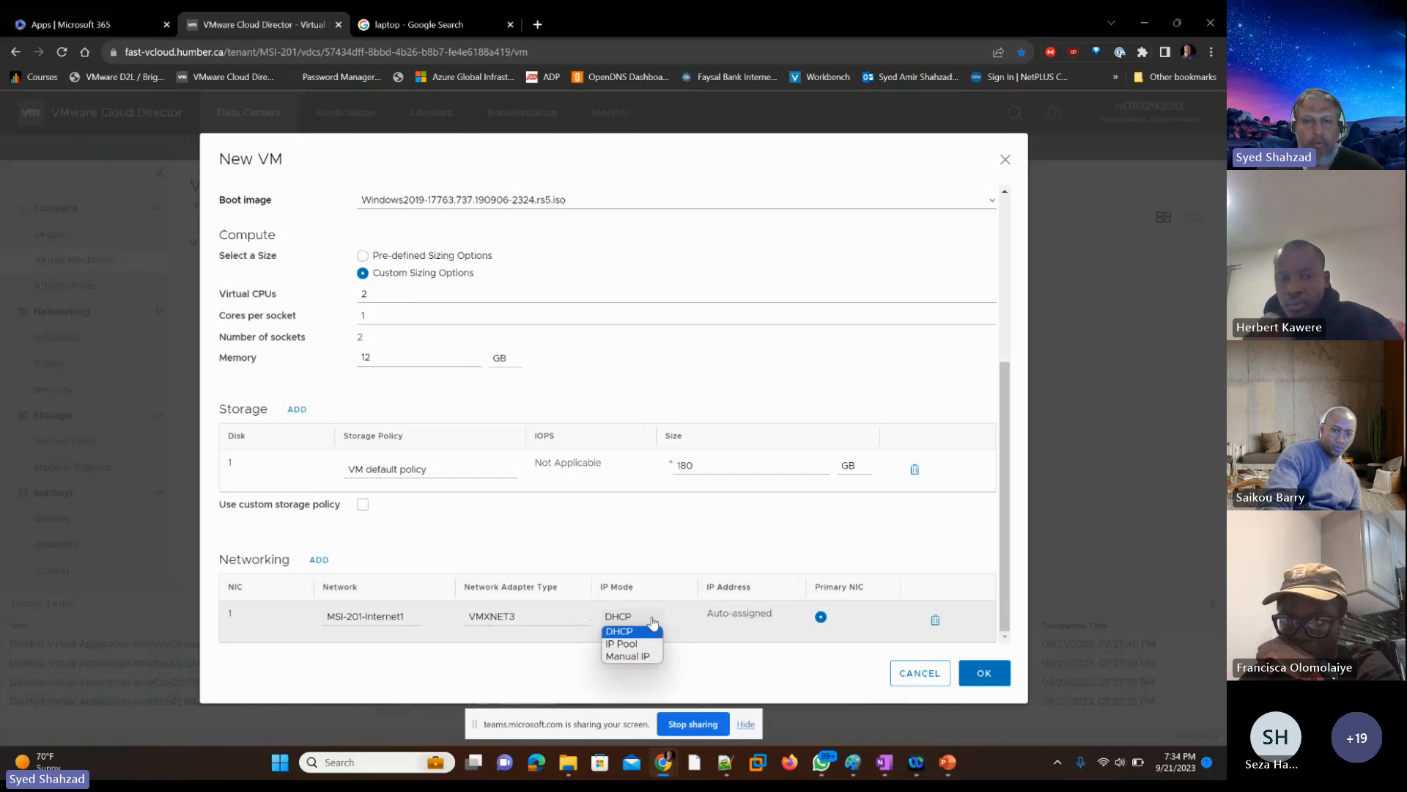
left_click(653, 623)
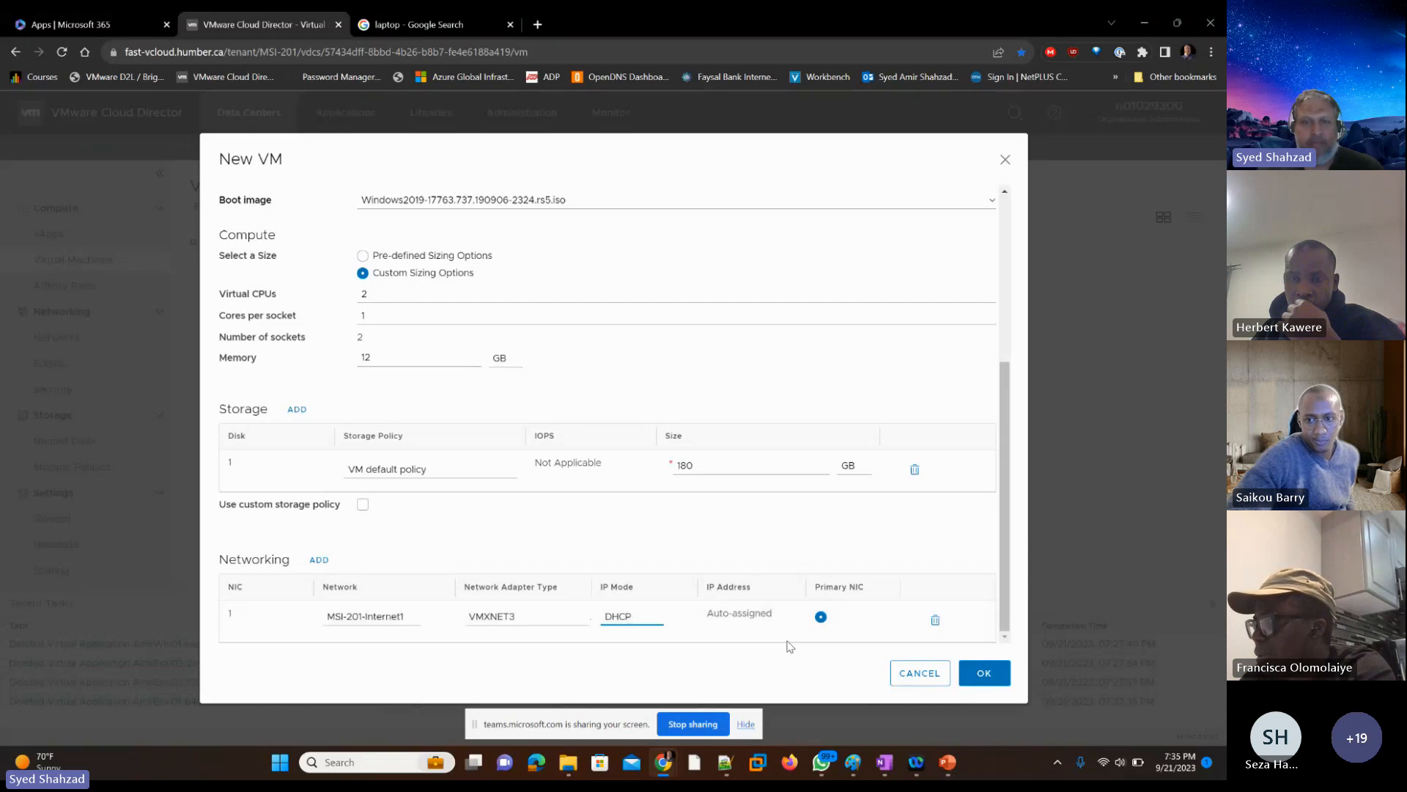
left_click(774, 664)
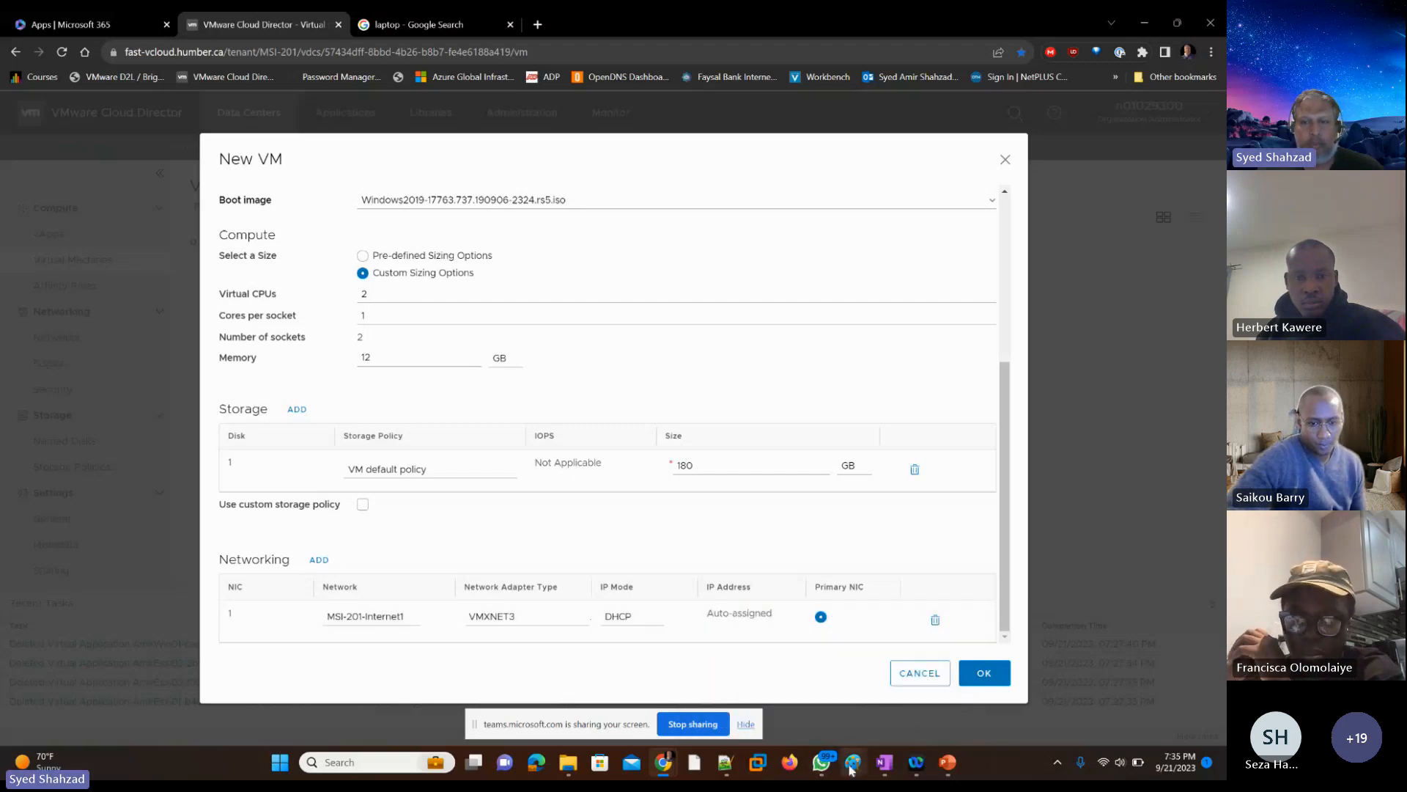
Step: Switch to Paint, circle DHCP in the Windows server box in red, and draw a red arrow down to the vCloud label
mouse_move(853, 763)
left_click(774, 682)
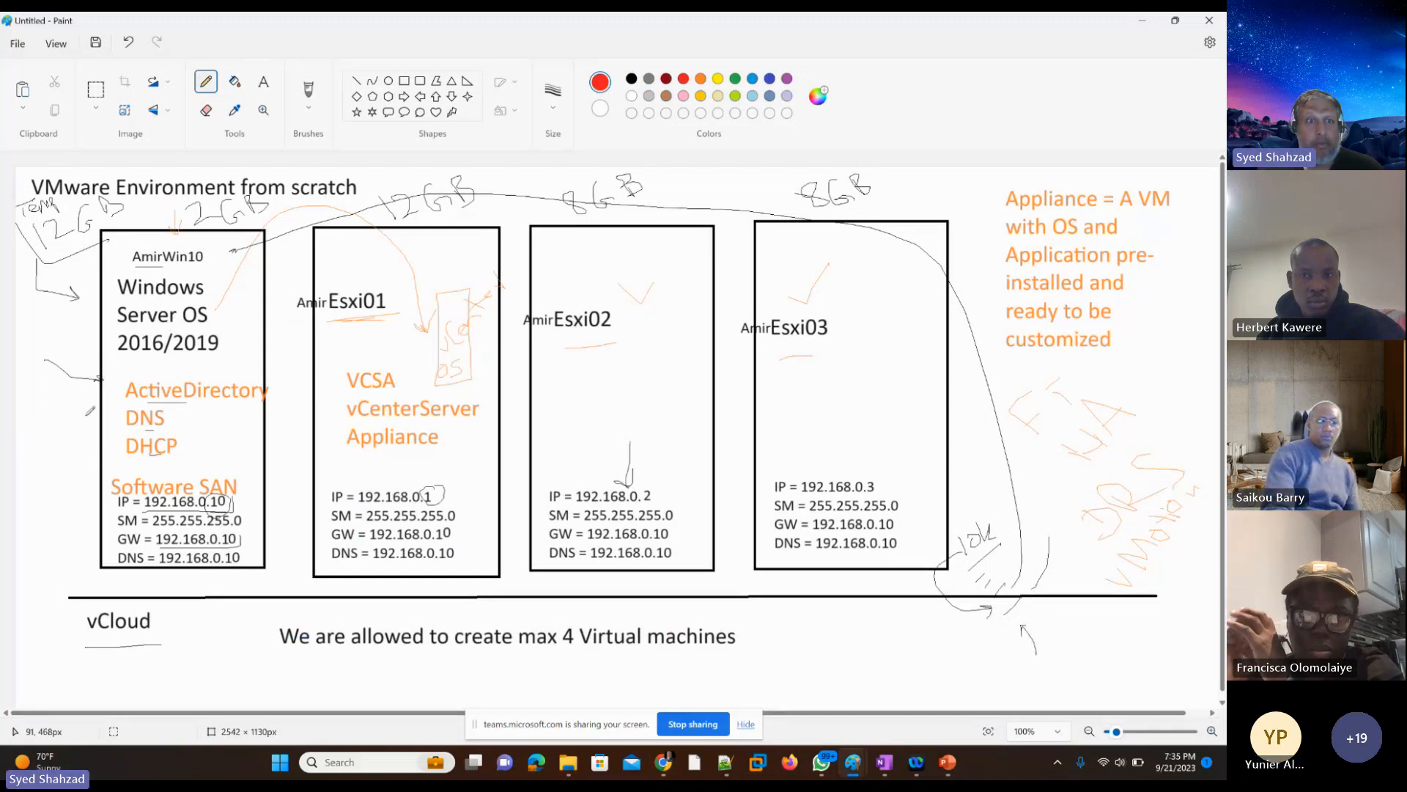
left_click_drag(123, 440, 185, 438)
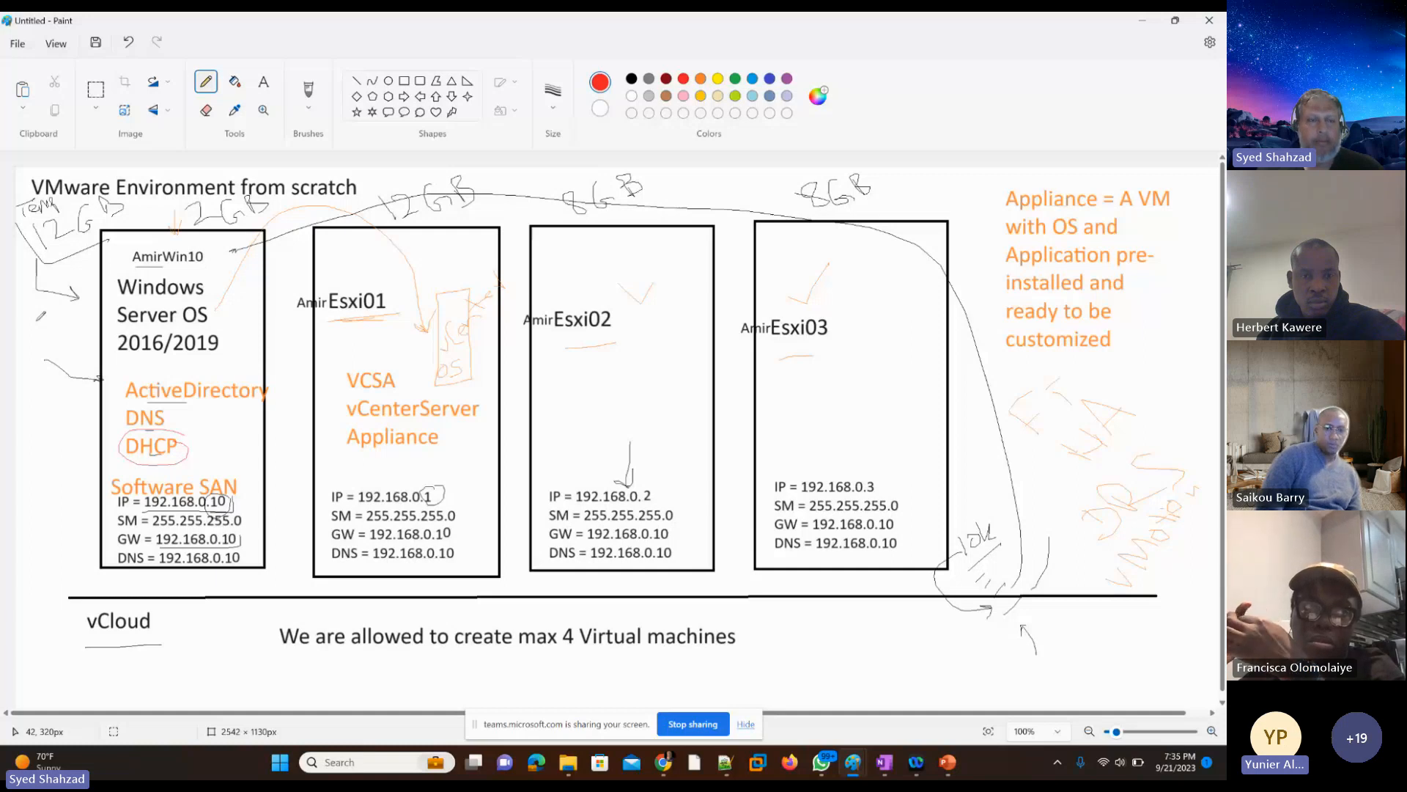
left_click_drag(37, 320, 35, 329)
mouse_move(47, 407)
left_mouse_down()
mouse_move(27, 611)
mouse_move(66, 629)
left_mouse_up()
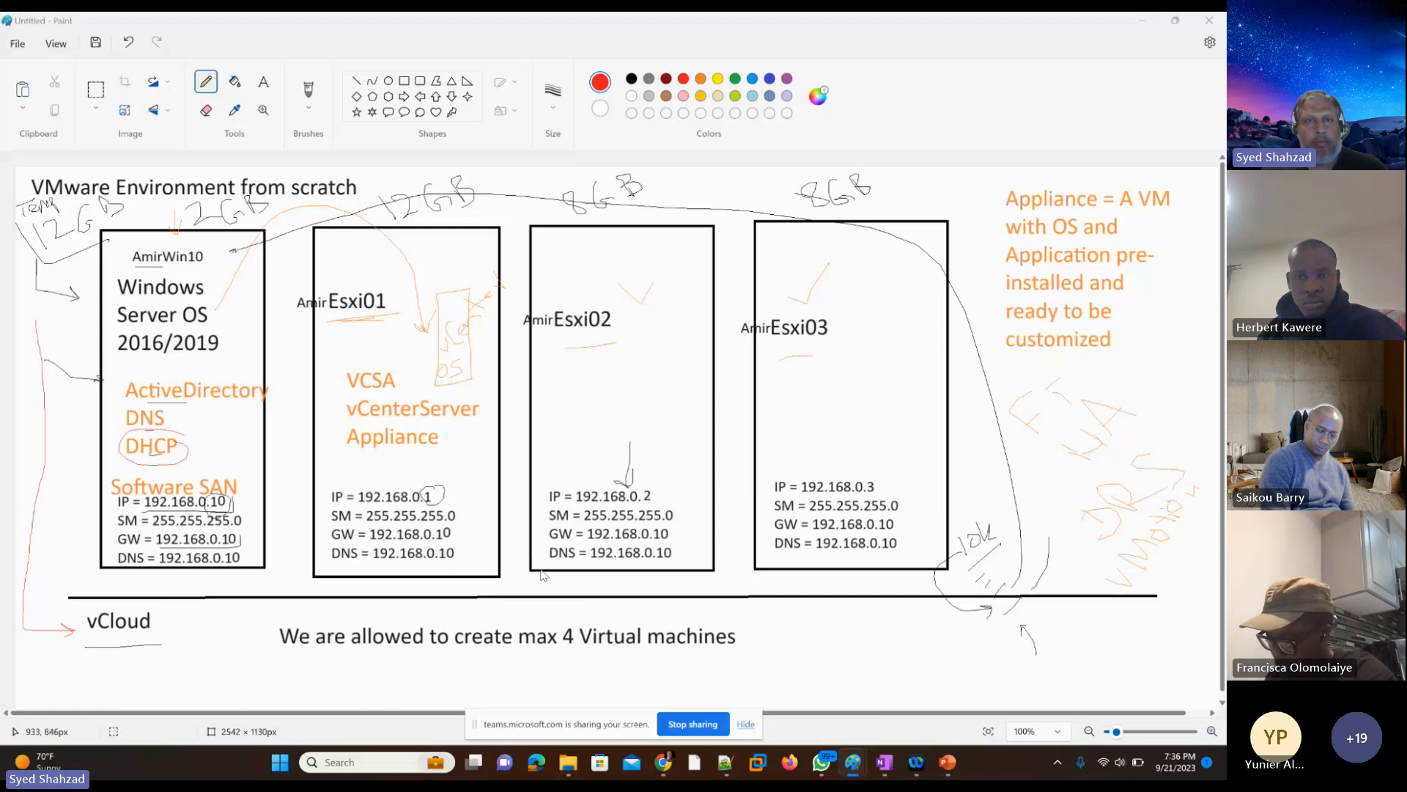
Step: Return to VMware Cloud Director, review the New VM settings and create the virtual machine
key("alt+Tab")
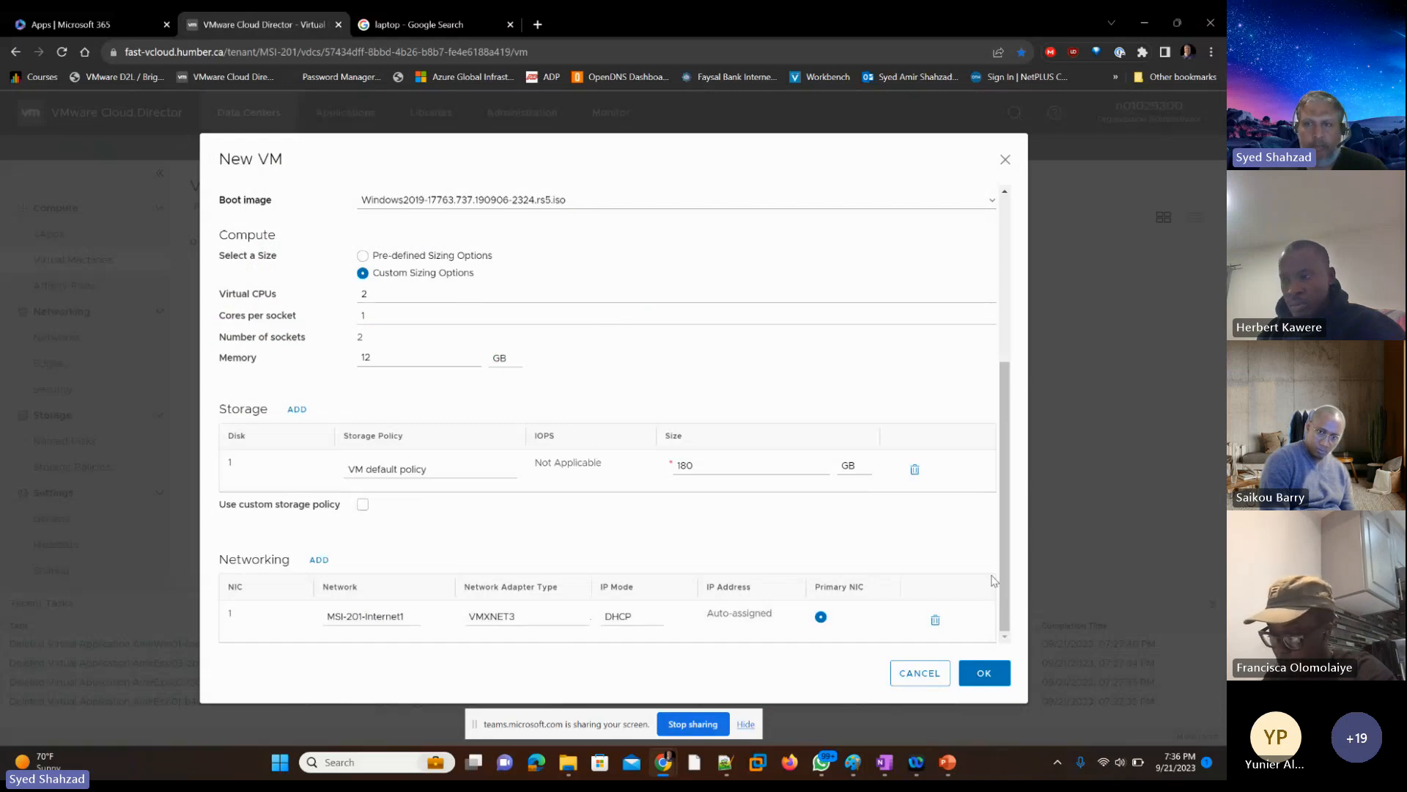
scroll(916, 410, "up", 5)
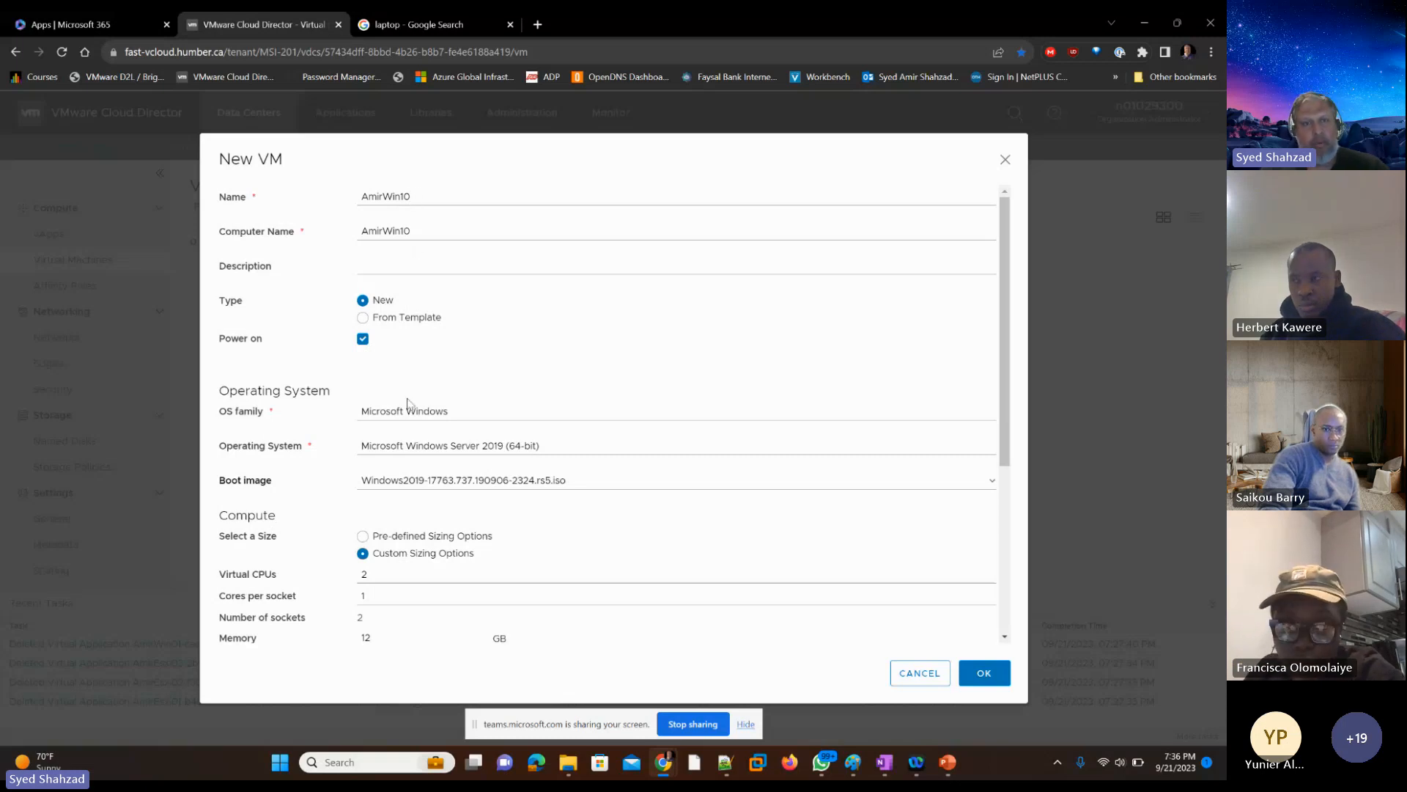
scroll(1018, 472, "down", 1)
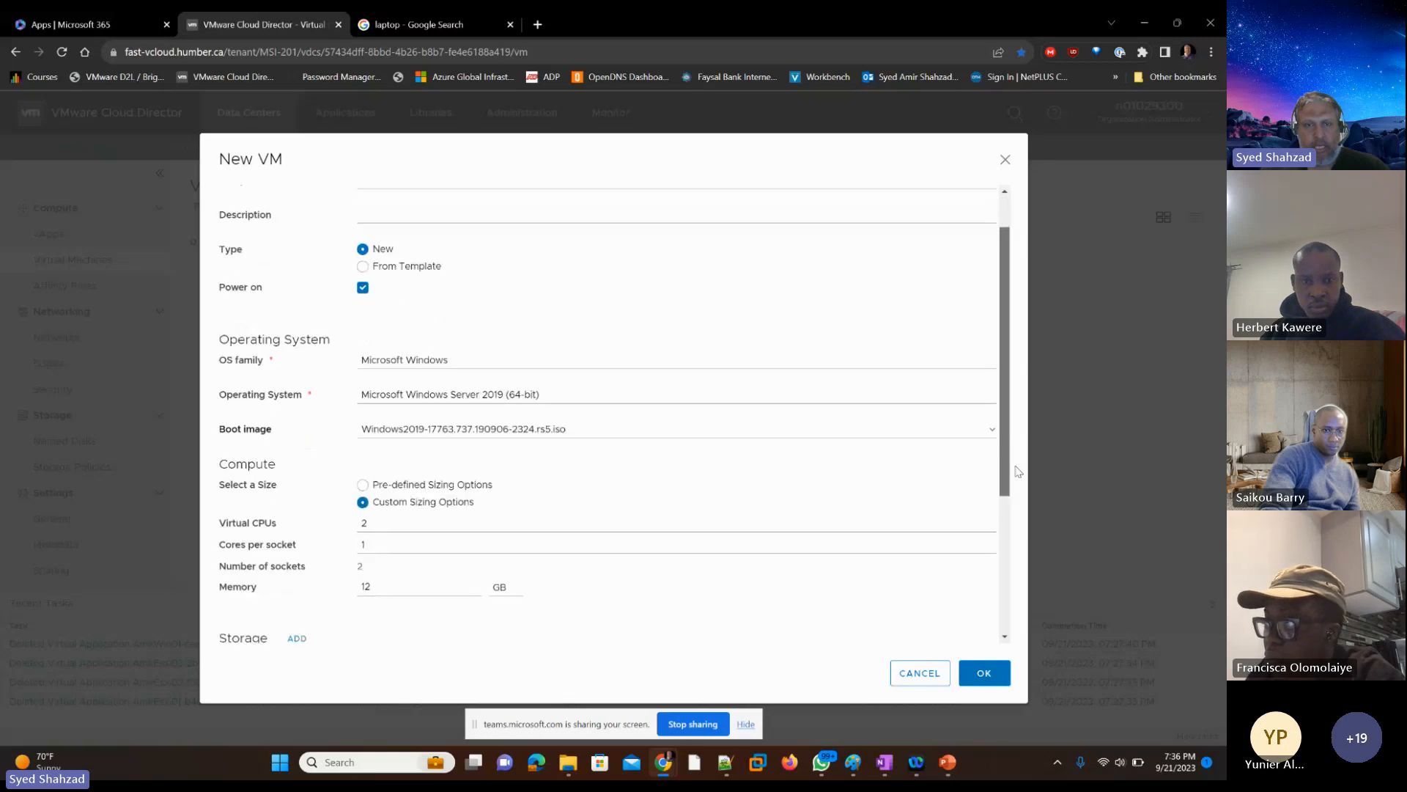
left_click_drag(1018, 472, 1034, 603)
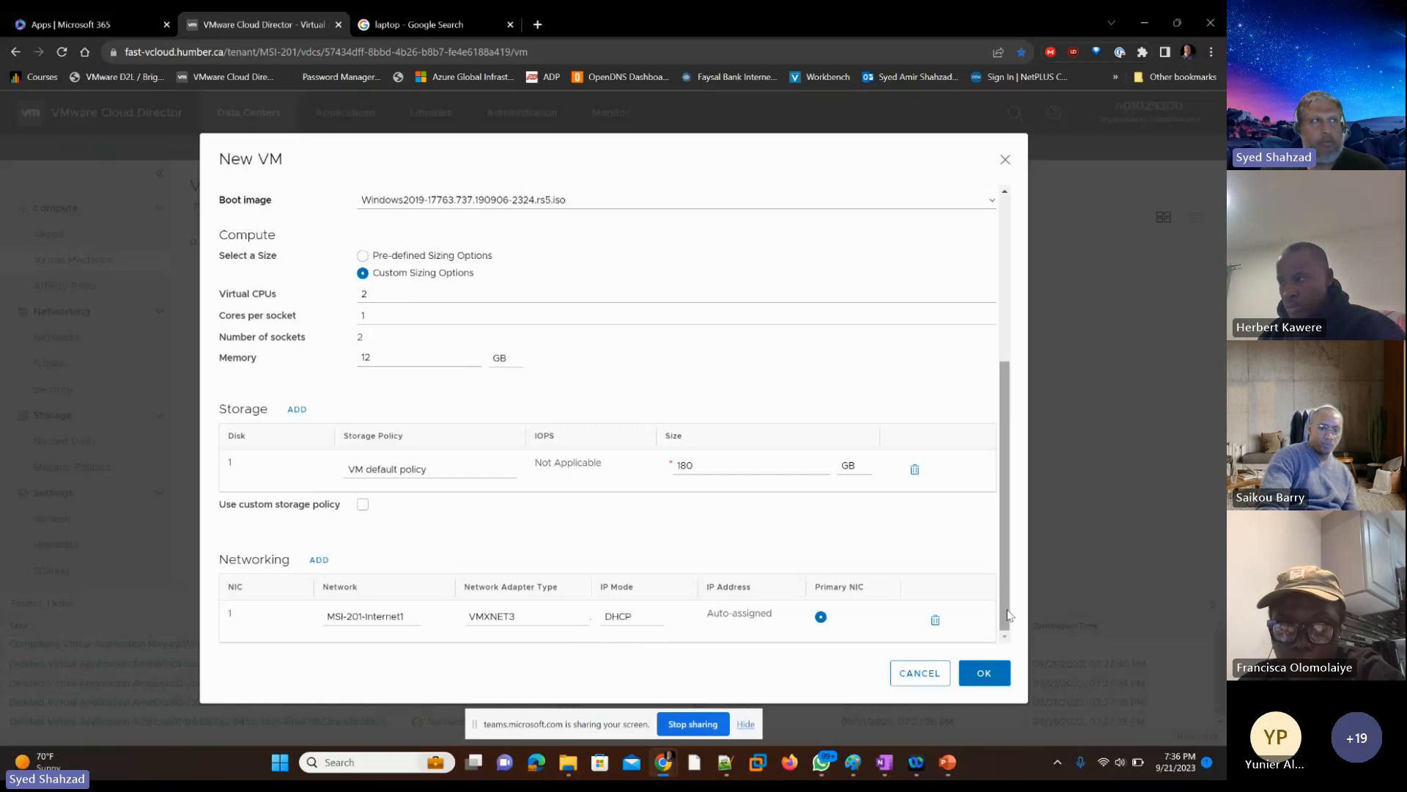
left_click(986, 675)
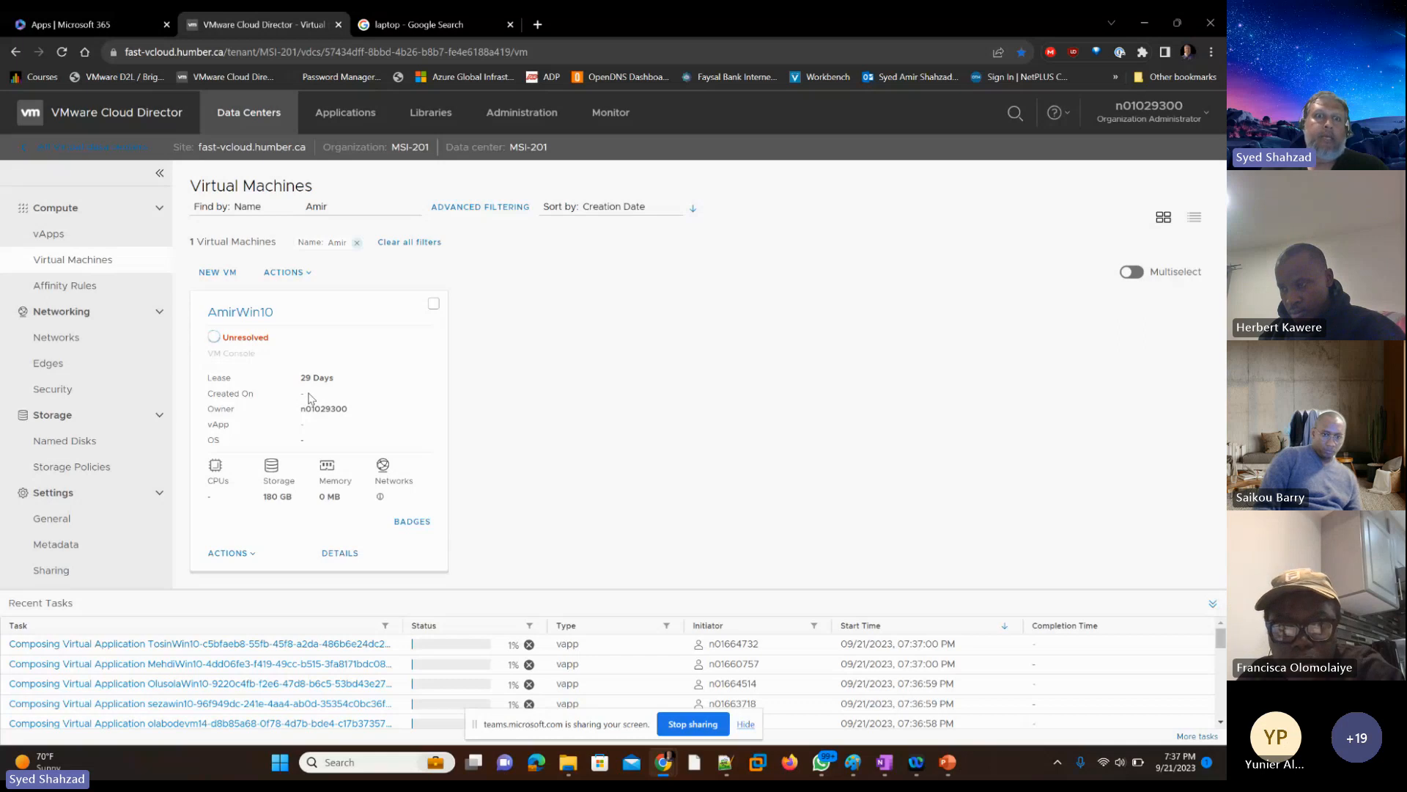
Step: Examine the actions available for the new Windows VM, from power options to Install VMware Tools
left_click(252, 555)
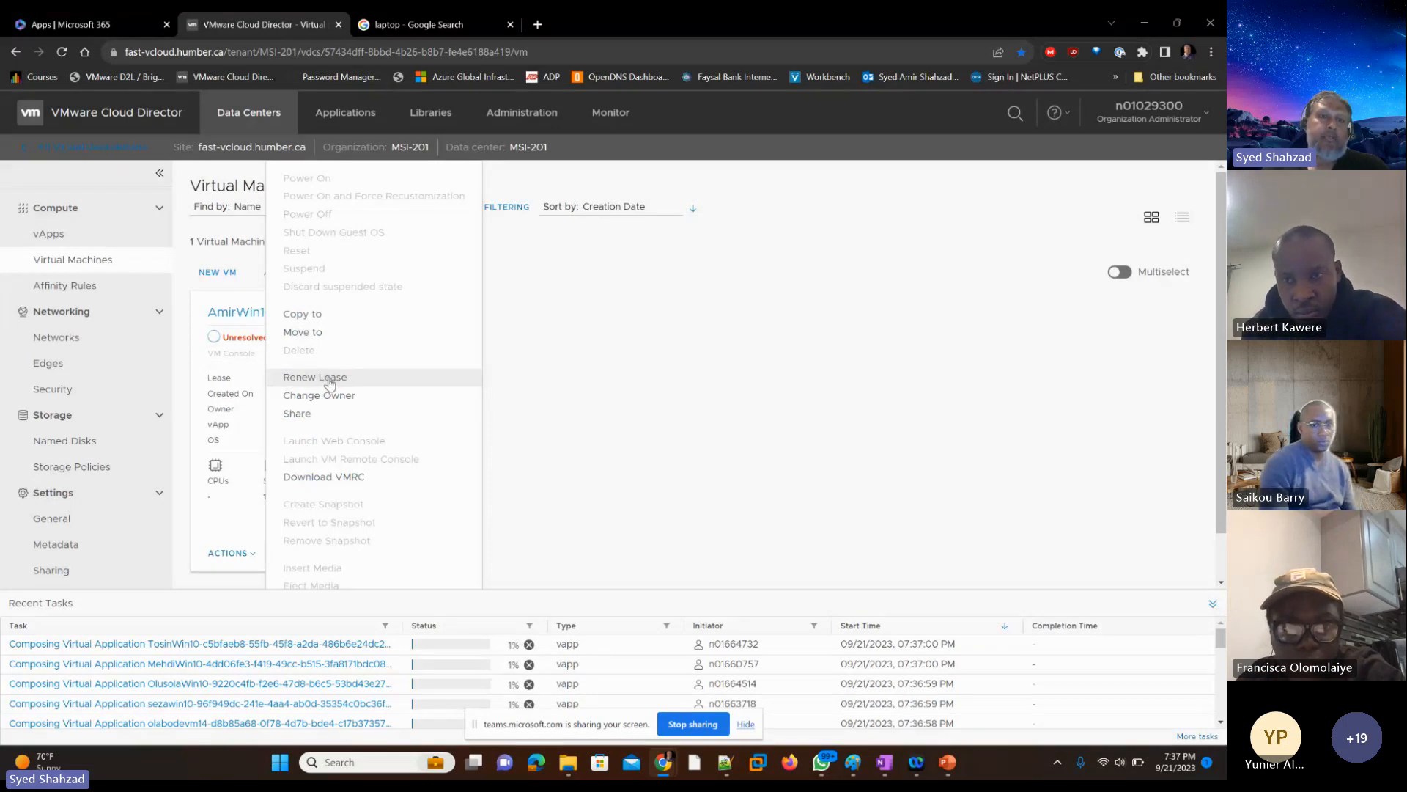
left_click(724, 404)
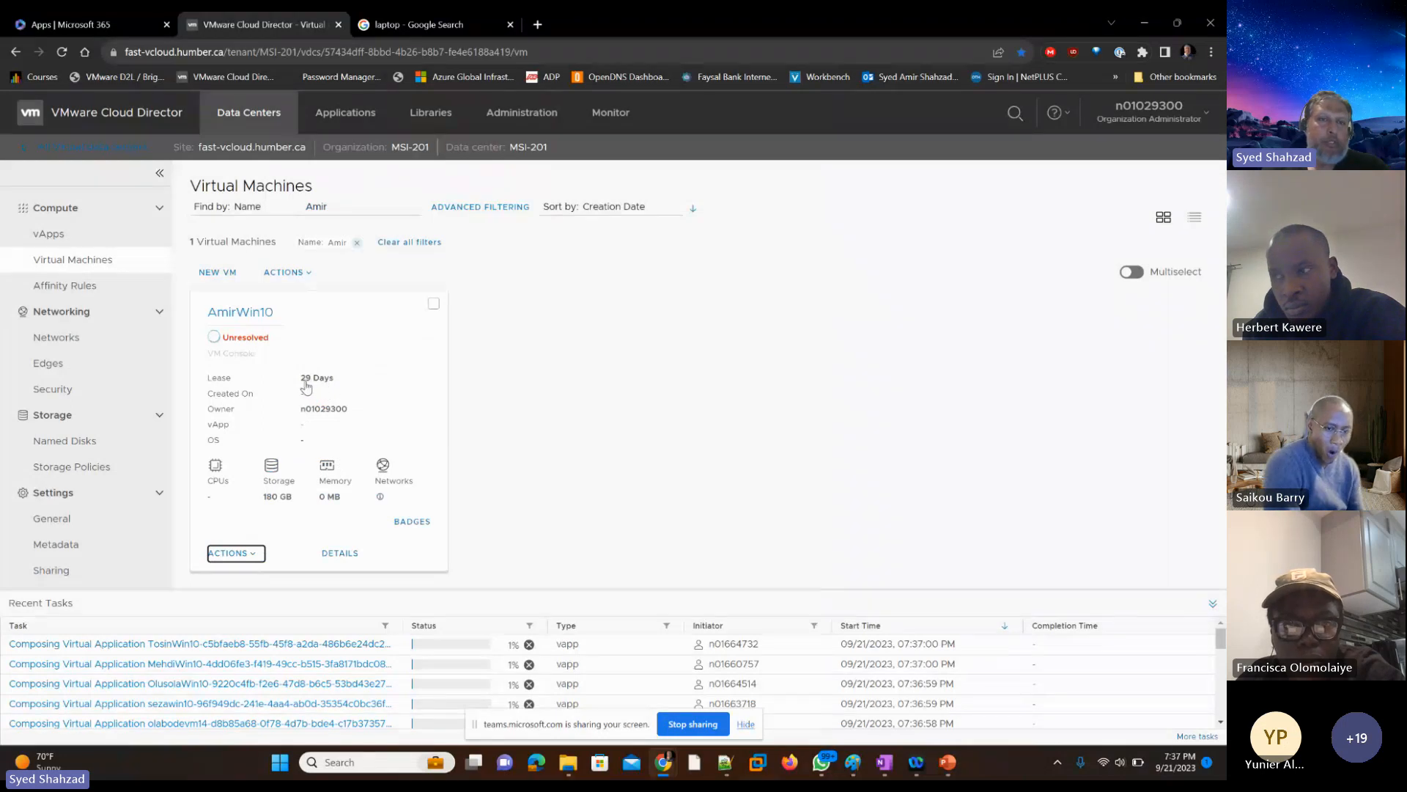
left_click(251, 555)
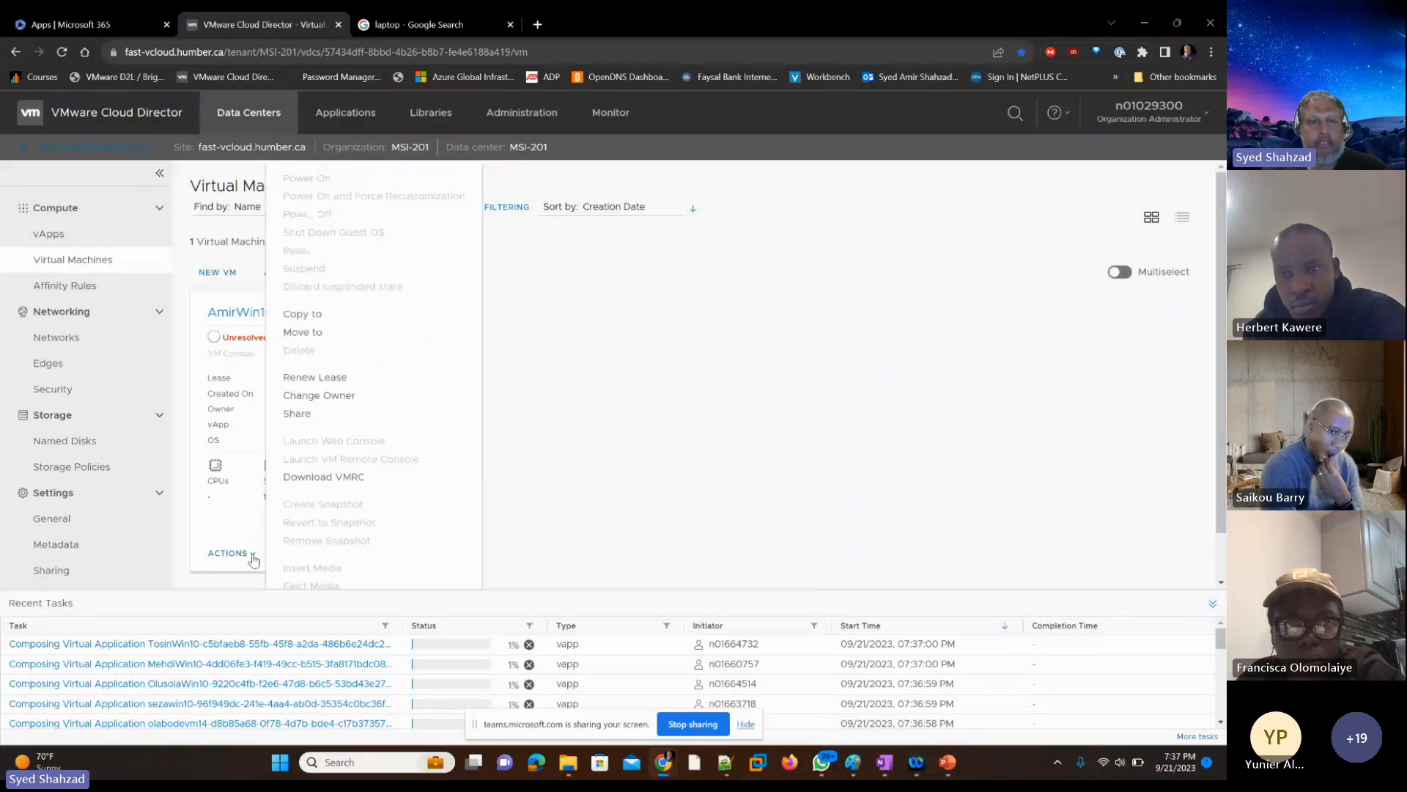
left_click(718, 463)
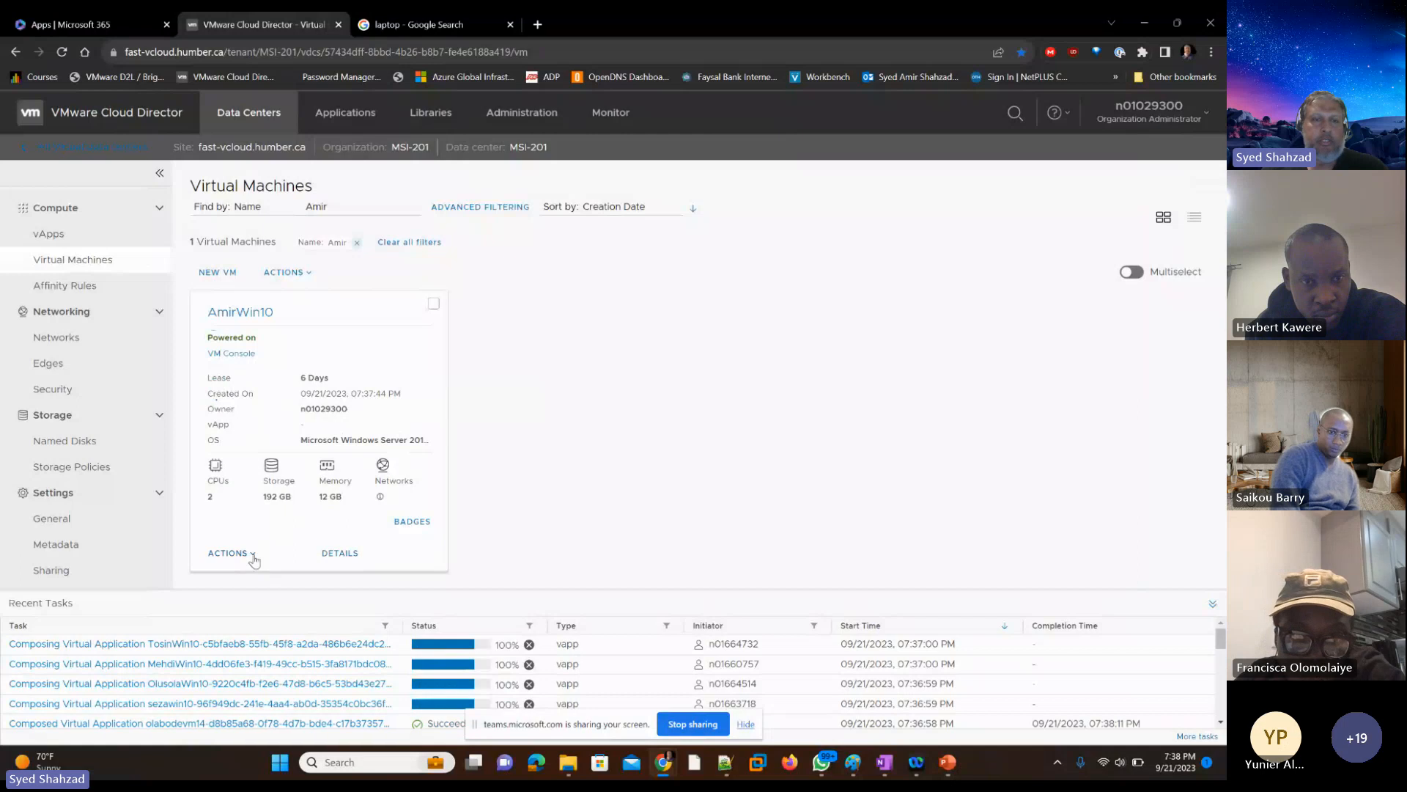
left_click(229, 554)
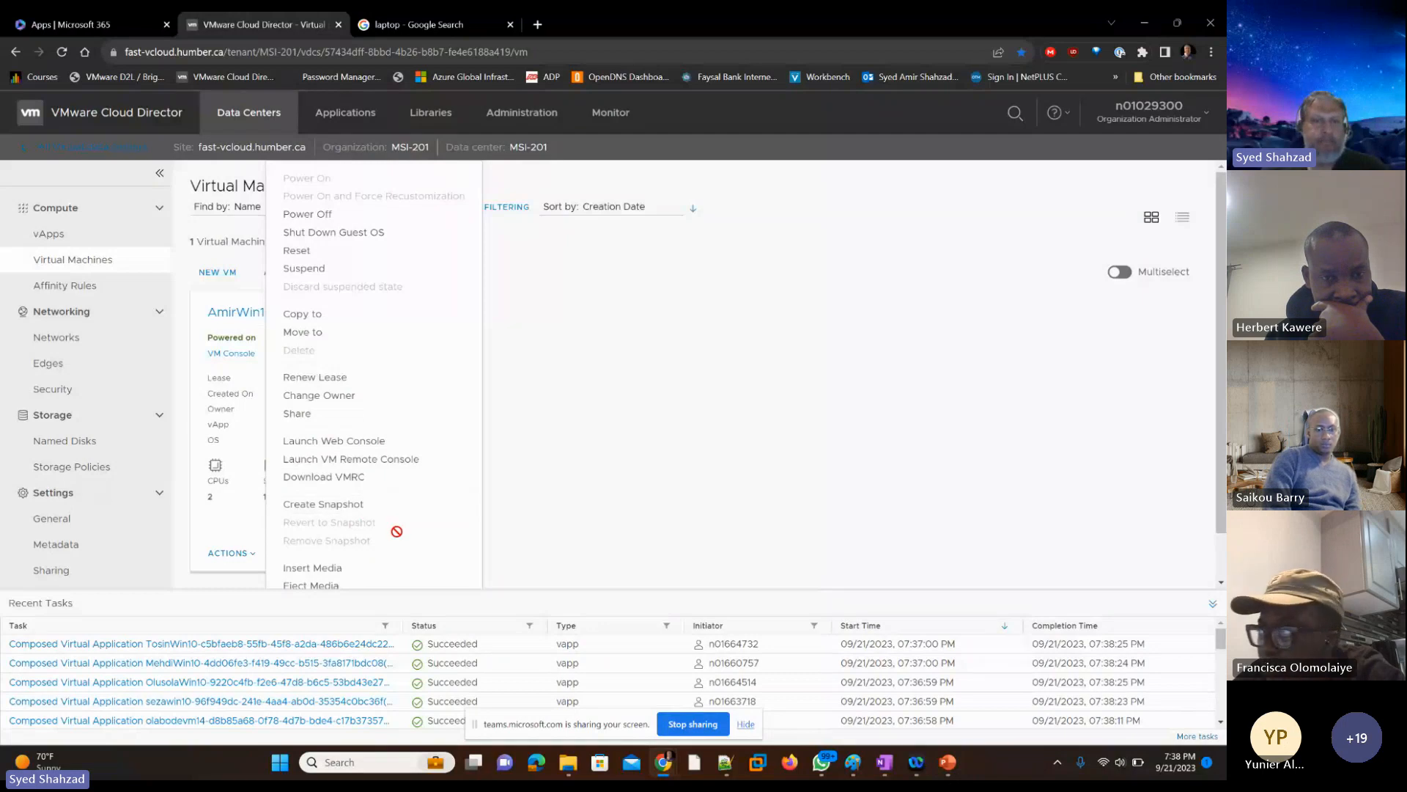
scroll(397, 531, "down", 1)
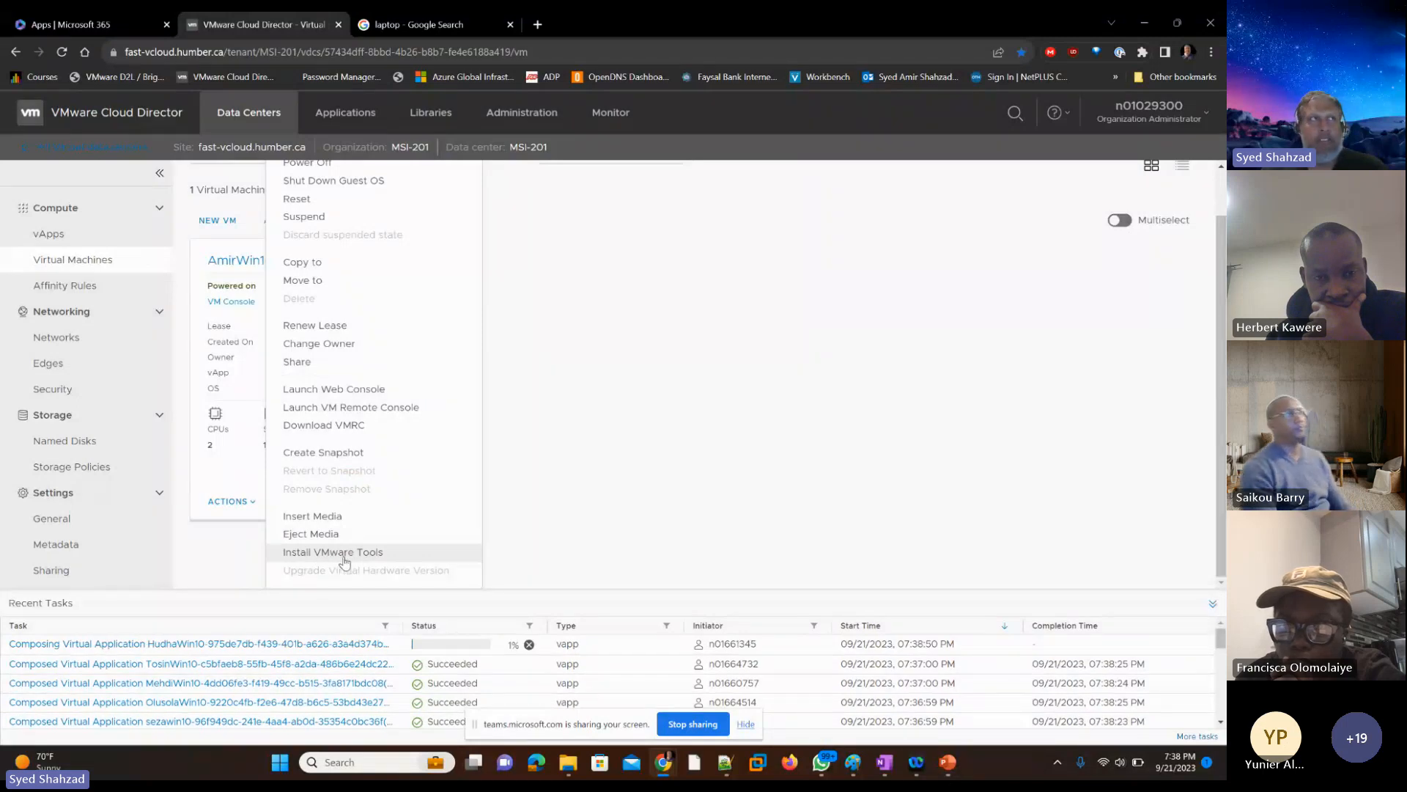
left_click(592, 482)
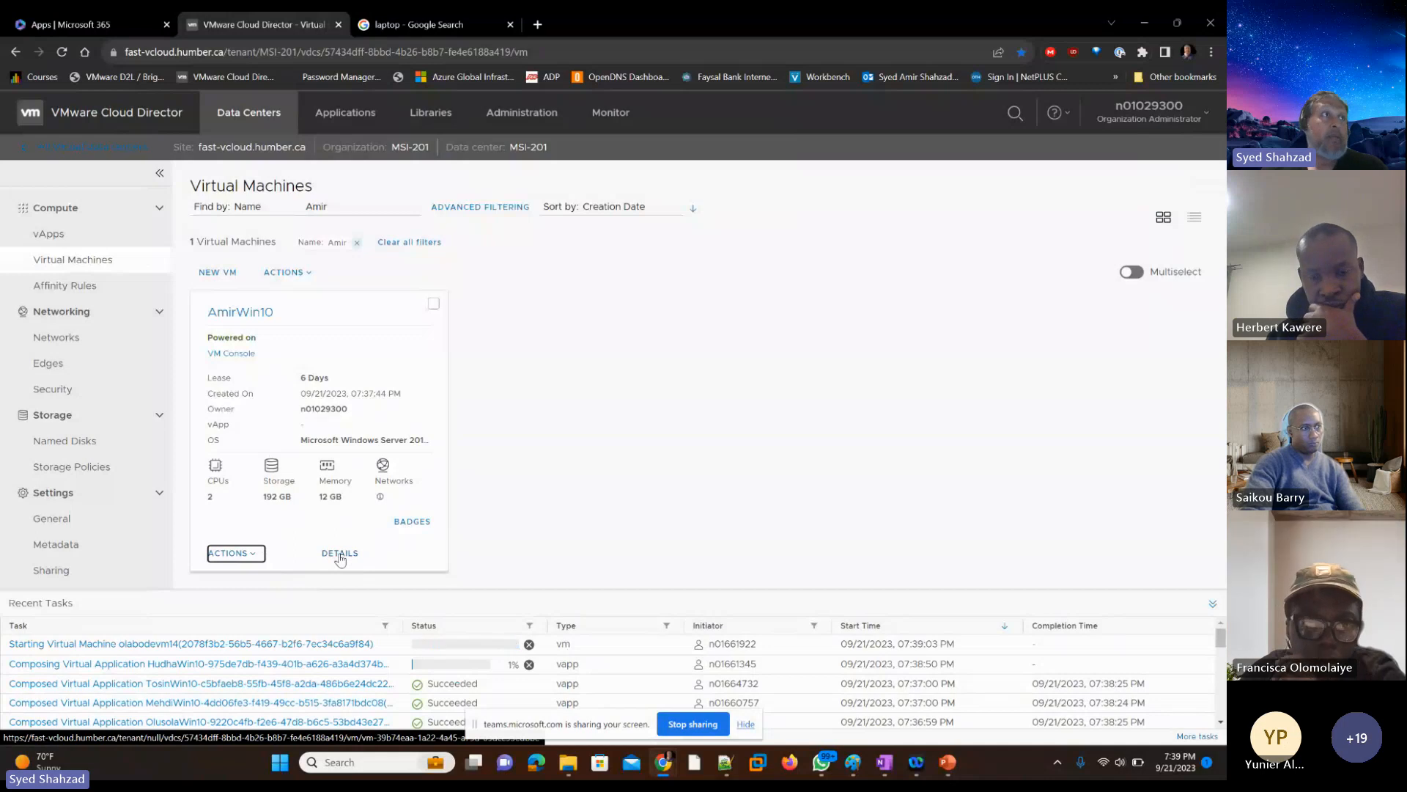
Step: Open the new VM's details and examine its removable media, hard disks, compute and NIC settings
left_click(339, 553)
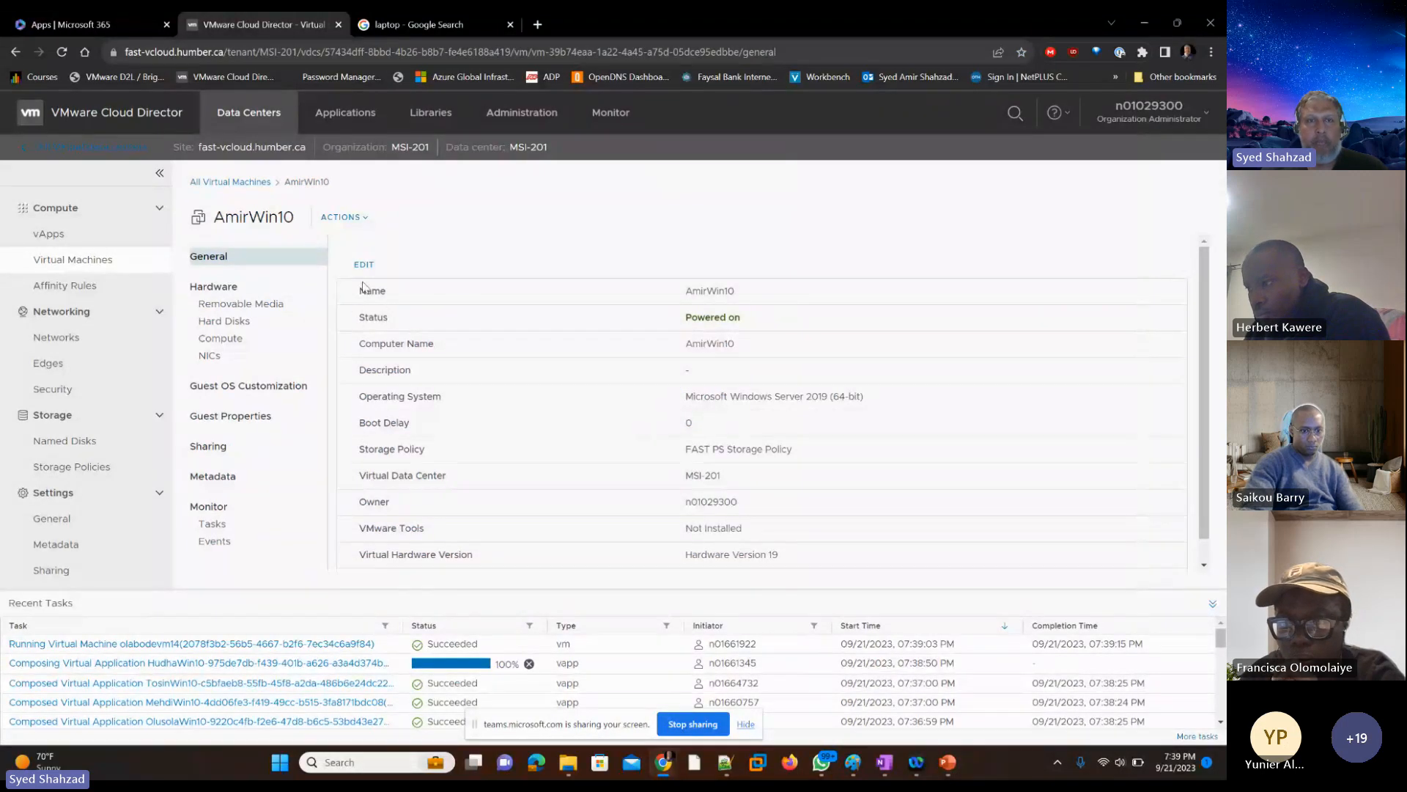
left_click(246, 305)
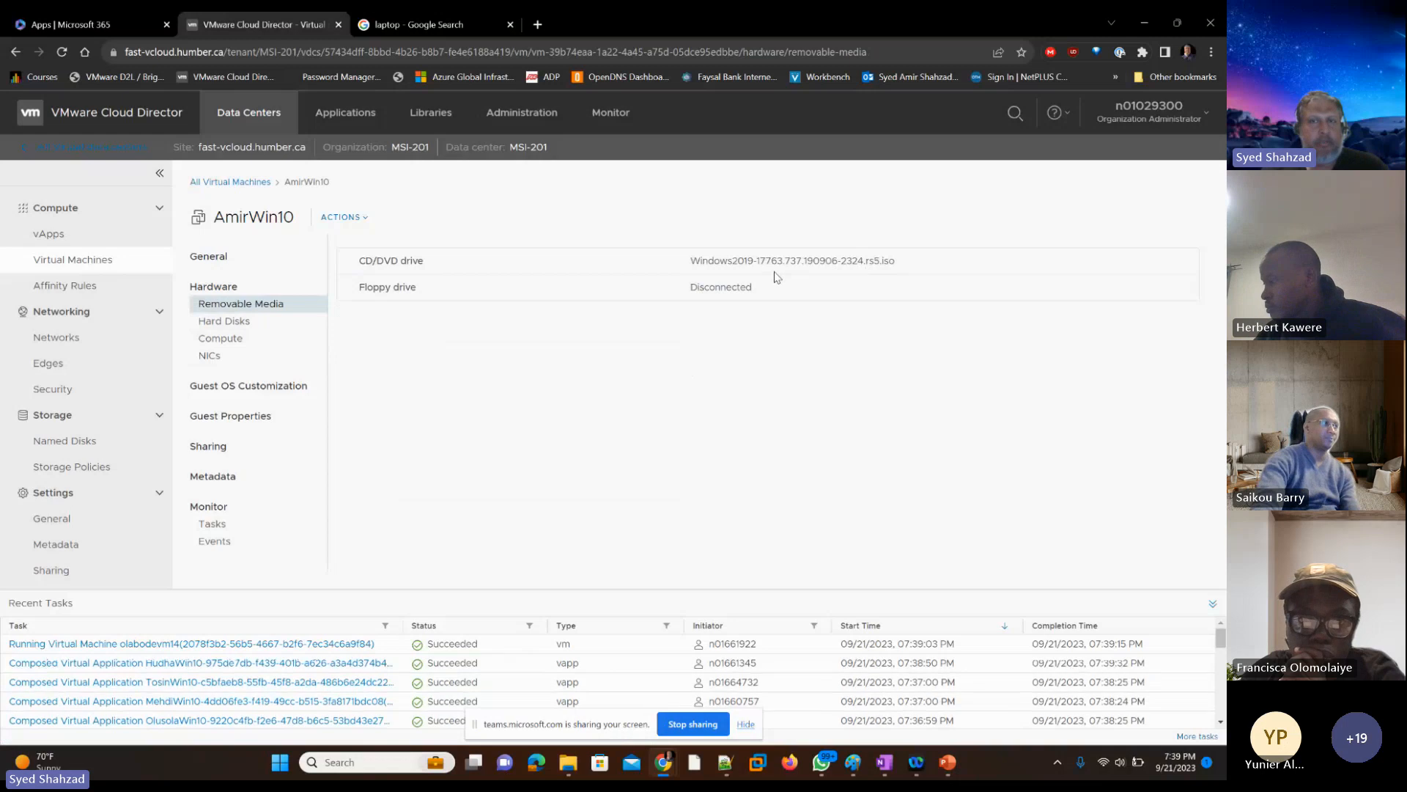
left_click(235, 326)
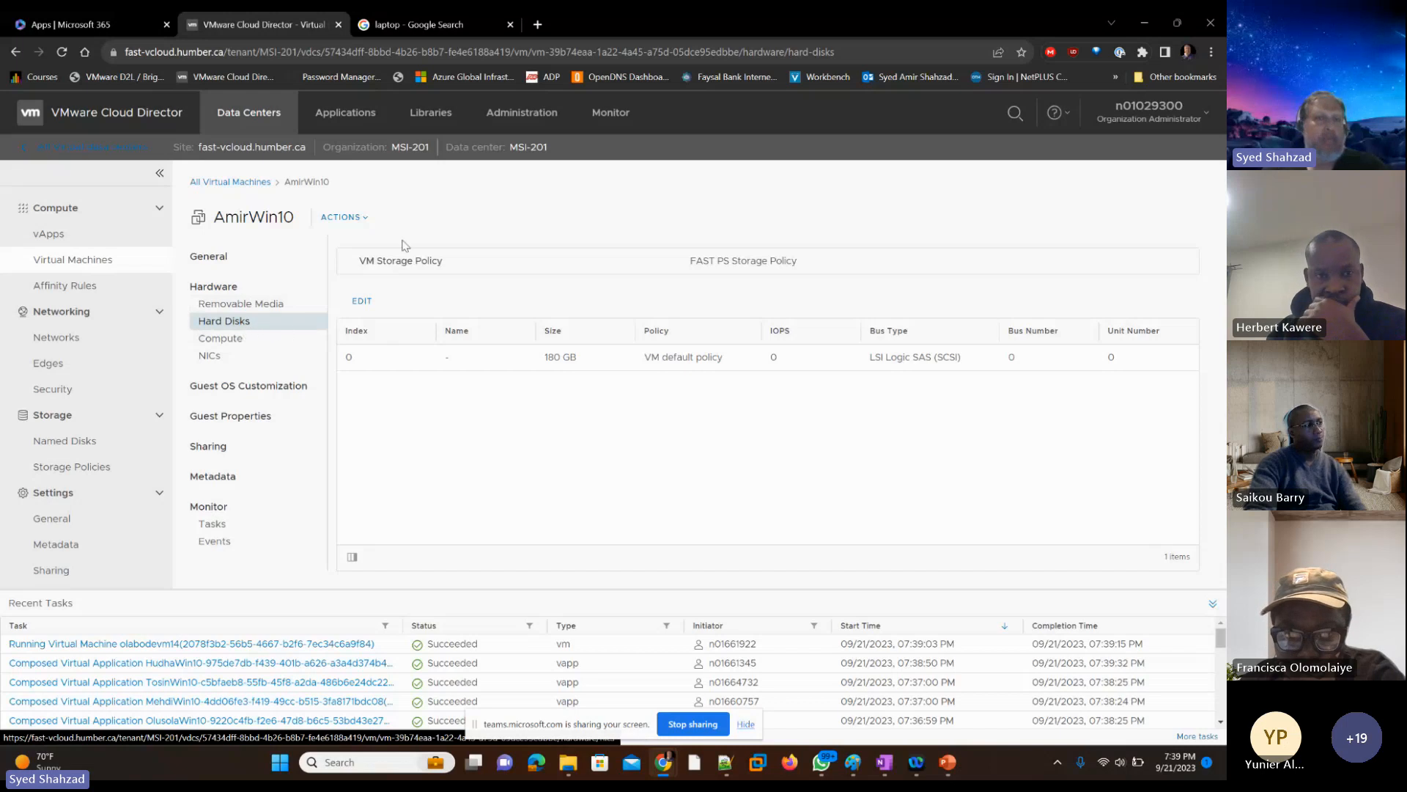
left_click(232, 342)
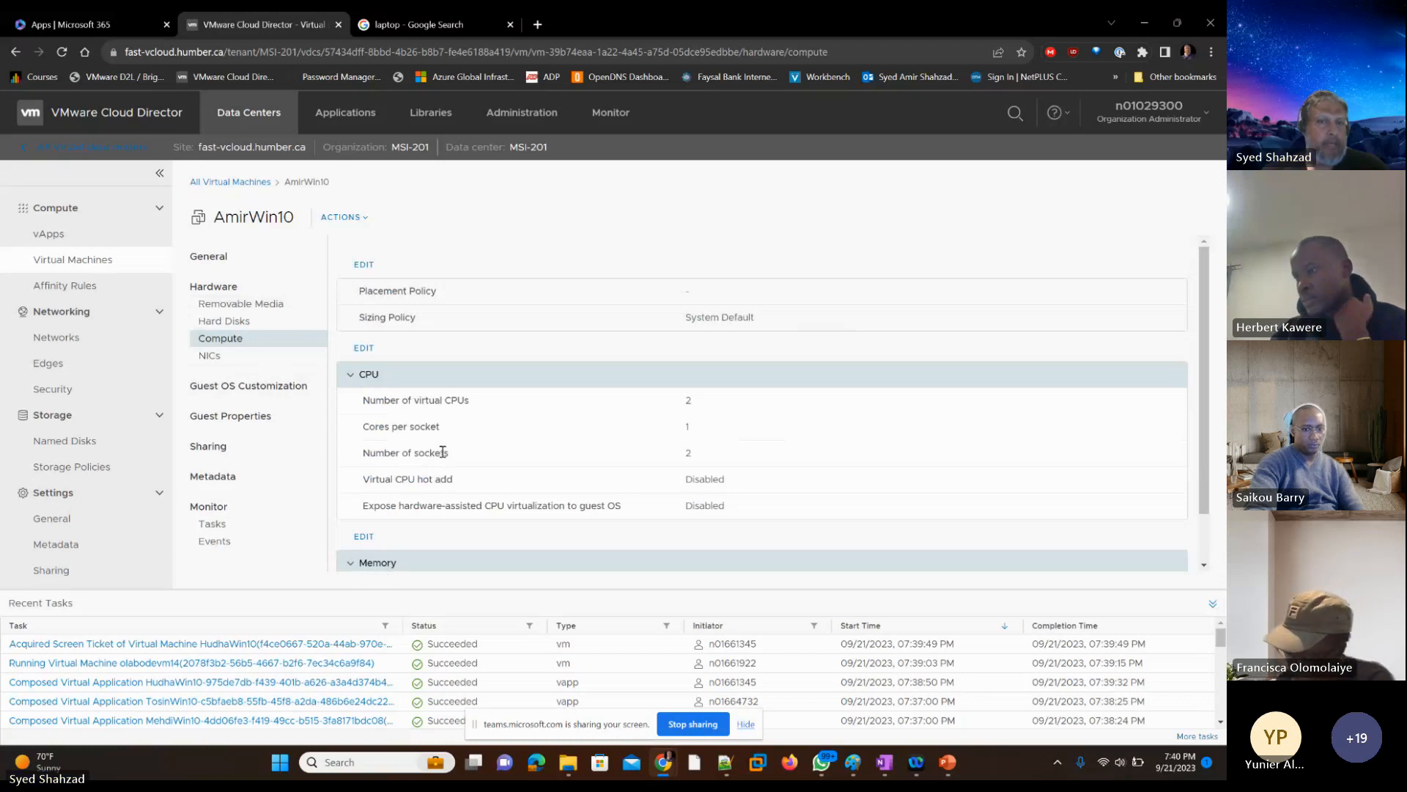
scroll(439, 483, "down", 1)
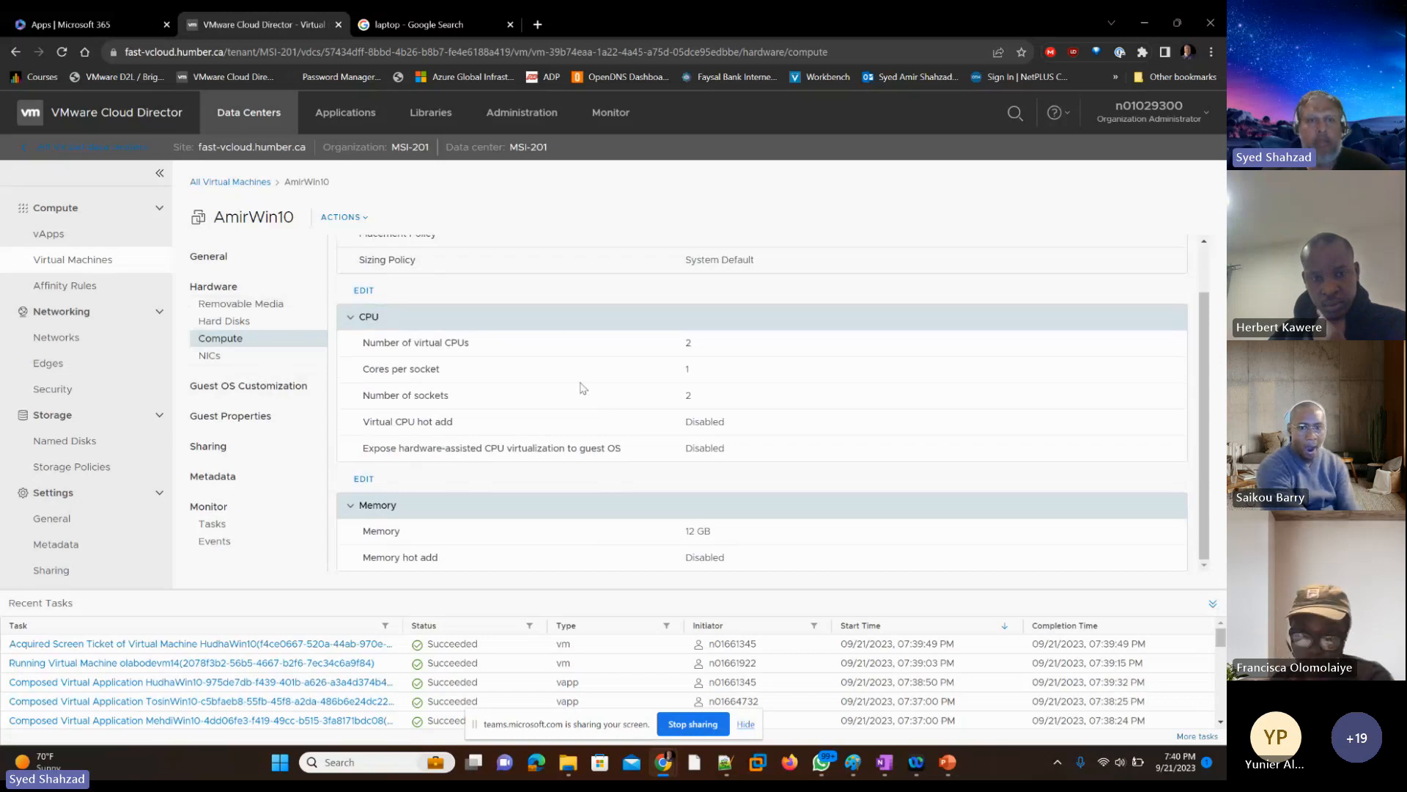
left_click(255, 361)
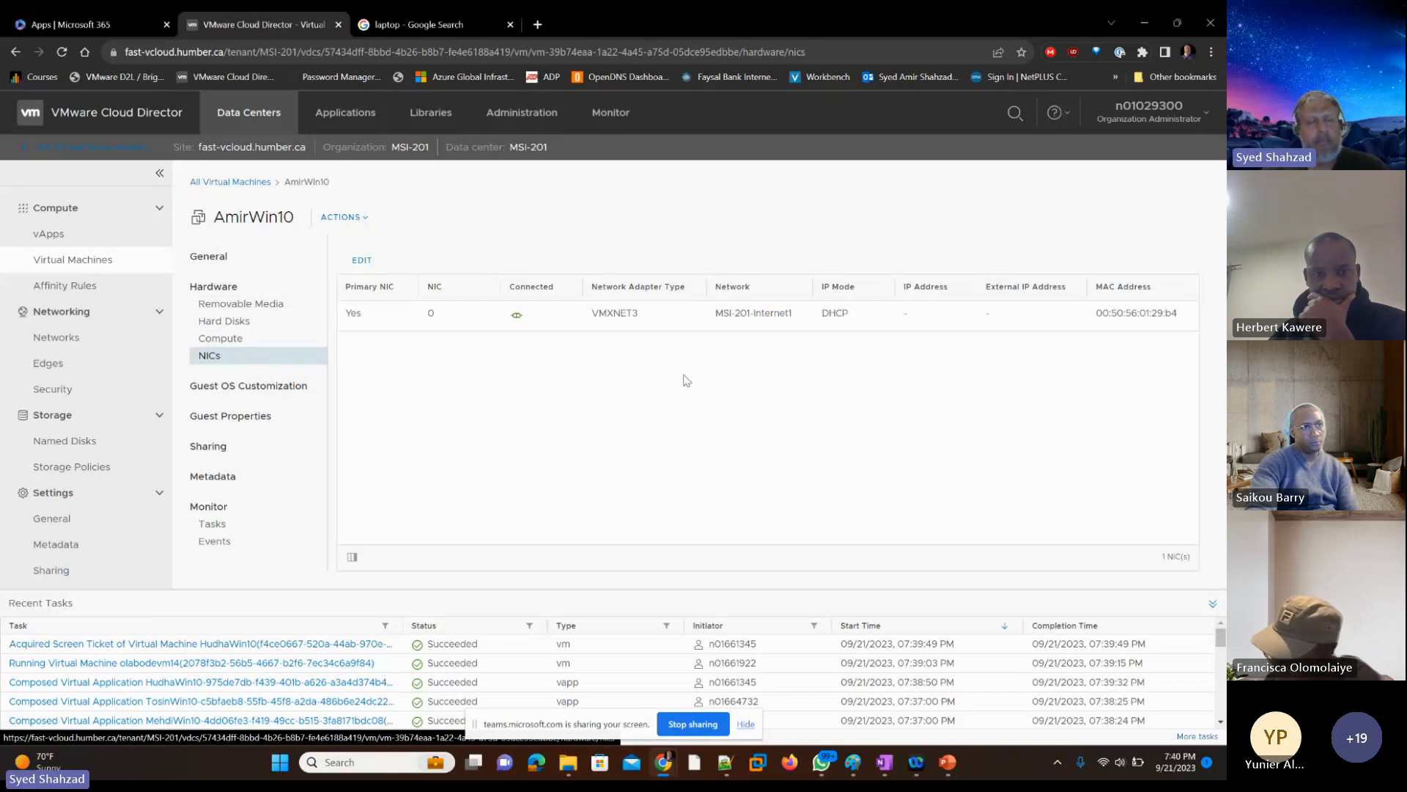
Step: Examine the VM's guest OS customization, guest properties, sharing, metadata, tasks and events pages
left_click(279, 390)
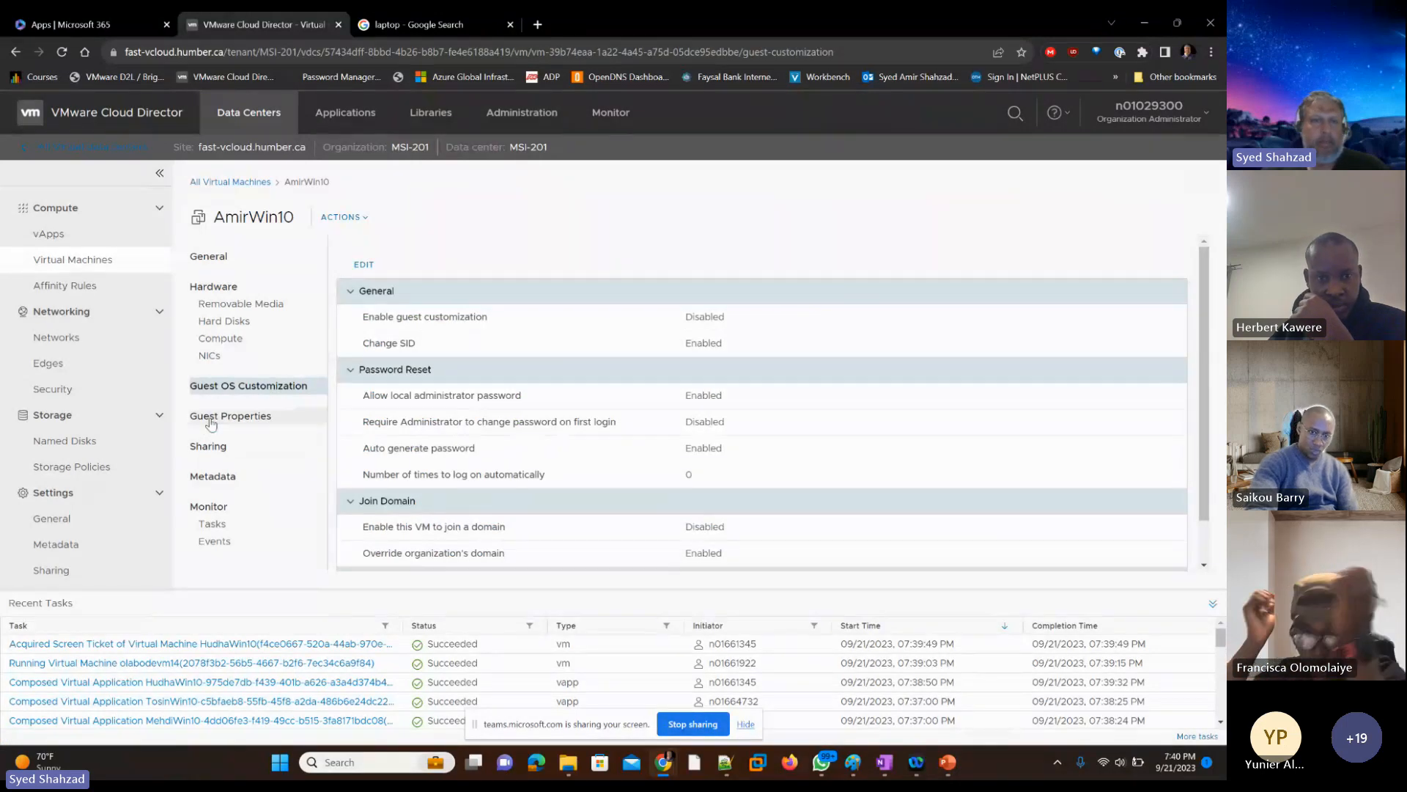
left_click(242, 418)
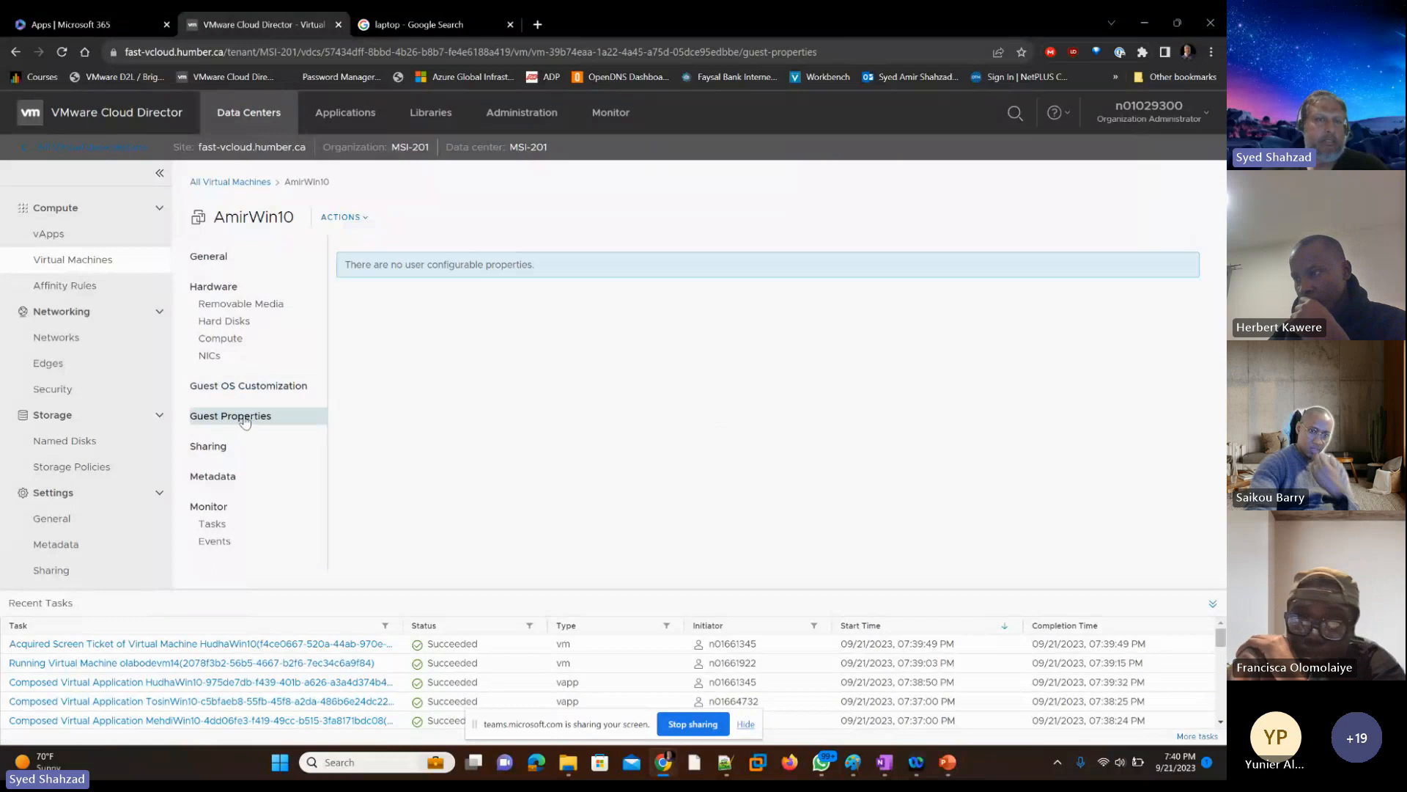
left_click(218, 455)
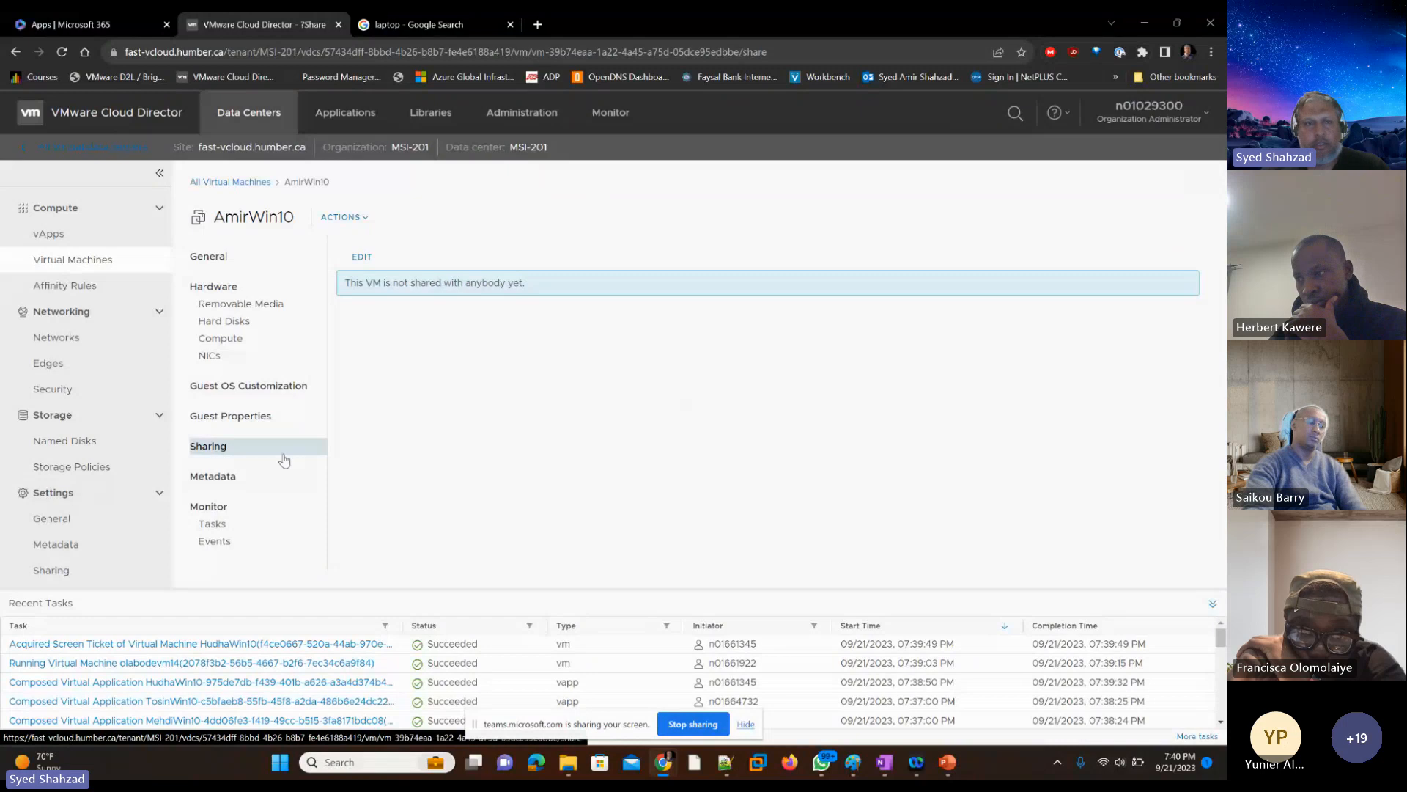
left_click(229, 480)
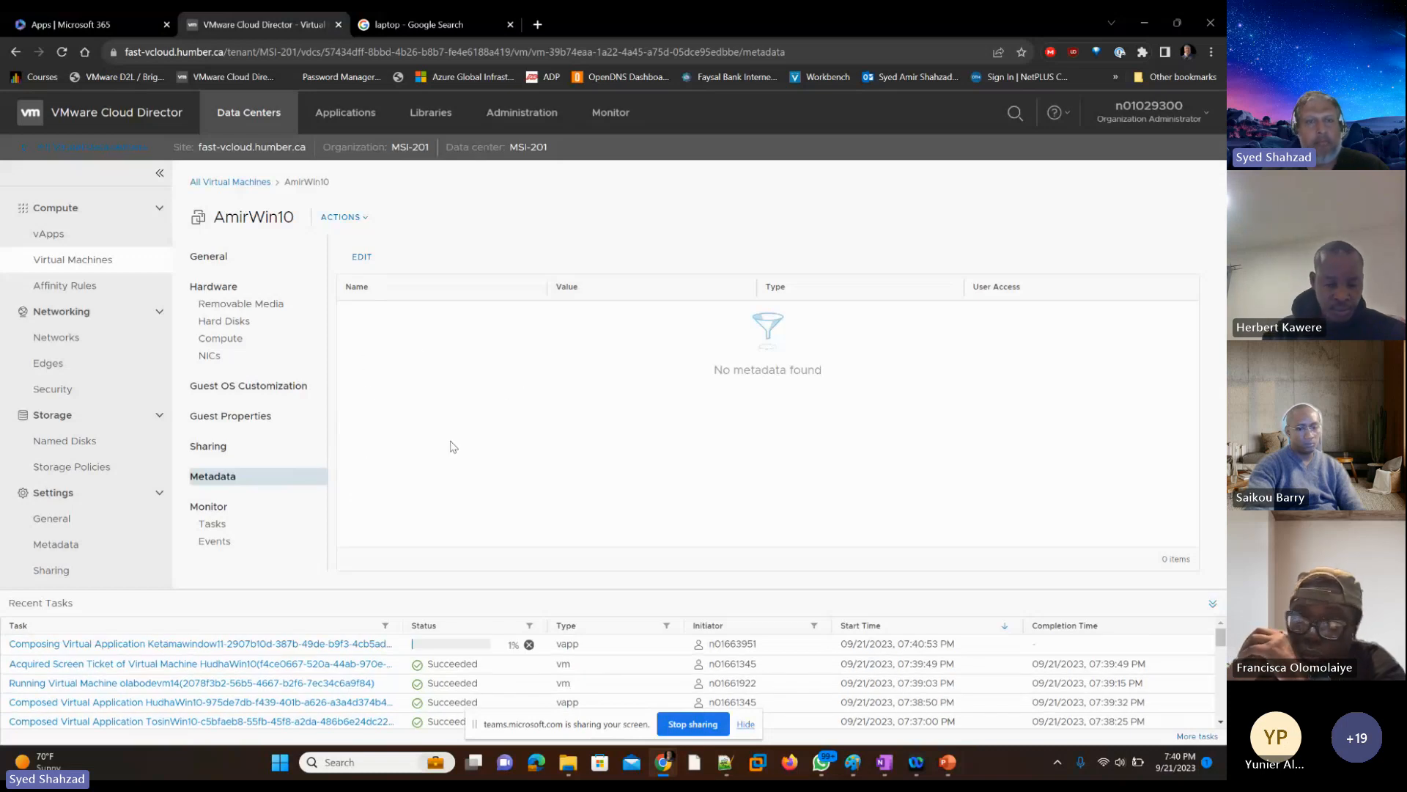
left_click(223, 524)
left_click(228, 543)
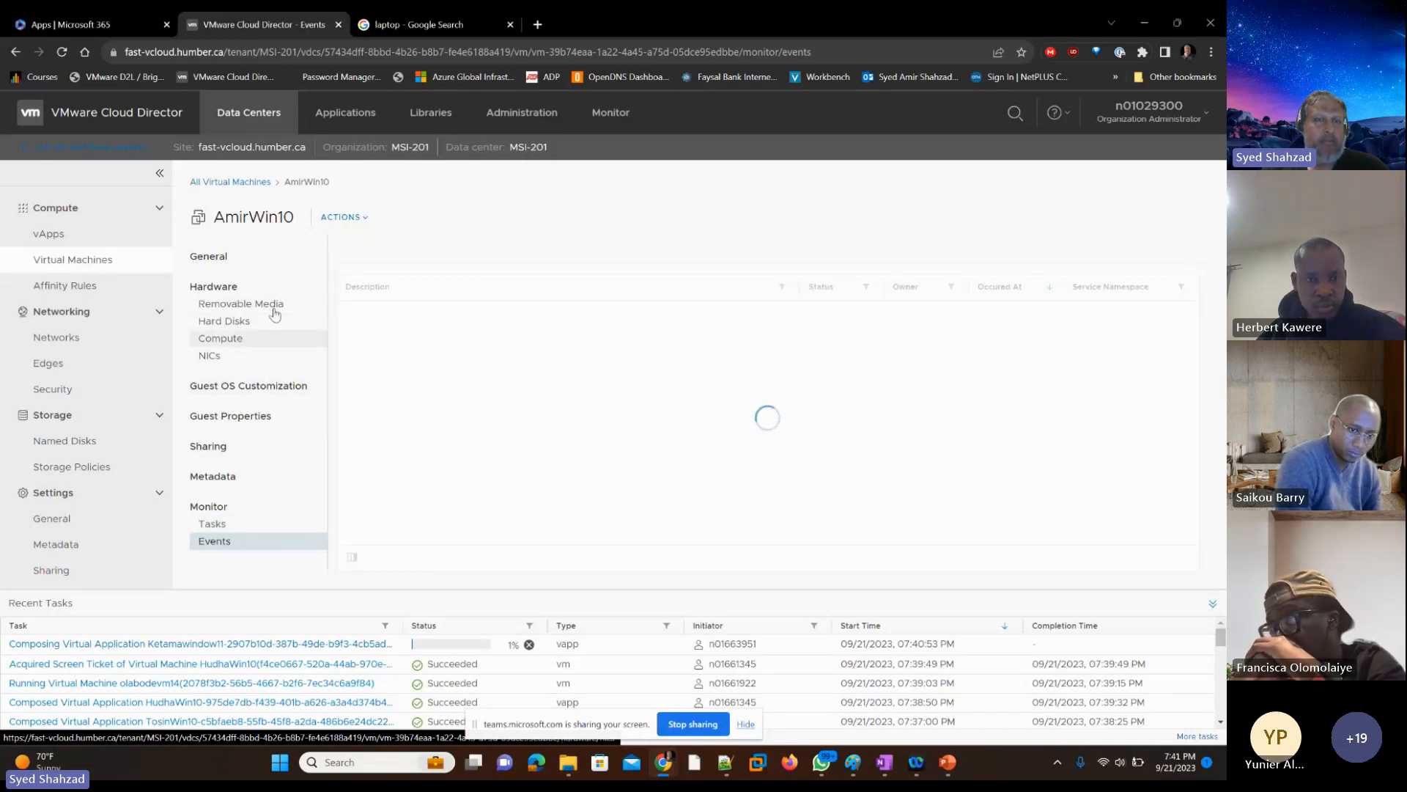
Step: Return to the list of all virtual machines and check the new VM's power state and available actions
left_click(245, 187)
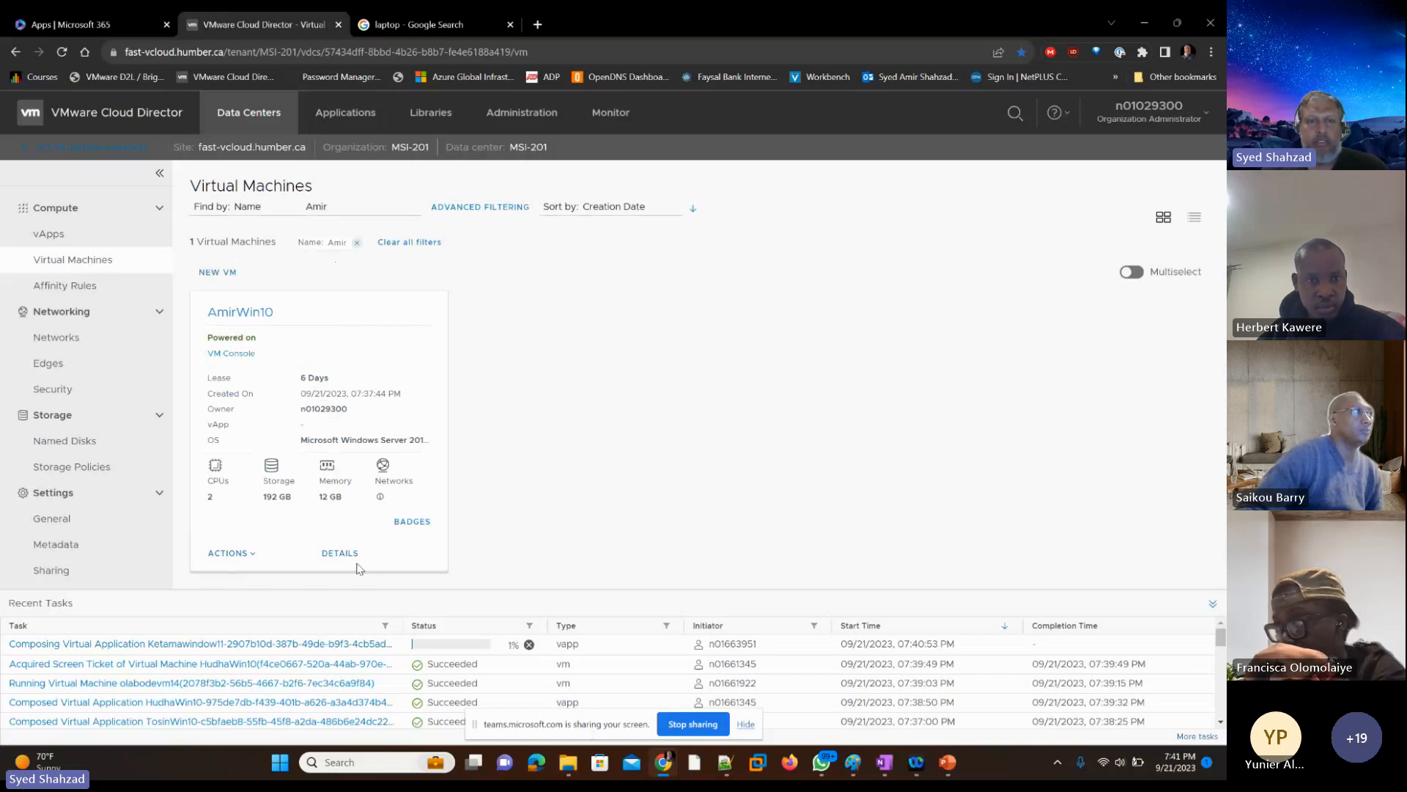
left_click_drag(212, 336, 258, 338)
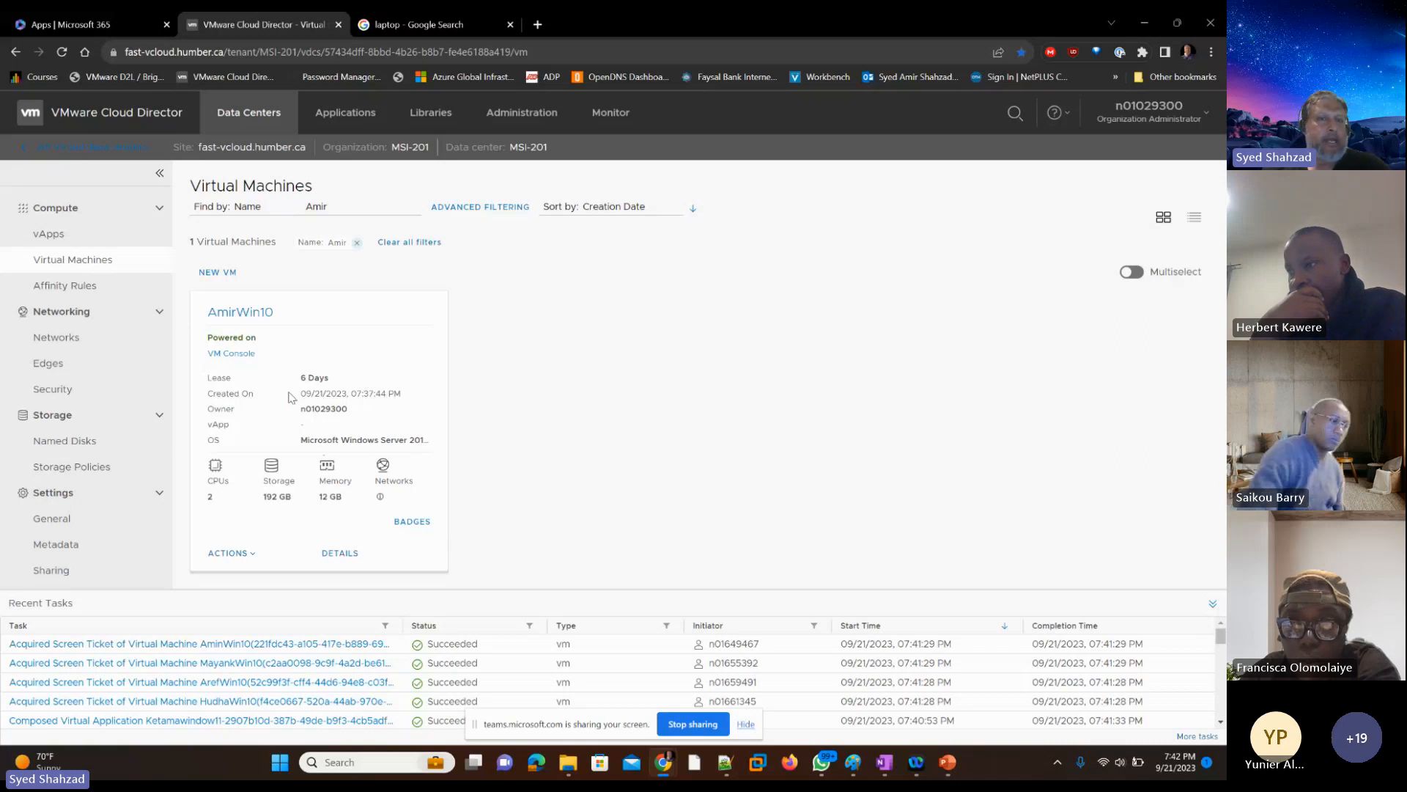
left_click(251, 554)
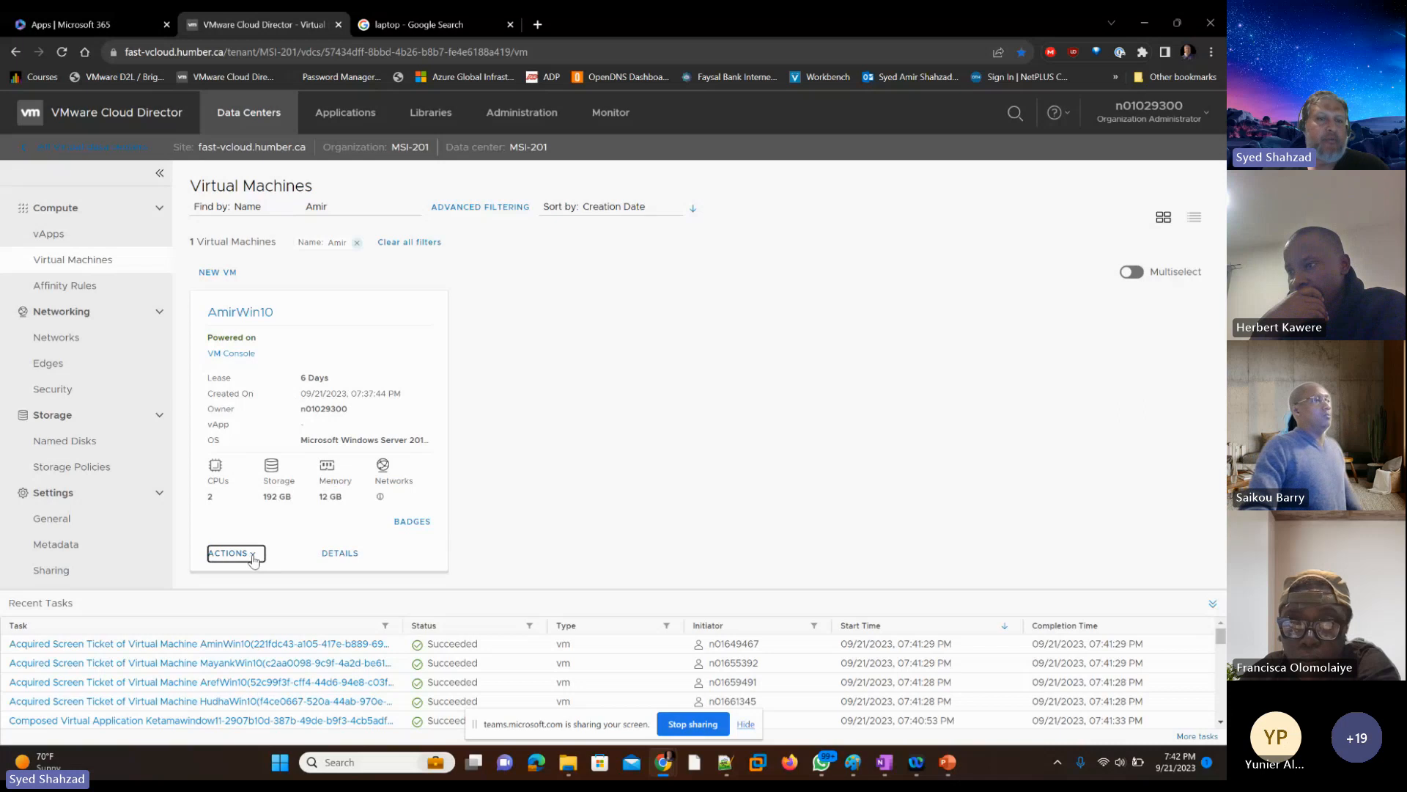
left_click(762, 423)
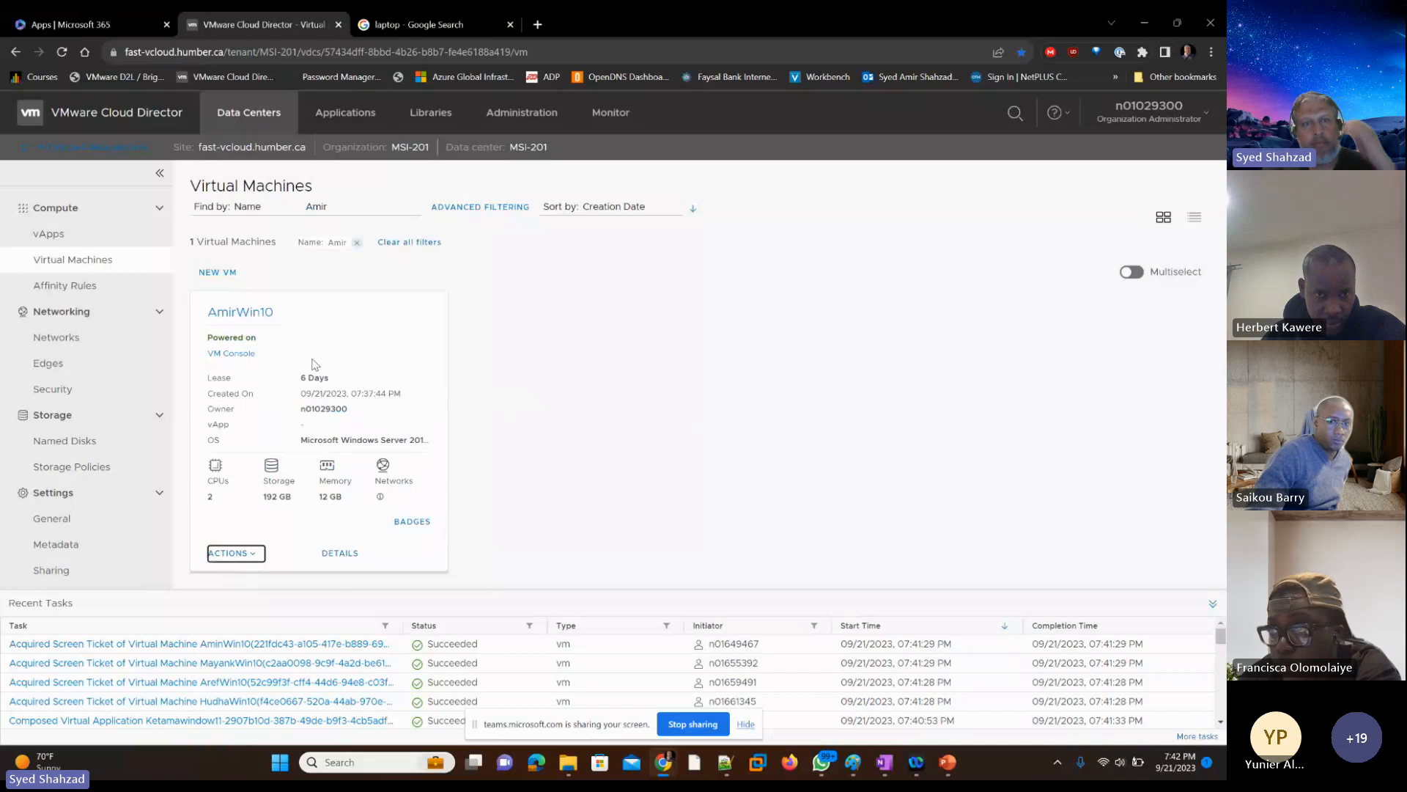
Step: Open the new Windows VM's web console and maximize its window
left_click(231, 356)
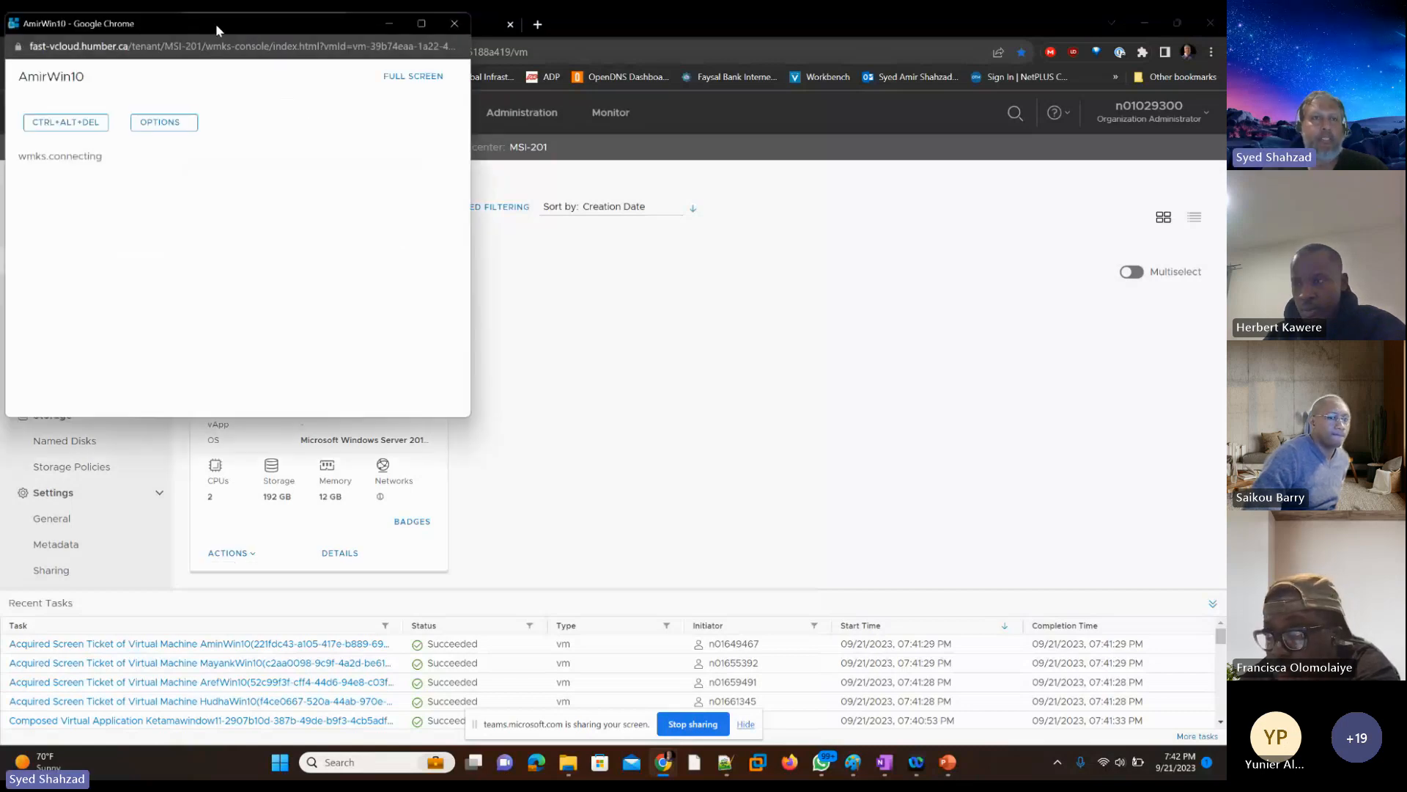
left_click_drag(215, 24, 511, 152)
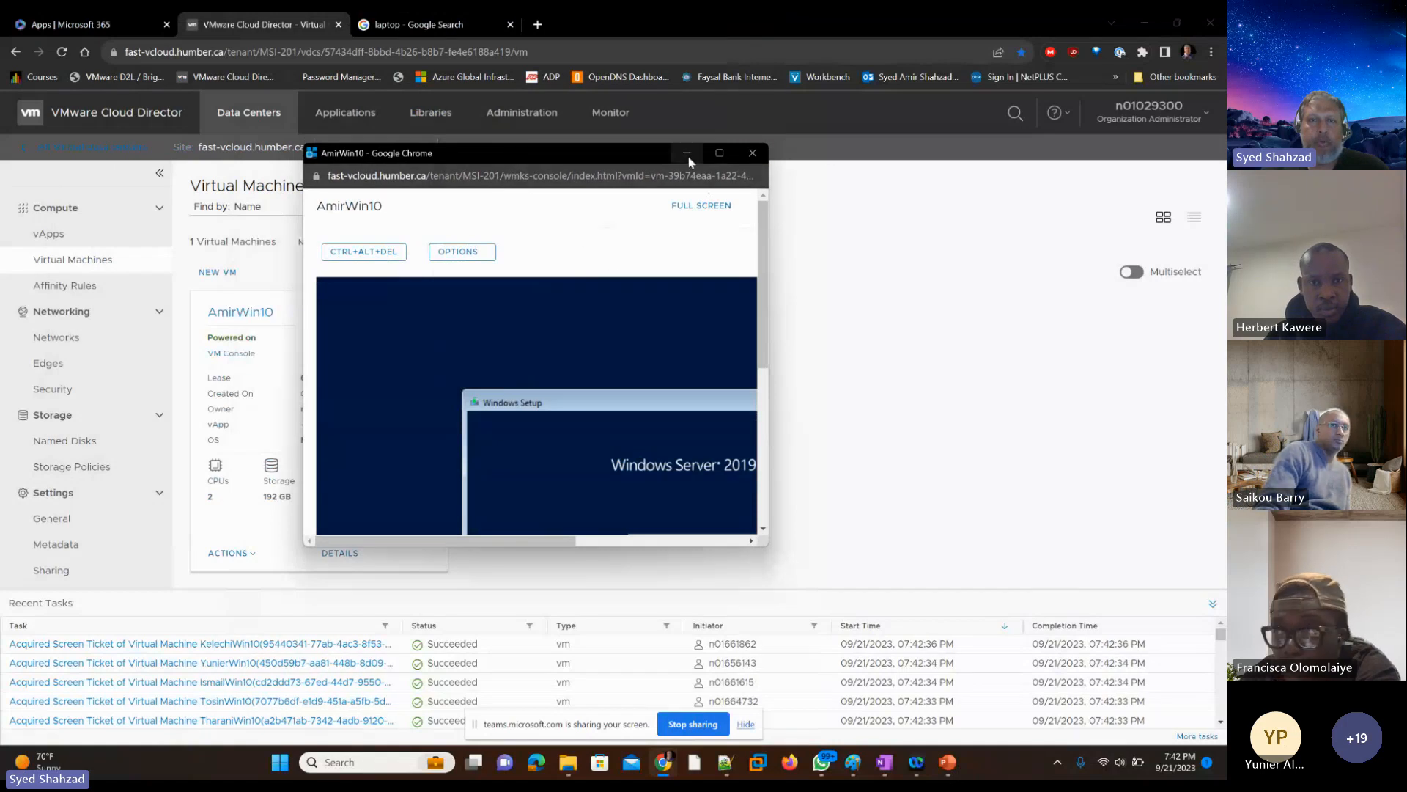
mouse_move(719, 155)
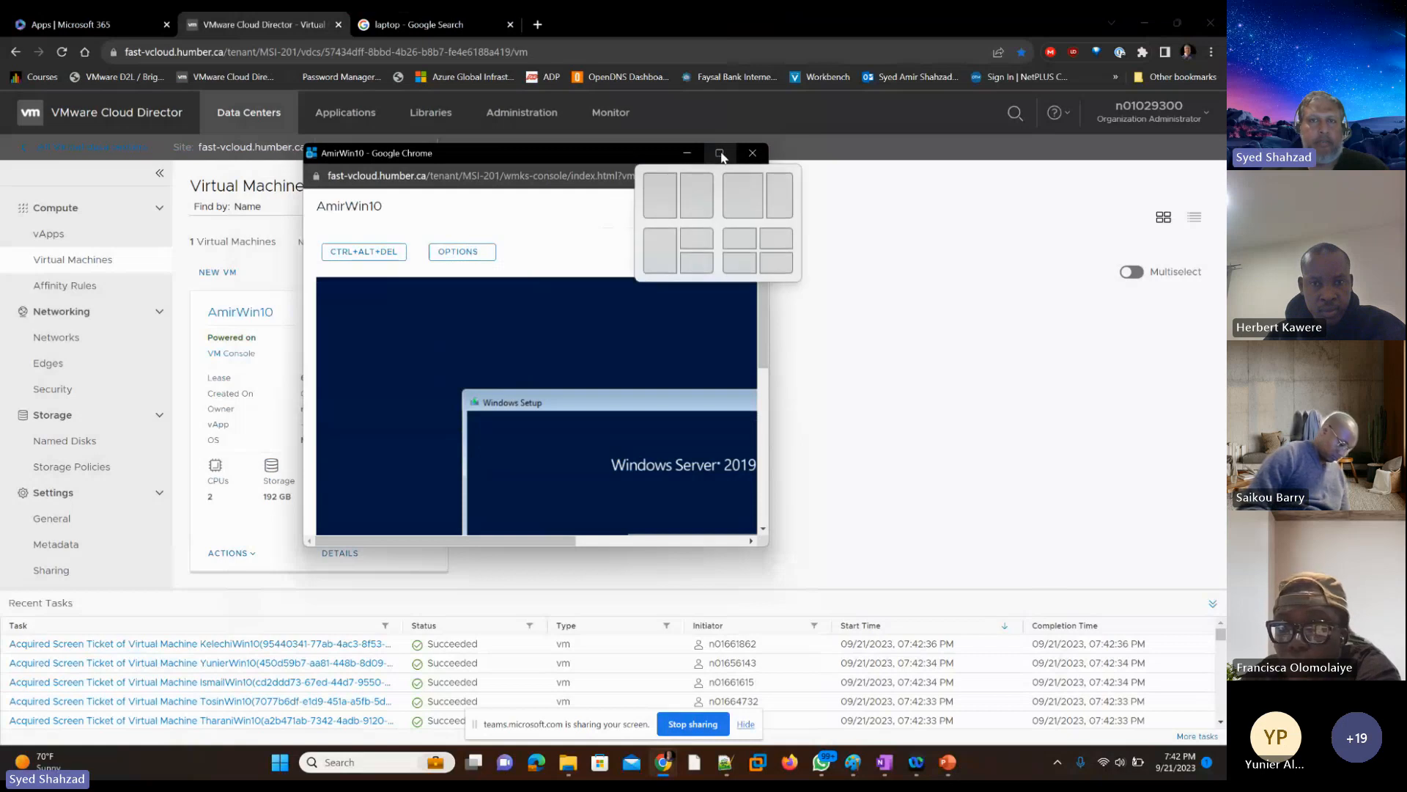
left_click(720, 154)
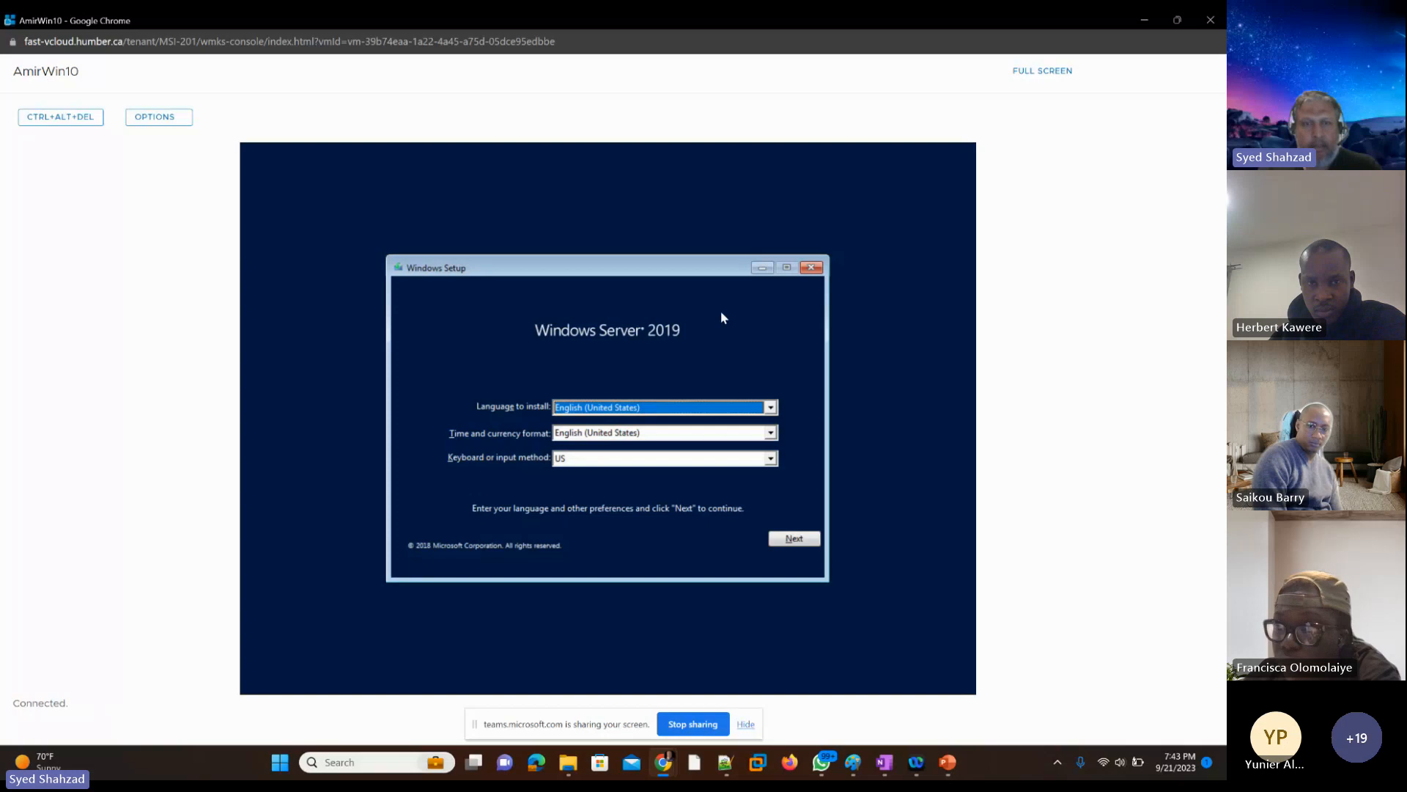
Step: Accept English (United States) for language and time format with the US keyboard, and start the Windows Server 2019 installation
key("Tab")
key("Tab")
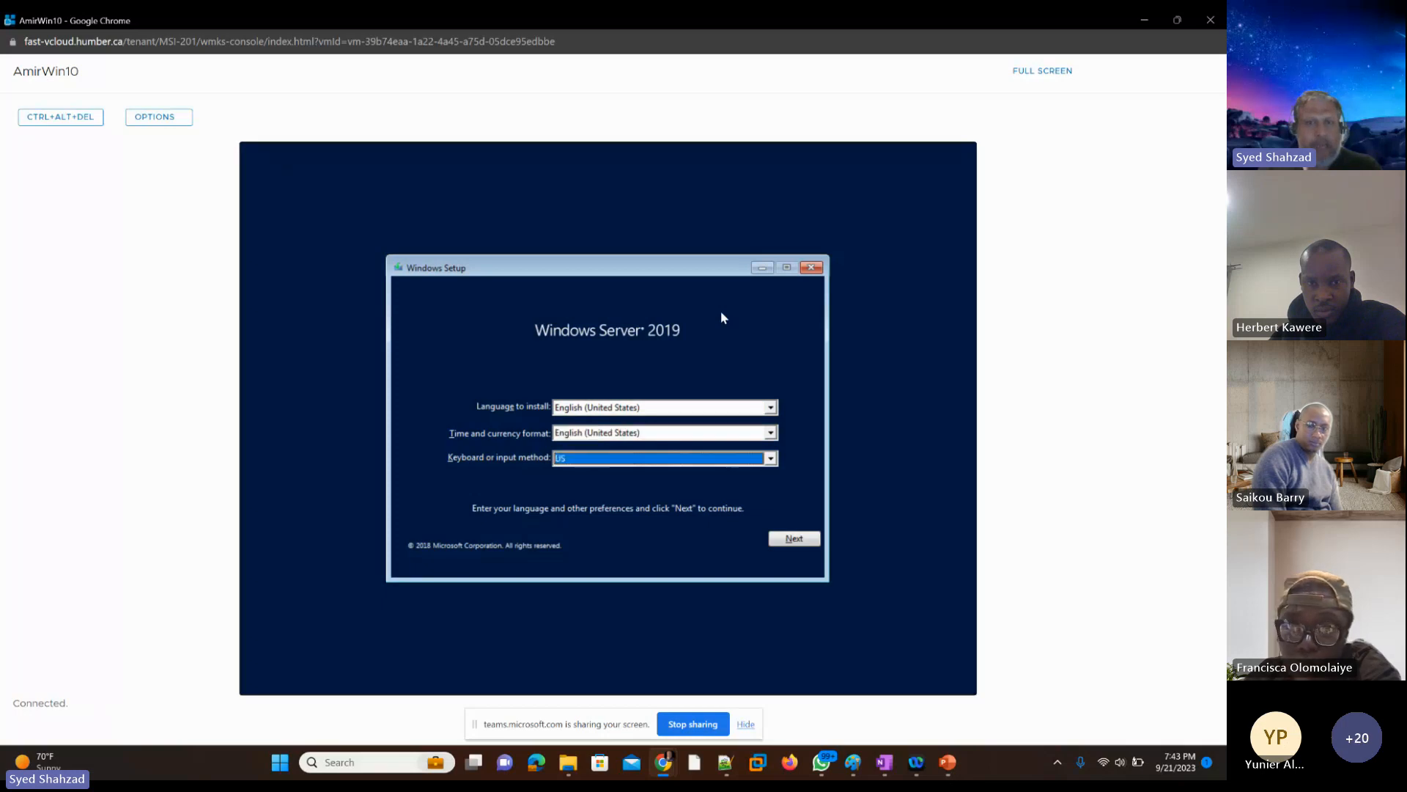
key("Tab")
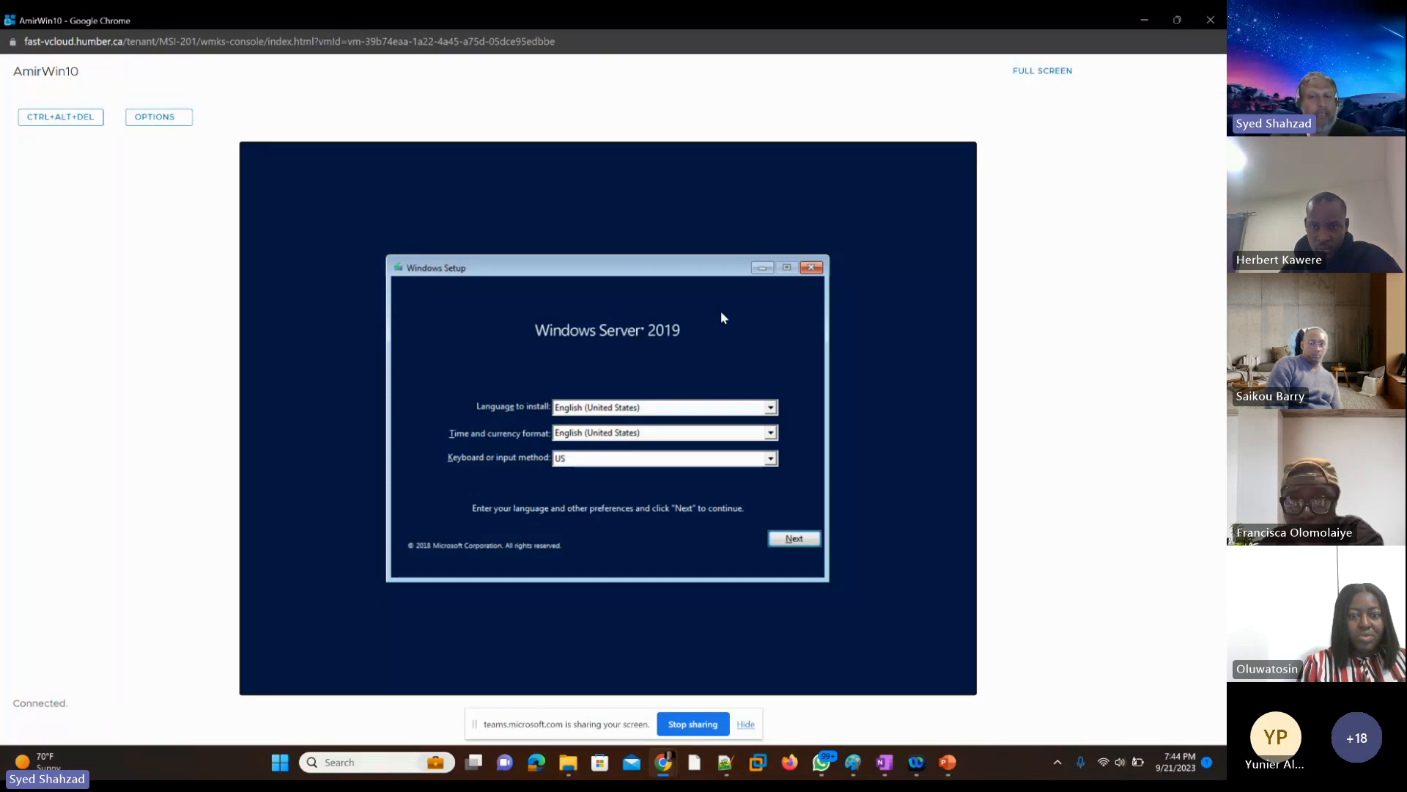
key("Tab")
key("Tab")
key("Tab")
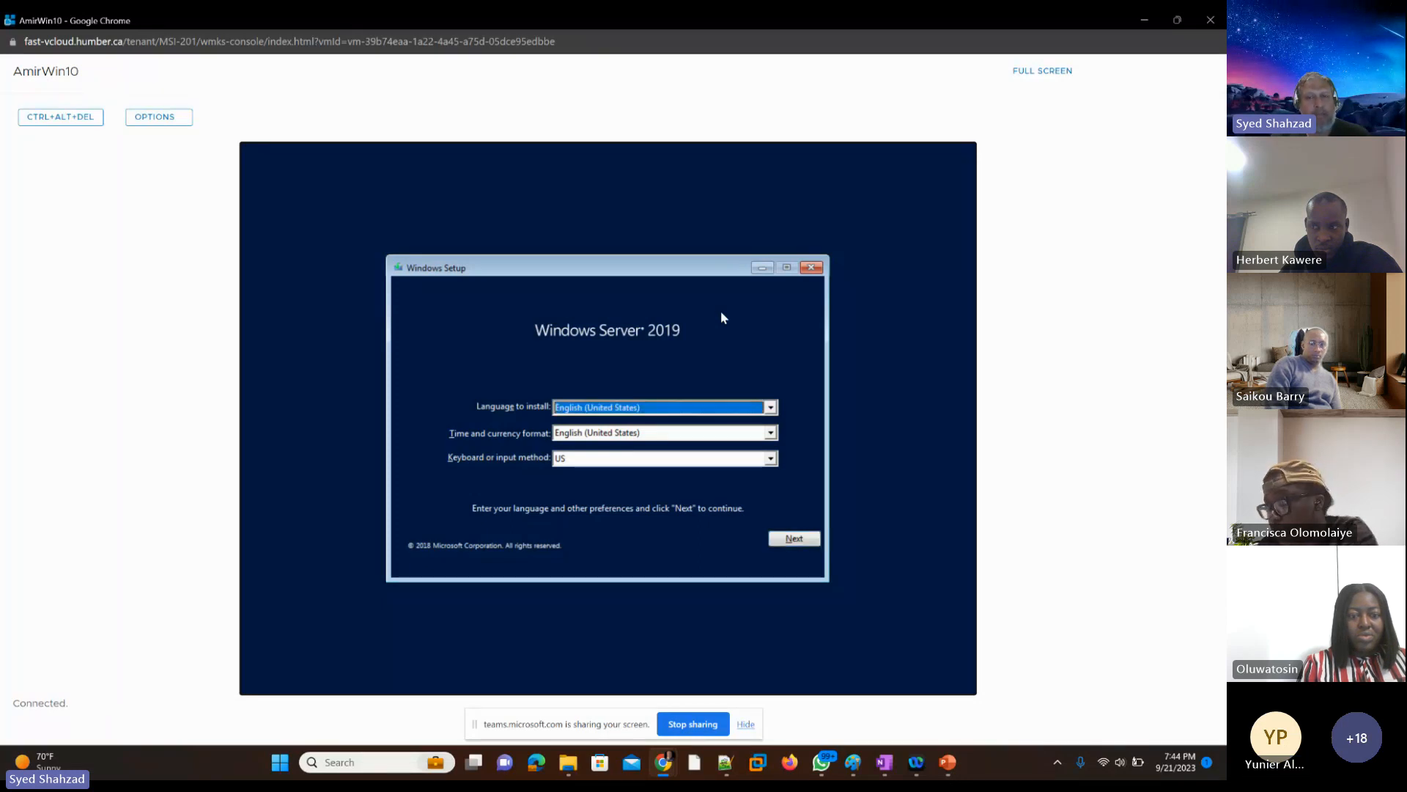
key("Tab")
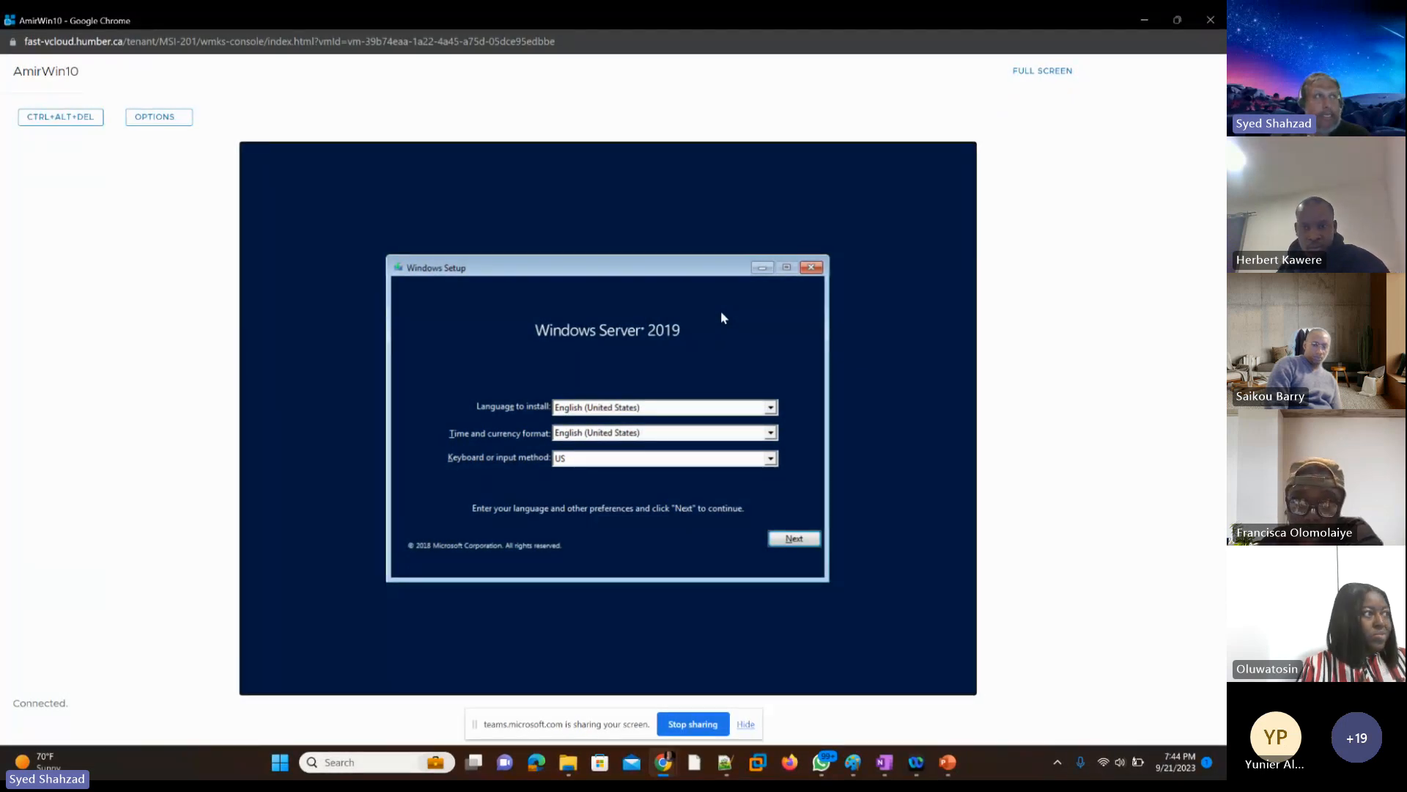
key("Return")
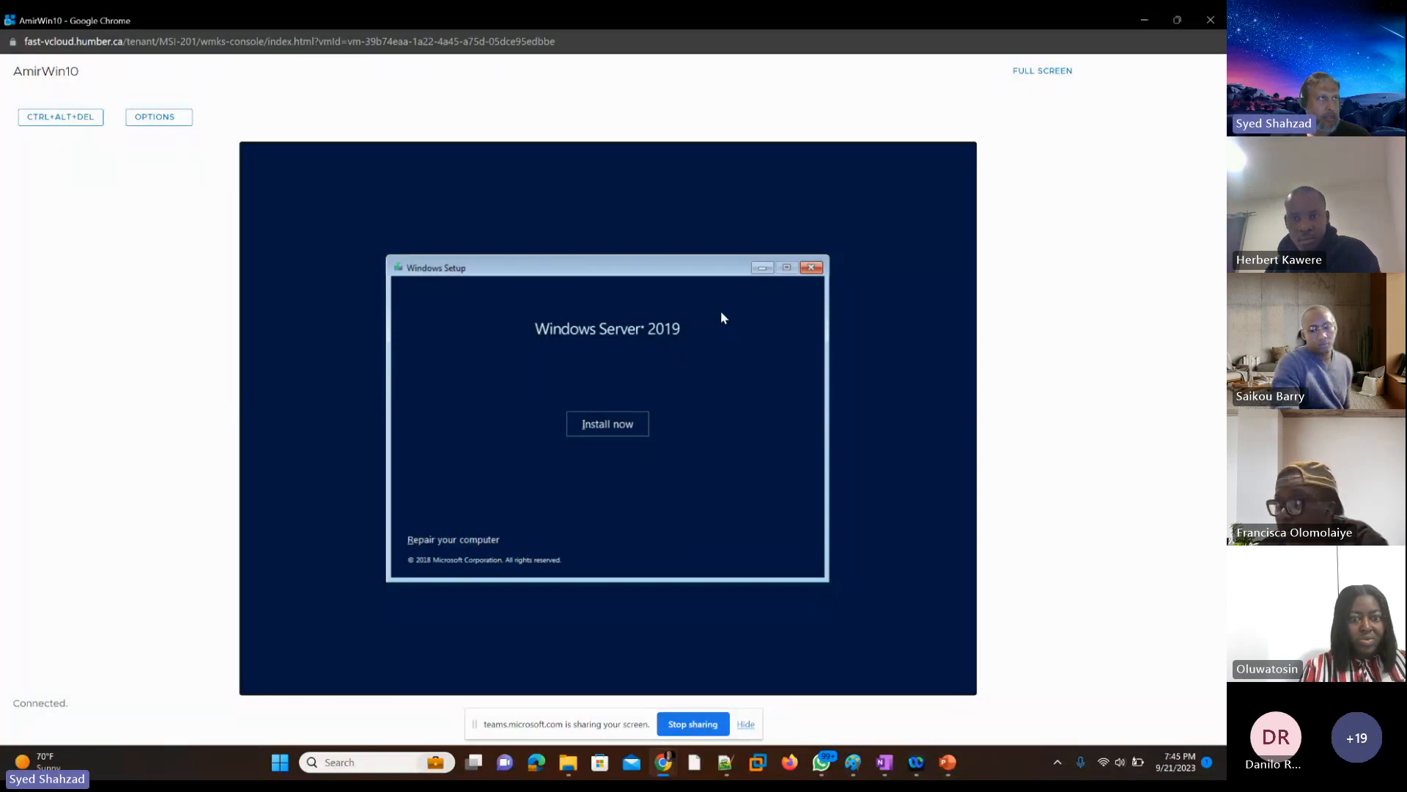
key("Return")
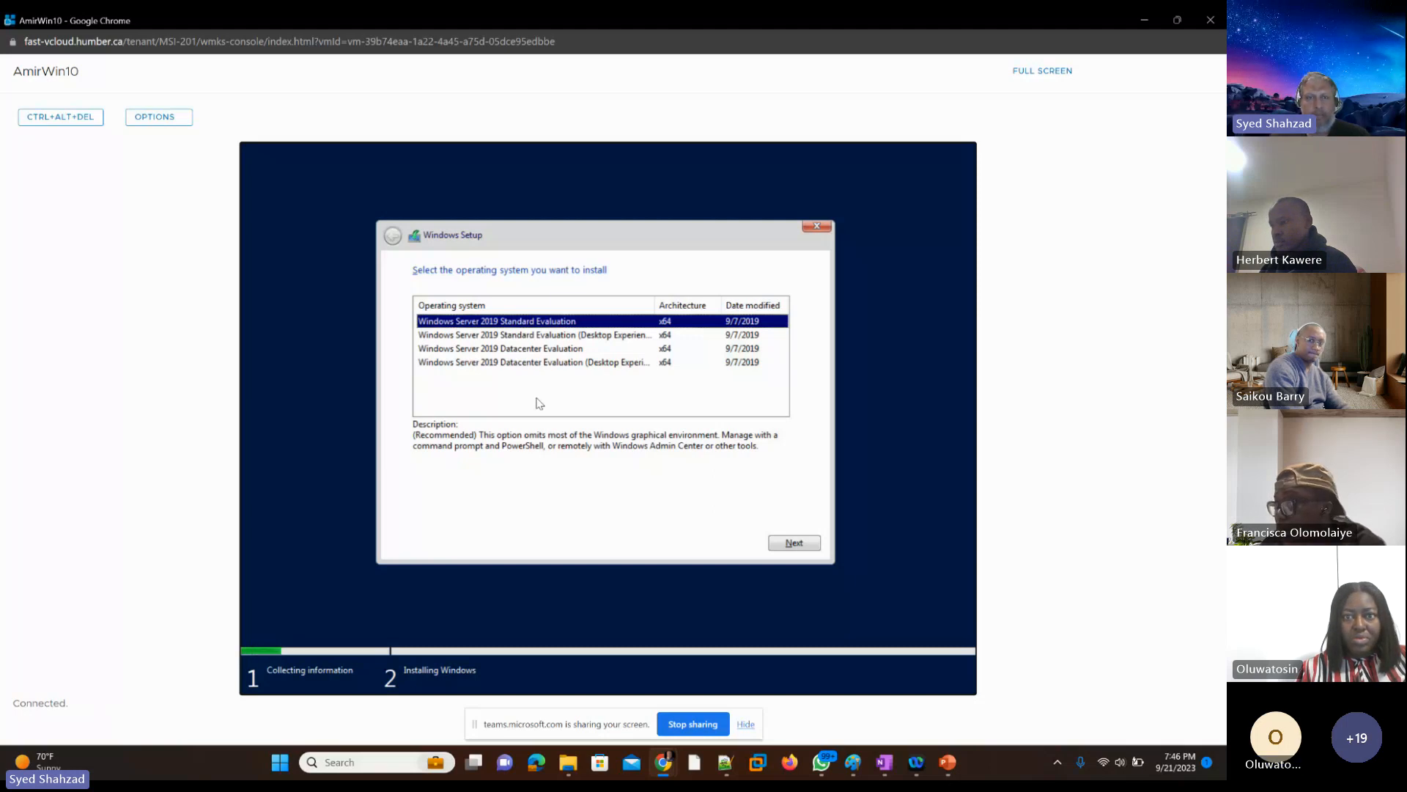
Step: Choose Windows Server 2019 Standard Evaluation (Desktop Experience) as the operating system and accept the license terms
key("Down")
key("Down")
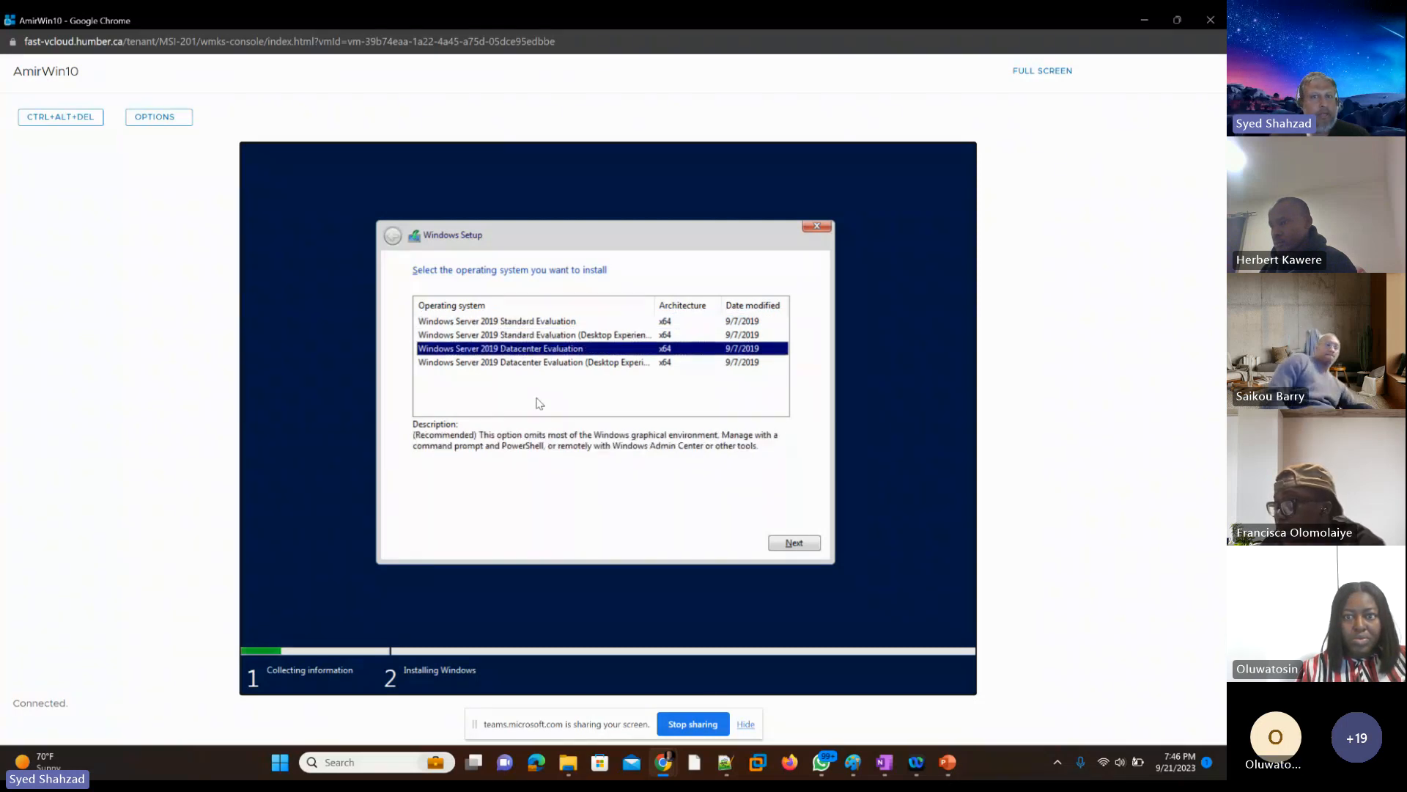
key("Down")
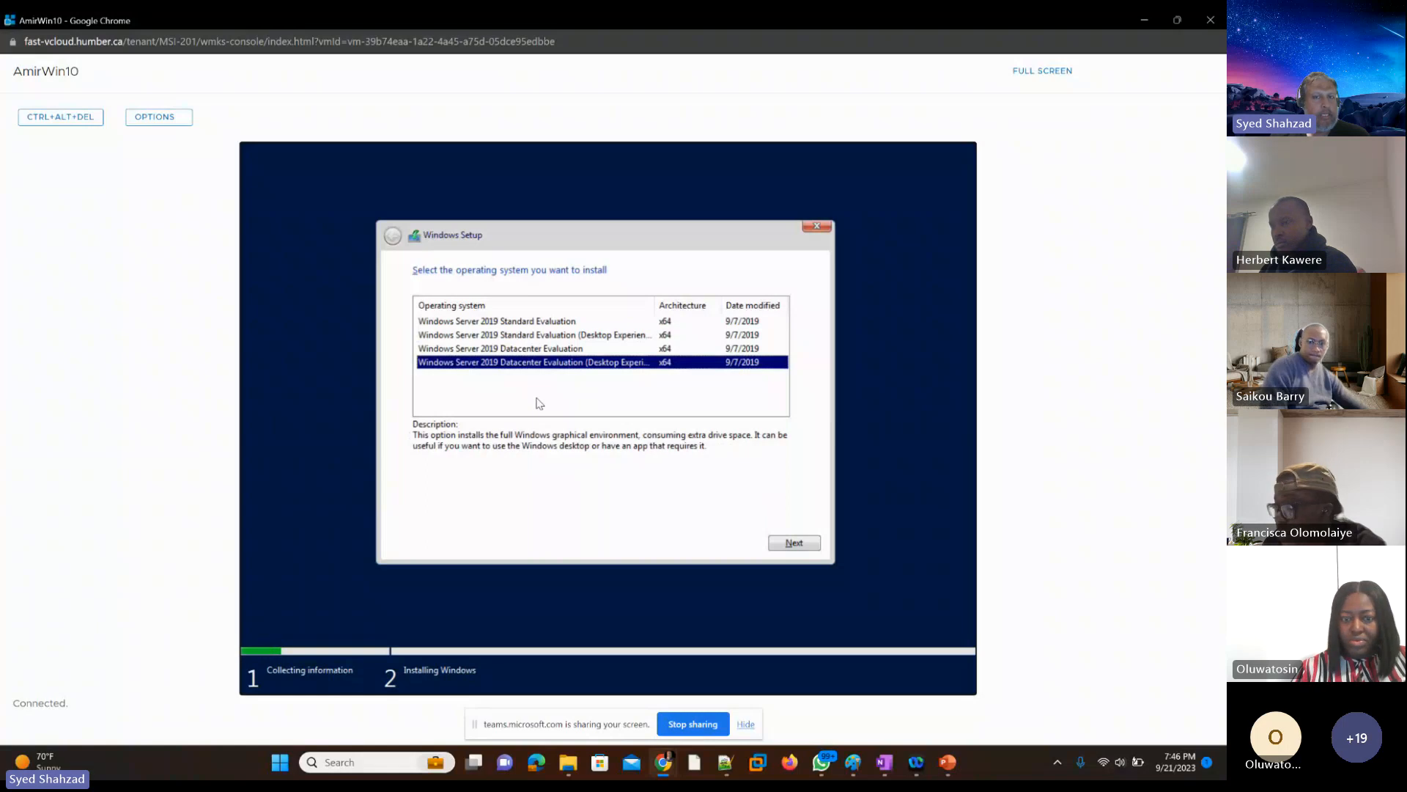
key("Up")
key("Up")
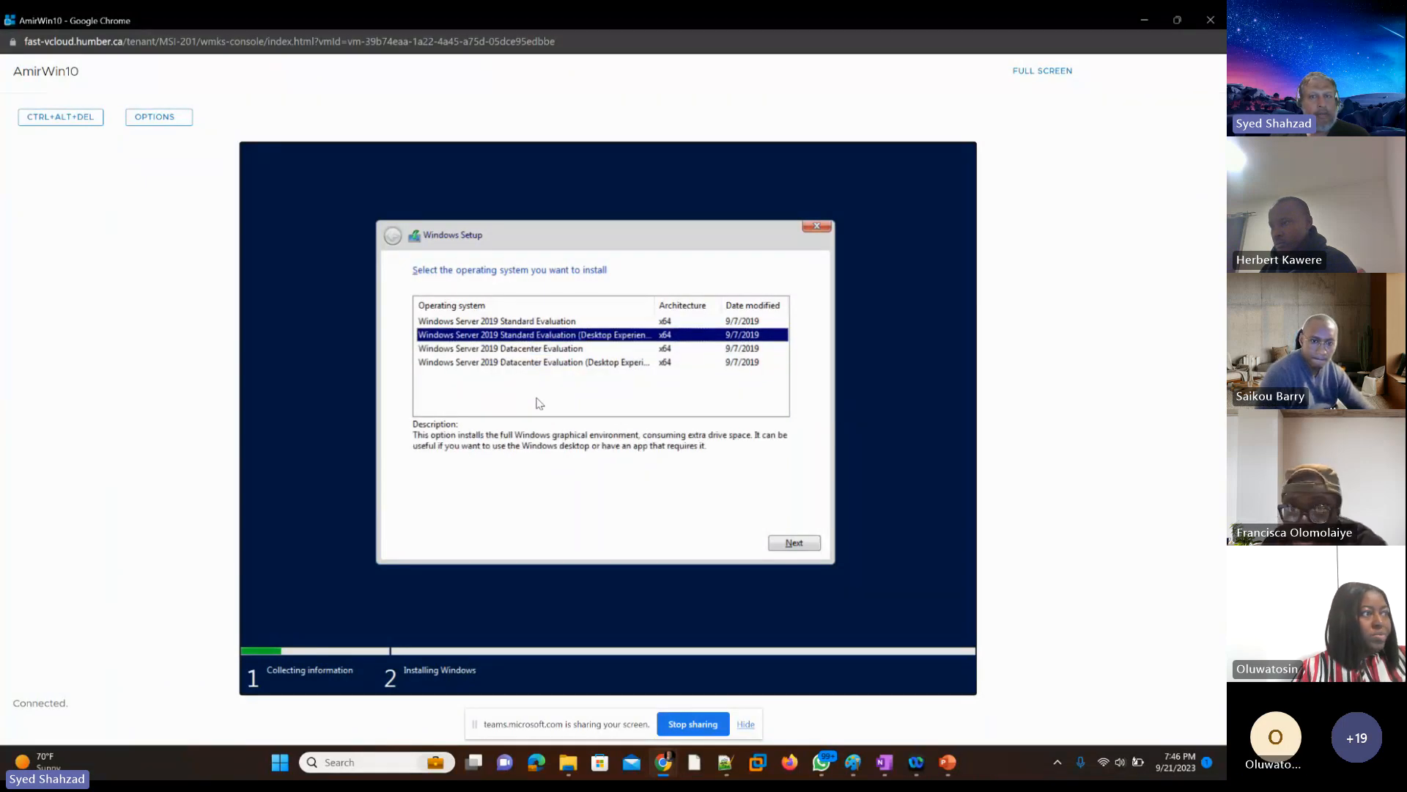
key("Up")
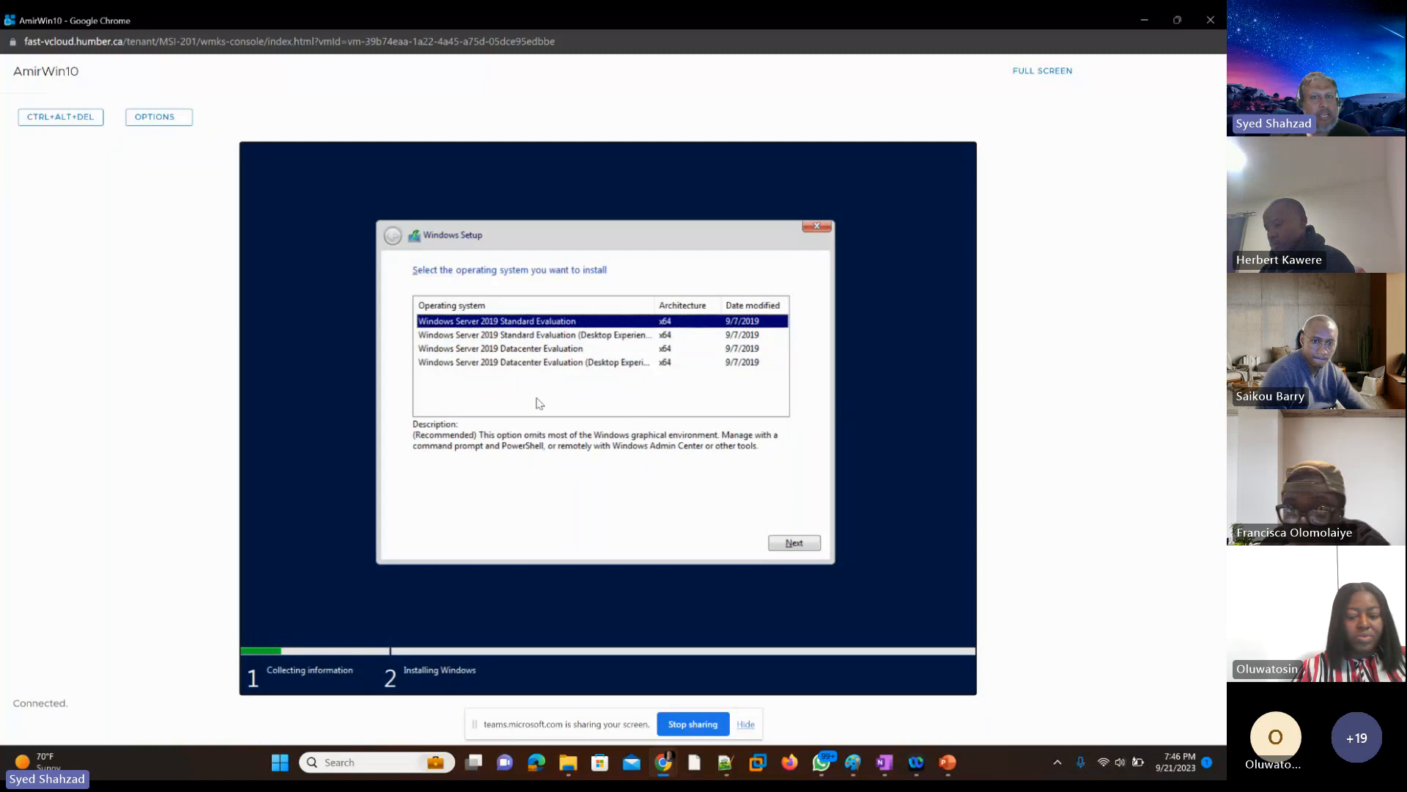
key("Down")
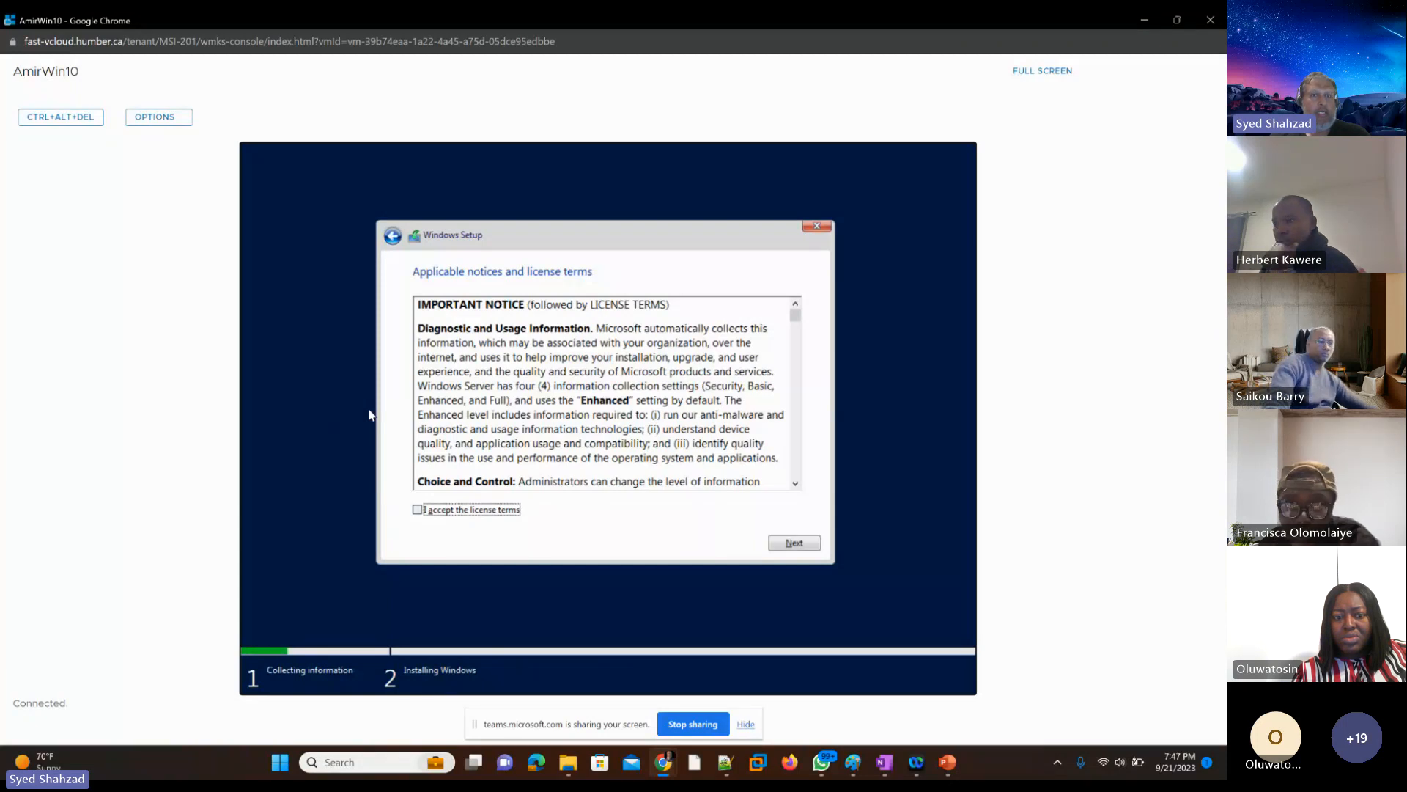
key("space")
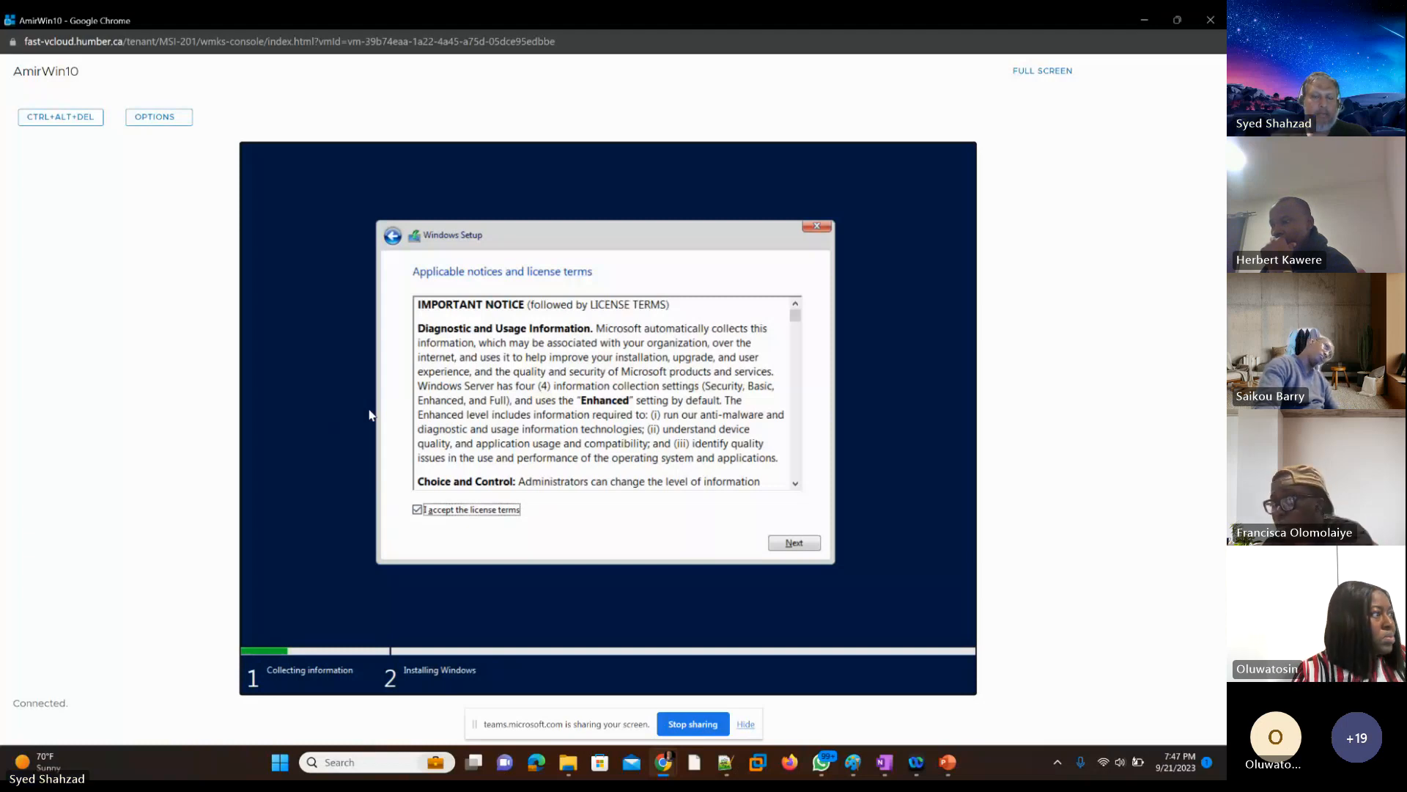
key("Return")
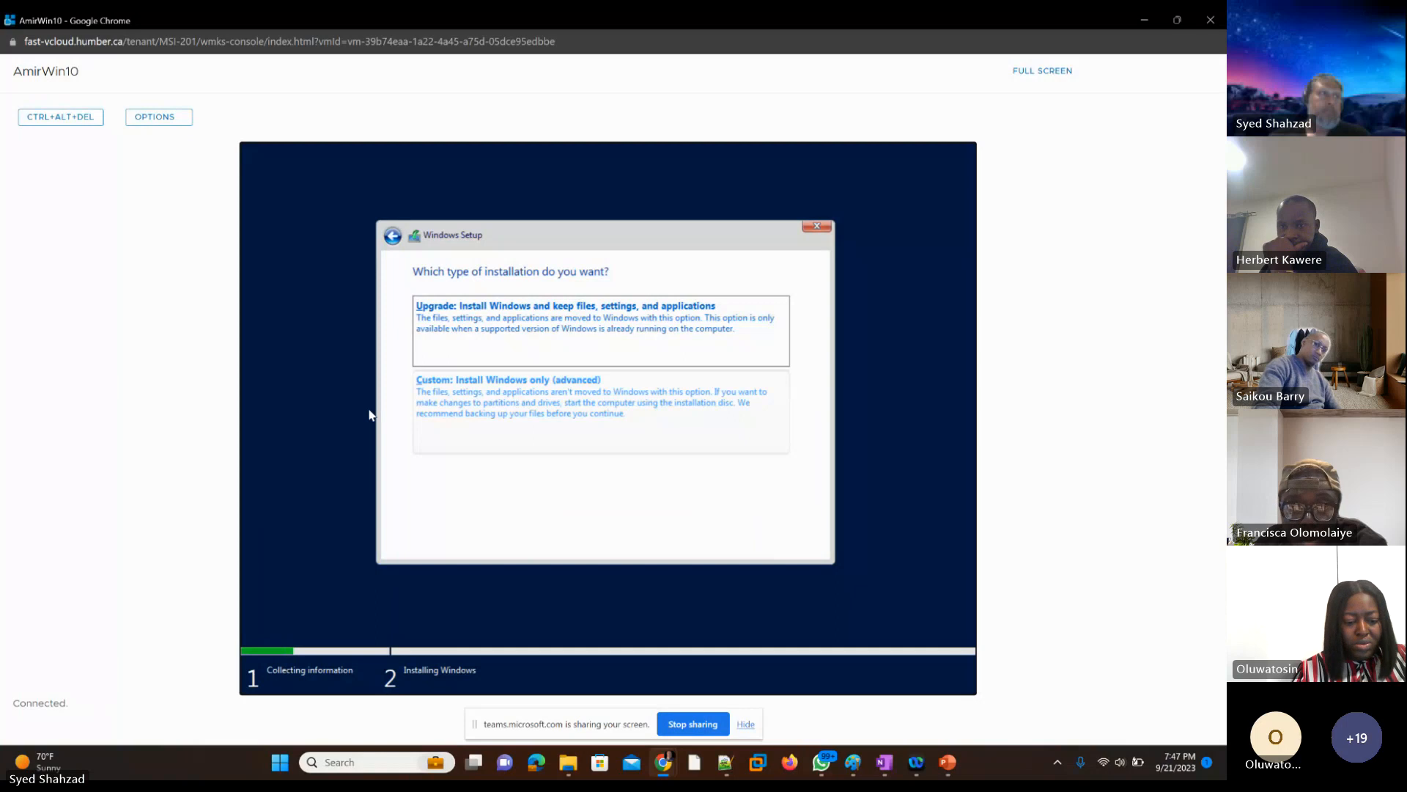
Step: Choose the Custom: Install Windows only (advanced) type and install Windows on Drive 0 Unallocated Space
key("Tab")
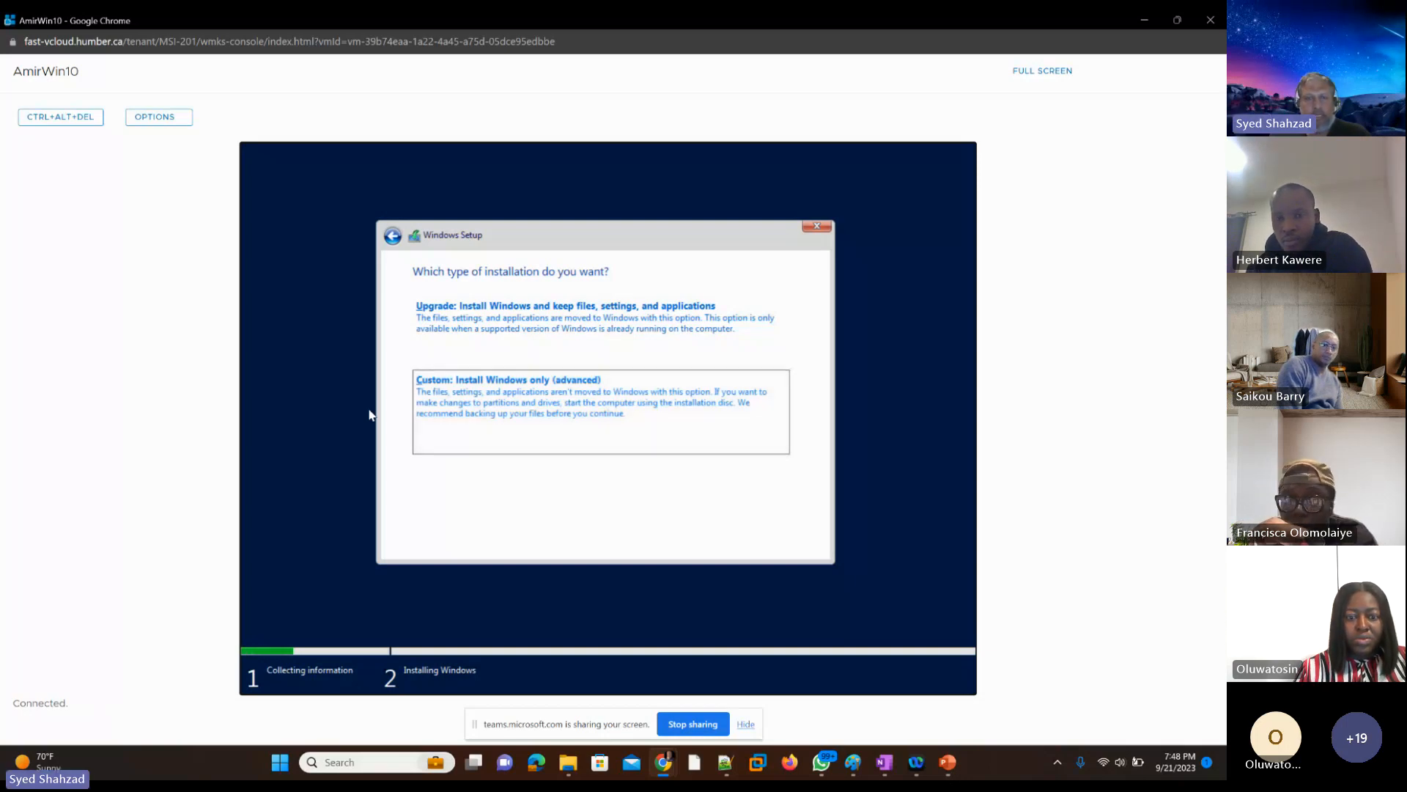
key("Return")
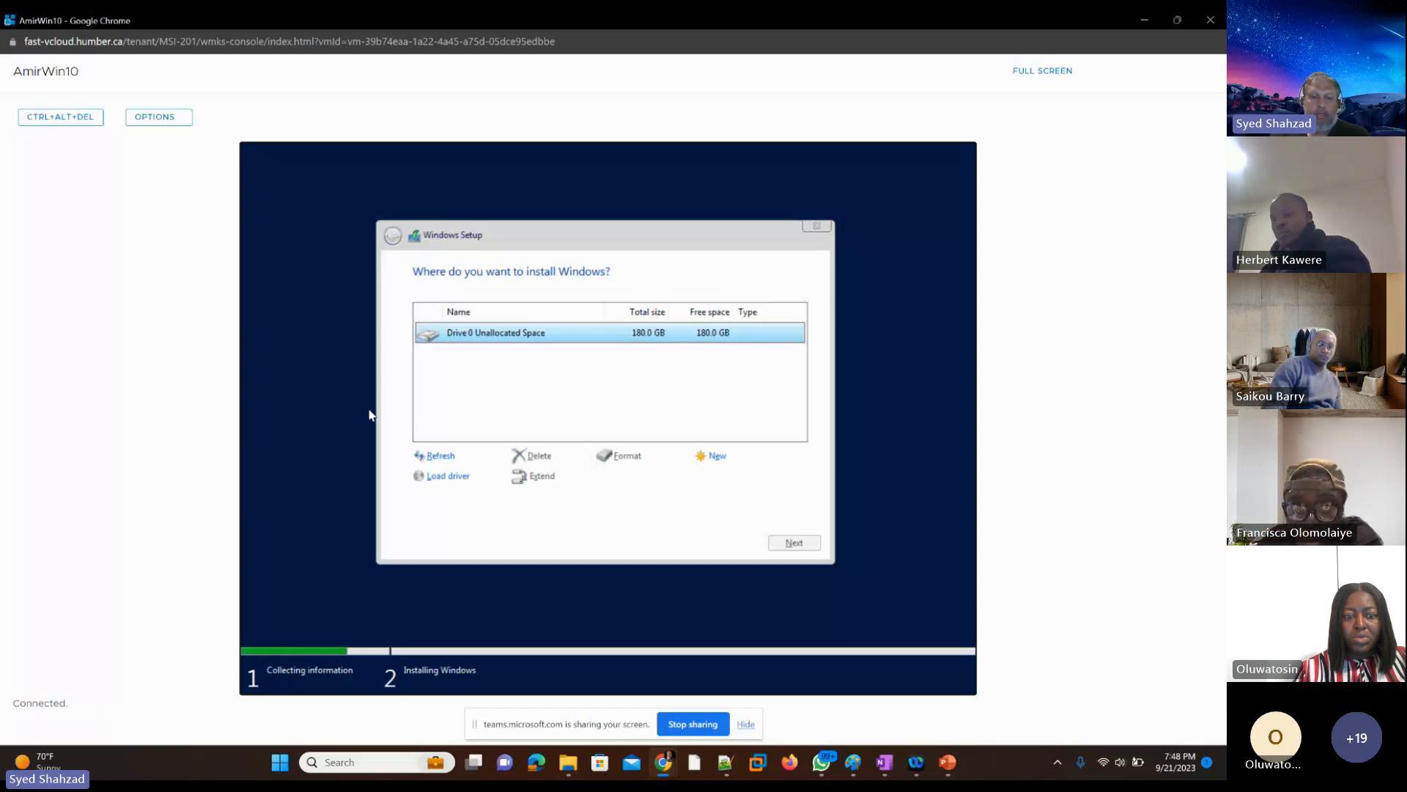
key("Return")
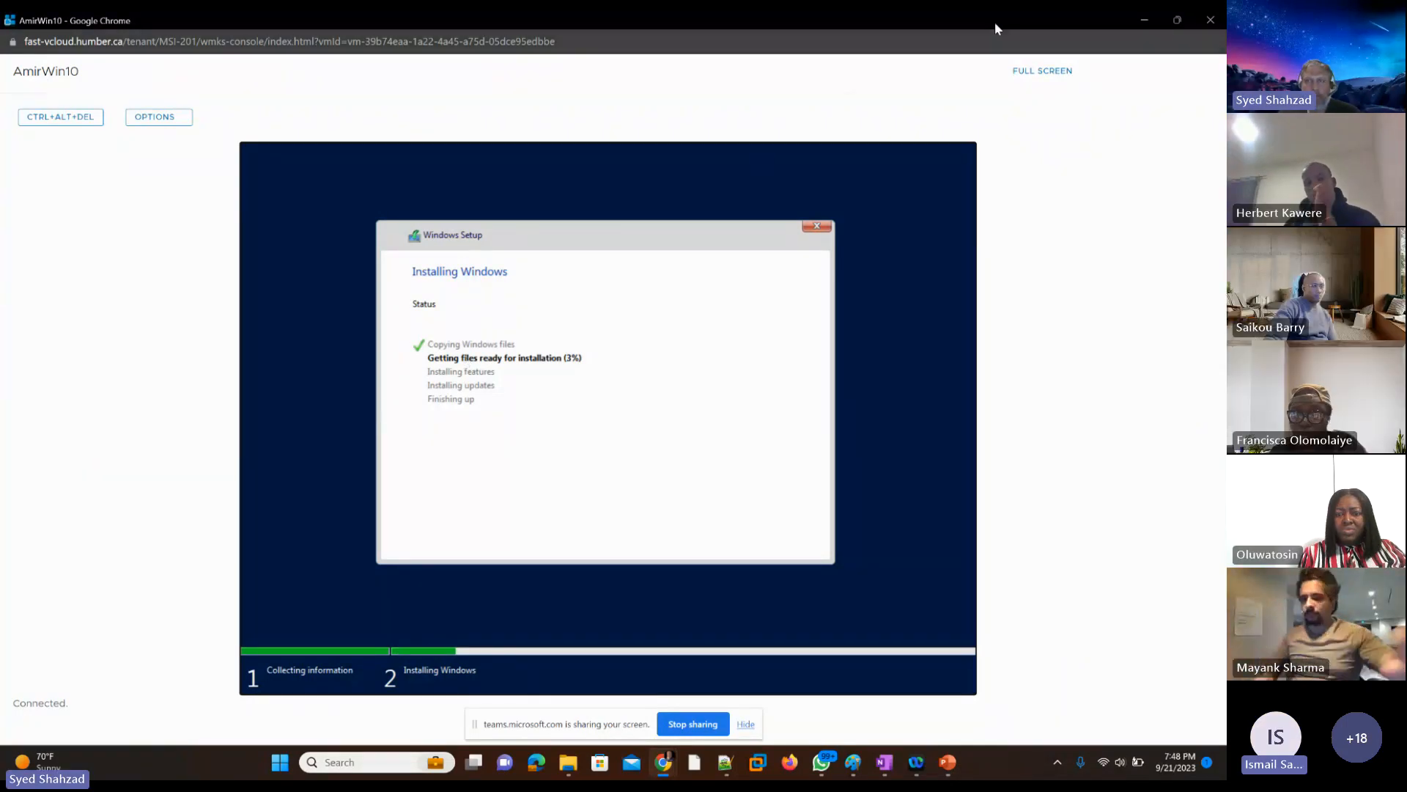
Step: Minimize the console window and filter the virtual machines list by the student's first name
left_click(1144, 20)
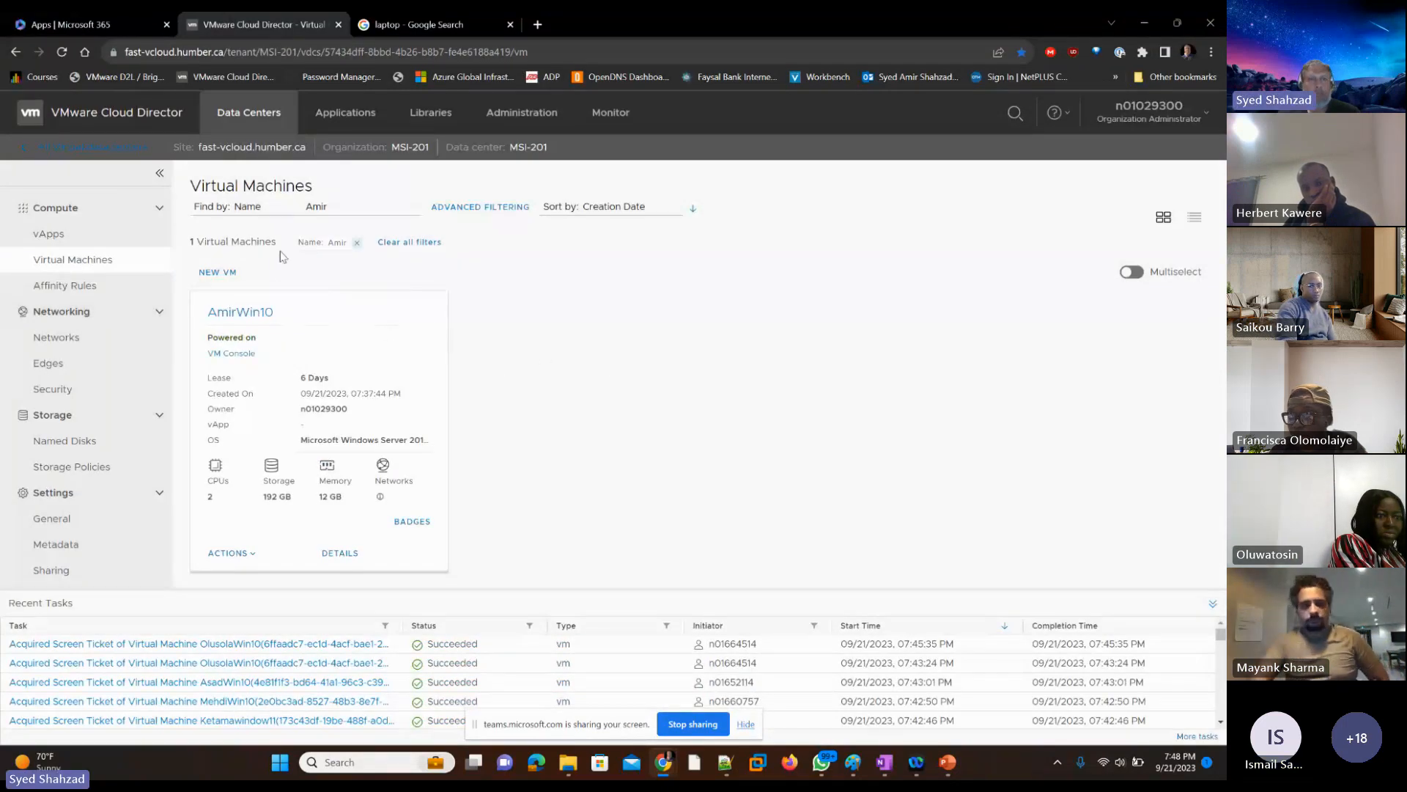
left_click_drag(349, 205, 301, 214)
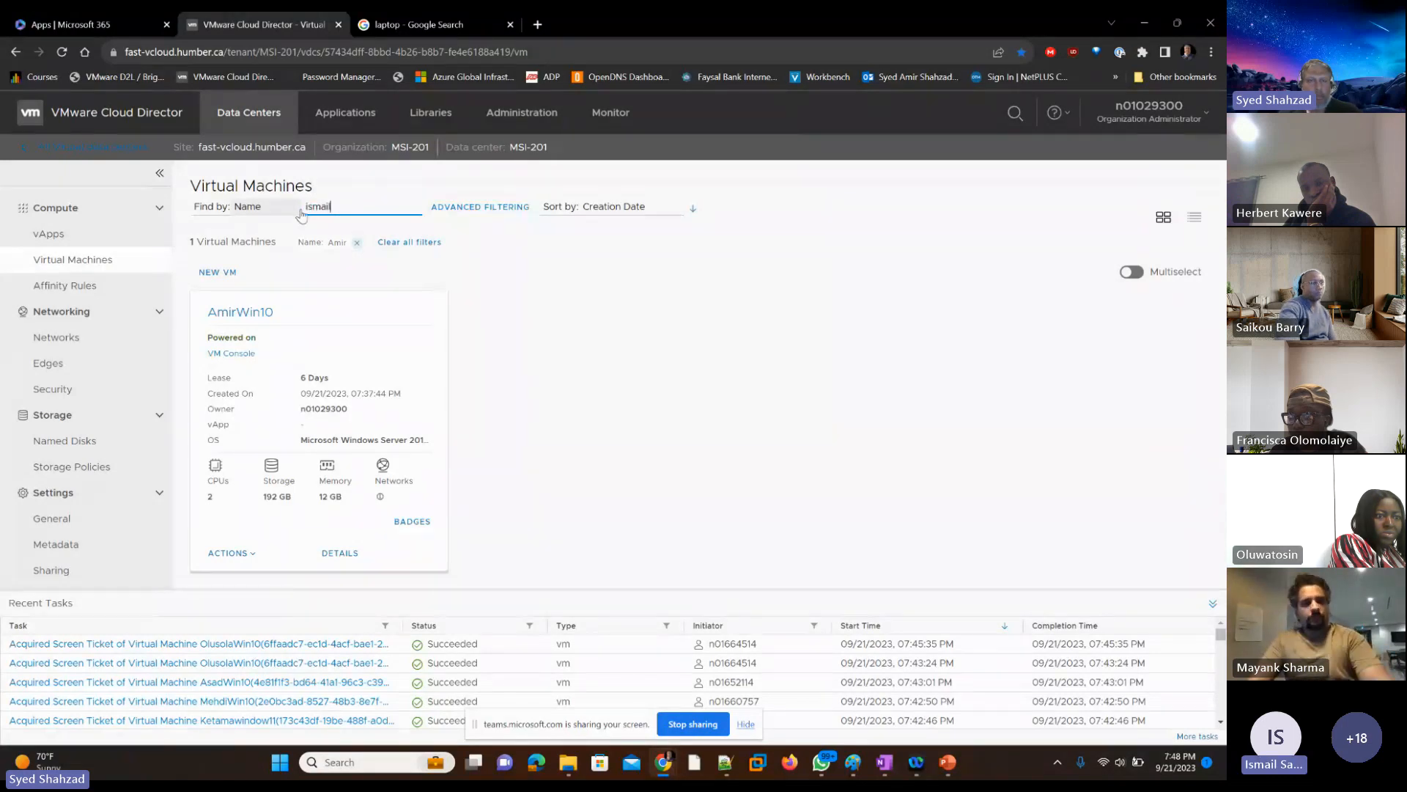
type("ismail")
key("Return")
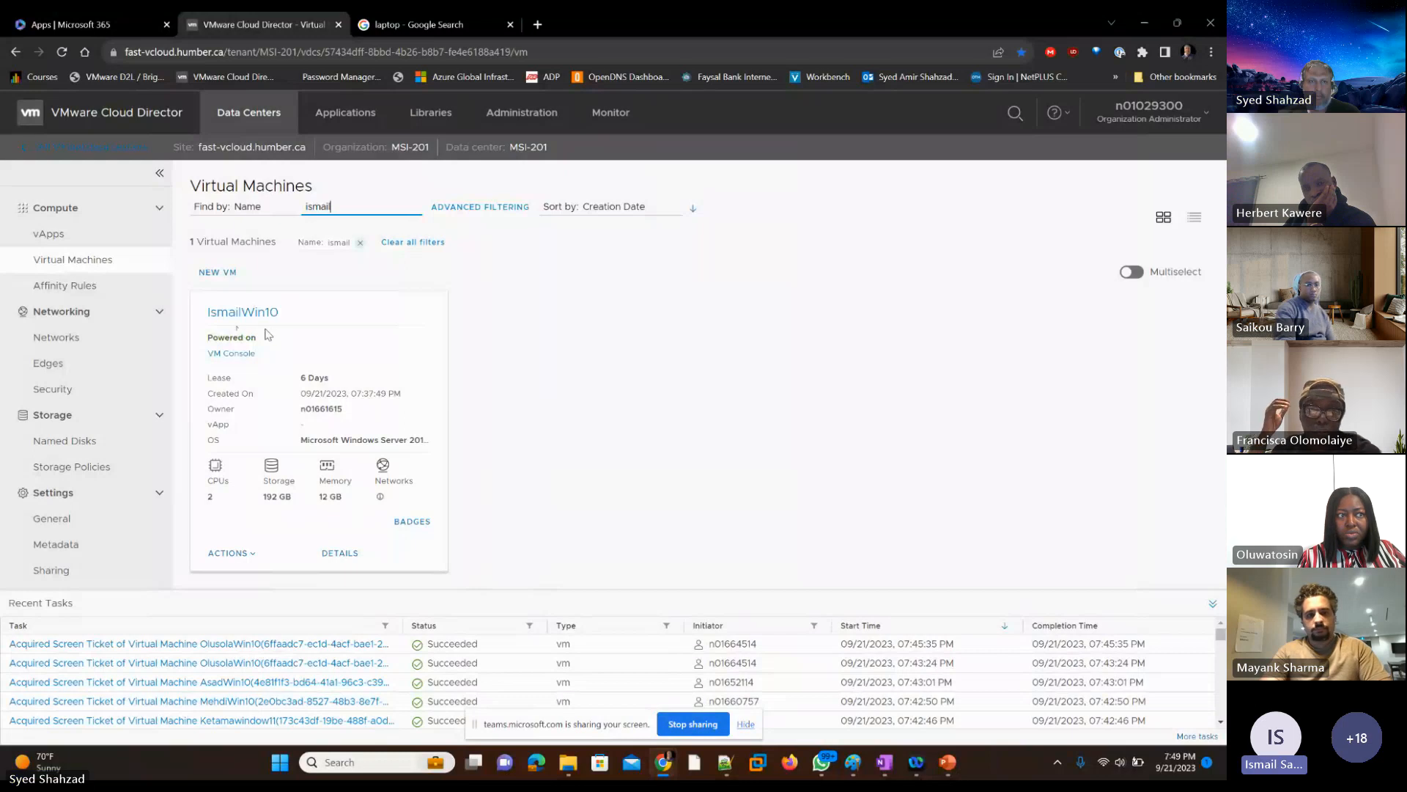
Step: Open the web console of the student's Windows VM, retrying the connection until its Windows Setup screen loads
left_click(236, 355)
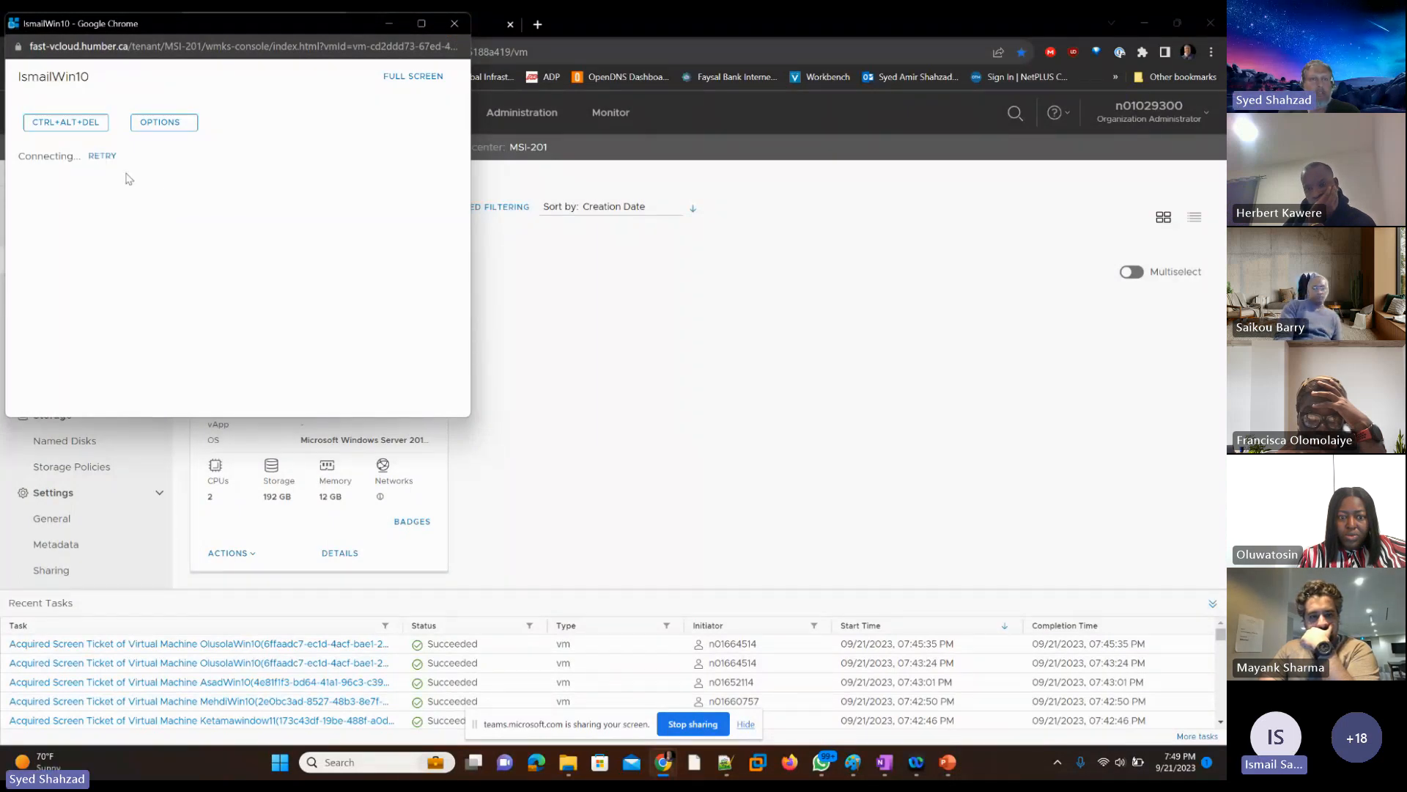
left_click(103, 156)
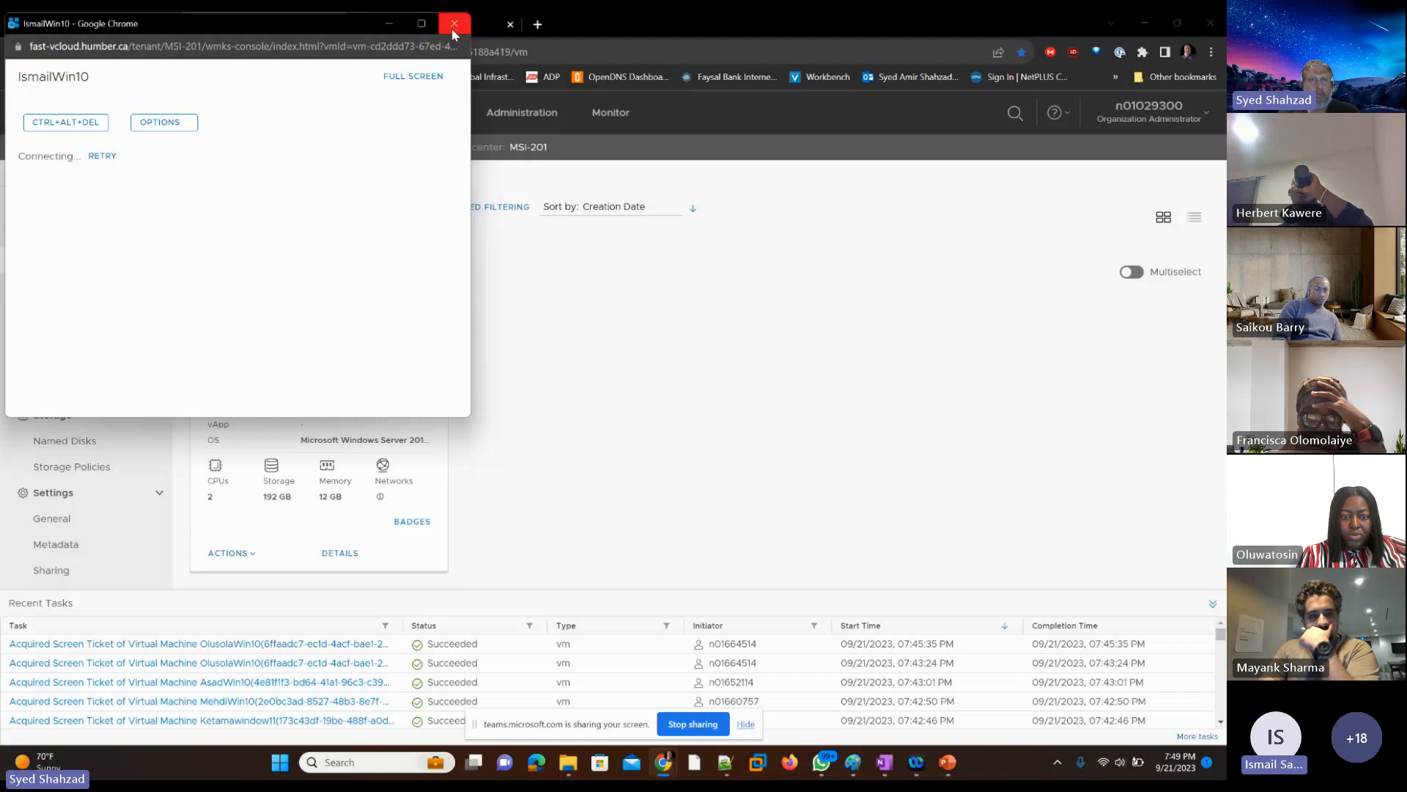
left_click(102, 156)
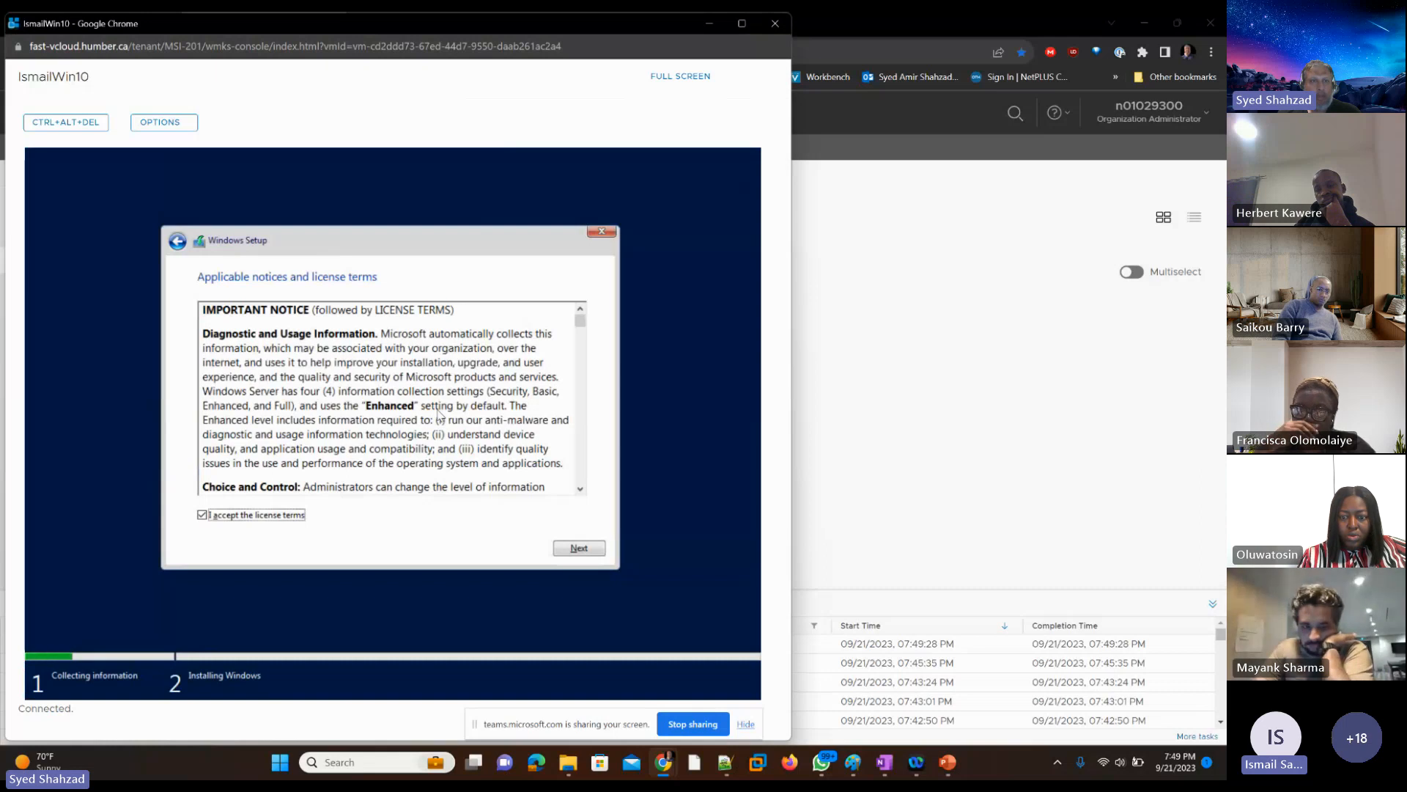
Step: Go back from the license terms to the operating system selection in the student's Windows Setup
left_click(391, 419)
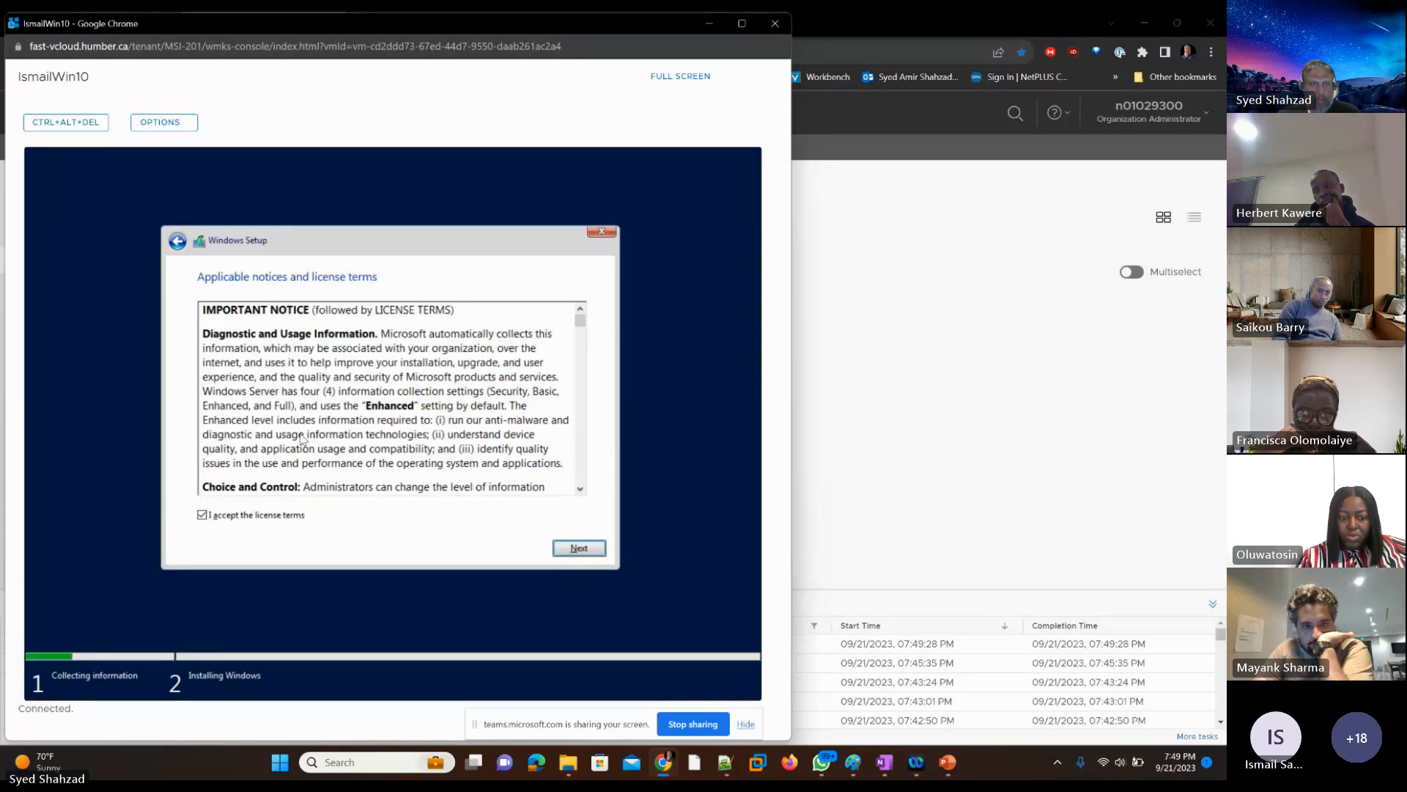
key("Tab")
key("Tab")
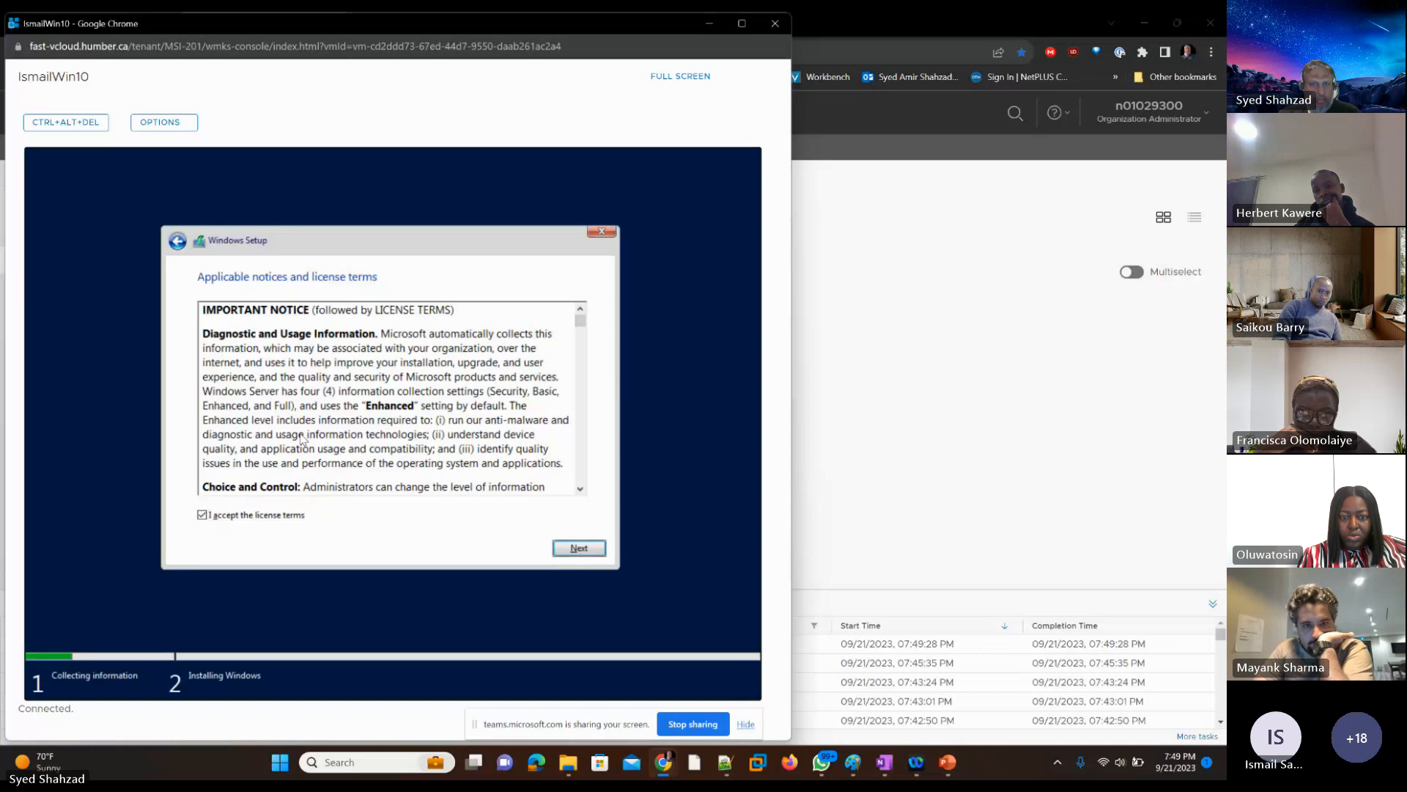
key("Tab")
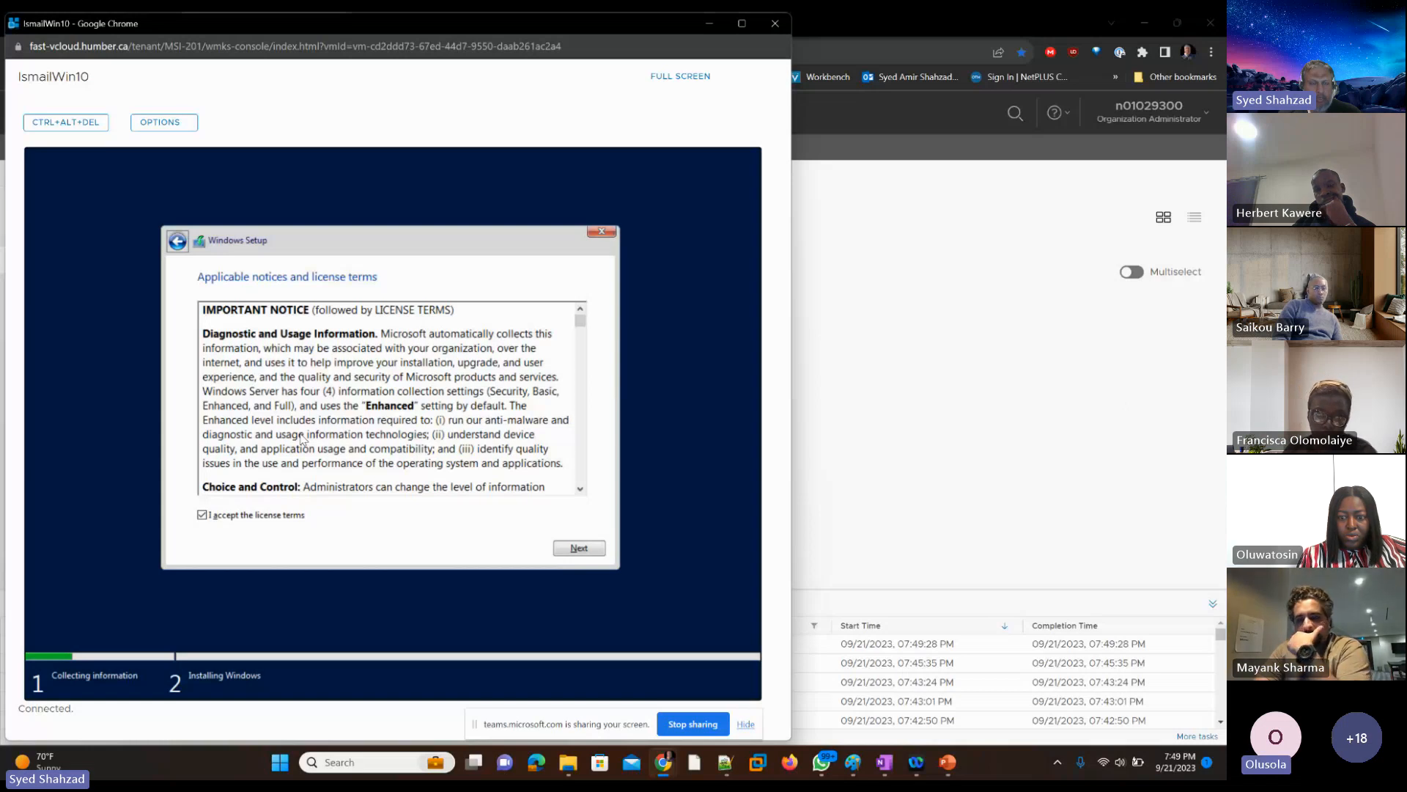
key("Return")
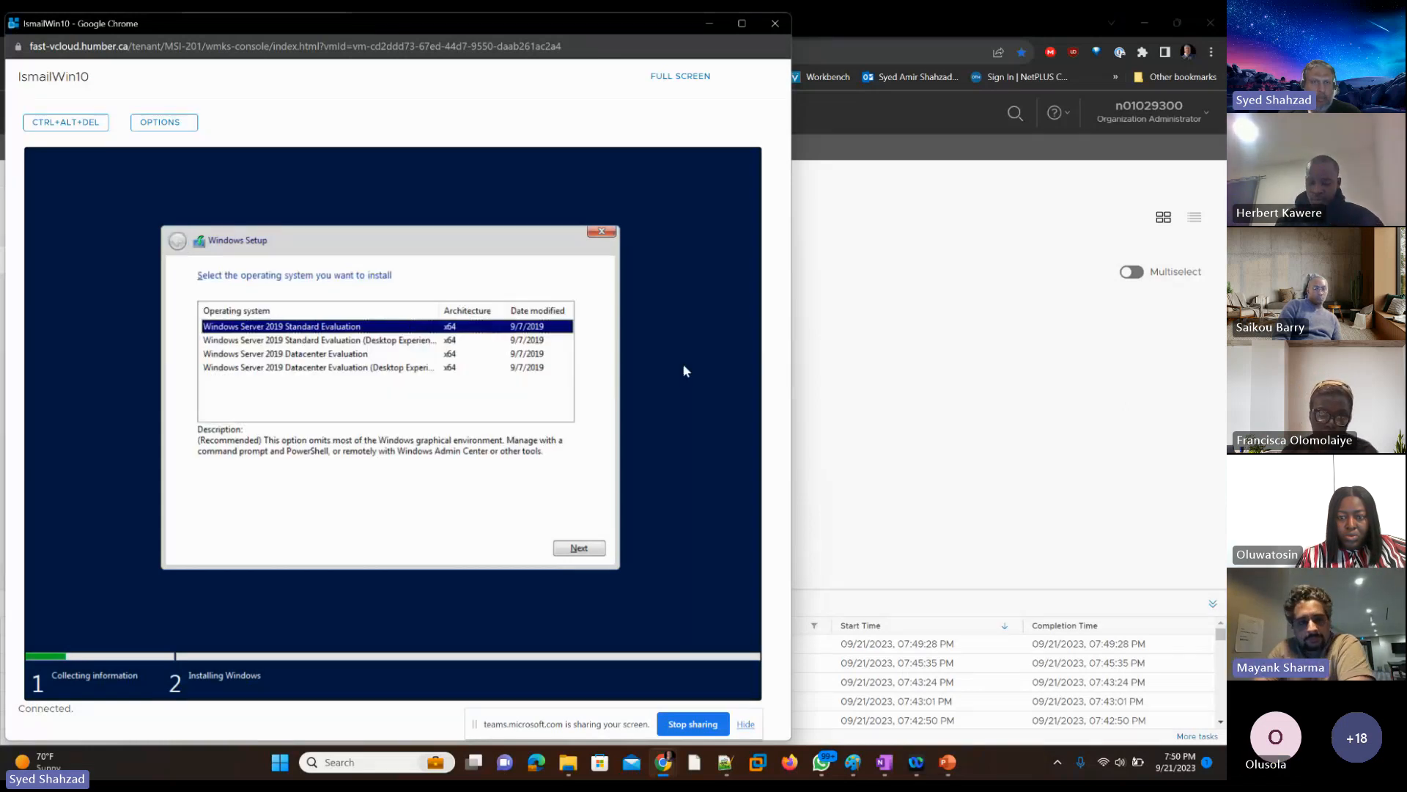
Step: Select Windows Server 2019 Standard Evaluation (Desktop Experience) as the operating system and accept the license terms
key("Down")
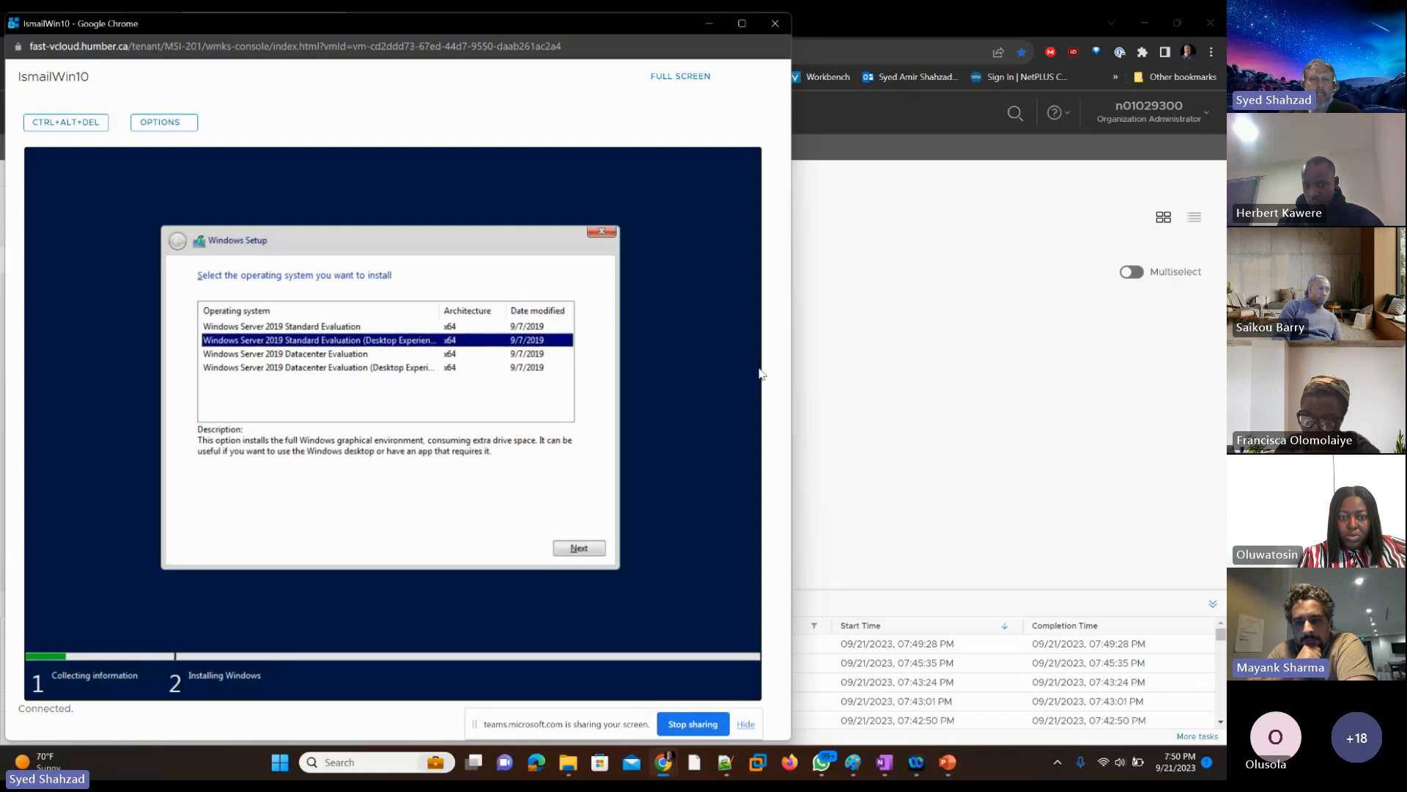
key("Return")
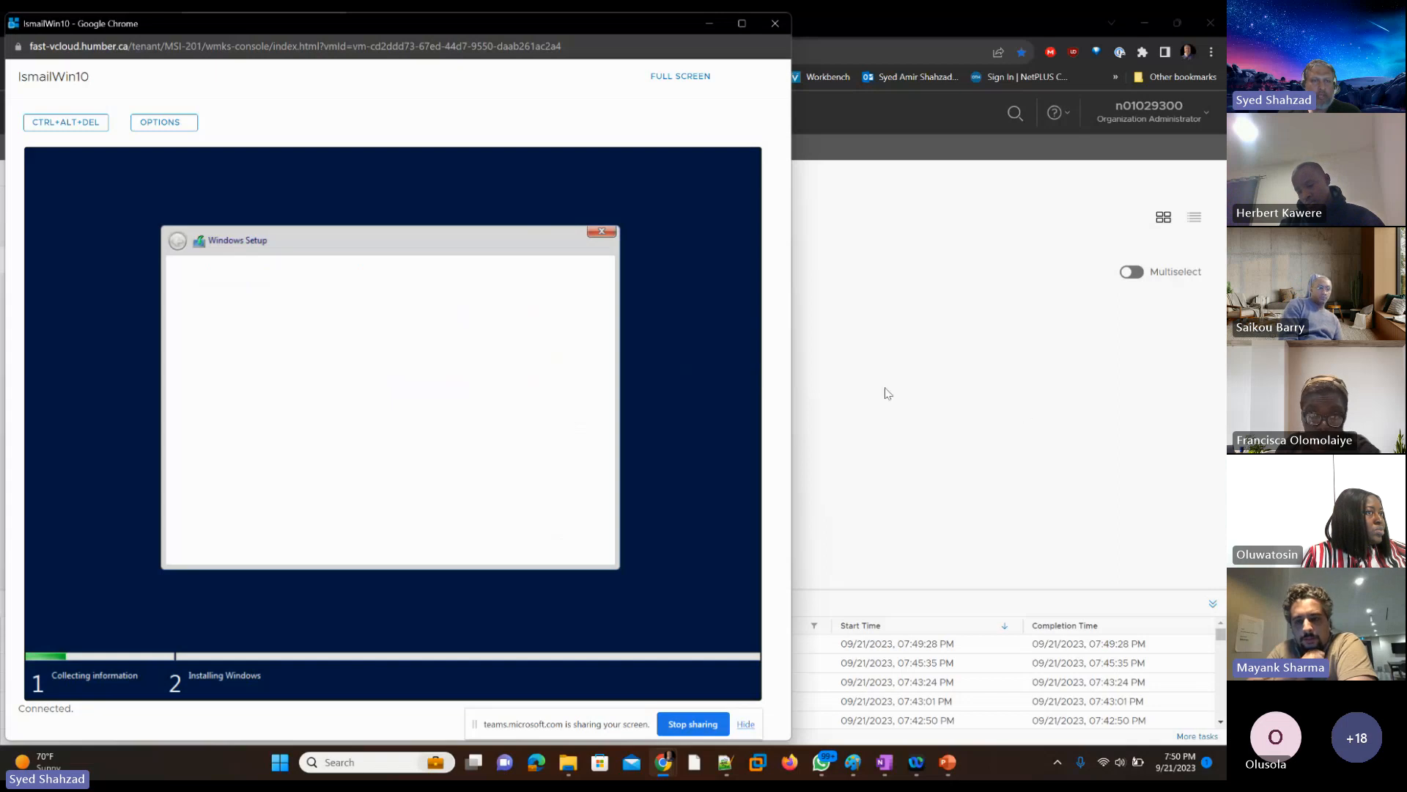
key("space")
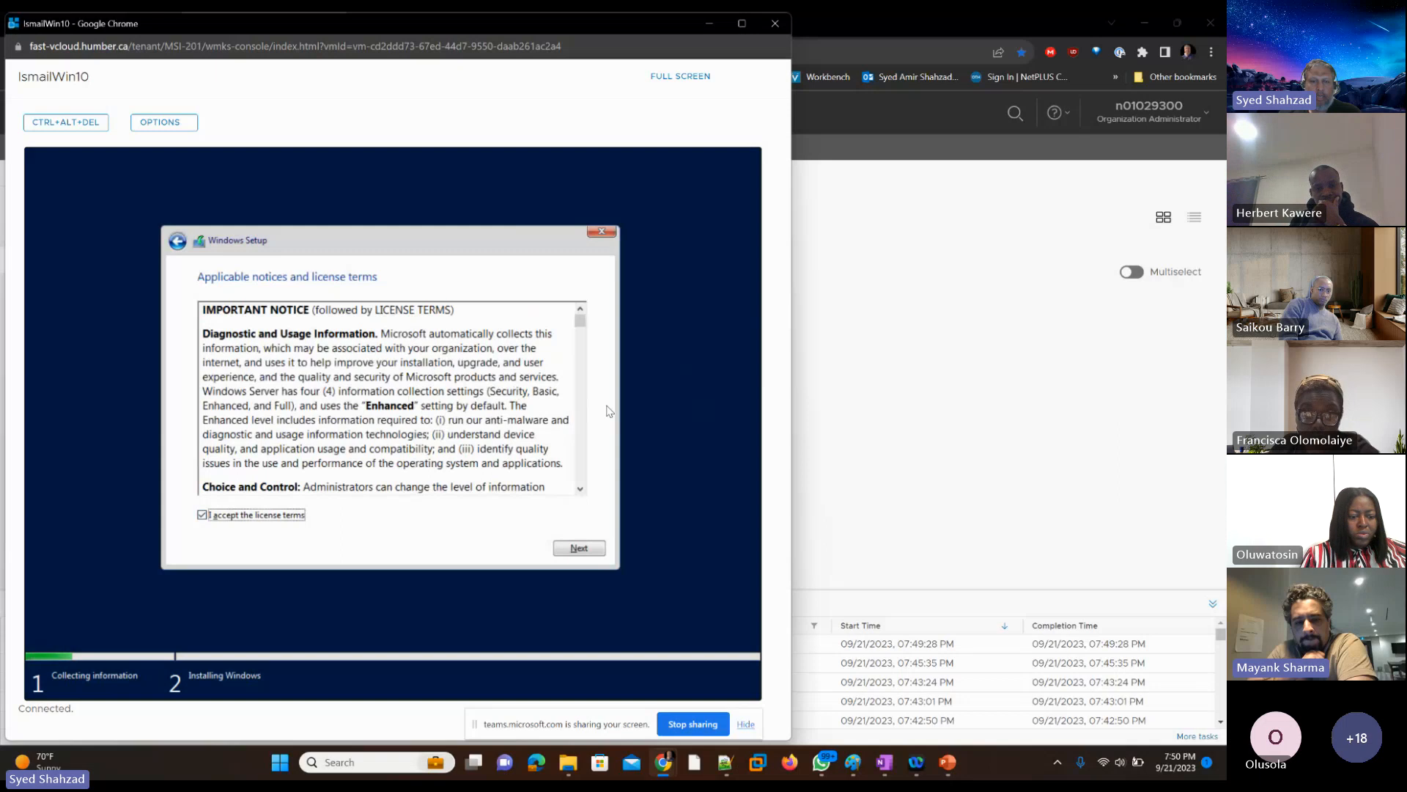
key("Return")
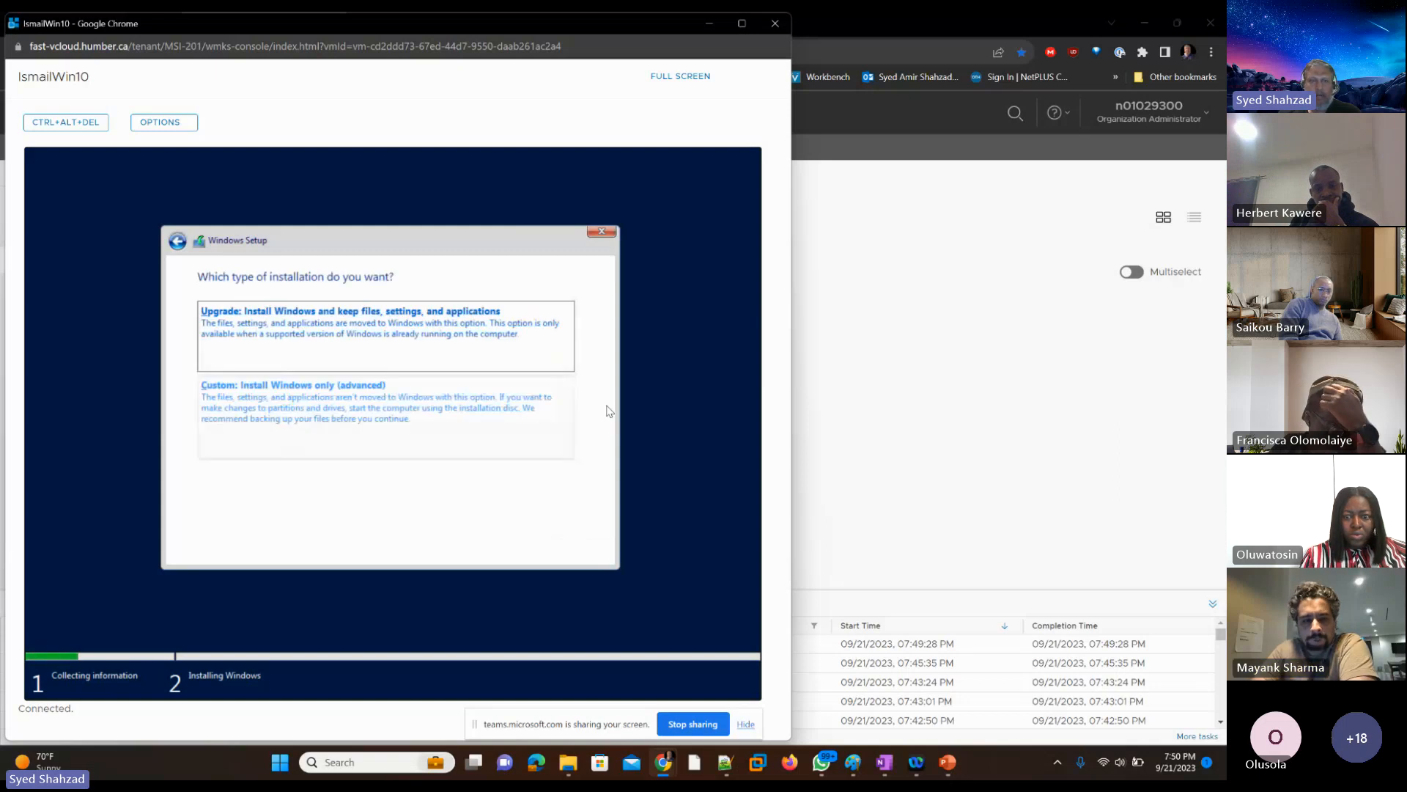
Step: Start a Custom: Install Windows only (advanced) installation on Drive 0 Unallocated Space and close the console window
key("Tab")
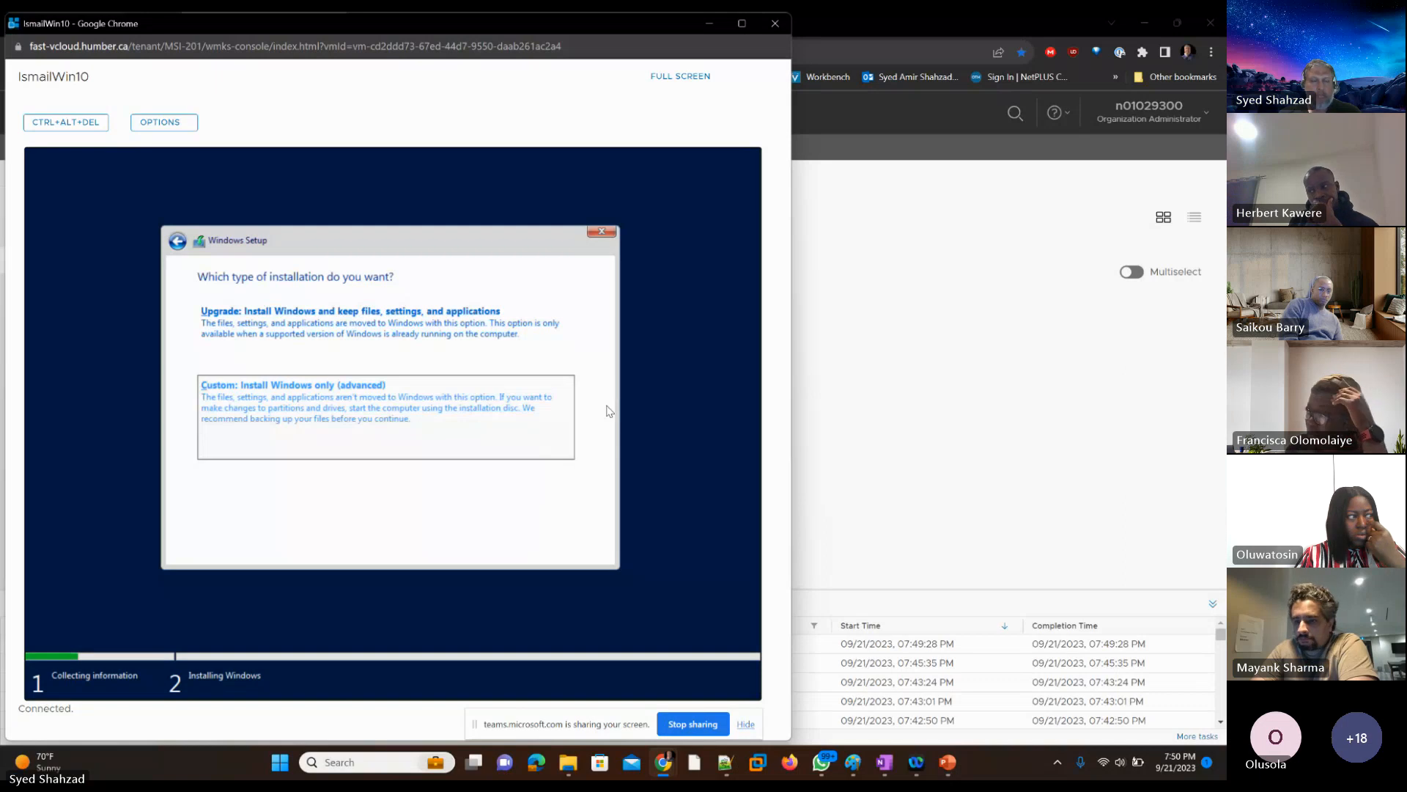
key("Return")
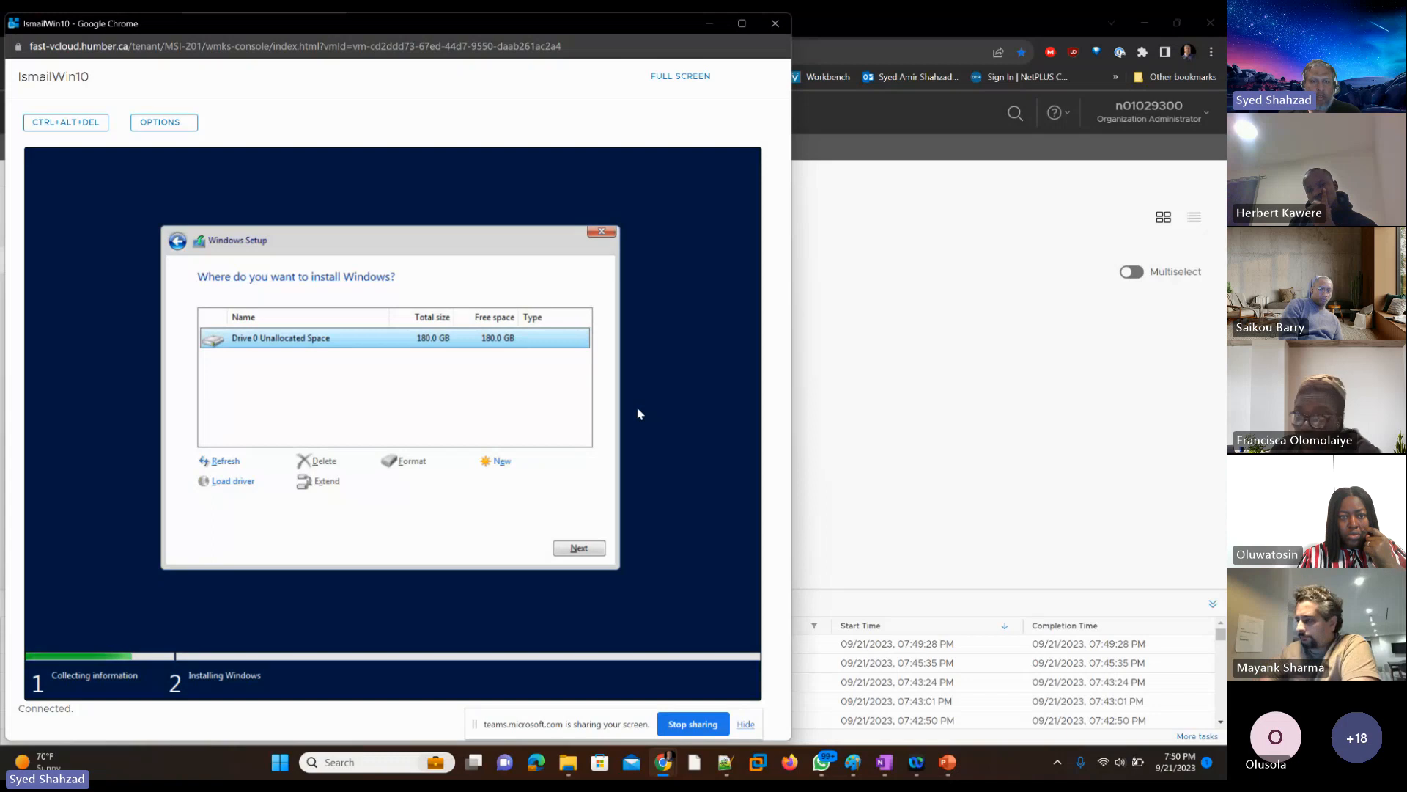
key("Return")
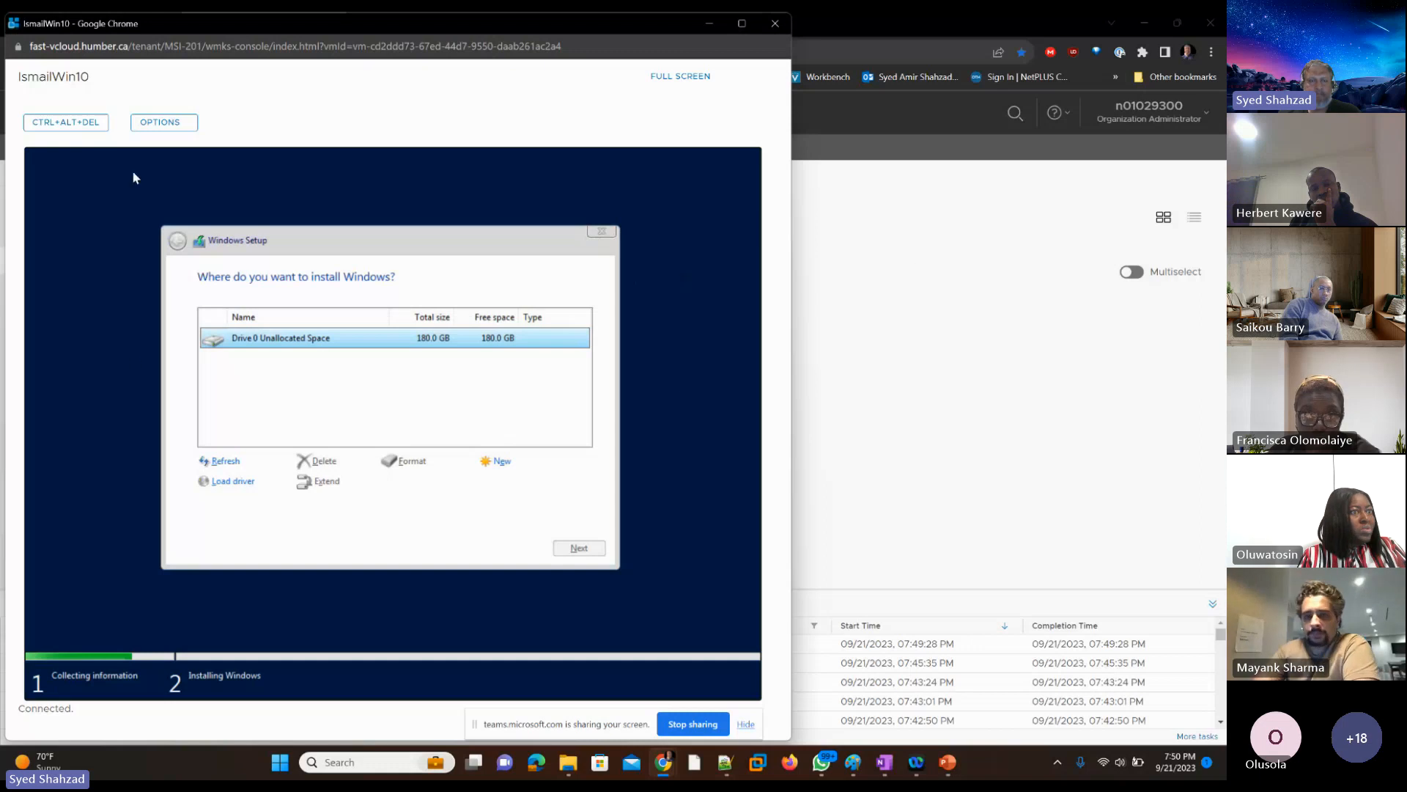
left_click(776, 29)
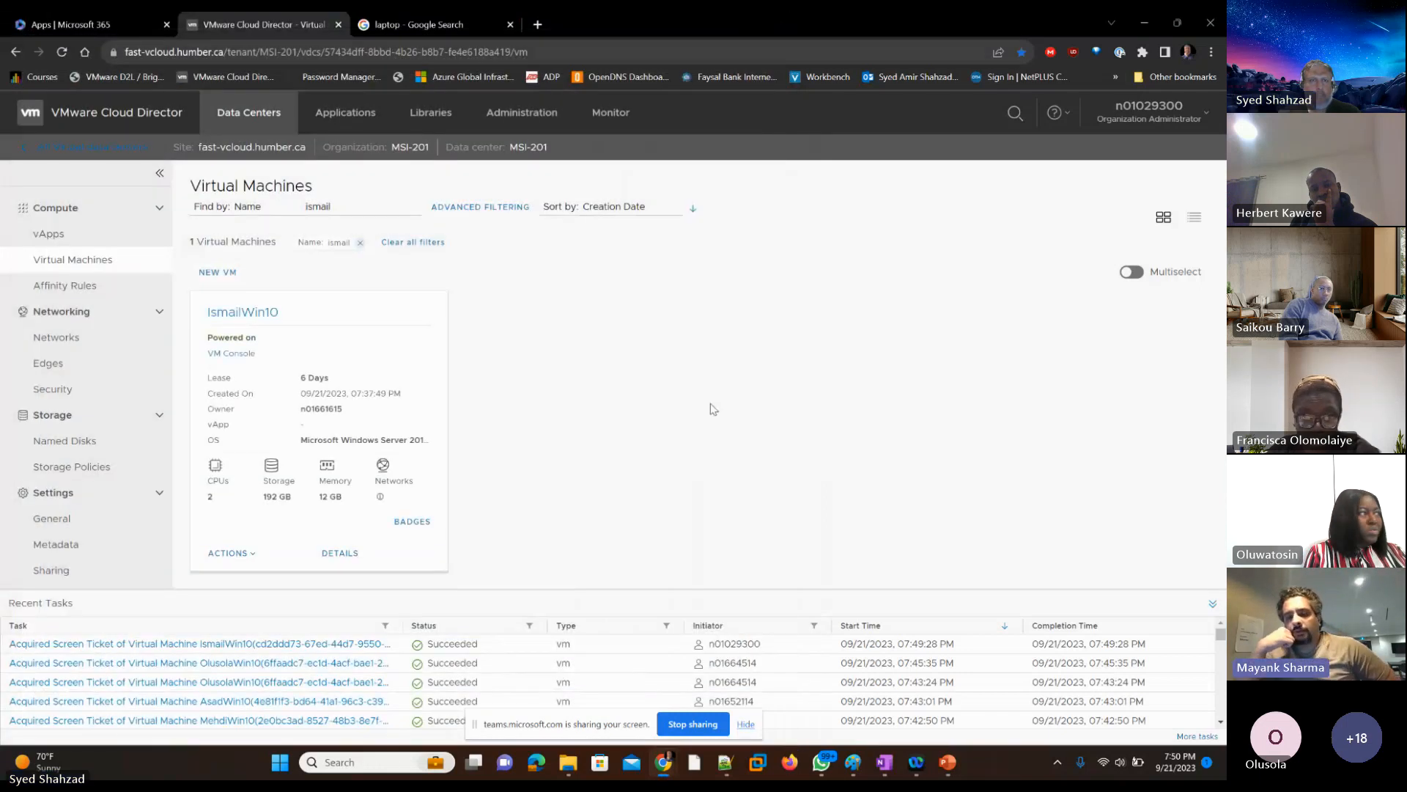
Step: Replace the virtual machines list filter with the first letters of another student's name
left_click_drag(345, 205, 305, 206)
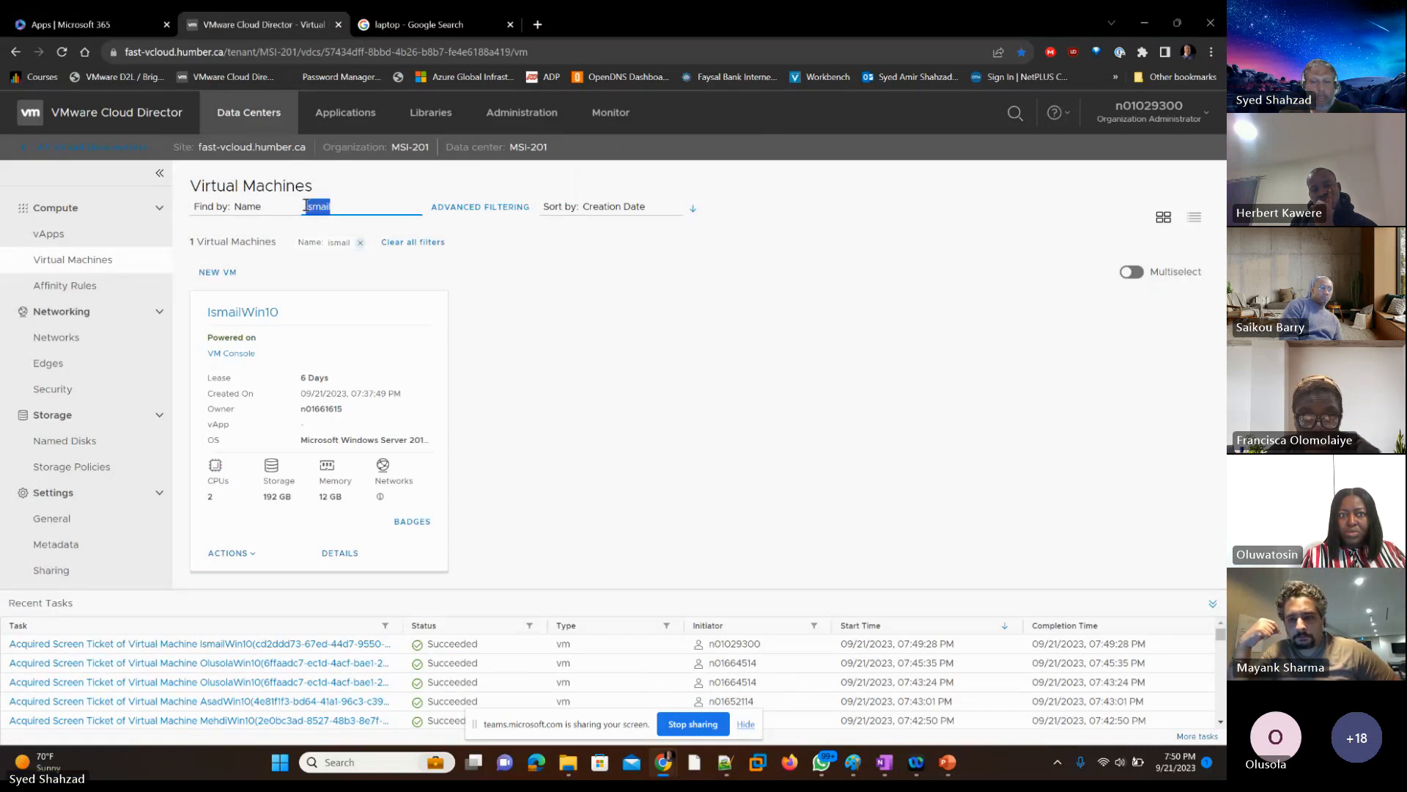
key("BackSpace")
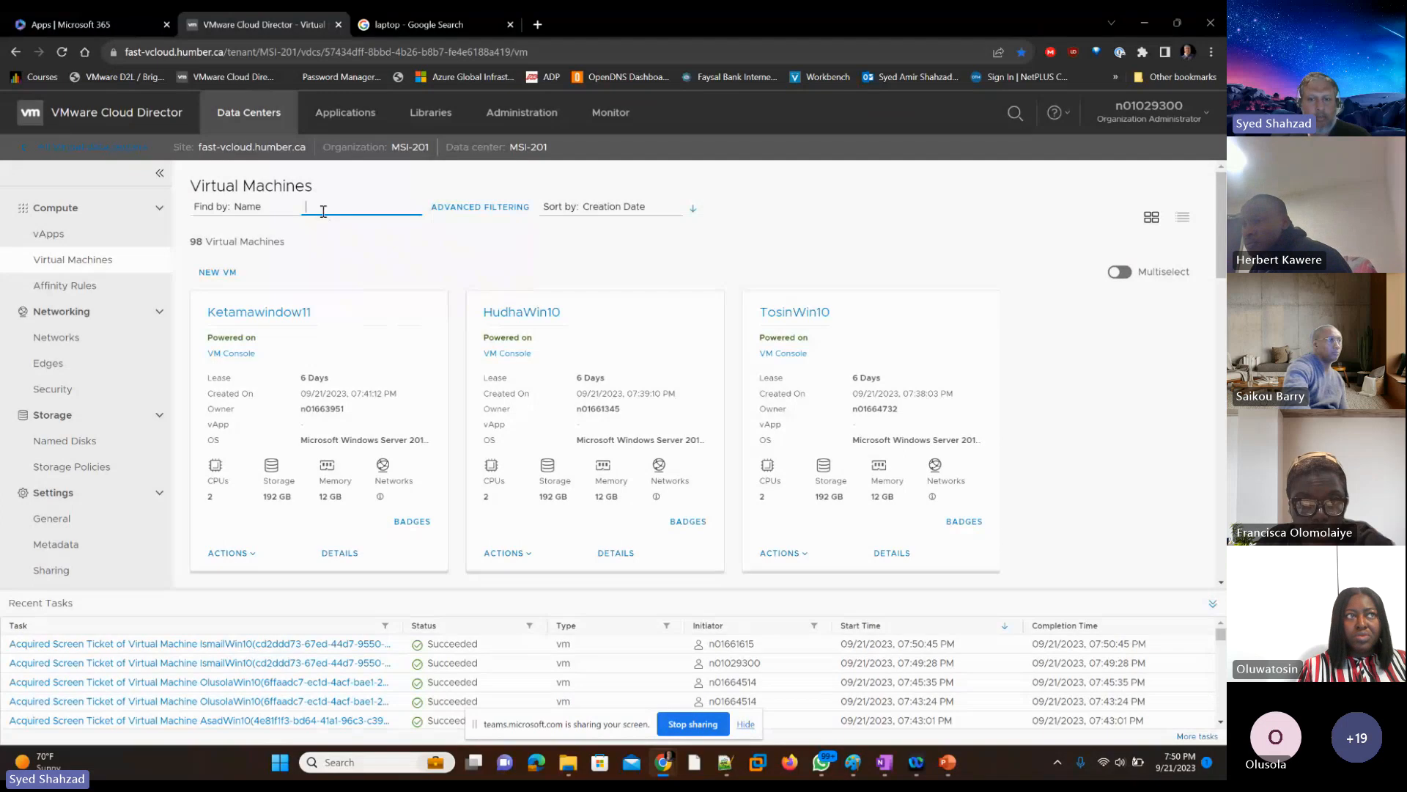
type("ke")
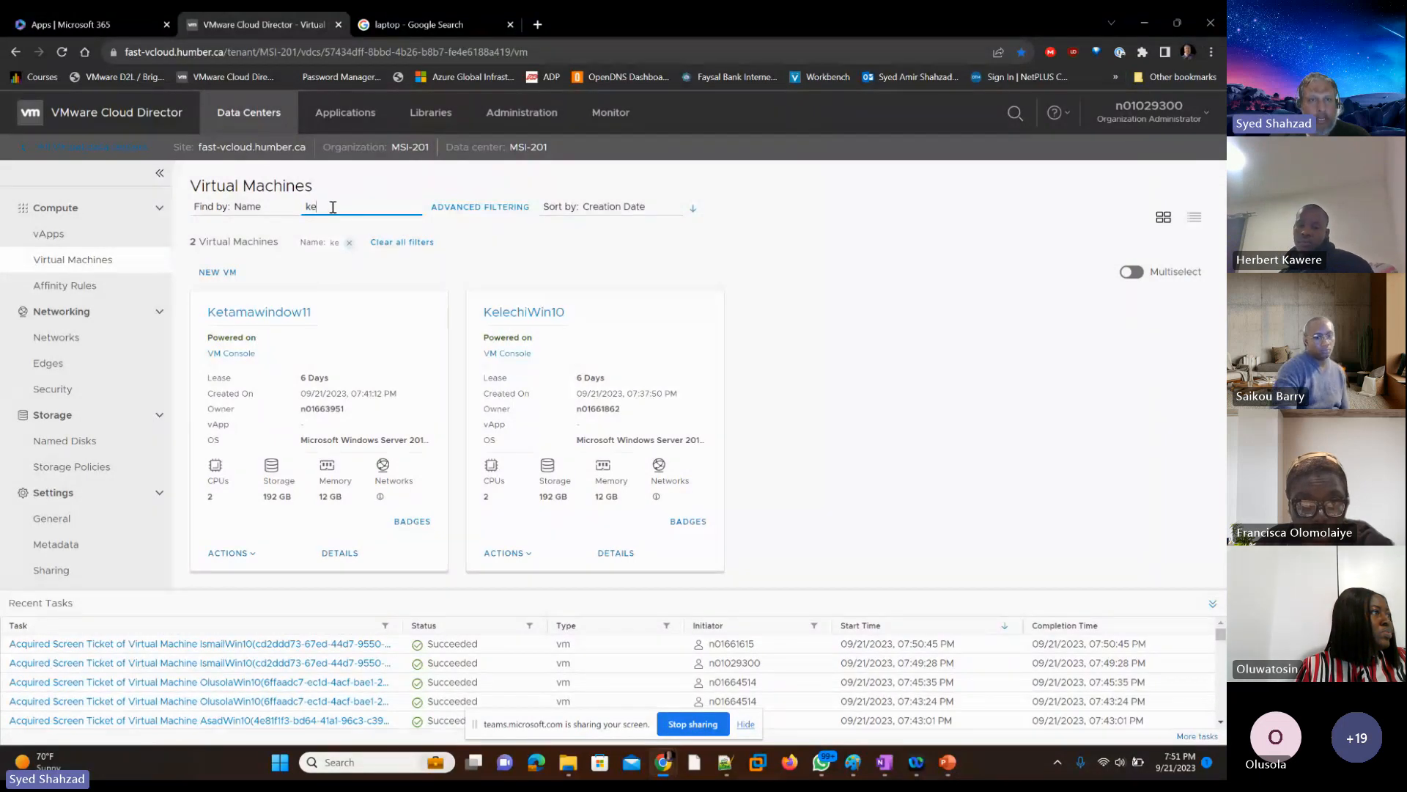
type("t")
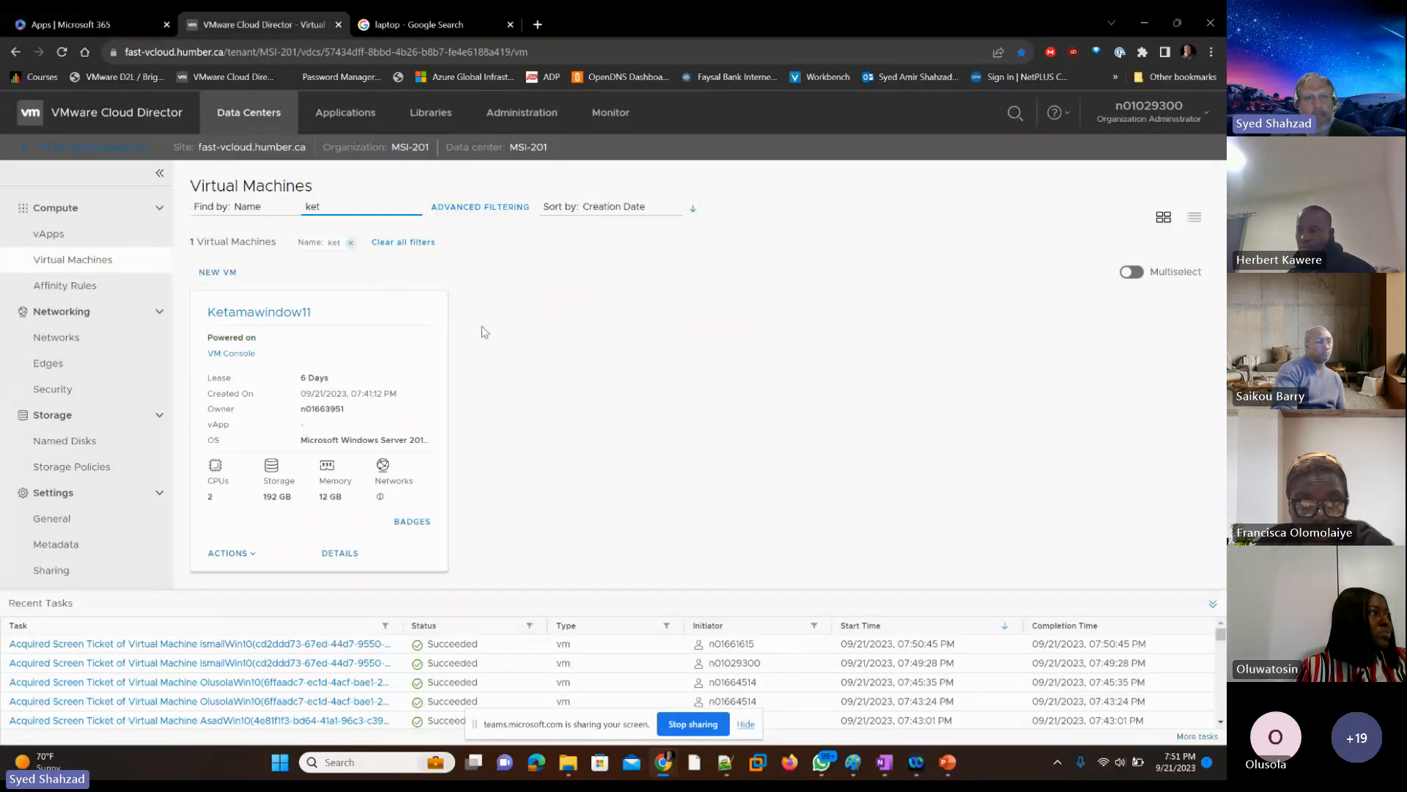
Step: Open the web console of the filtered student's VM, retrying the connection, and move its window toward the middle of the screen
left_click(236, 355)
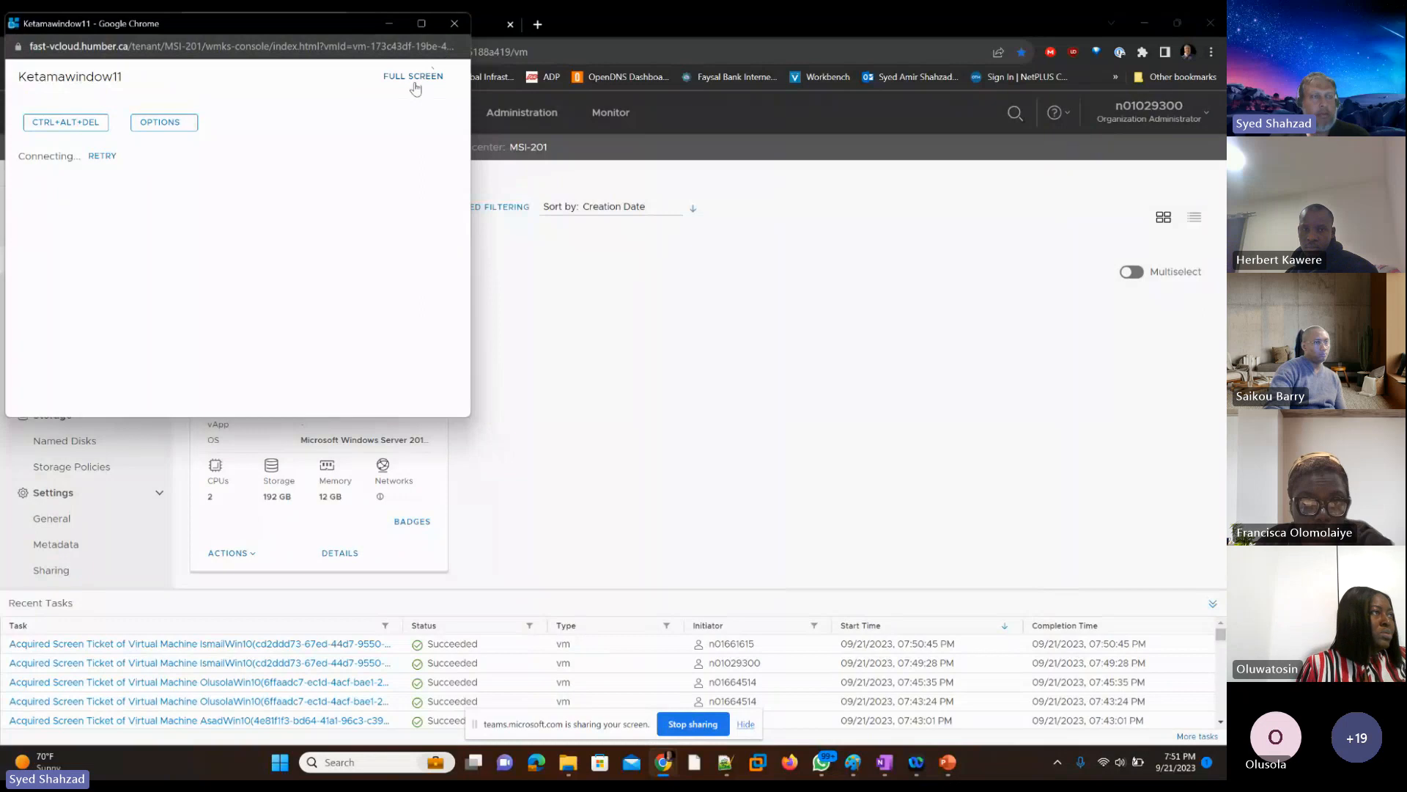
left_click(102, 158)
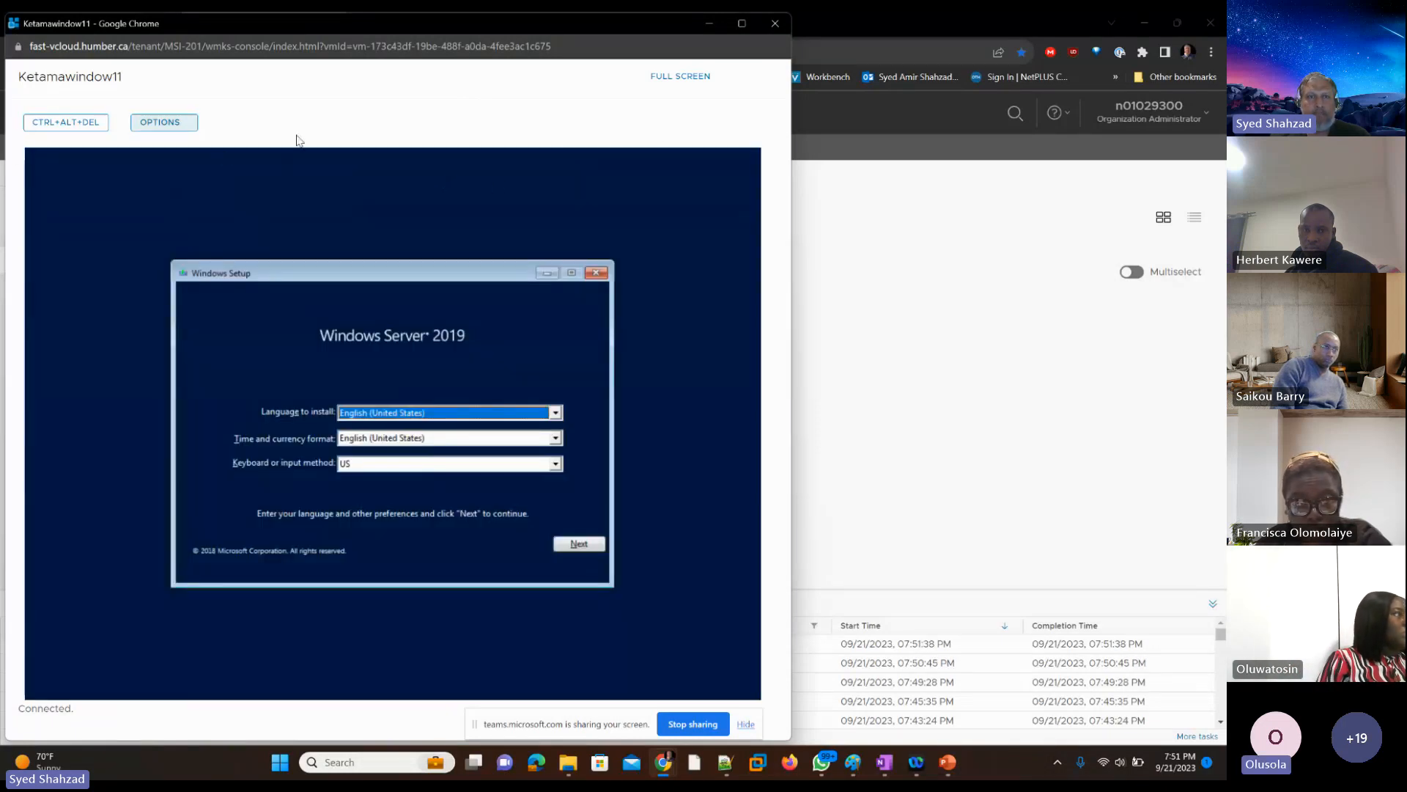
left_click_drag(521, 25, 694, 34)
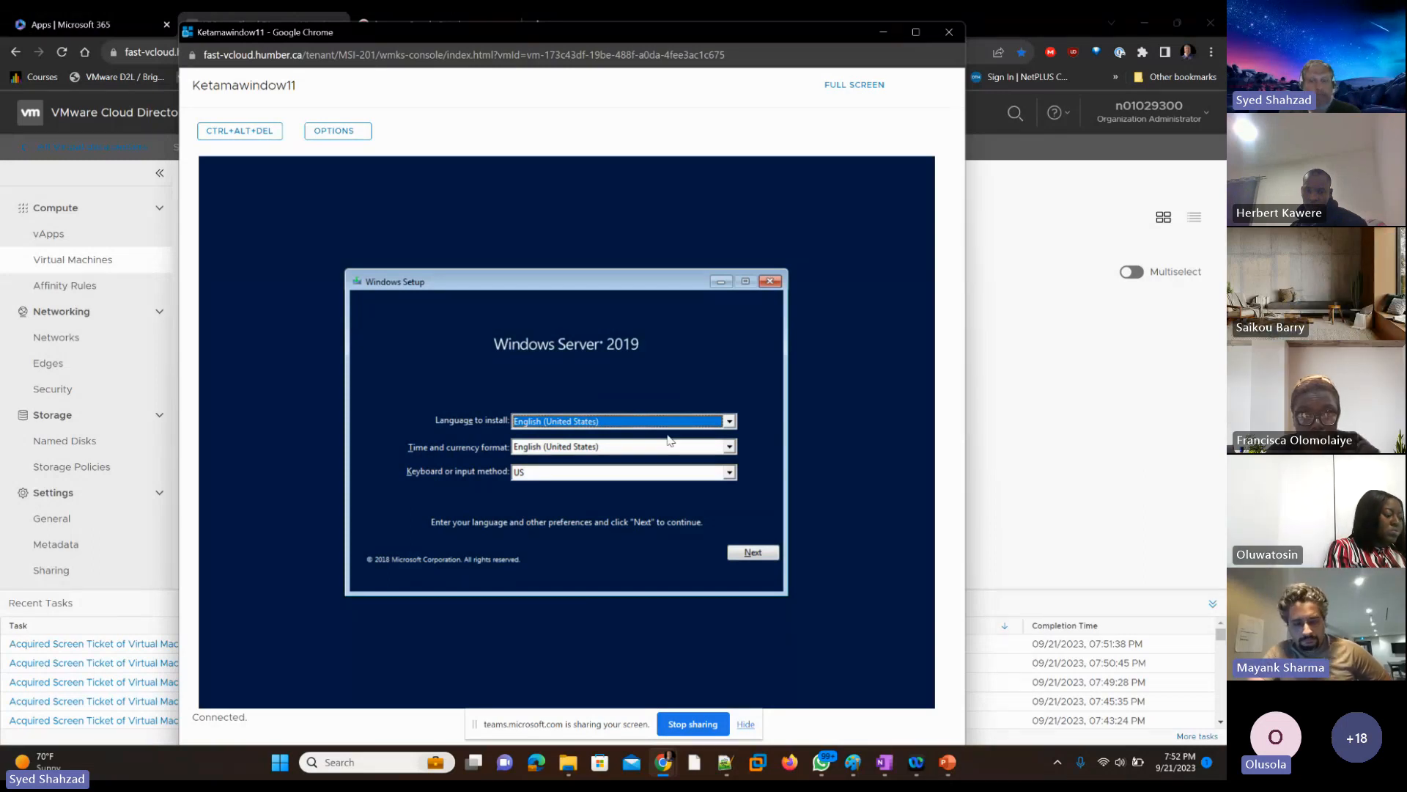
Step: Start Windows Server 2019 setup with English (United States) and the US keyboard, and bring the console back to the front
key("Return")
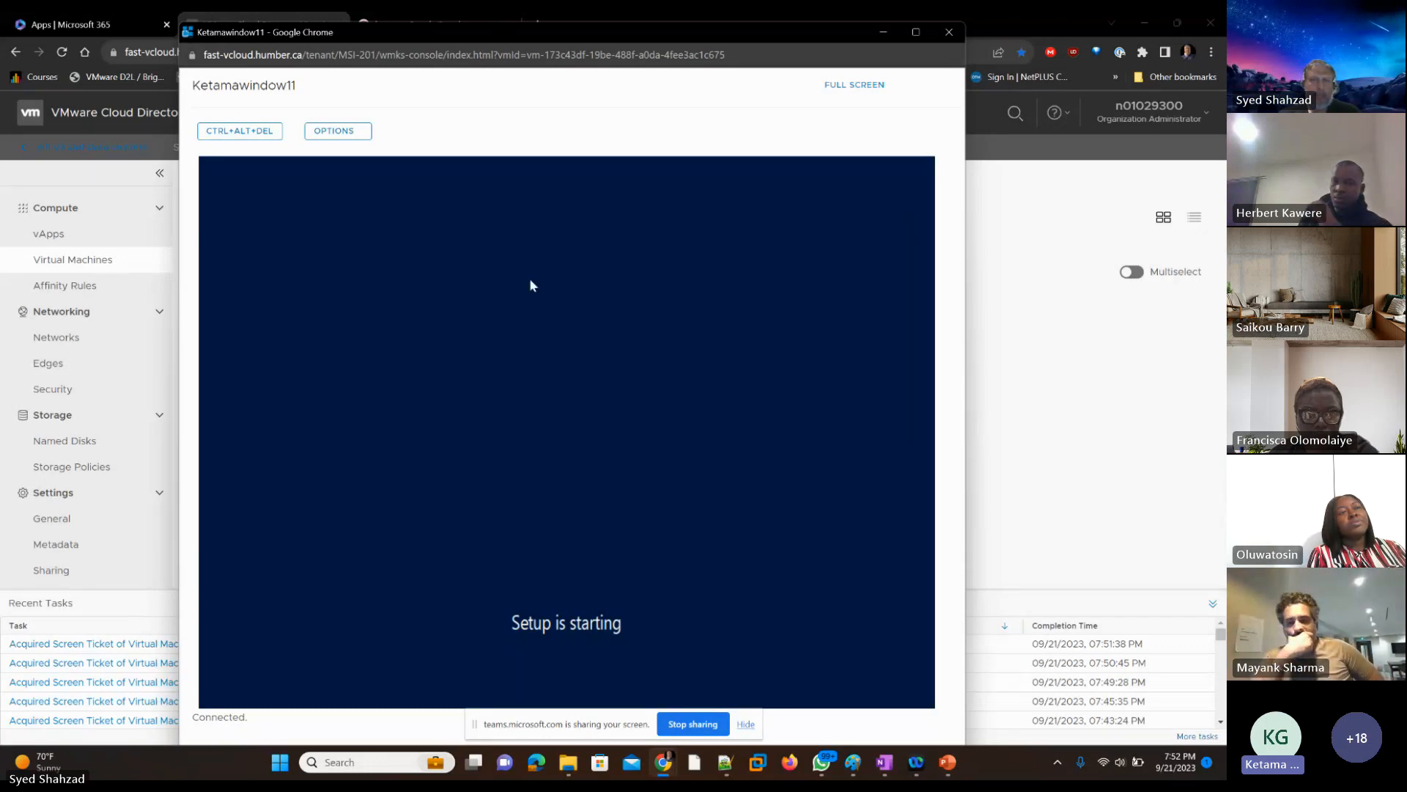
left_click(1076, 453)
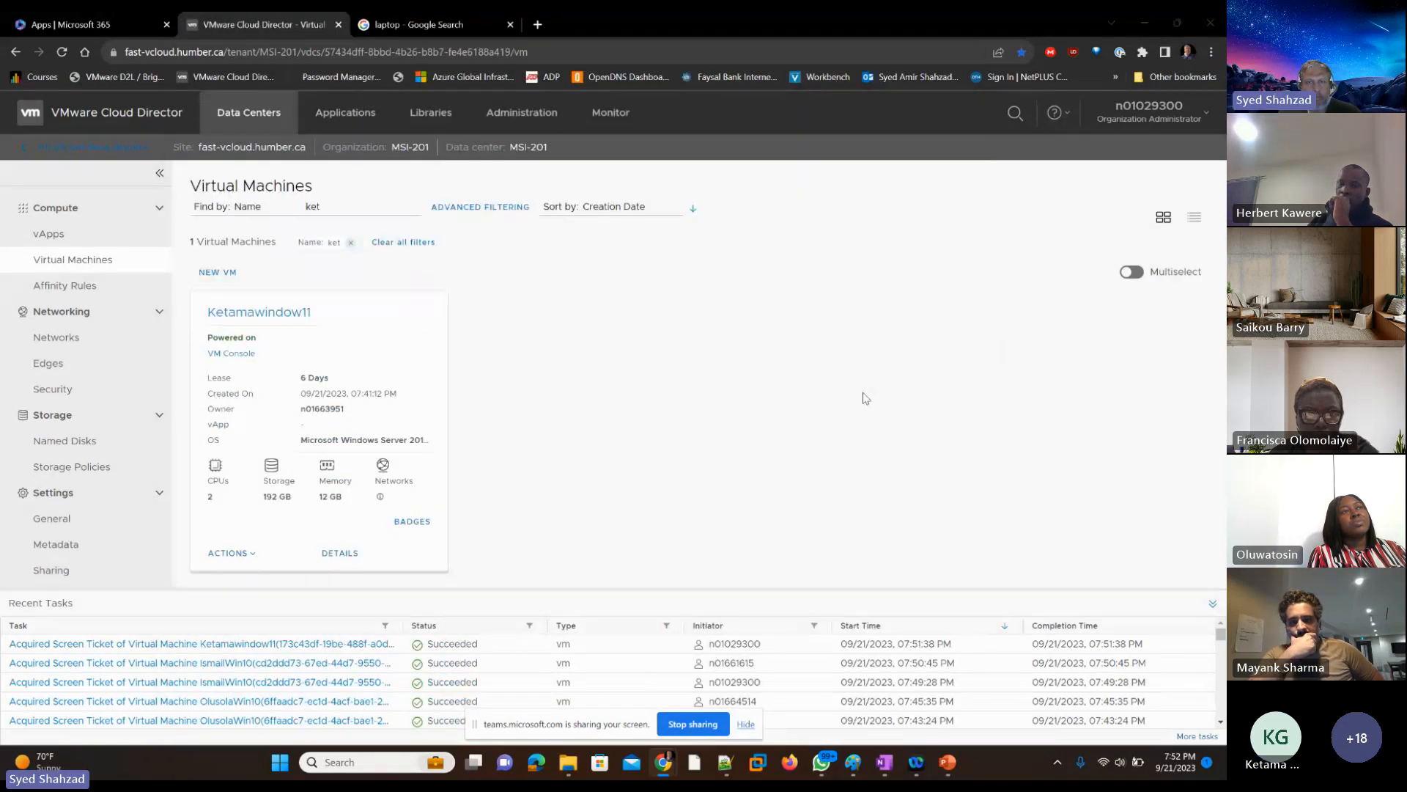
key("alt+Tab")
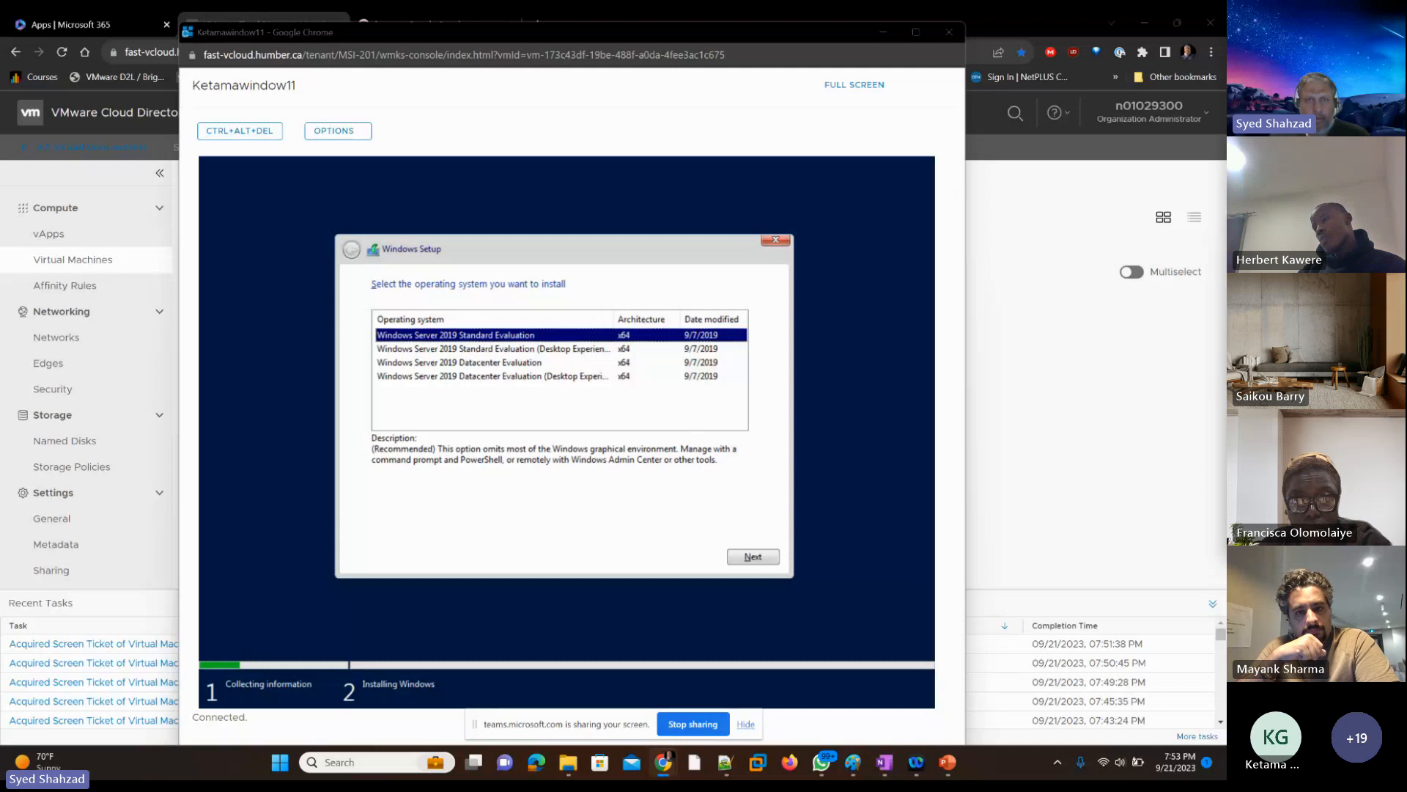
Step: Capture the console window with Snipping Tool, draw a red arrow toward Windows Setup's back arrow, and minimize the snip
key("super+shift+s")
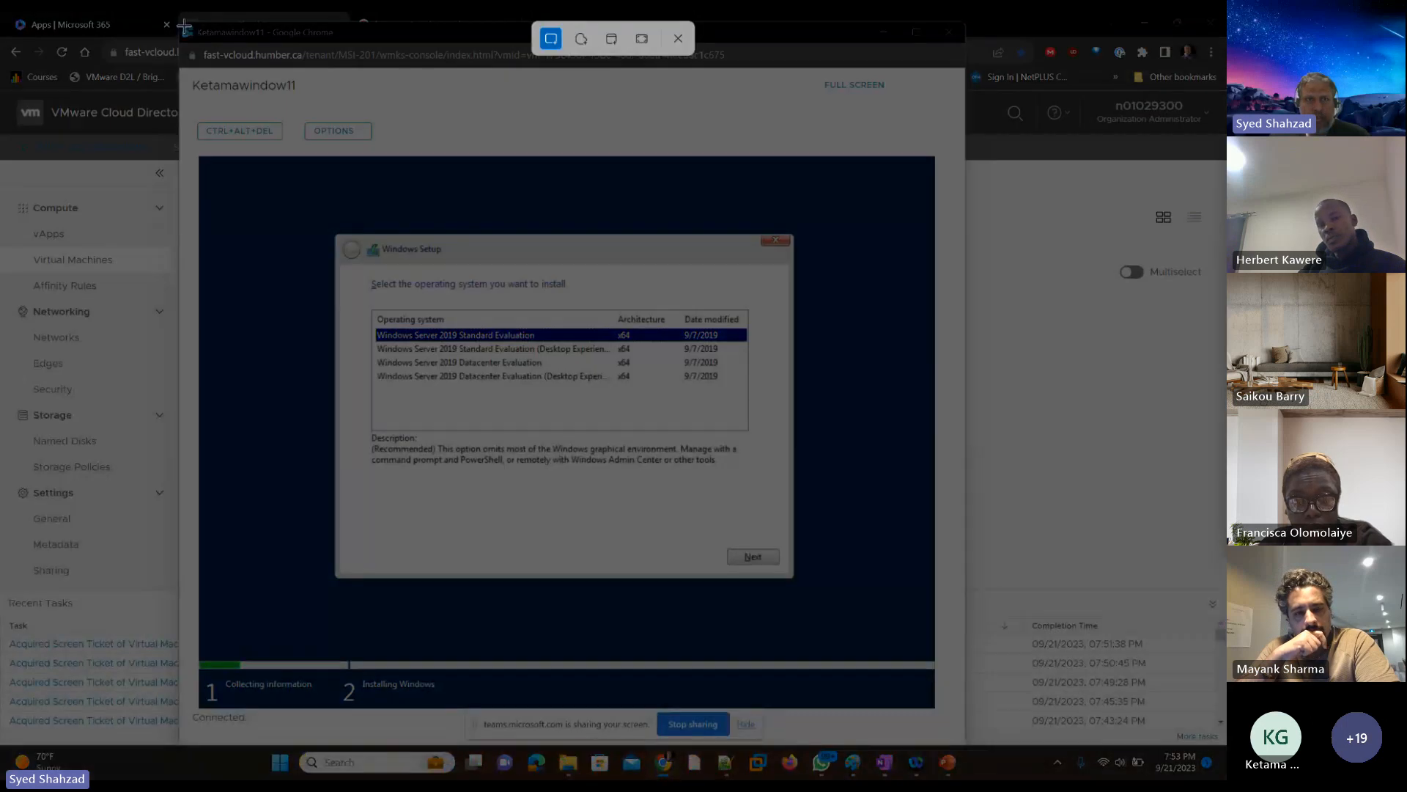
left_click_drag(555, 318, 955, 734)
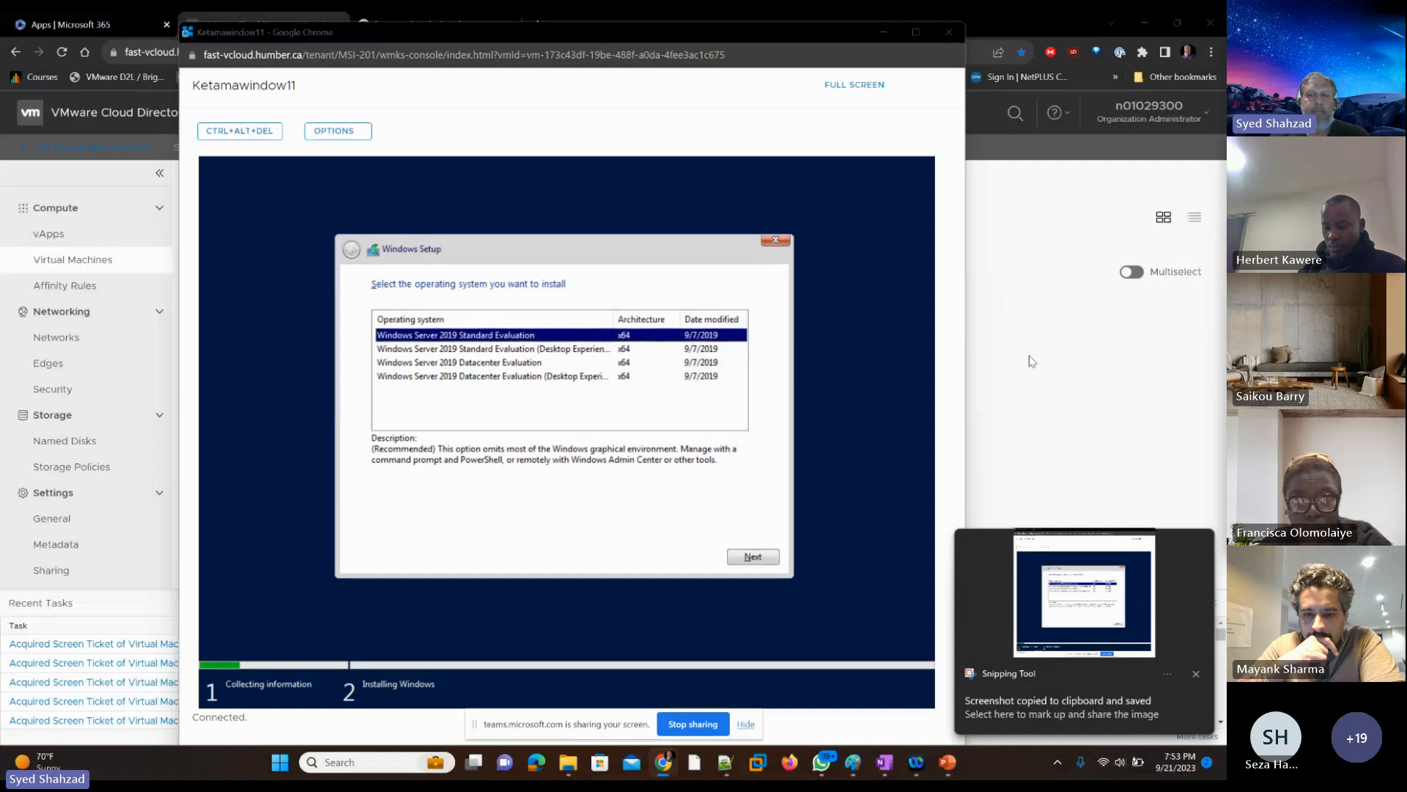
left_click(1070, 624)
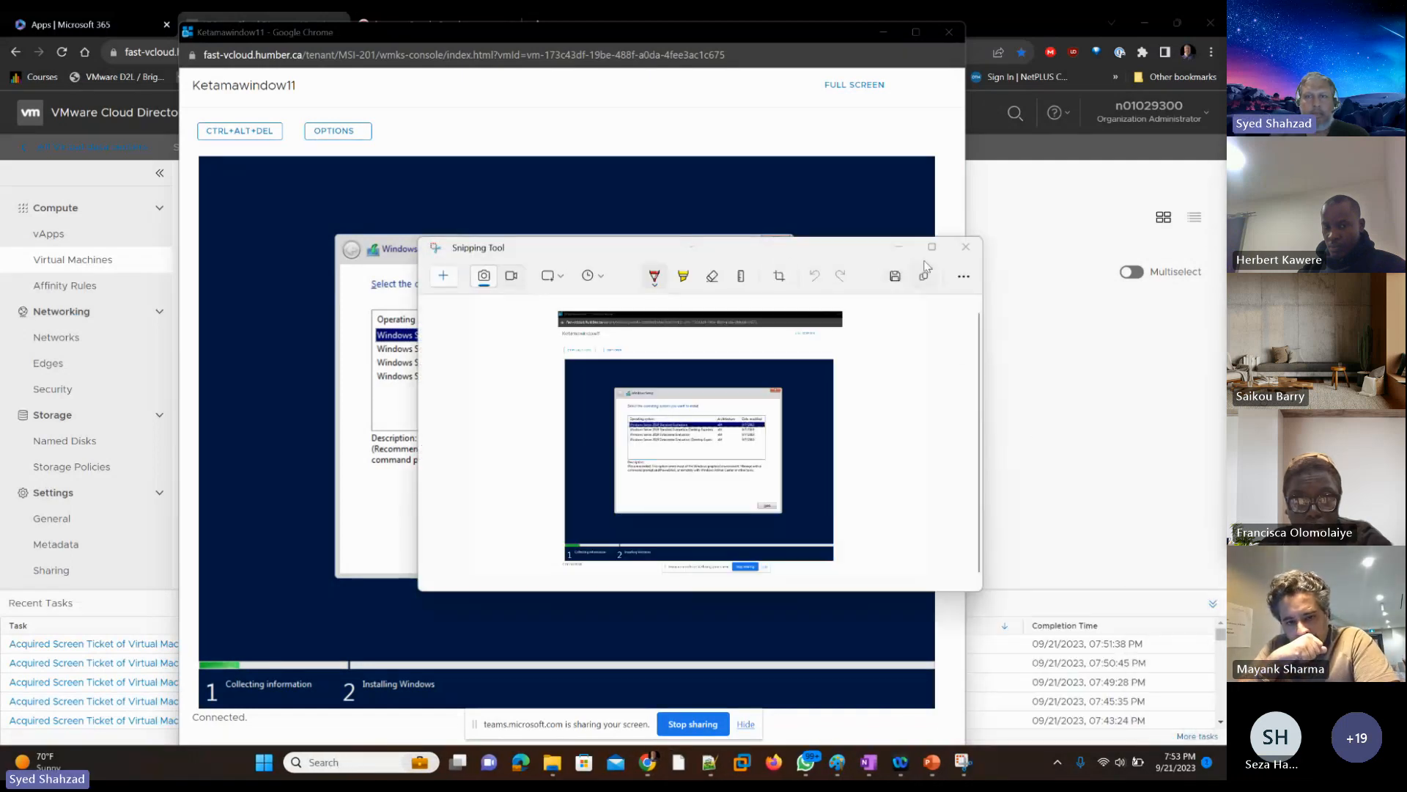
left_click(932, 246)
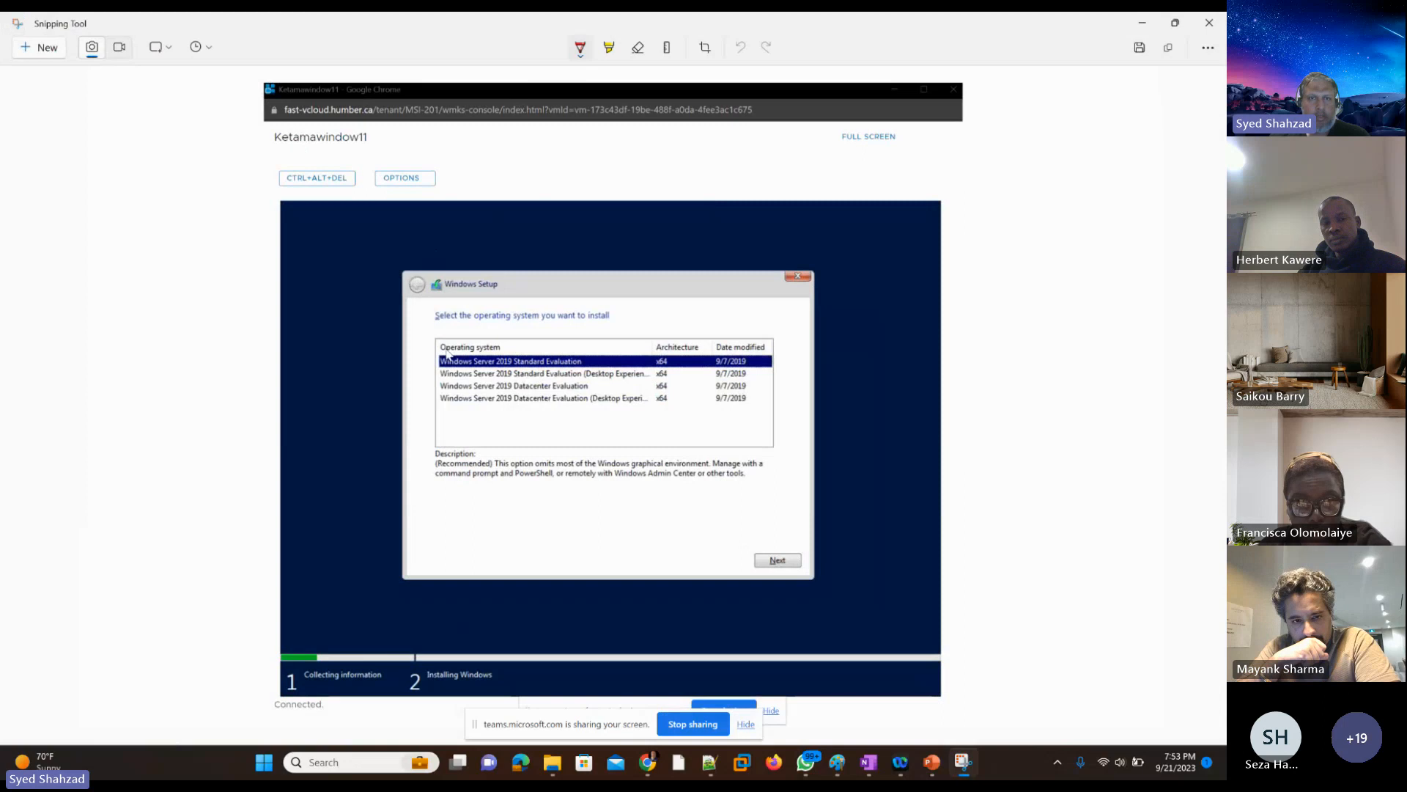
mouse_move(439, 359)
left_mouse_down()
mouse_move(422, 308)
mouse_move(433, 304)
left_mouse_up()
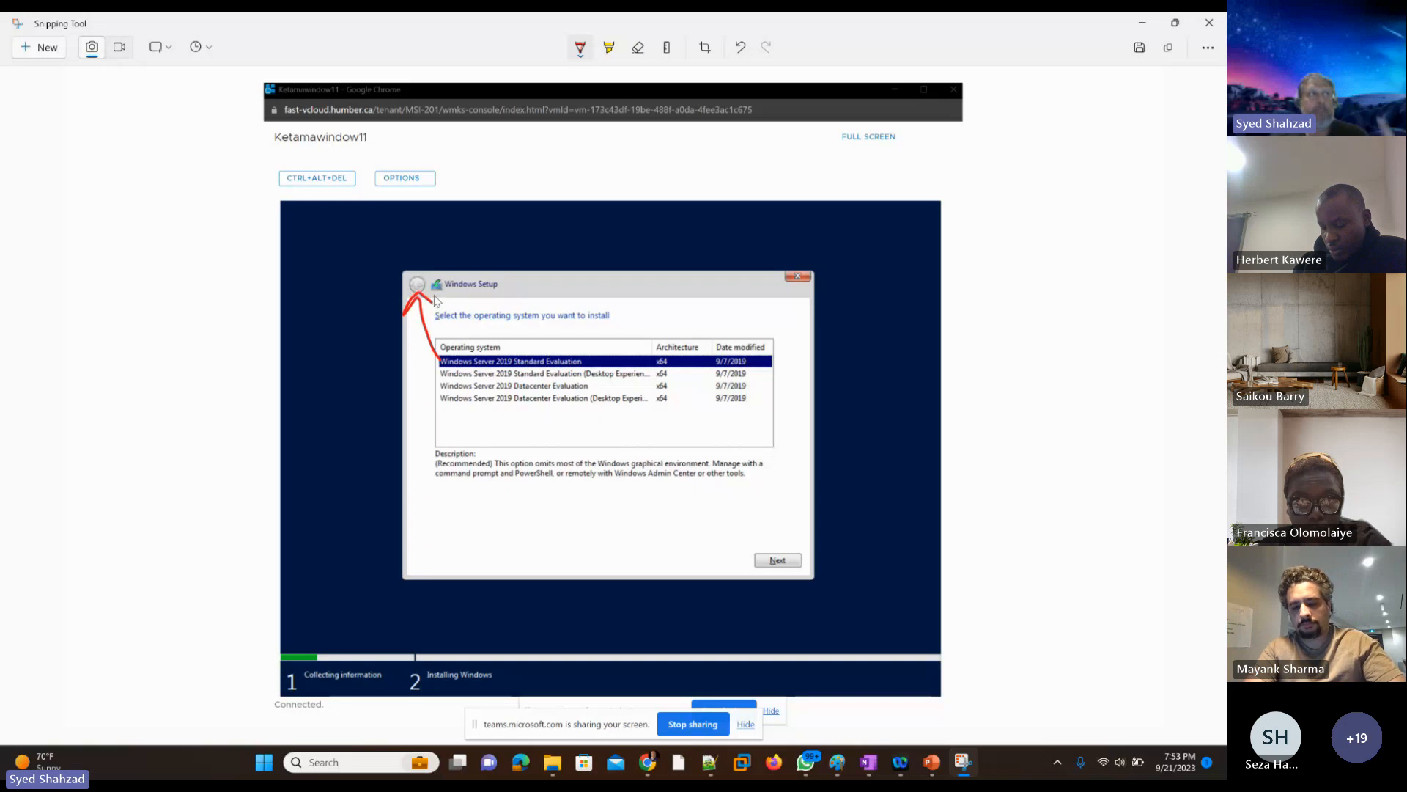
left_click(1143, 24)
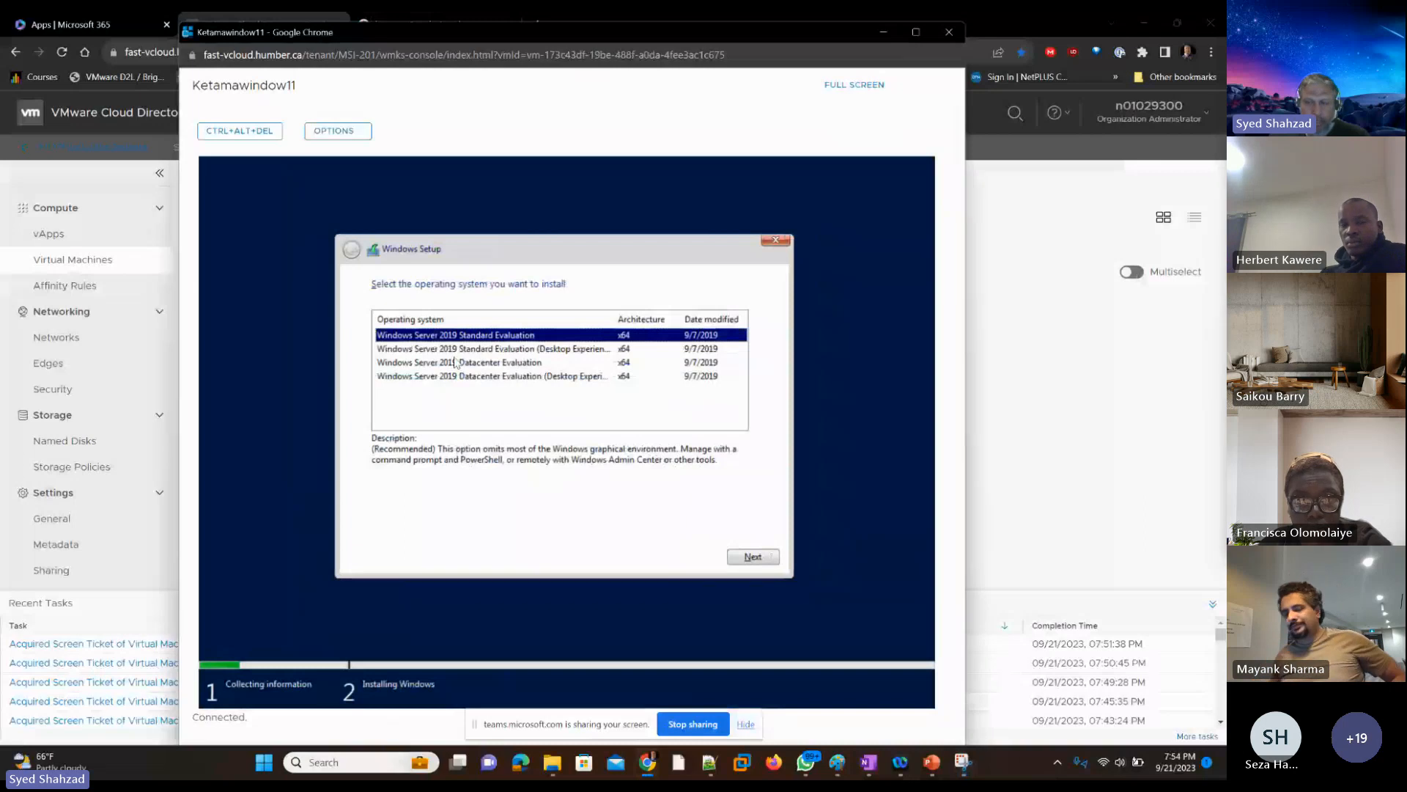
Step: Choose Windows Server 2019 Standard Evaluation (Desktop Experience) for this student's VM and accept the license terms
key("Down")
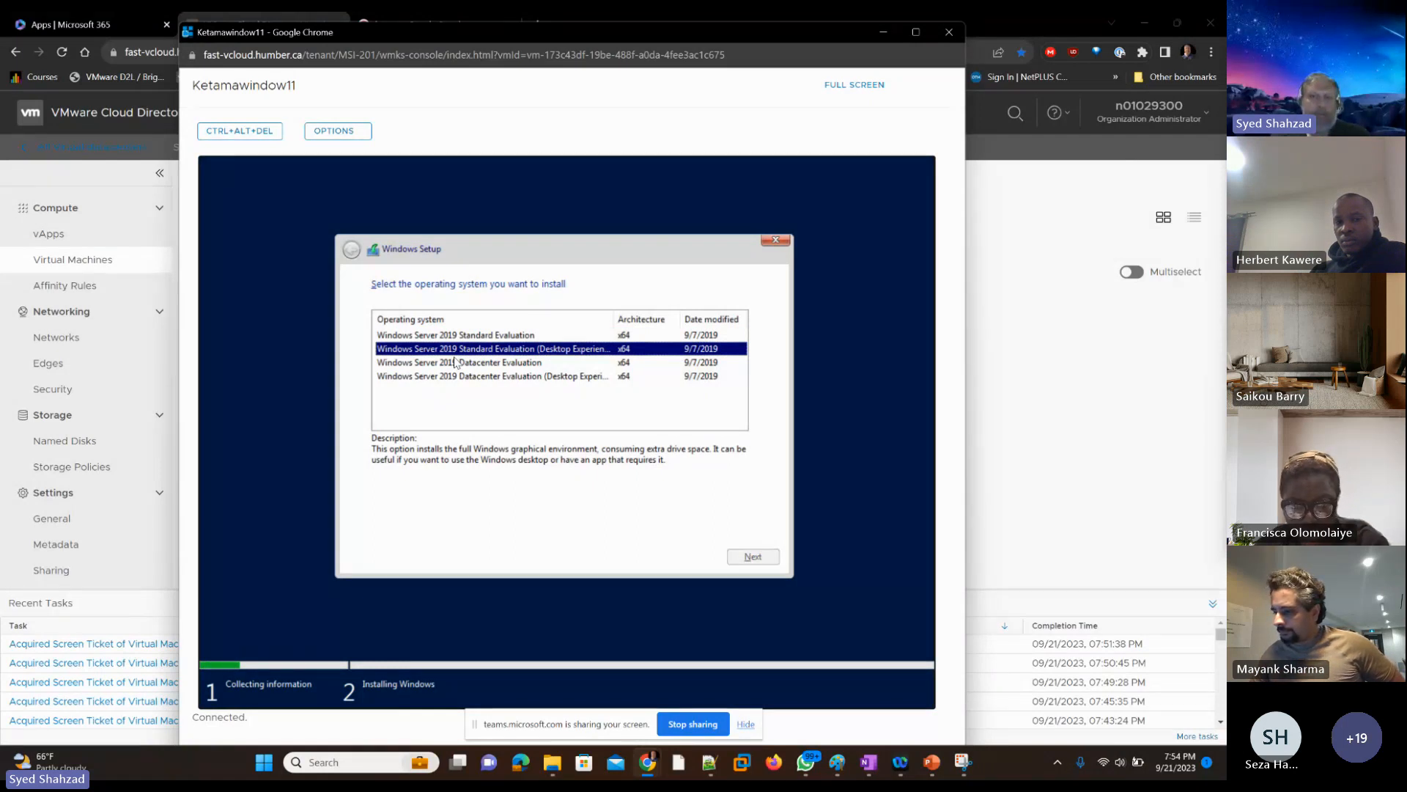
key("Return")
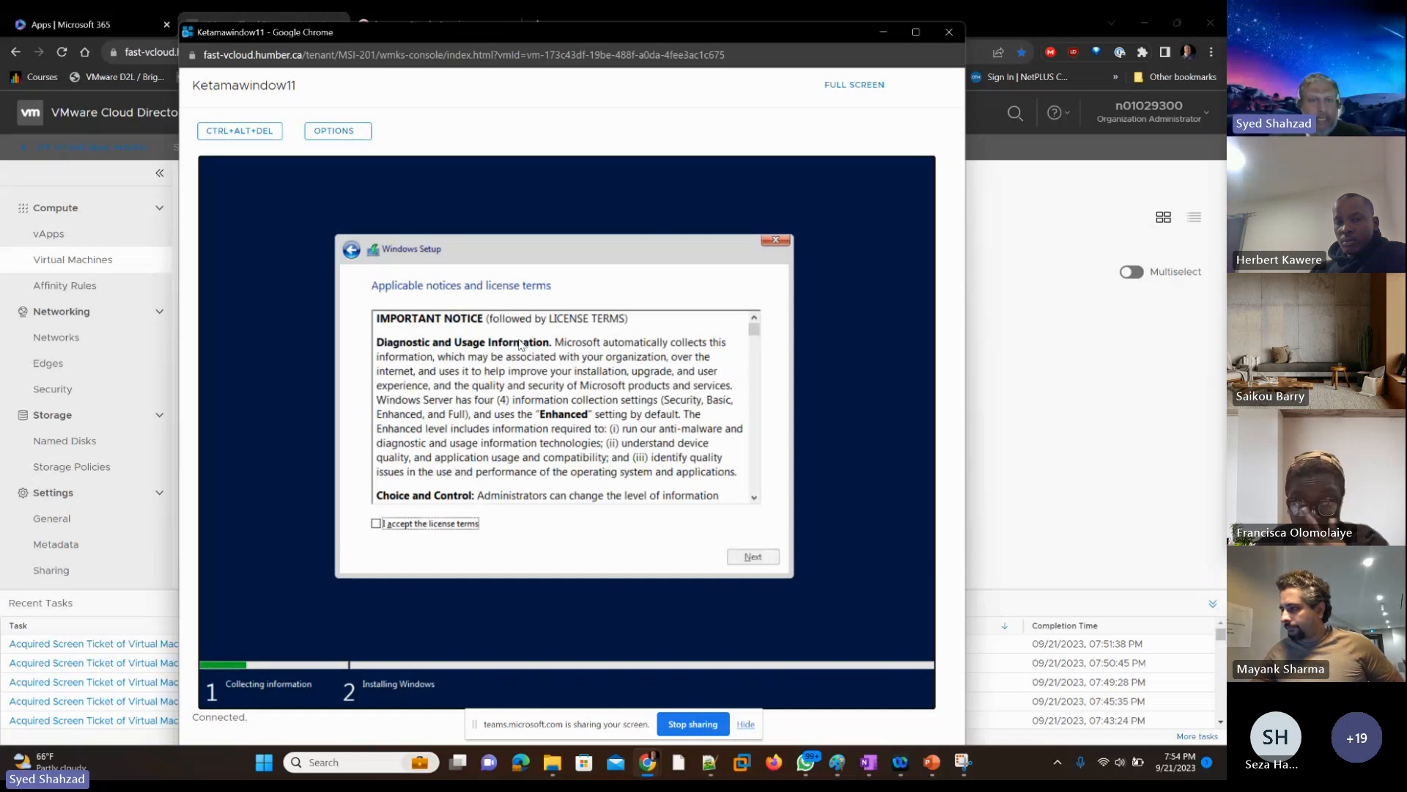
key("space")
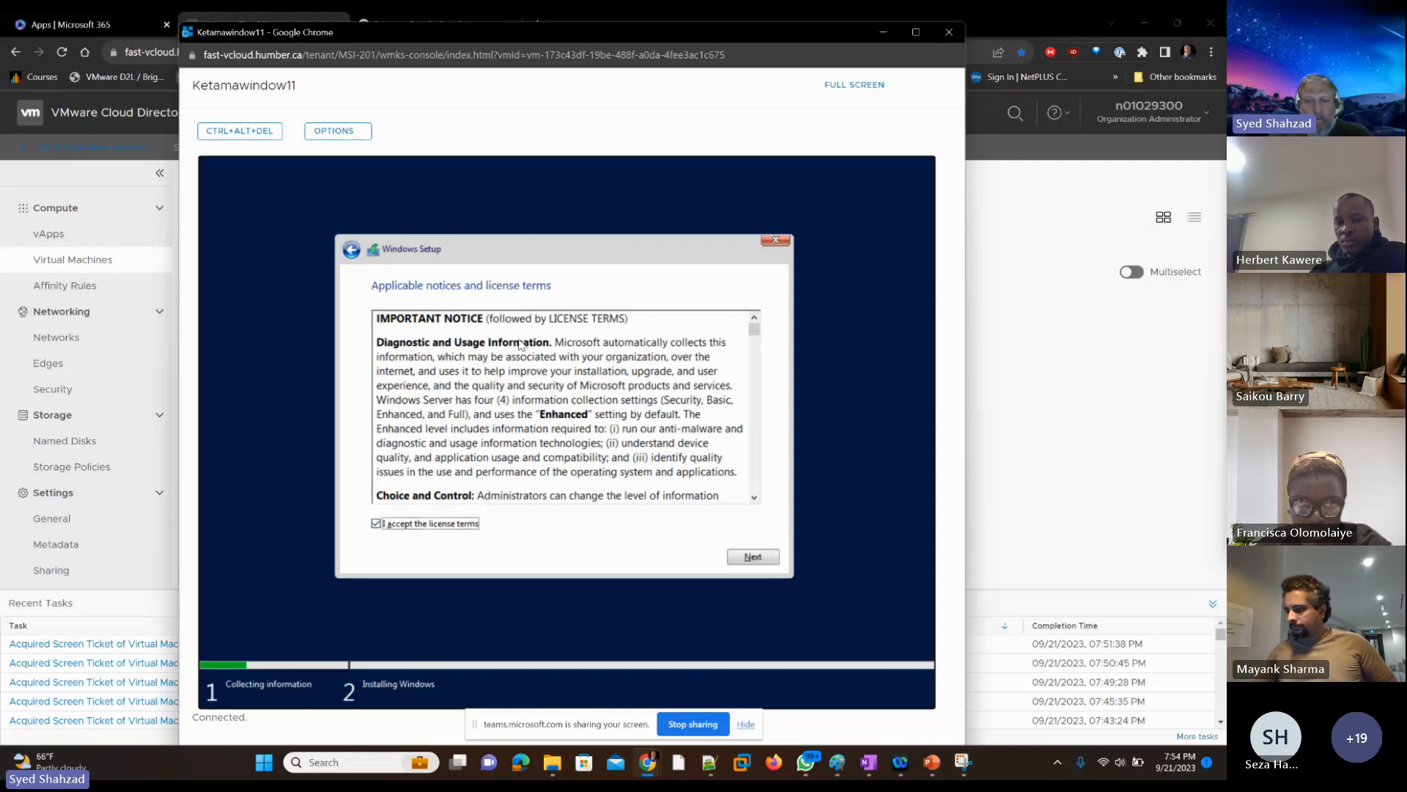
key("Return")
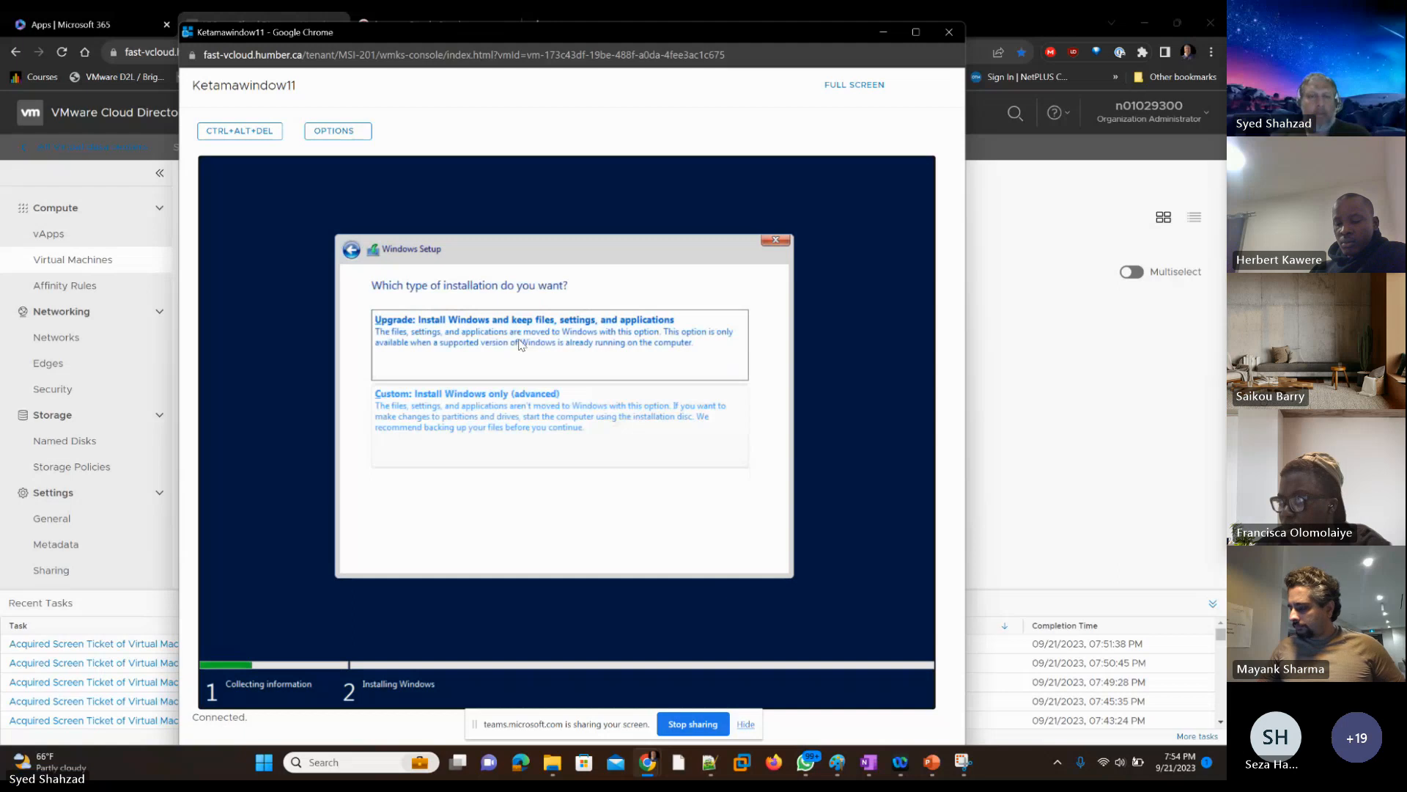
Step: Choose the Custom: Install Windows only (advanced) type and install Windows on Drive 0 Unallocated Space
key("Down")
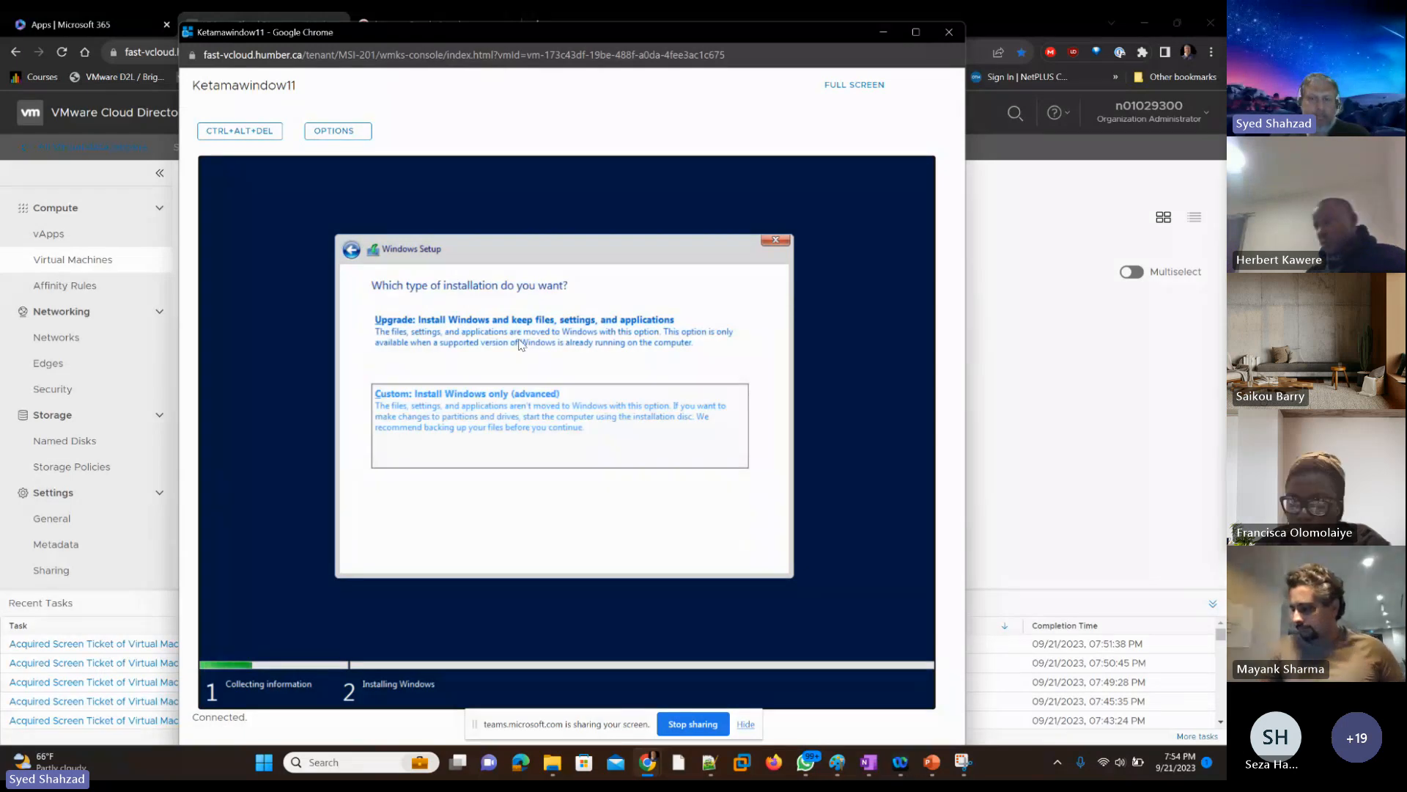
left_click(527, 399)
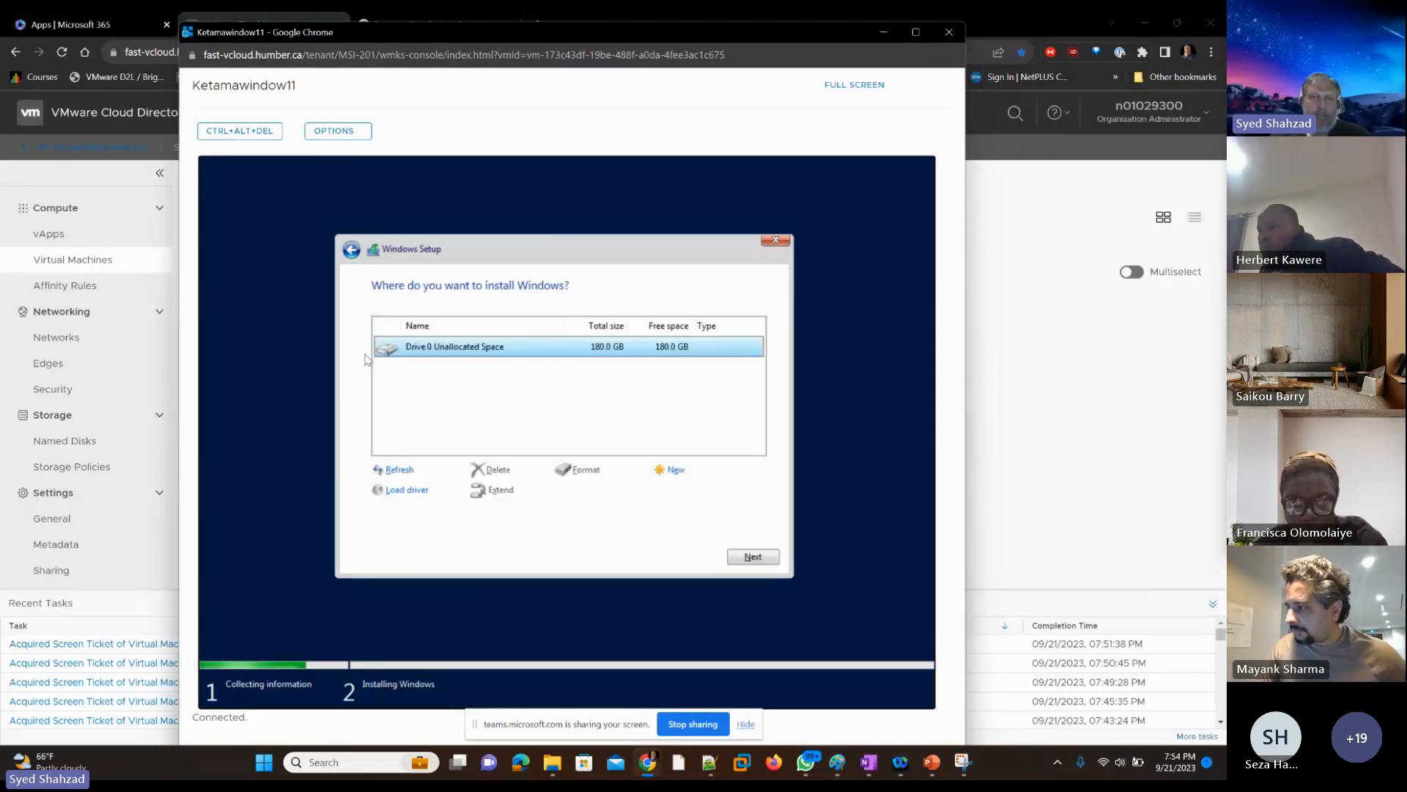
left_click(475, 231)
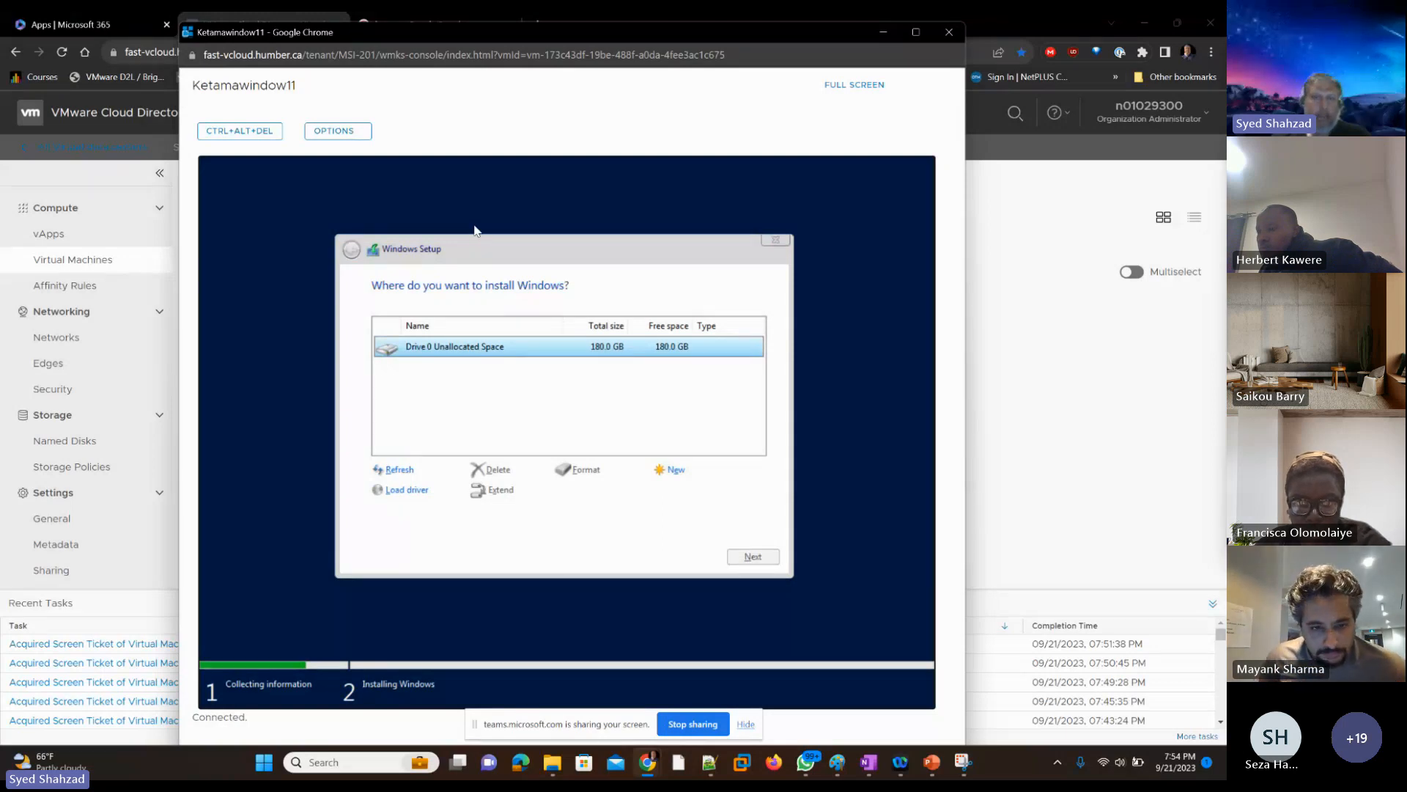
Step: Close the finished student's VM console and review the annotated Windows Setup snip in Snipping Tool before minimizing it
left_click(950, 32)
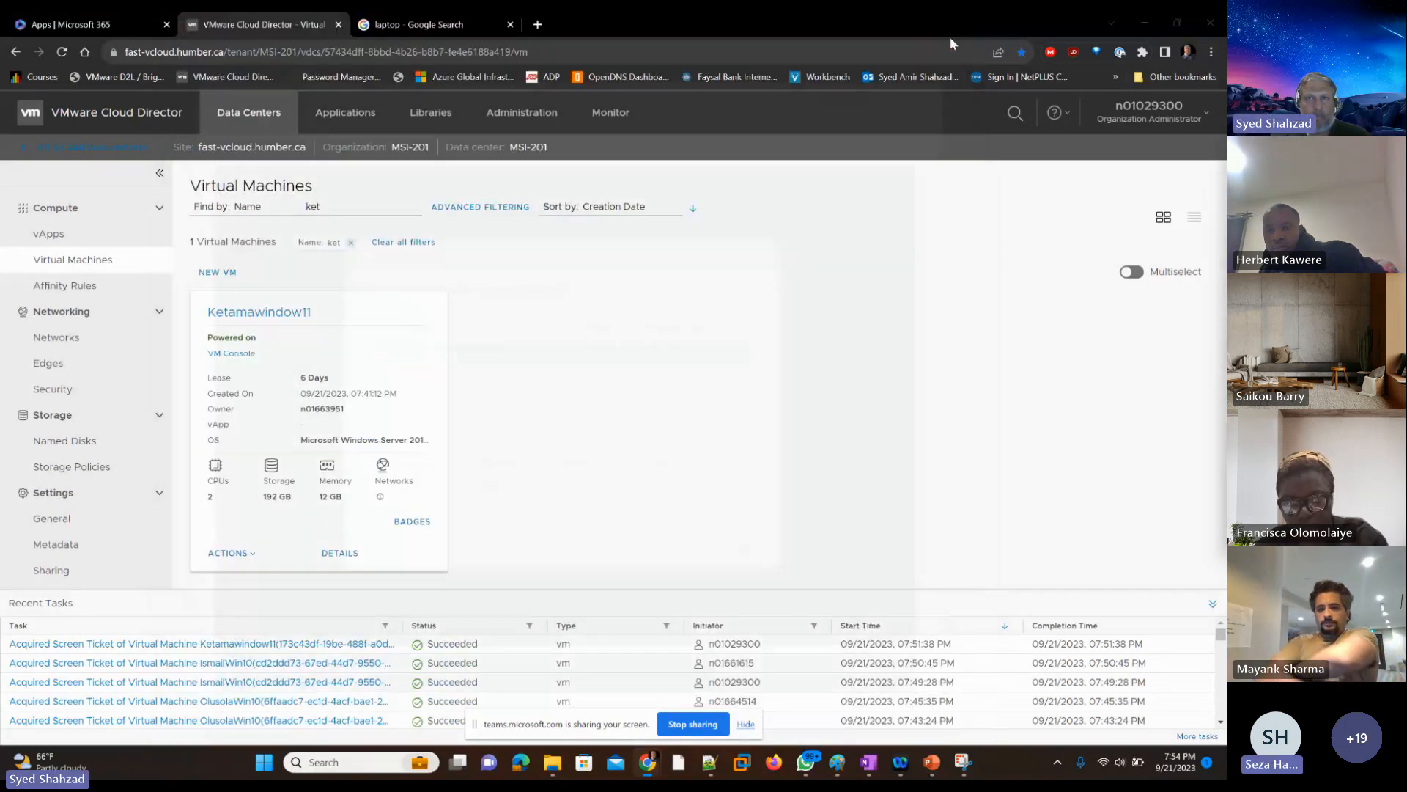
double_click(341, 209)
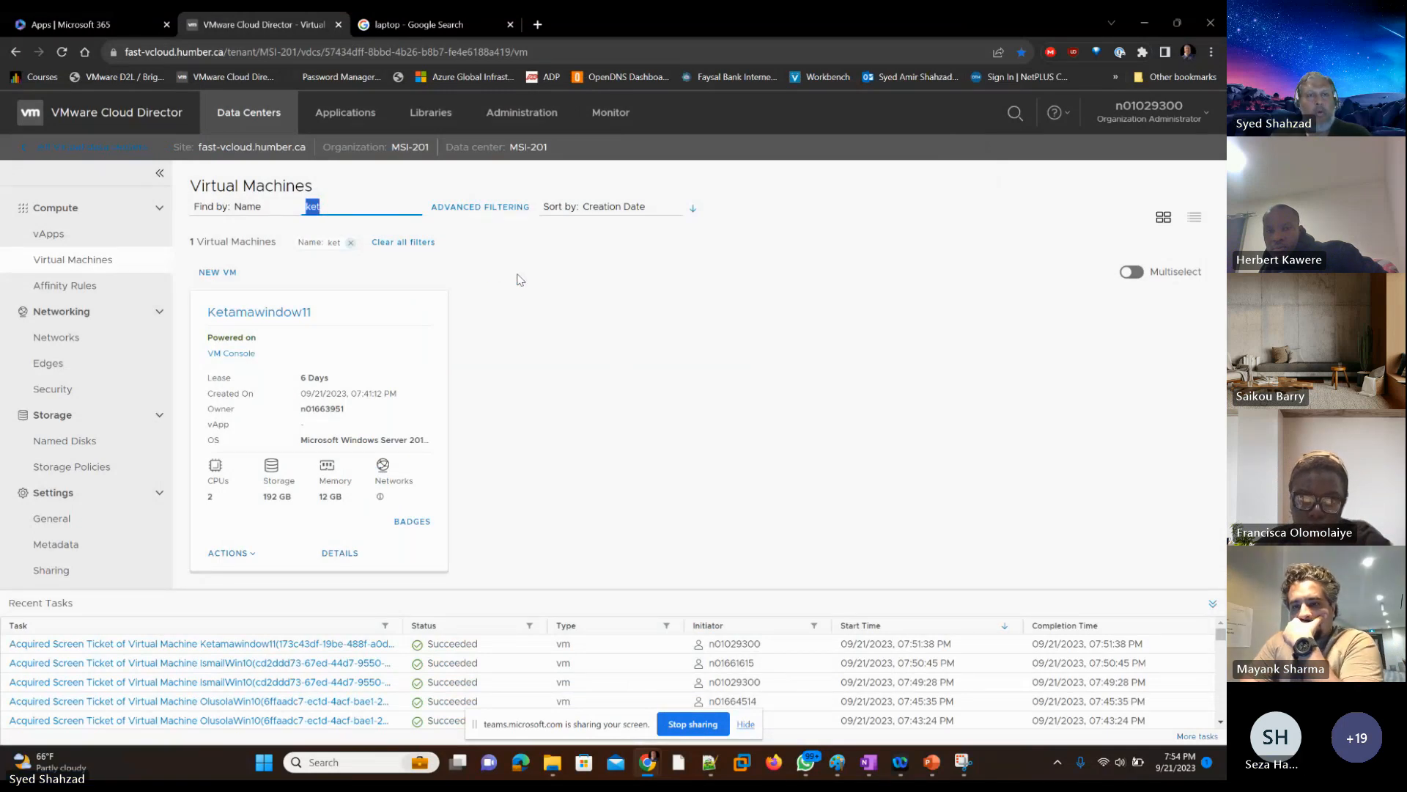
key("alt+Tab")
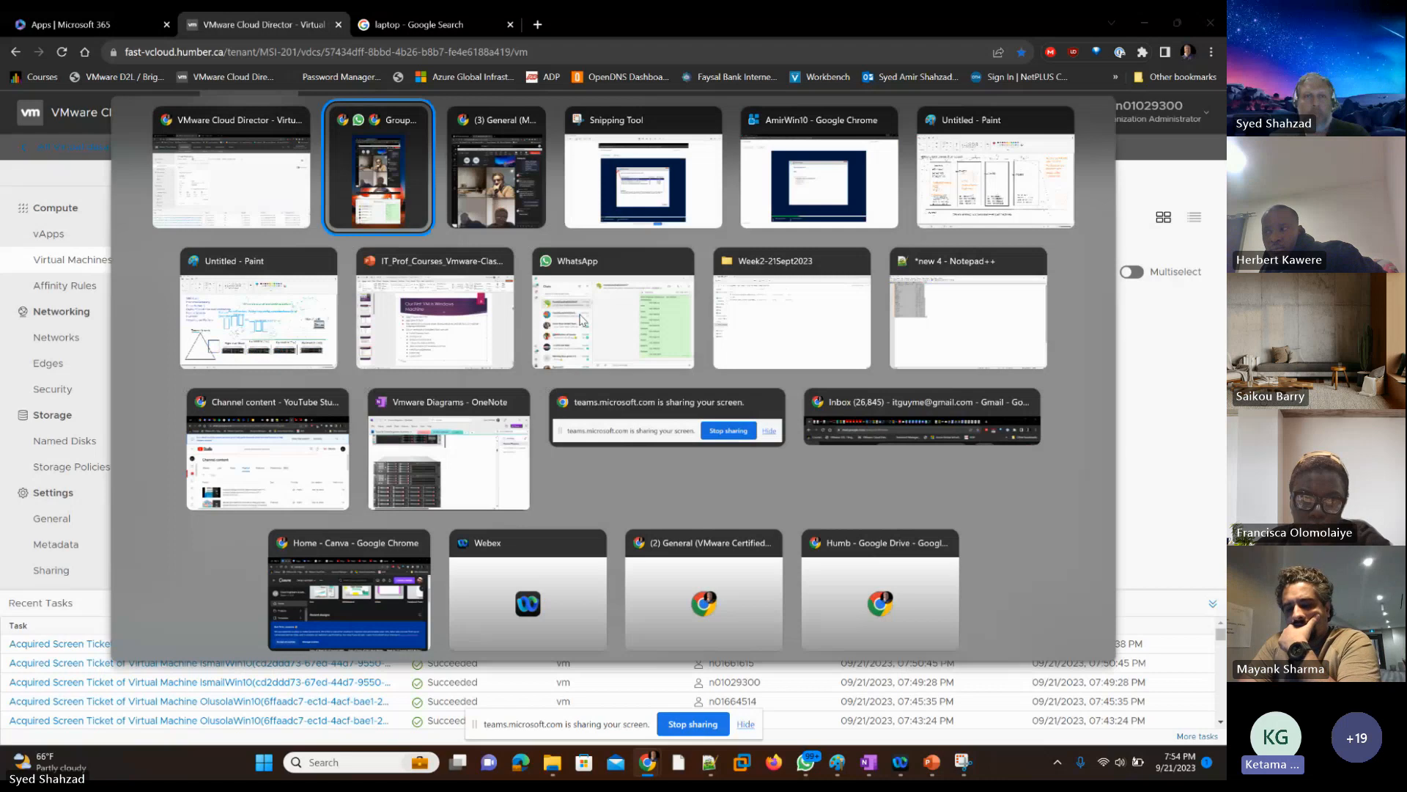
key("Escape")
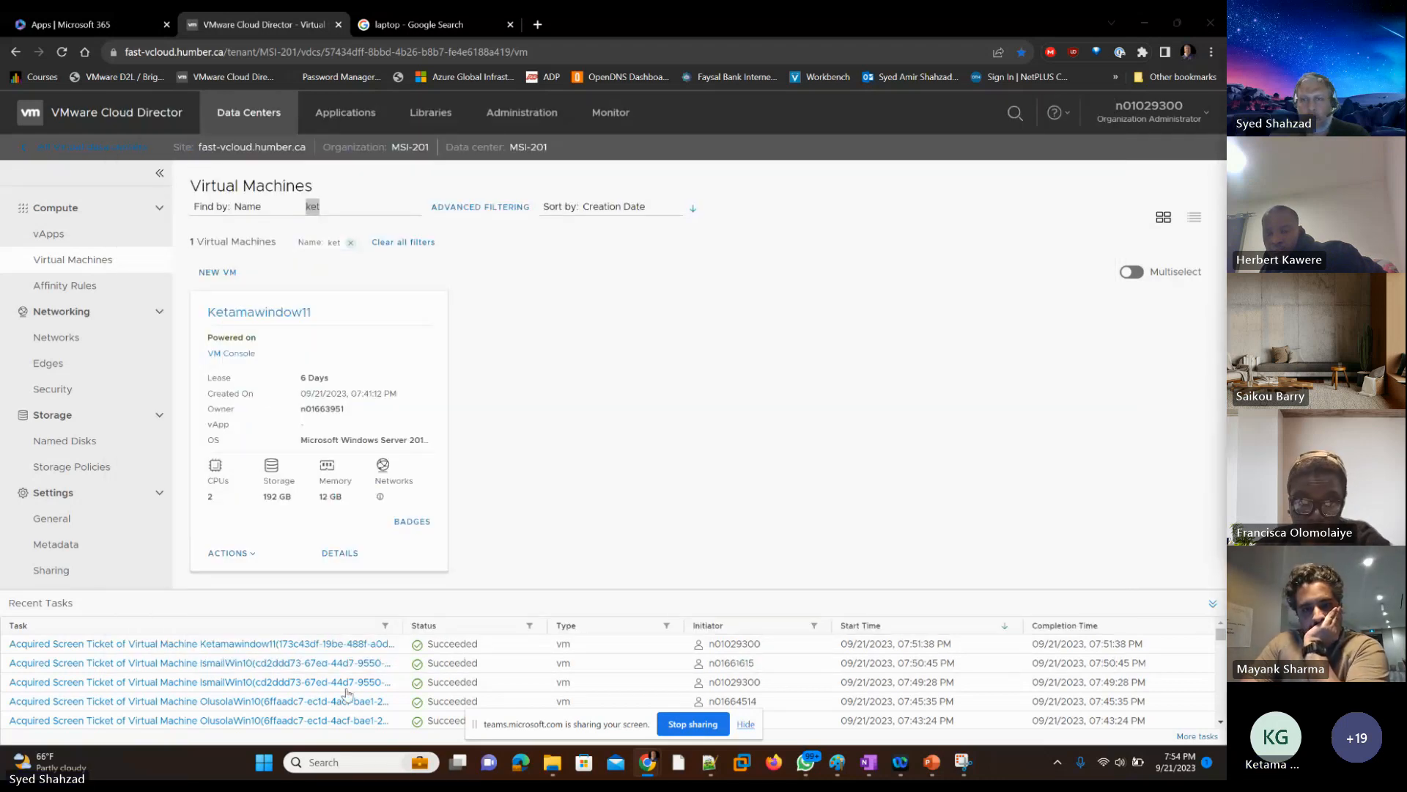
mouse_move(962, 762)
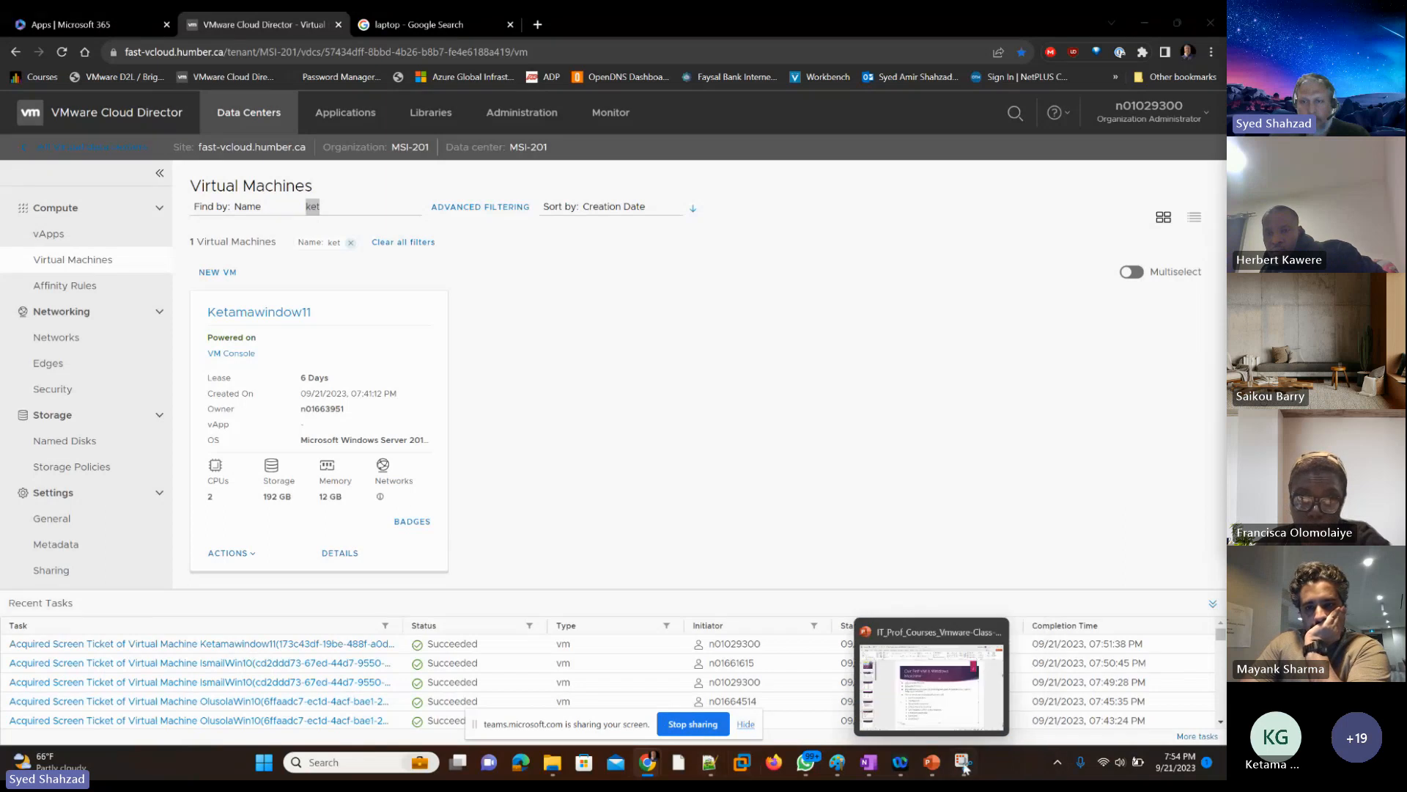
left_click(962, 762)
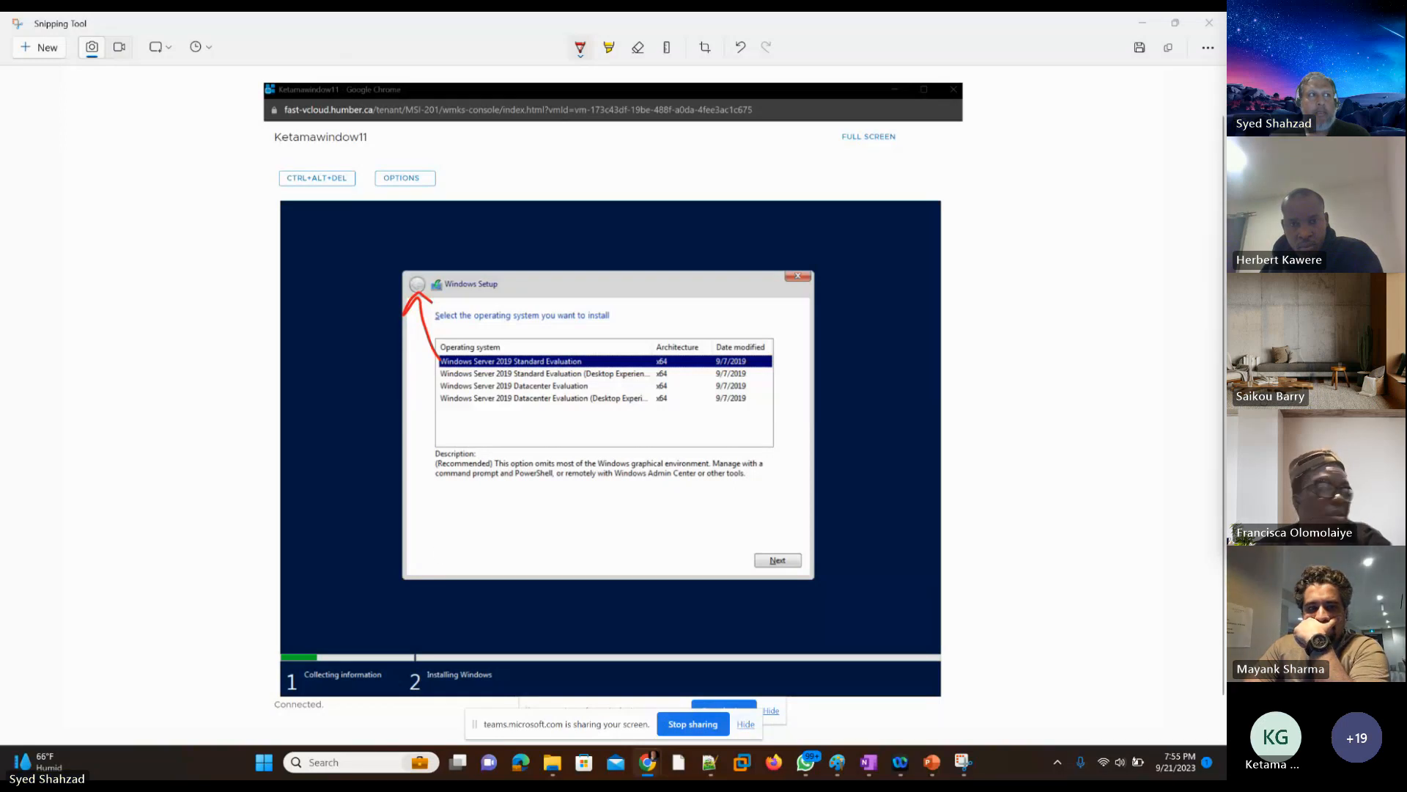
left_click(1142, 23)
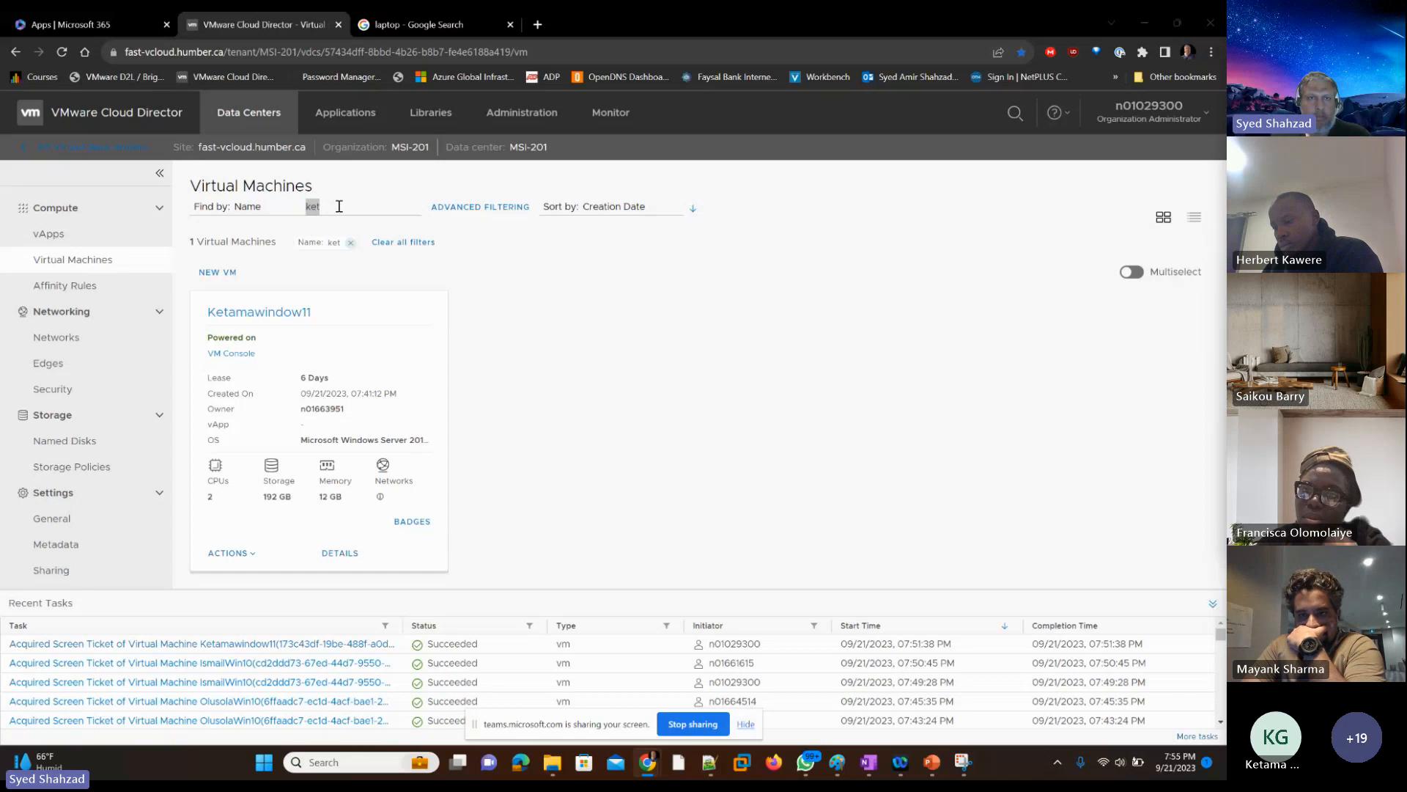
Step: Filter the virtual machines by the first letters of the next student's name and connect to that VM's console
left_click(334, 208)
left_click_drag(334, 208, 264, 210)
type("sez")
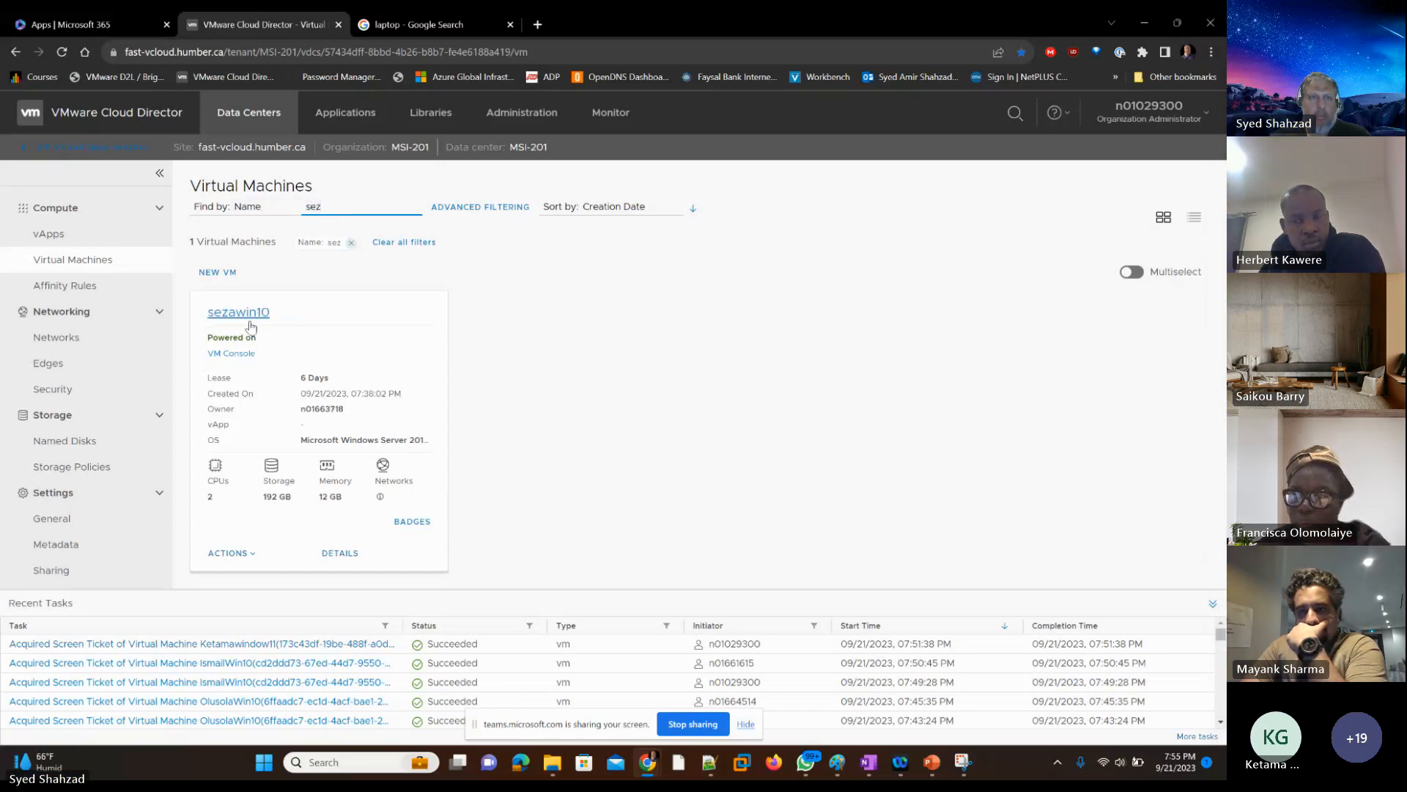
left_click(239, 355)
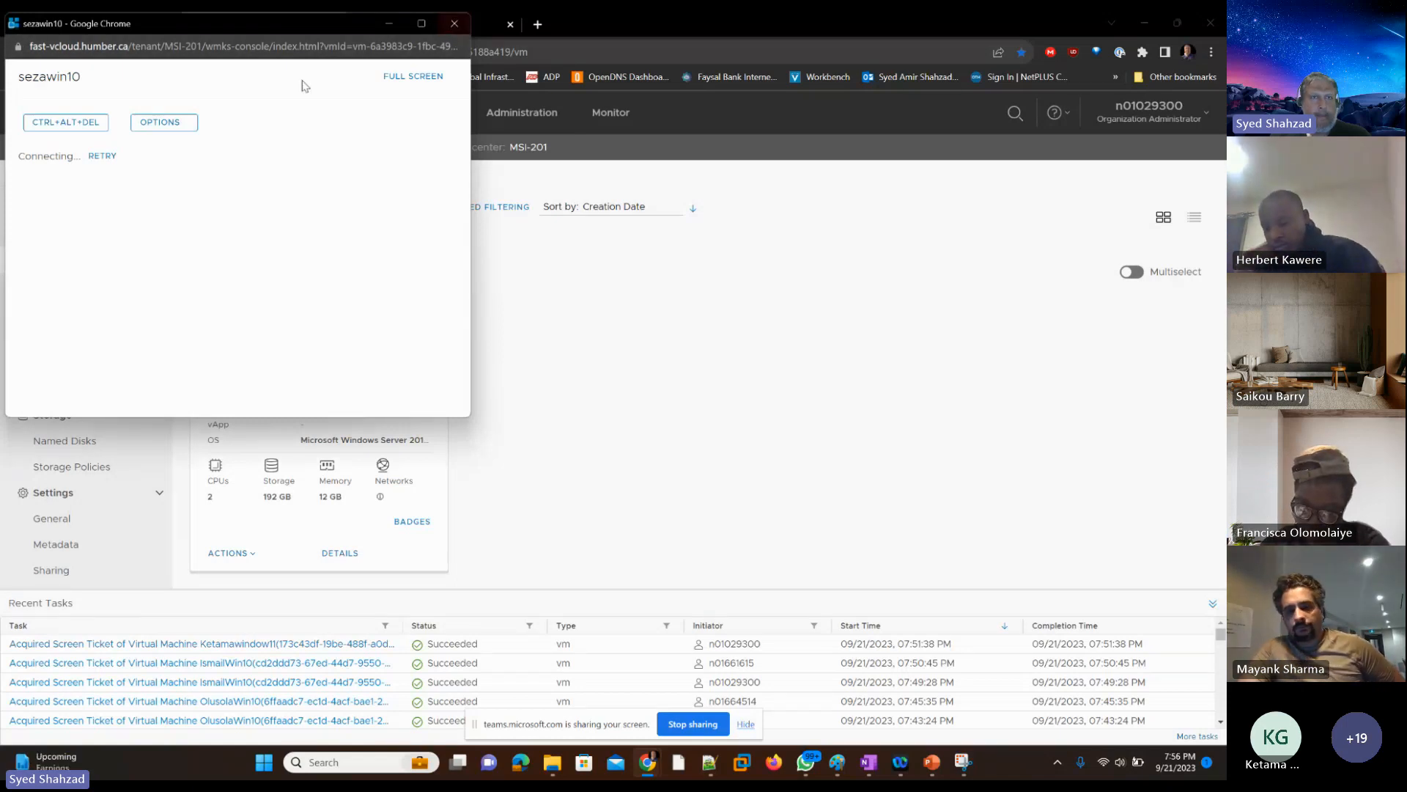
left_click(102, 155)
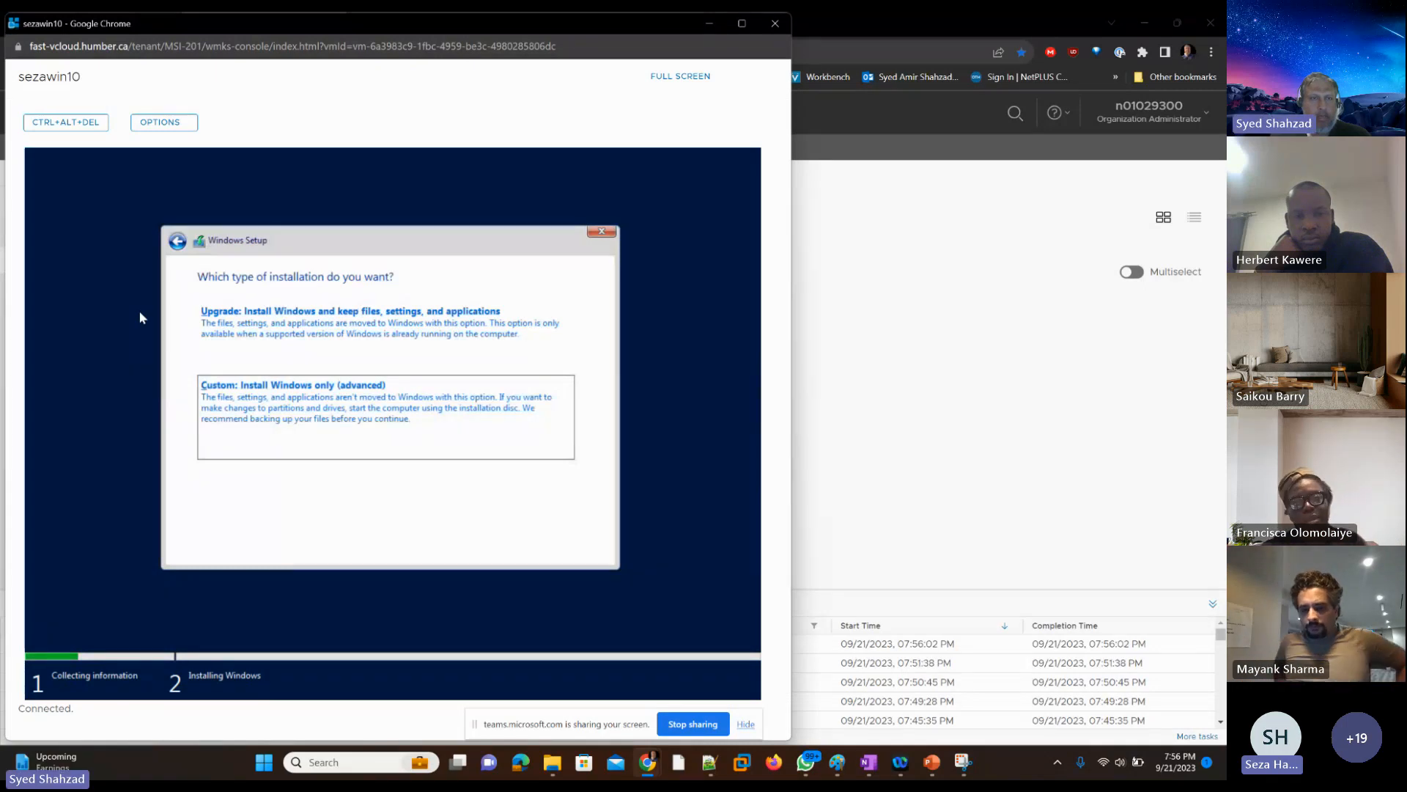
Step: Choose Custom: Install Windows only (advanced), start installing on Drive 0 Unallocated Space, and close the console
left_click(277, 397)
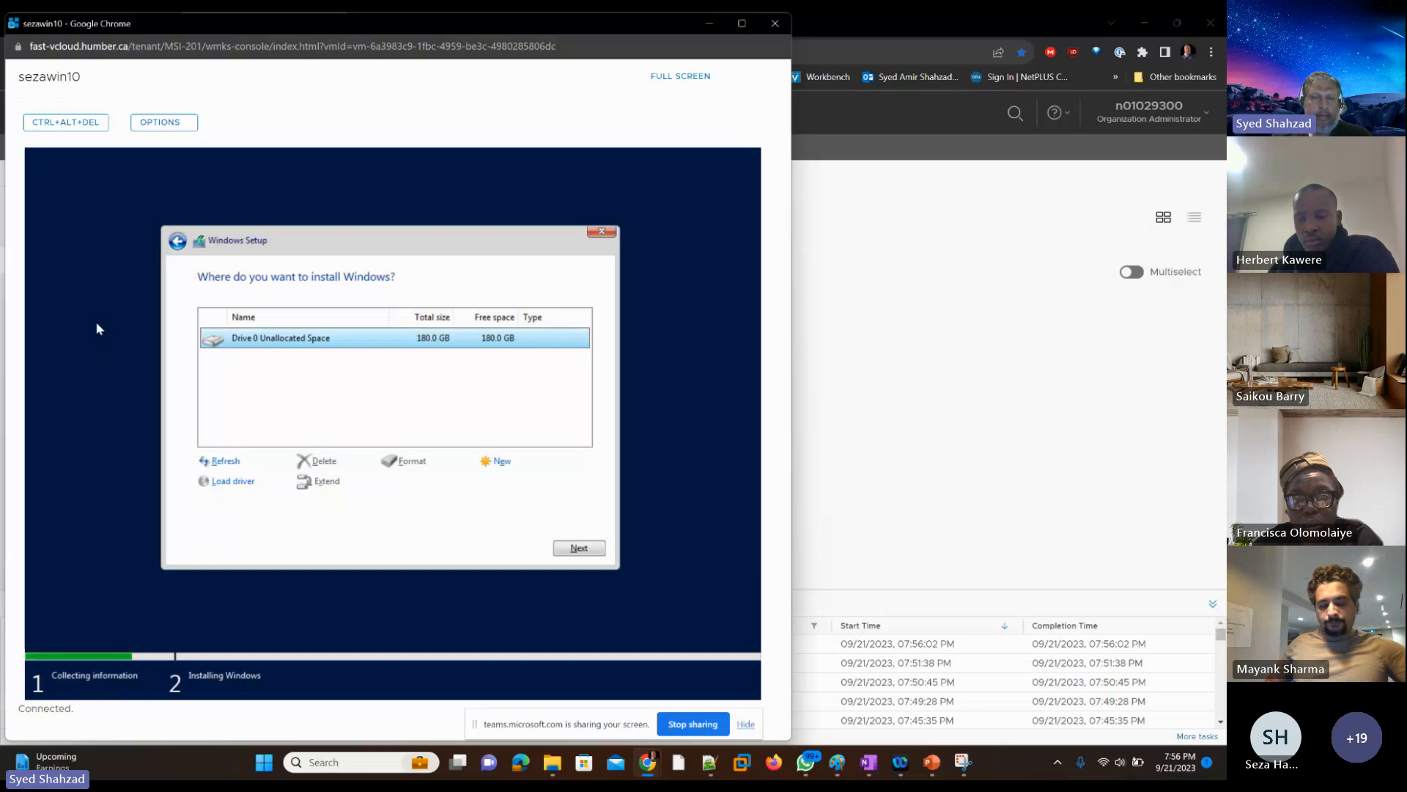
key("Return")
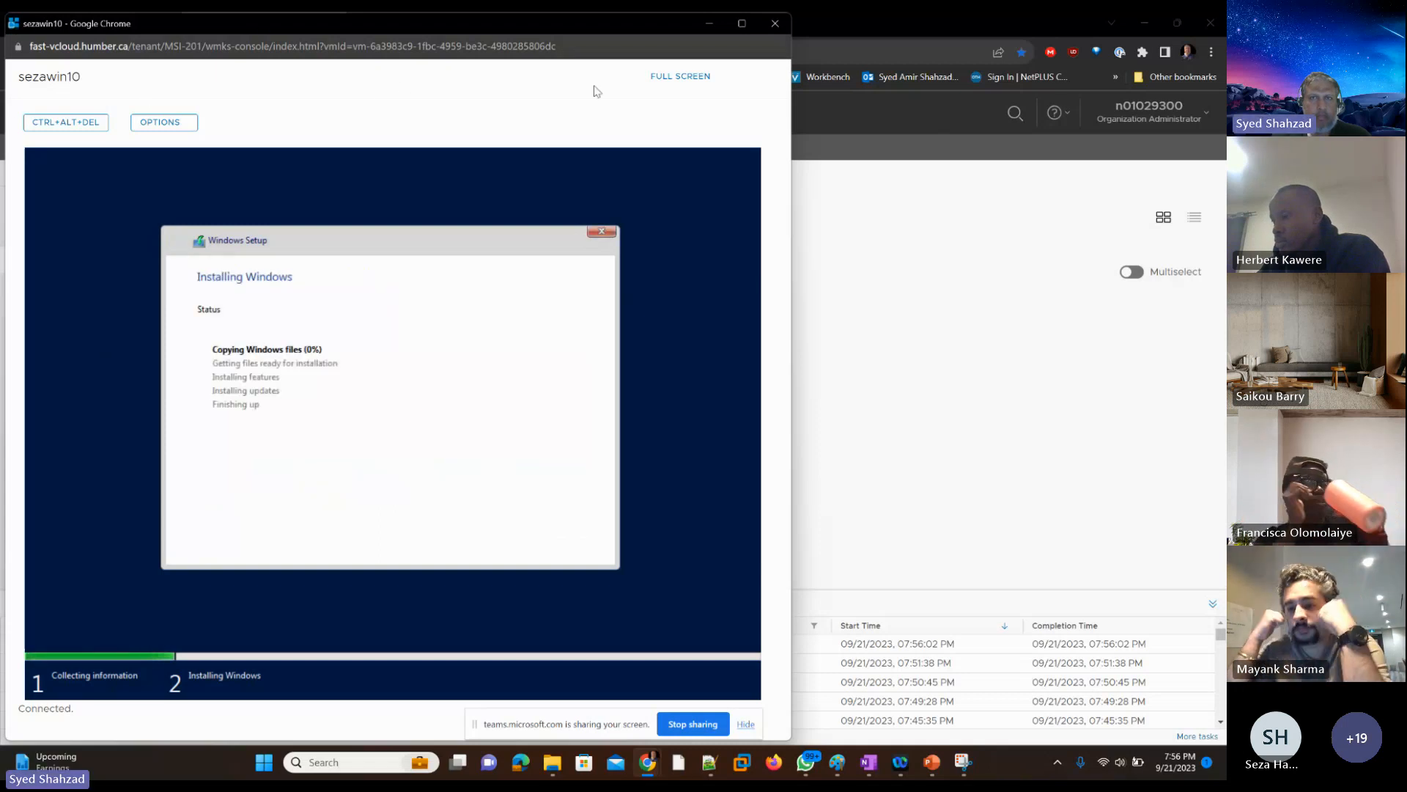
left_click(775, 24)
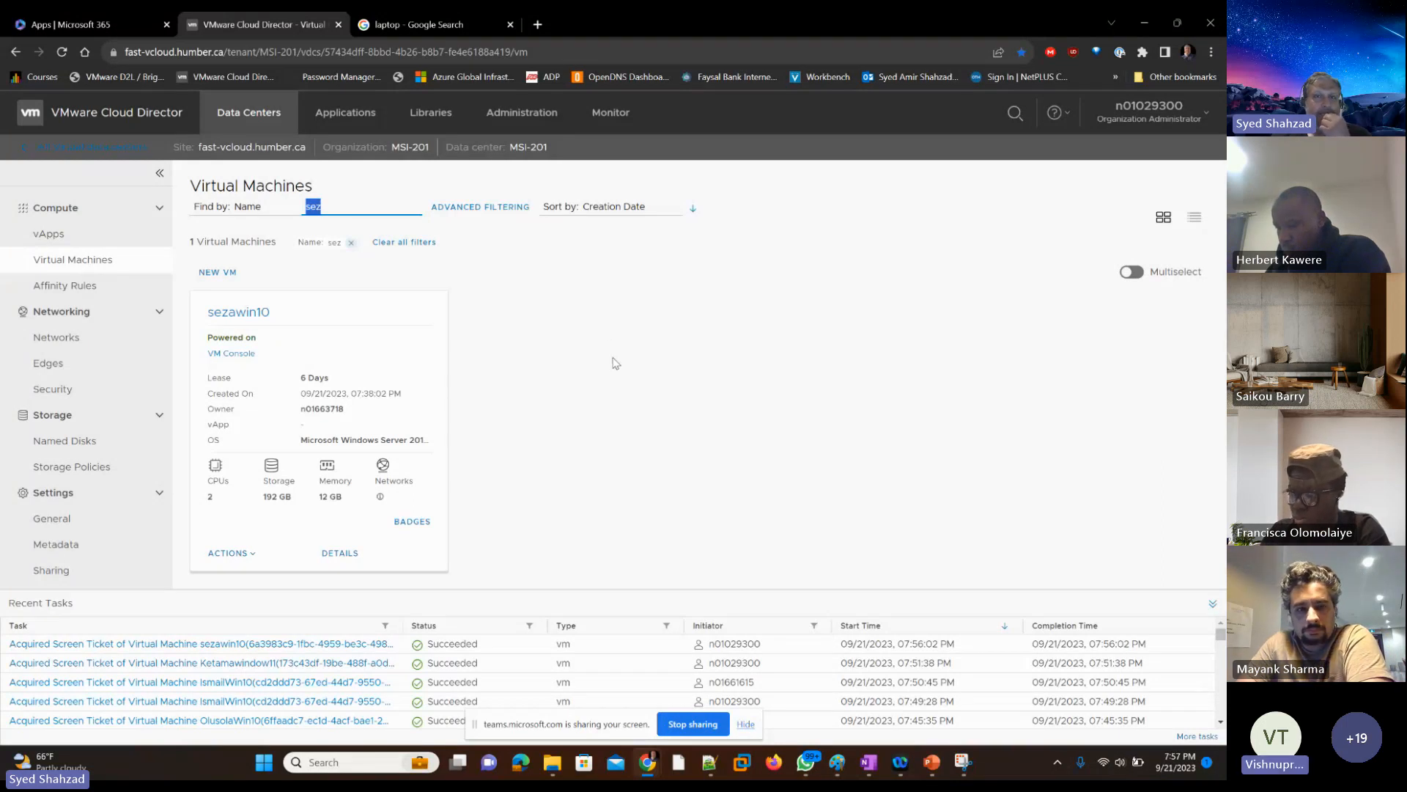
Step: Log out of Cloud Director and sign back in as an integrated user with the saved credentials
left_click(1207, 115)
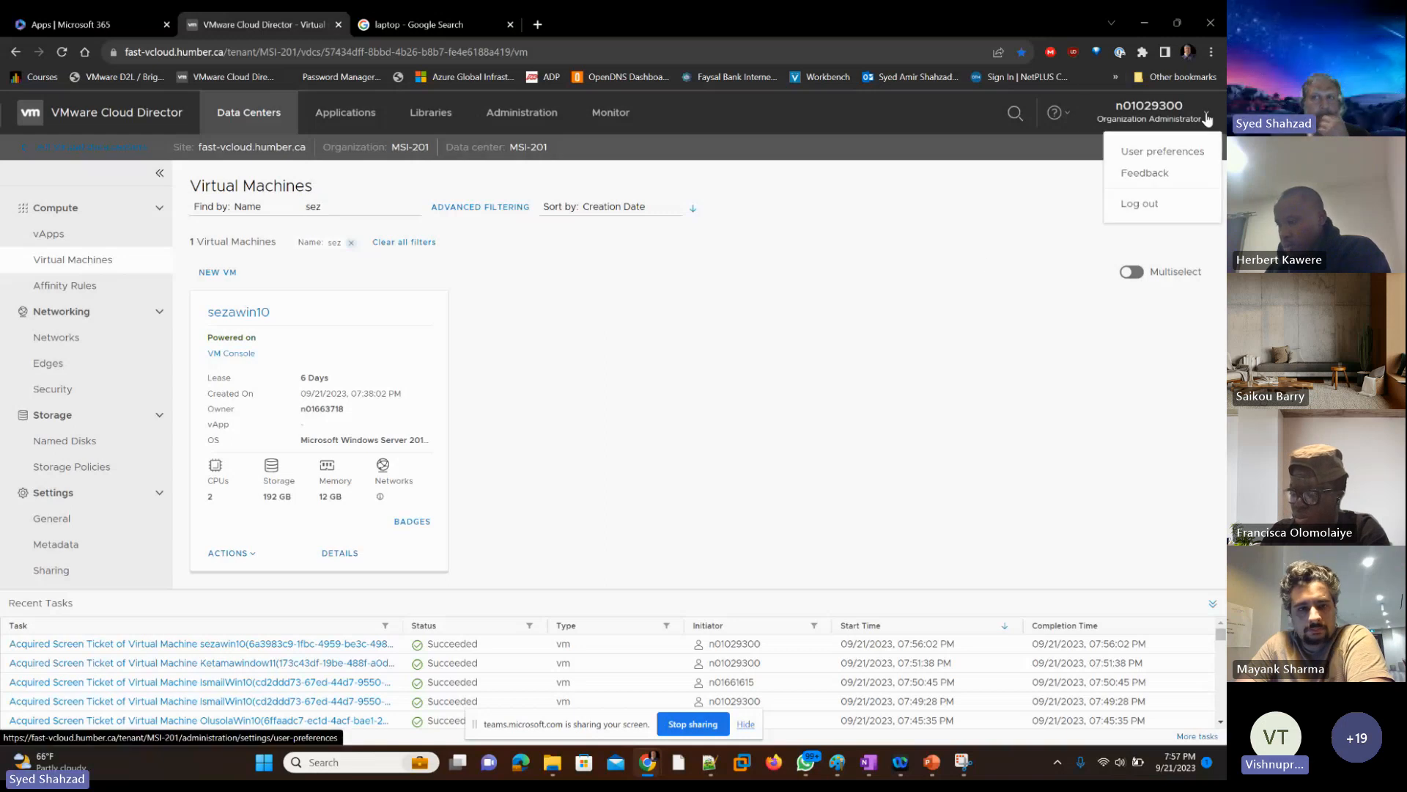
left_click(1148, 209)
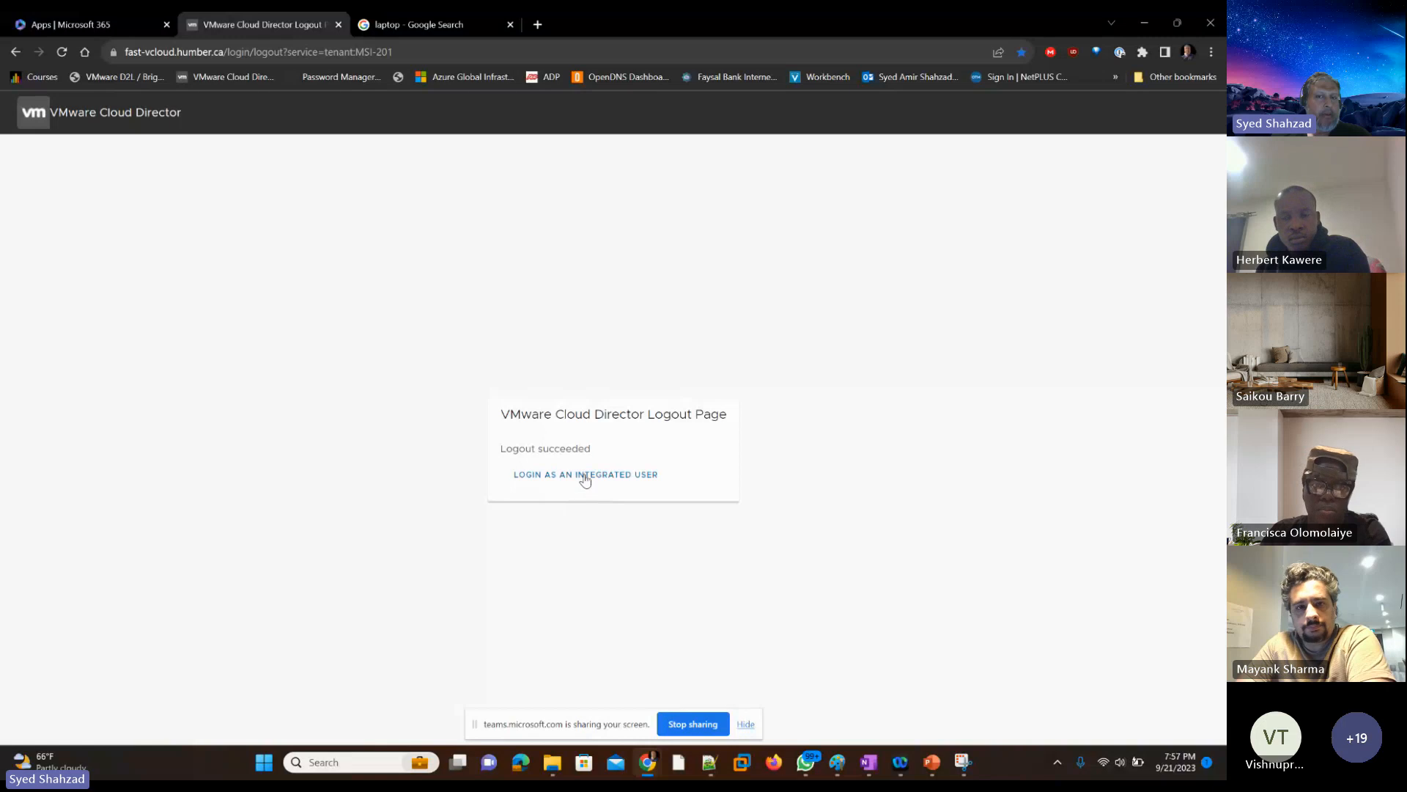
left_click(586, 475)
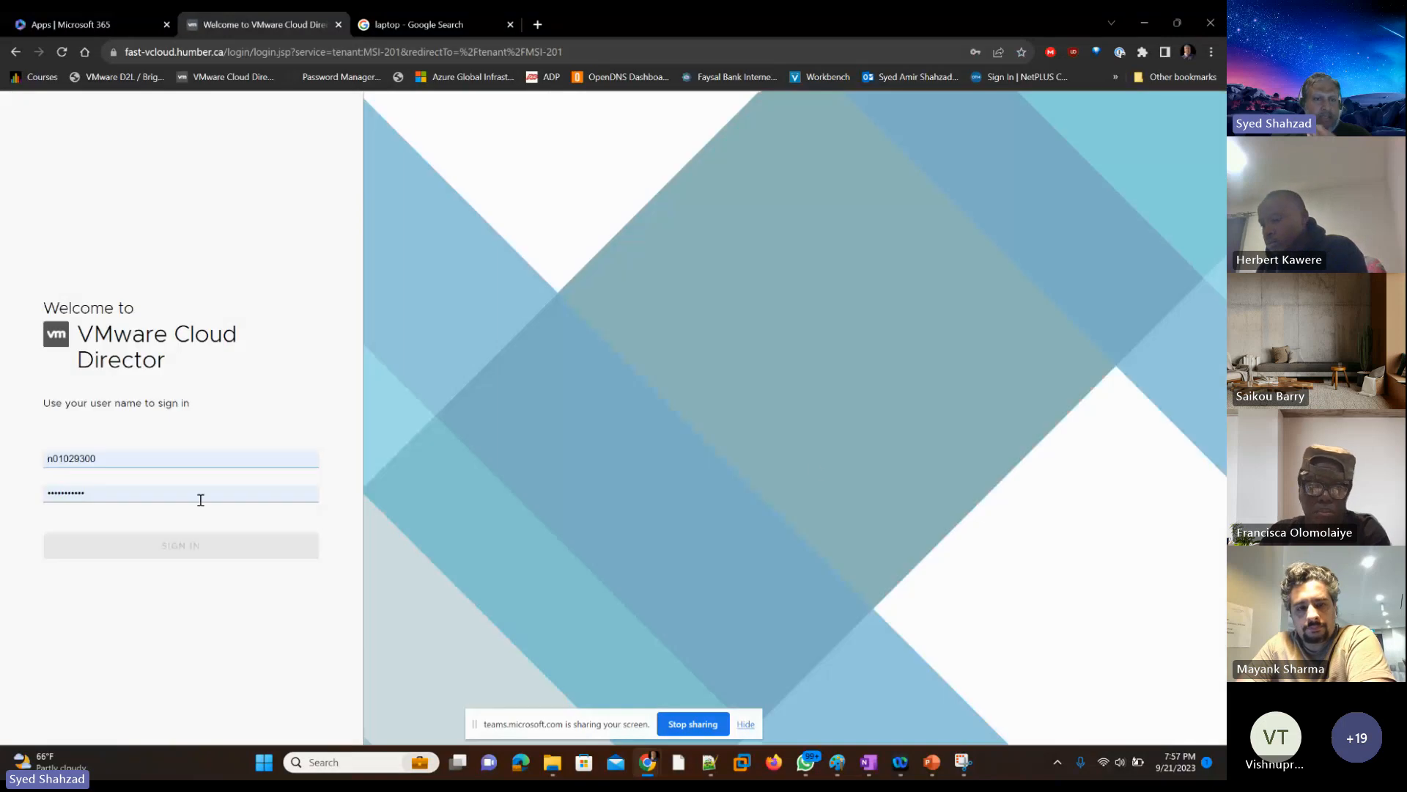
left_click(142, 615)
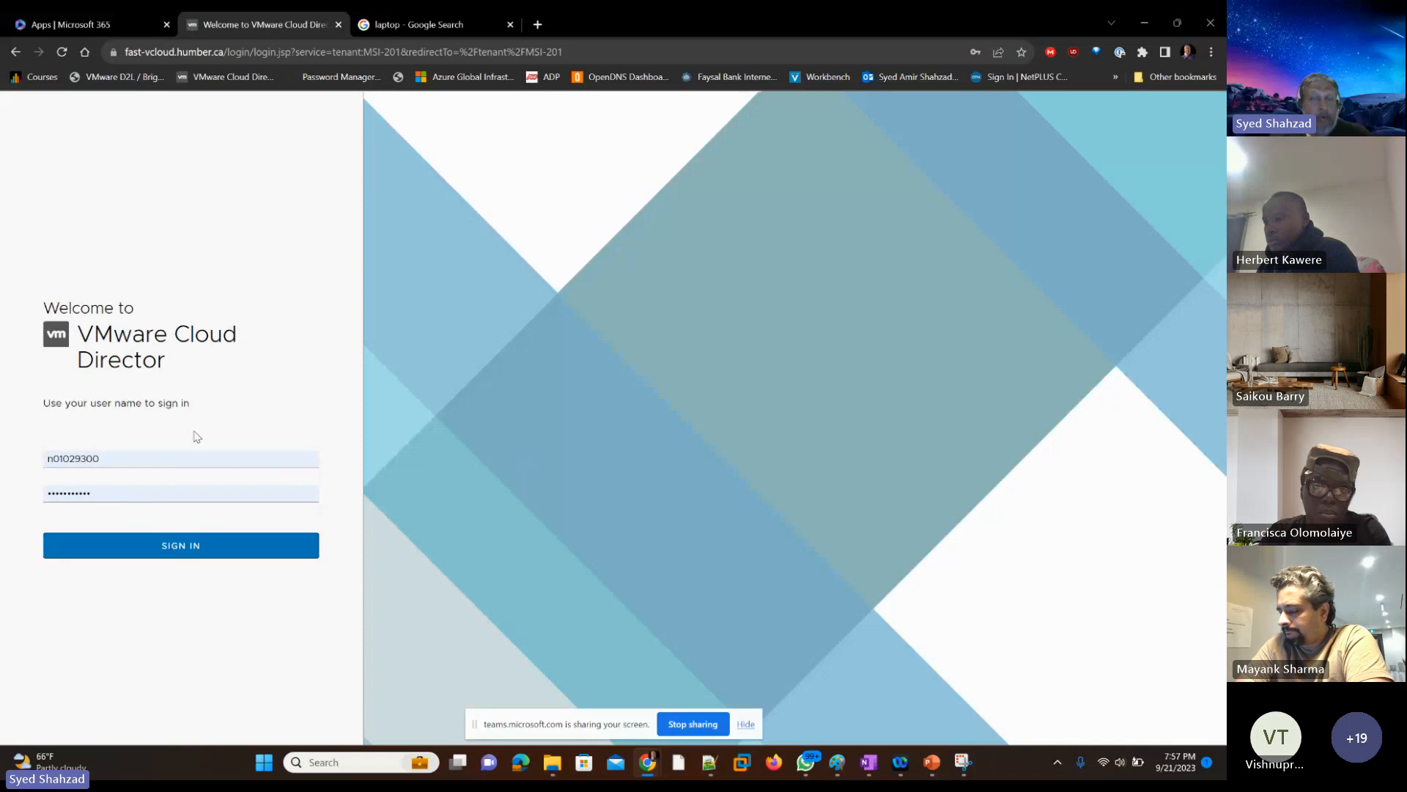
left_click(161, 556)
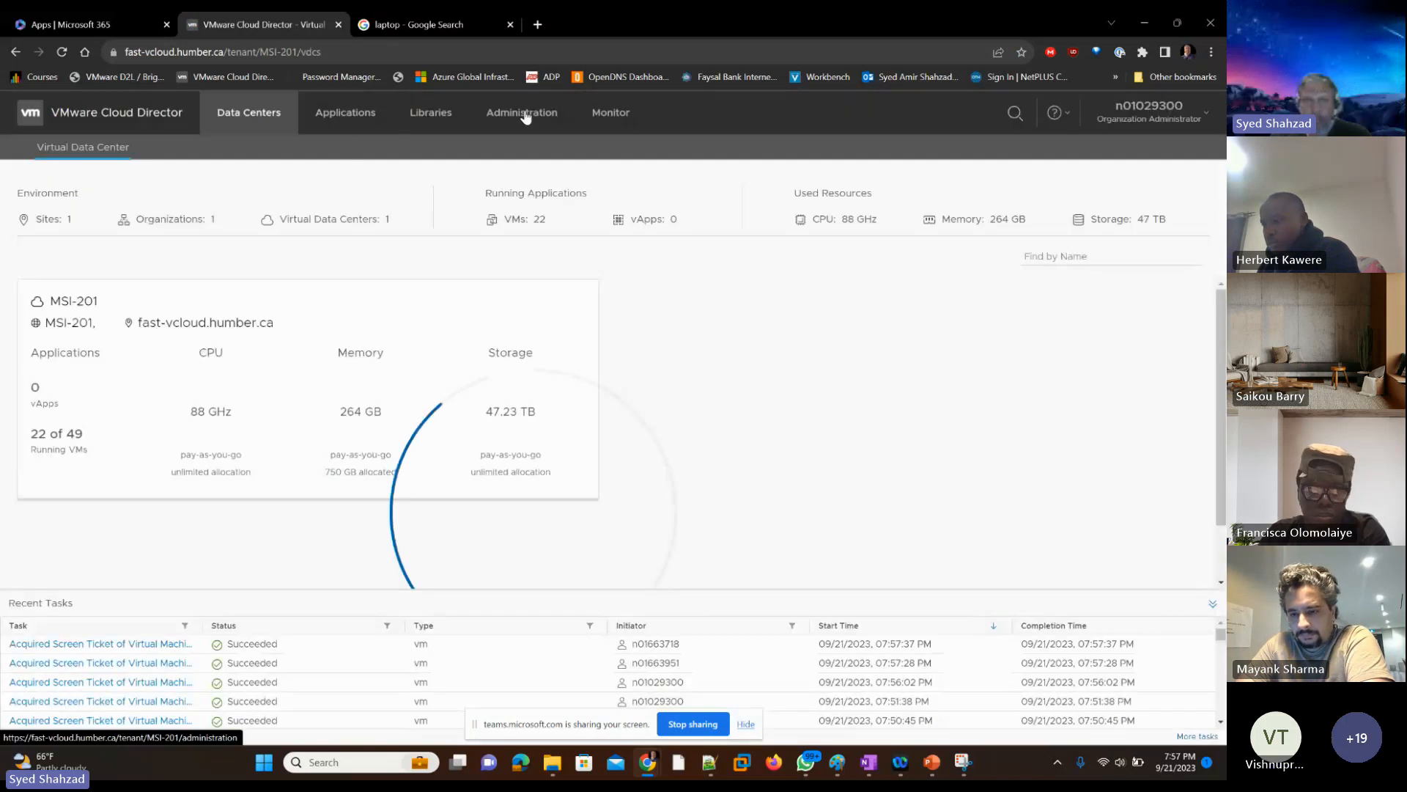
Step: Import the student's LDAP user account, found by student number, and assign it the vApp Author role
left_click(525, 117)
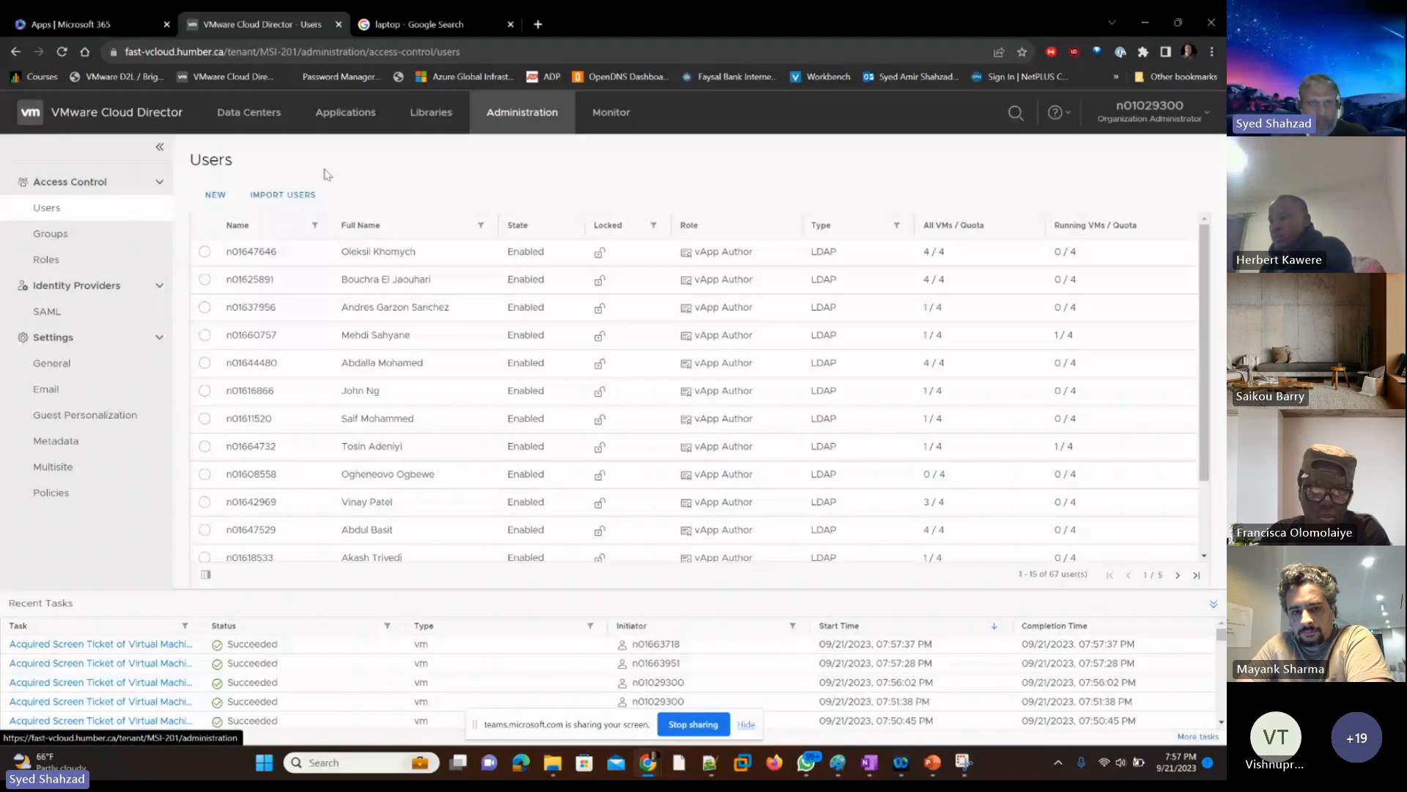
left_click(281, 195)
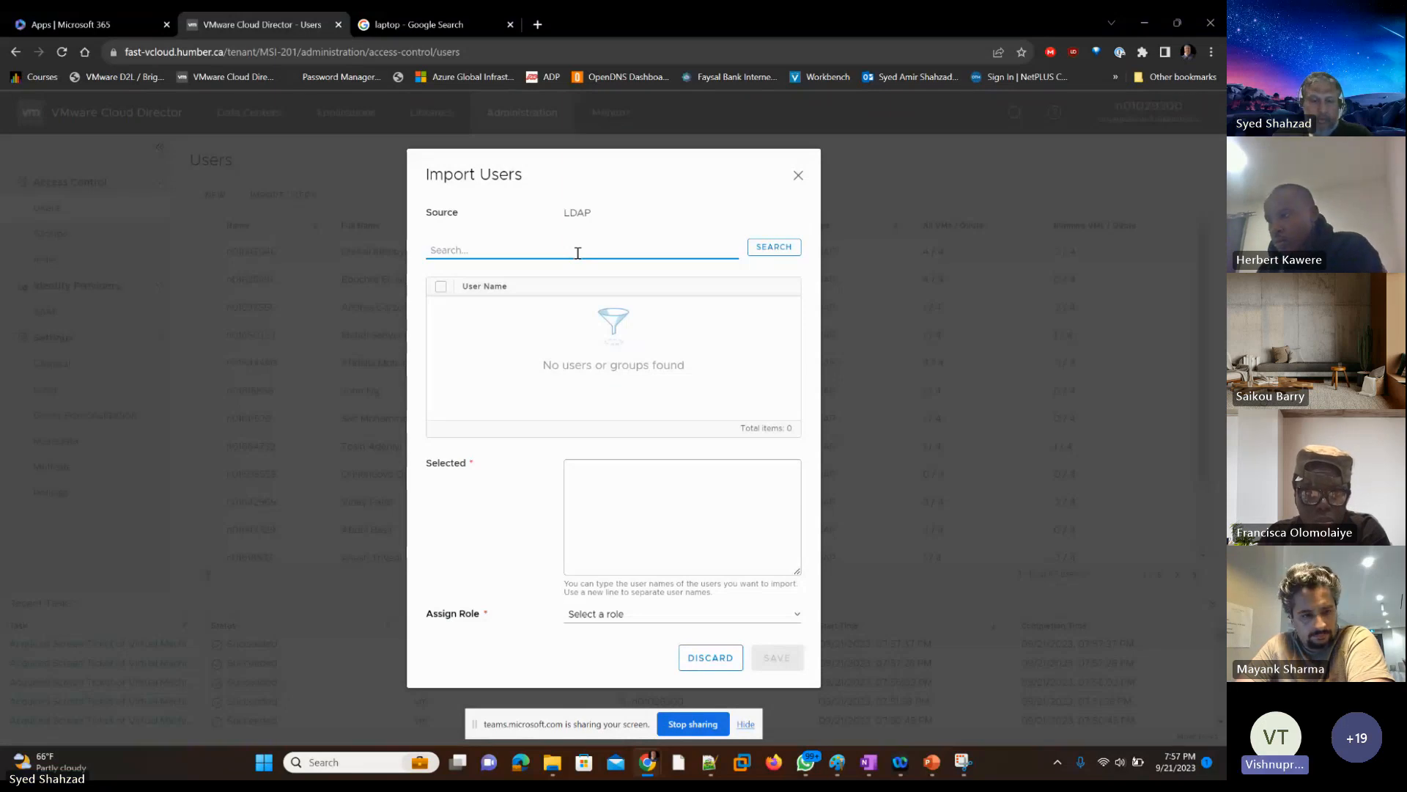
type("n0163")
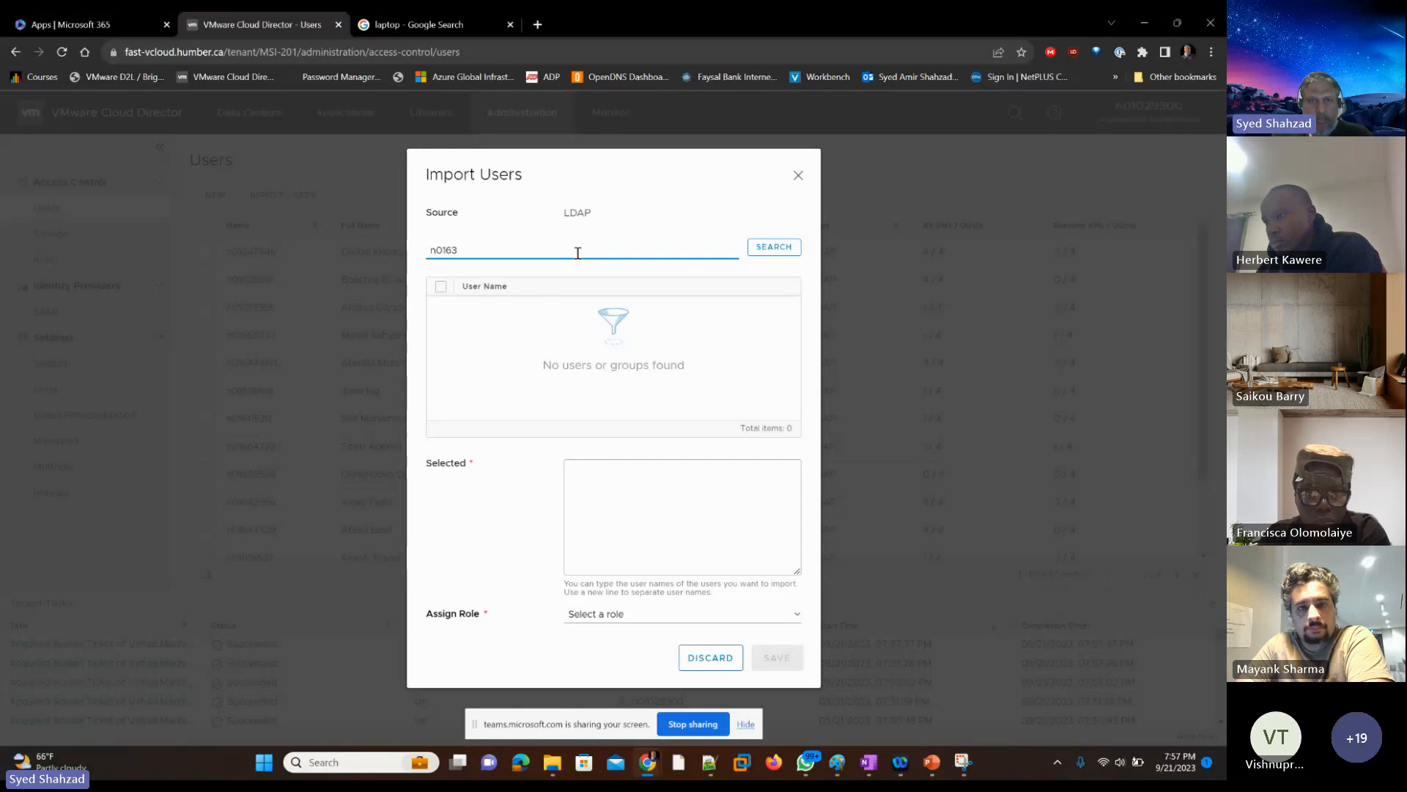
type("7939")
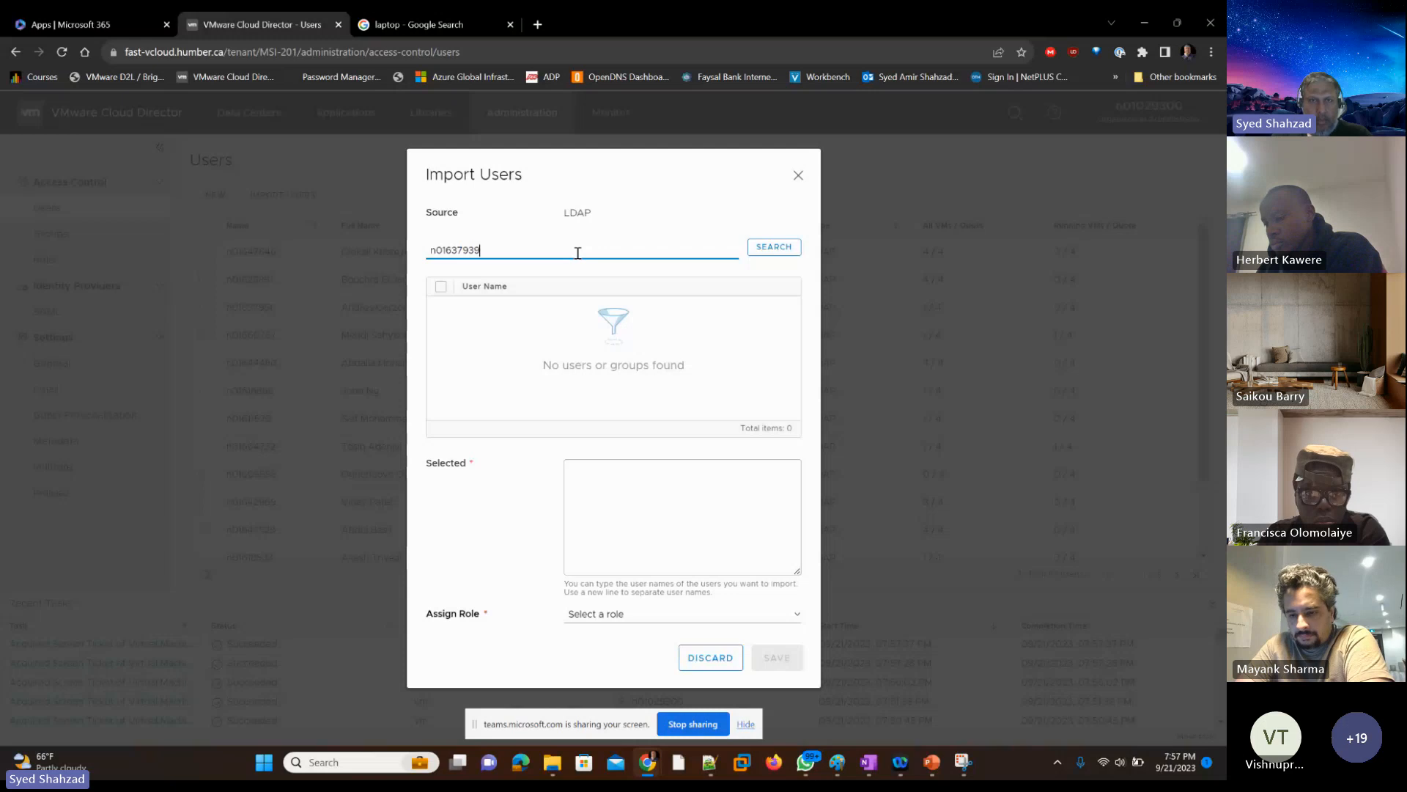
left_click(773, 247)
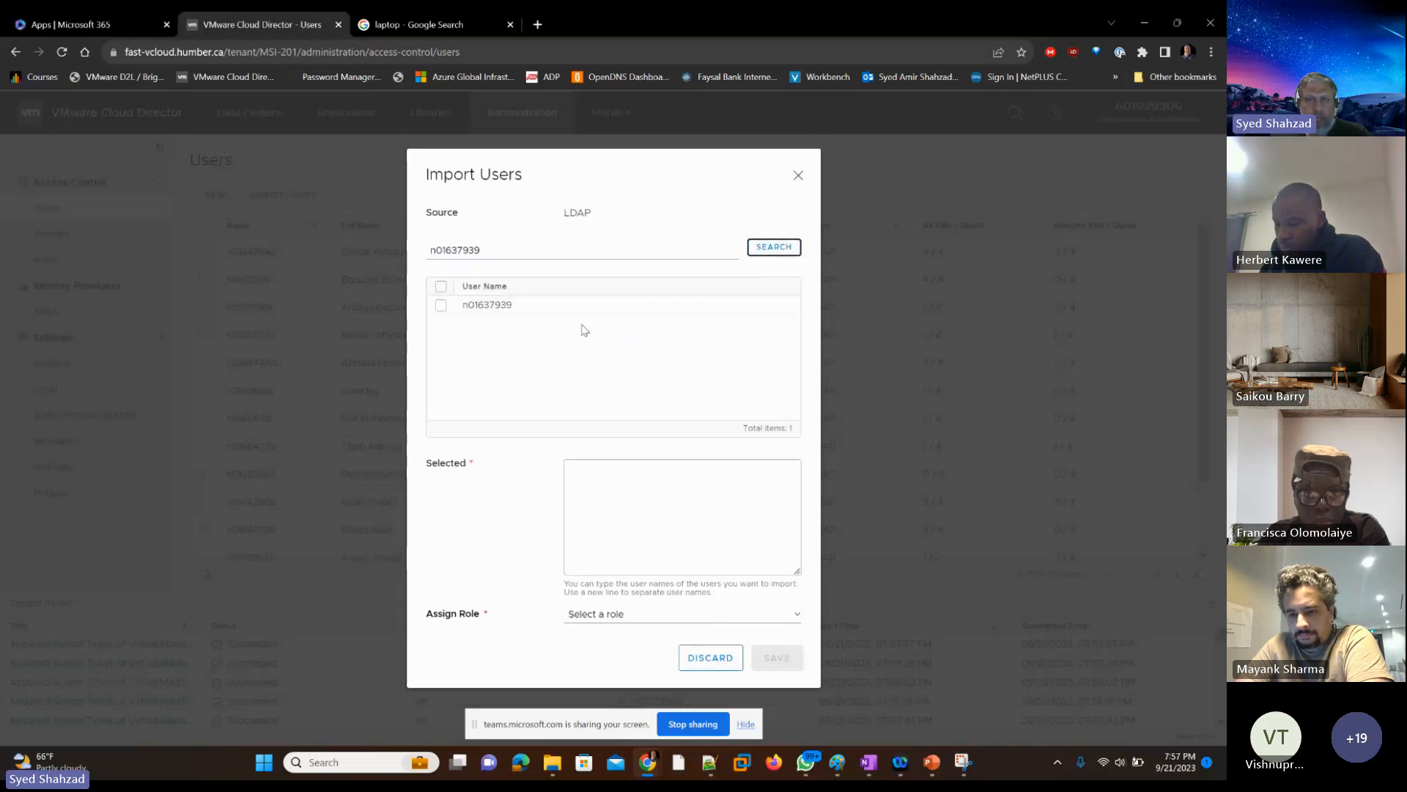
left_click(440, 305)
left_click(668, 615)
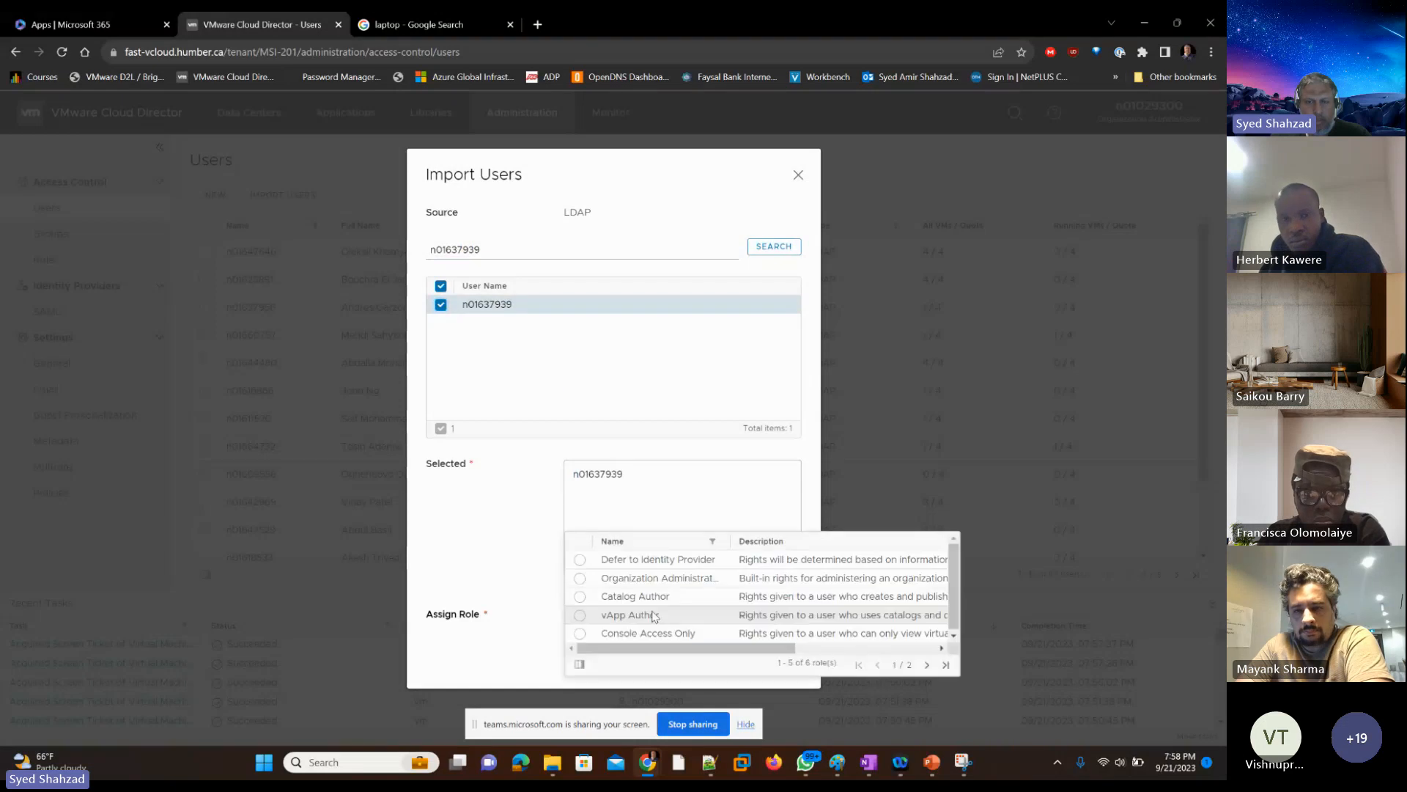
left_click(578, 617)
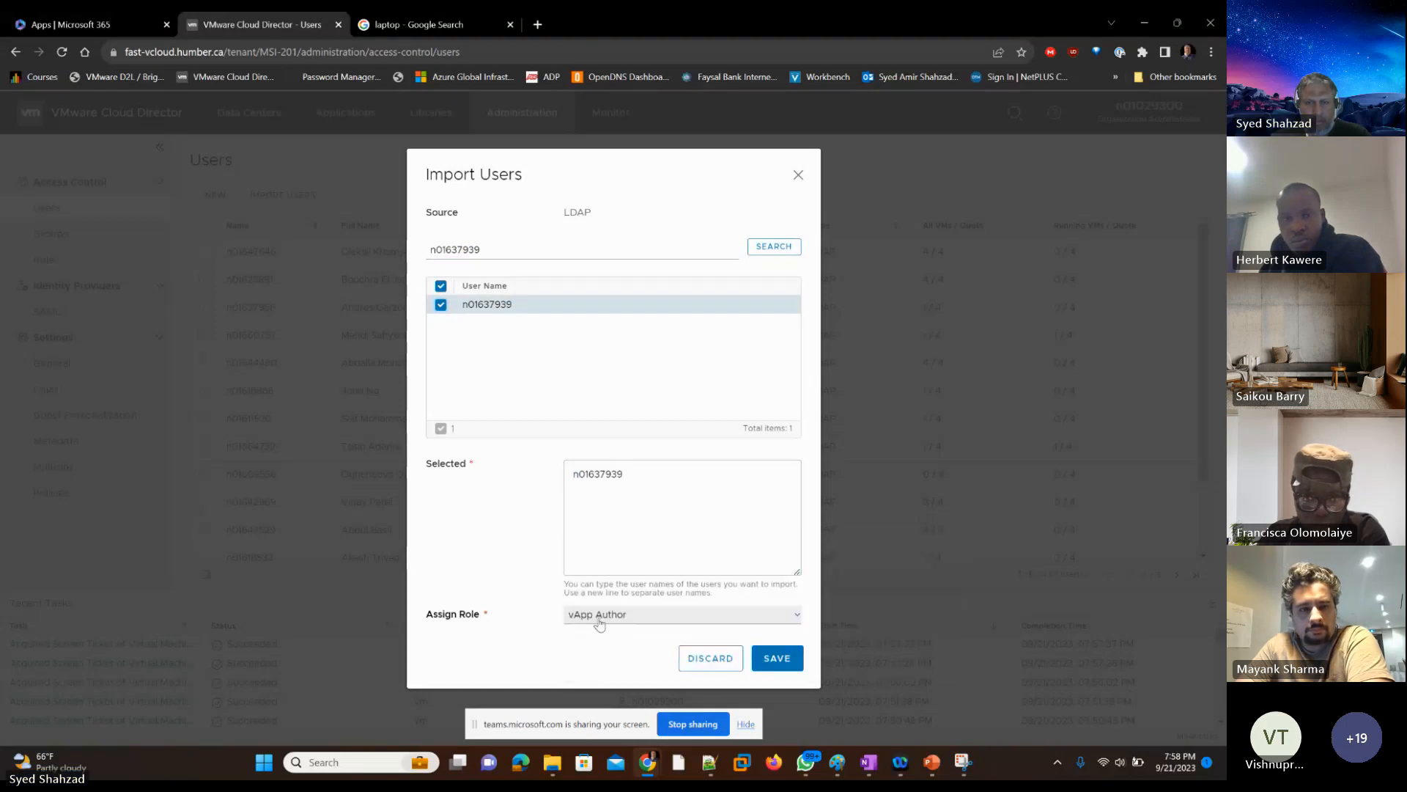
left_click(773, 660)
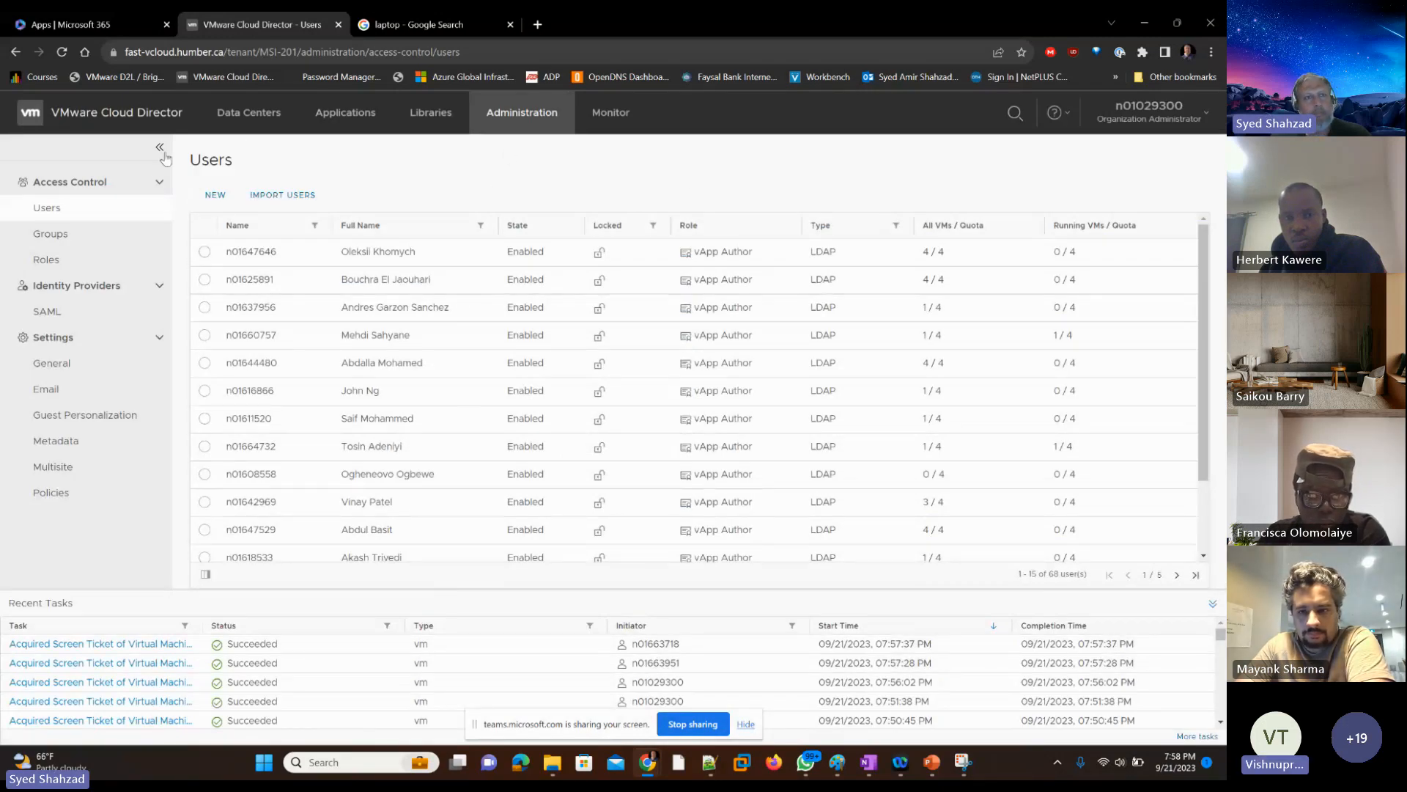
Step: Return to the MSI-201 data center's virtual machines and filter them by the instructor's name
left_click(240, 114)
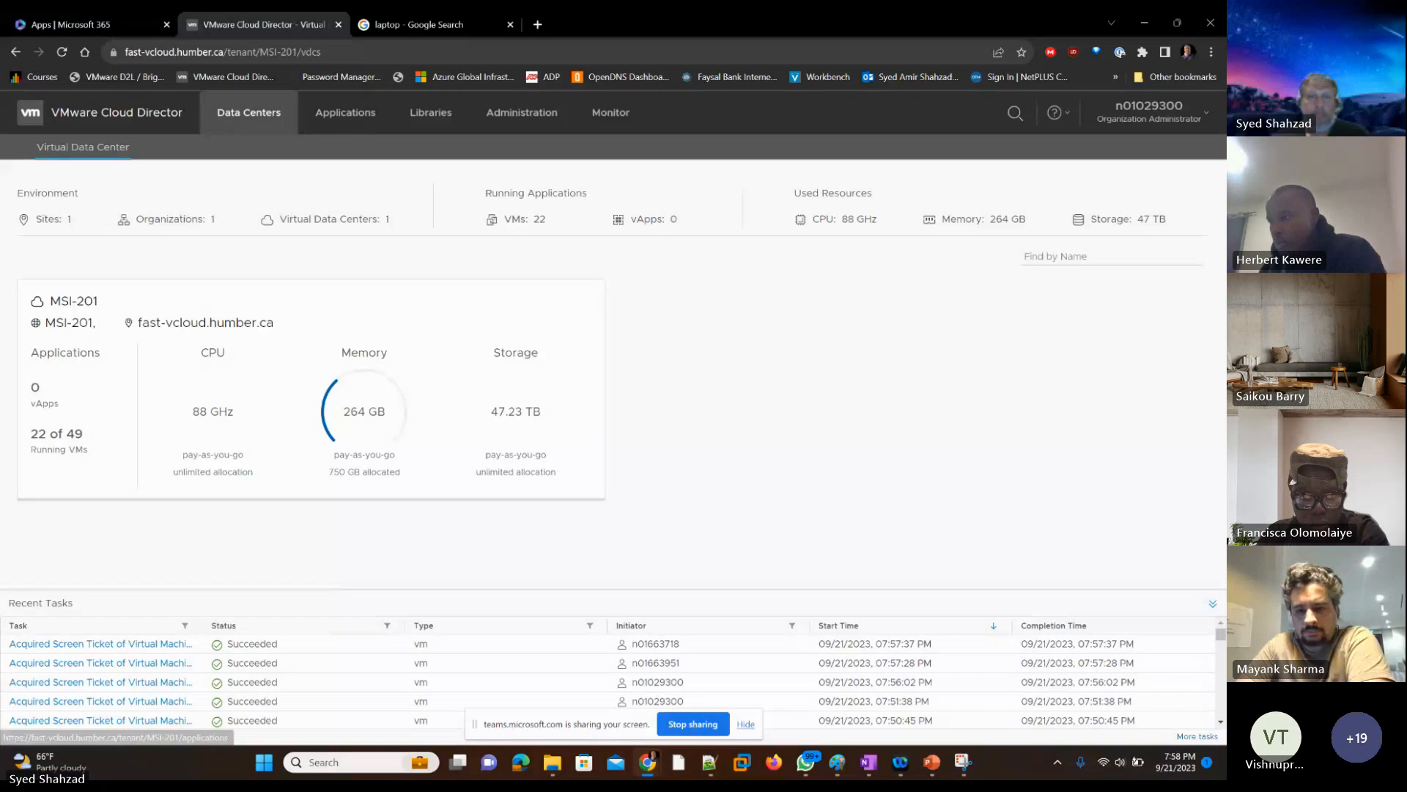
left_click(325, 358)
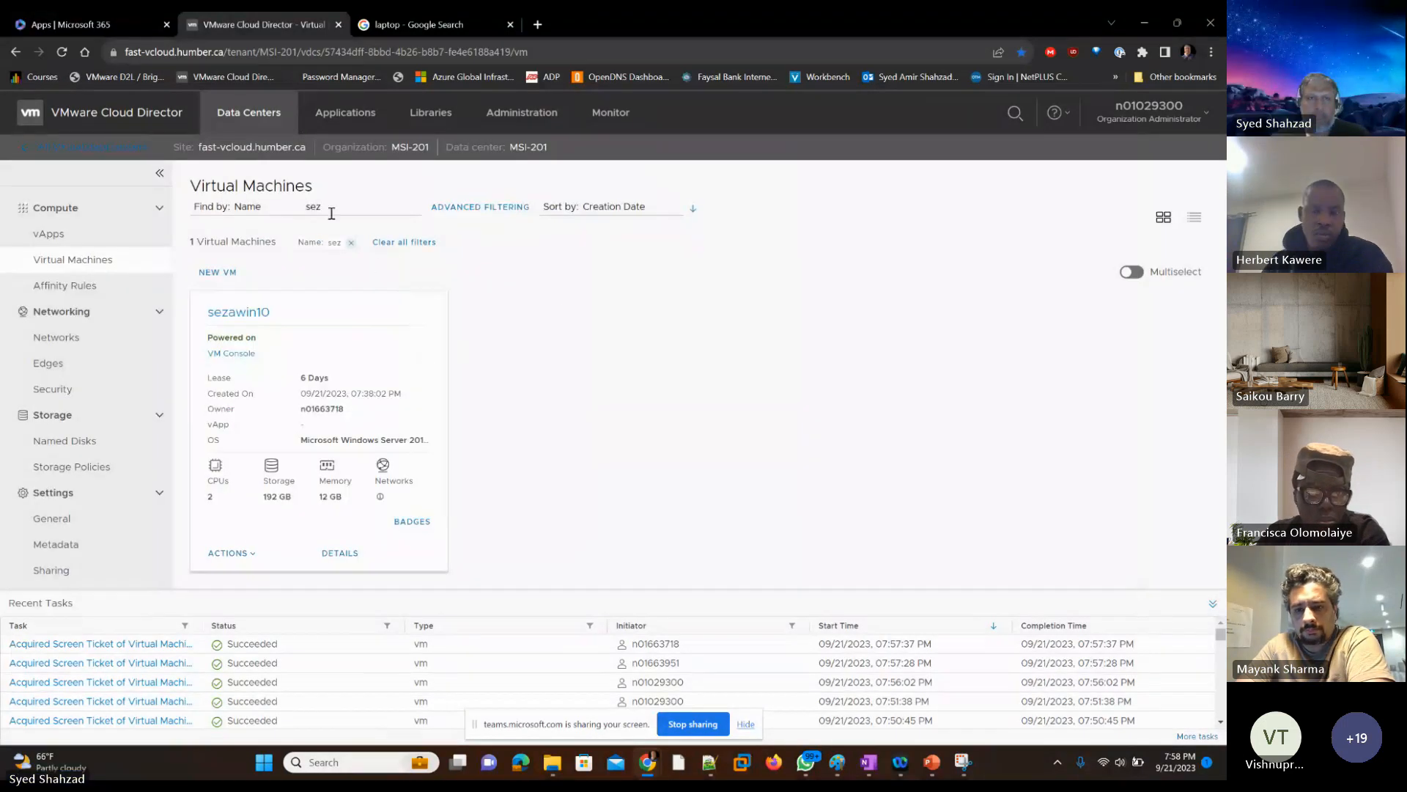
left_click_drag(329, 211, 287, 215)
type("amir")
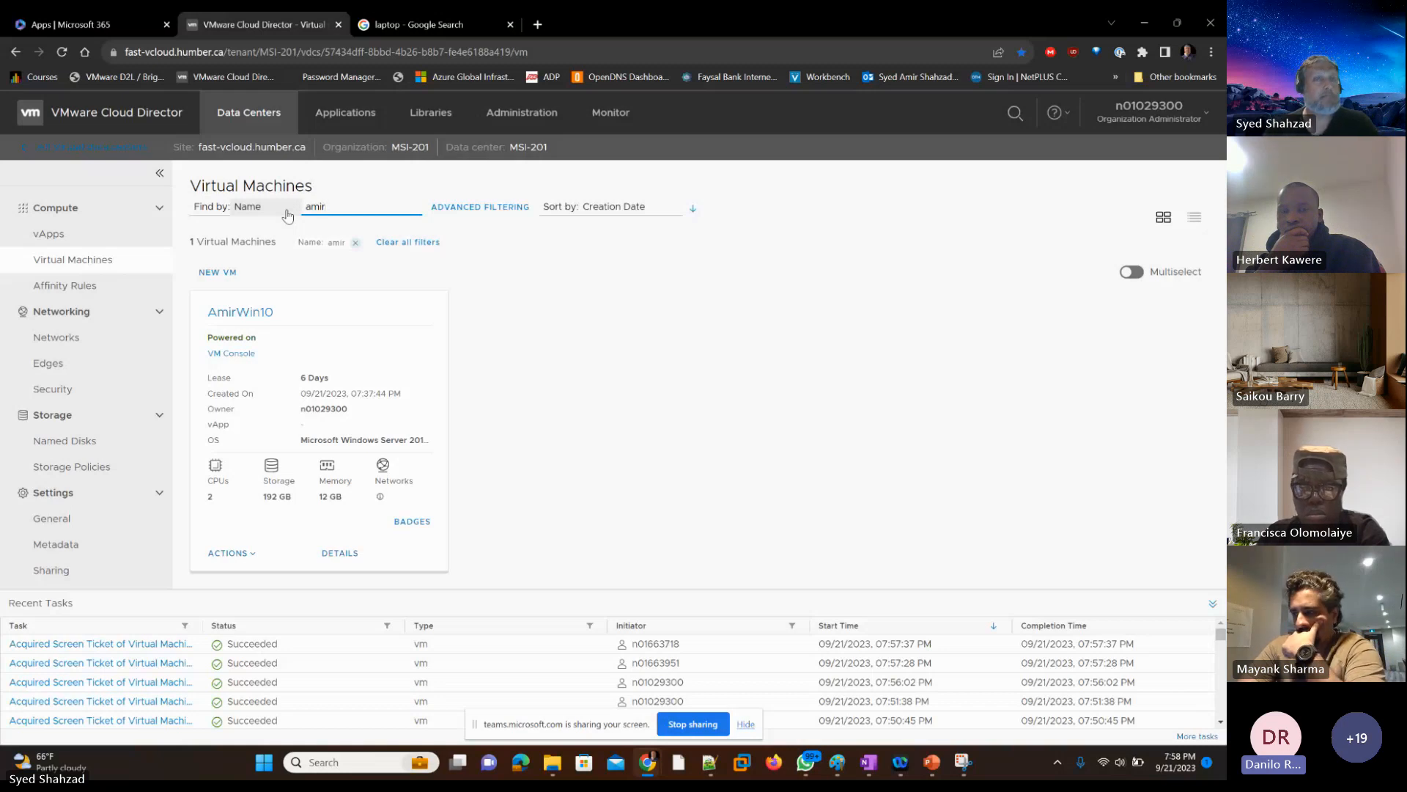
Step: Filter the virtual machines by another student's first name and open the matching VM's console
double_click(327, 210)
type("danilo")
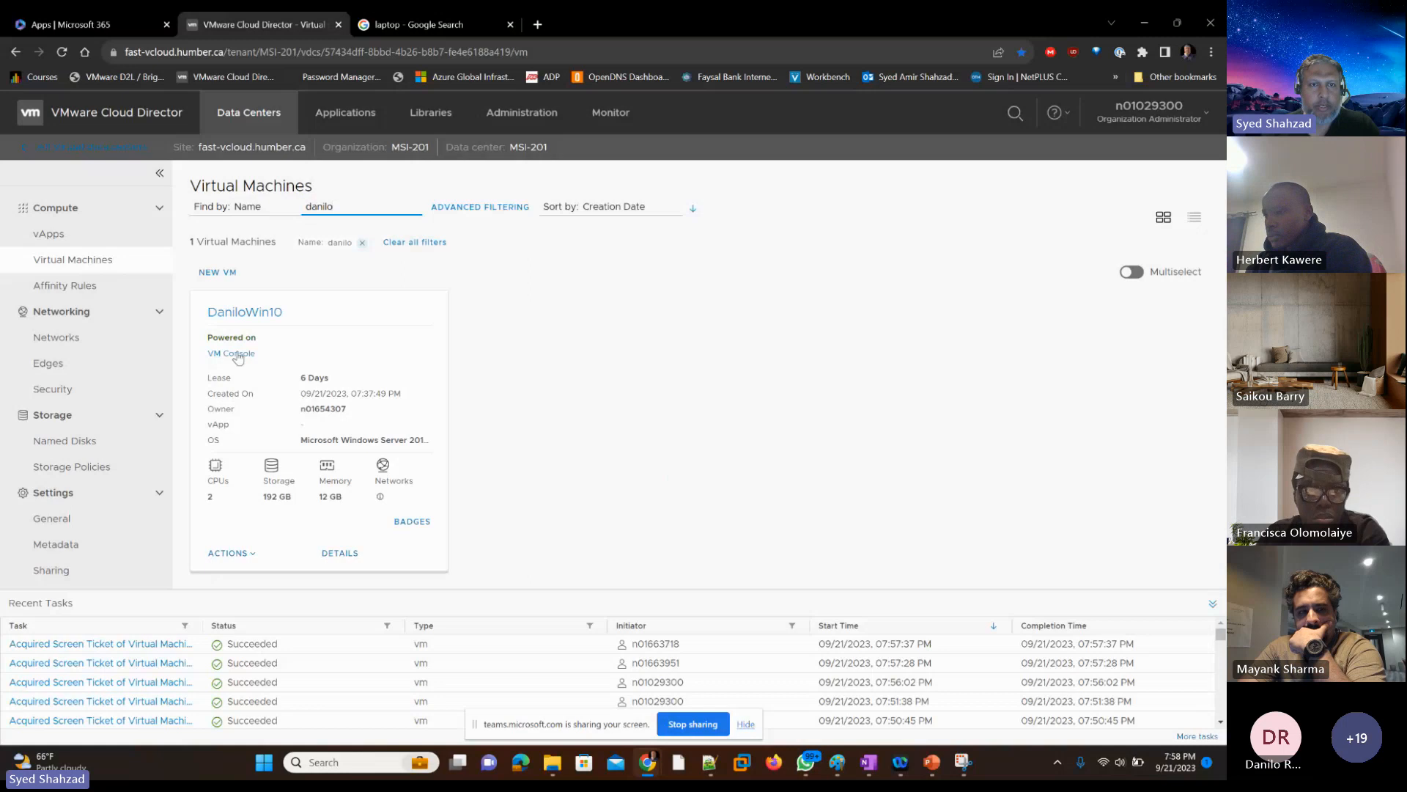
left_click(238, 355)
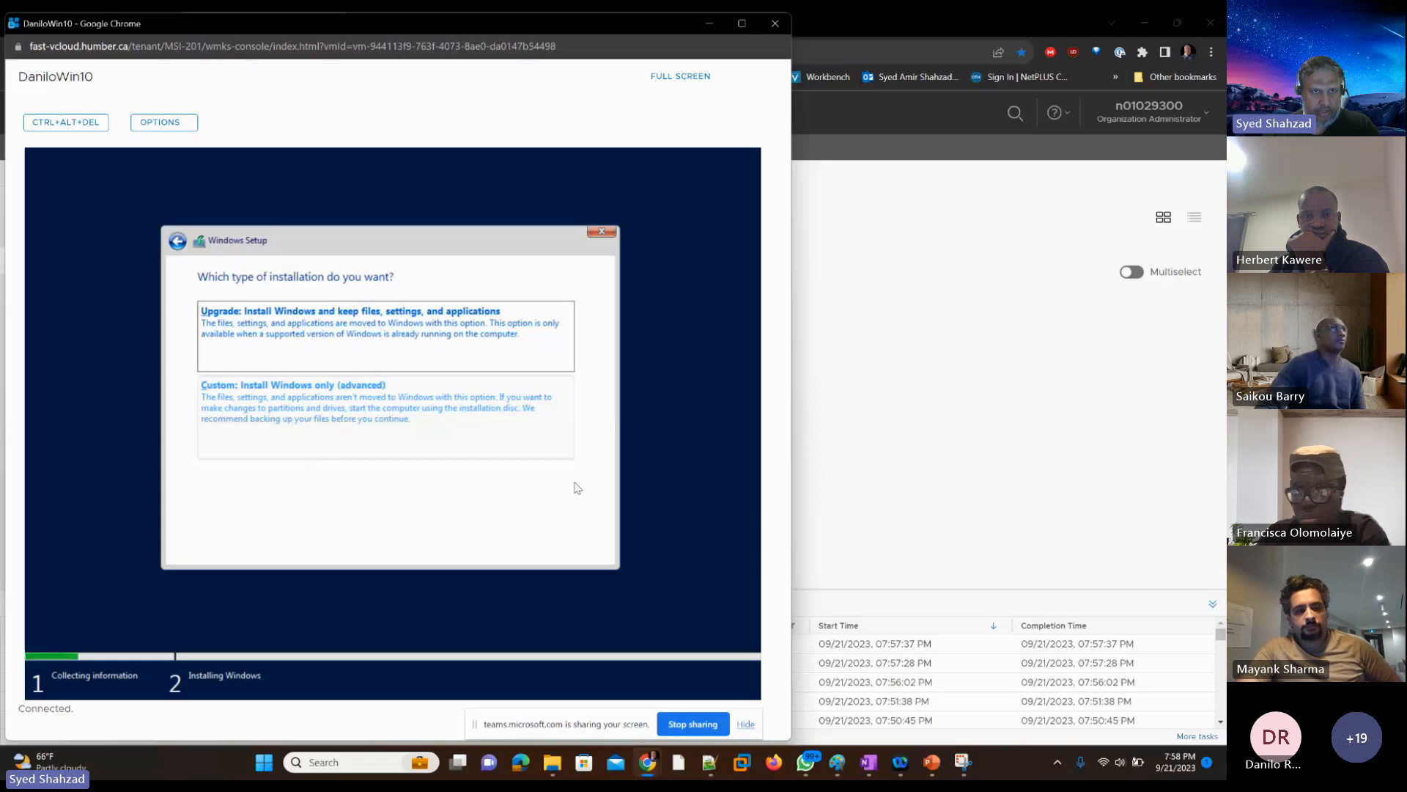
Step: Choose Custom: Install Windows only (advanced) for this student's VM, install on Drive 0 Unallocated Space, and close its console
key("Tab")
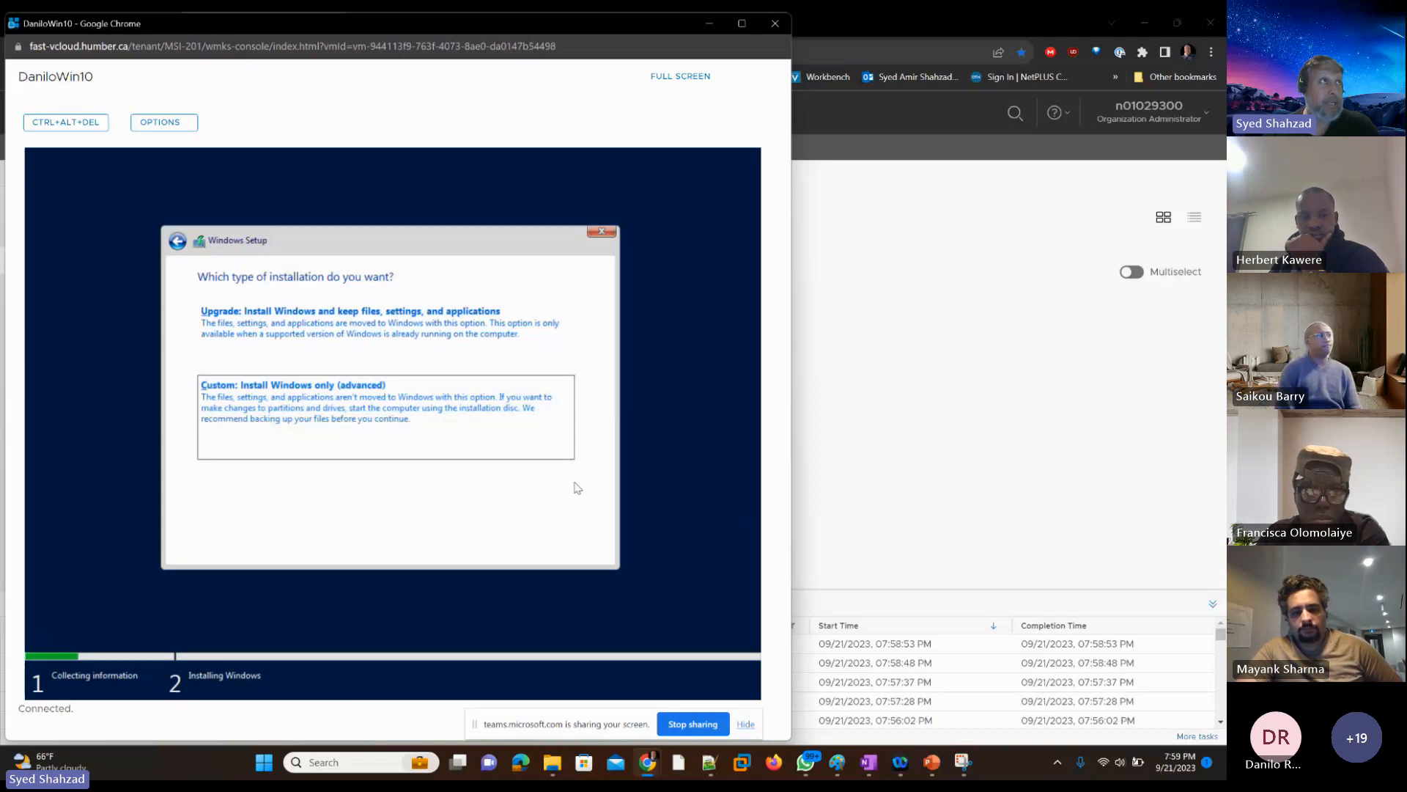
key("Return")
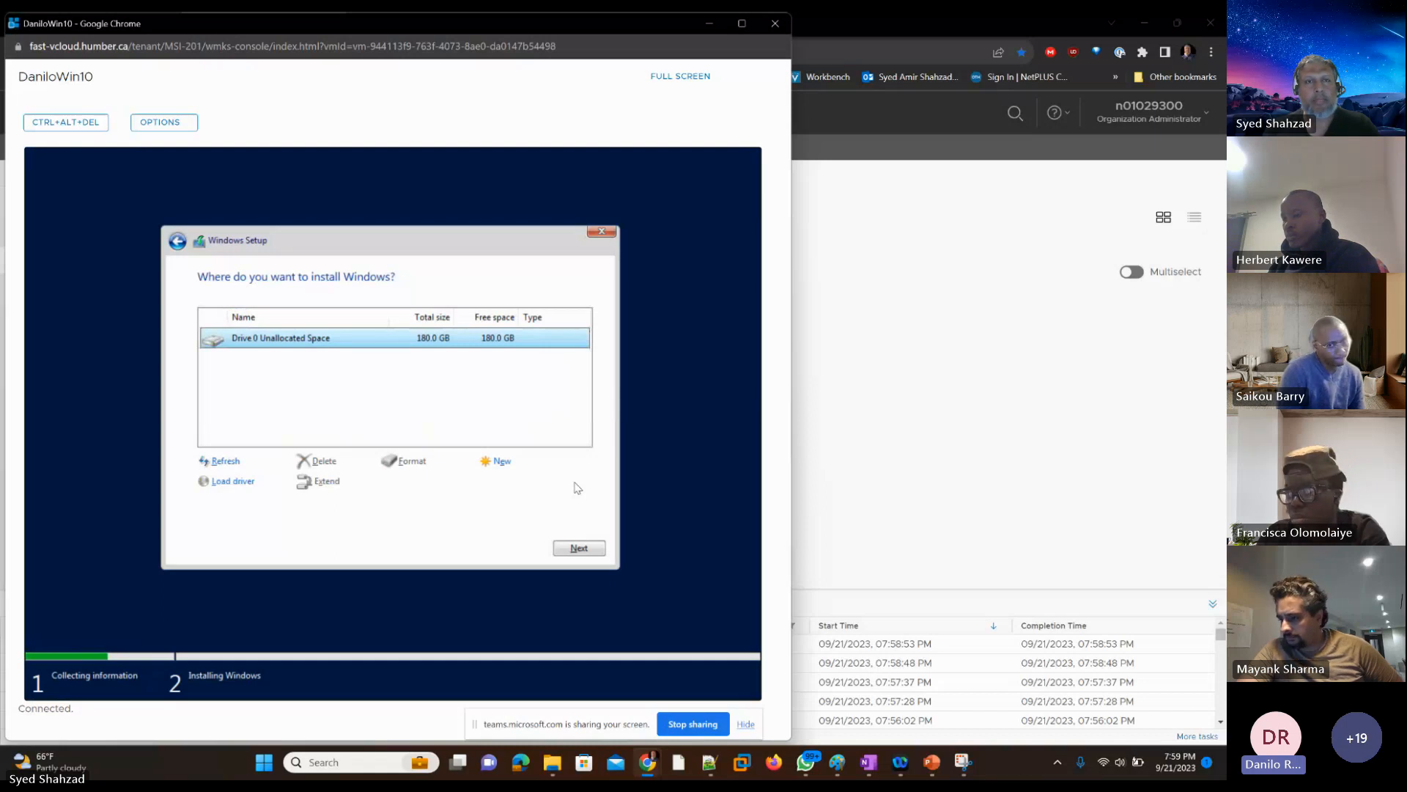
key("Return")
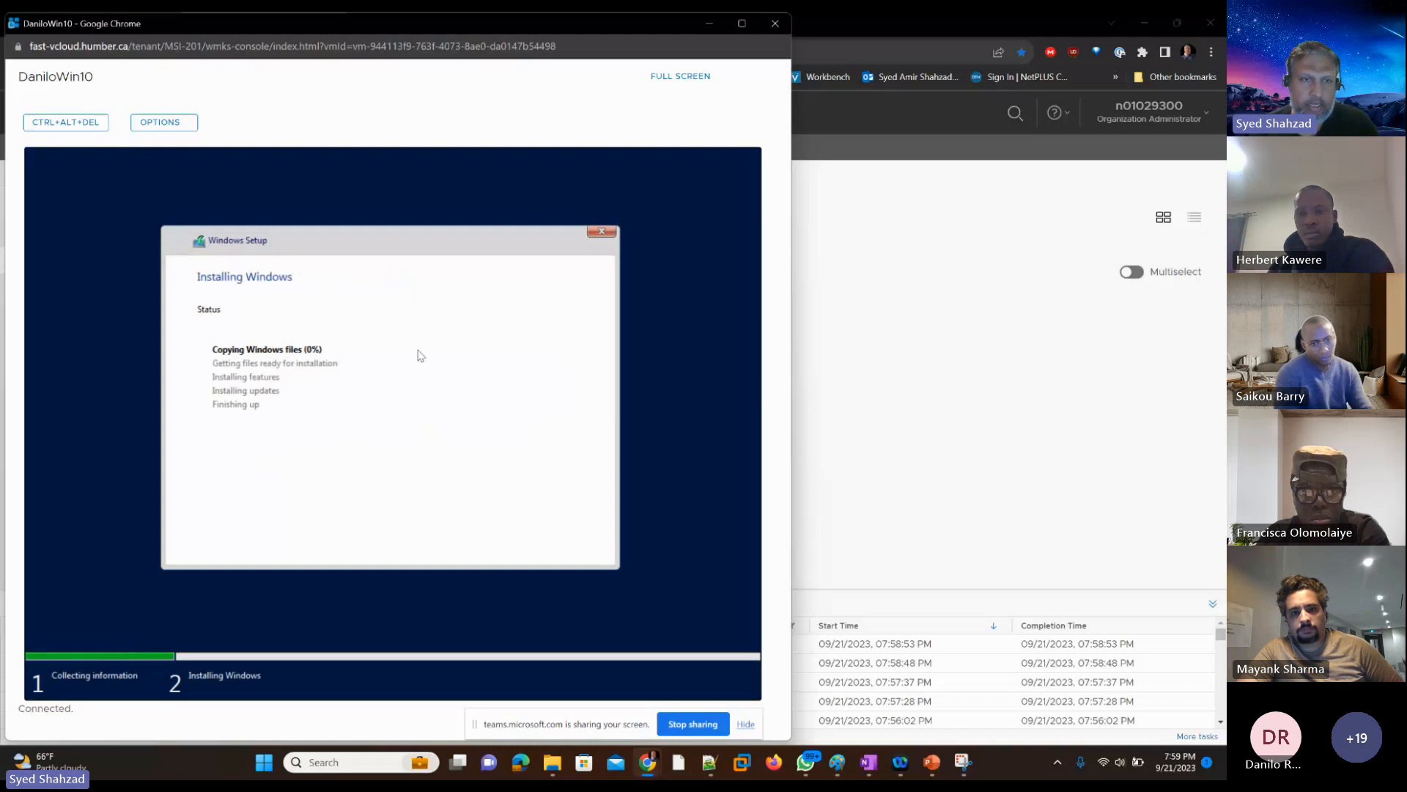
left_click(775, 24)
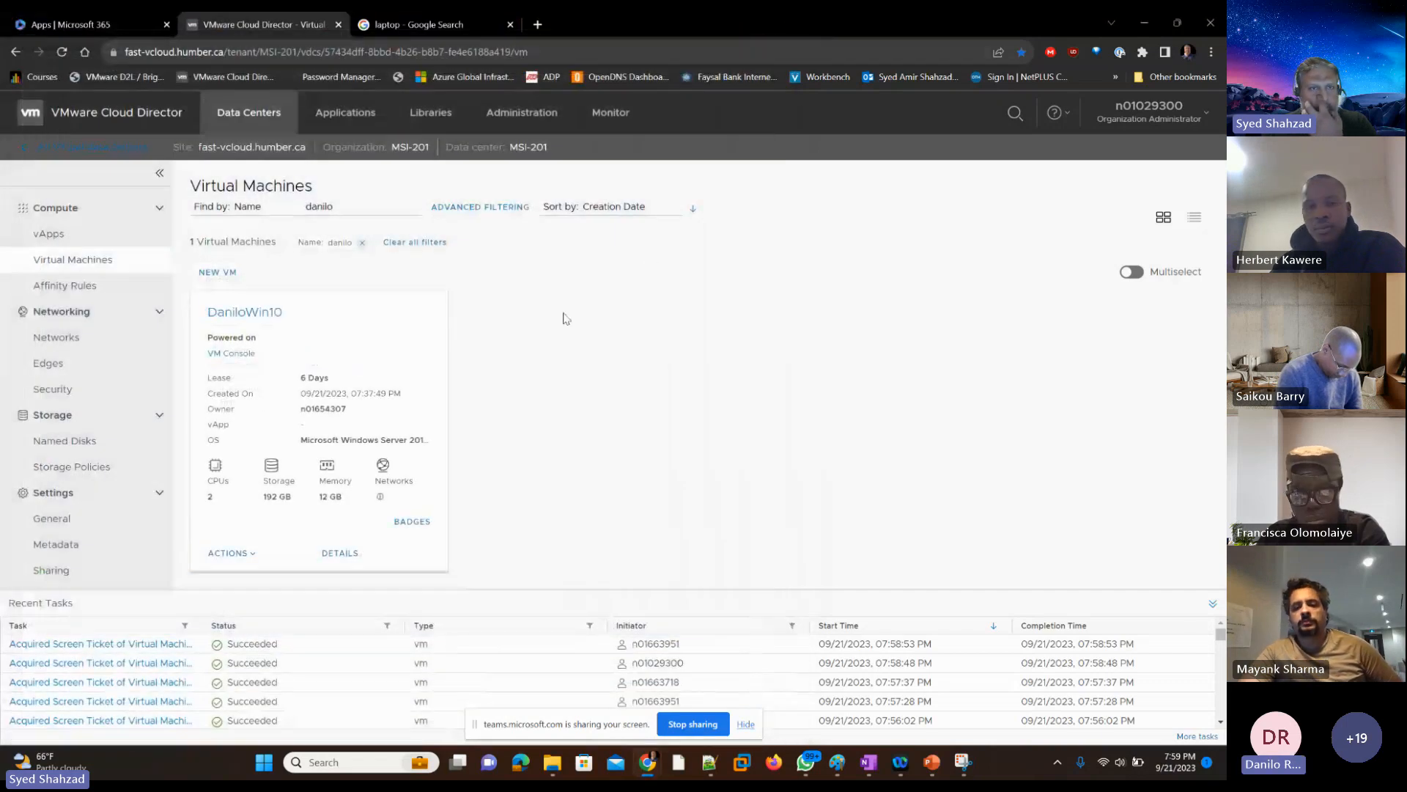
double_click(337, 207)
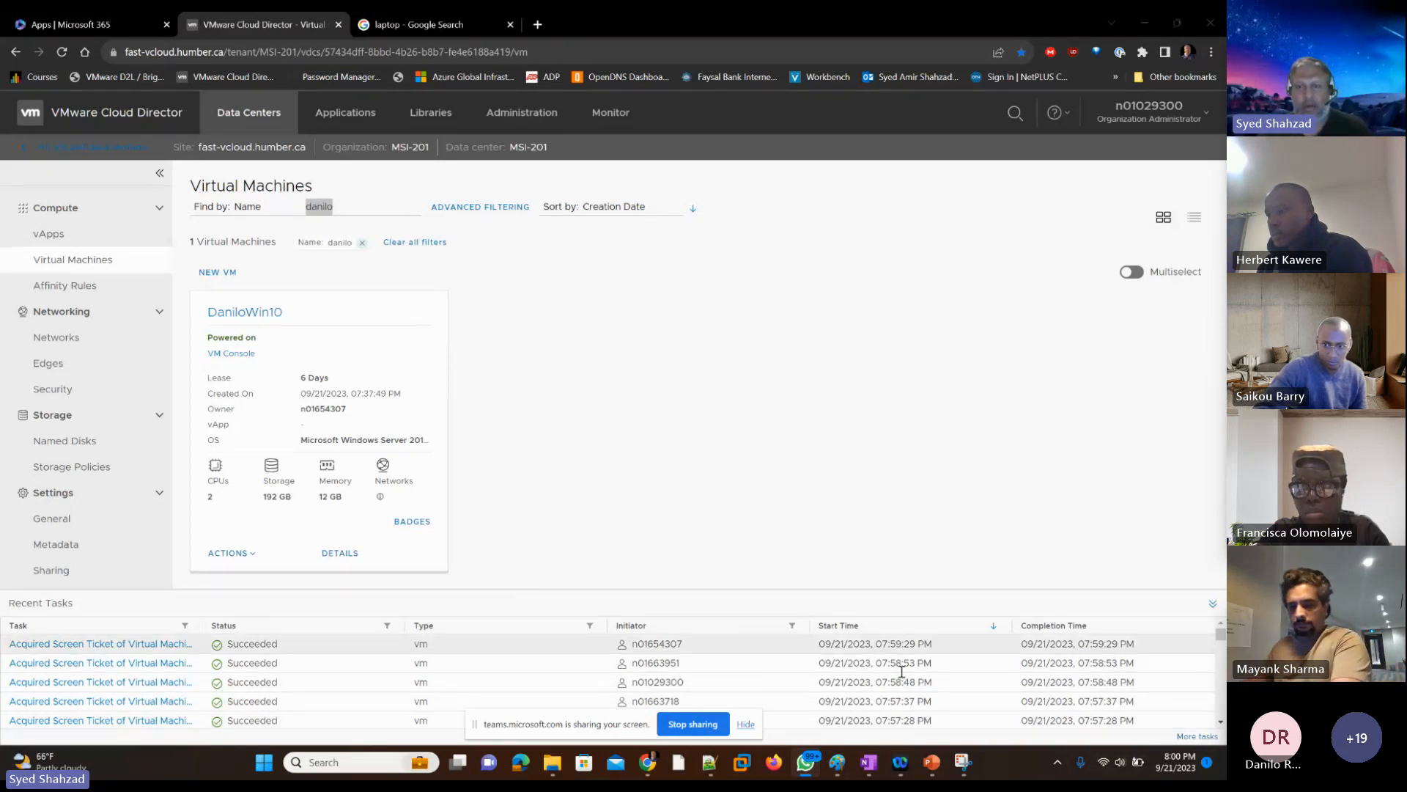
Step: Switch to the PowerPoint class presentation and enter "Break – Class Starts" as the title of blank slide 7
left_click(932, 763)
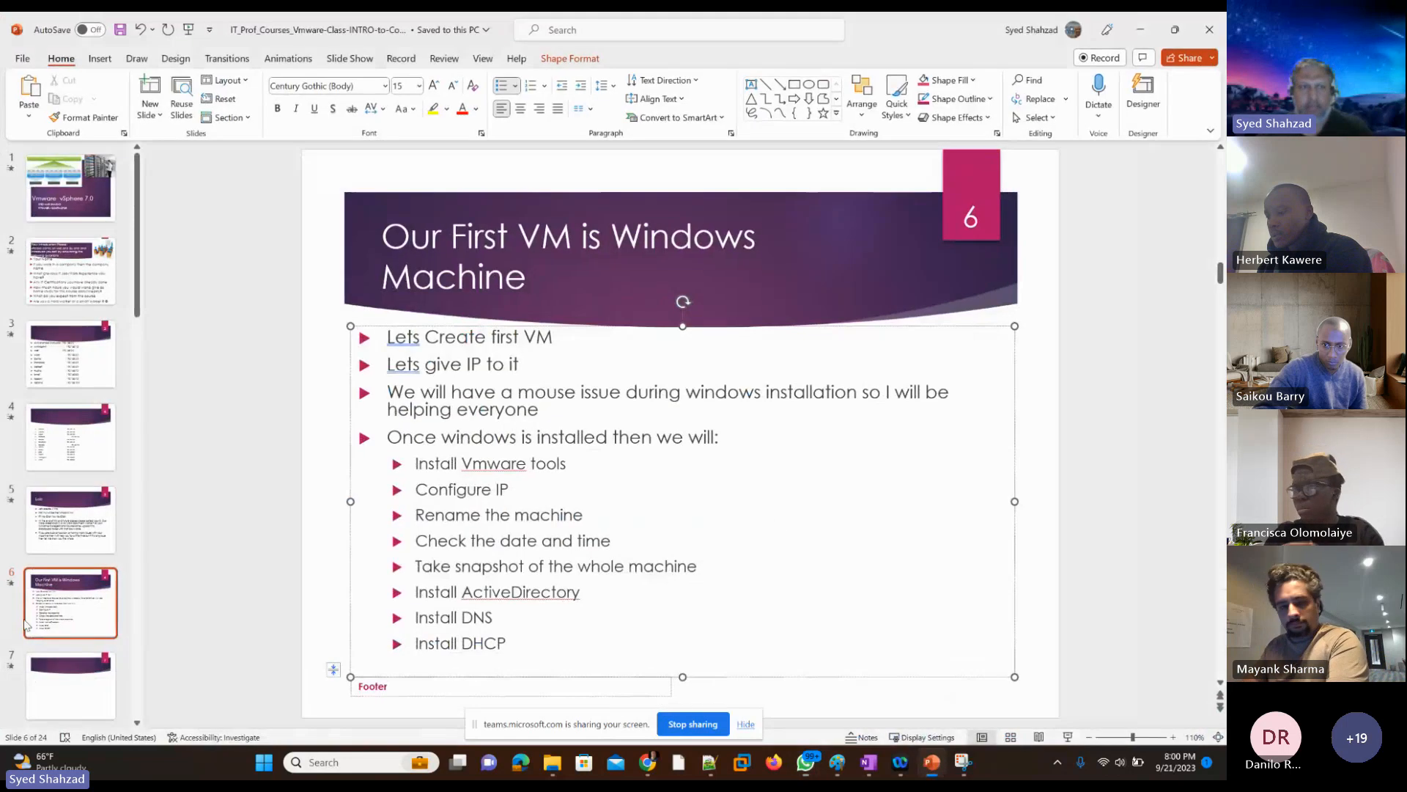
left_click(49, 702)
left_click(470, 273)
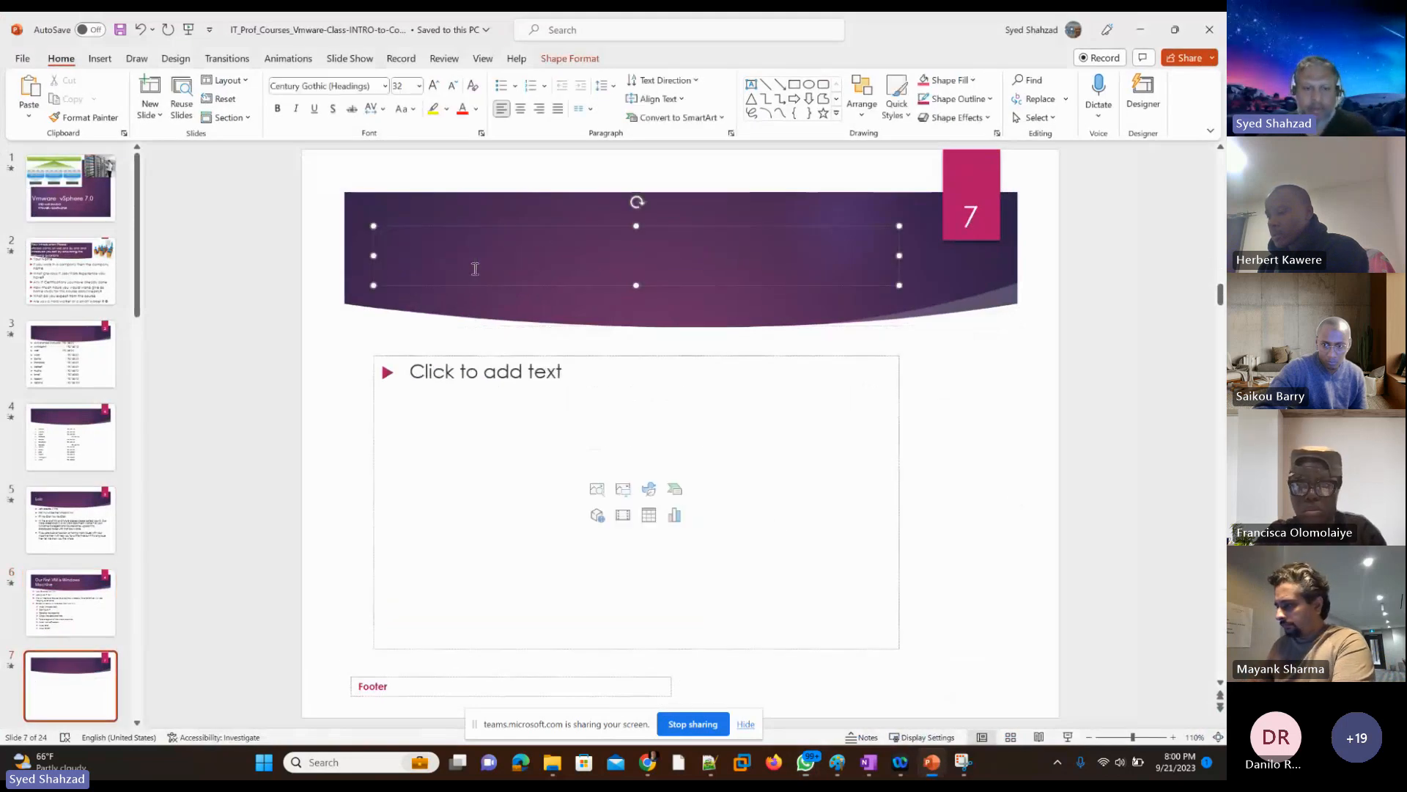
type("Break")
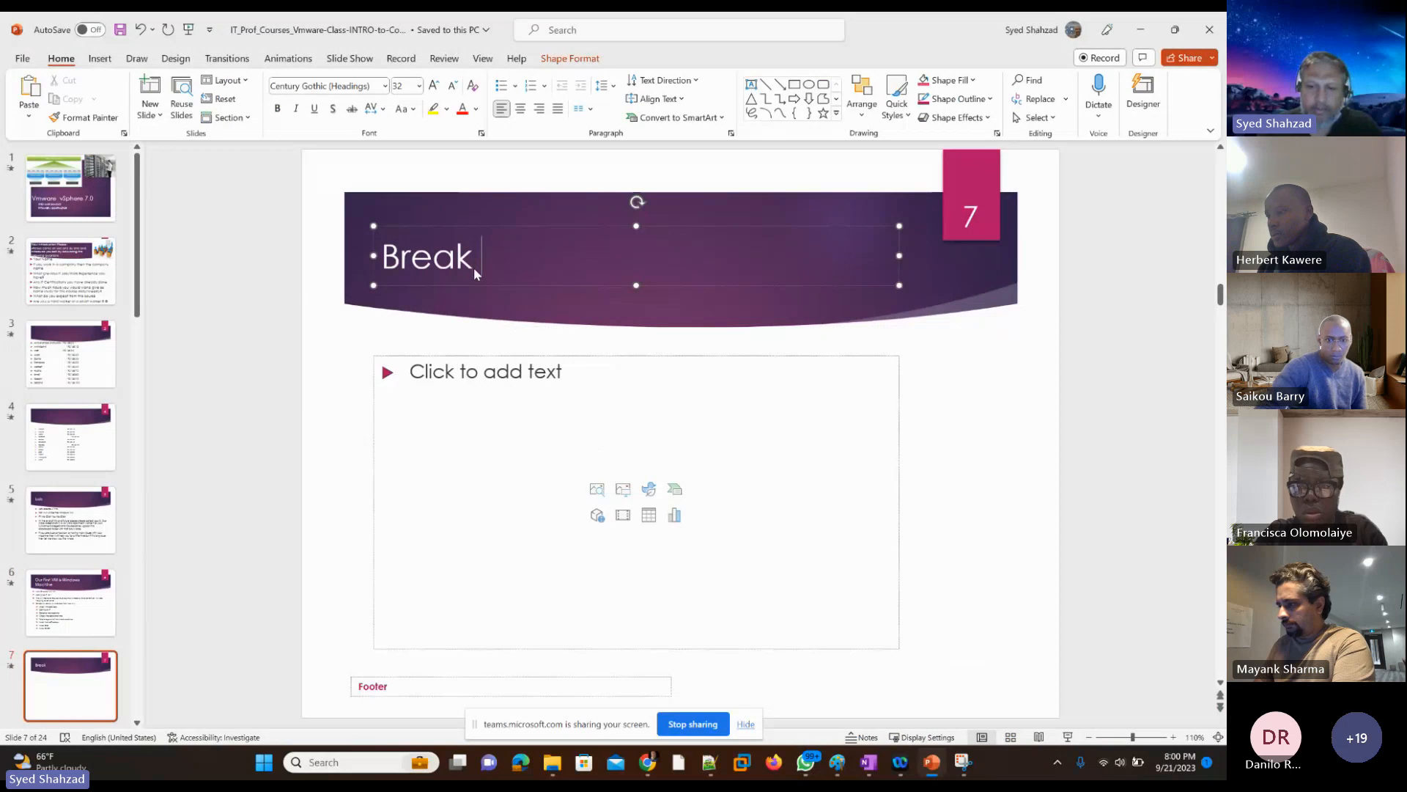
type(" - Clas")
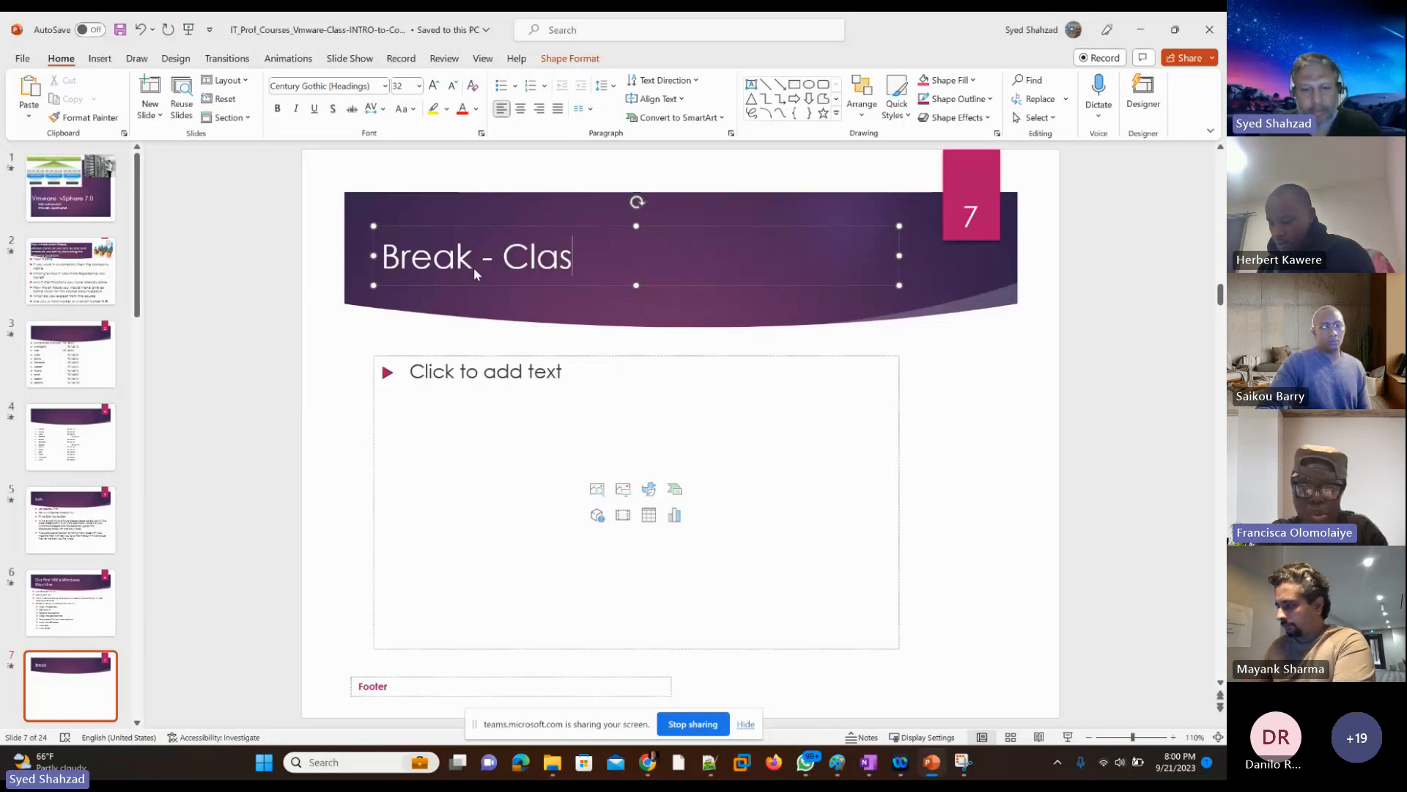
type("s Starts")
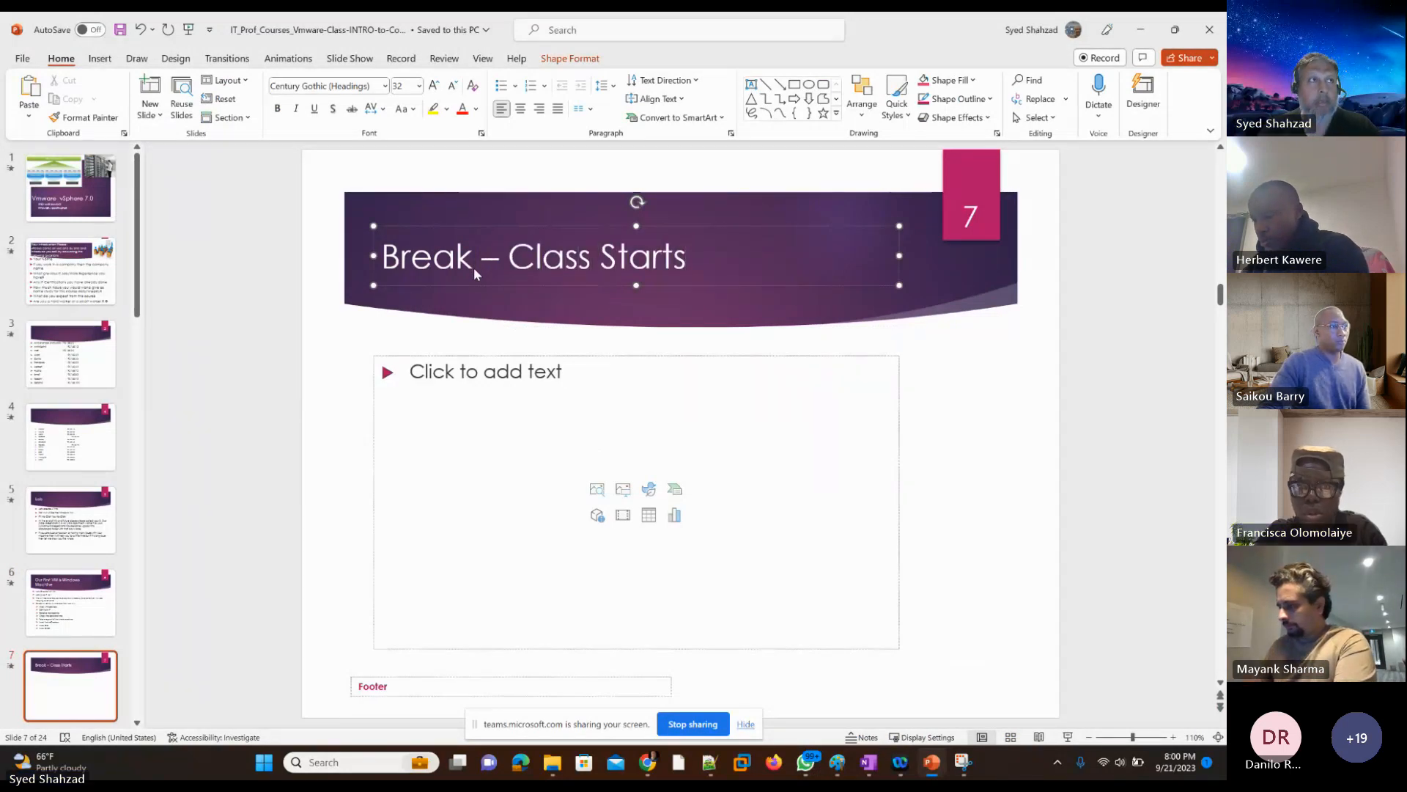
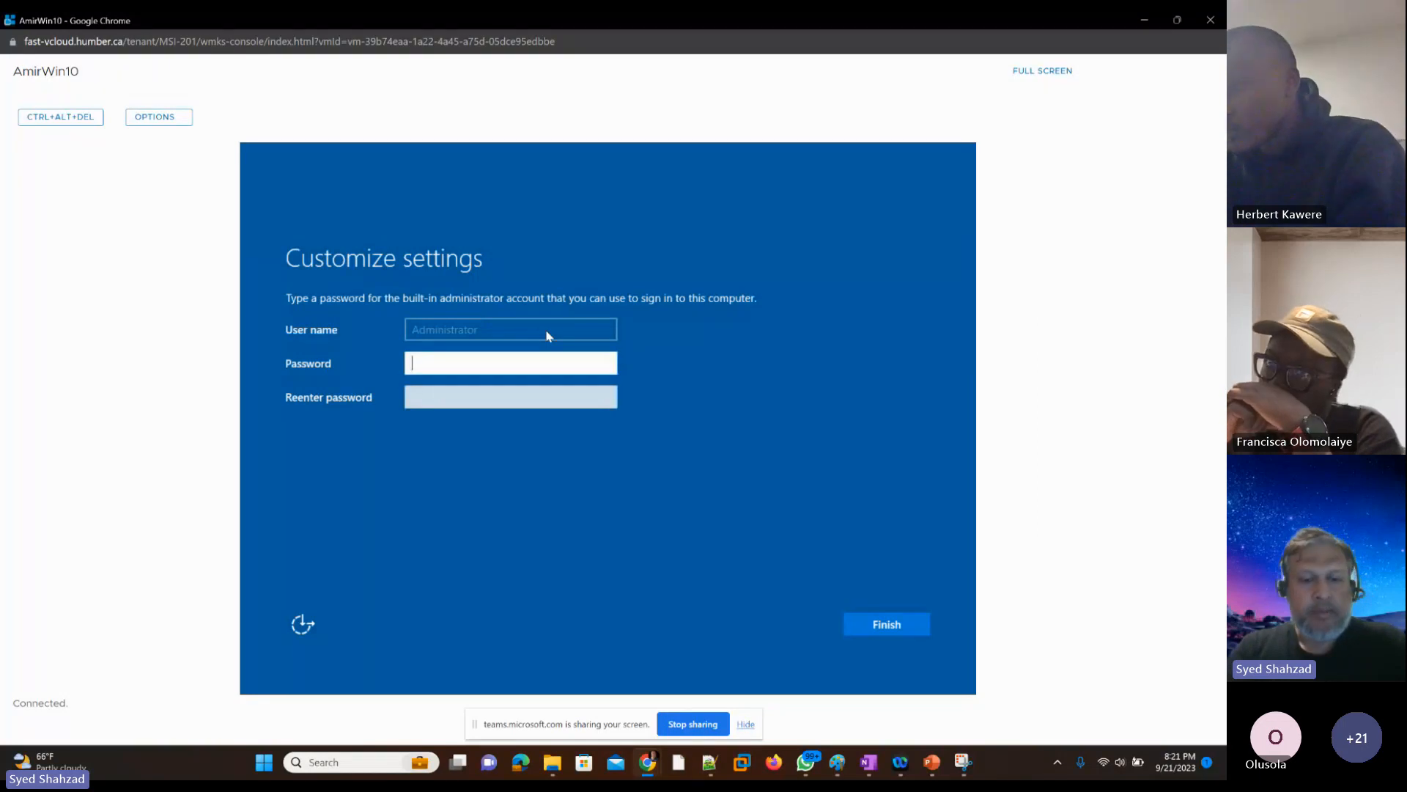
Step: Enter and confirm a password for the built-in Administrator account on the instructor's VM and finish the Windows setup
type("•")
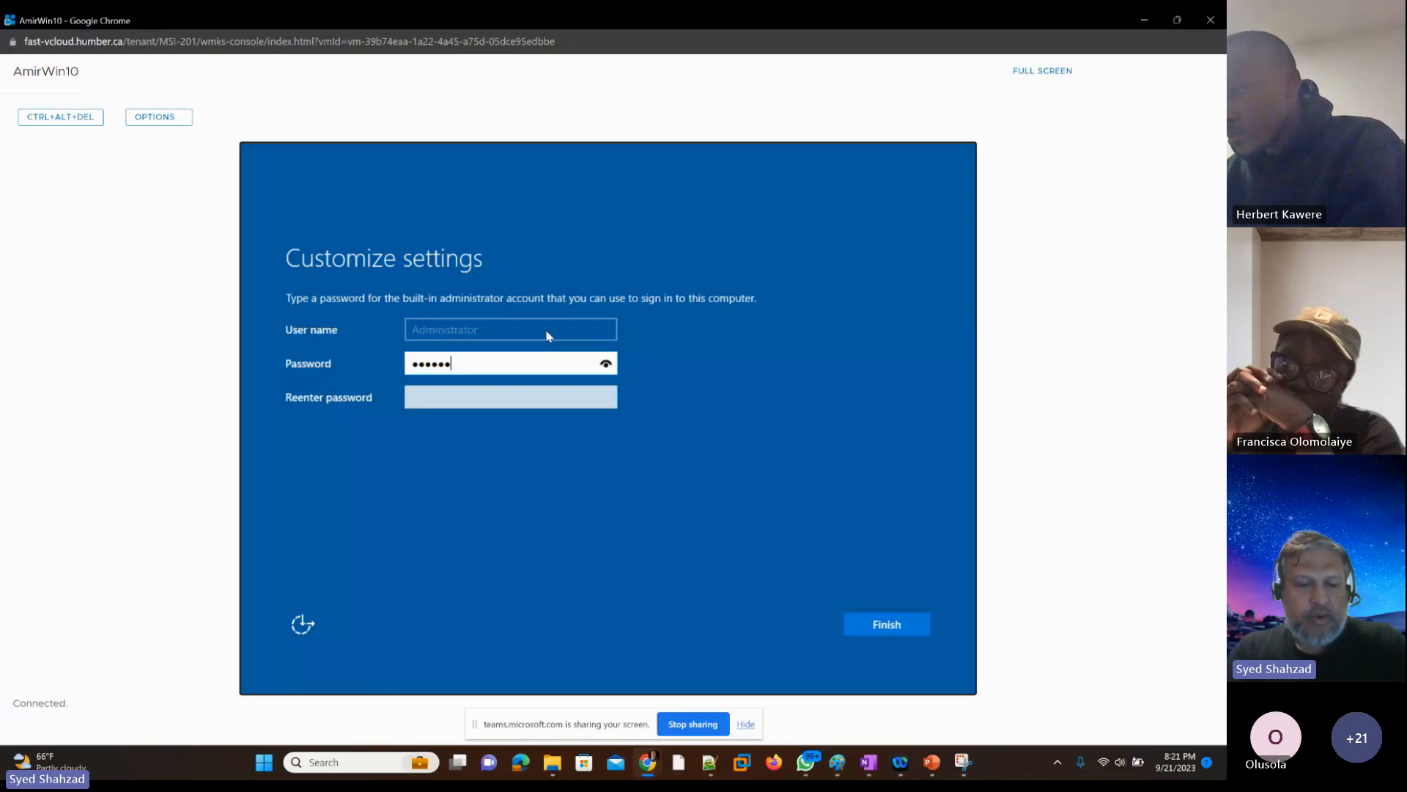
type("•••")
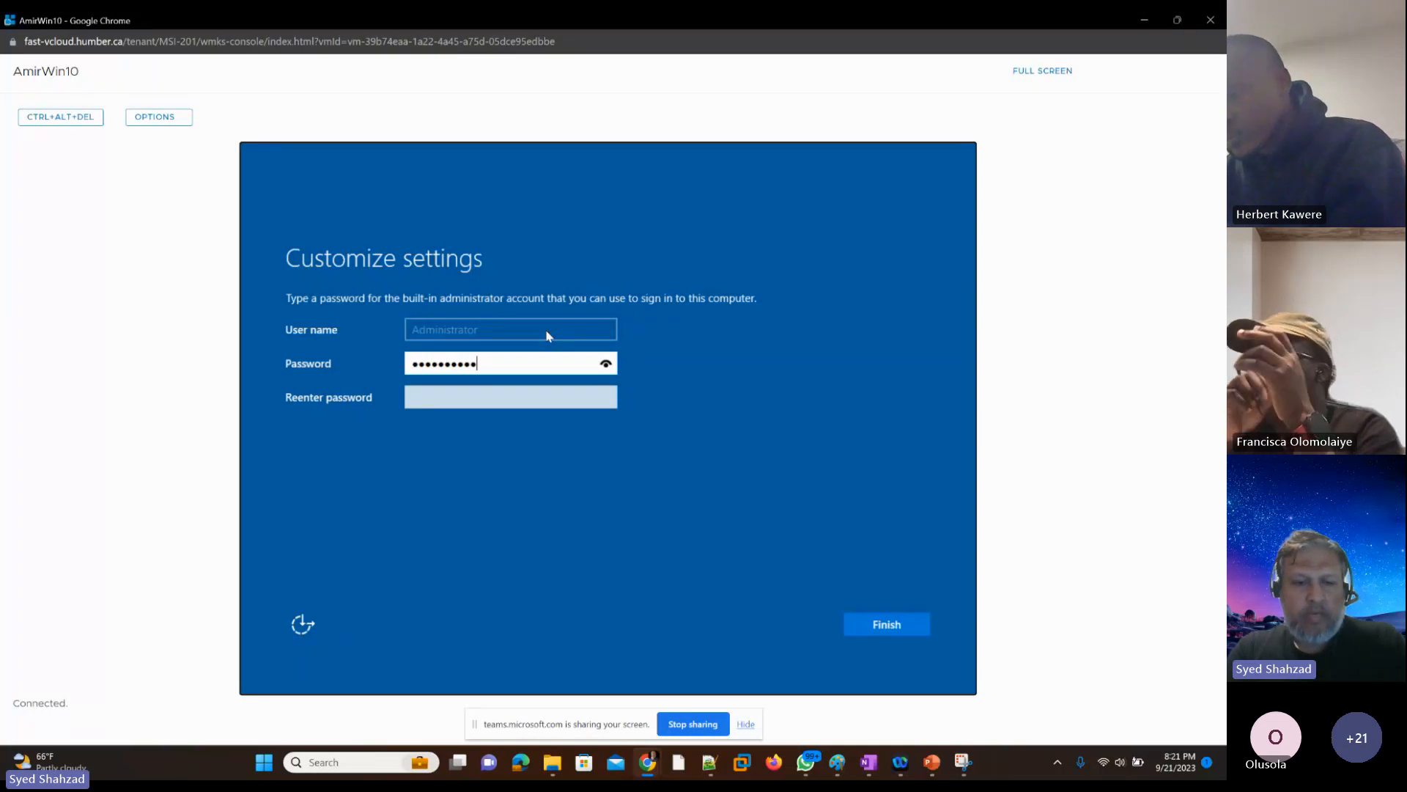
type("••")
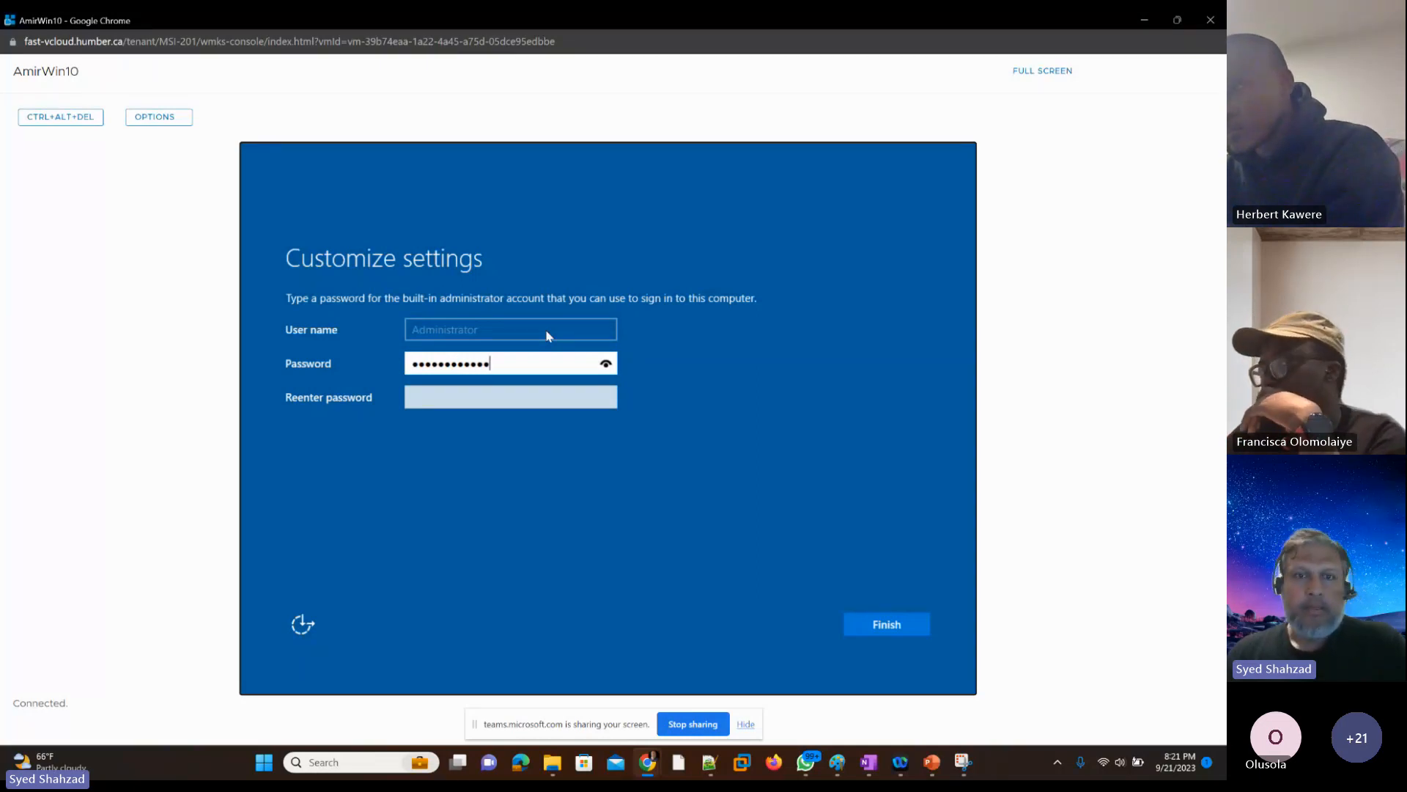
key("Tab")
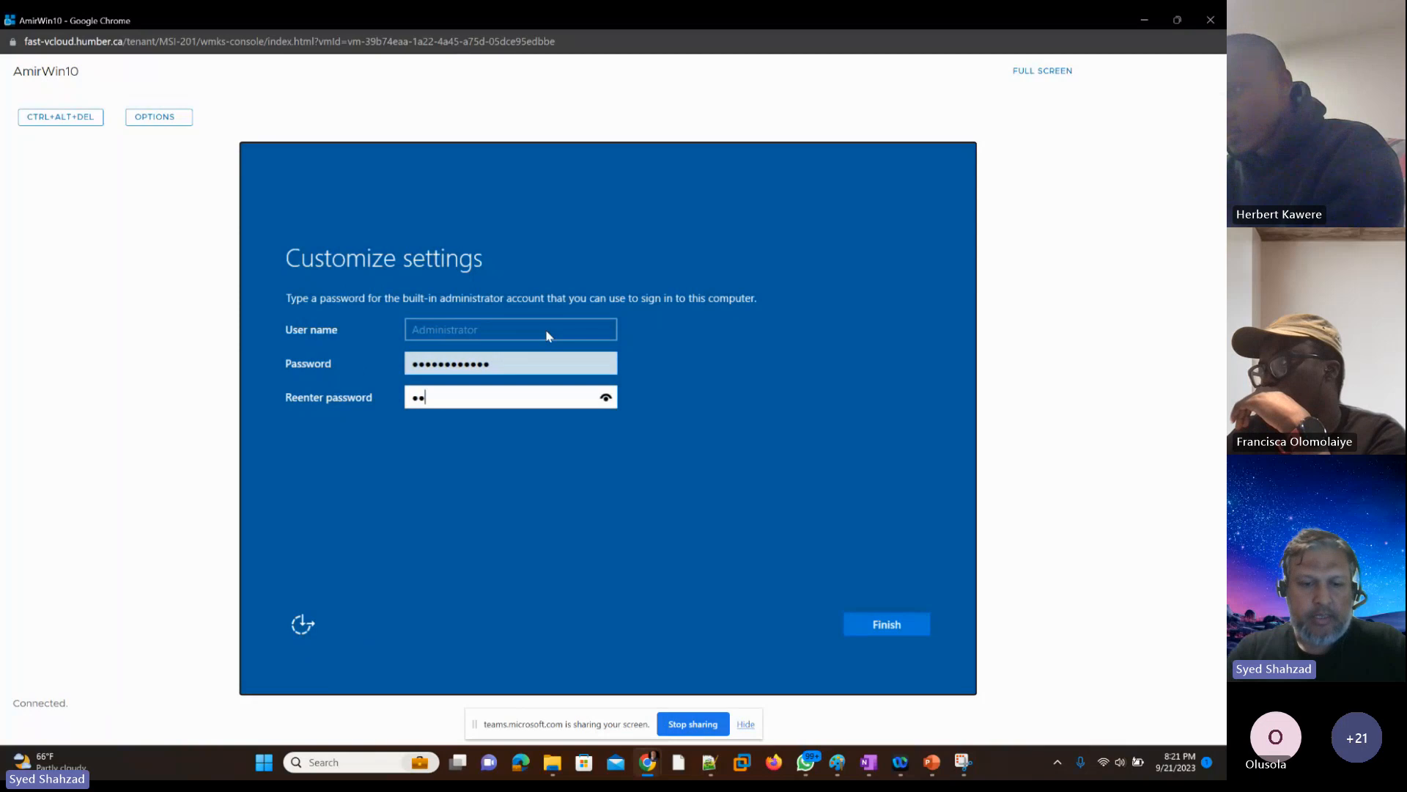
type("•••••••••")
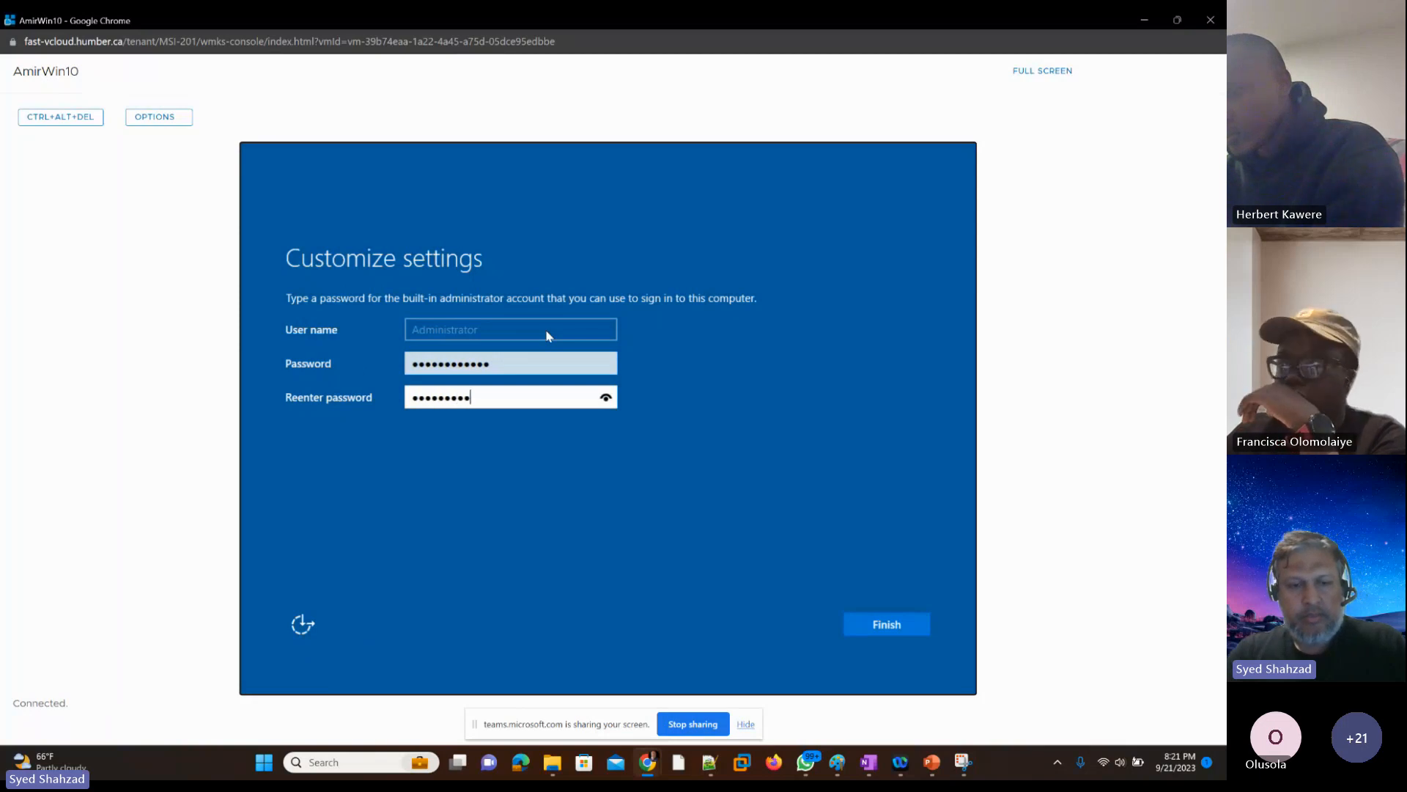
type("••••")
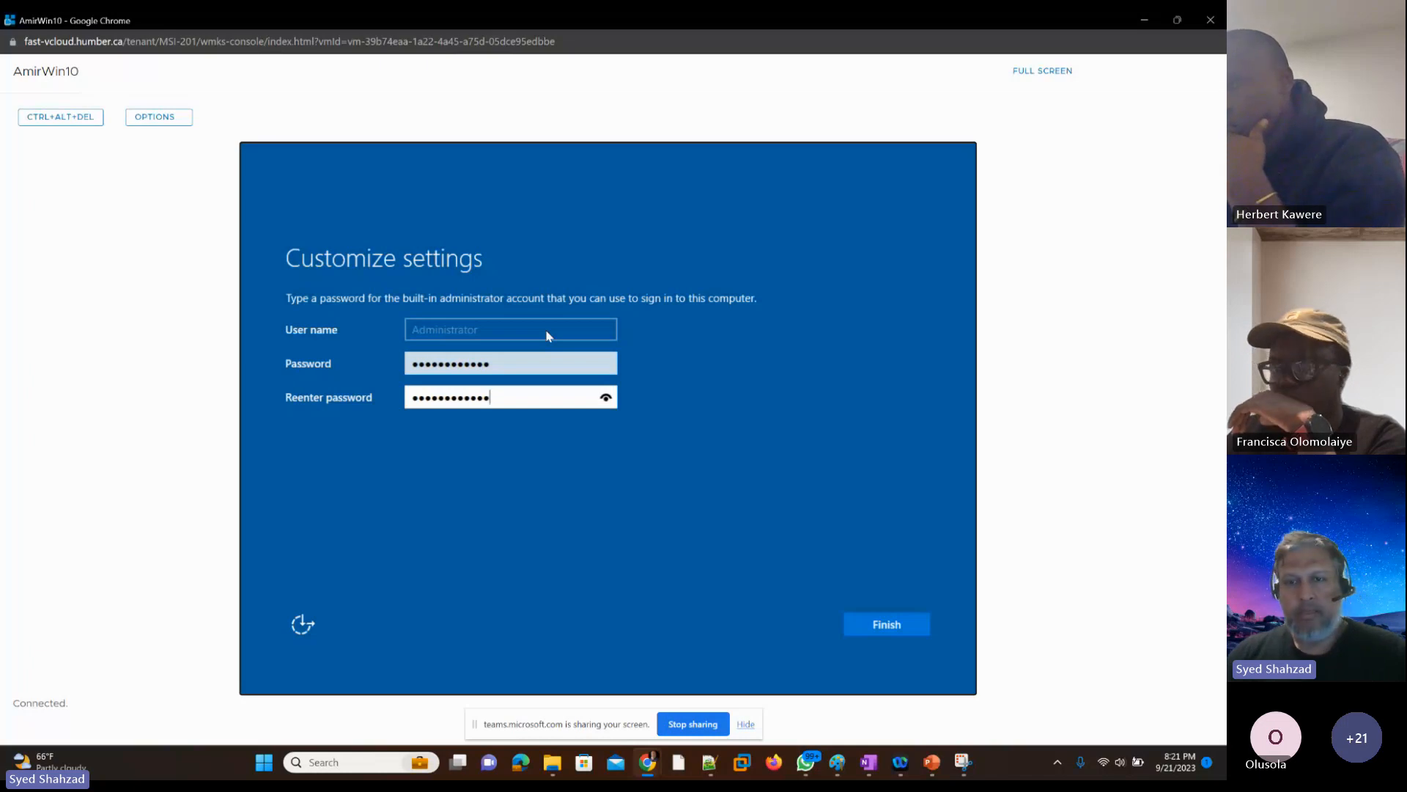
key("Return")
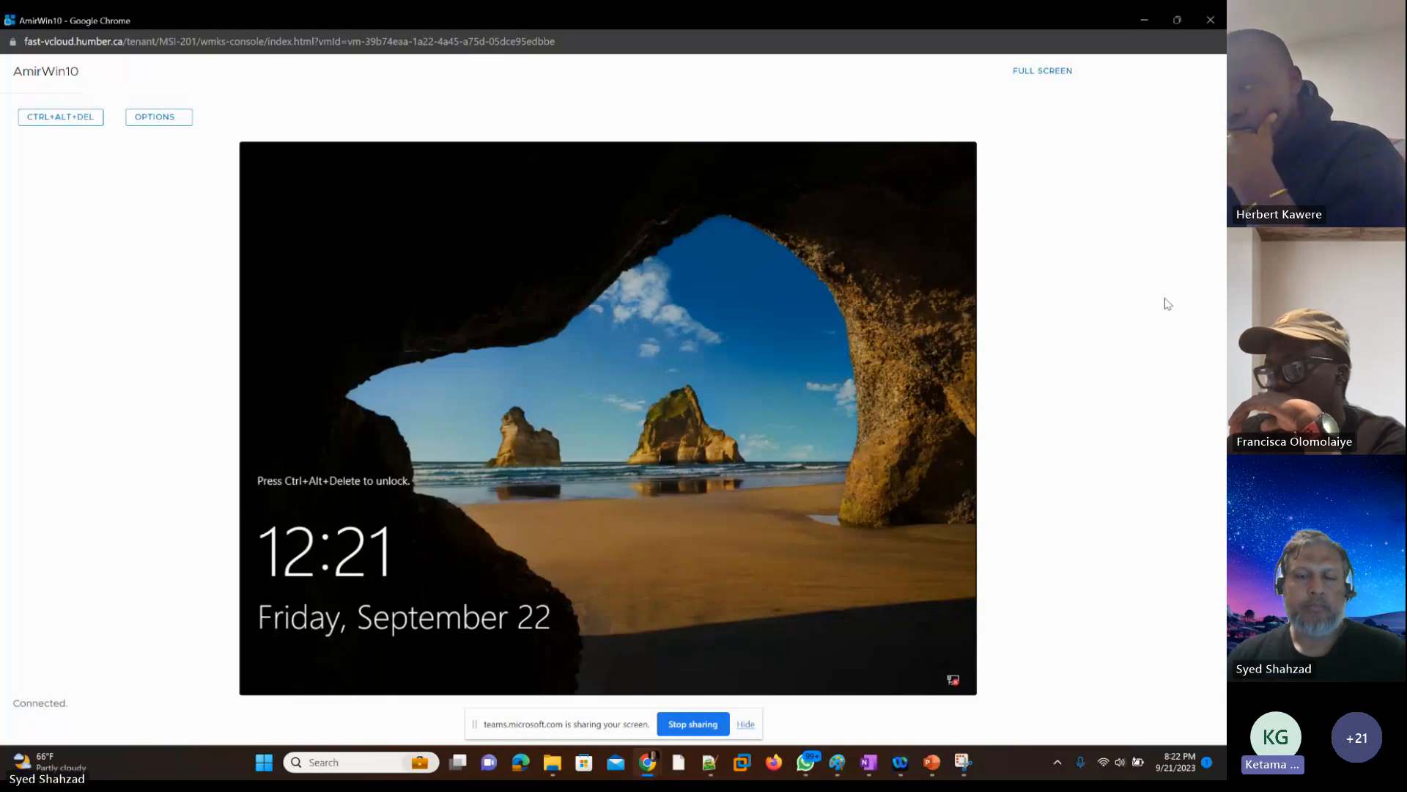
Step: Return to the virtual machines list, filter it by the start of a student's first name, and open the matching VM's console
left_click(1144, 20)
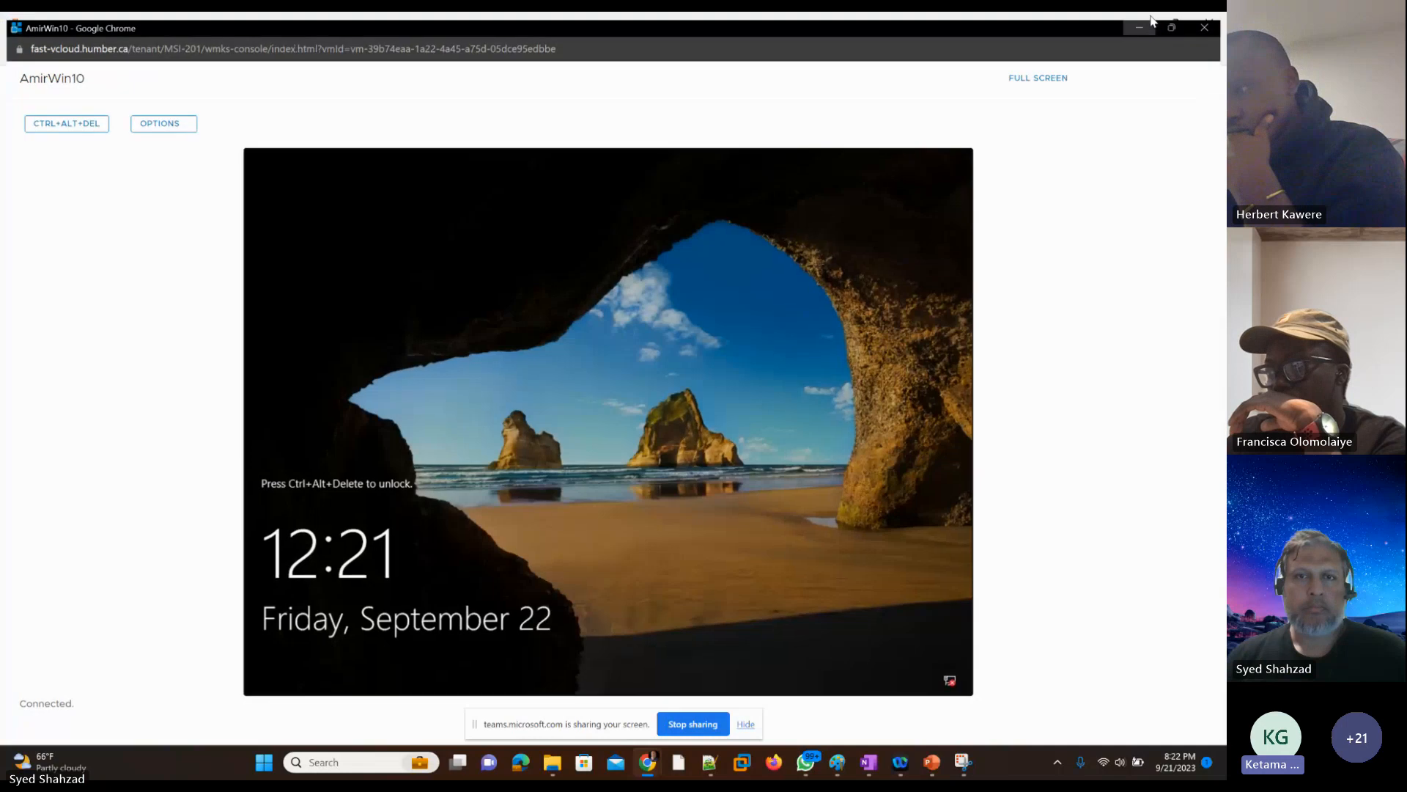
left_click(1142, 28)
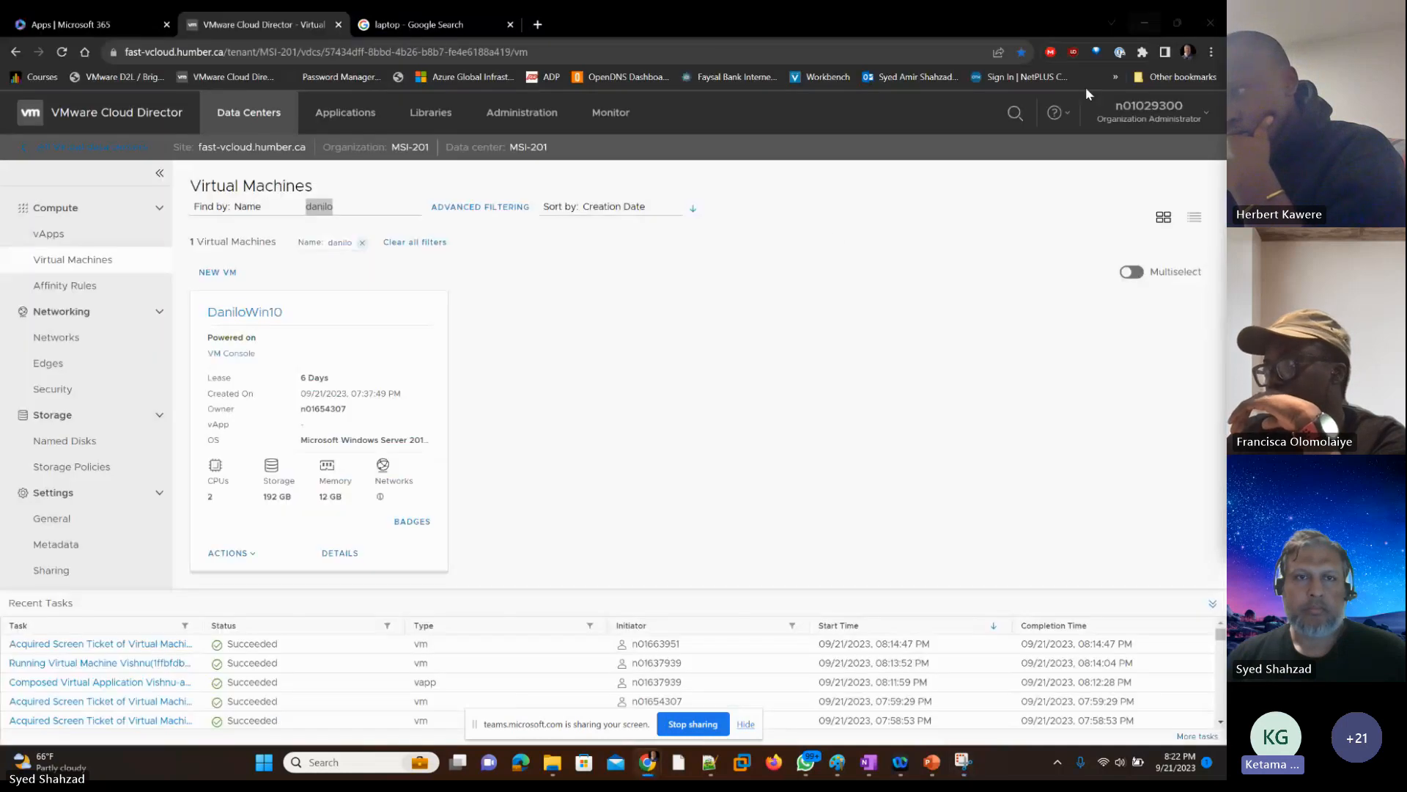
left_click_drag(336, 208, 298, 212)
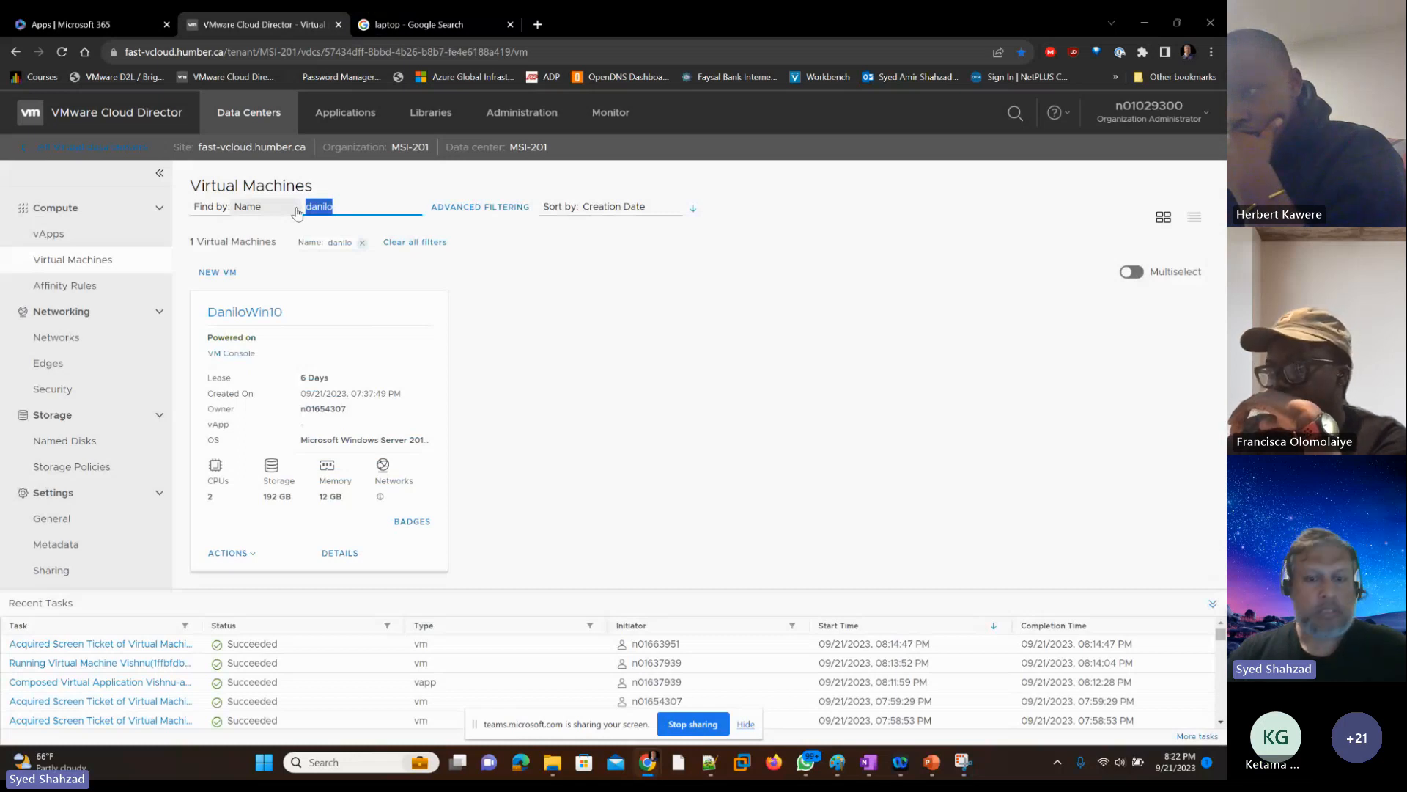
type("ket")
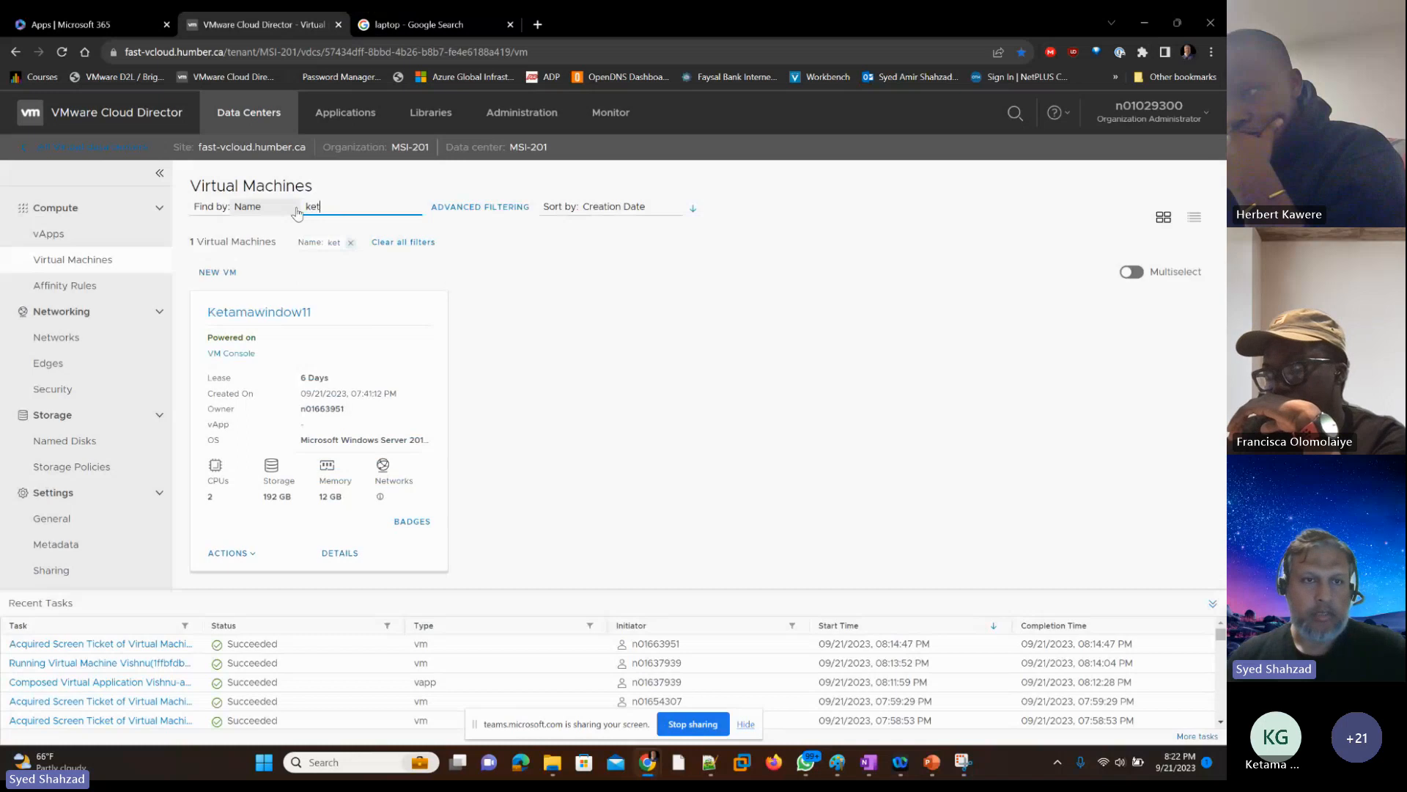
left_click(239, 355)
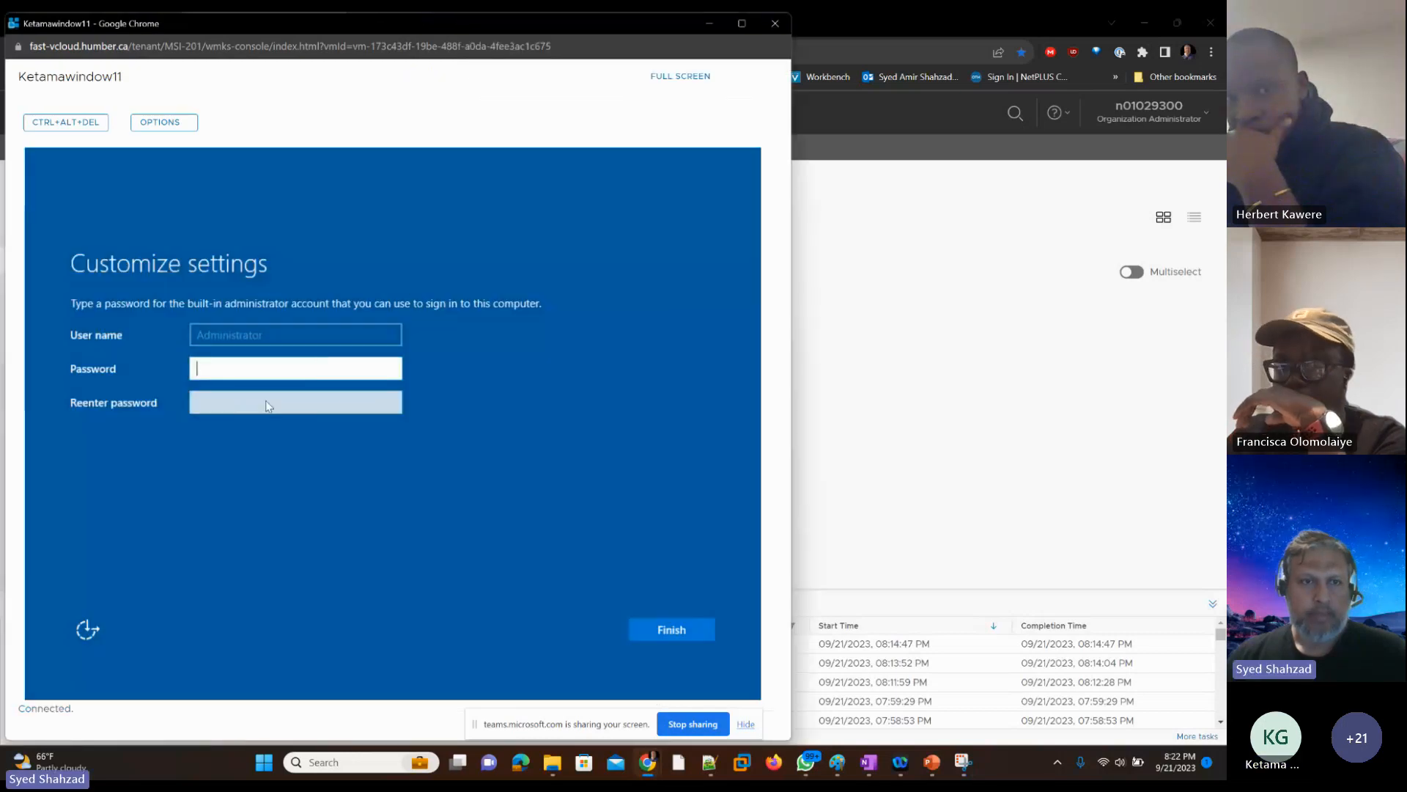
Step: Enter and confirm the Administrator account password on this student's VM, finish its setup, and close its console
type("*****")
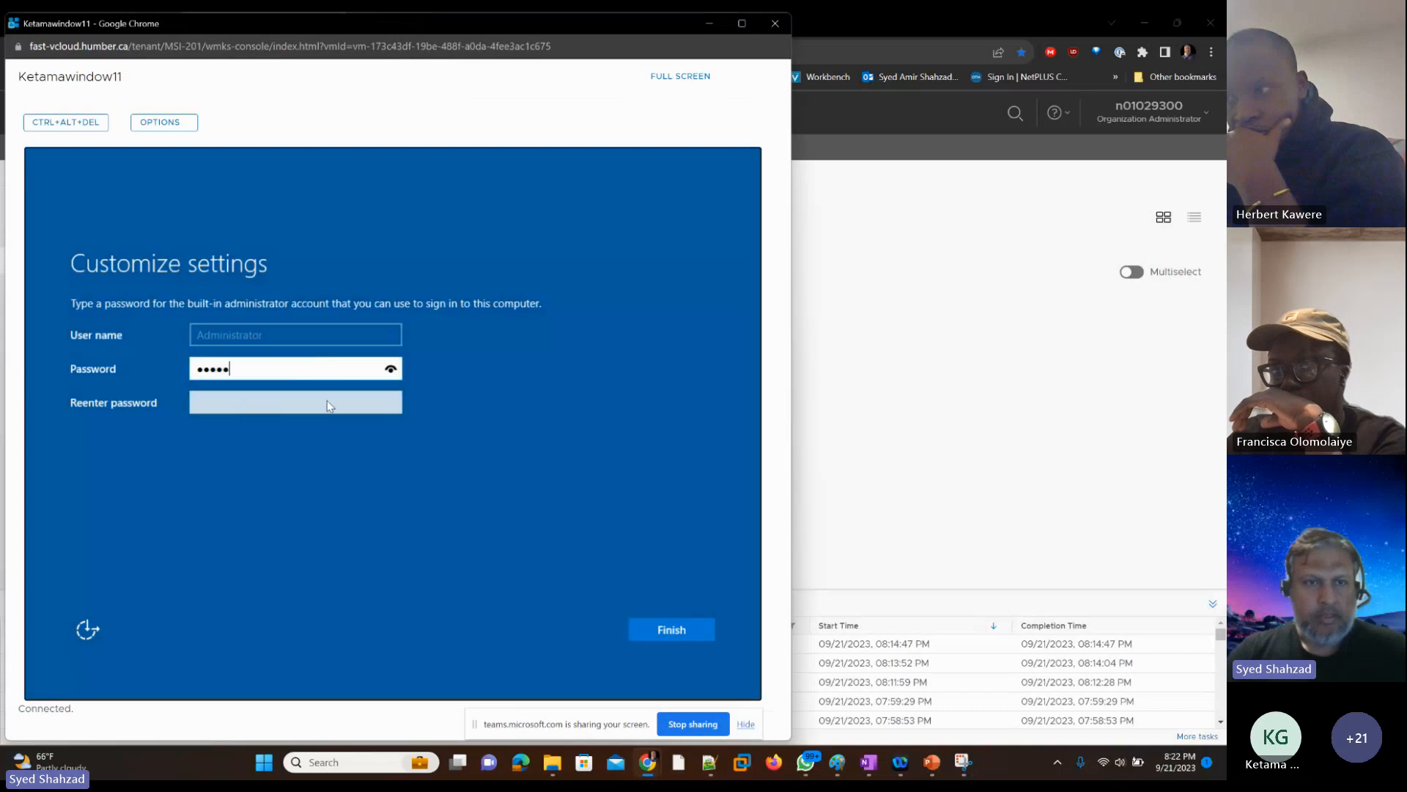
type("******")
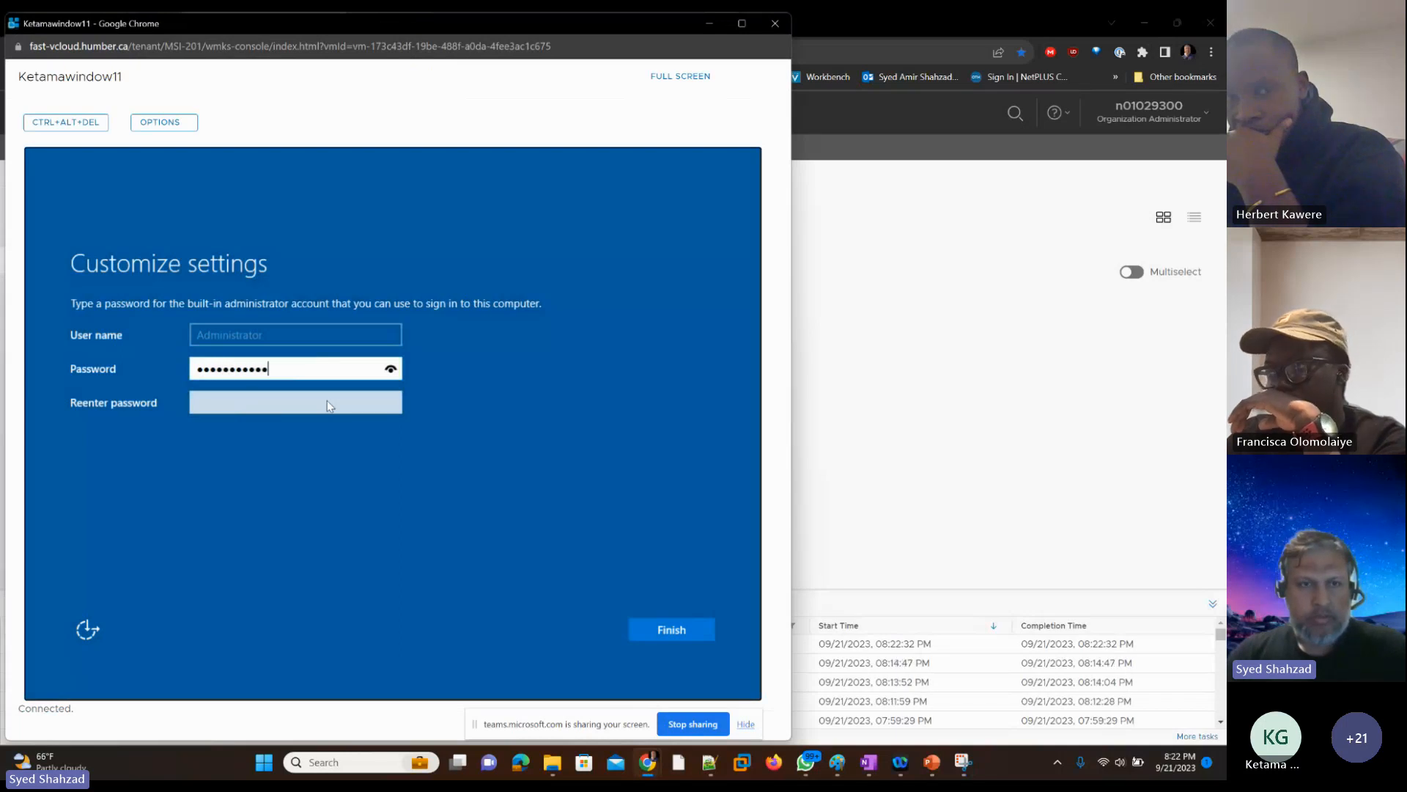
type("*")
left_click(329, 406)
type("***")
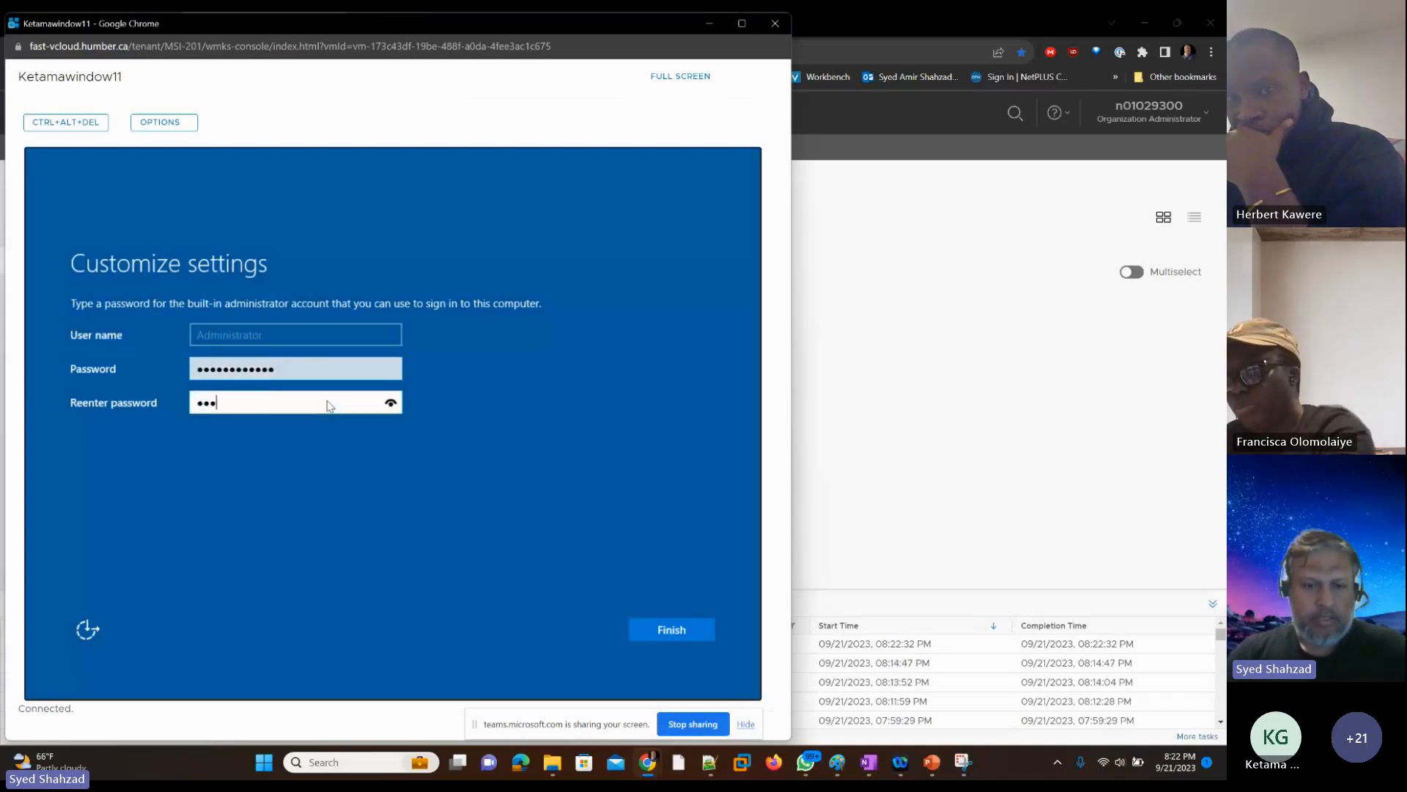
type("*******")
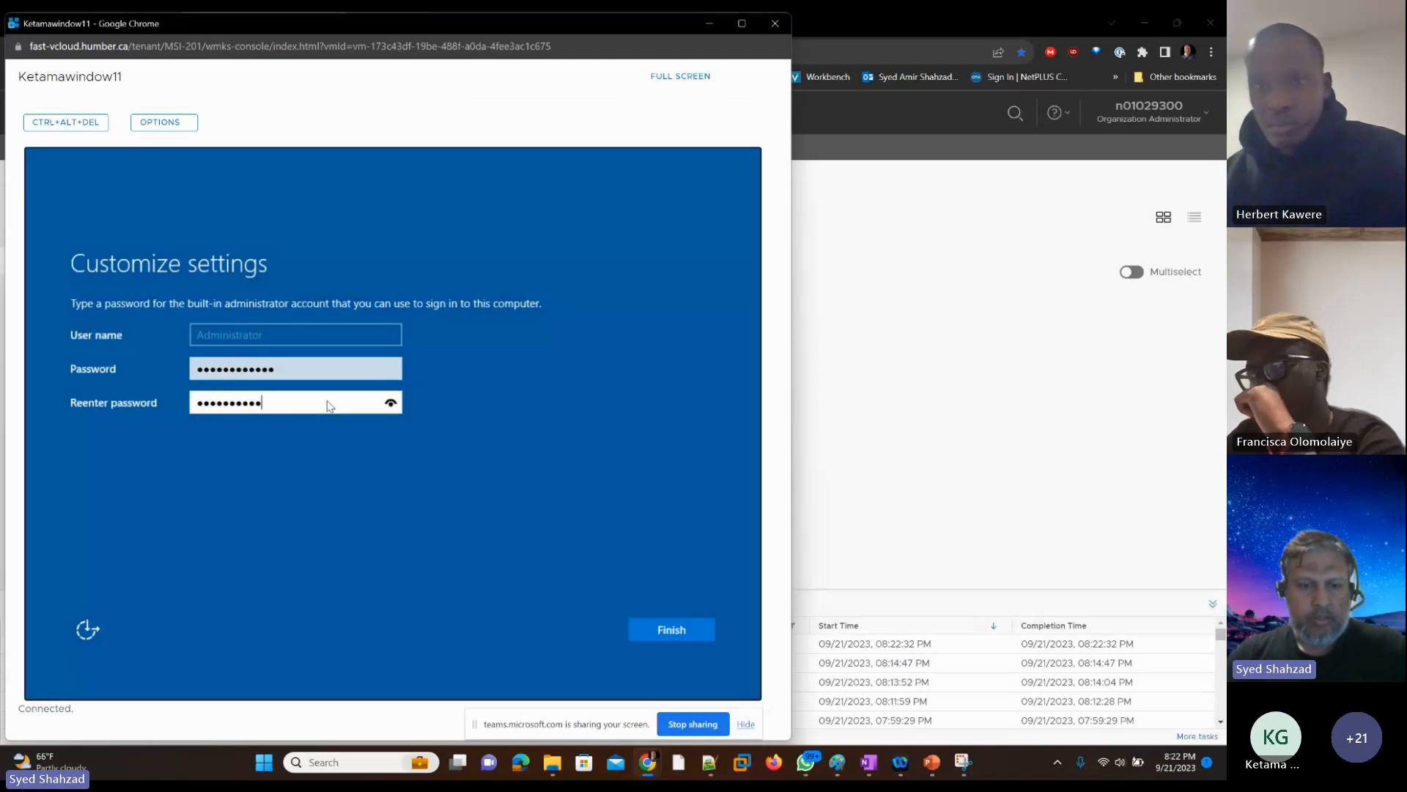
type("**")
key("Return")
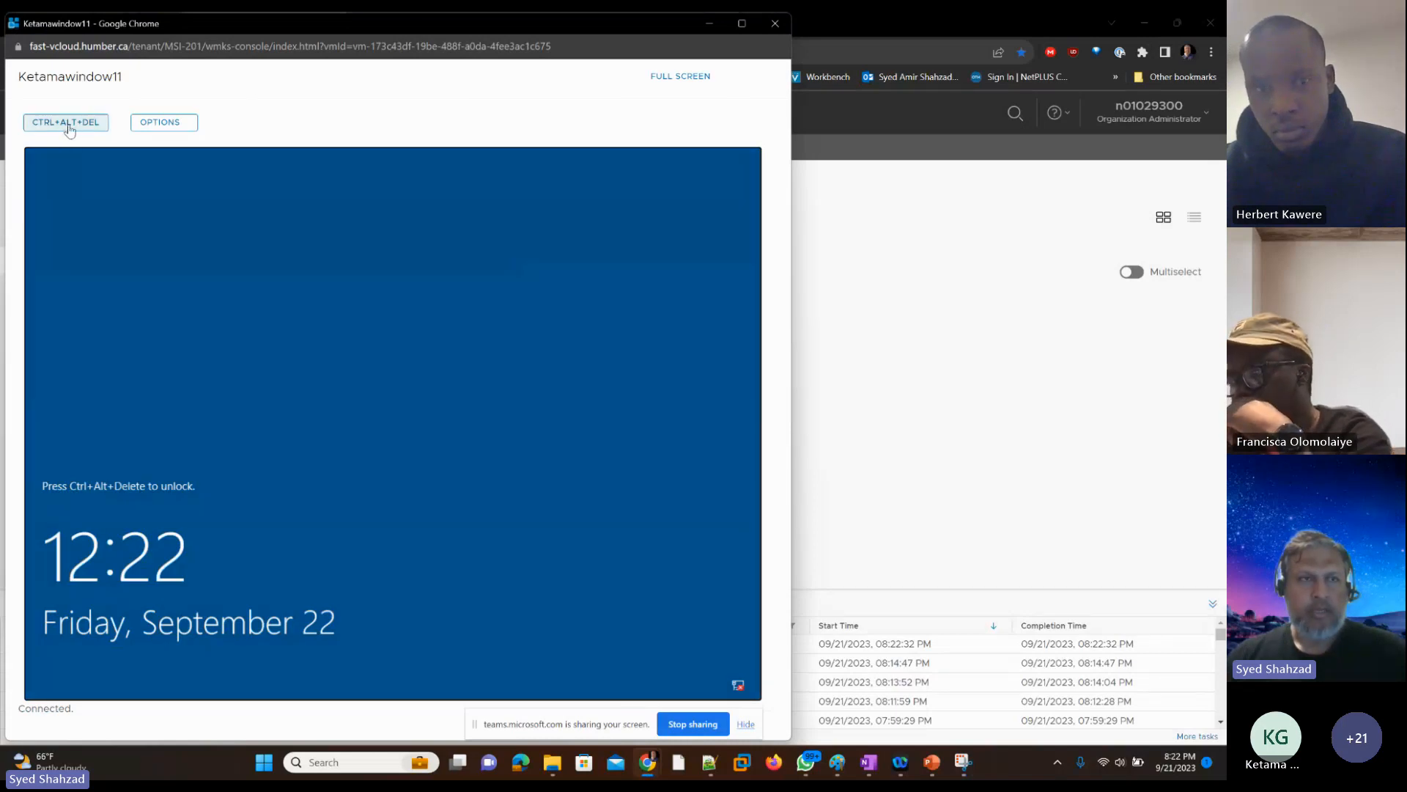
left_click(775, 25)
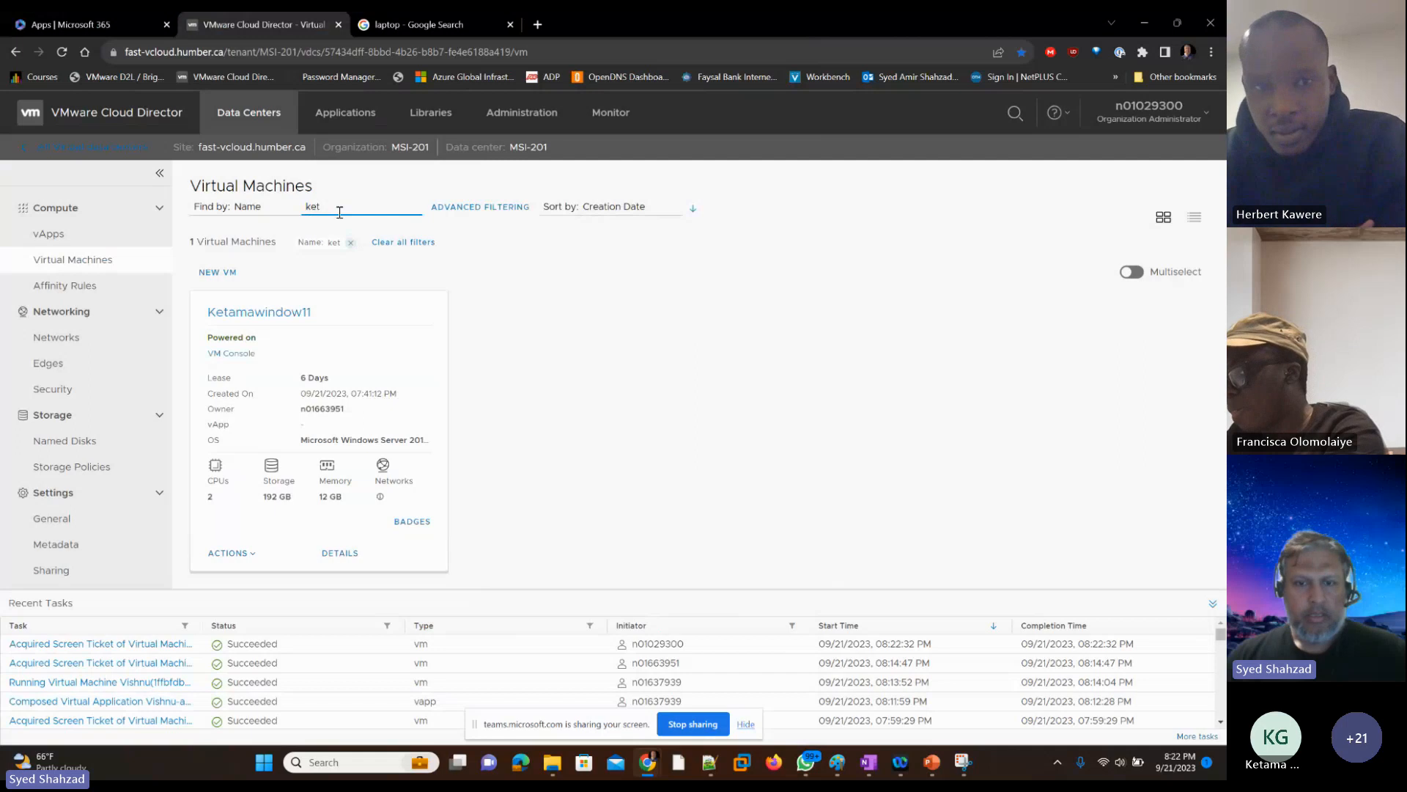
Step: View the instructor VM's console among the open windows and return to the virtual machines list
key("alt+Tab")
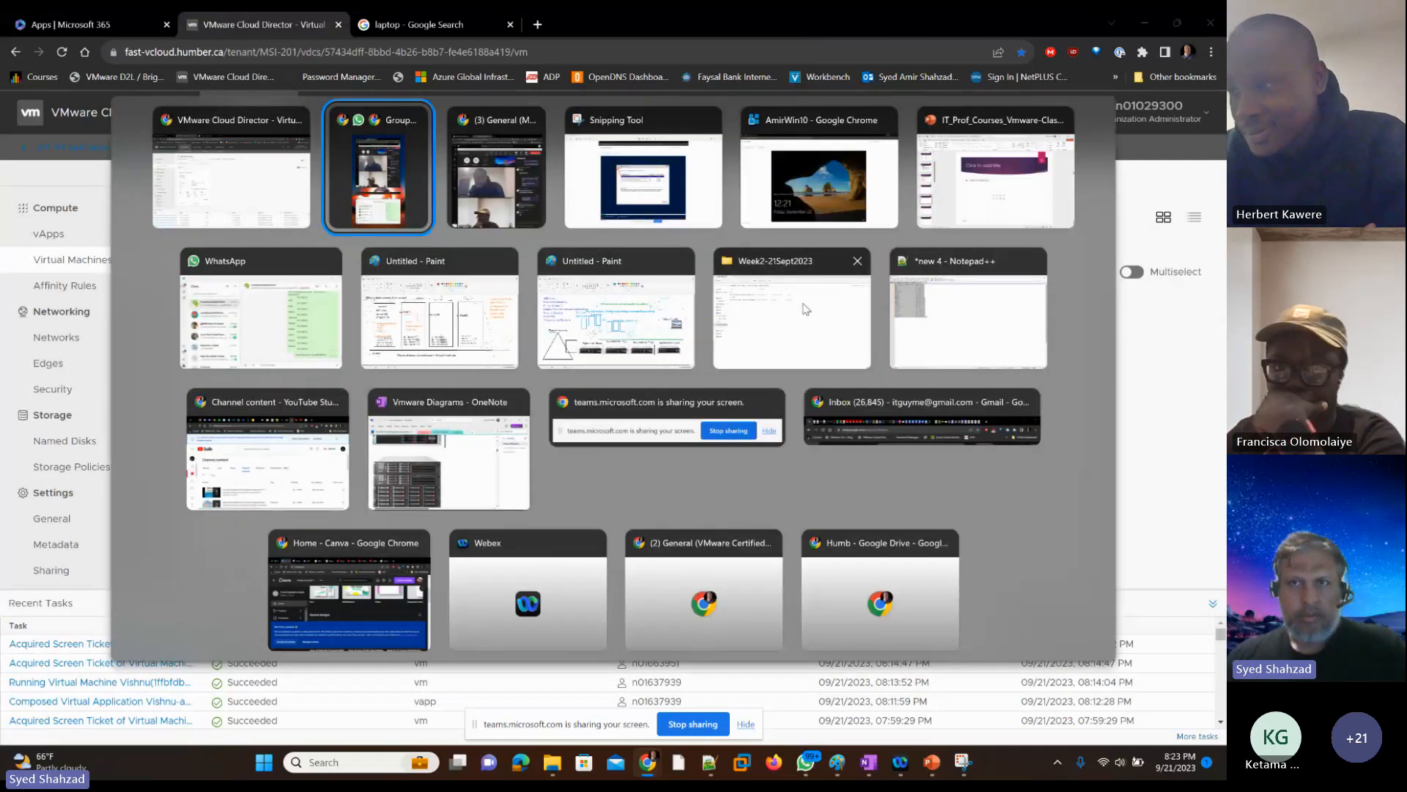
key("alt+Tab")
key("alt+Tab")
key("alt+Tab")
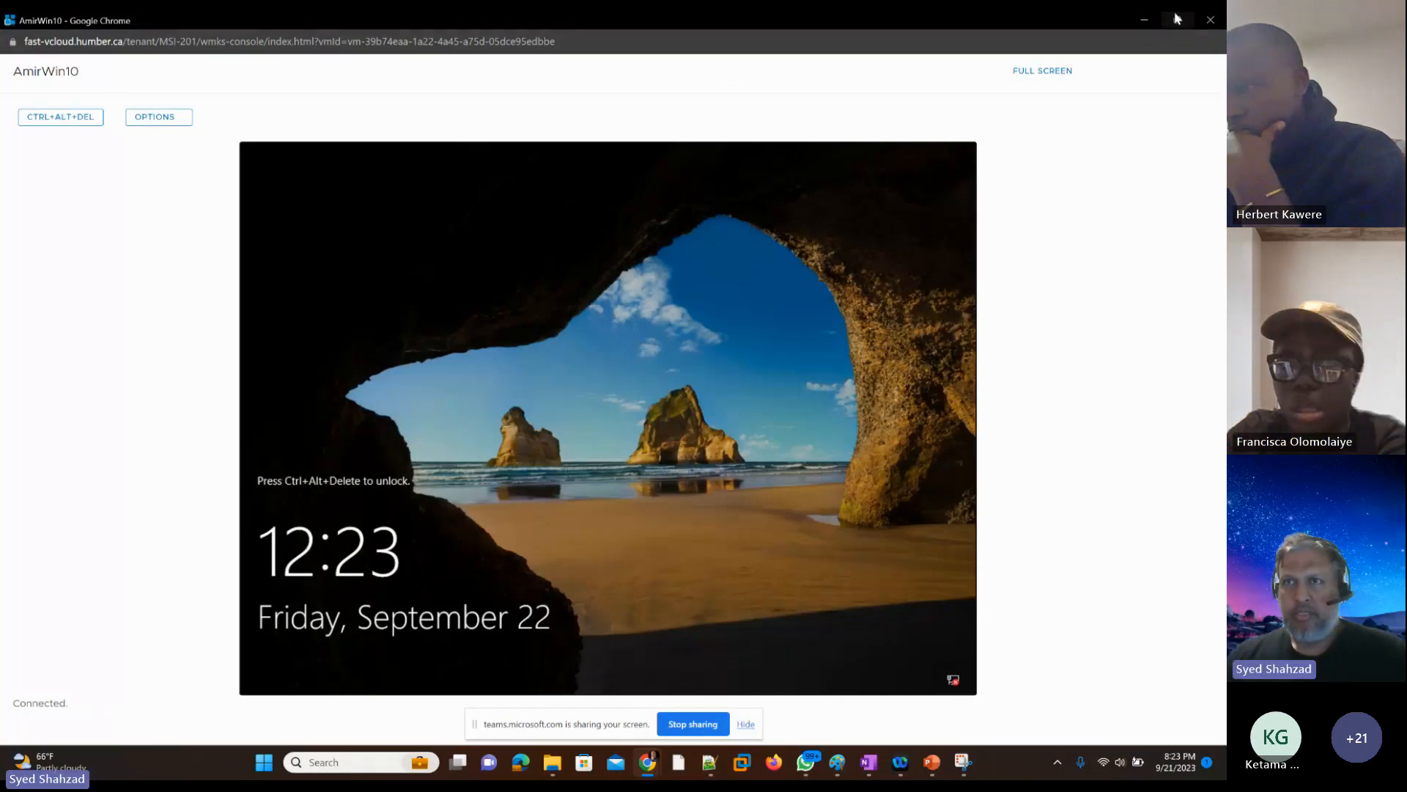
left_click(1145, 17)
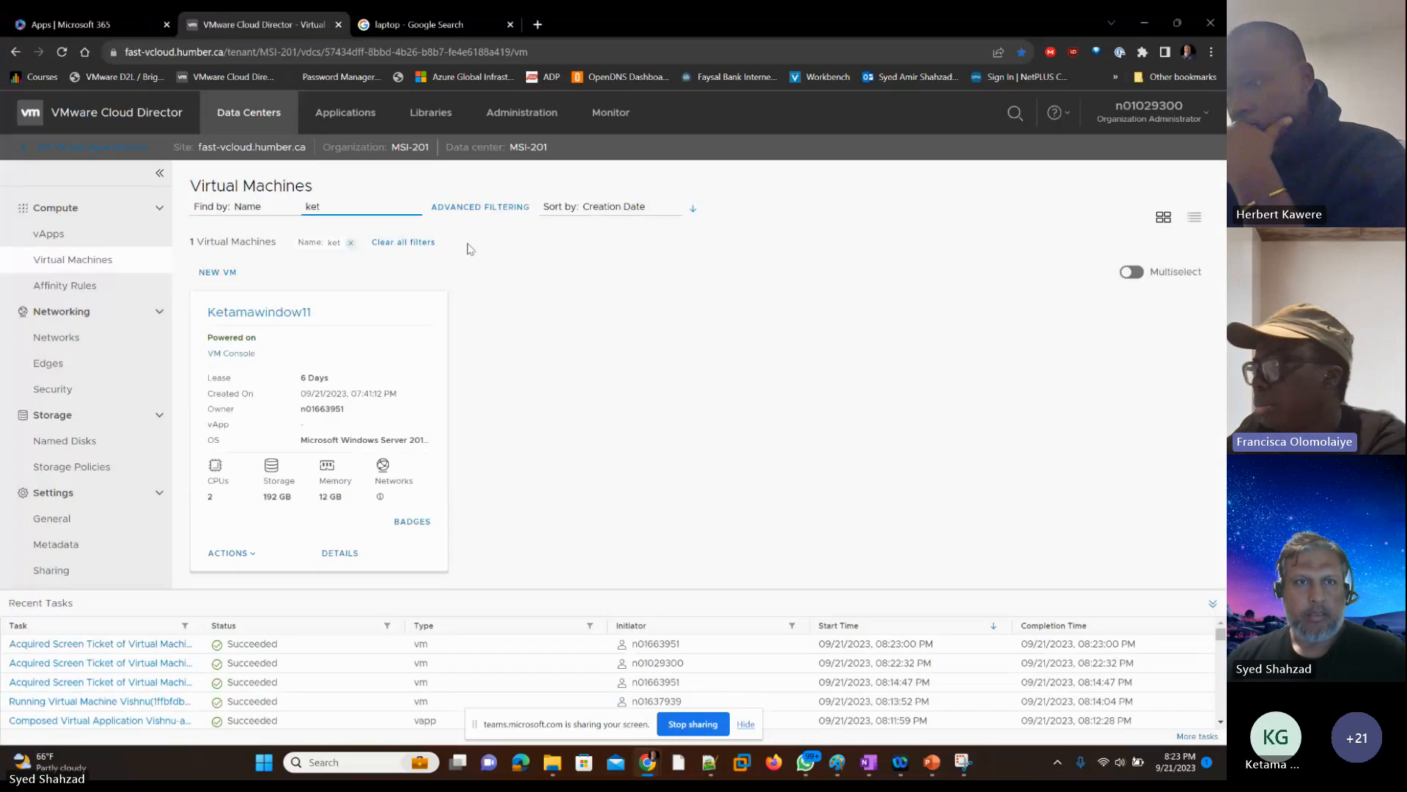
Step: Filter the virtual machines by the start of a different student's first name and open that VM's console
double_click(314, 207)
type("fran")
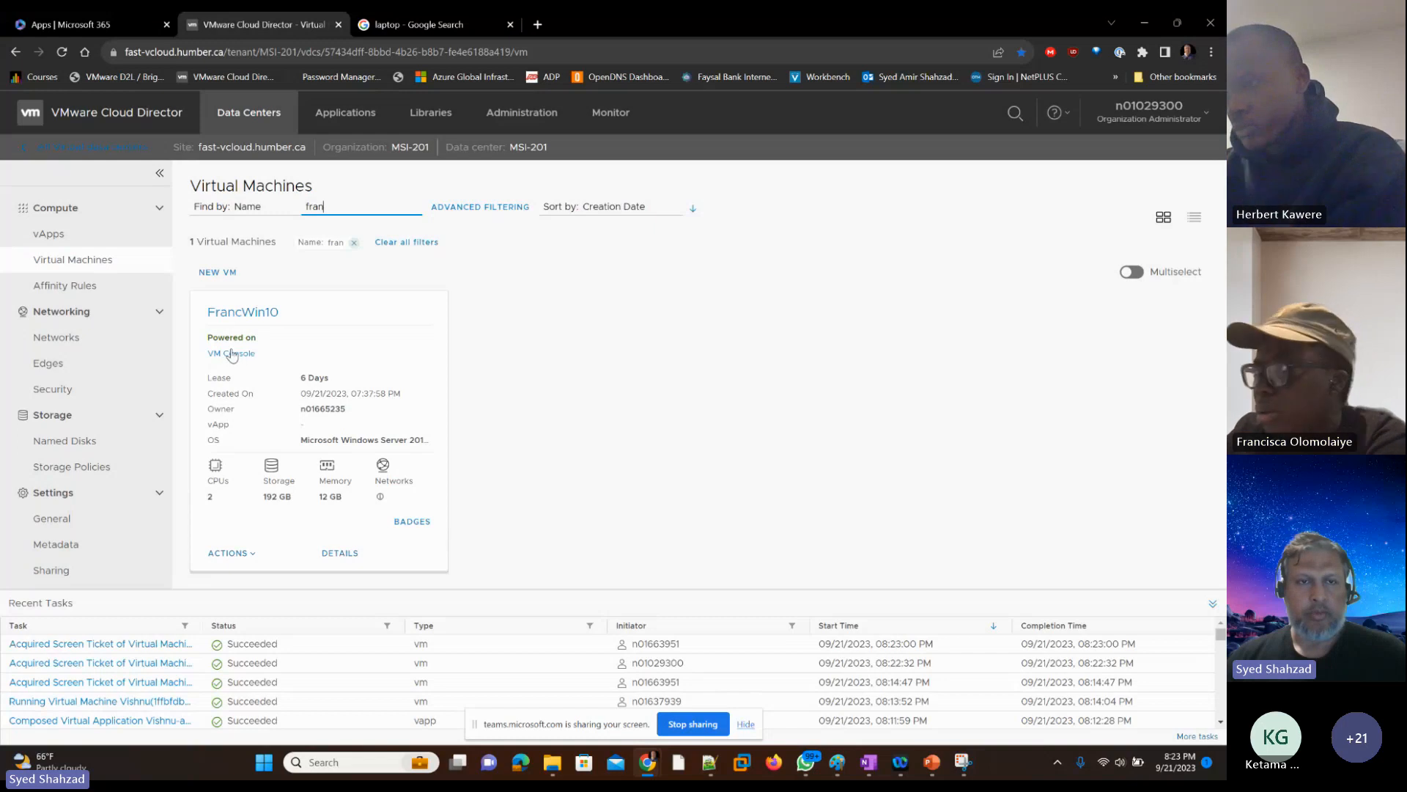
left_click(235, 354)
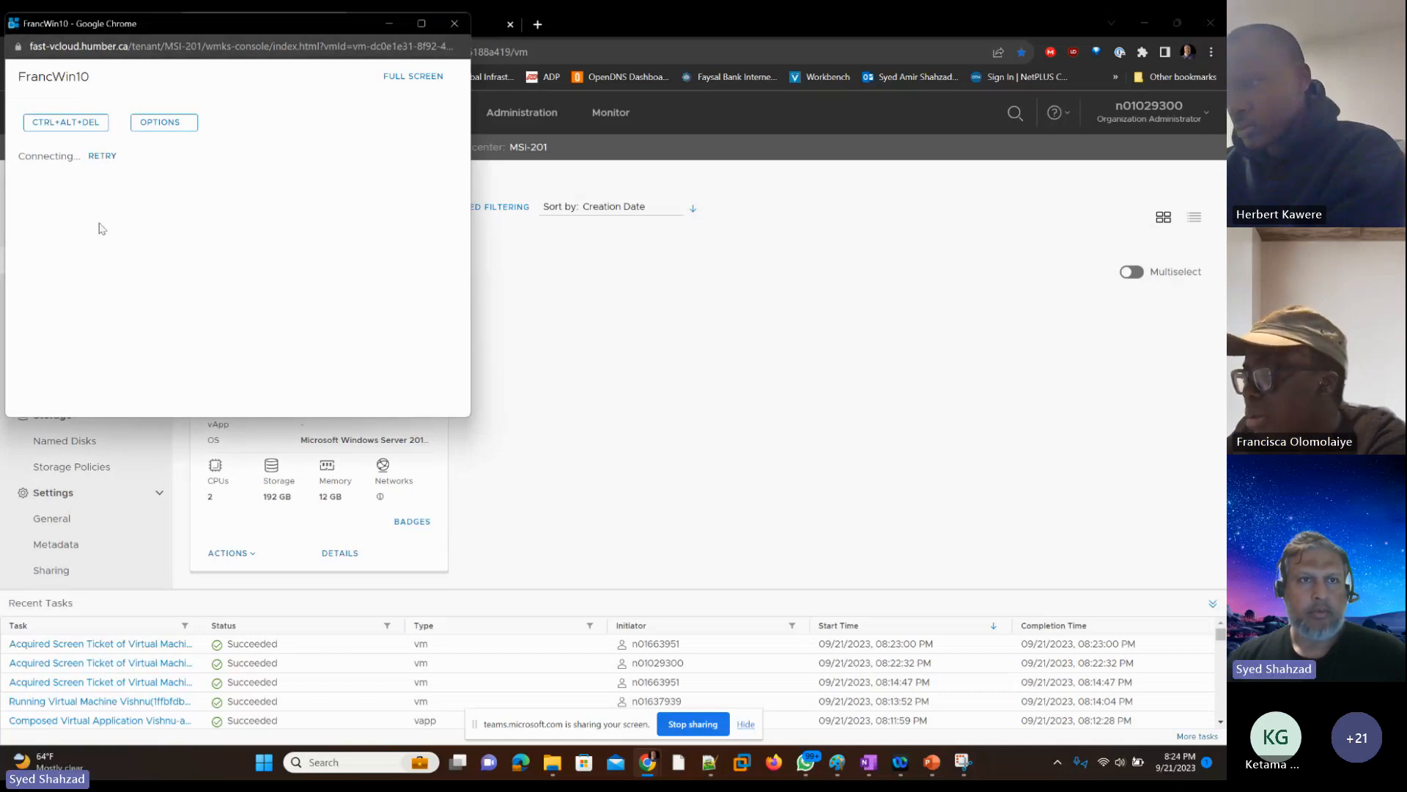
Step: Try to connect this student's VM console by retrying, maximizing it and viewing it full screen, and close the console
left_click(102, 156)
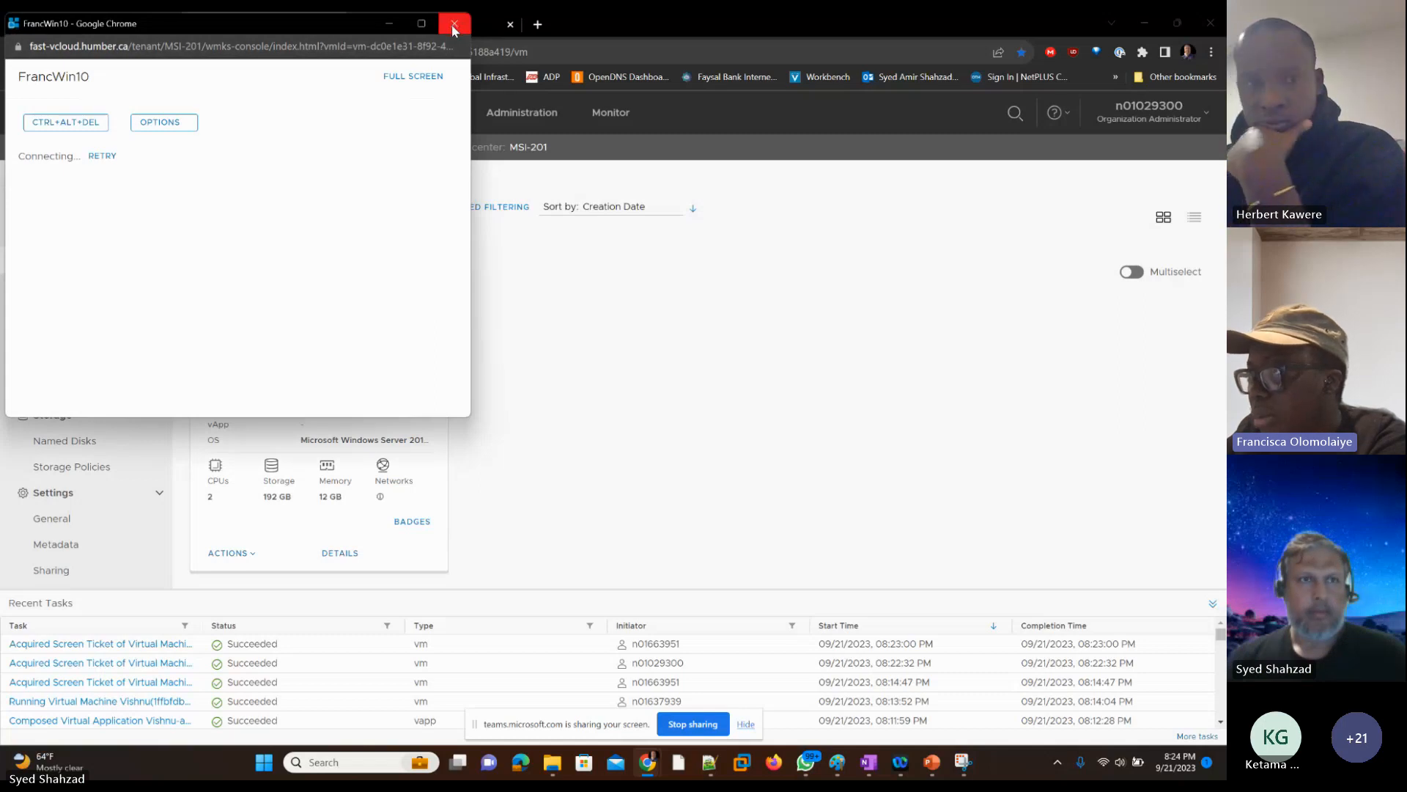
left_click(102, 157)
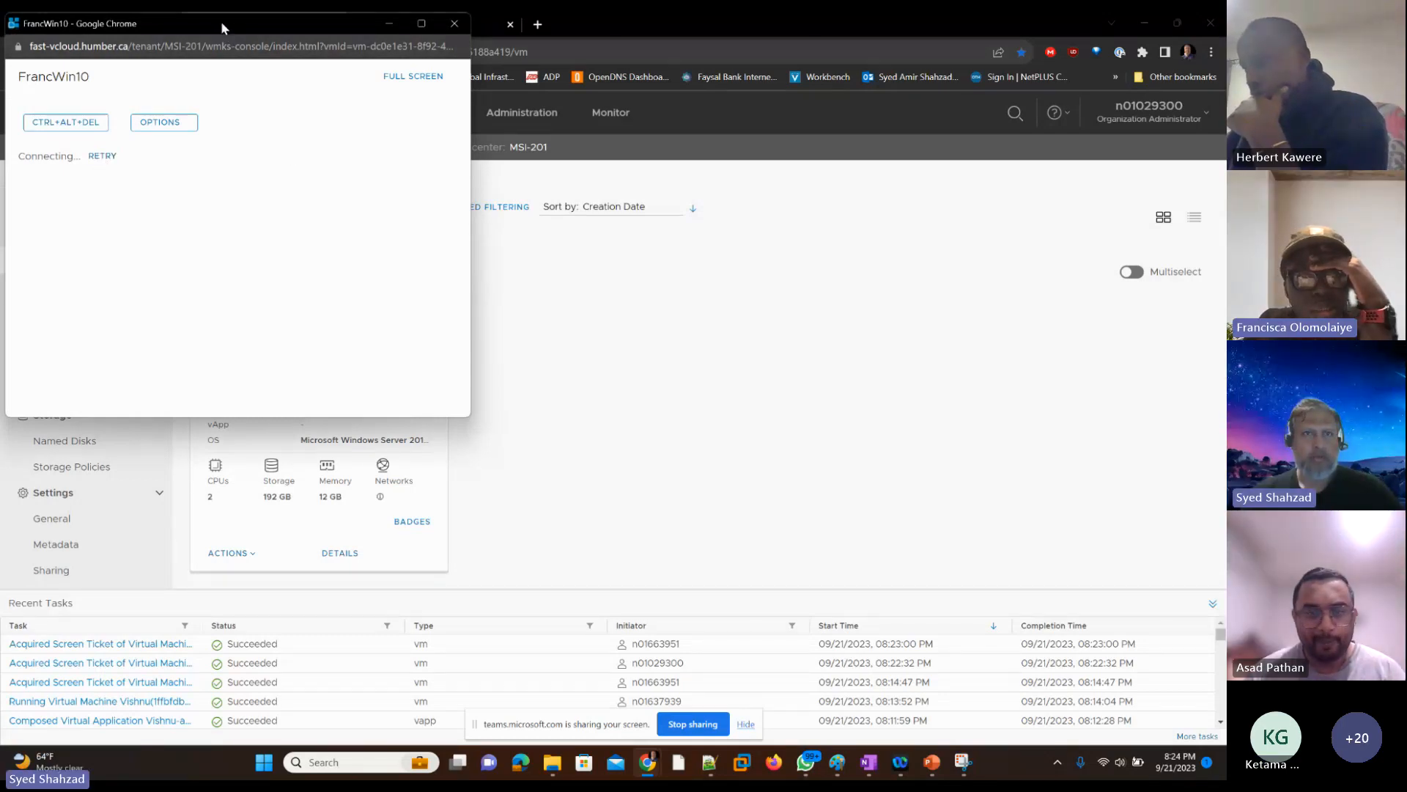
left_click_drag(220, 25, 659, 138)
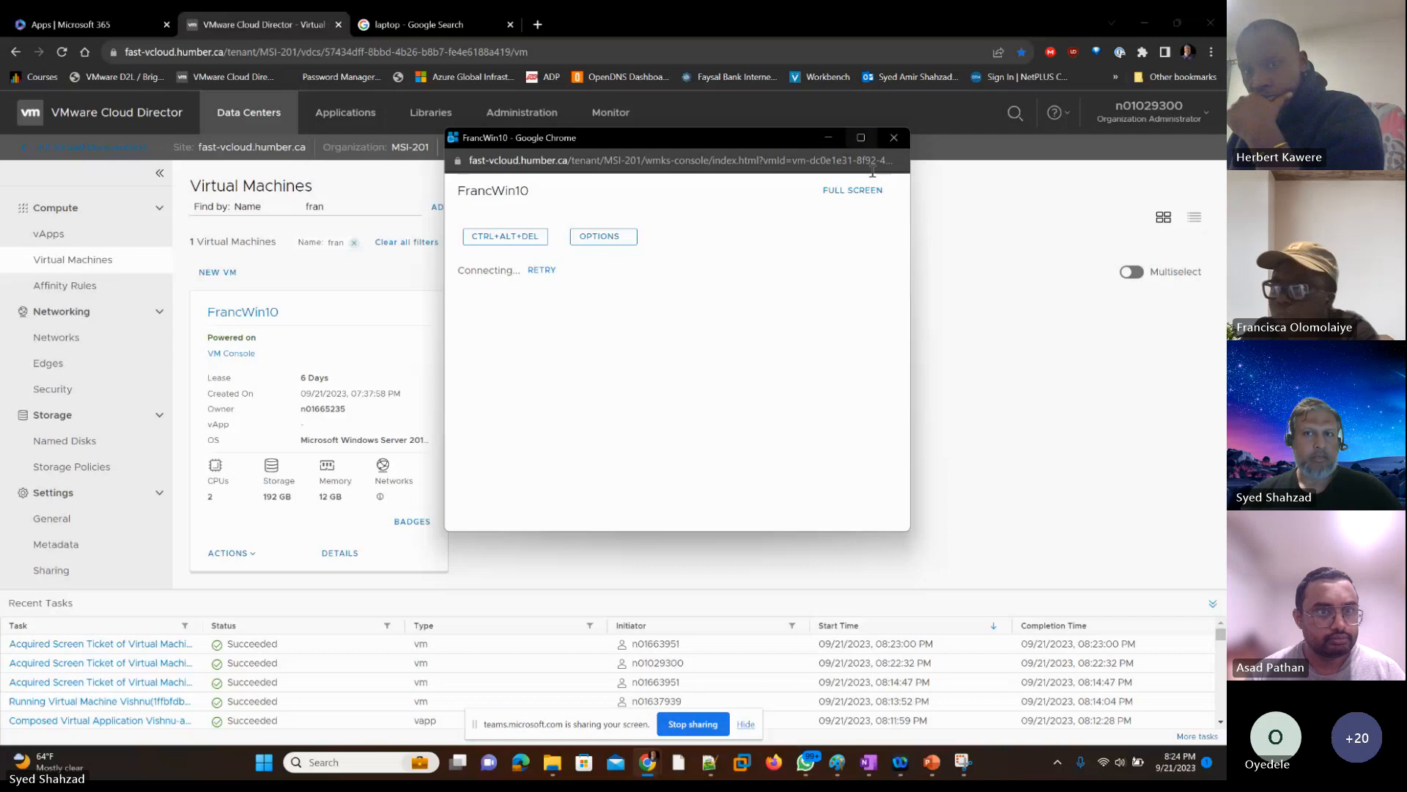
left_click(861, 137)
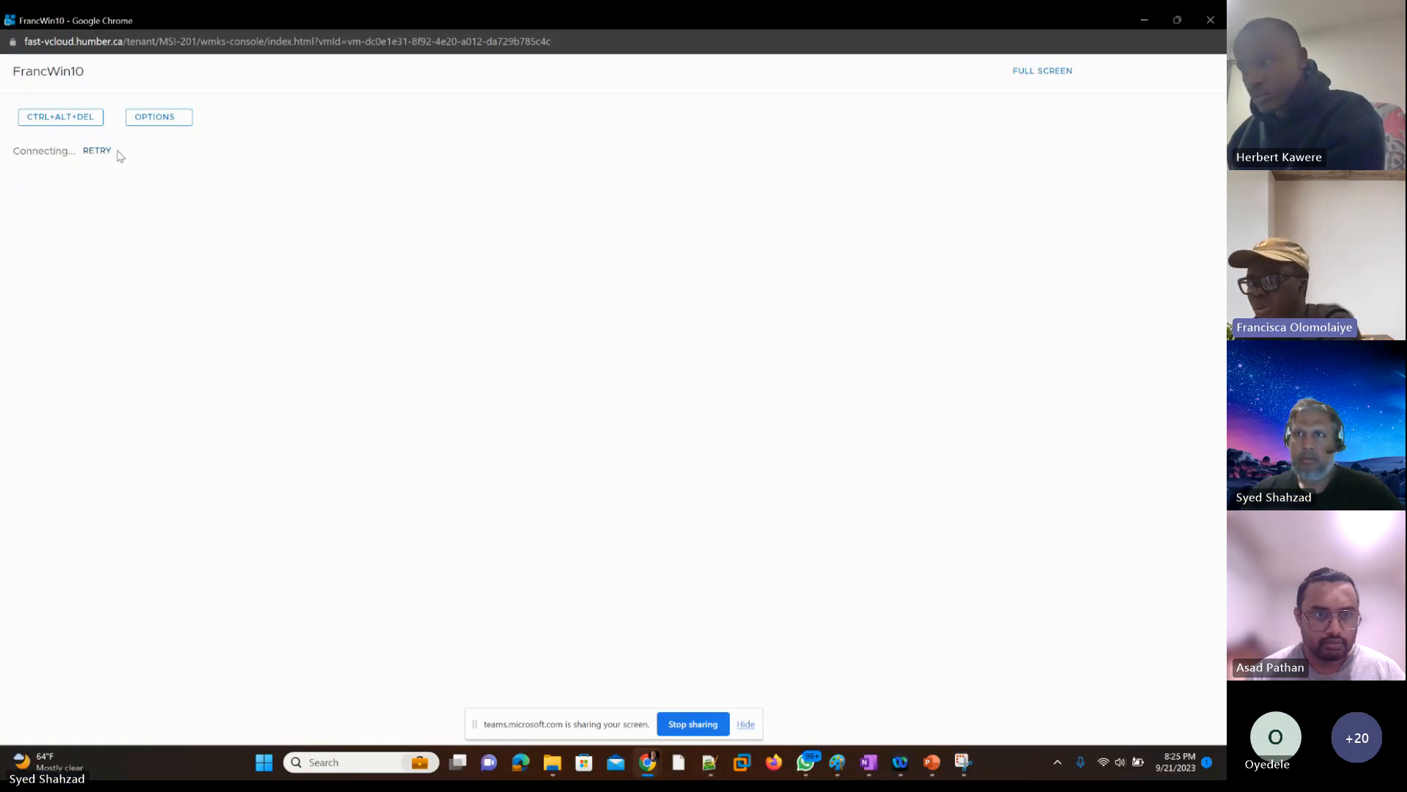
left_click(1036, 72)
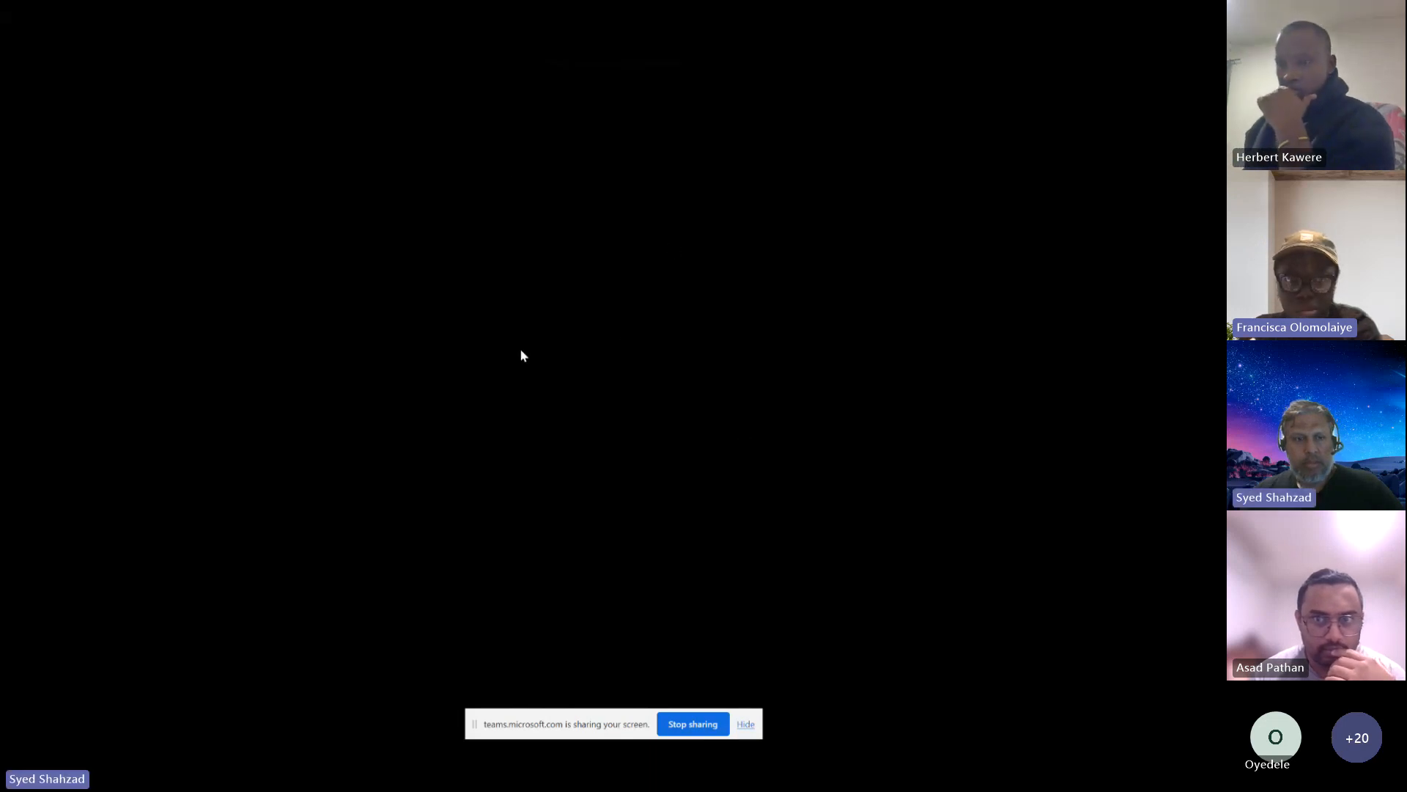
key("Escape")
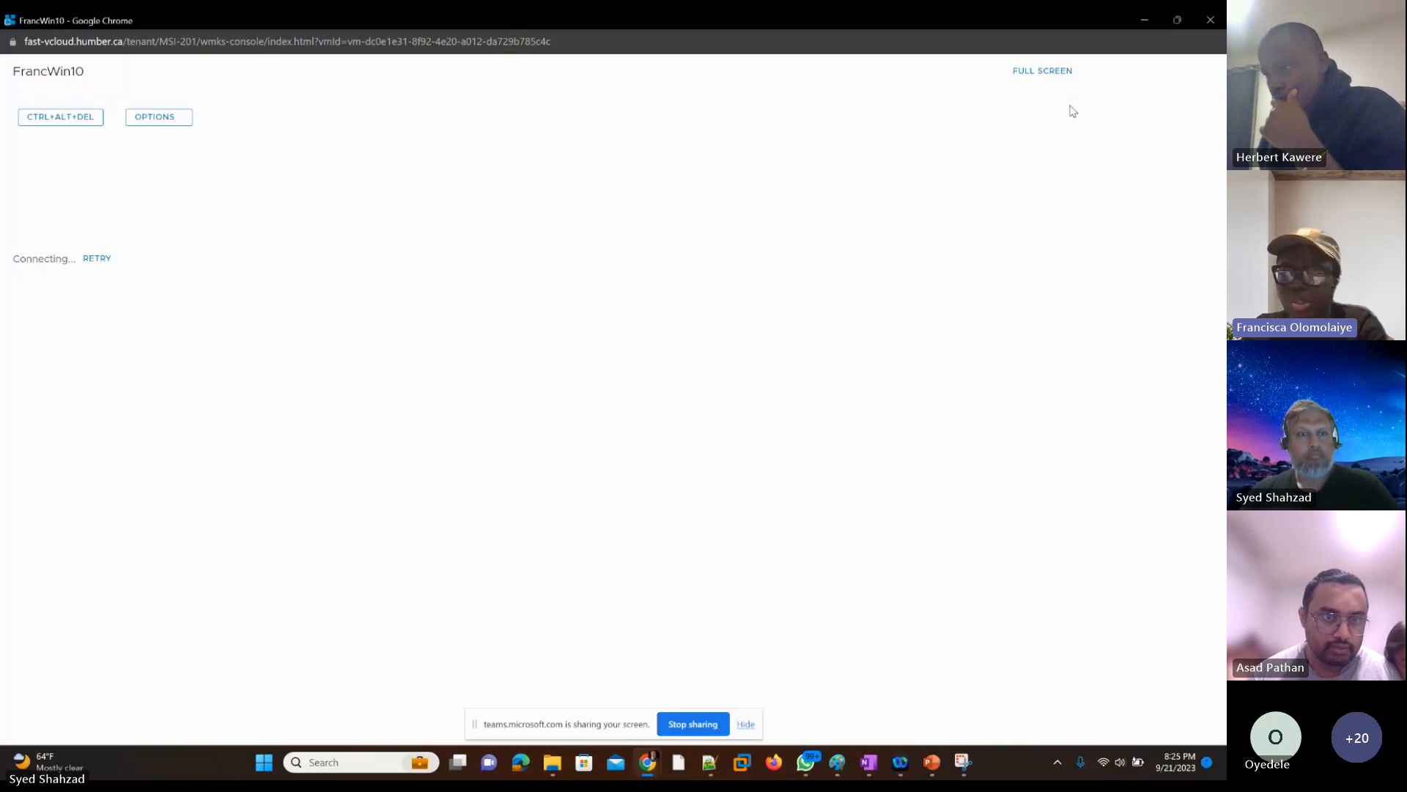
left_click(1209, 20)
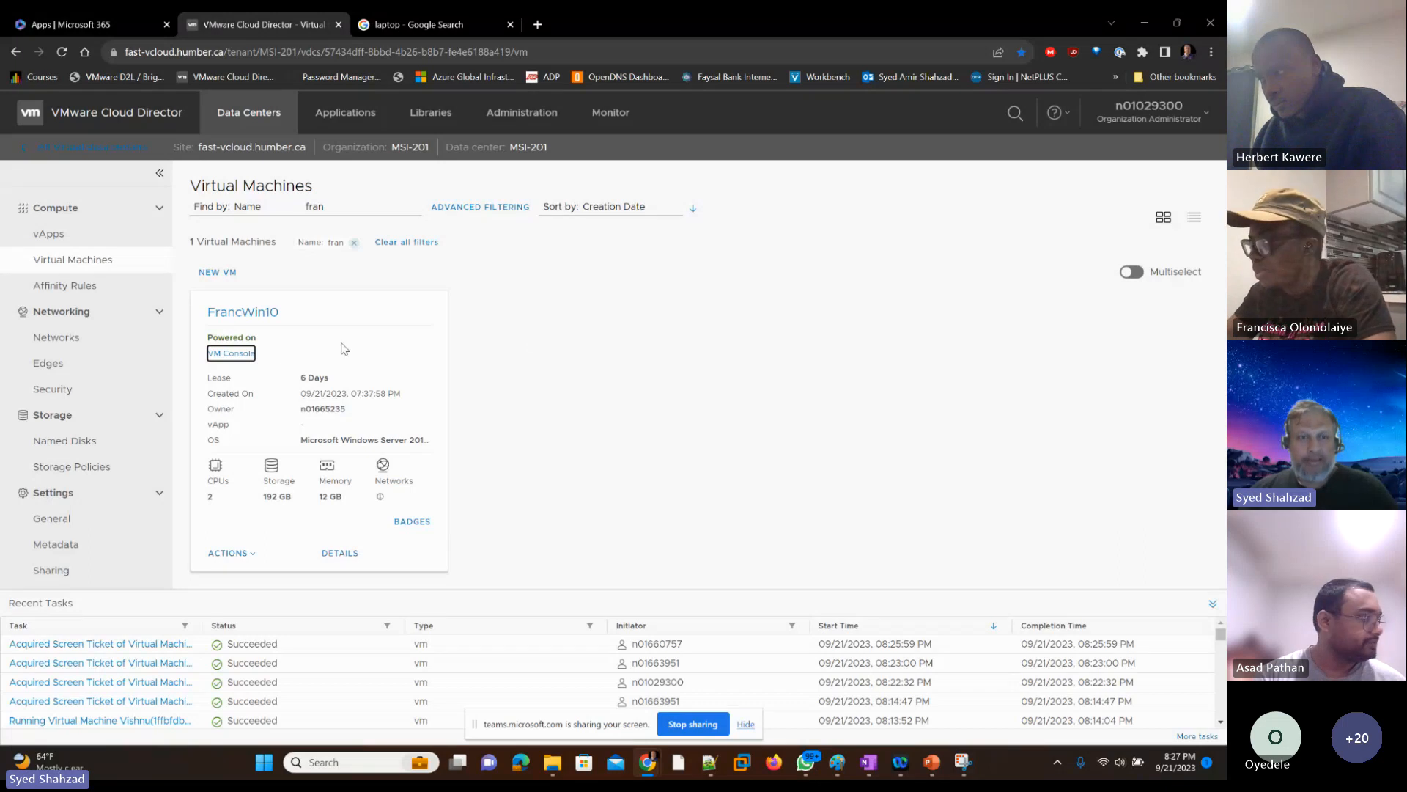
Step: Switch to the instructor VM's console, unlock Windows and sign in as Administrator with the account password
left_click(868, 328)
key("alt+Tab")
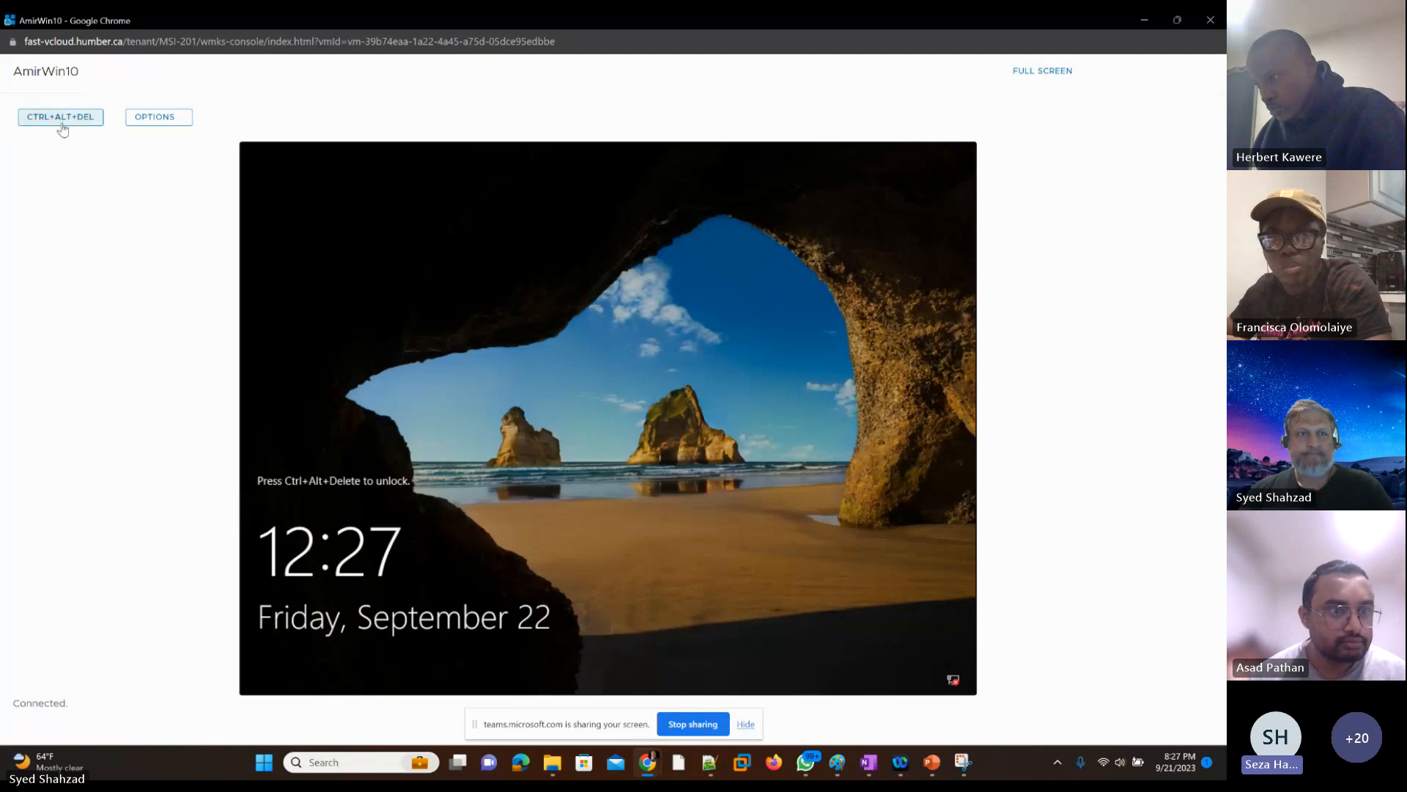
left_click(62, 121)
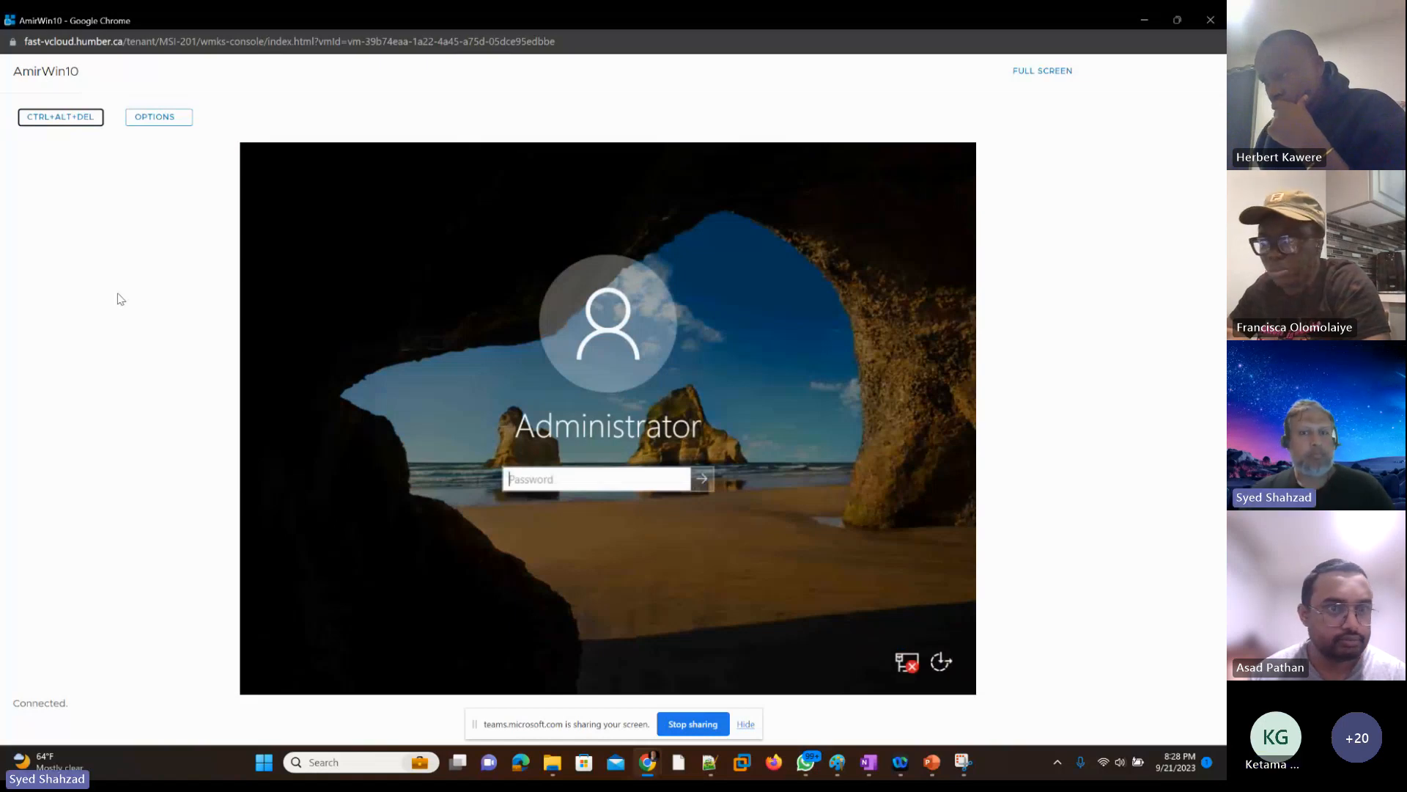
left_click(553, 367)
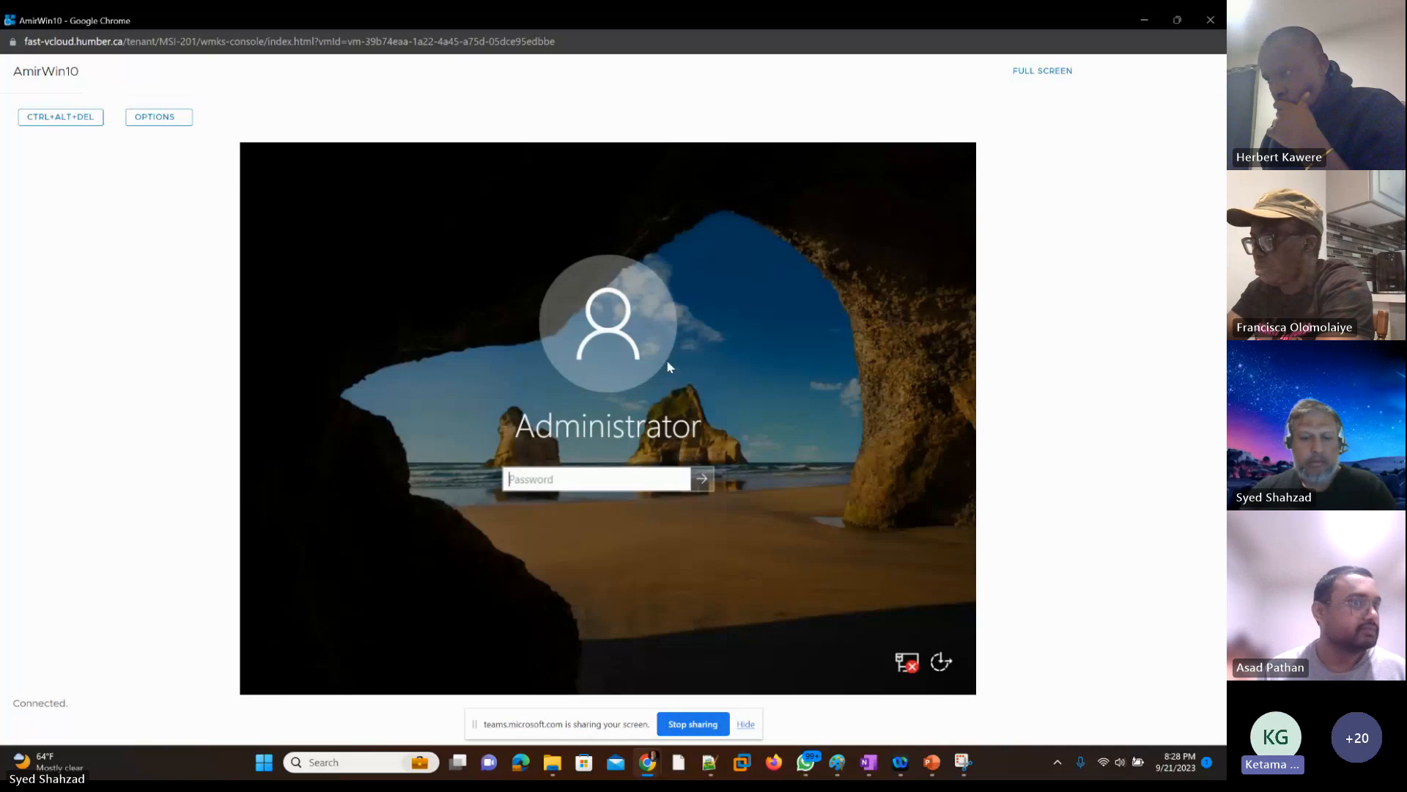
type("**********")
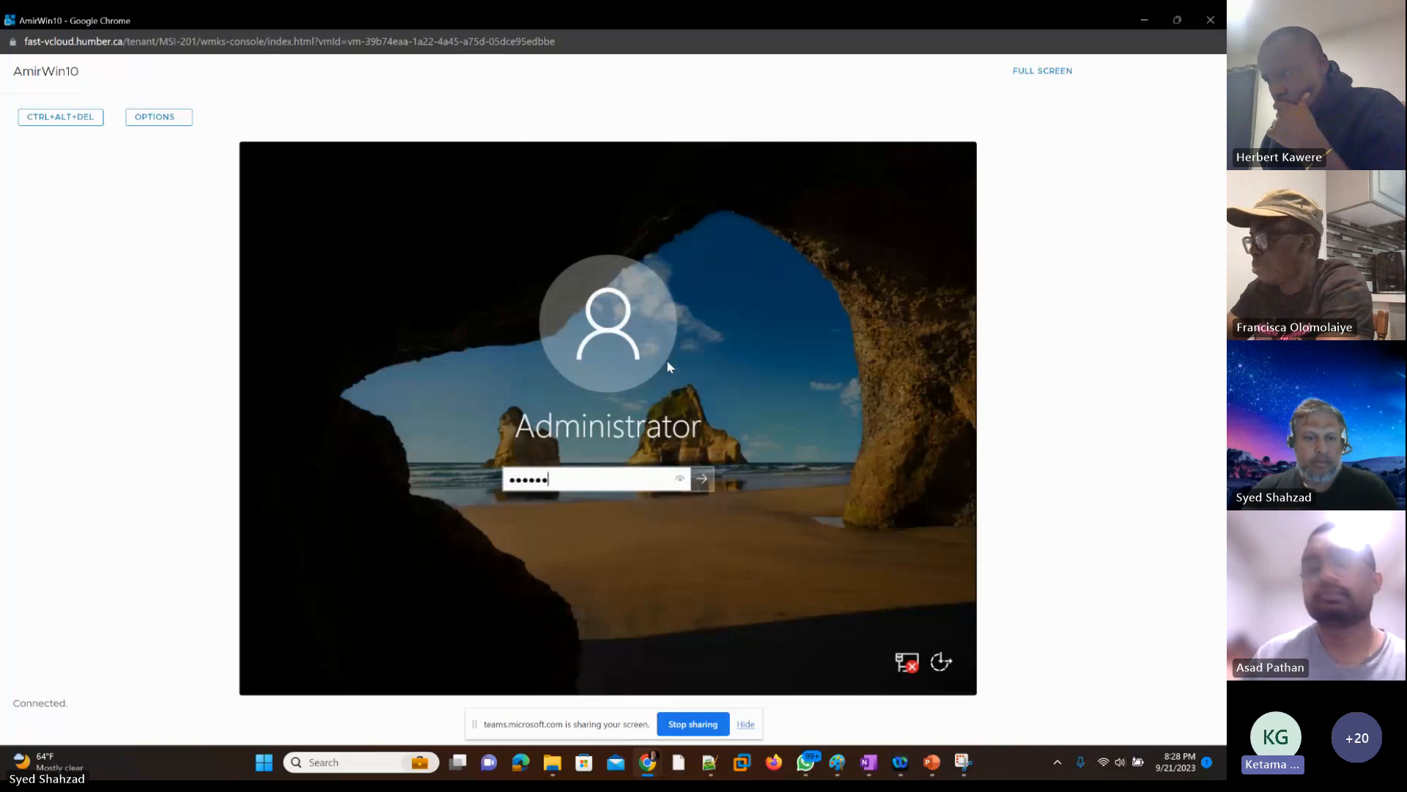
type("***")
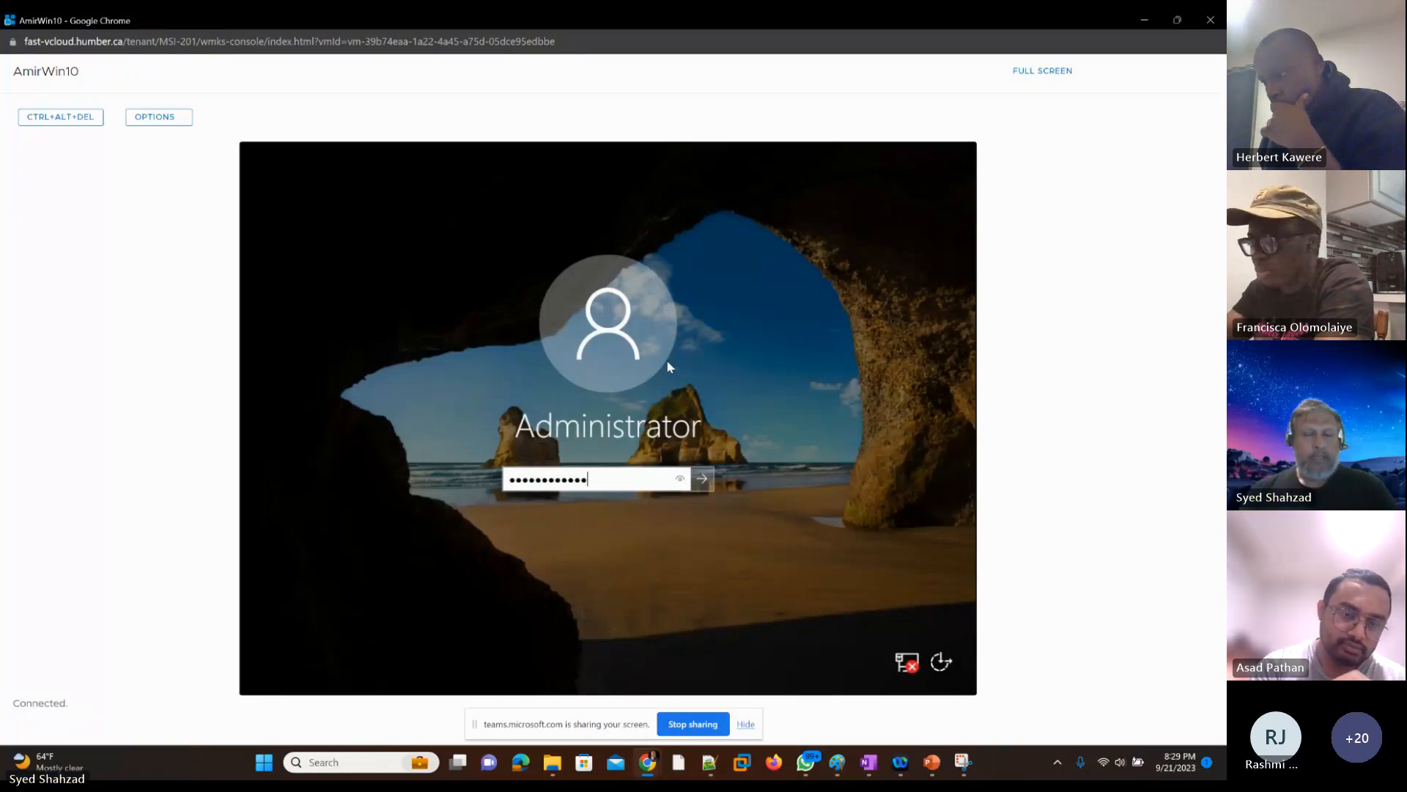
key("Return")
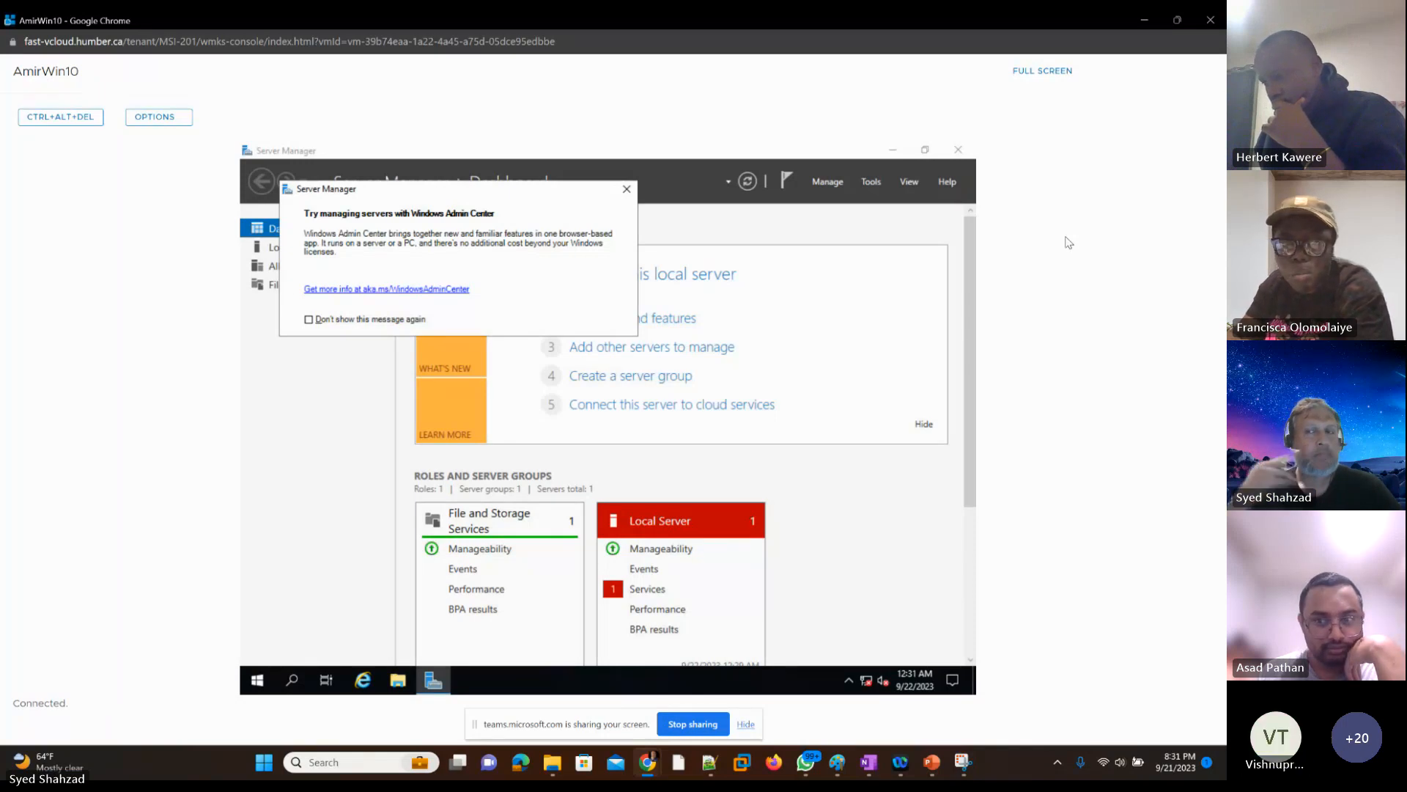
Step: Minimize the instructor VM's console, filter the virtual machines by the start of another student's first name, and open that VM's console
left_click(1144, 22)
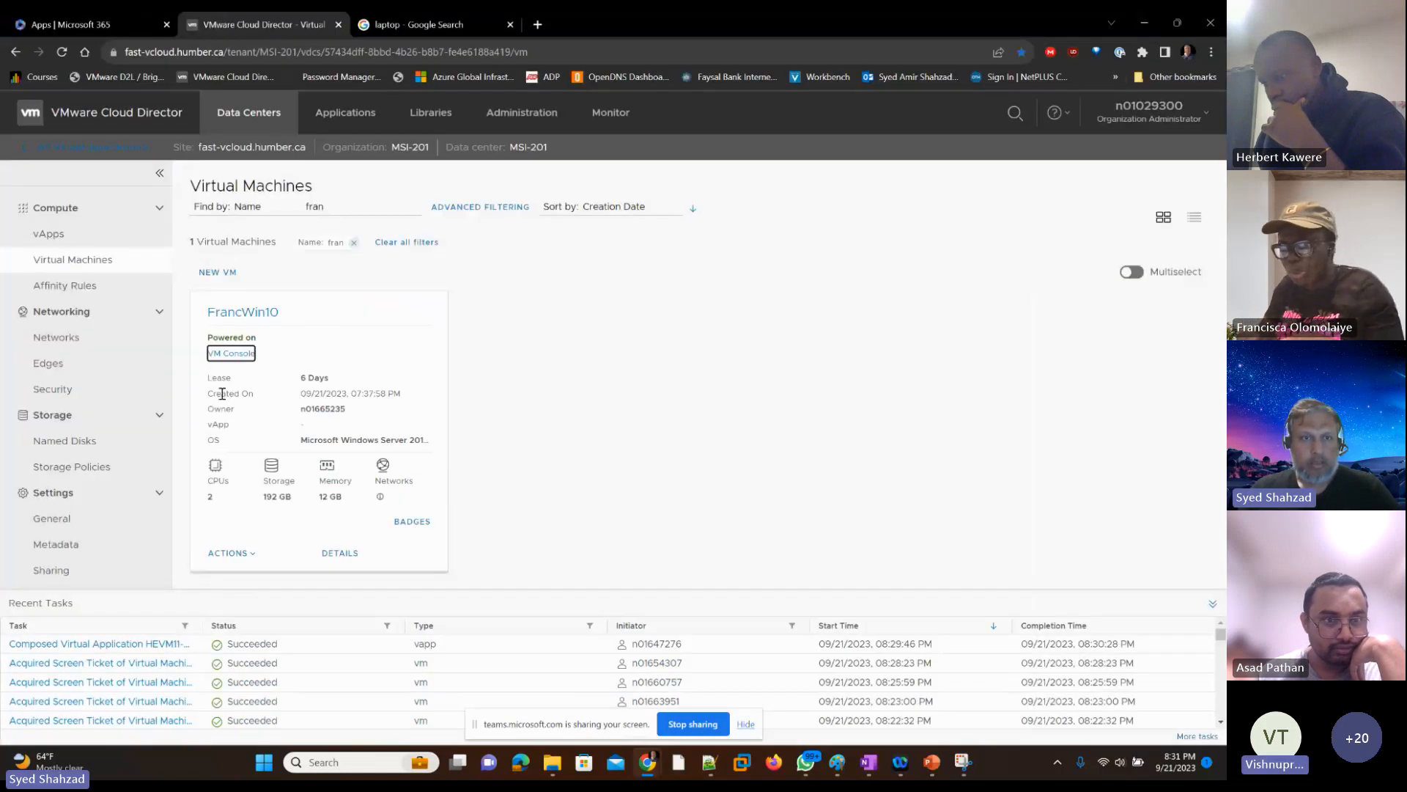
left_click_drag(338, 205, 301, 209)
type("vish")
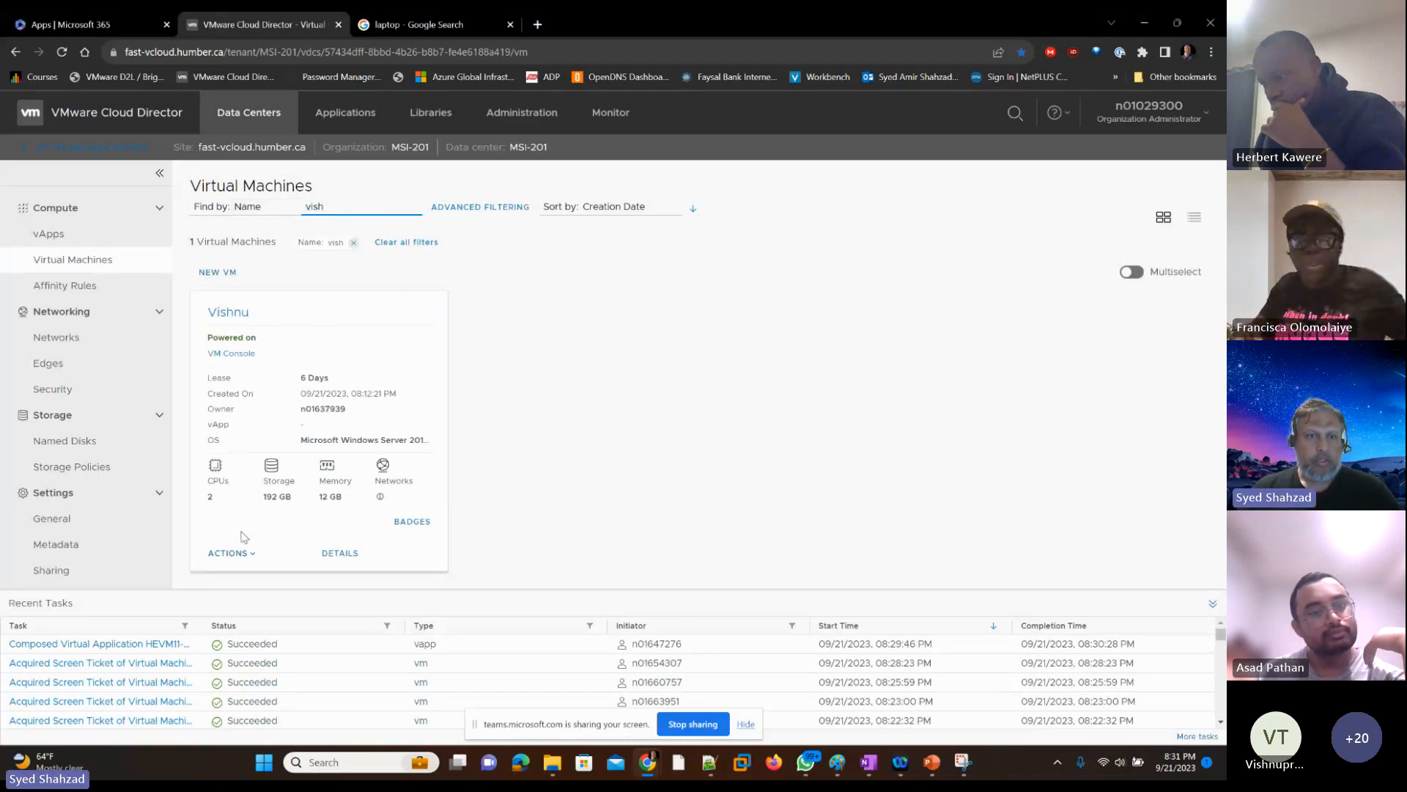
left_click(227, 358)
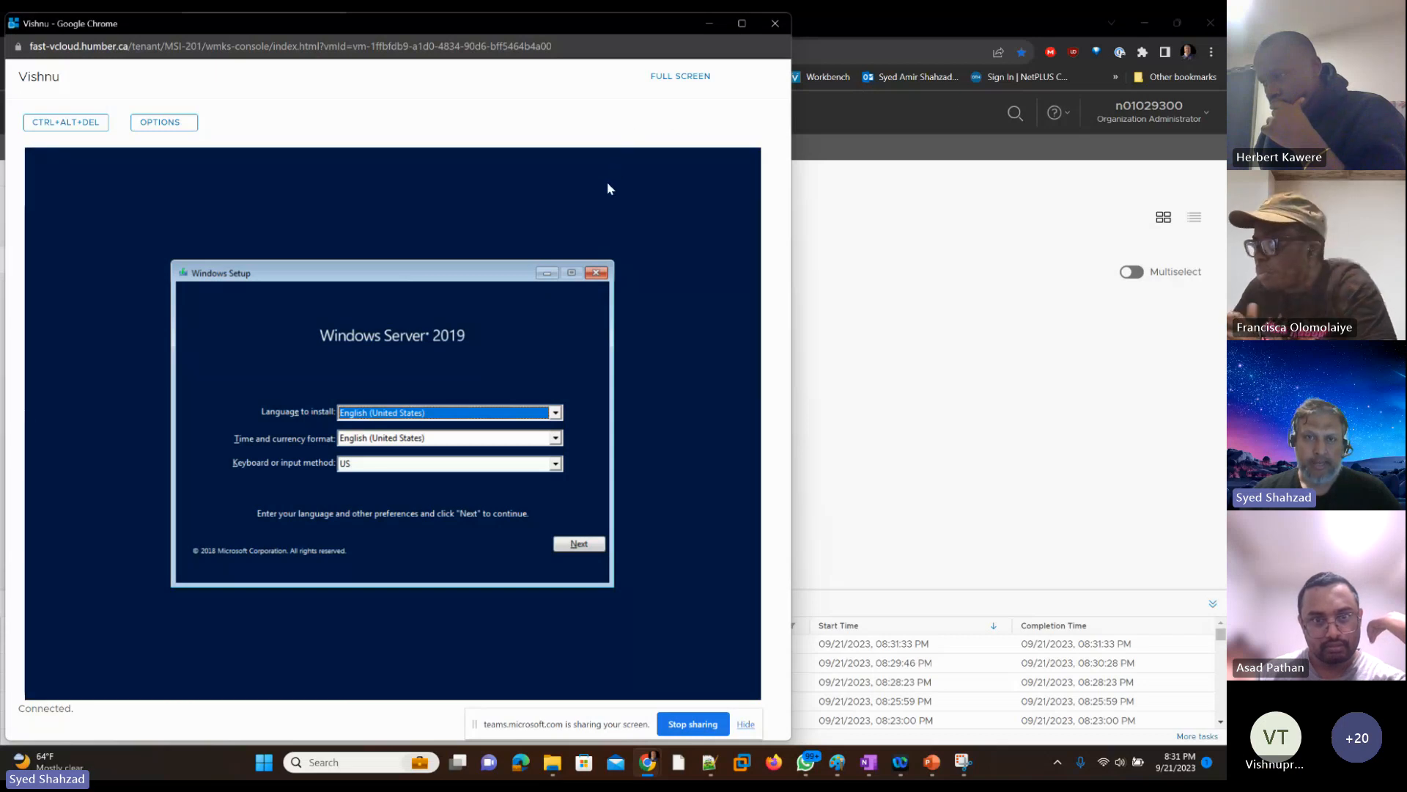
Step: Accept the English (United States) language, time format and US keyboard settings in Windows Setup and start the Windows Server 2019 installation
key("Tab")
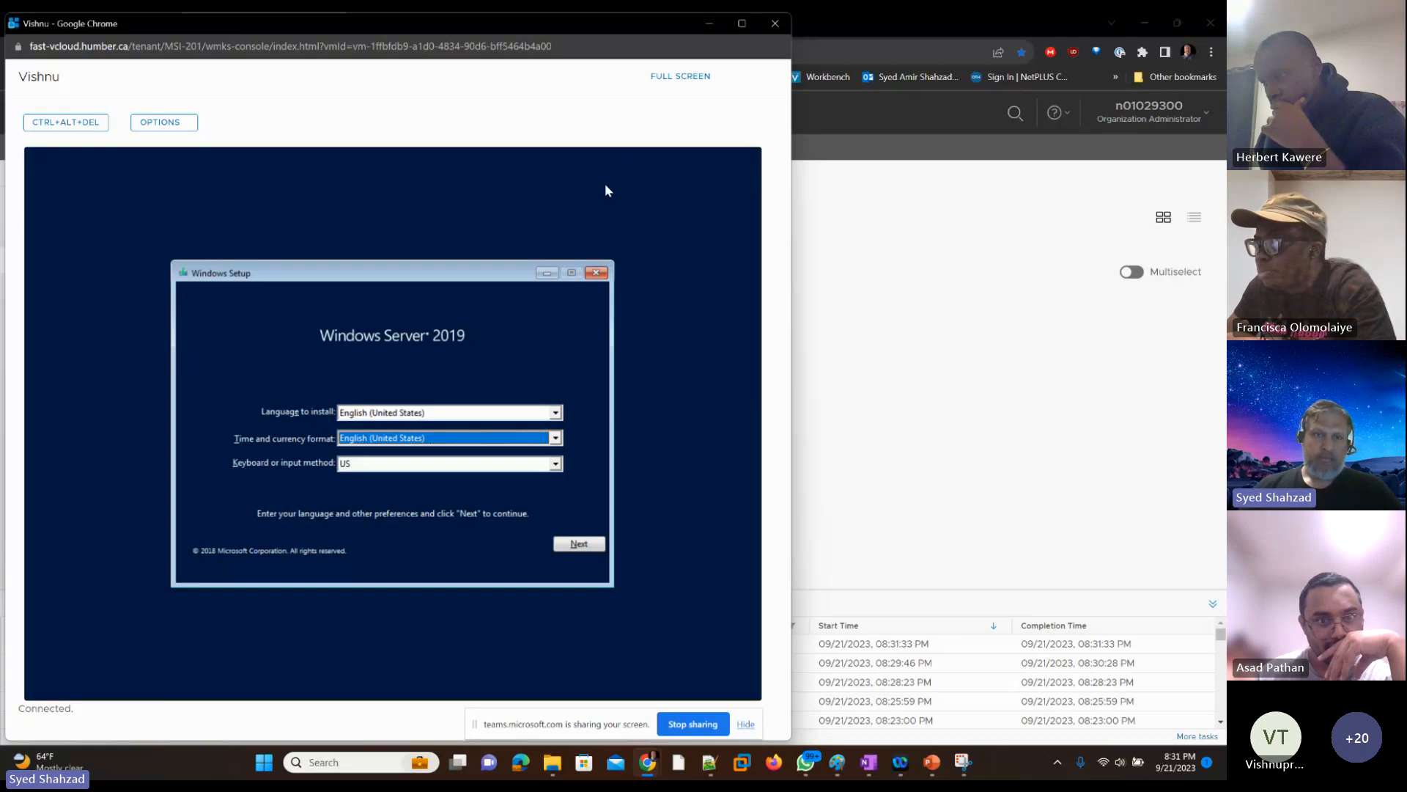
key("Tab")
key("Tab")
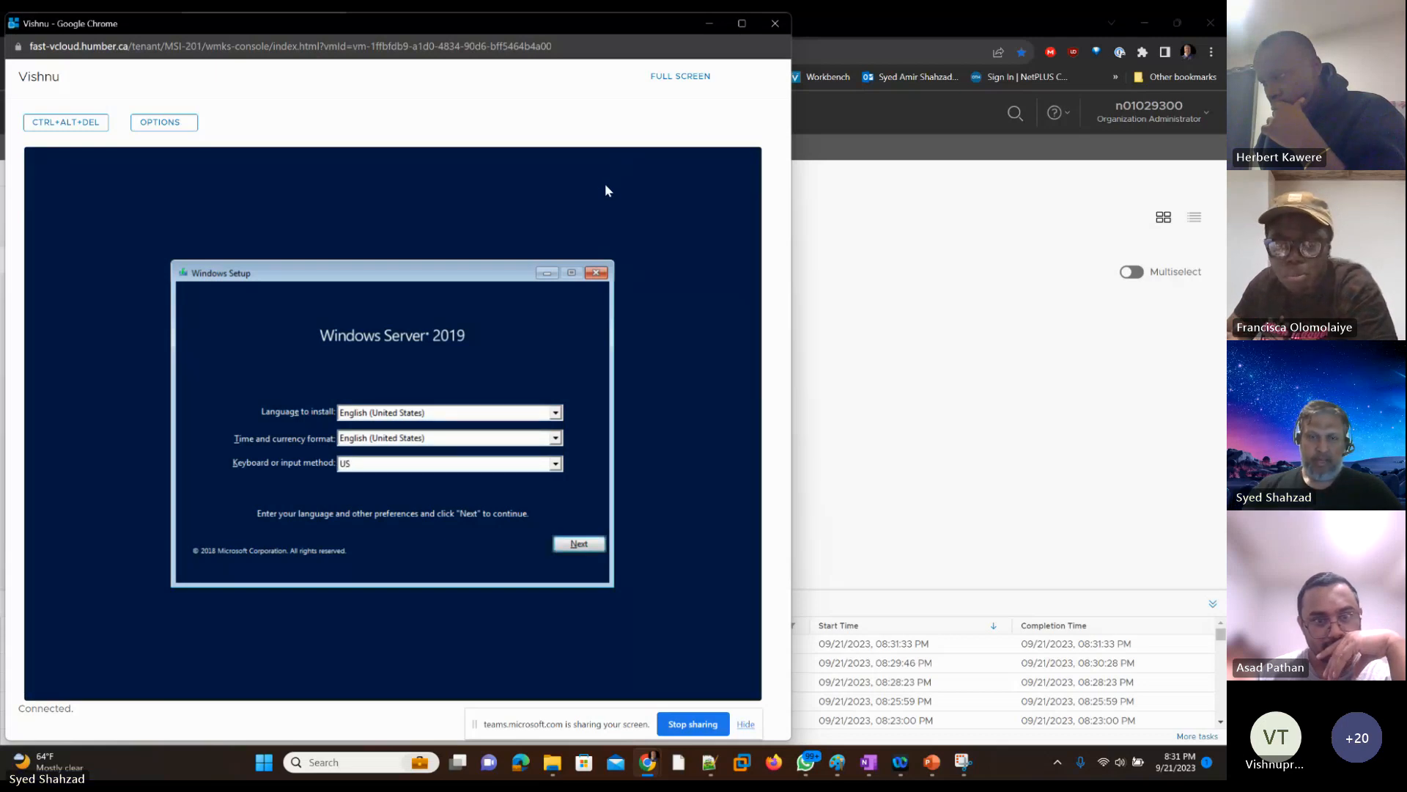
key("Return")
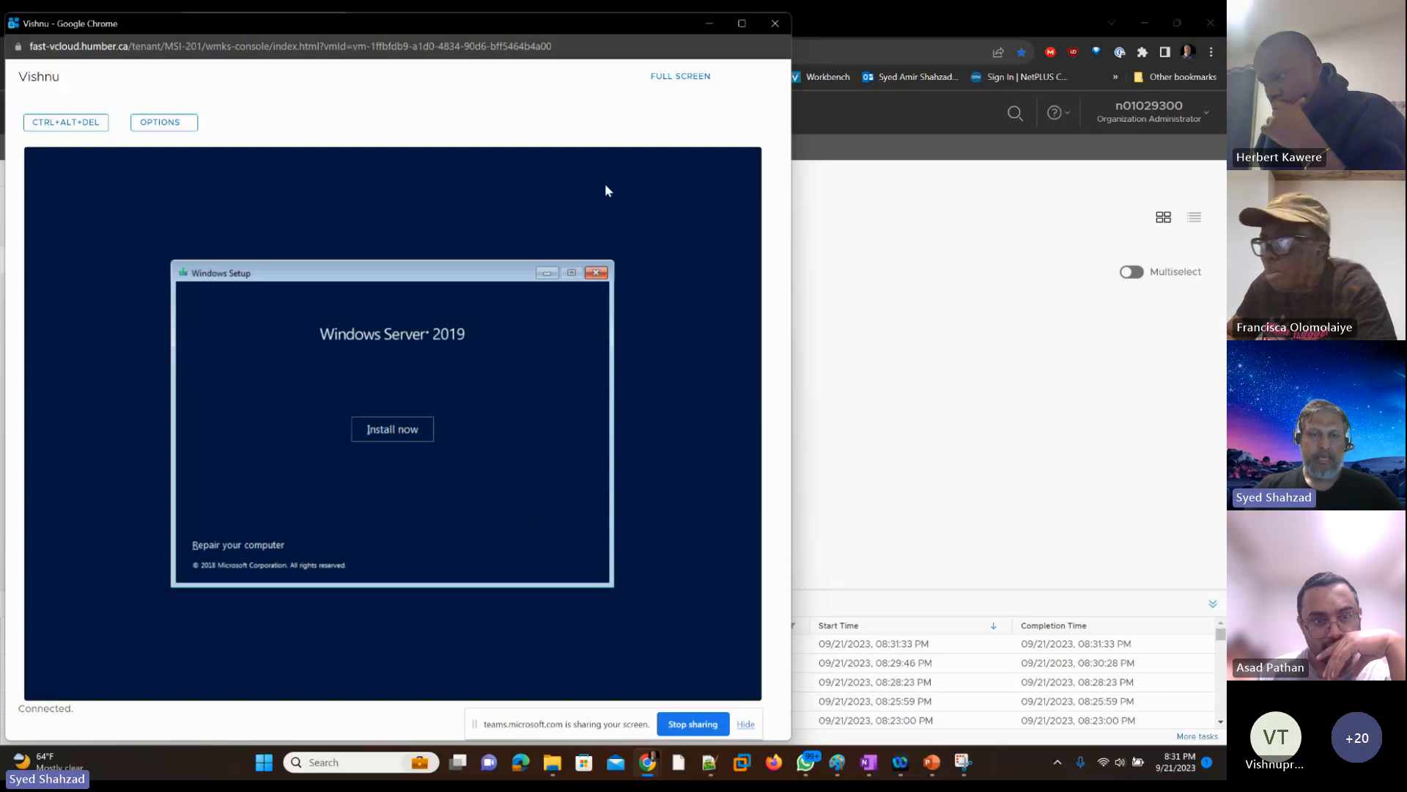
key("Return")
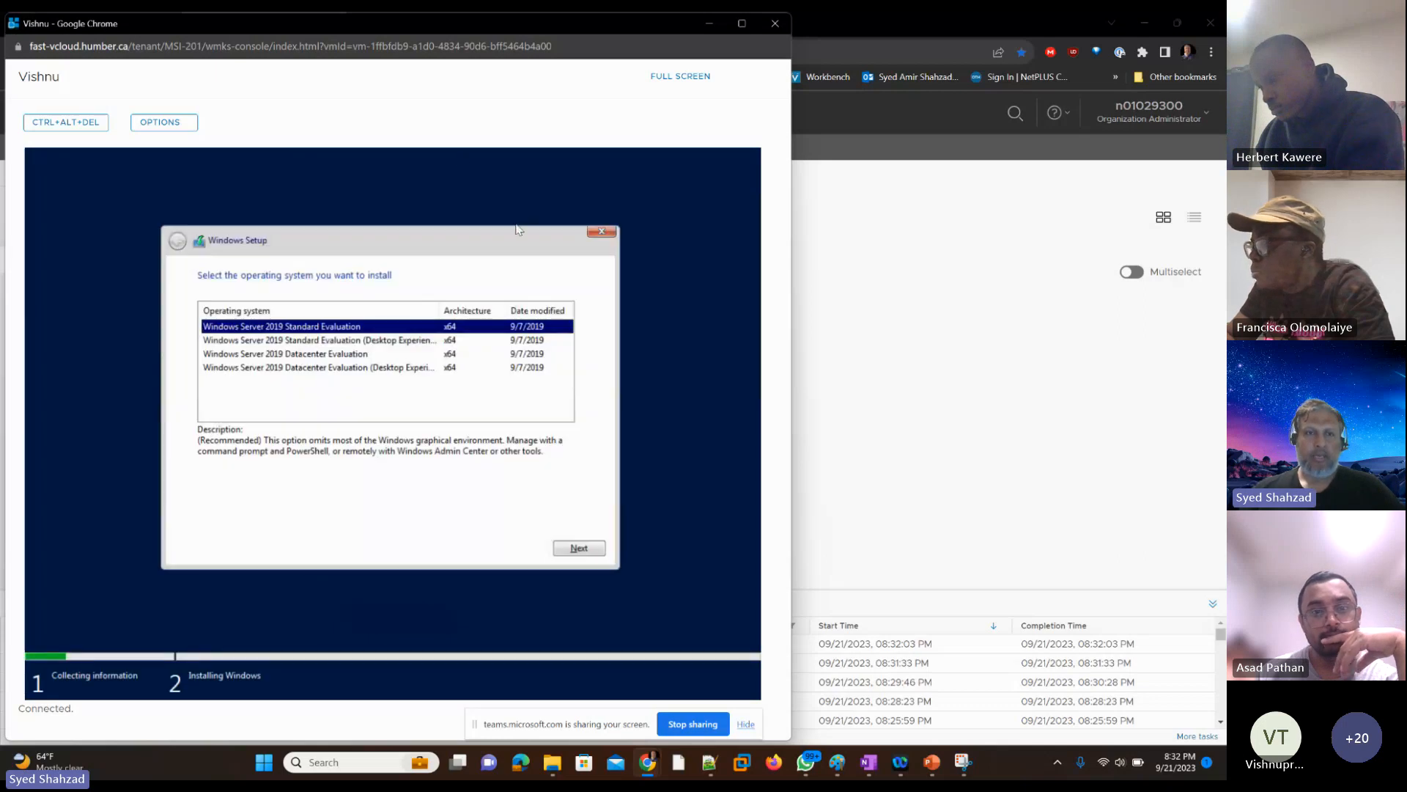
Step: Choose Windows Server 2019 Standard Evaluation (Desktop Experience) as the operating system and accept the license terms
key("Down")
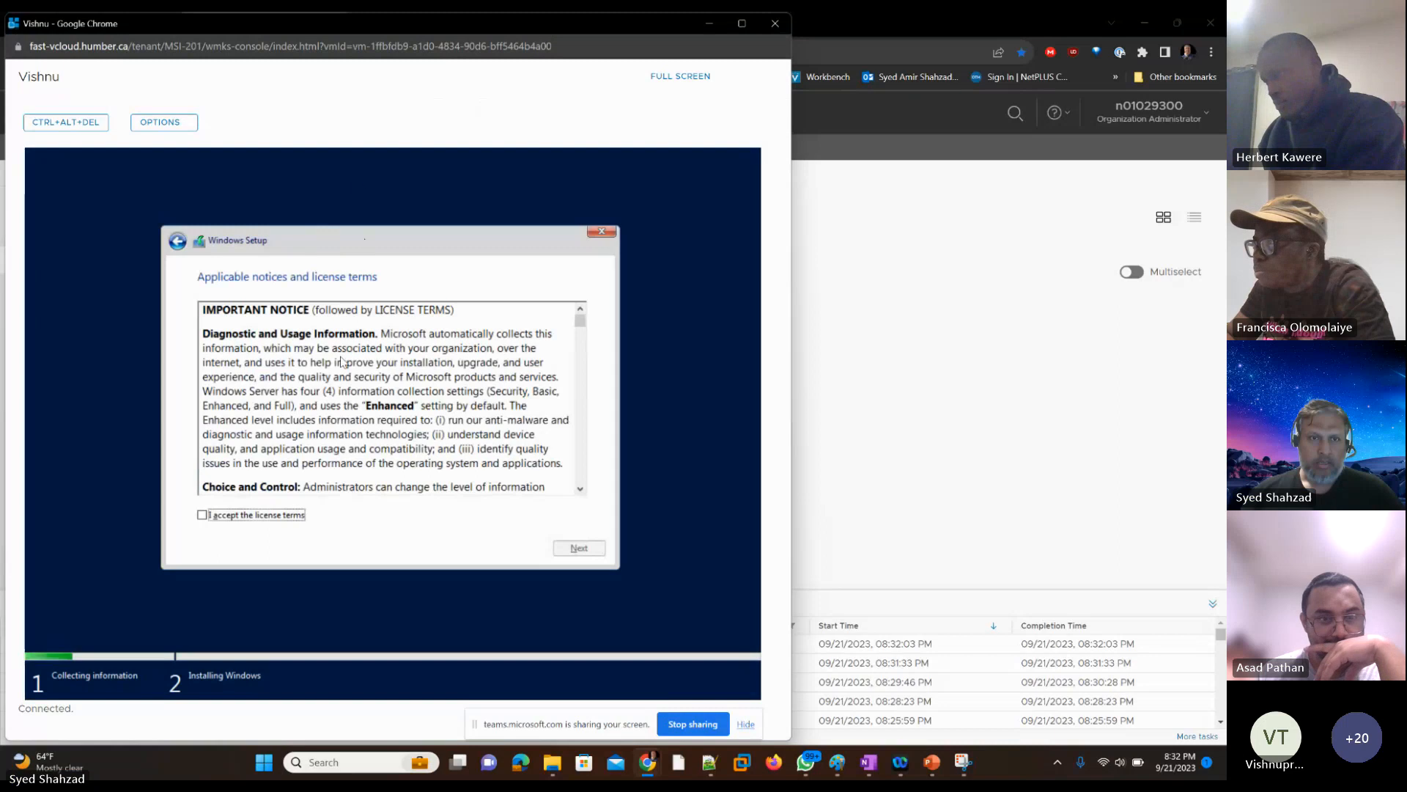
left_click(394, 419)
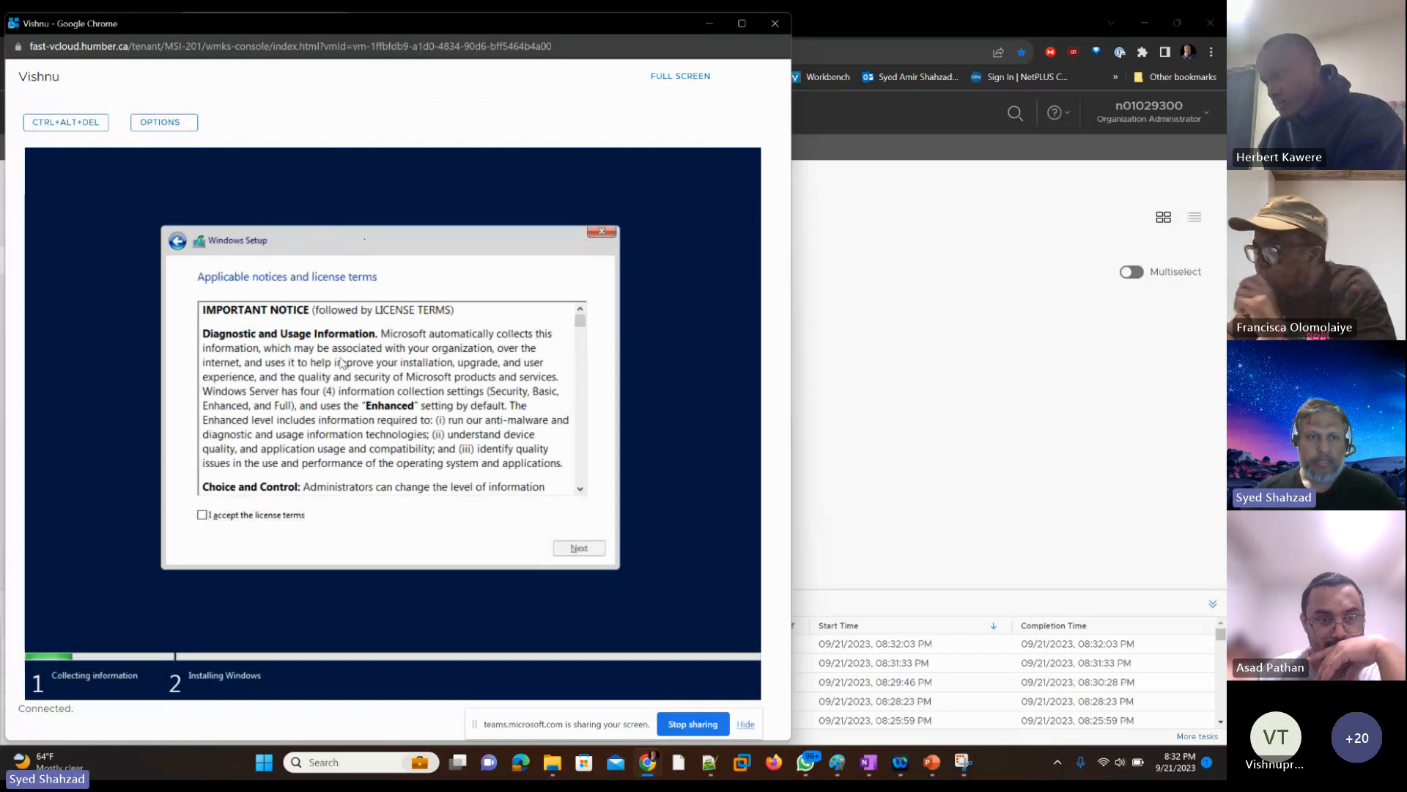
key("Tab")
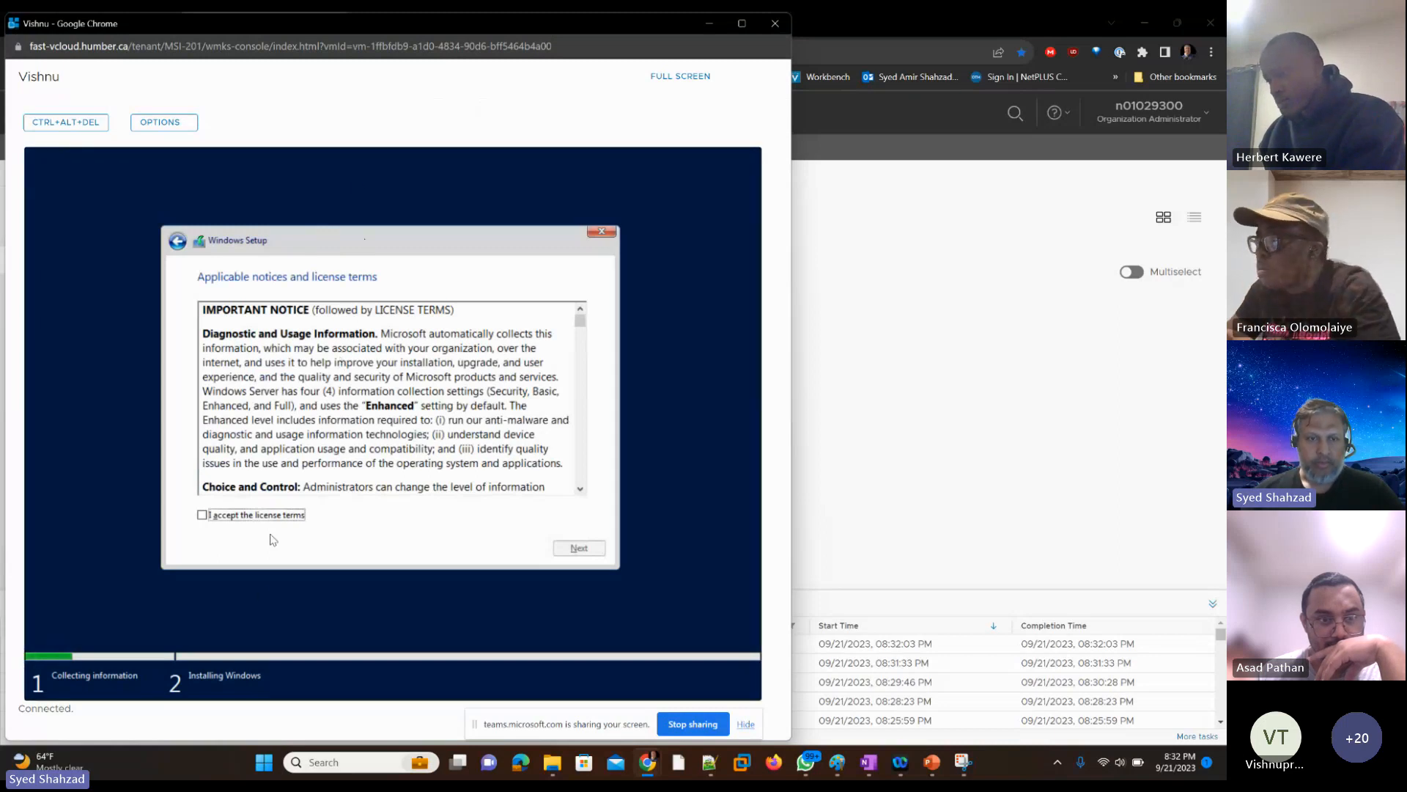
key("space")
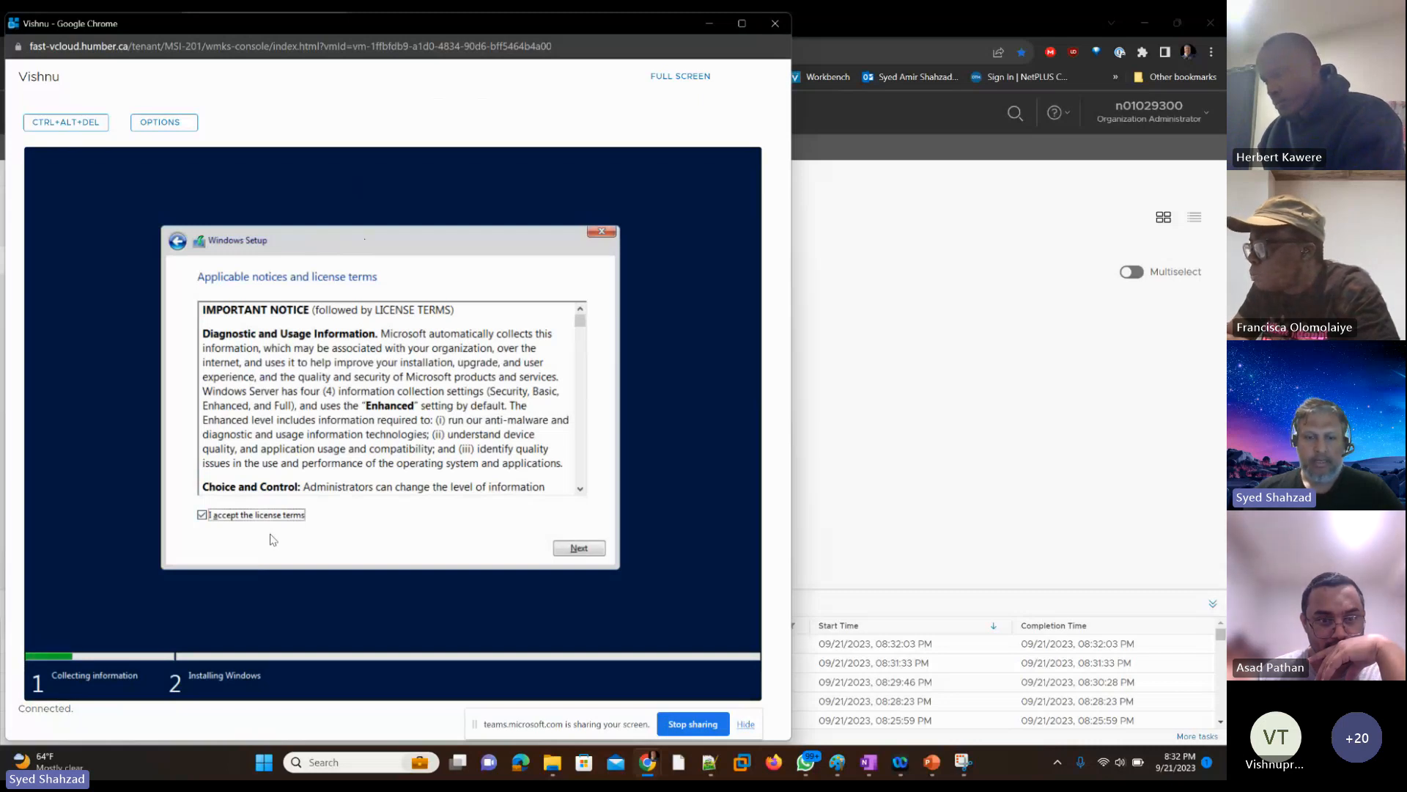
key("Return")
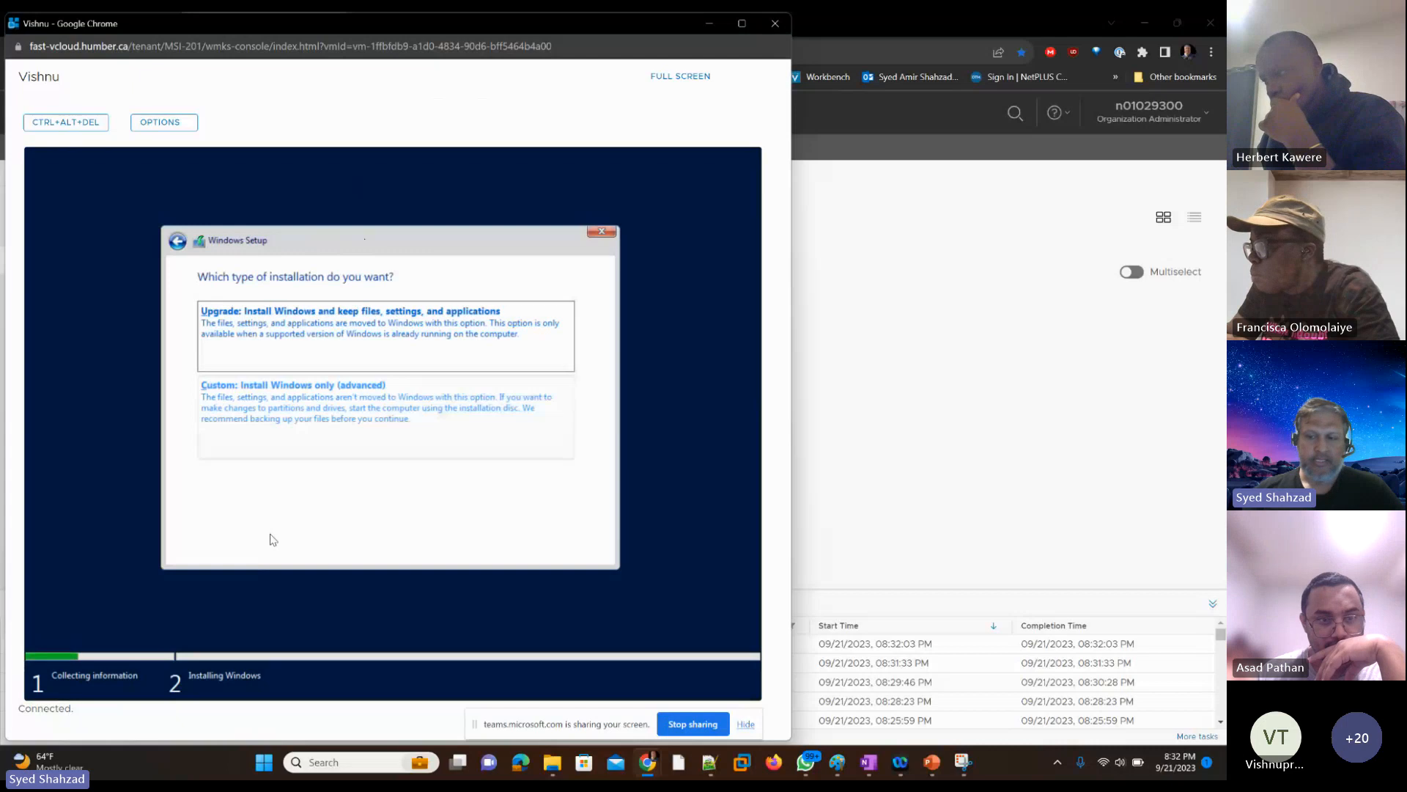
Step: Start a custom Windows-only installation on Drive 0's unallocated space and close this student's VM console
key("Tab")
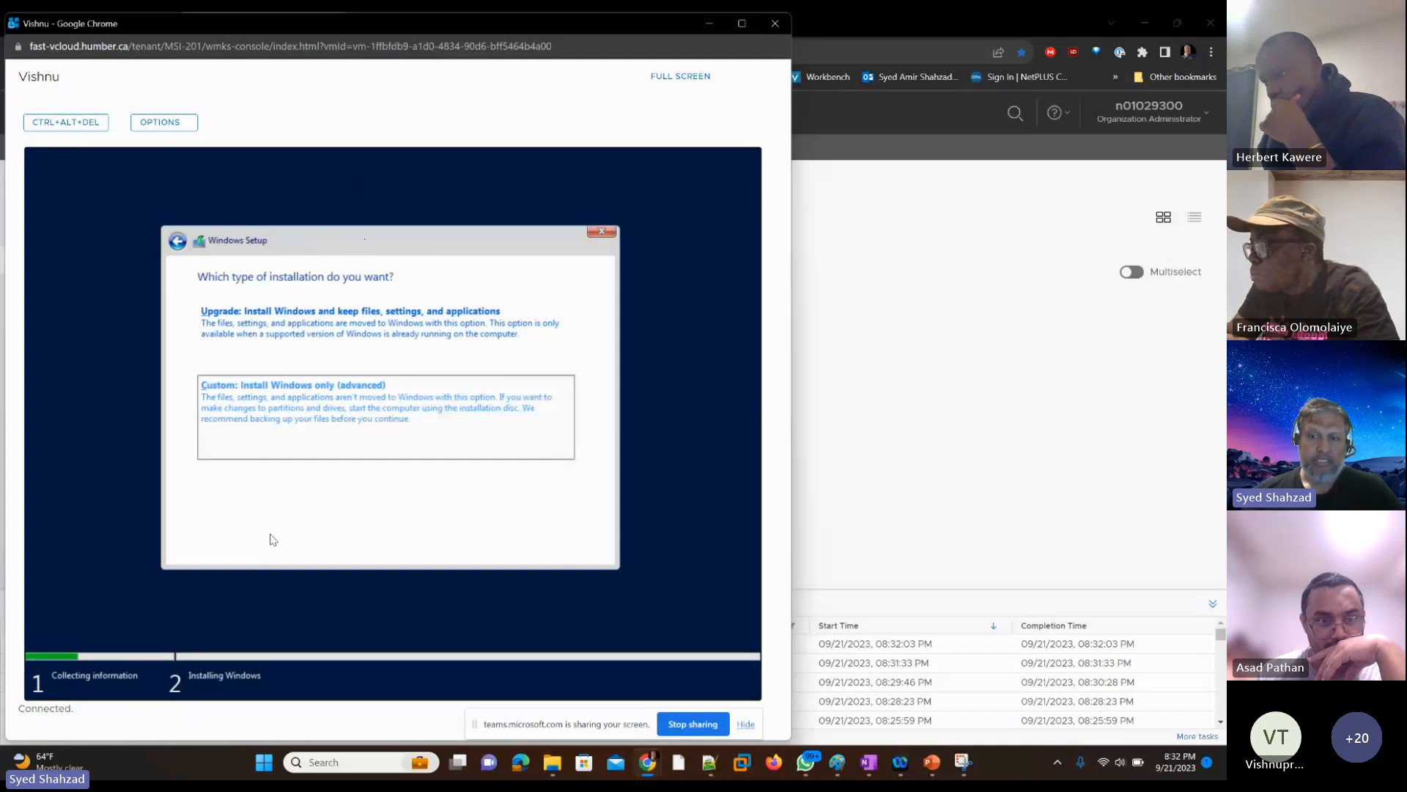
key("Return")
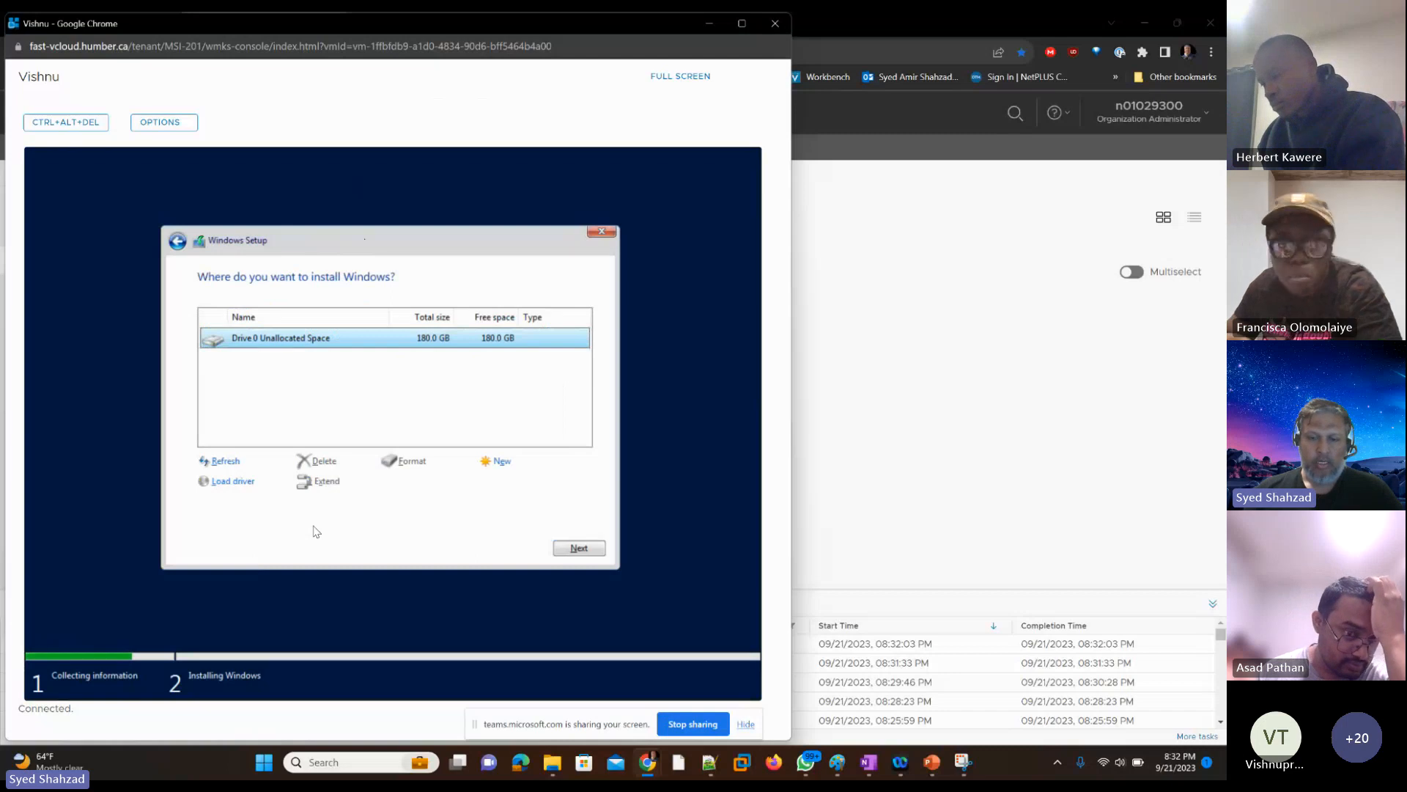
key("Return")
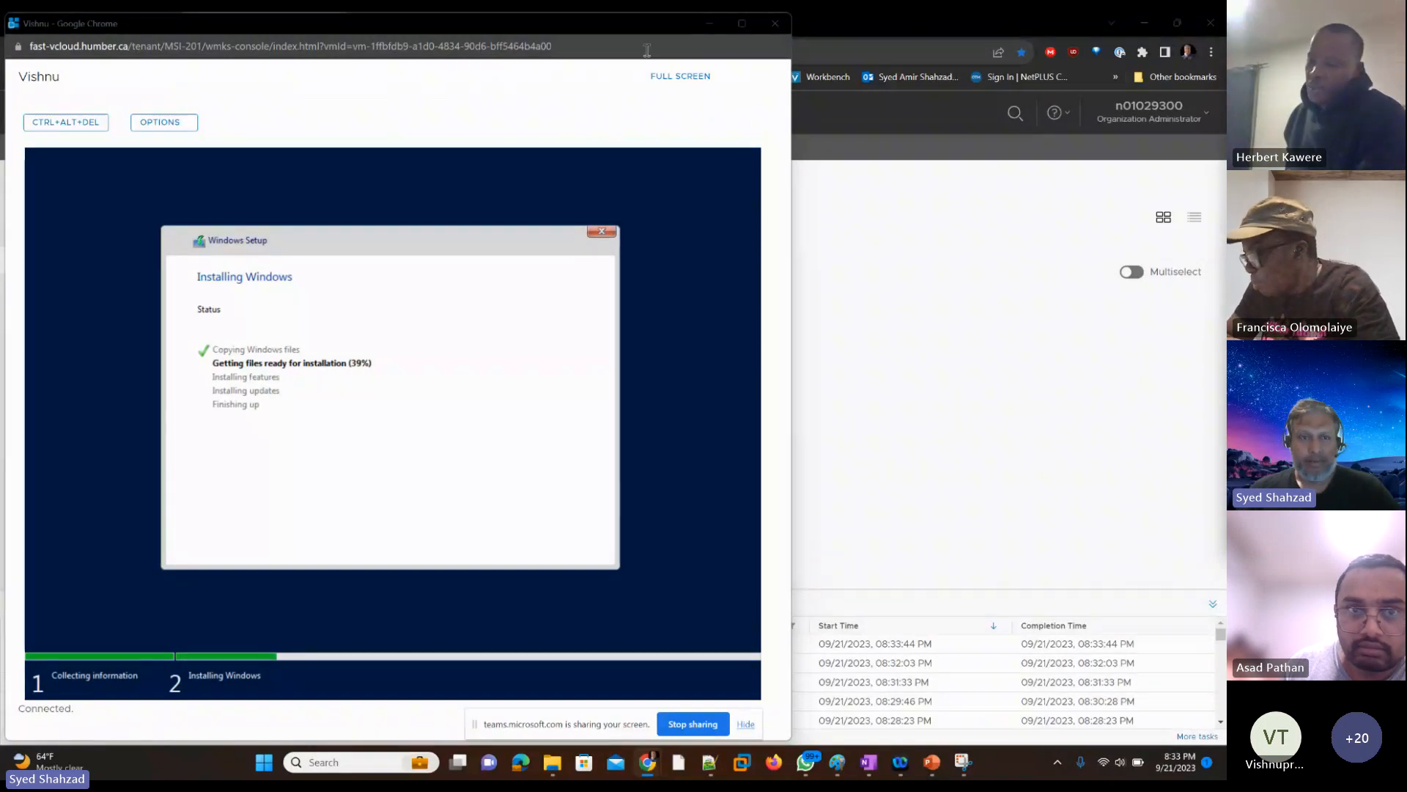
left_click(775, 24)
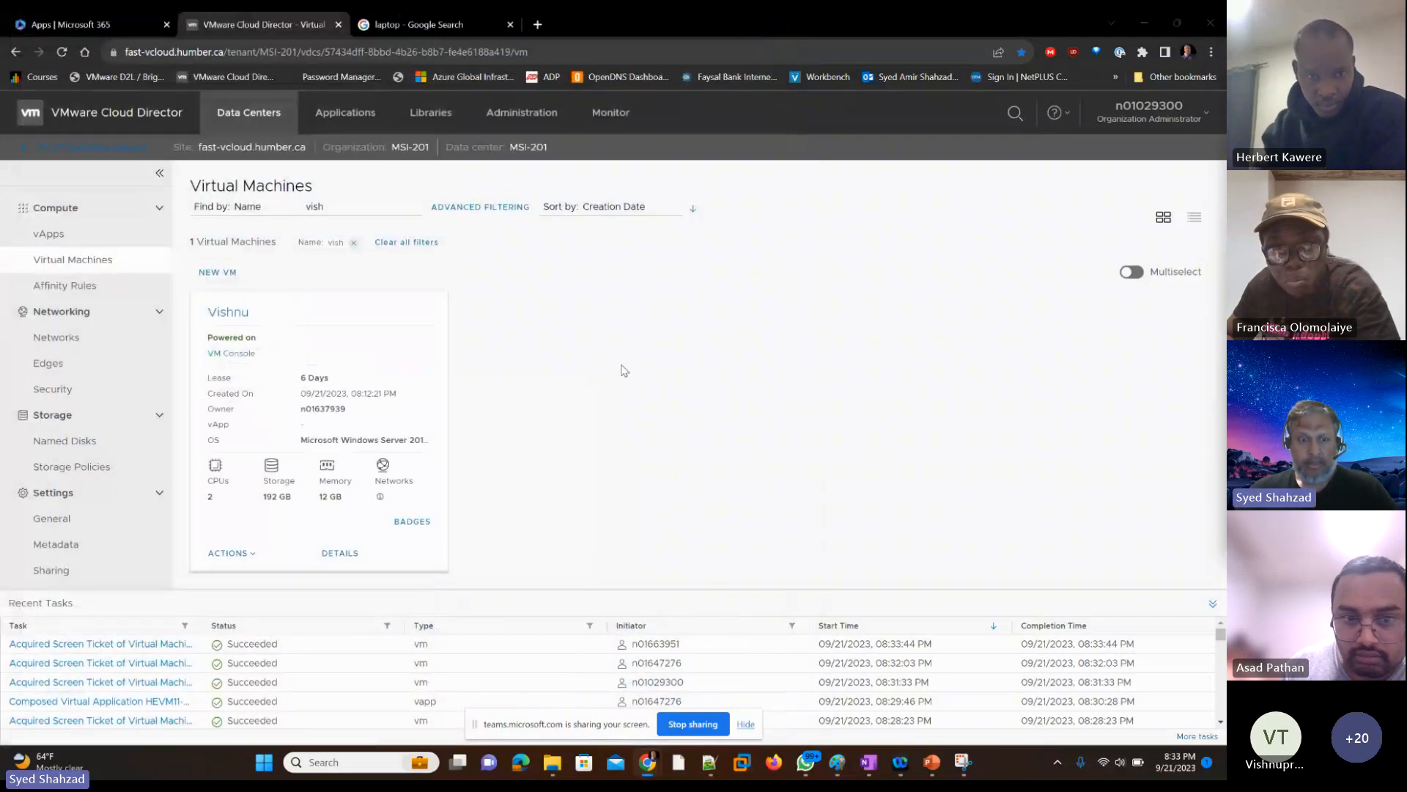
Step: Look through the open windows, including the Snipping Tool capture, and bring up the instructor VM's console
key("alt+Tab")
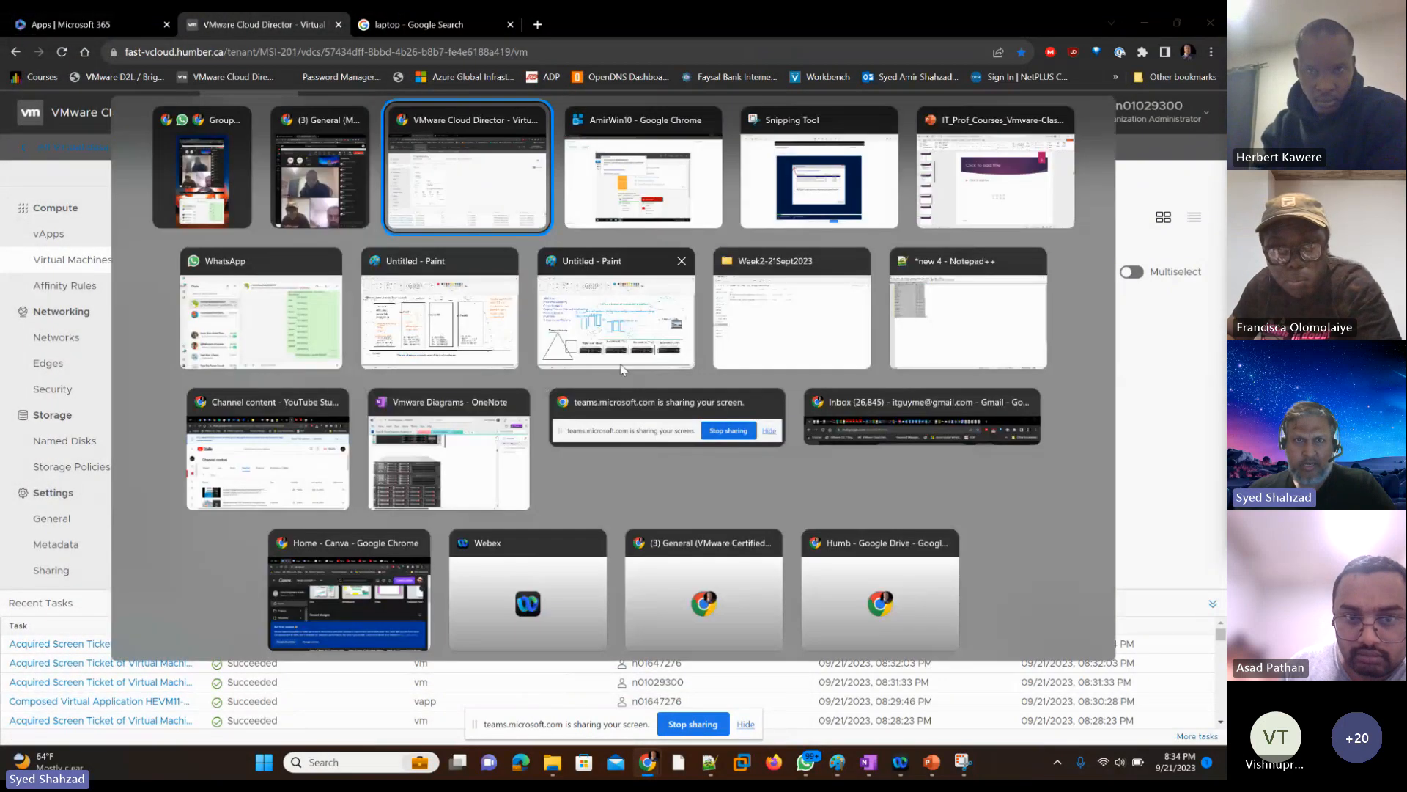
key("Tab")
key("Tab")
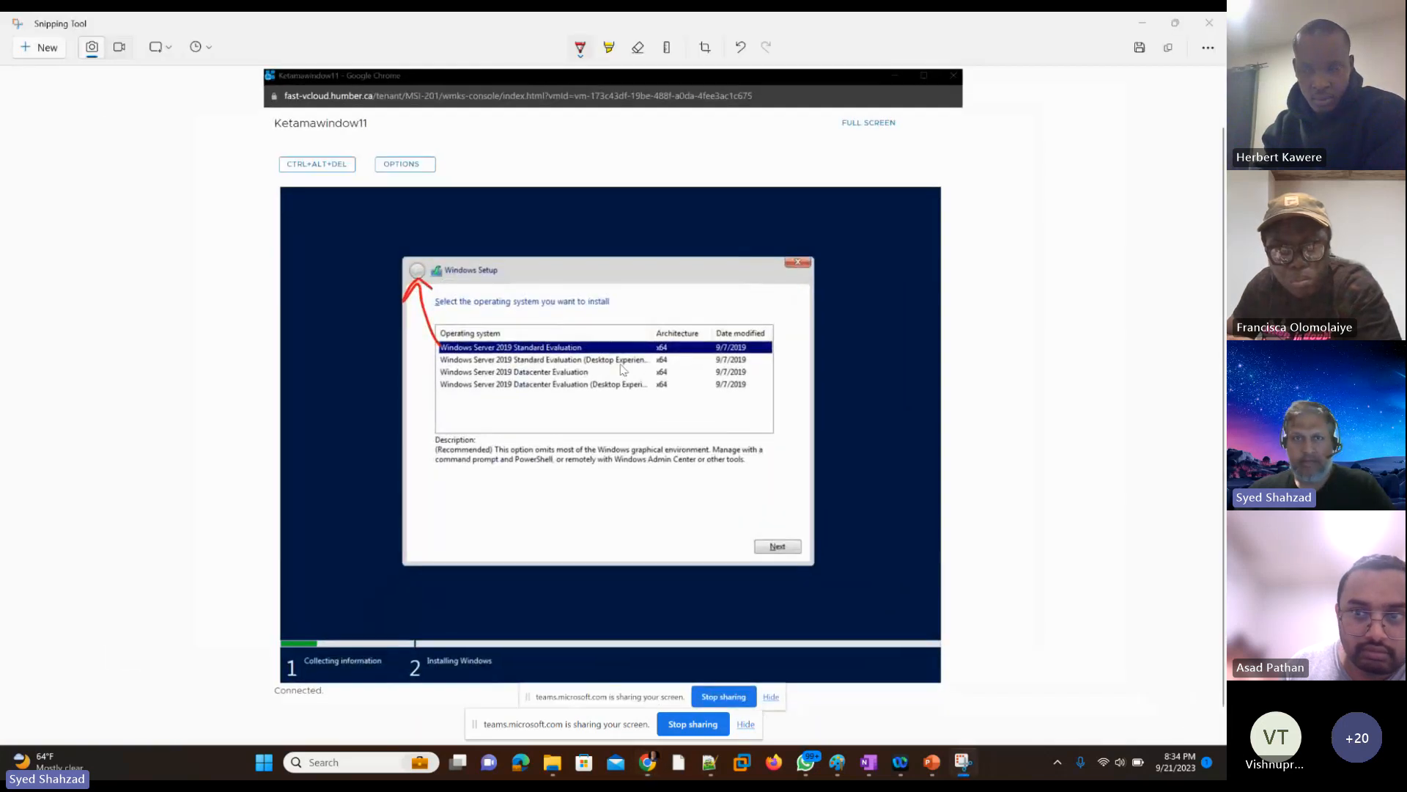
key("alt+Tab")
key("Tab")
key("Tab")
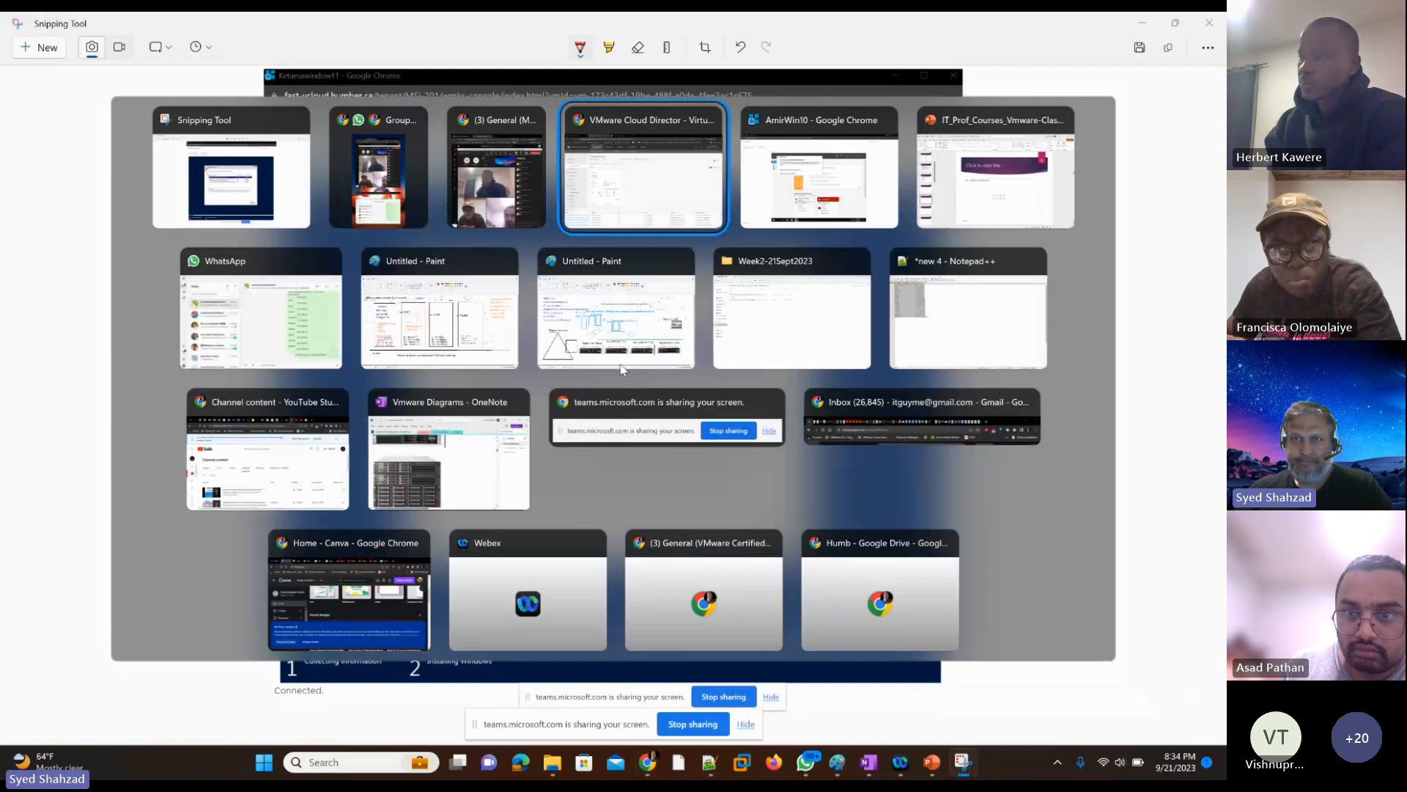
key("Tab")
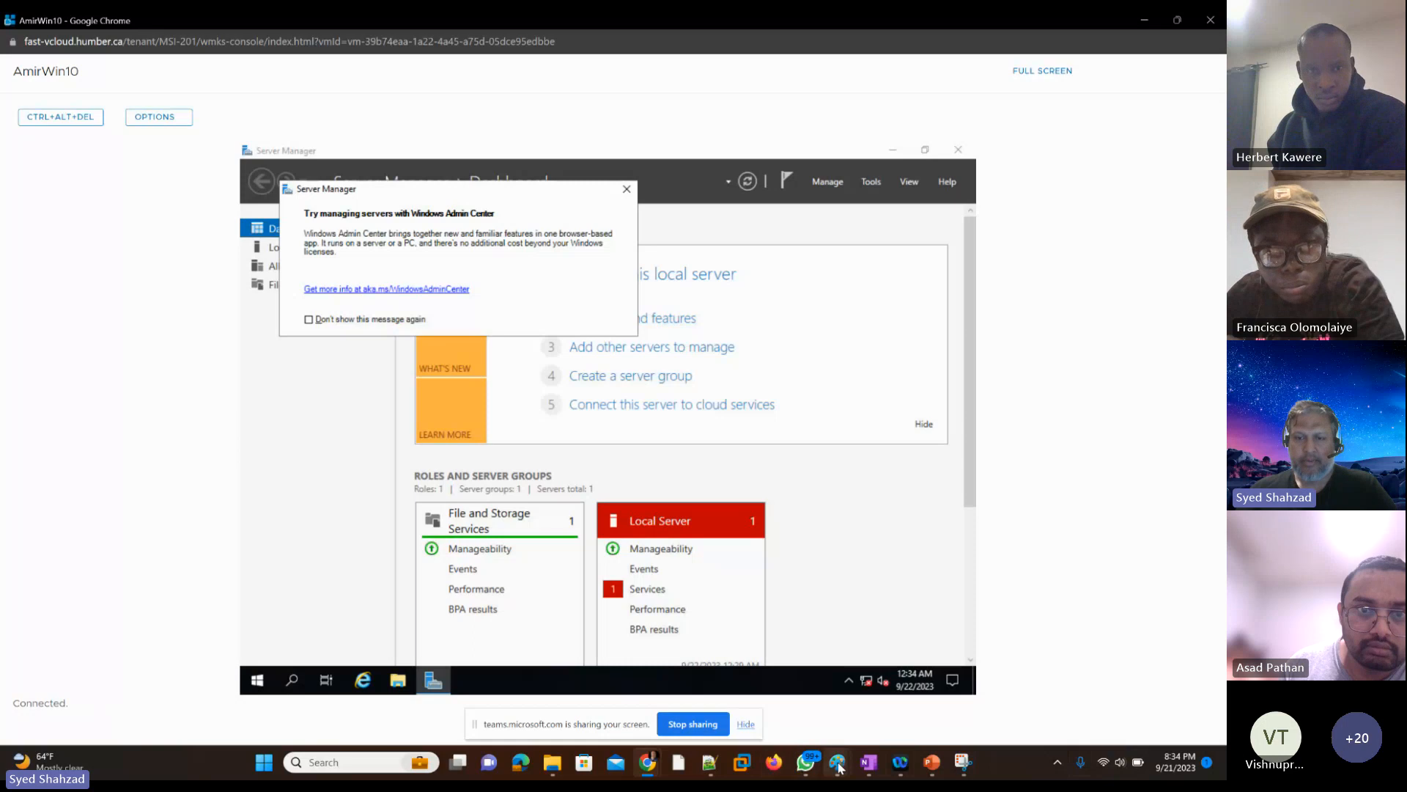
Step: Switch to the VMware environment diagram in Paint and handwrite DVD and setup64.exe in red at the Windows Server OS box
mouse_move(837, 764)
left_click(773, 692)
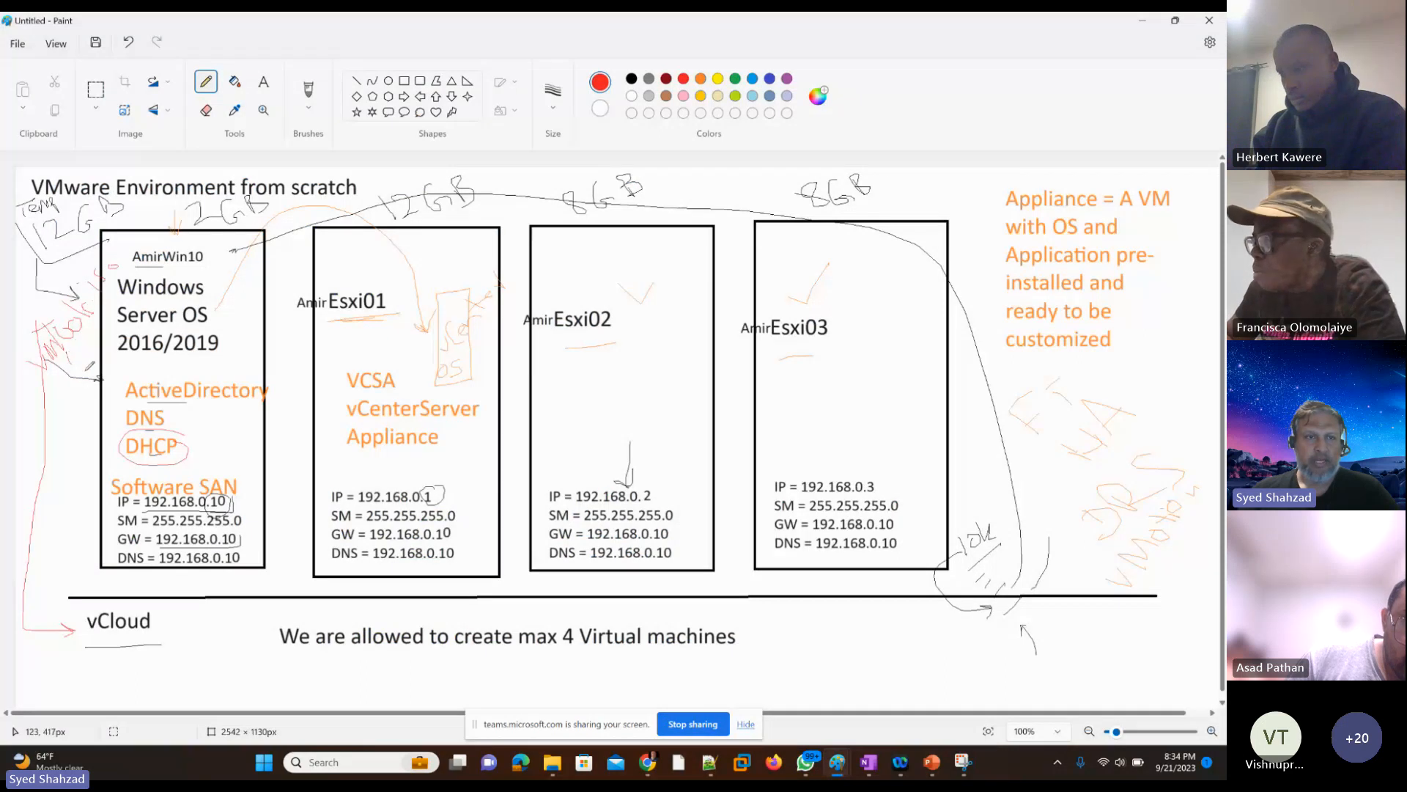
left_click_drag(85, 370, 209, 365)
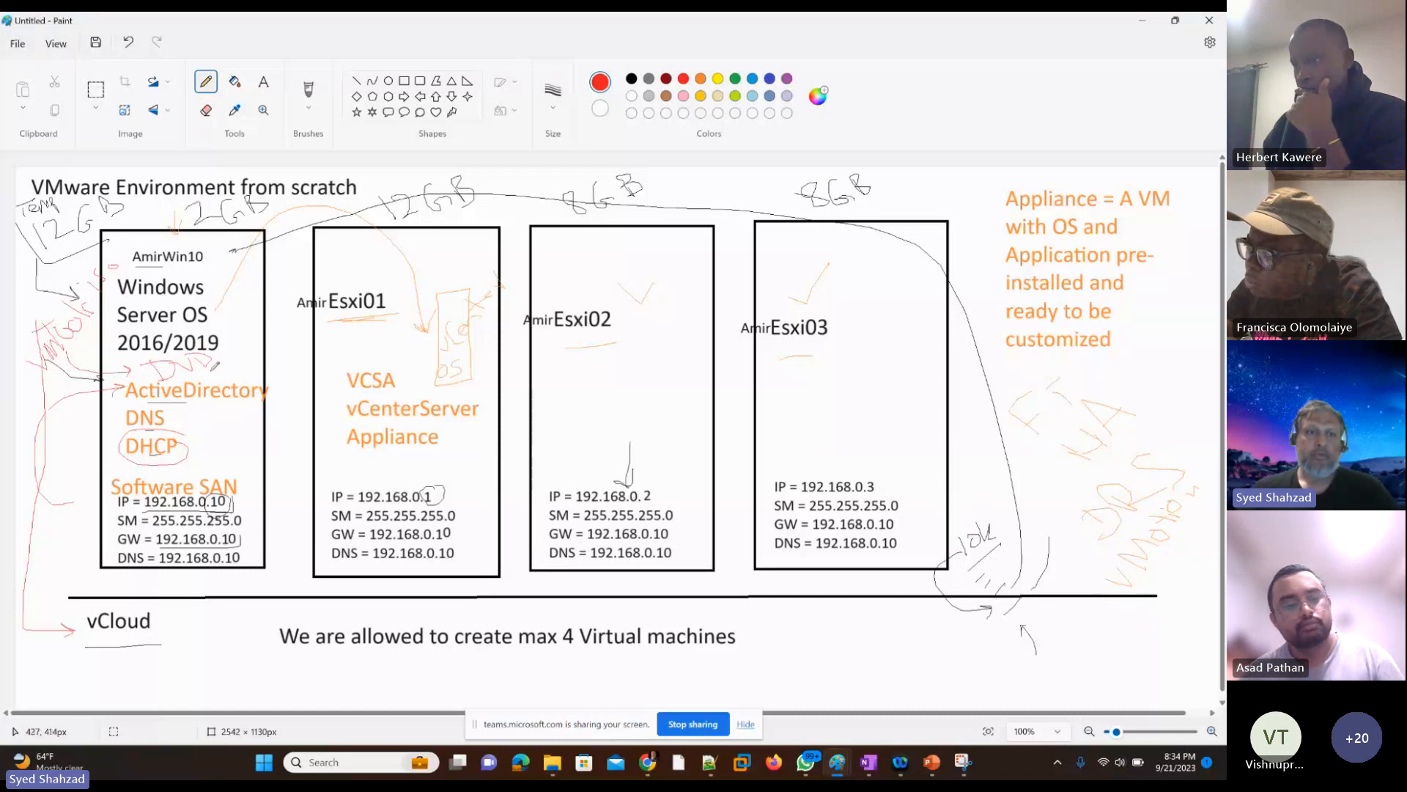
left_click_drag(228, 364, 258, 301)
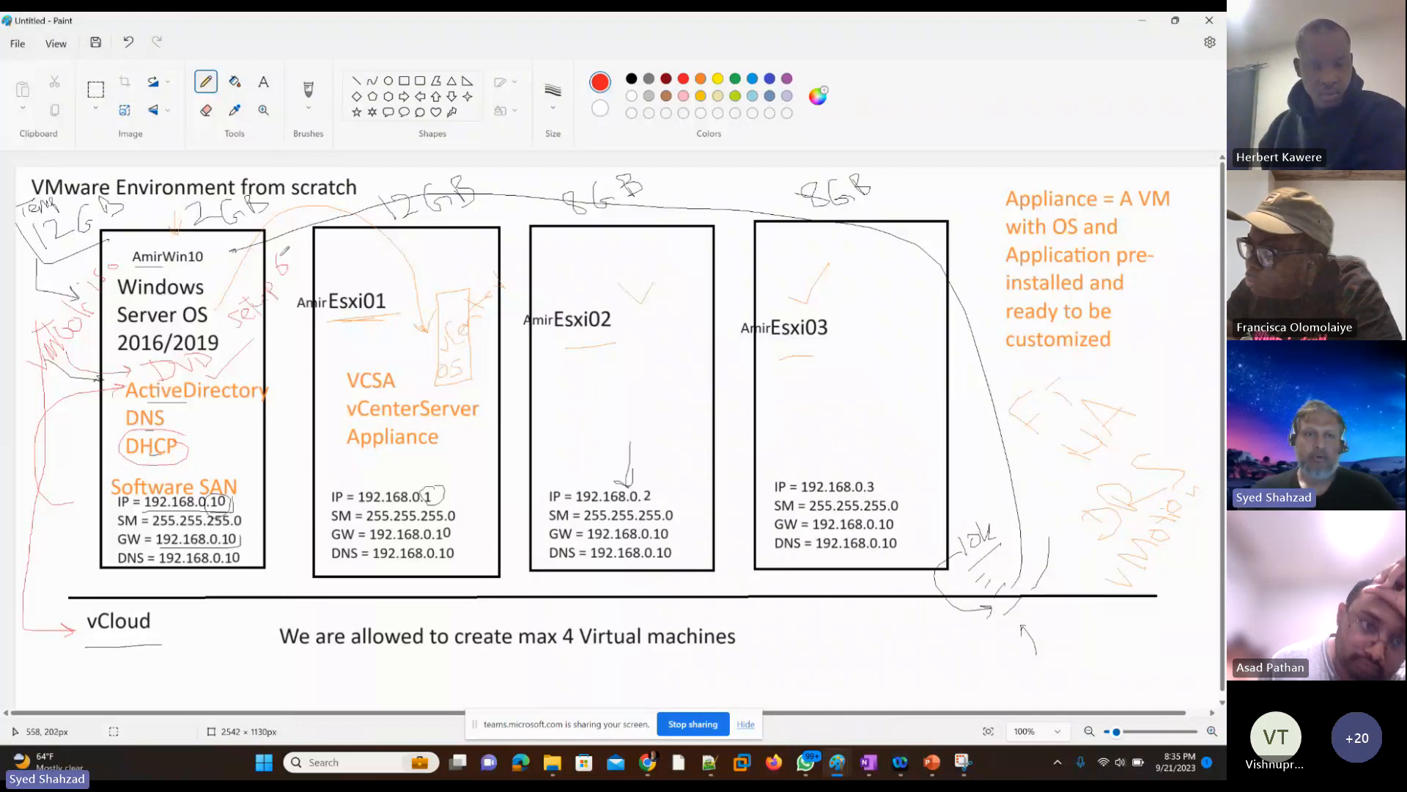
left_click_drag(284, 251, 336, 228)
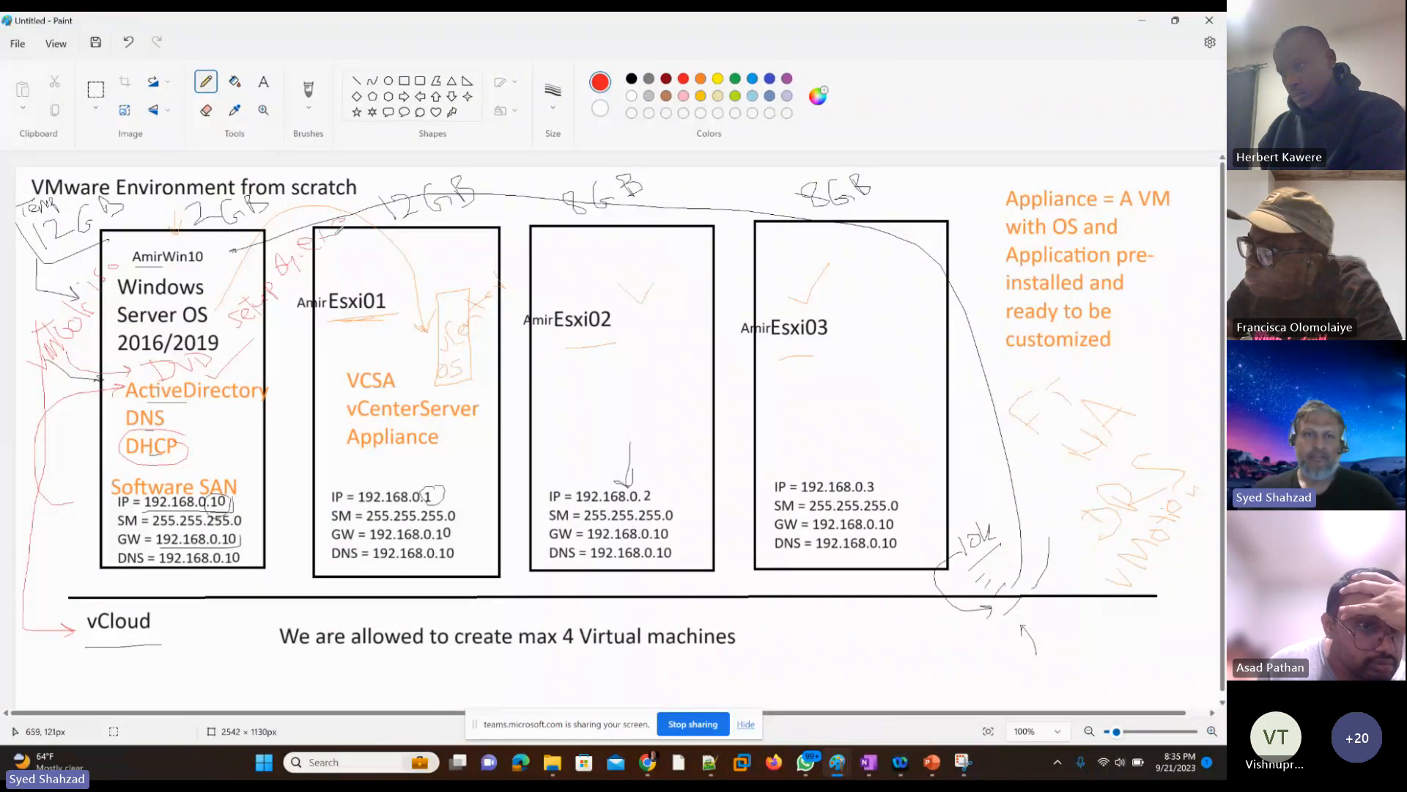
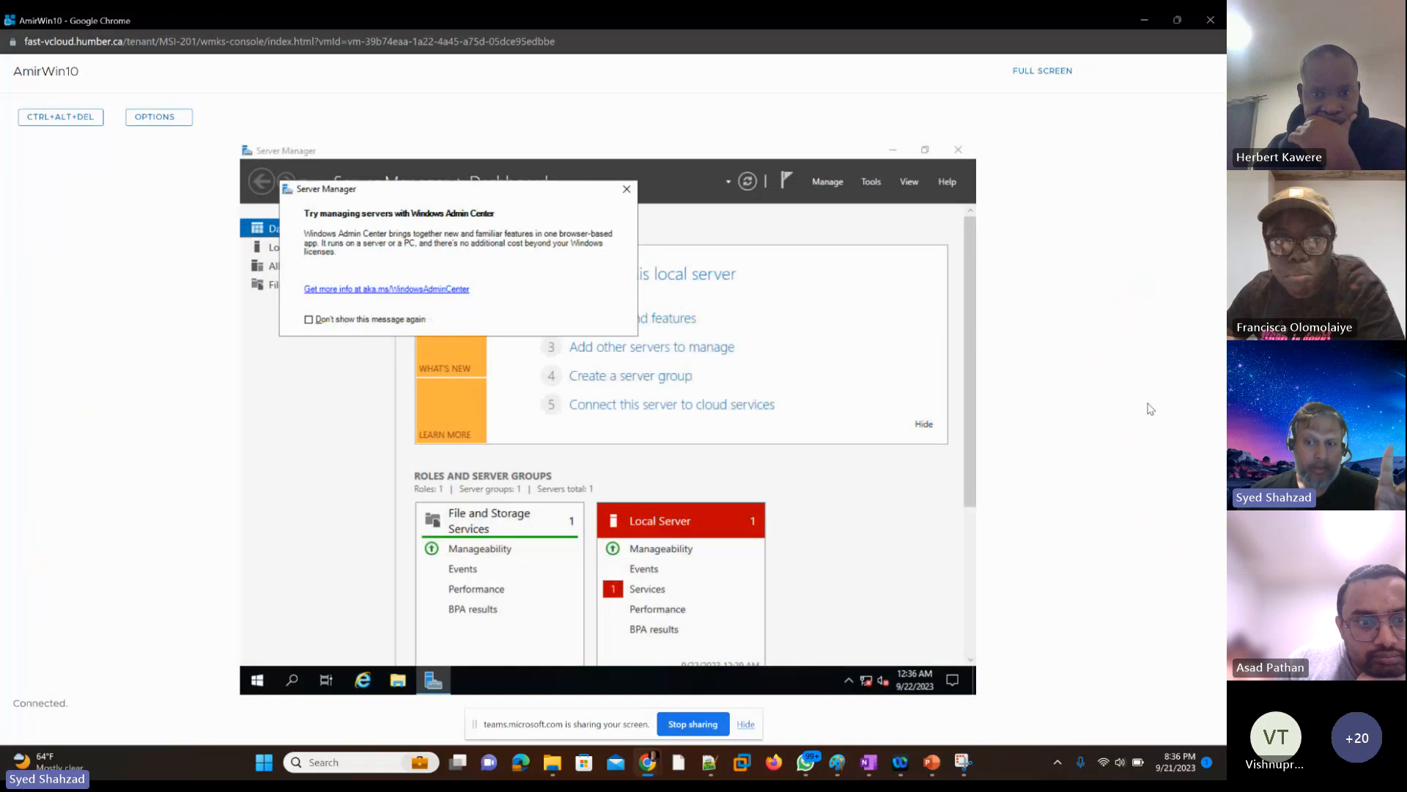
Step: Switch to VMware Cloud Director and filter the virtual machines by the instructor's name
key("alt+Tab")
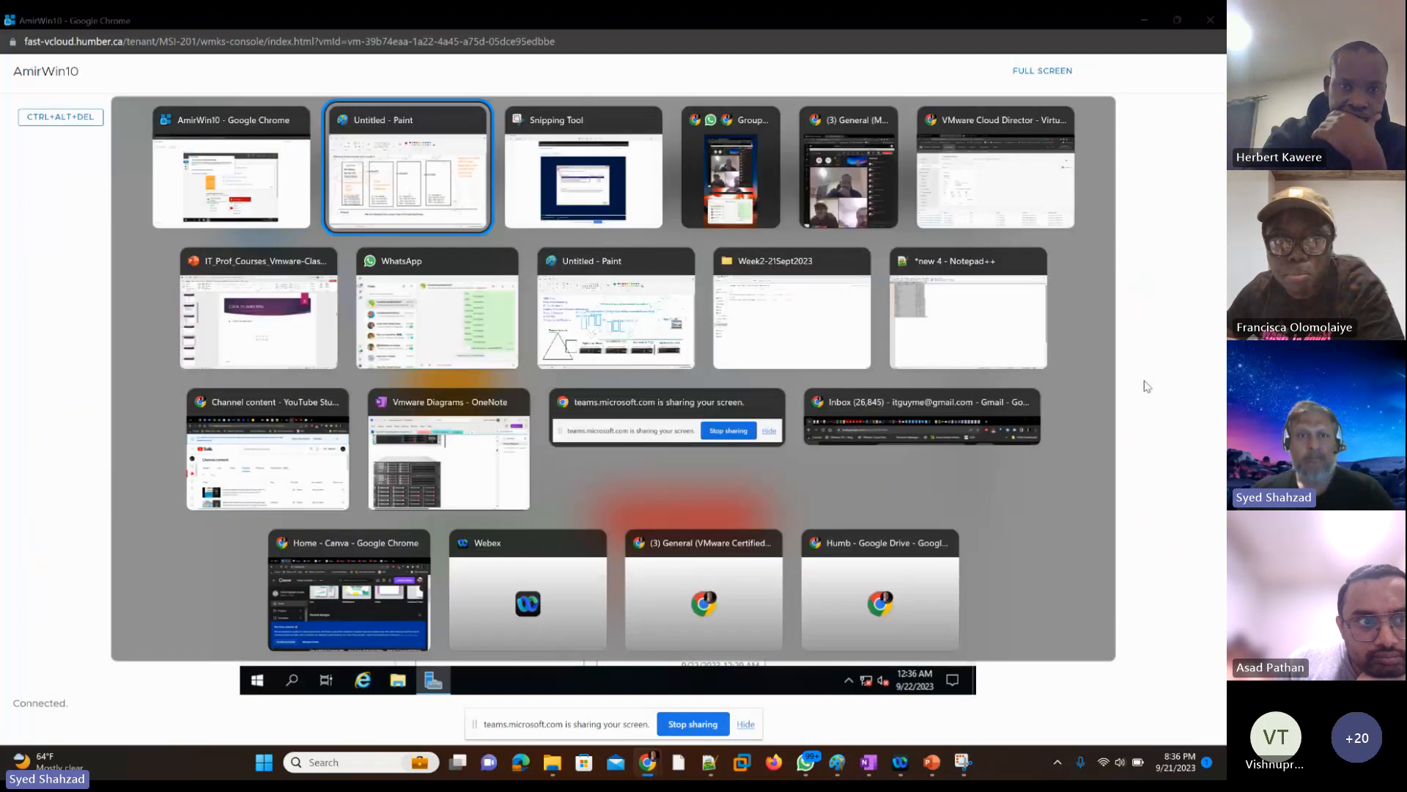
key("alt+Tab")
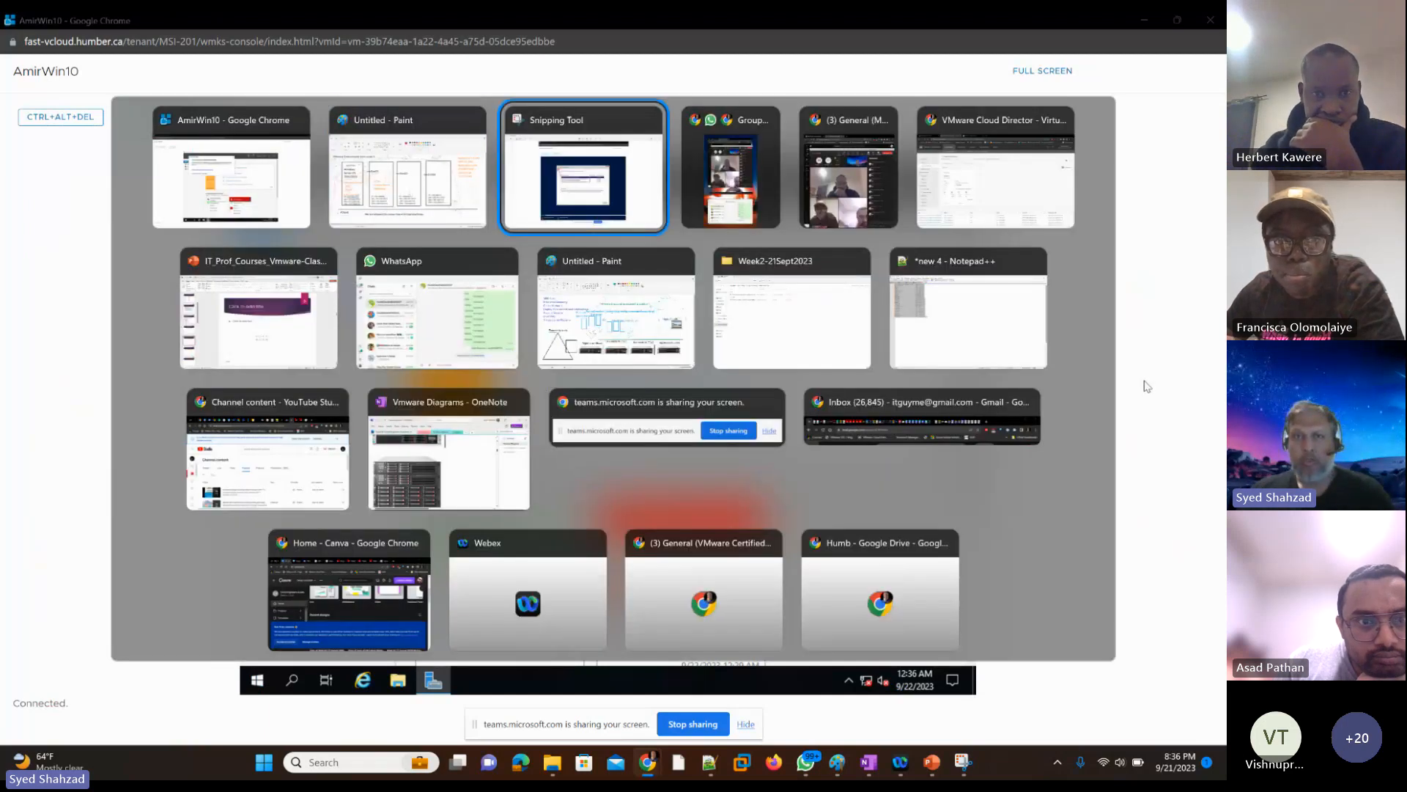
key("alt+Tab")
key("alt+Tab")
key("alt+Tab")
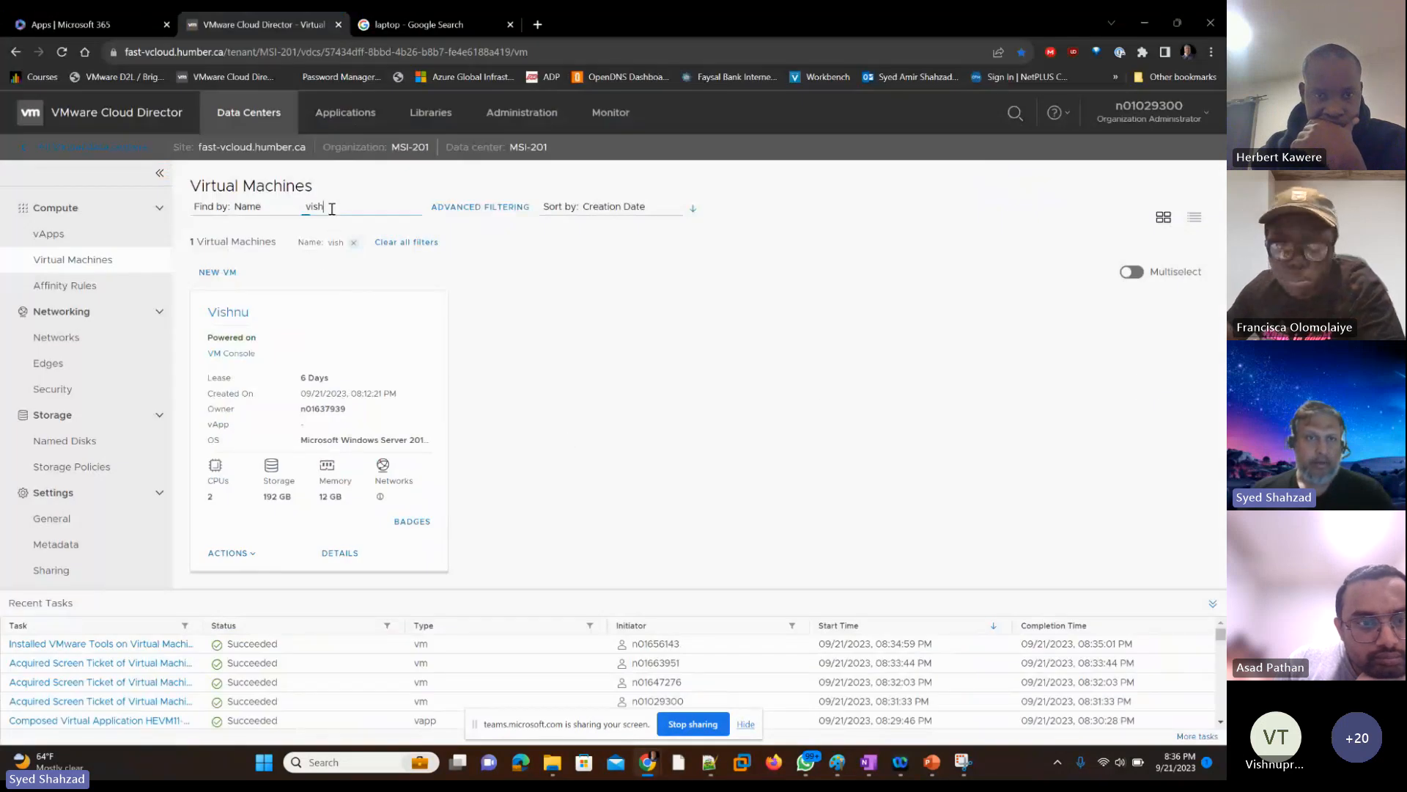
left_click_drag(331, 208, 301, 213)
type("amir")
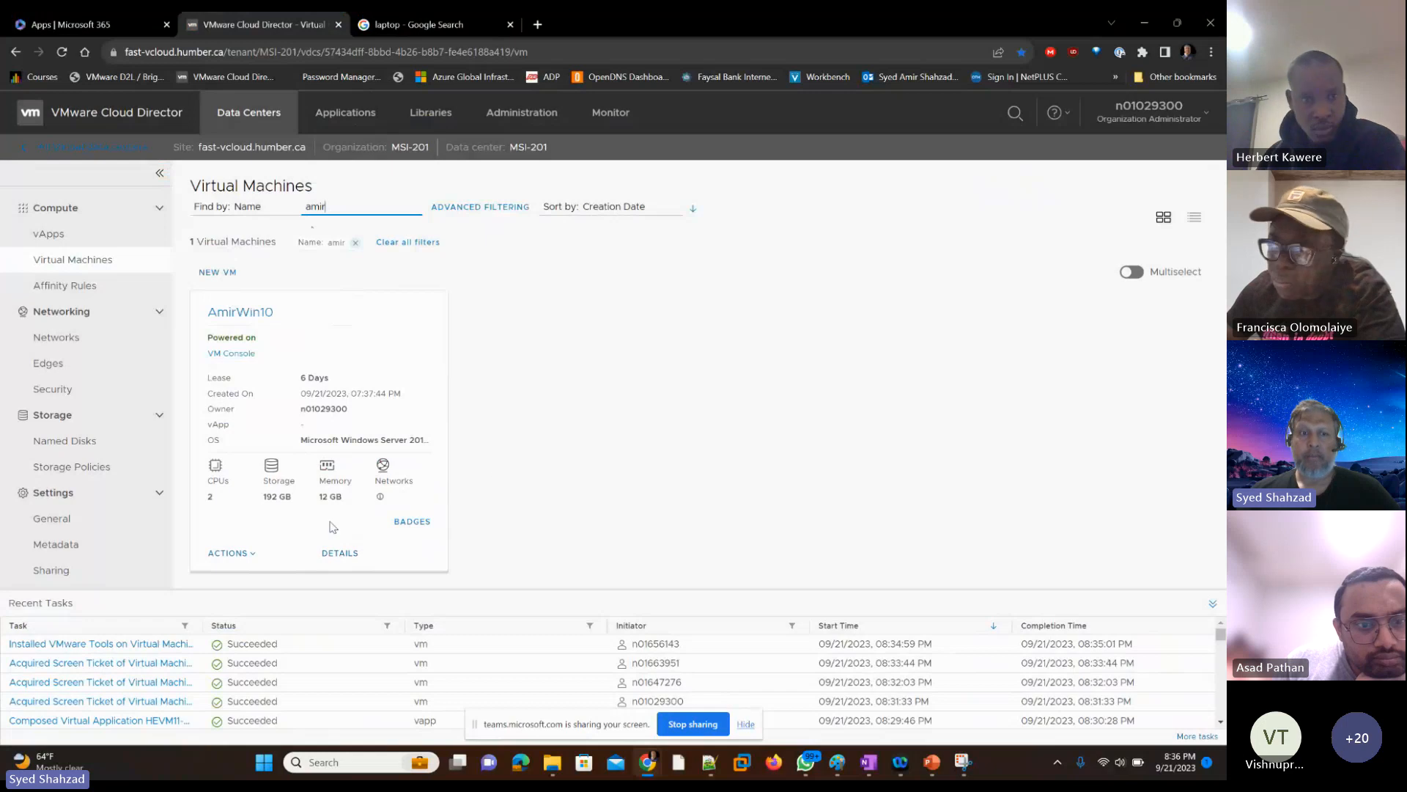
Step: Eject the installation media from the instructor's VM
left_click(252, 559)
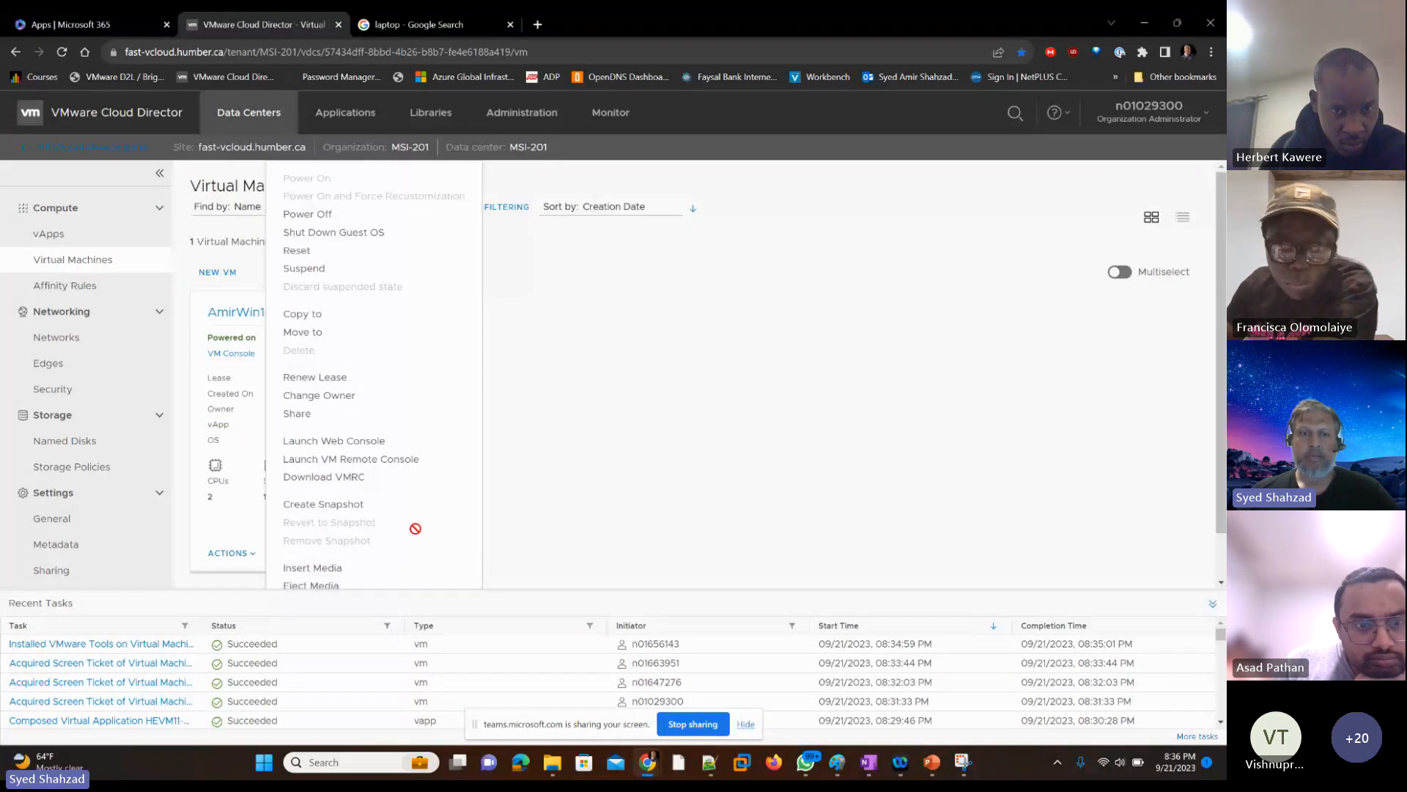
scroll(421, 522, "down", 1)
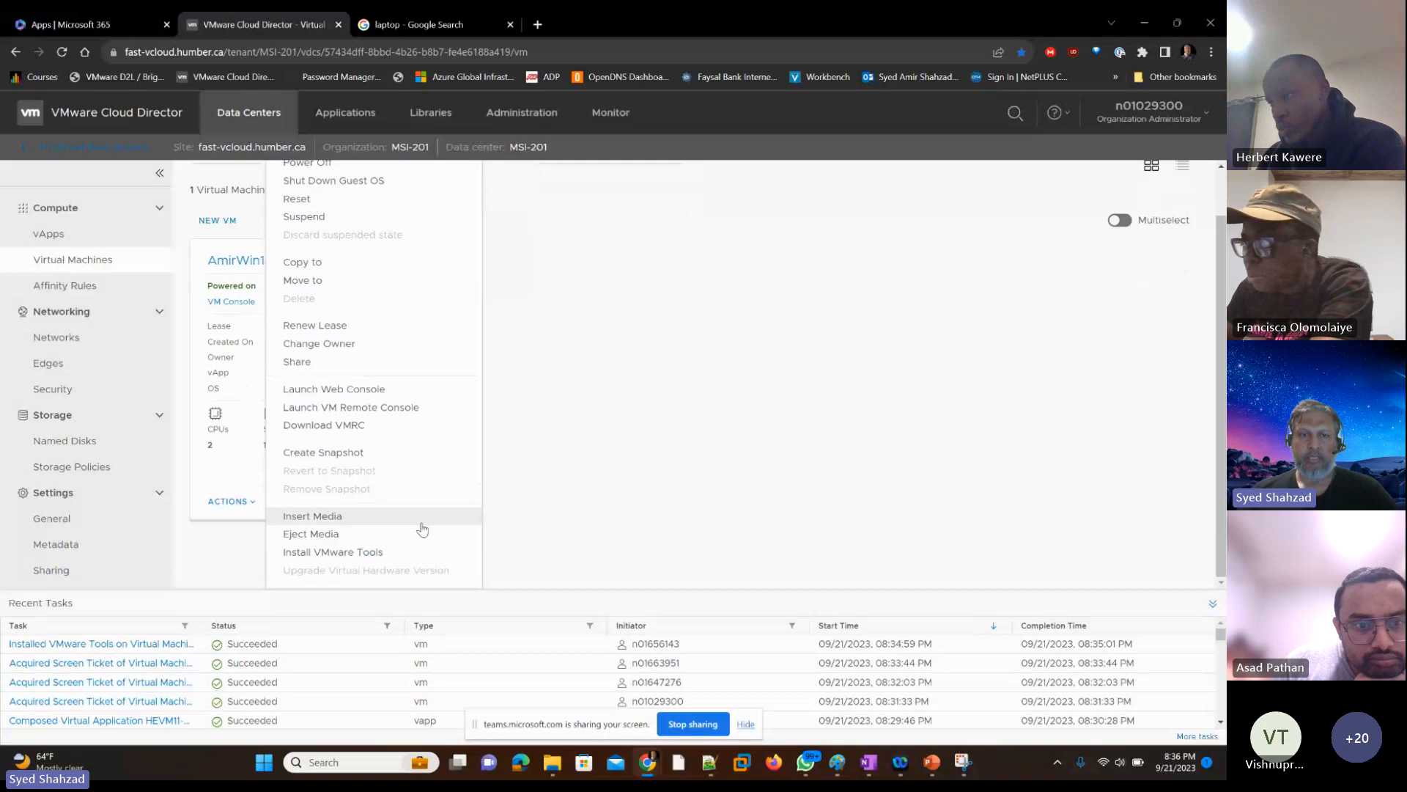
scroll(421, 524, "up", 1)
scroll(422, 525, "down", 1)
scroll(423, 526, "up", 1)
scroll(423, 527, "down", 1)
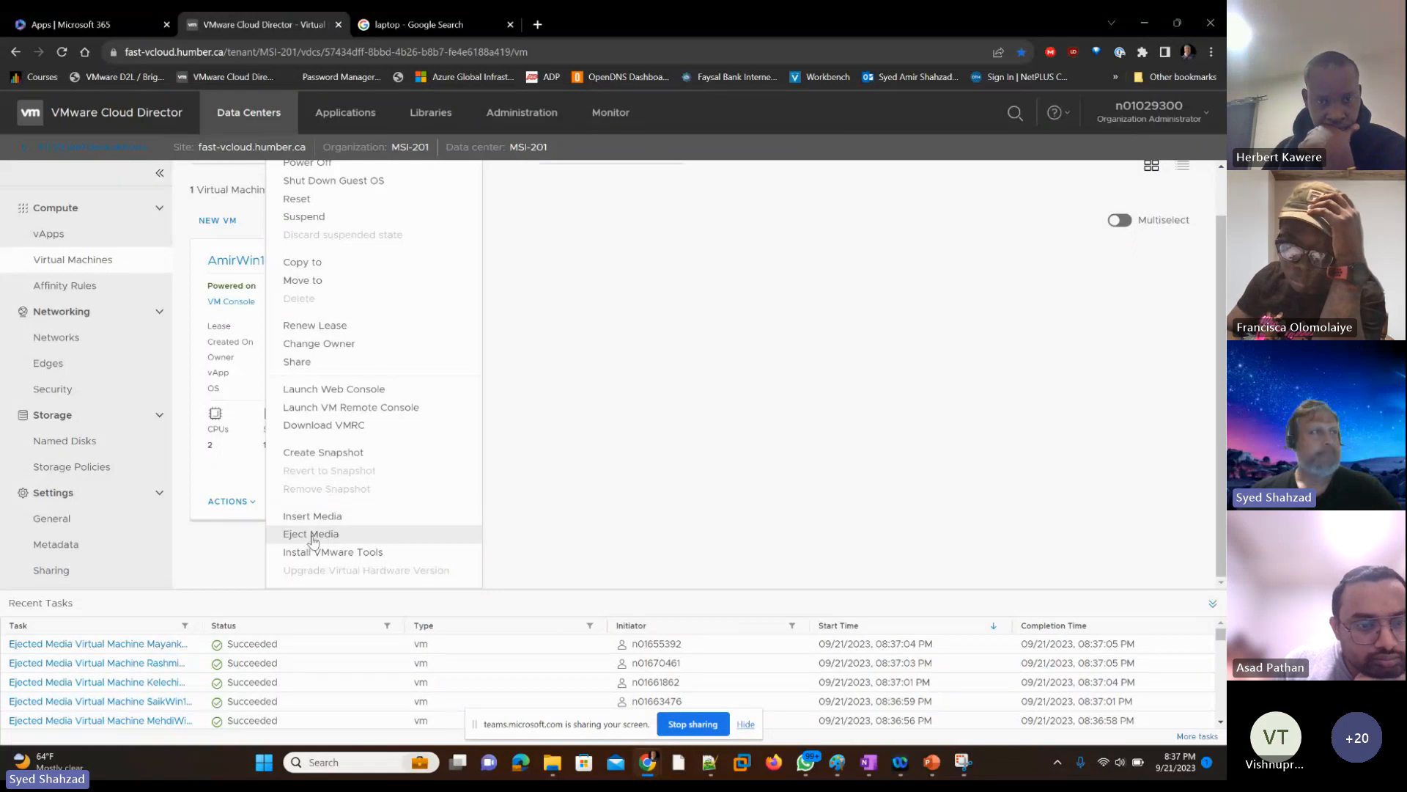
left_click(312, 536)
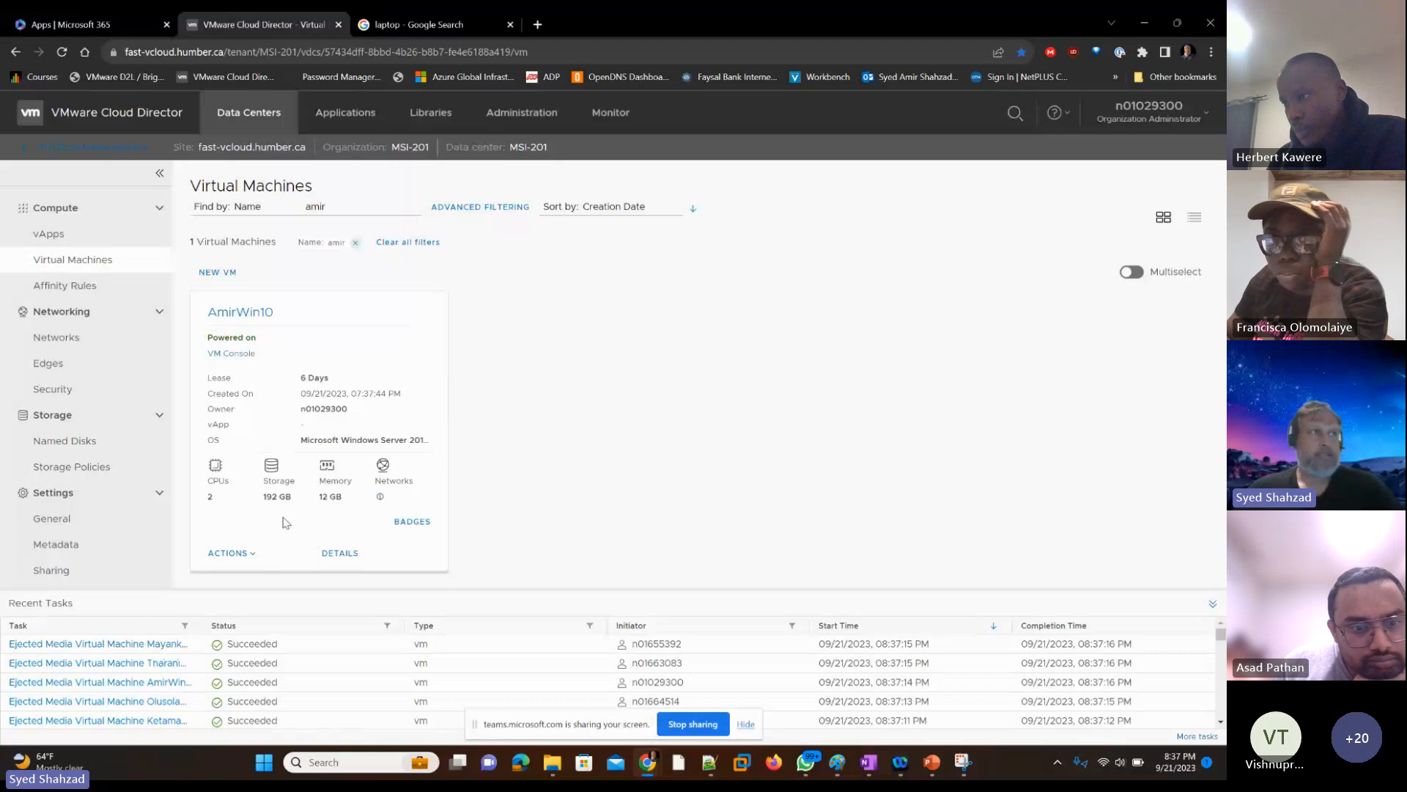
Step: Review the media files available for insertion into the instructor's VM and cancel without inserting any
left_click(254, 560)
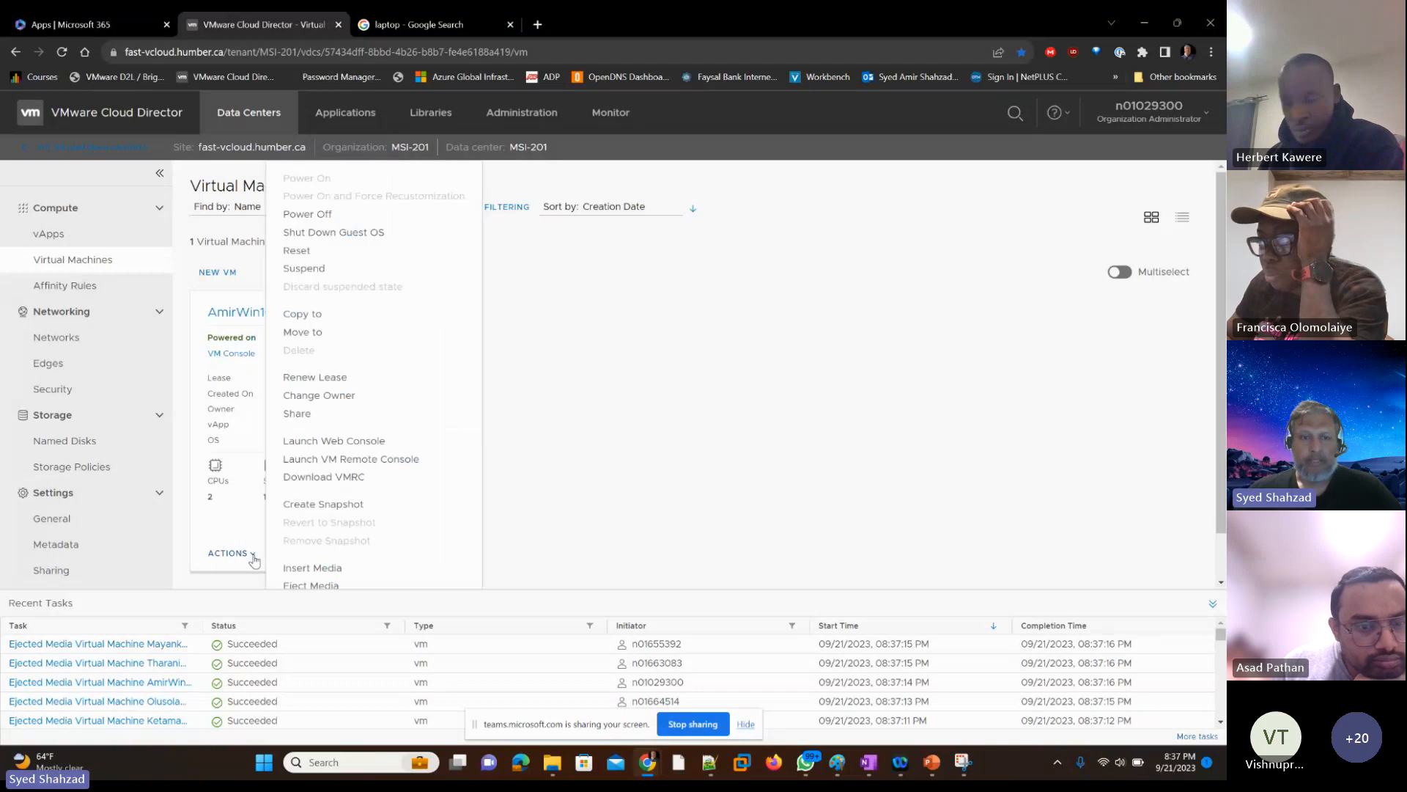
scroll(381, 500, "down", 1)
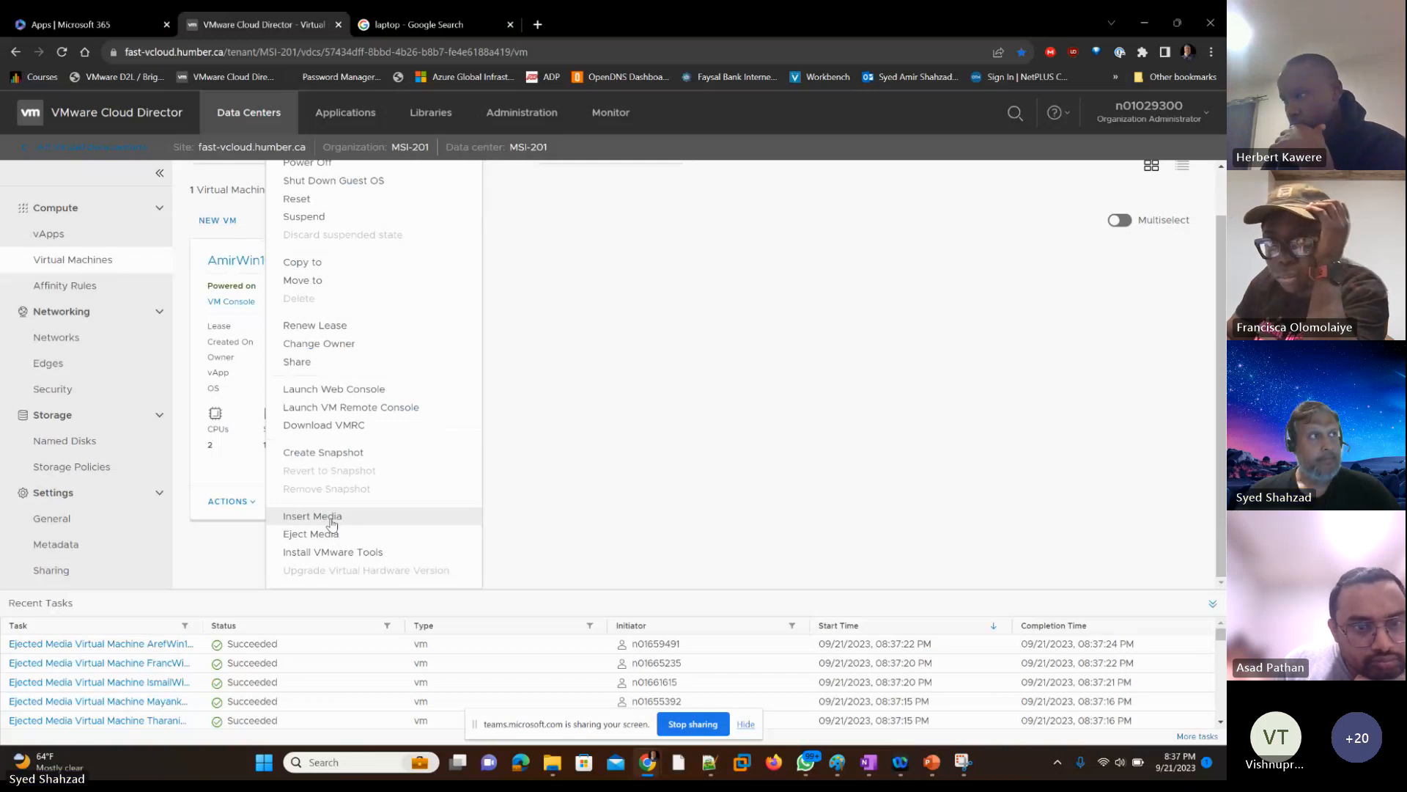
left_click(332, 519)
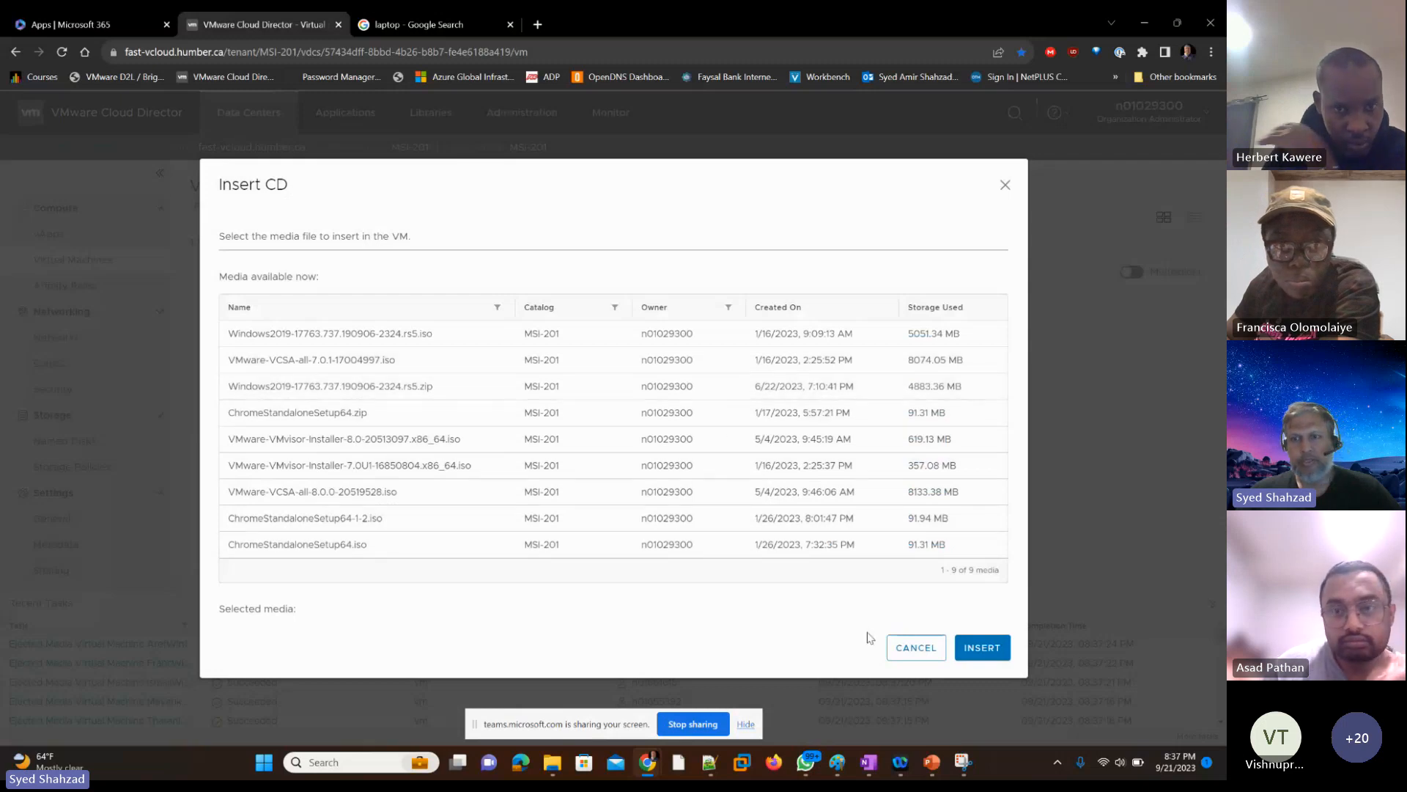
left_click(916, 648)
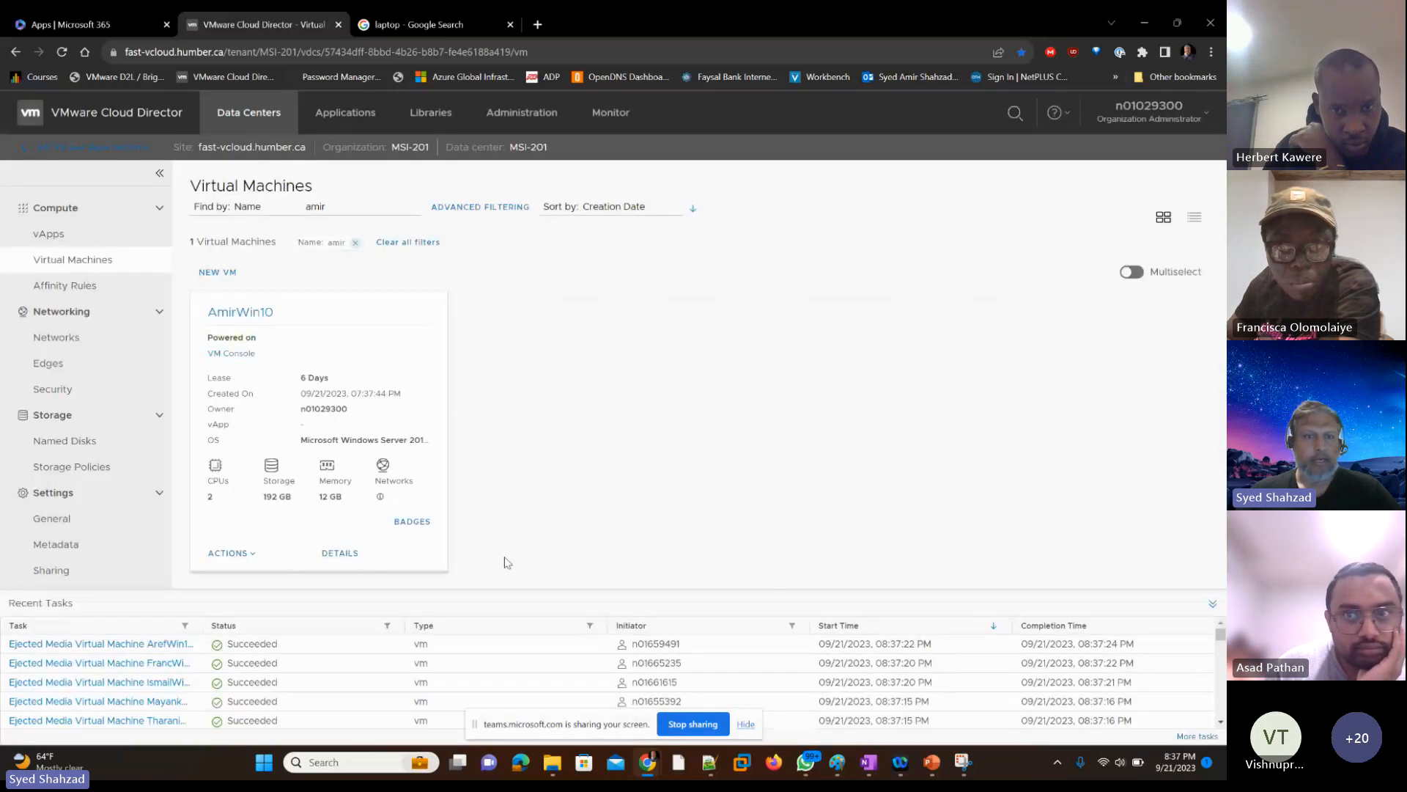
Step: Start the Install VMware Tools action on the instructor's VM to mount the tools media
left_click(229, 553)
scroll(334, 537, "down", 1)
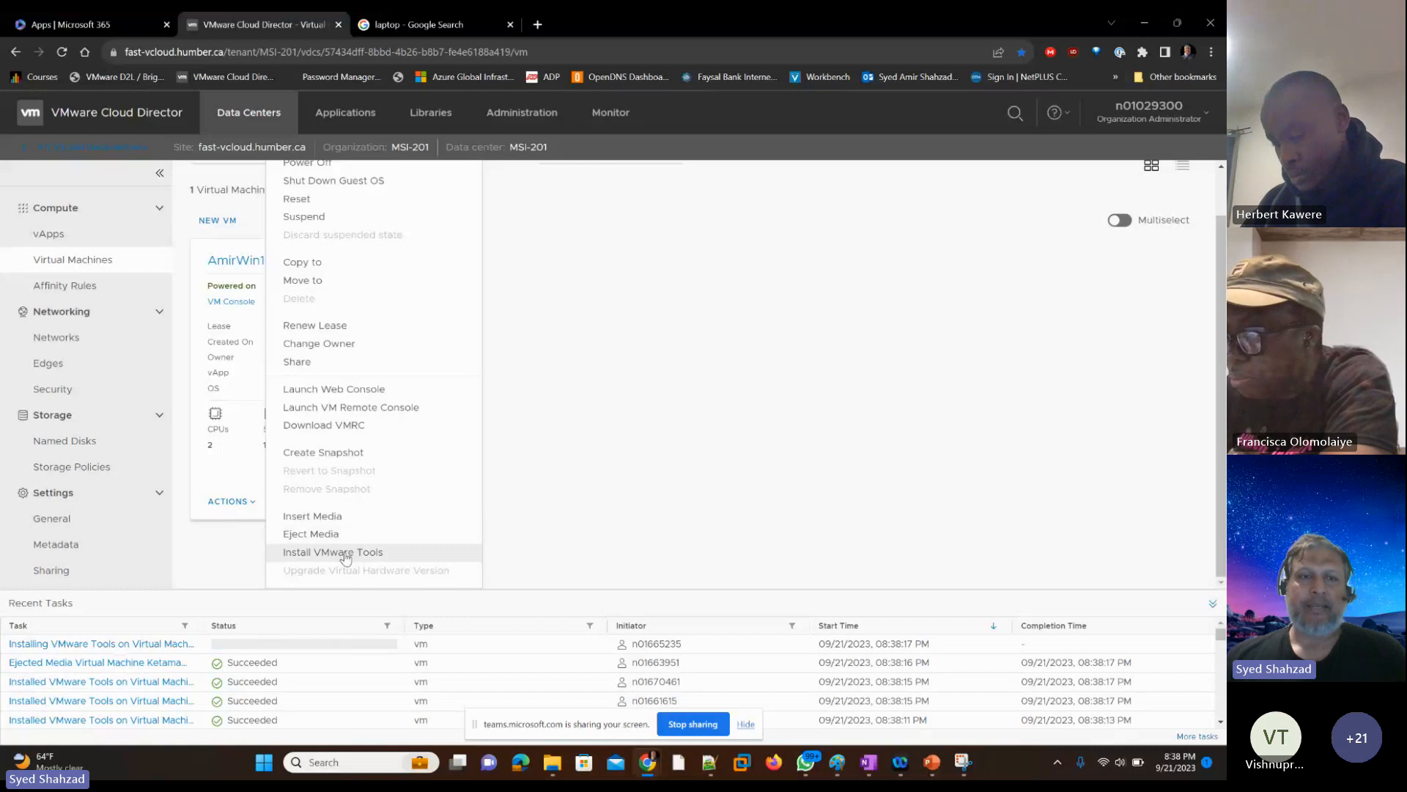
left_click(346, 554)
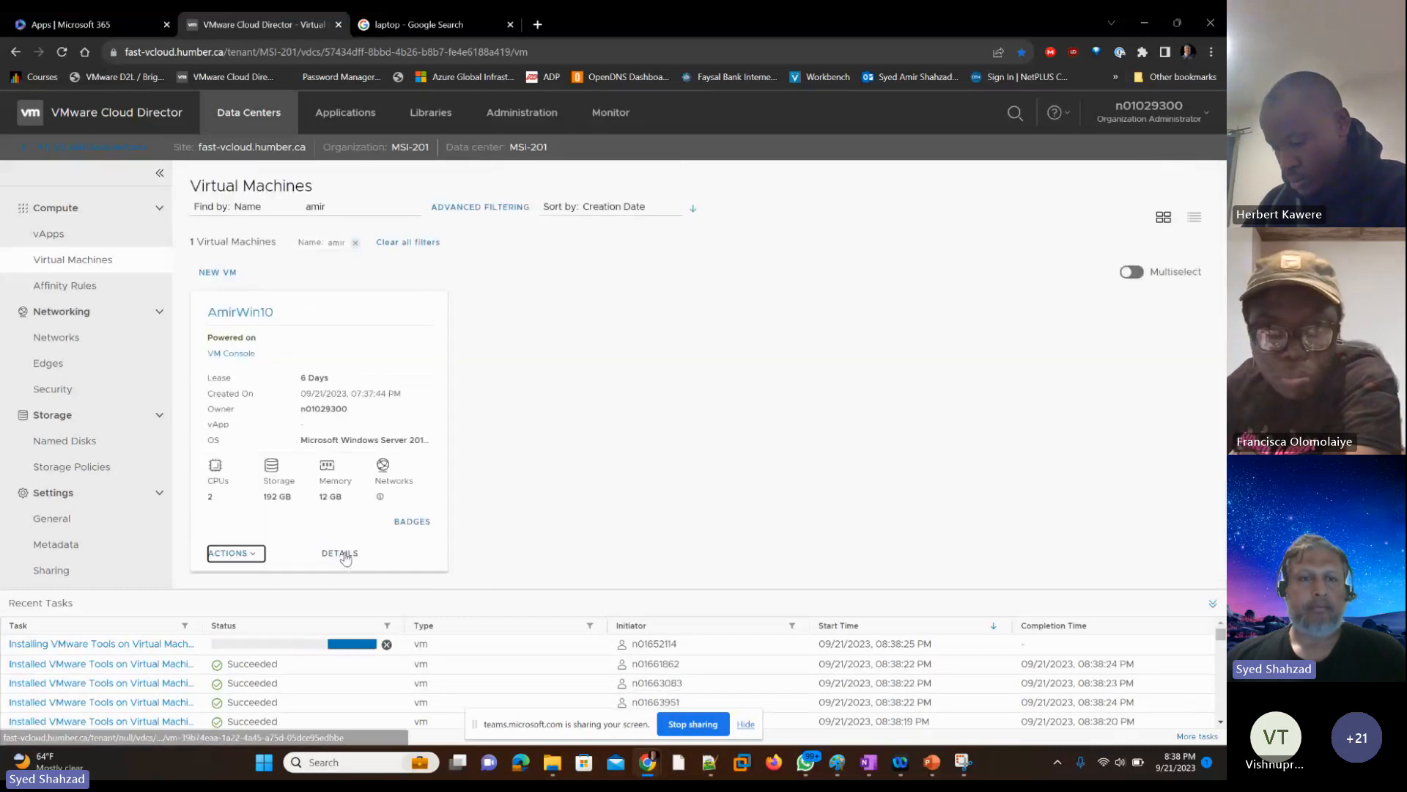
left_click(709, 467)
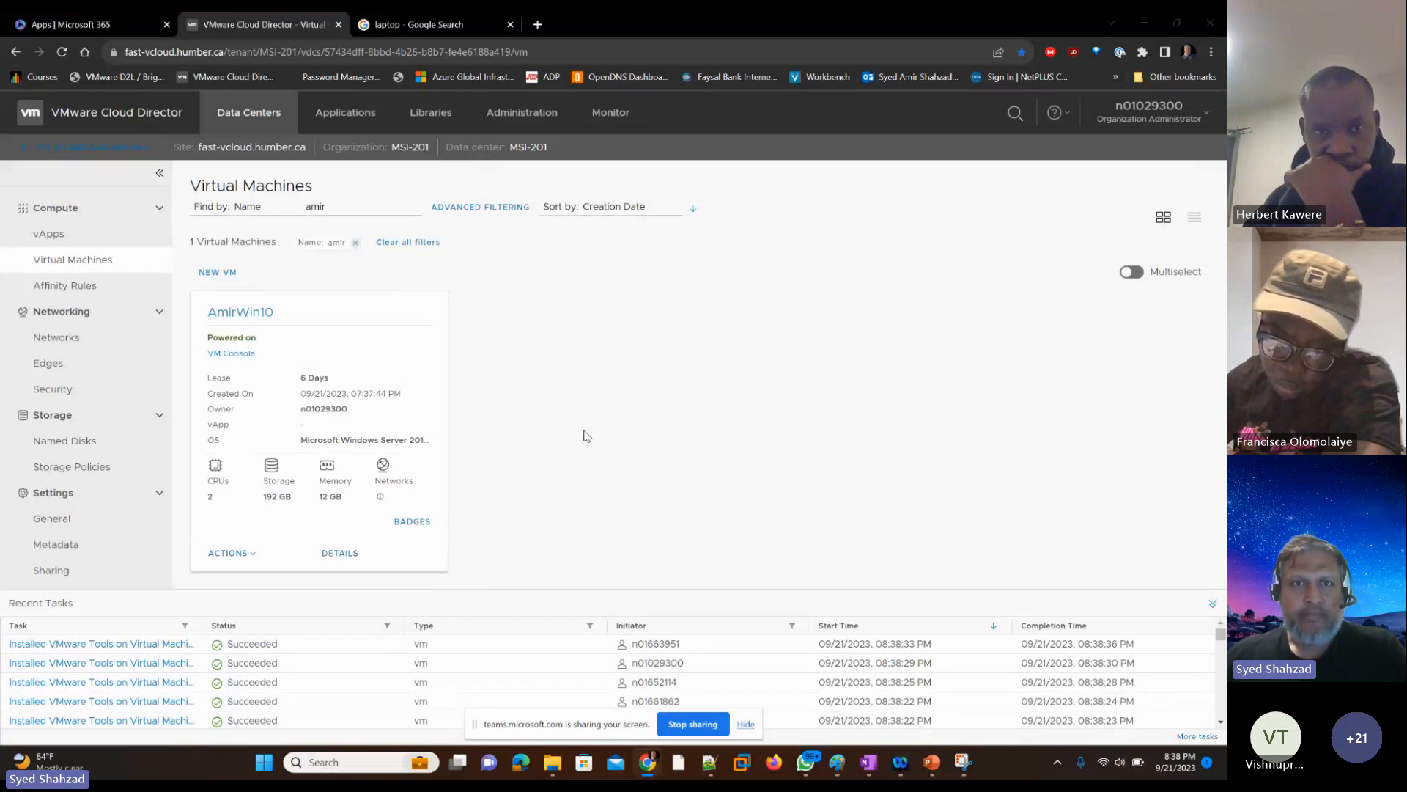
Step: Return to the instructor VM's console and try to open File Explorer in the guest
key("alt+Tab")
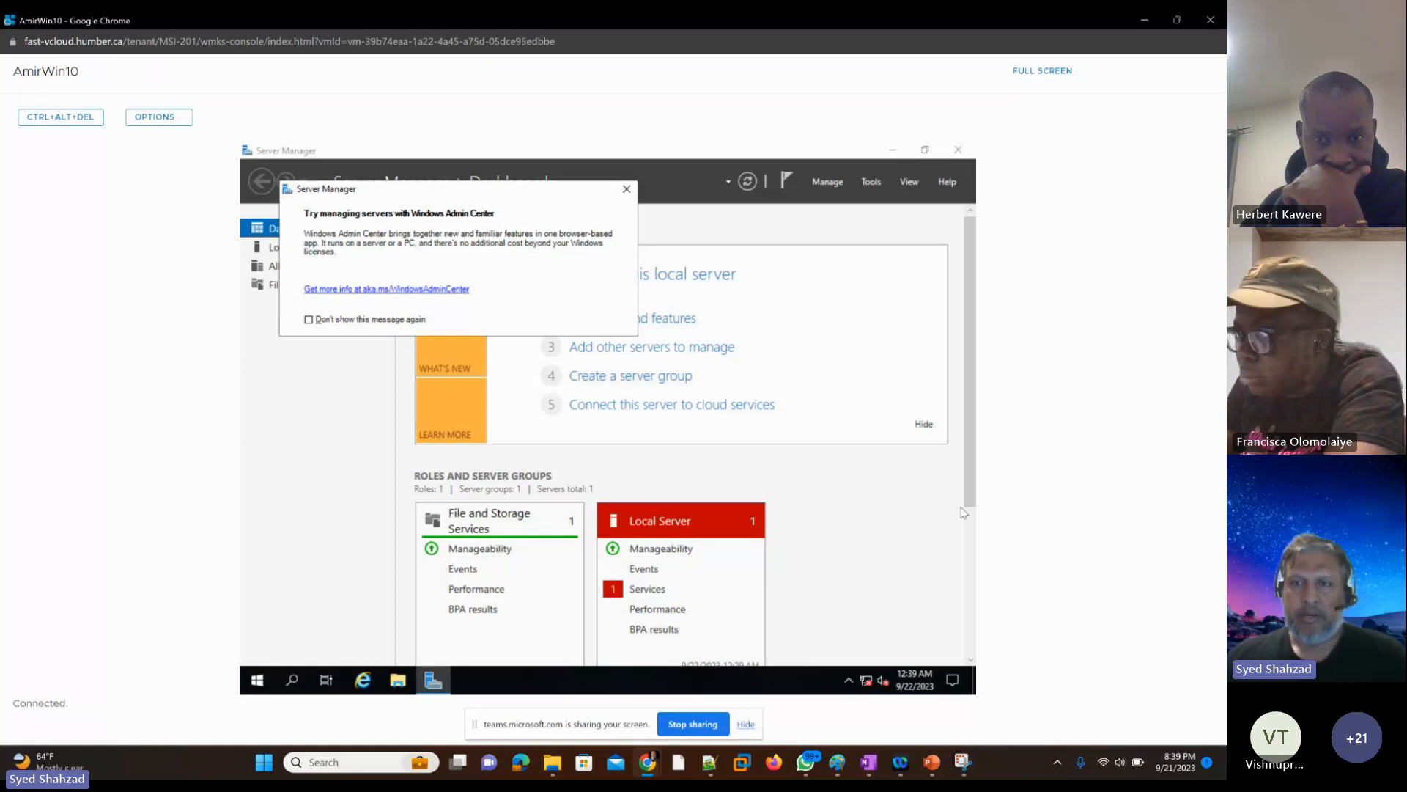
key("alt+space")
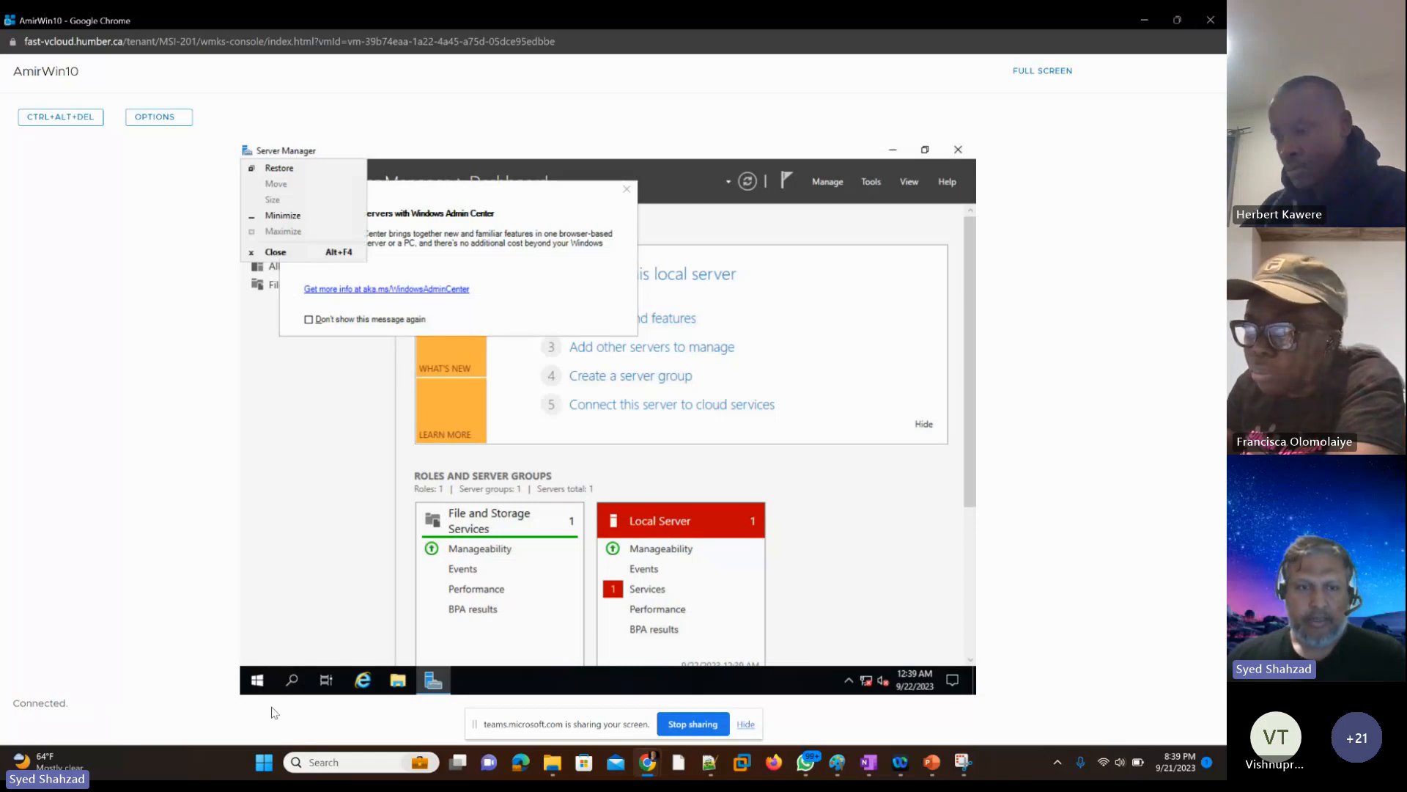
left_click(398, 685)
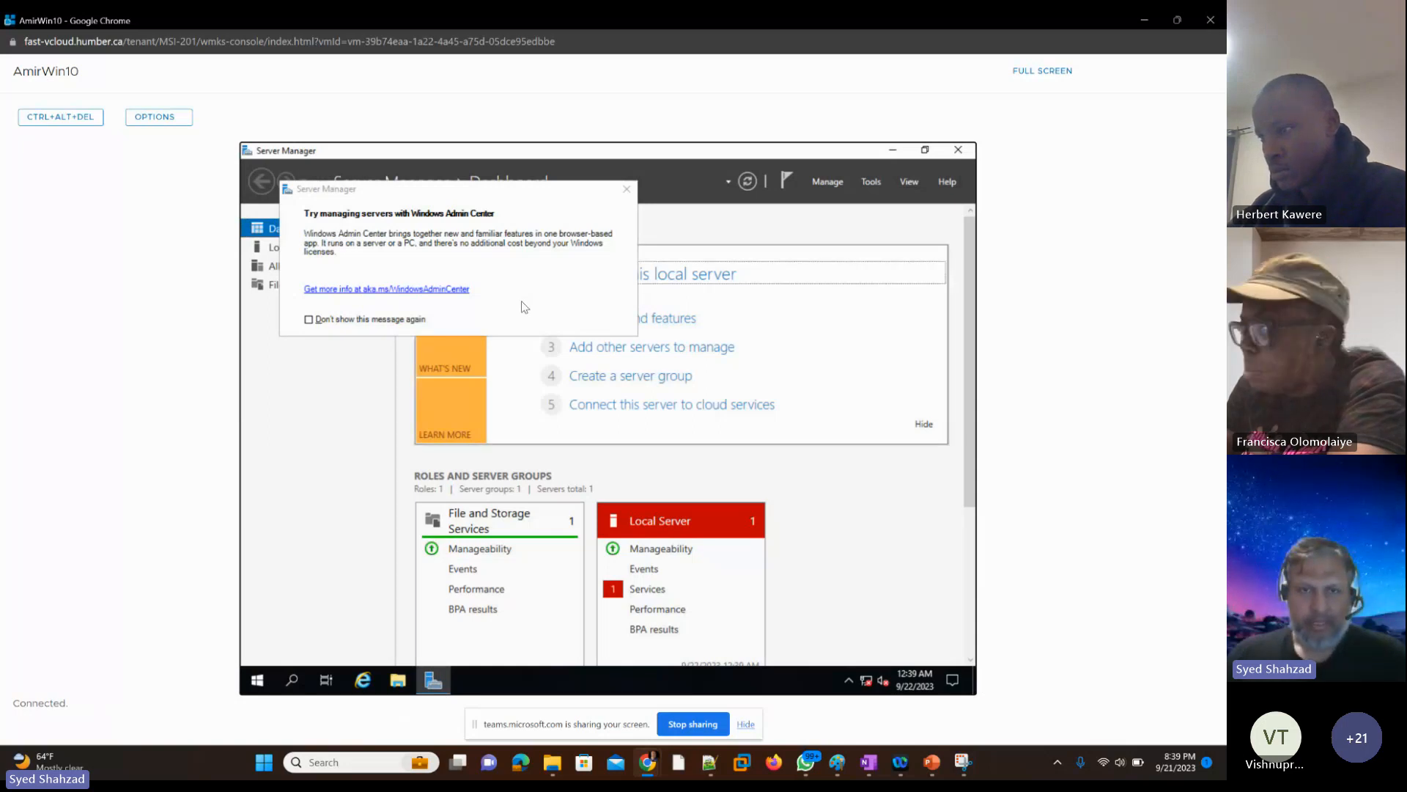
key("Tab")
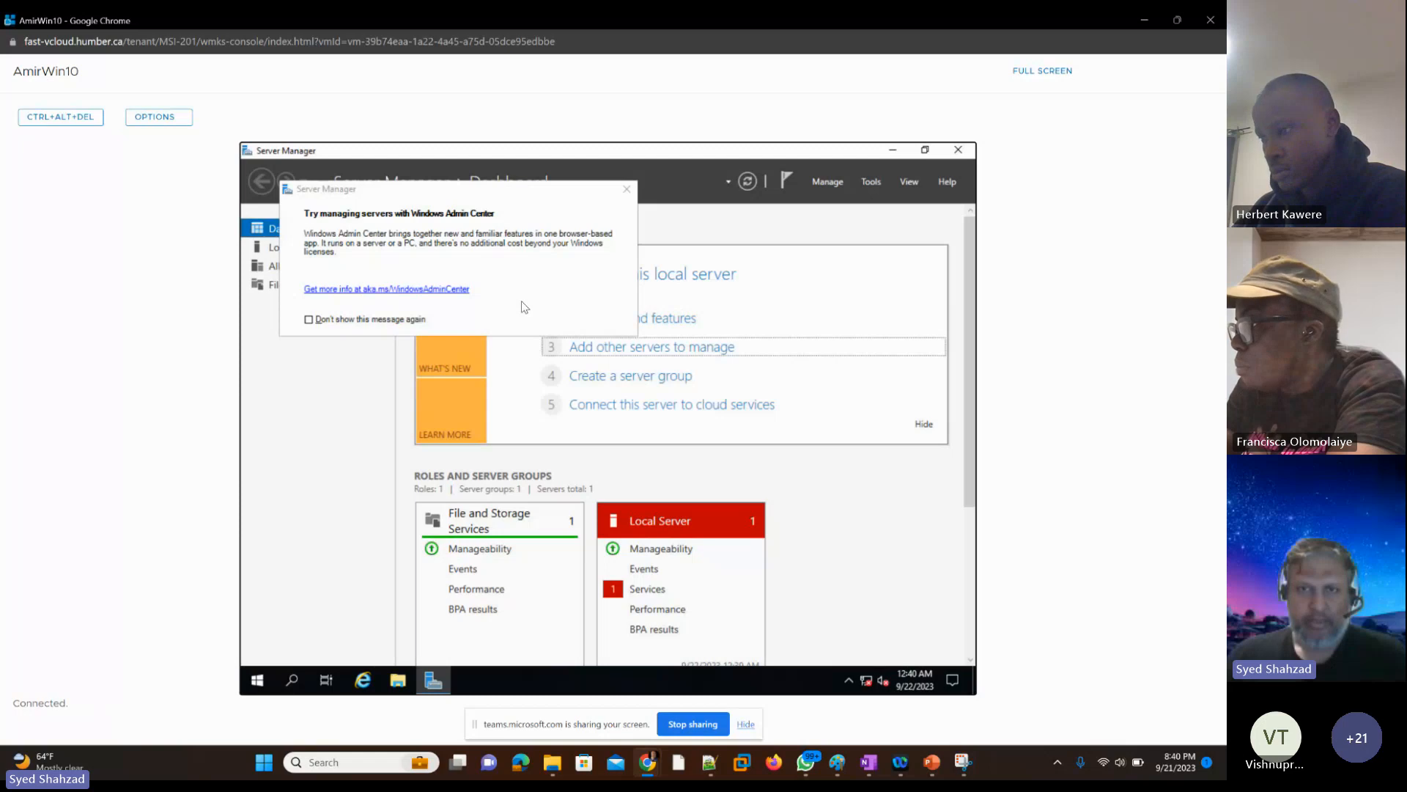
key("Tab")
key("Tab")
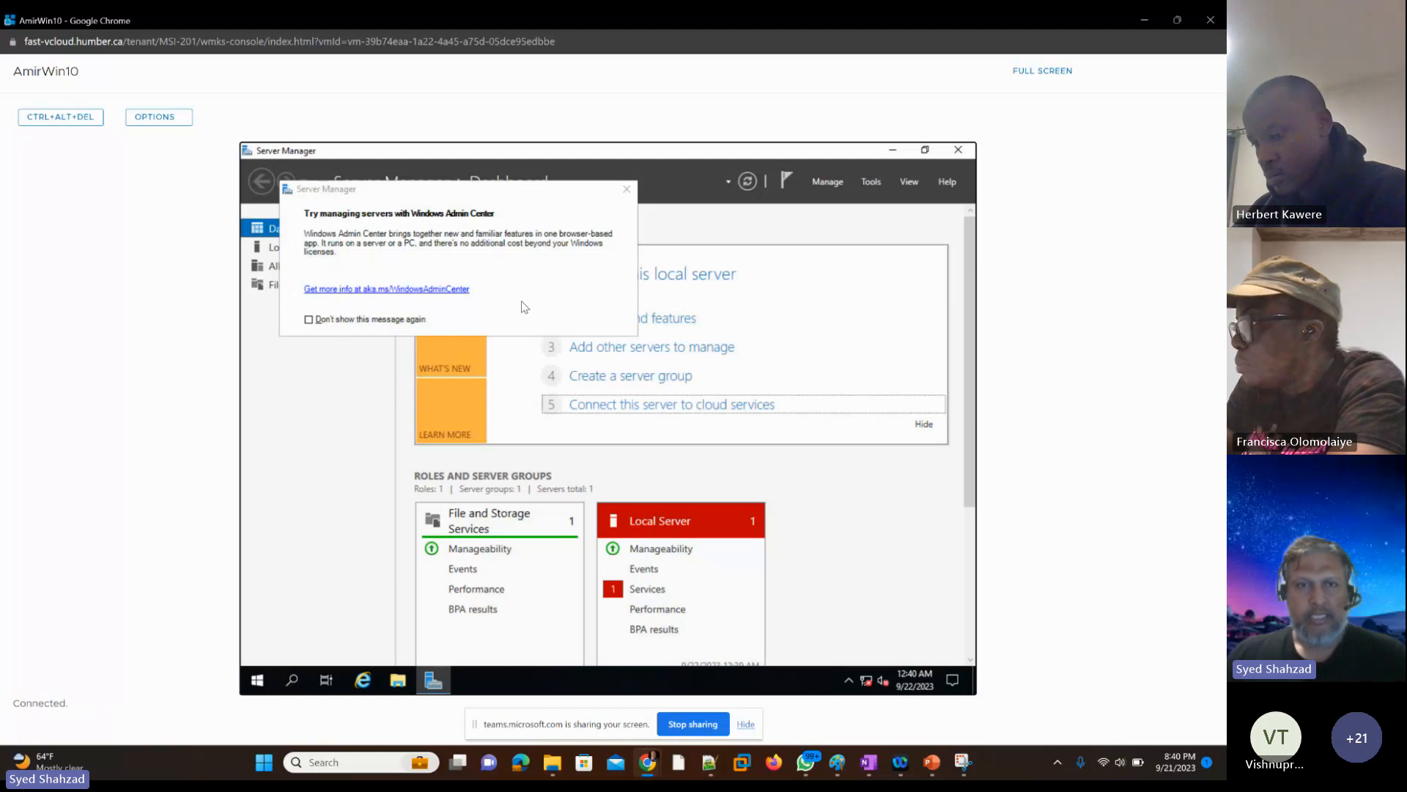
key("alt")
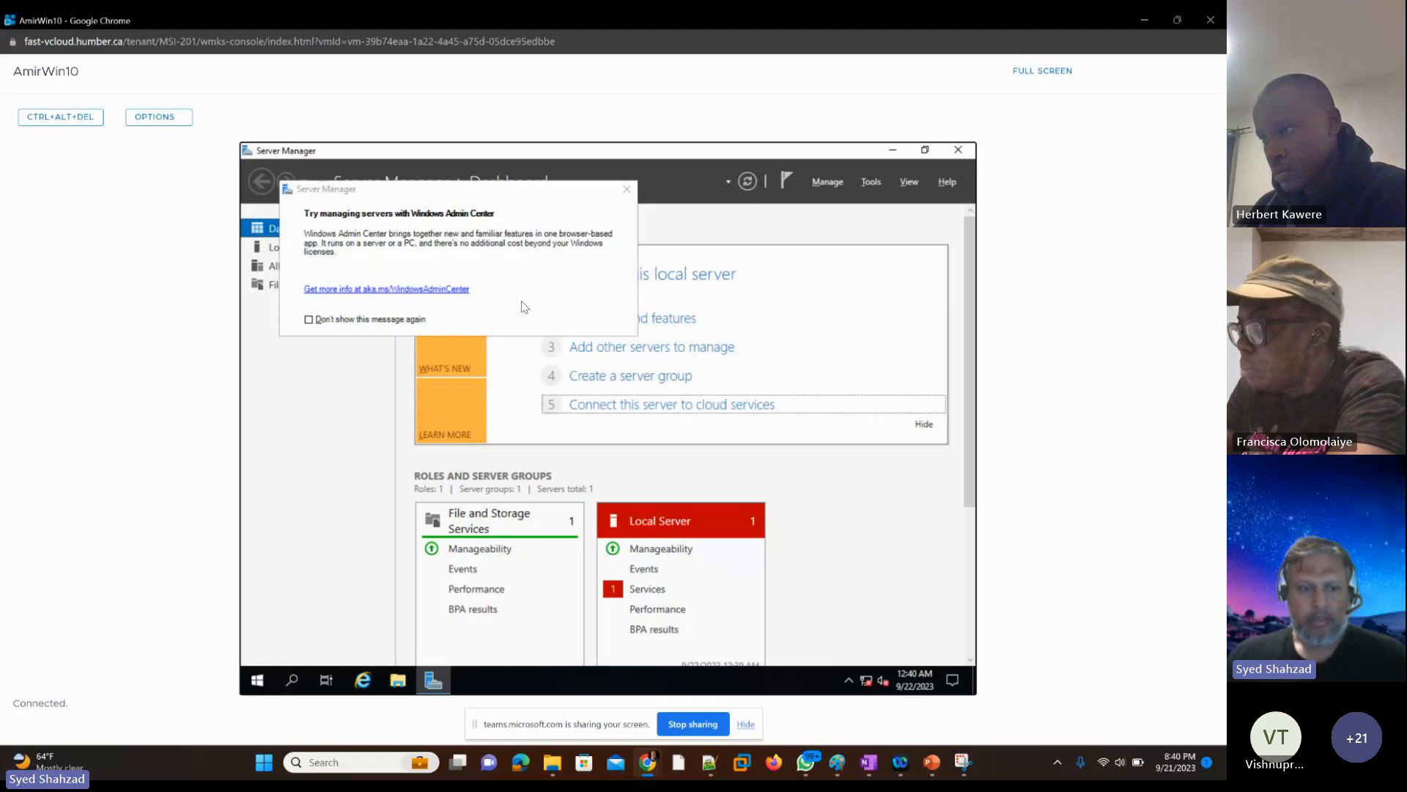
key("Tab")
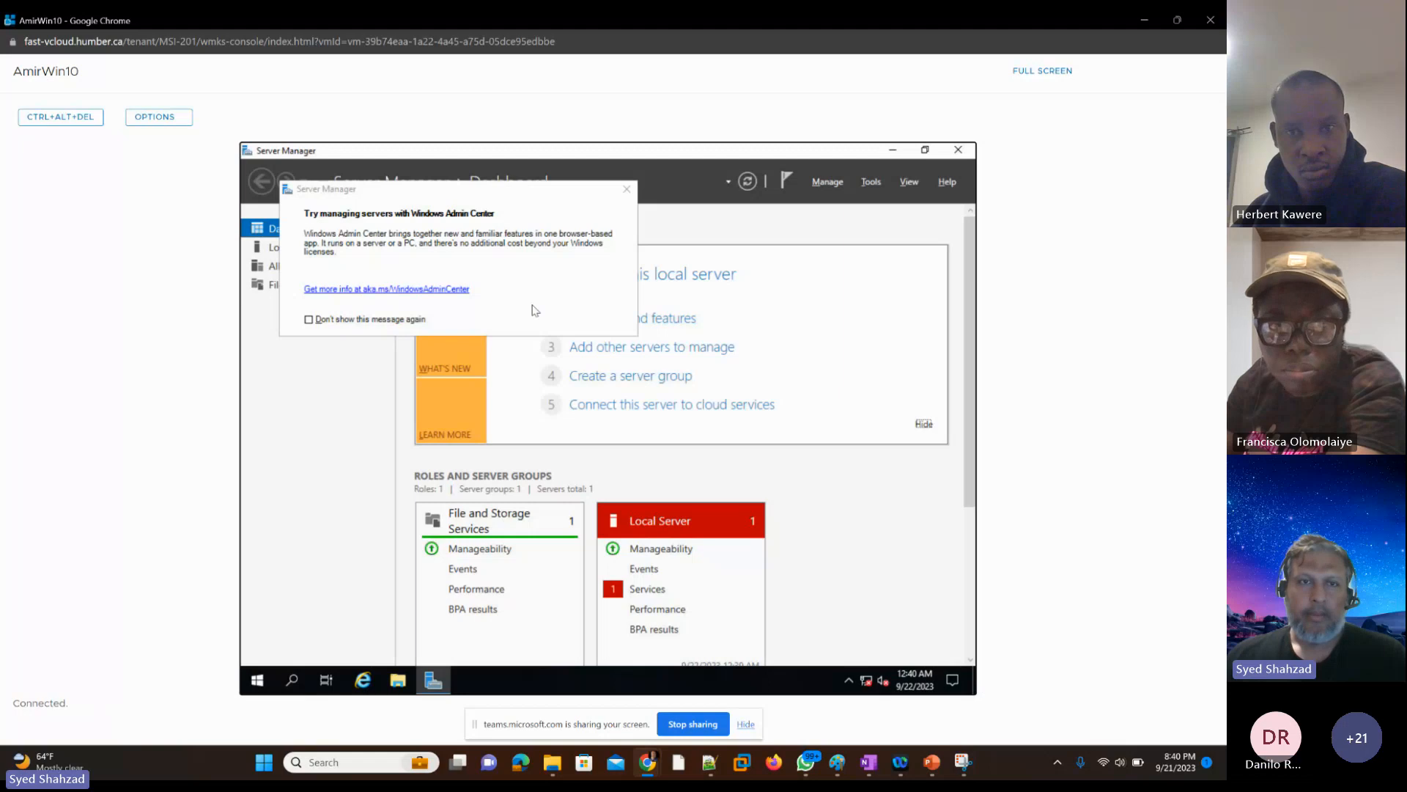
Step: Bring up the Windows security options screen in the VM and launch Task Manager from it
left_click(52, 127)
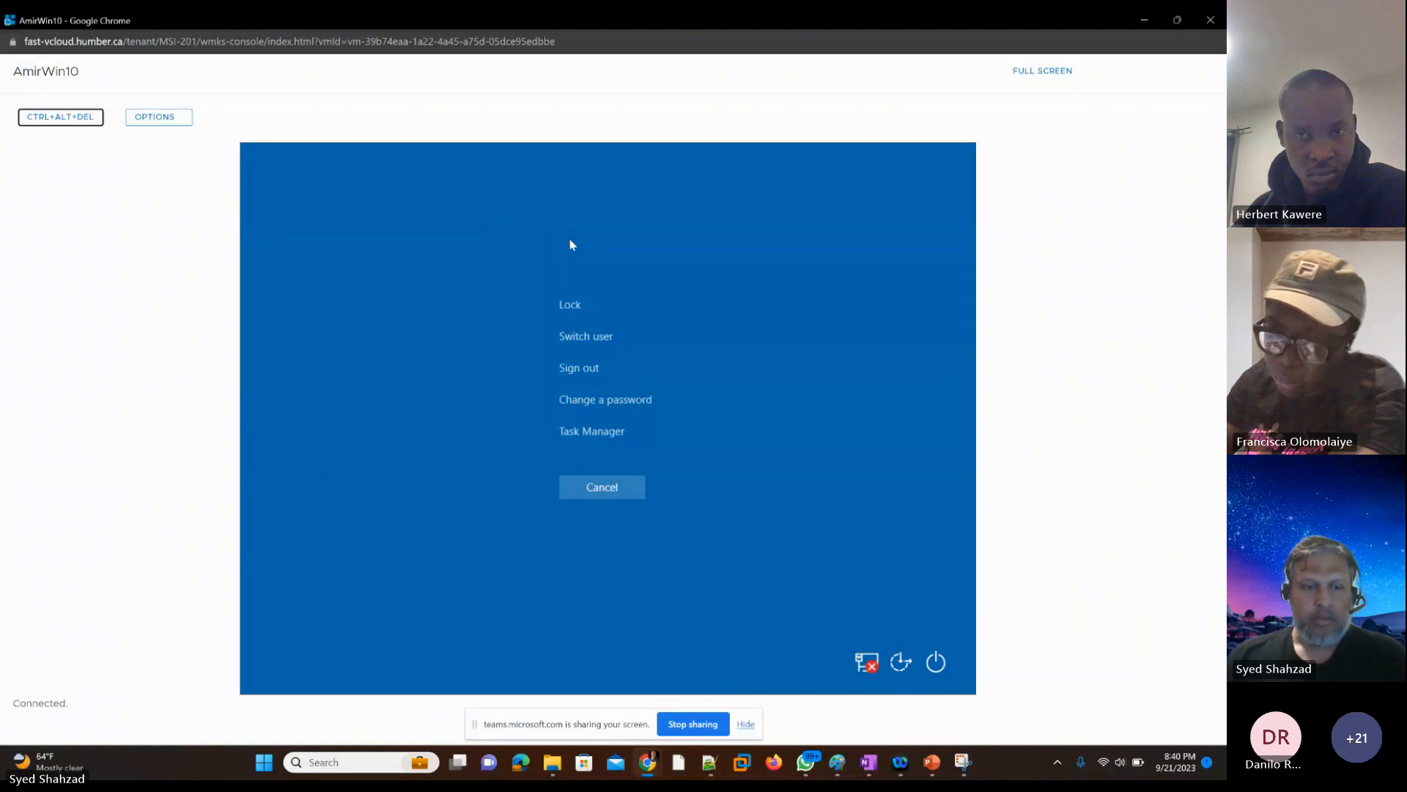
key("Tab")
key("Tab")
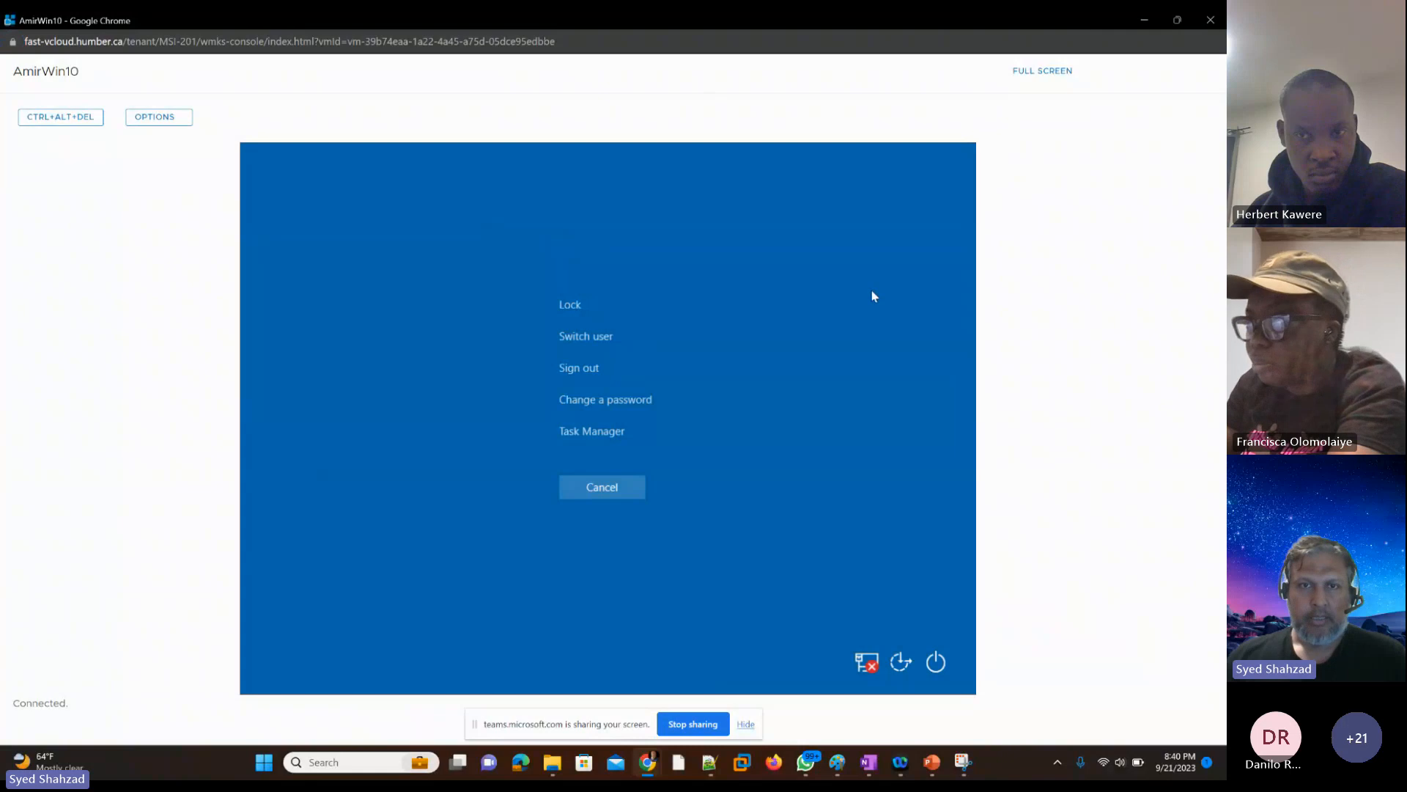
key("Tab")
key("Tab")
key("Tab")
key("Tab")
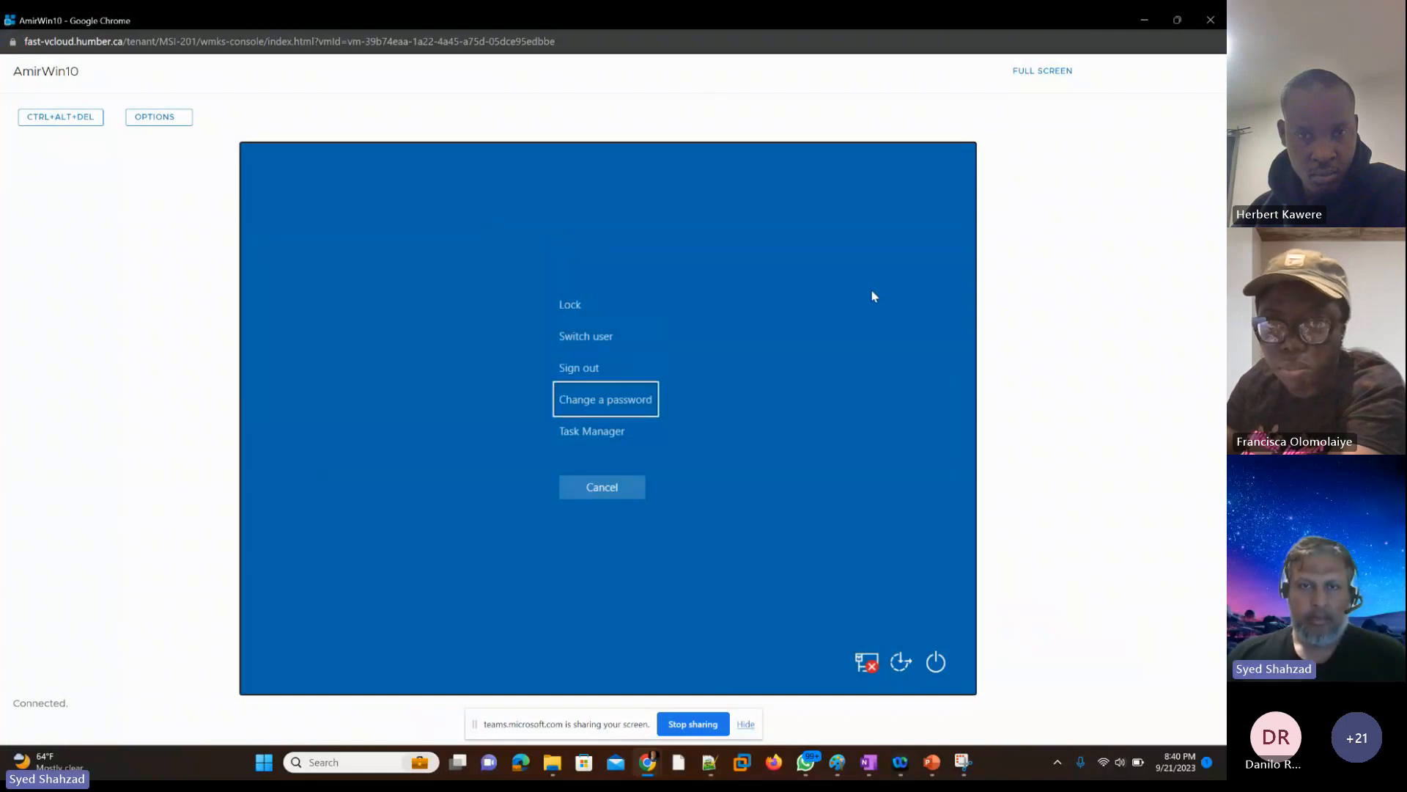
key("Tab")
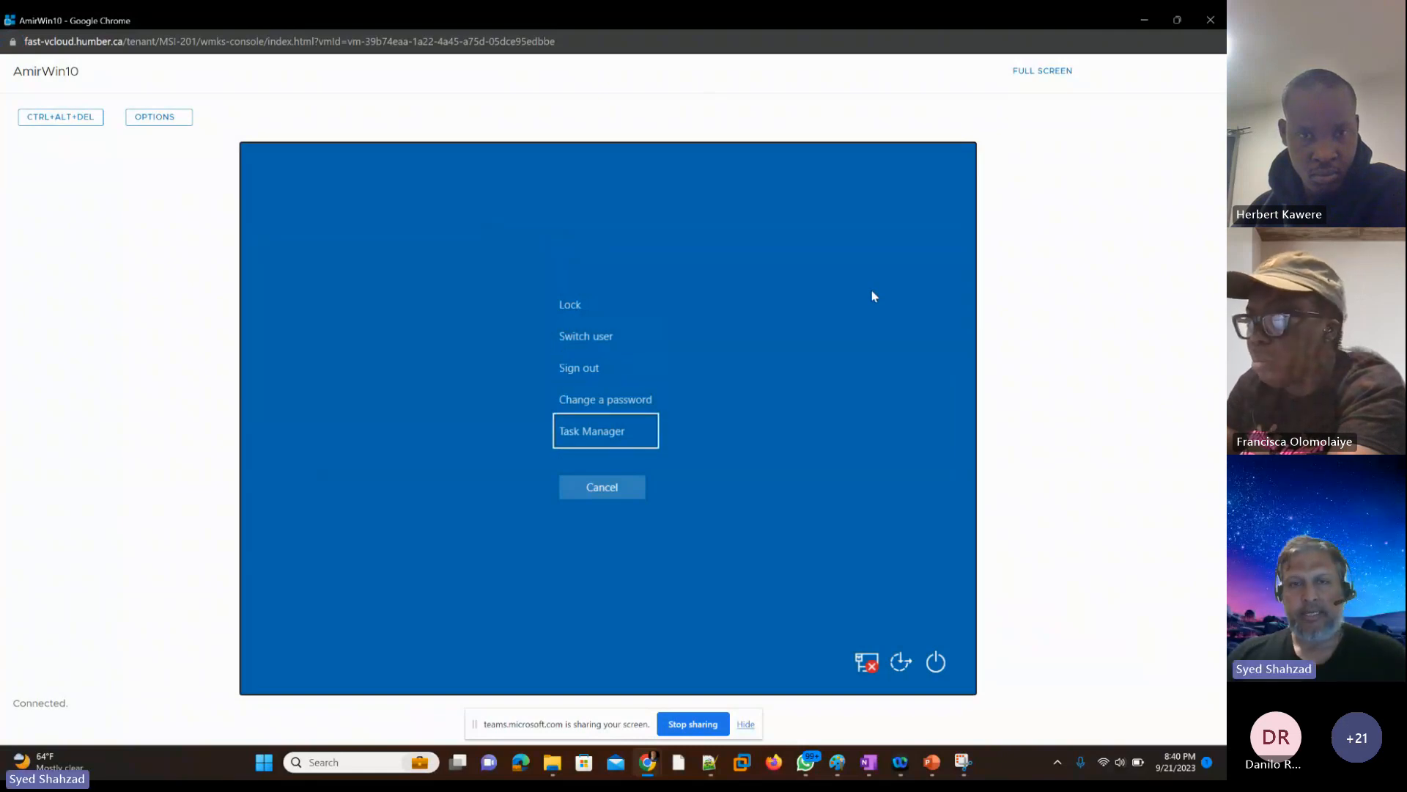
key("Tab")
key("shift+Tab")
key("shift+Tab")
key("shift+Tab")
key("shift+Tab")
key("shift+Tab")
key("shift+Tab")
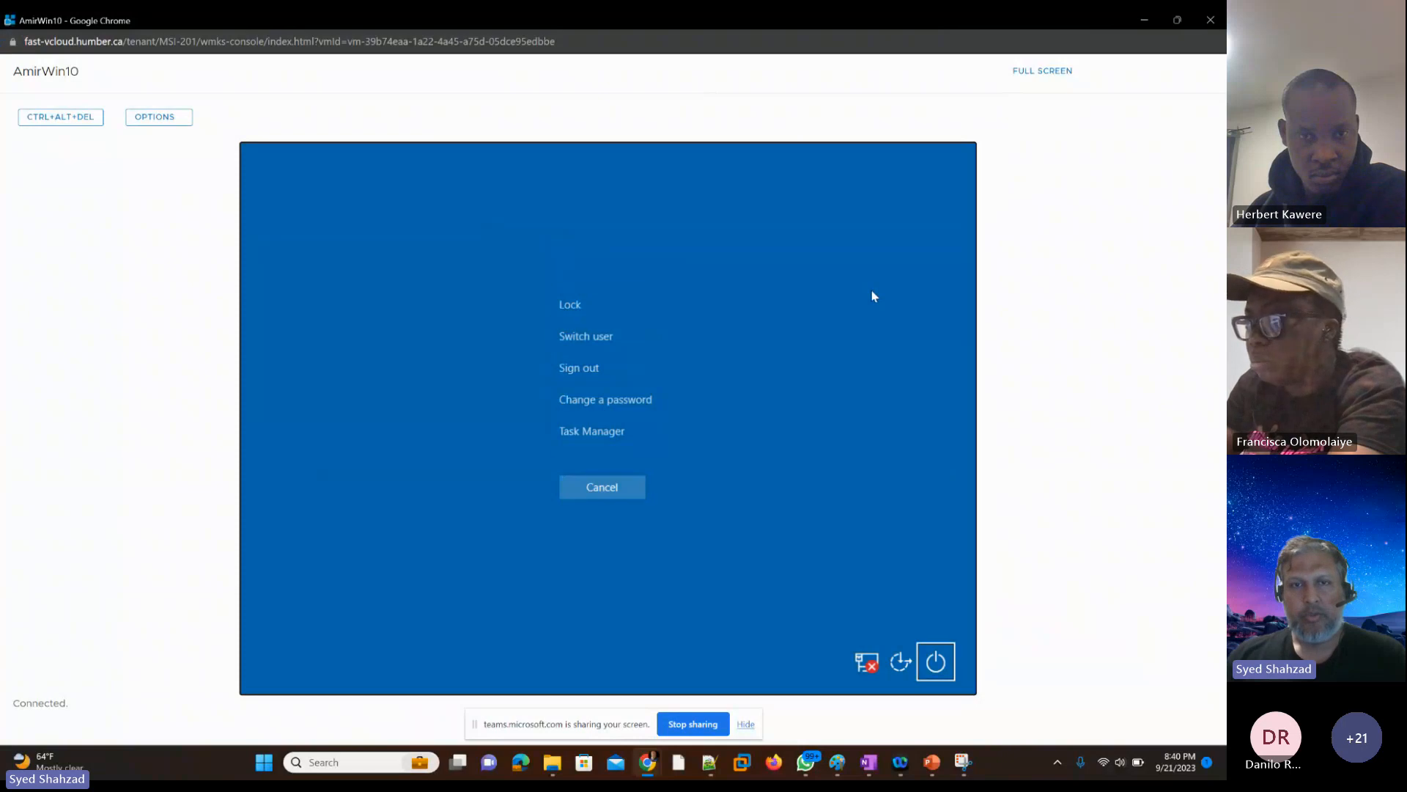
key("Tab")
key("Tab")
key("Tab")
key("Tab")
key("Tab")
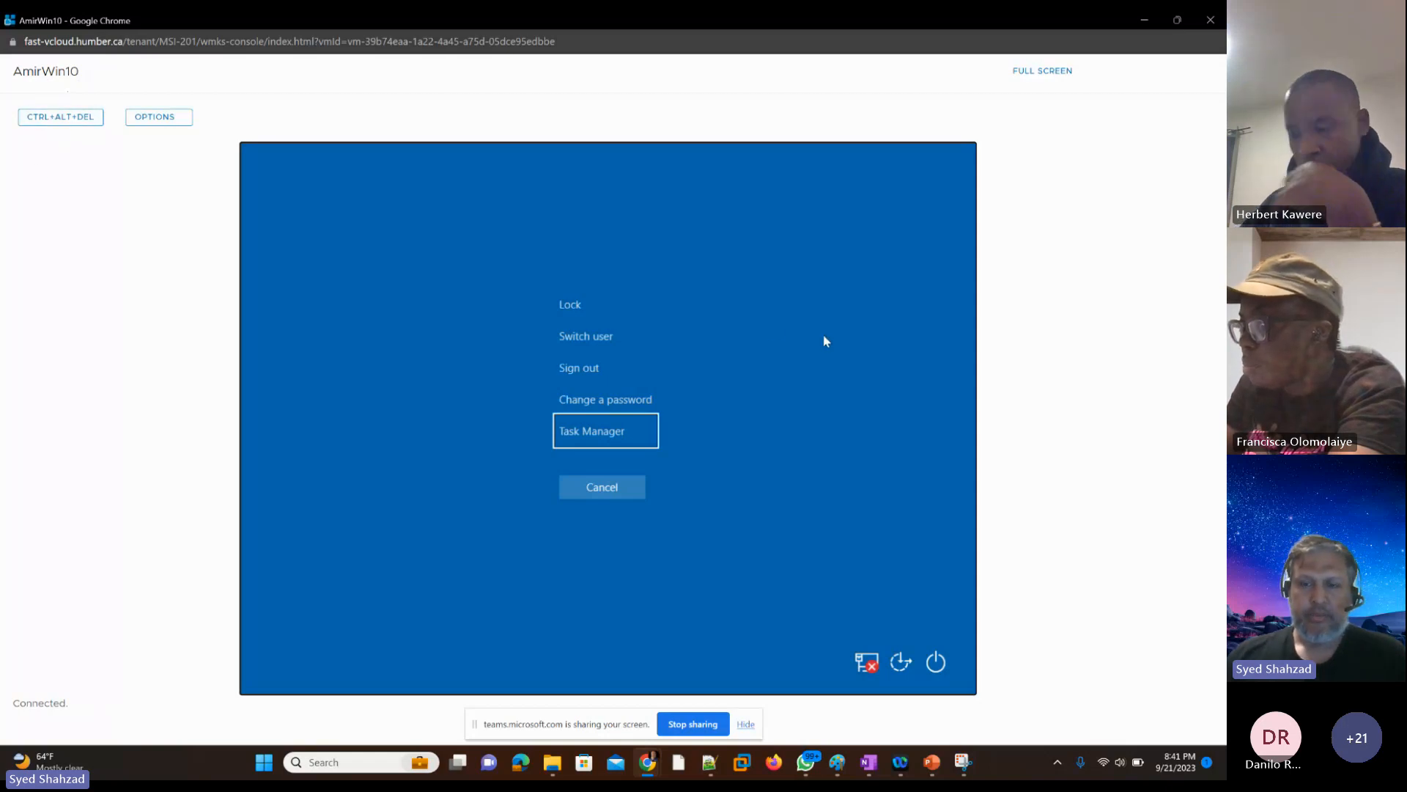
key("Up")
key("Down")
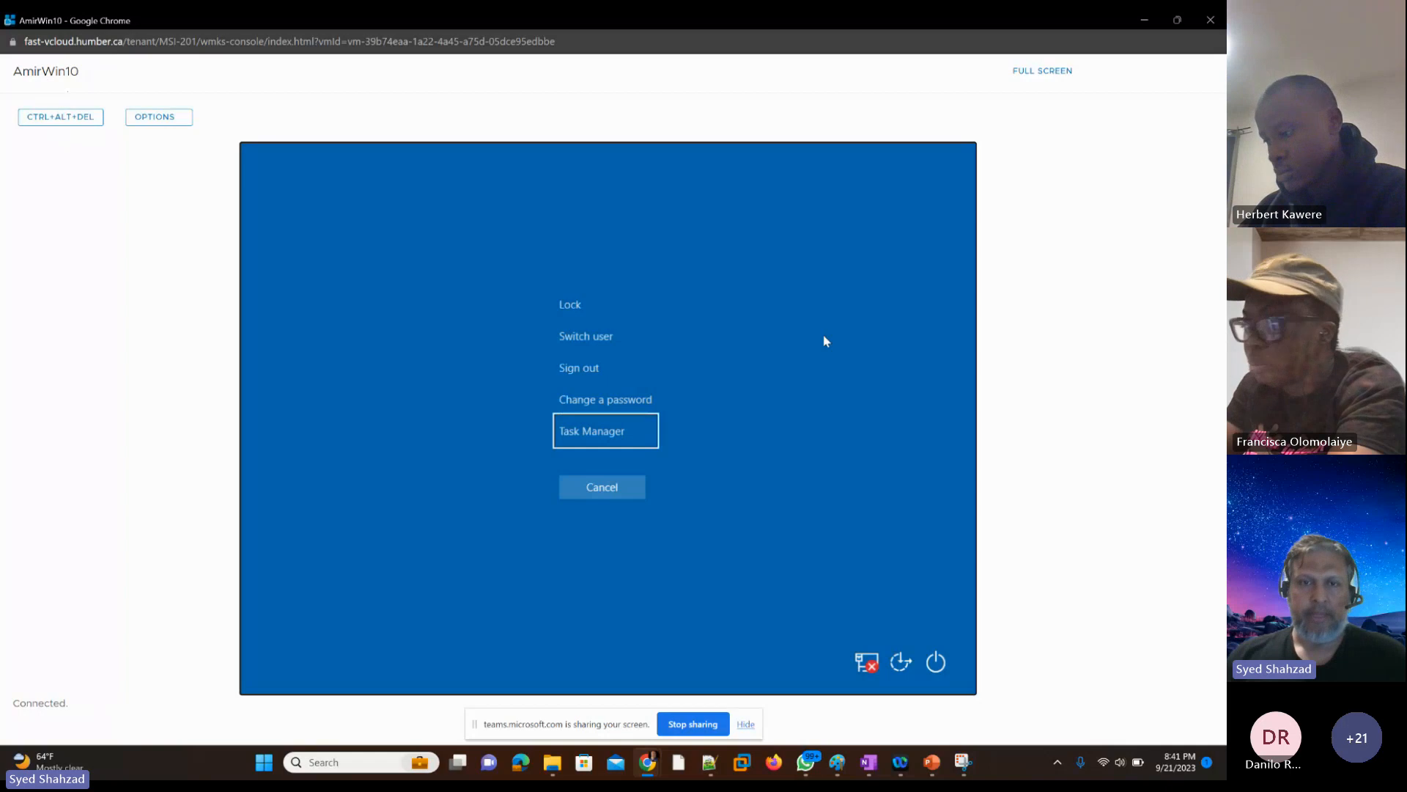
key("Return")
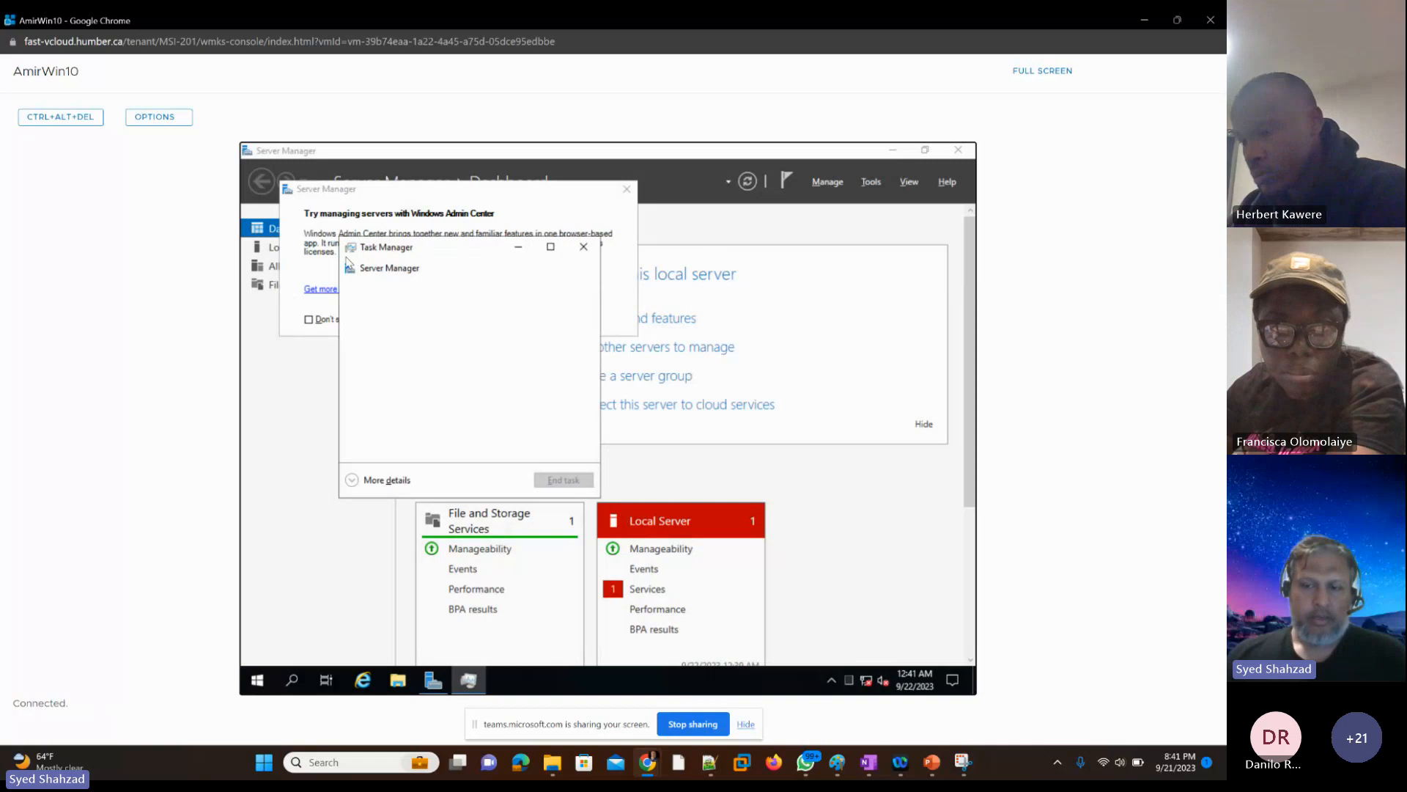
Step: Select Server Manager in Task Manager and expand the window to the detailed view
left_click(348, 260)
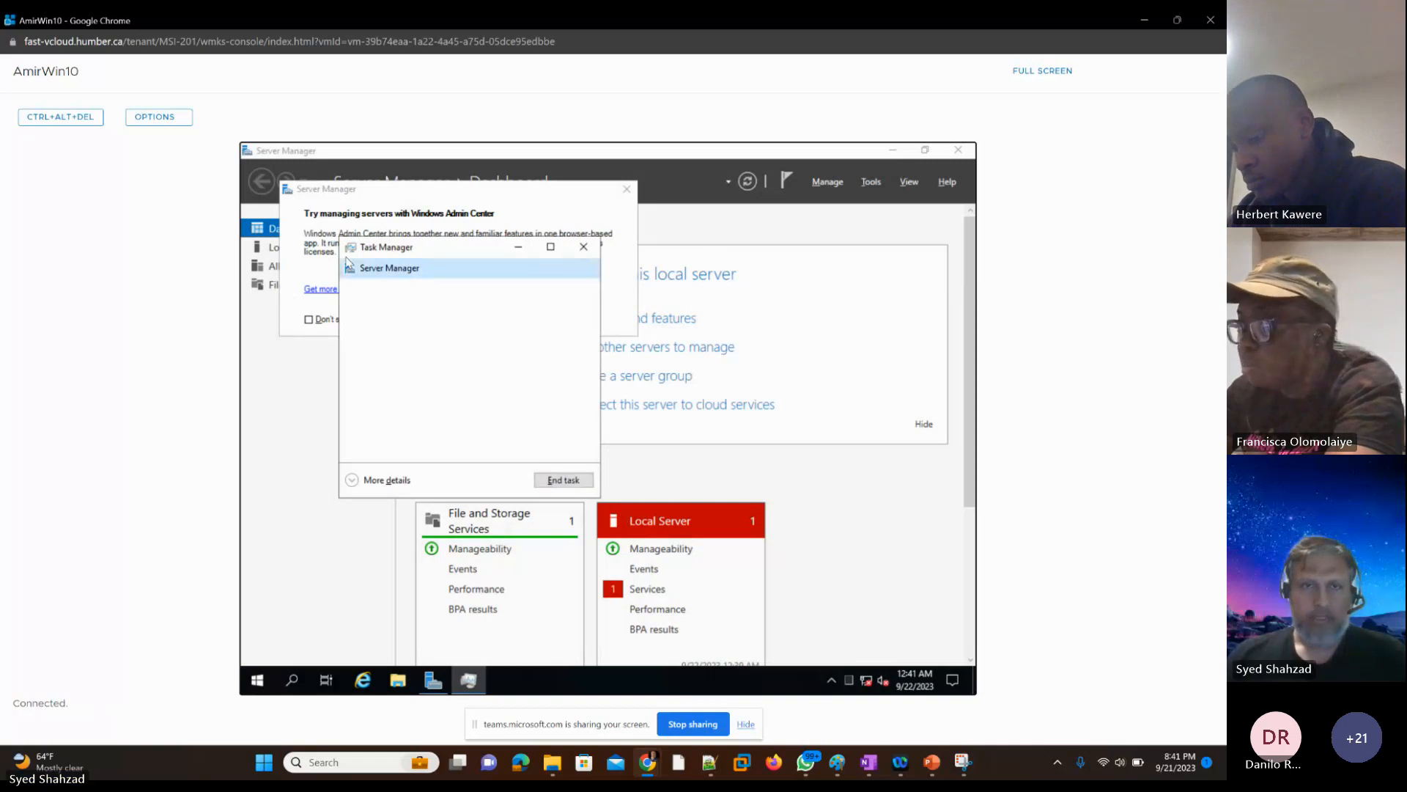
key("Tab")
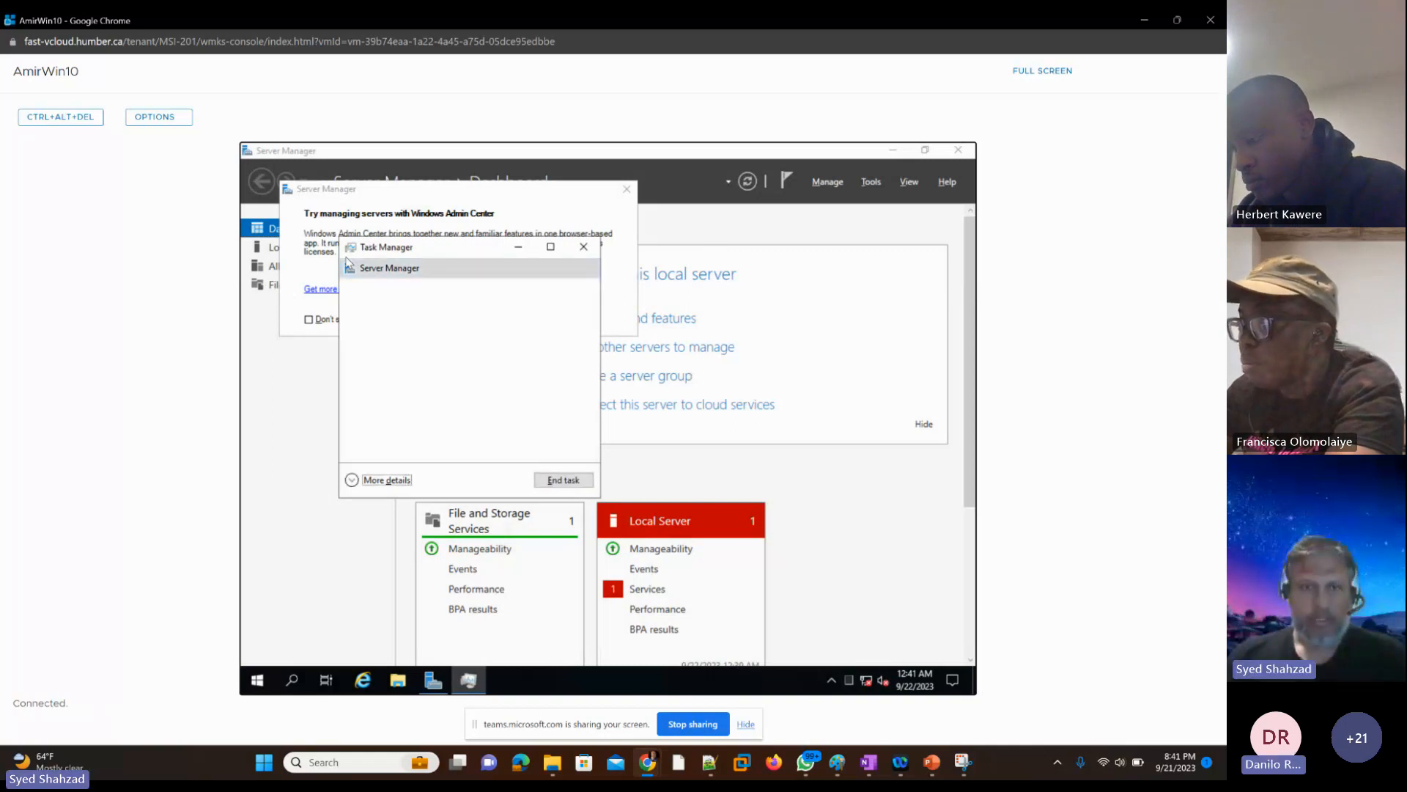
key("Tab")
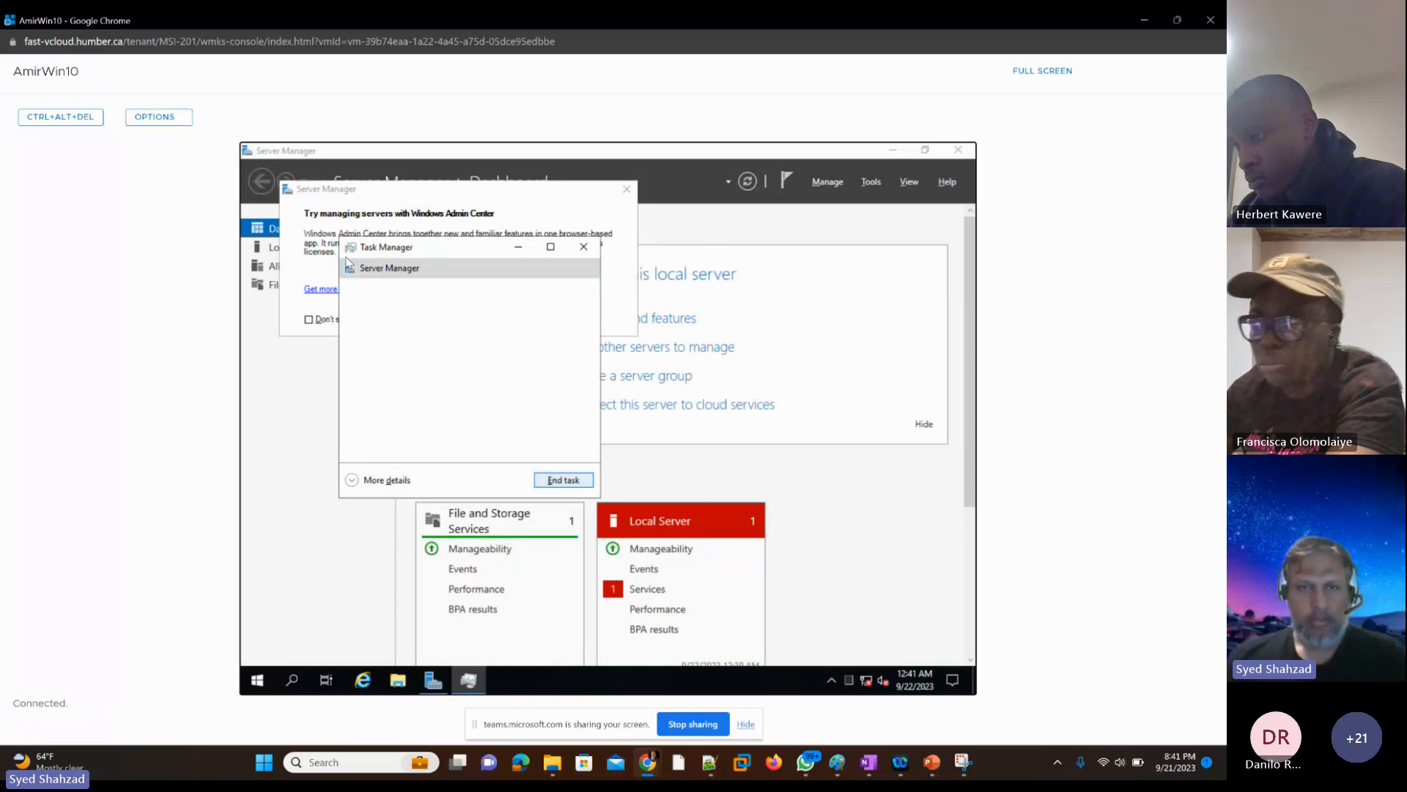
key("shift+Tab")
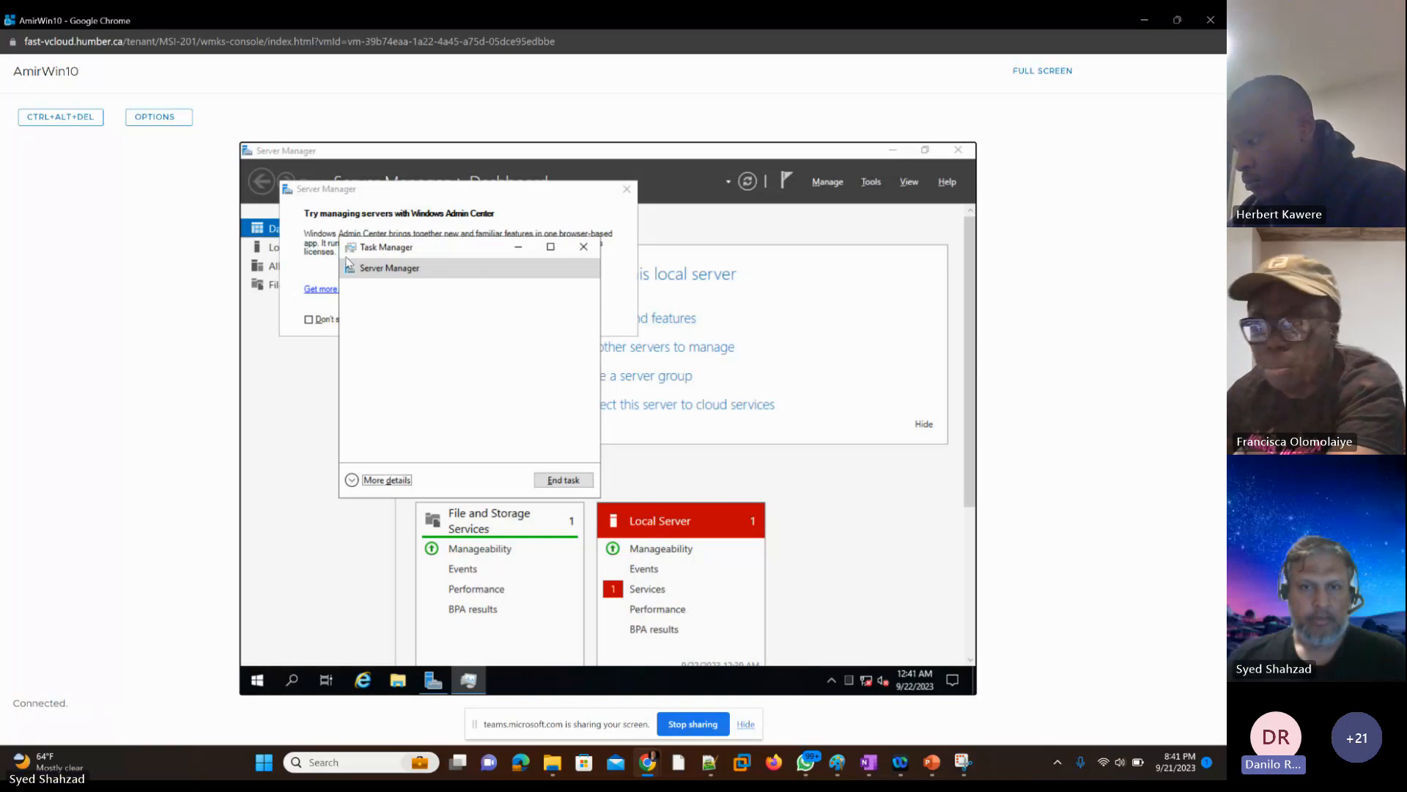
key("alt+d")
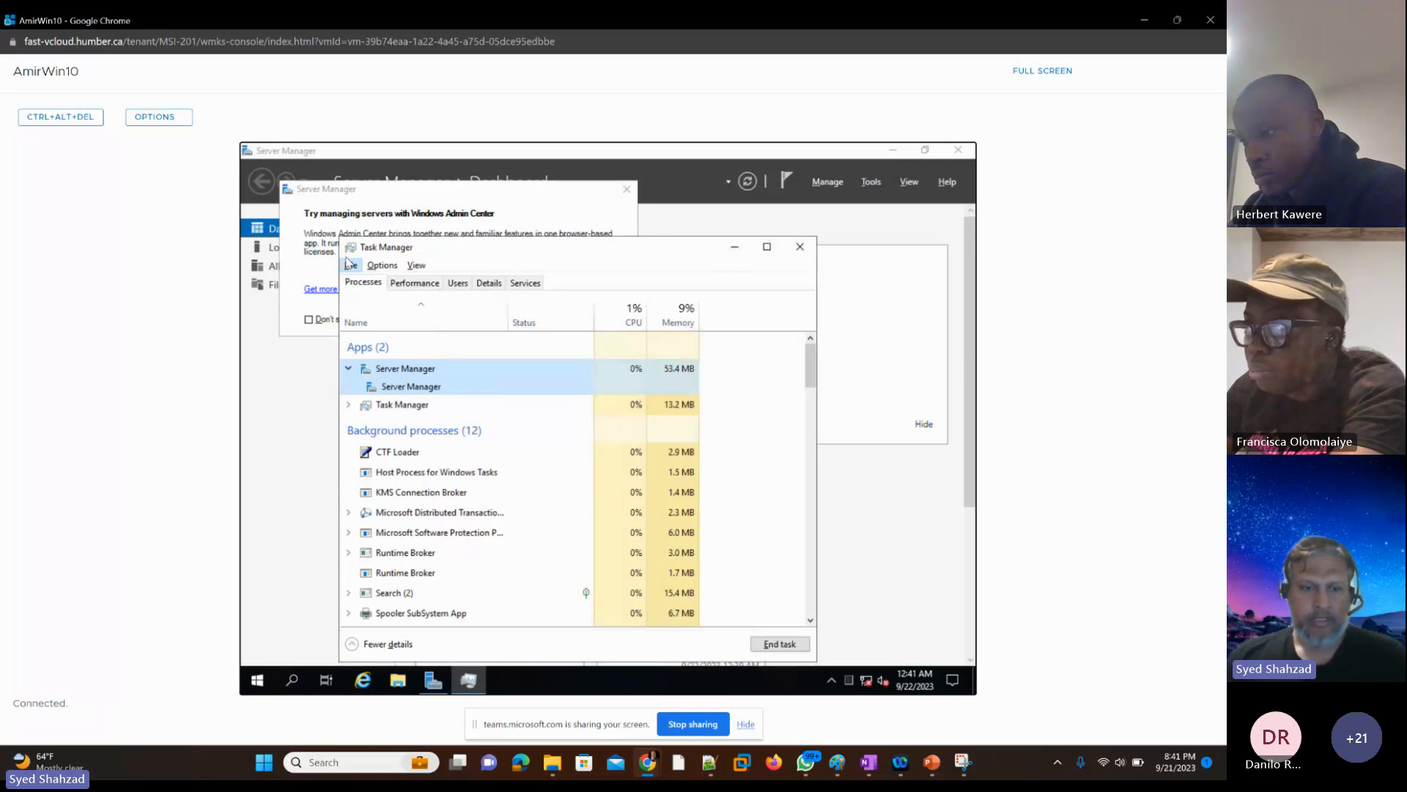
Step: Return to Task Manager through the guest's Windows security options screen and end the Server Manager task
left_click(350, 263)
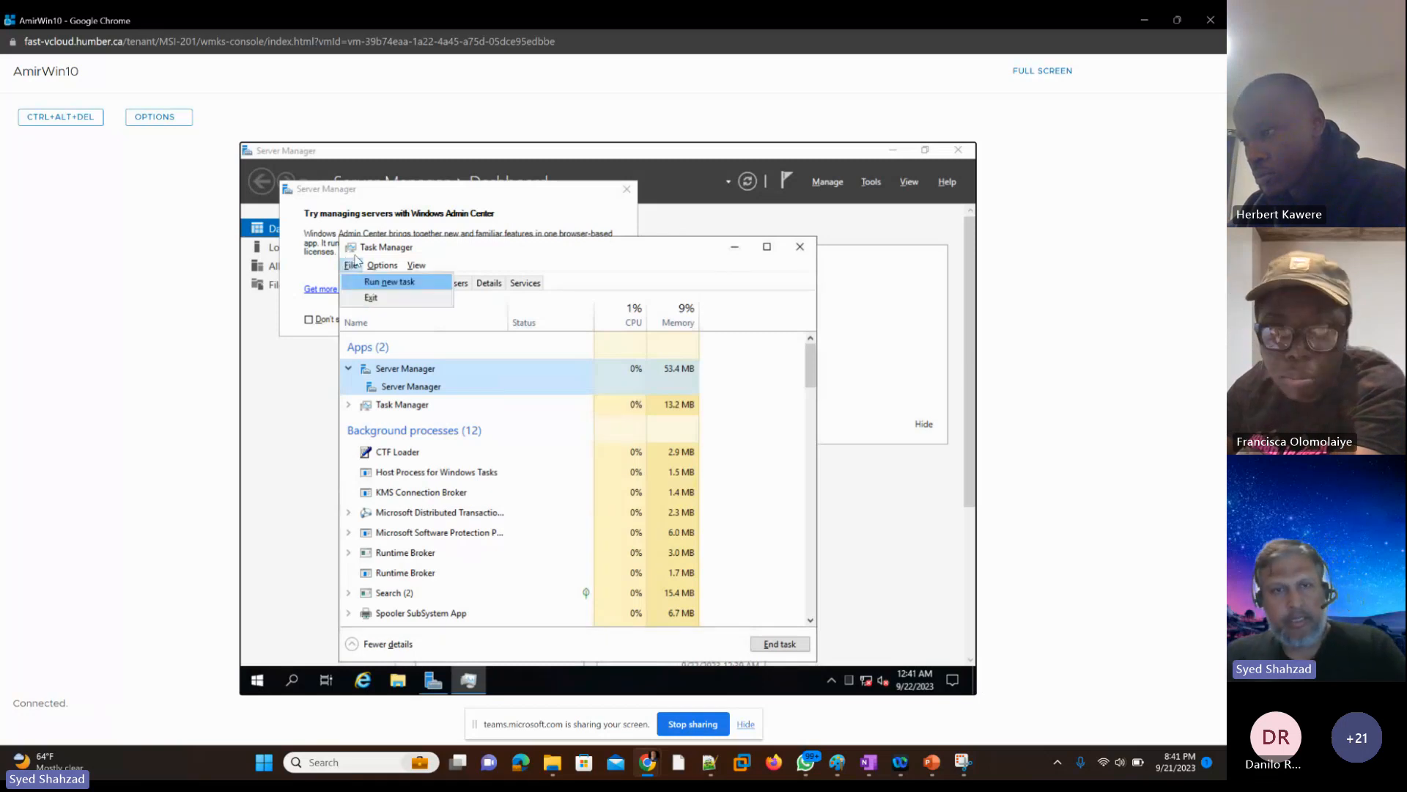
left_click(99, 122)
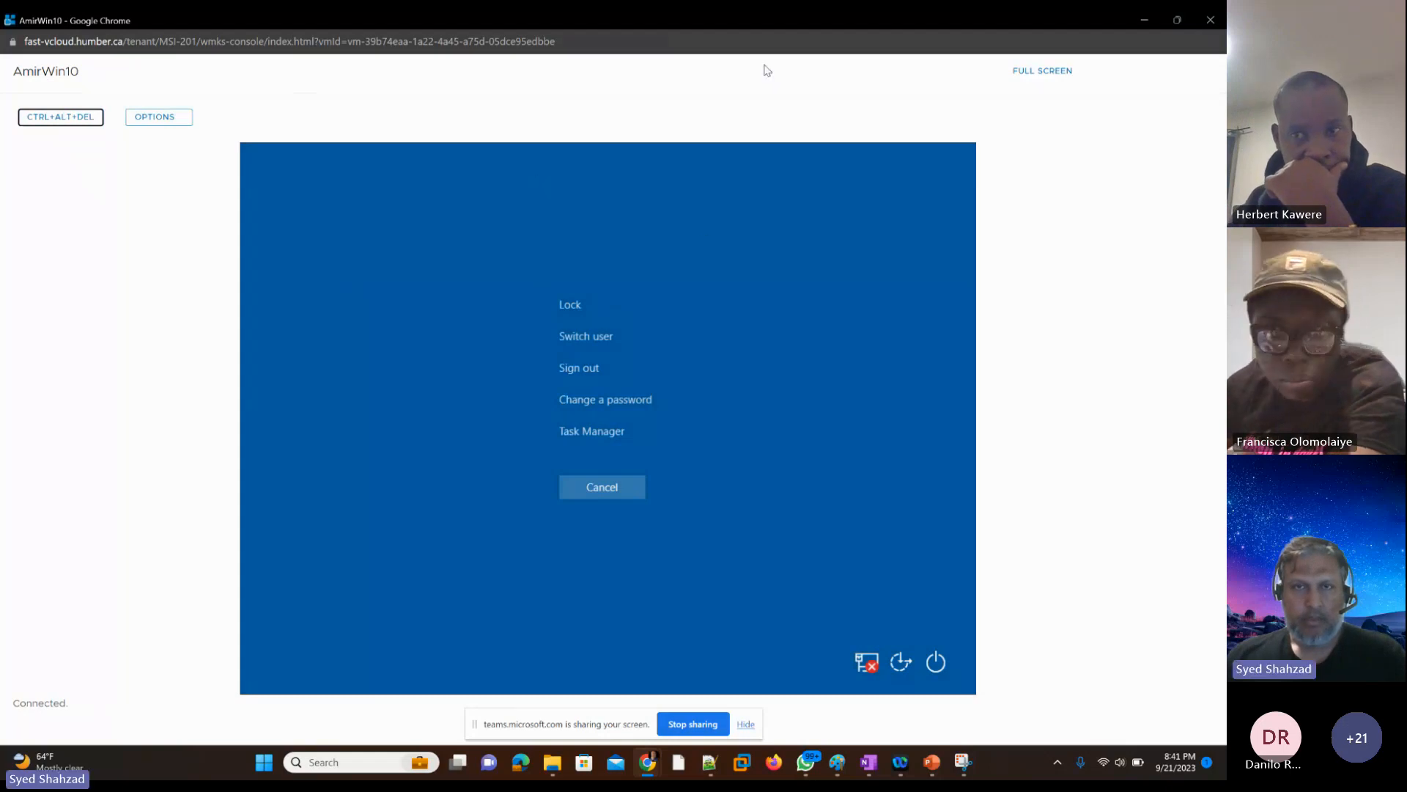
left_click(826, 198)
key("Tab")
key("Tab")
key("Tab")
key("Tab")
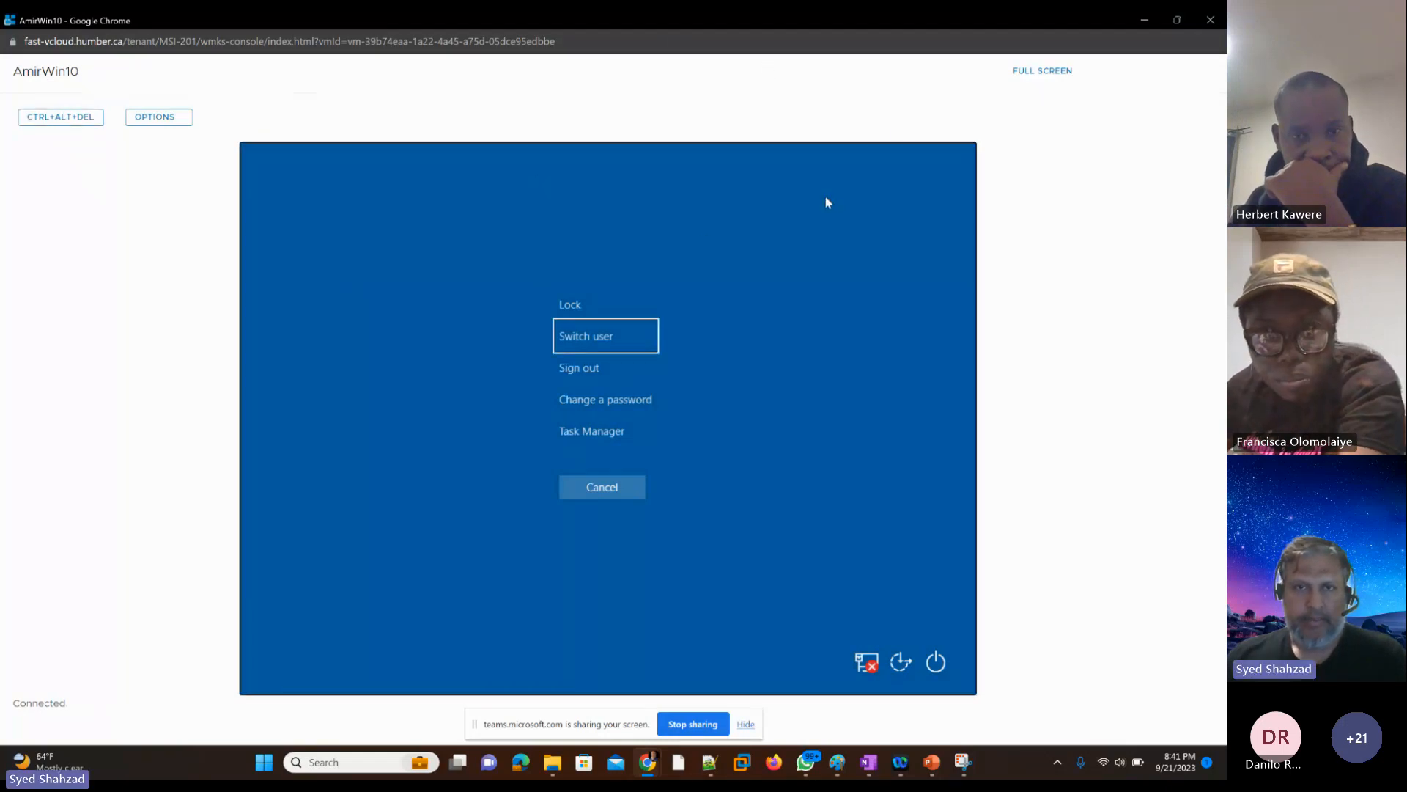
key("Return")
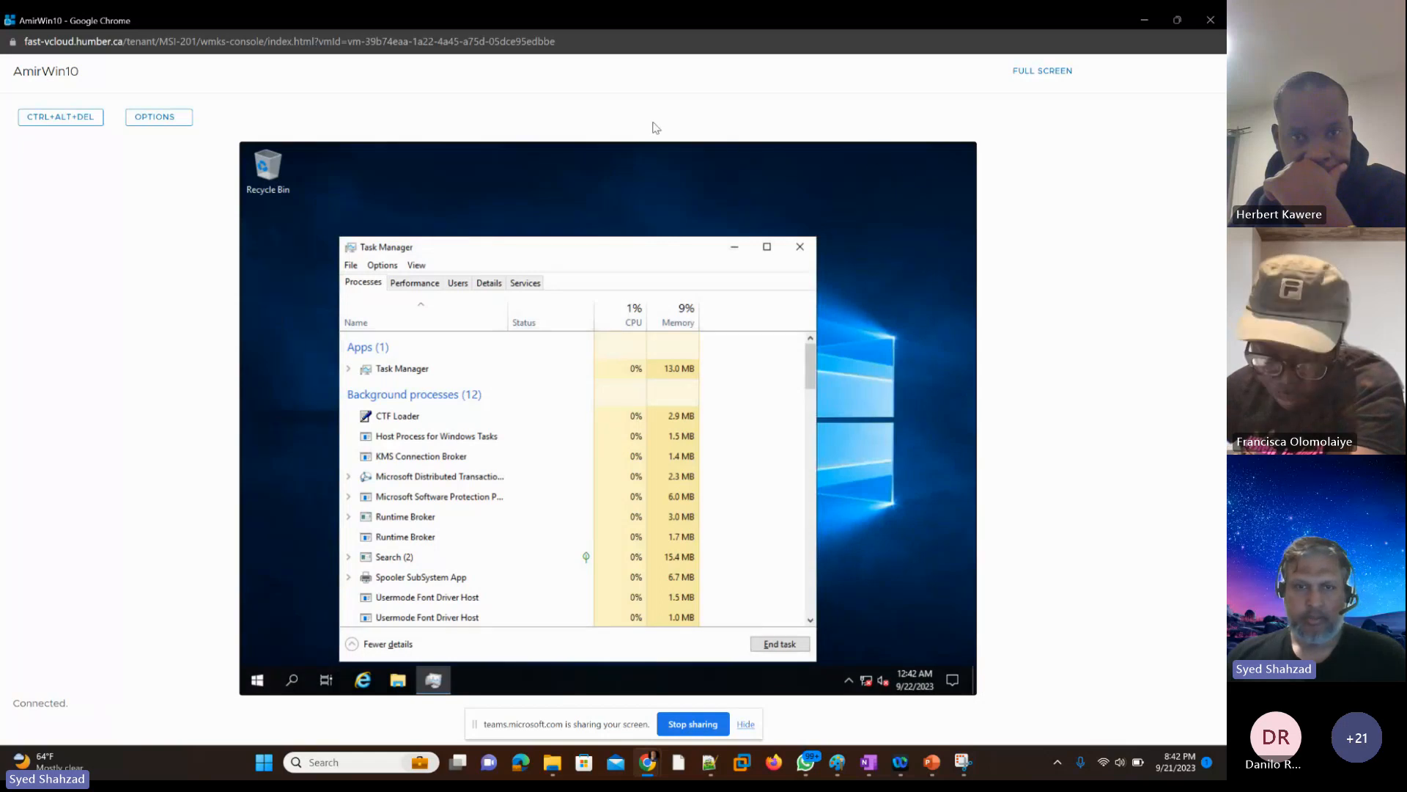
key("Tab")
key("Tab")
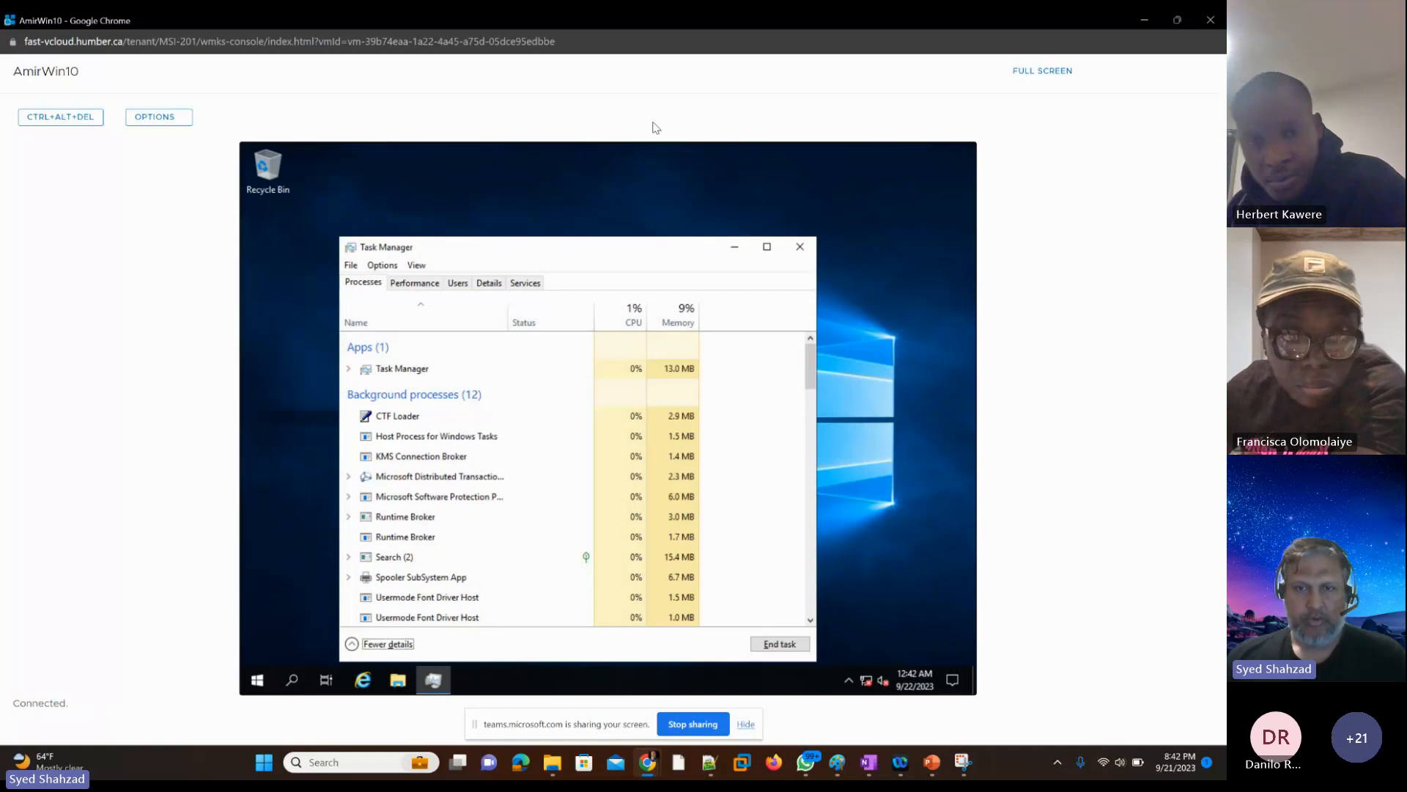
key("Tab")
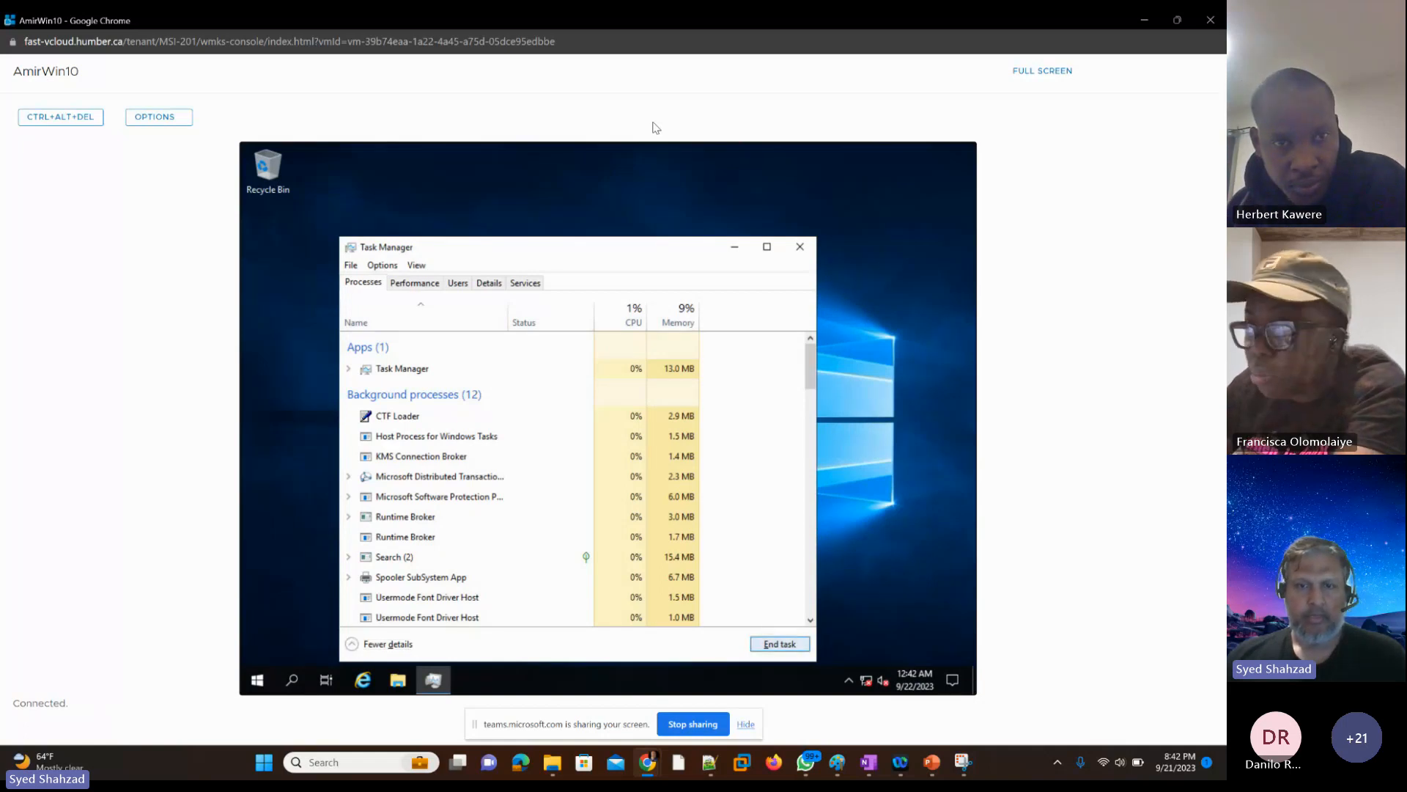
key("shift+Tab")
key("Tab")
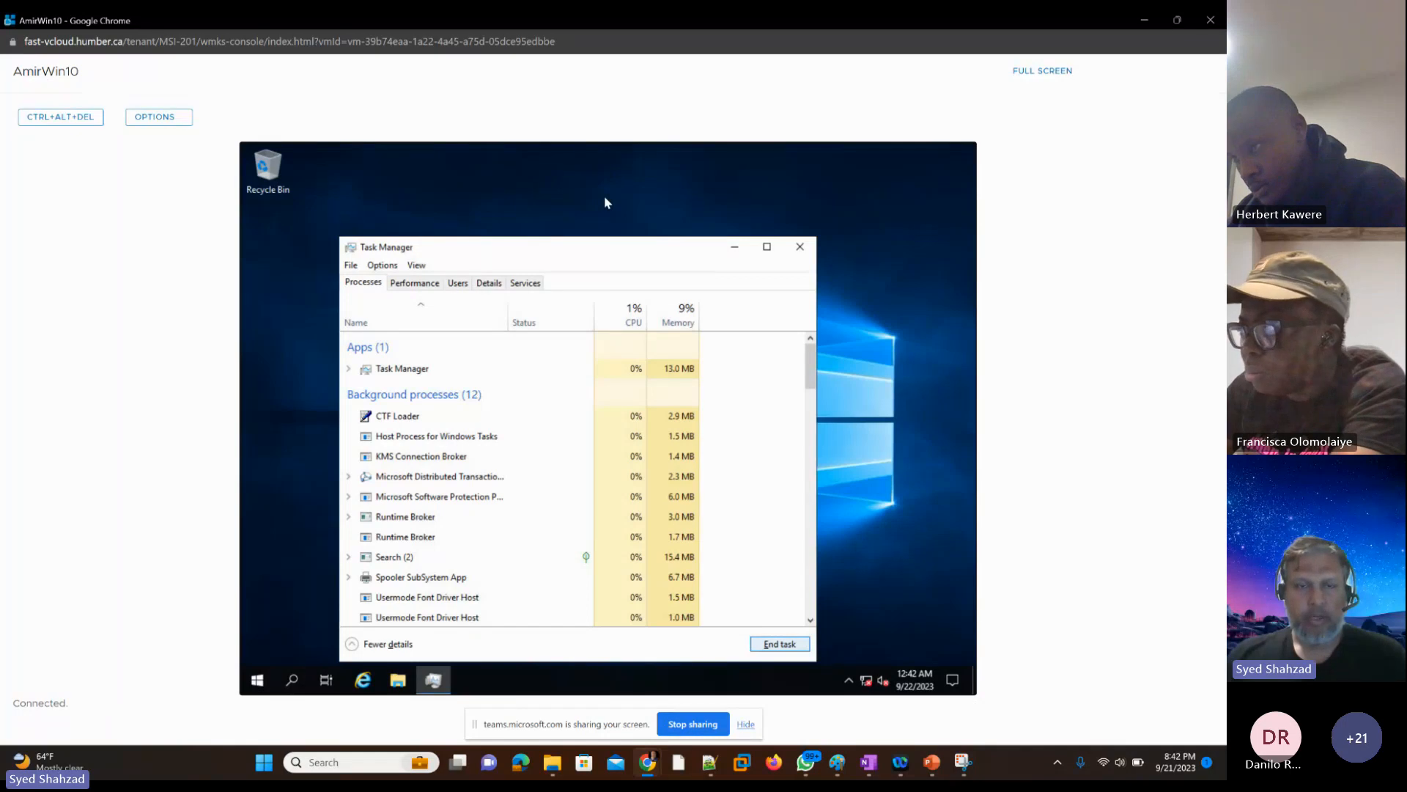
key("alt")
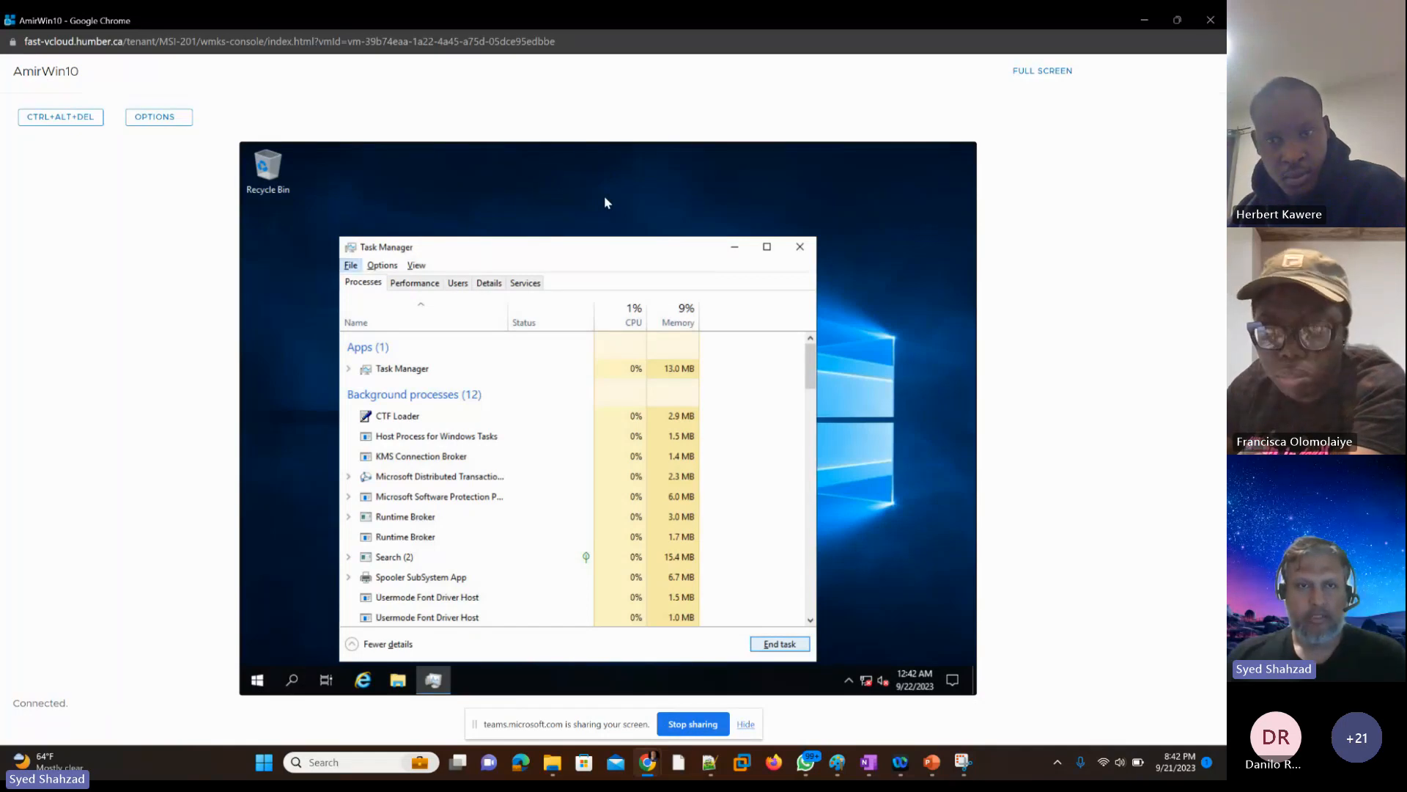
key("alt")
key("alt")
key("alt")
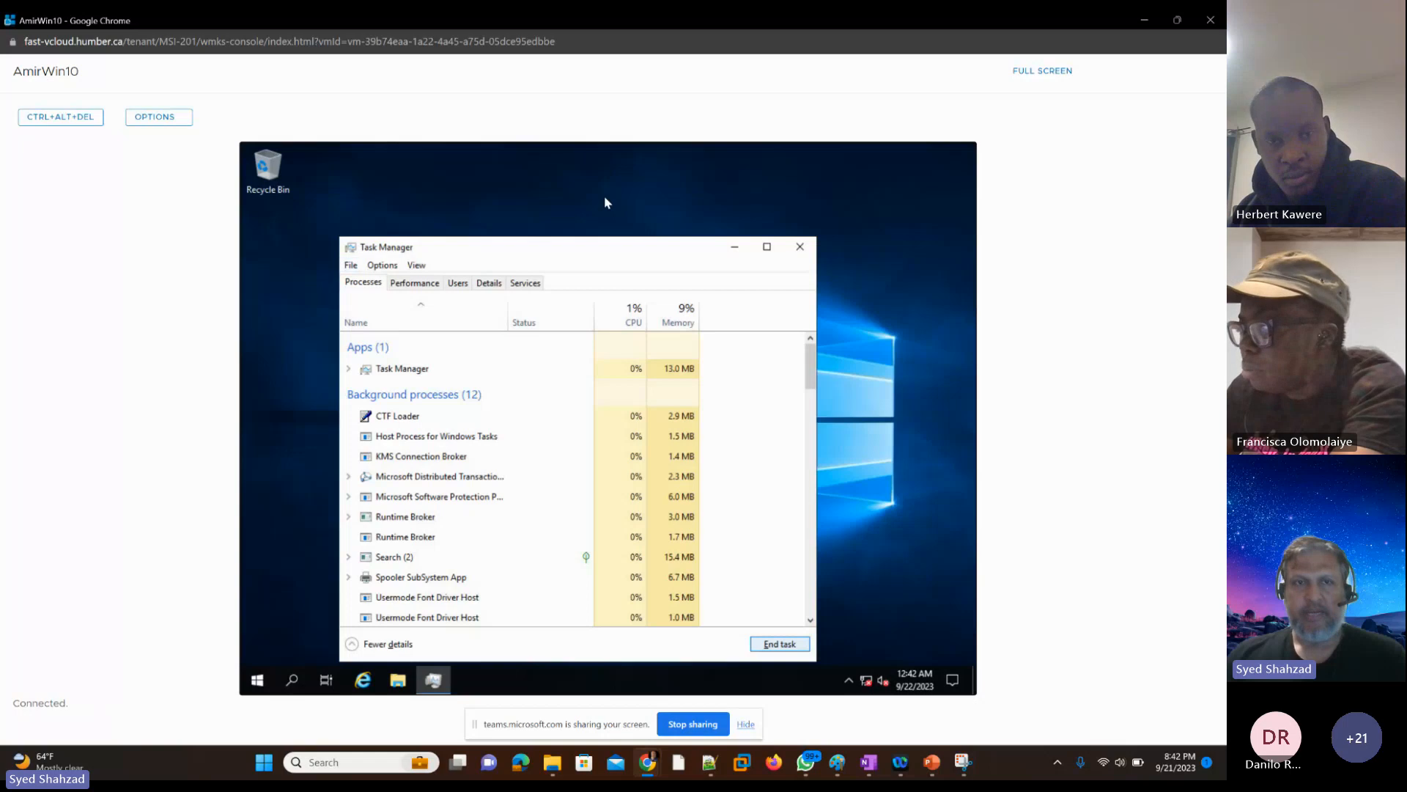
key("alt")
key("alt")
key("alt")
key("alt")
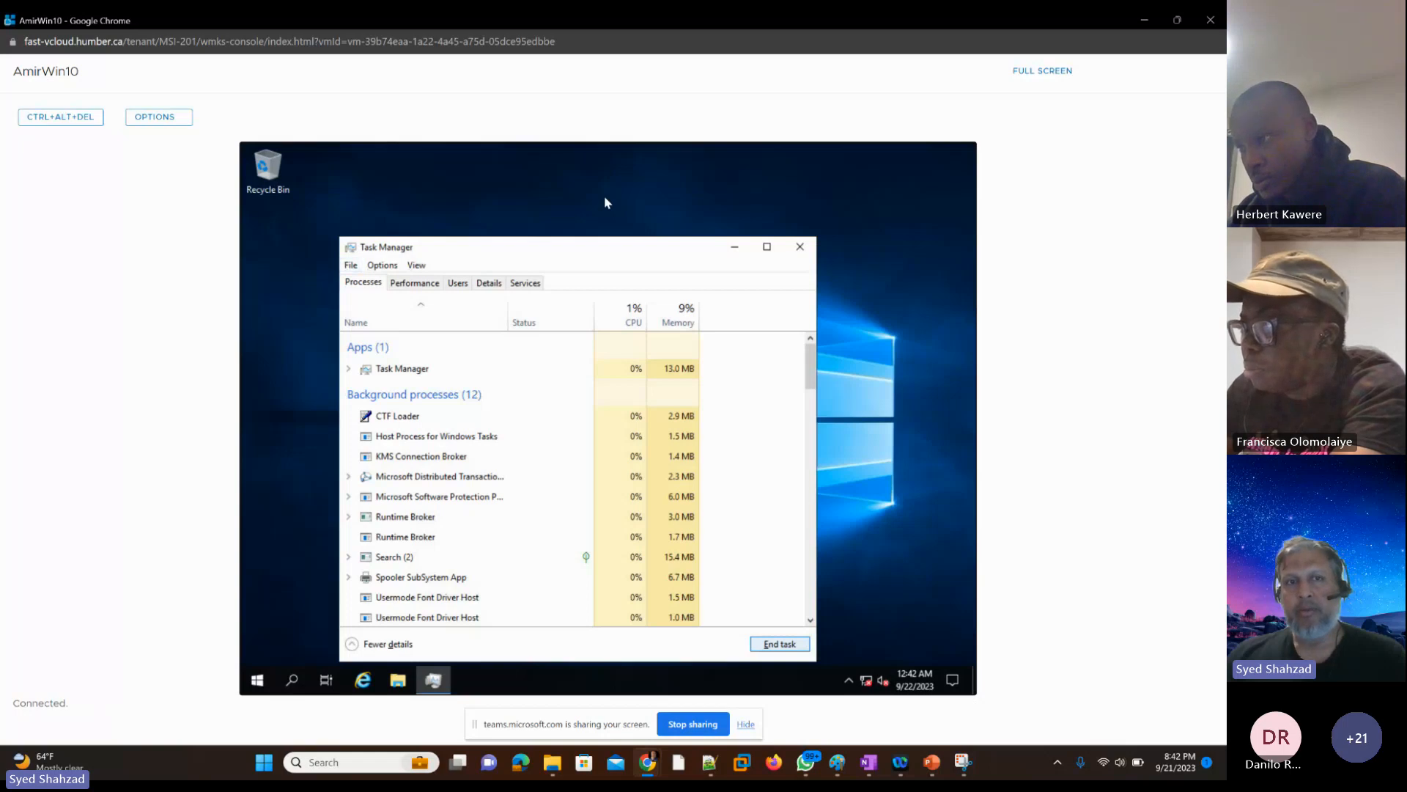
key("alt")
key("alt")
key("alt")
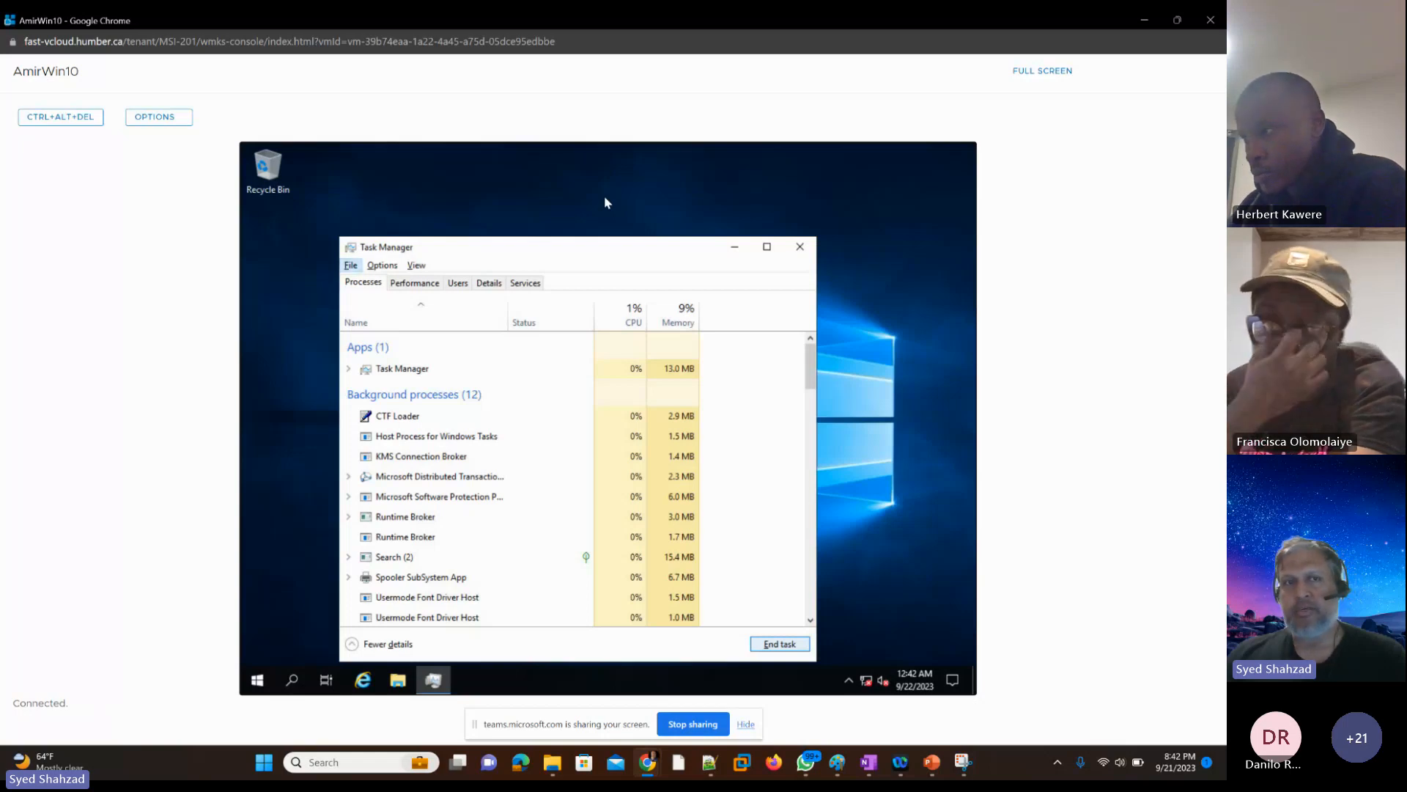
key("alt")
key("alt")
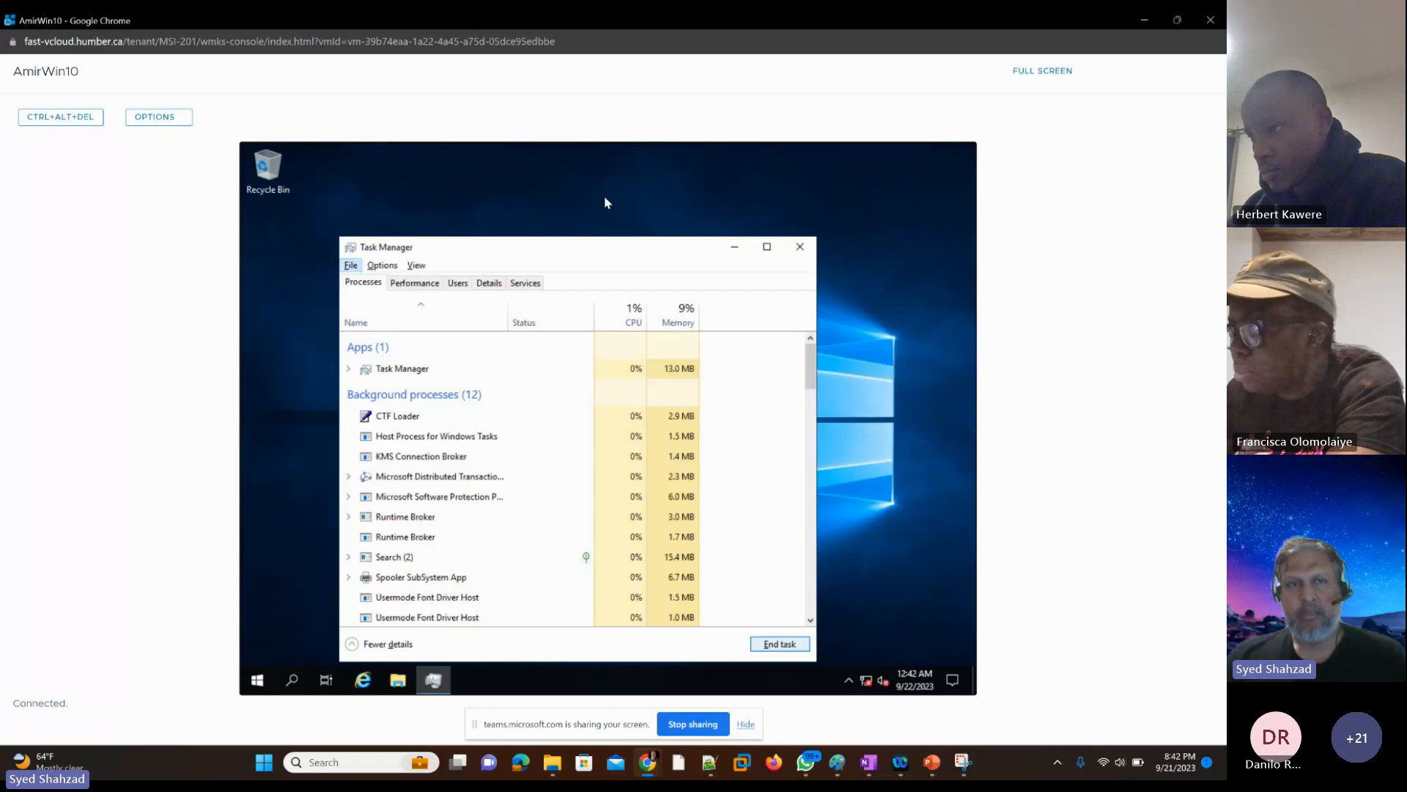
Step: Exit Task Manager in the guest to get back to the desktop
key("alt")
key("alt")
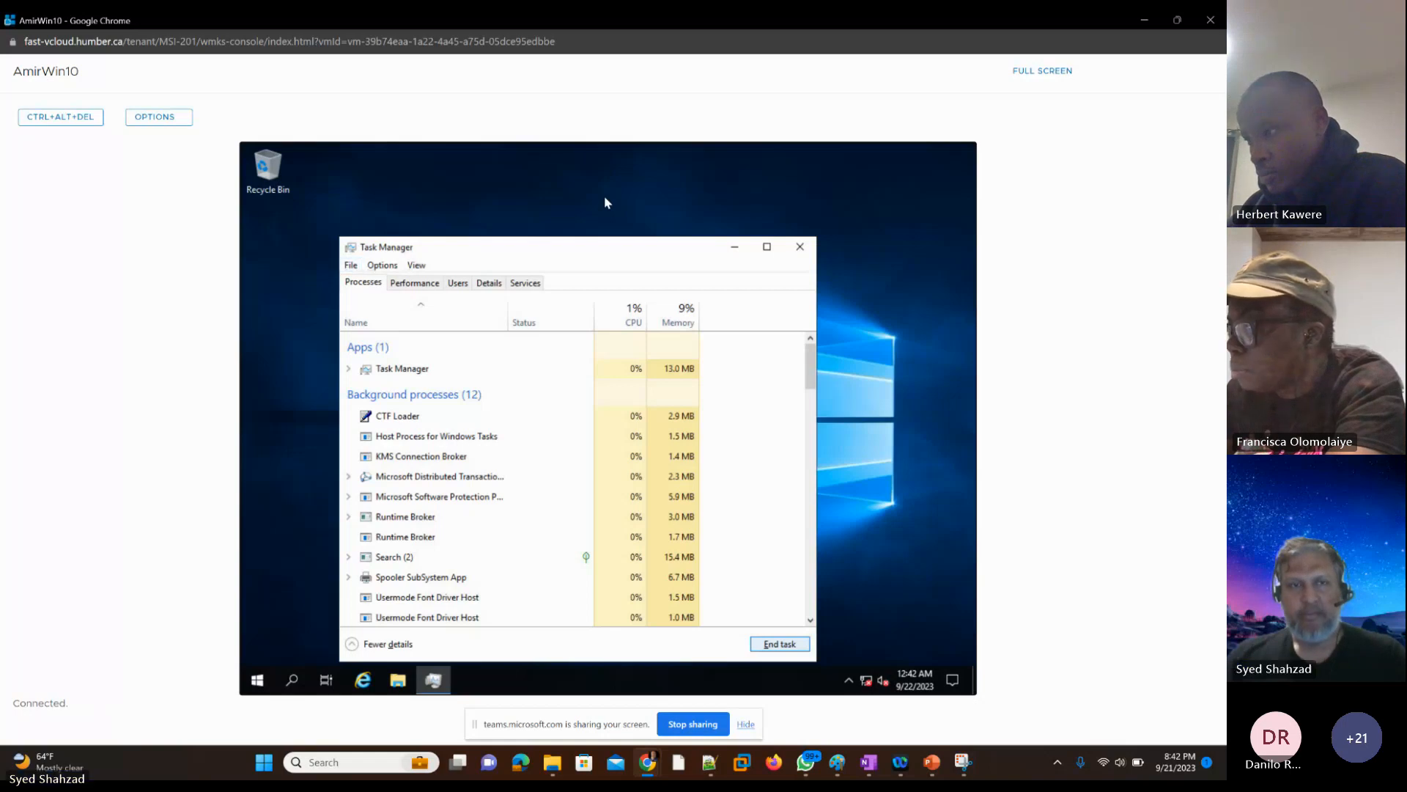
key("Return")
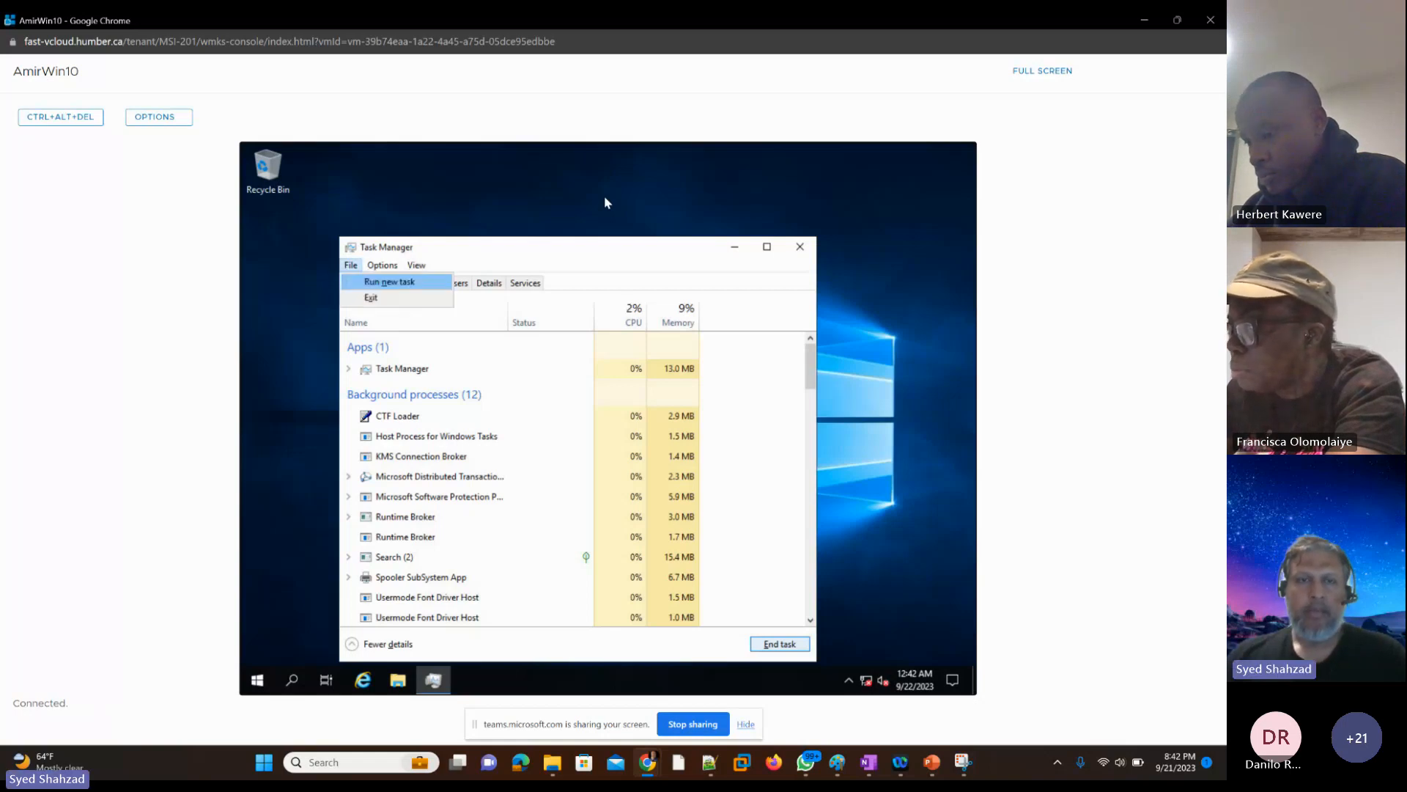
key("Down")
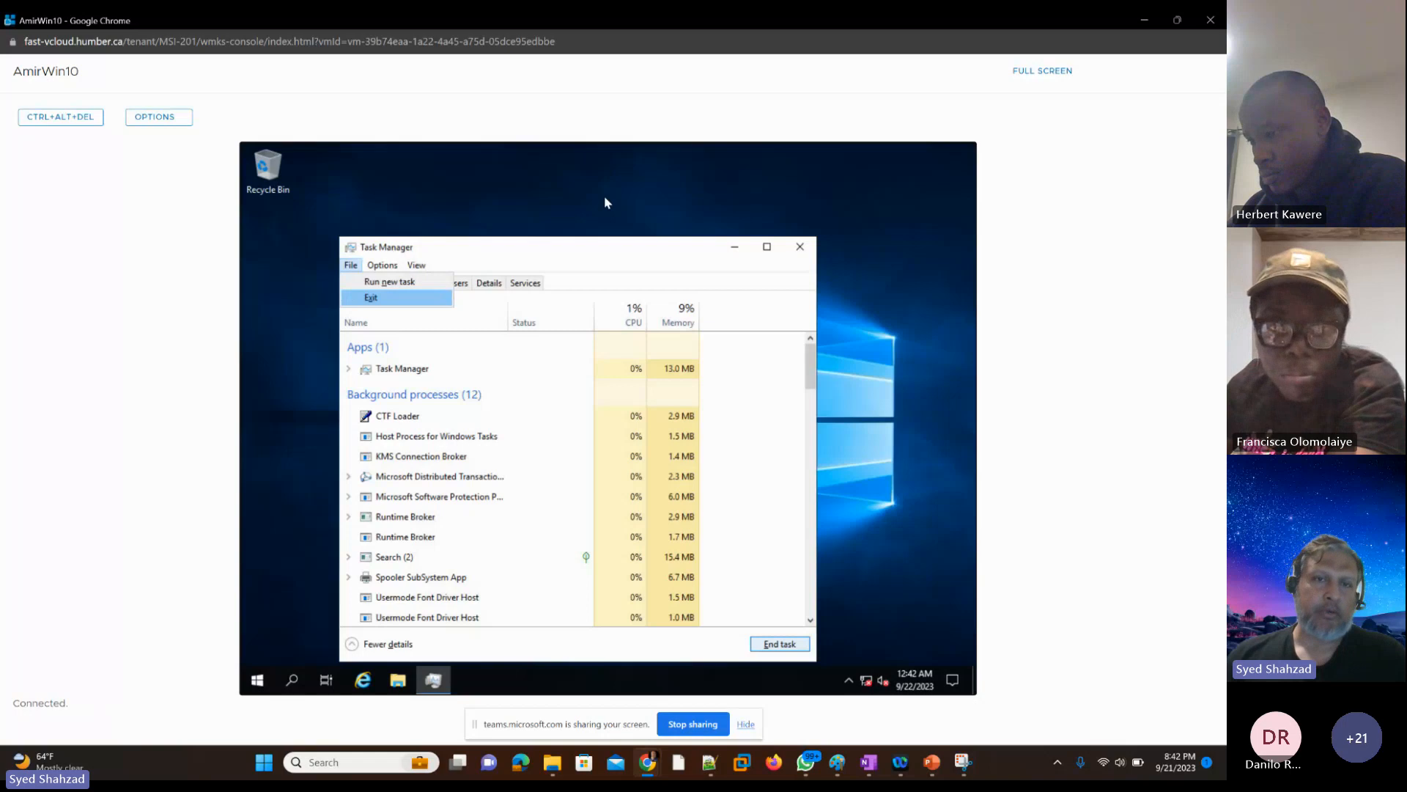
key("Down")
key("Down")
key("Down")
key("Down")
key("Down")
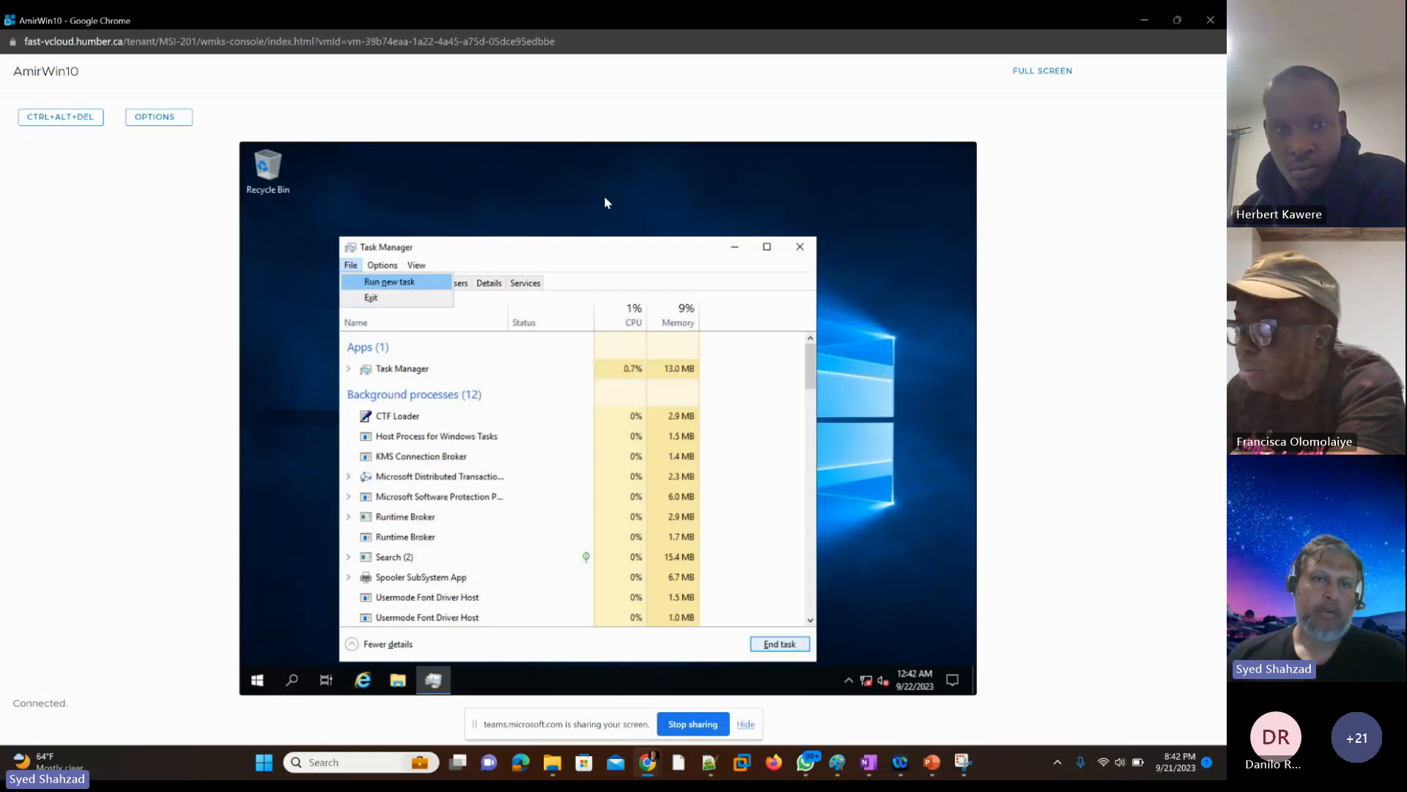
key("Down")
key("Down")
key("Down")
key("Down")
key("Down")
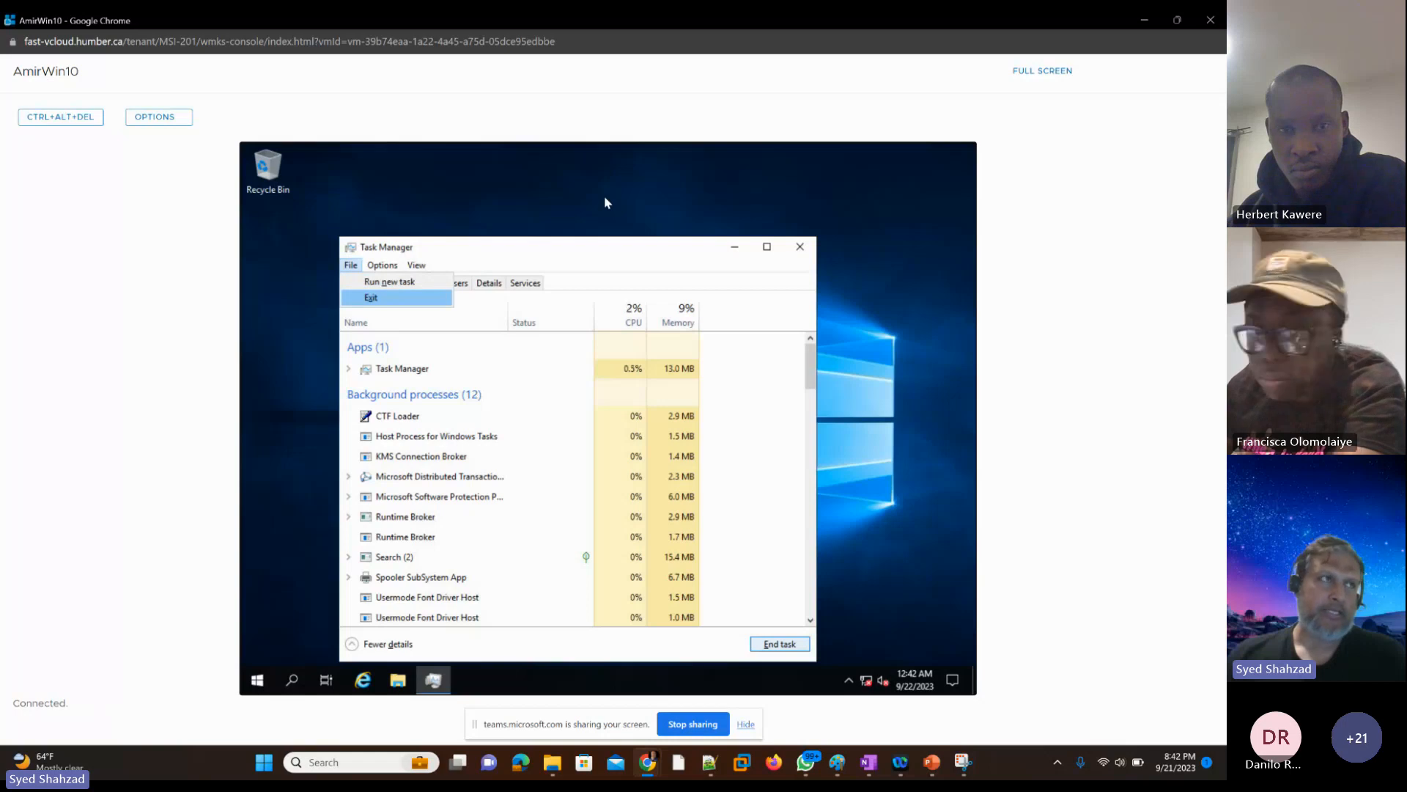
key("Return")
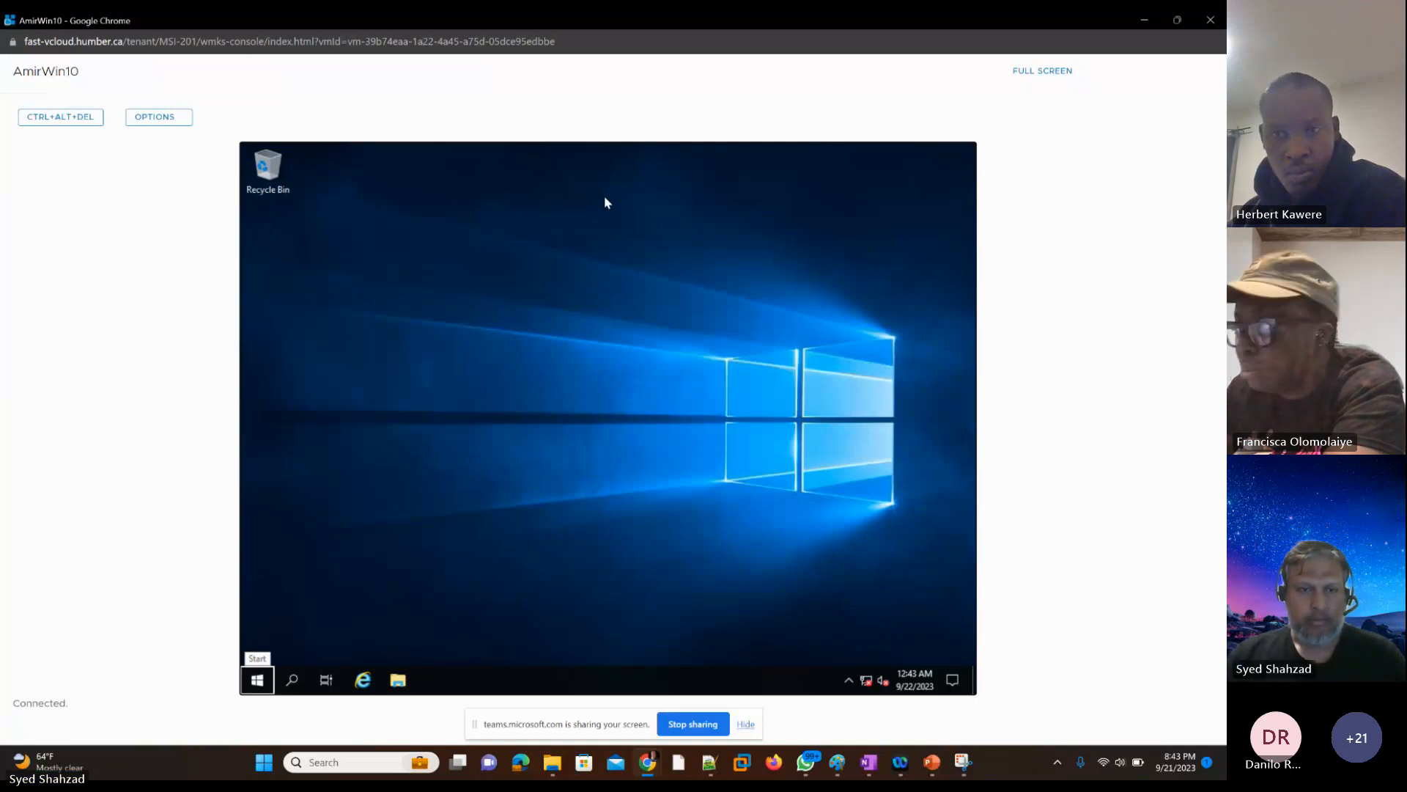
Step: Move the focus along the guest's taskbar to File Explorer and open it
key("Tab")
key("Tab")
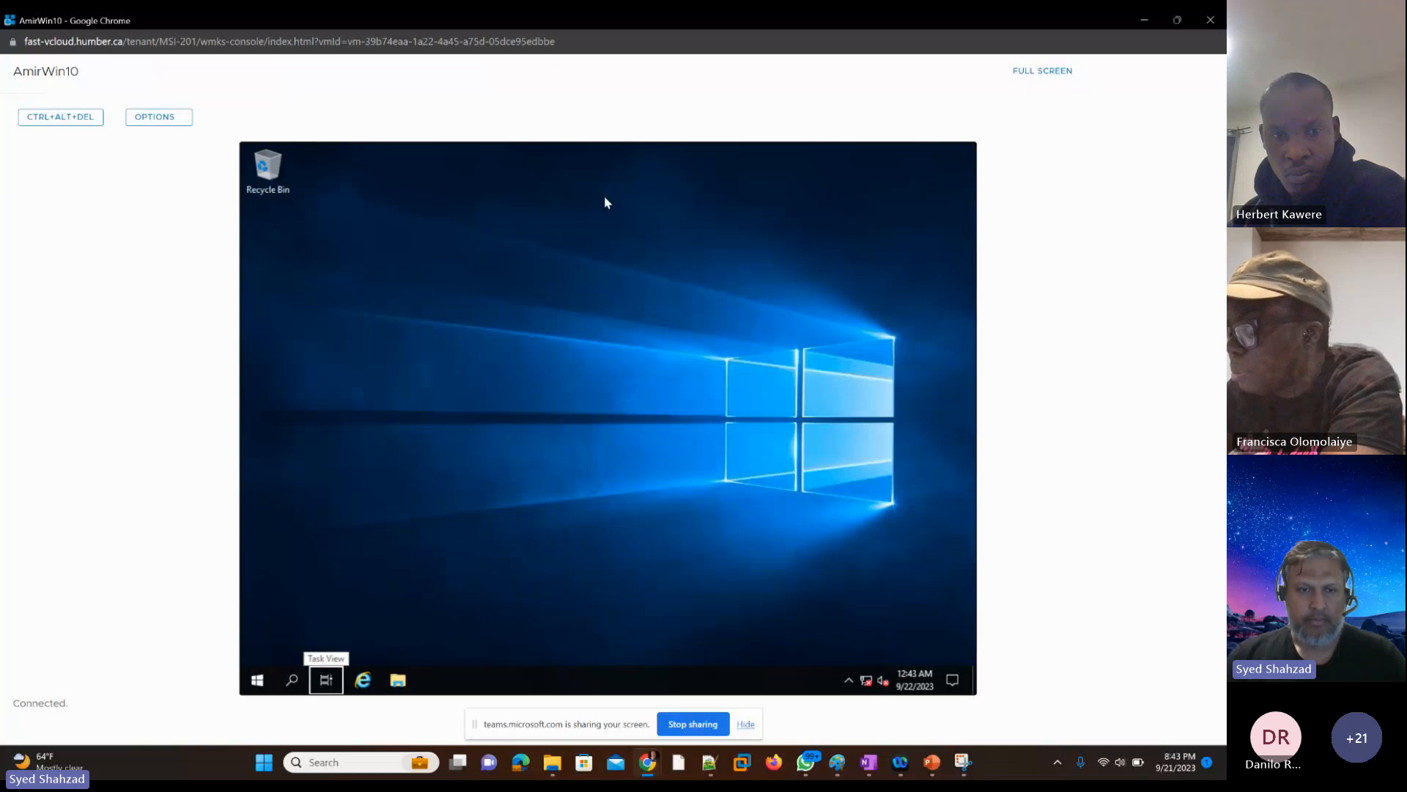
key("Tab")
key("Tab")
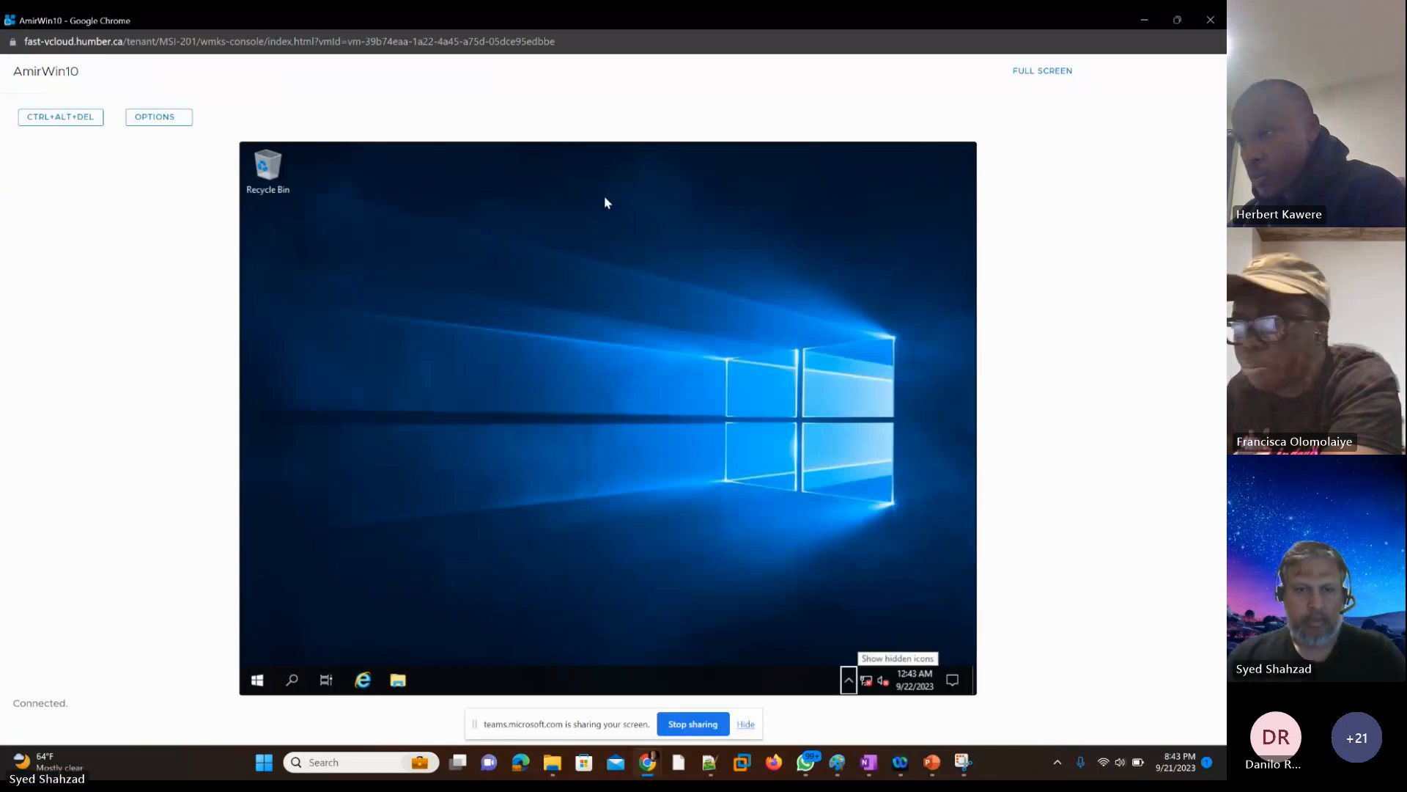
key("shift+Tab")
key("Right")
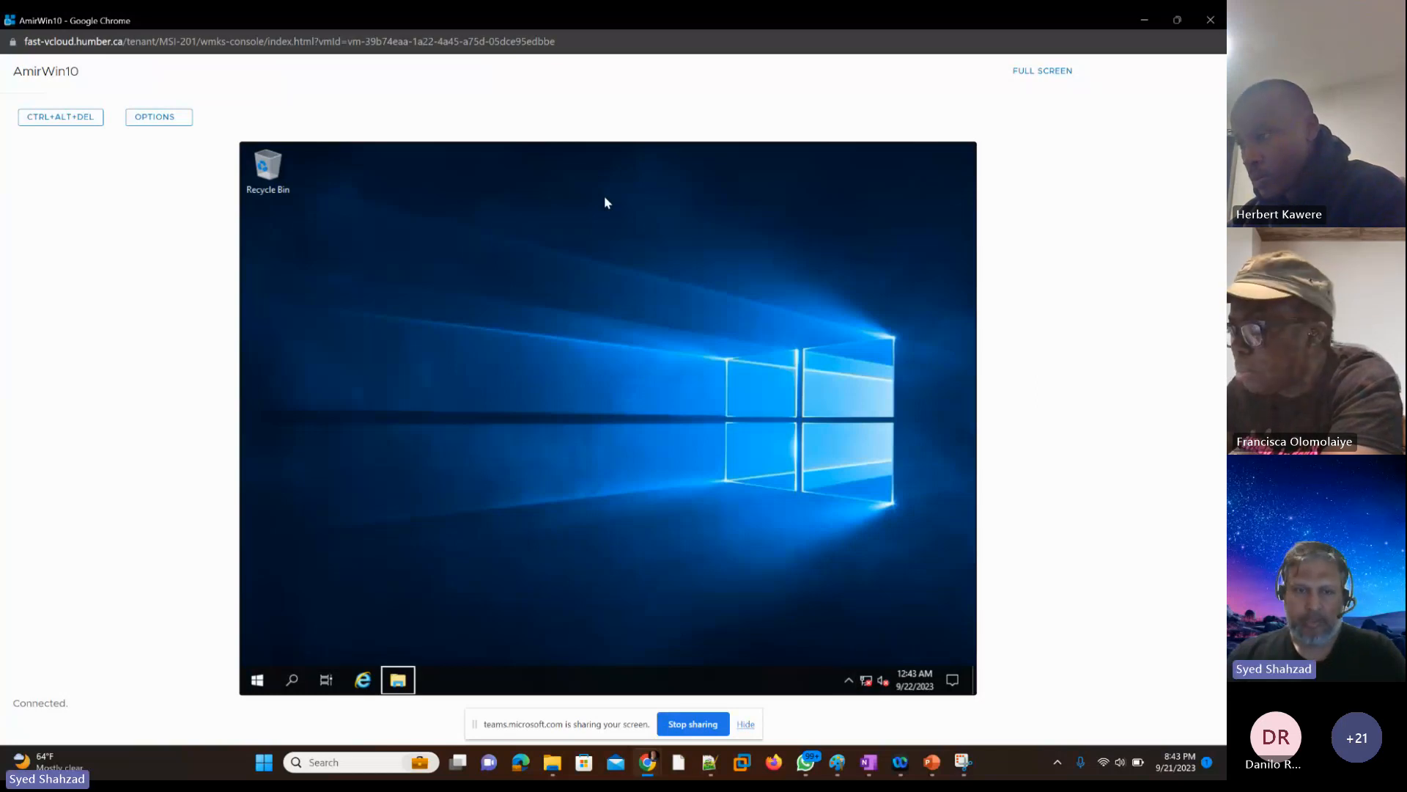
key("Left")
key("Left")
key("Right")
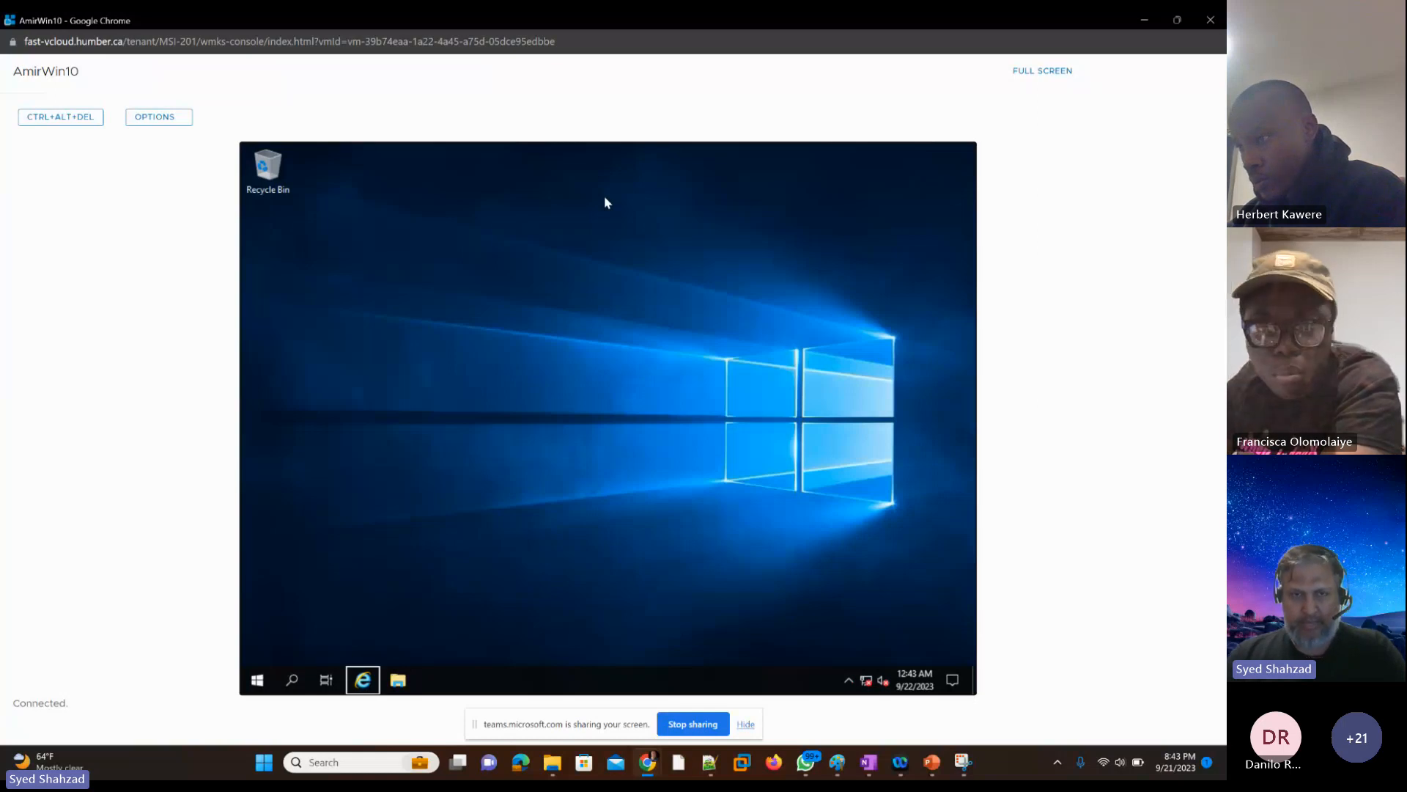
key("Right")
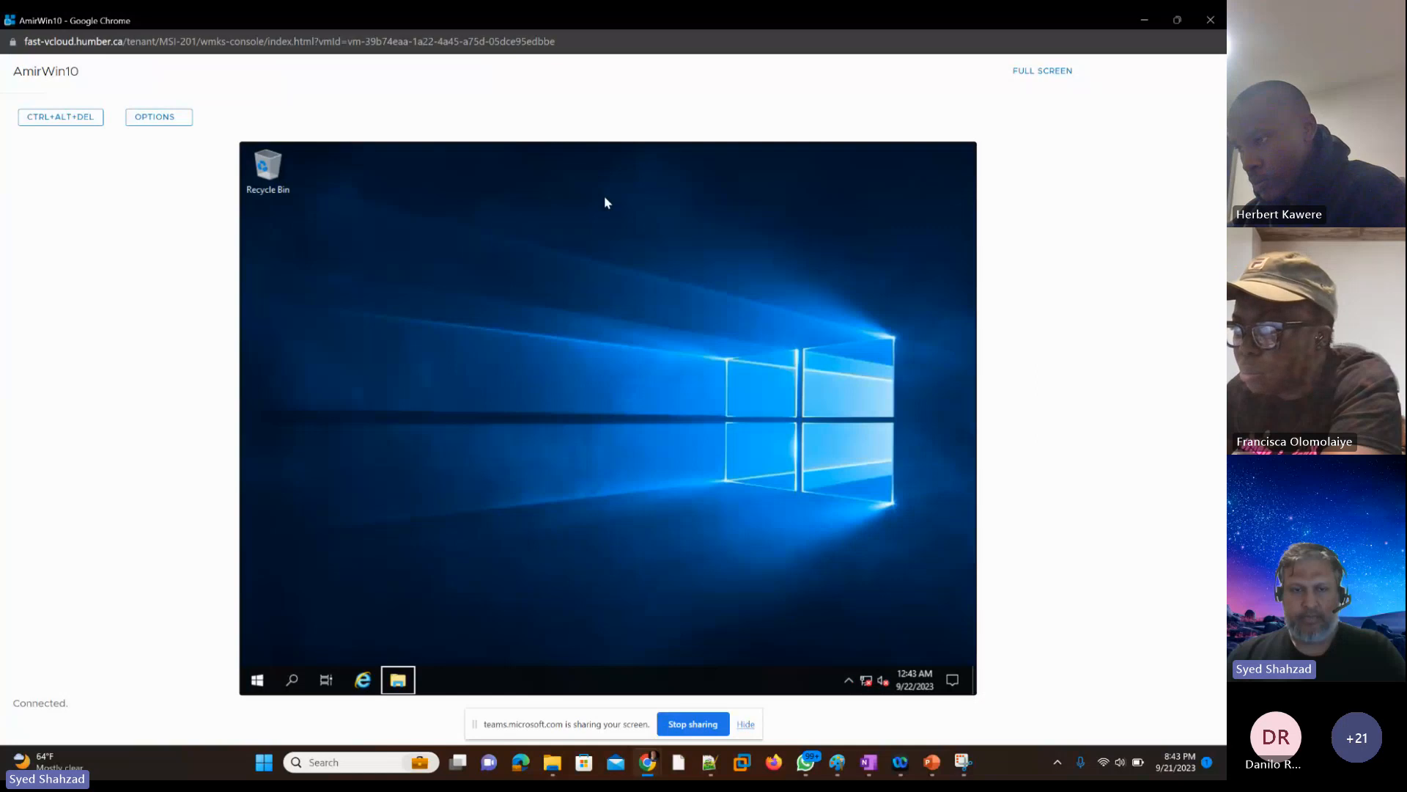
key("Left")
key("Left")
key("Right")
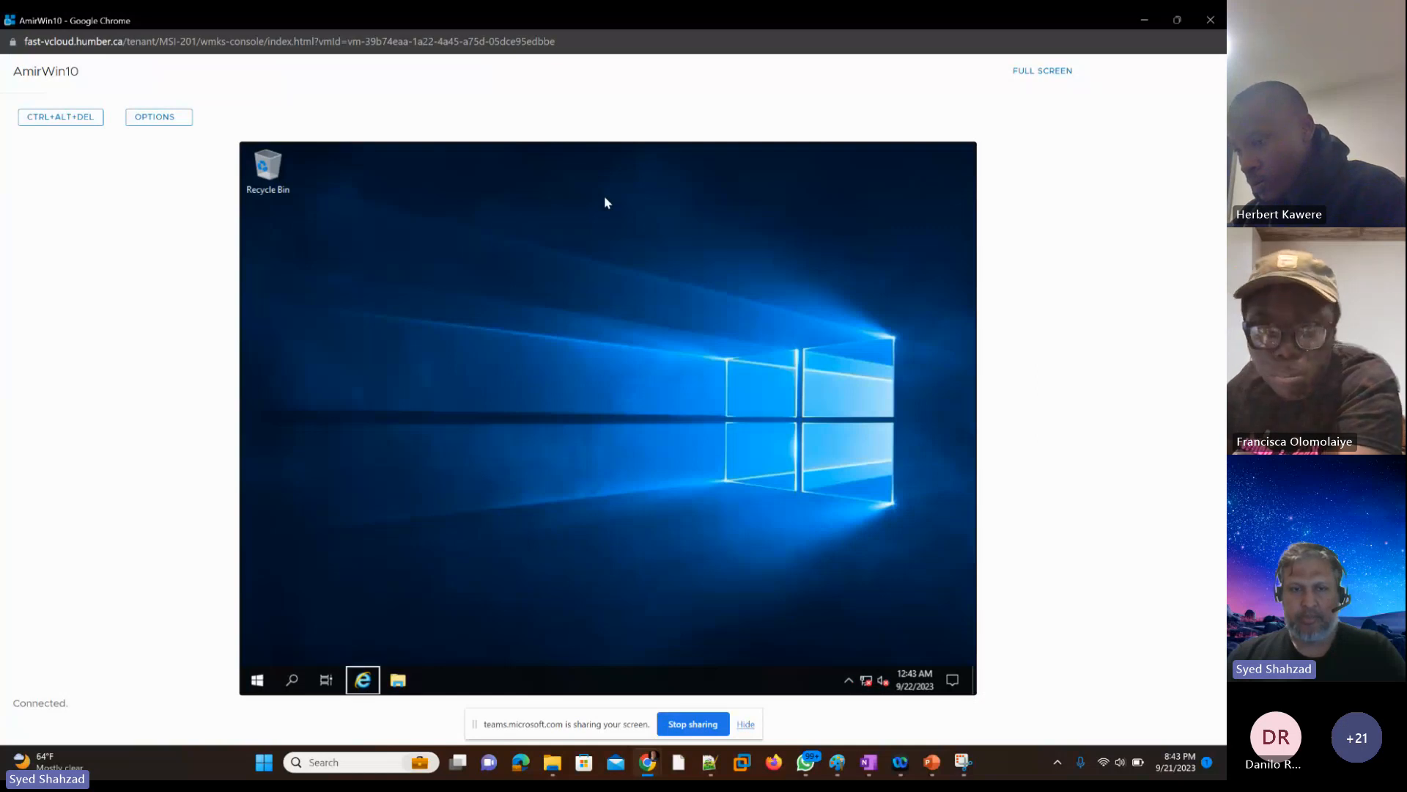
key("Right")
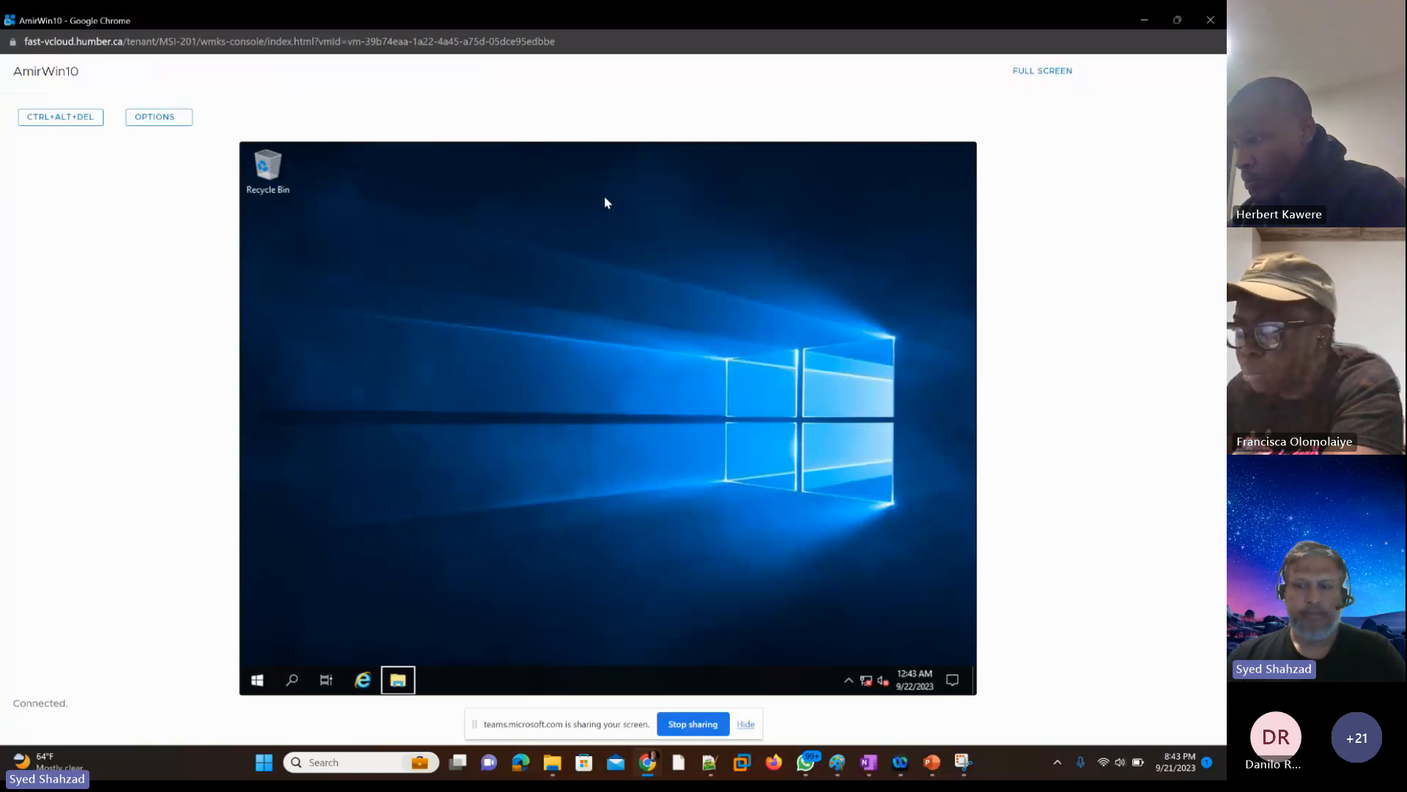
key("Return")
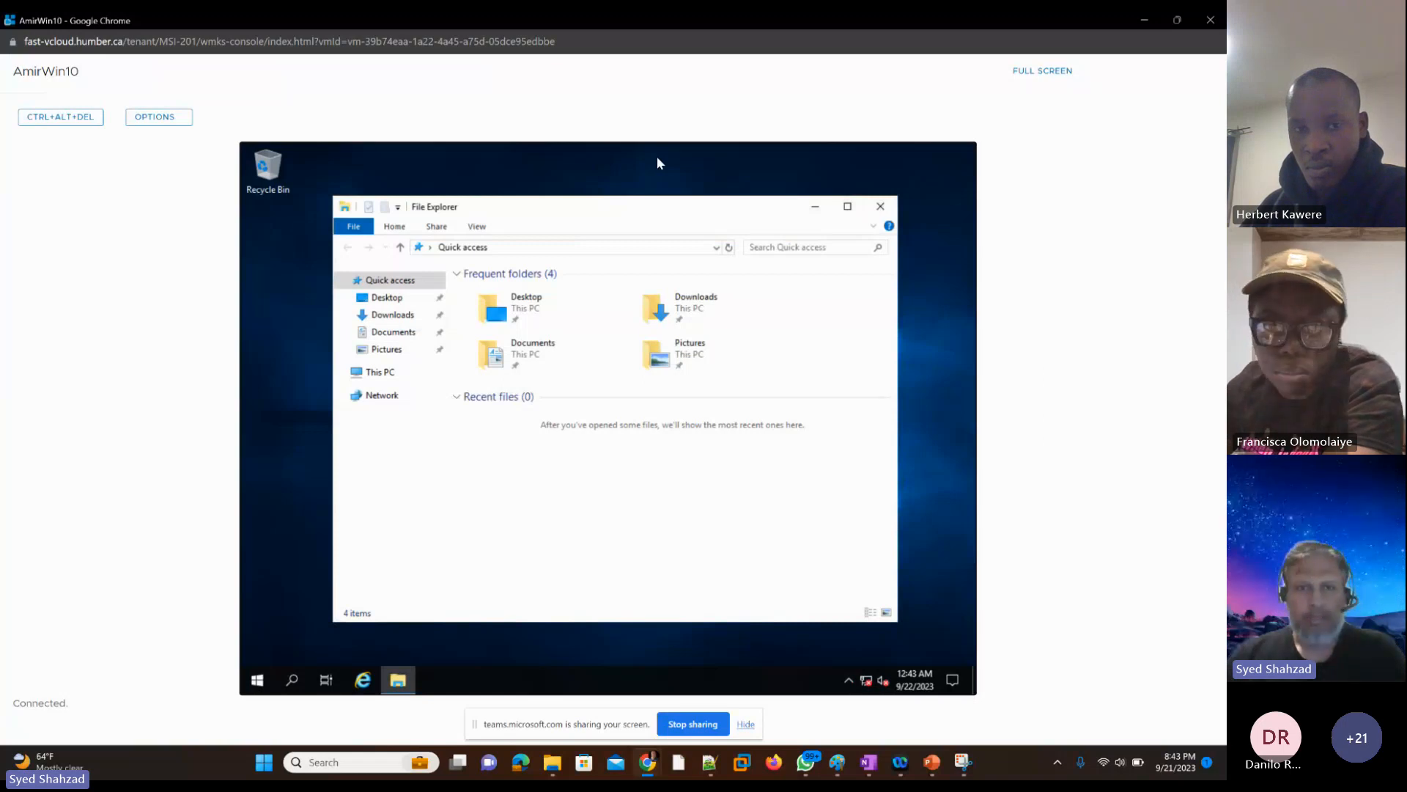
Step: Switch File Explorer from Quick access to This PC
key("Down")
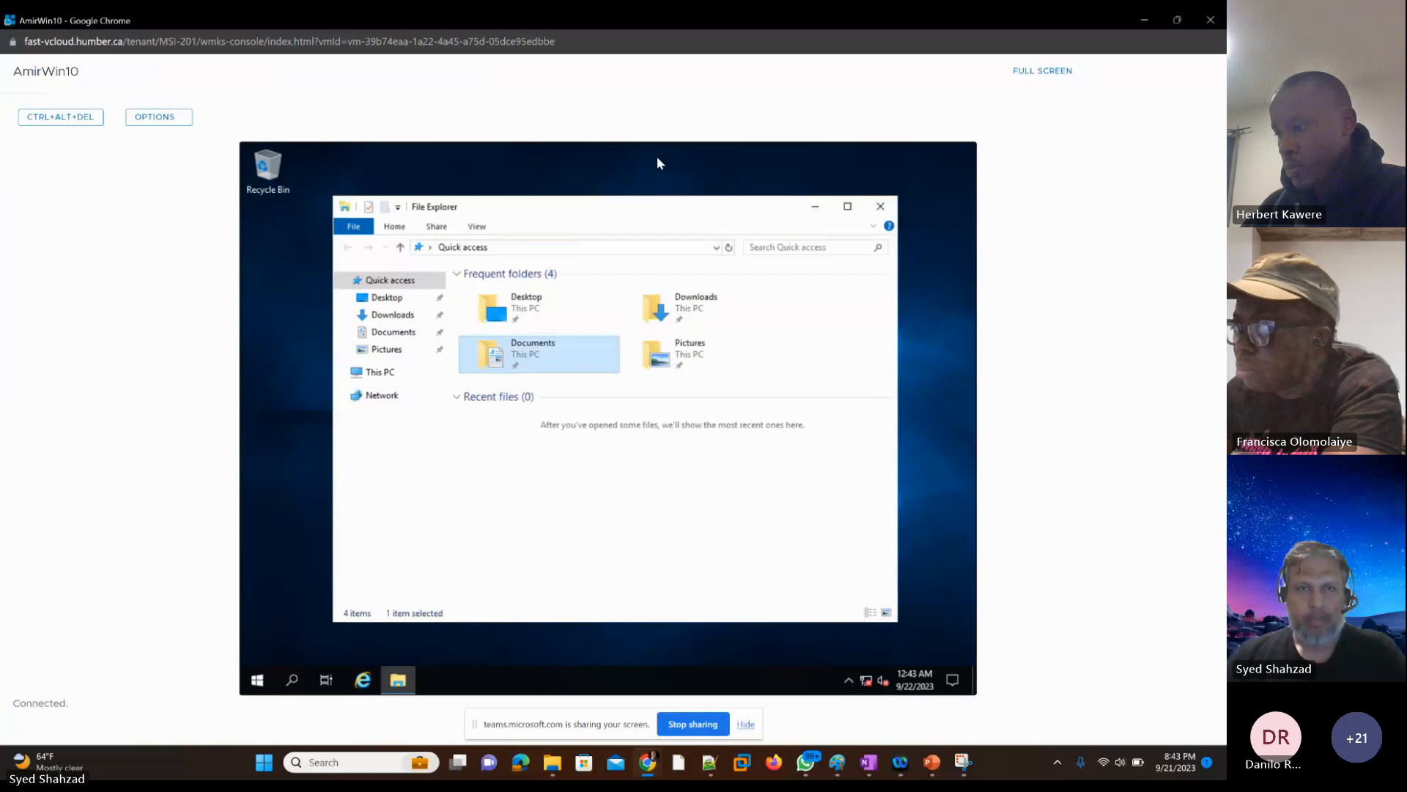
key("Down")
key("Up")
key("Up")
key("Up")
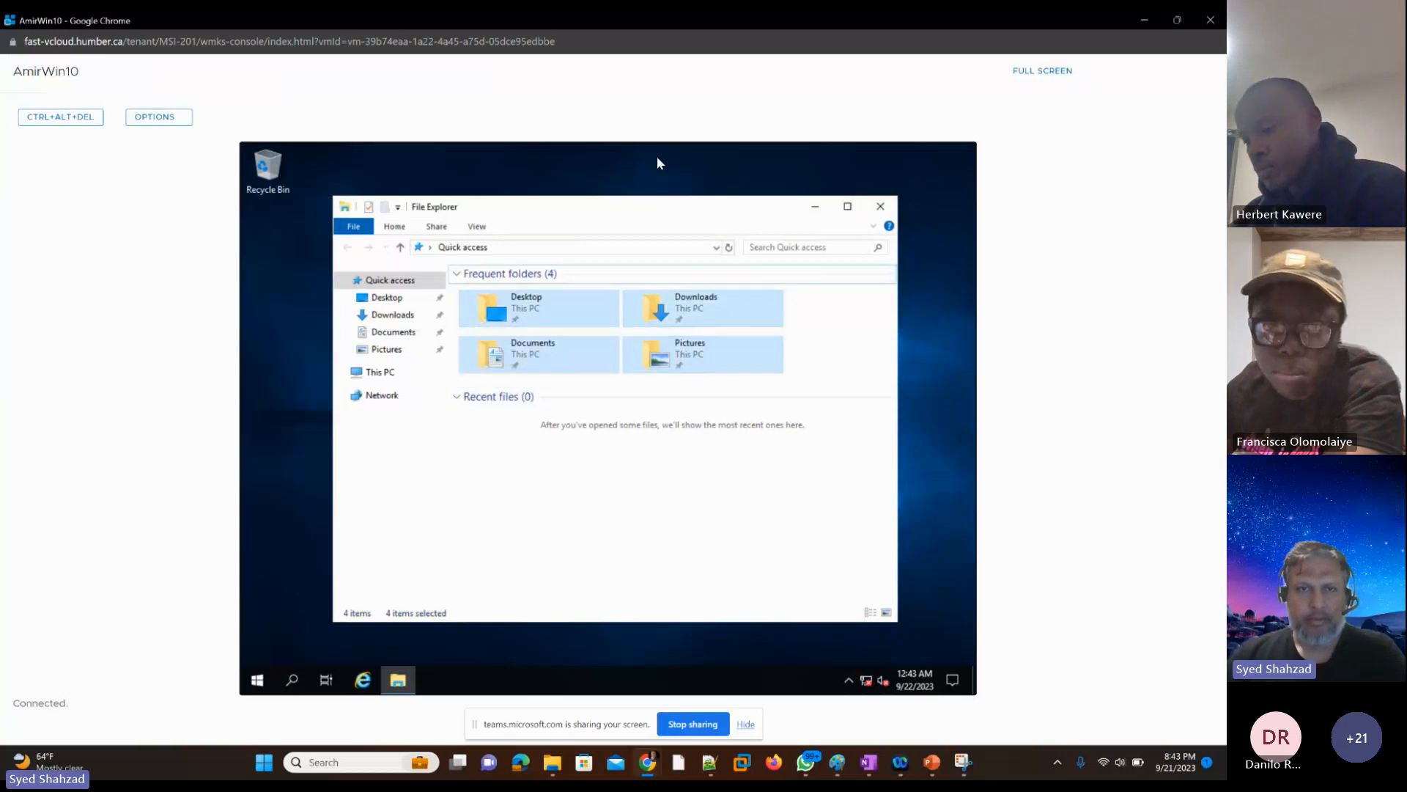
key("Left")
key("Right")
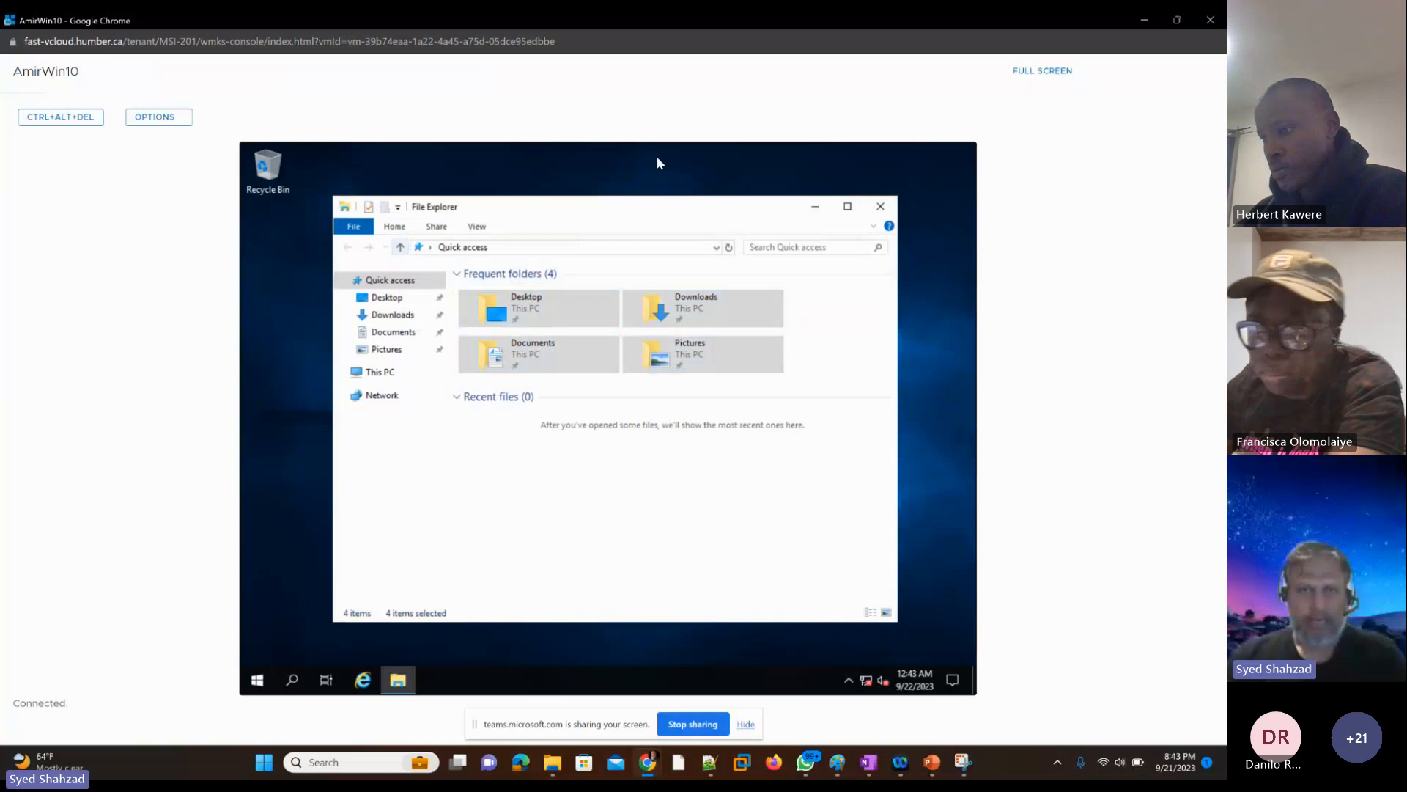
key("Down")
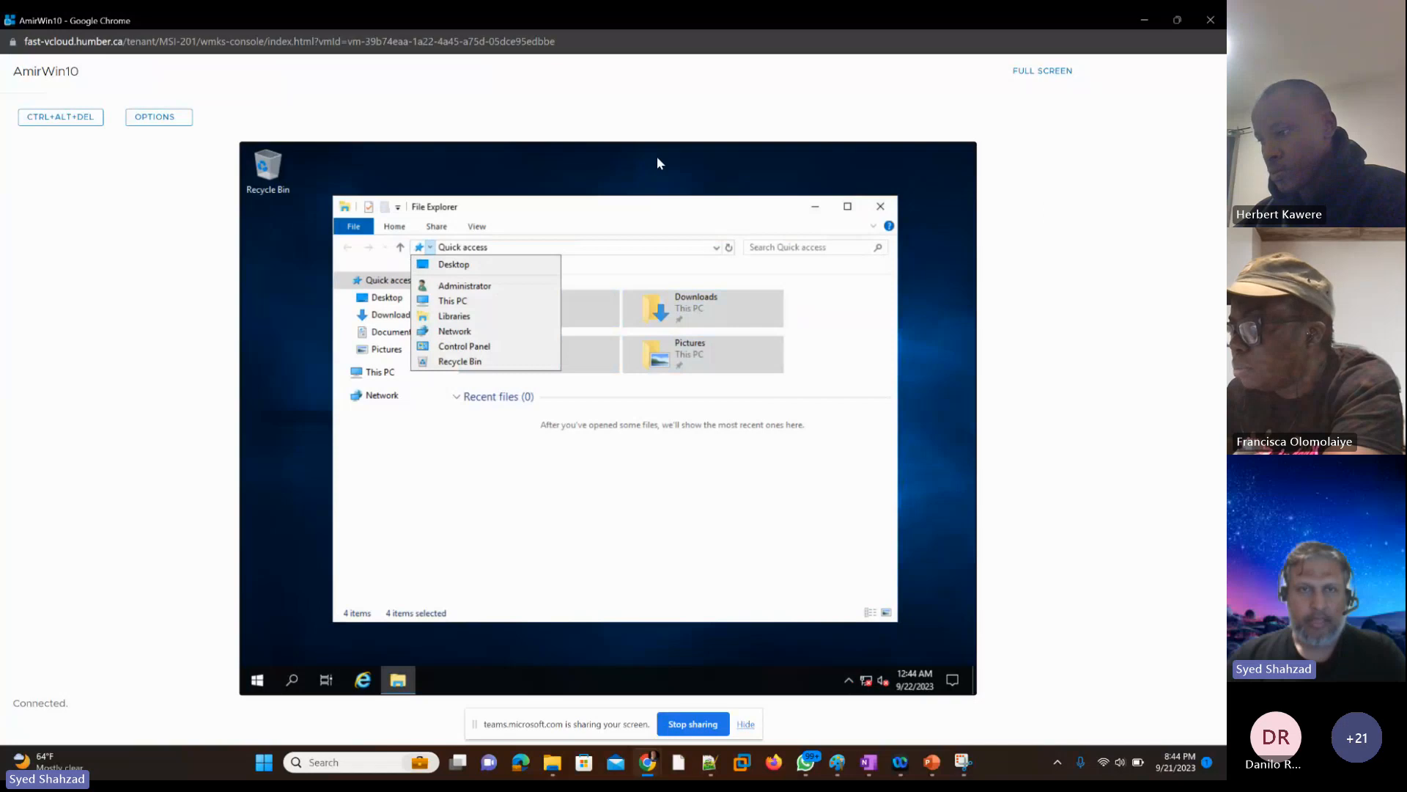
key("Down")
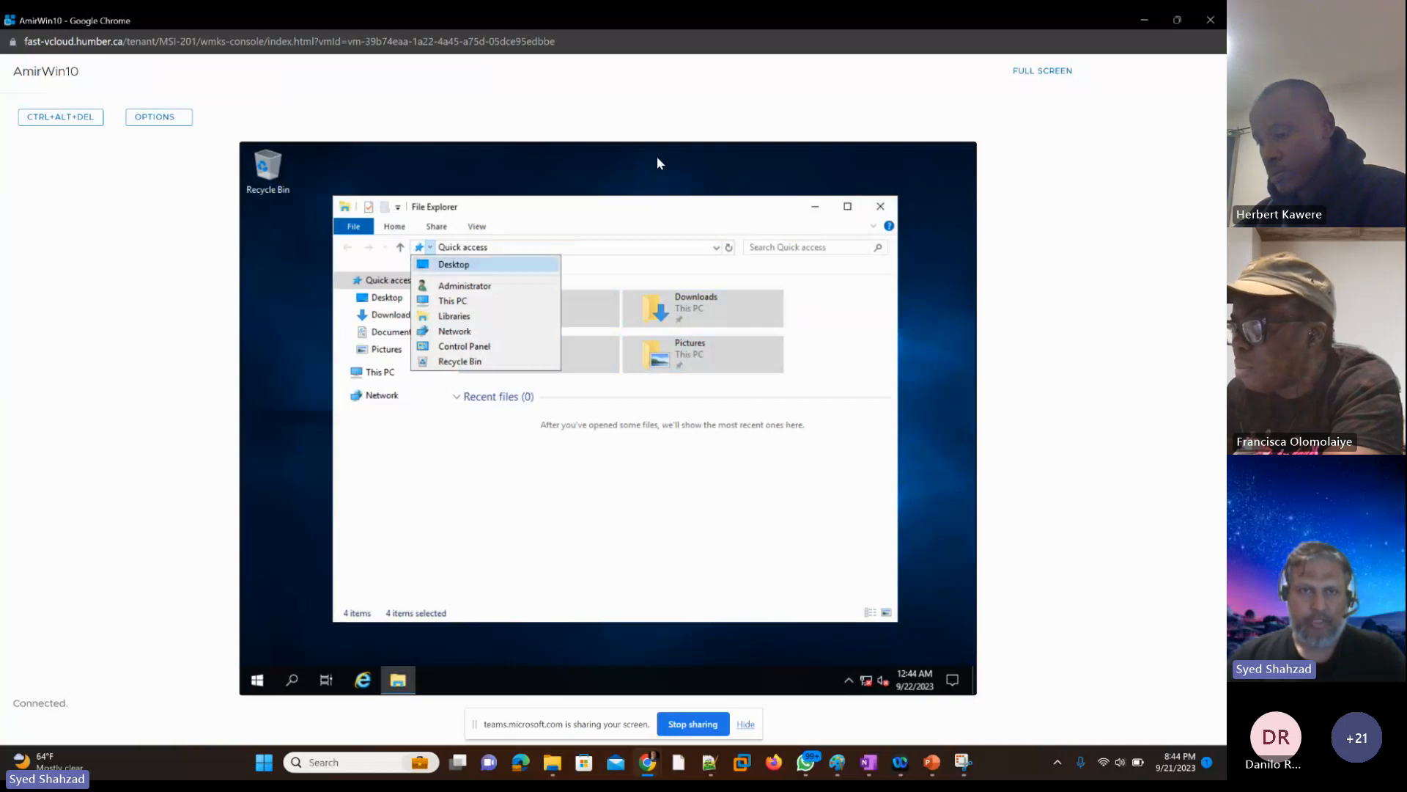
key("Down")
key("Down")
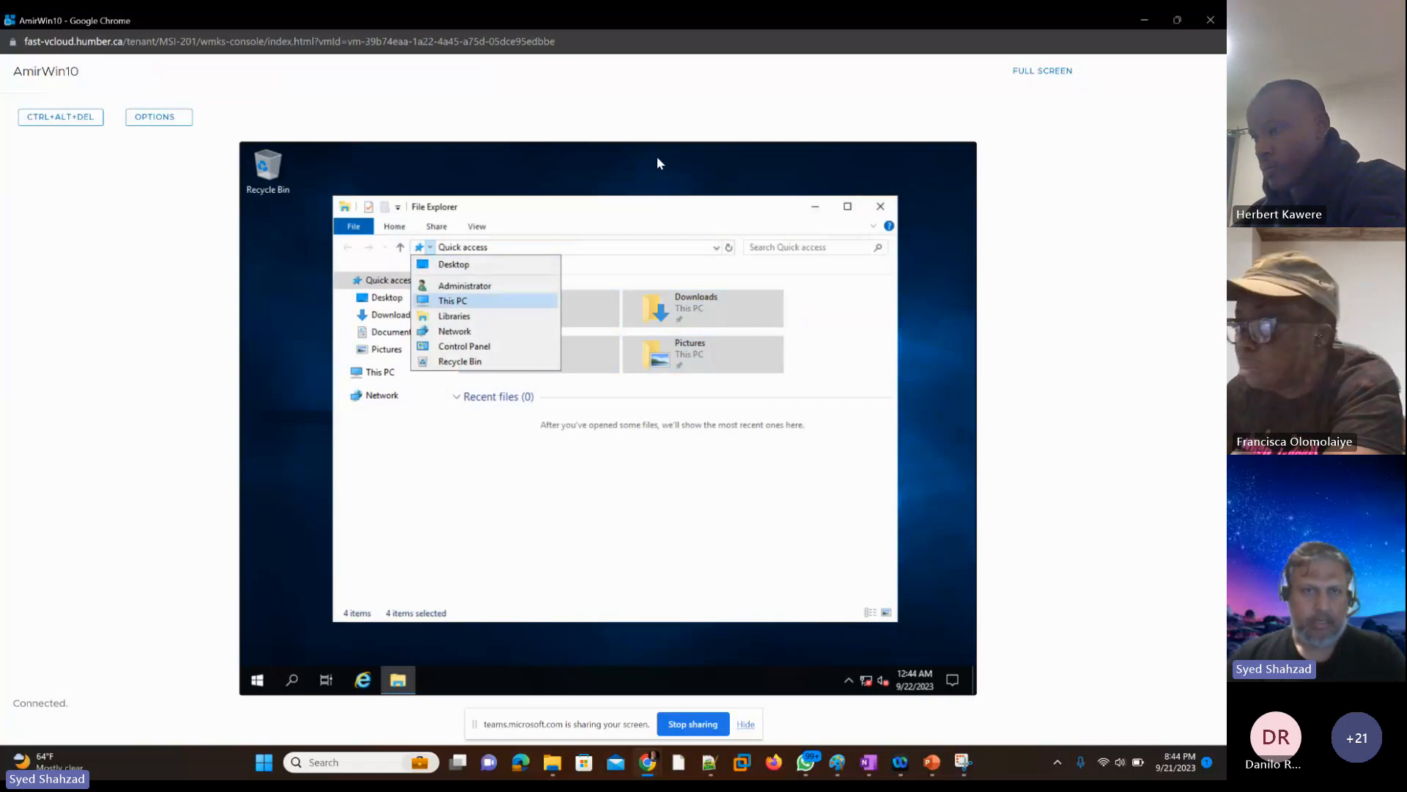
key("Return")
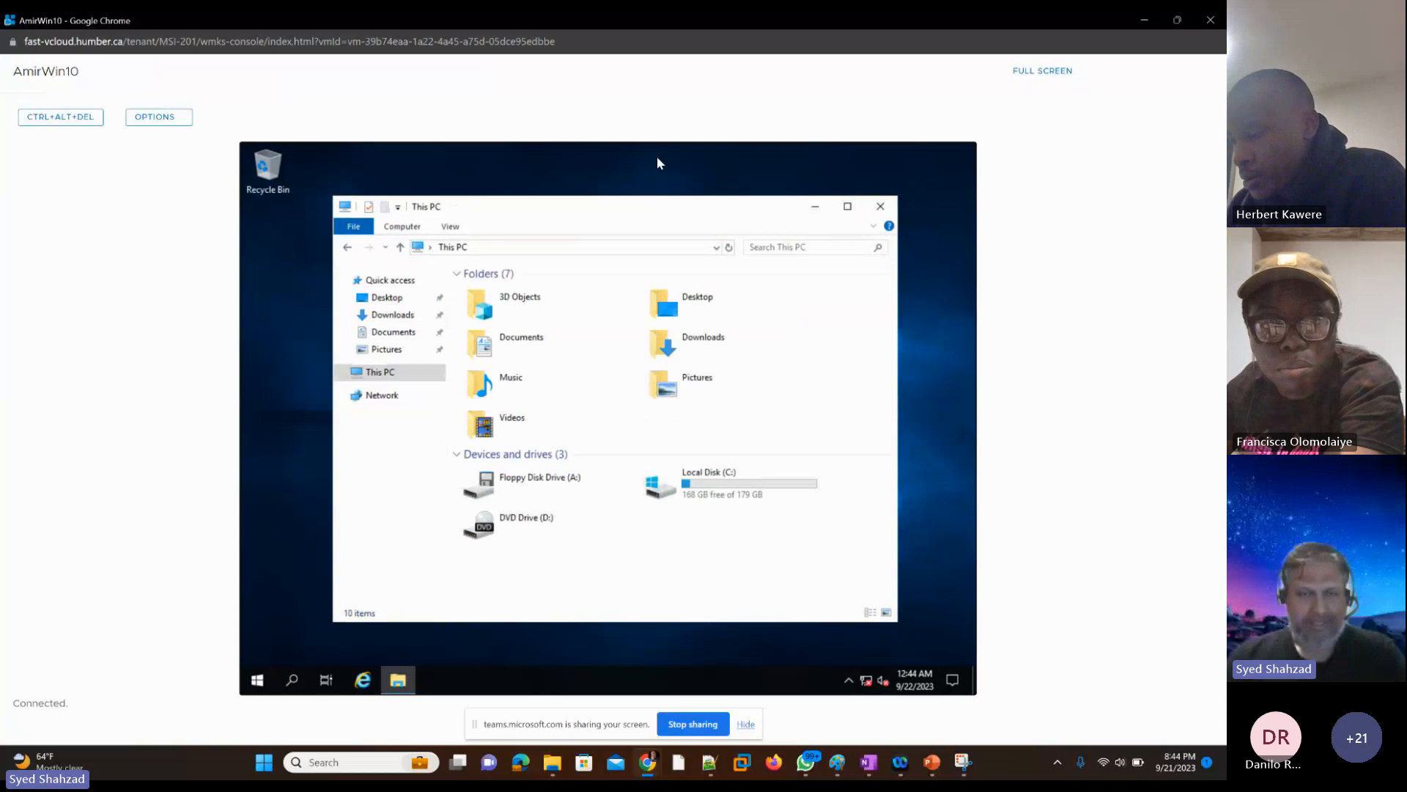
key("Tab")
key("Tab")
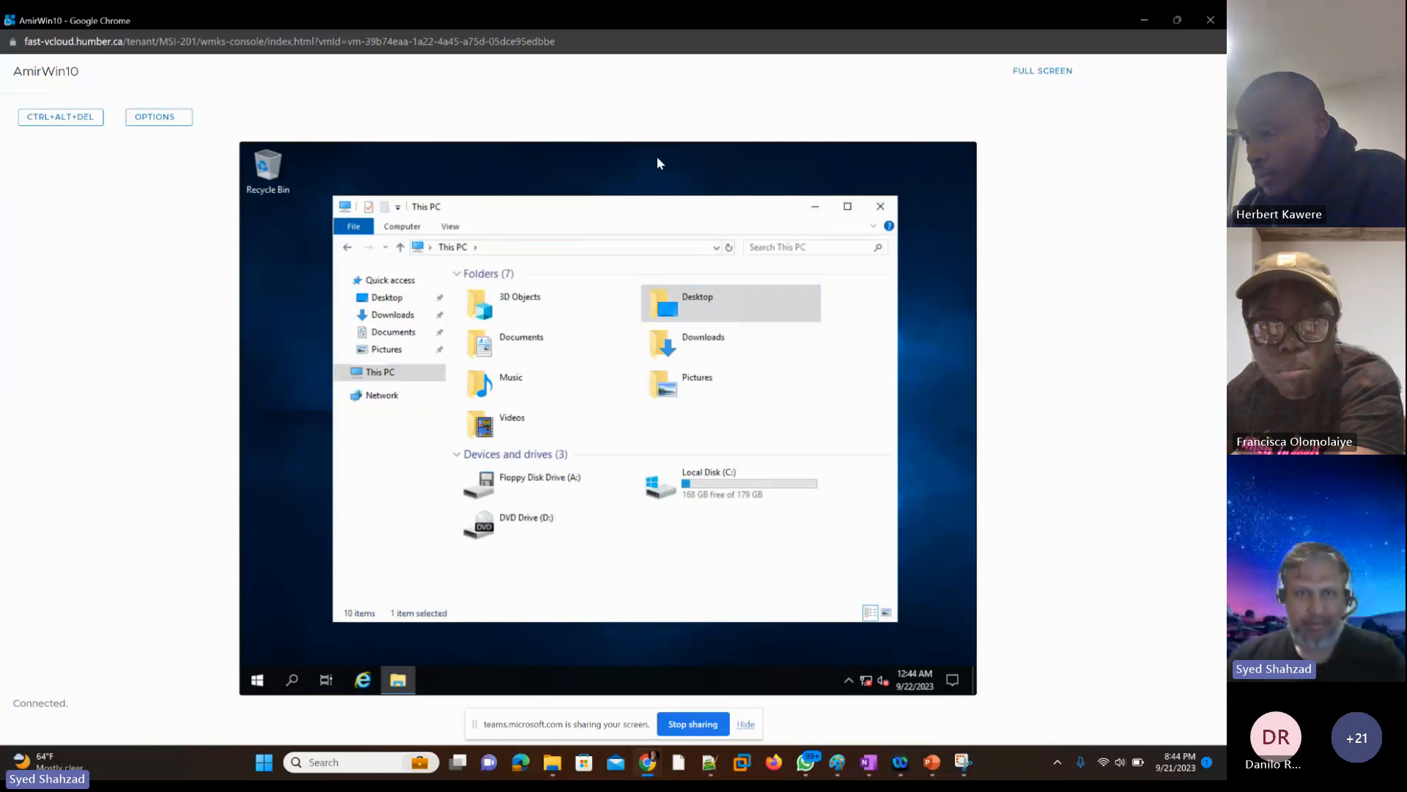
key("Tab")
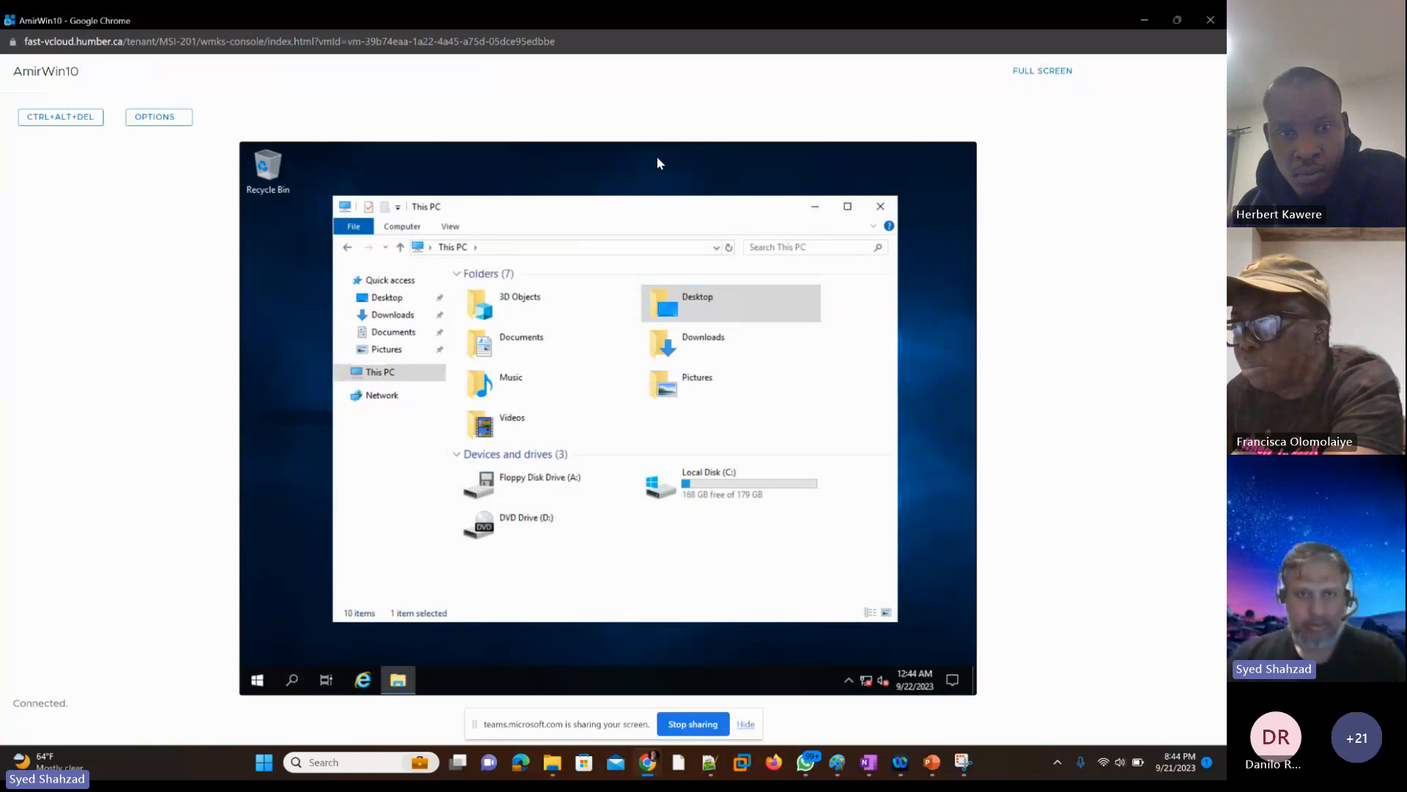
key("Down")
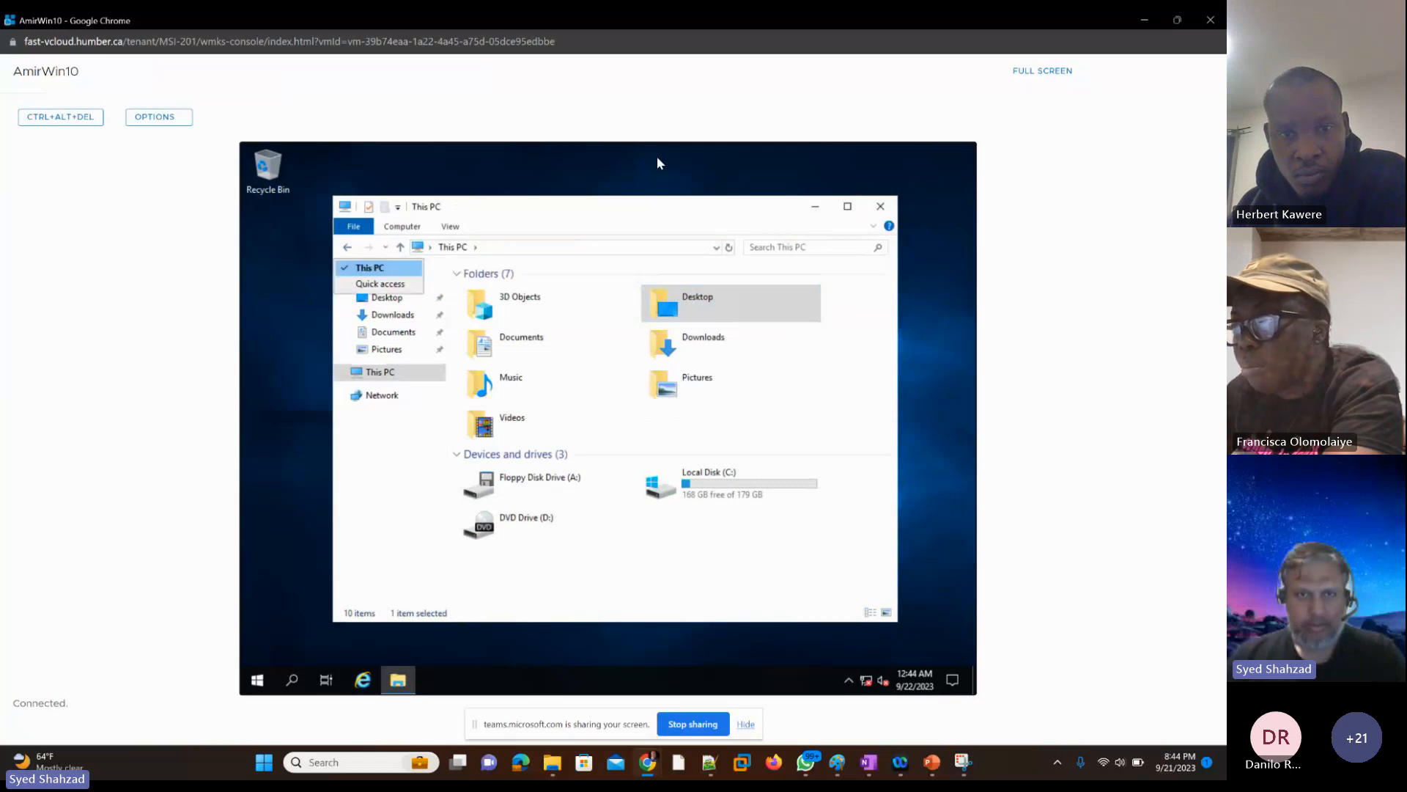
key("Escape")
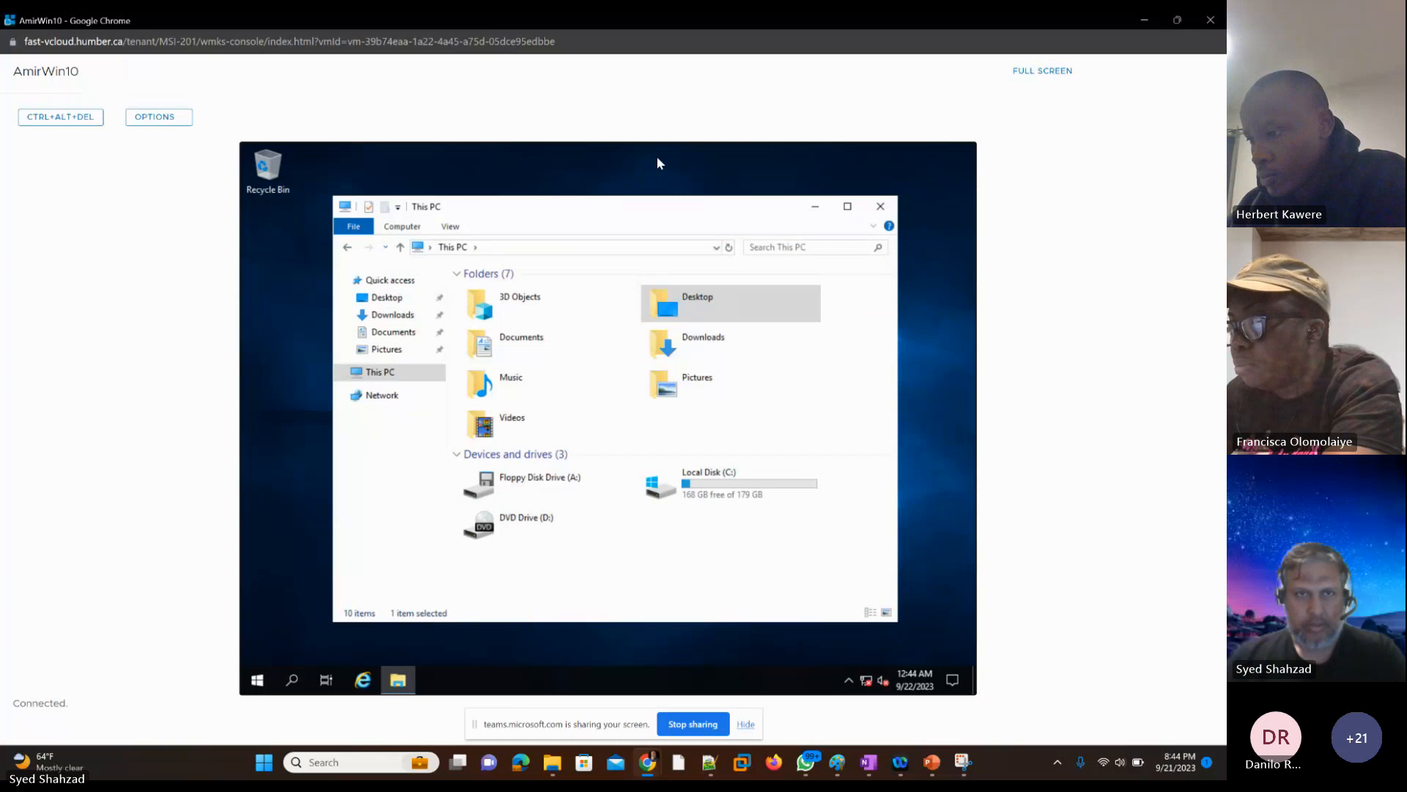
Step: Move to File Explorer's folder tree and expand This PC and Local Disk (C:)
key("Tab")
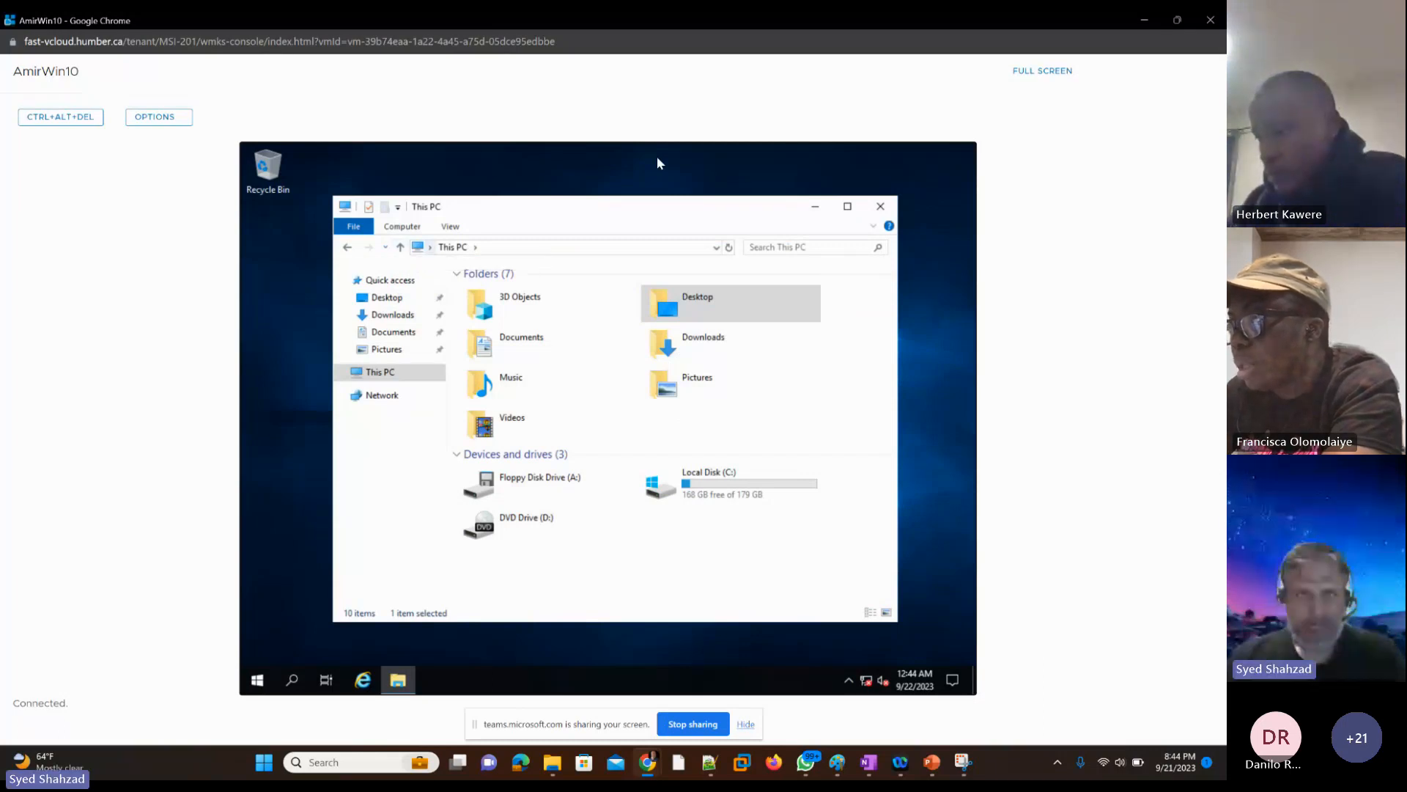
key("Tab")
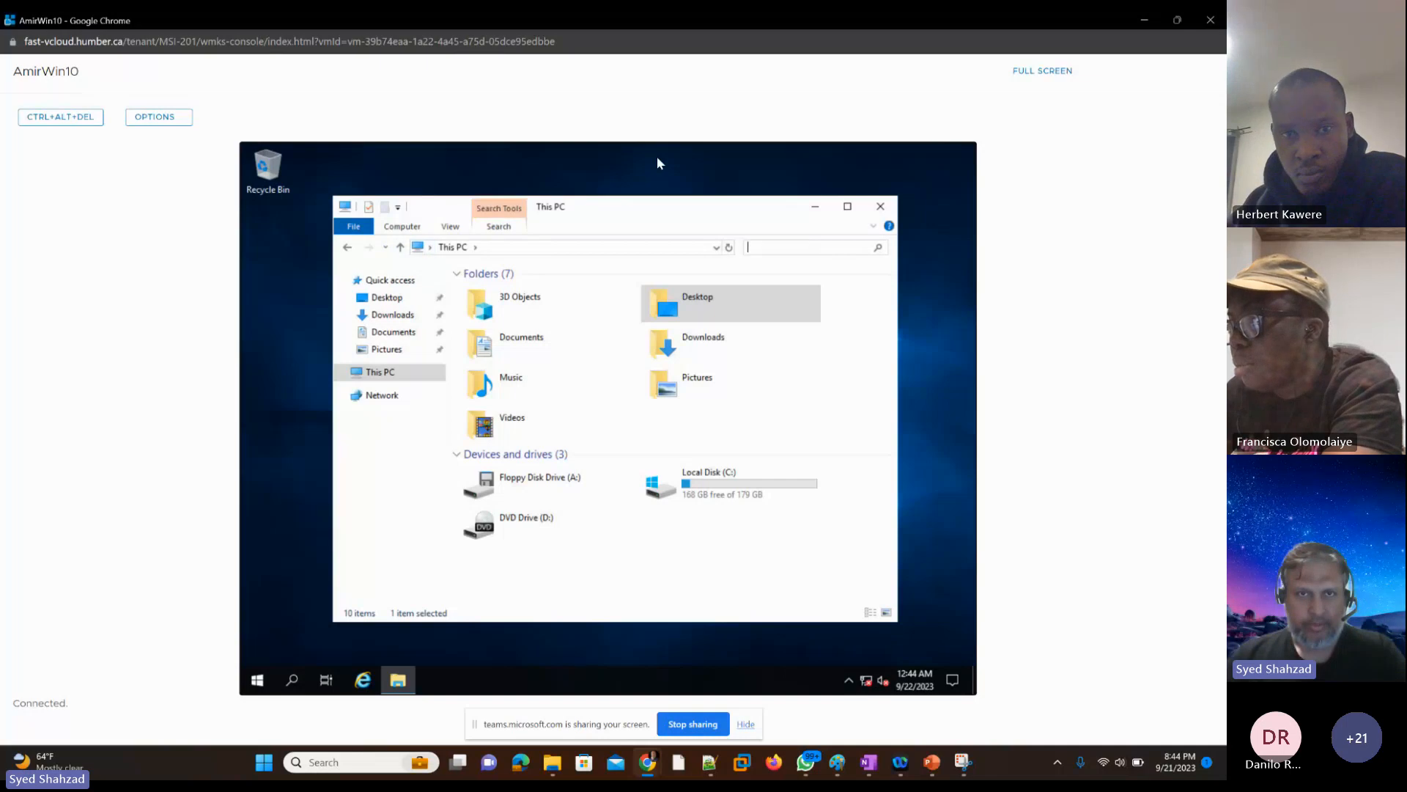
key("Tab")
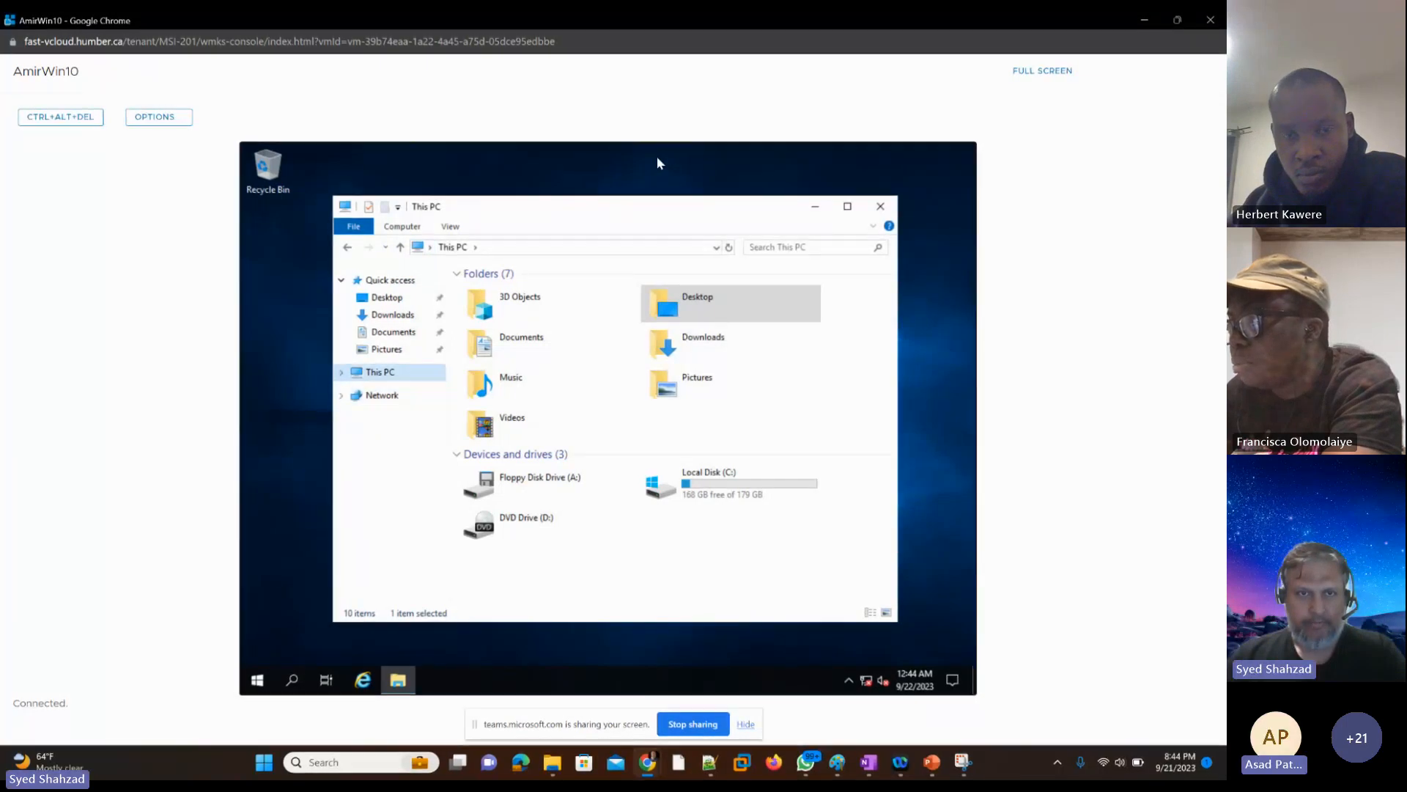
key("Right")
key("Down")
key("Down")
key("Down")
key("Down")
key("Down")
key("Down")
key("Down")
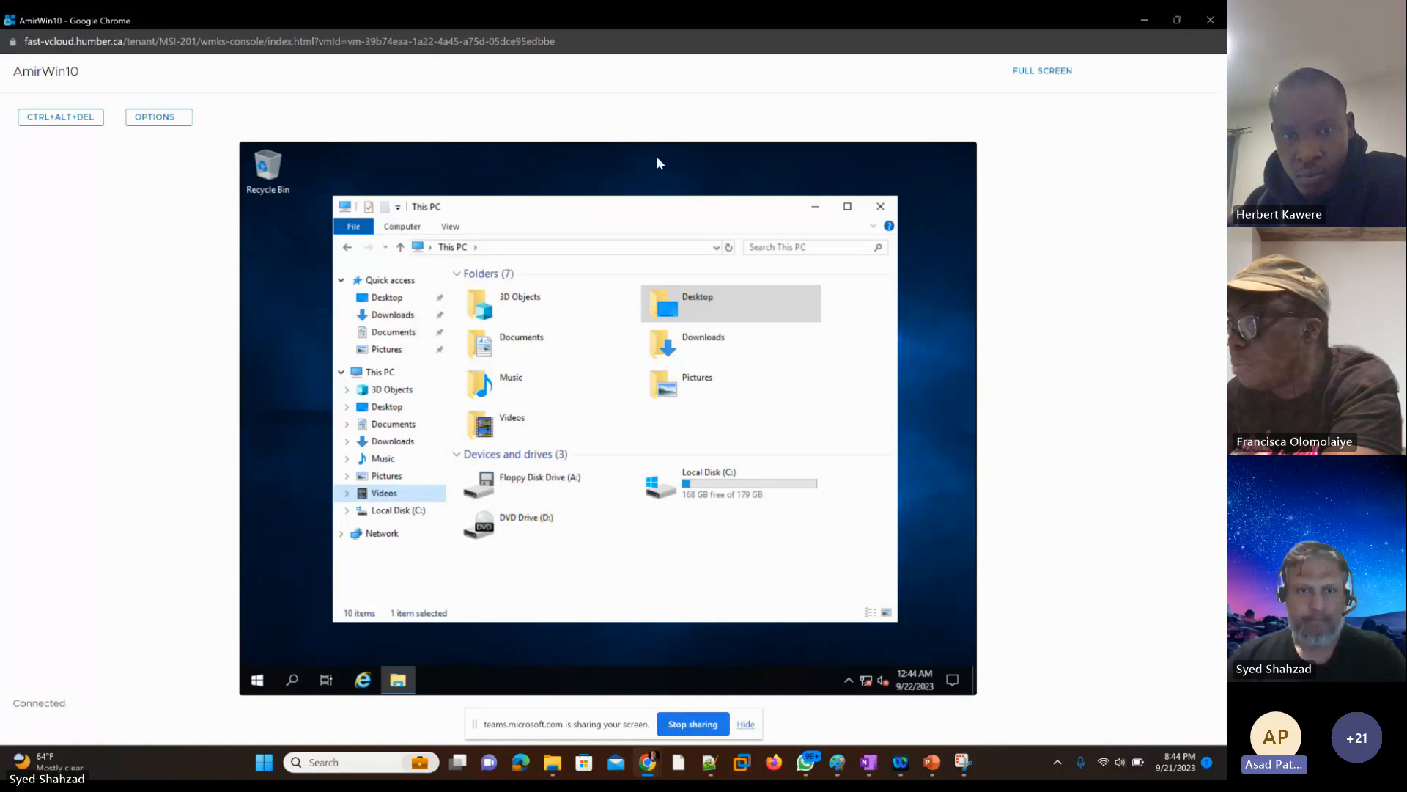
key("Down")
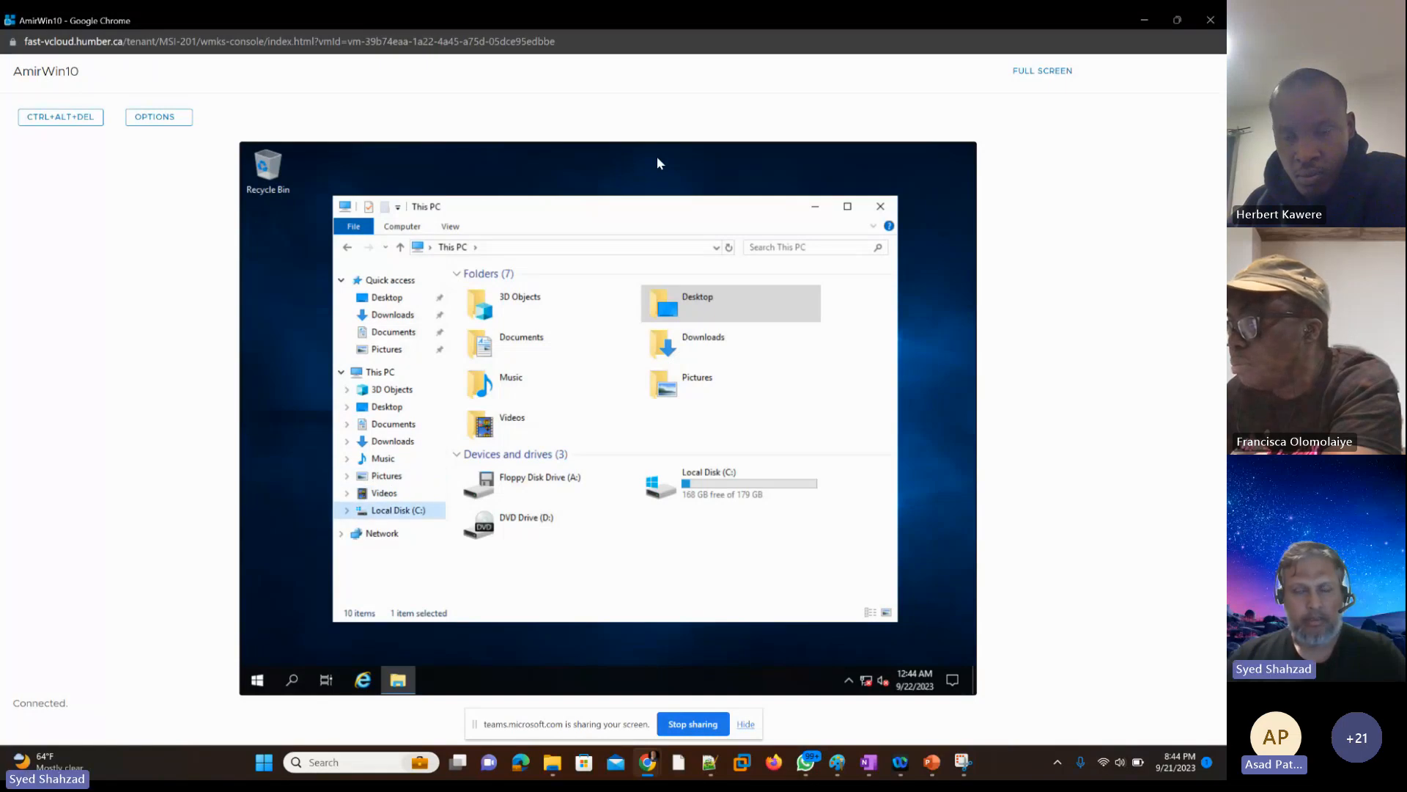
key("Right")
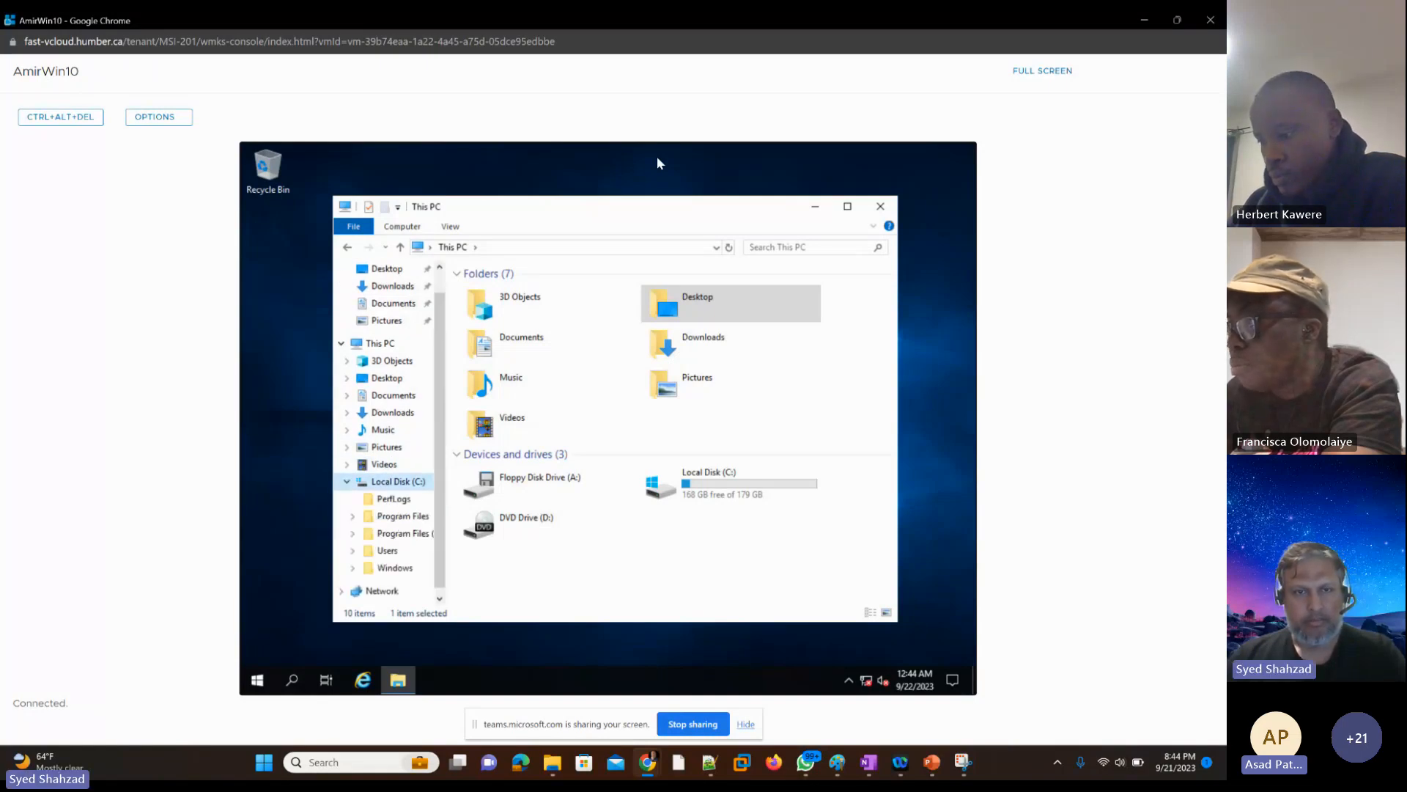
Step: Select DVD Drive (D:) among the devices and drives of This PC and try to open it
key("Tab")
key("Down")
key("Down")
key("Down")
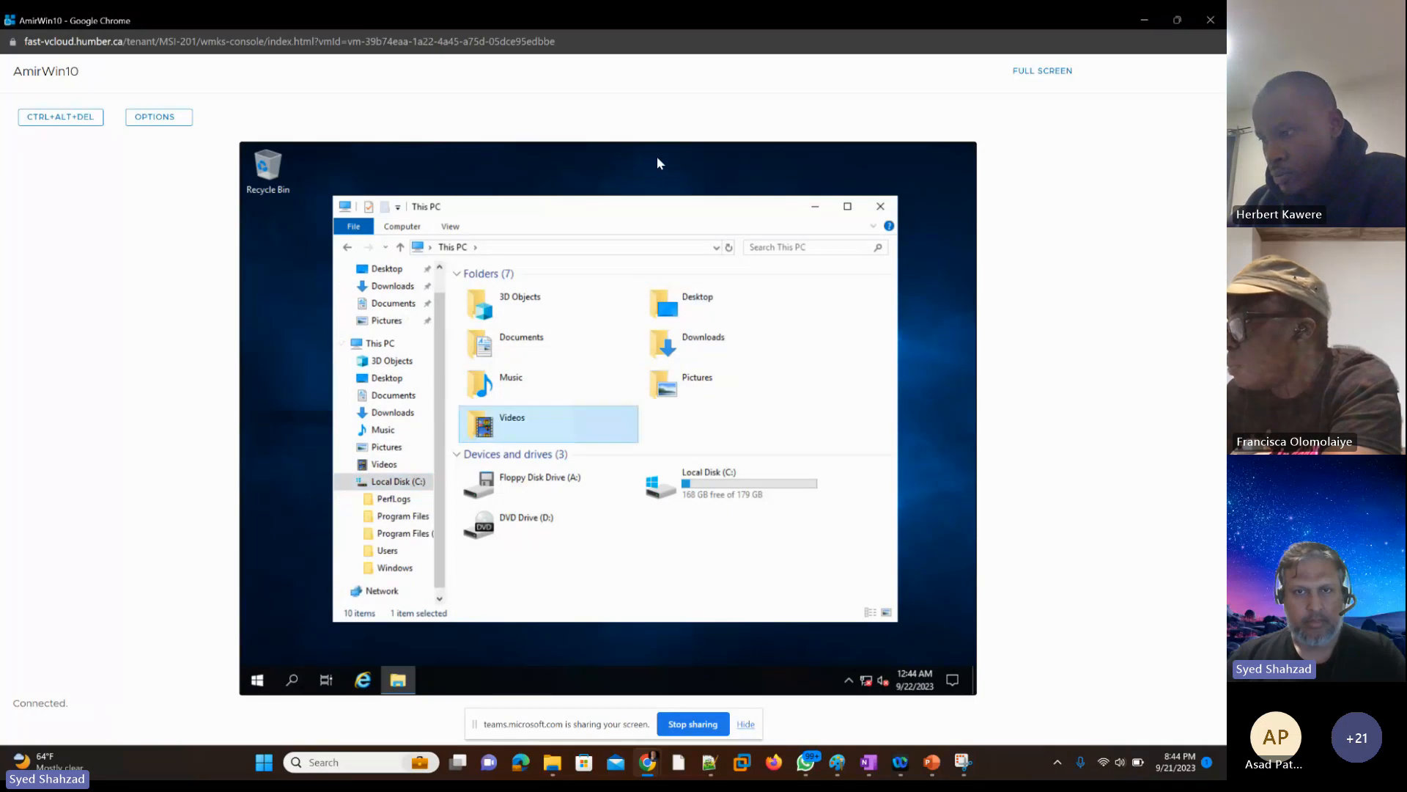
key("Down")
key("Down")
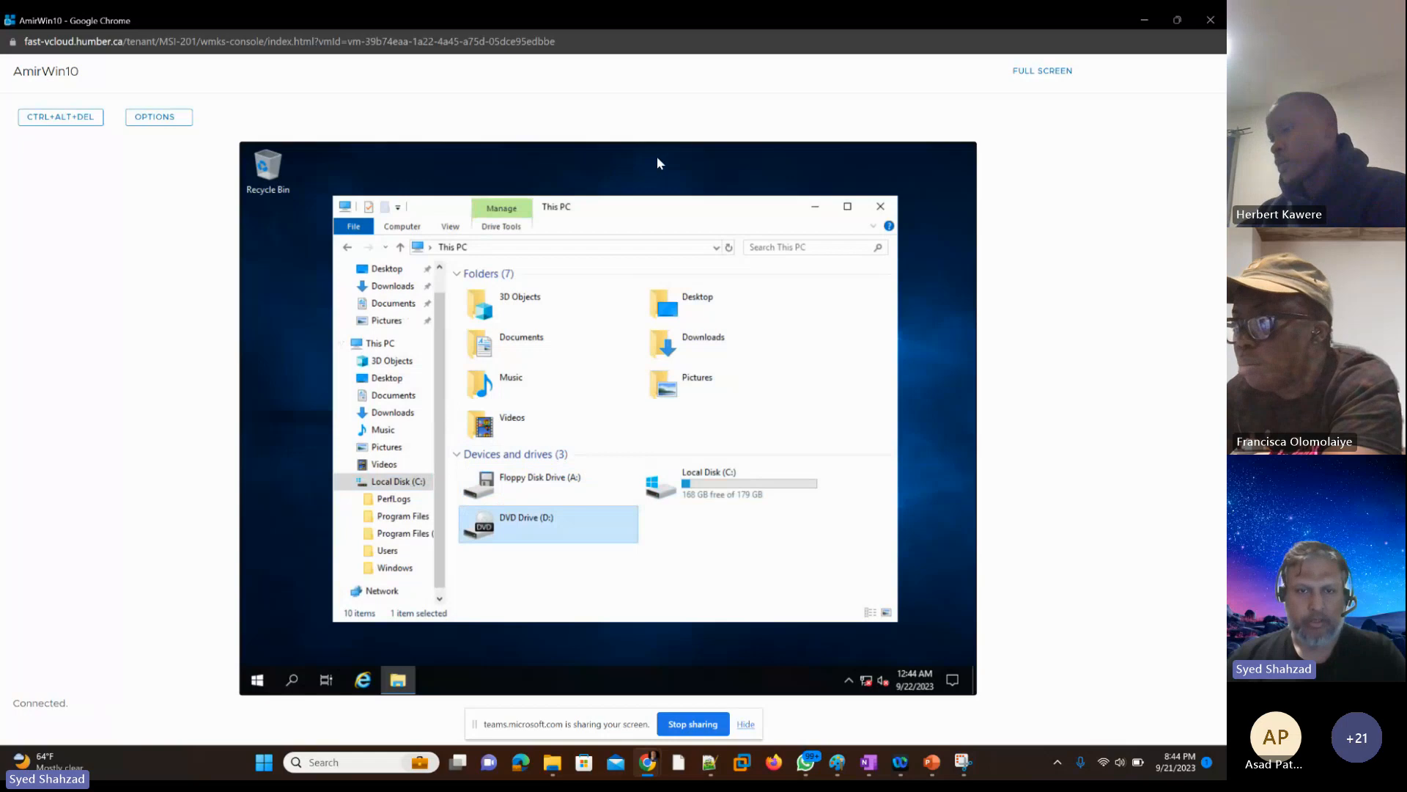
key("Return")
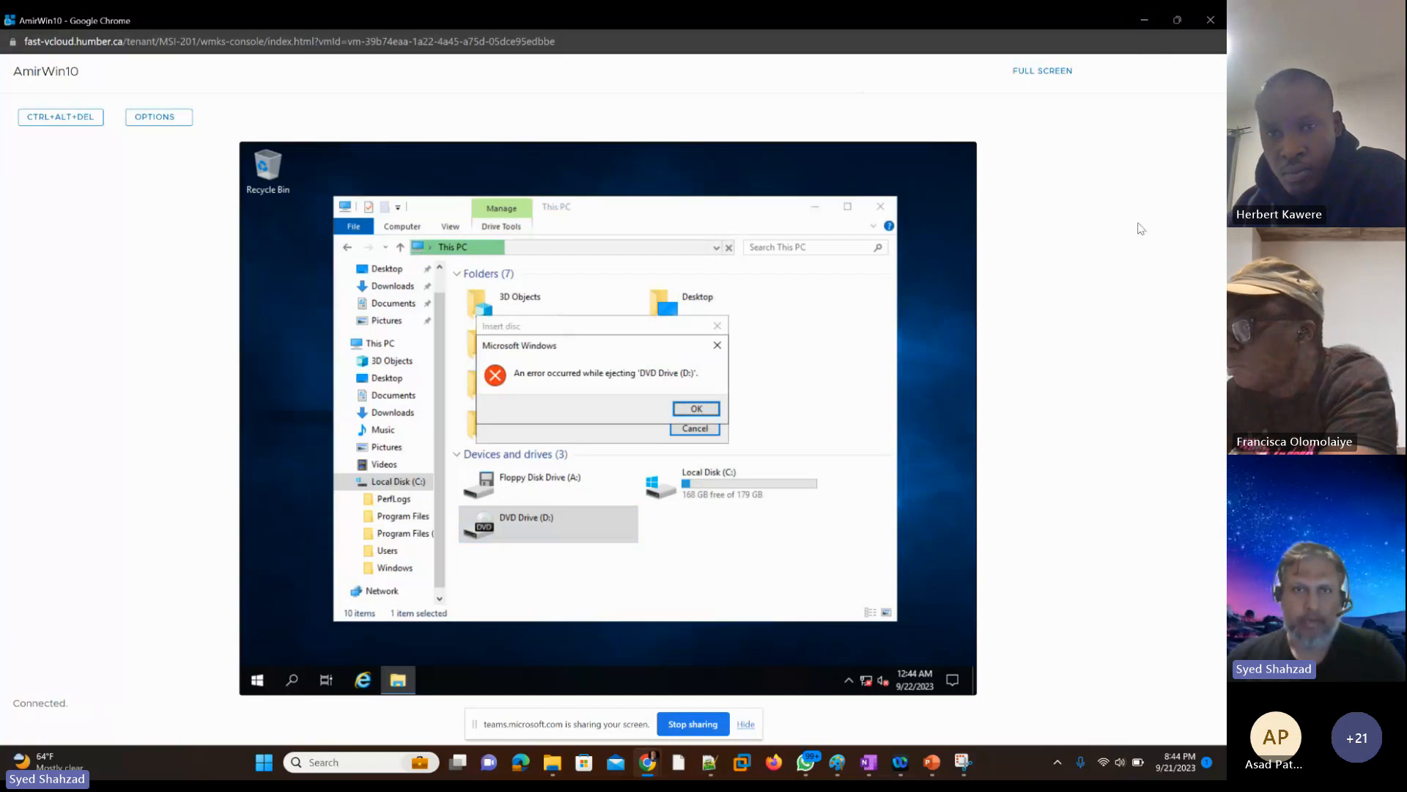
Step: Switch to VMware Cloud Director and issue Install VMware Tools for the instructor's powered-on VM
key("alt+Tab")
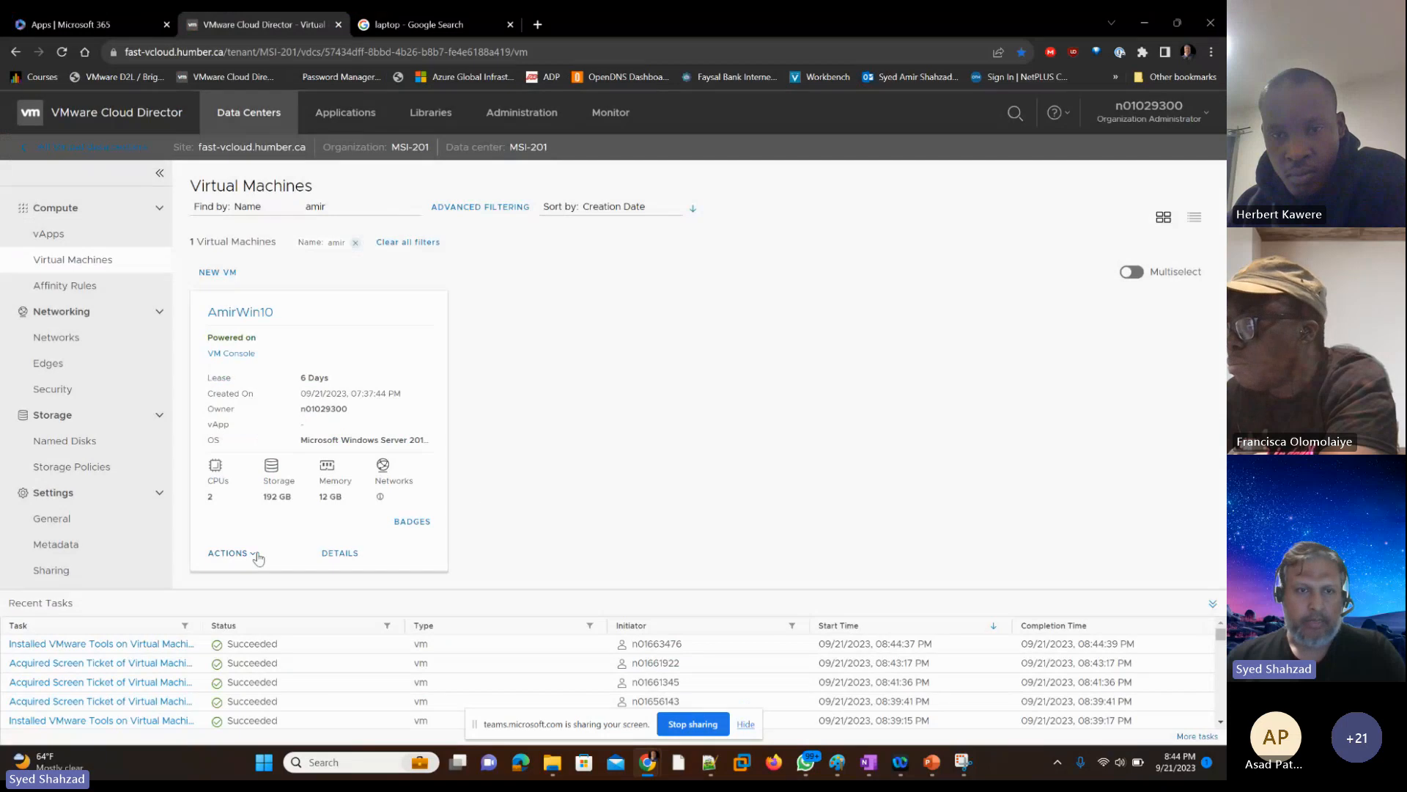
left_click(229, 553)
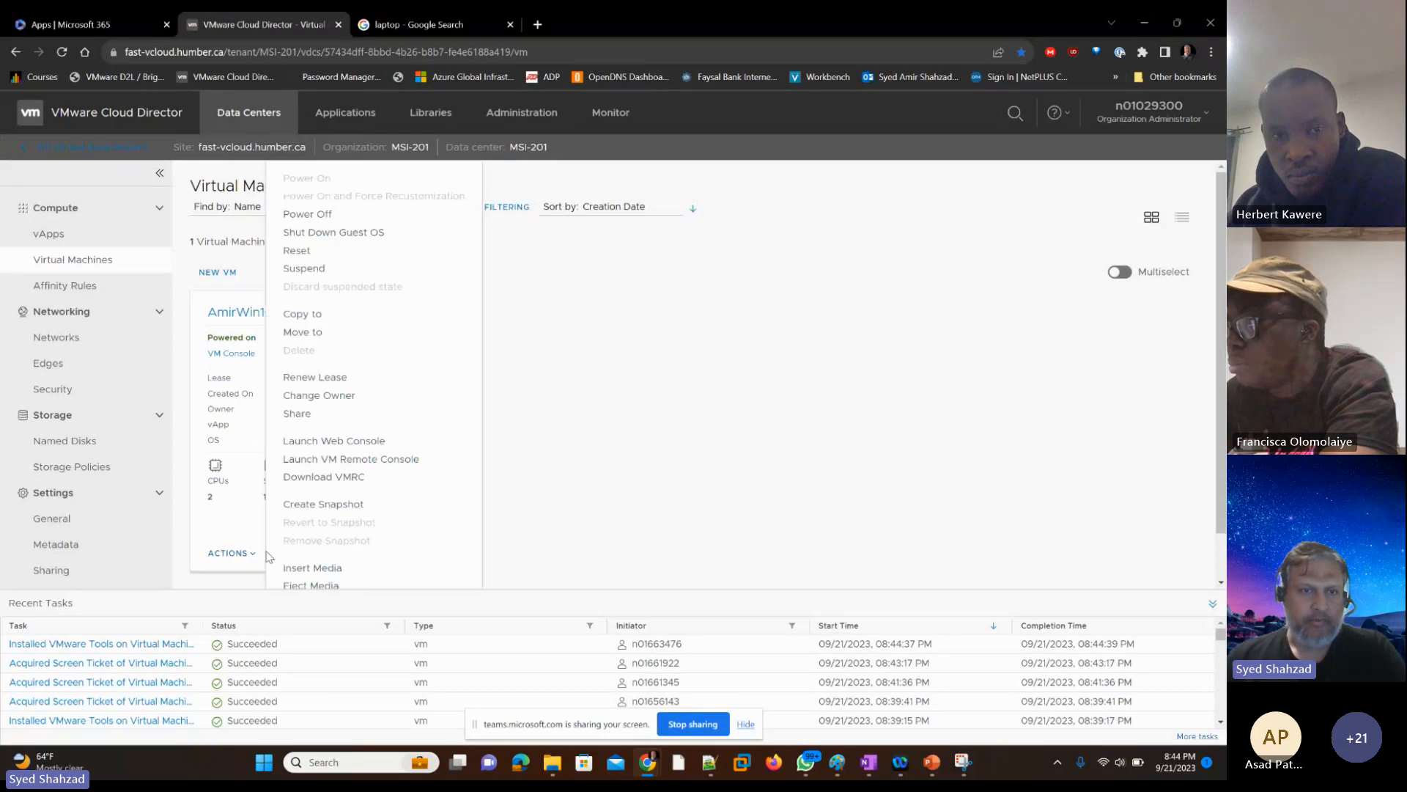
scroll(402, 481, "down", 1)
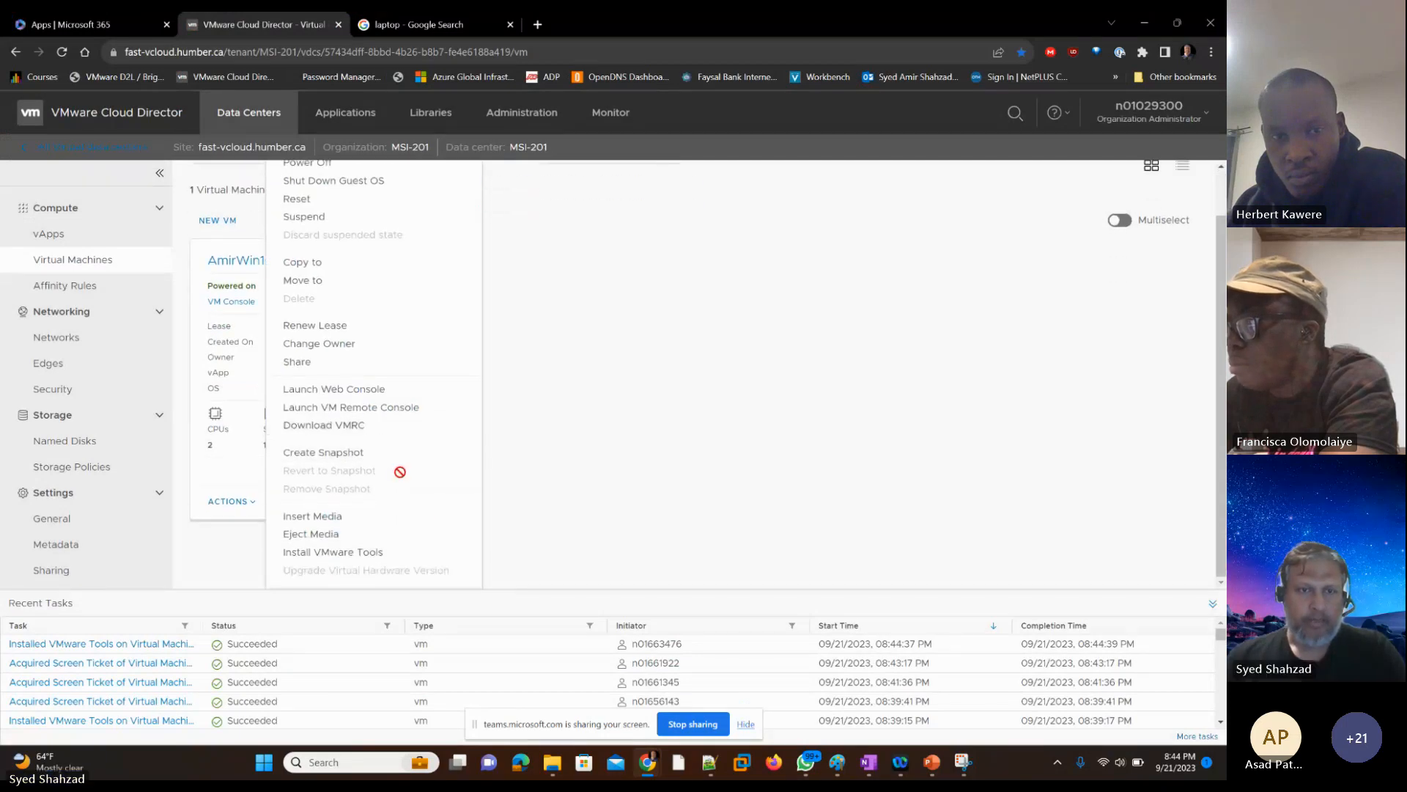
left_click(327, 553)
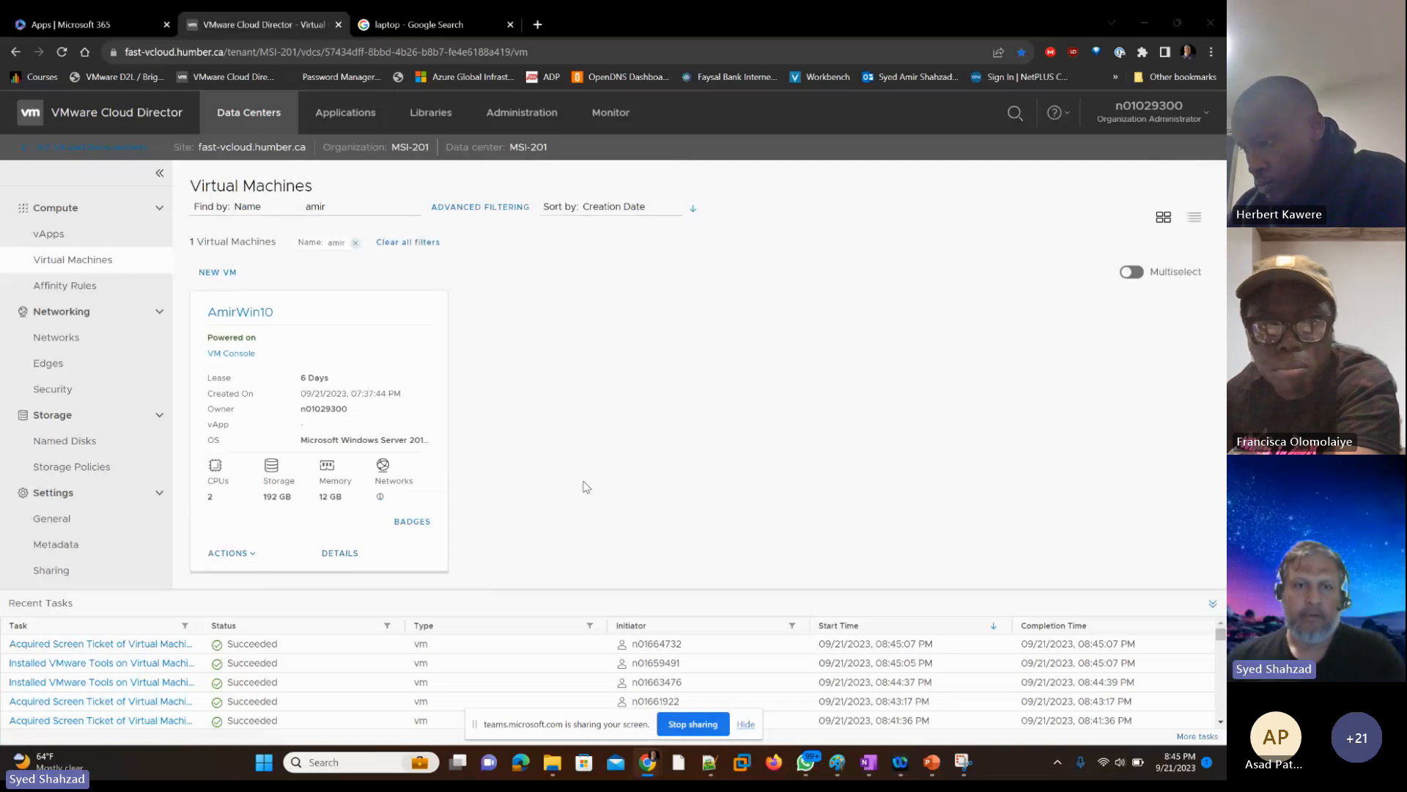
Step: Switch back to the VM console and bring the guest's VMware Tools DVD window into focus from its taskbar
key("alt+Tab")
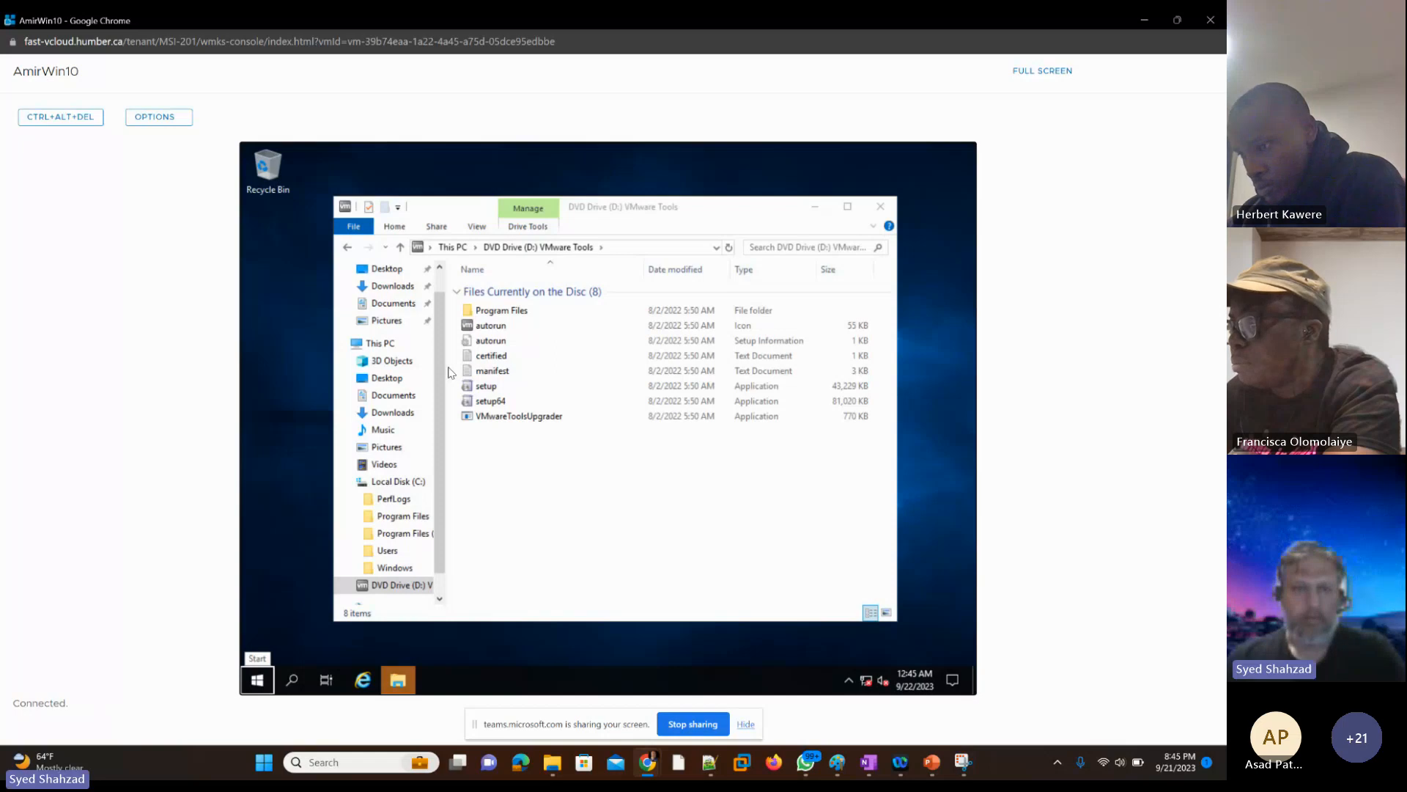
key("Tab")
key("Tab")
key("Tab")
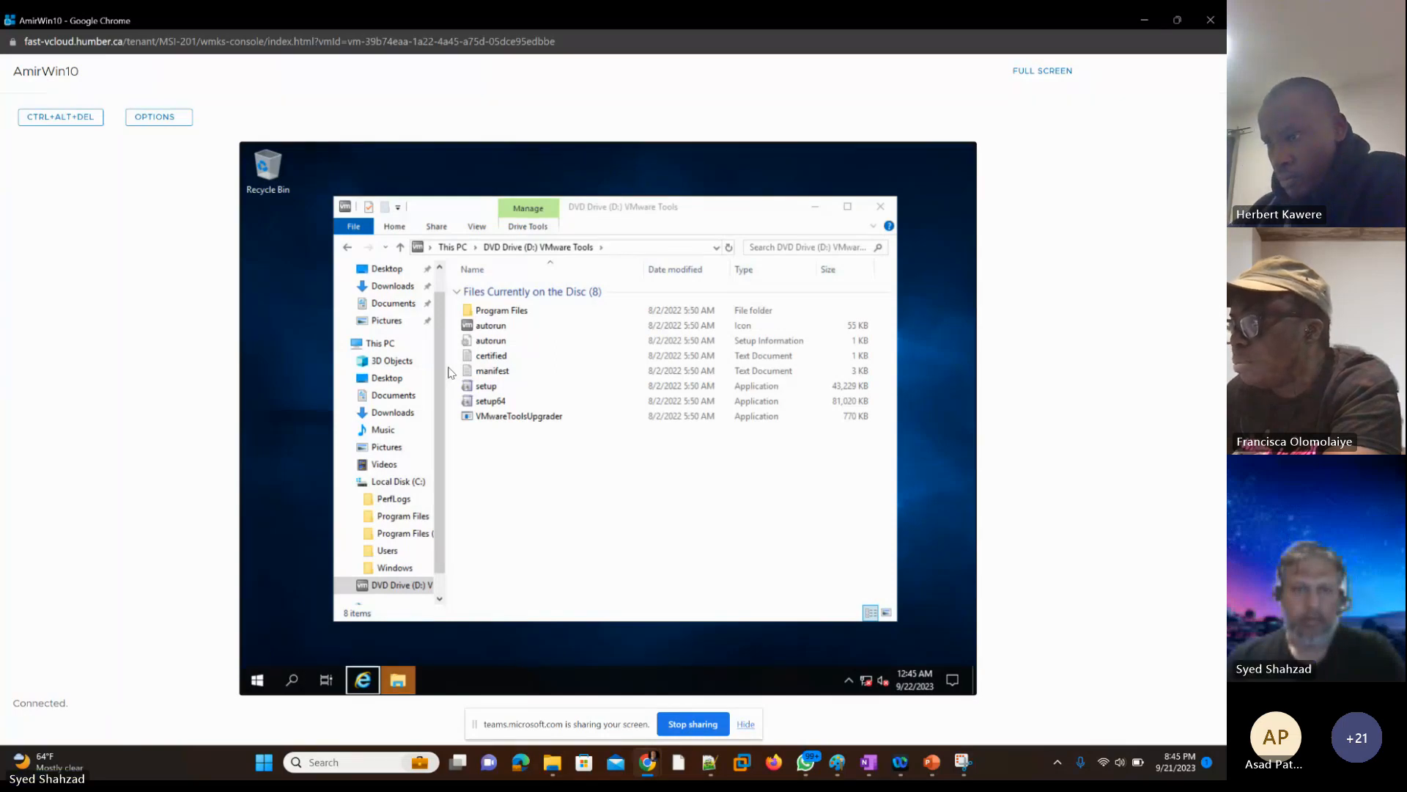
key("Right")
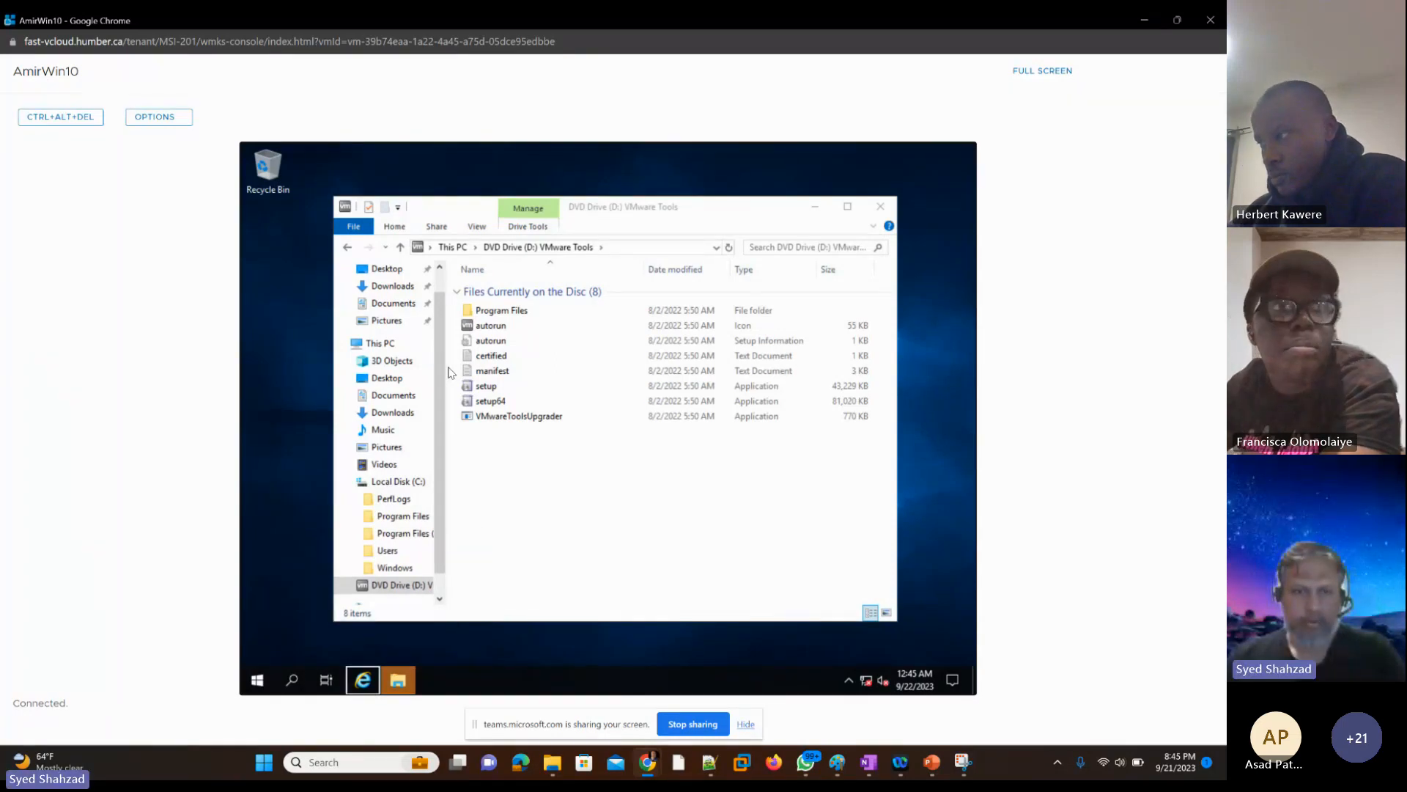
key("Return")
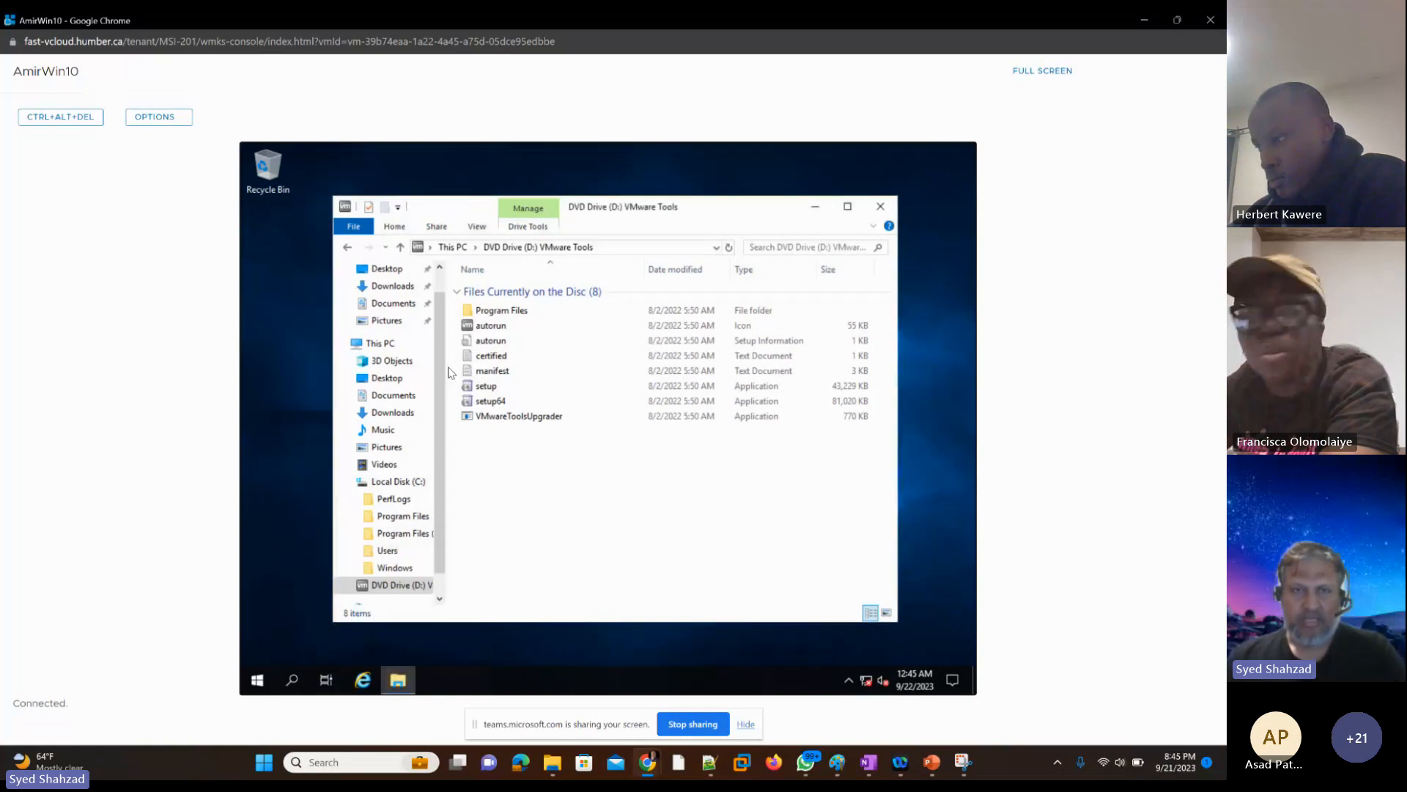
Step: Select the setup64 application on the VMware Tools disc and run it
key("Down")
key("Down")
key("Down")
key("Down")
key("Down")
key("Down")
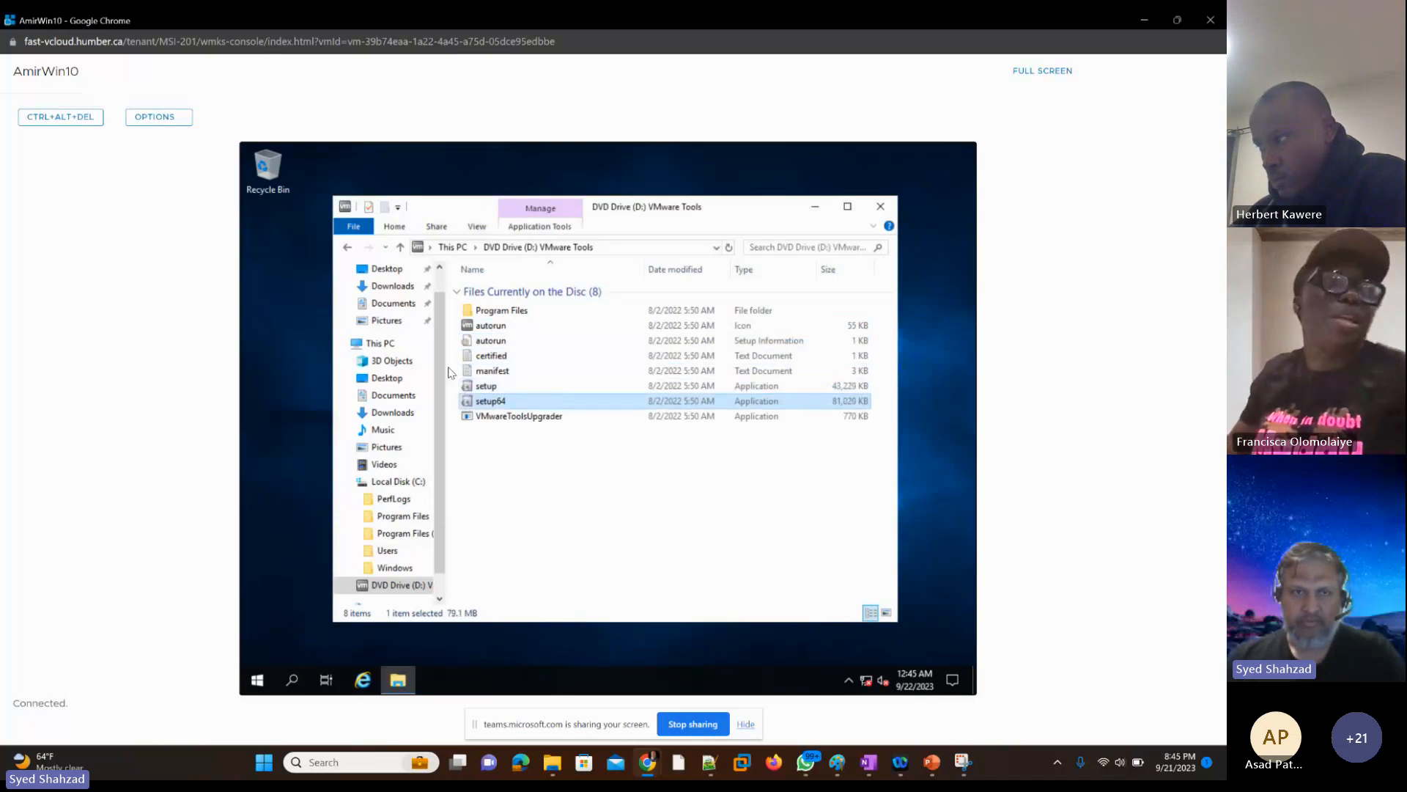
key("Return")
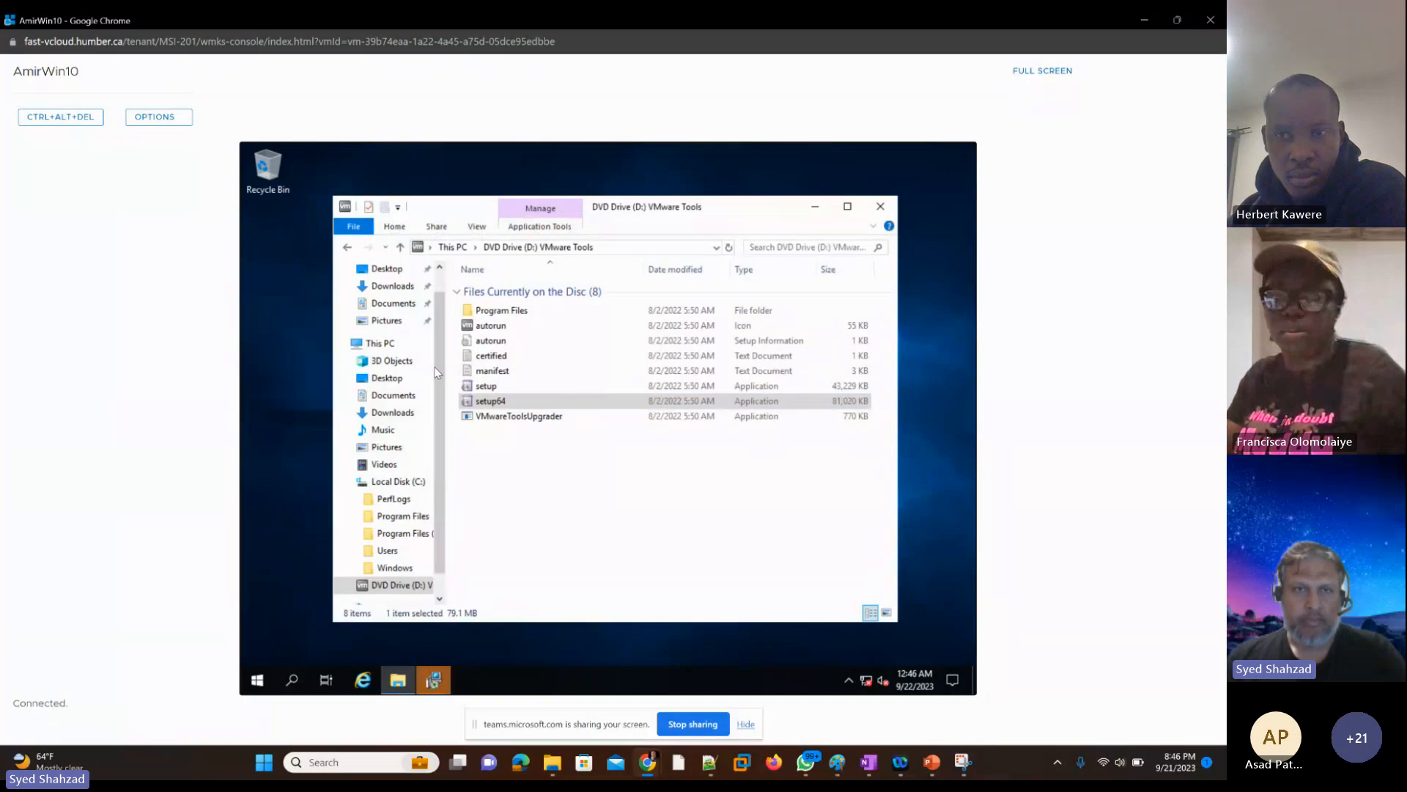
Step: Close the guest's File Explorer window showing the VMware Tools disc
key("alt+f")
key("Down")
key("Down")
key("Down")
key("Down")
key("Down")
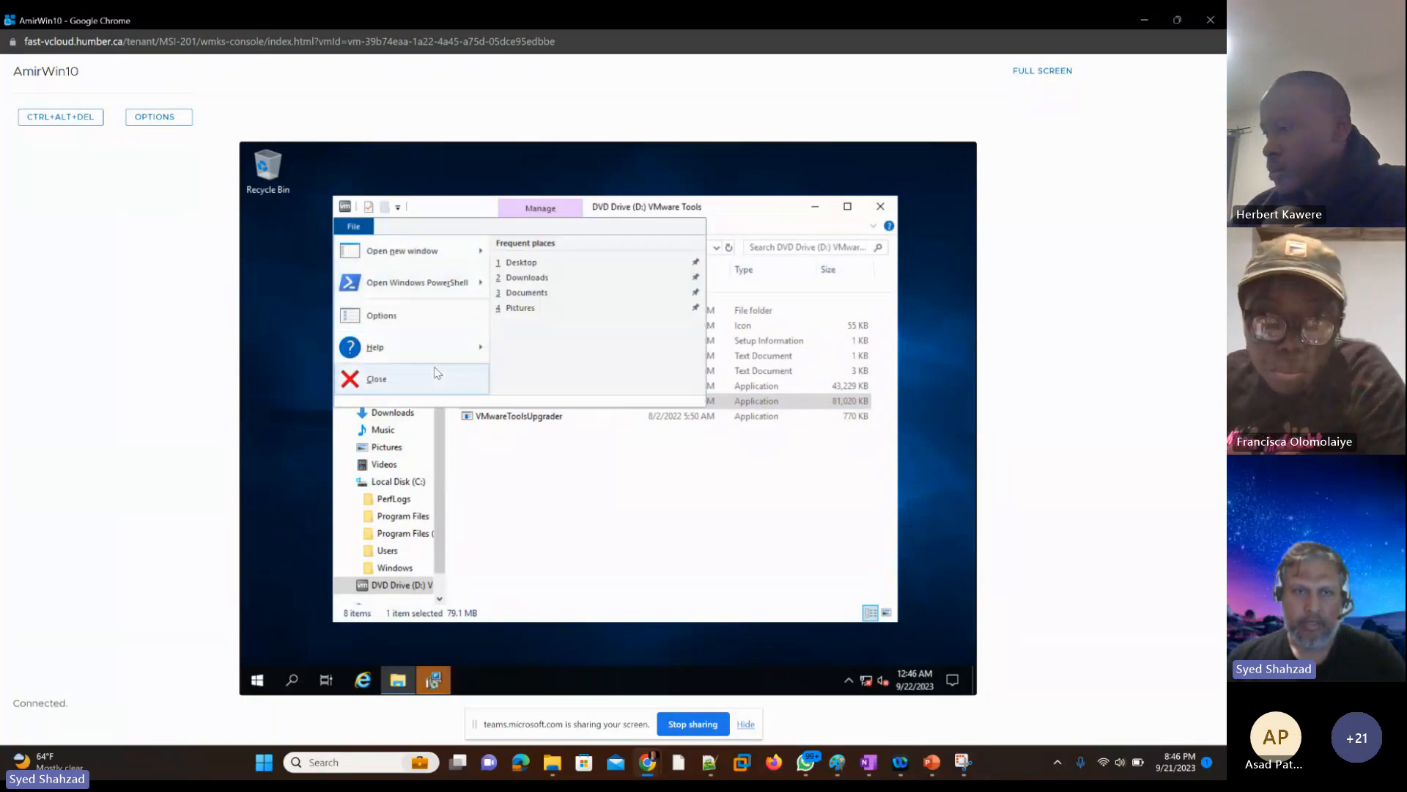
left_click(438, 374)
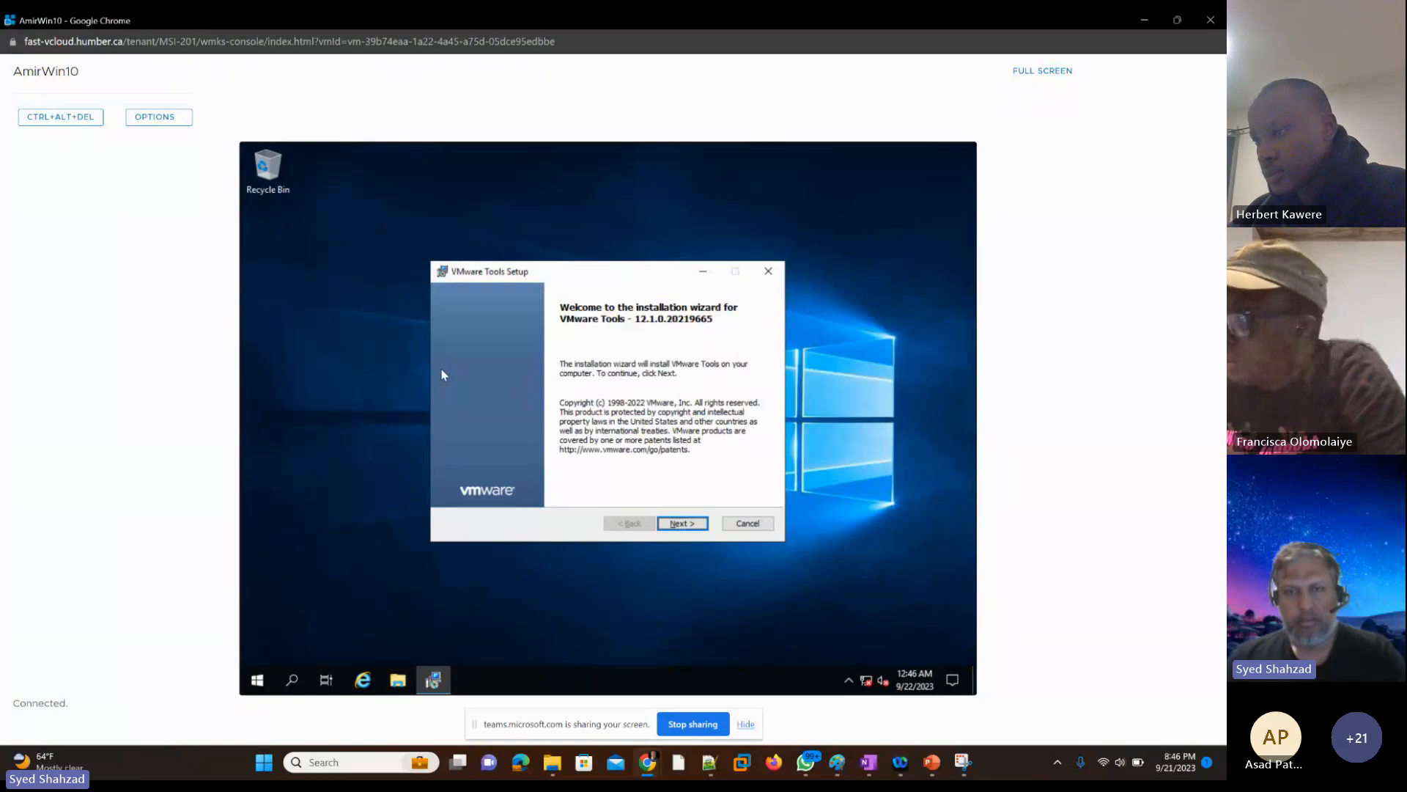
Step: Advance the VMware Tools Setup wizard past its welcome page and accept the Typical setup type
key("Return")
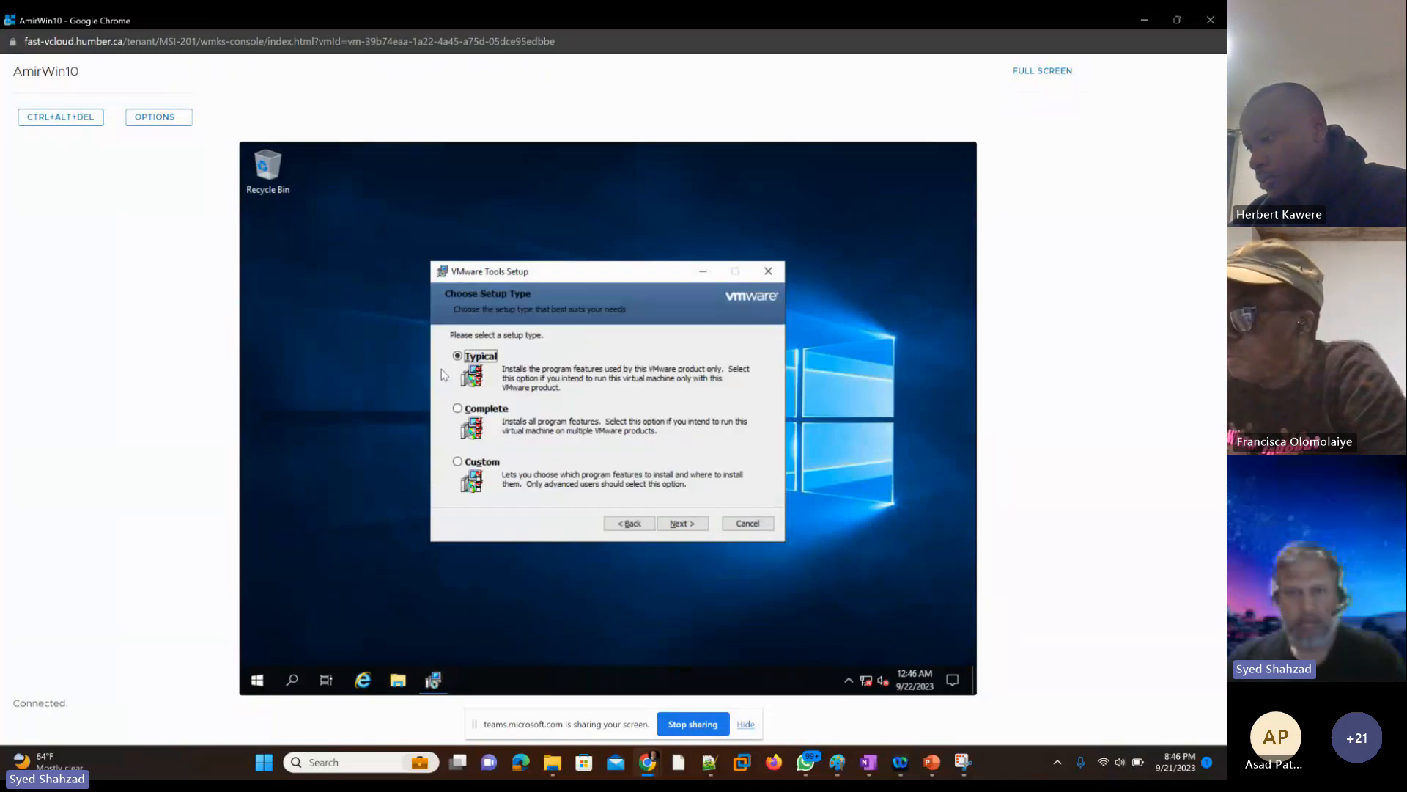
key("Tab")
key("Tab")
key("Tab")
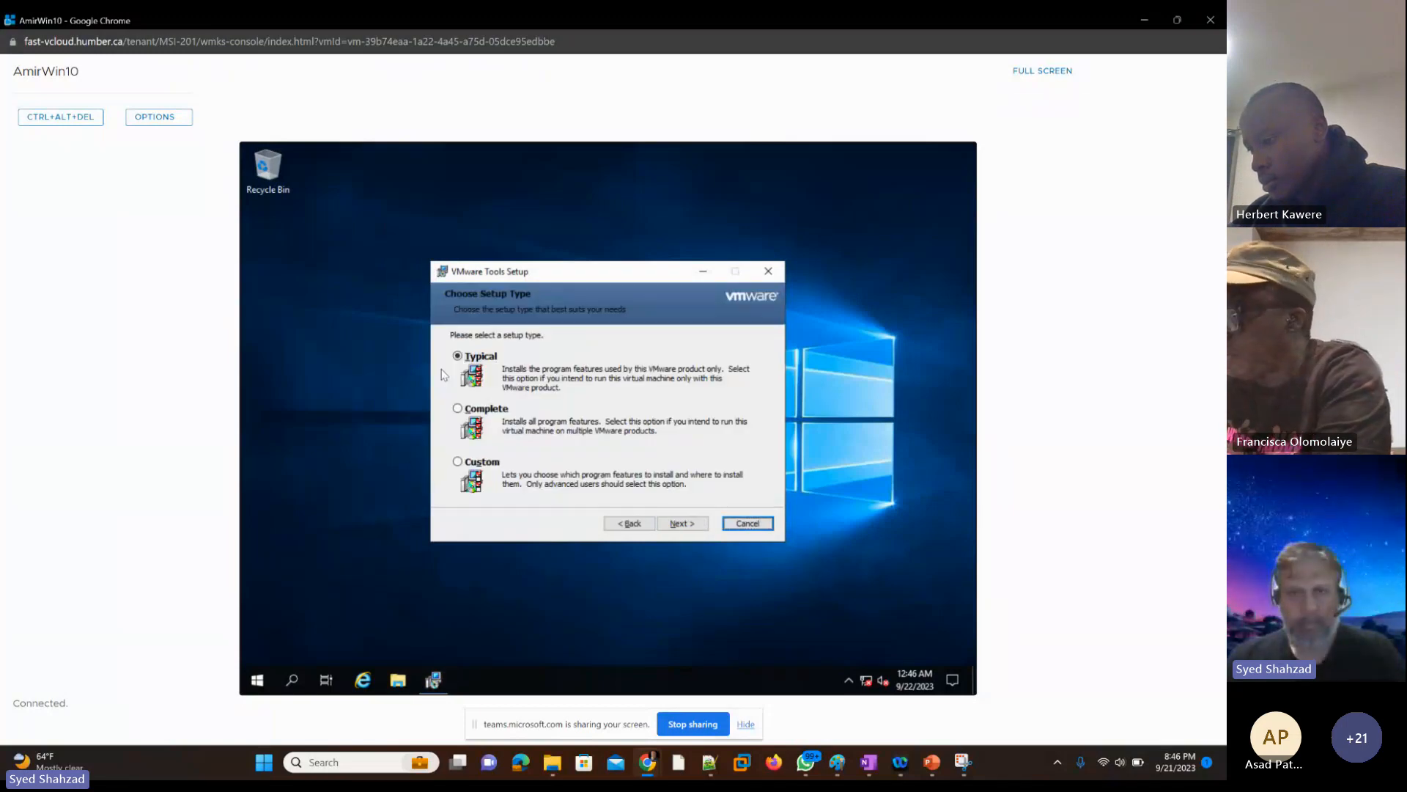
key("shift+Tab")
key("Return")
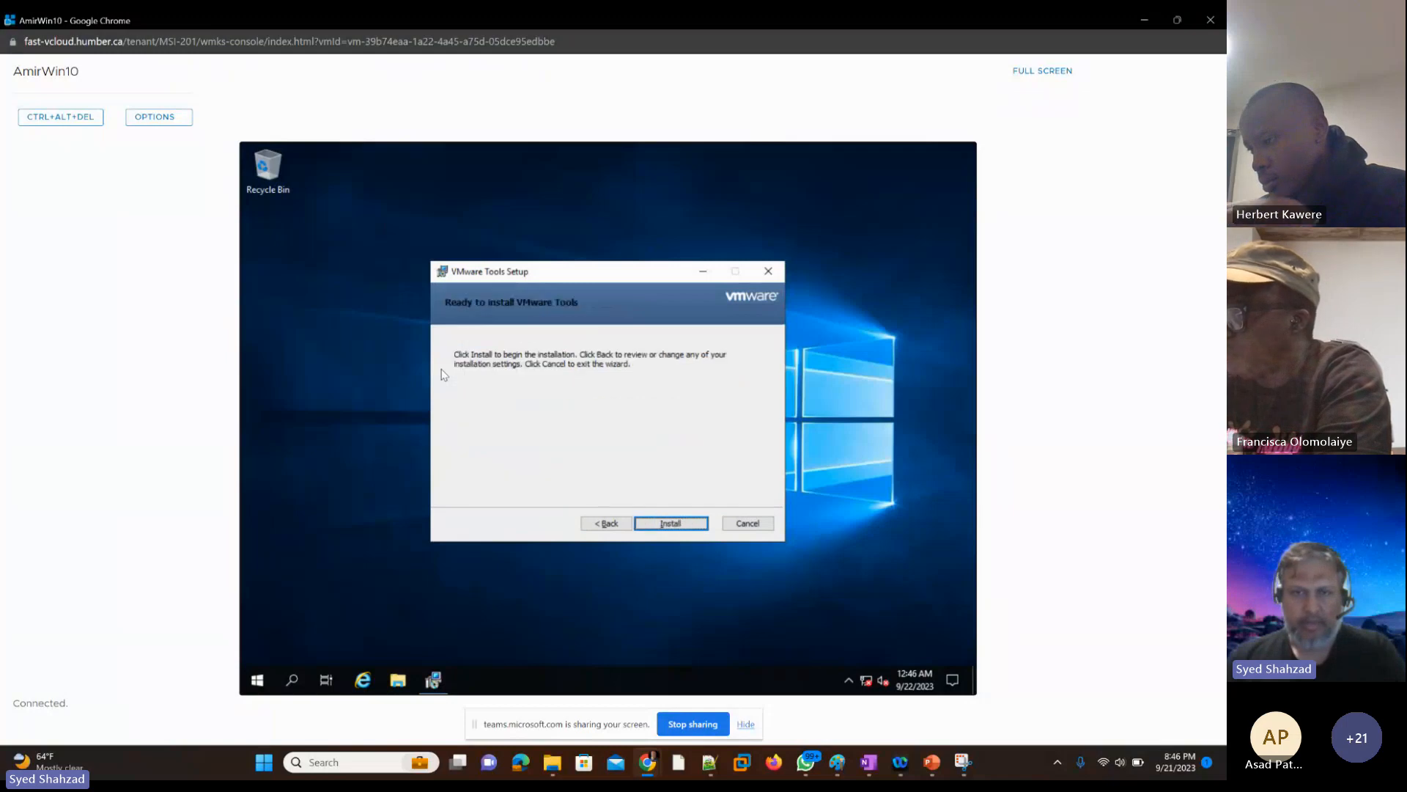
Step: Start the VMware Tools installation and keep it running, dismissing the DVD eject error and declining to cancel the setup
key("Return")
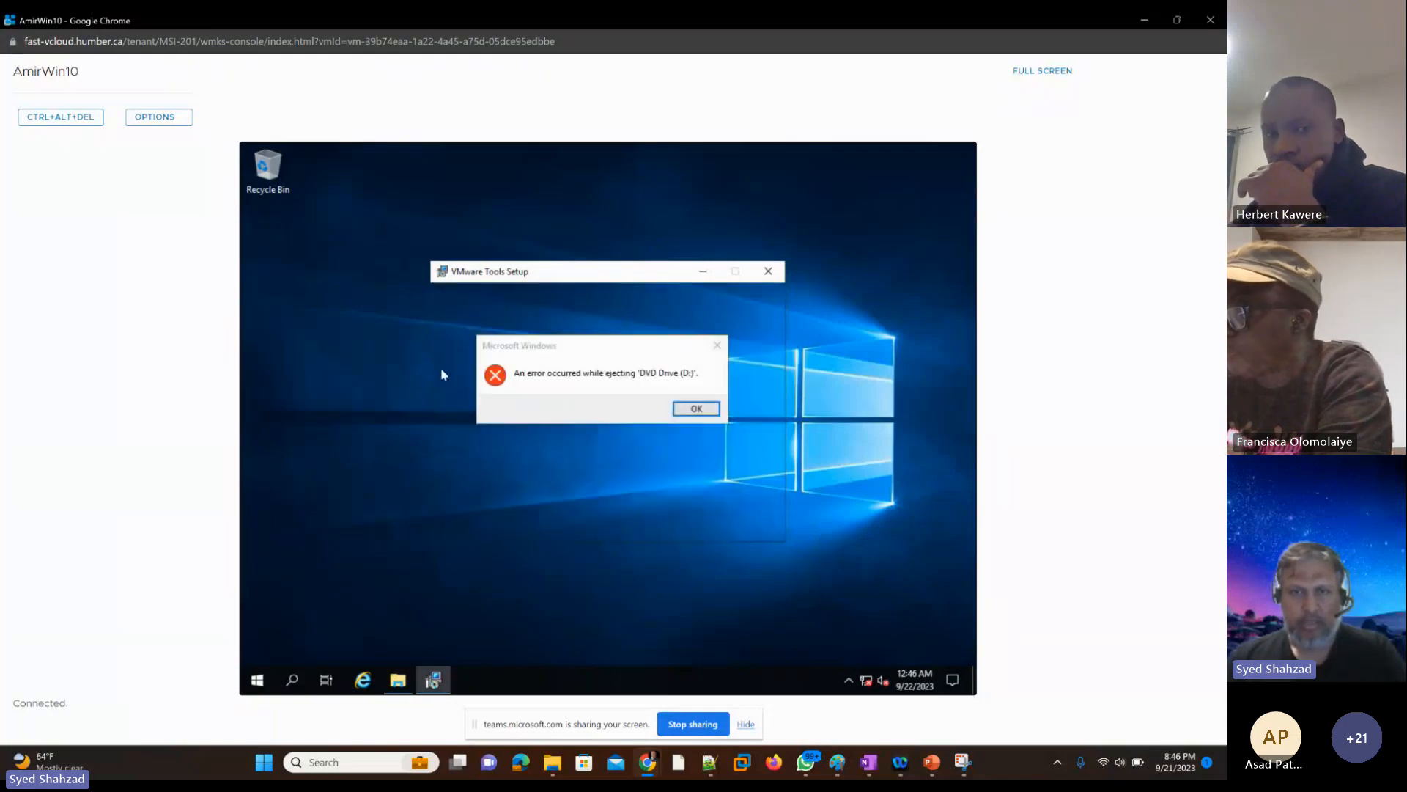
key("Return")
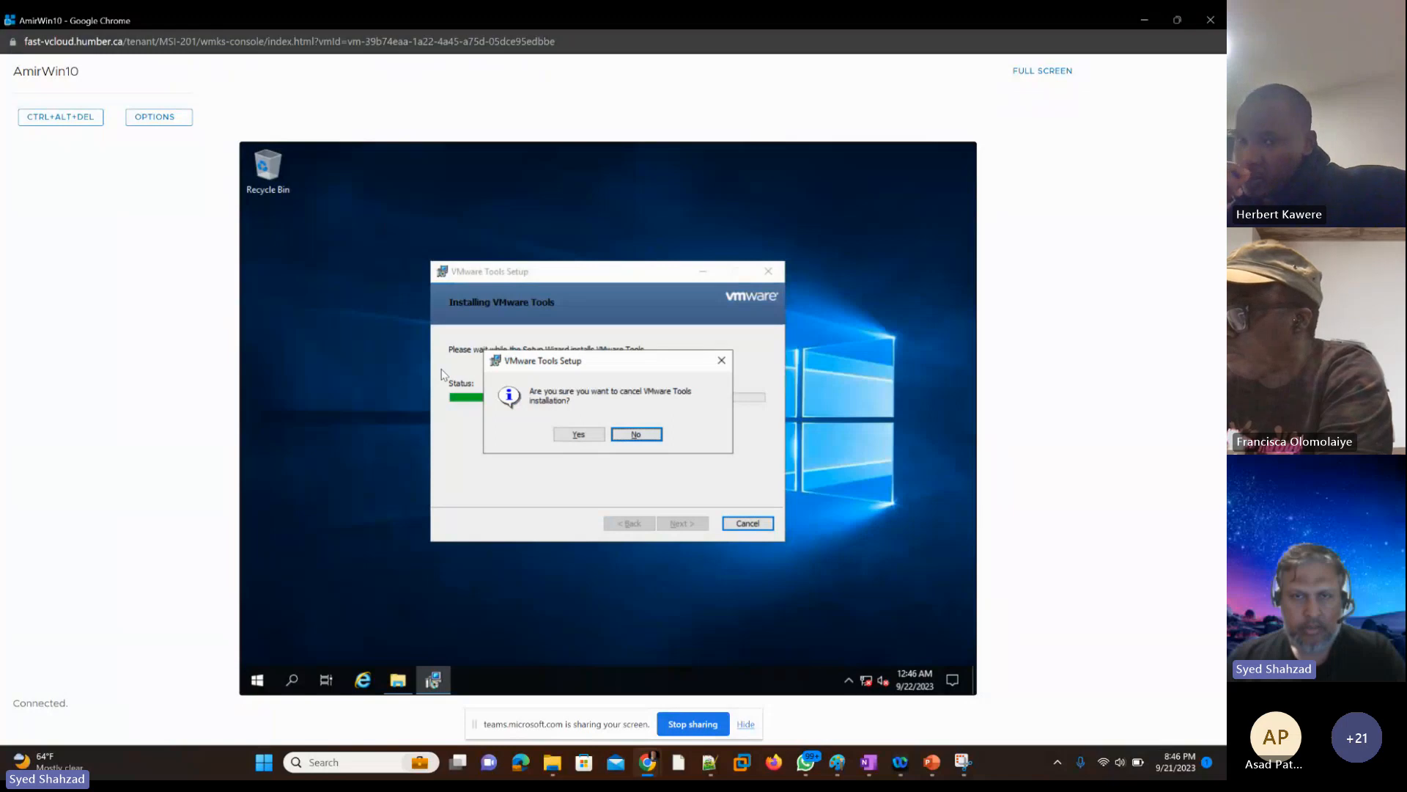
key("Return")
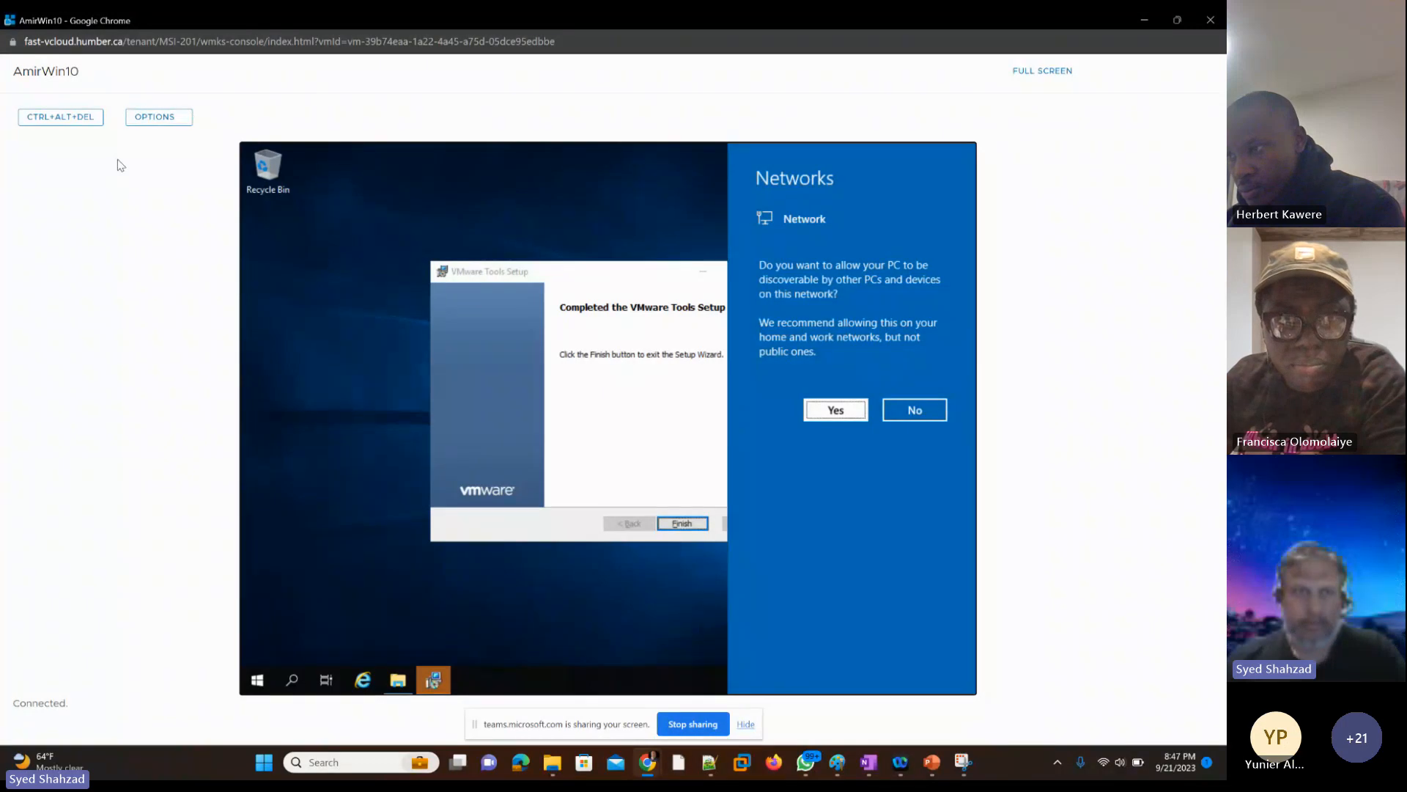
Step: Open Task Manager through the guest's Windows security options screen and exit it to bring VMware Tools Setup back into focus
left_click(52, 118)
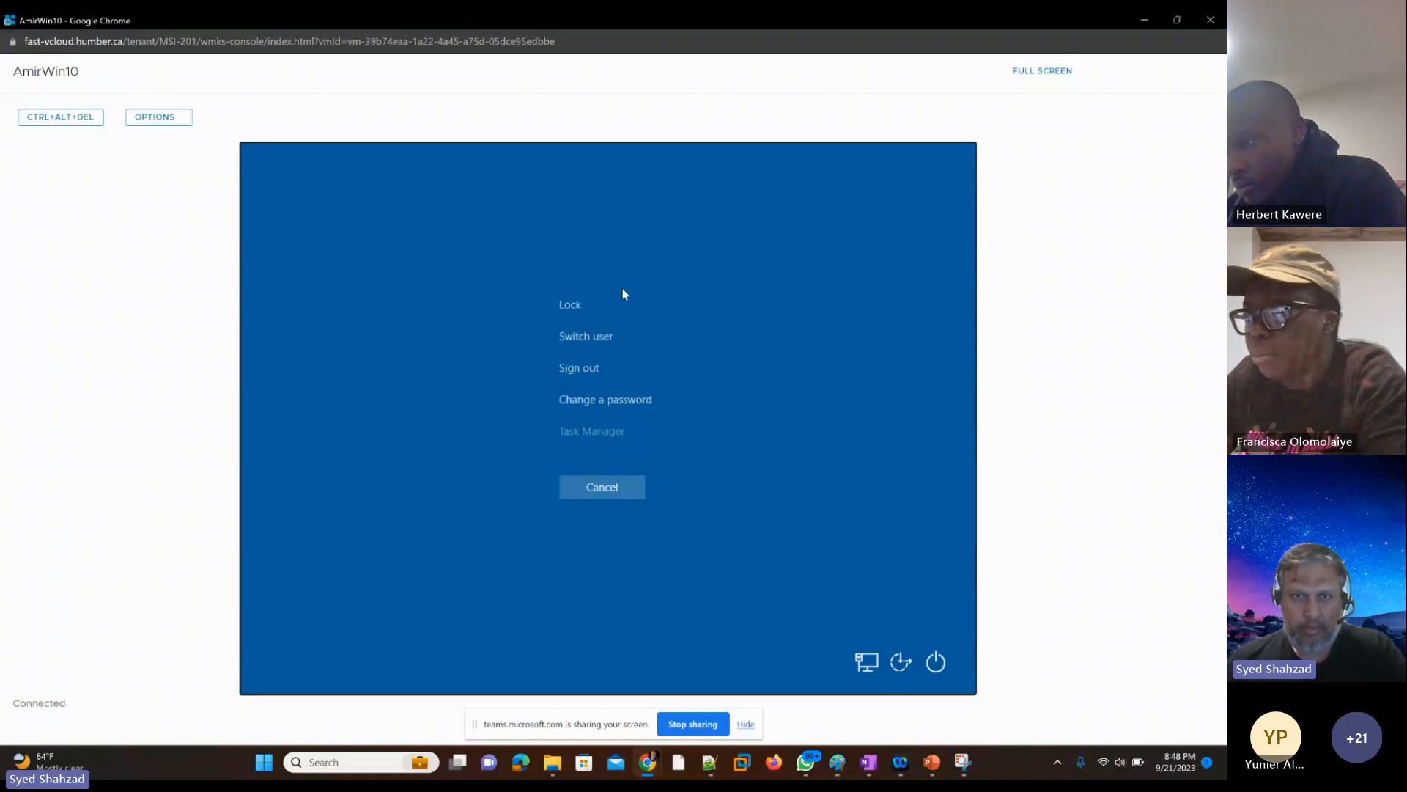
left_click(591, 431)
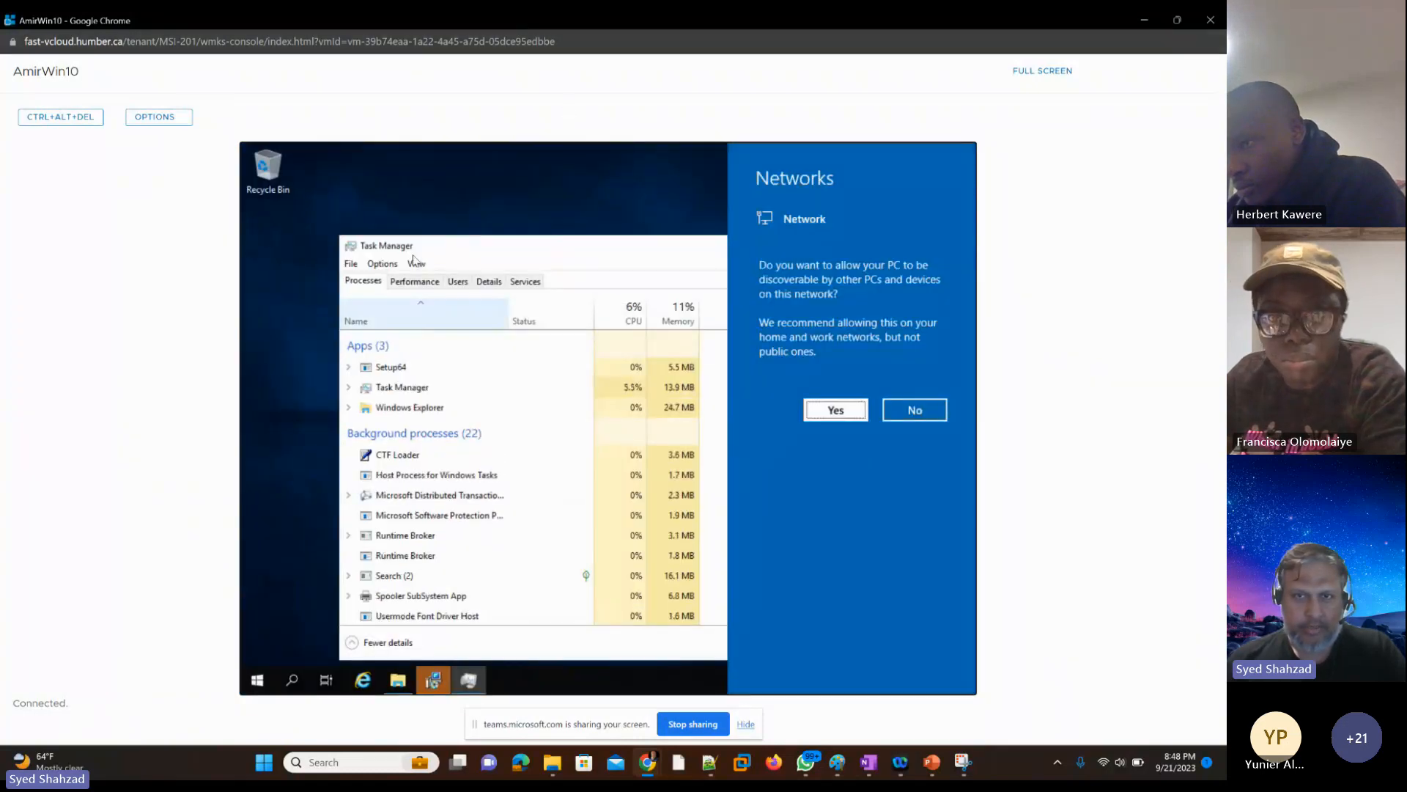
key("alt")
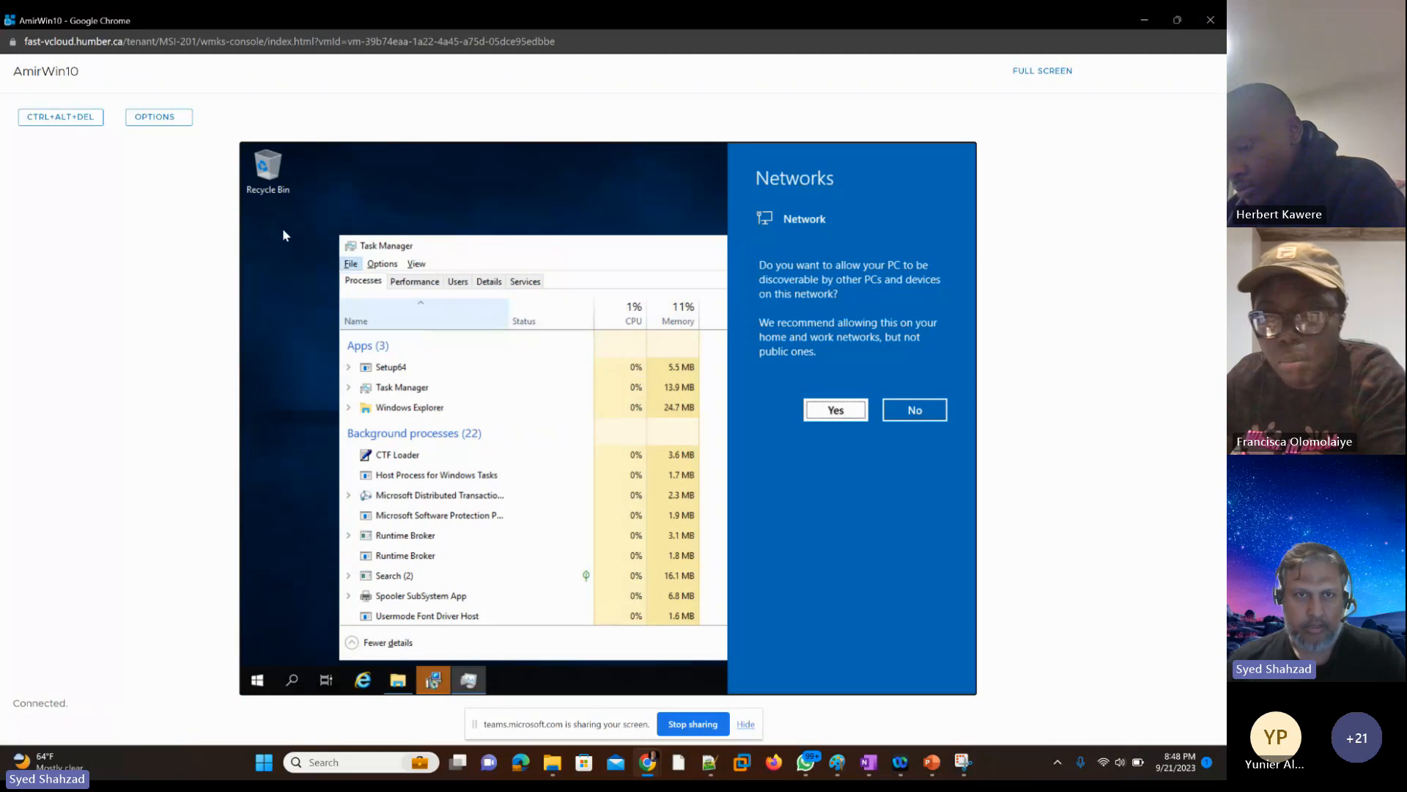
key("f")
key("Down")
key("Return")
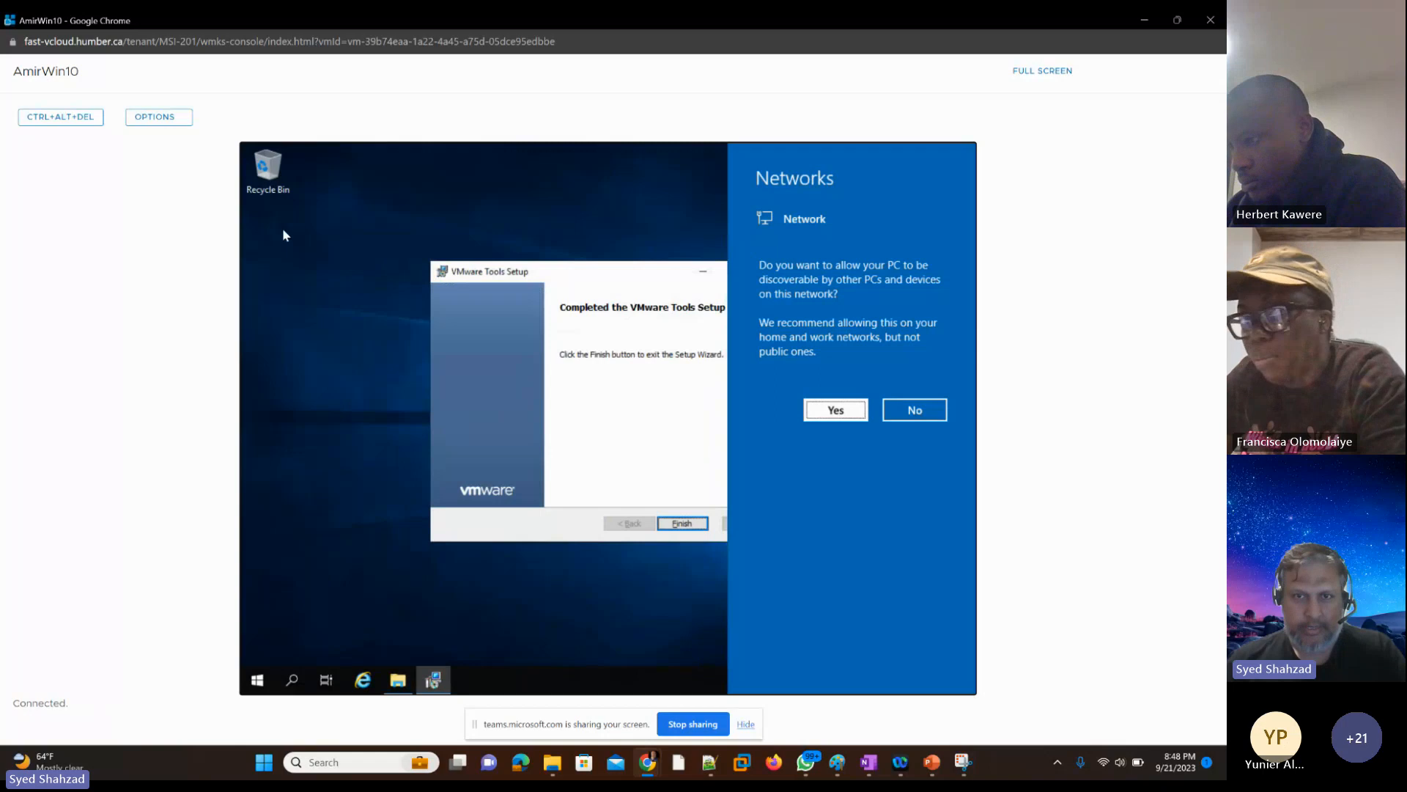
Step: Finish the completed VMware Tools Setup wizard on the instructor's VM and restart the guest
key("Return")
key("Return")
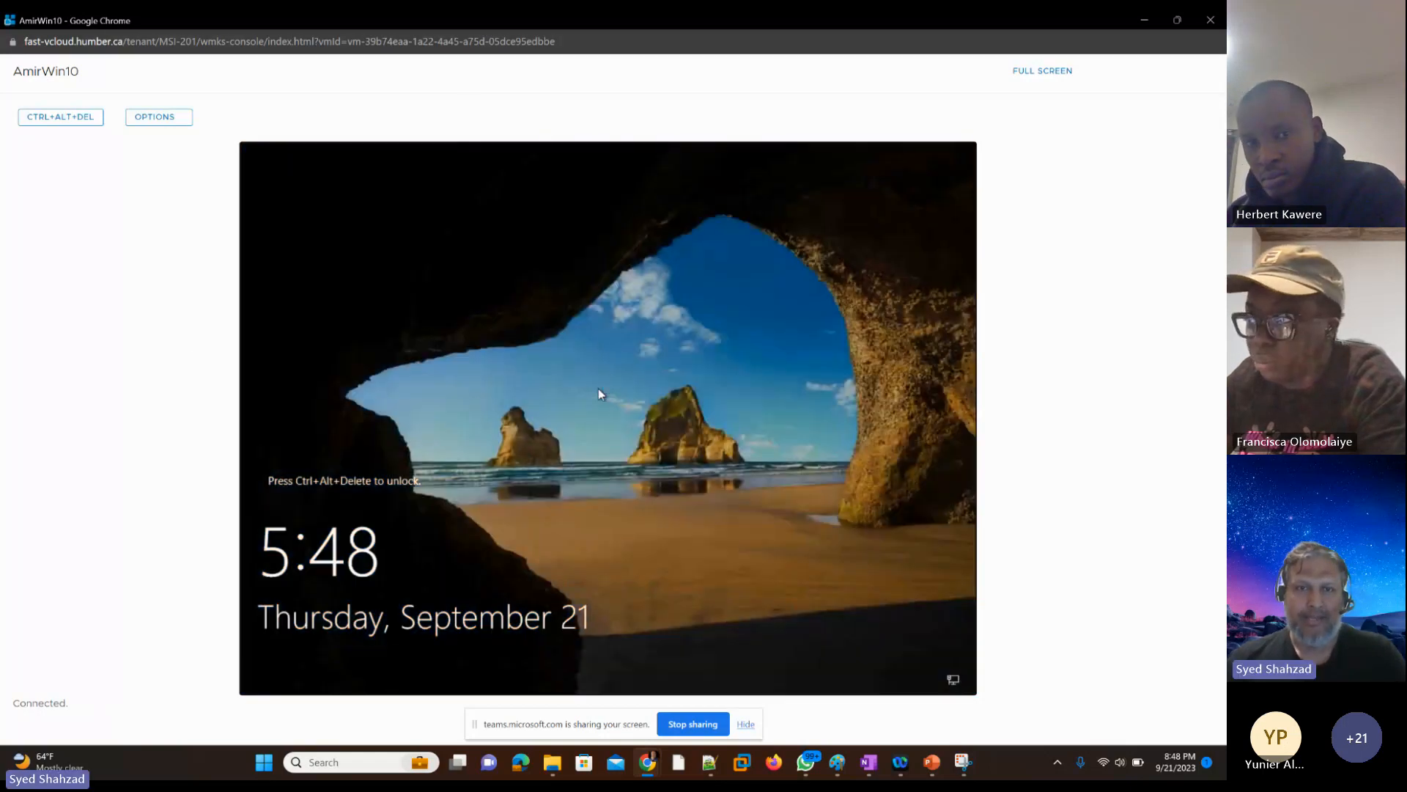
Step: Sign in to the instructor's VM as Administrator with the account password and minimize Server Manager to reach the desktop
left_click(43, 118)
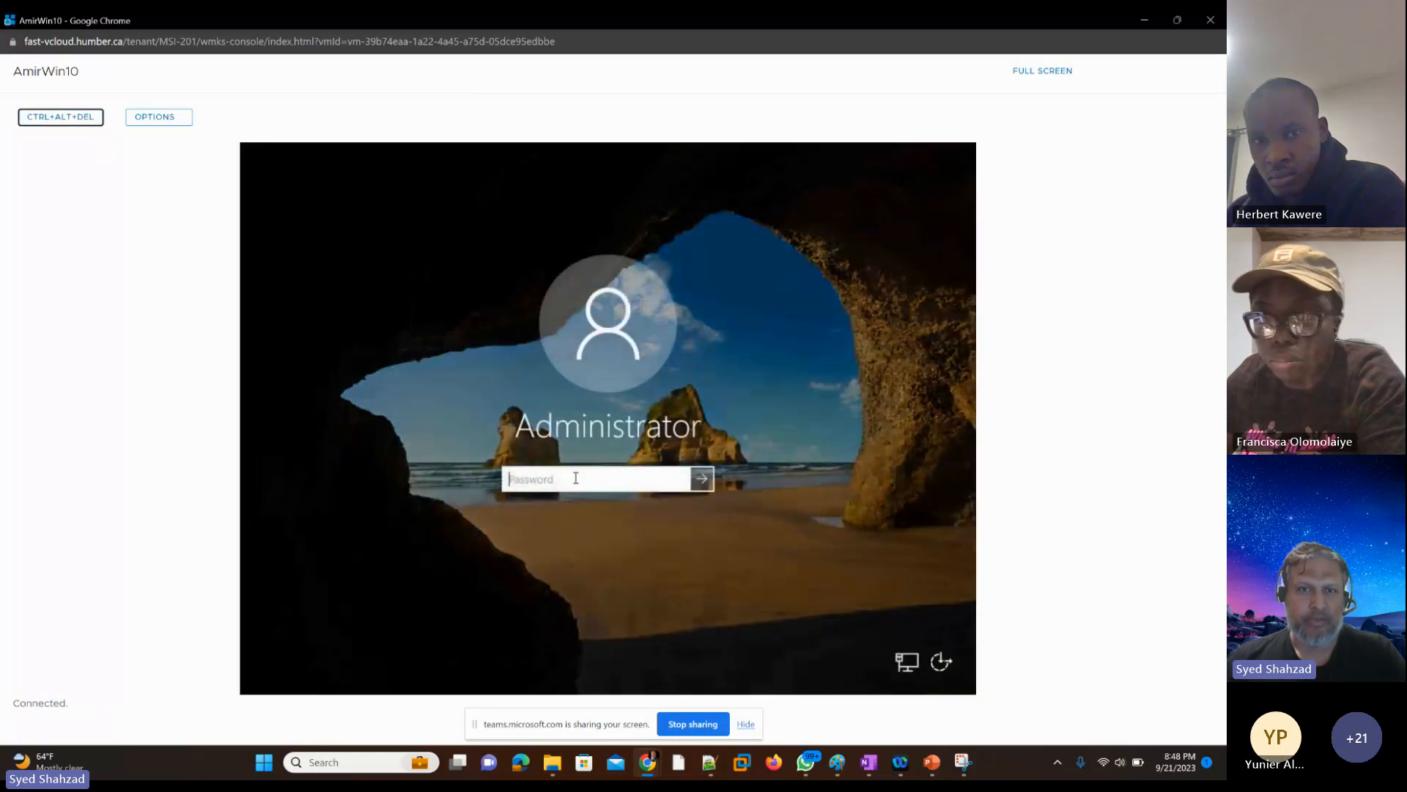
left_click(575, 481)
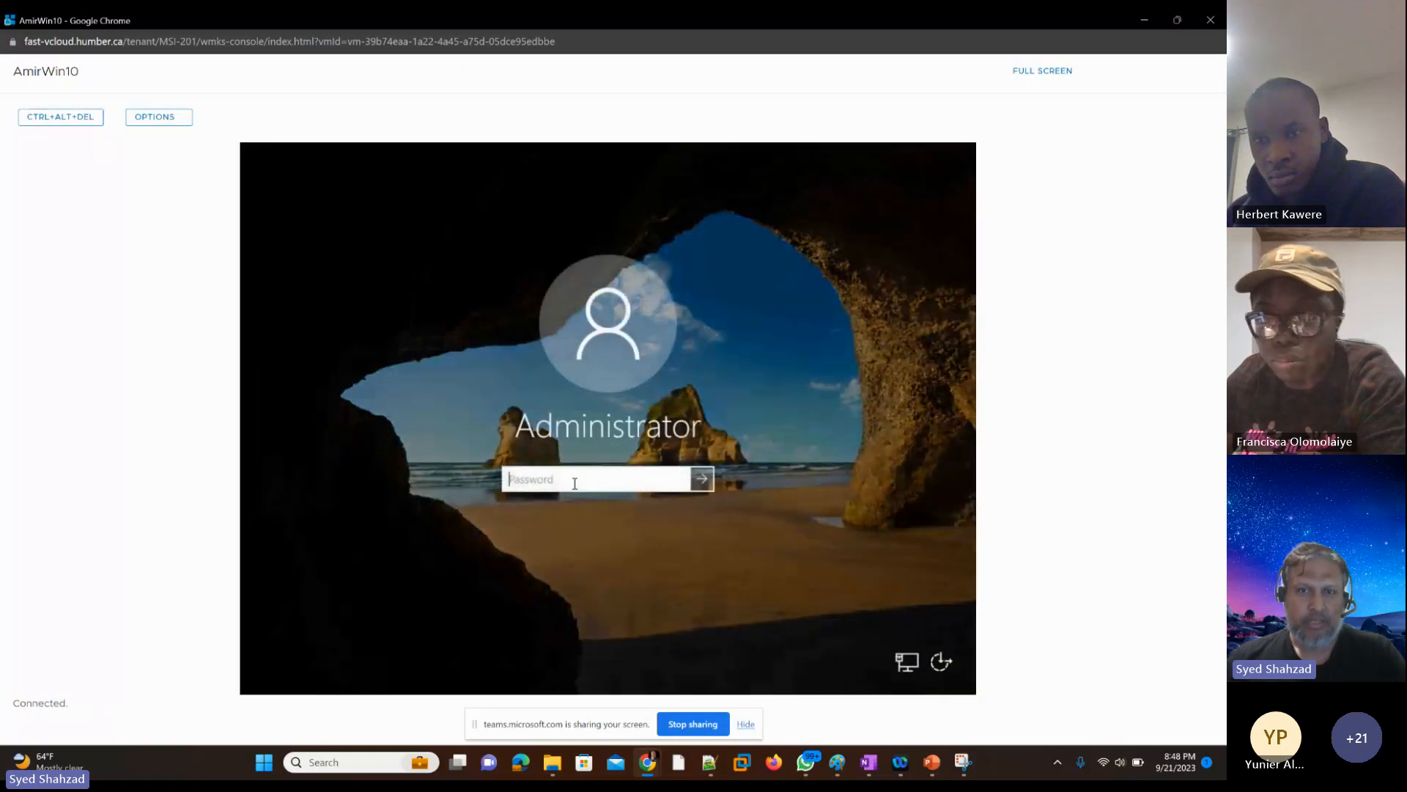
type("••••••••••••")
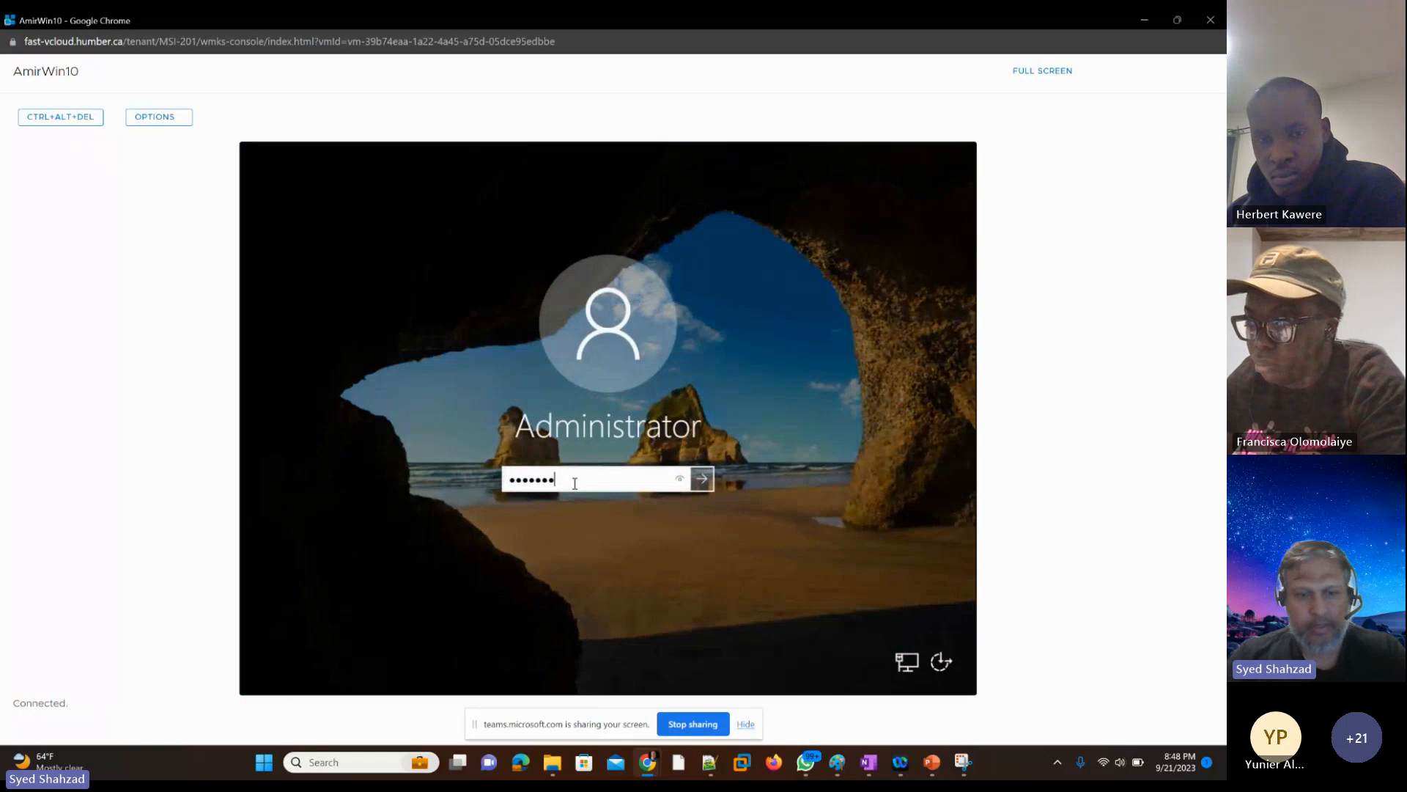
key("Return")
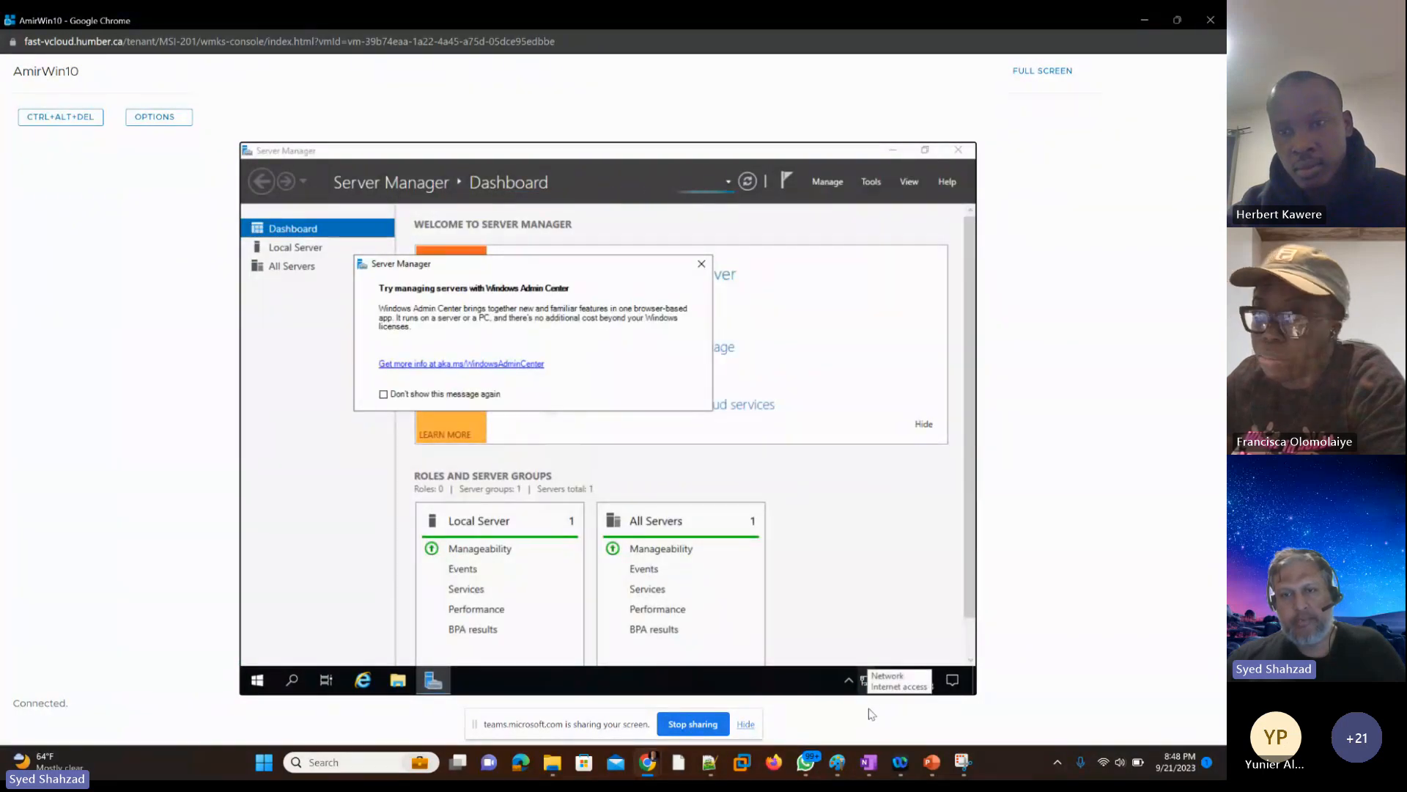
left_click(895, 155)
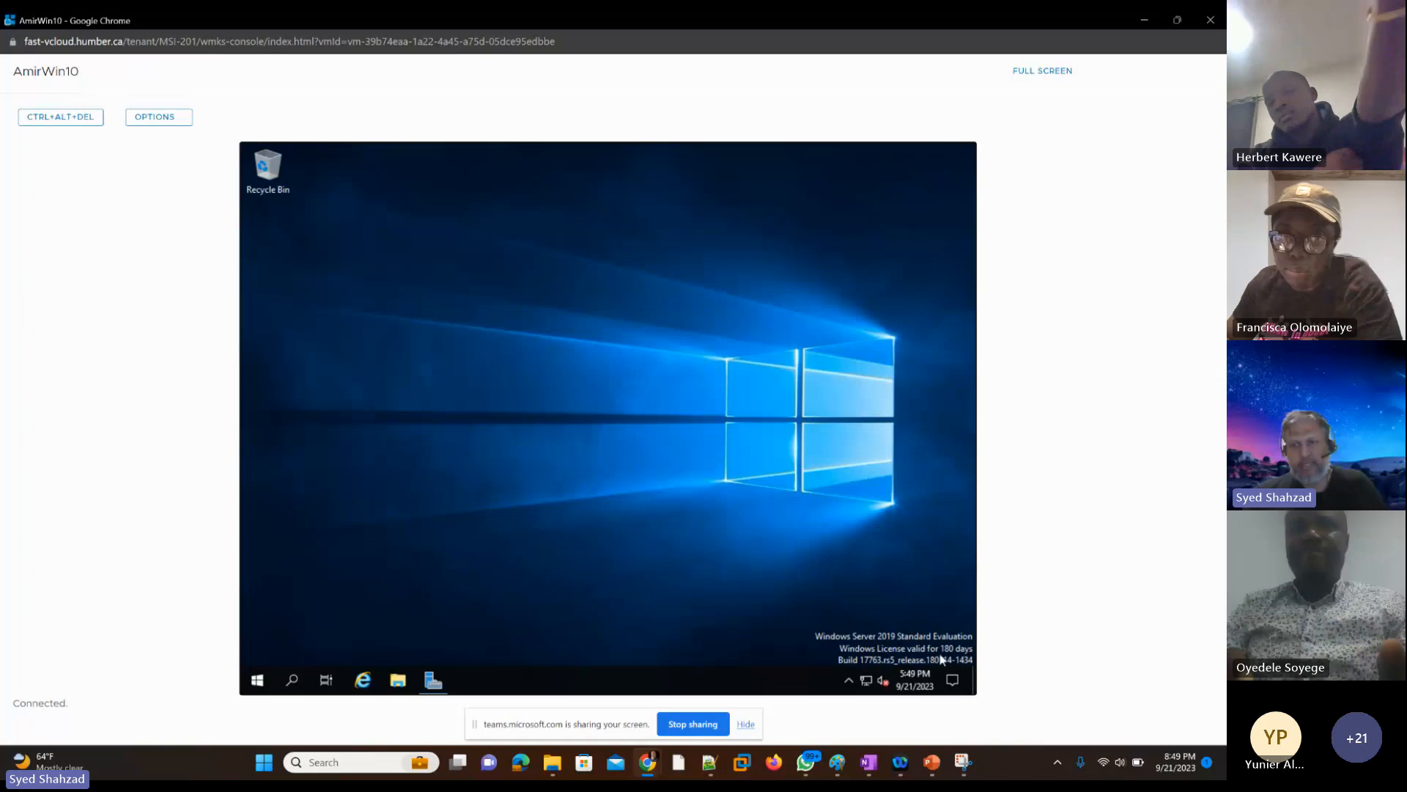
Step: Minimize the instructor's VM console, filter the virtual machines by the student's name, and connect to that VM's web console
left_click(1145, 21)
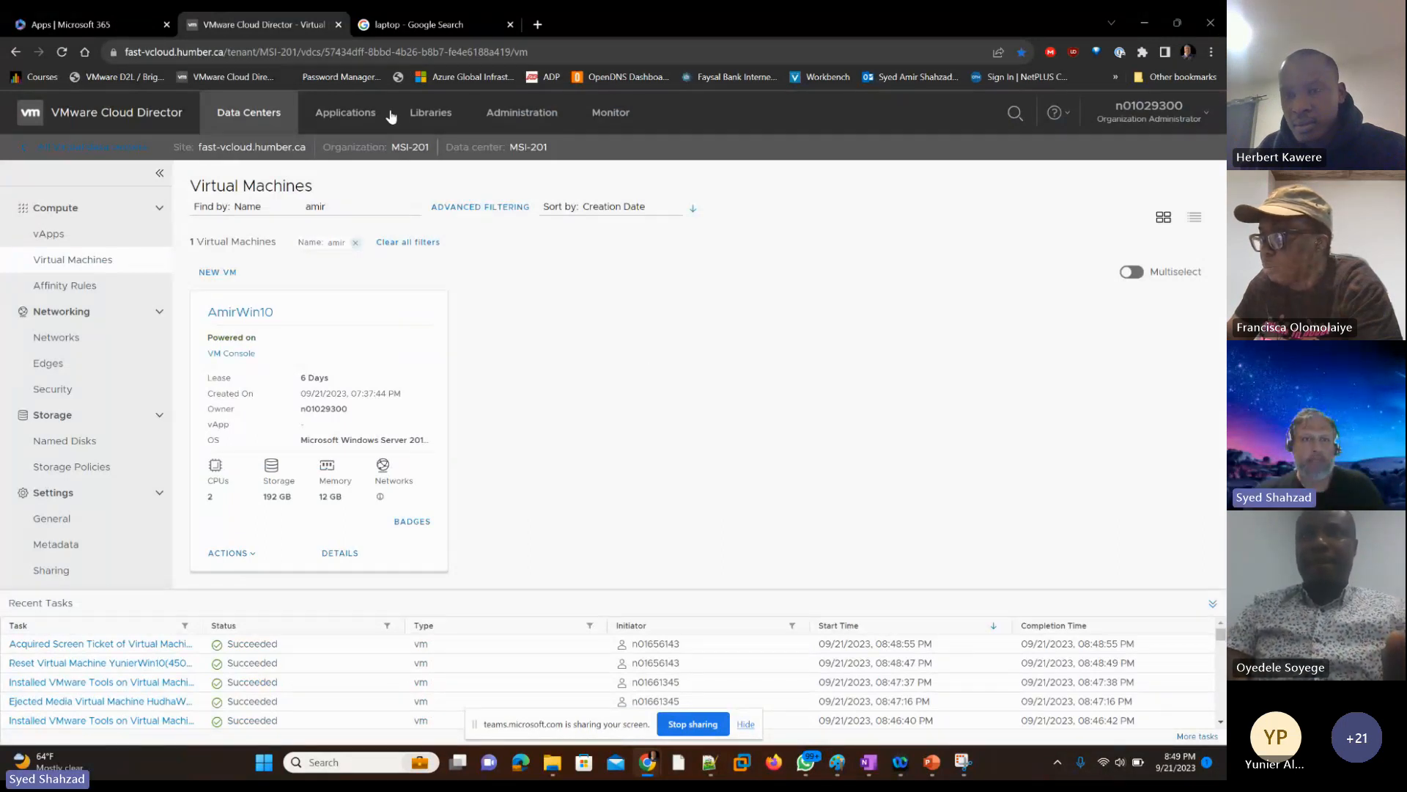
left_click_drag(326, 207, 301, 213)
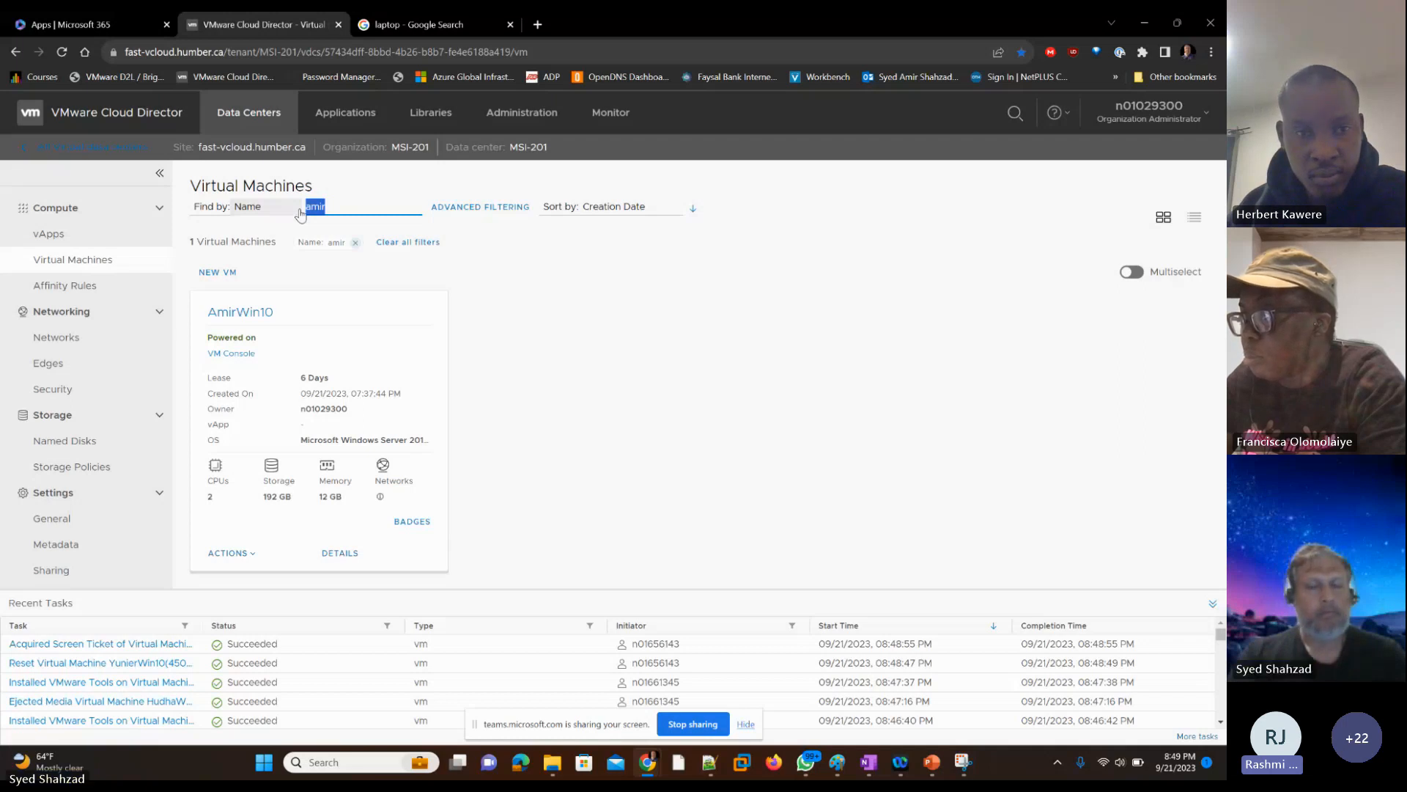
type("rash")
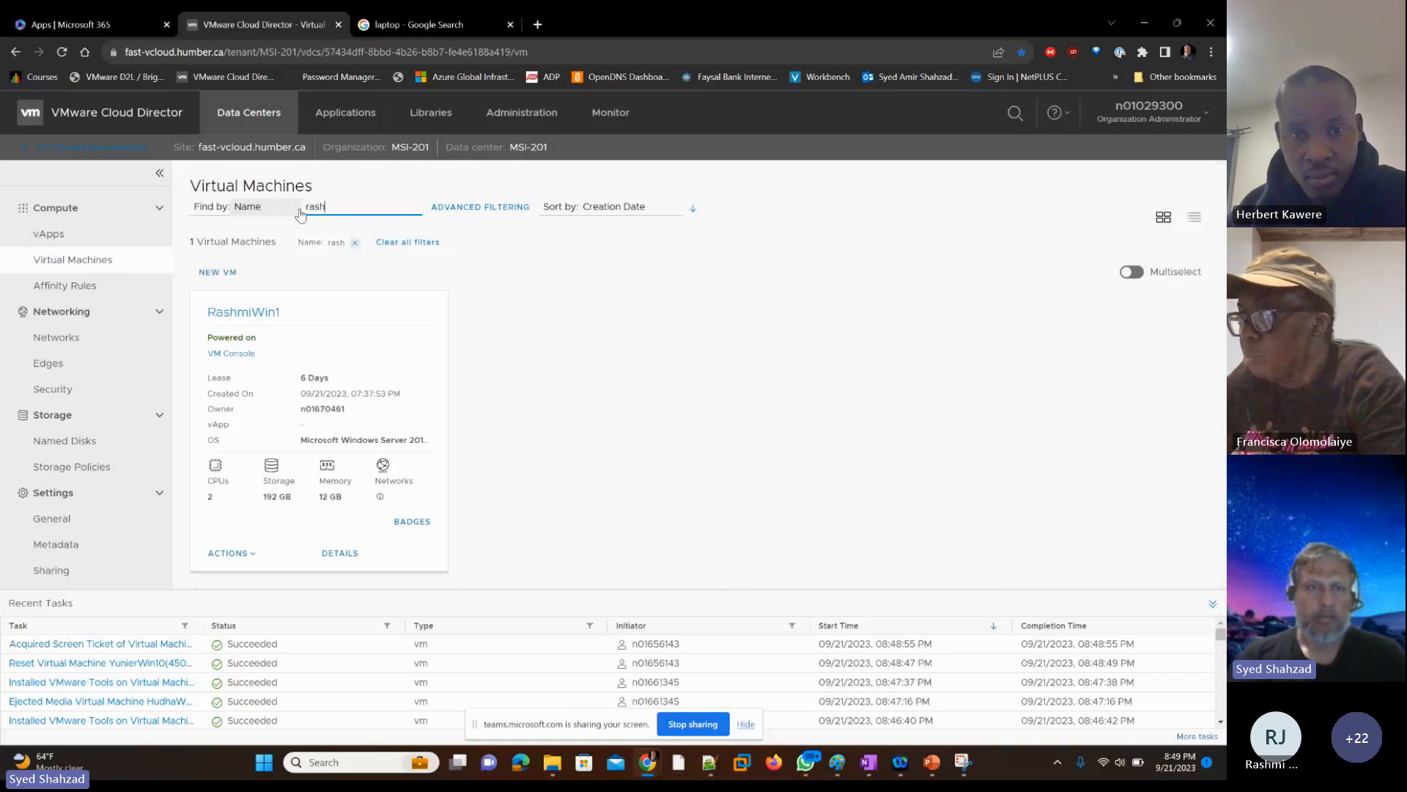
left_click(244, 354)
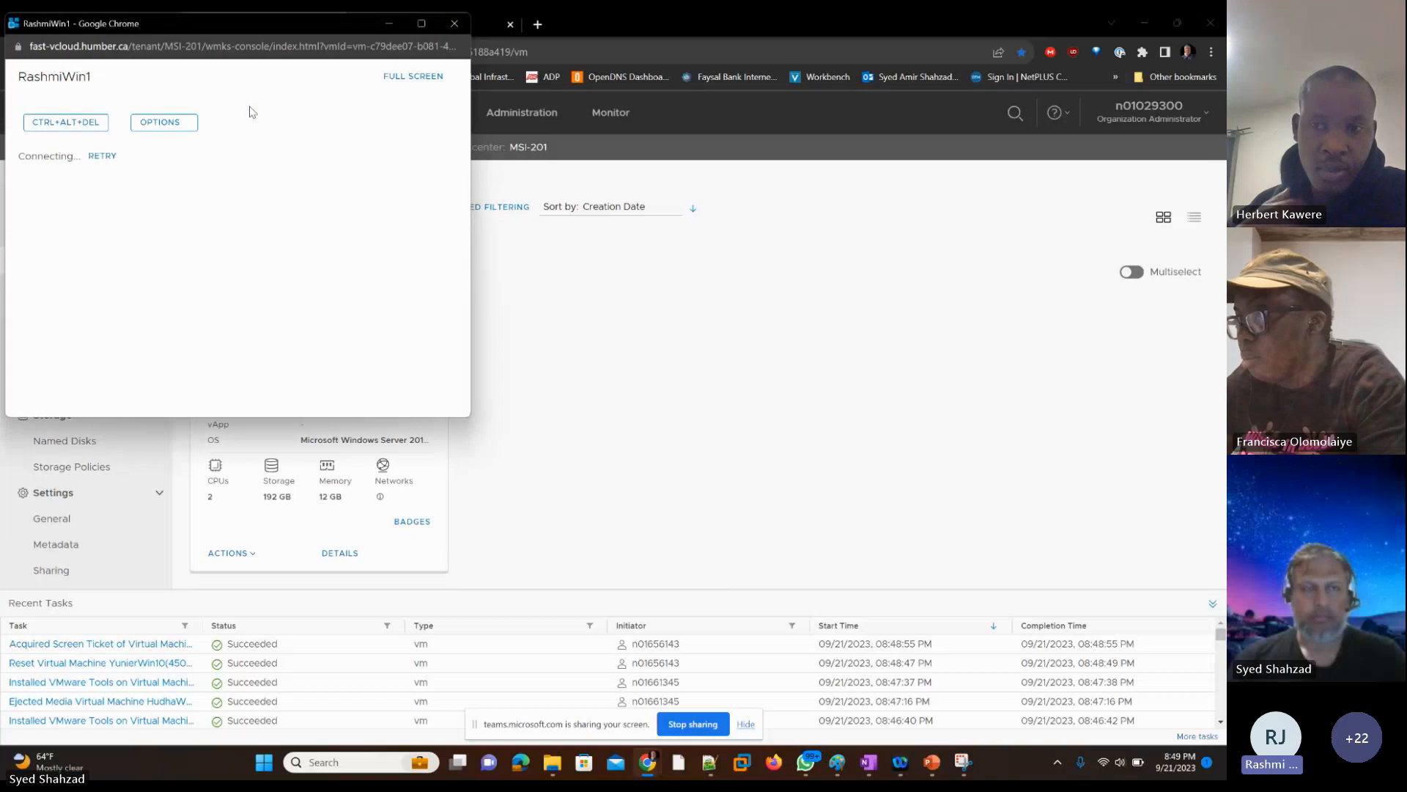
left_click(103, 156)
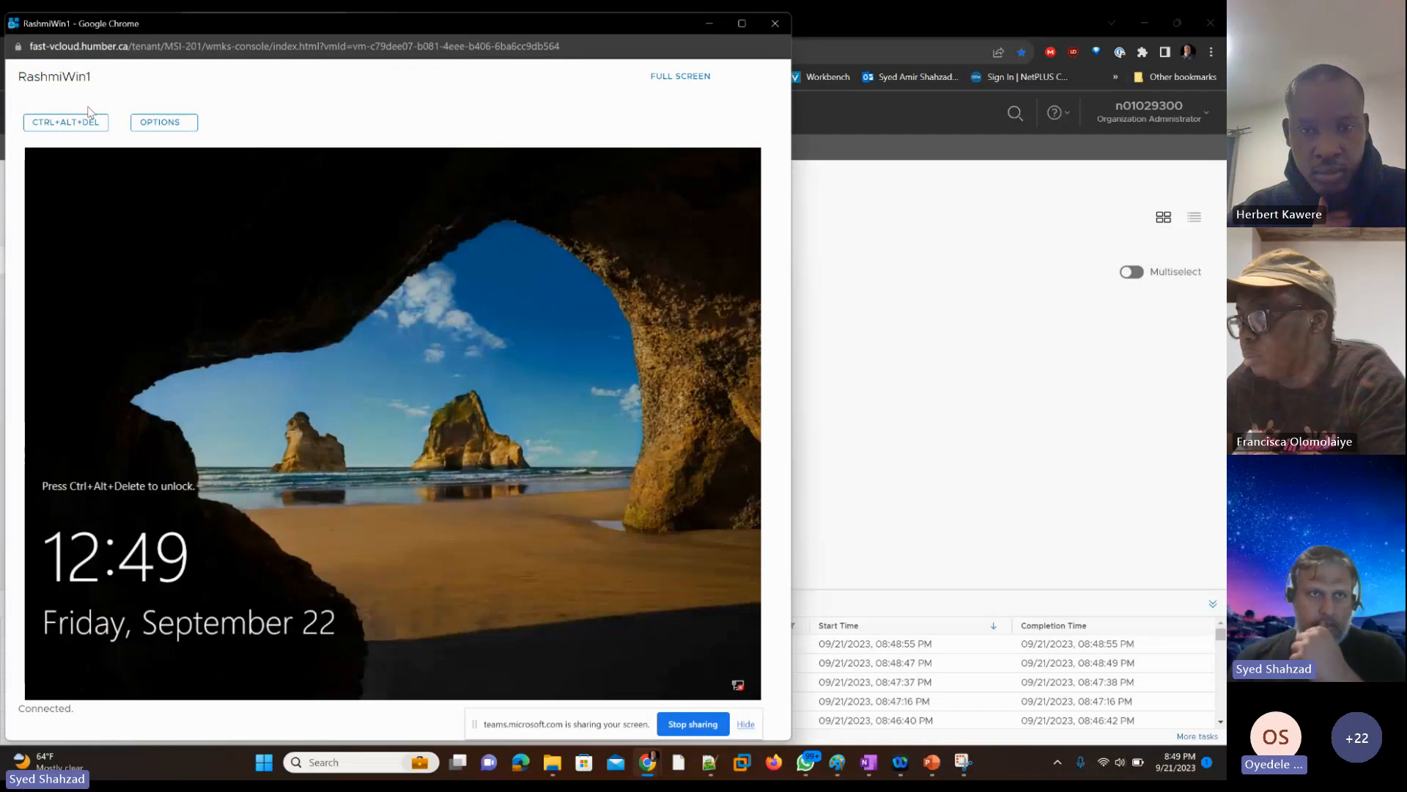
Step: Unlock the student's VM and sign in as Administrator with the account password
left_click(88, 120)
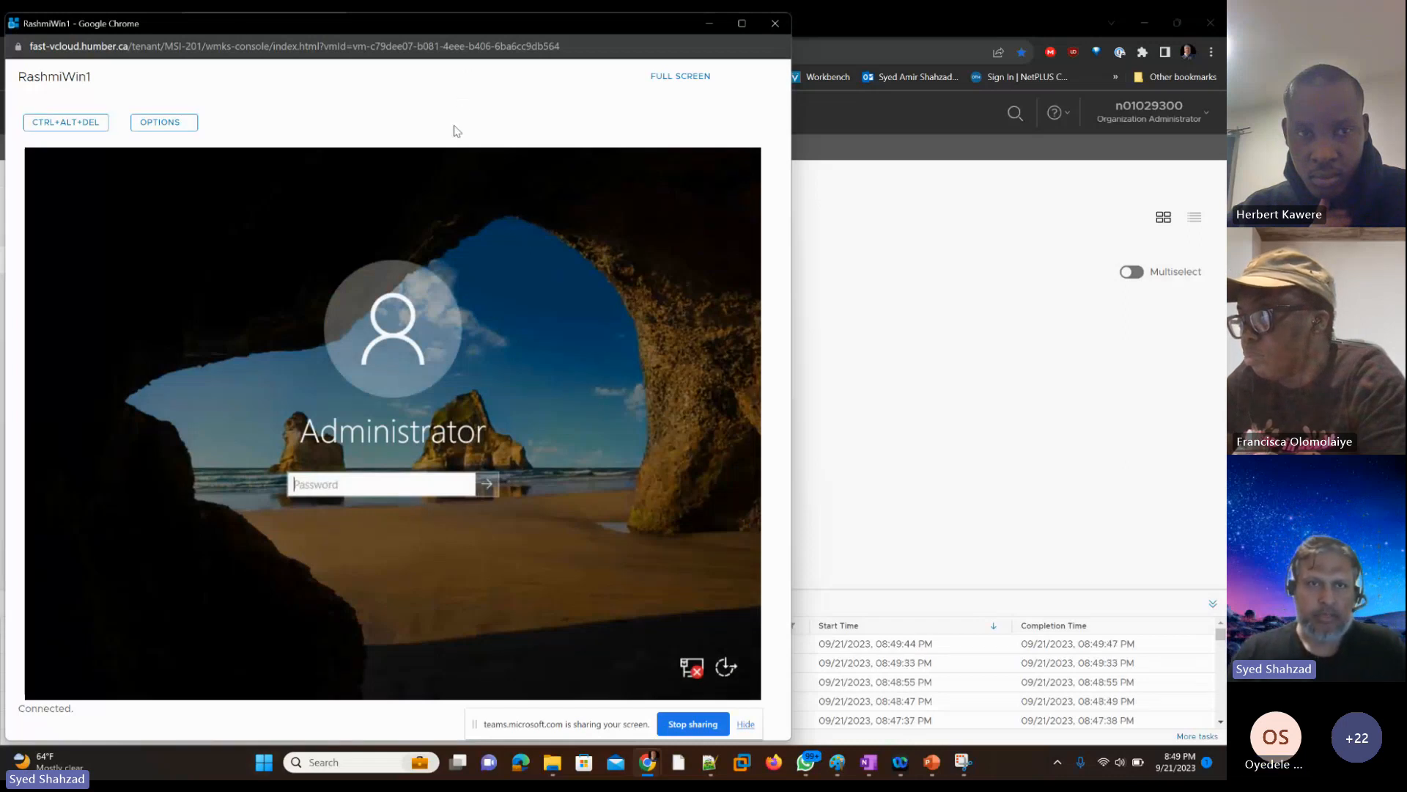
type("********")
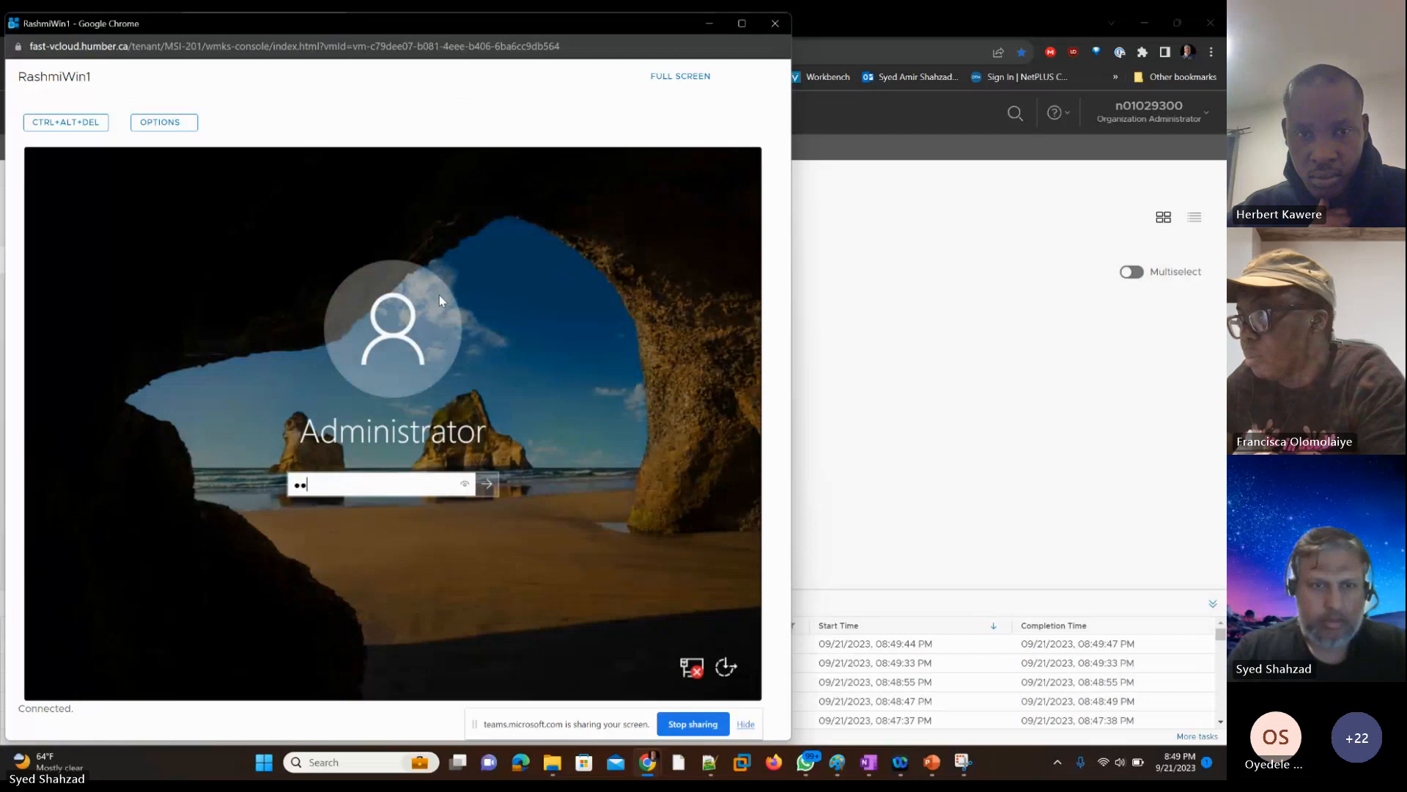
type("****")
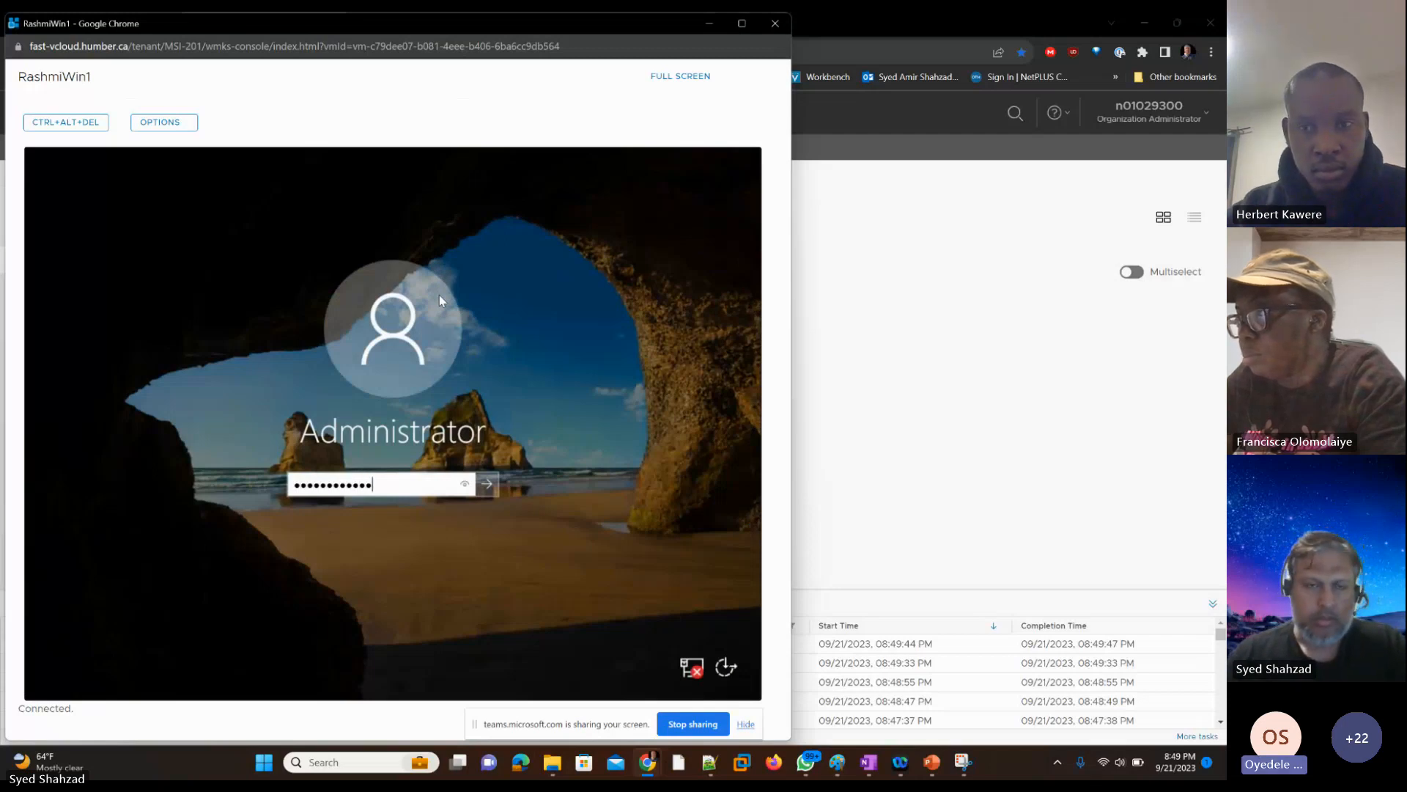
key("Return")
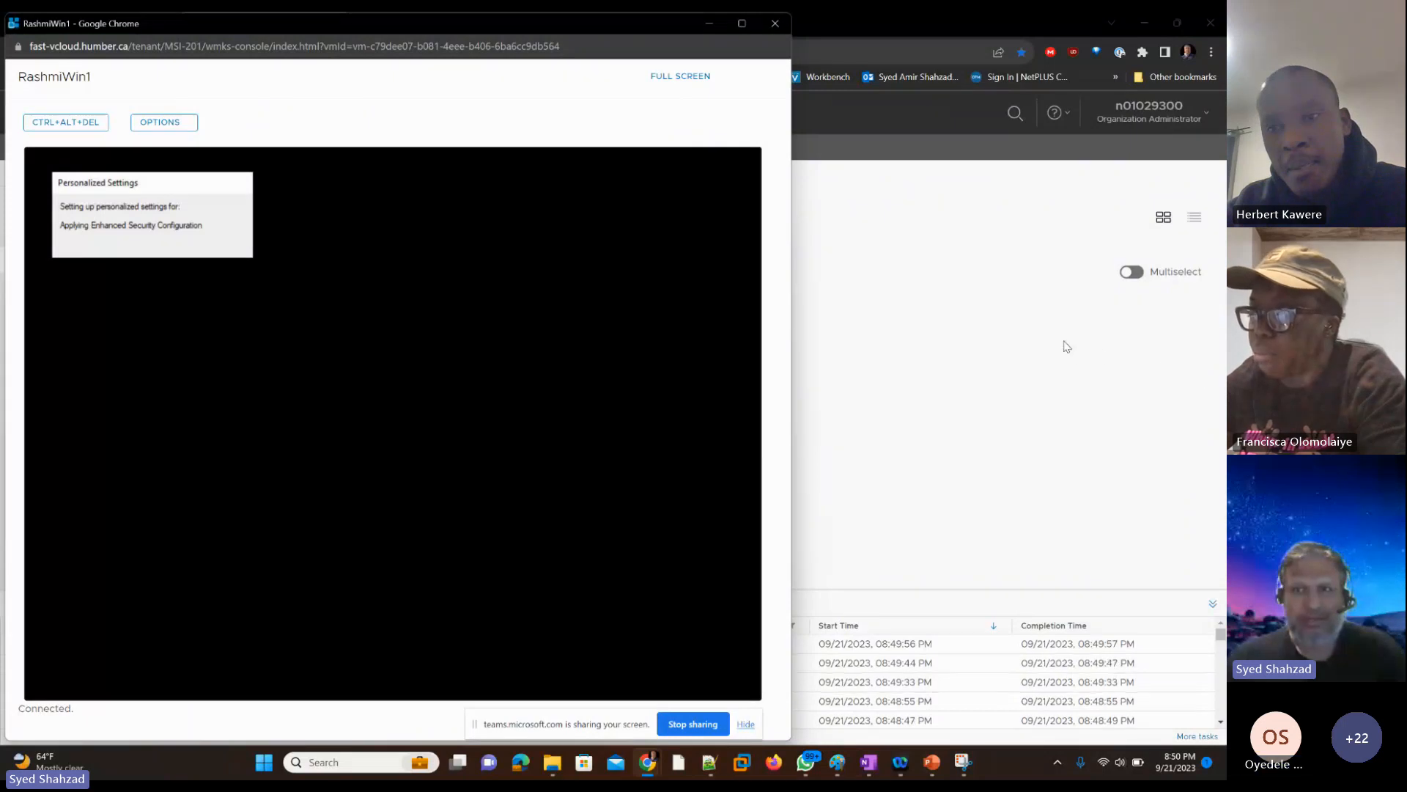
Step: Eject the media from the student's VM in Cloud Director and start Install VMware Tools for it
left_click(963, 357)
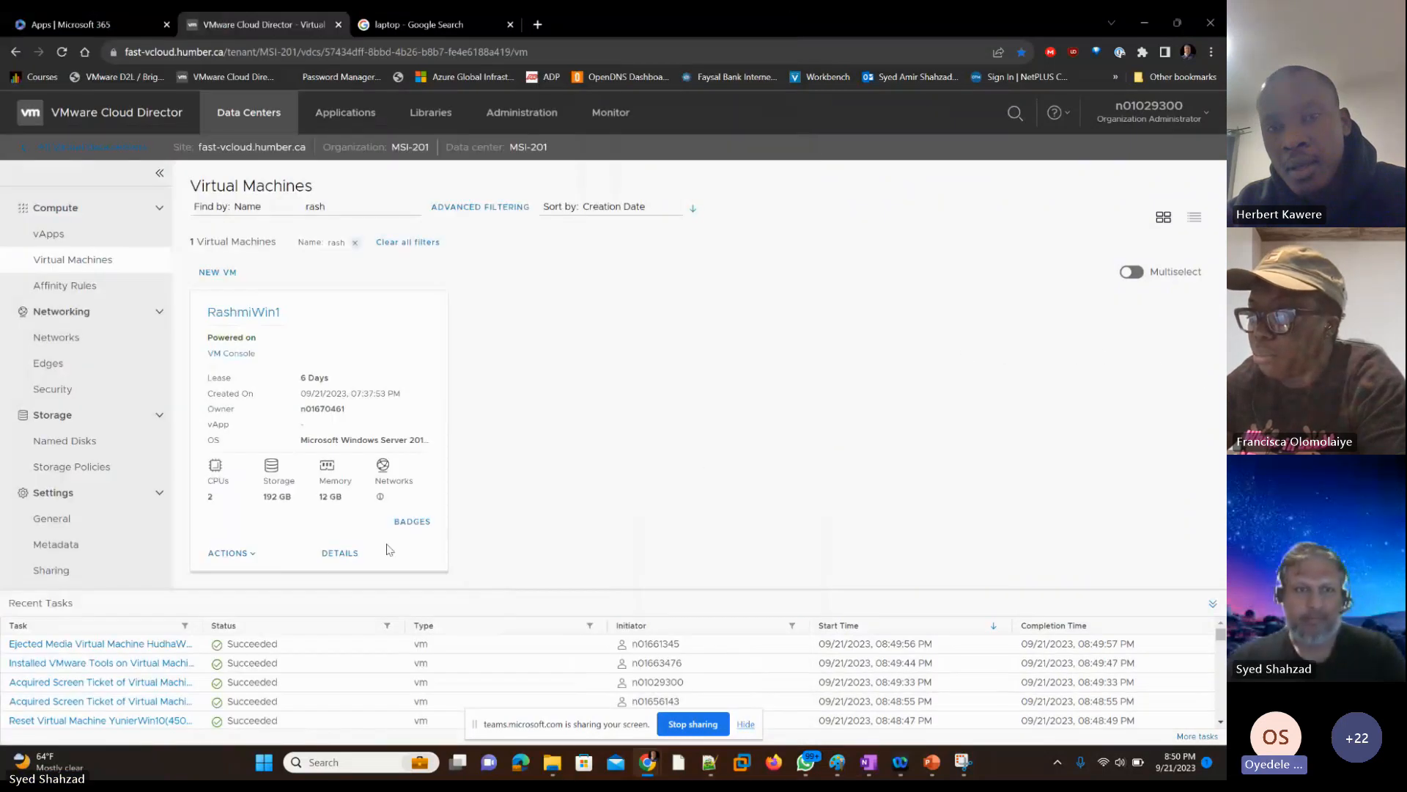
left_click(251, 557)
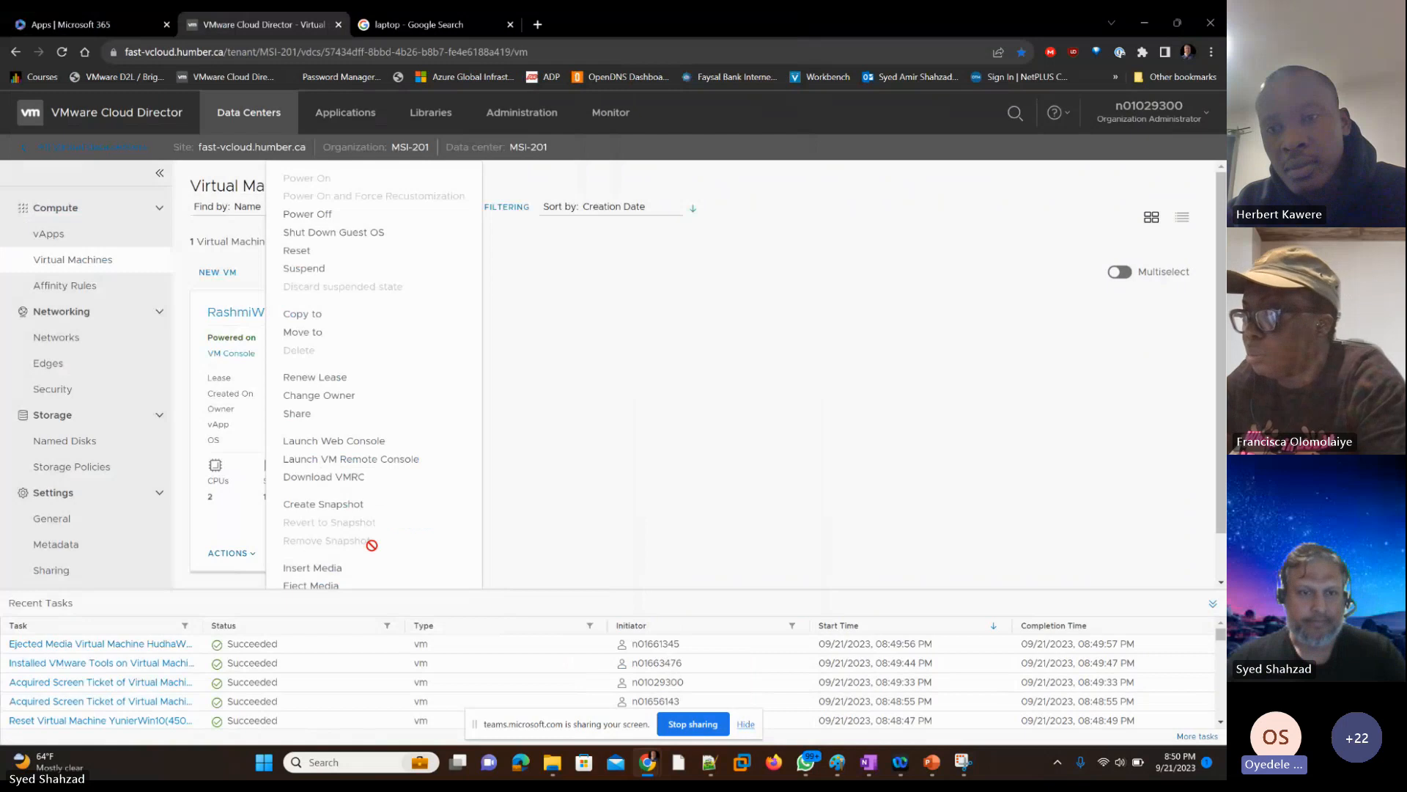
scroll(293, 546, "down", 1)
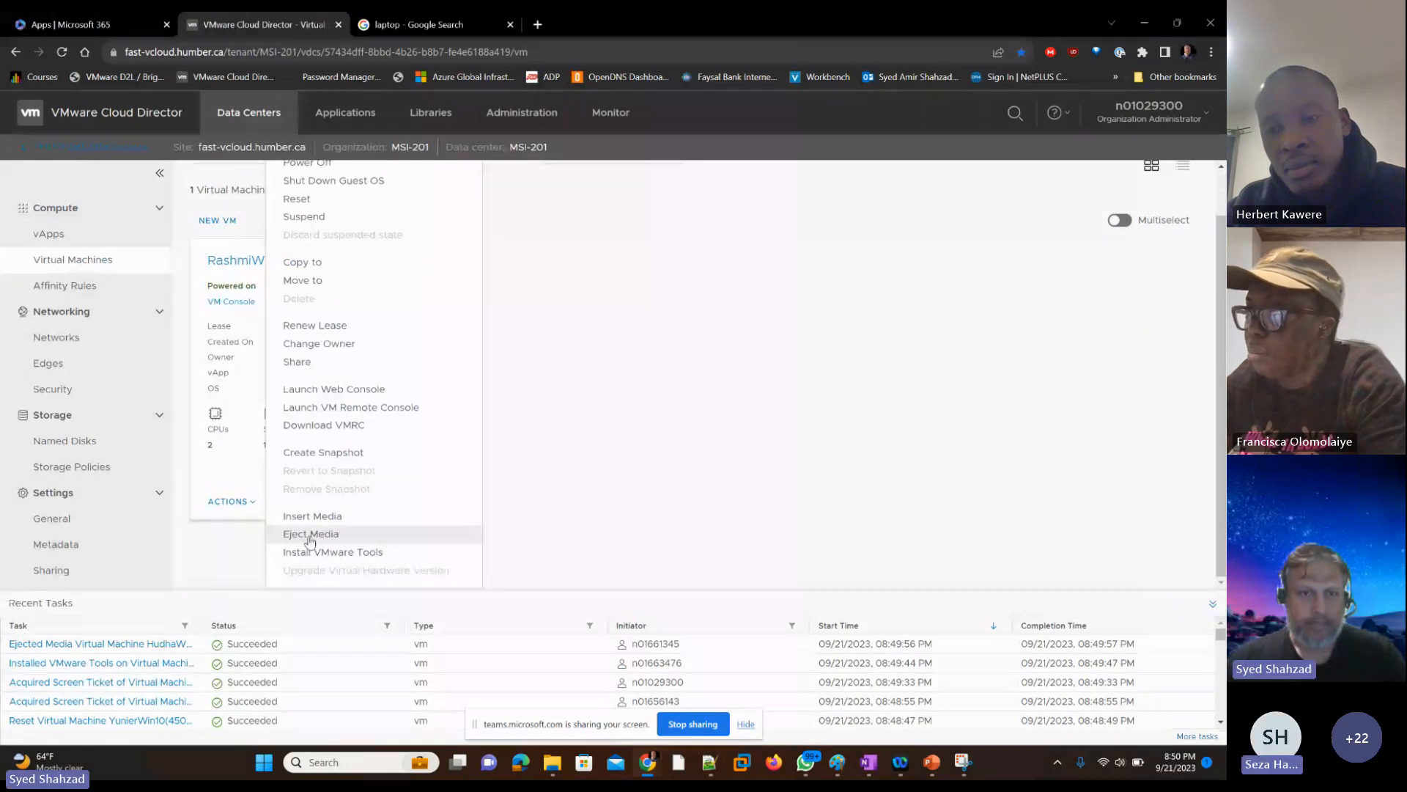
left_click(309, 538)
left_click(250, 558)
scroll(332, 540, "down", 1)
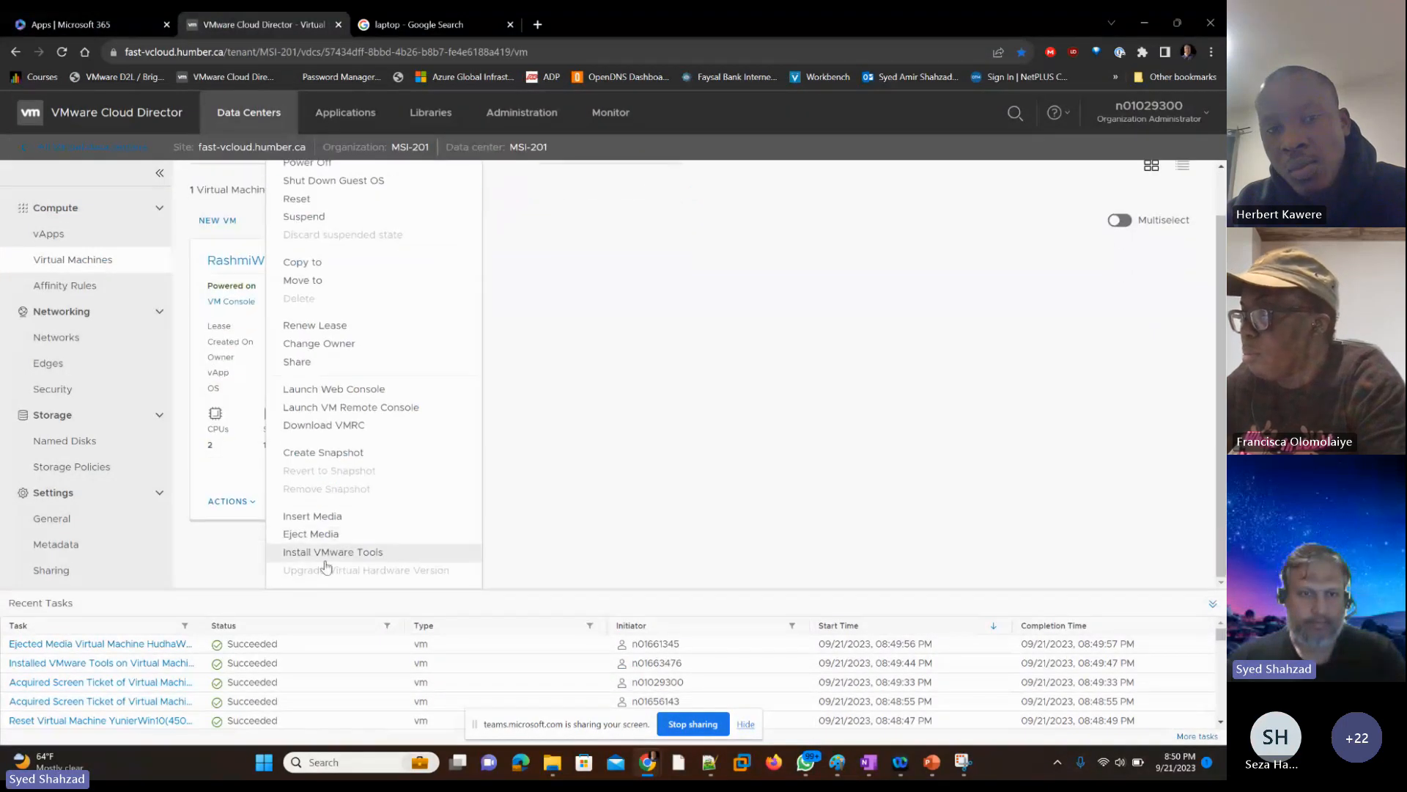
left_click(325, 559)
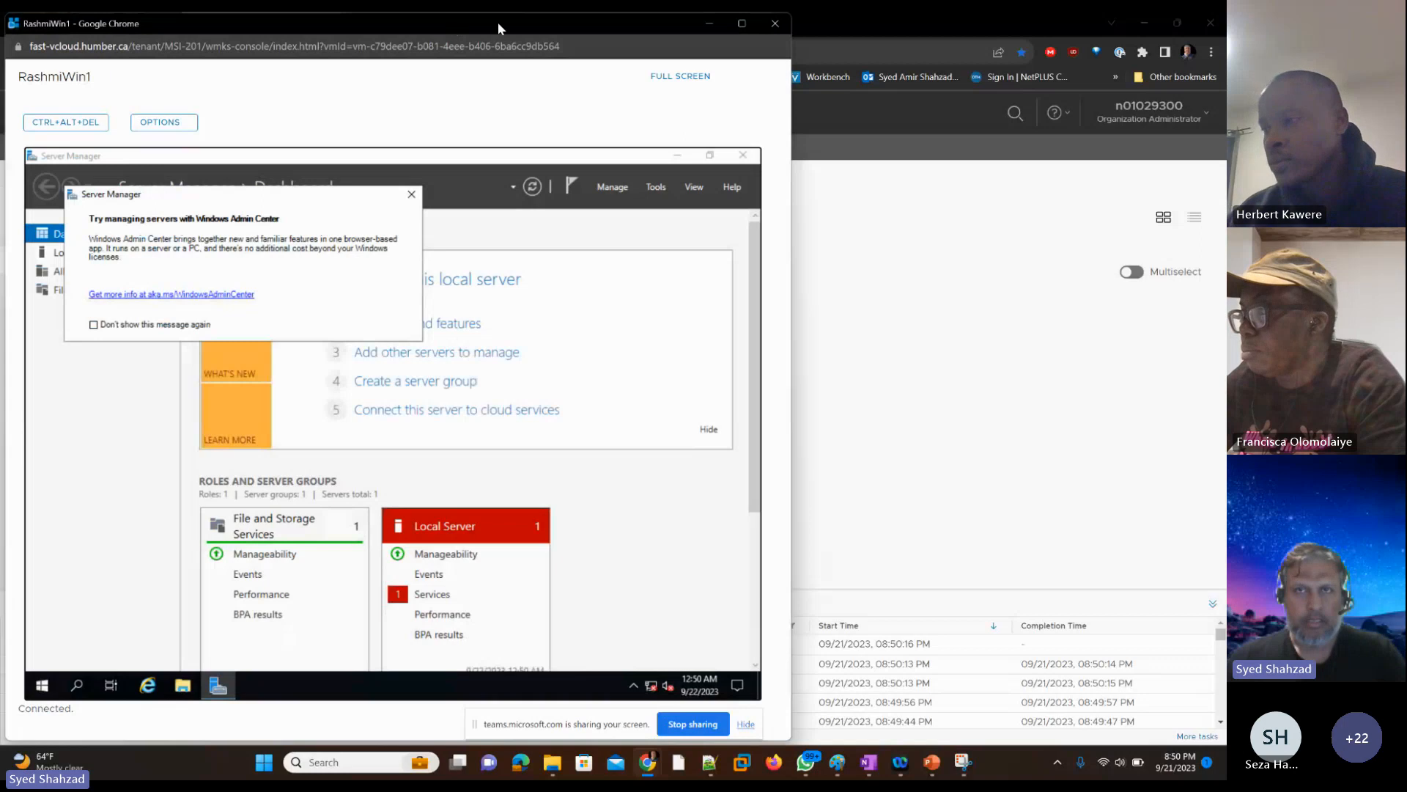
Step: Maximize the student's VM console and launch Task Manager from the guest's Windows security options screen
left_click(741, 24)
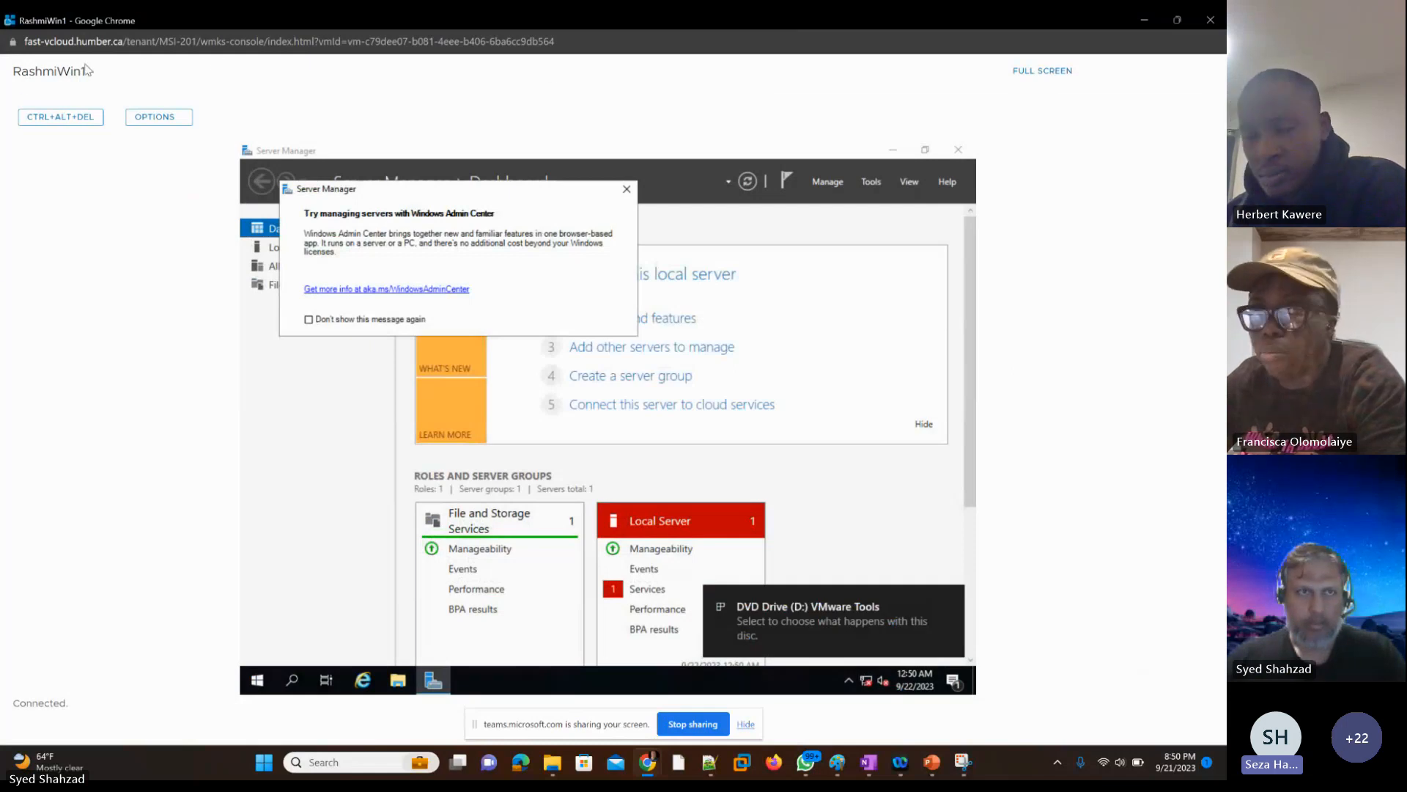
left_click(46, 122)
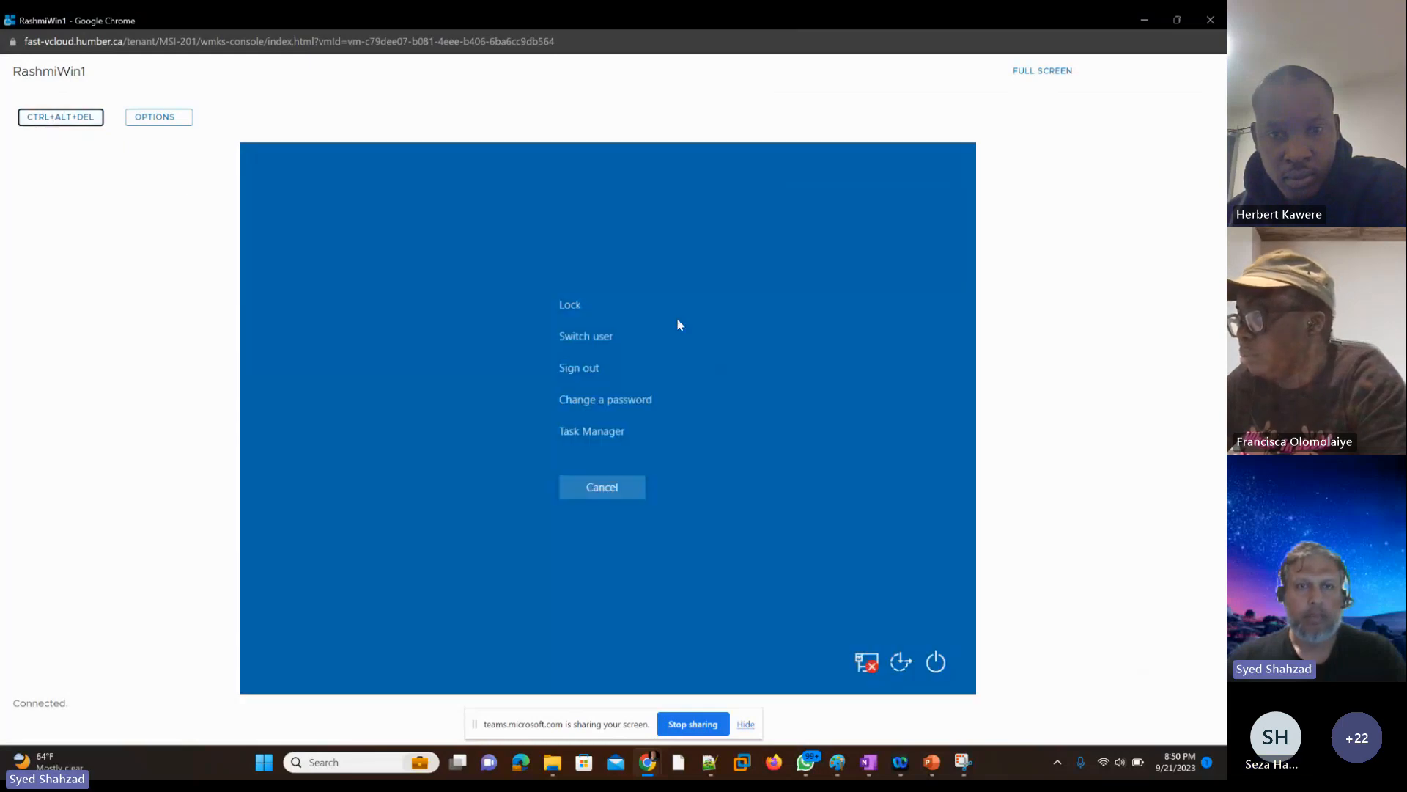
left_click(881, 304)
key("Down")
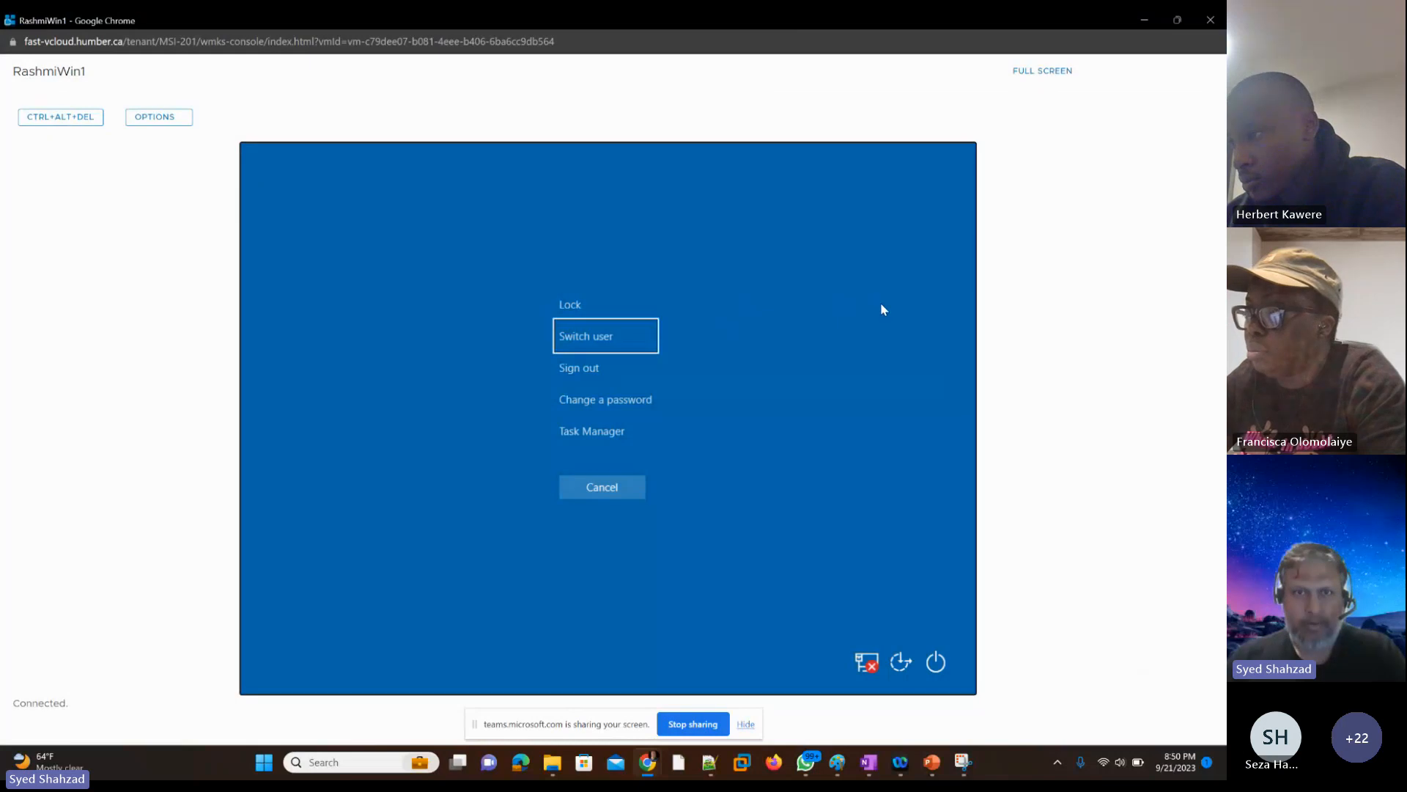
key("Down")
key("Down")
key("Down")
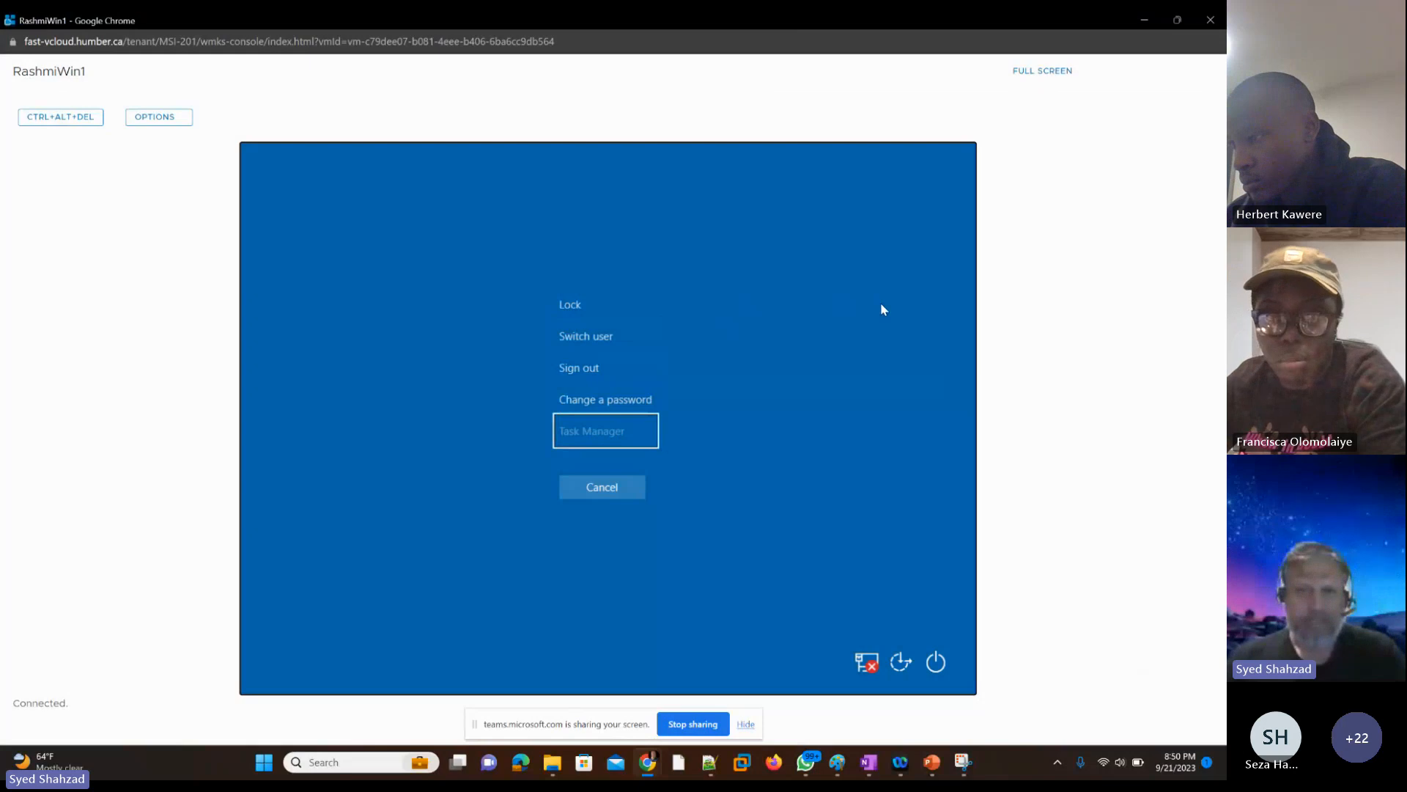
key("Return")
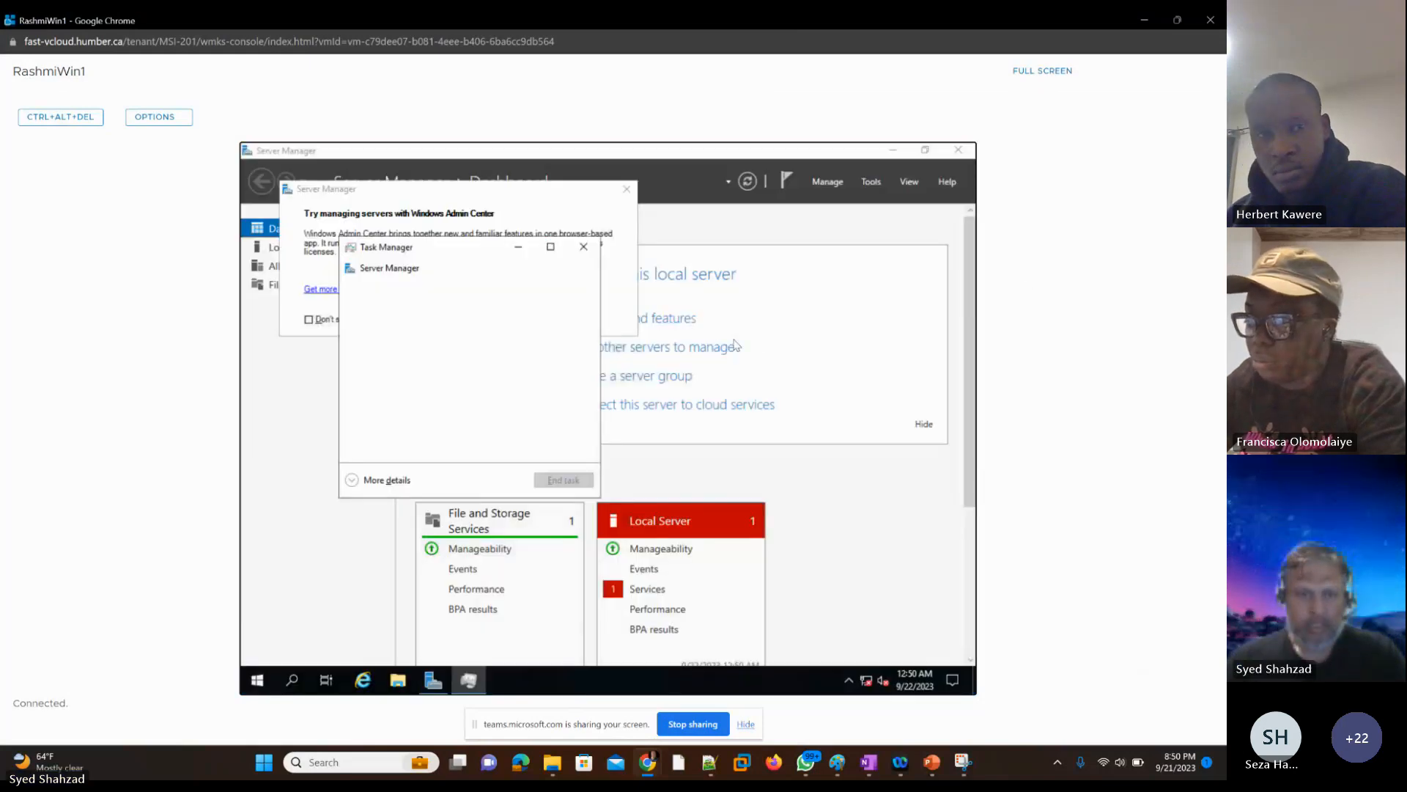
Step: Expand Task Manager to full details and try to run a new task with the command "explore"
key("Tab")
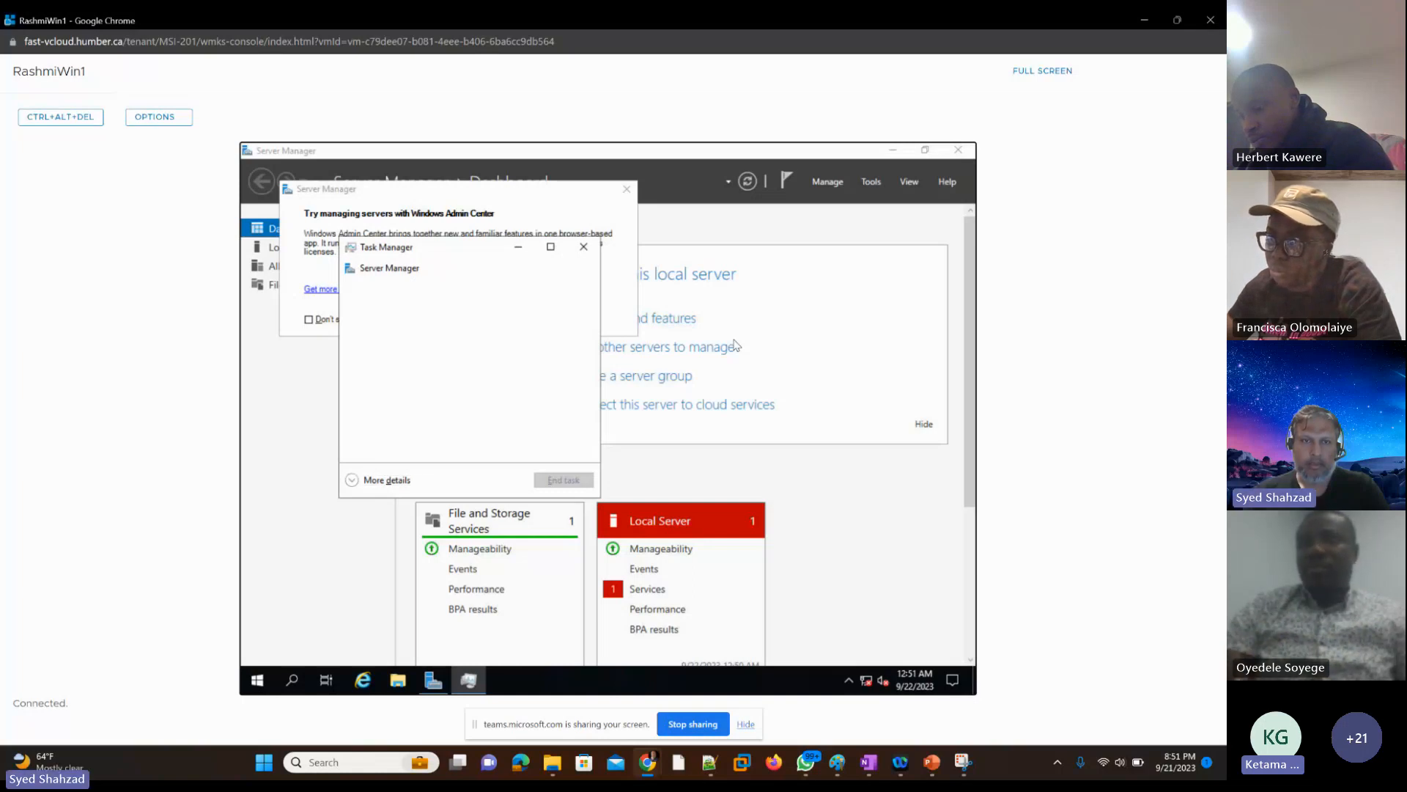
key("alt+d")
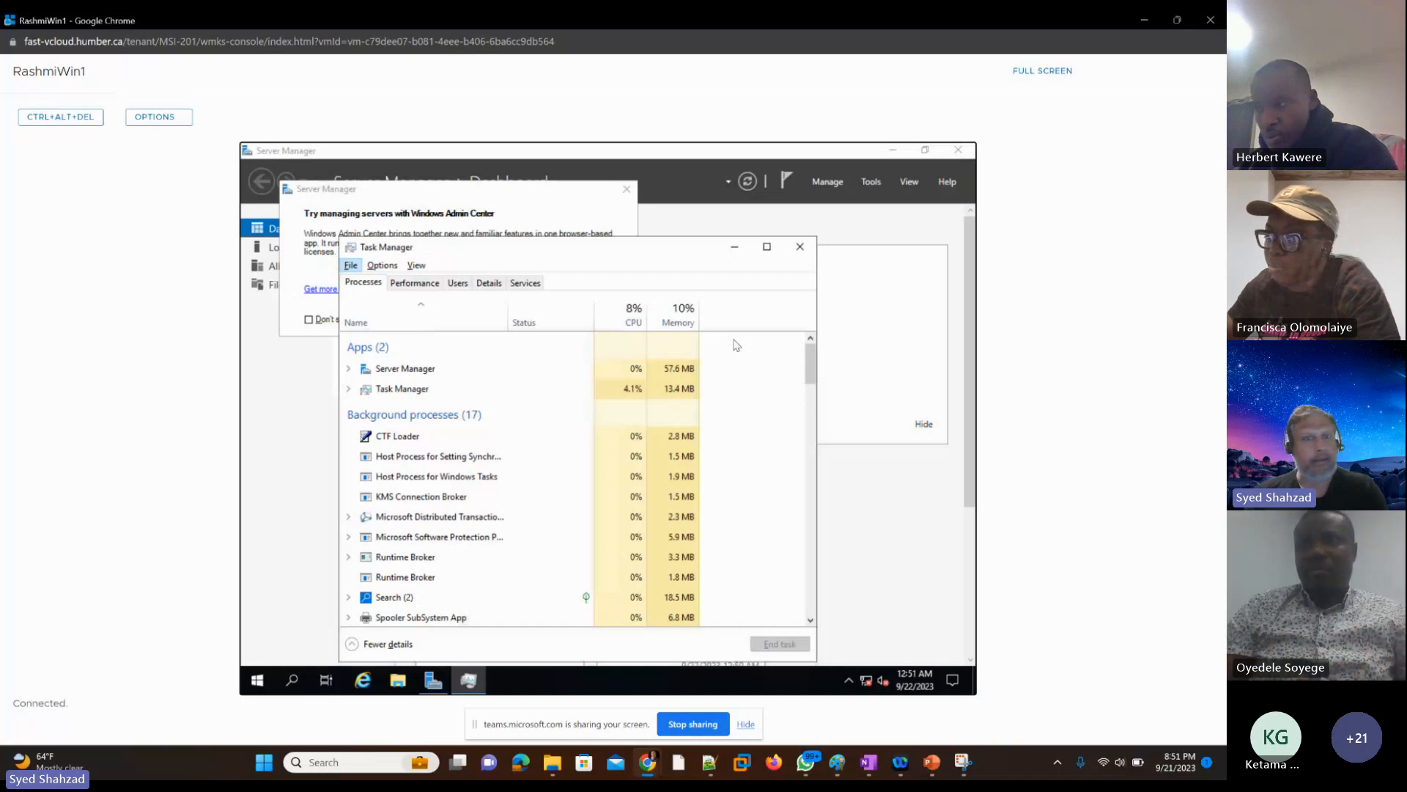
key("Down")
key("Down")
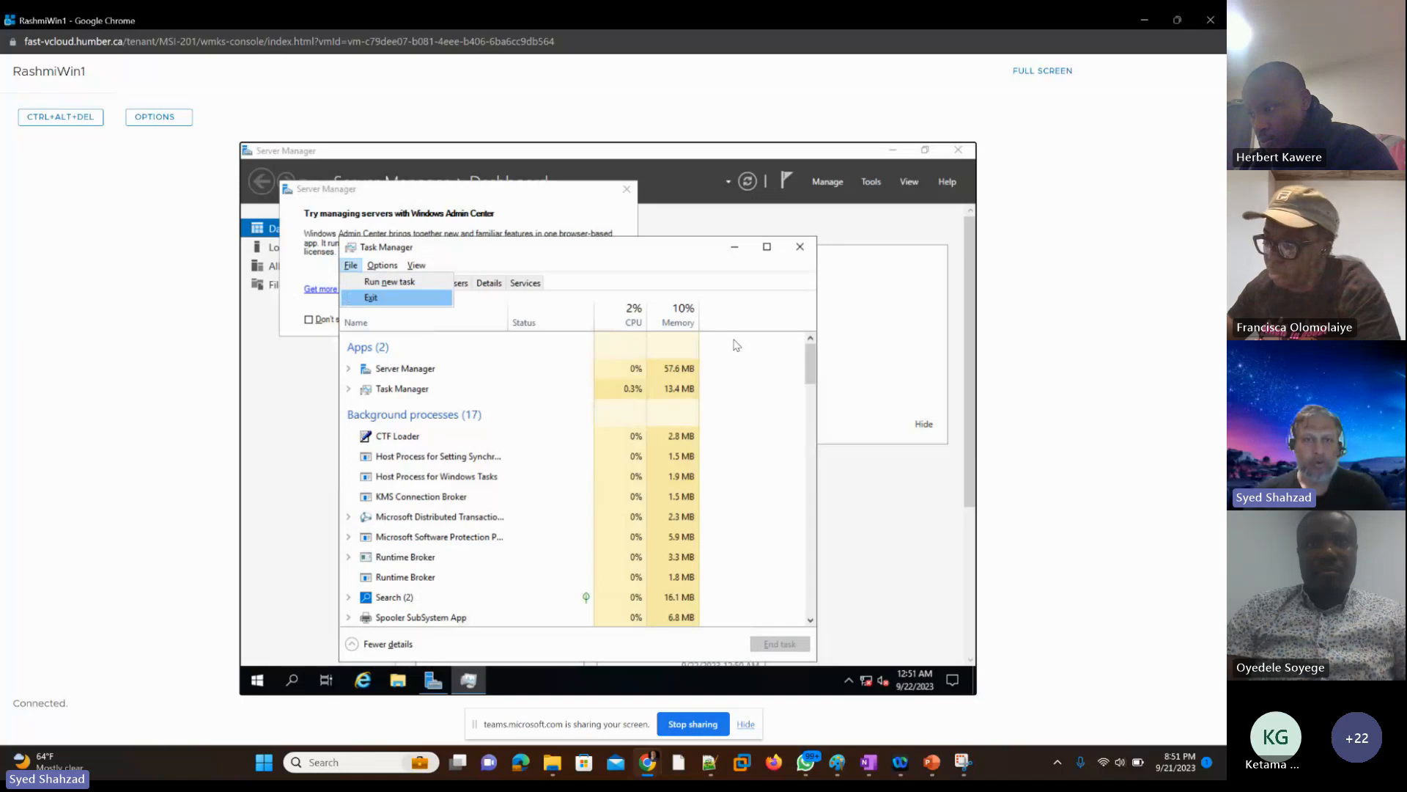
key("Up")
key("Down")
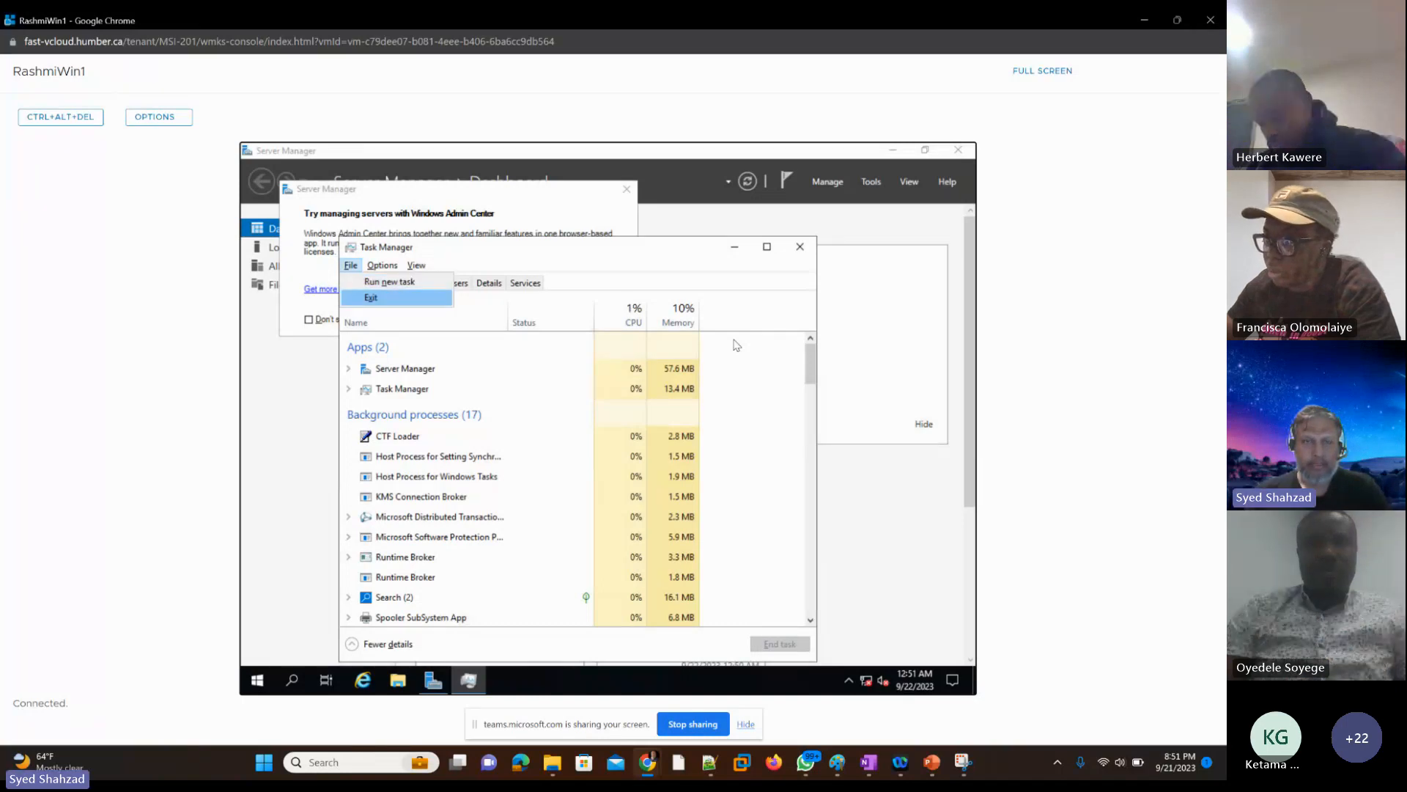
key("Up")
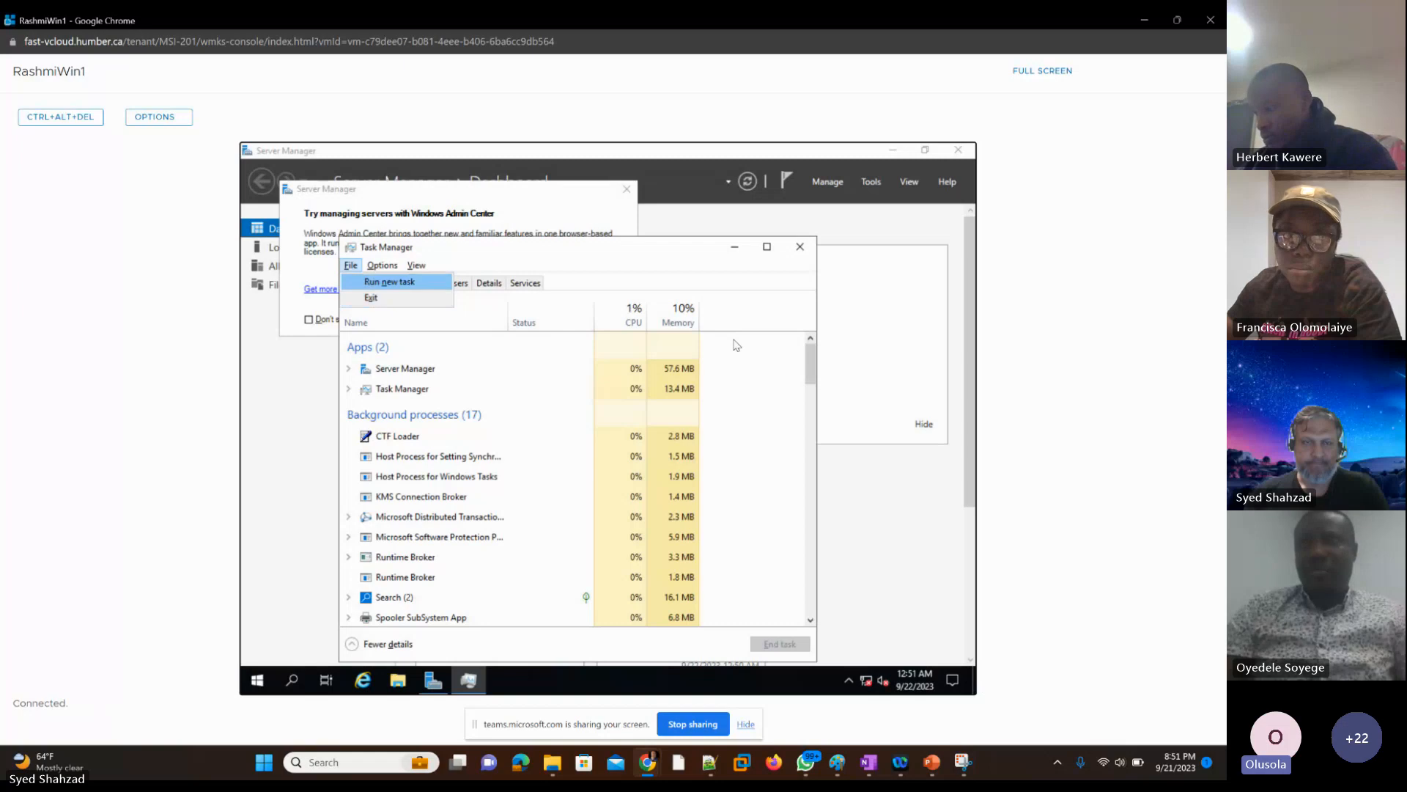
key("Return")
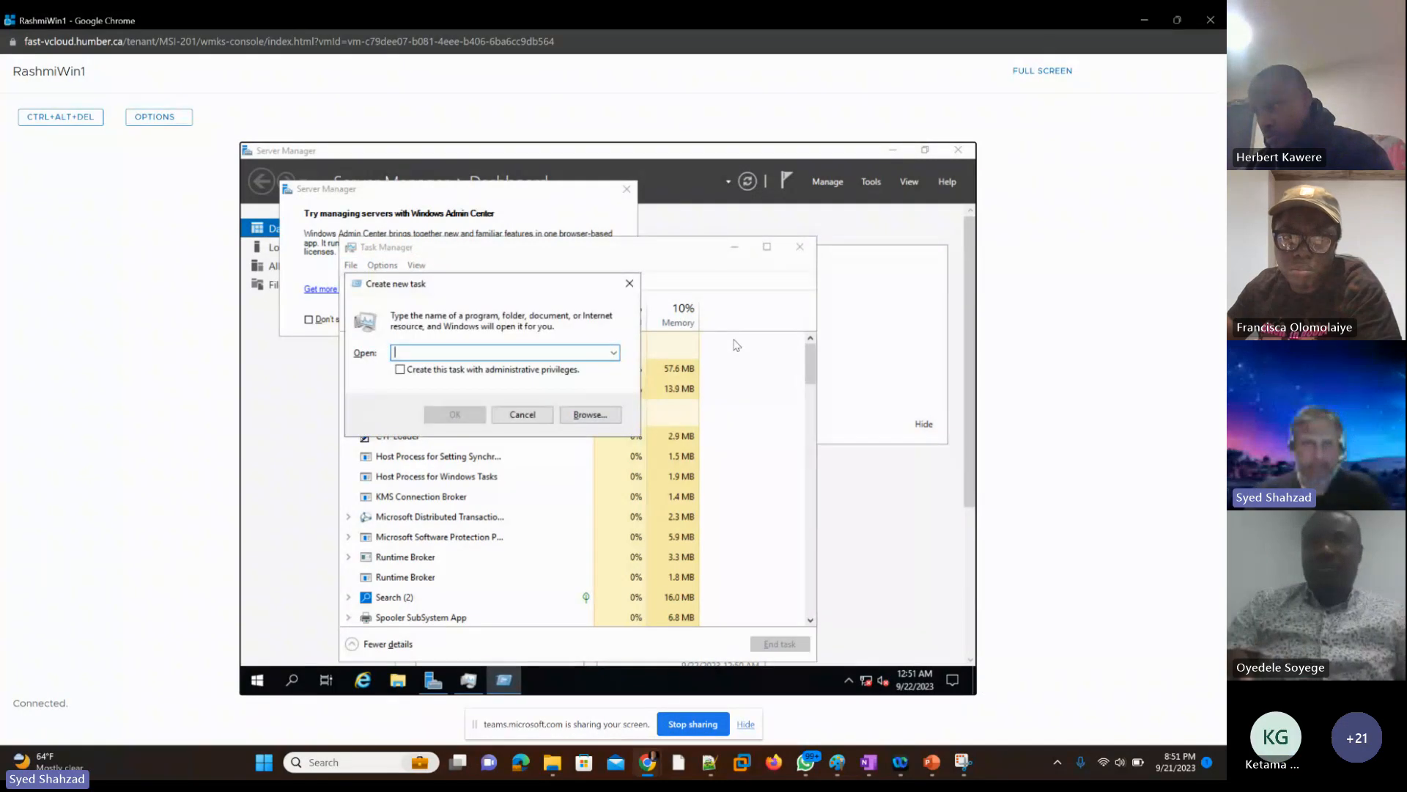
type("cx")
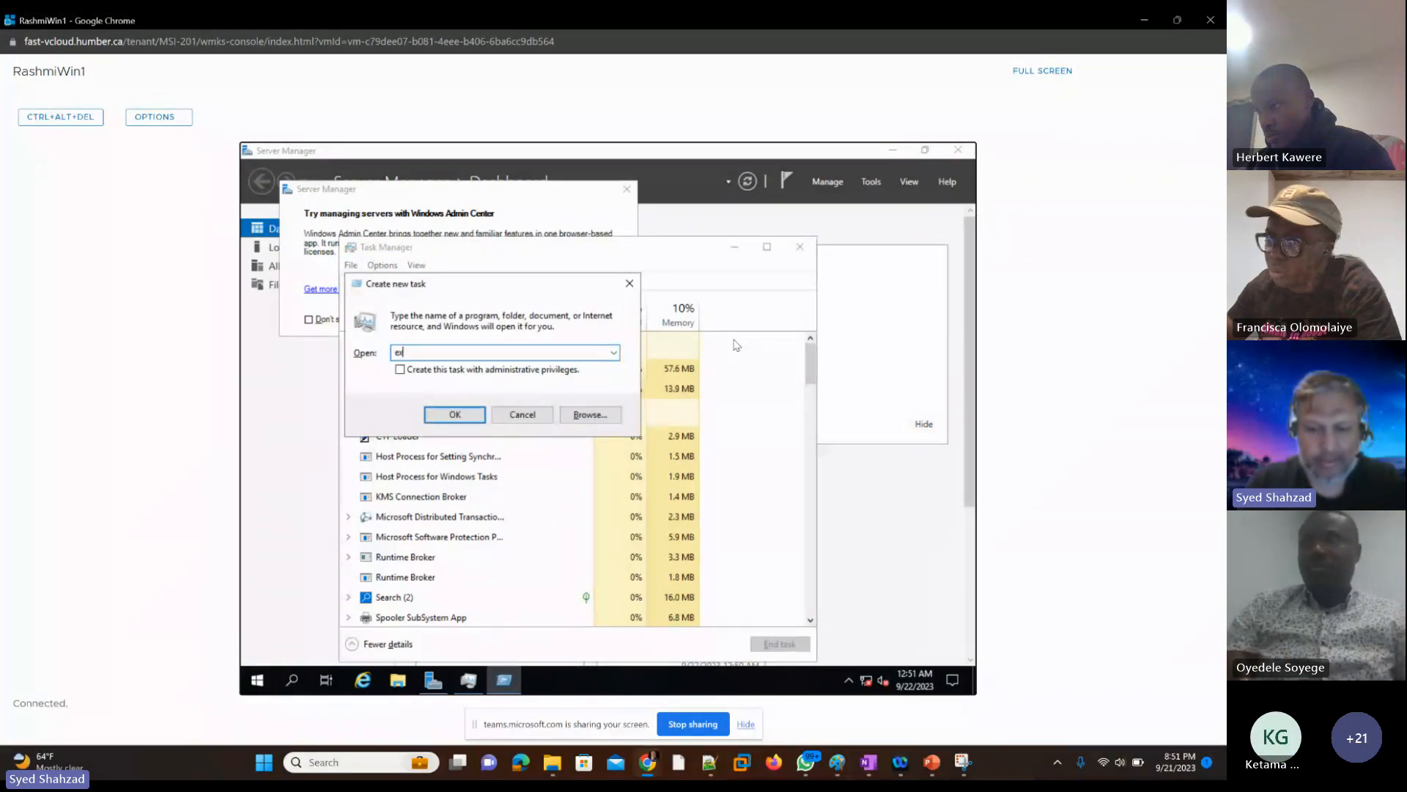
type("plo")
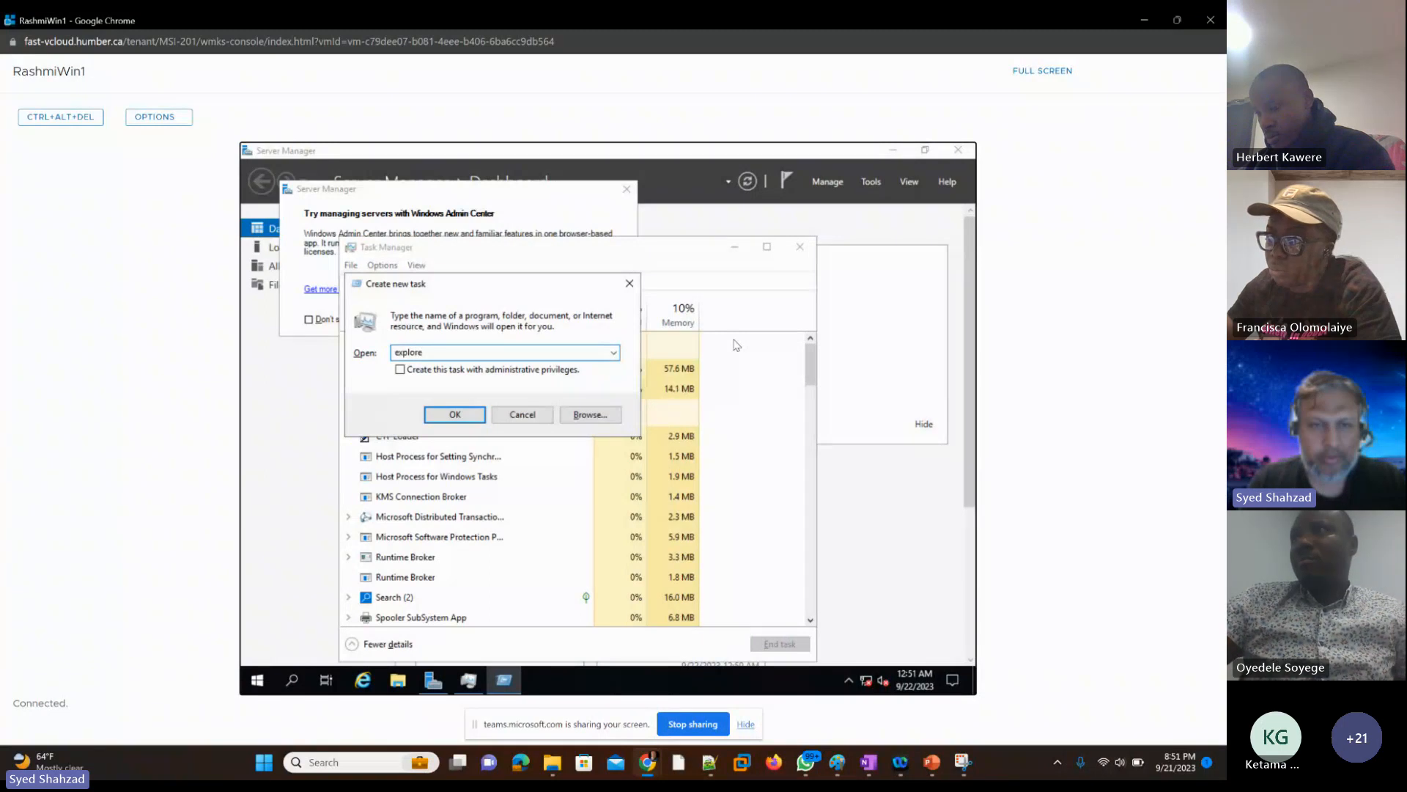
type("re")
key("Return")
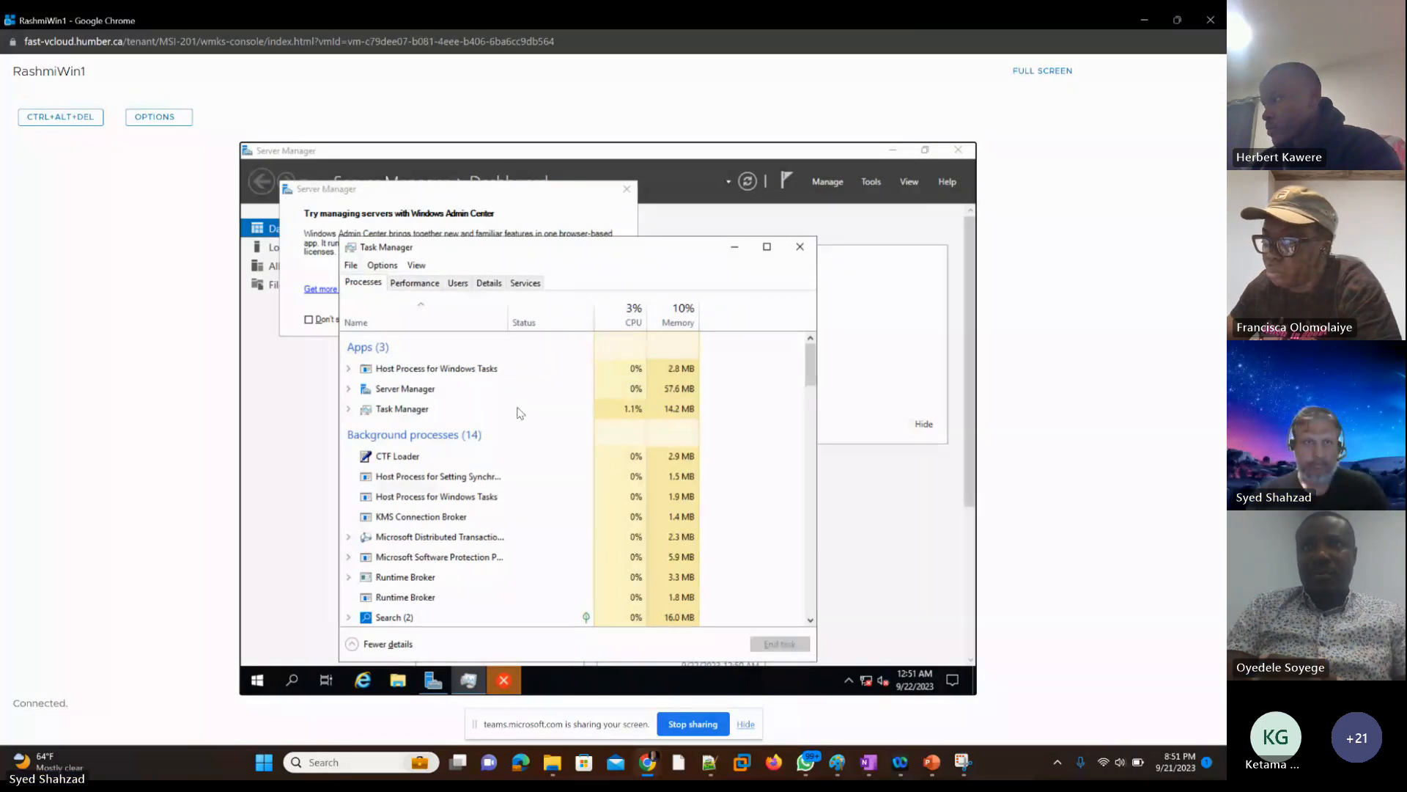
Step: Close Server Manager in the student's VM and bring up Task Manager from the guest's Windows security options screen
left_click(248, 151)
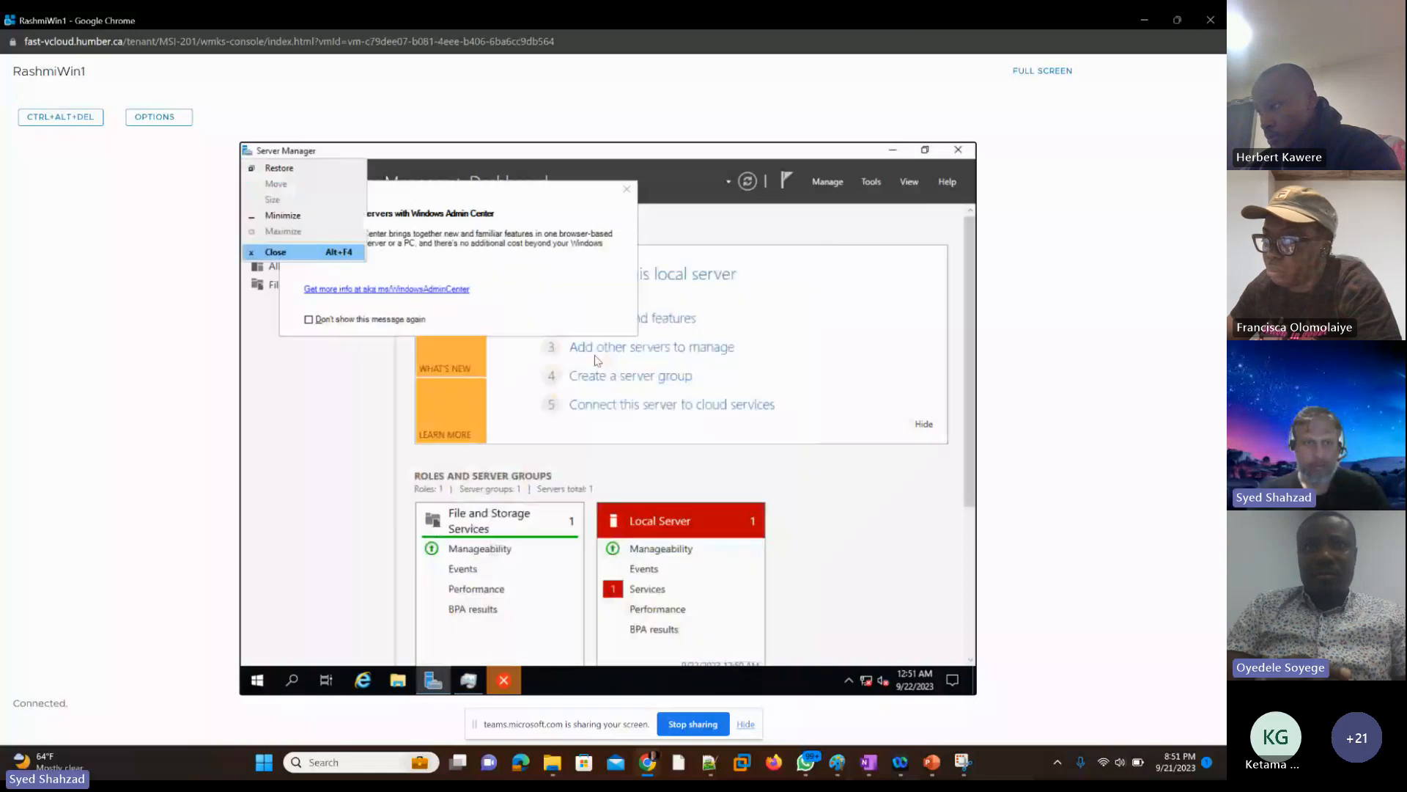
left_click(597, 361)
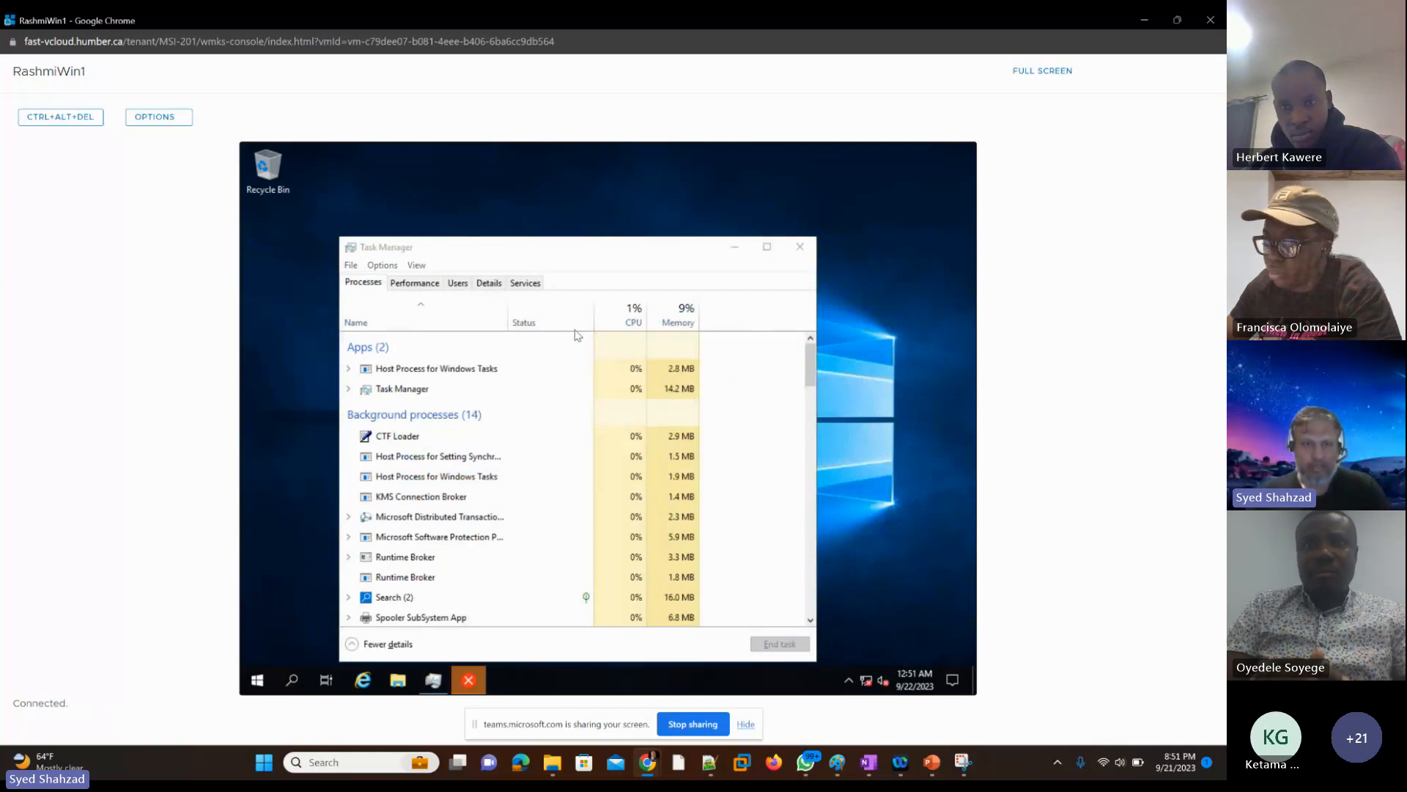
left_click(42, 120)
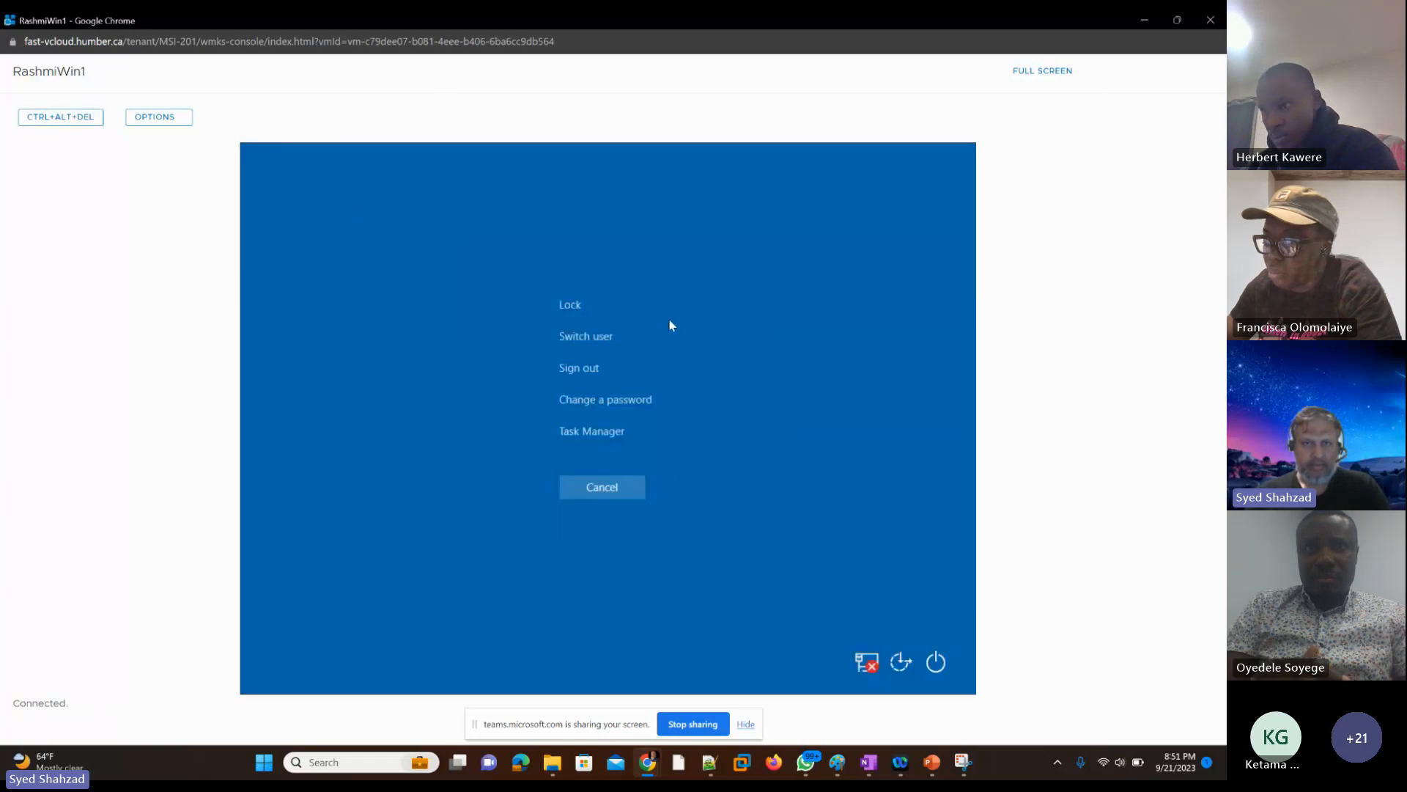
key("Down")
key("Down")
key("Down")
key("Down")
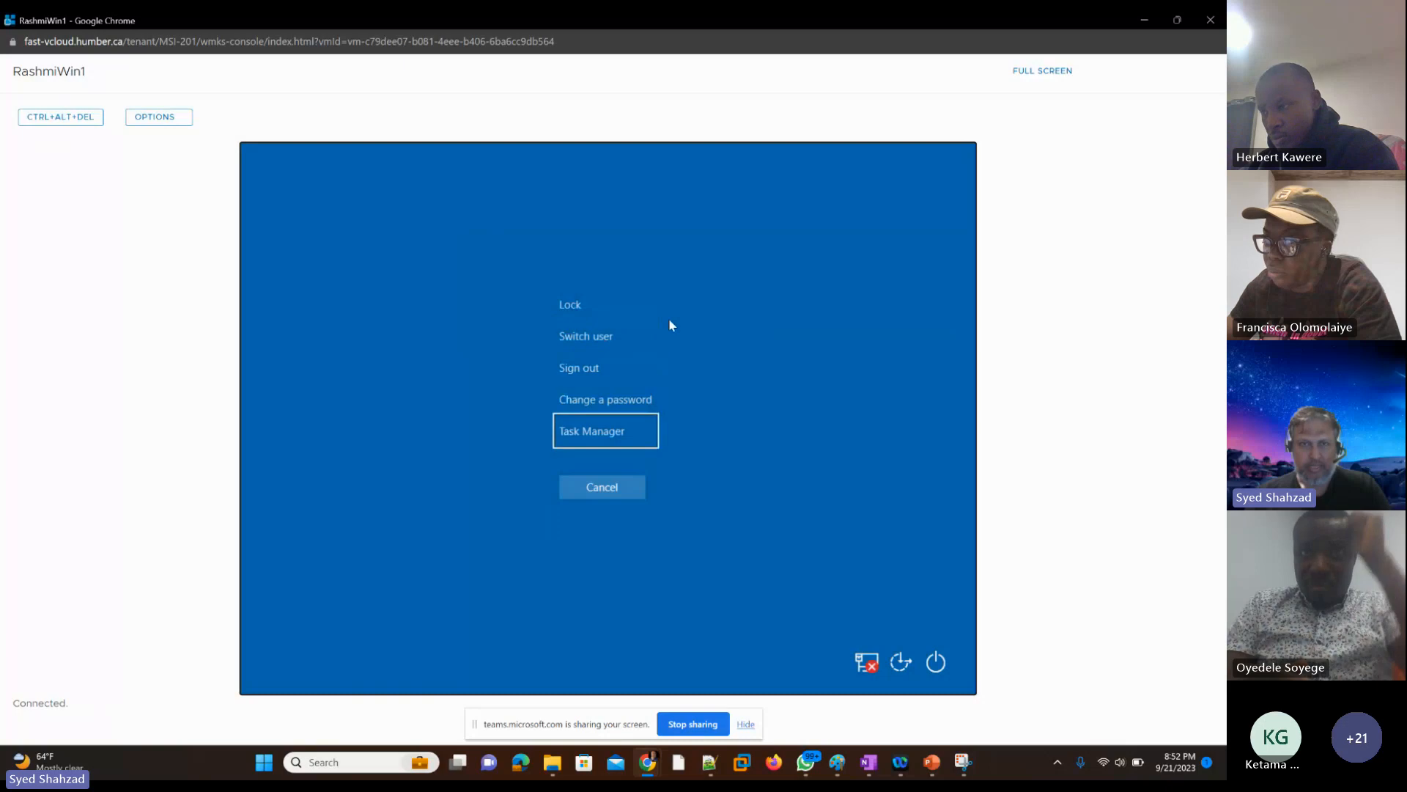
key("Return")
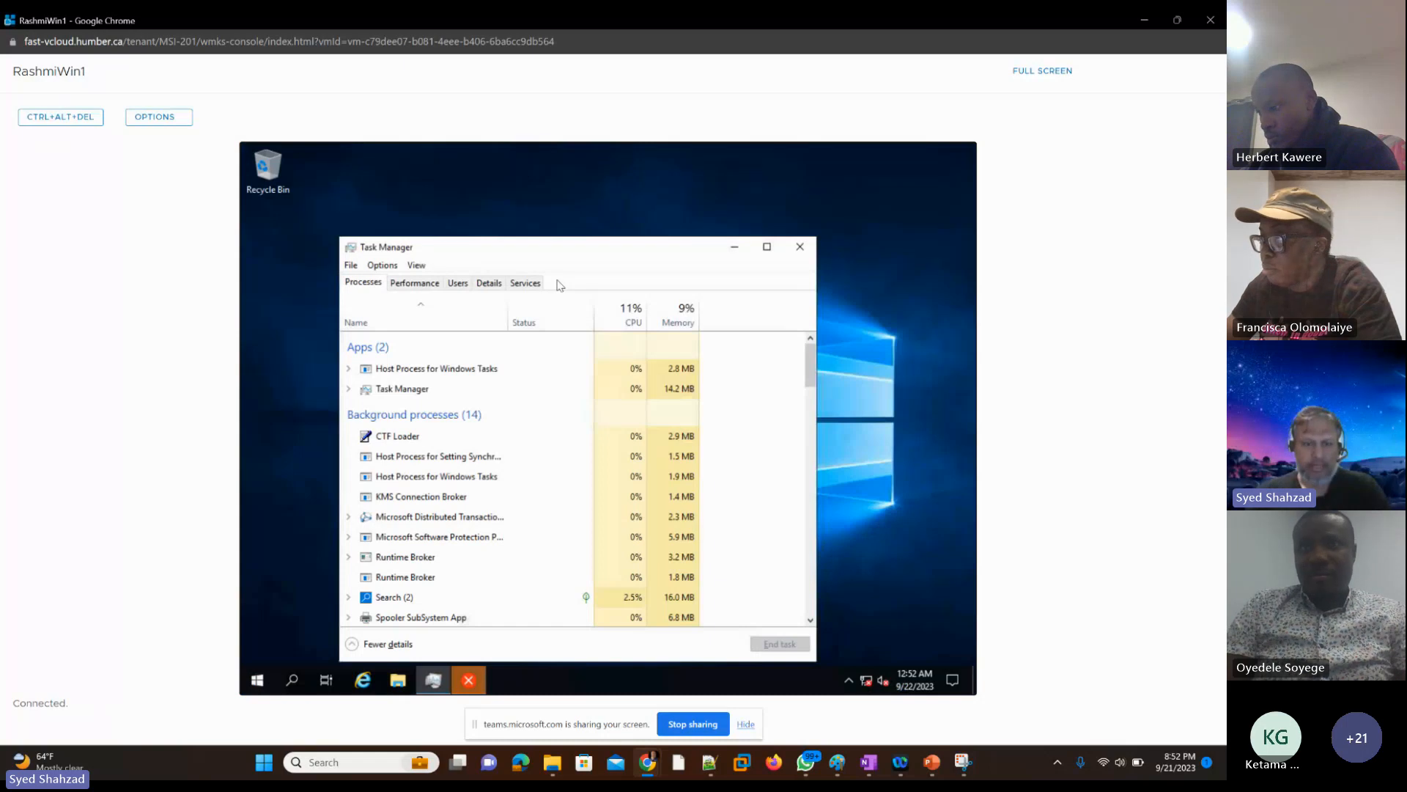
Step: Exit Task Manager and dismiss the error message about the "explore" command
key("alt")
key("f")
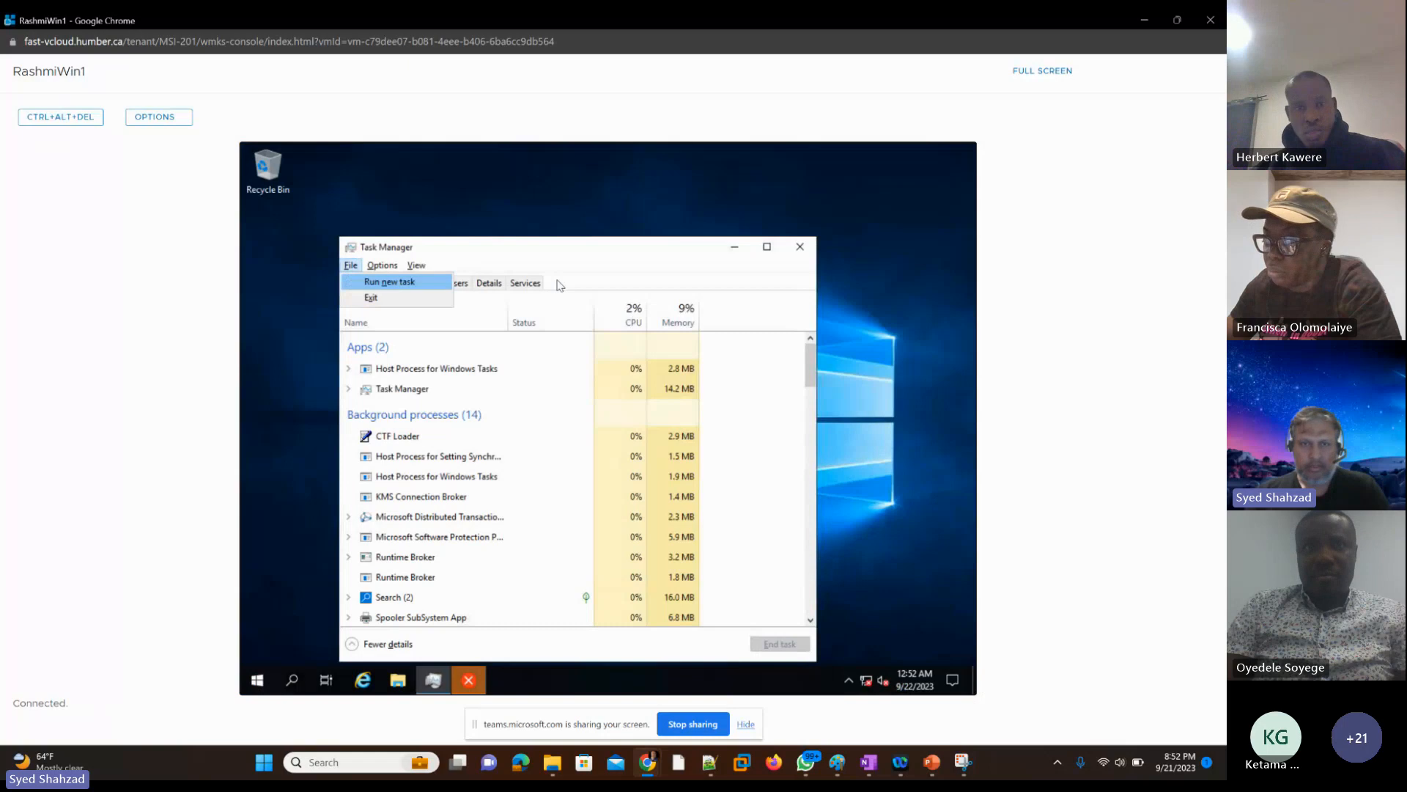
key("Down")
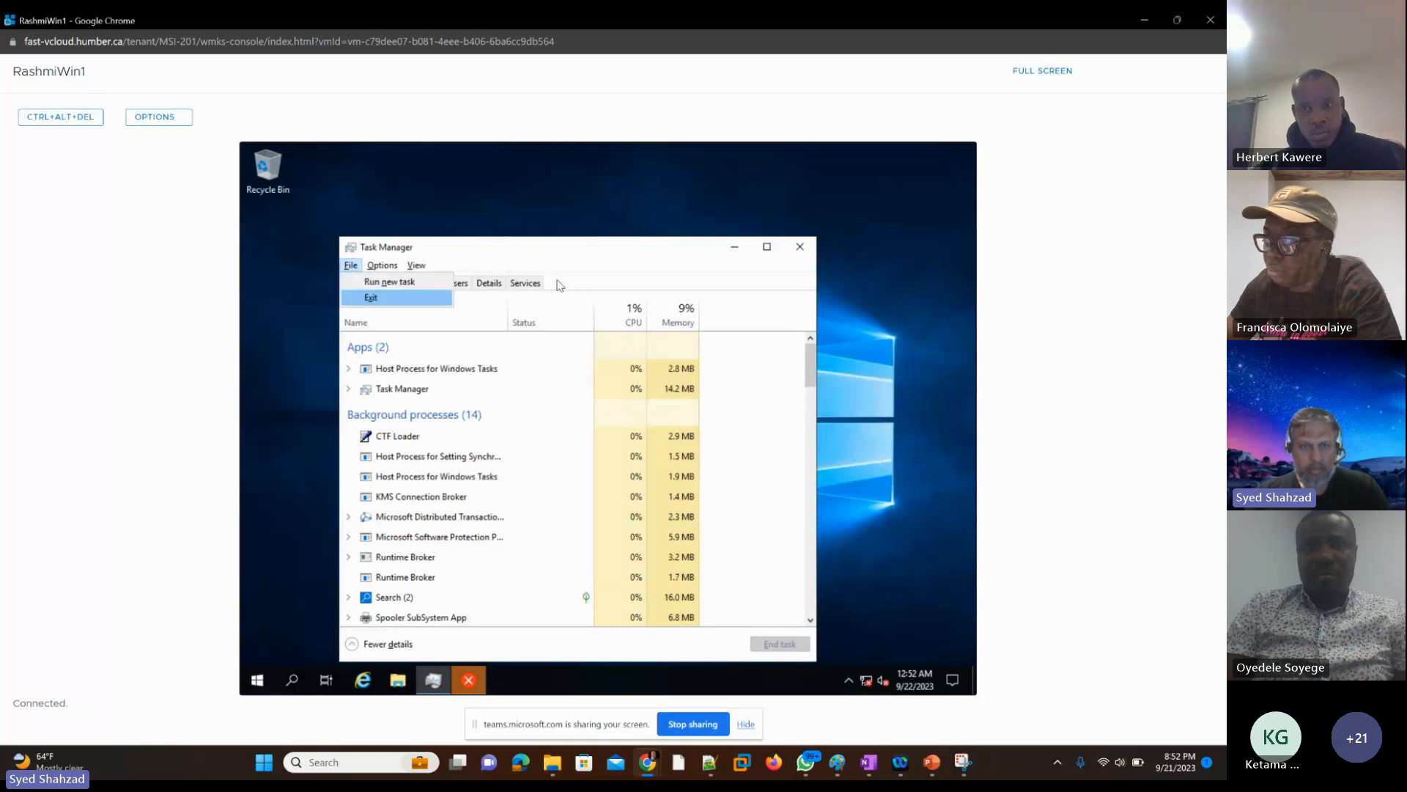
key("Up")
key("Down")
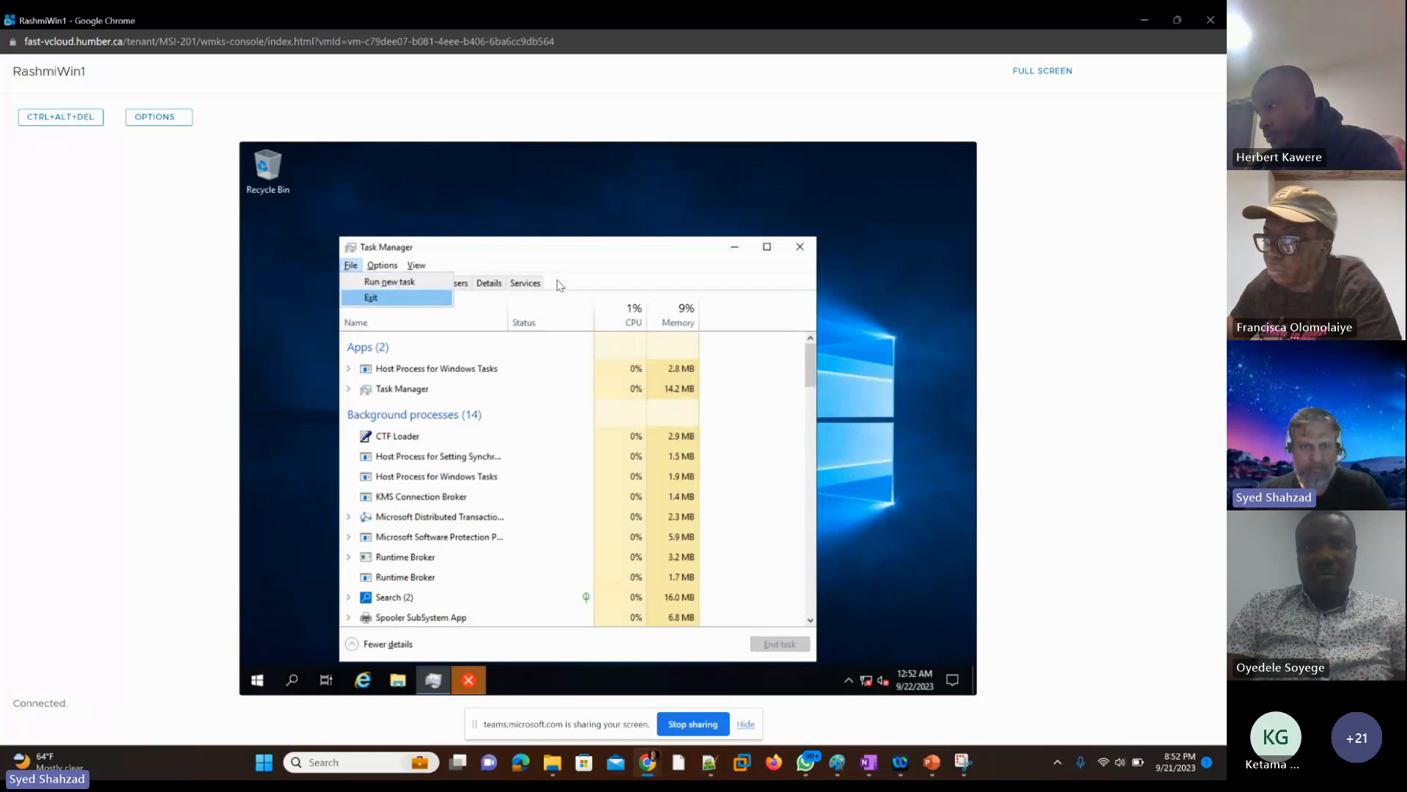
key("Up")
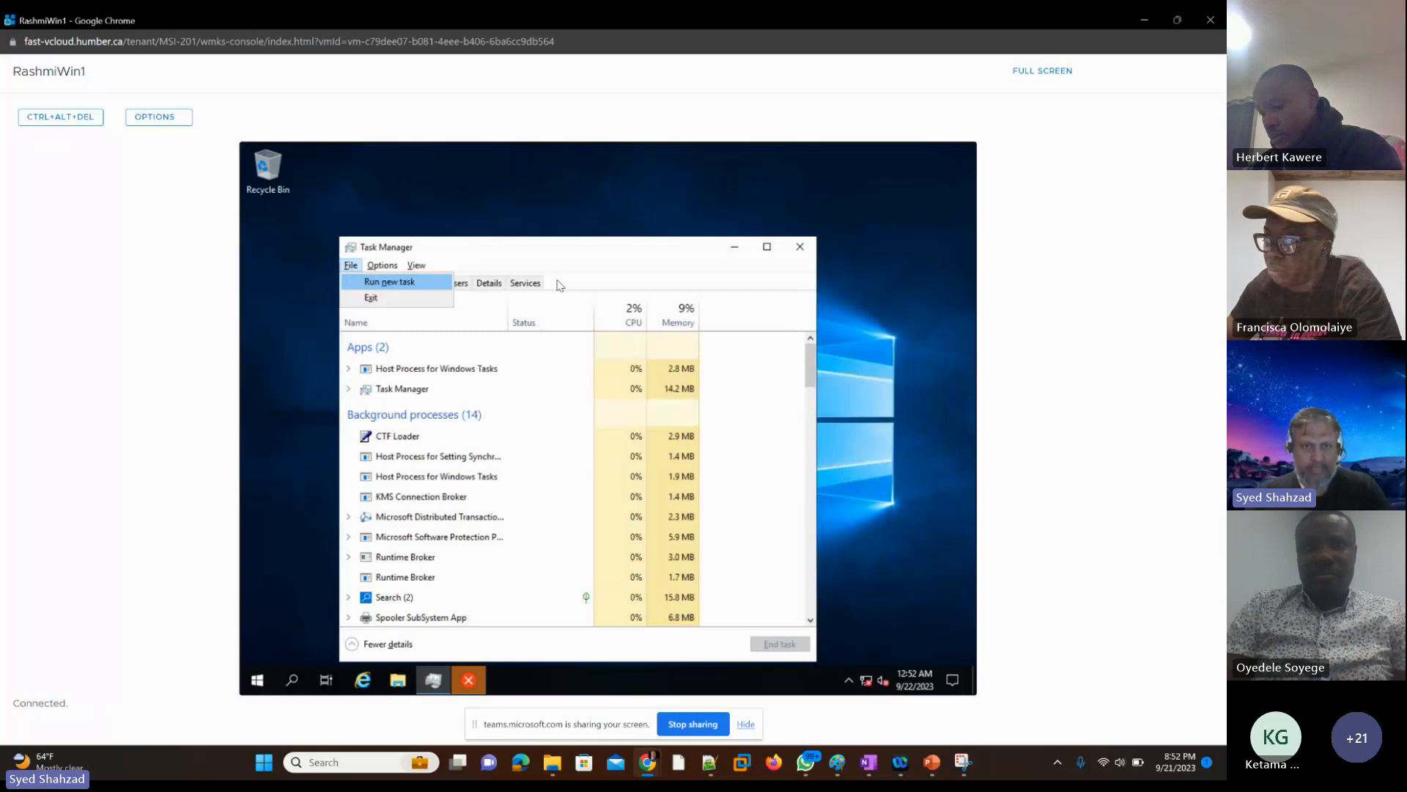
key("Down")
key("Return")
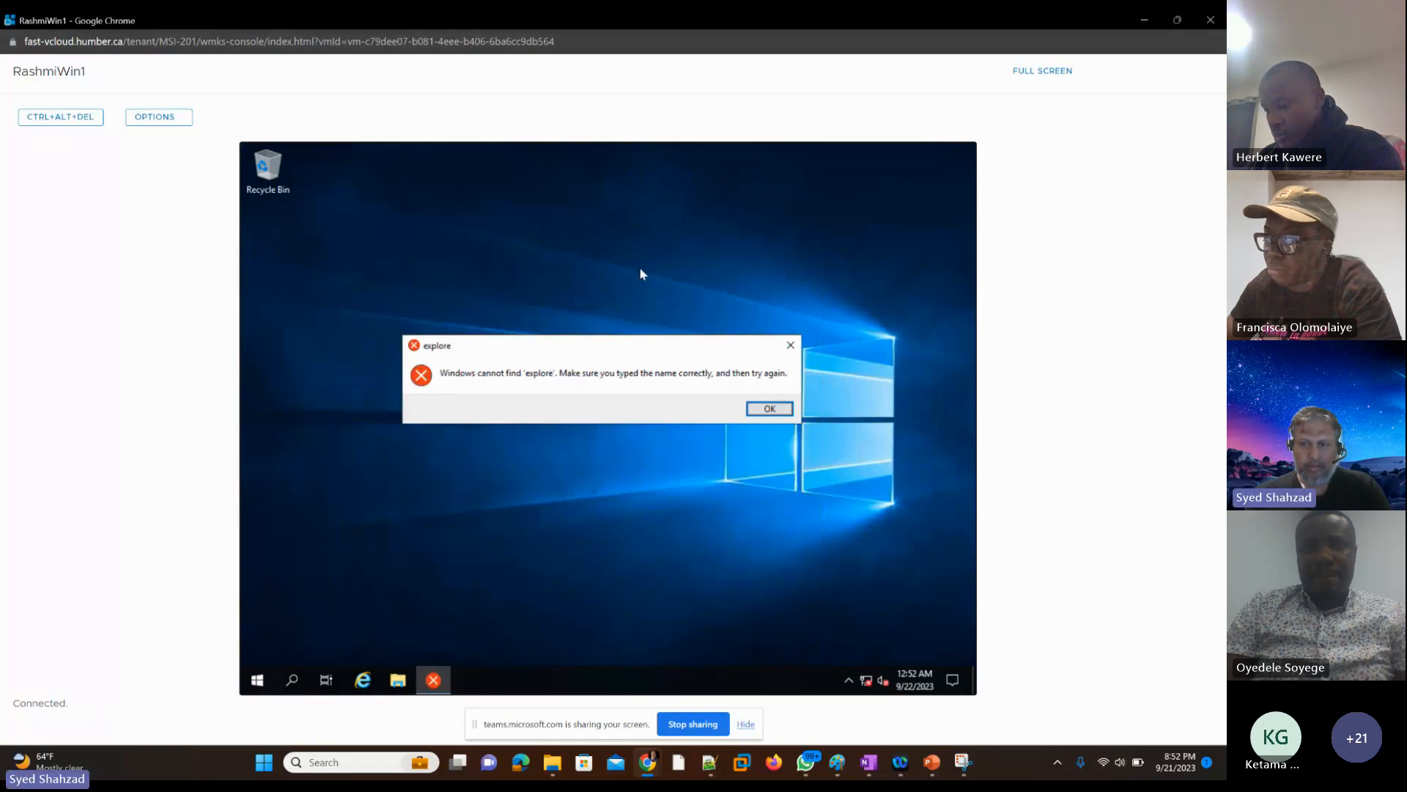
key("Return")
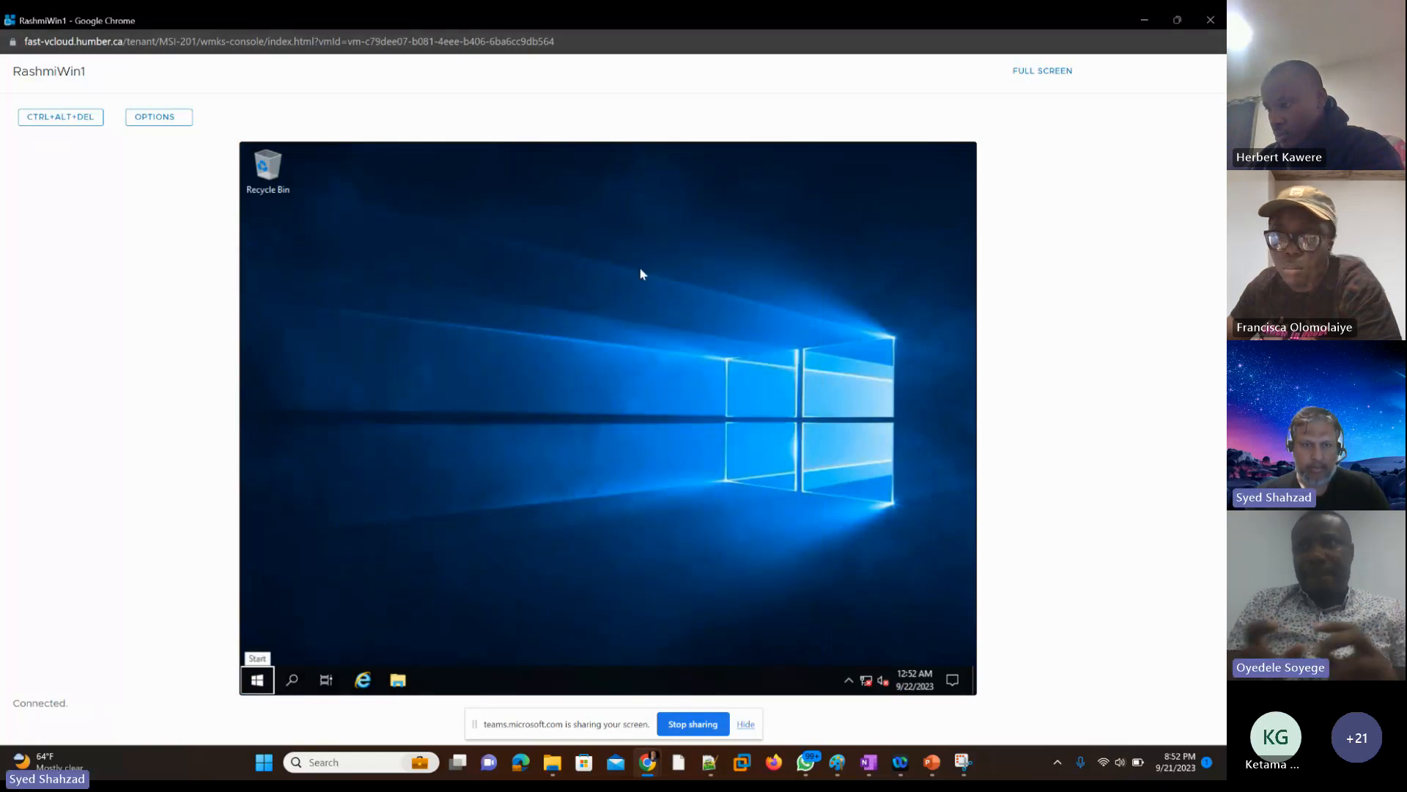
Step: Open File Explorer from the student's VM desktop
key("Right")
key("Right")
key("Right")
key("Right")
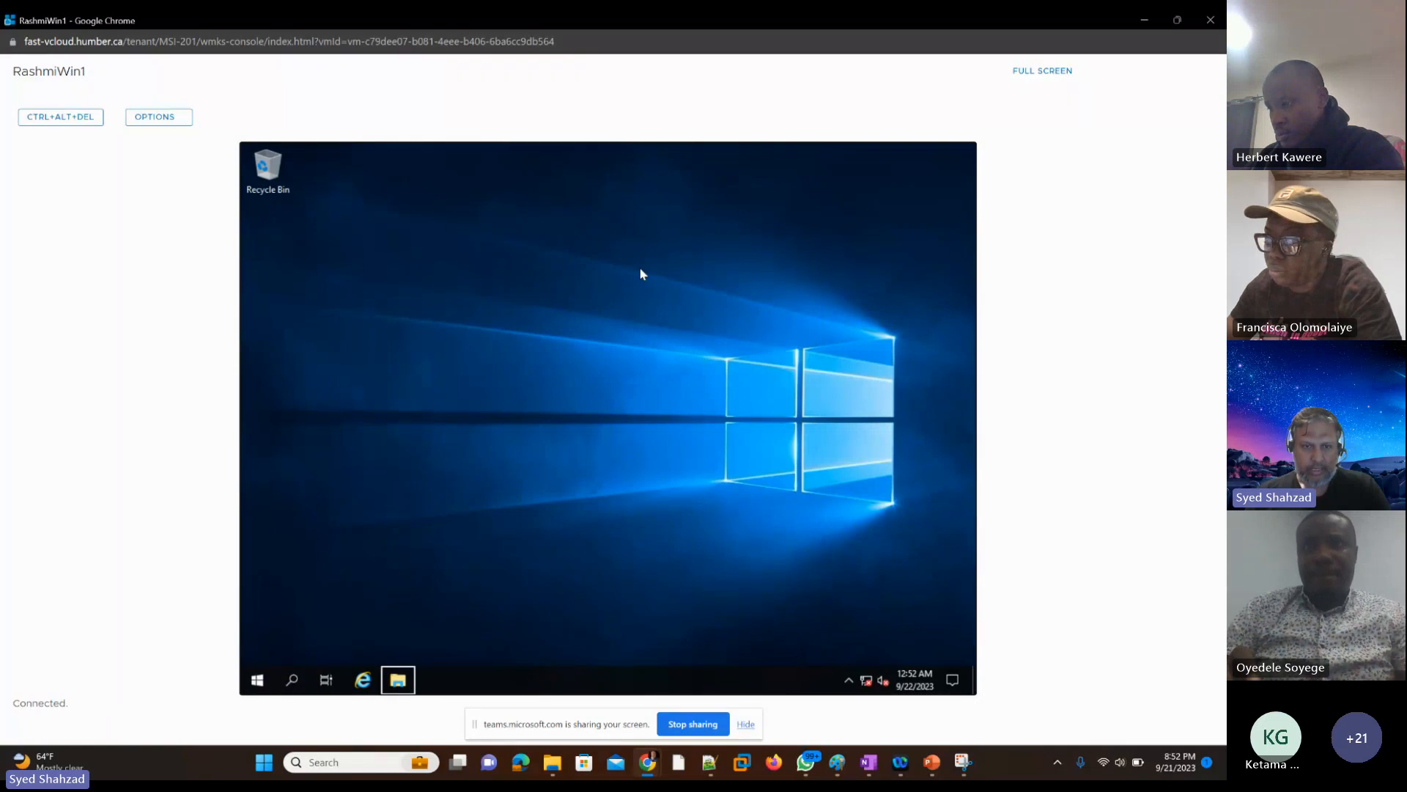
key("Return")
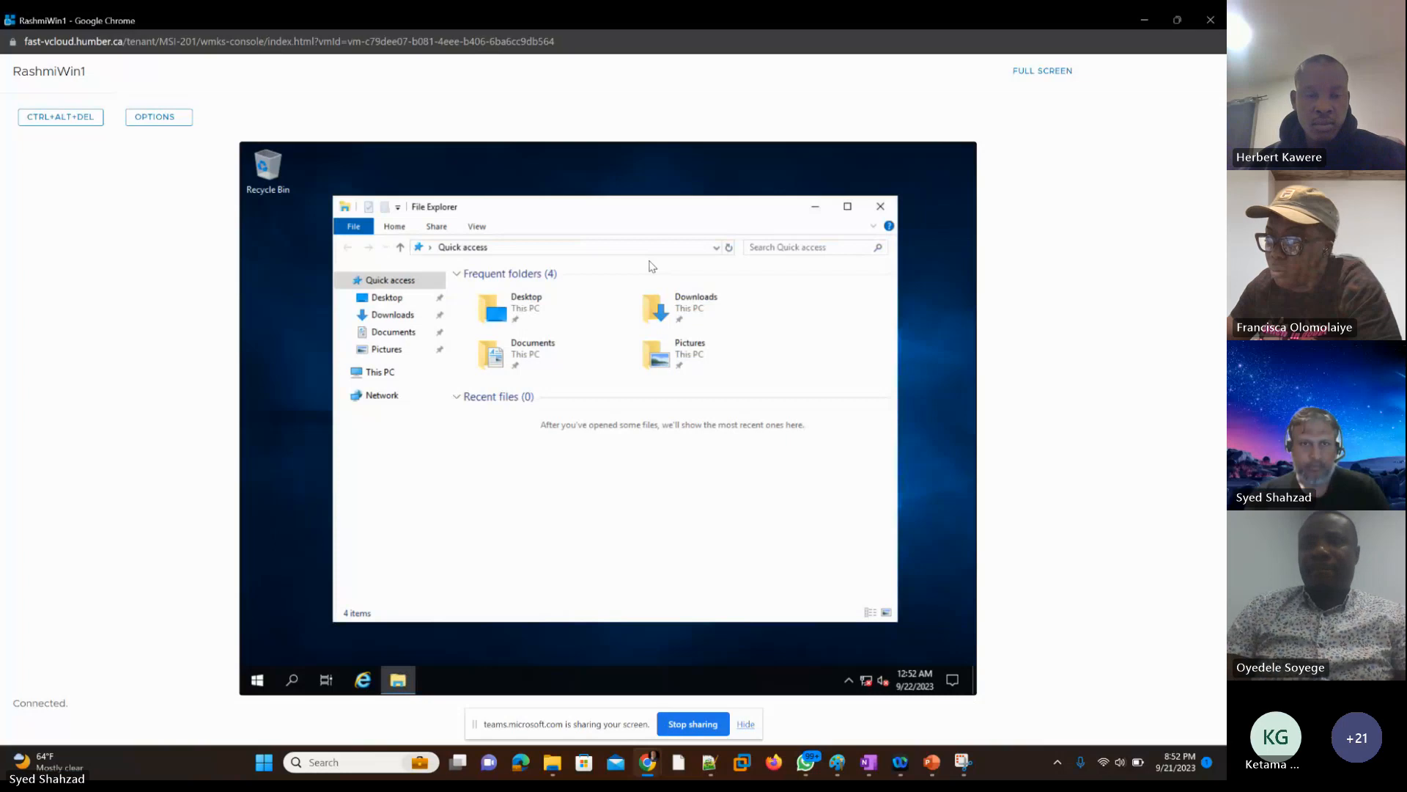
Step: Expand This PC in File Explorer's folder tree and select the DVD Drive (D:) VMware Tools
key("Down")
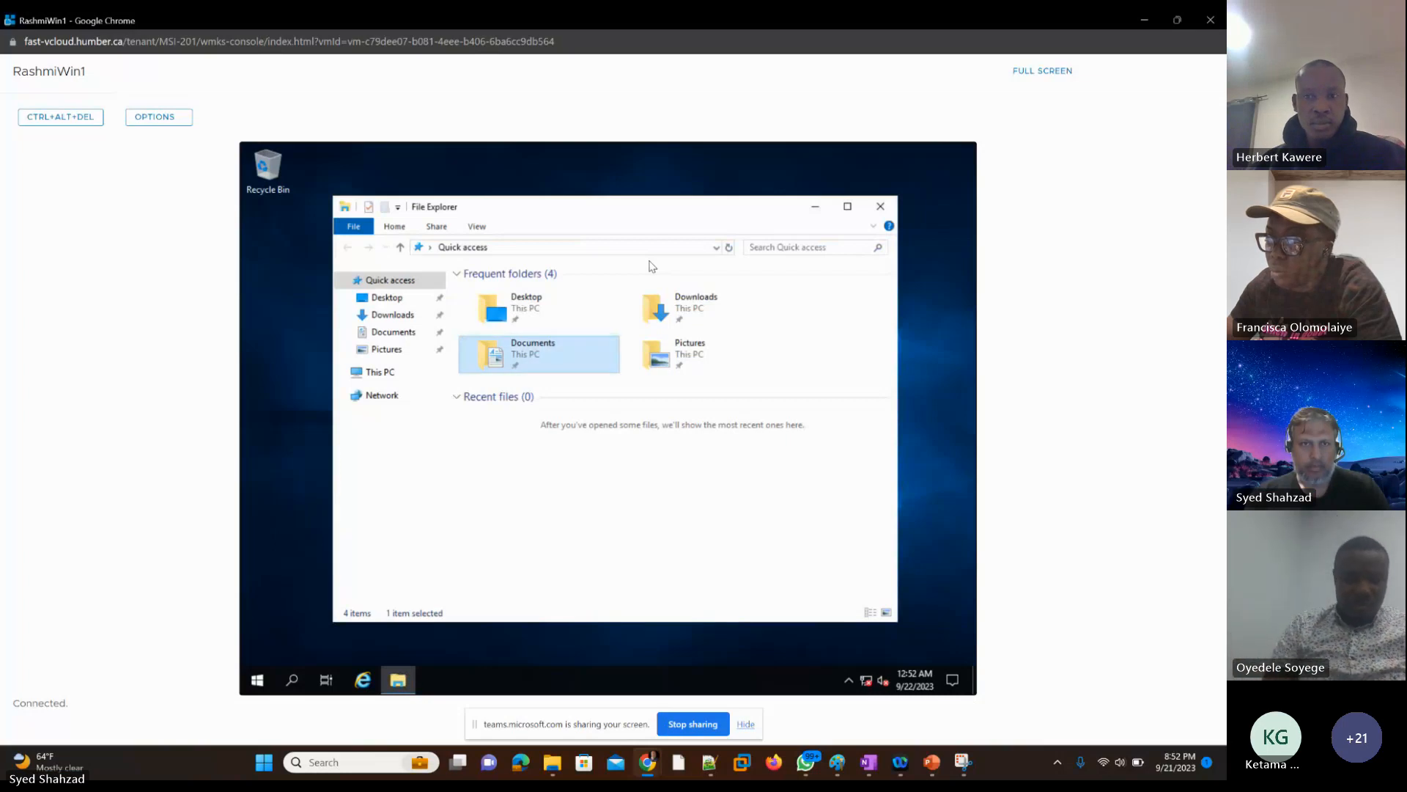
key("ctrl+e")
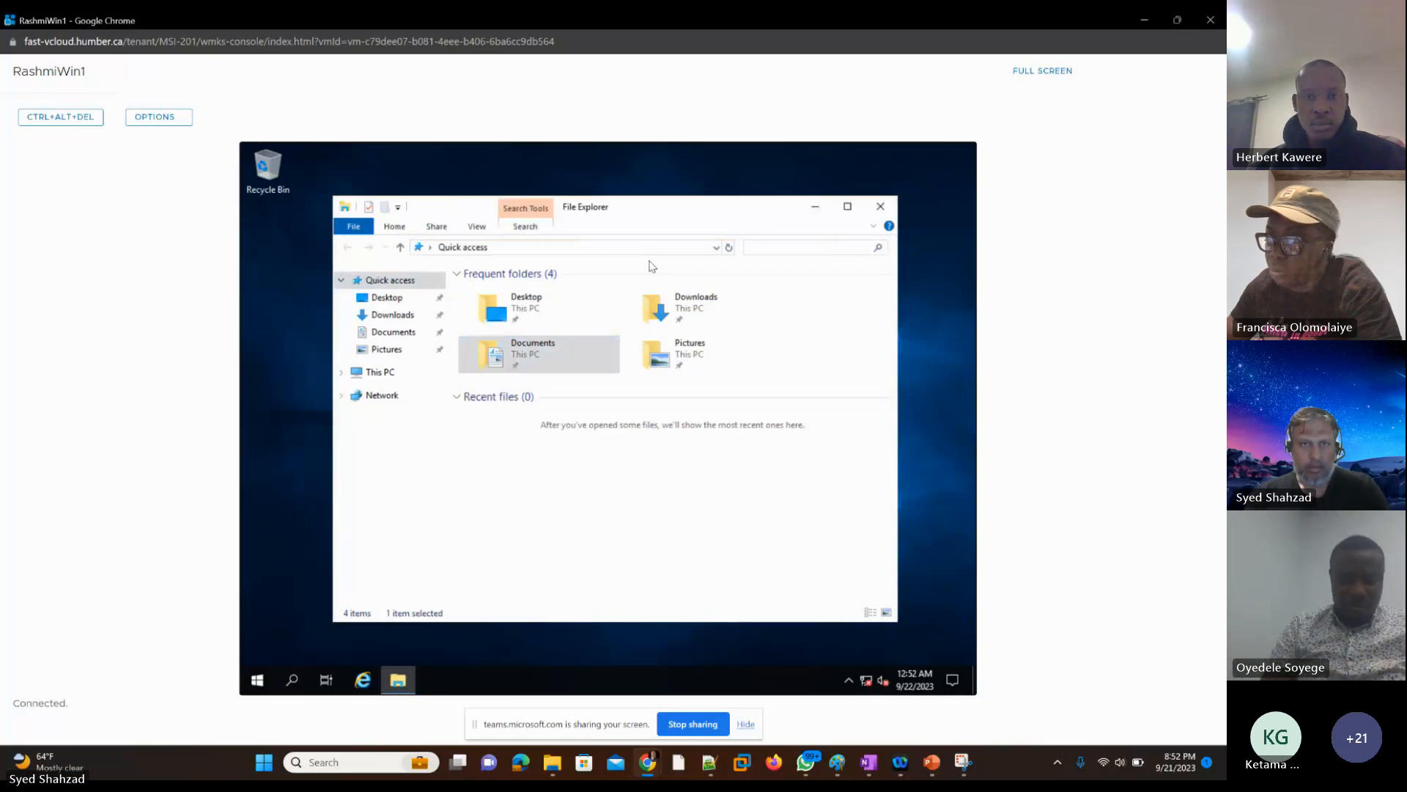
key("Tab")
key("Down")
key("Down")
key("Down")
key("Down")
key("Down")
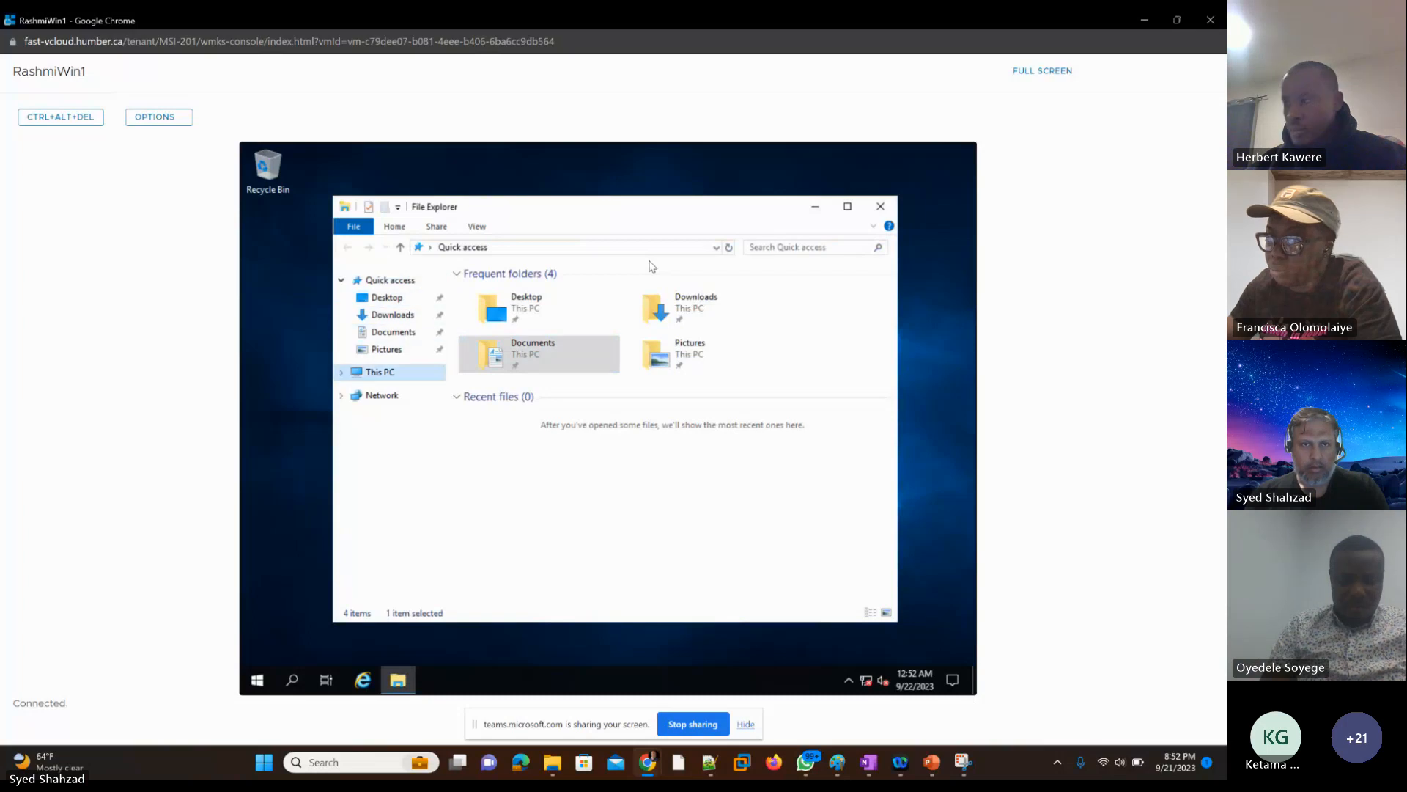
key("Right")
key("Down")
key("Down")
key("Down")
key("Down")
key("Down")
key("Down")
key("Down")
key("Down")
key("Down")
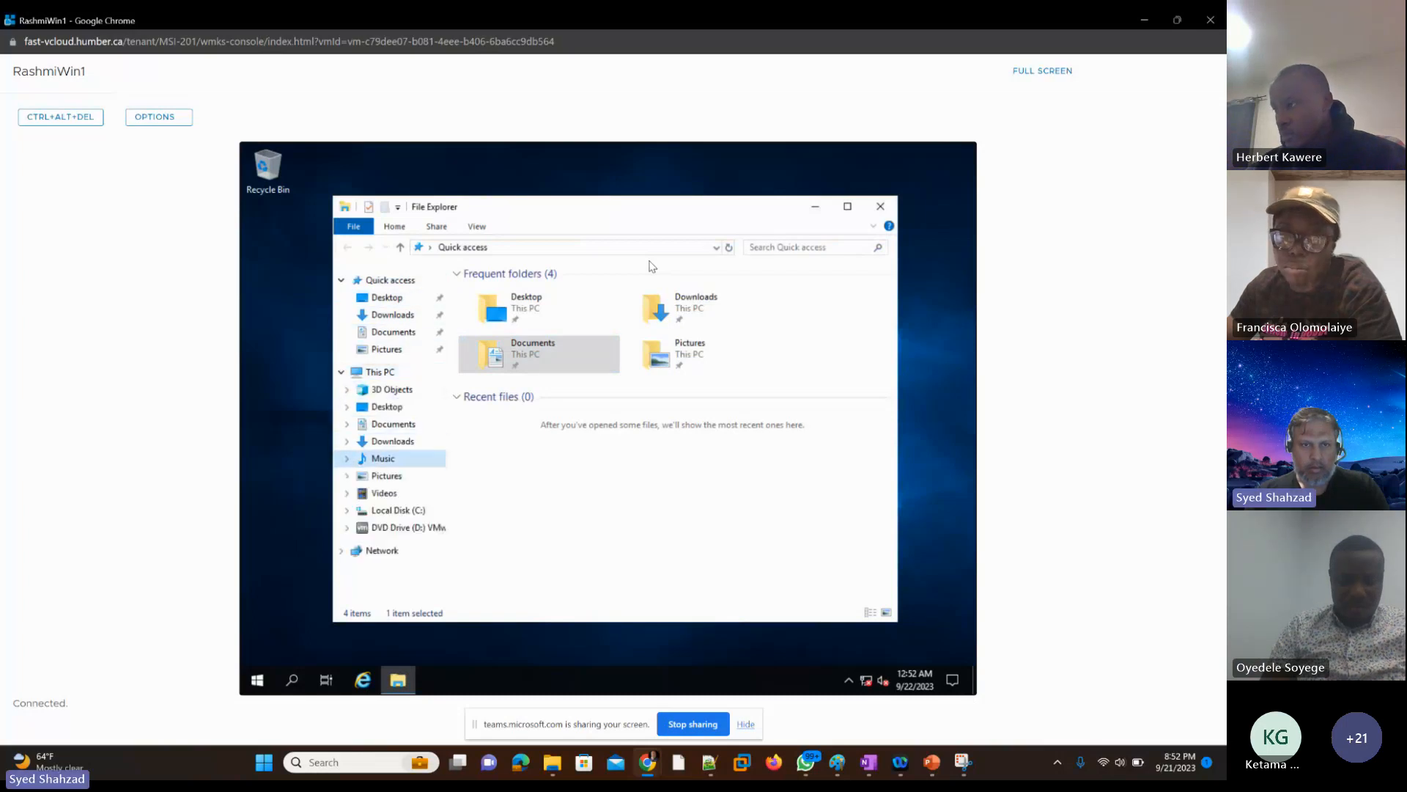
key("Right")
key("Down")
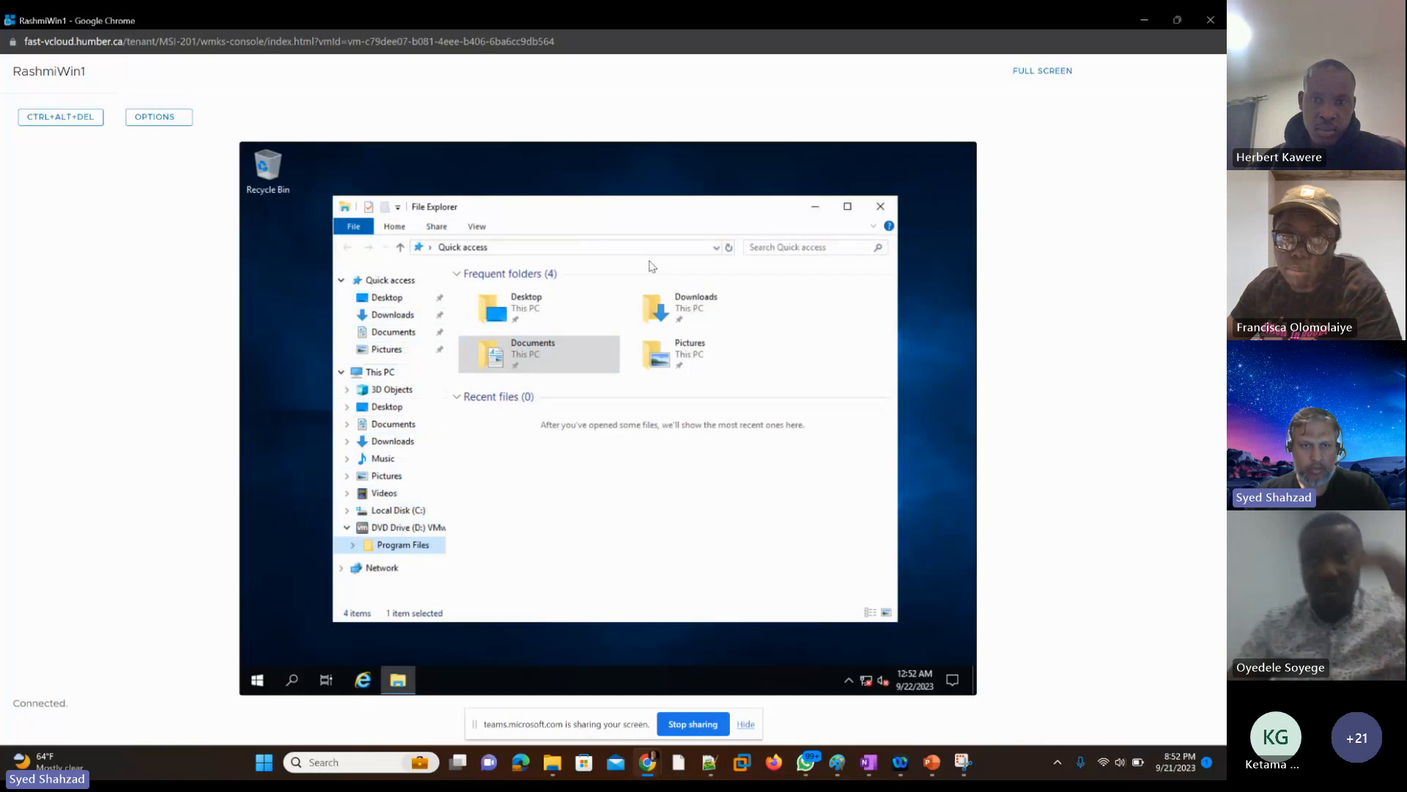
key("Up")
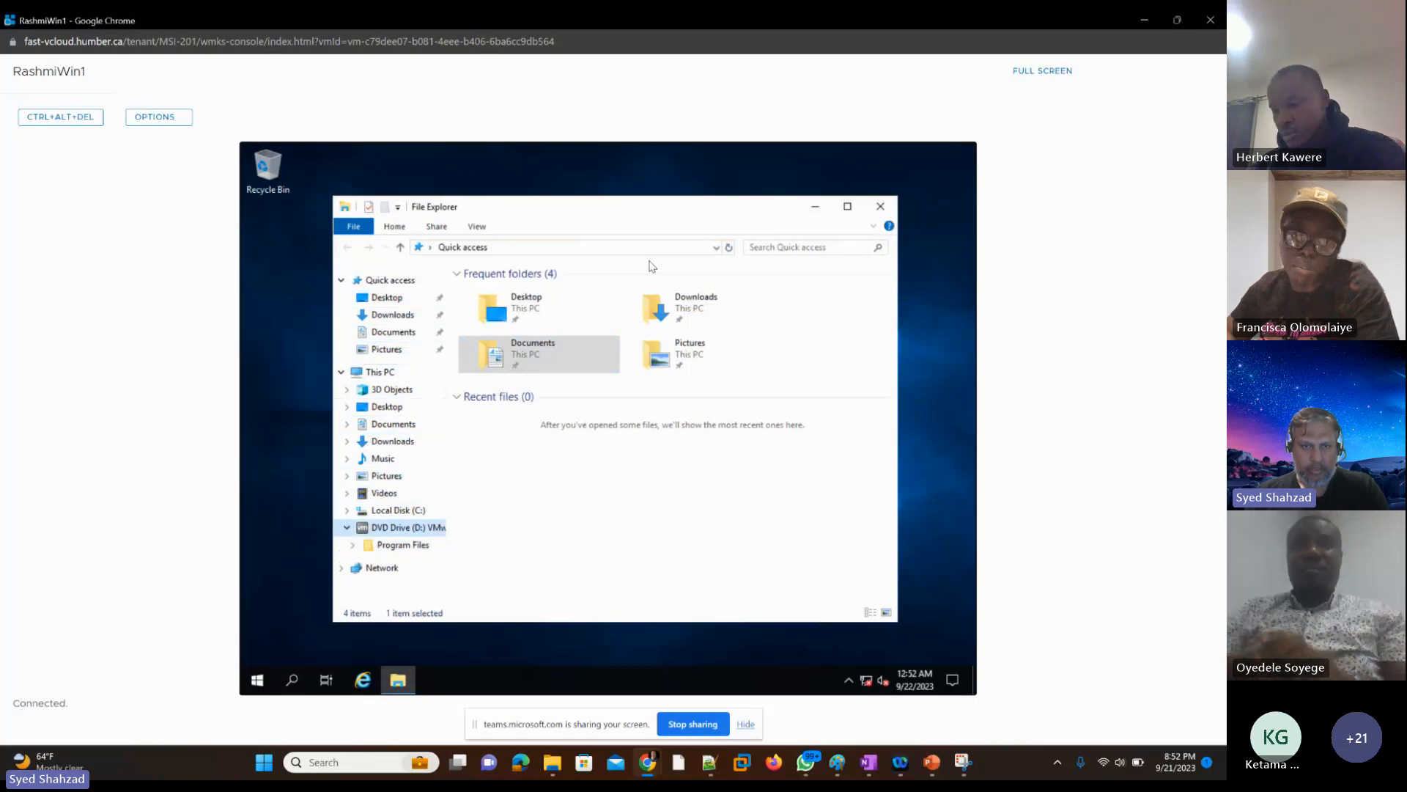
Step: Run setup64 from the VMware Tools disc
key("Tab")
key("Down")
key("Down")
key("Down")
key("Down")
key("Down")
key("Down")
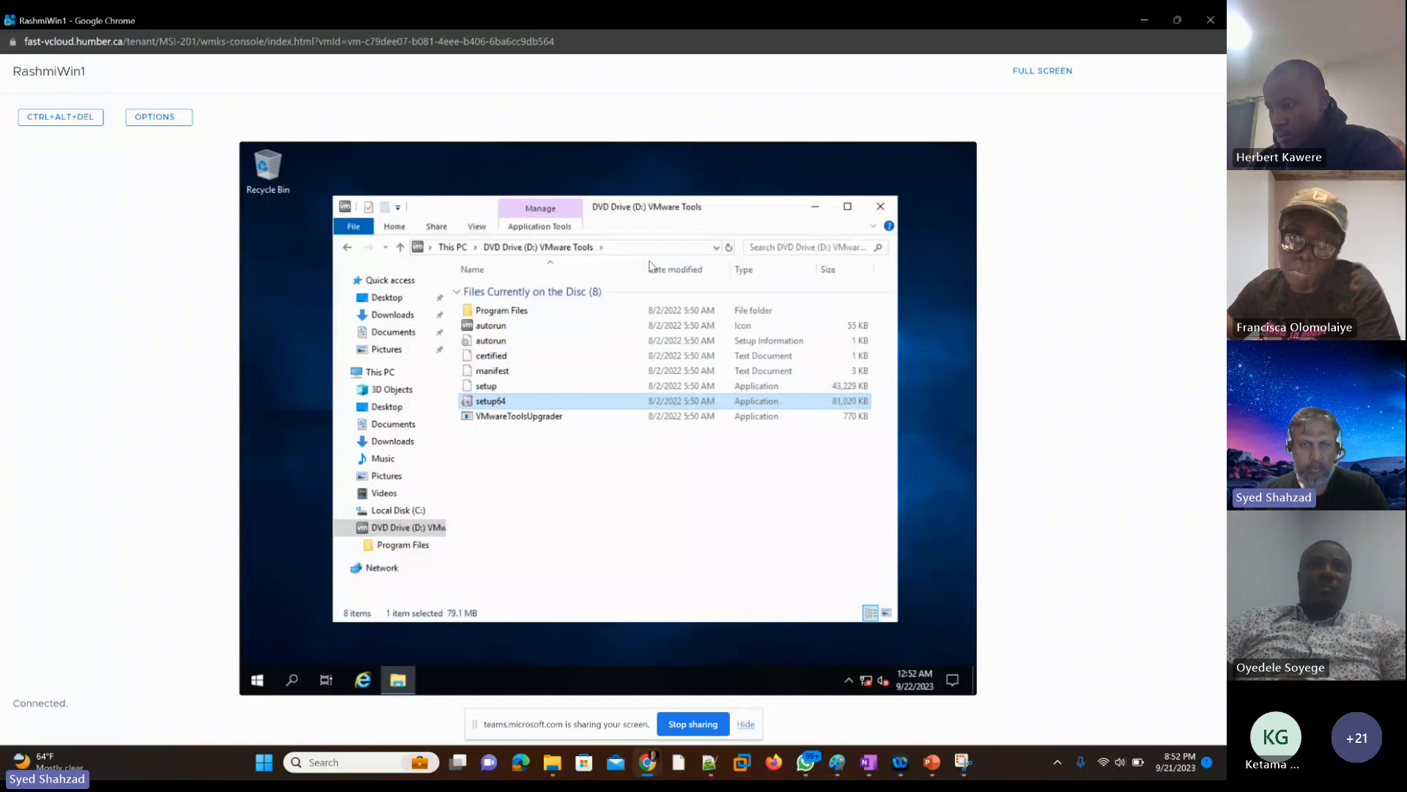
key("Return")
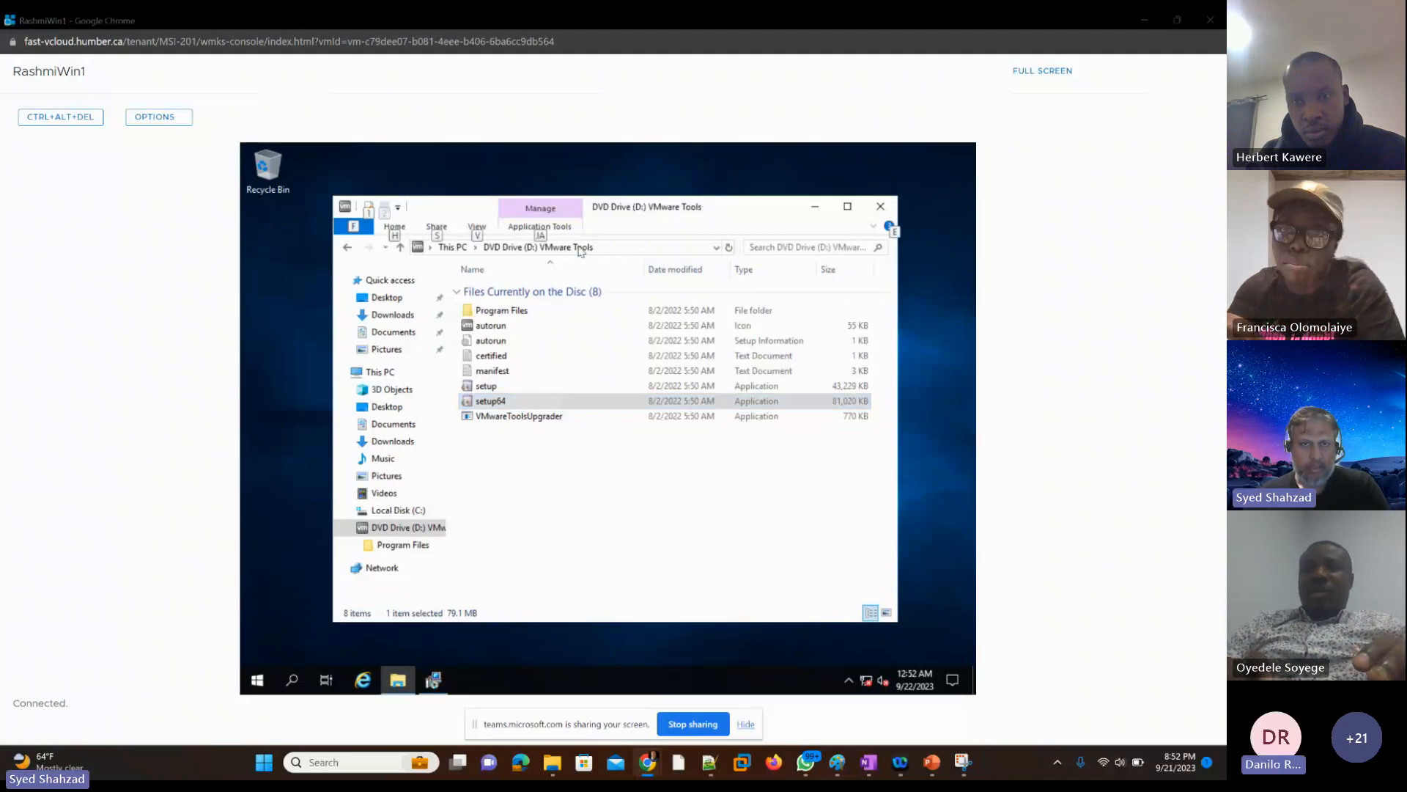
Step: Try to switch from the disc's file list to the running VMware Tools installer
key("alt+Tab")
key("alt+Tab")
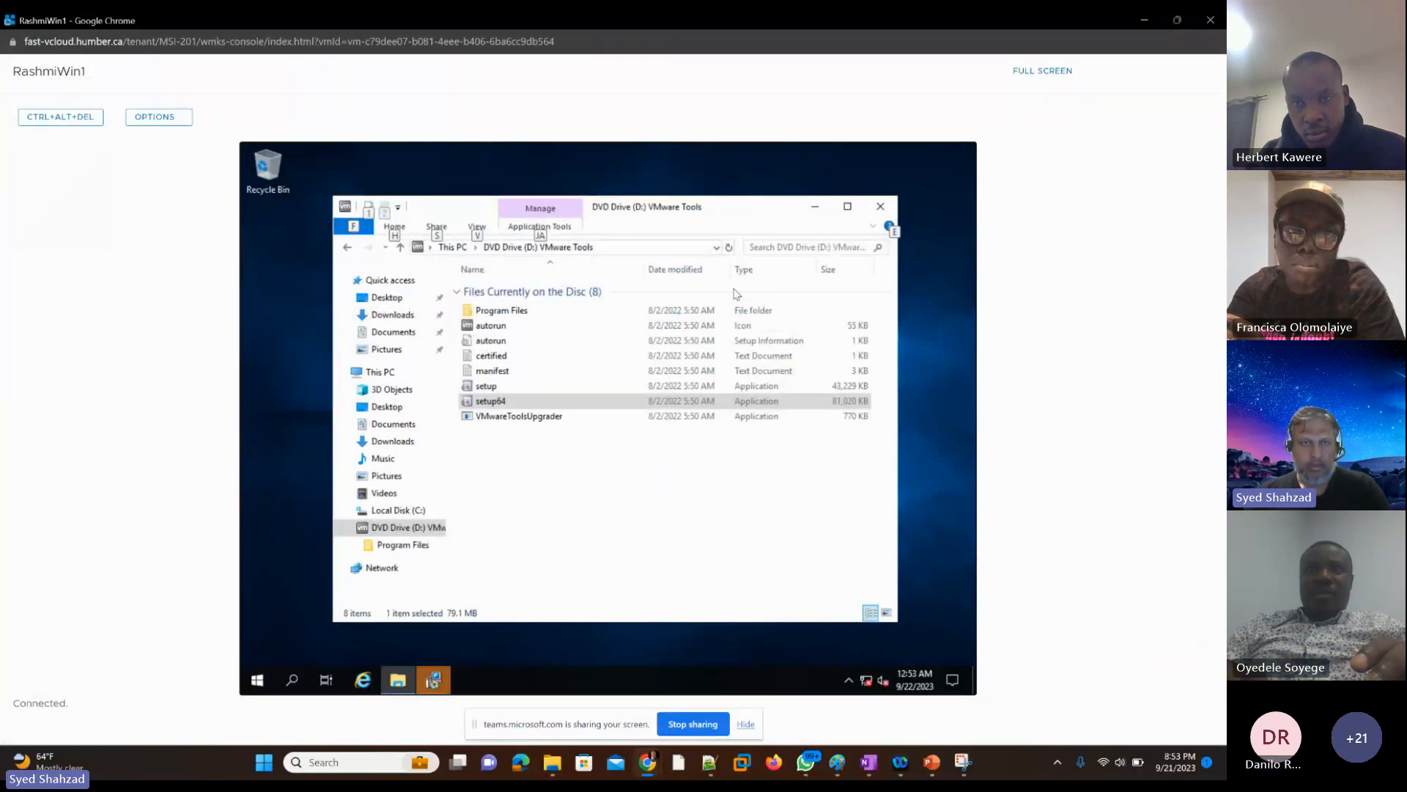
key("Escape")
key("Down")
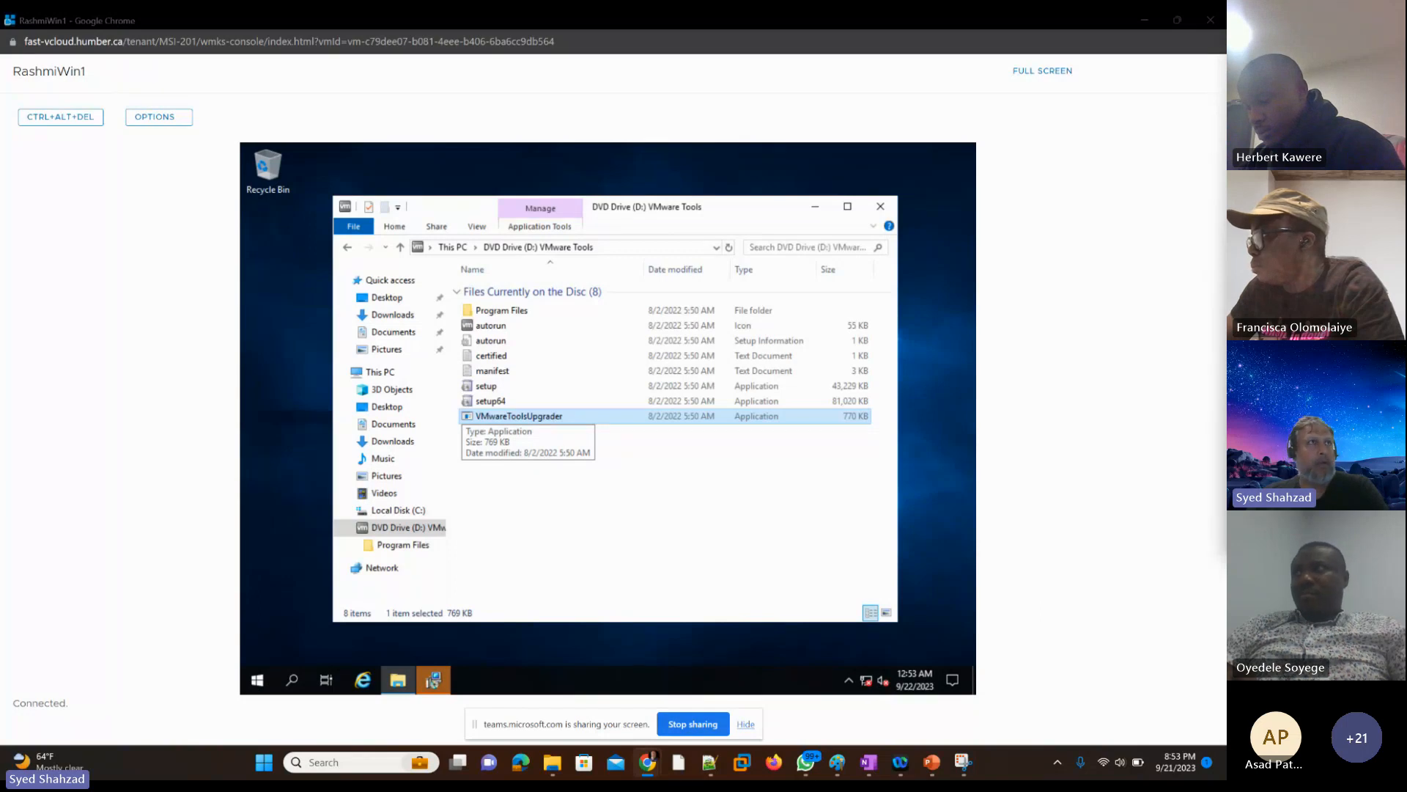
key("super+shift+s")
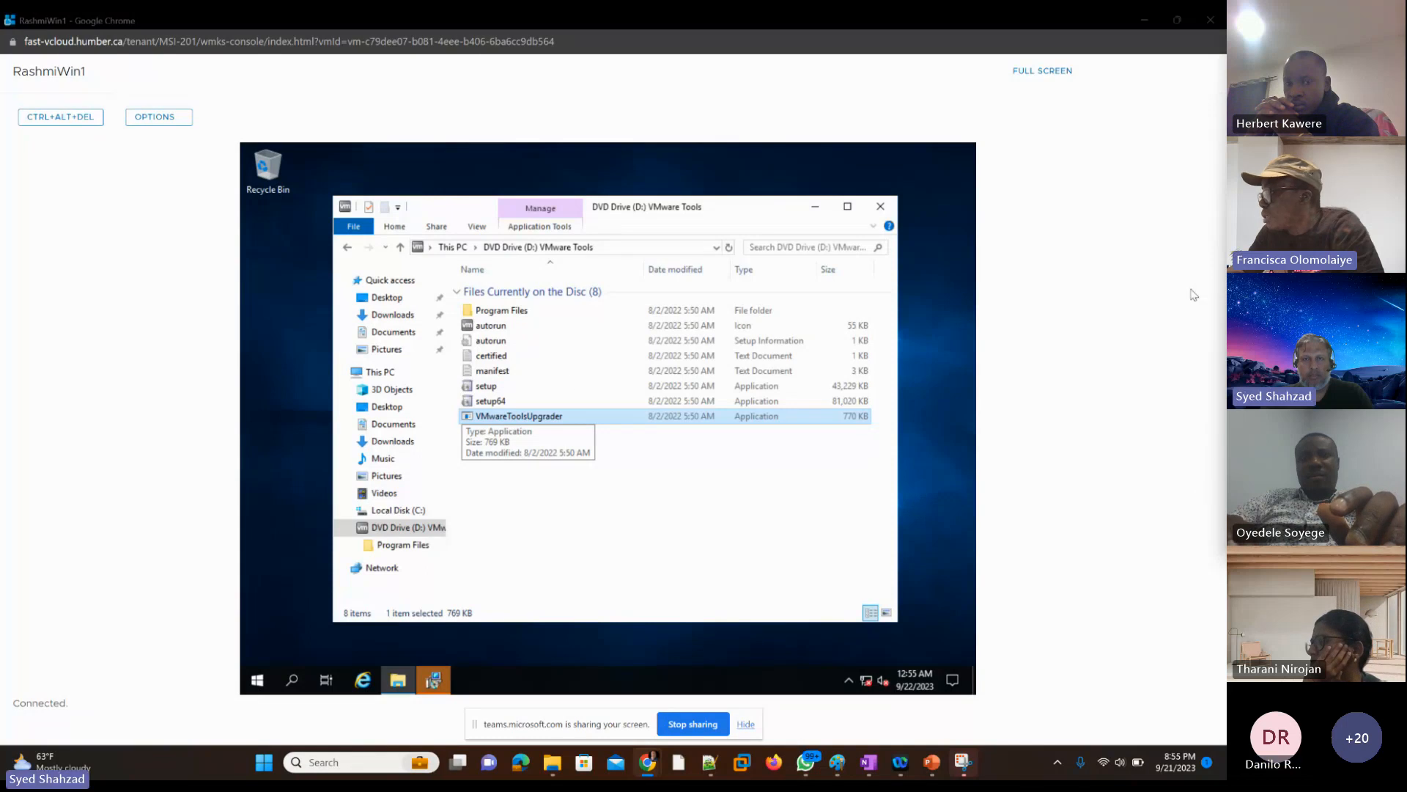
Step: Return focus to the student's VM console and bring the VMware Tools Setup window to the front
left_click(1078, 242)
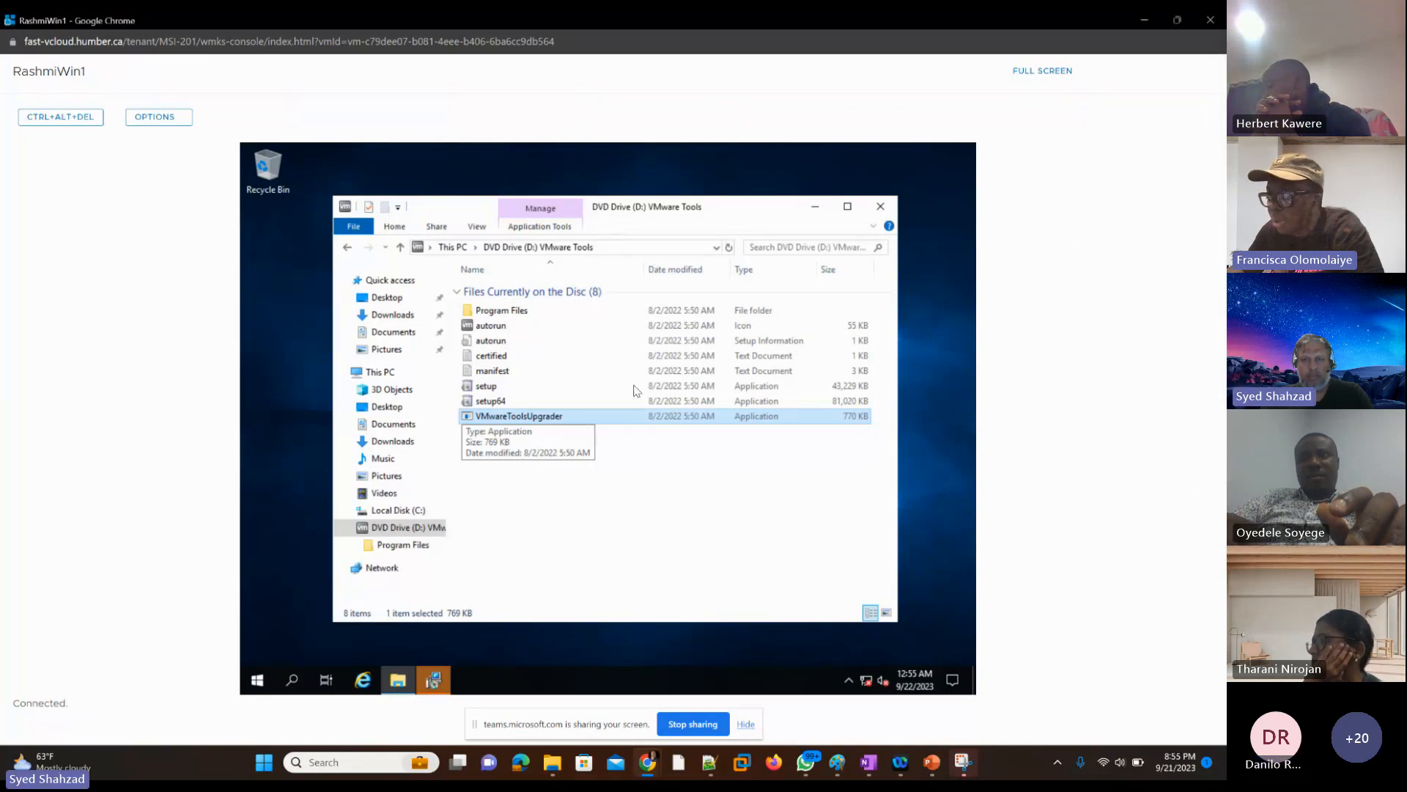
key("Tab")
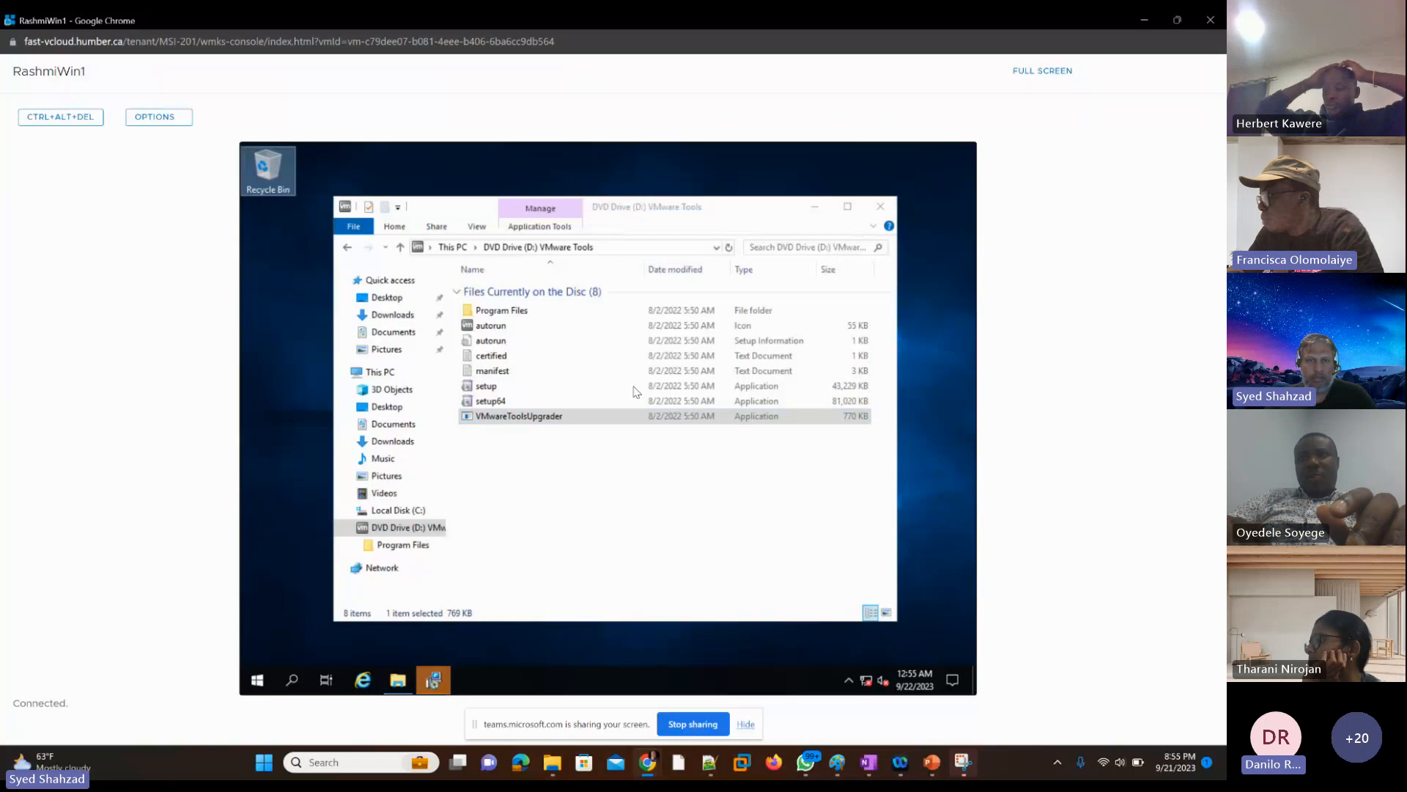
key("Tab")
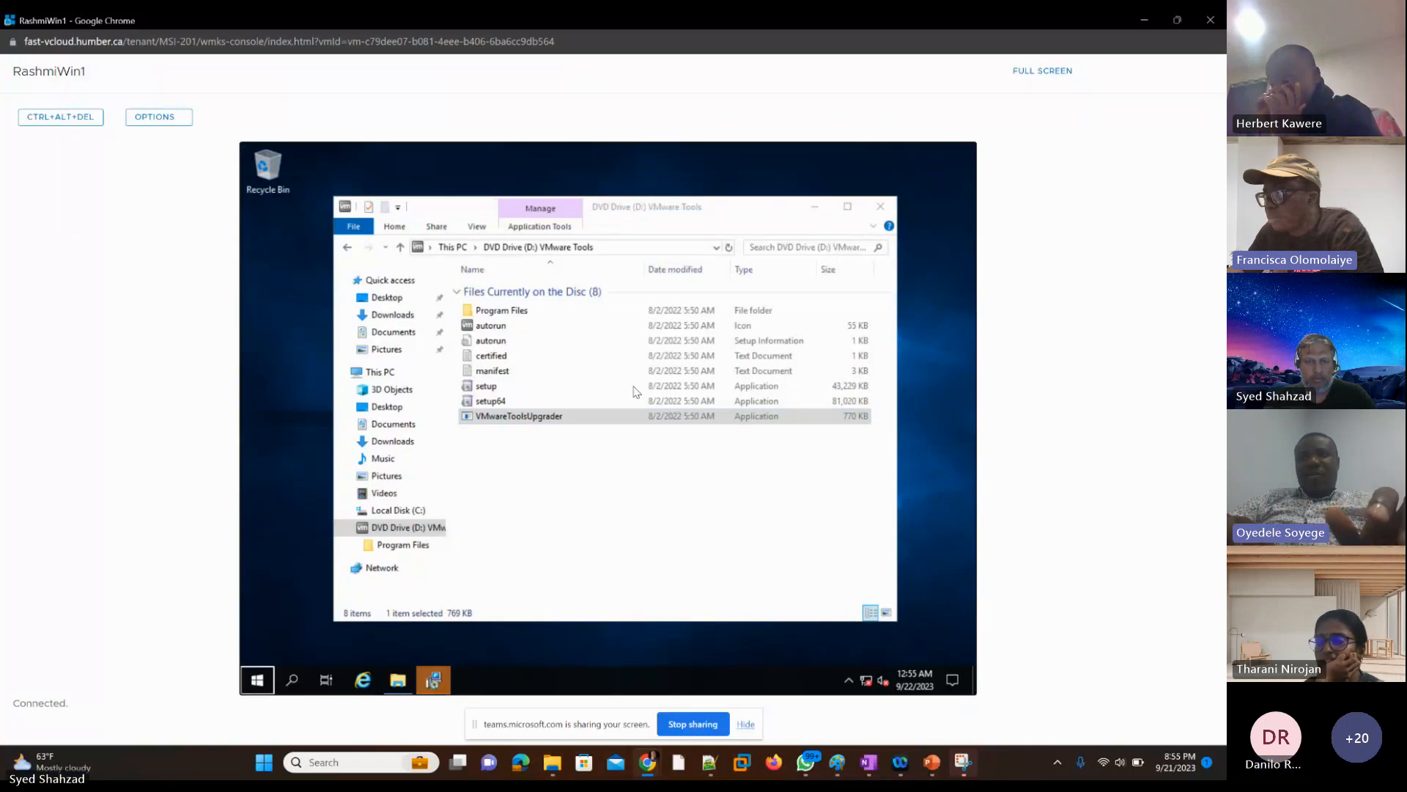
key("Tab")
key("Tab")
key("Tab")
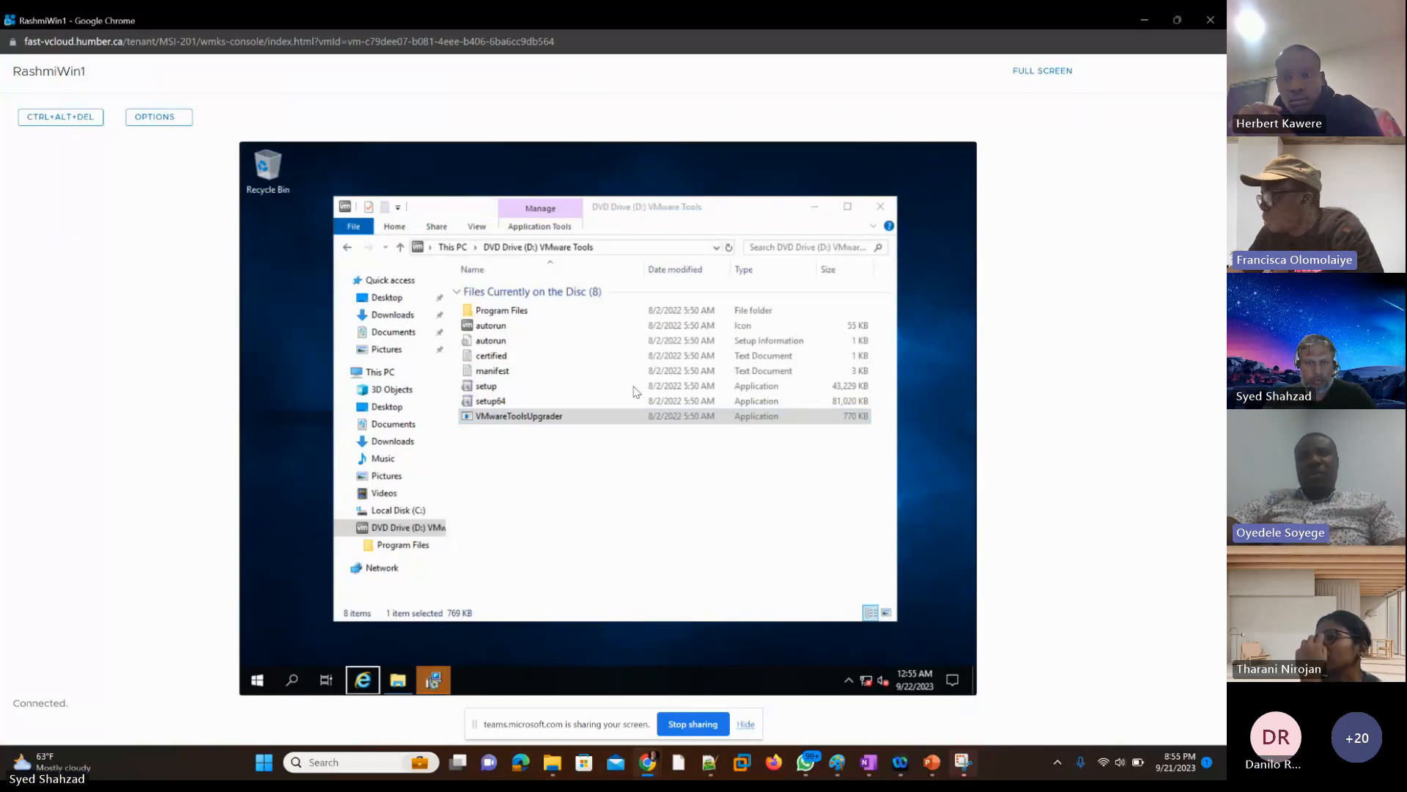
key("shift+Tab")
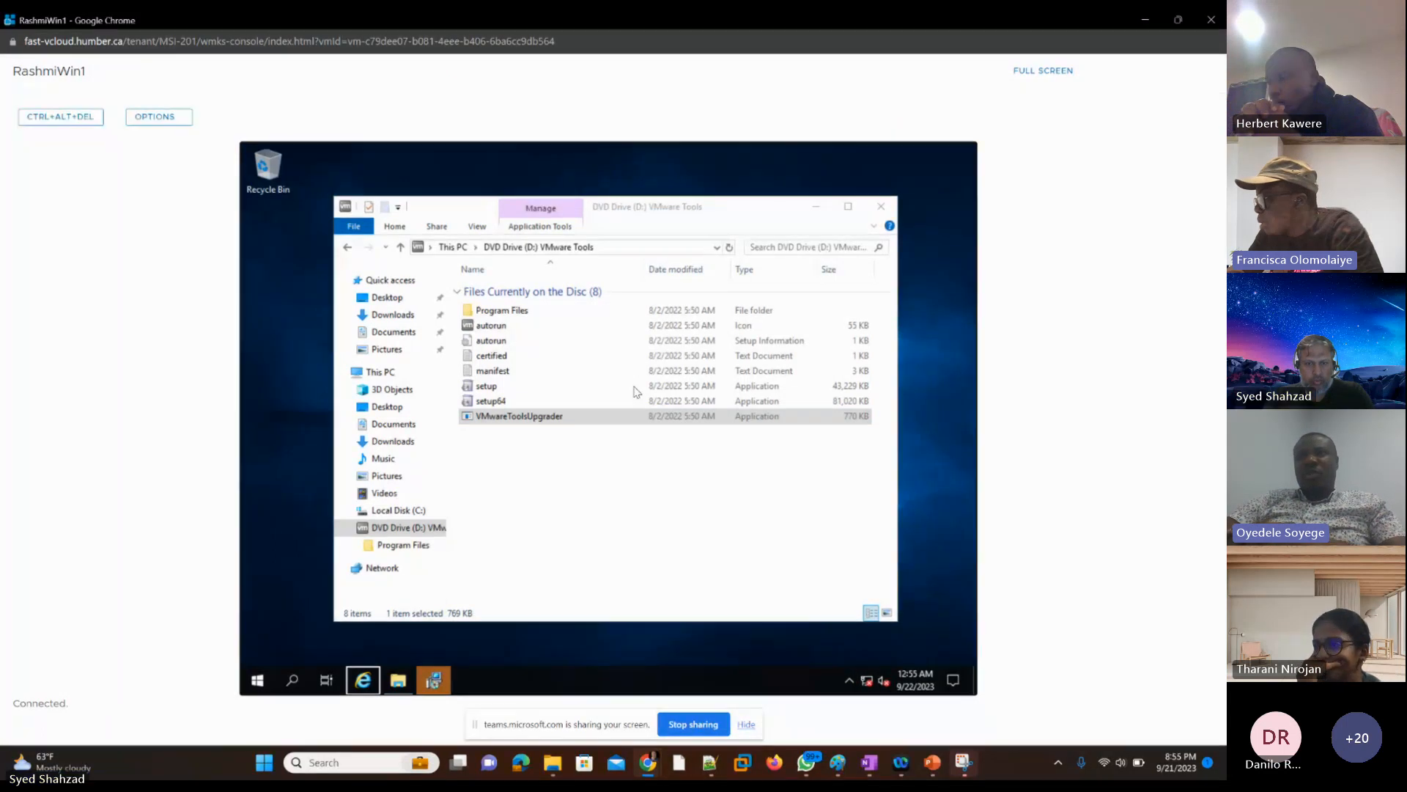
key("Right")
key("Right")
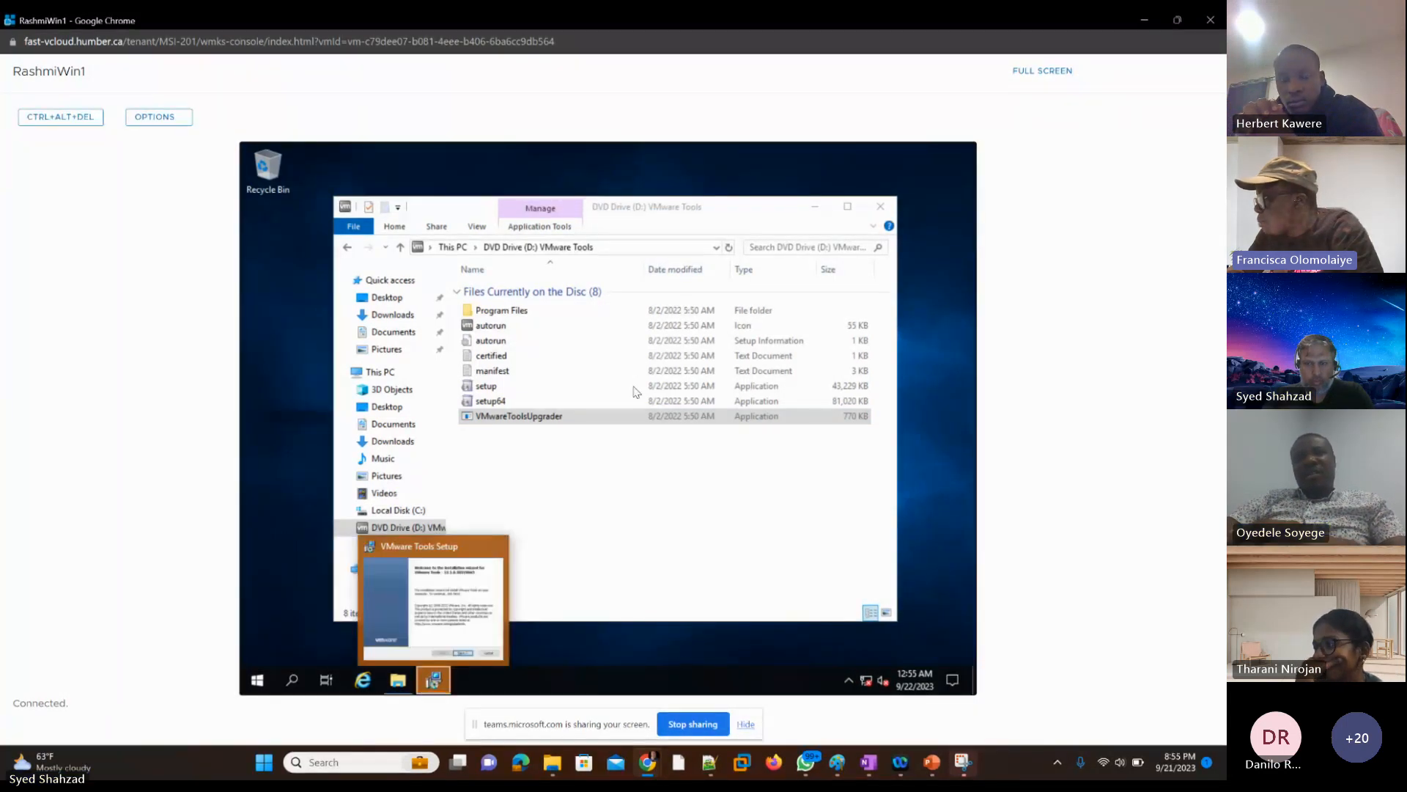
key("Return")
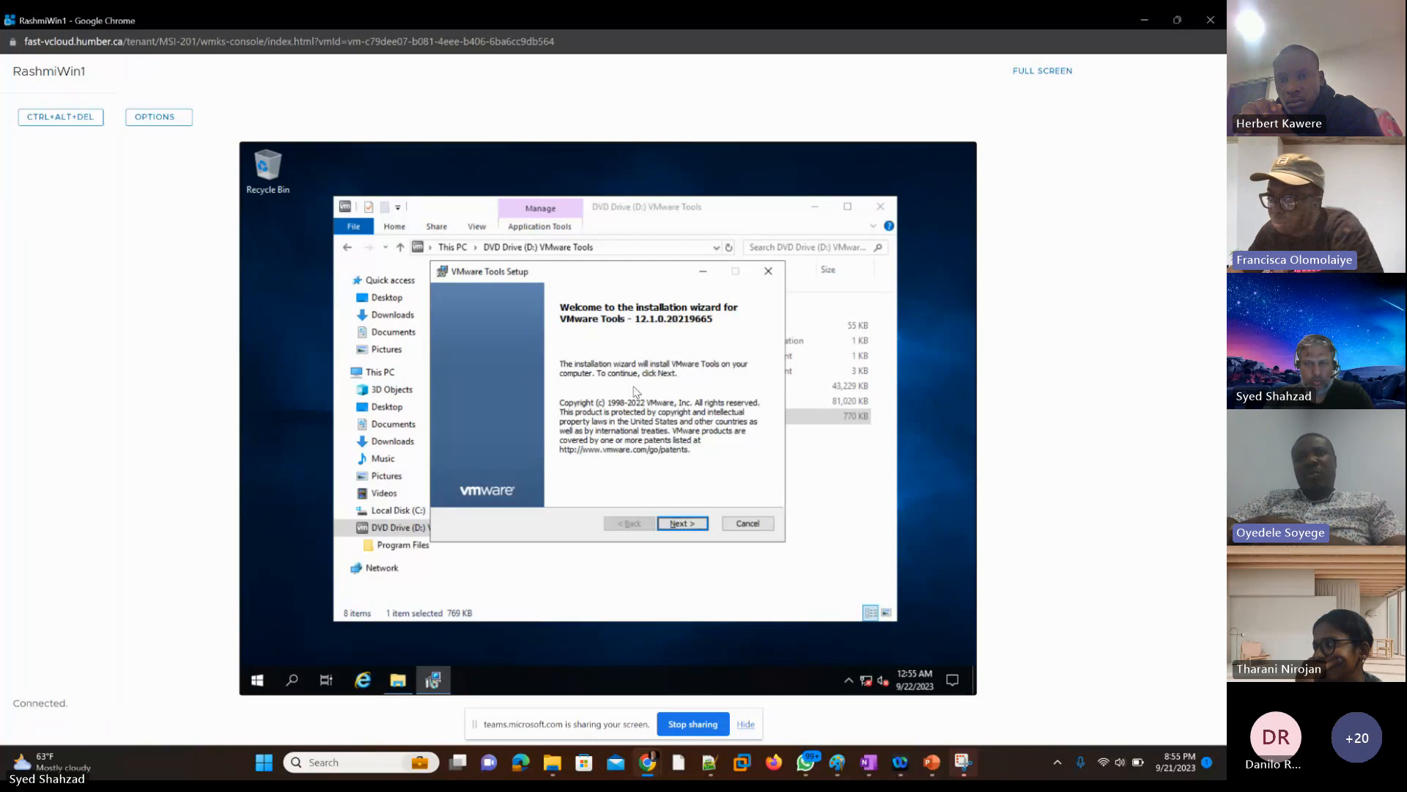
Step: Install VMware Tools on the student's VM with the Typical setup type
key("Return")
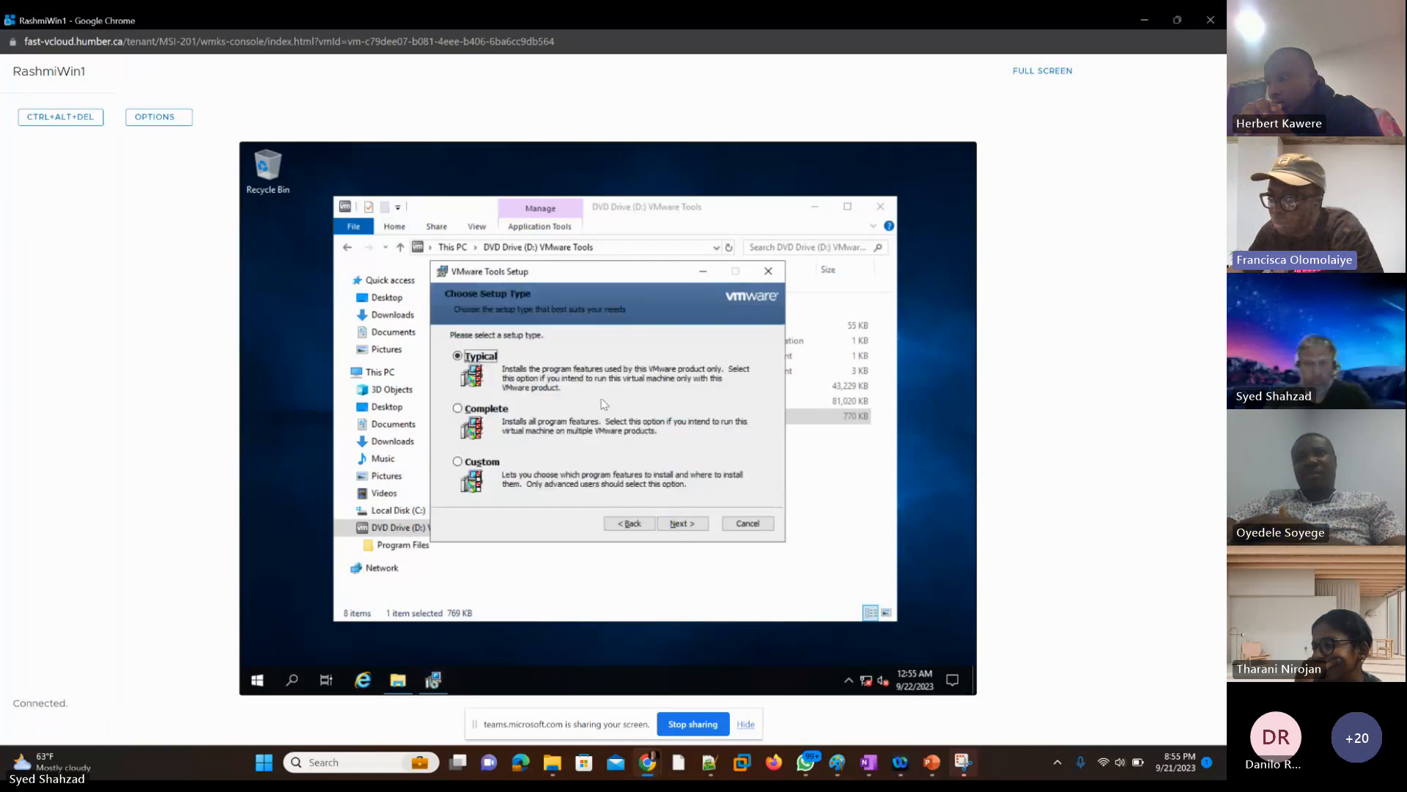
key("Tab")
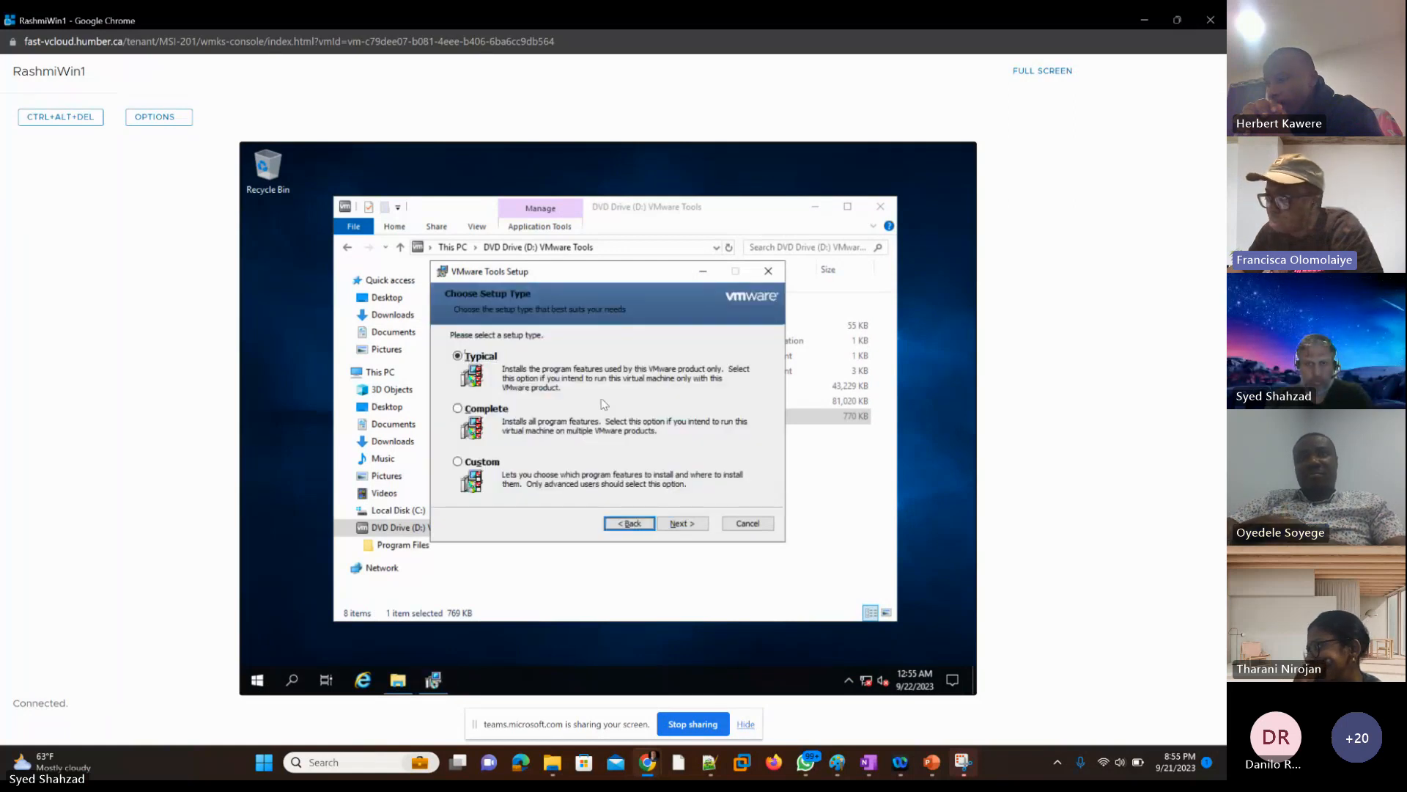
key("Tab")
key("Return")
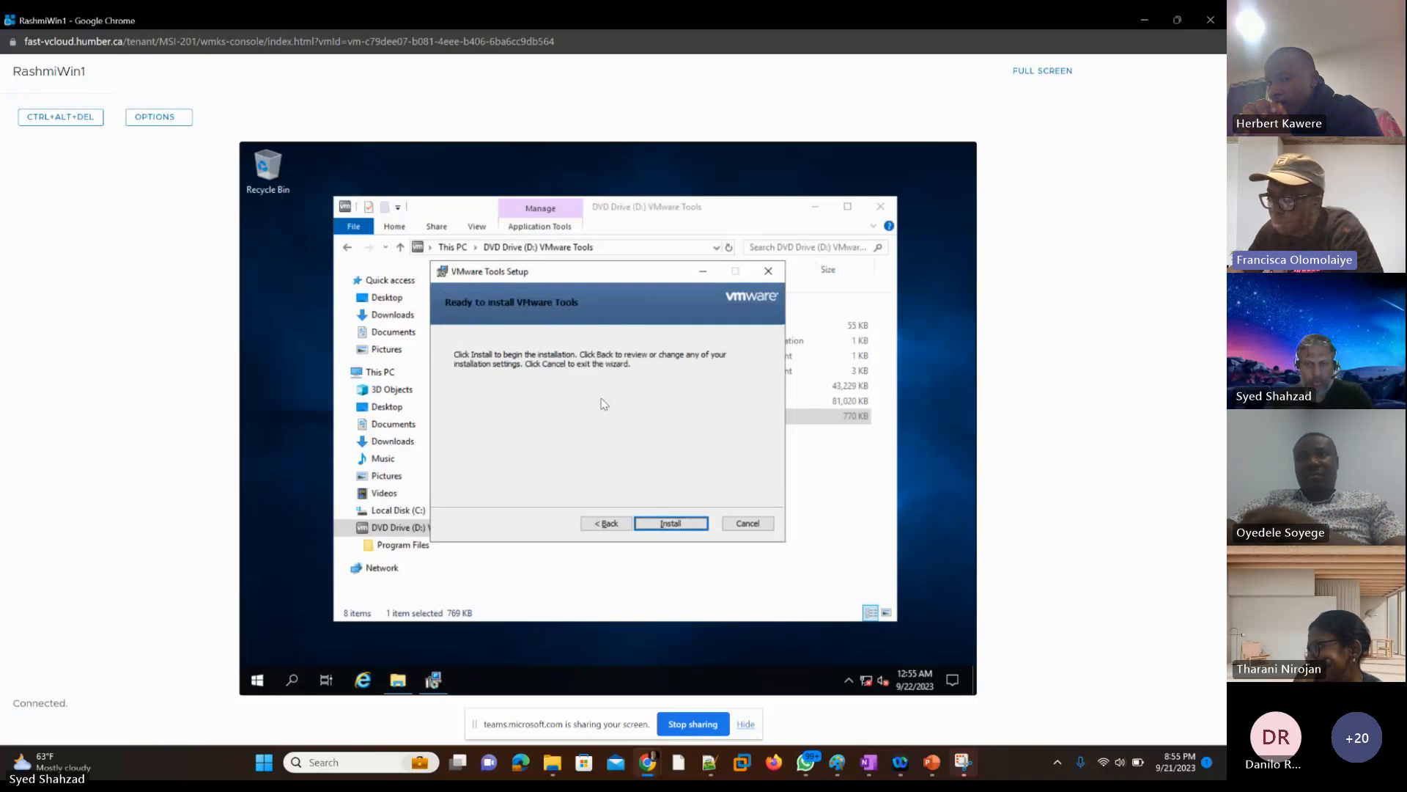
key("Return")
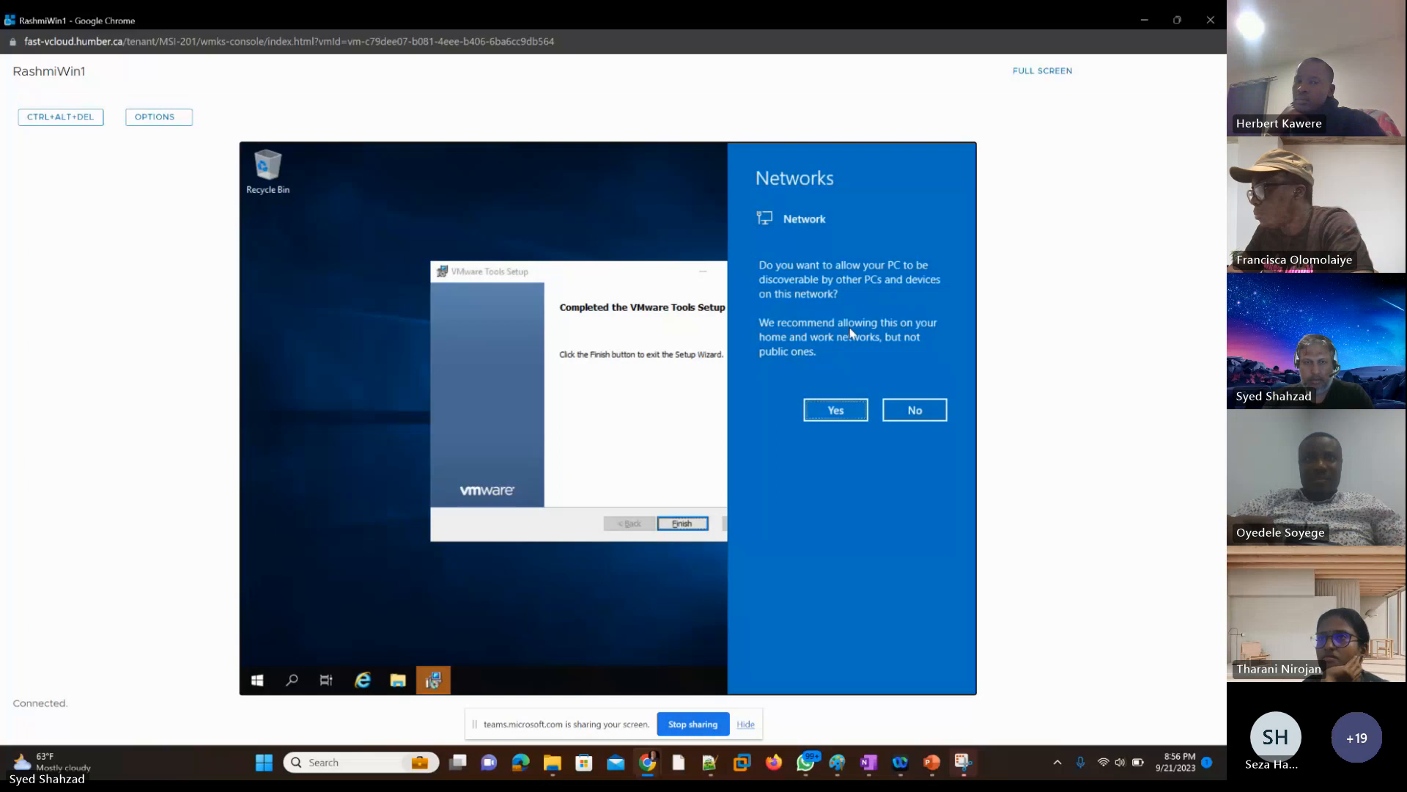
Step: Answer the network discovery prompt and bring the completed VMware Tools Setup window into focus
key("Return")
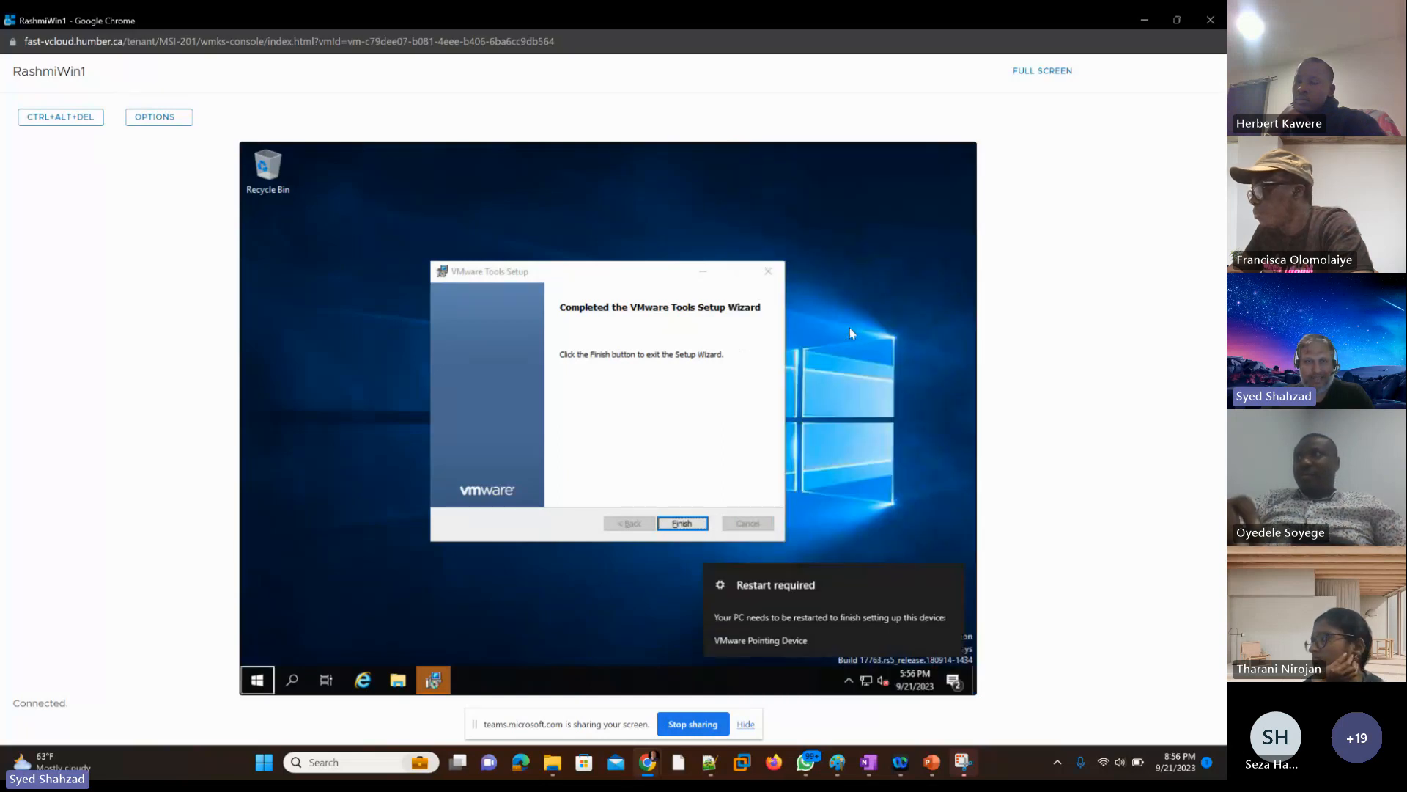
key("Tab")
key("Tab")
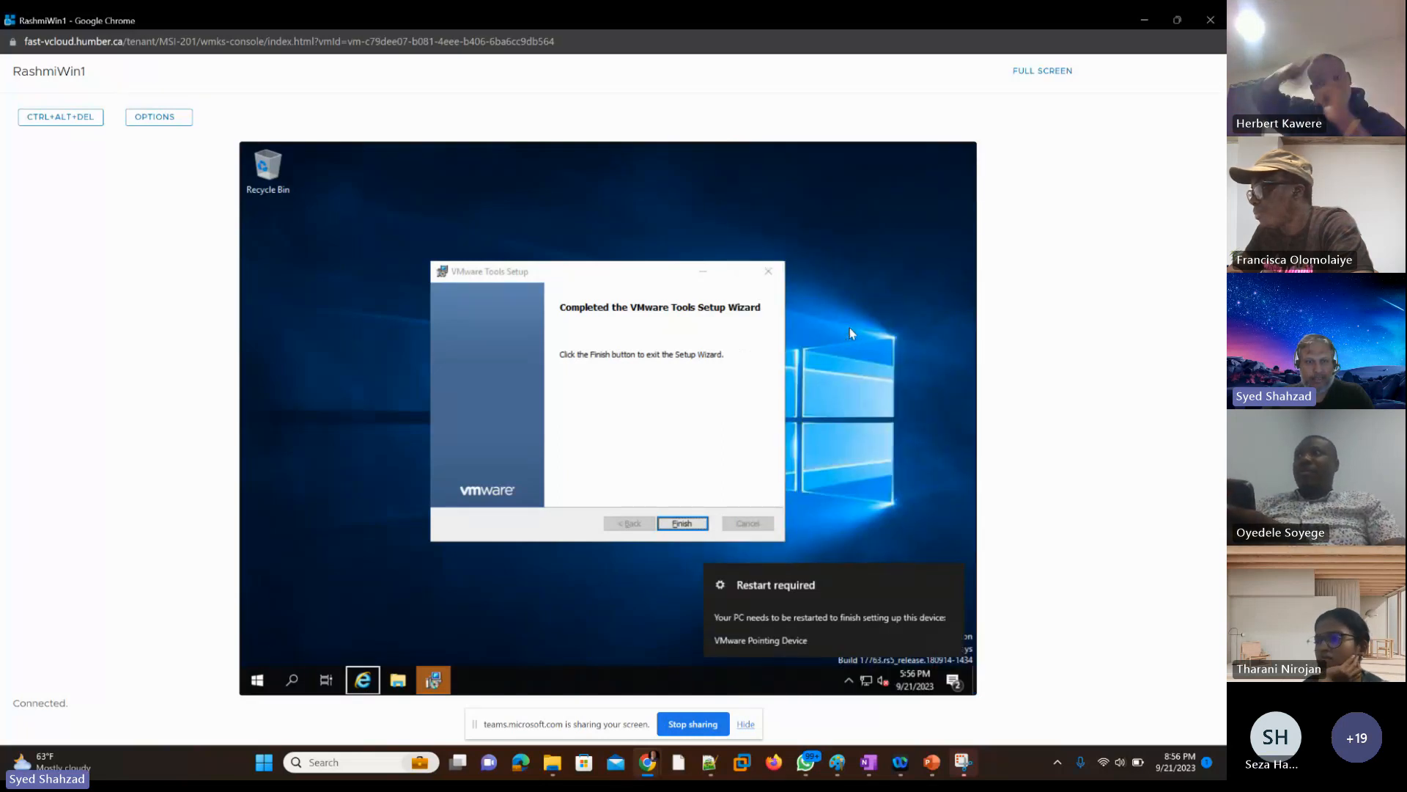
key("Tab")
key("Tab")
key("shift+Tab")
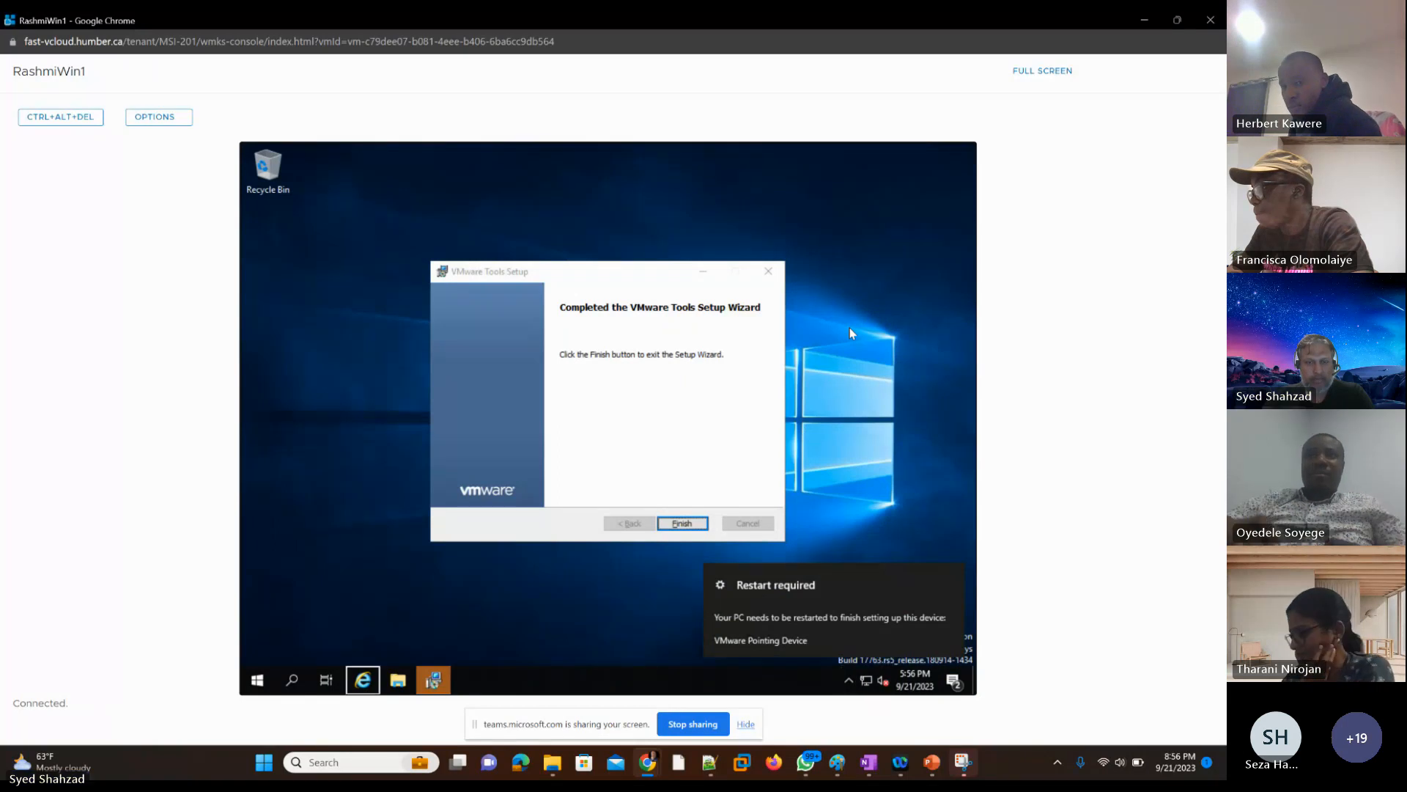
key("Right")
key("Right")
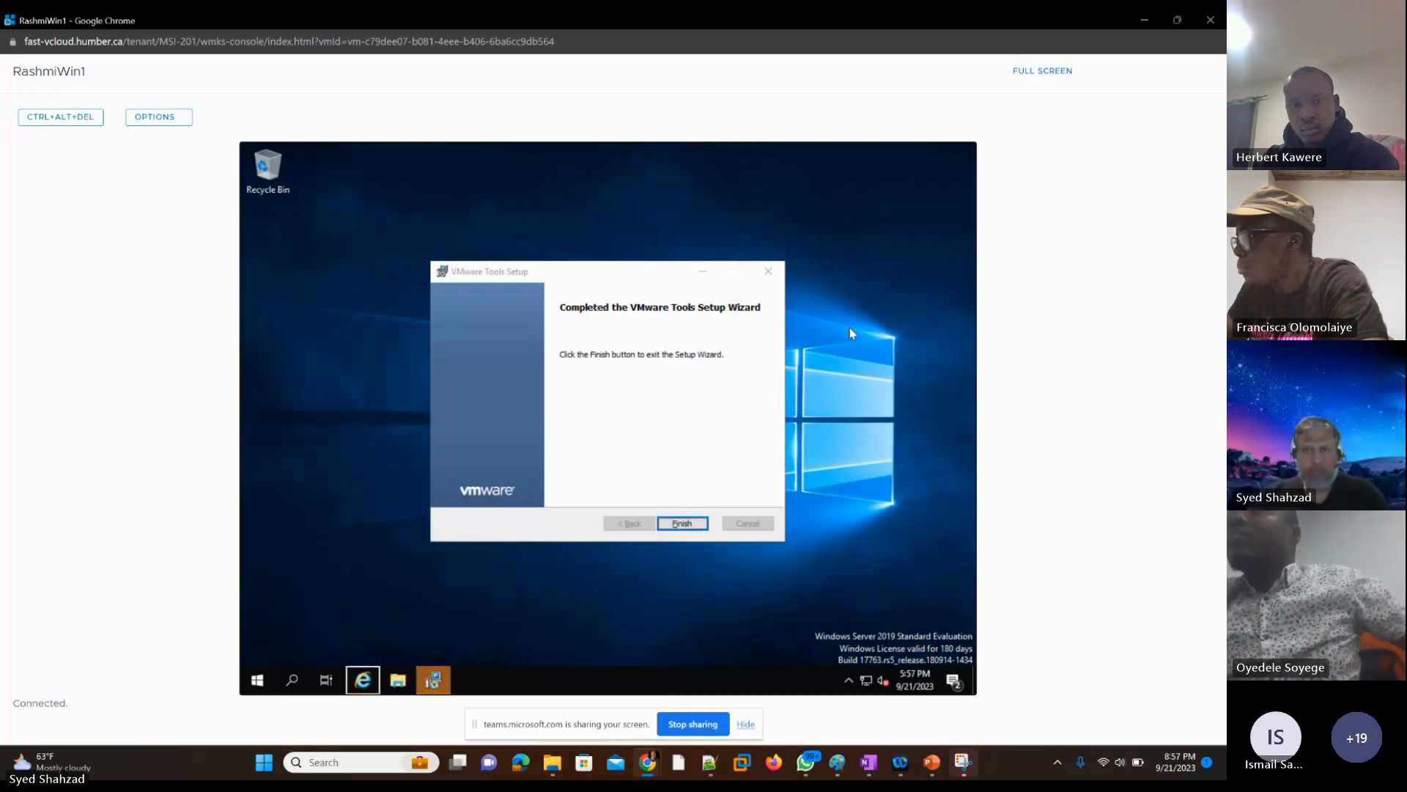
key("Right")
key("Right")
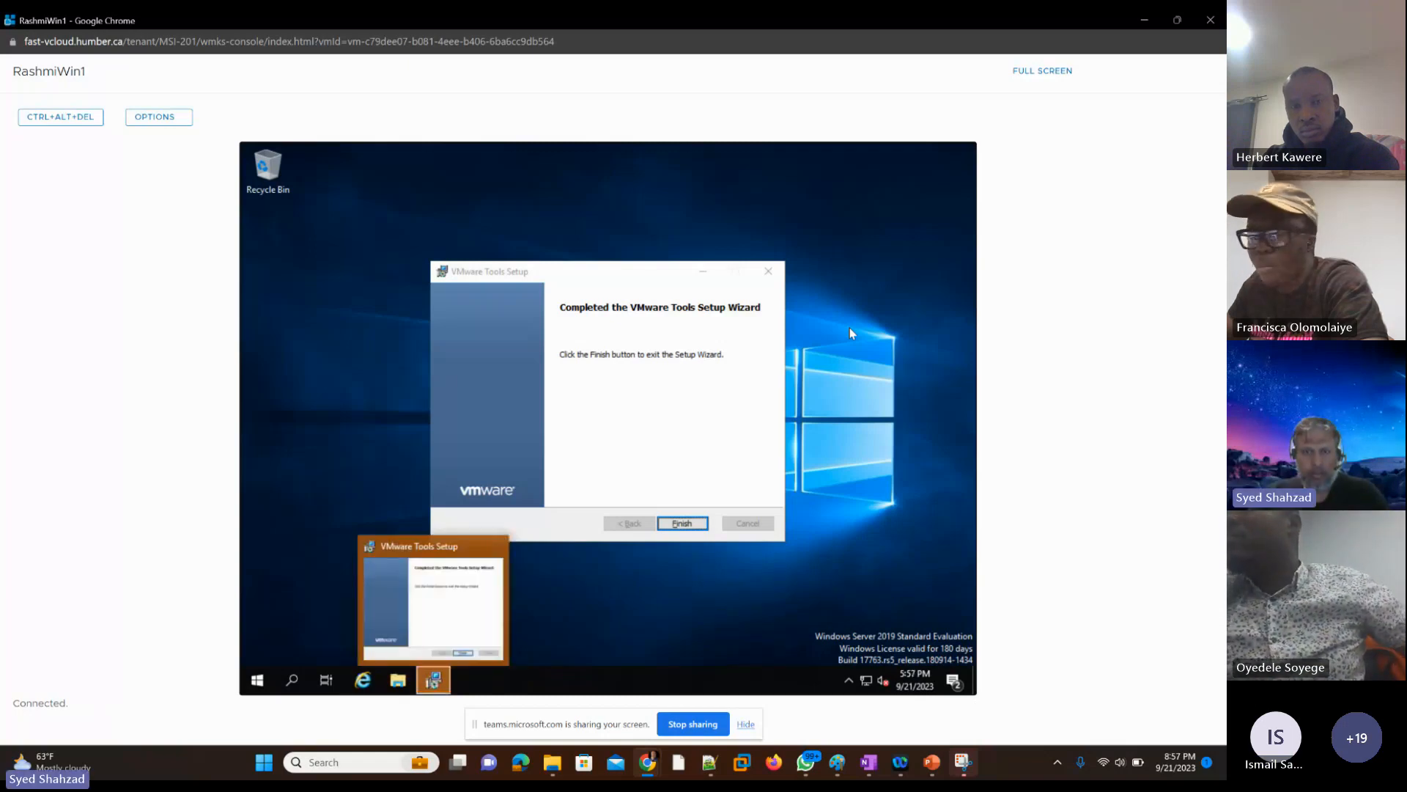
key("Return")
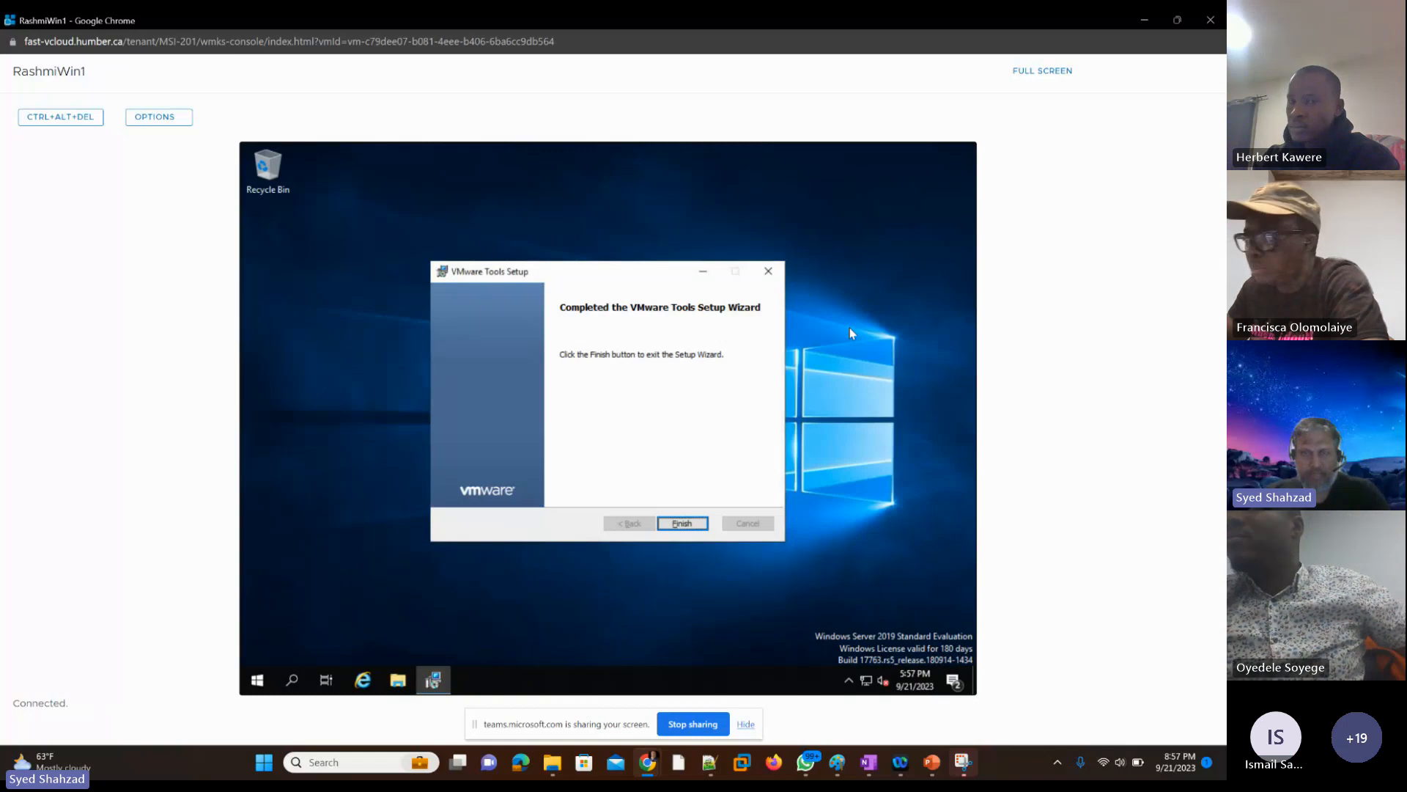
Step: Finish the VMware Tools setup with an immediate restart of the VM and close its console window
key("Return")
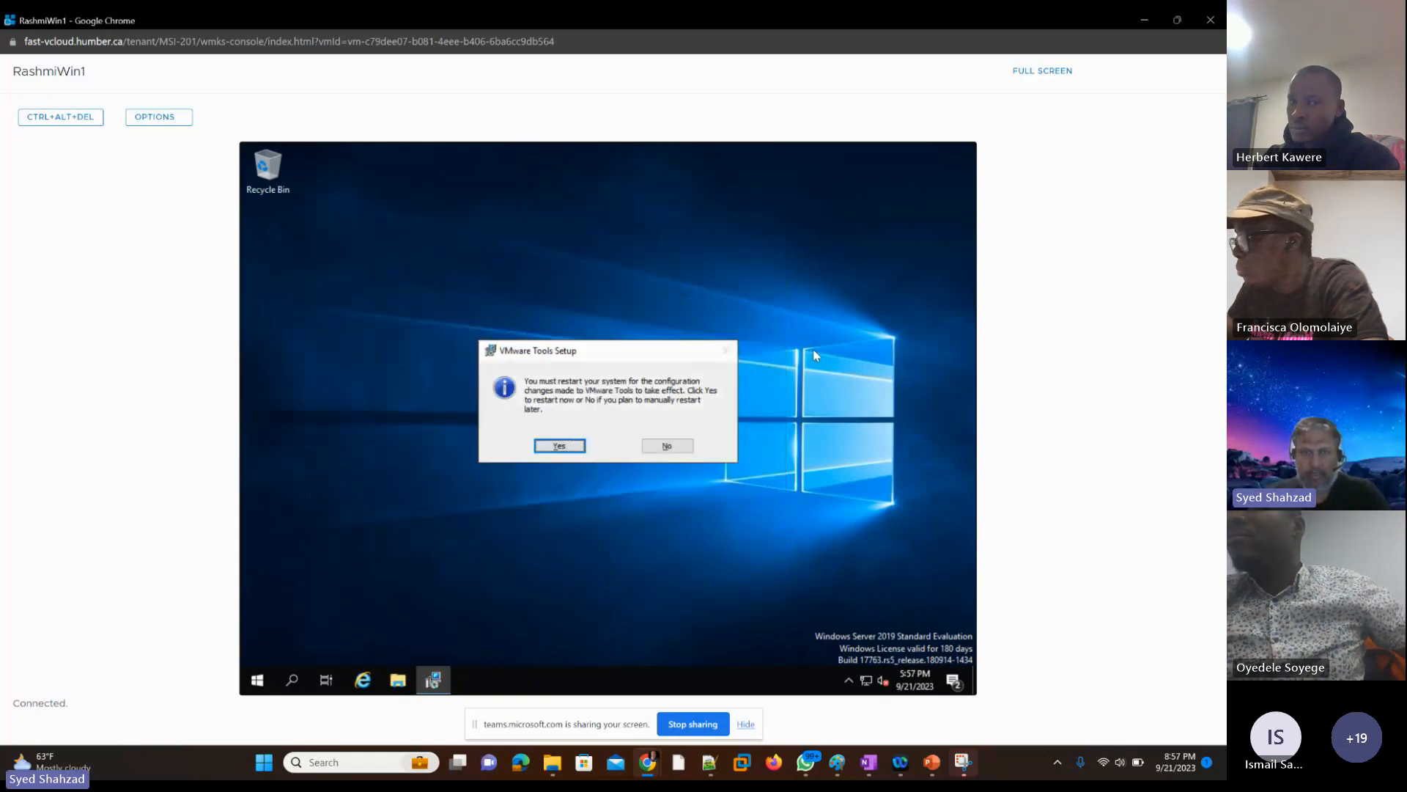
key("Return")
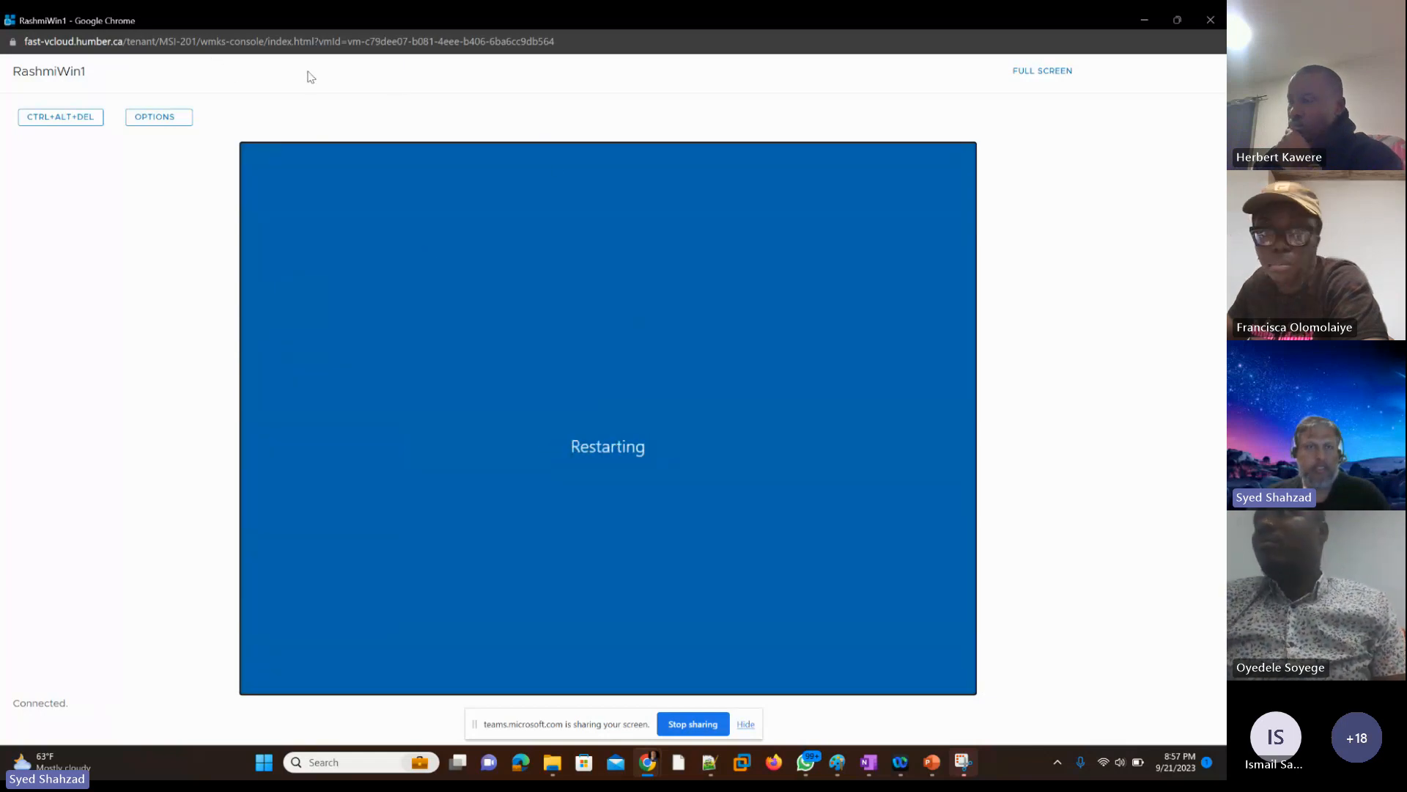
left_click(1211, 19)
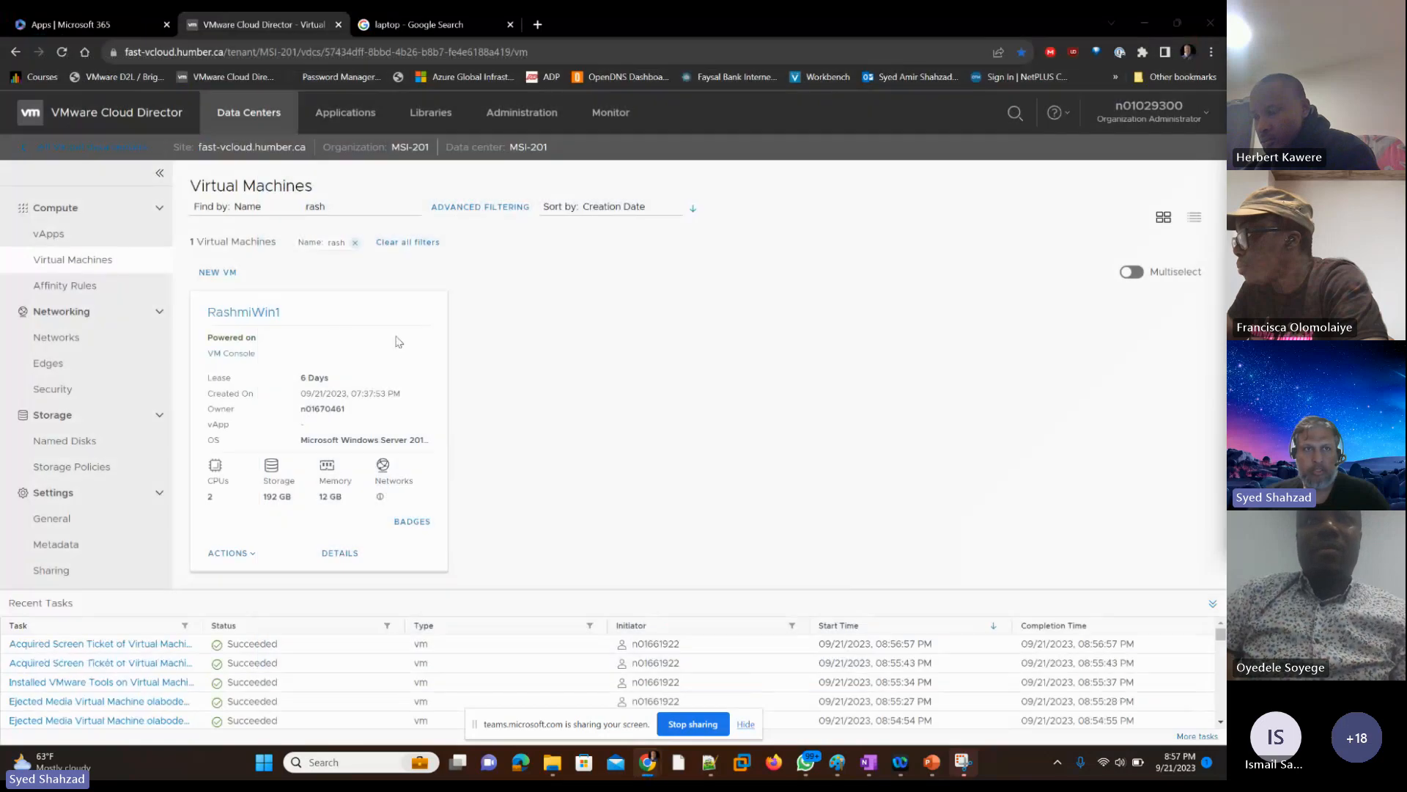
Step: Filter the virtual machines by another student's first name and try to open that VM's console
double_click(312, 206)
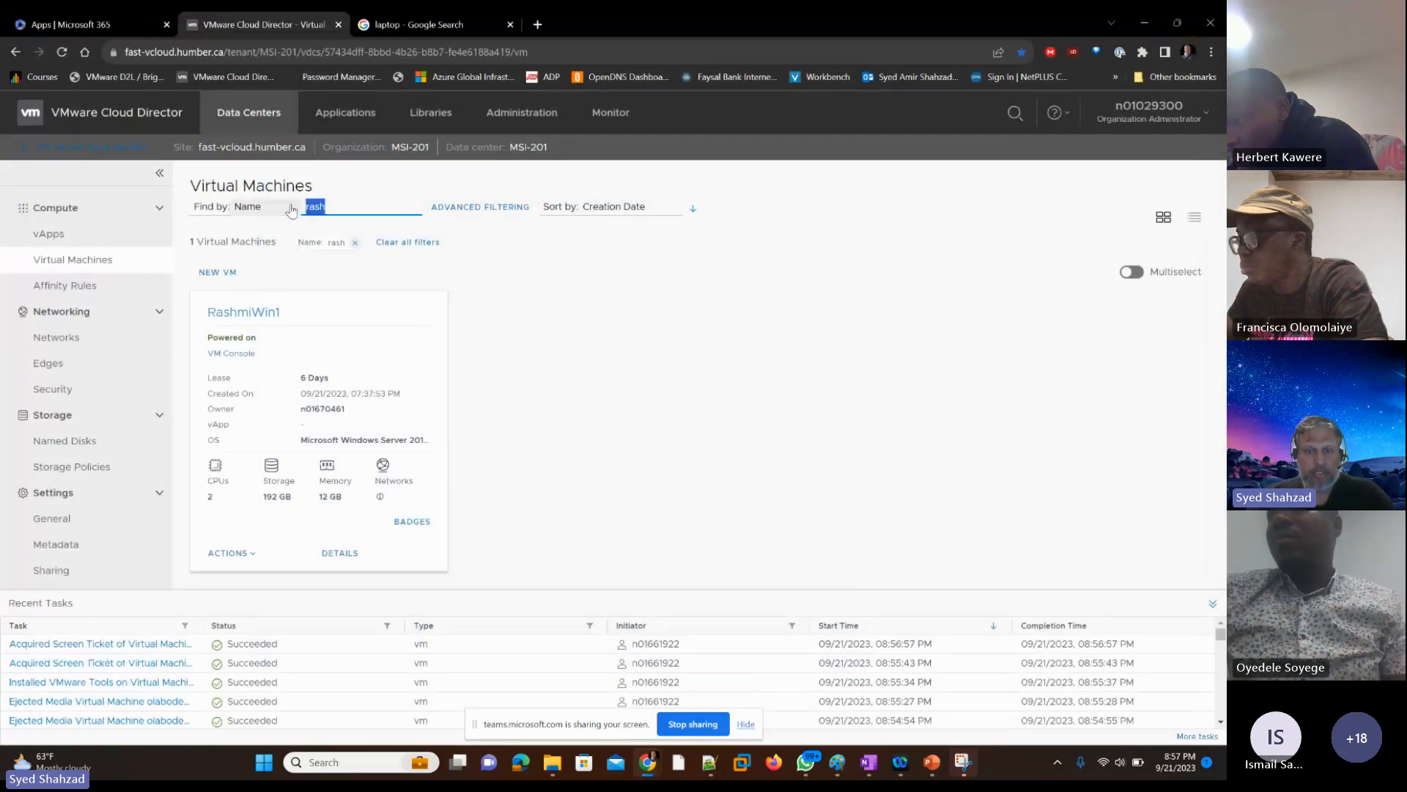
type("tosin")
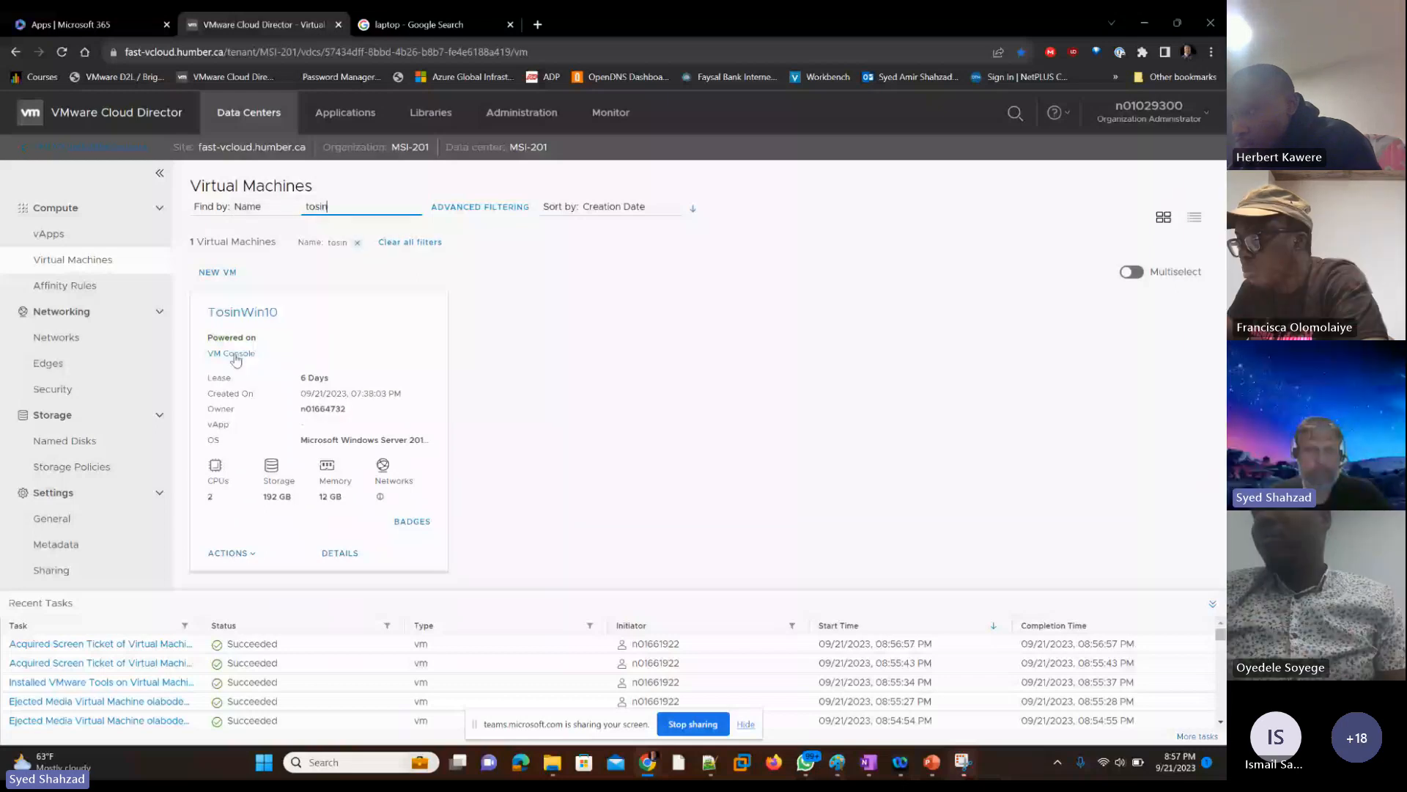
left_click(220, 354)
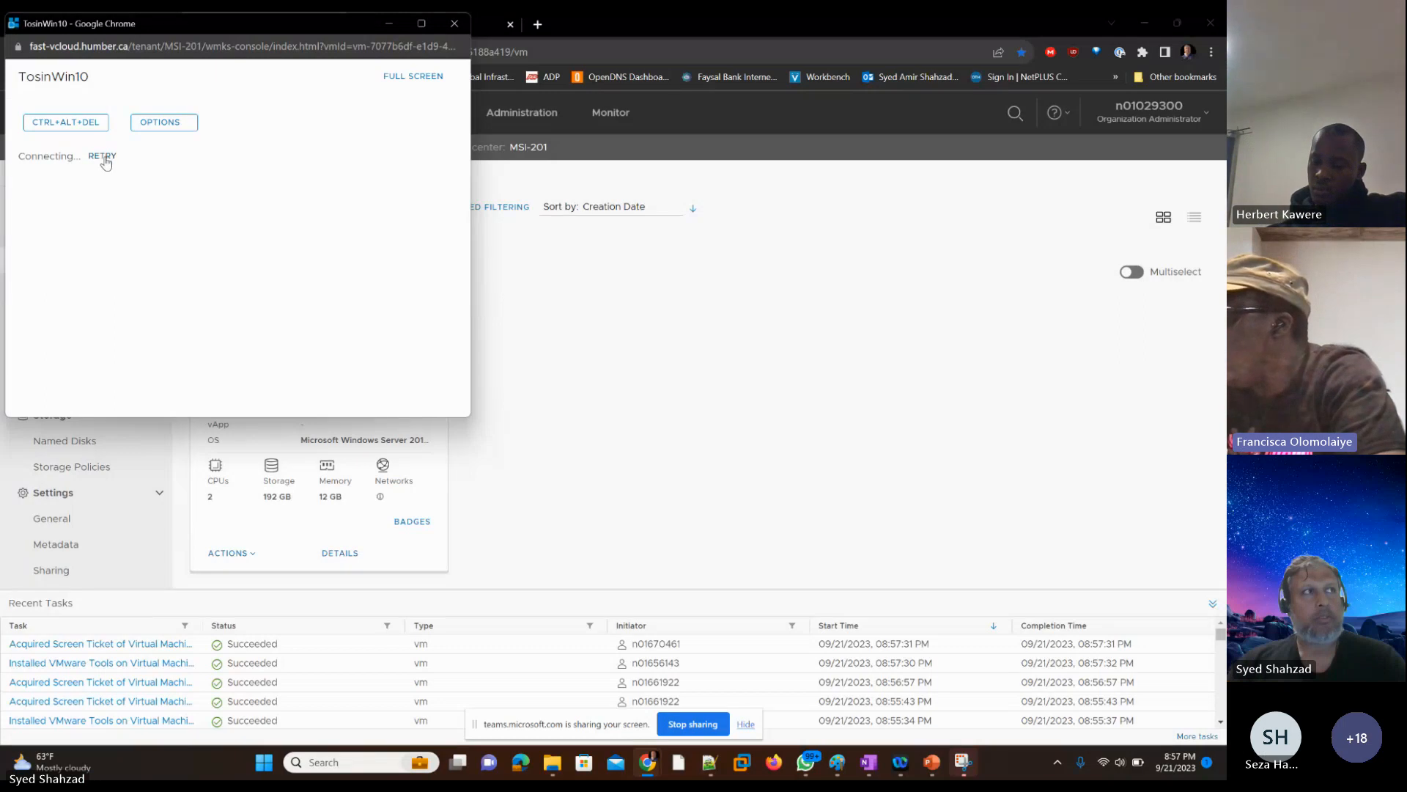
left_click(454, 29)
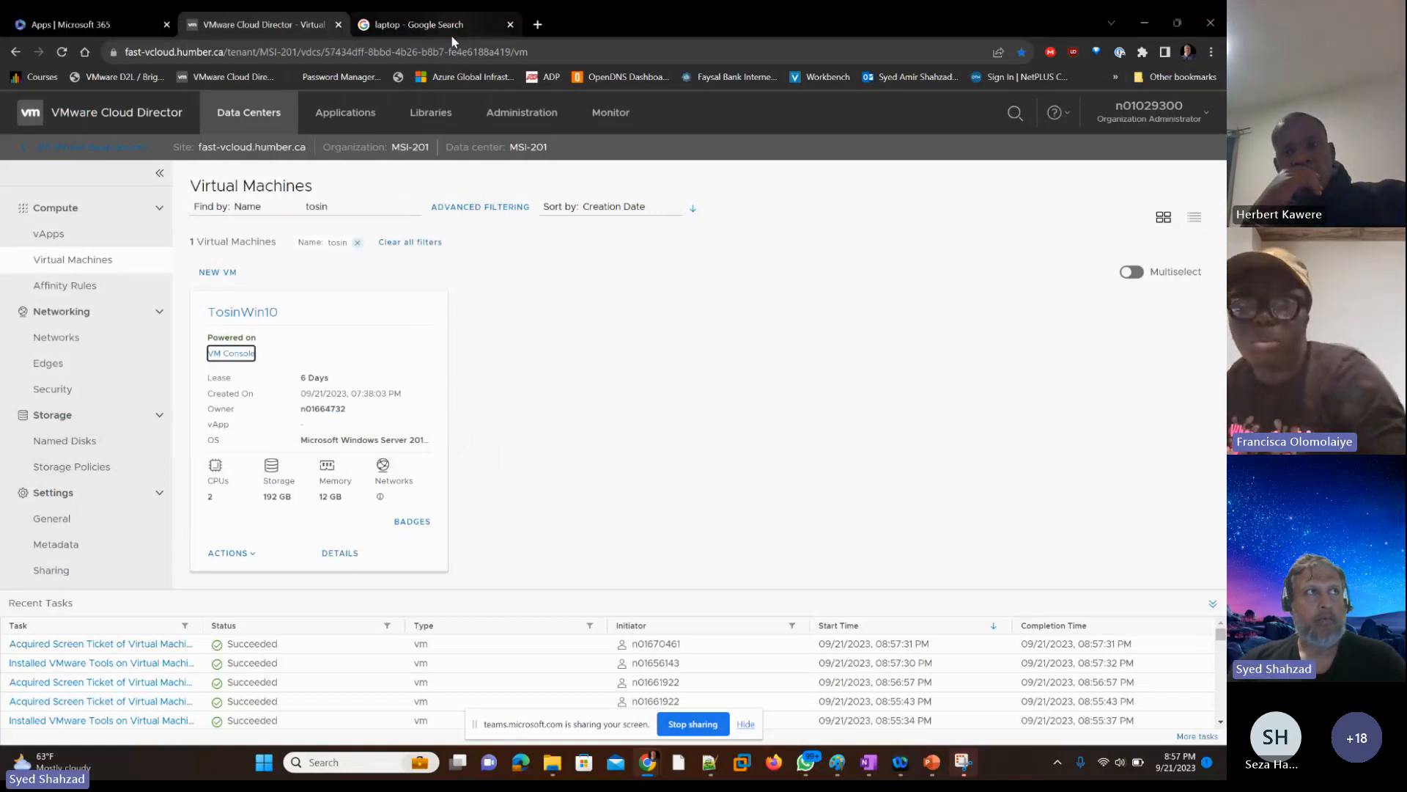
Step: Filter the virtual machines by "to", open the matching VM's web console and retry the connection
double_click(338, 208)
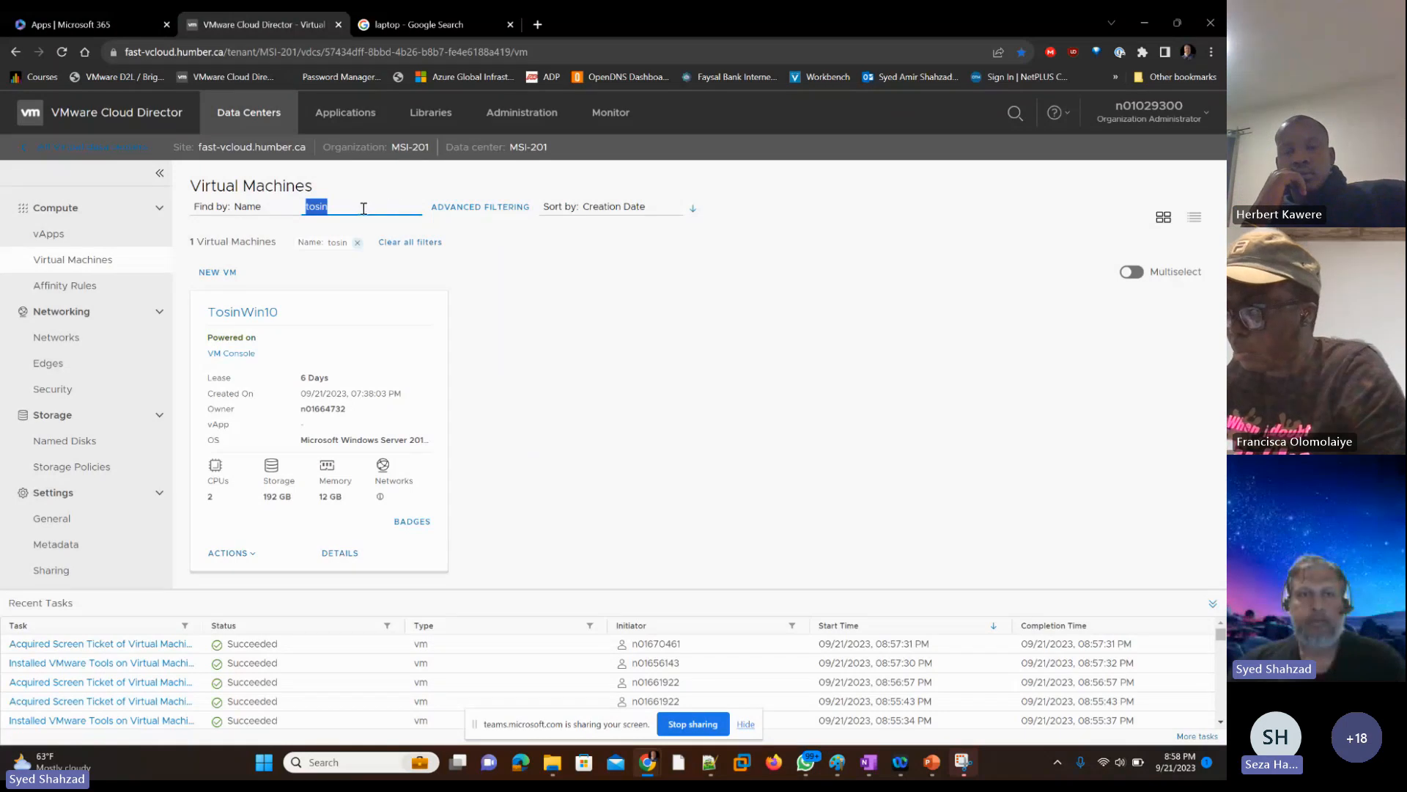
left_click_drag(365, 207, 302, 209)
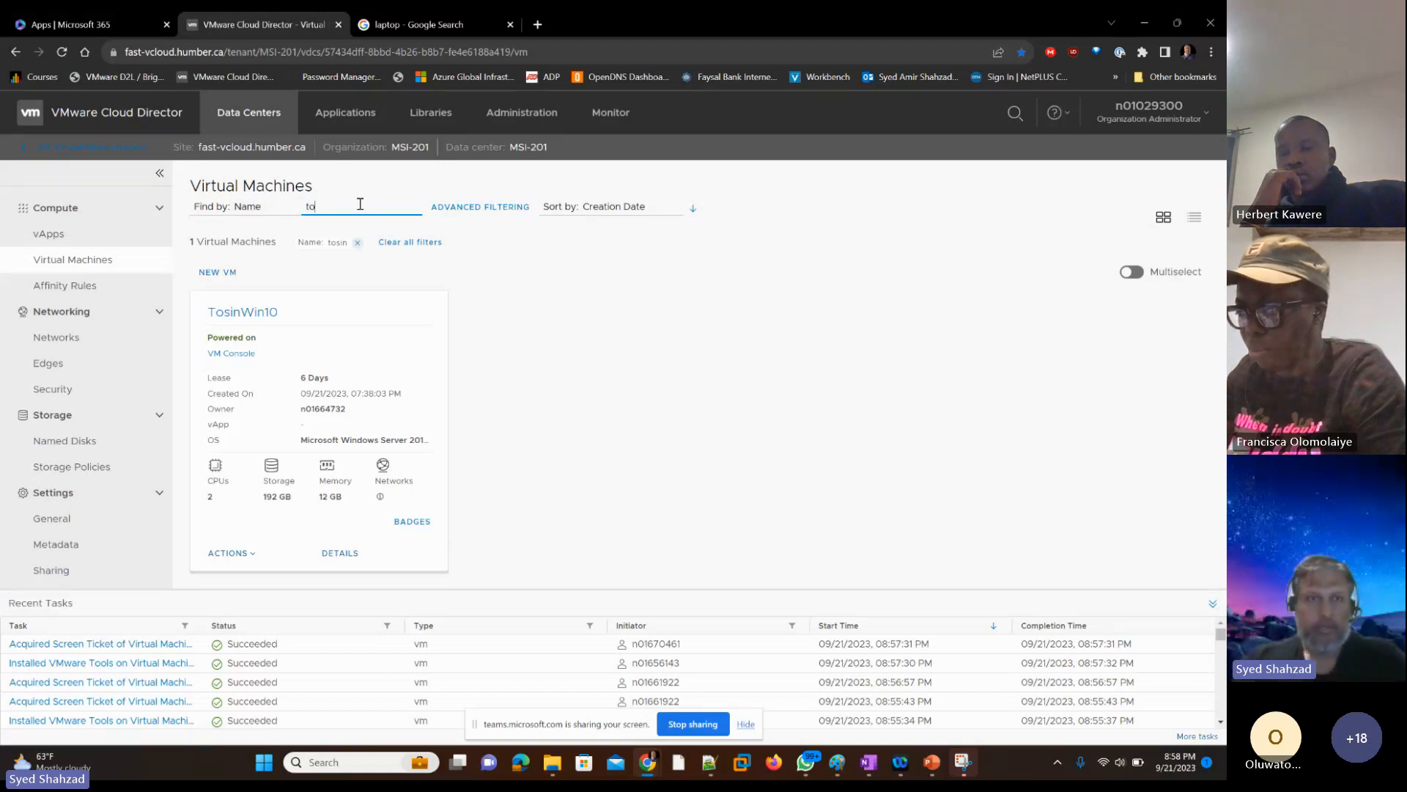
type("to")
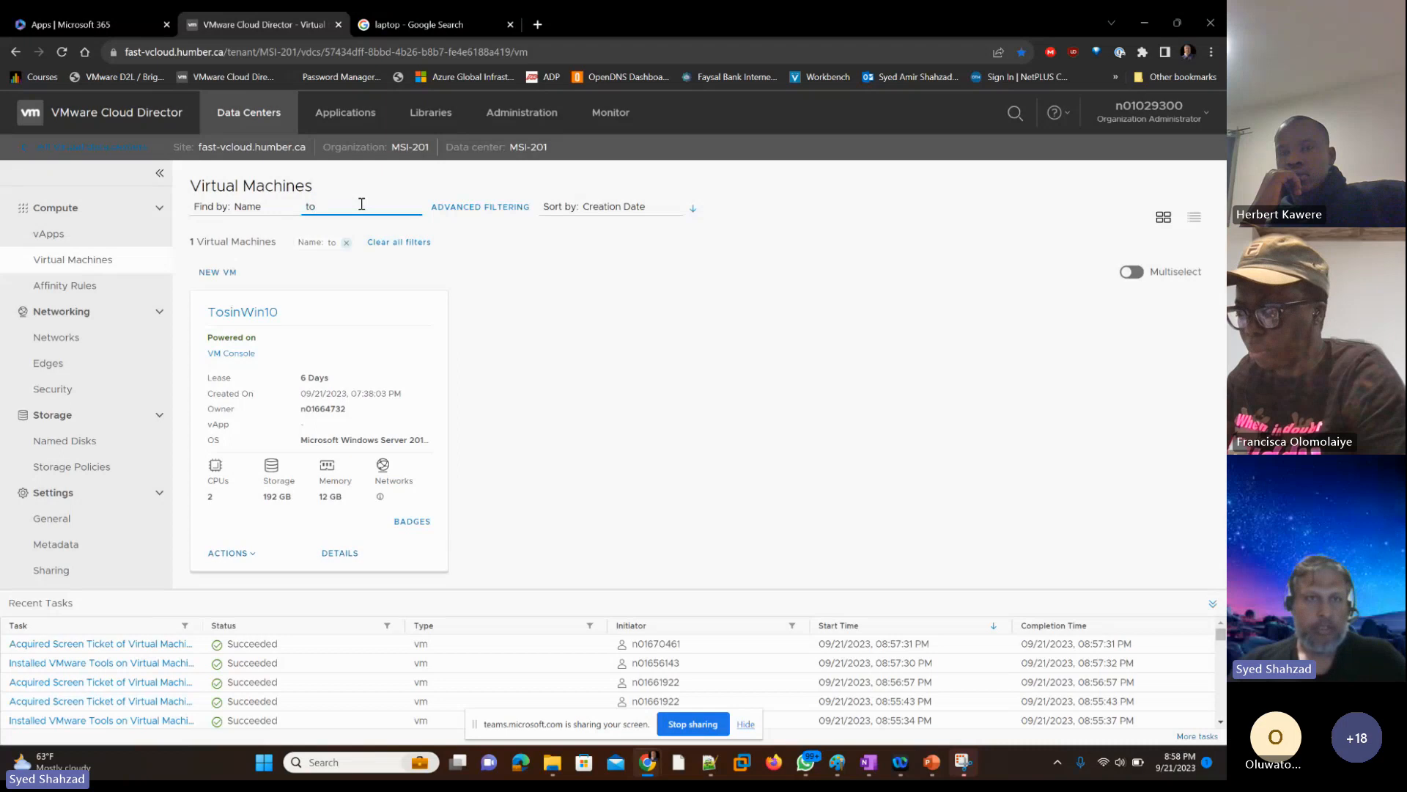
left_click(238, 354)
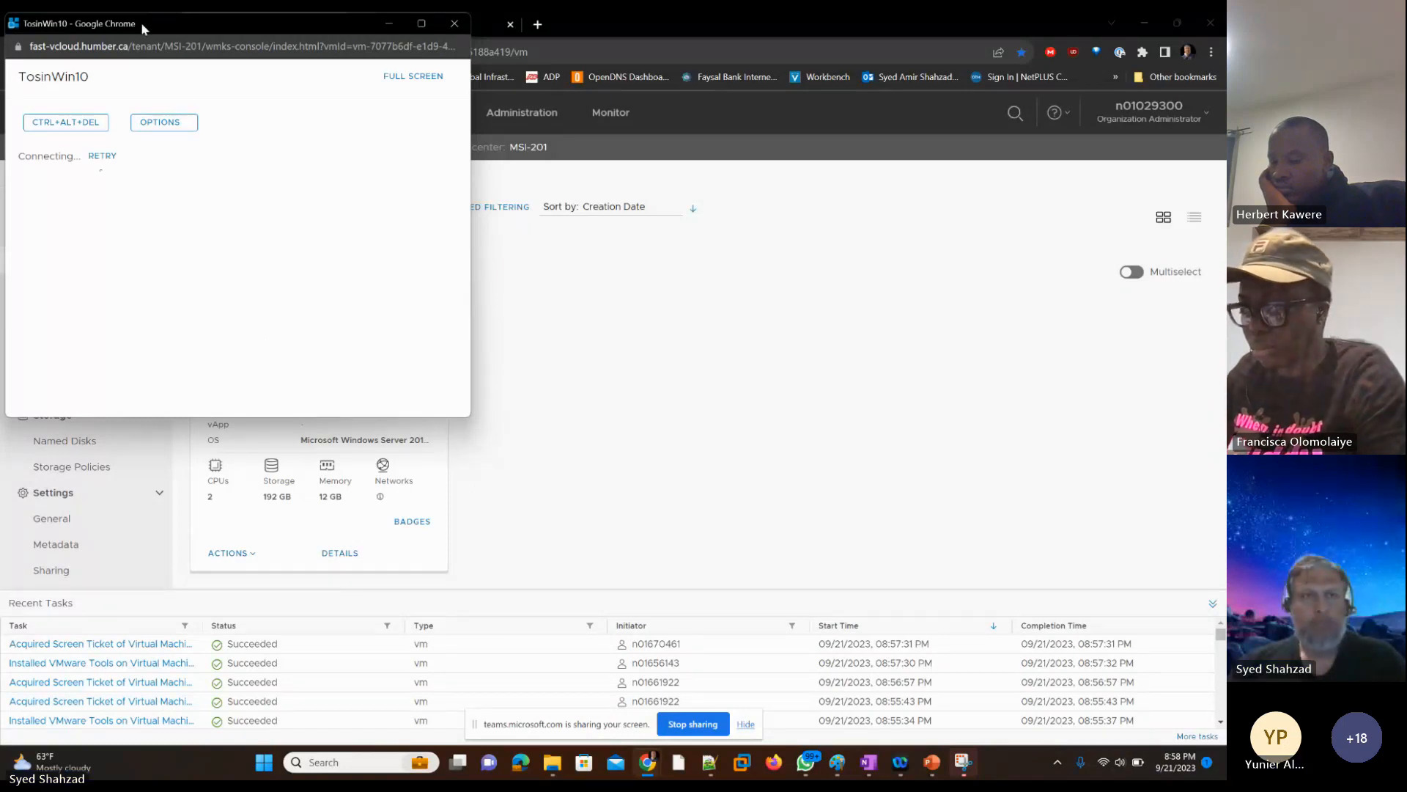
left_click_drag(142, 26, 406, 90)
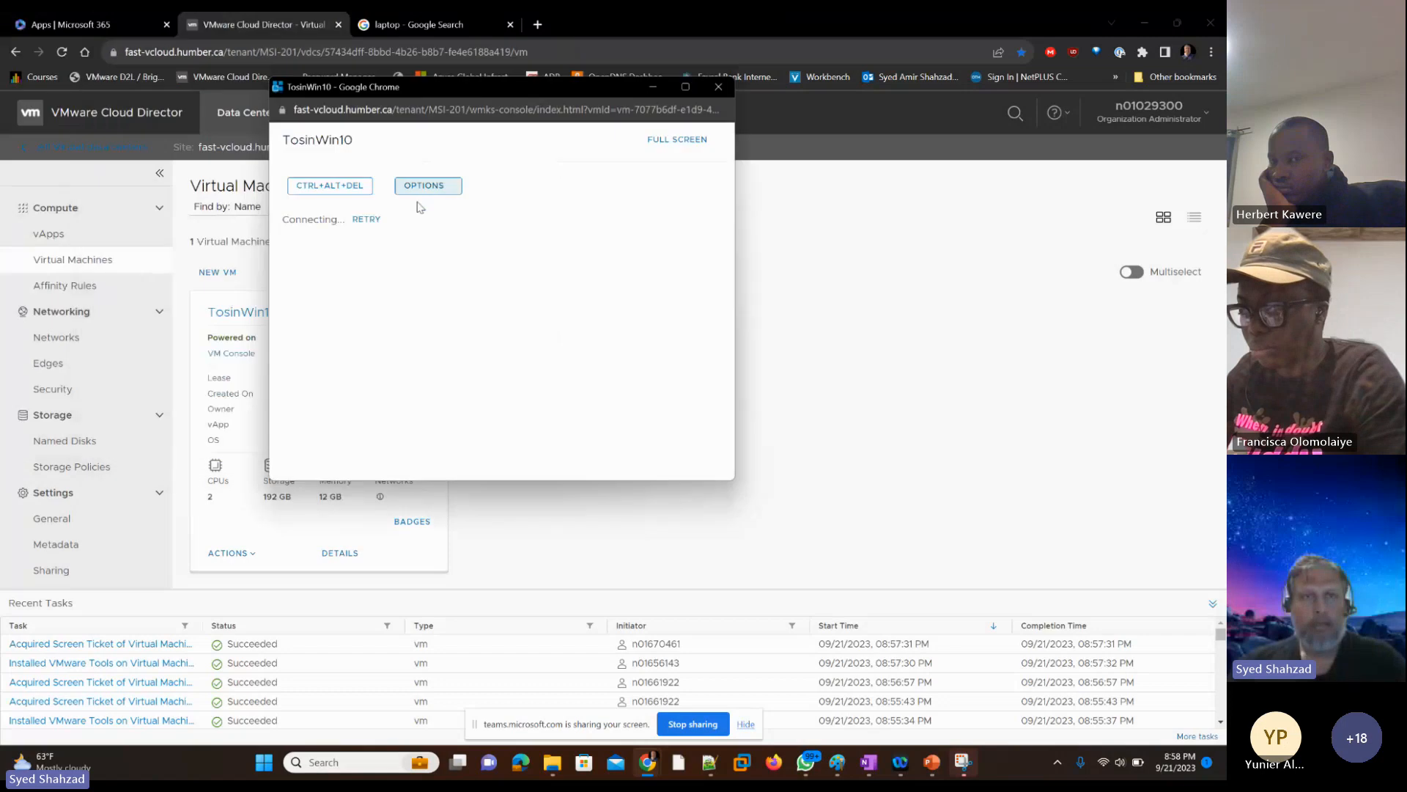
left_click(368, 220)
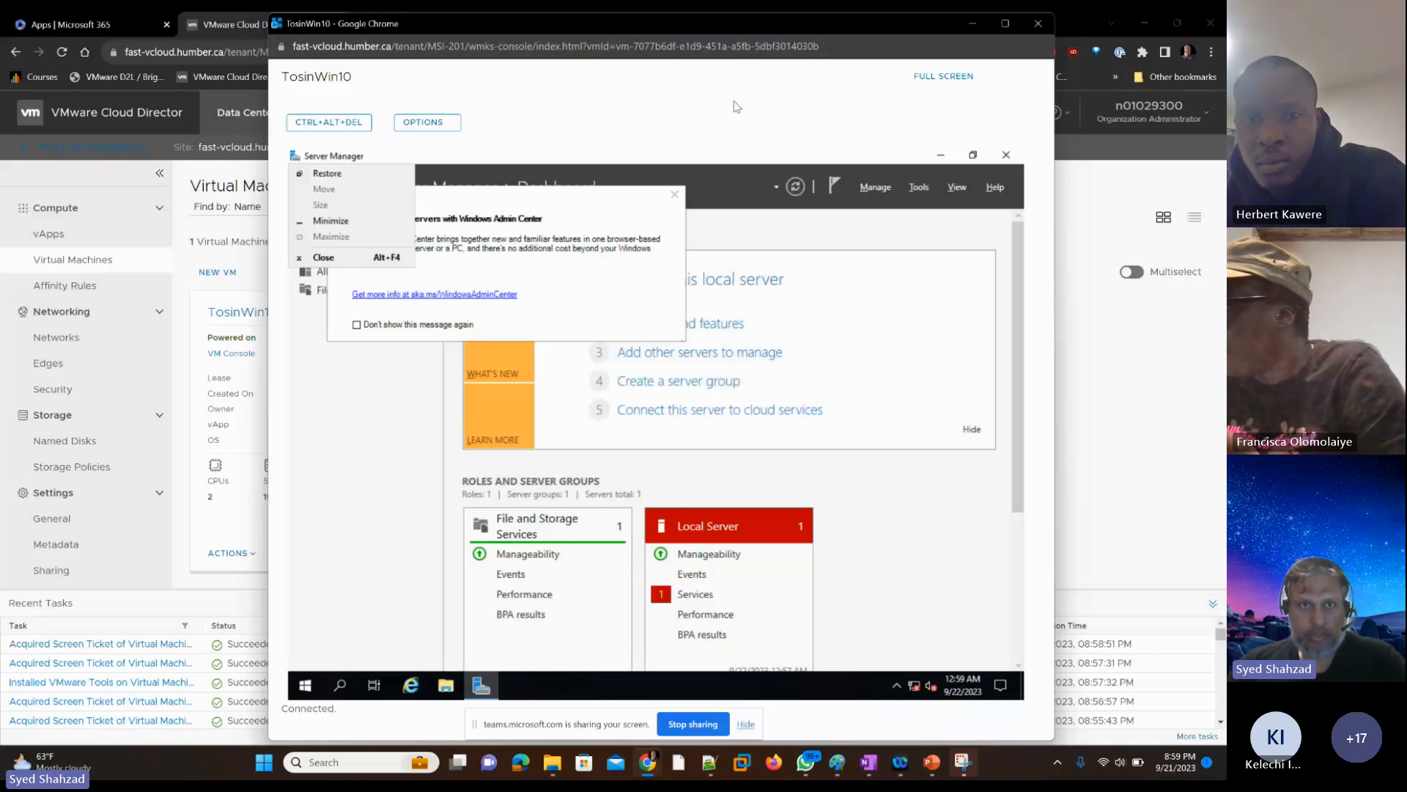
Step: Minimize the Server Manager window on the student's VM
left_click(689, 258)
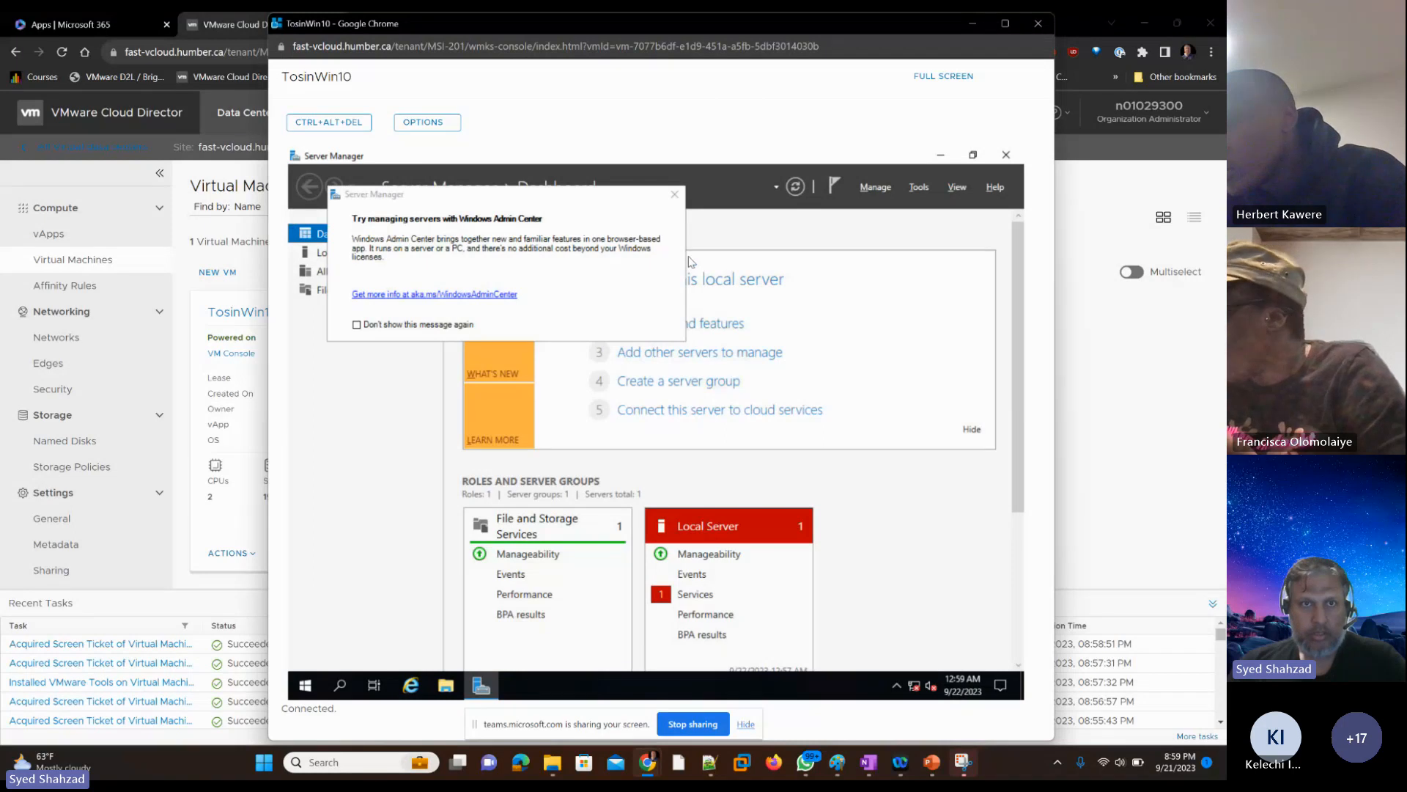
key("alt+space")
key("Down")
key("Down")
key("Down")
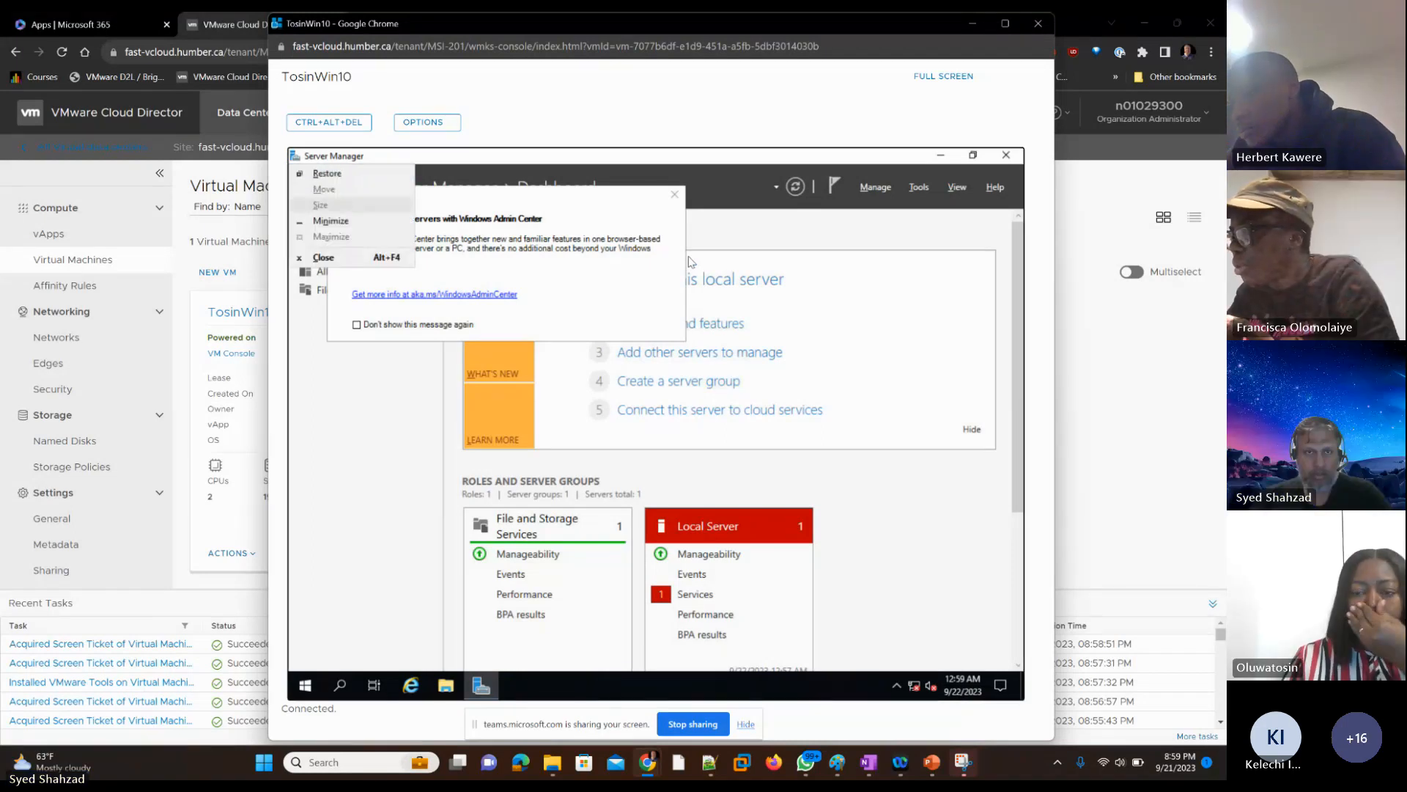
key("Down")
key("Return")
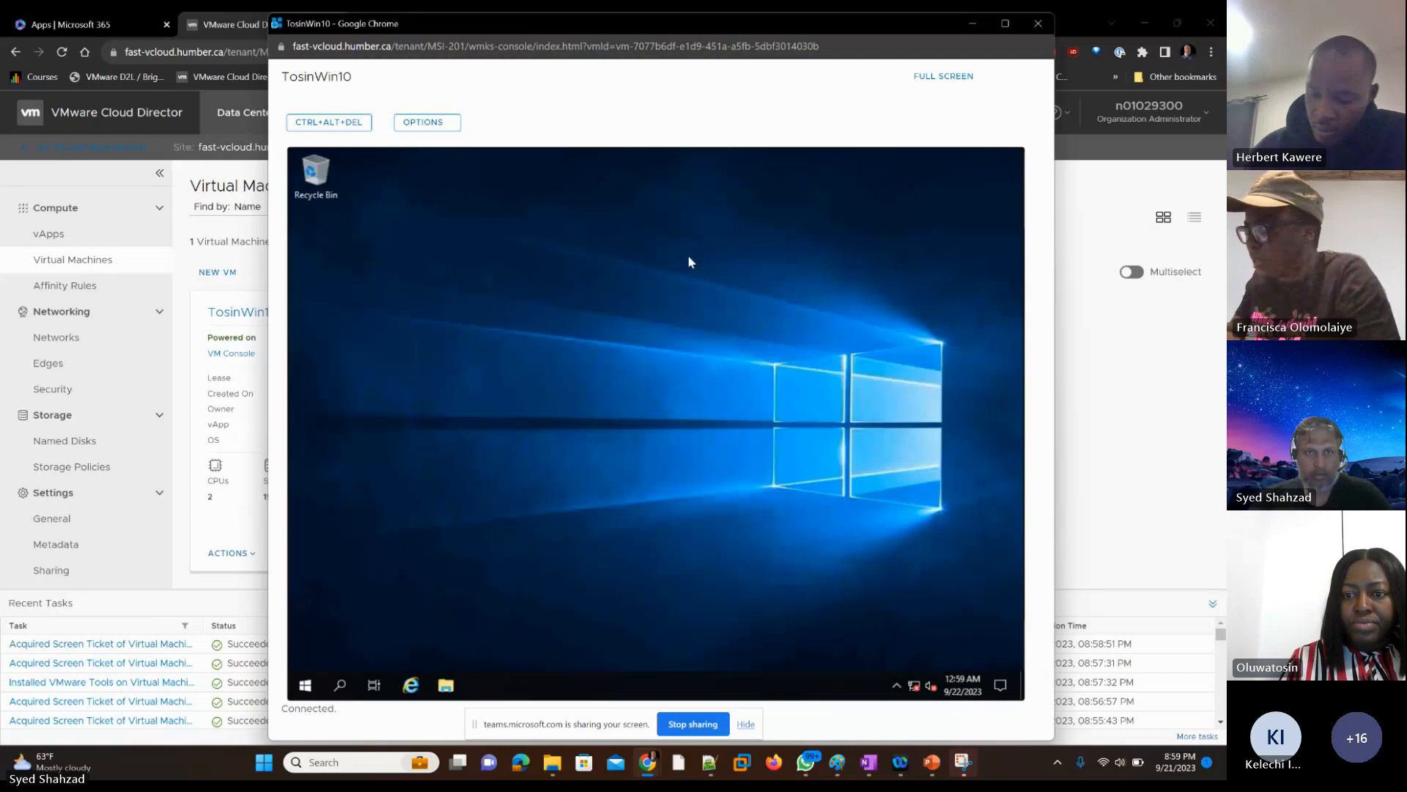
Step: Open File Explorer on the student's VM
key("Tab")
key("Tab")
key("Tab")
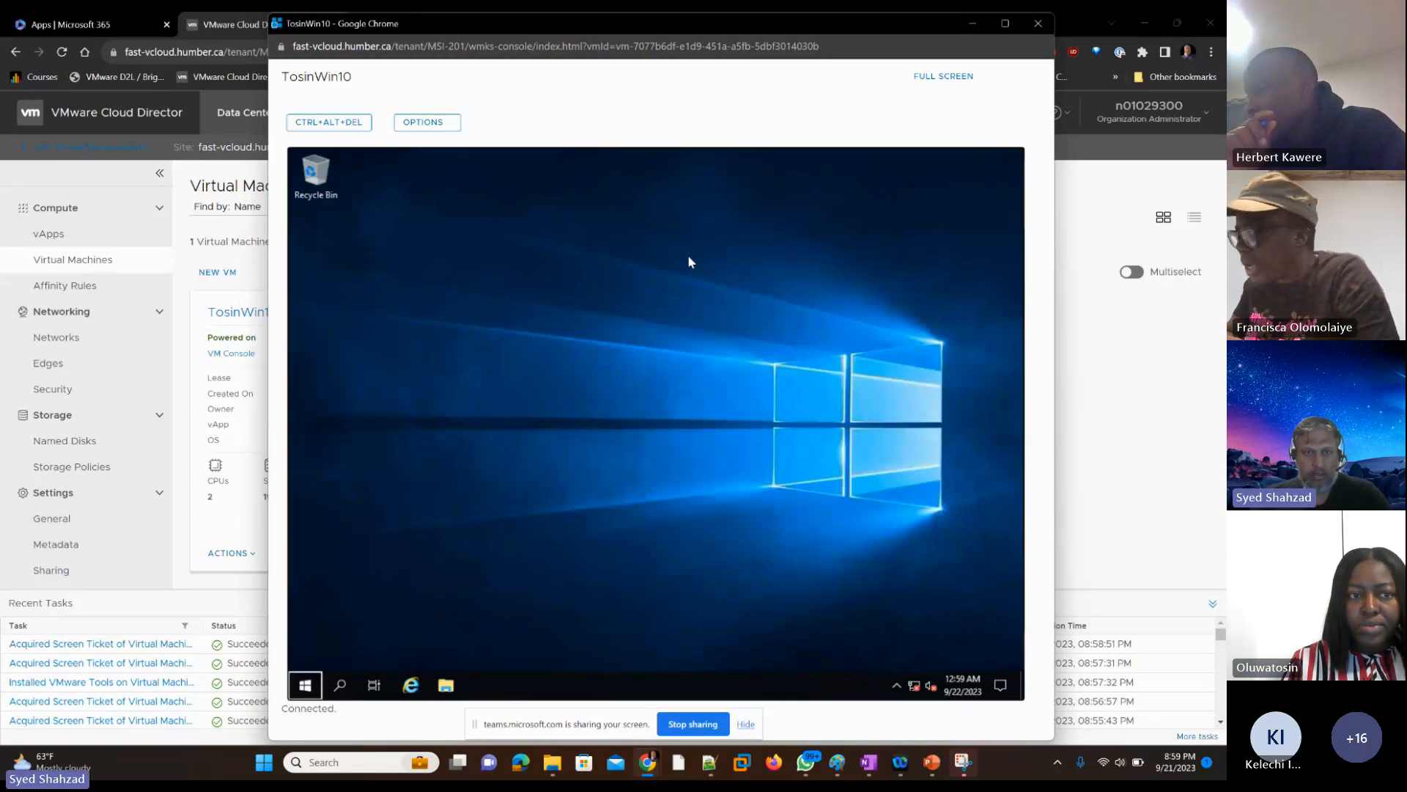
key("Tab")
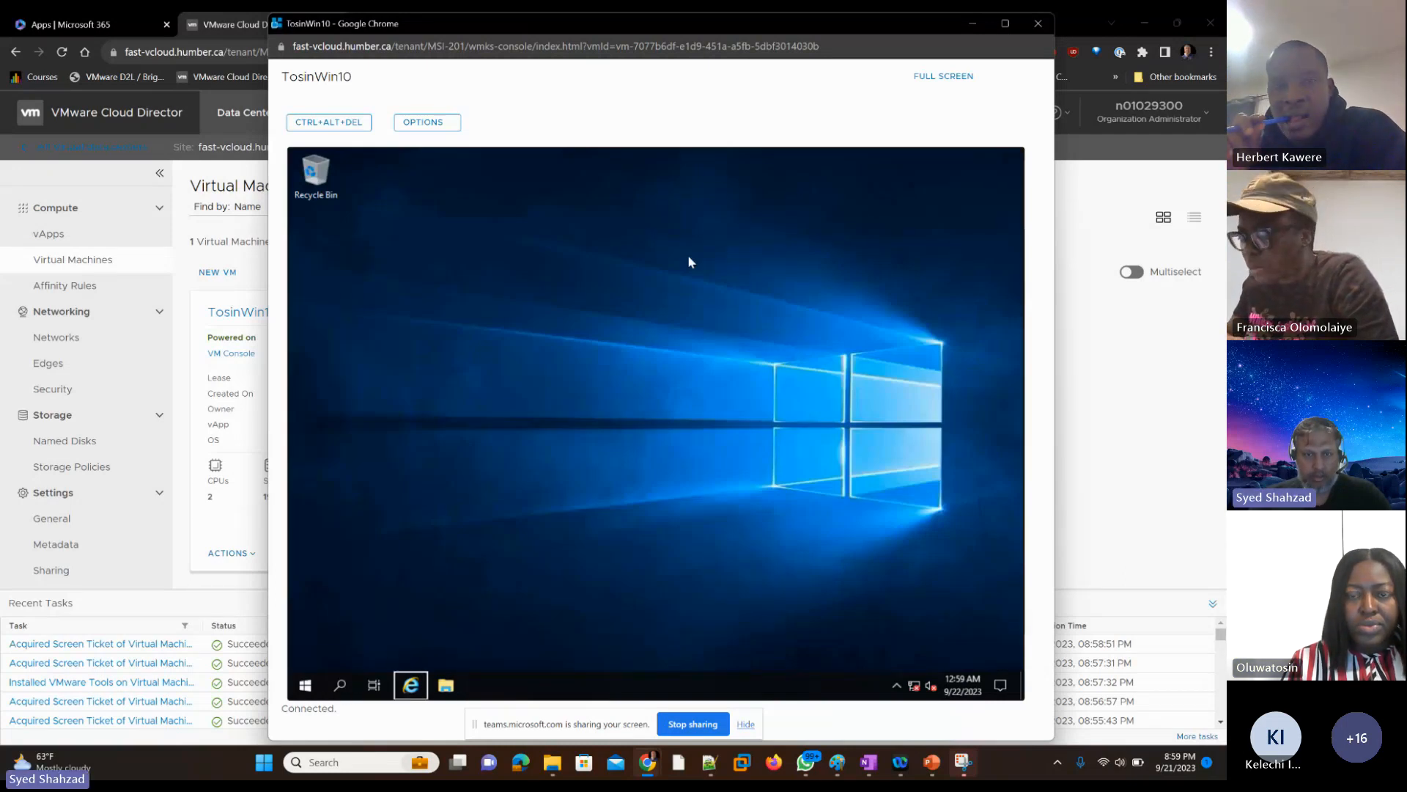
key("Right")
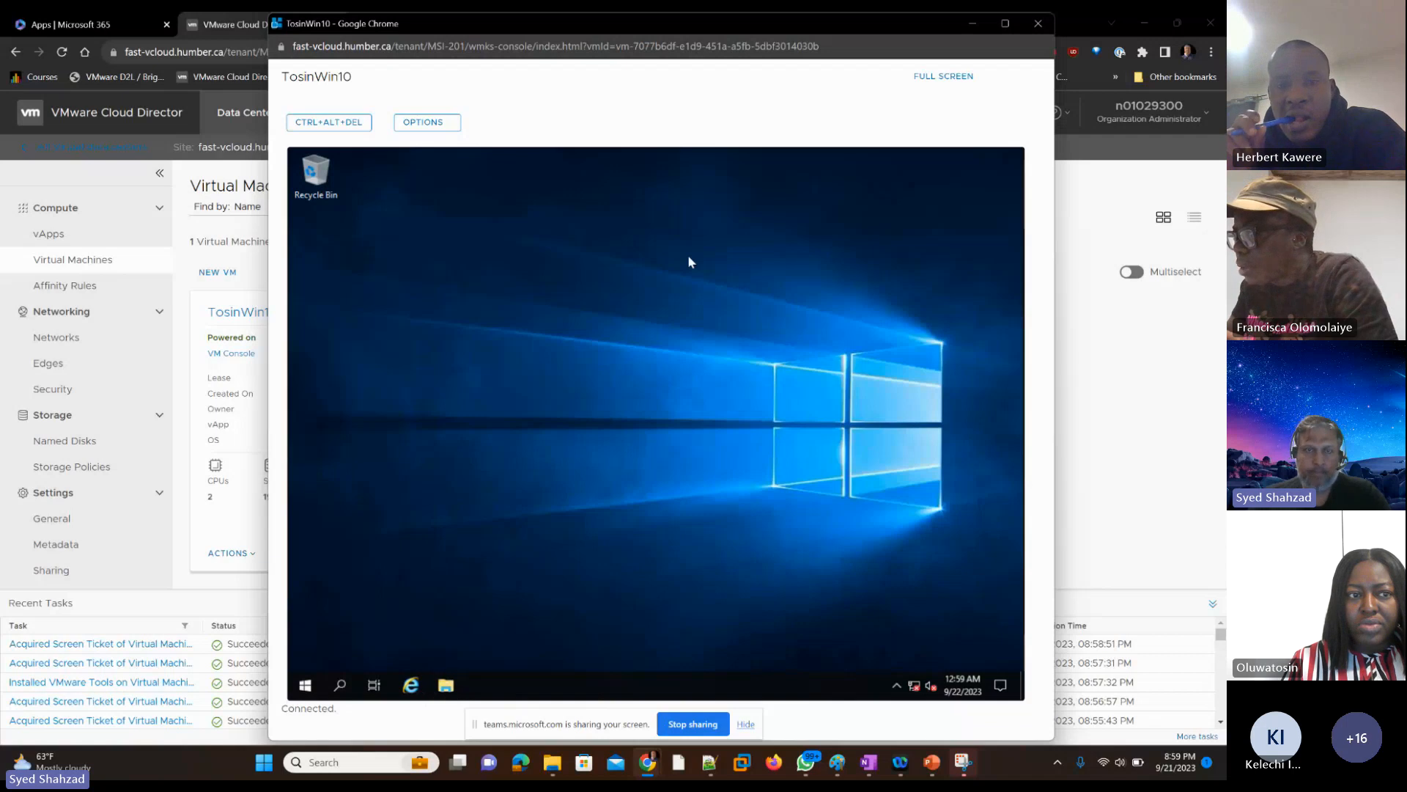
key("Return")
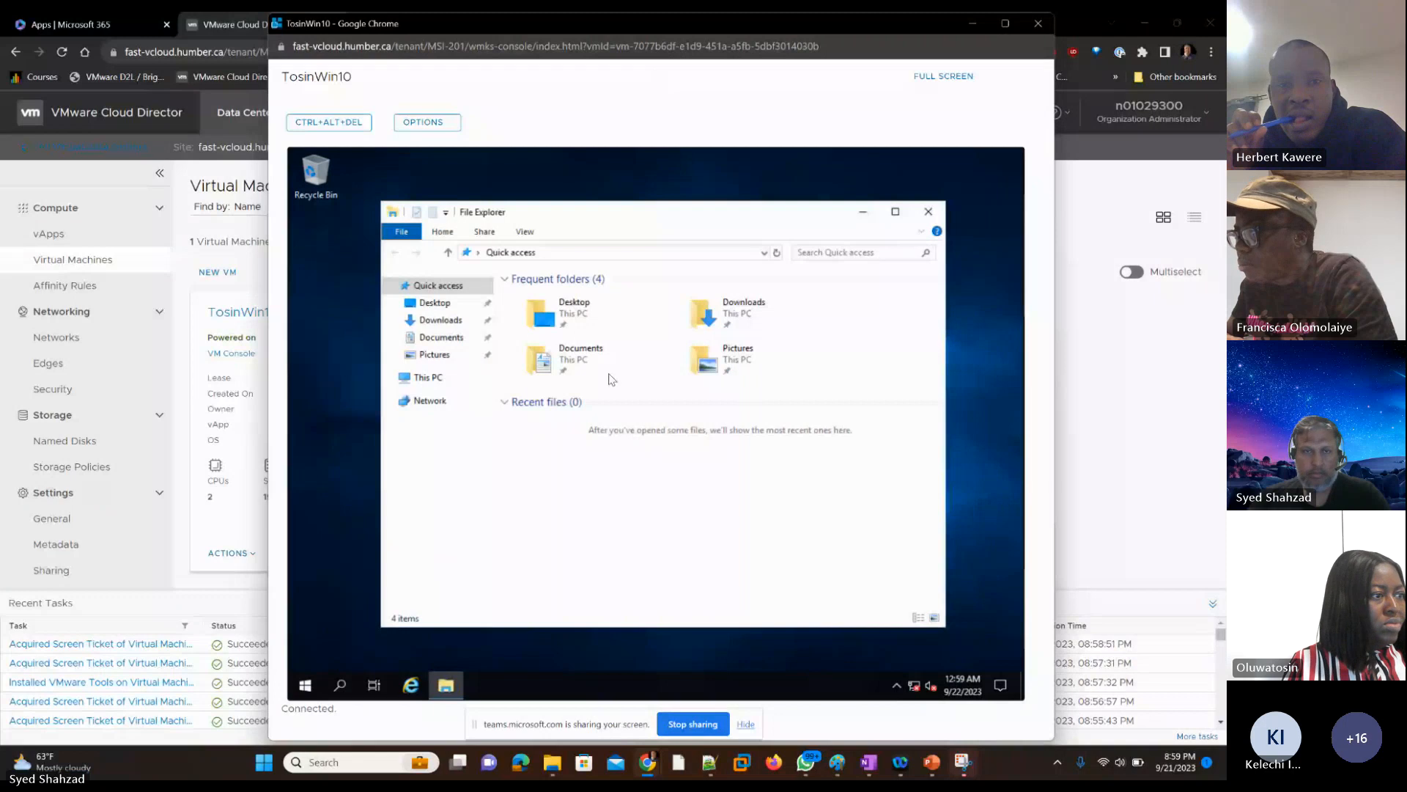
Step: Expand This PC in File Explorer's folder tree to list the VM's drives
key("Tab")
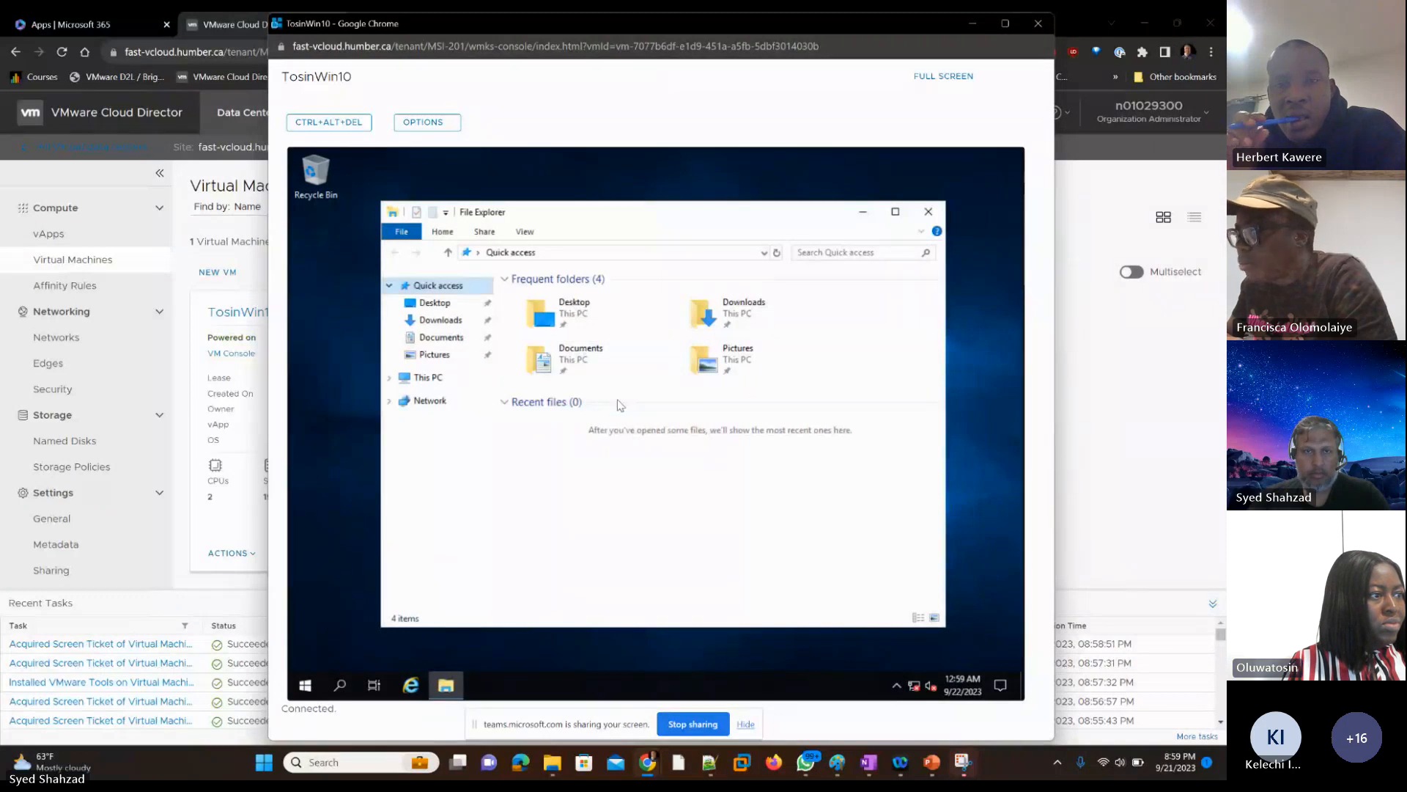
key("Down")
key("Down")
key("Down")
key("Down")
key("Down")
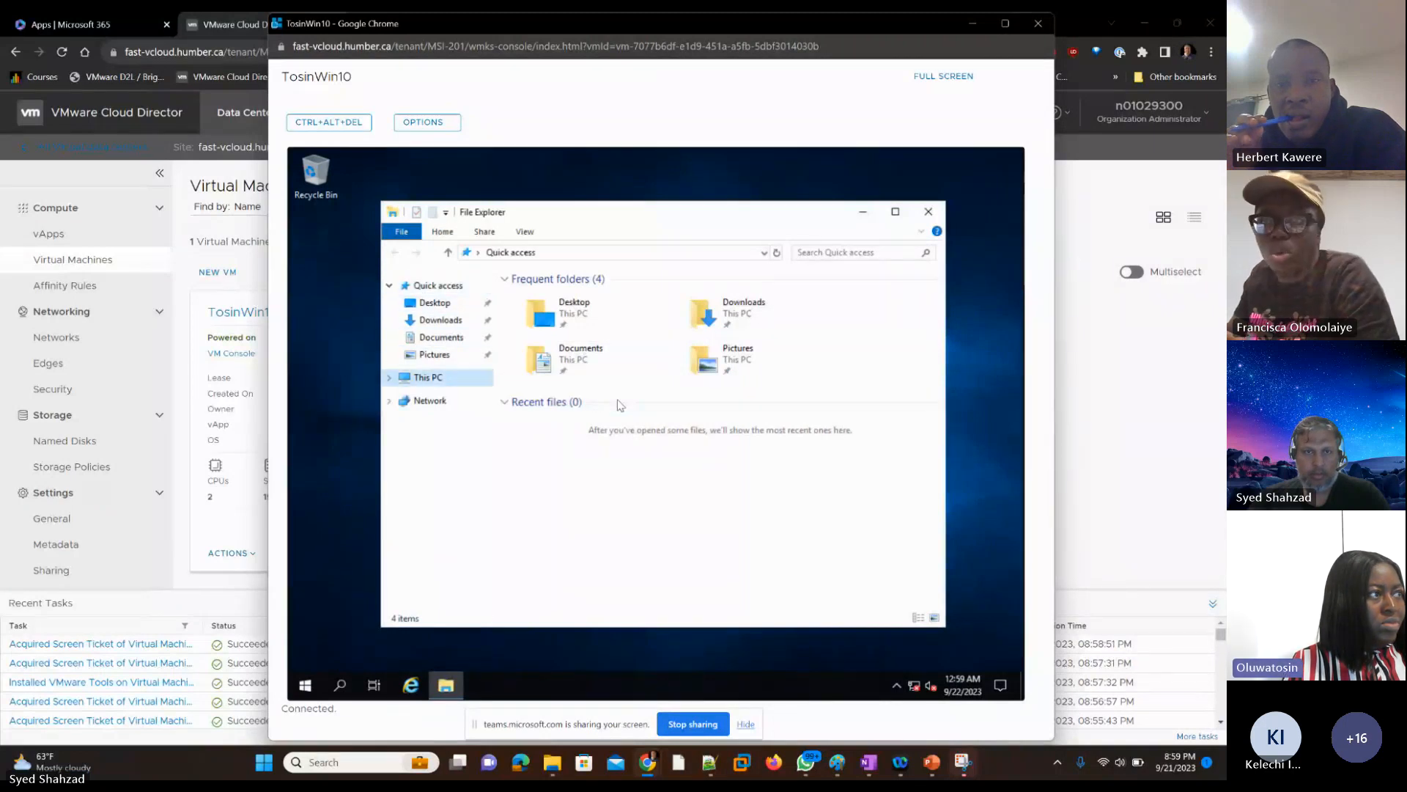
key("Right")
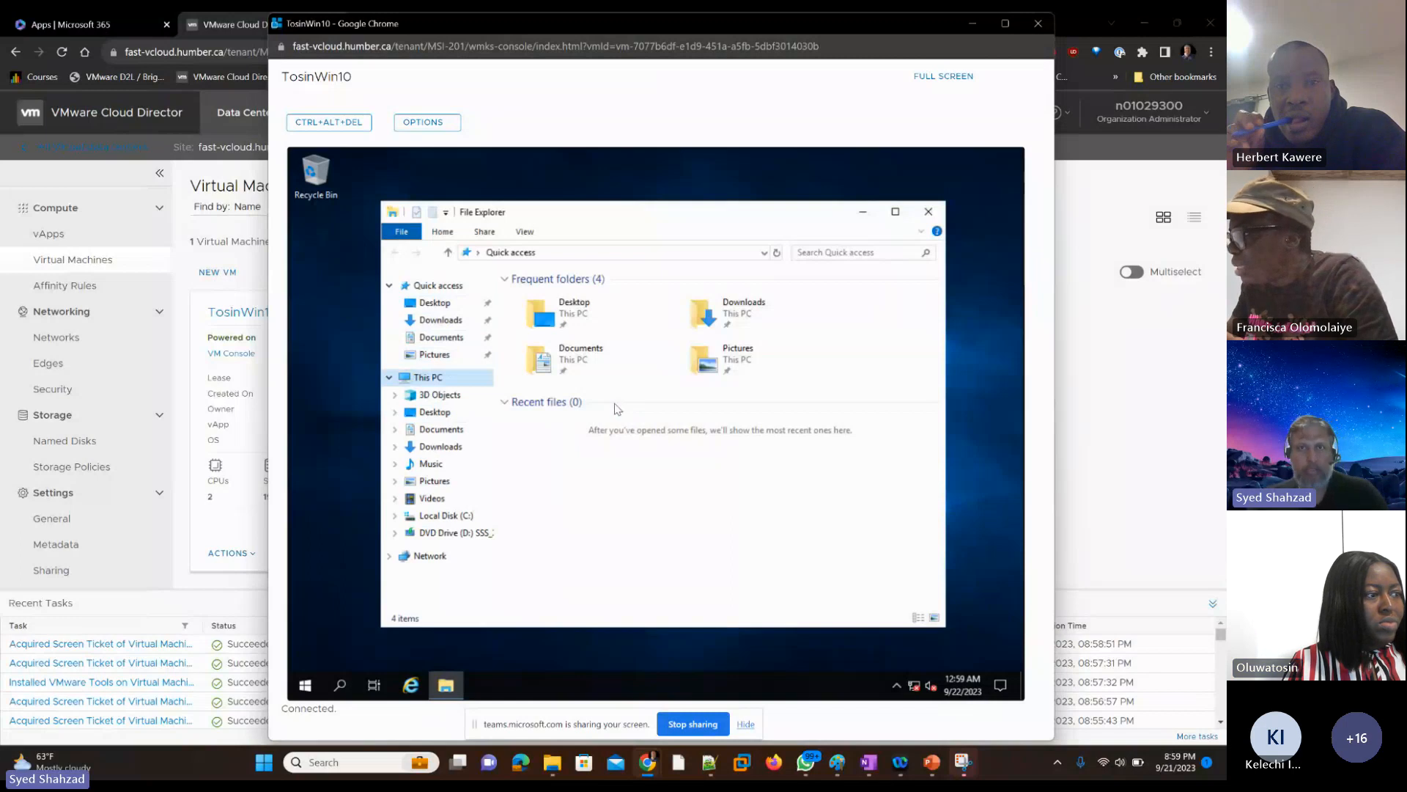
Step: Mount the VMware Tools disc on the student's VM with the Install VMware Tools action in Cloud Director
left_click(1099, 341)
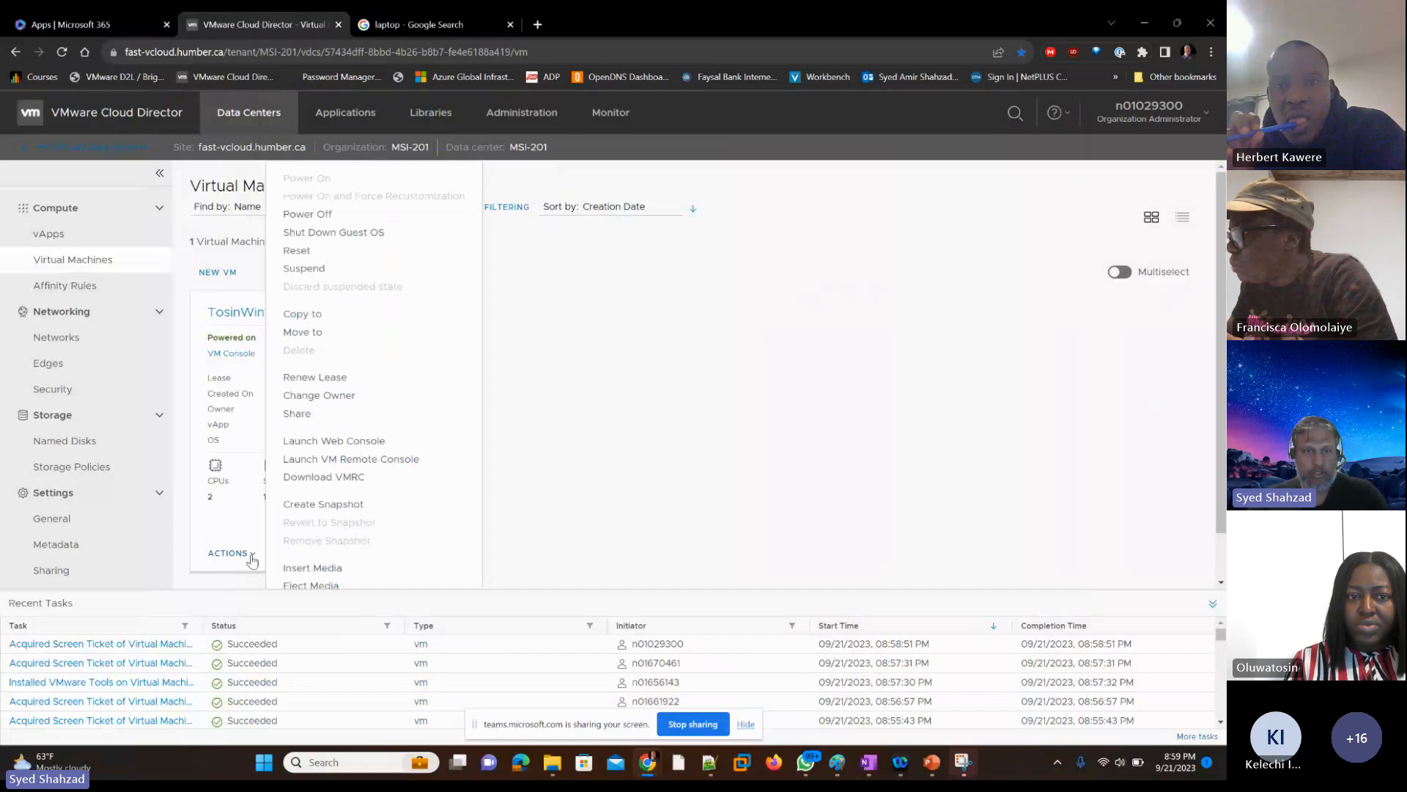
scroll(318, 541, "down", 1)
left_click(318, 541)
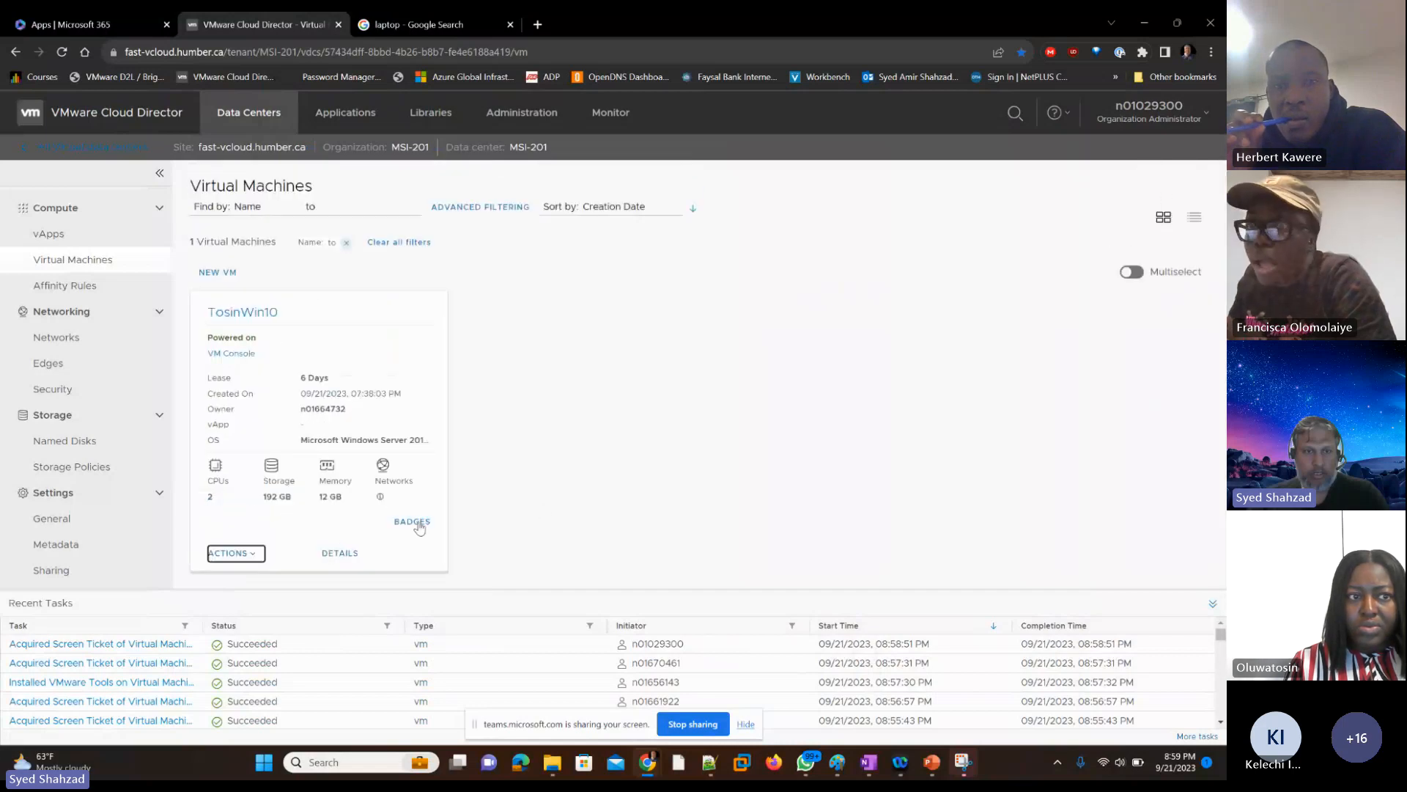
left_click(248, 559)
scroll(315, 528, "down", 1)
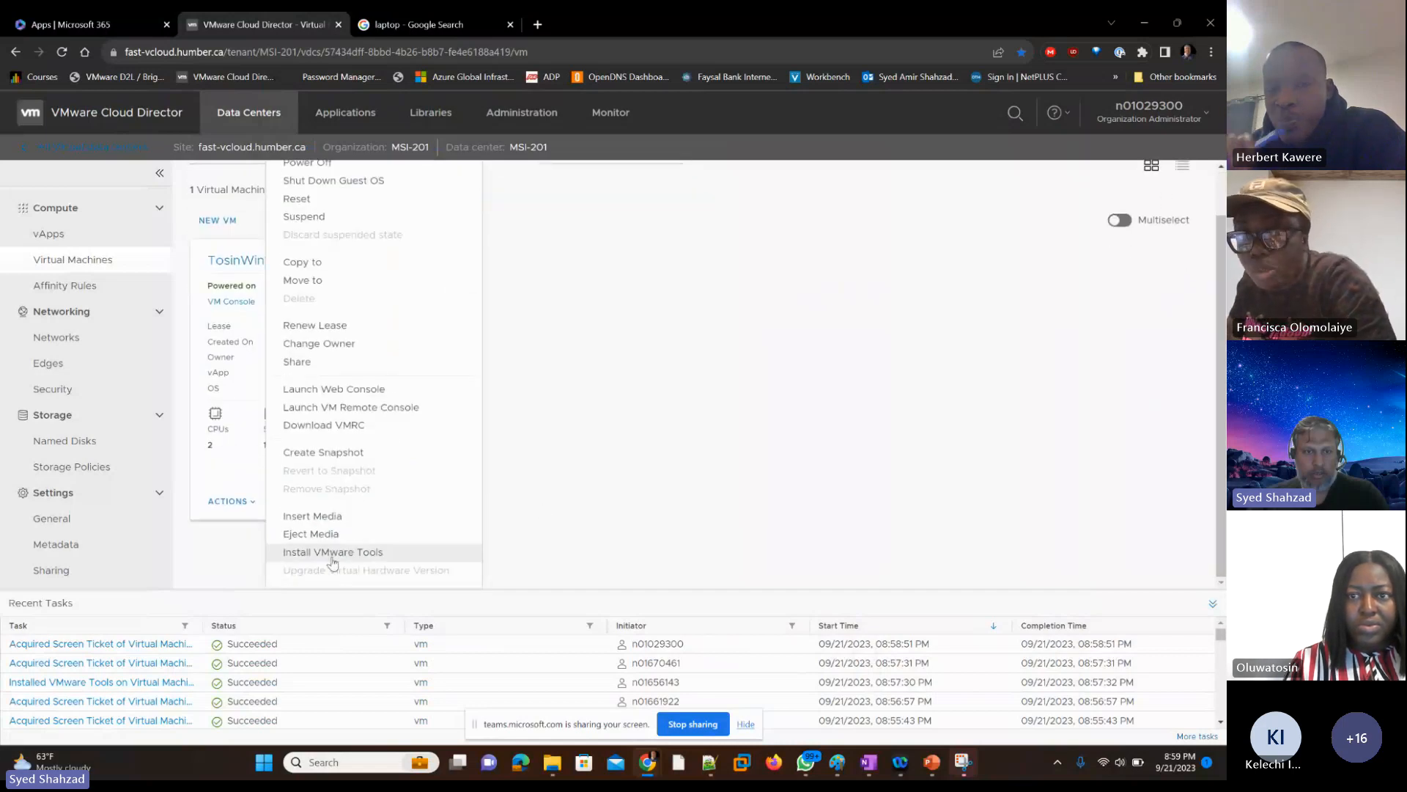
left_click(332, 553)
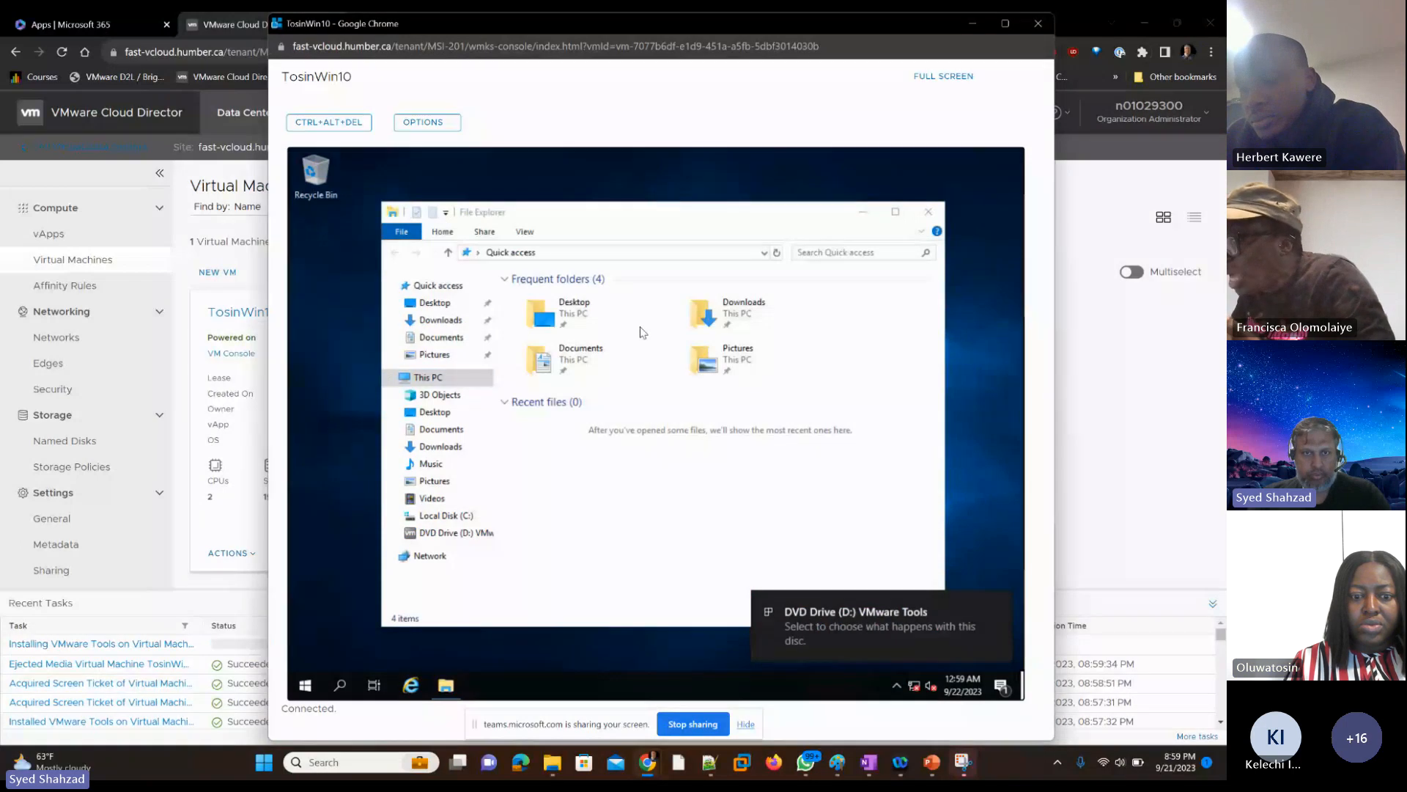
Step: Return focus to the File Explorer window on the student's VM and open the DVD Drive (D:) VMware Tools disc
key("Tab")
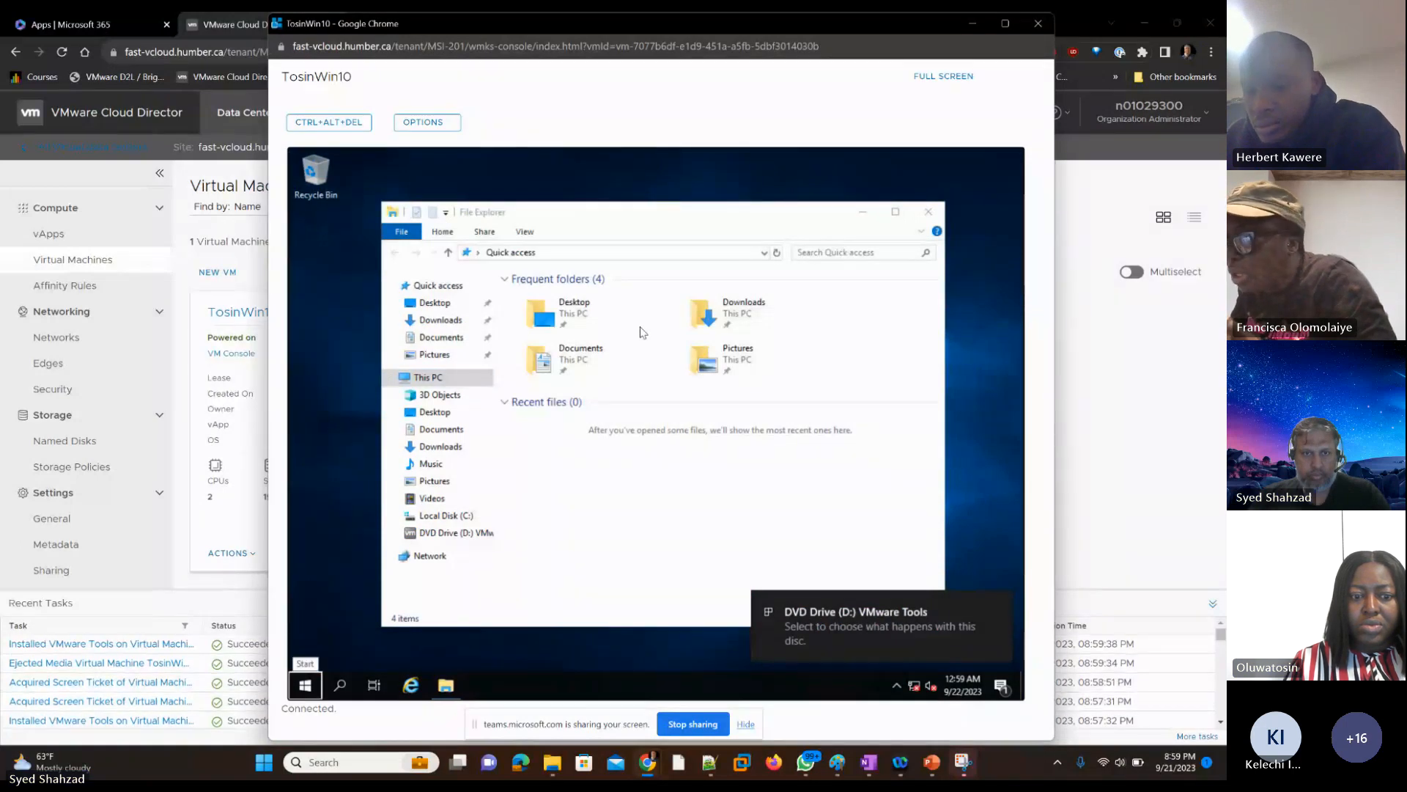
key("Tab")
key("Right")
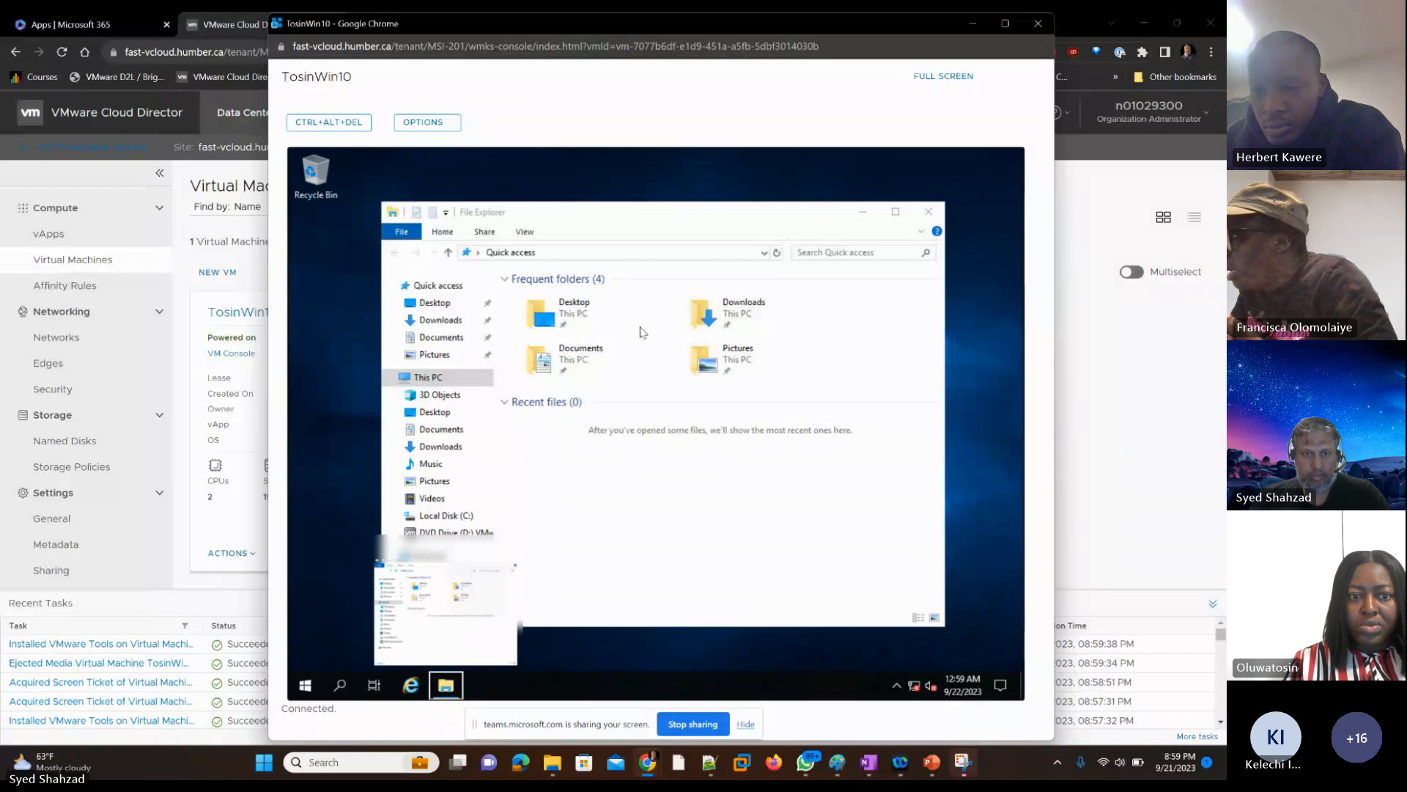
key("Return")
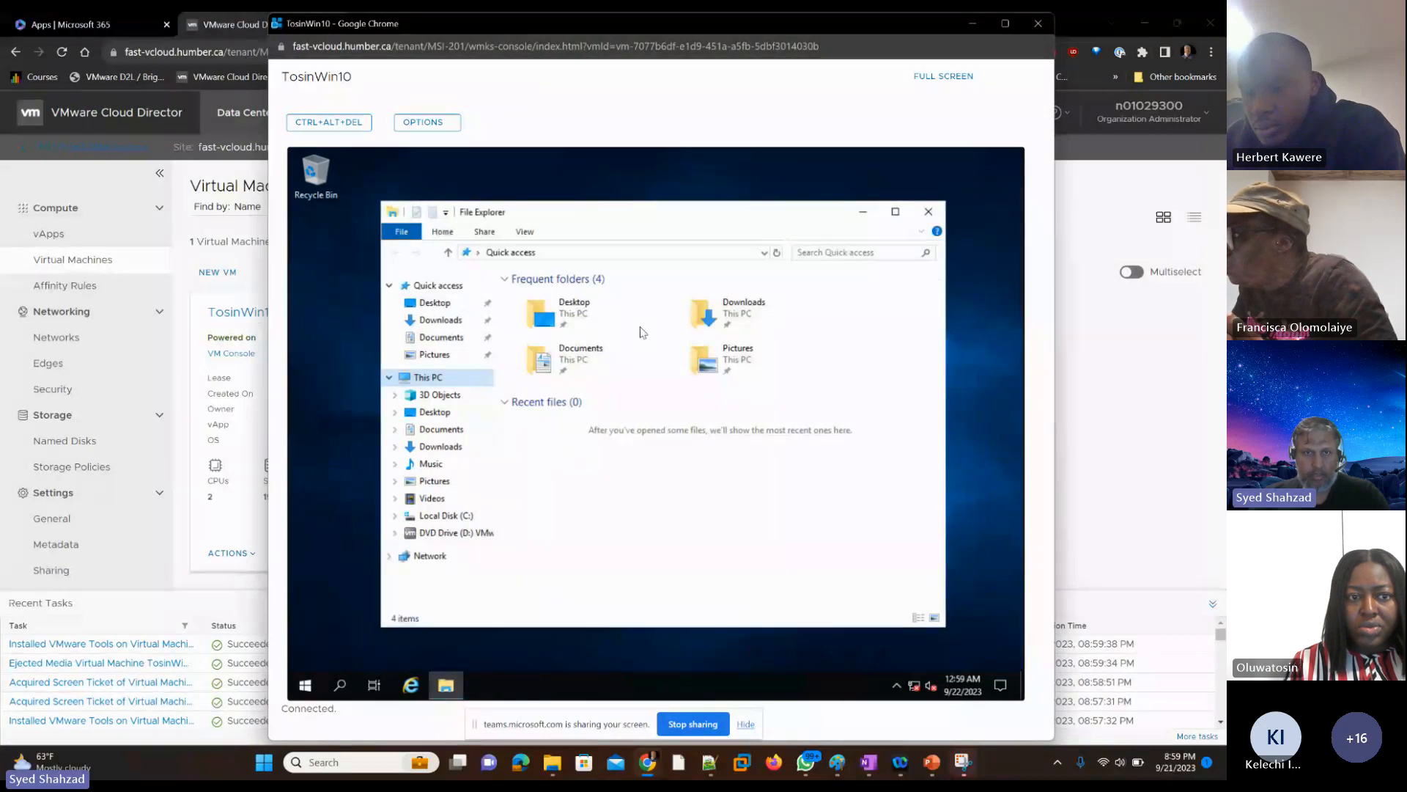
key("Down")
key("Down")
key("Down")
key("Down")
key("Down")
key("Down")
key("Down")
key("Down")
key("Down")
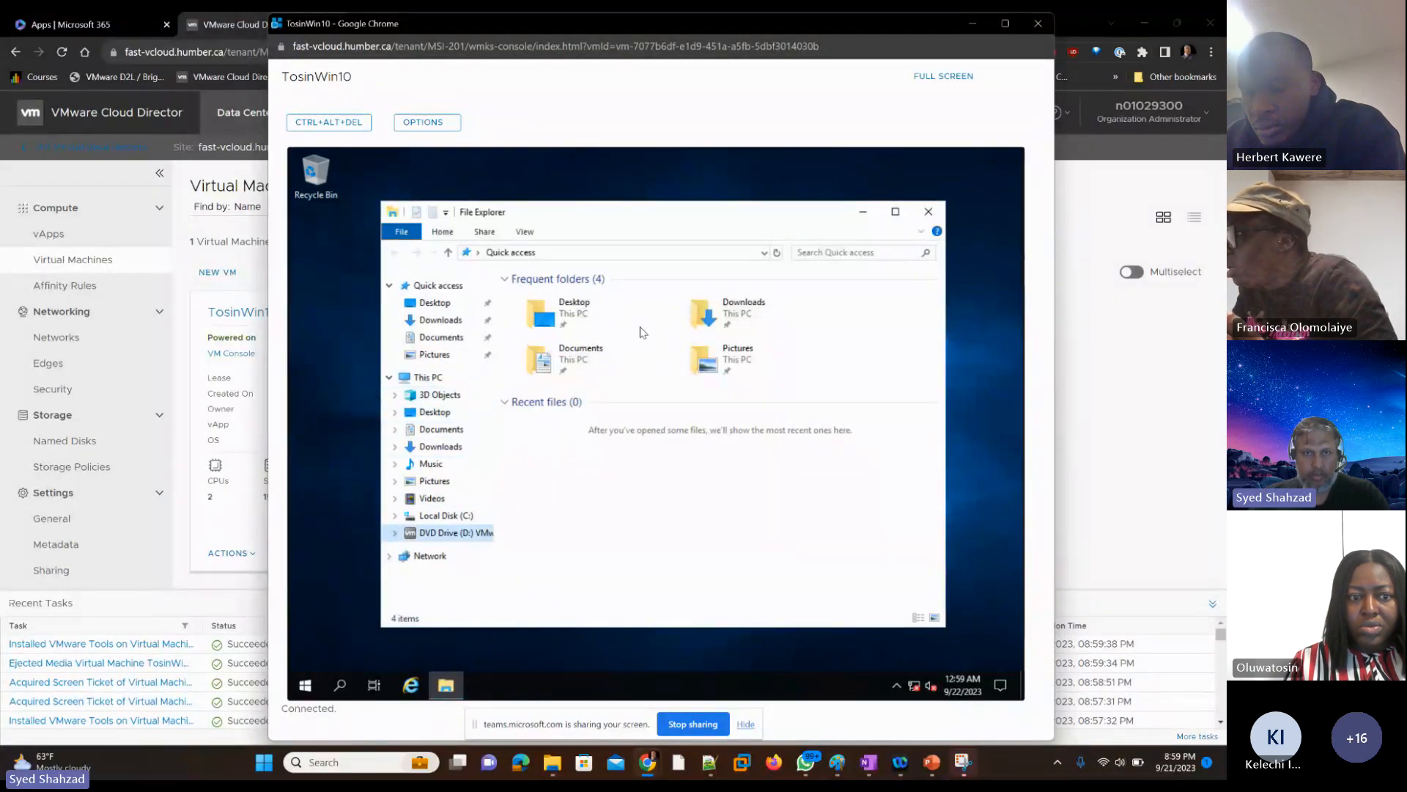
key("Return")
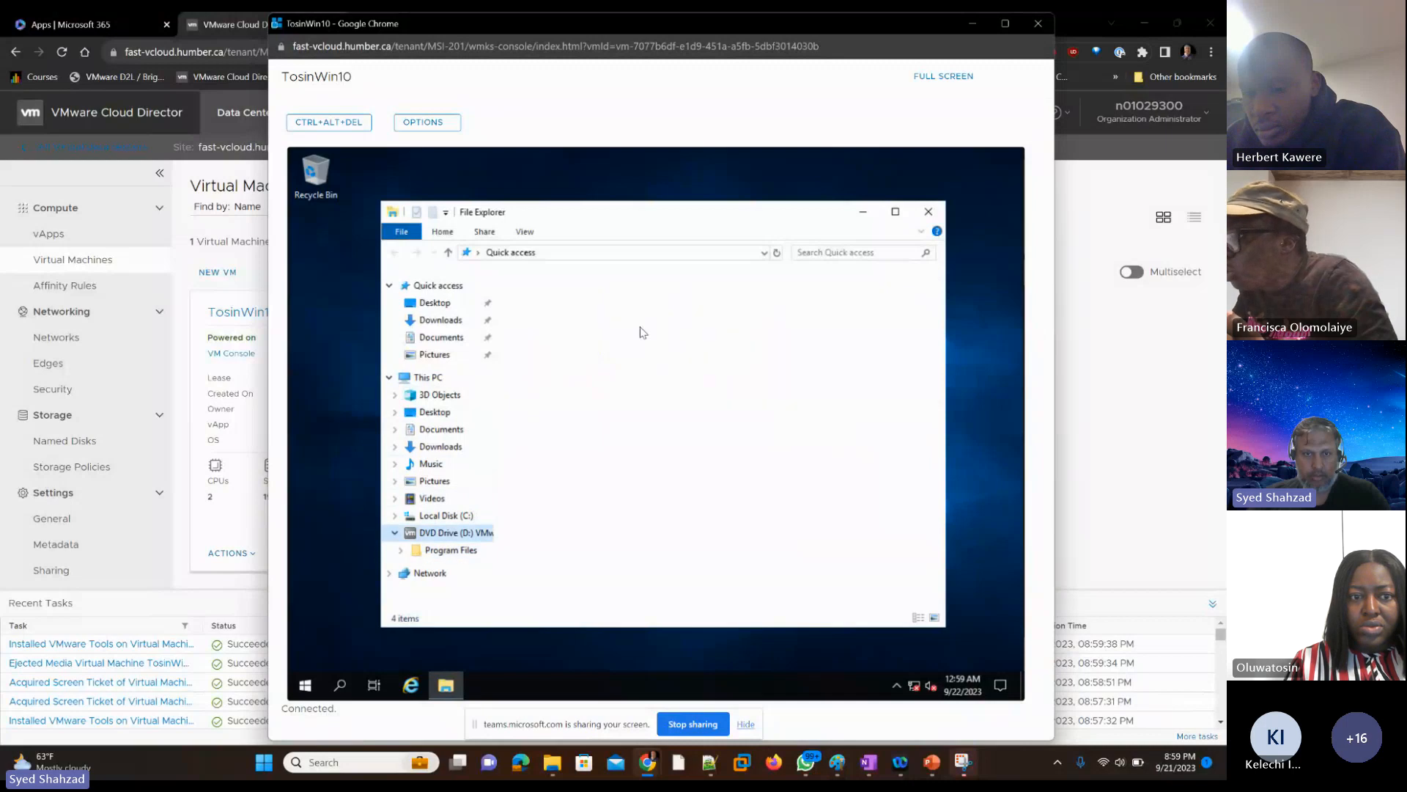
Step: Run the setup64 application from the VMware Tools disc
key("Tab")
key("Down")
key("Down")
key("Down")
key("Down")
key("Down")
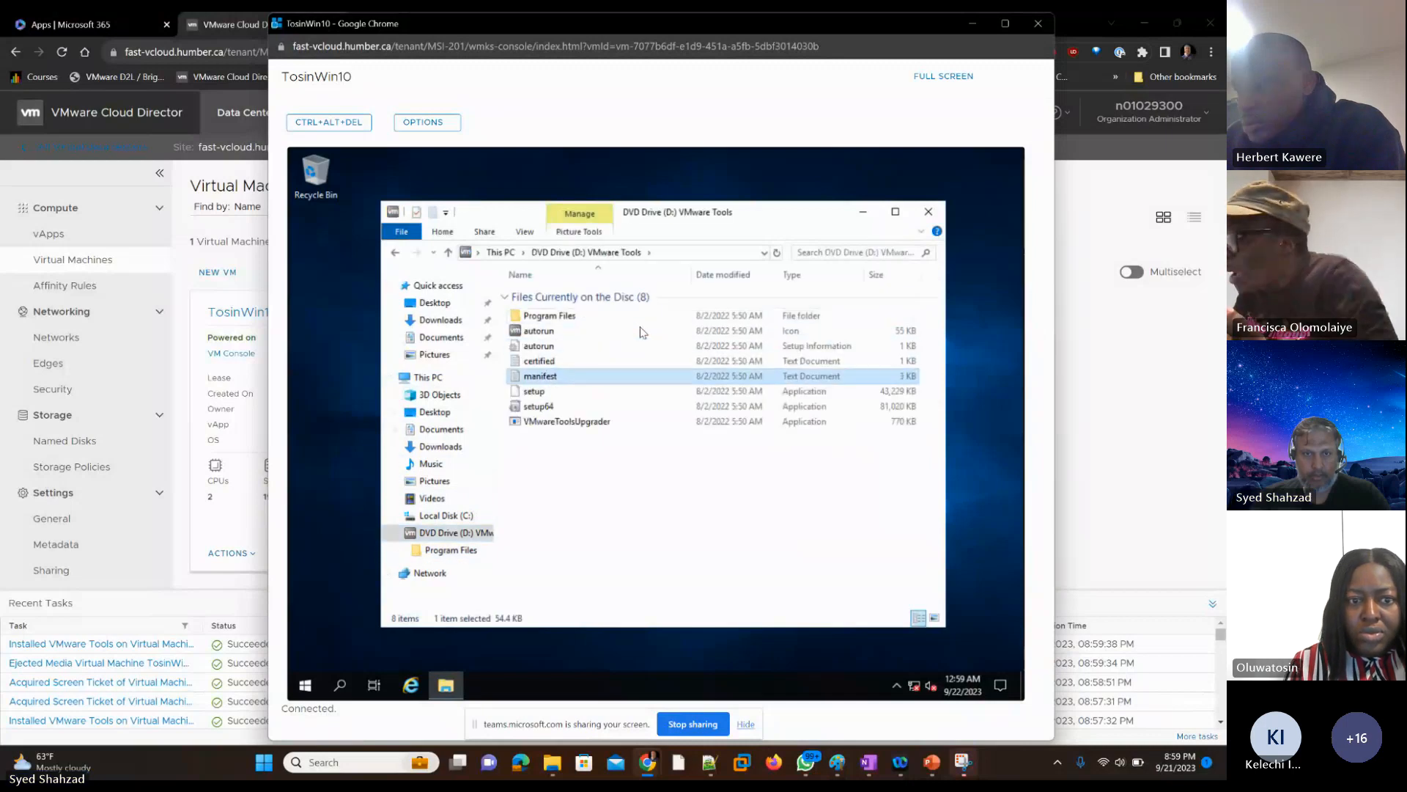
key("Down")
key("Return")
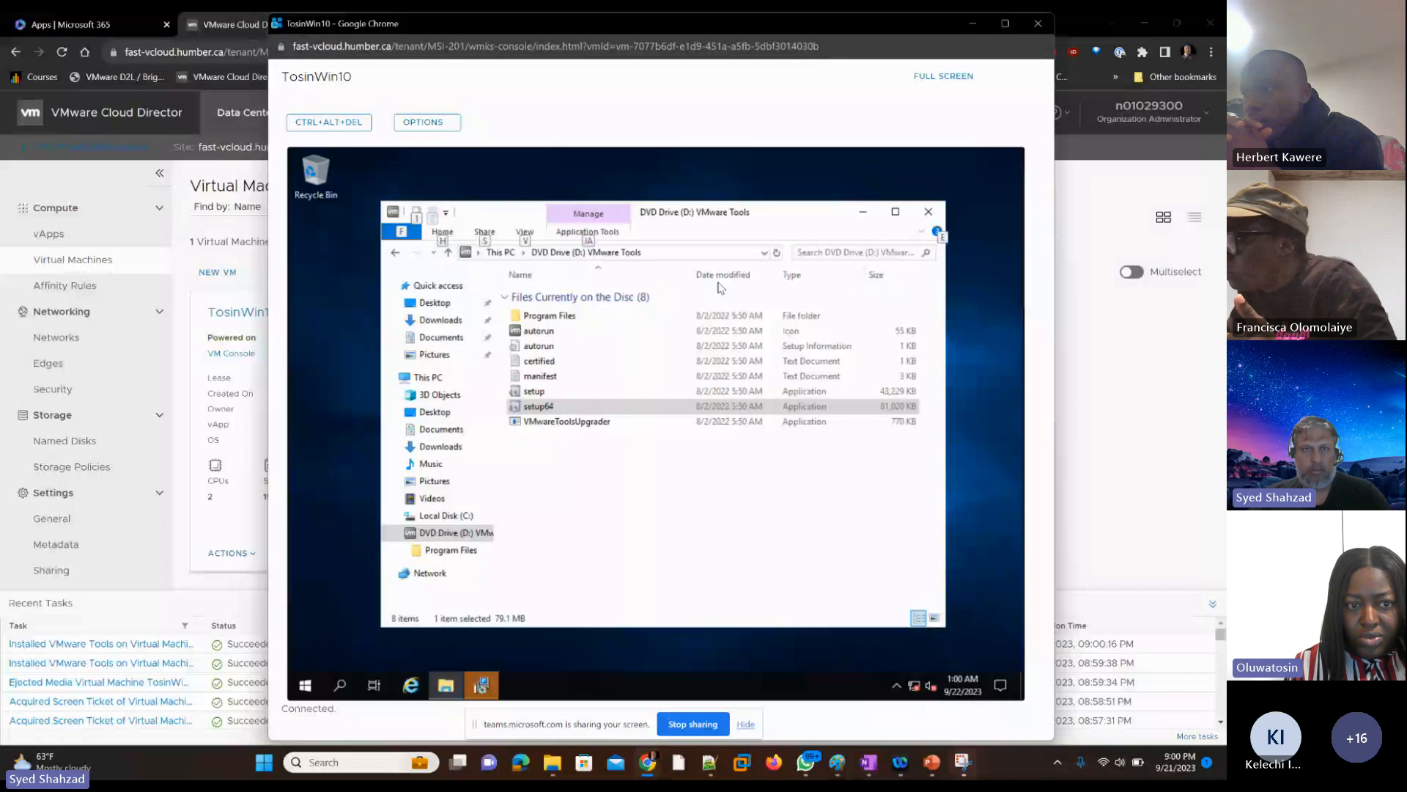
Step: Close the File Explorer window on the student's VM, leaving the VMware Tools installer running
key("alt+f")
key("Down")
key("Down")
key("Down")
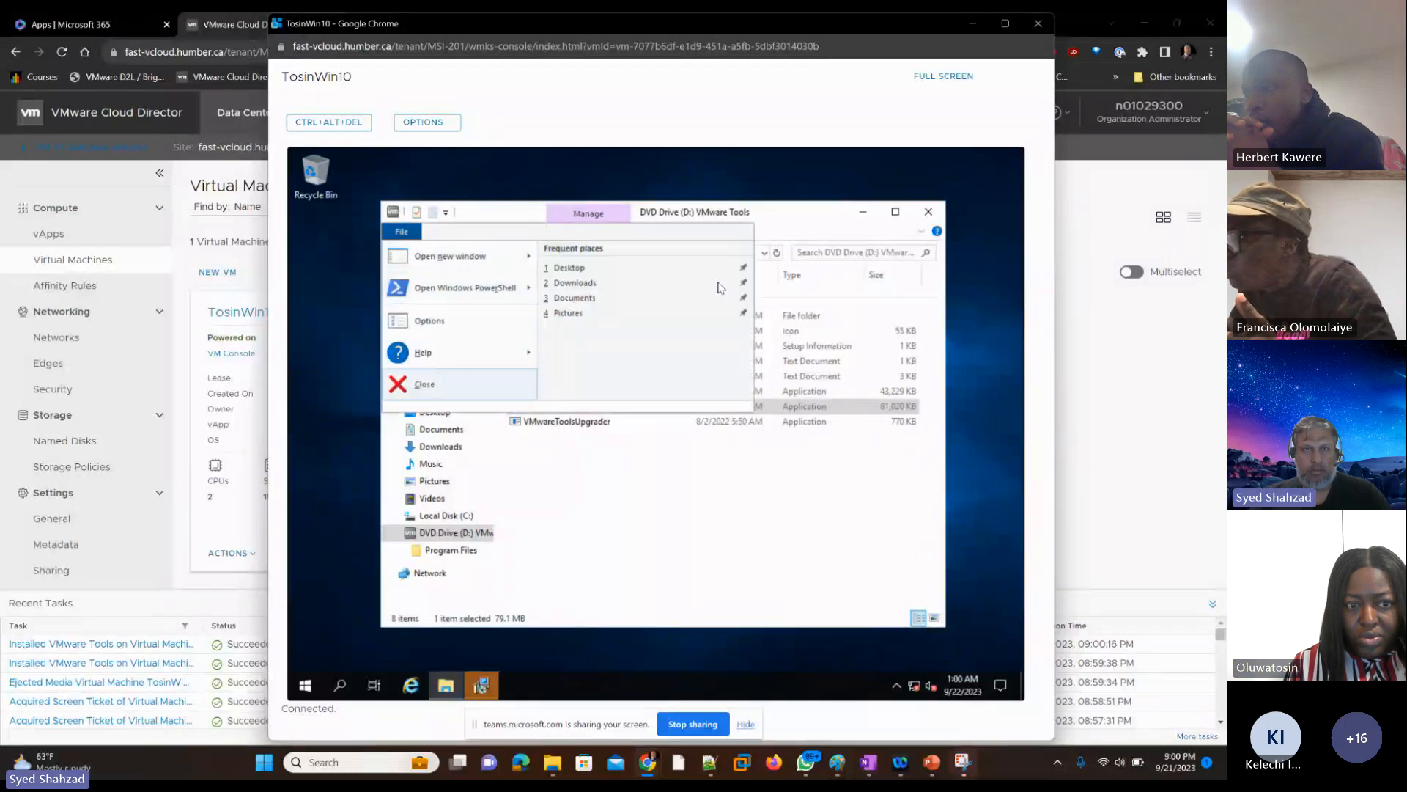
key("Return")
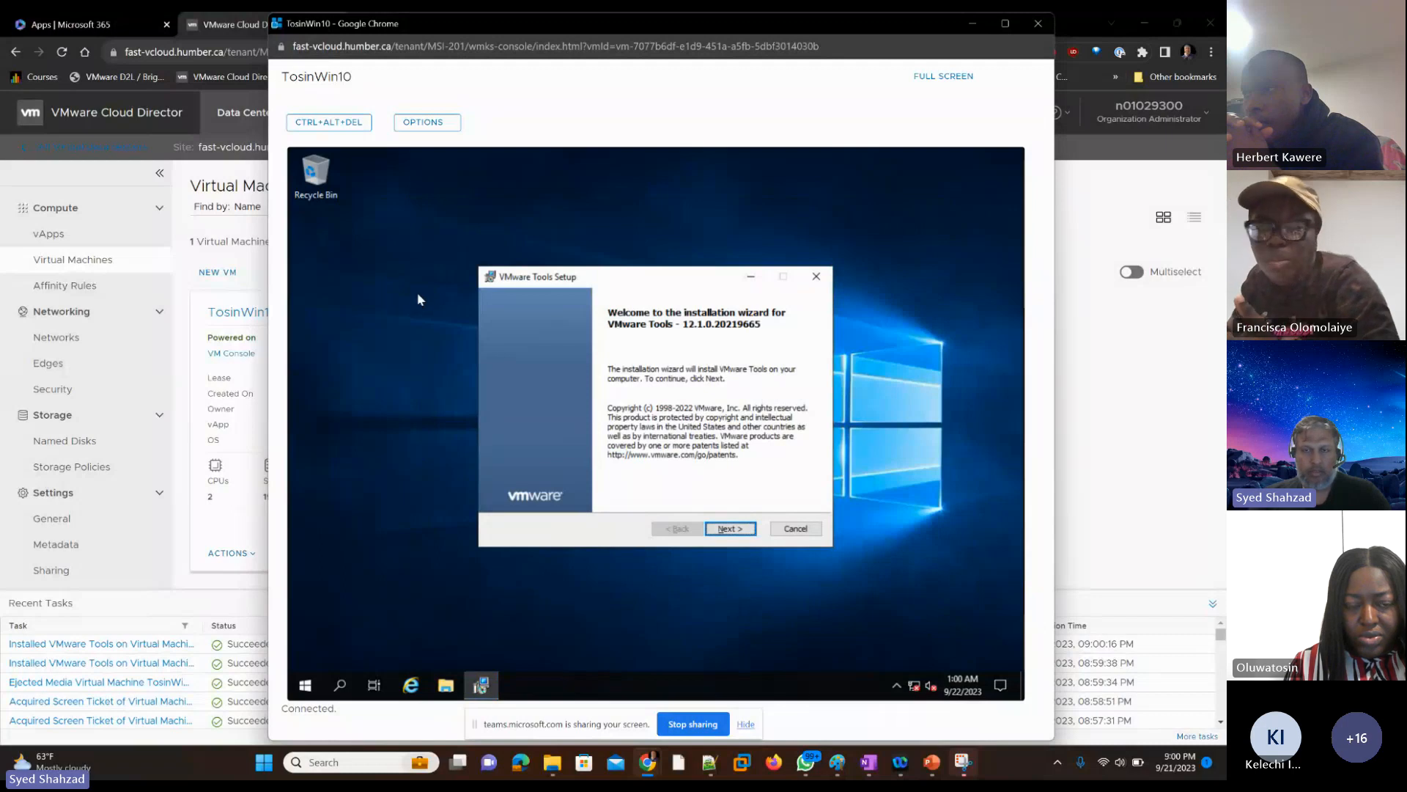
Step: Go through the VMware Tools Setup wizard with the Typical setup type and start the installation
key("Return")
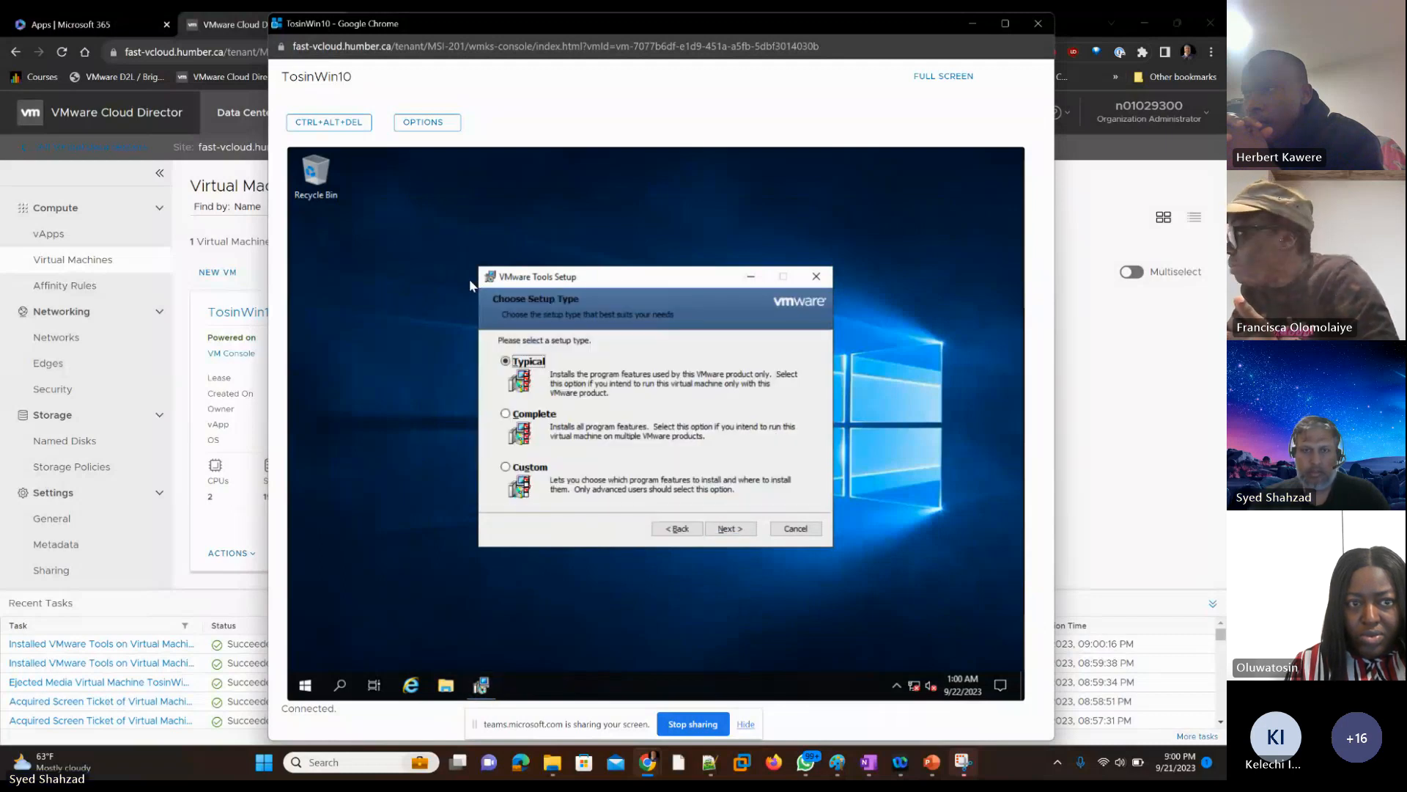
key("Tab")
key("Tab")
key("Return")
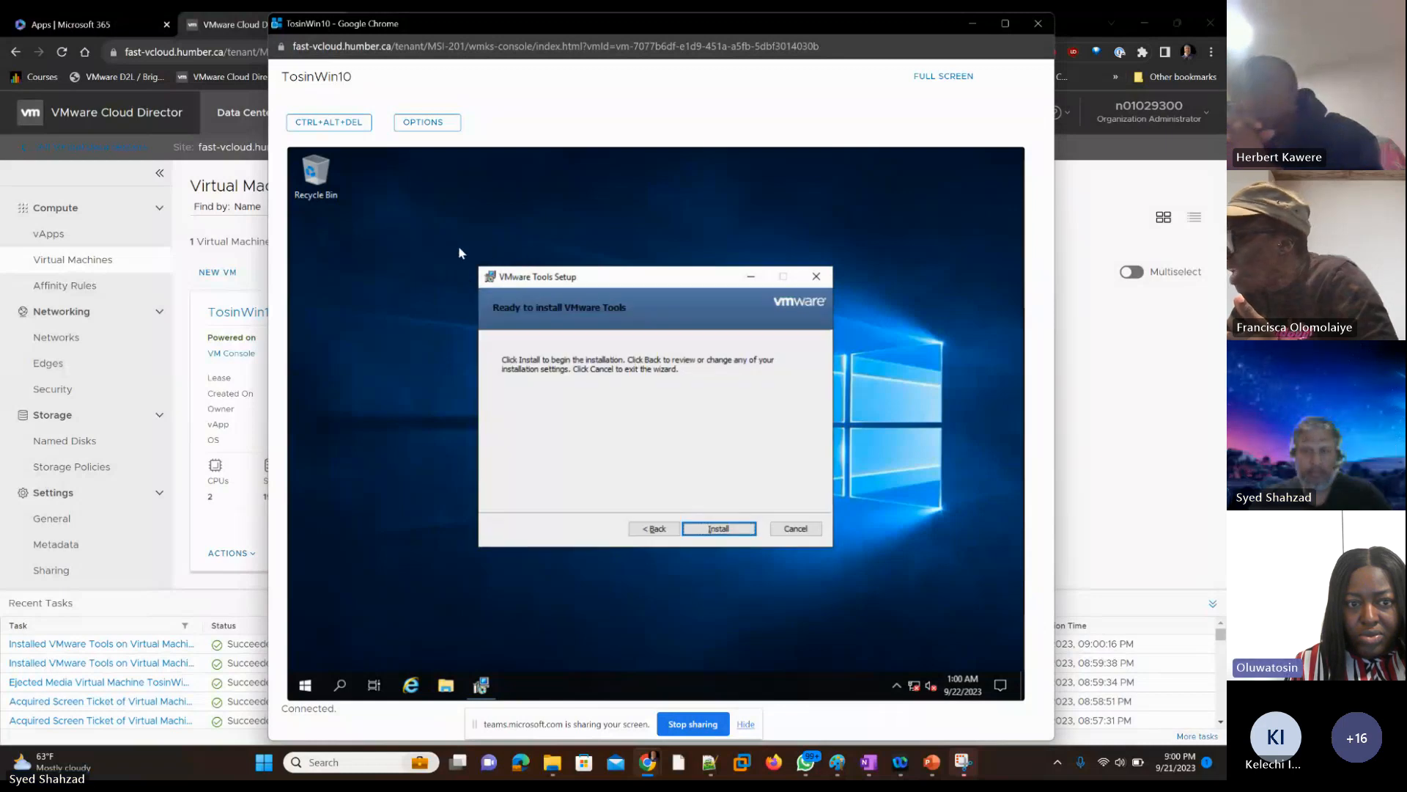
key("Return")
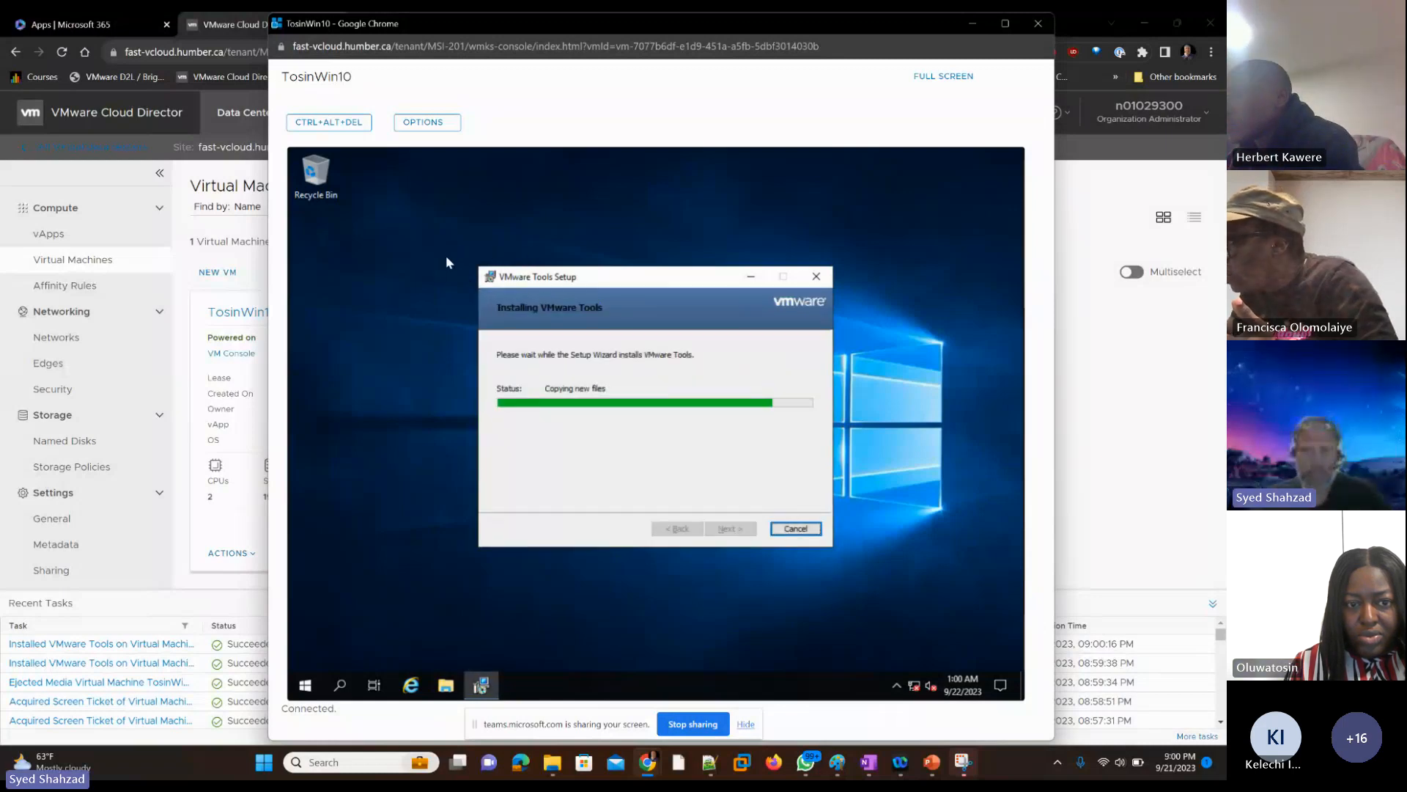
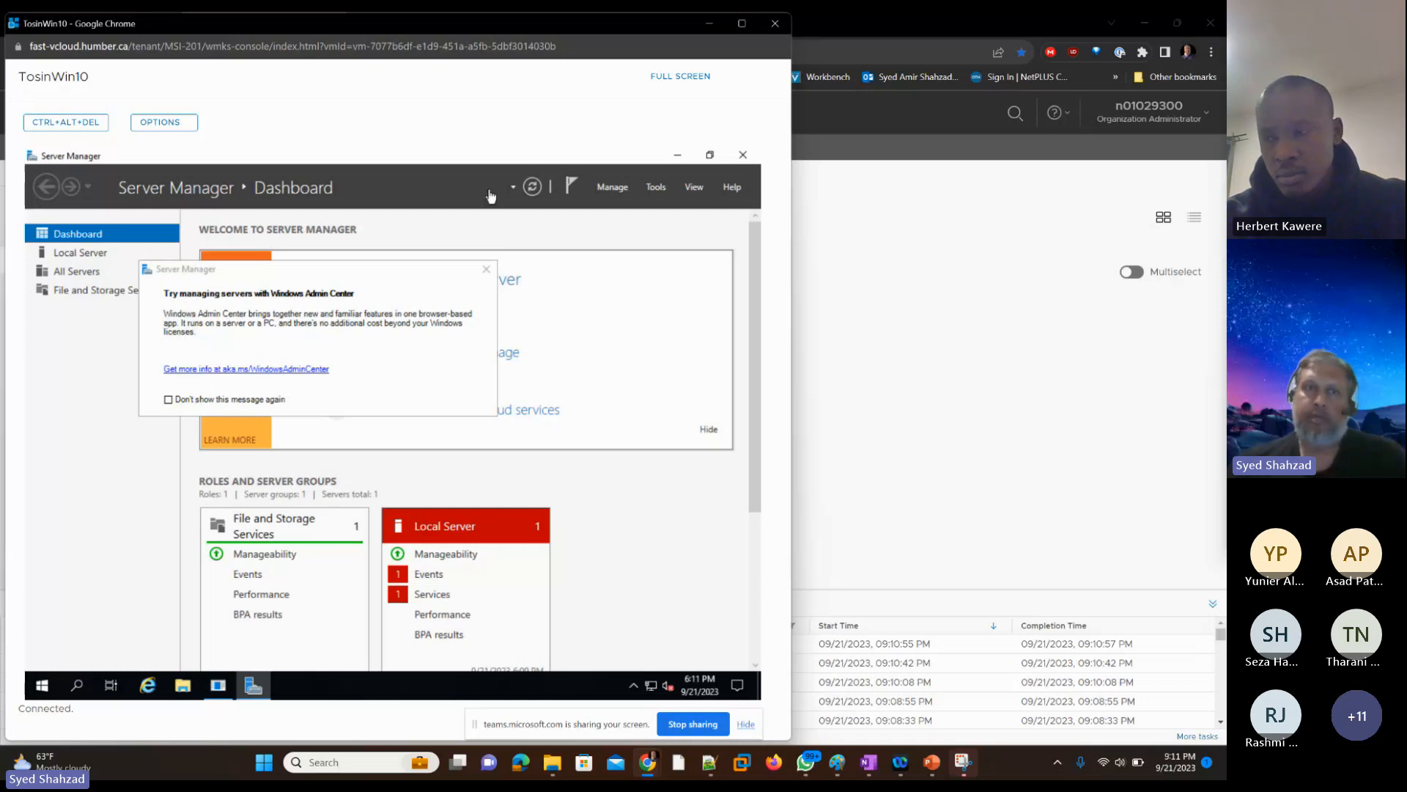
Step: Close the open VM console, filter the virtual machines by the name "sez" and open the web console of the matching student's VM
left_click(776, 27)
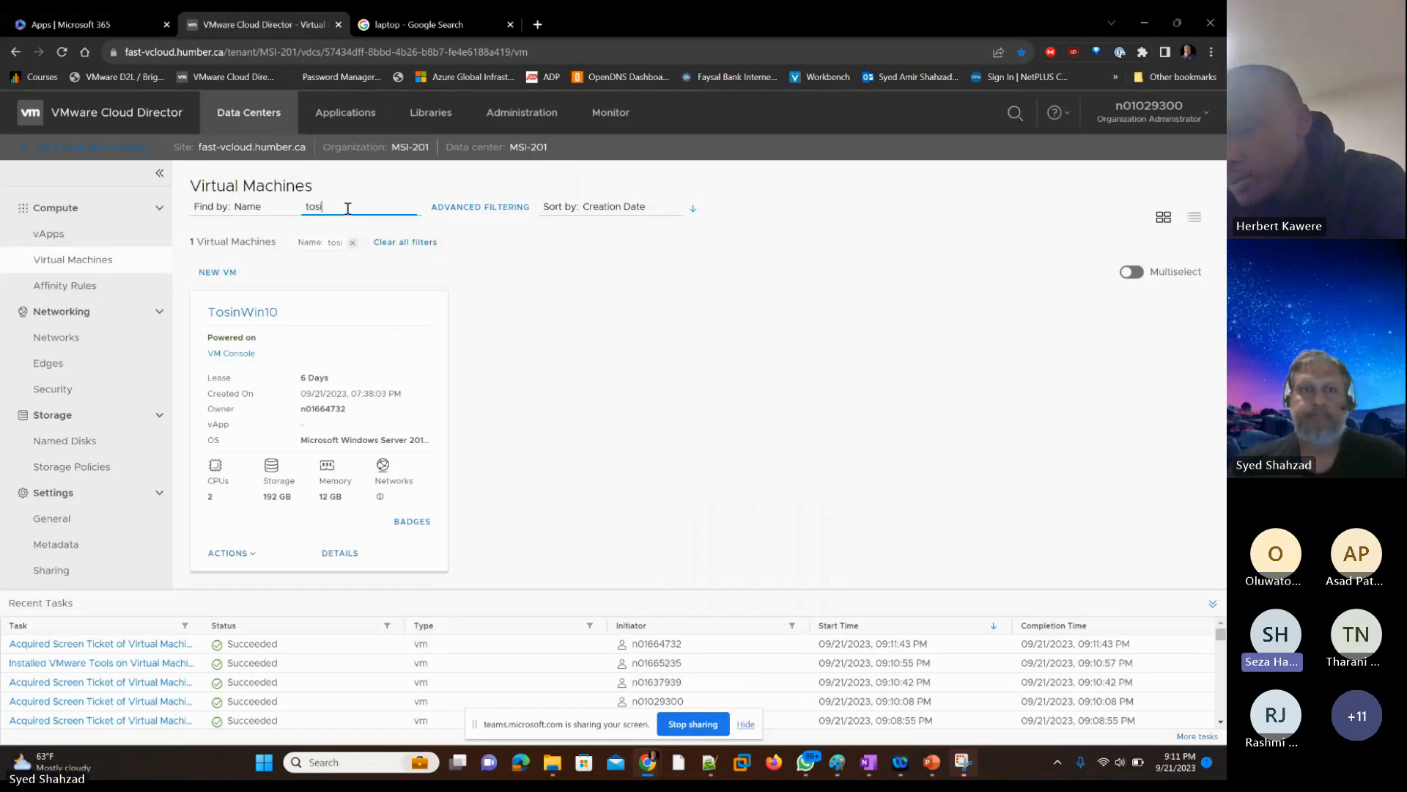
left_click_drag(343, 208, 304, 209)
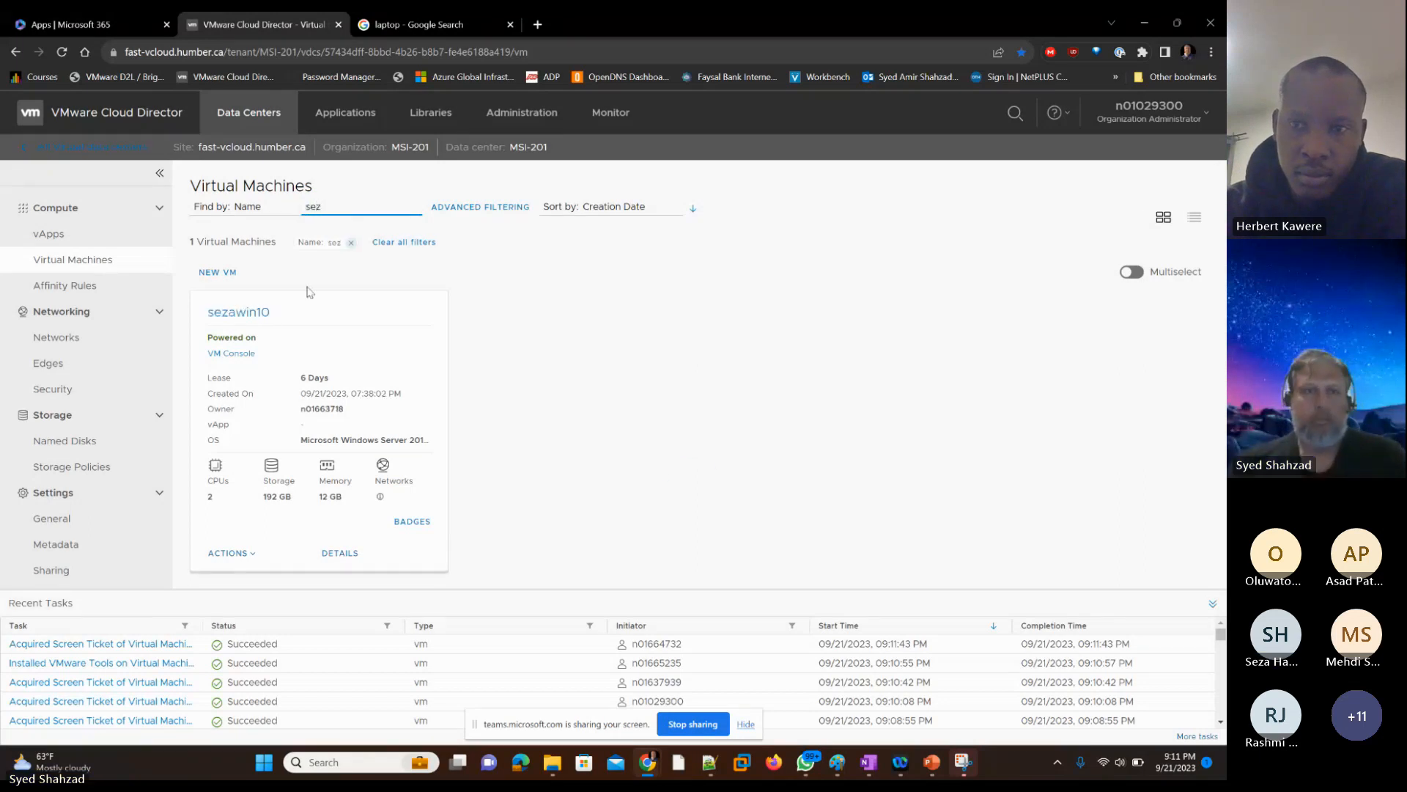
left_click(244, 356)
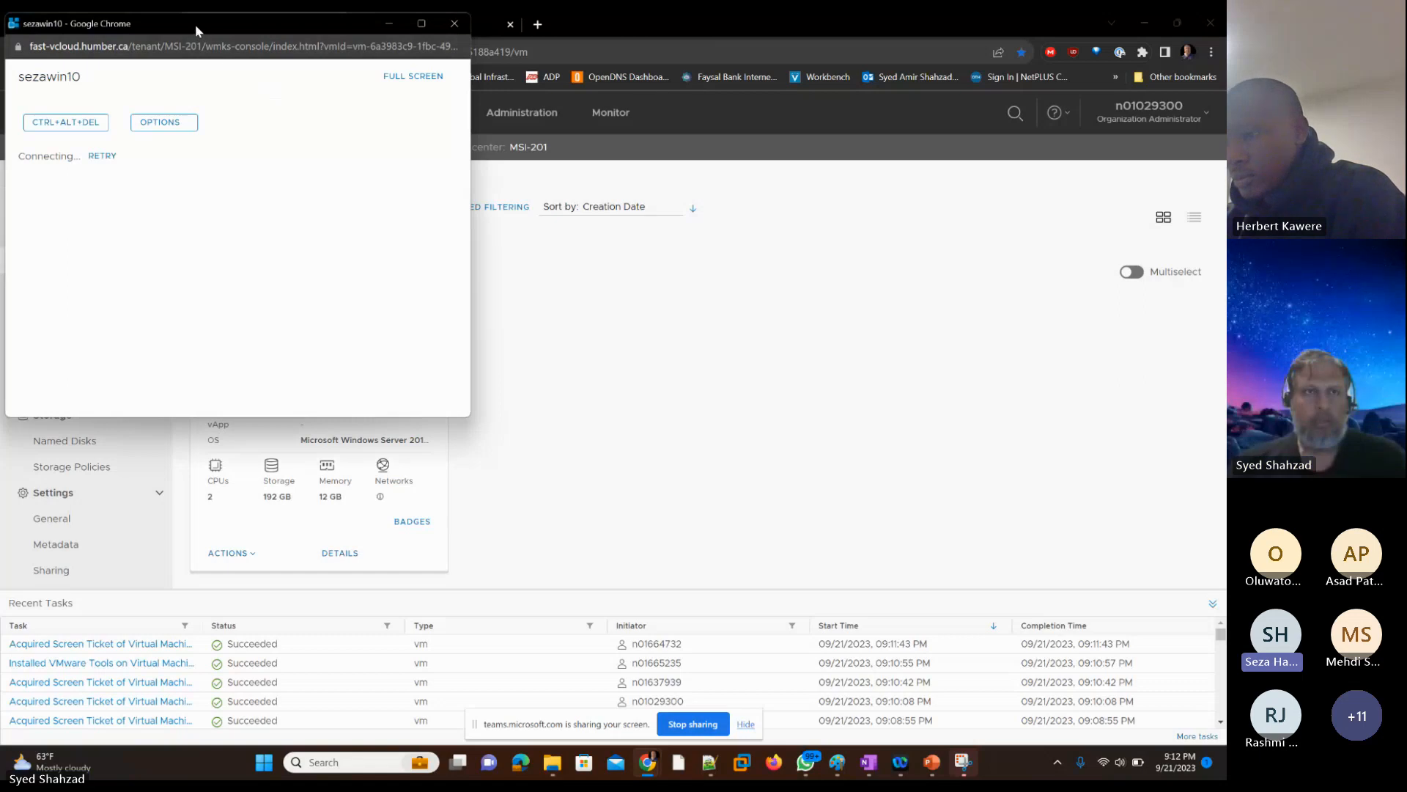
Step: Move the student's VM console window clear of the VM card, retry its connection and enlarge the window
left_click_drag(195, 24, 654, 146)
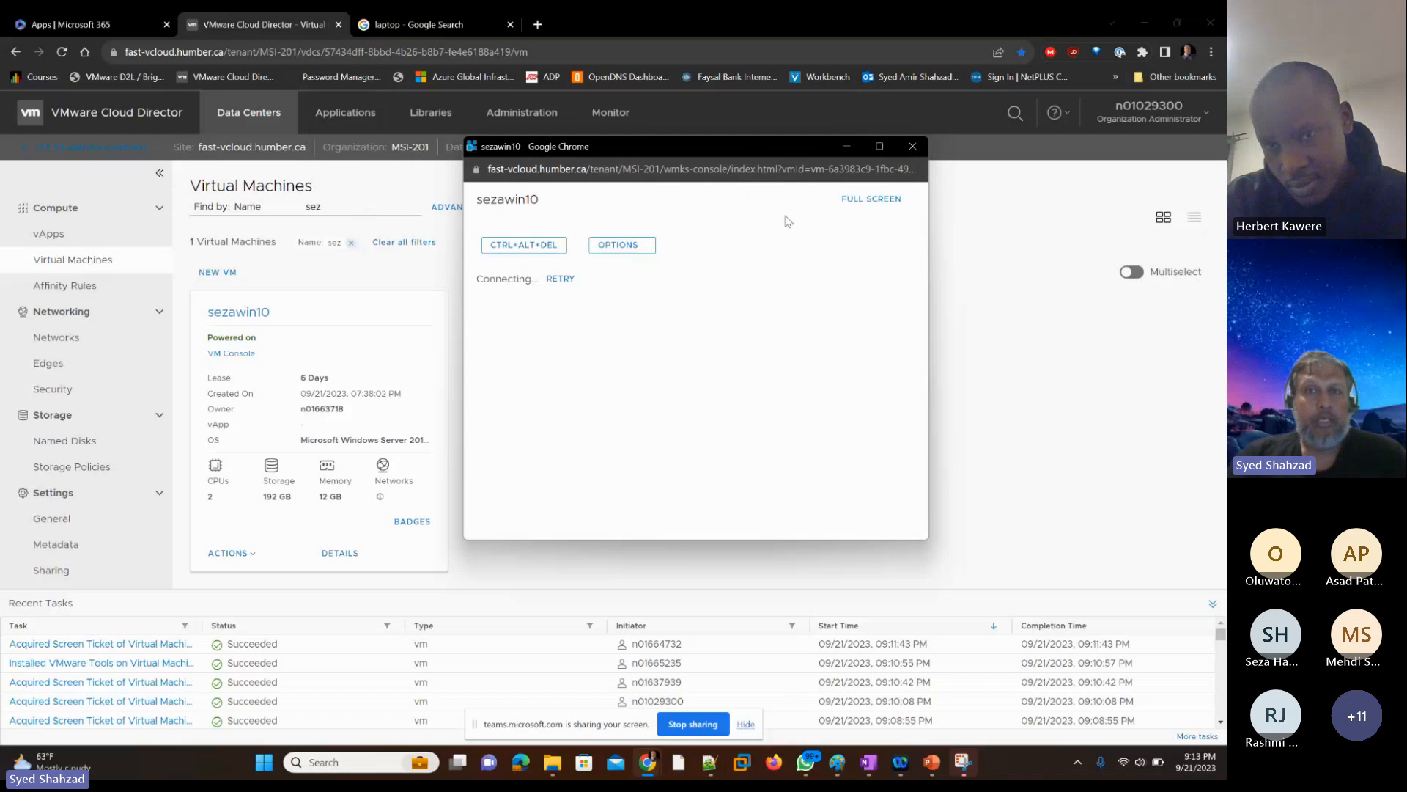
left_click_drag(689, 145, 595, 146)
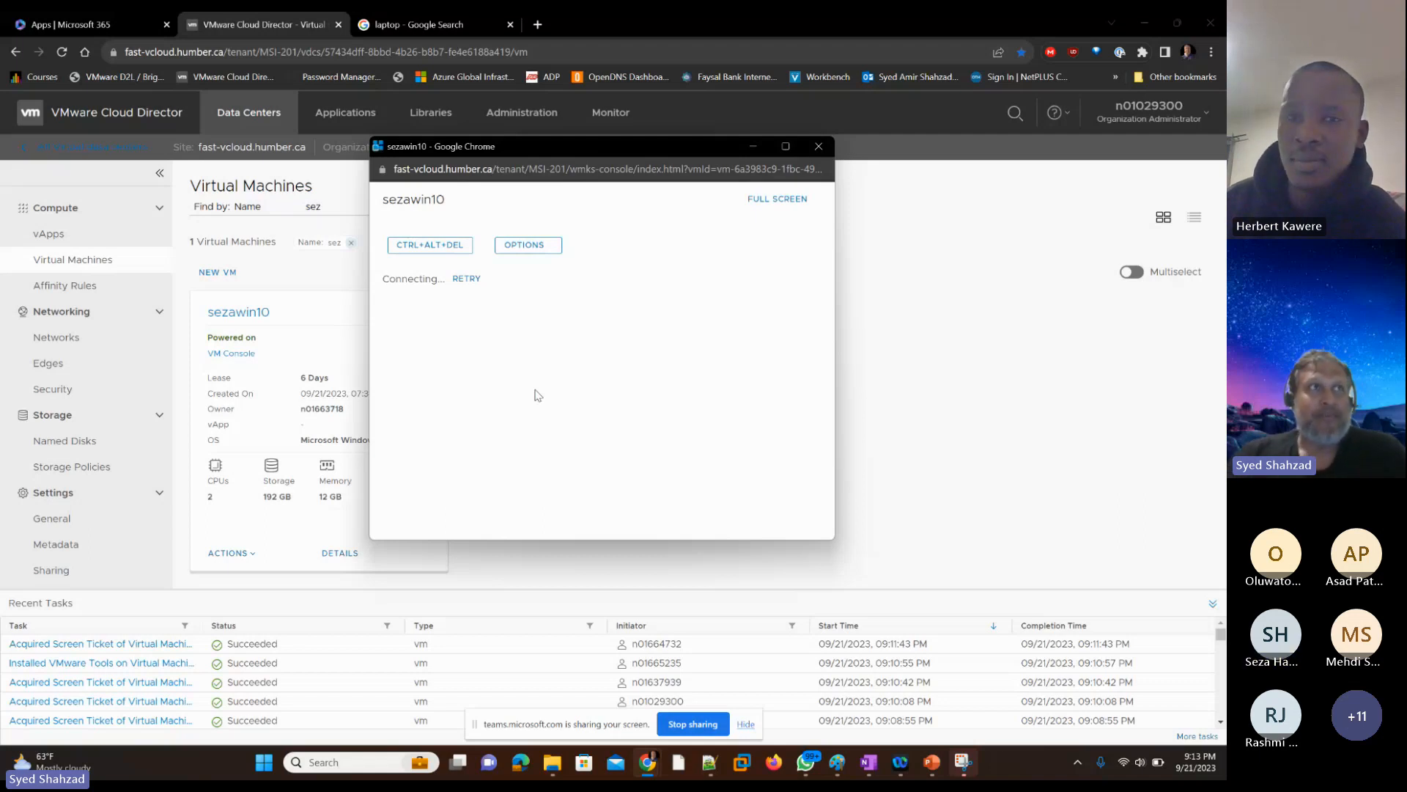
left_click(471, 280)
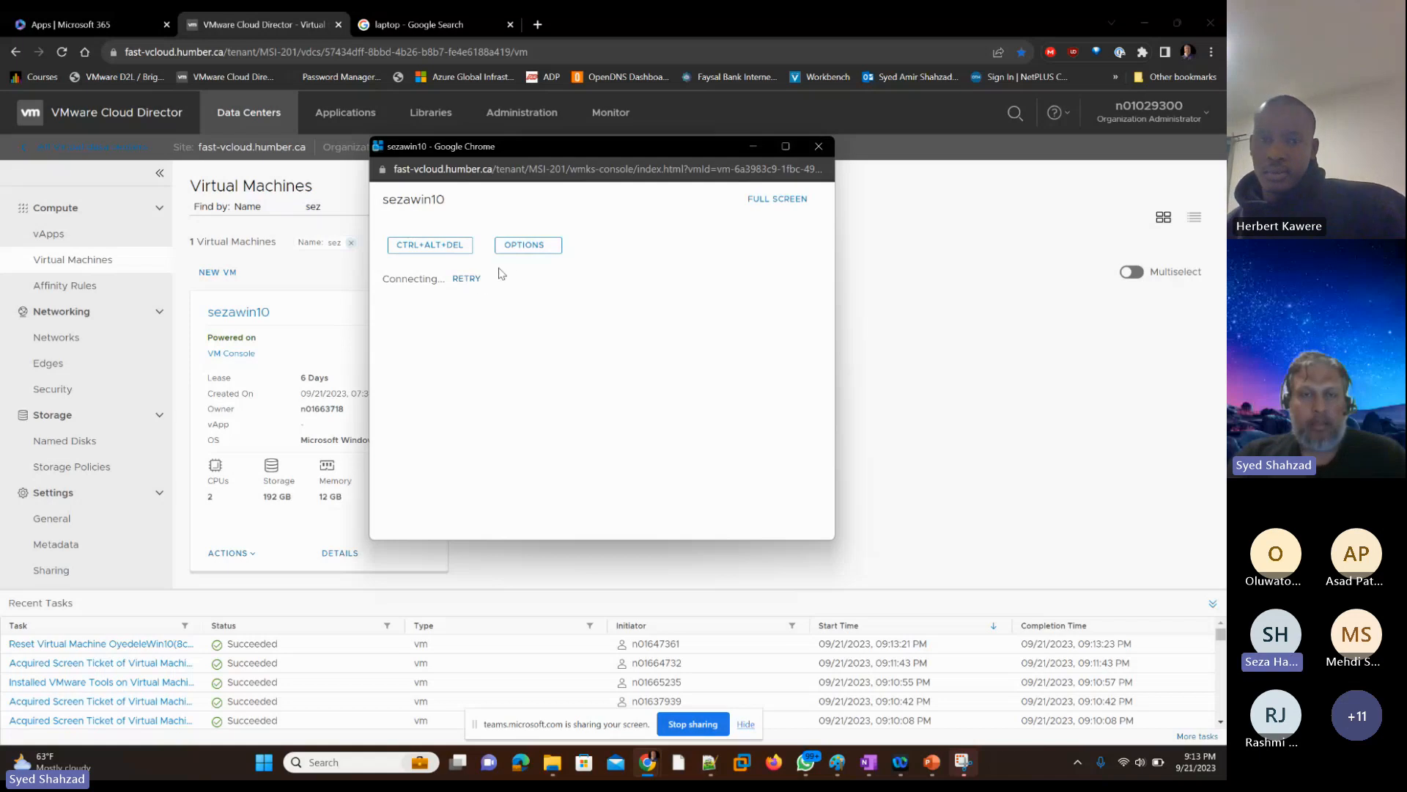
left_click(785, 146)
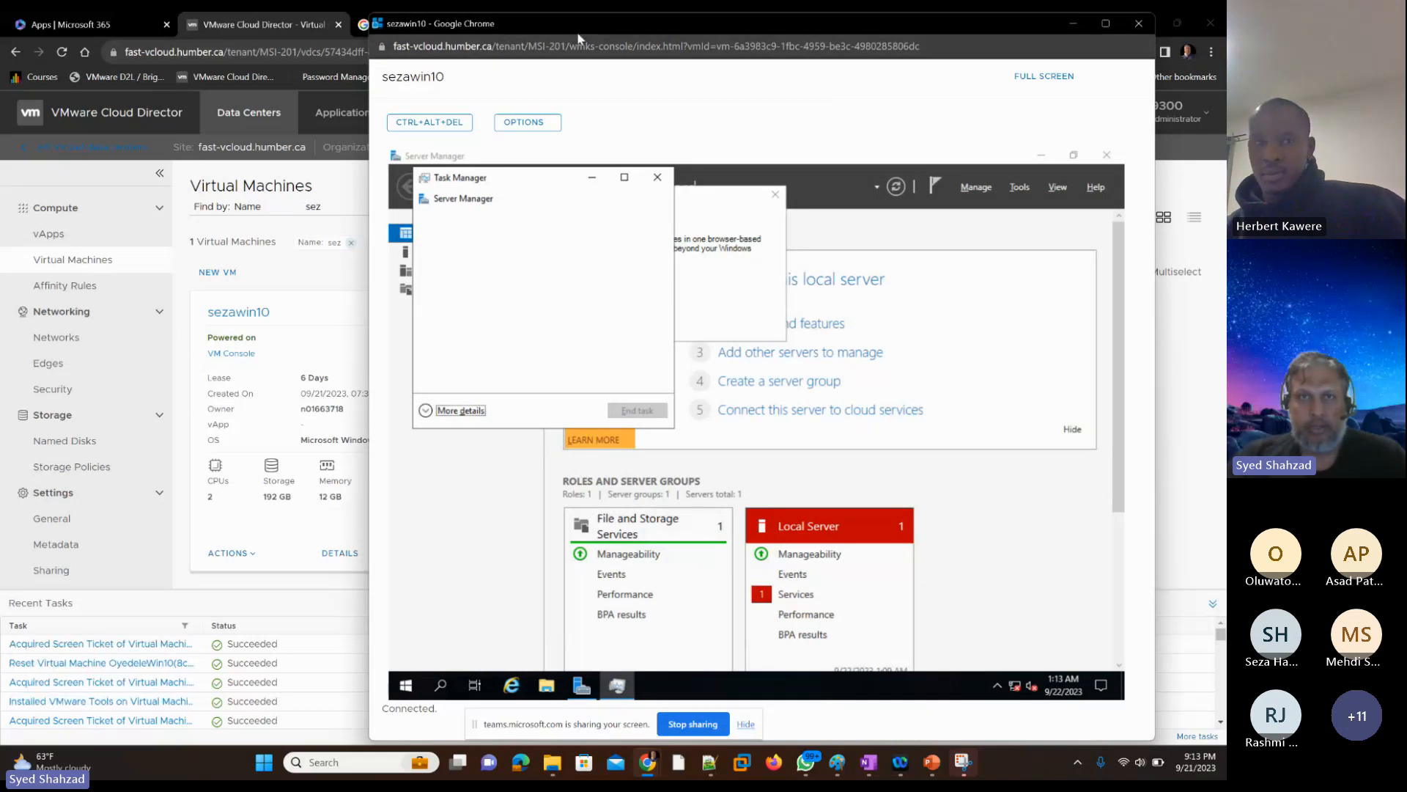
Step: Return to the Virtual Machines page and eject the media from the student's VM
left_click(300, 285)
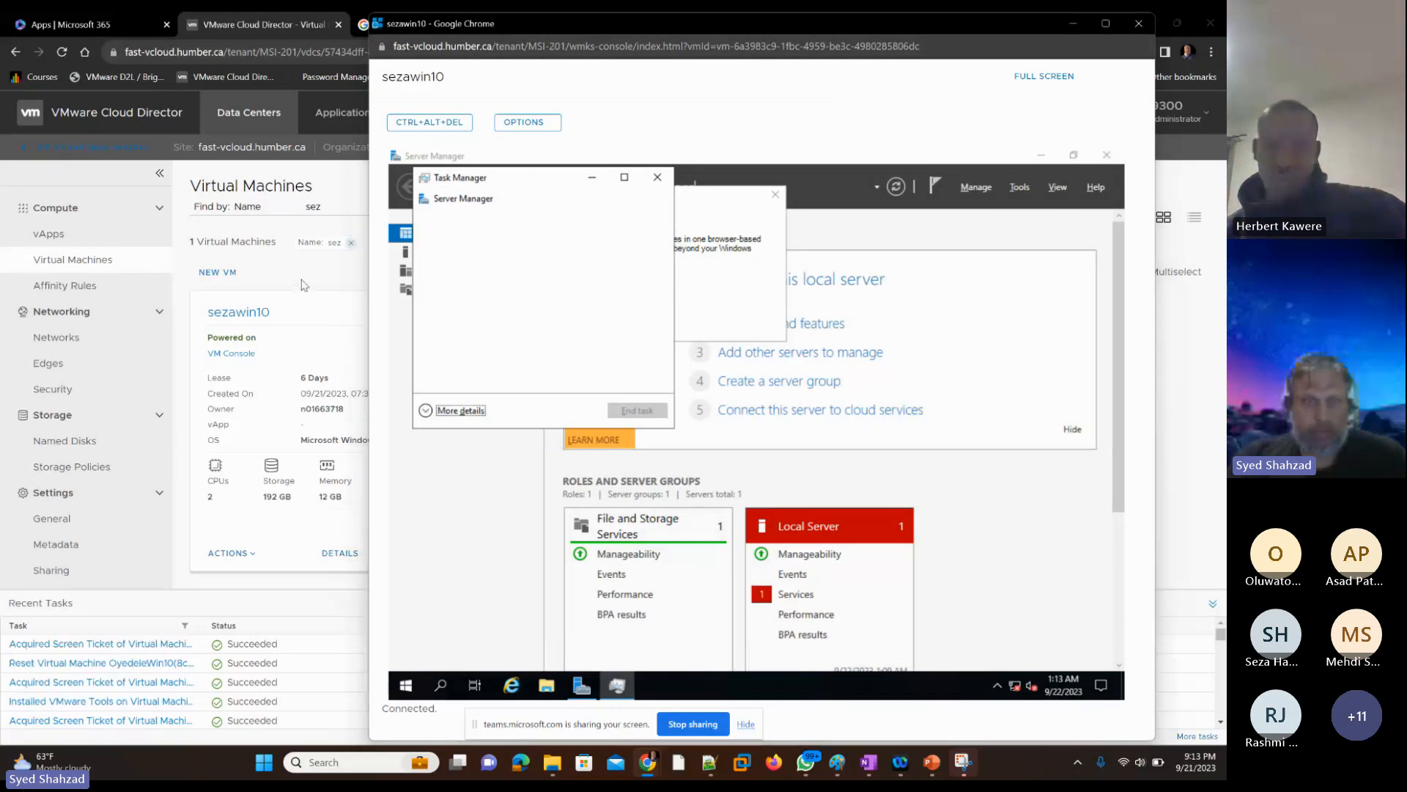
left_click(236, 552)
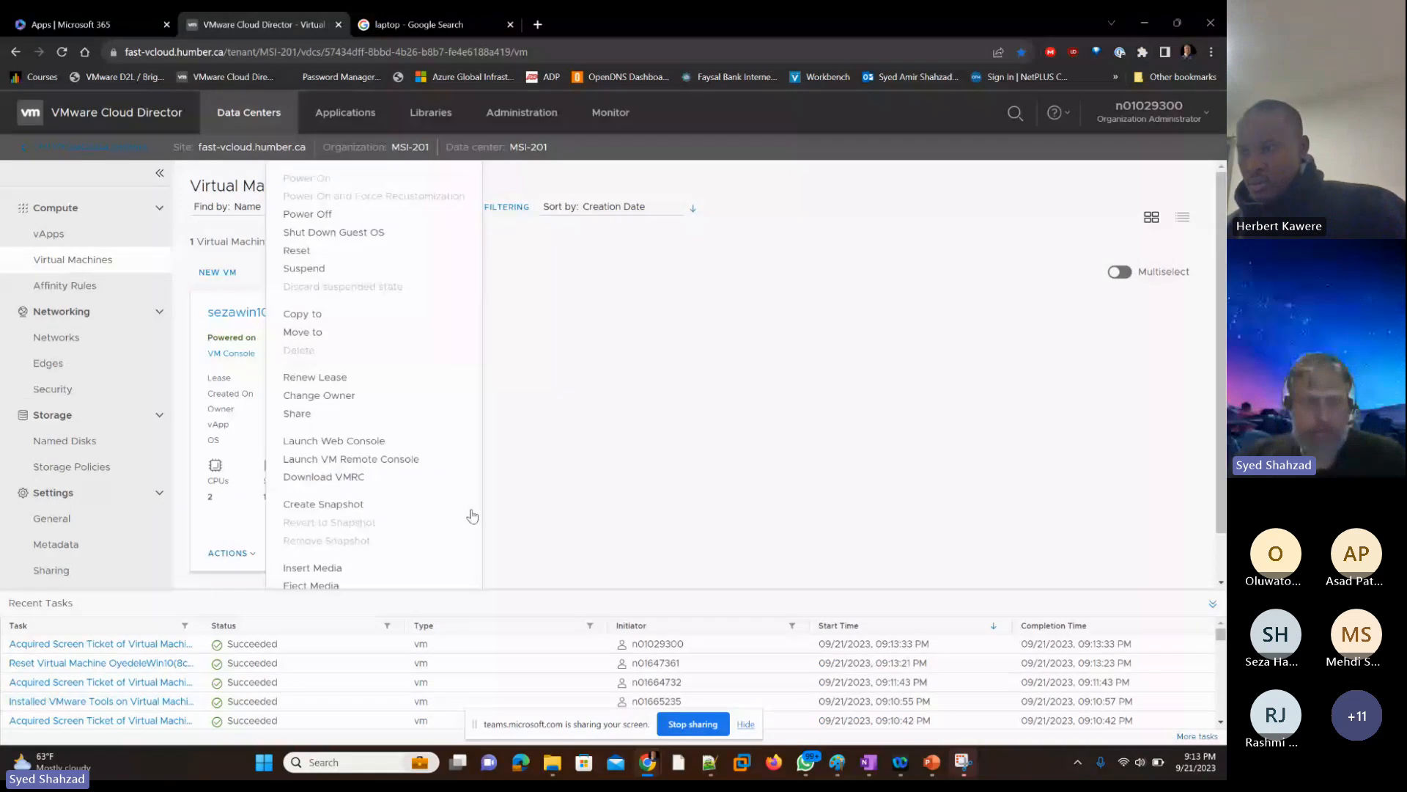
key("Escape")
left_click(709, 467)
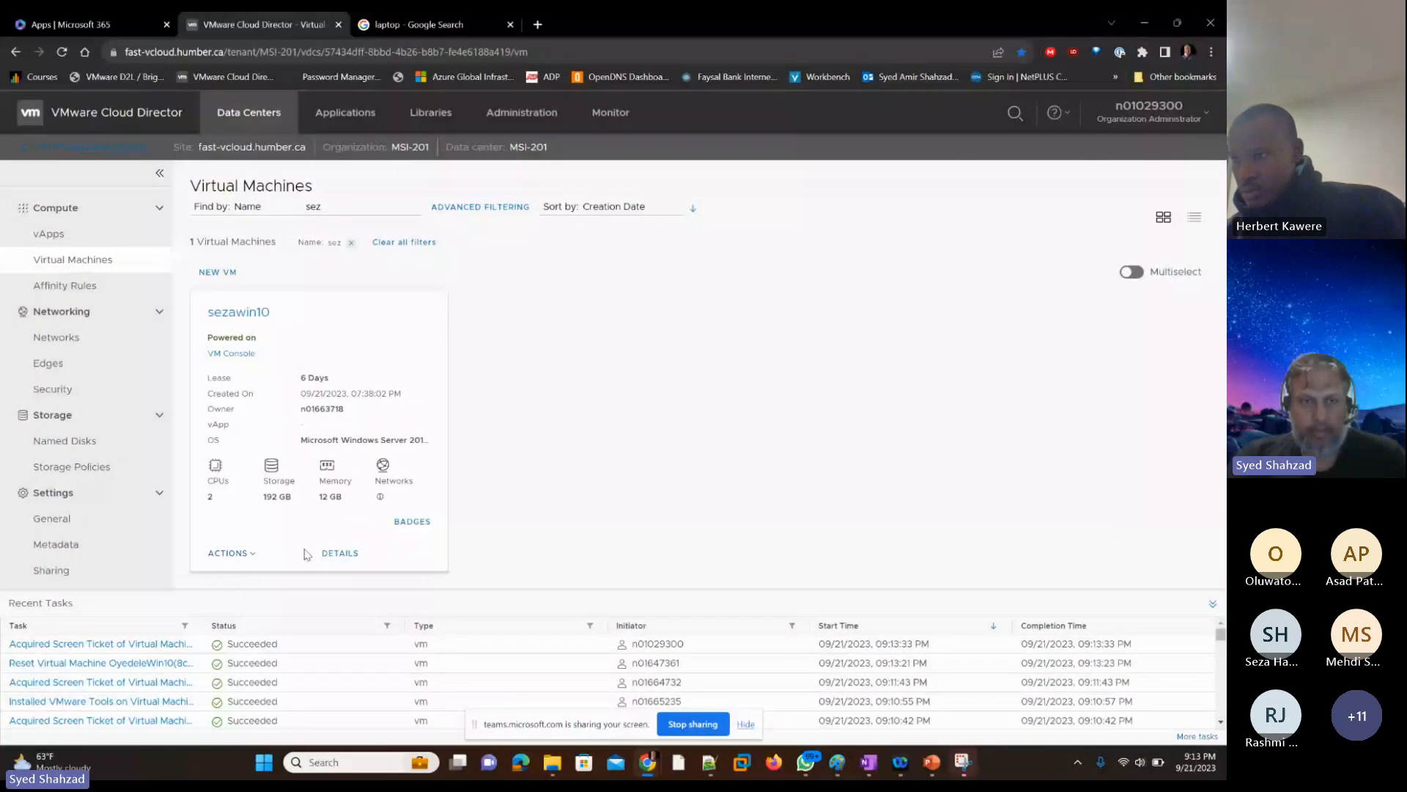
Step: Run Install VMware Tools on the student's VM from Cloud Director and return to its console window
left_click(235, 553)
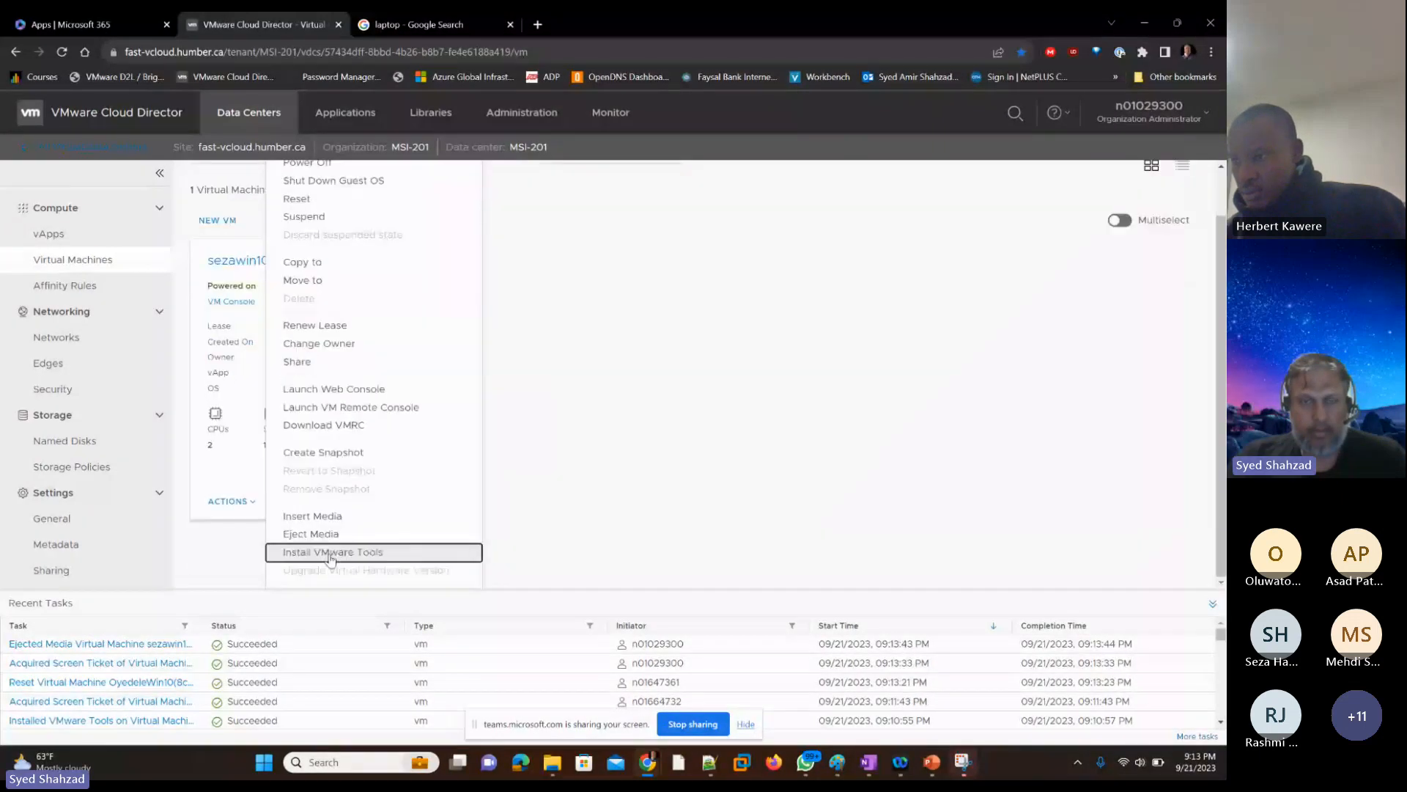
key("Escape")
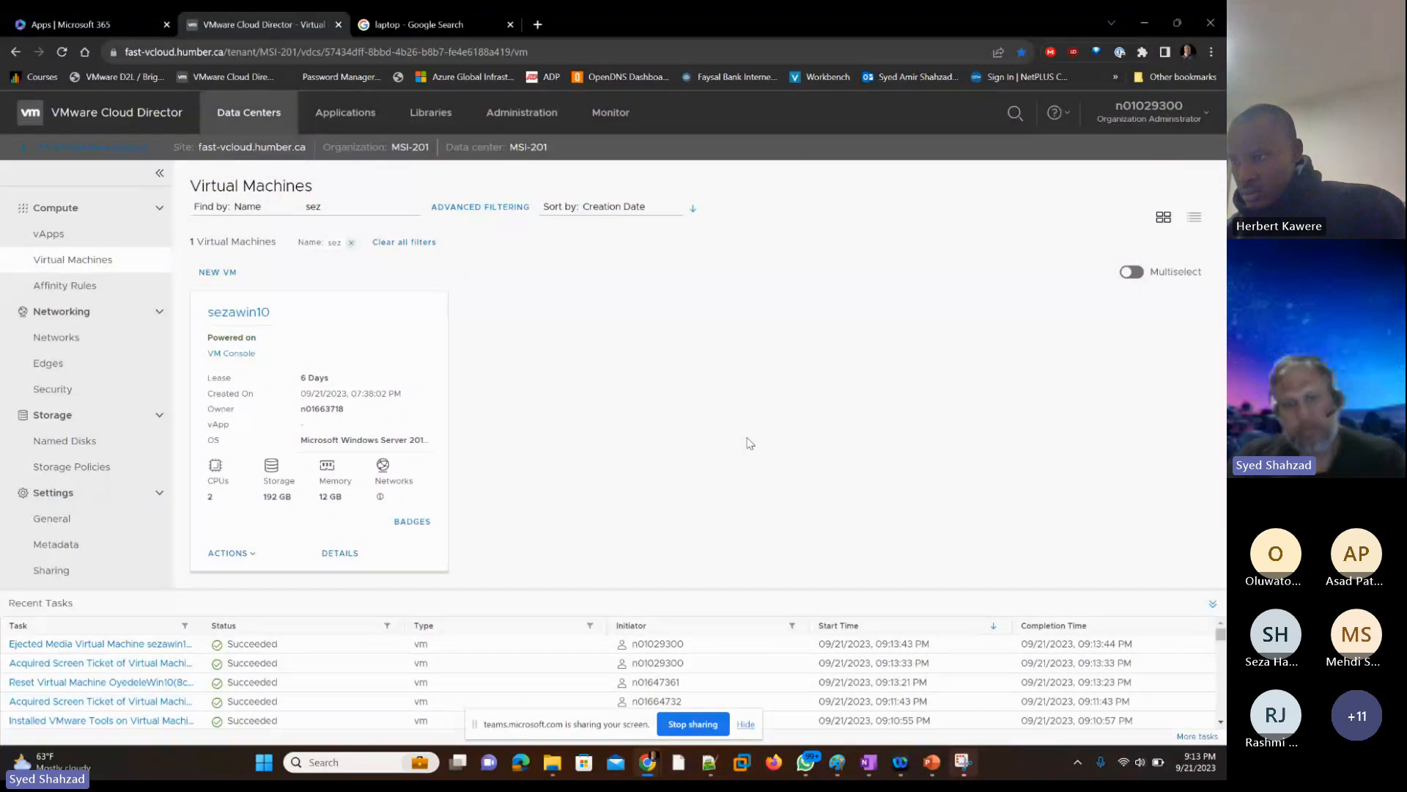
key("alt+Tab")
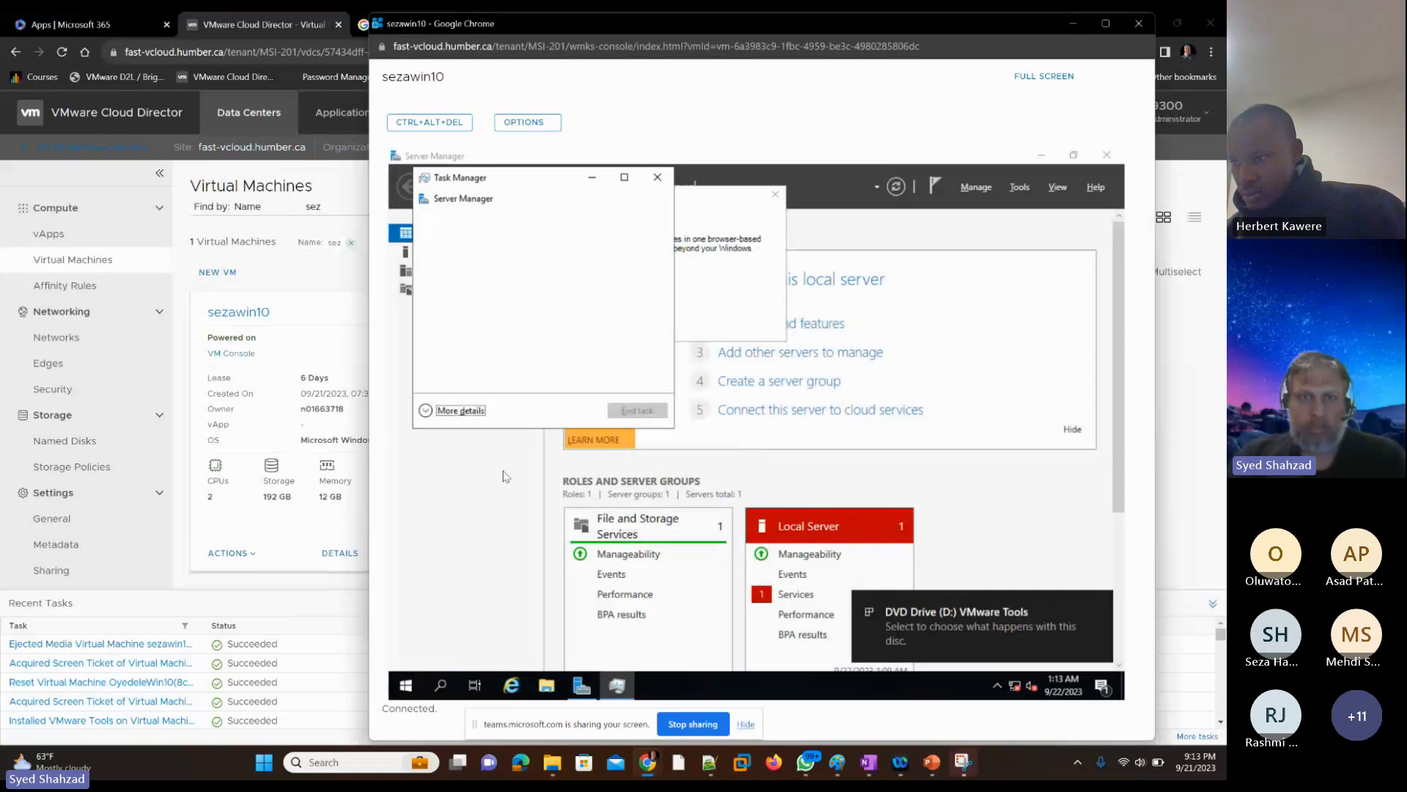
key("alt+Tab")
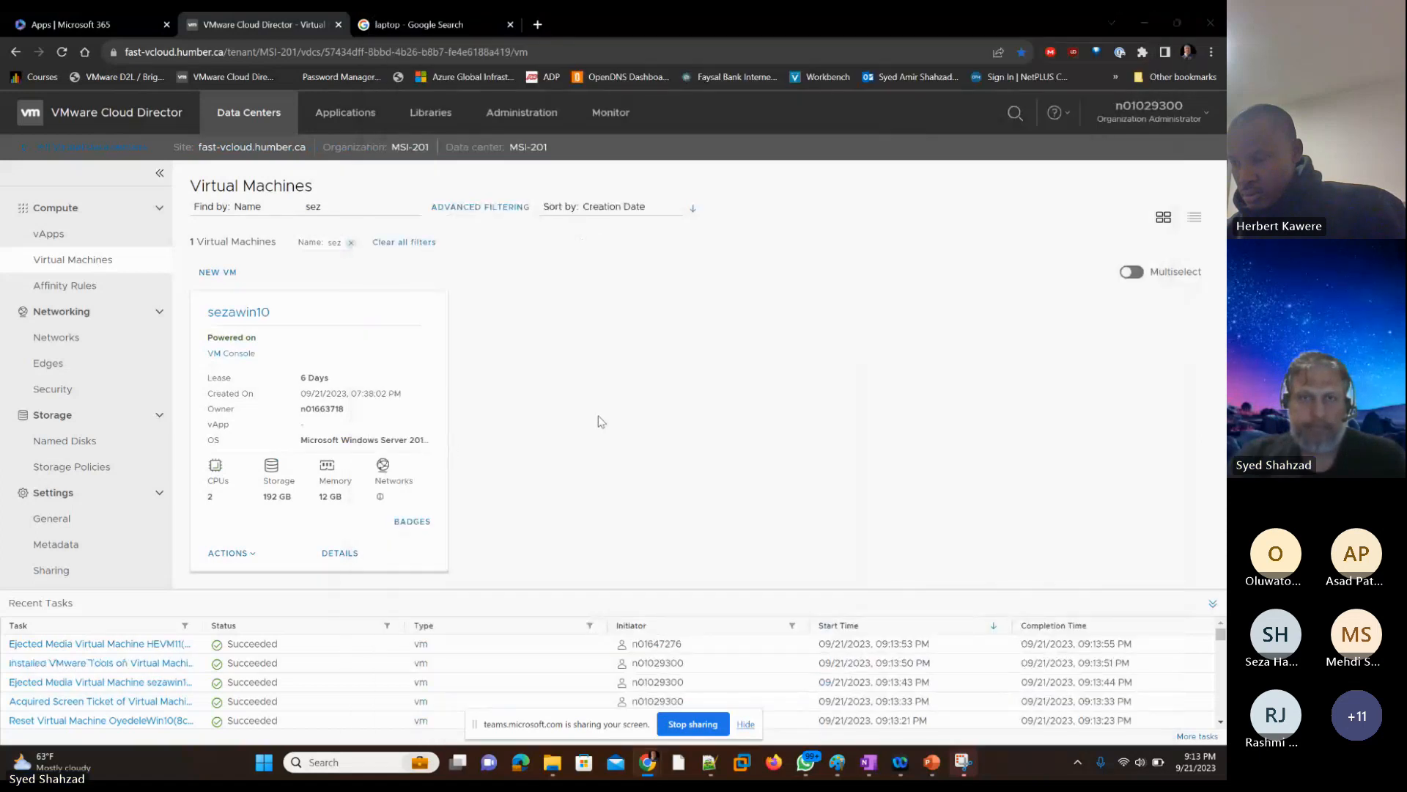
key("alt+Tab")
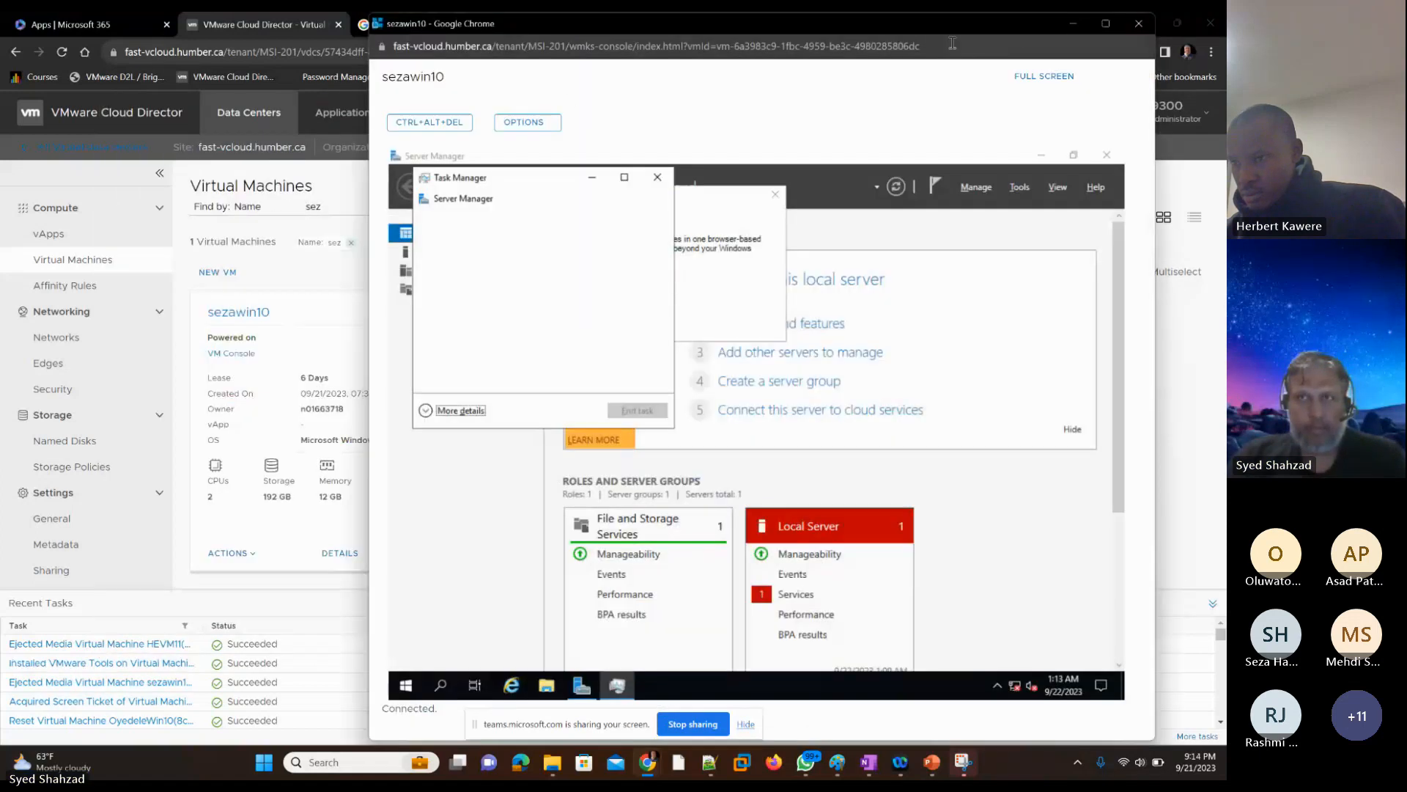
Step: Maximize the VM console window and close Server Manager on the student's VM
left_click(1106, 23)
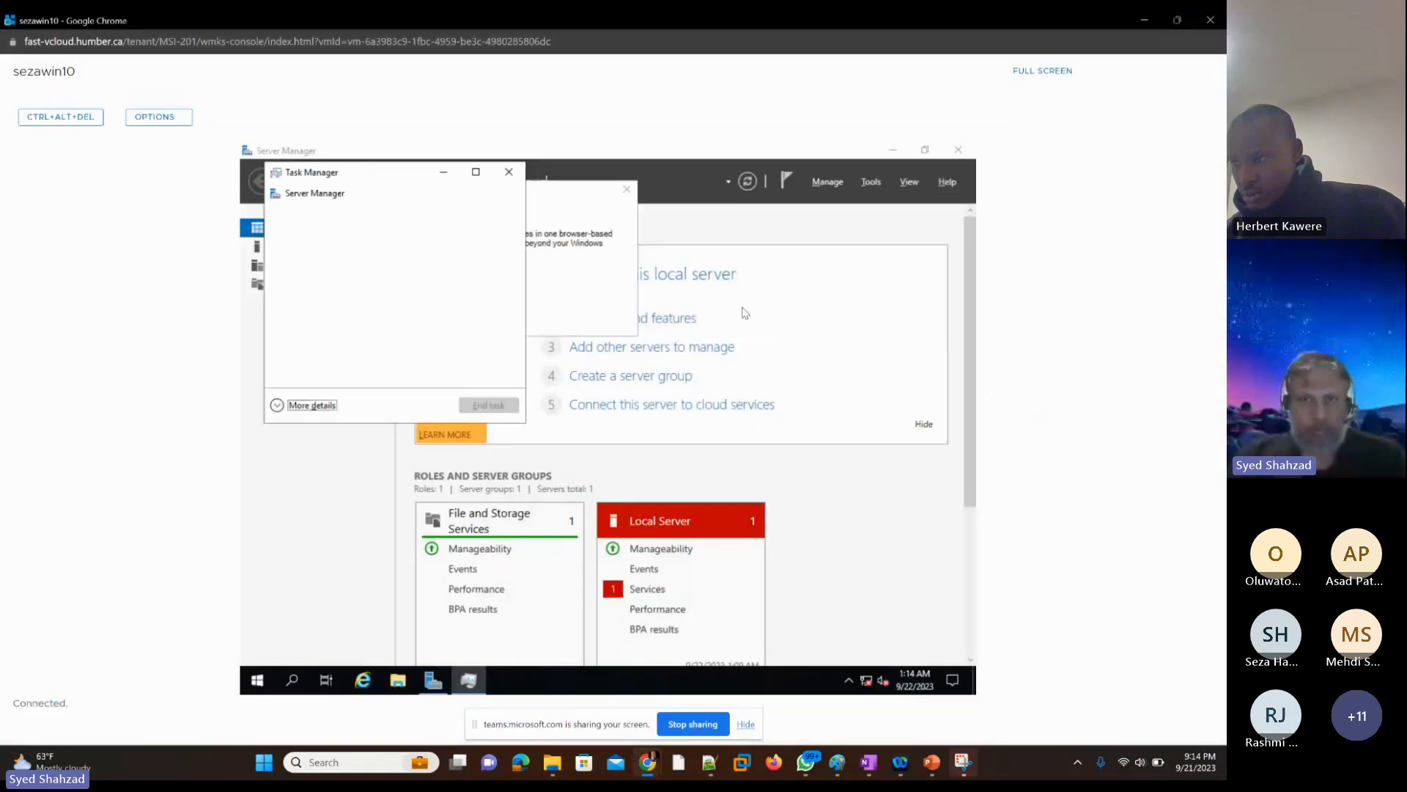
left_click(607, 452)
key("alt+space")
key("Down")
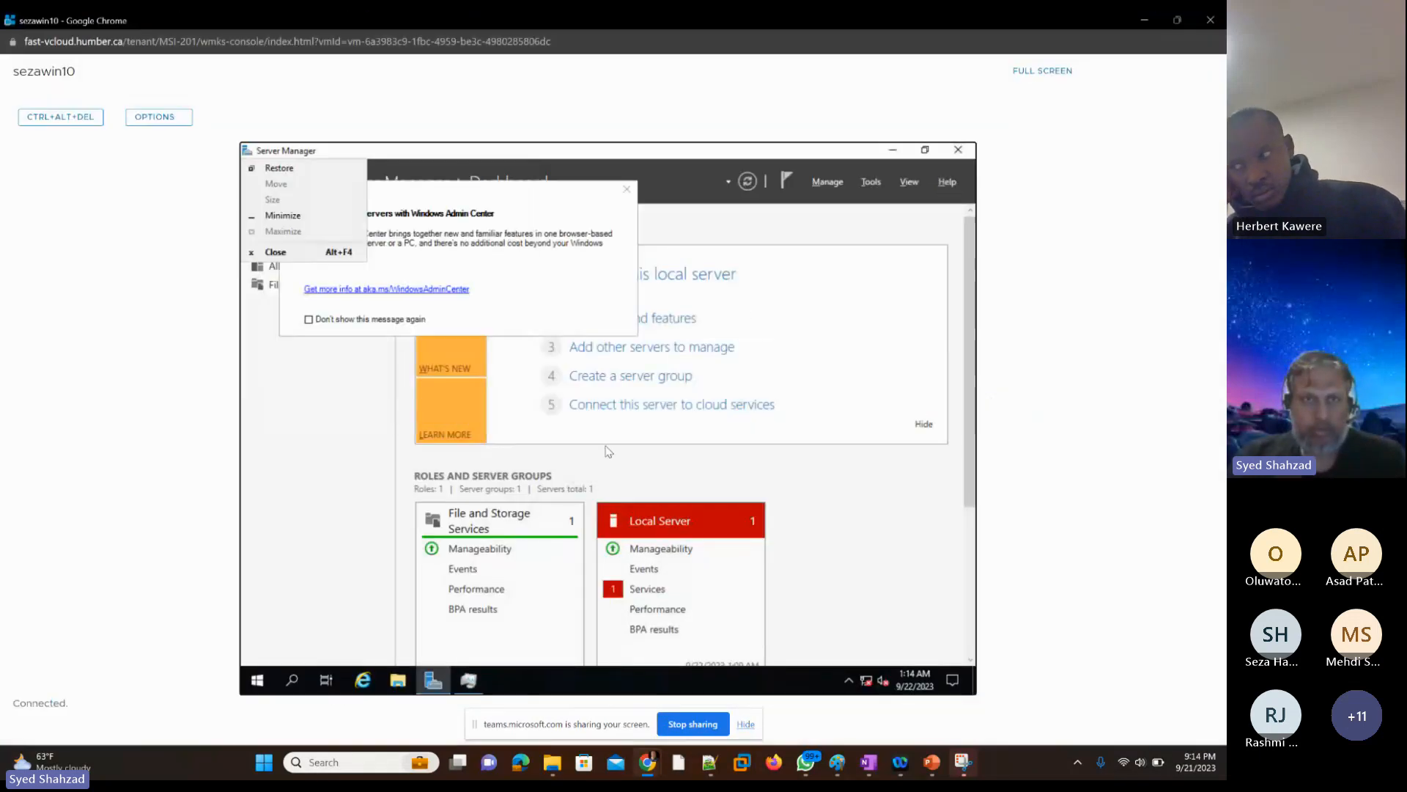
key("Down")
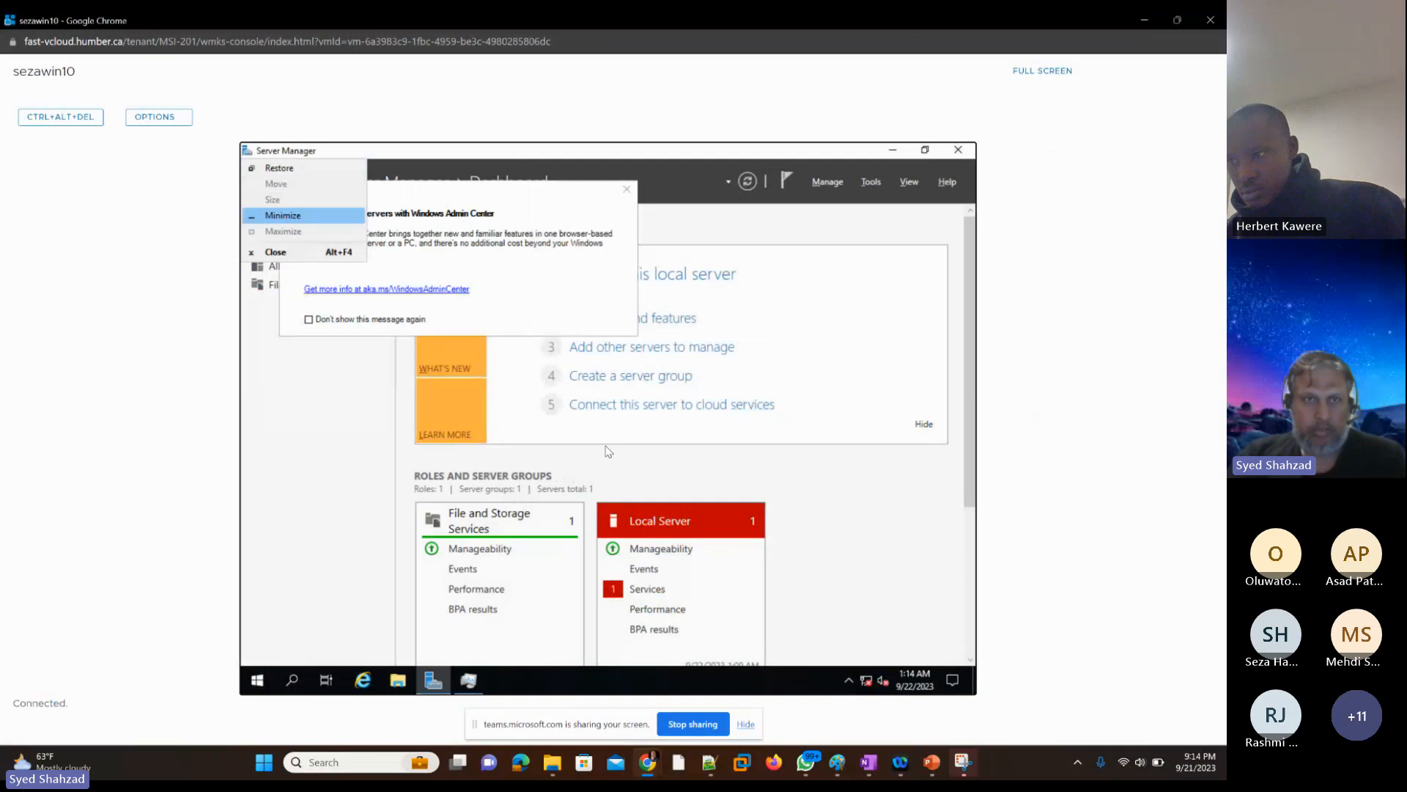
key("Down")
key("Down")
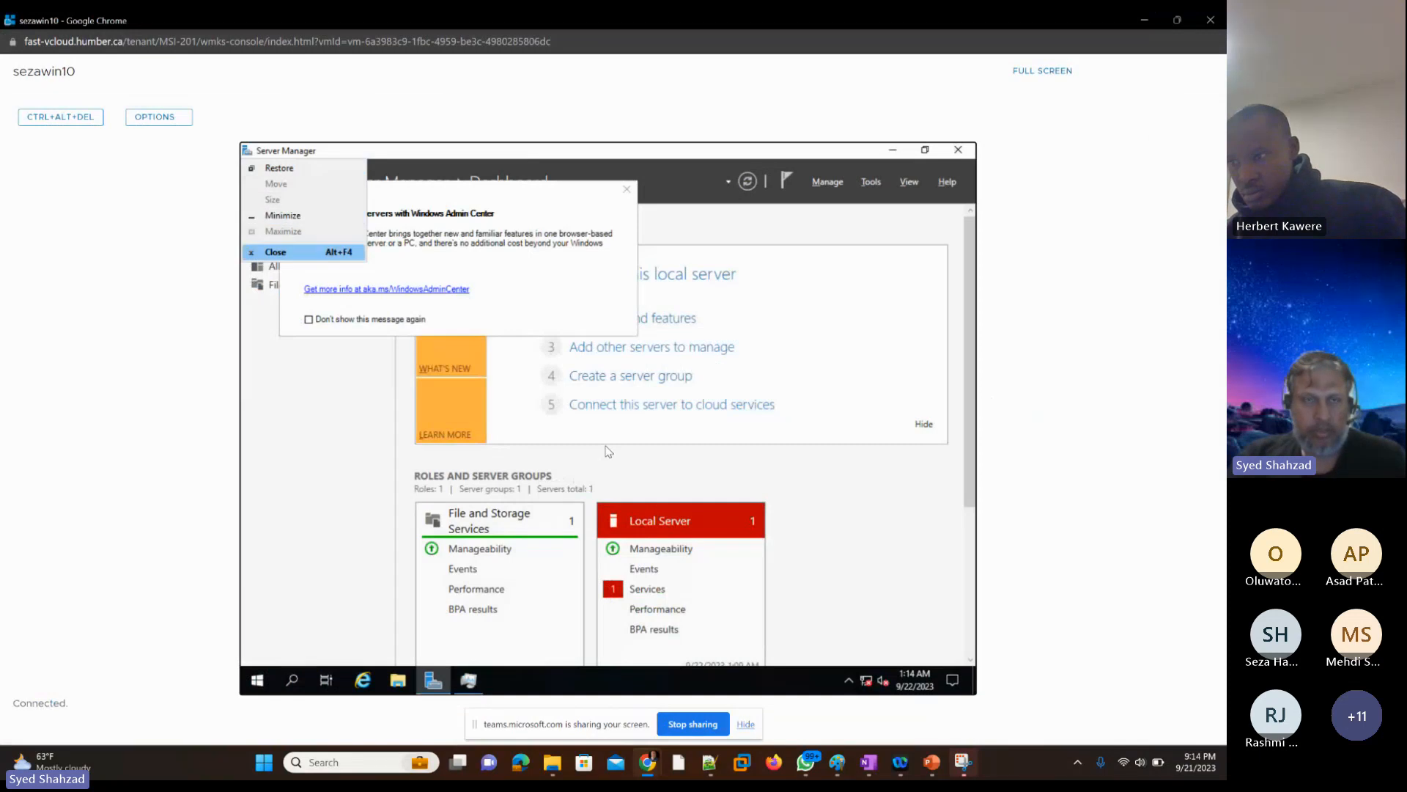
key("Return")
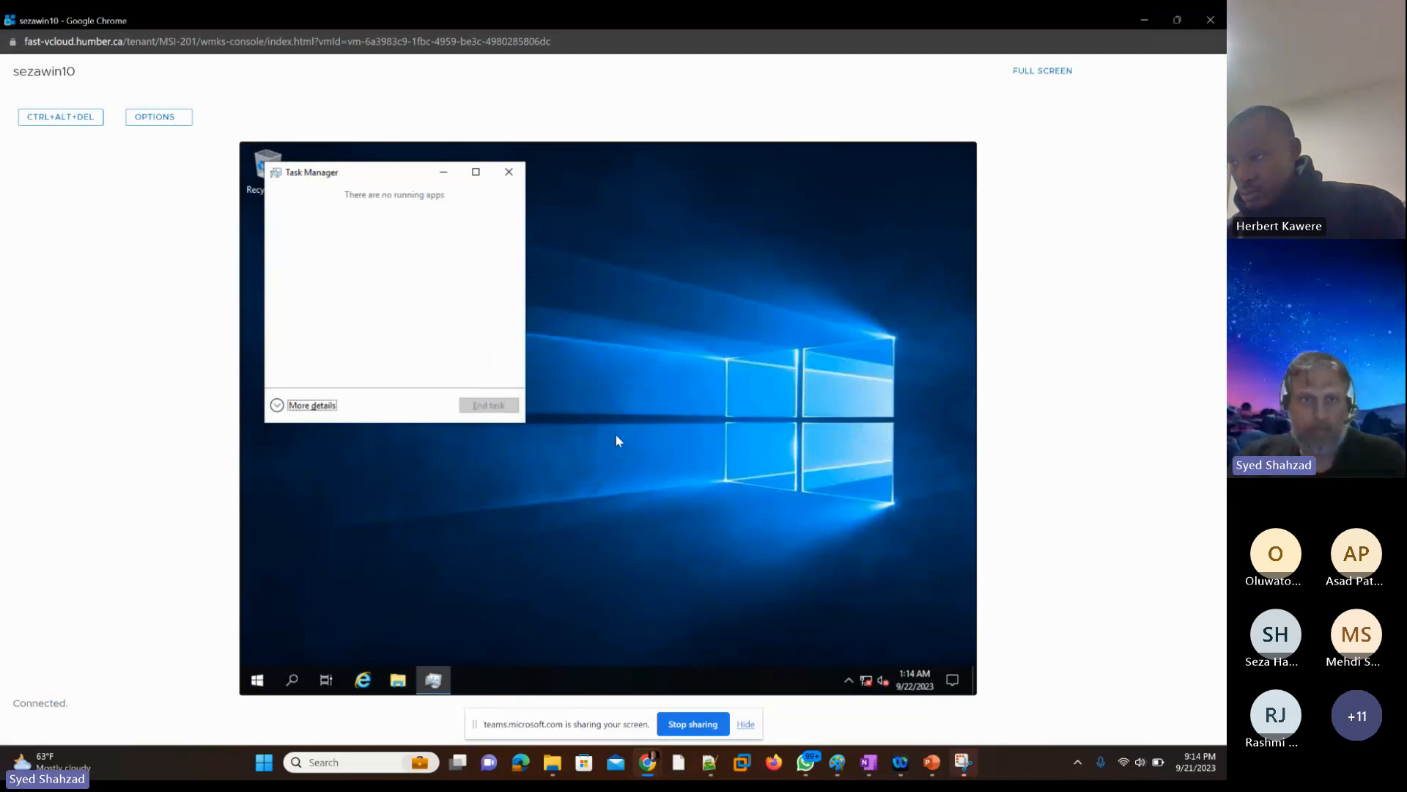
Step: Close the Task Manager window on the student's VM using only the keyboard
key("alt+space")
key("Down")
key("Down")
key("Down")
key("Down")
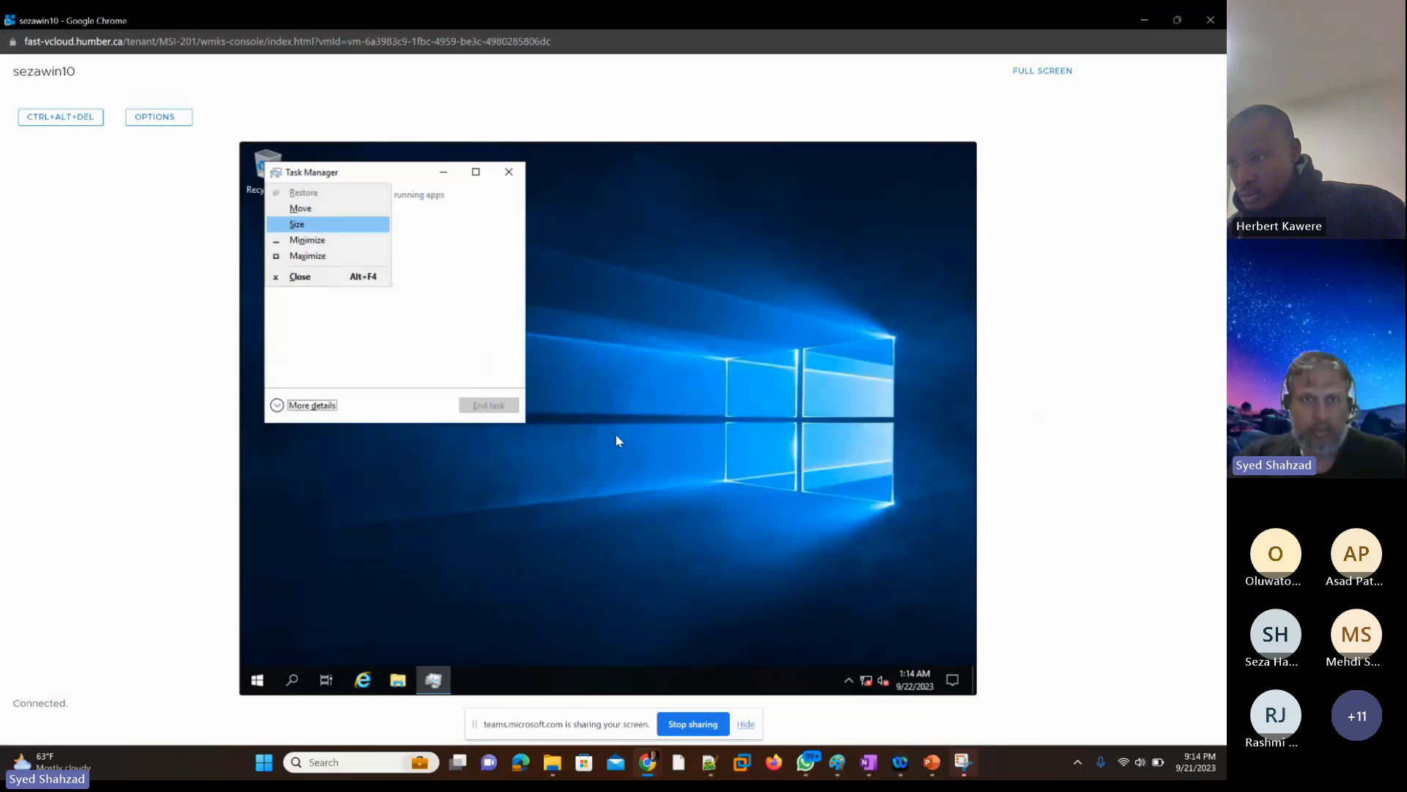
key("Down")
key("Return")
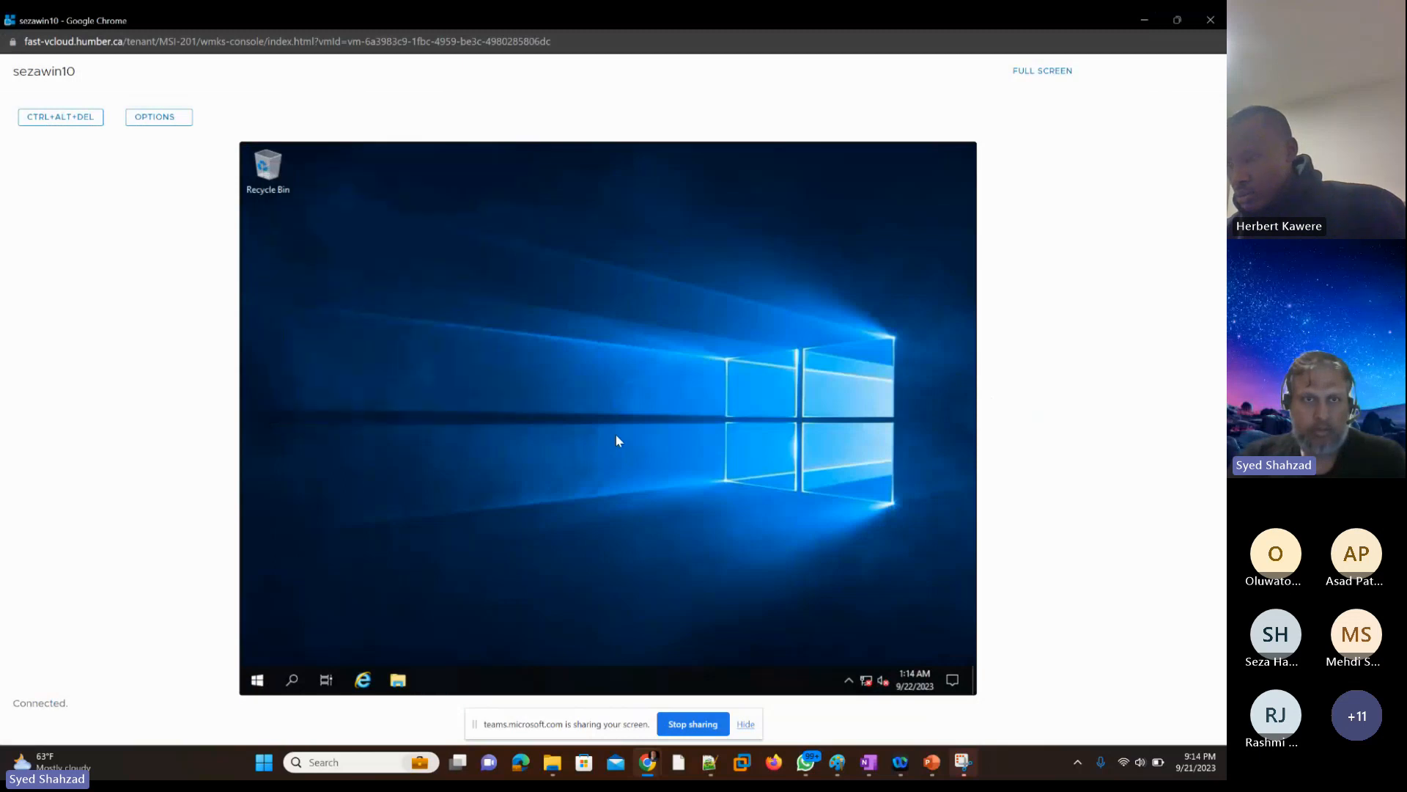
Step: Open File Explorer from the taskbar of the student's VM
key("Right")
key("Right")
key("Right")
key("Right")
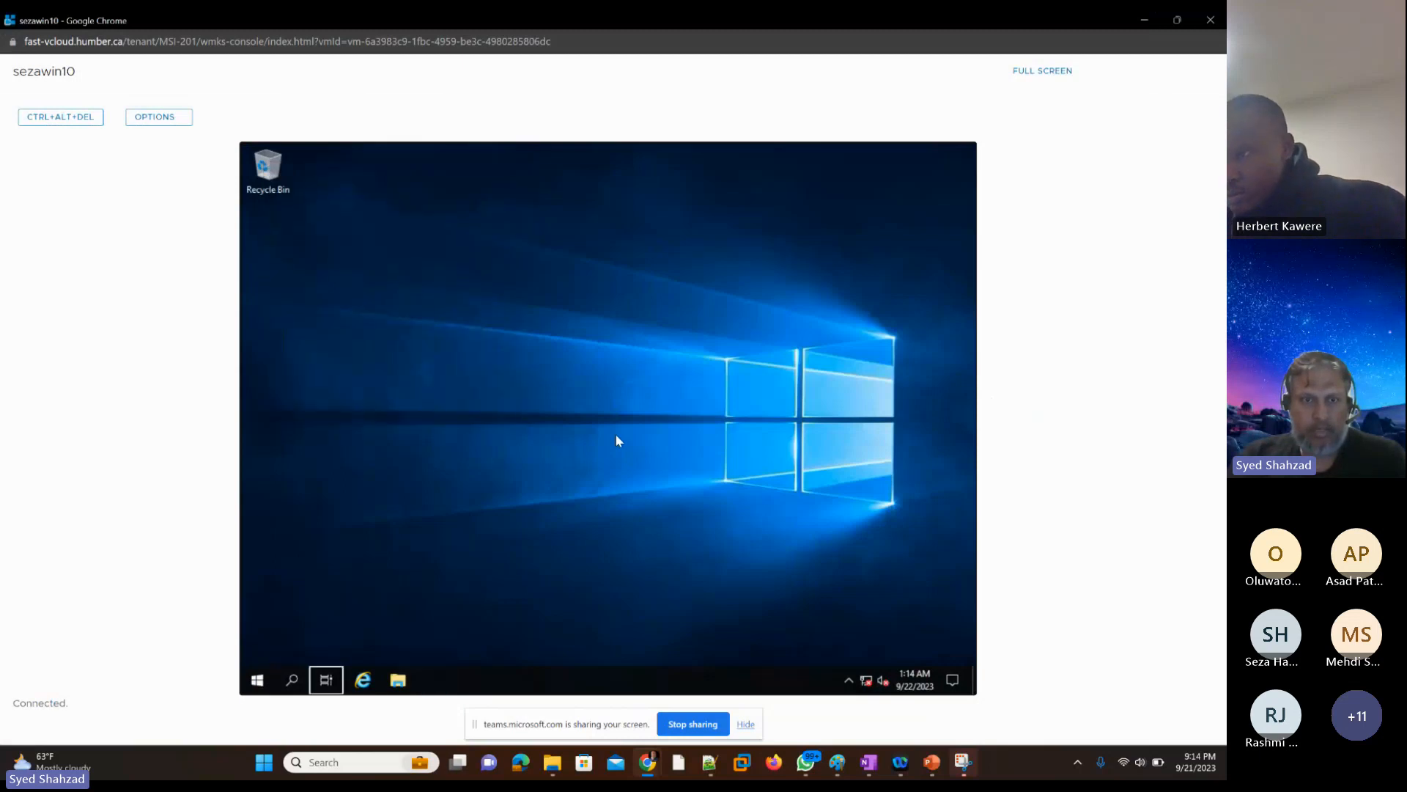
key("Return")
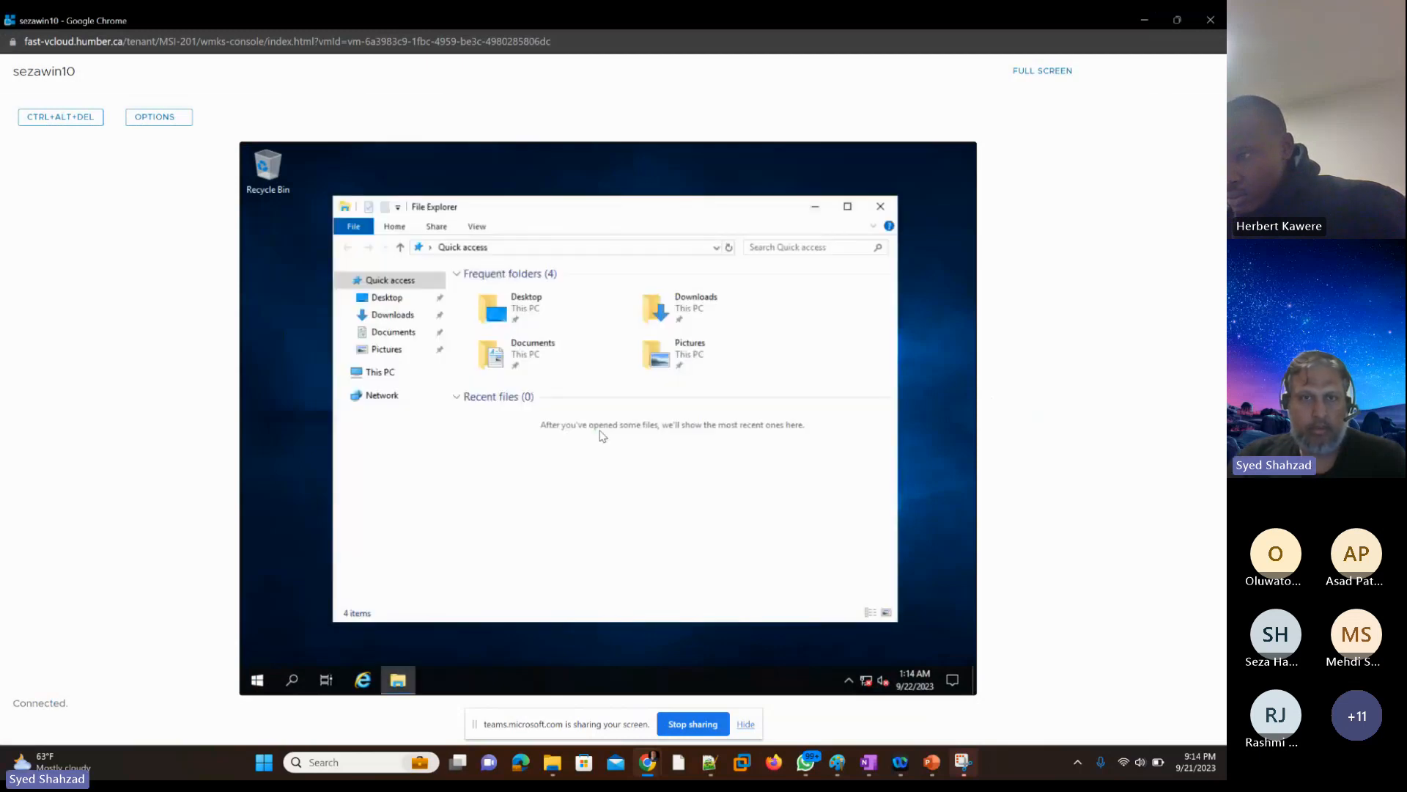
Step: Expand This PC in the File Explorer navigation tree and open the DVD Drive (D:) VMware Tools disc
key("Down")
key("Down")
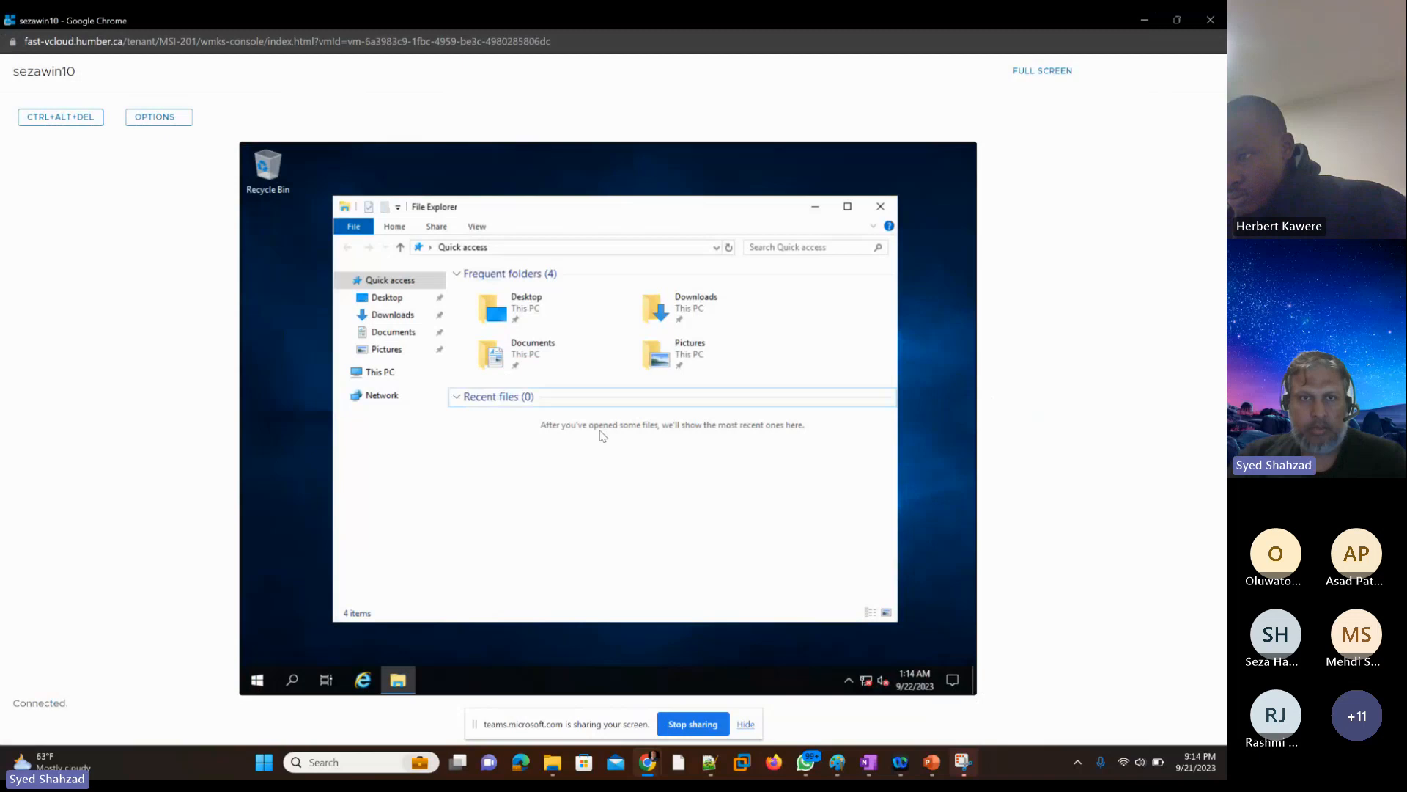
key("shift+Tab")
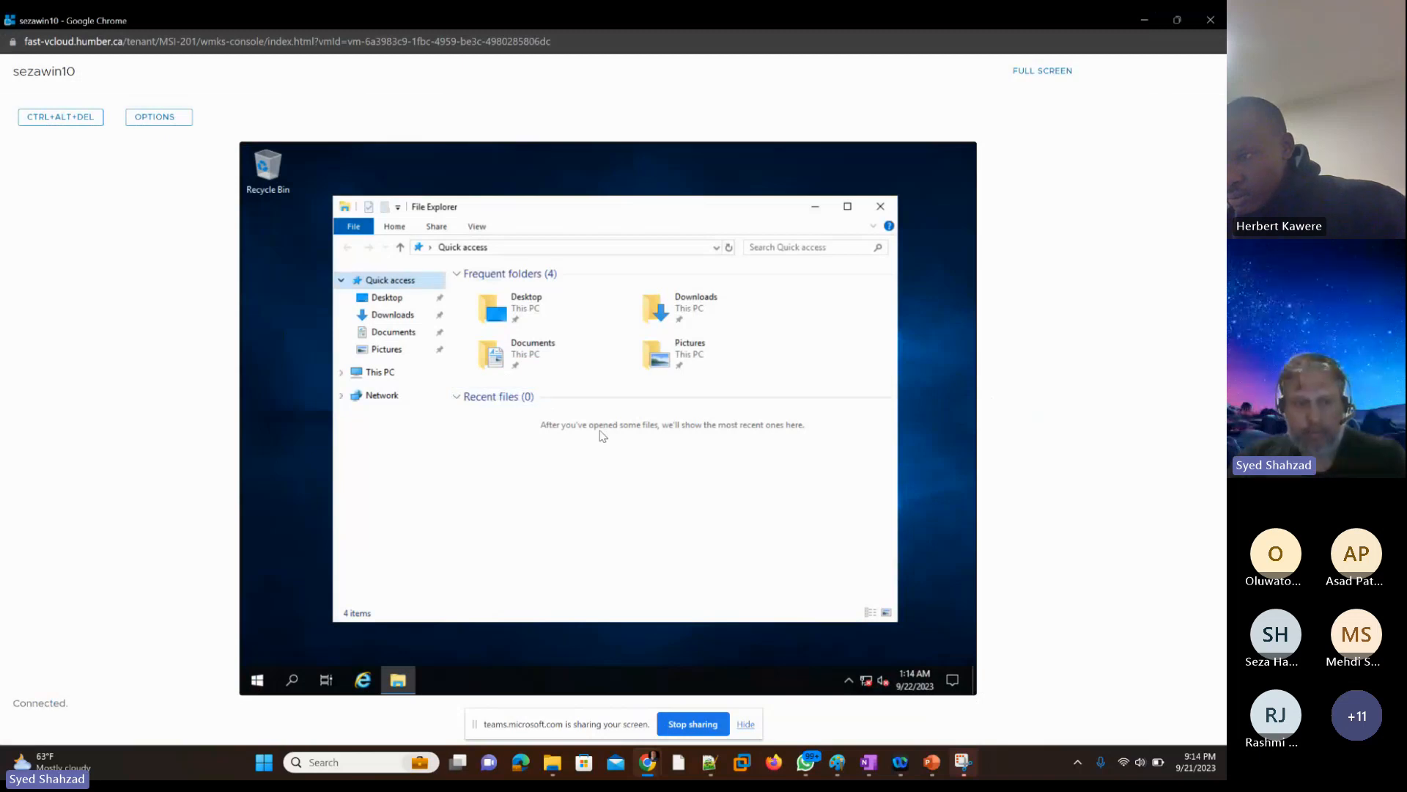
key("Down")
key("Down")
key("Down")
key("Down")
key("Down")
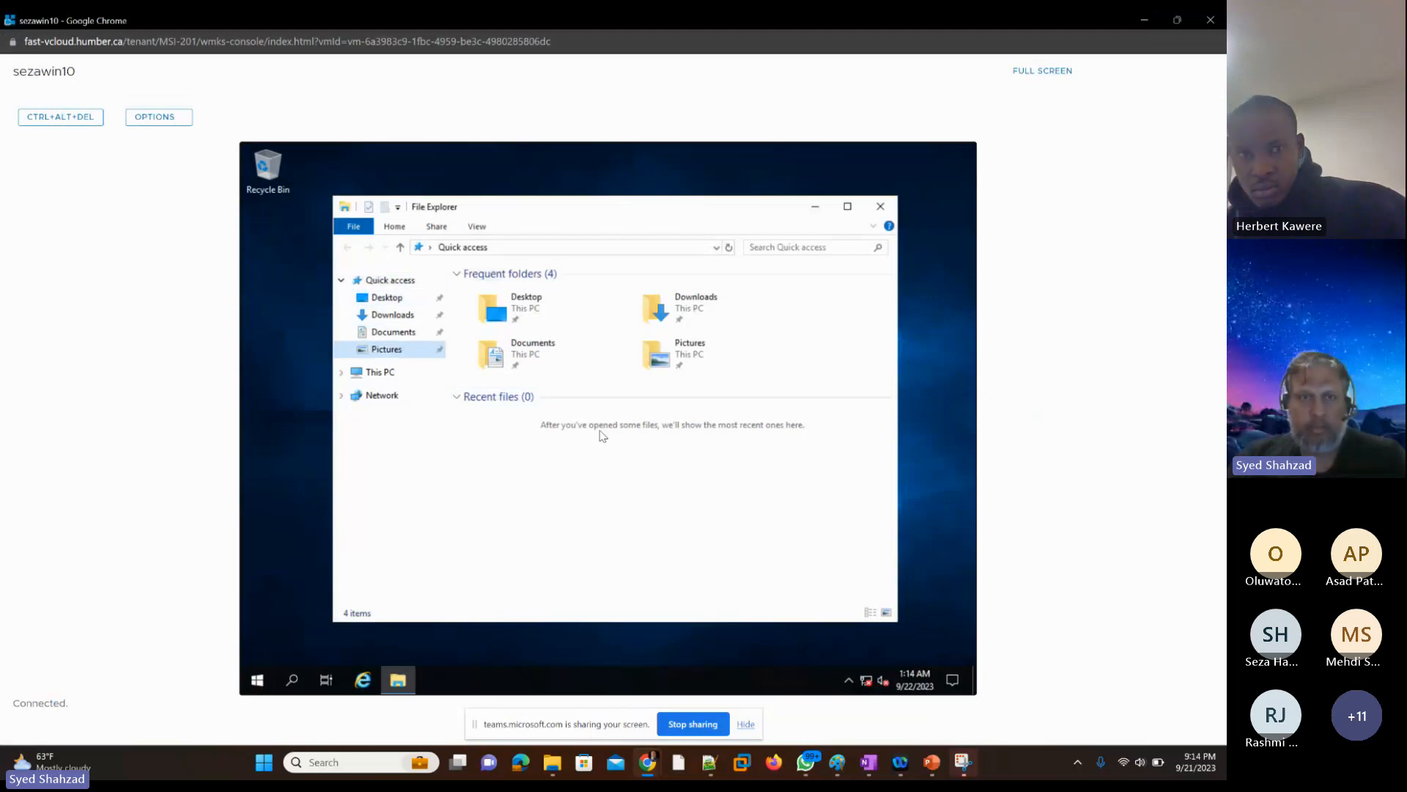
key("Right")
key("Down")
key("Down")
key("Down")
key("Down")
key("Down")
key("Down")
key("Down")
key("Down")
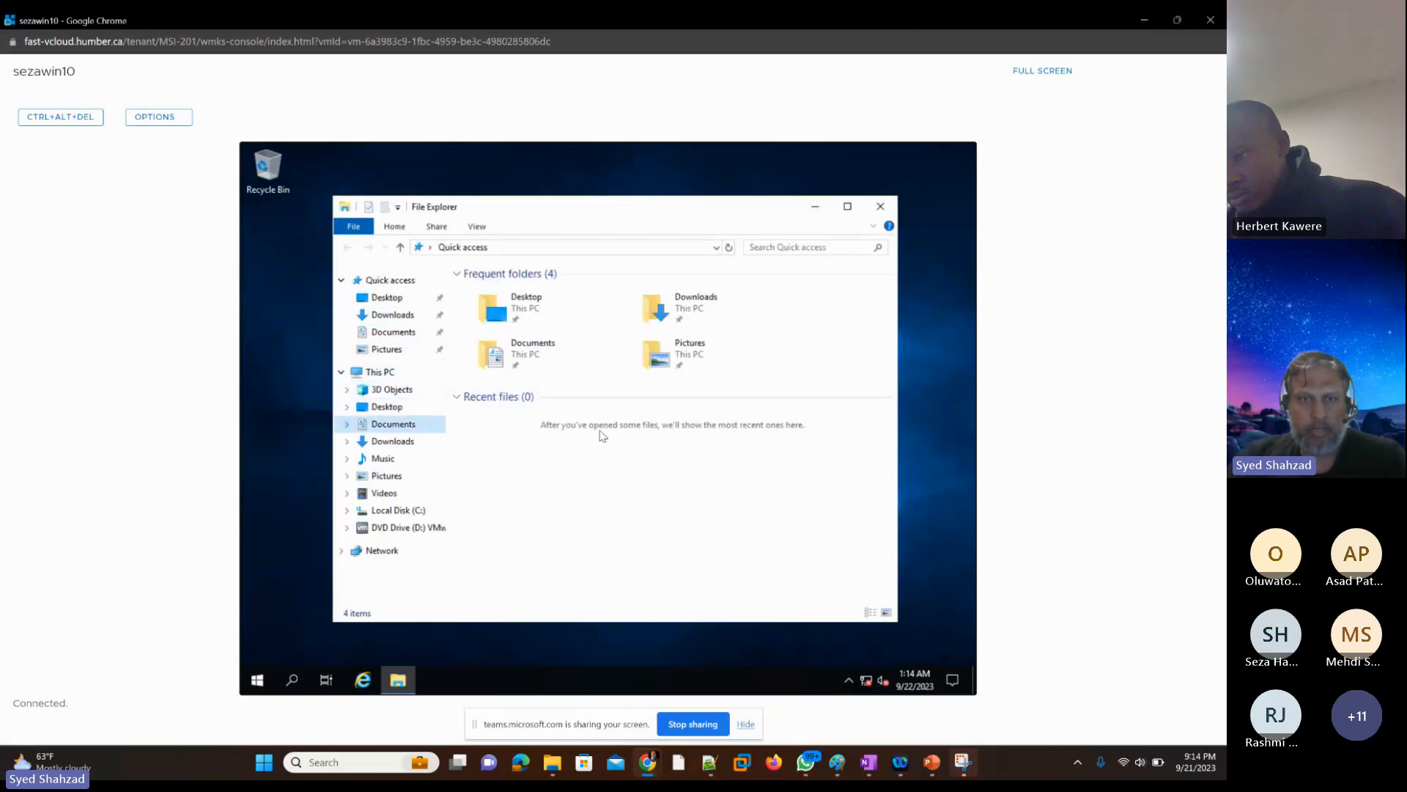
key("Down")
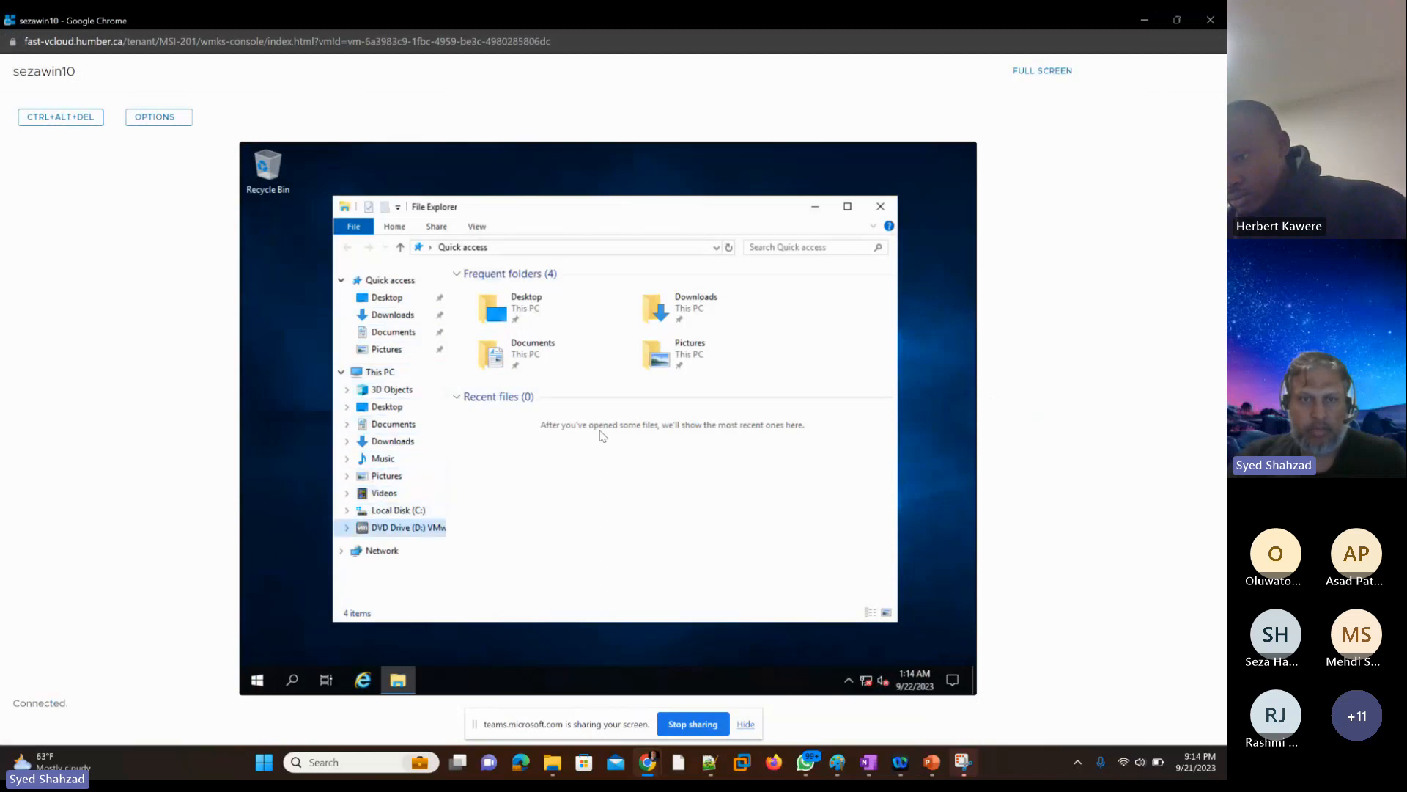
key("Tab")
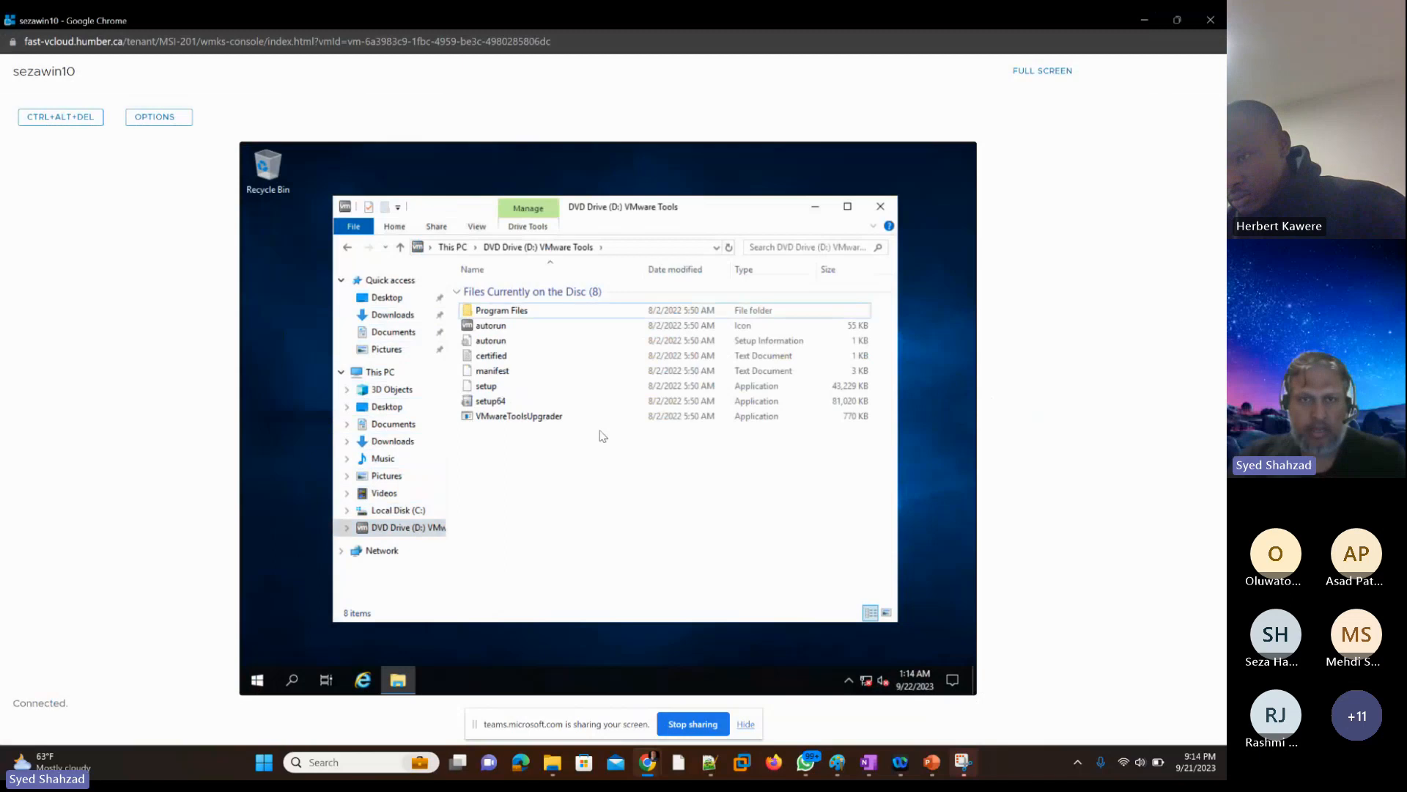
Step: Run the setup64 application from the VMware Tools disc on the student's VM
key("Down")
key("Down")
key("Down")
key("Down")
key("Down")
key("Down")
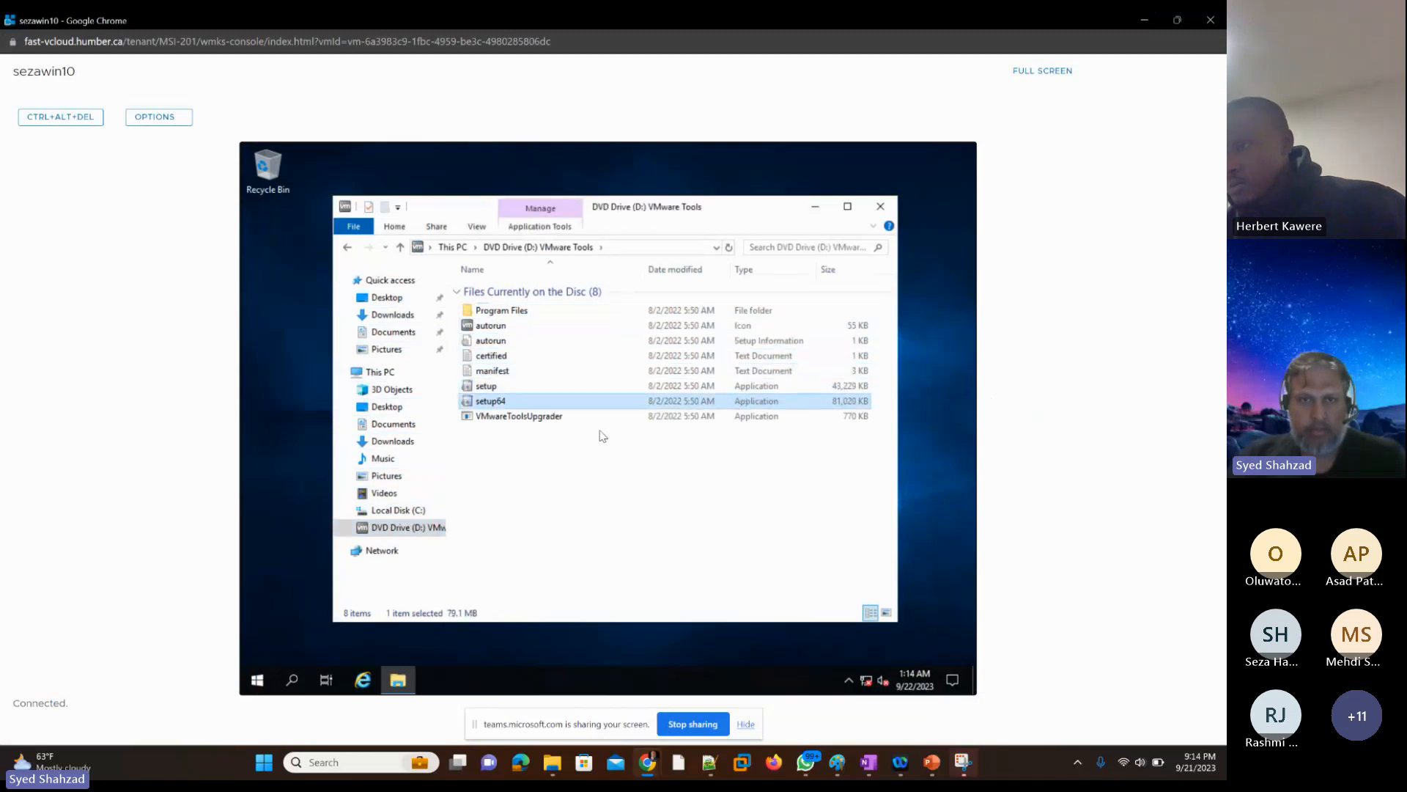
key("Return")
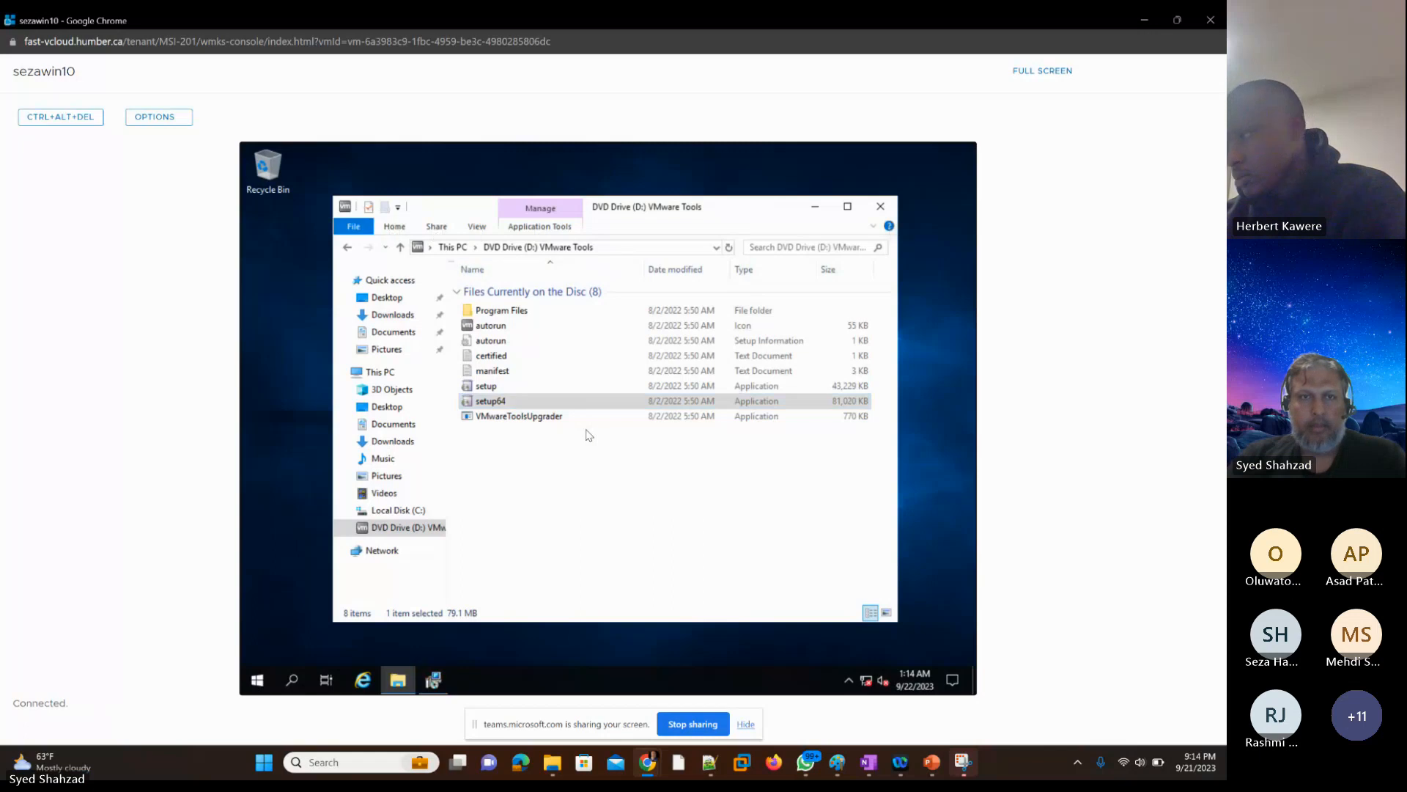
Step: Close the File Explorer window showing the VMware Tools disc, leaving the installer running
key("alt+f")
key("Down")
key("Down")
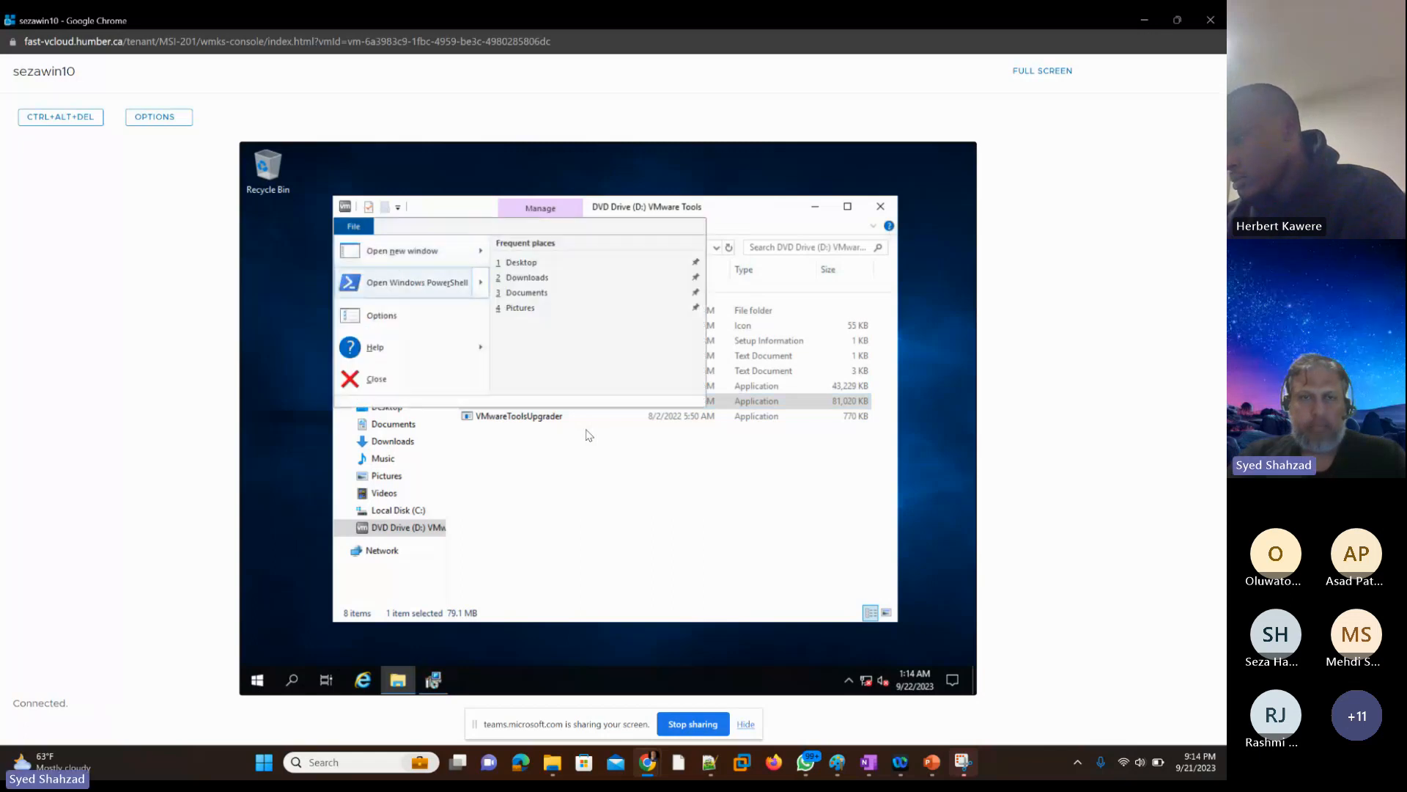
key("Down")
key("Down")
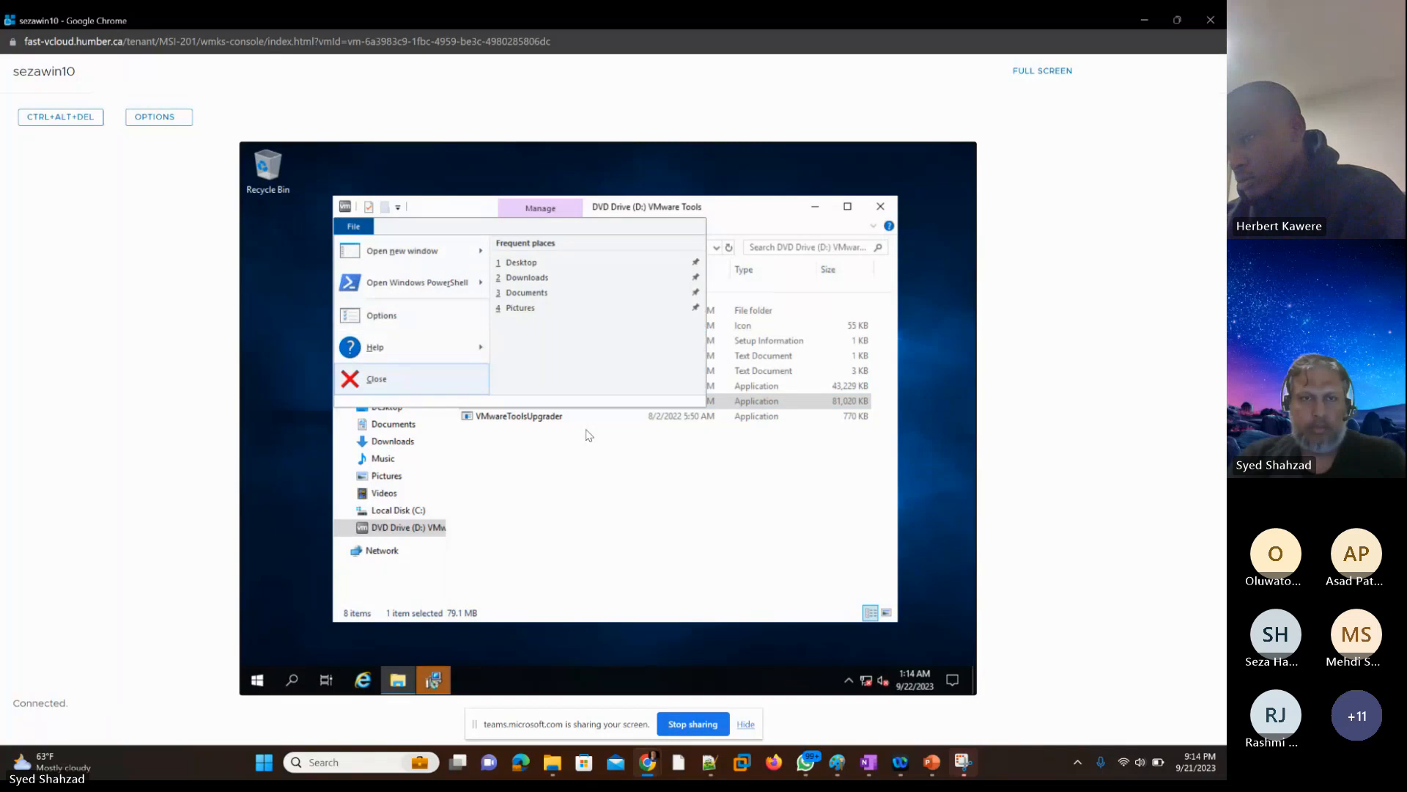
key("Return")
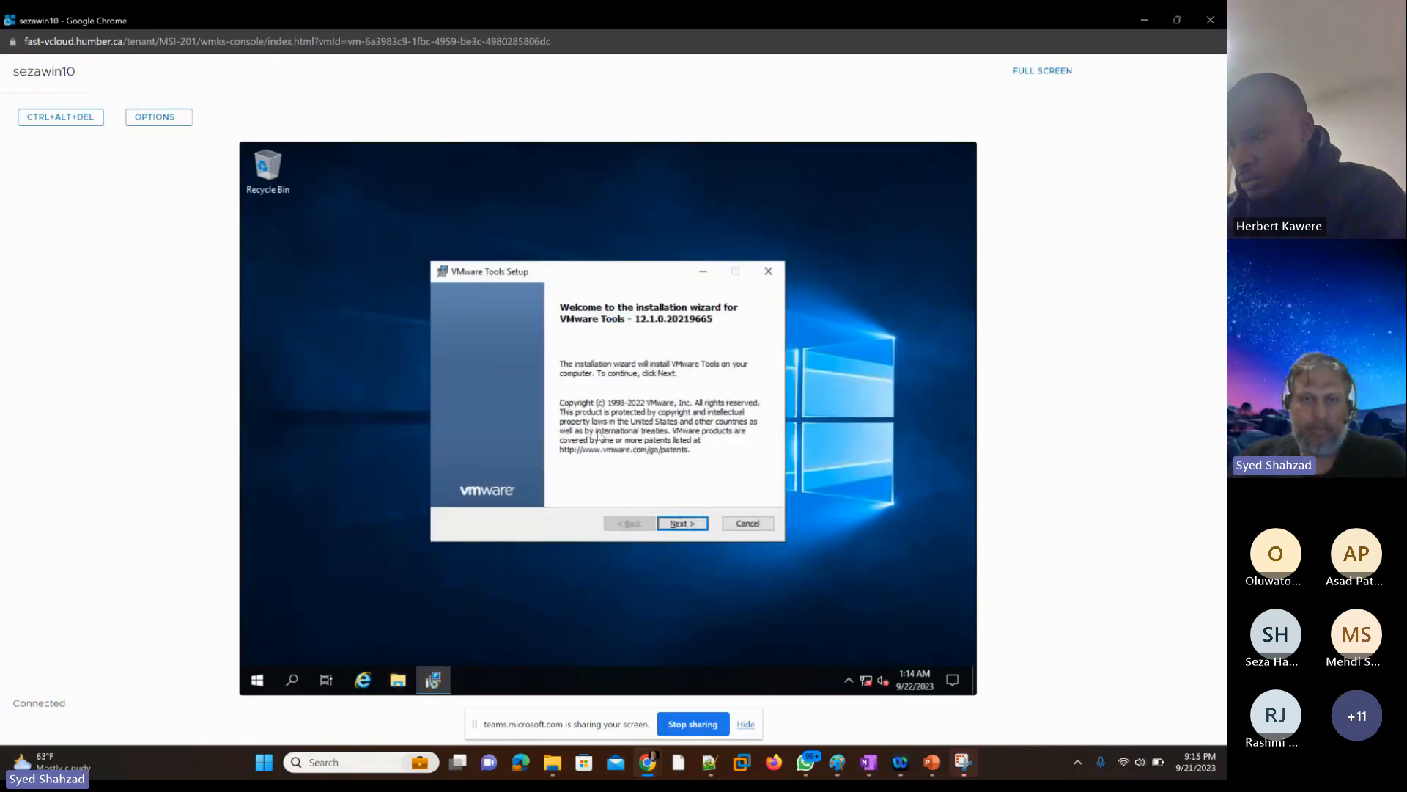
Step: Start installing VMware Tools on the student's VM using the Typical setup type
key("Return")
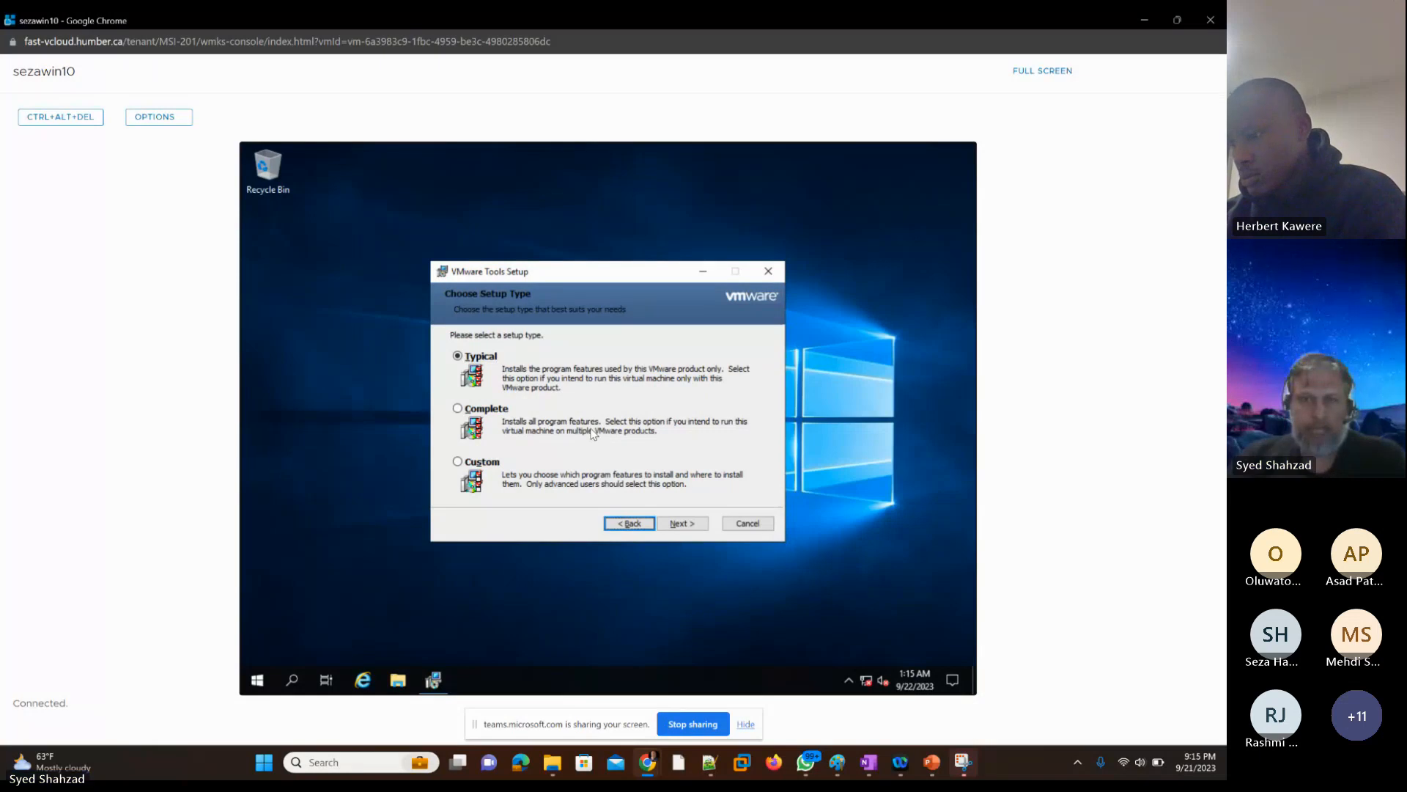
key("Return")
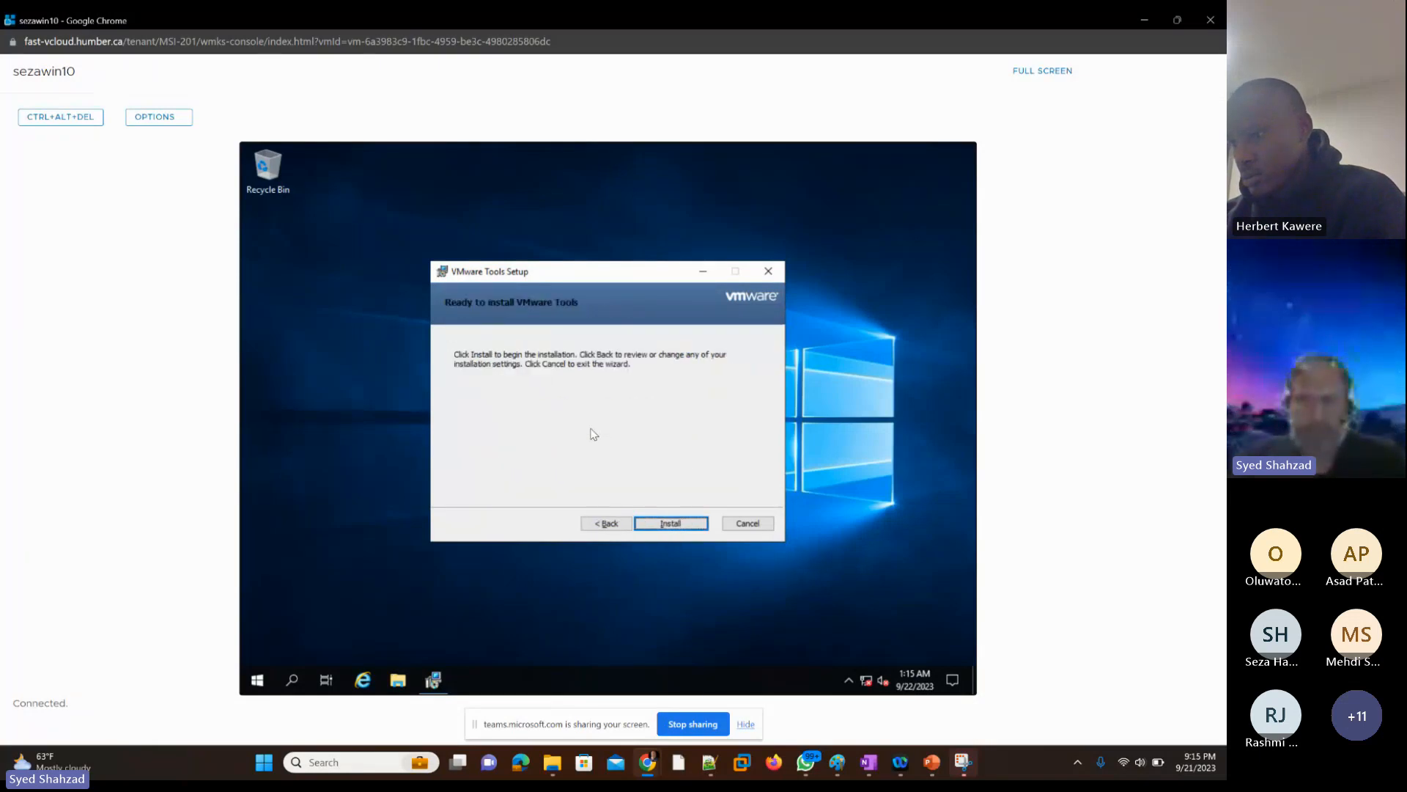
key("Return")
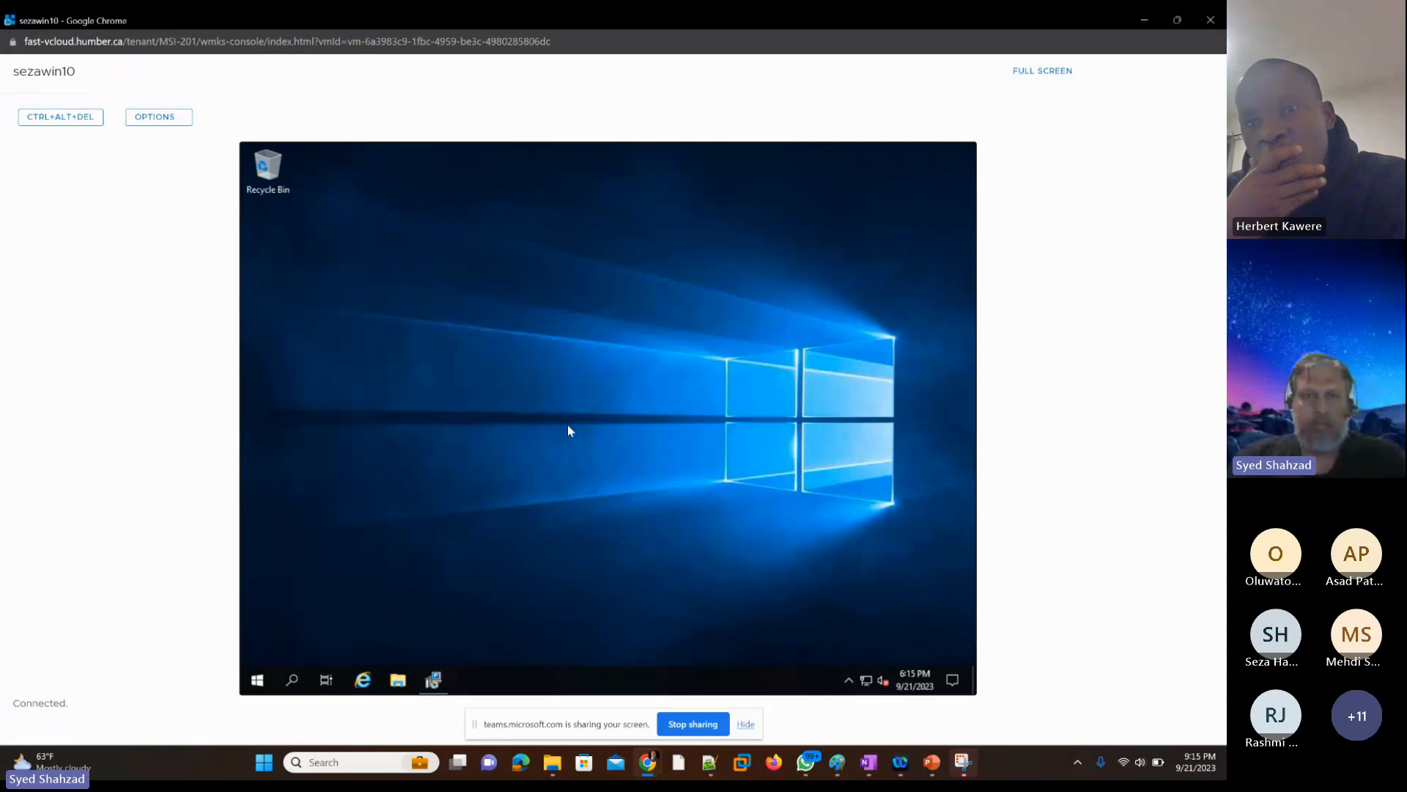
Step: Finish the VMware Tools setup, restart the student's VM and close its console window
key("Return")
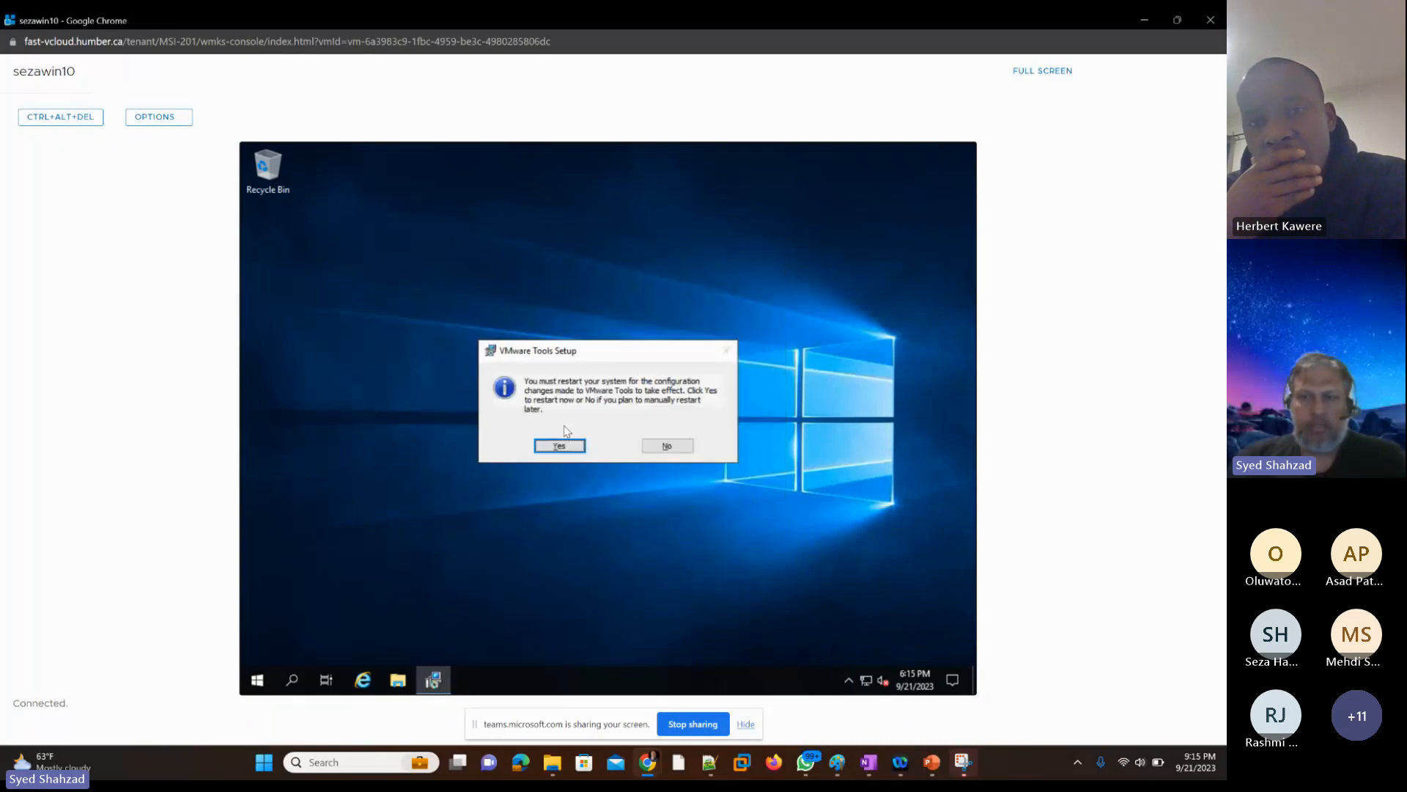
key("Return")
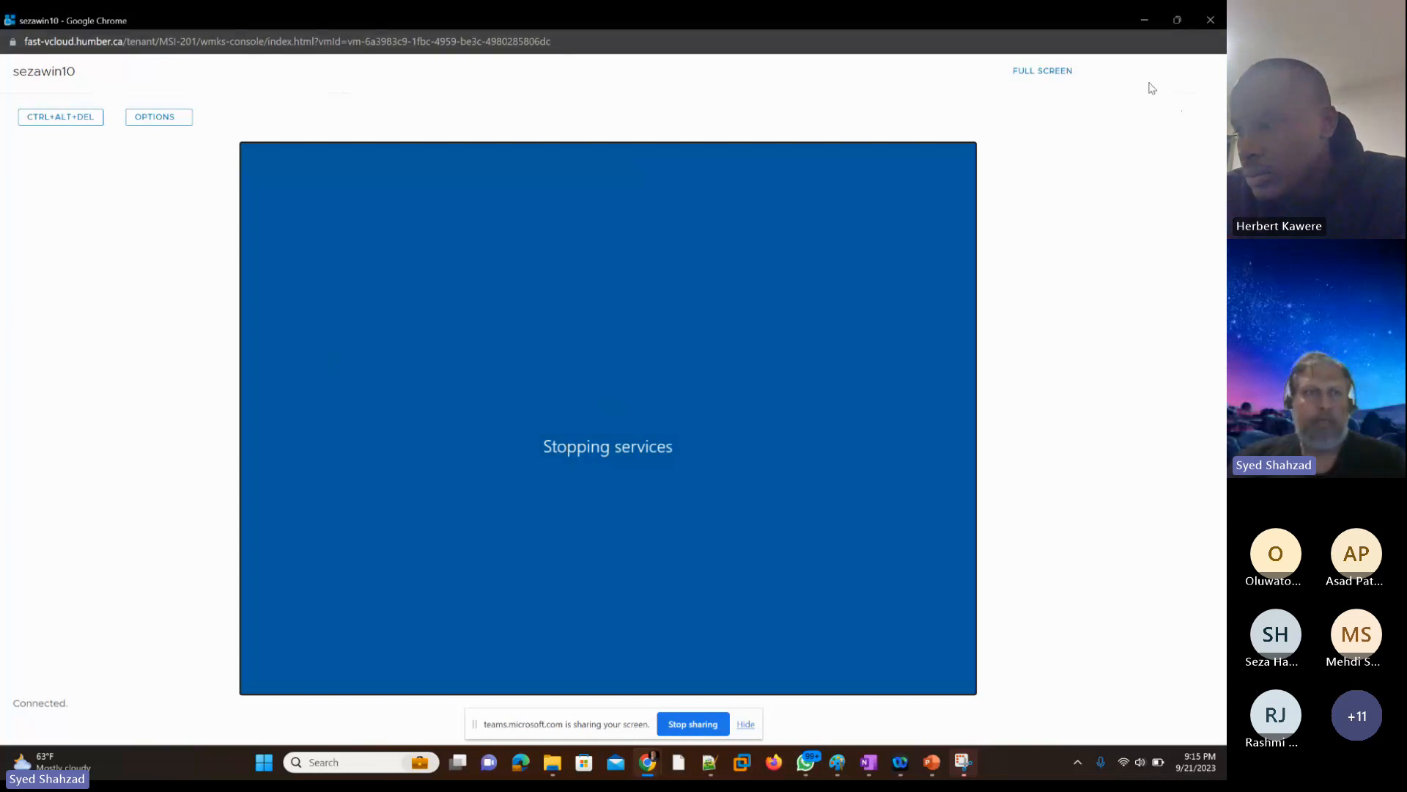
left_click(1209, 22)
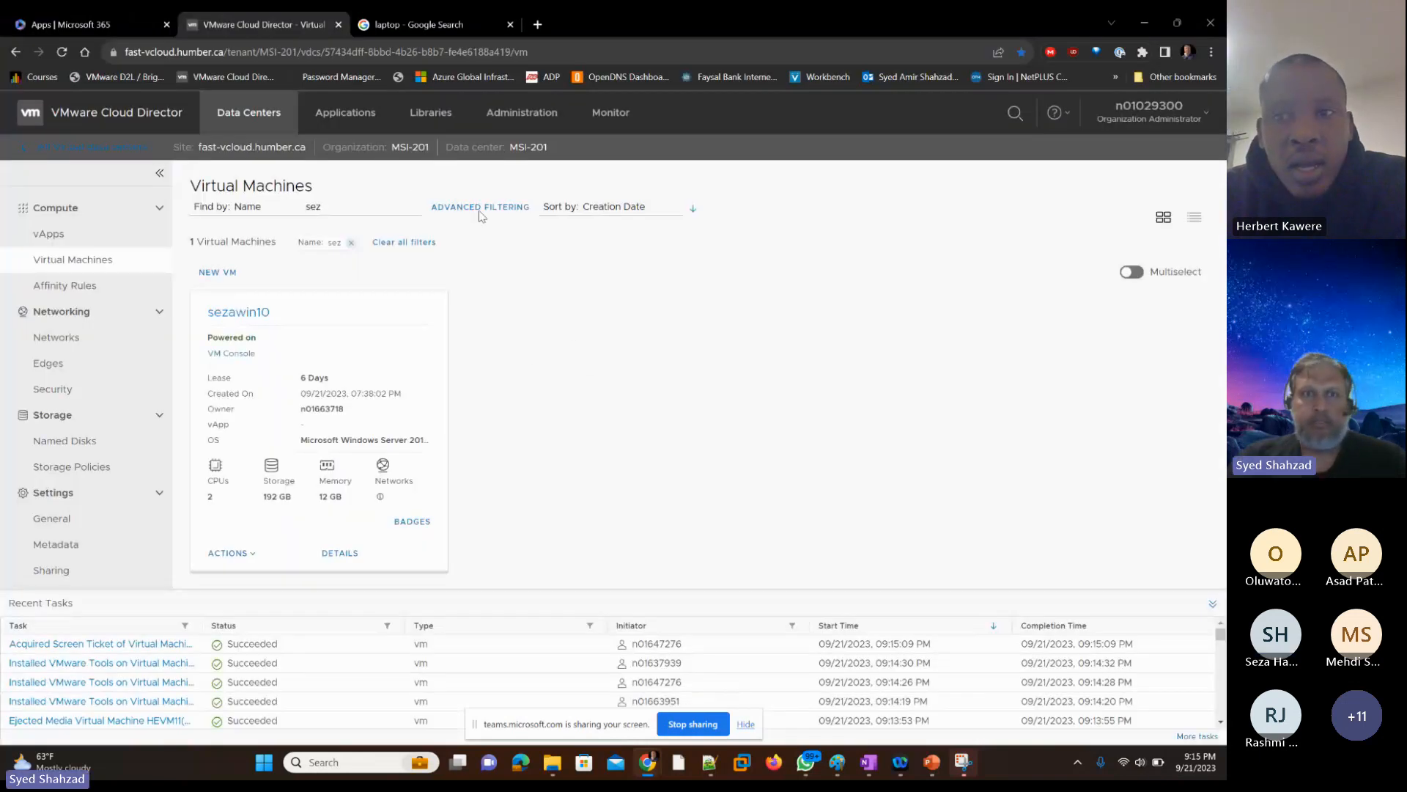
Step: Filter the virtual machines by the instructor's first name and switch to the open console of the instructor's VM
left_click_drag(330, 208, 290, 211)
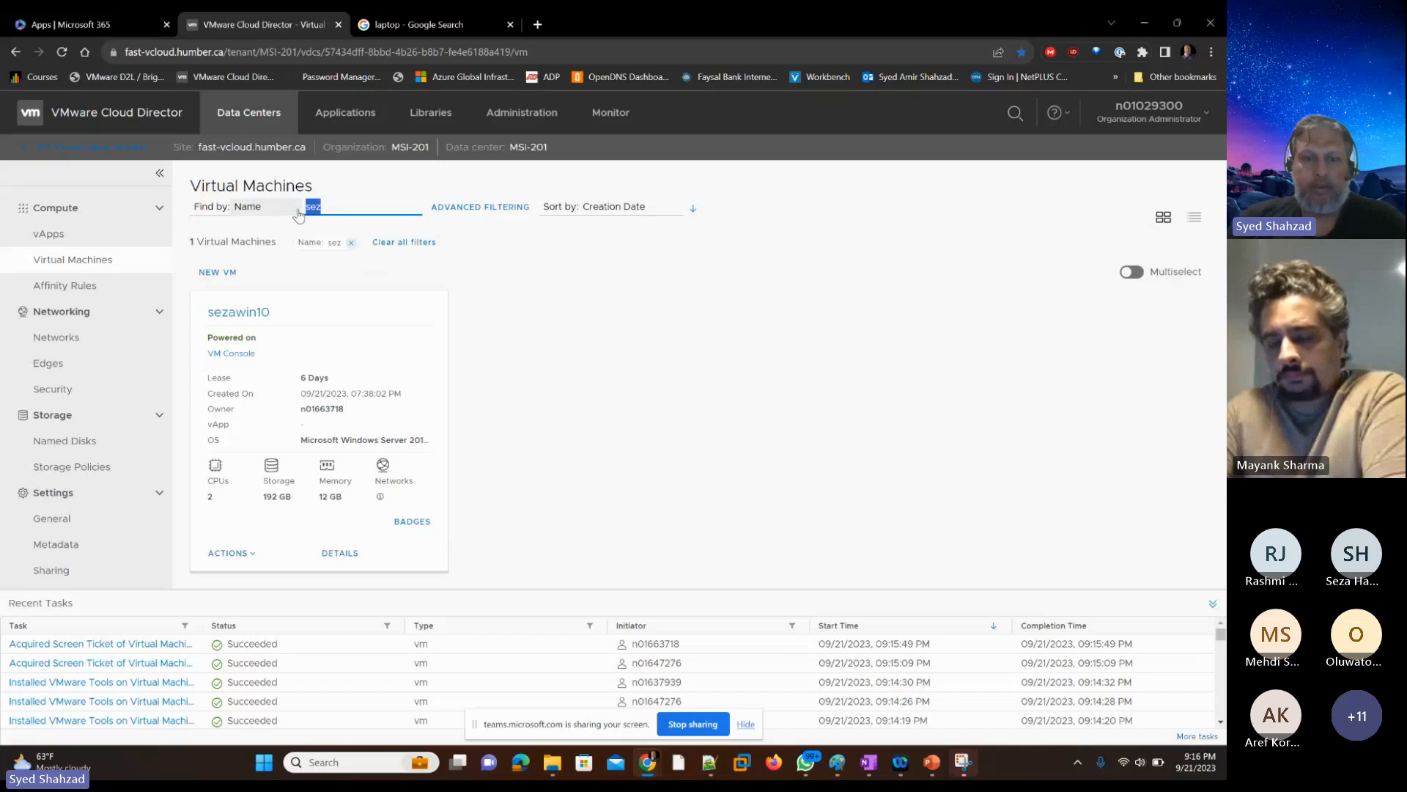
type("Amir")
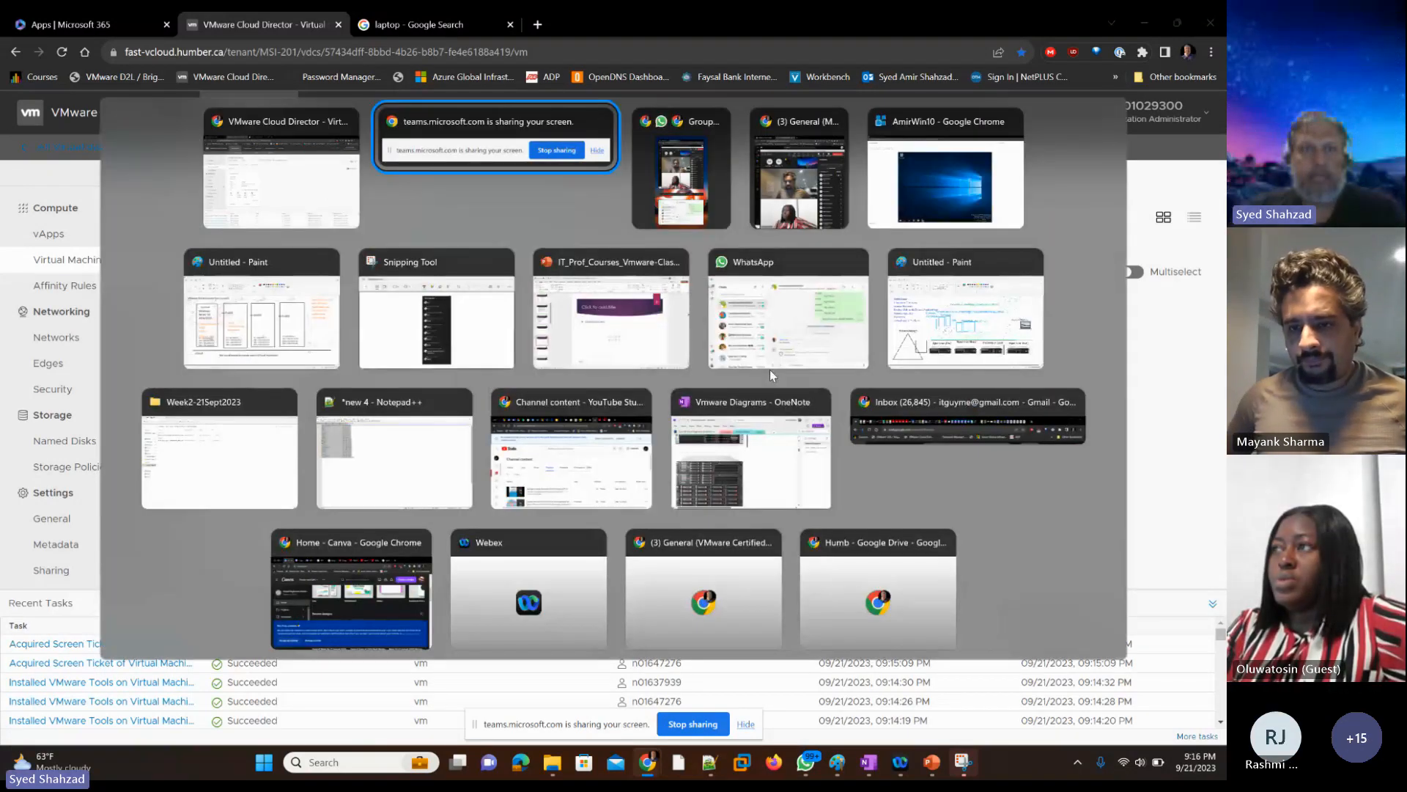
key("alt+Tab")
key("alt+Tab")
key("alt+Tab")
key("alt+Tab")
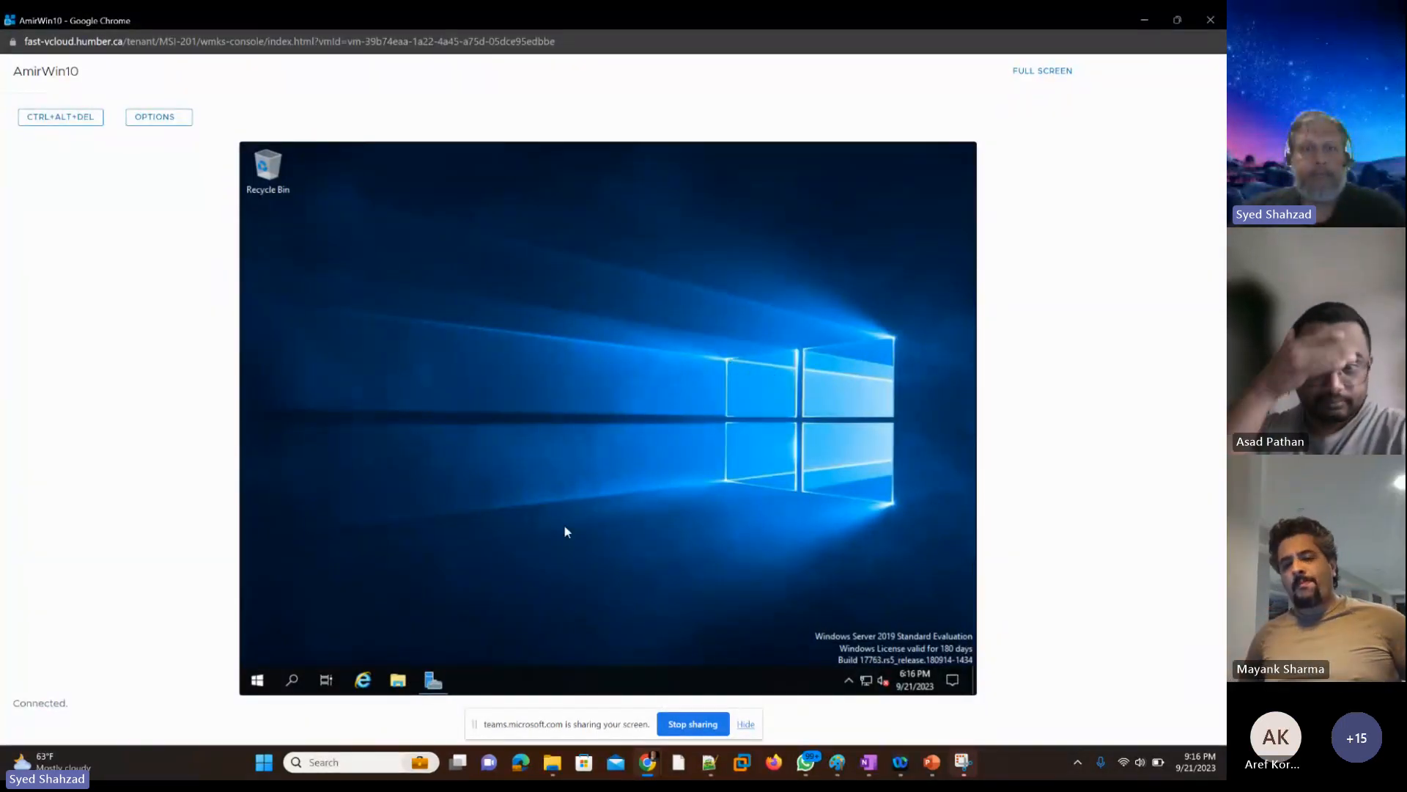
Step: View the Server Manager dashboard on the instructor's VM, then minimize Server Manager and the console window
left_click(434, 680)
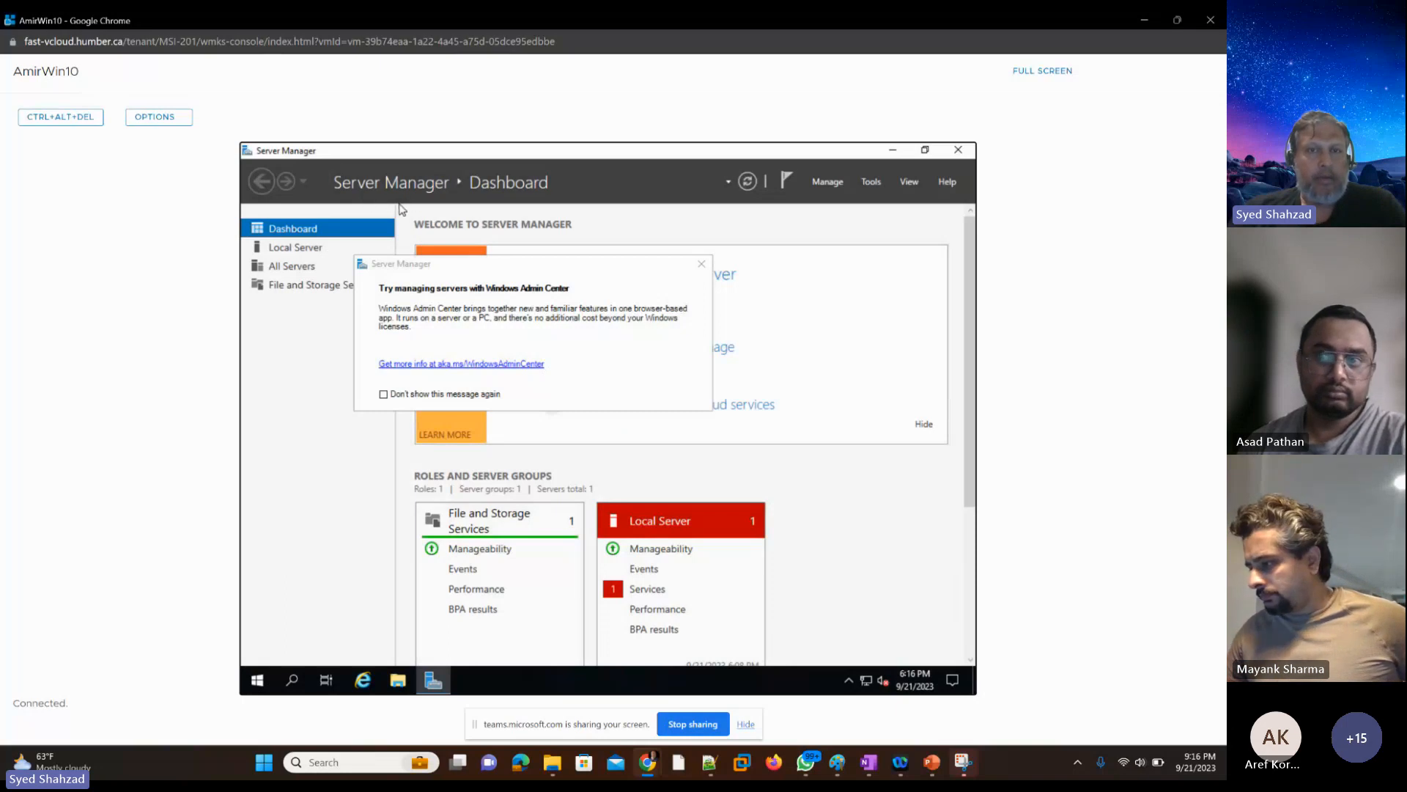
left_click(892, 152)
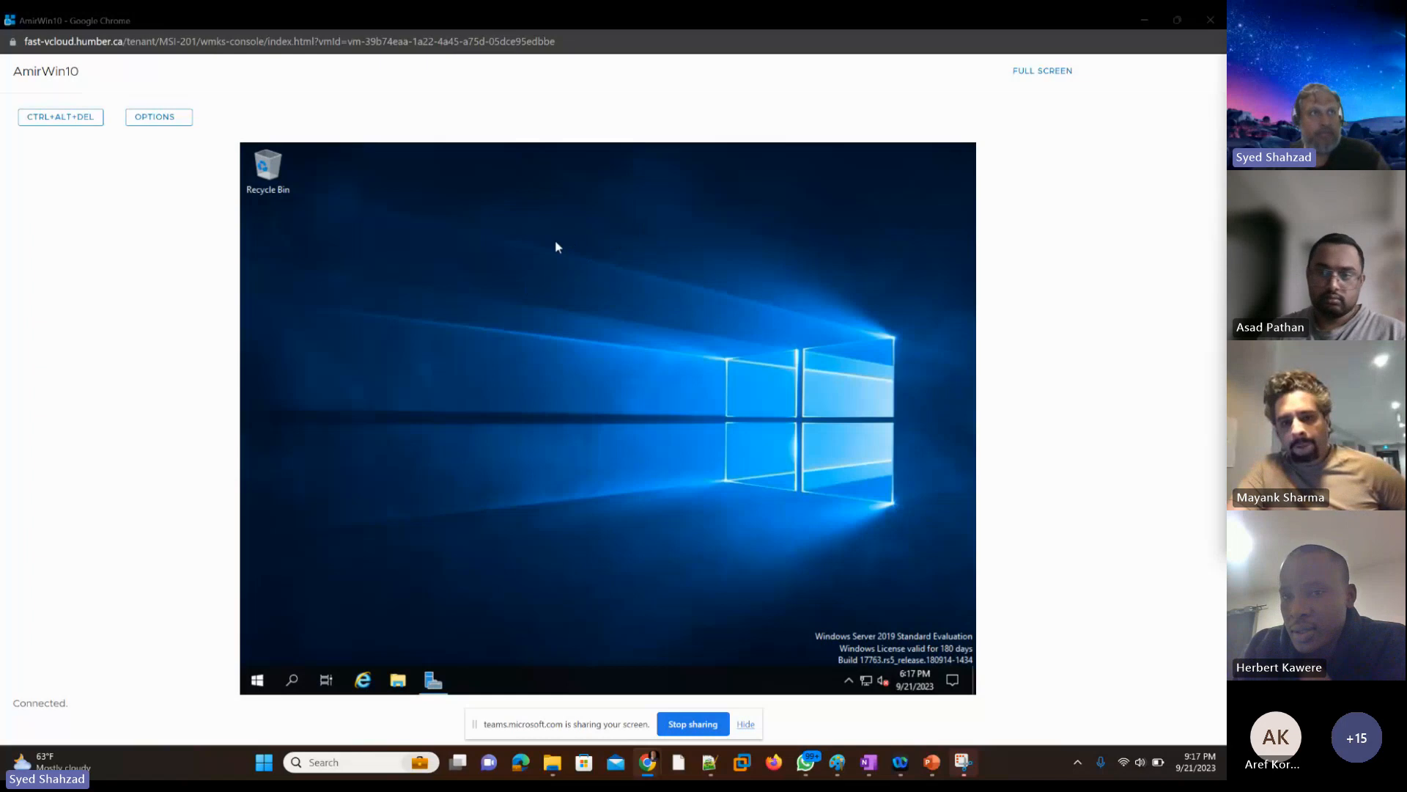
left_click(1145, 20)
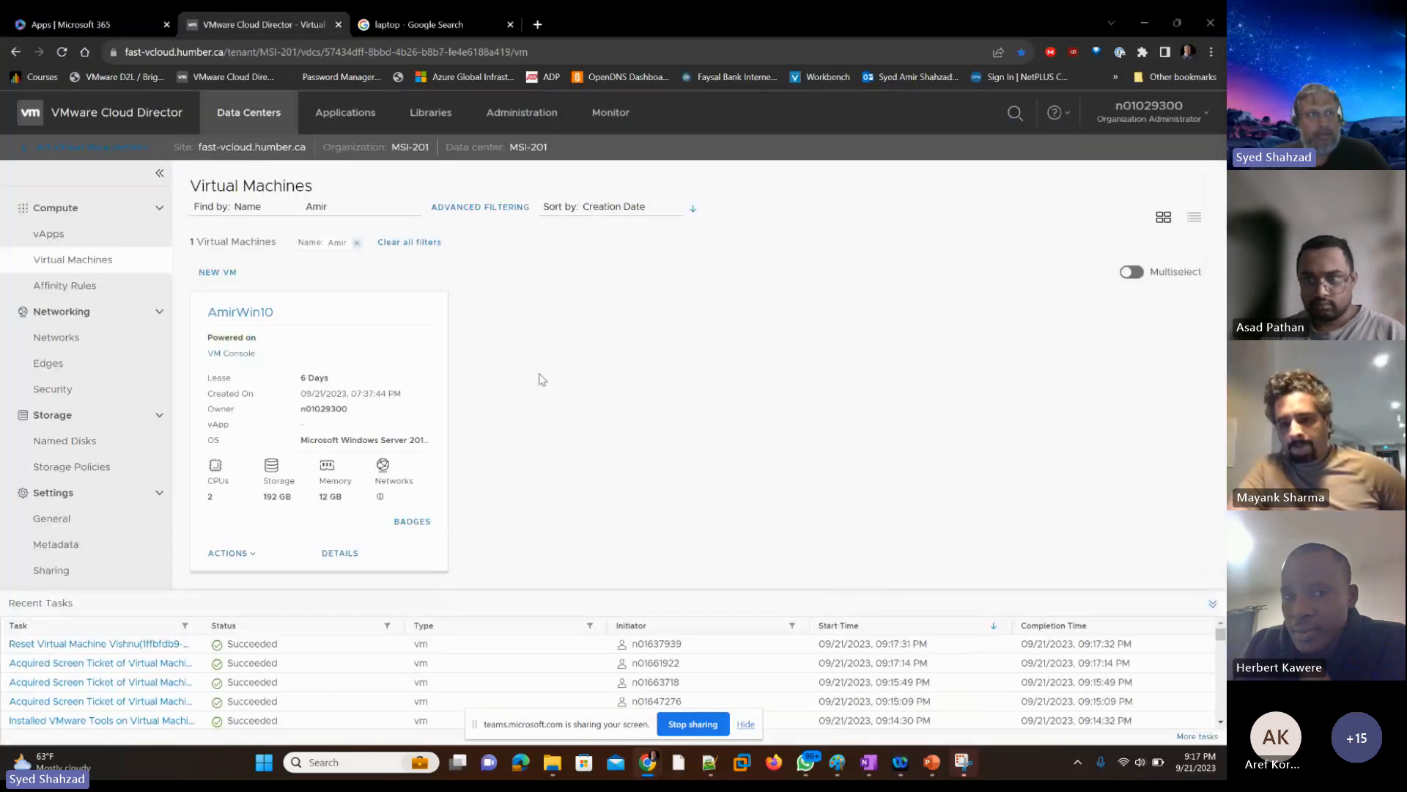
Step: Filter the virtual machines by the name fragment "he" to find the student's VMs
double_click(311, 208)
type("herb")
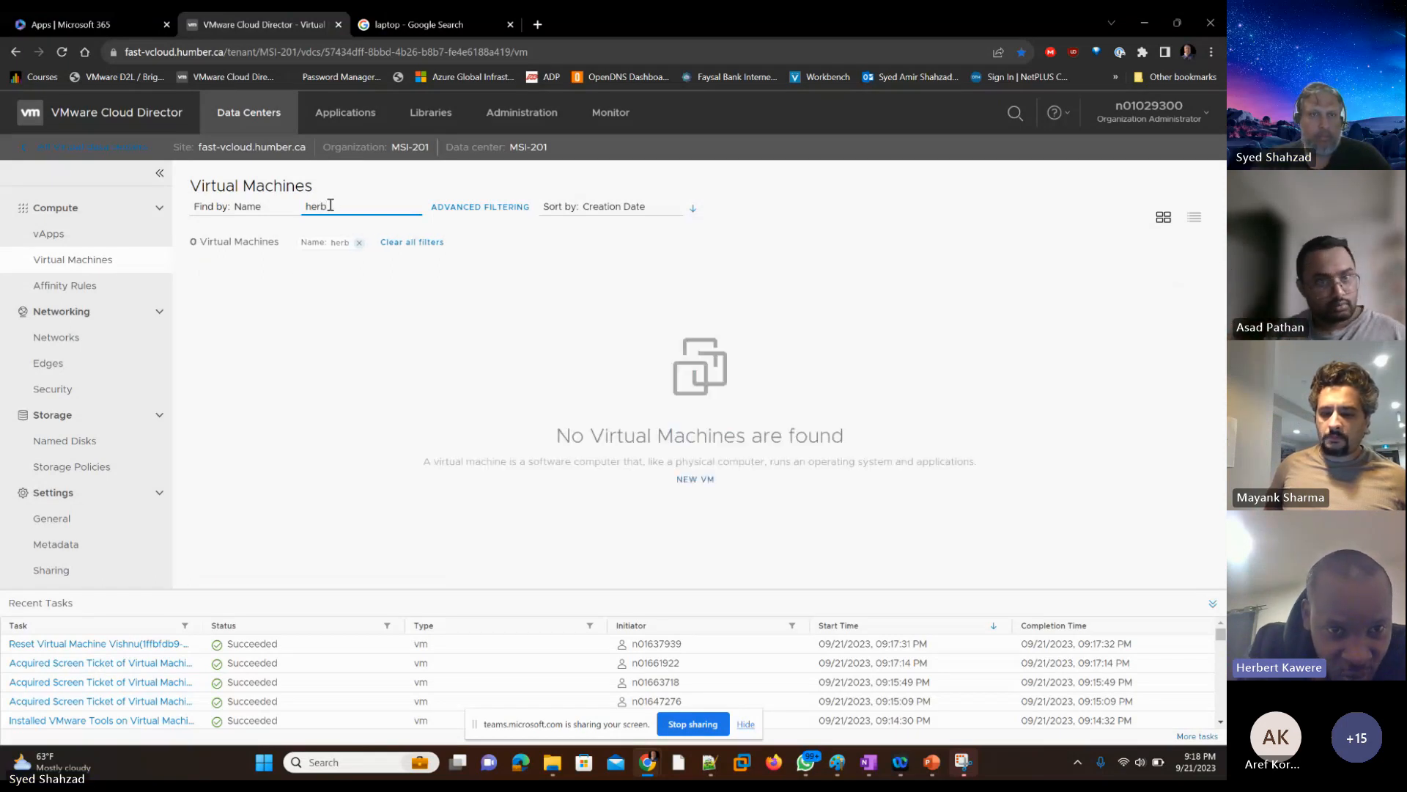
key("BackSpace")
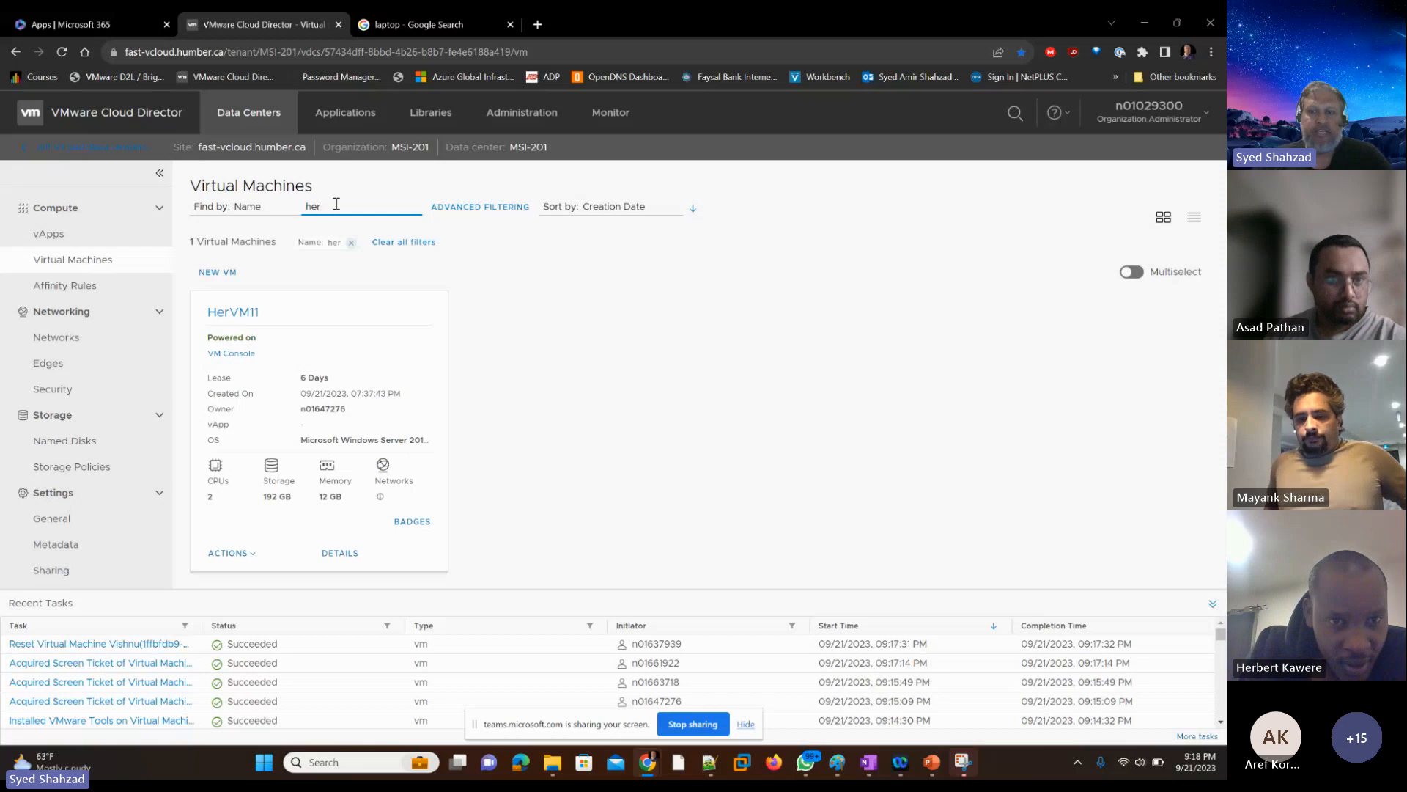
key("BackSpace")
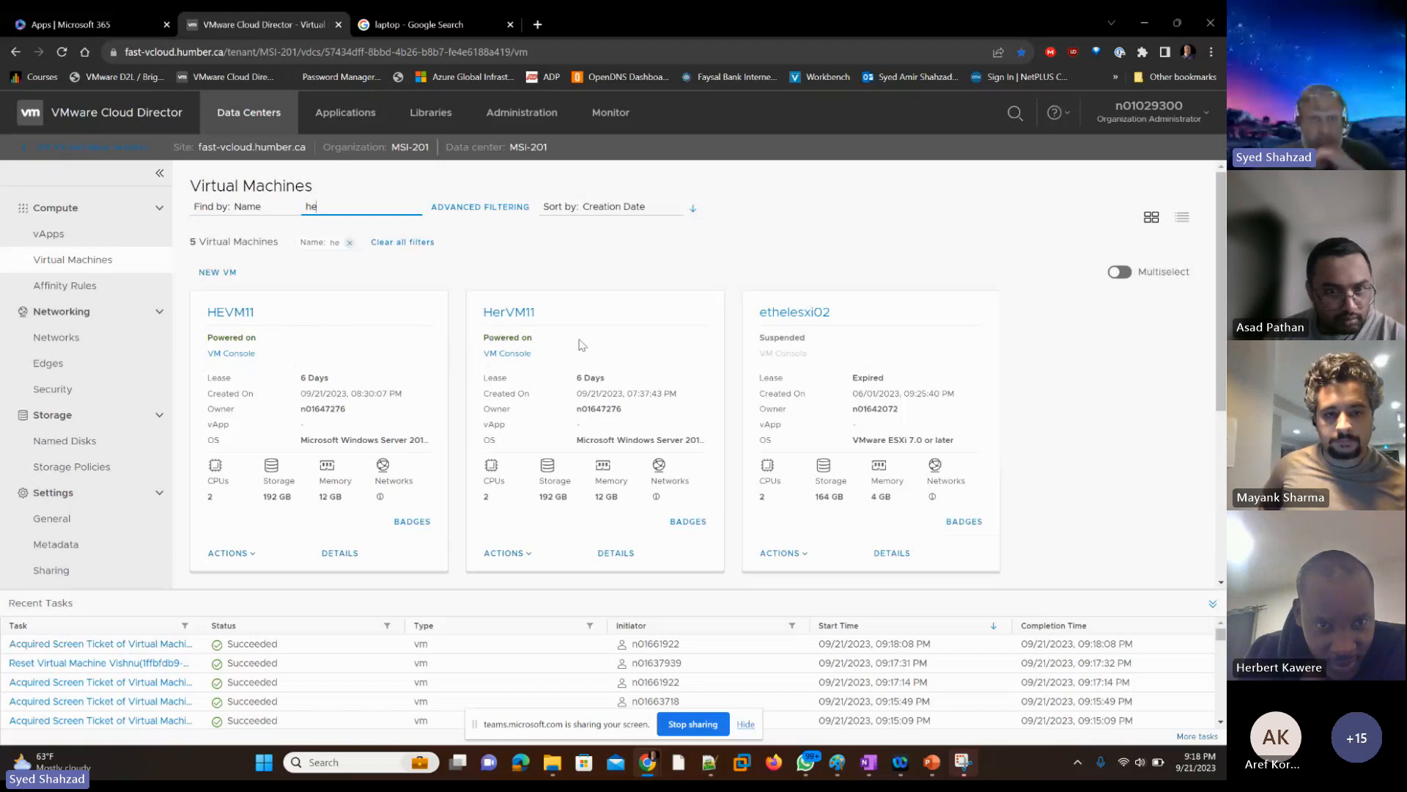
left_click(530, 324)
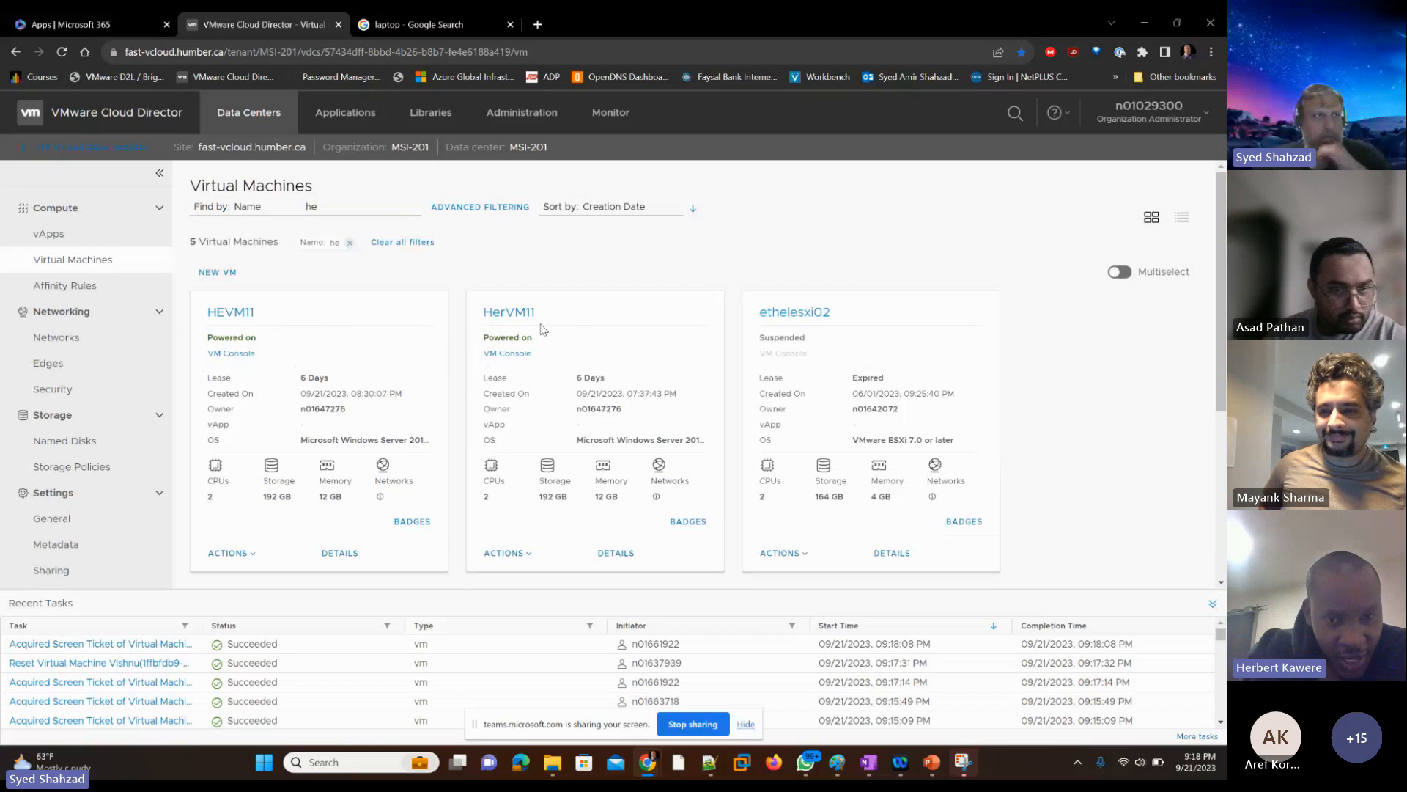
Step: Power off the HerVM11 virtual machine and confirm the operation
left_click(529, 555)
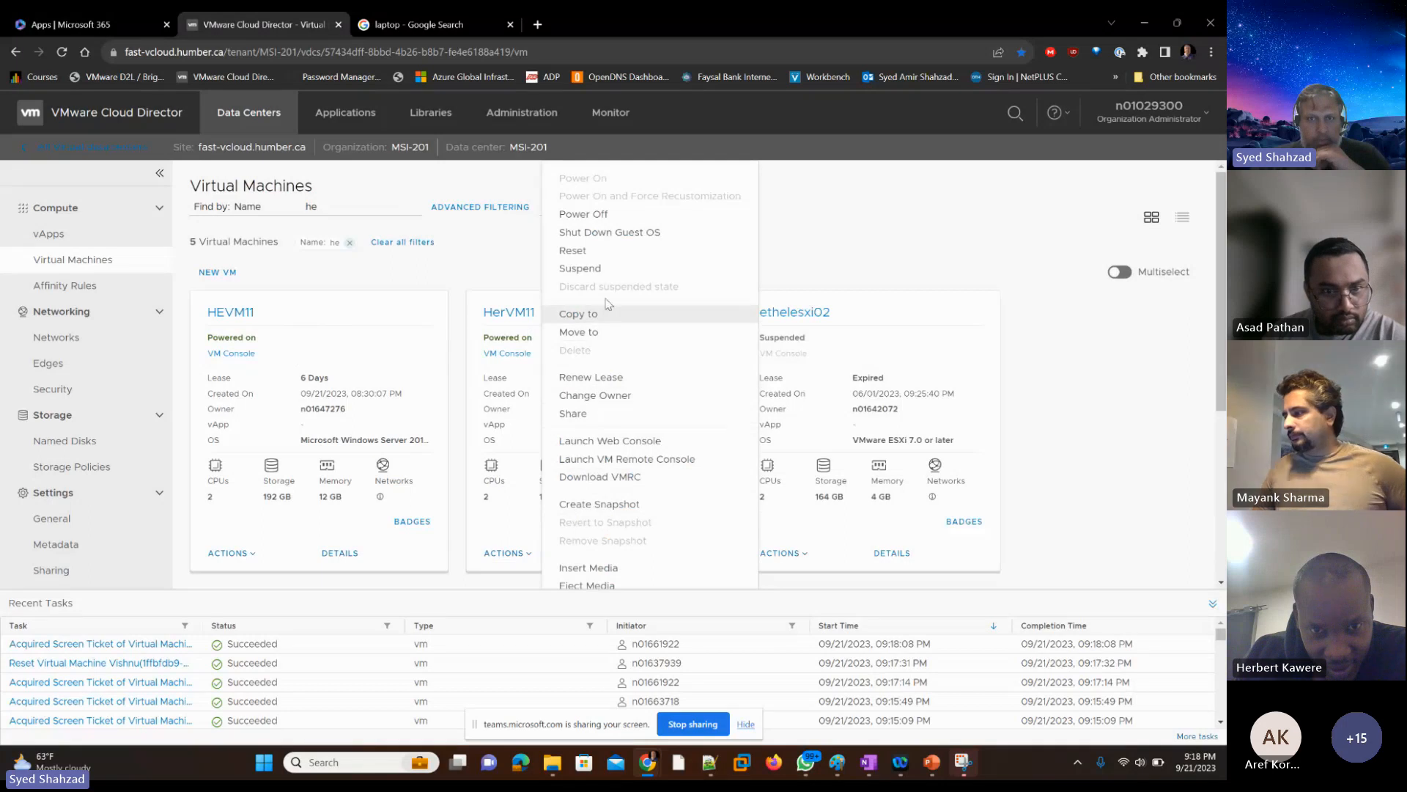
left_click(606, 214)
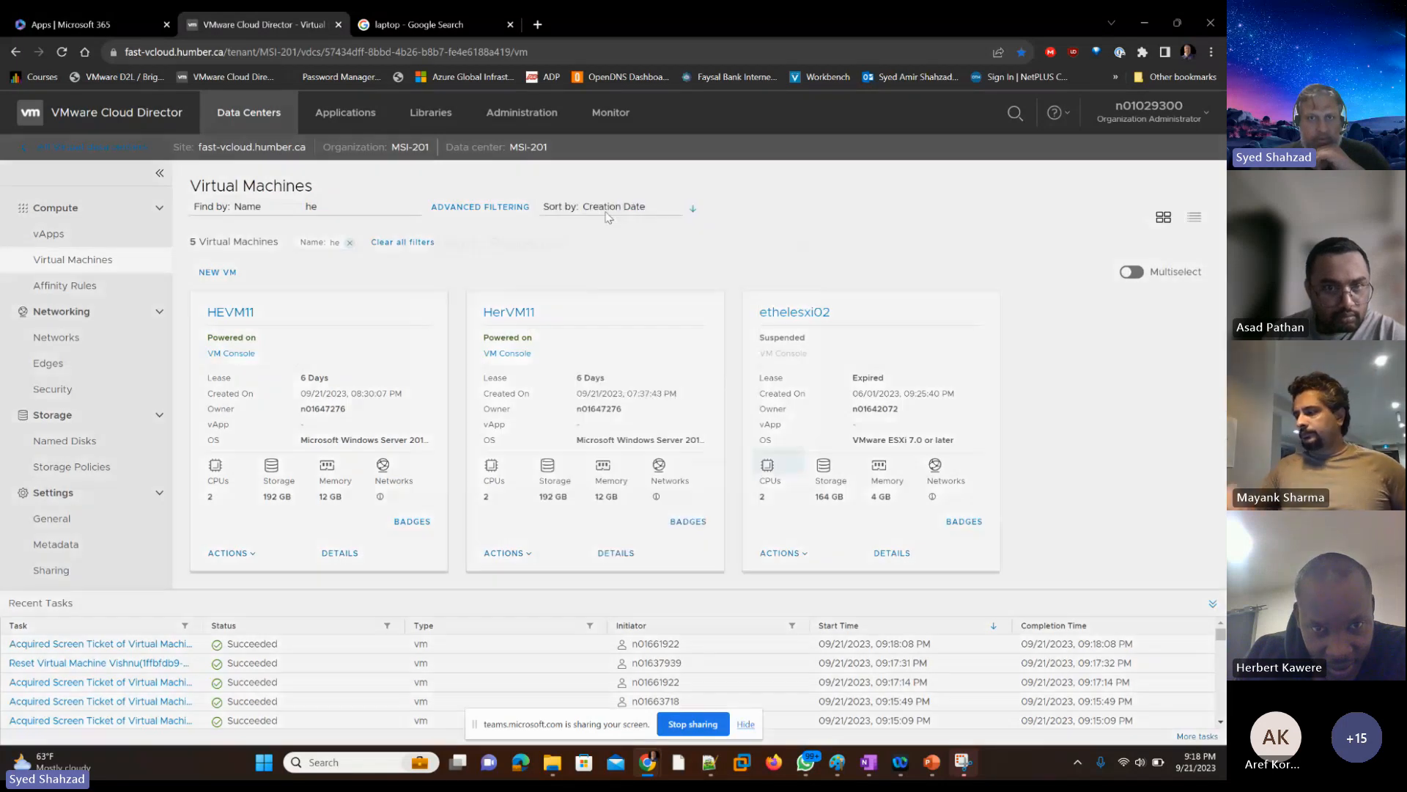
left_click(773, 525)
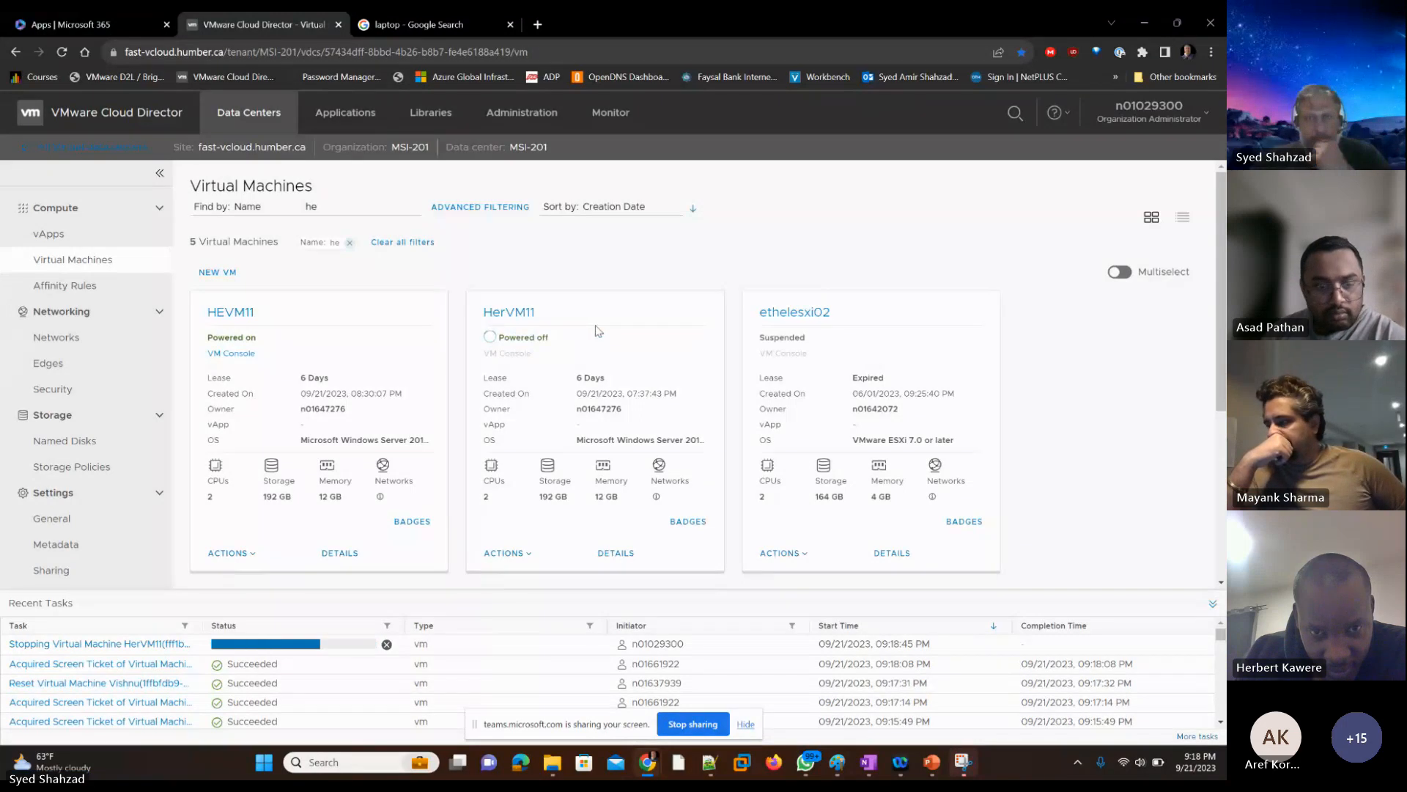
Step: Delete the powered-off HerVM11 virtual machine and confirm the deletion
left_click(527, 556)
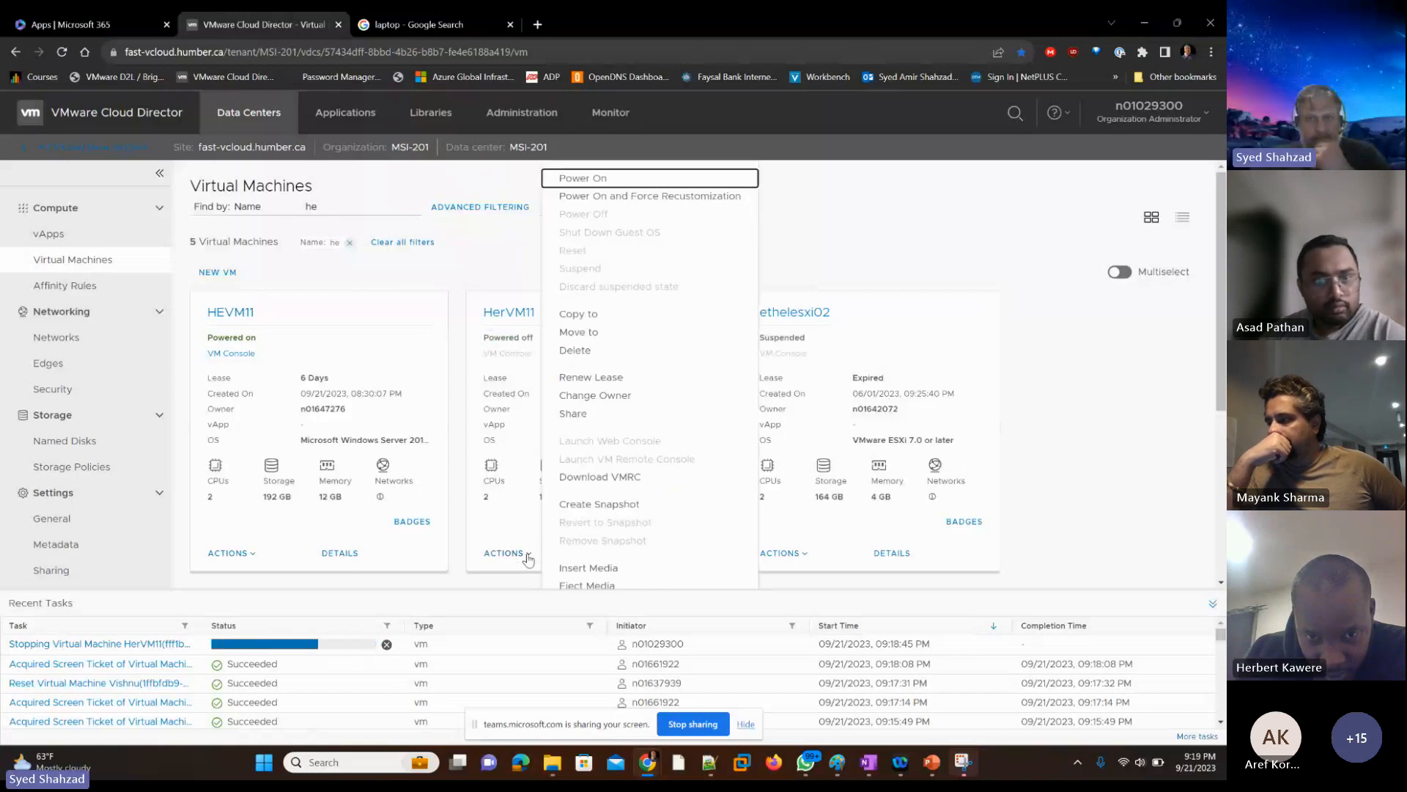
left_click(576, 351)
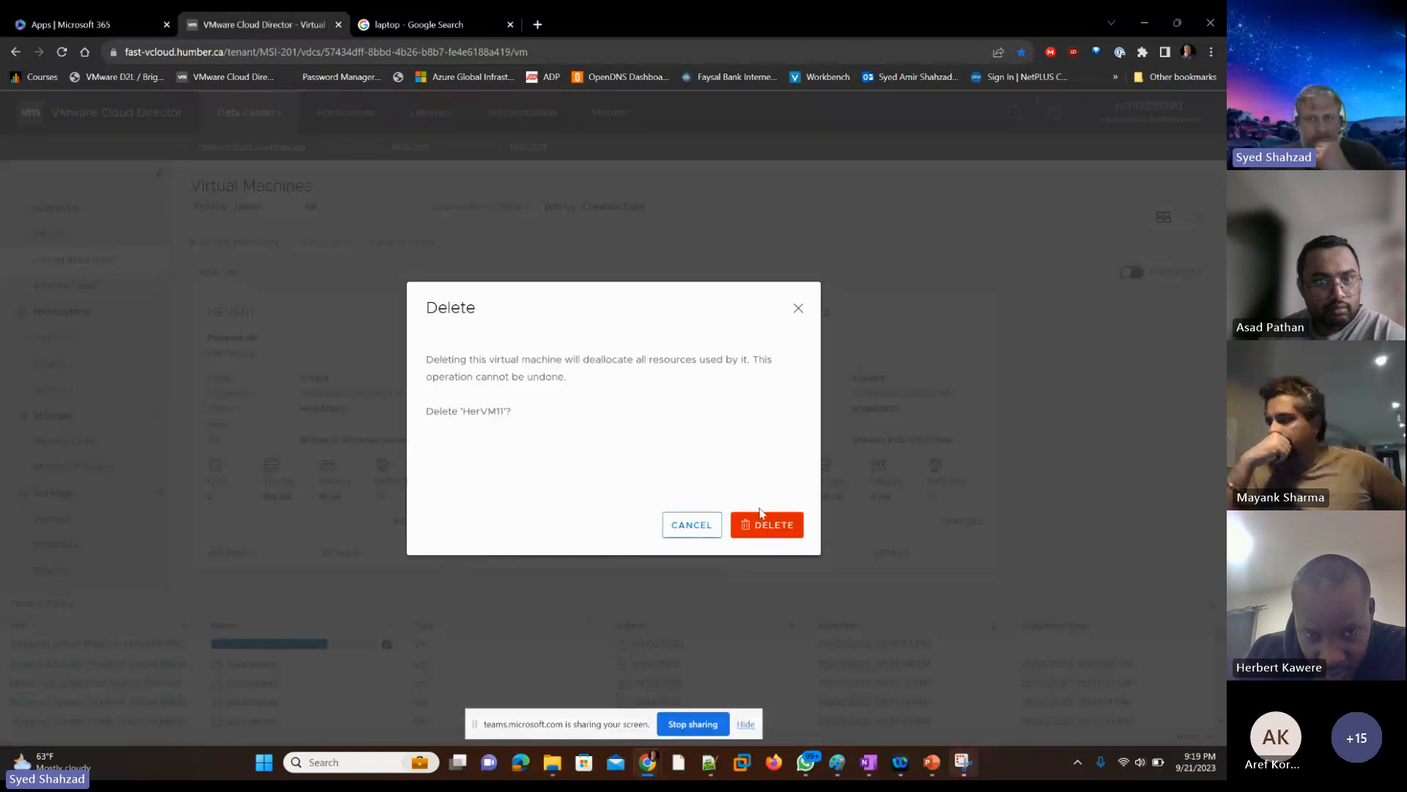
left_click(764, 523)
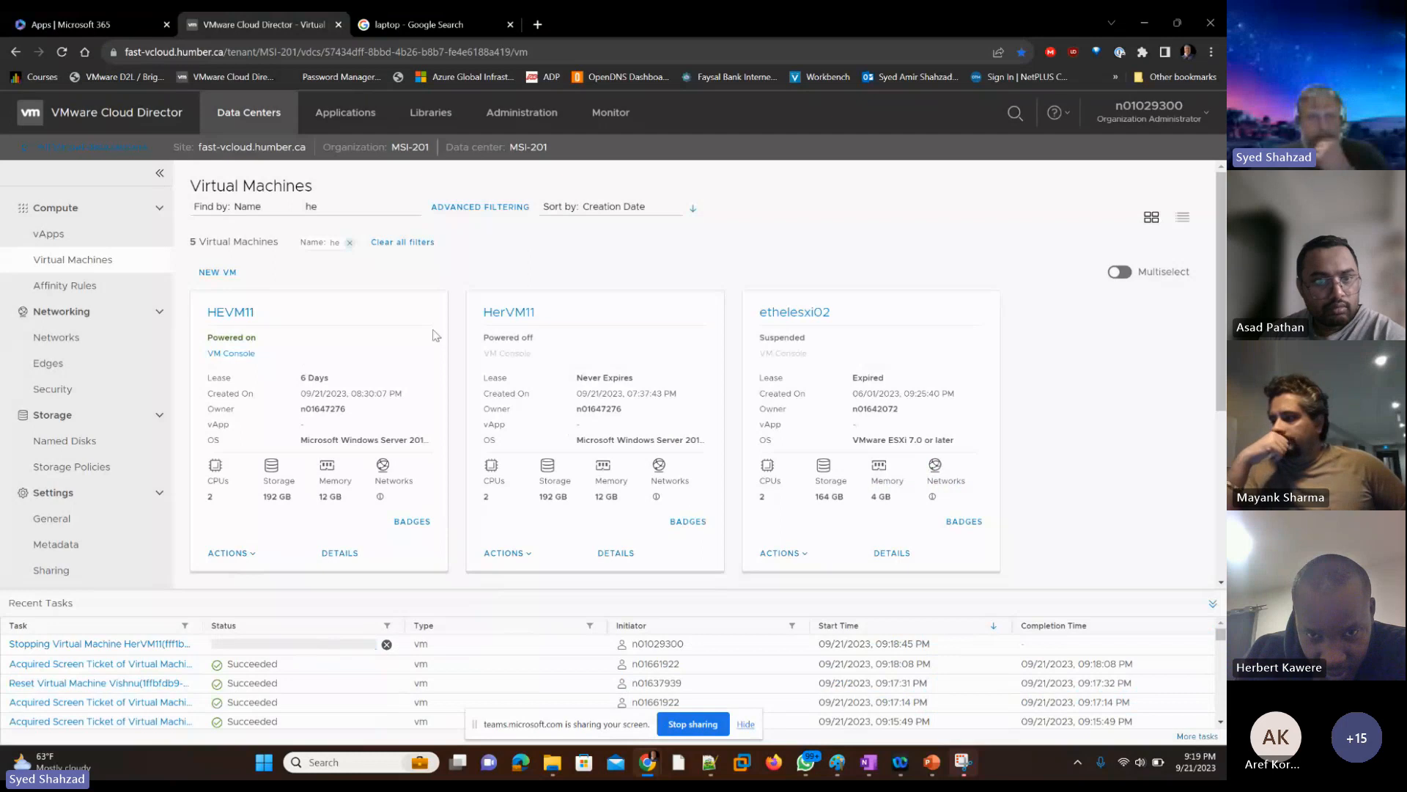
Step: Try to open the web console of HEVM11, retrying the connection
left_click(240, 356)
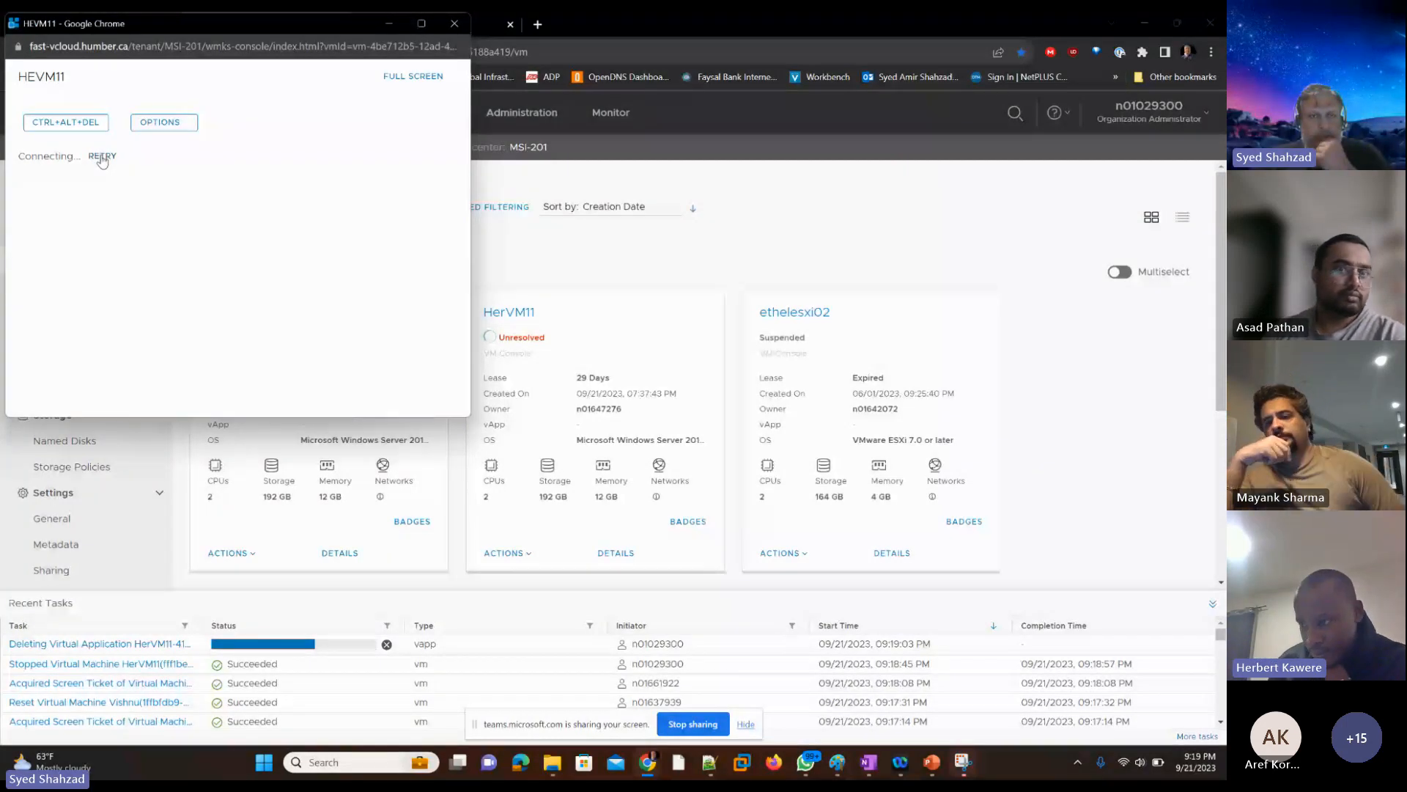
left_click(102, 158)
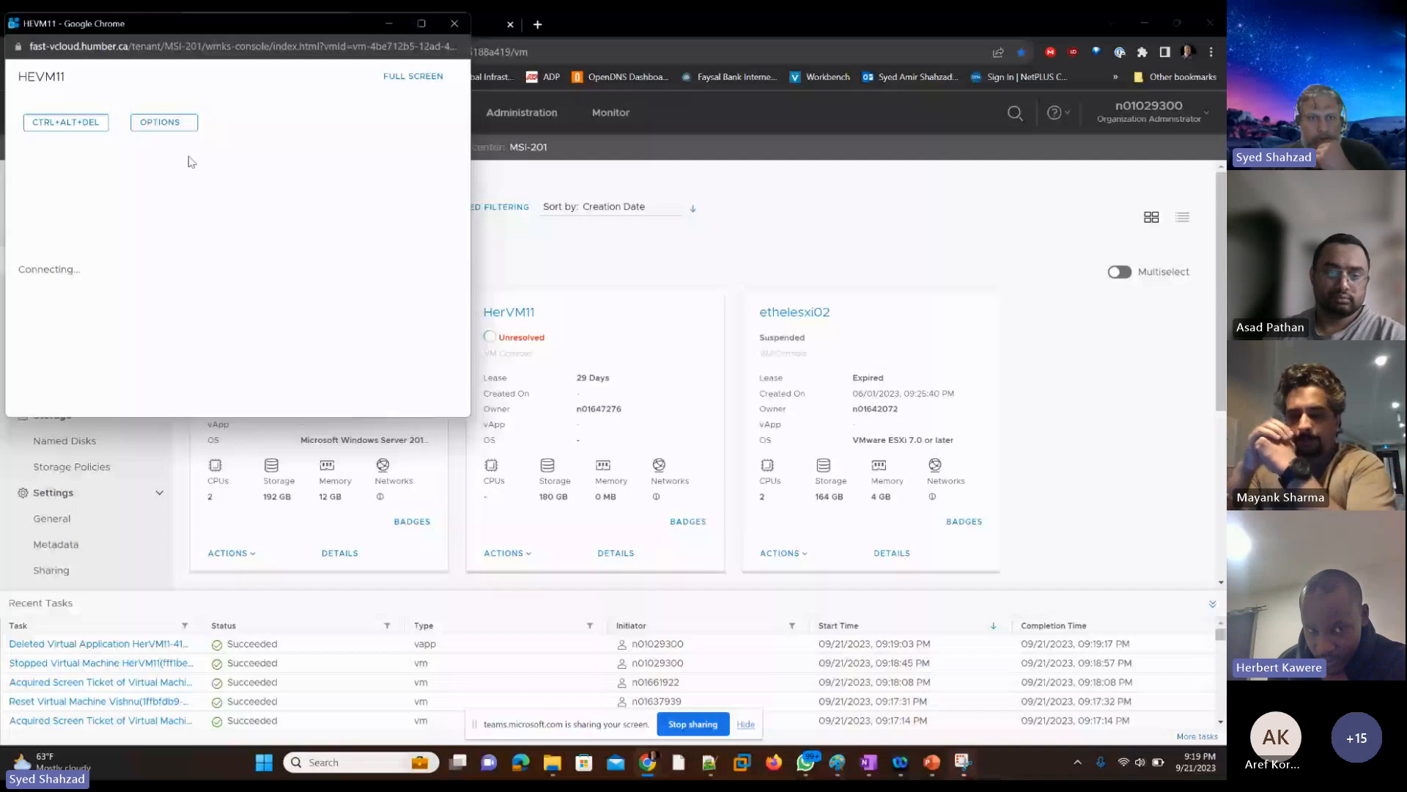
Step: Eject the media from HEVM11 and run Install VMware Tools on that virtual machine
left_click(257, 555)
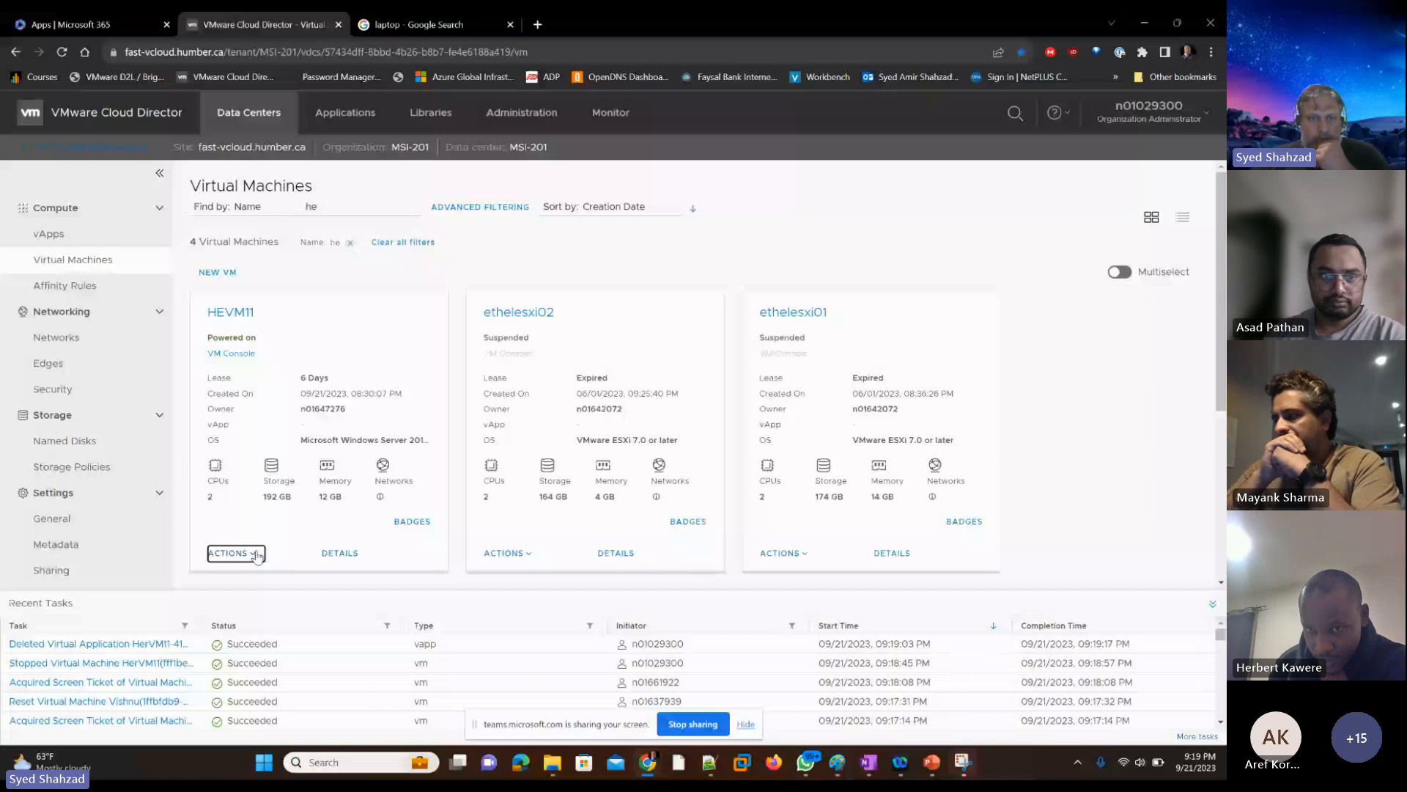
left_click(256, 554)
scroll(326, 539, "down", 2)
left_click(344, 462)
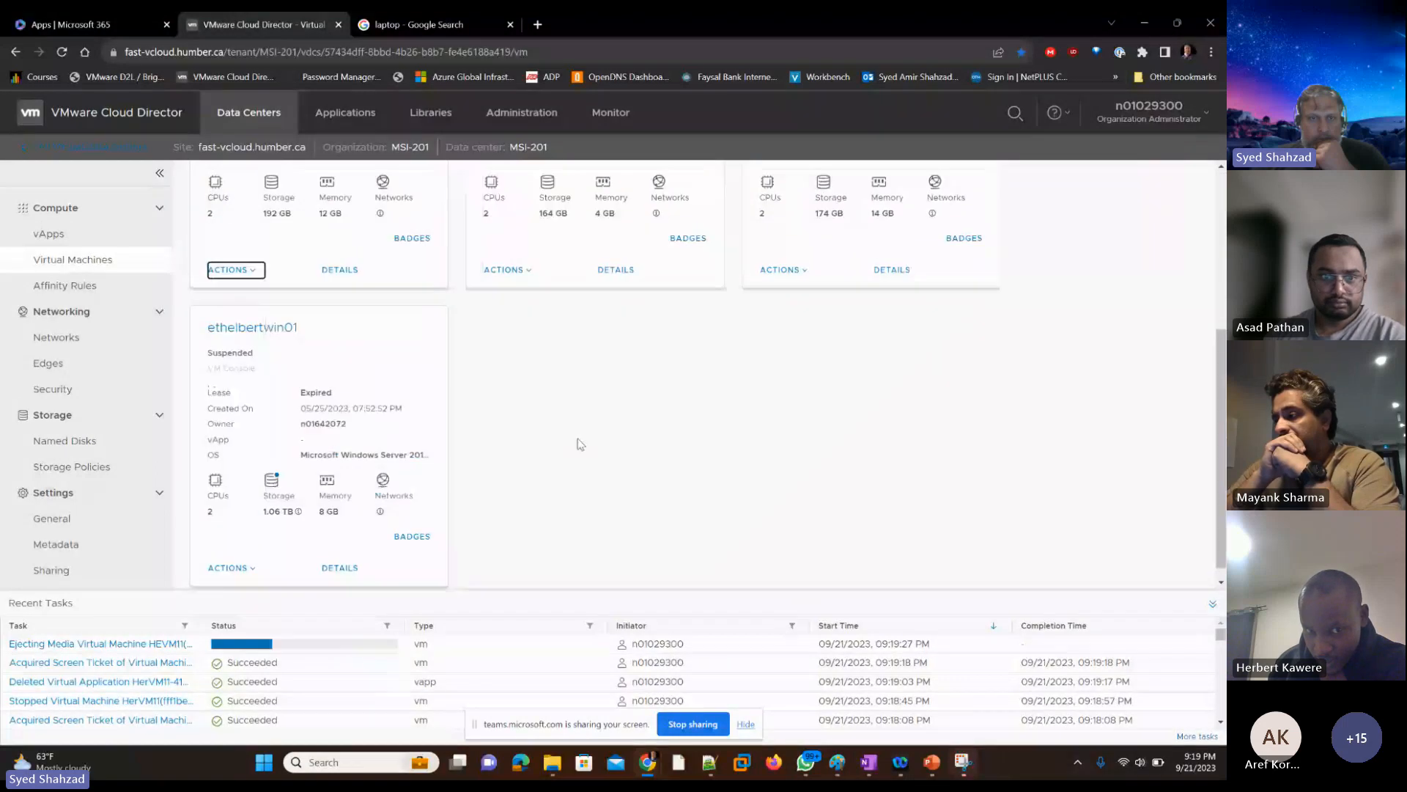
scroll(578, 444, "up", 2)
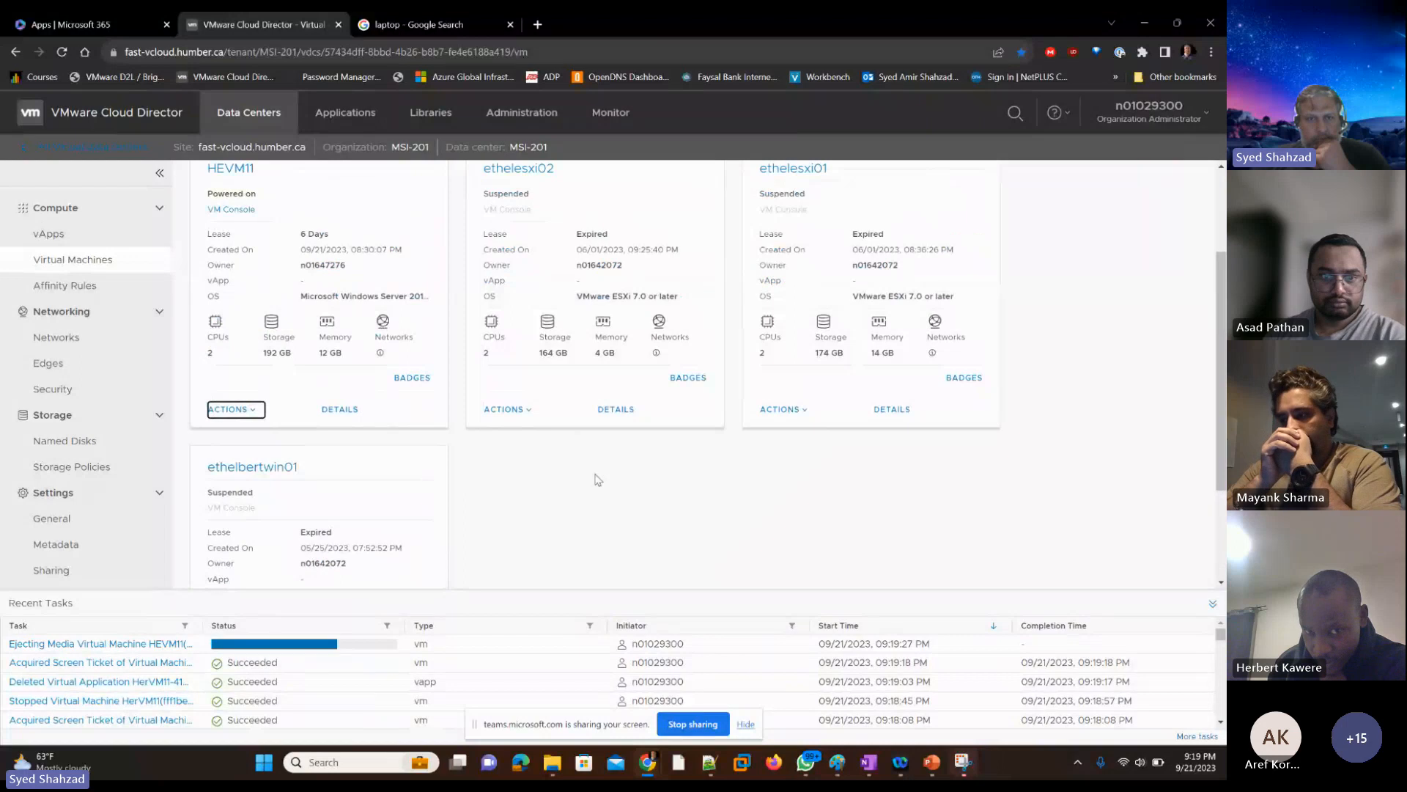
left_click(519, 475)
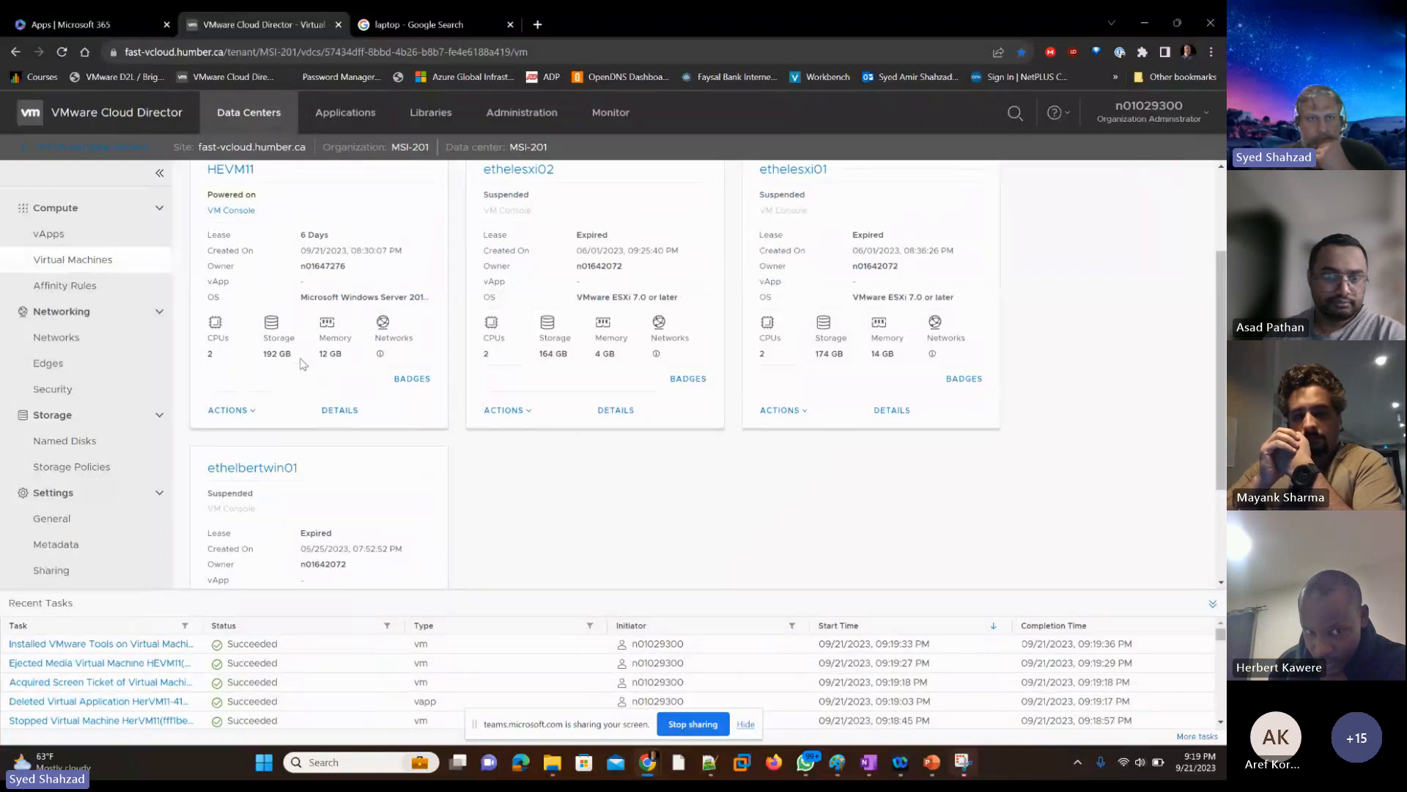
Step: Open the web console of HEVM11 from its card in the virtual machine list
scroll(236, 357, "up", 2)
left_click(231, 354)
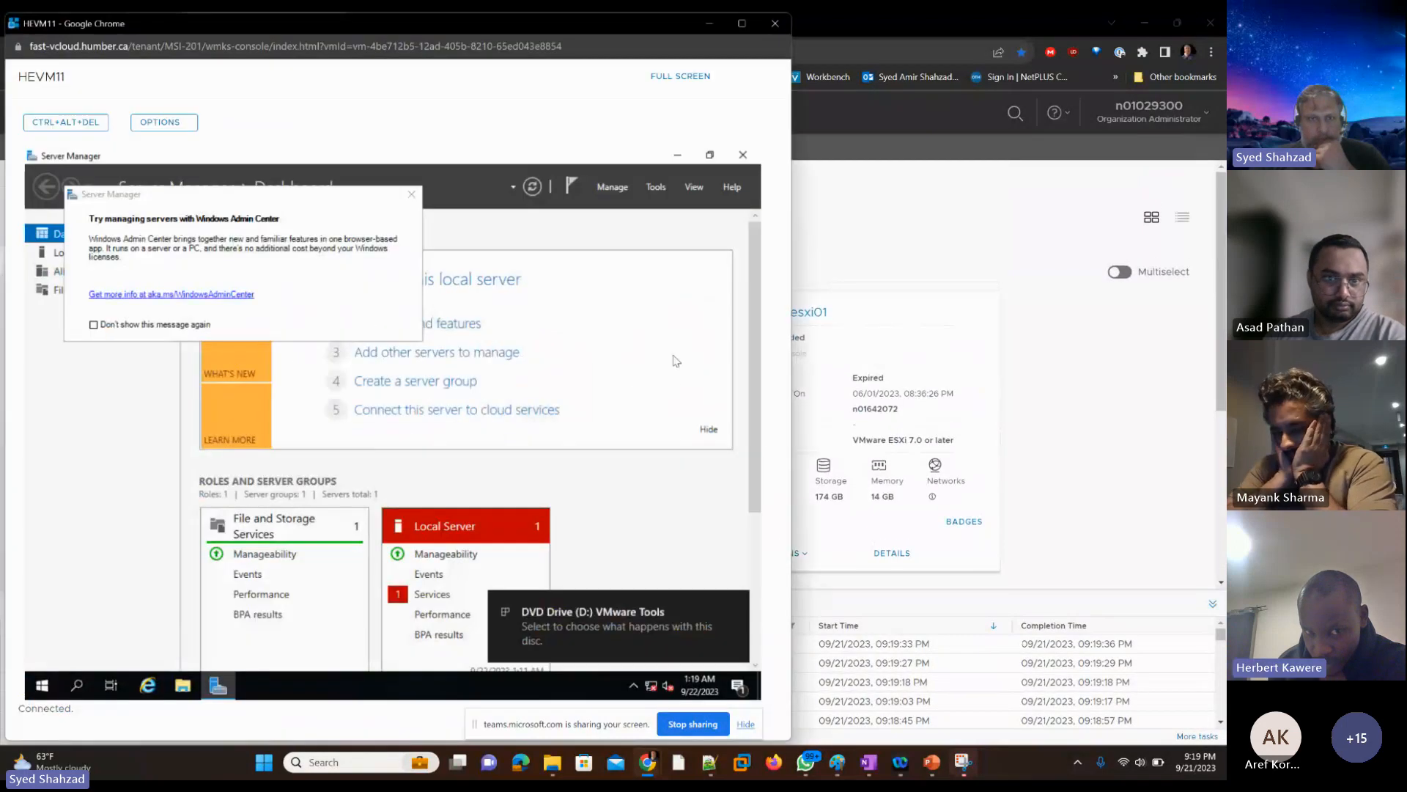
key("alt+space")
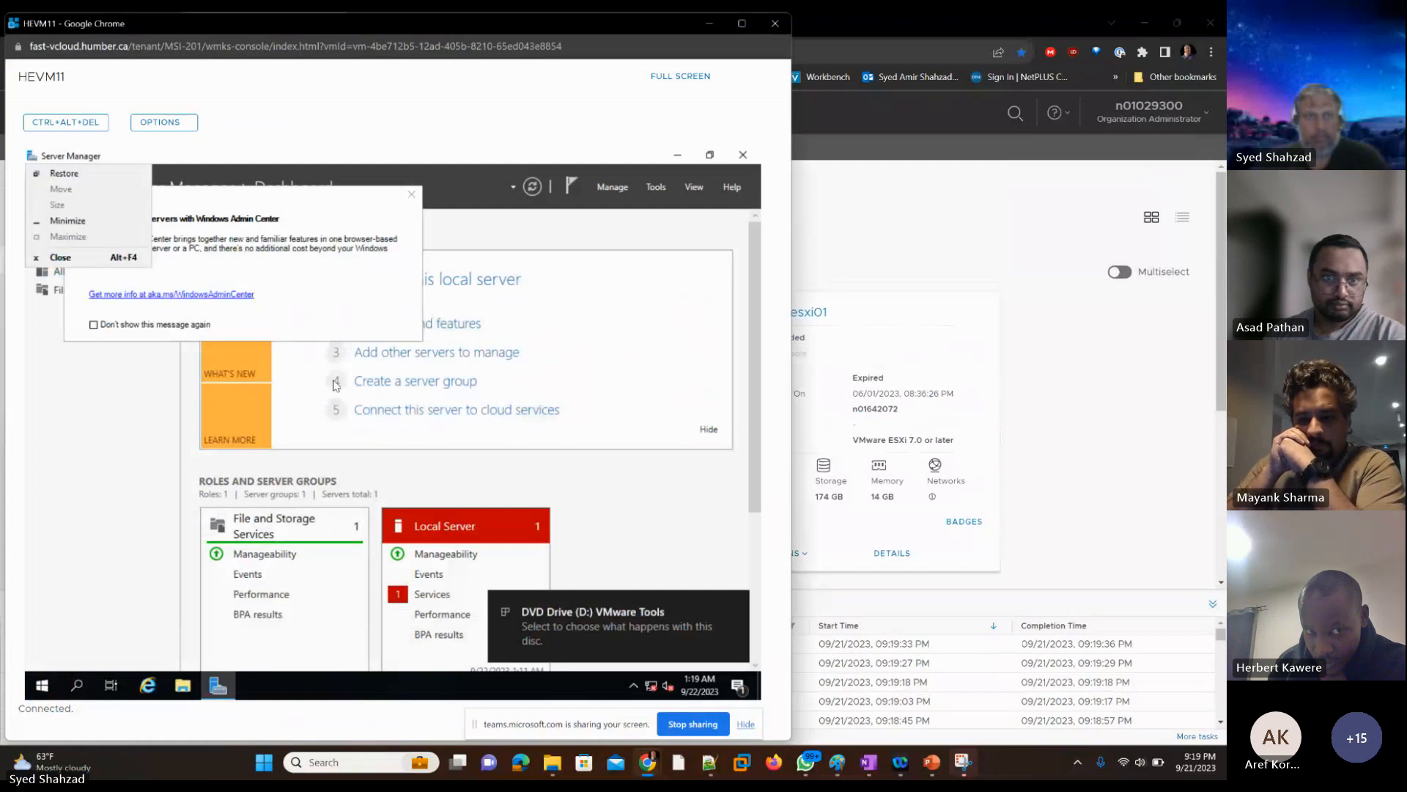
key("Down")
key("Down")
key("Down")
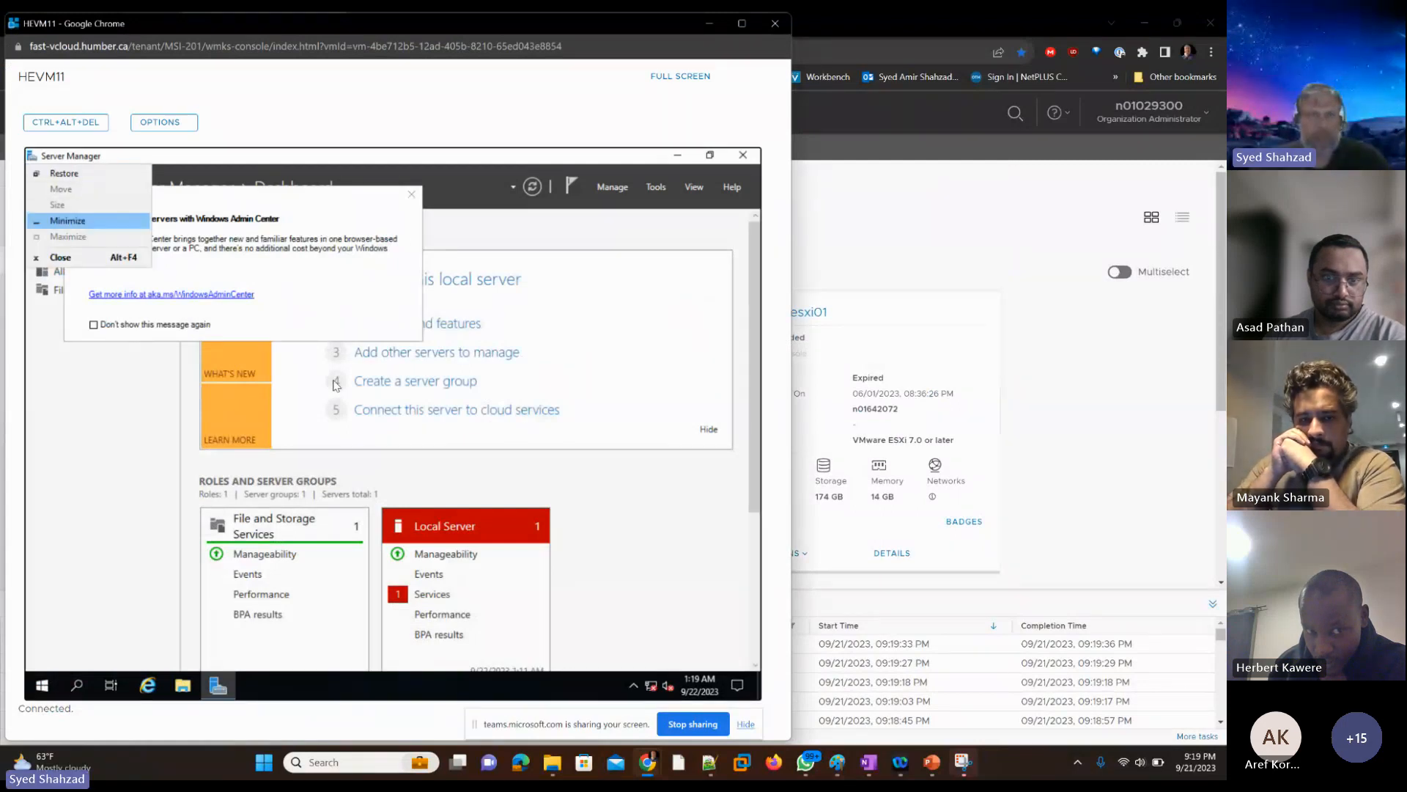
key("Down")
key("Down")
key("Escape")
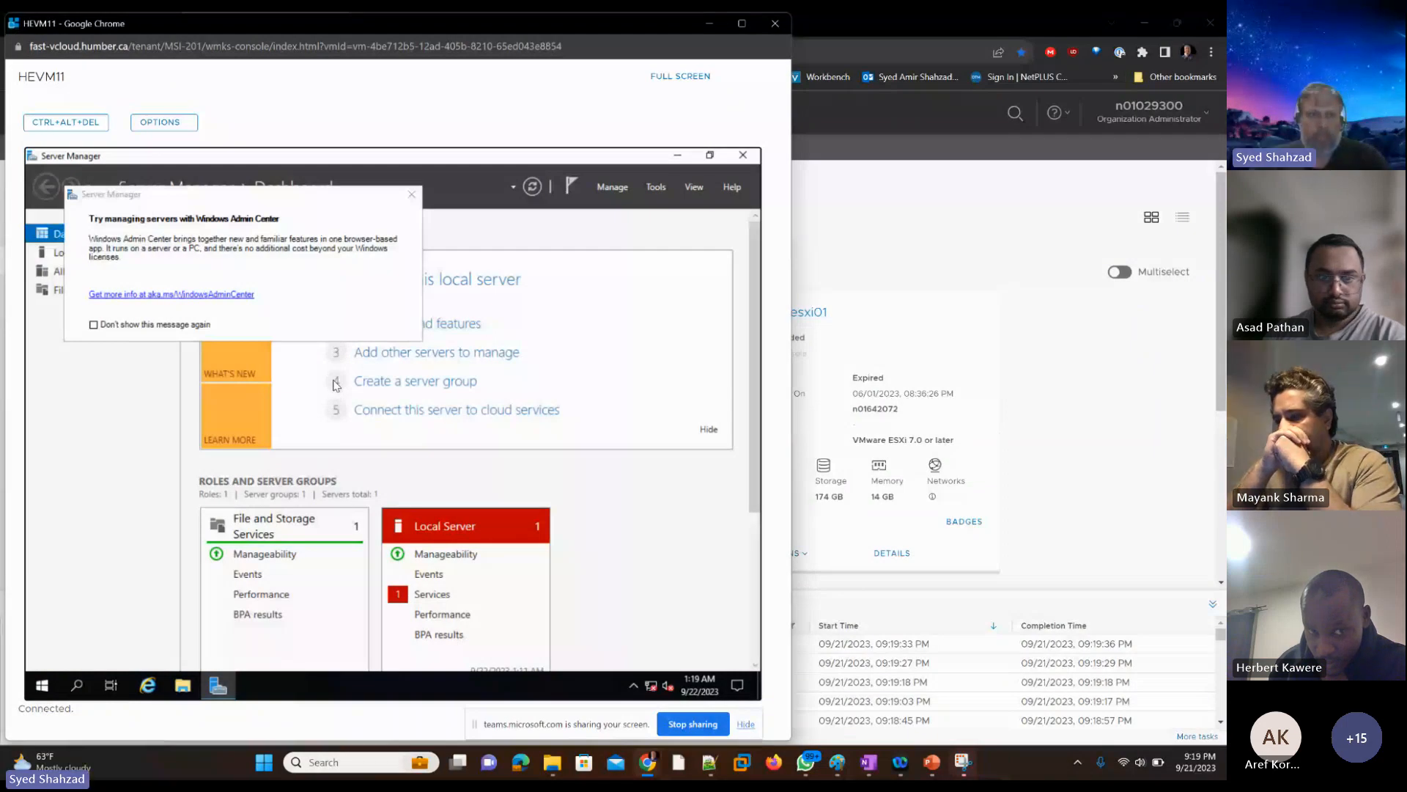
Step: Close Server Manager on HEVM11 and open File Explorer from the VM's taskbar
key("alt+F4")
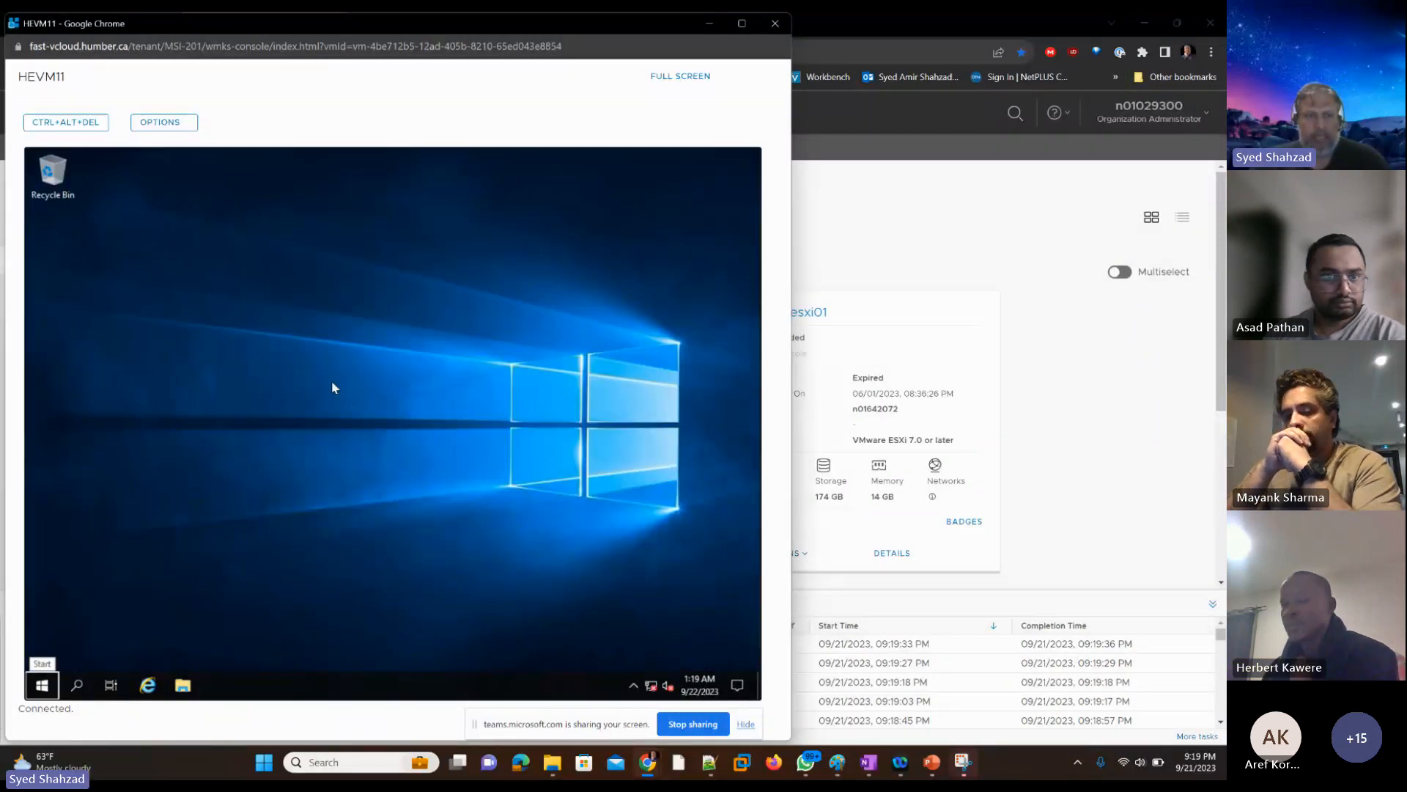
key("Tab")
key("Tab")
key("Tab")
key("Right")
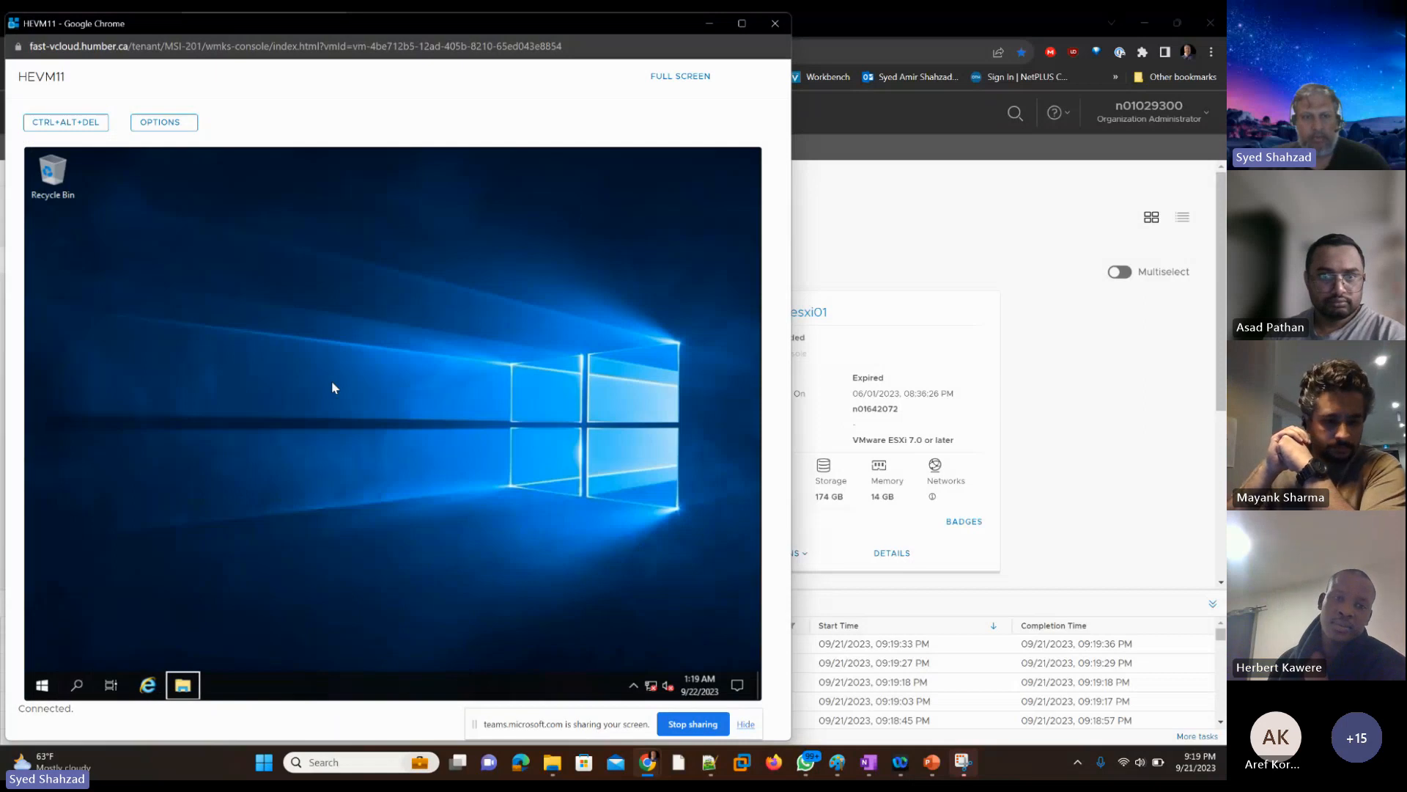
key("Return")
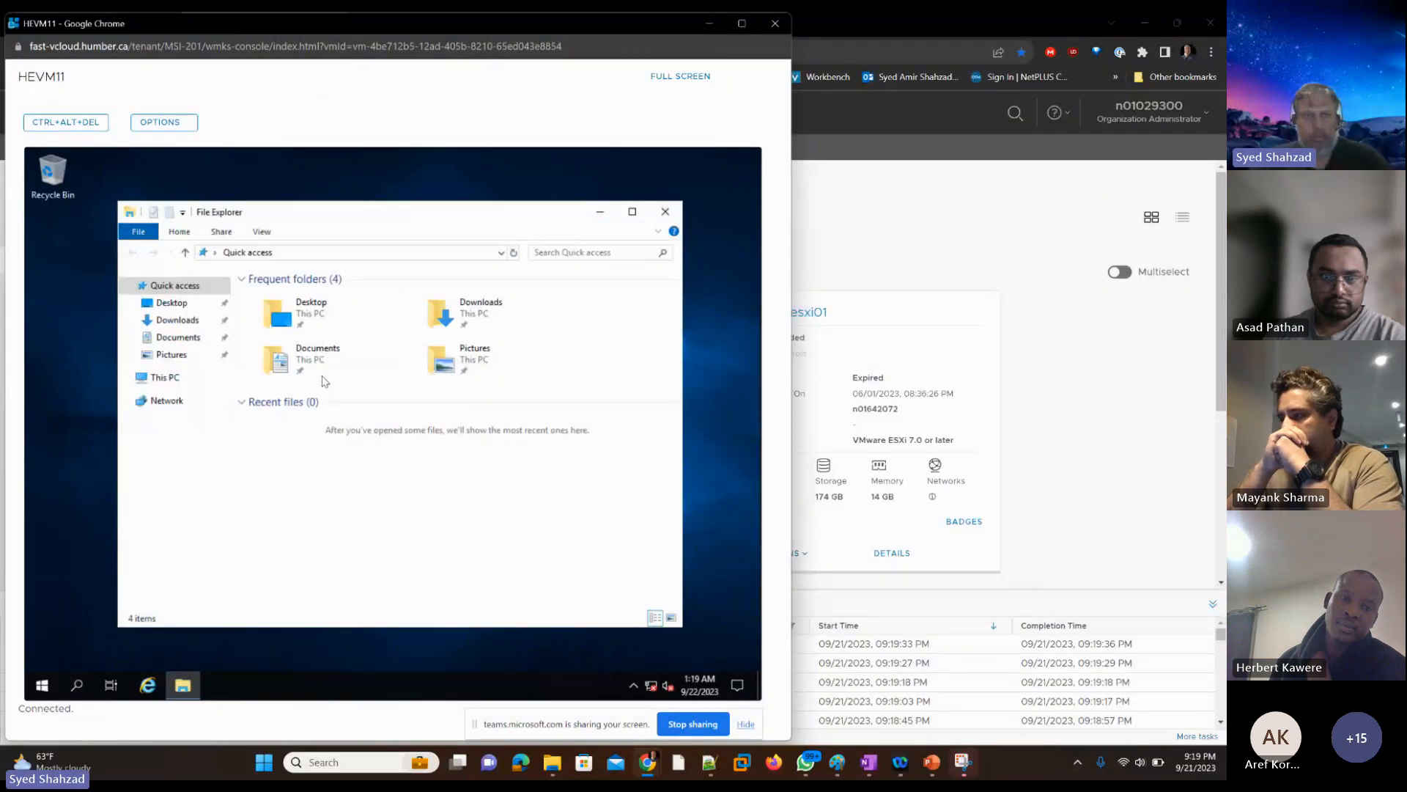
Step: Show the contents of DVD Drive (D:) VMware Tools under This PC in HEVM11's File Explorer
key("Tab")
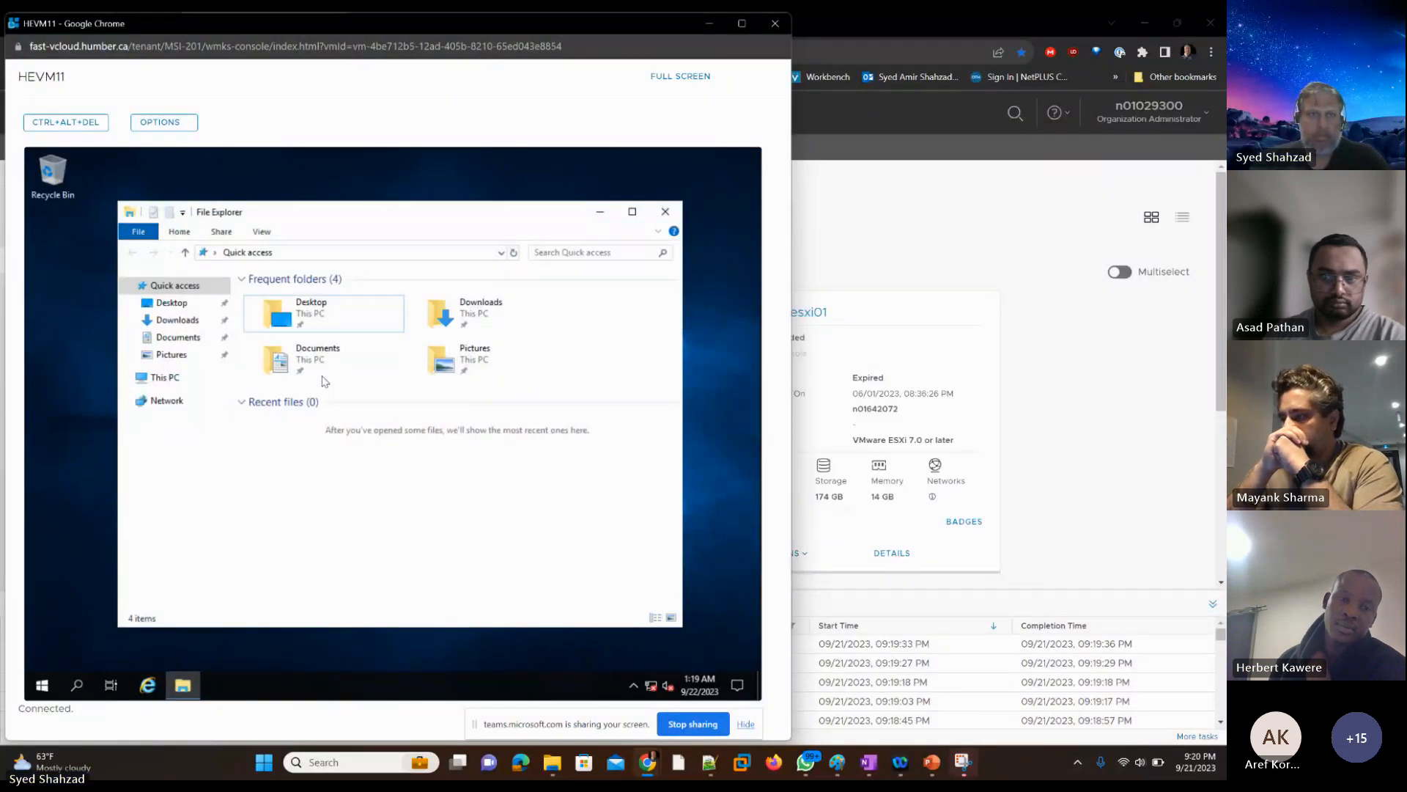
key("Tab")
key("Down")
key("Down")
key("Down")
key("Down")
key("Down")
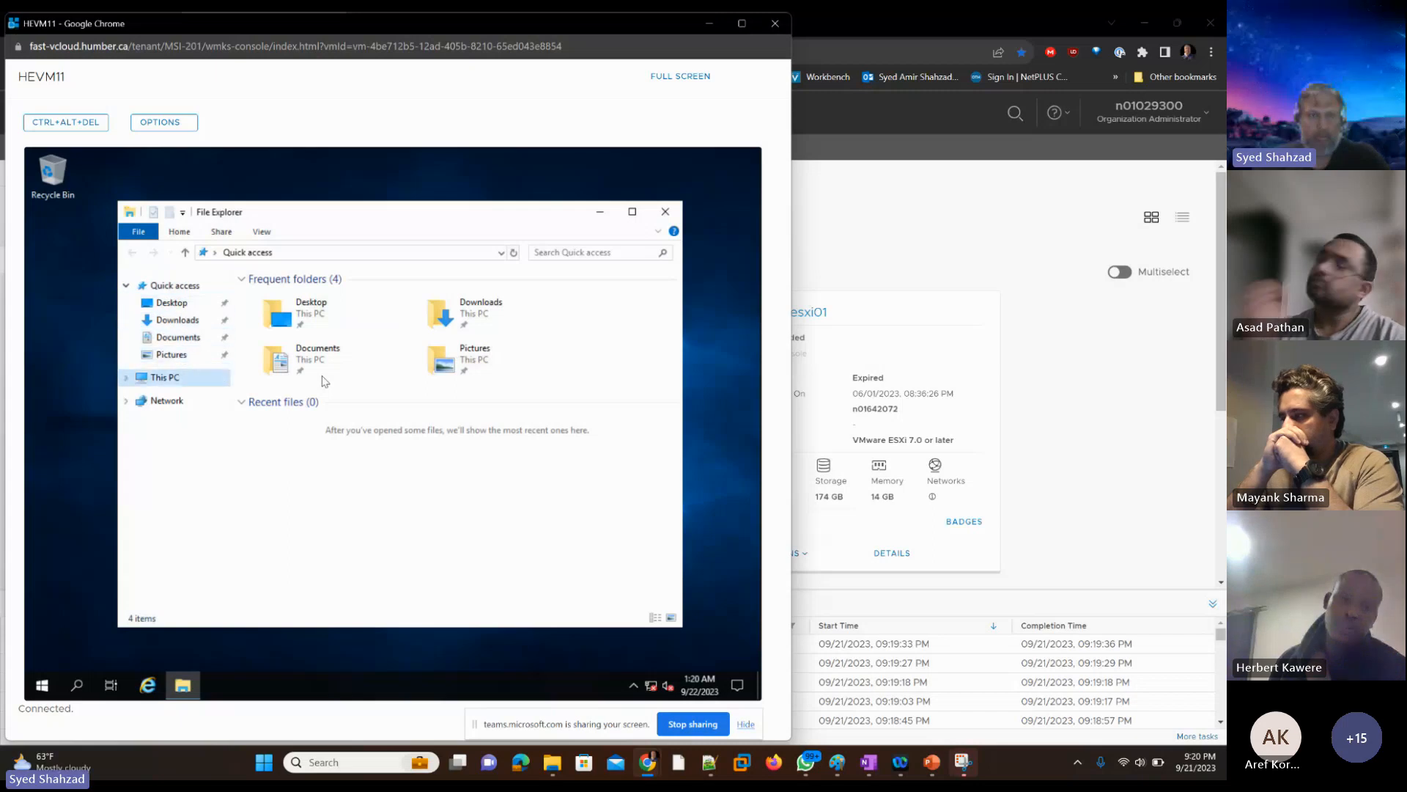
key("Right")
key("Down")
key("Down")
key("Down")
key("Down")
key("Down")
key("Down")
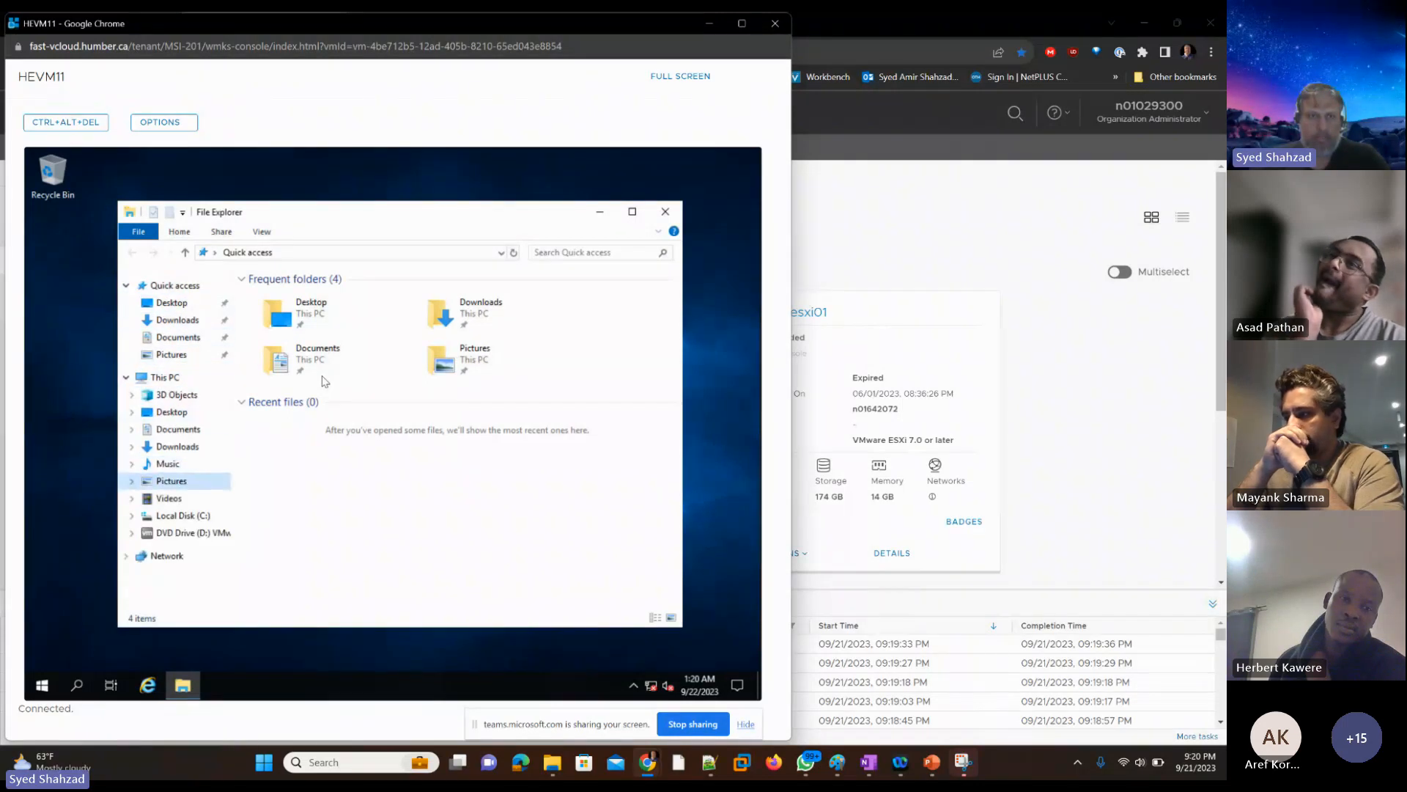
key("Down")
key("Down")
Step: Run the setup64 application from the VMware Tools disc on HEVM11
key("Down")
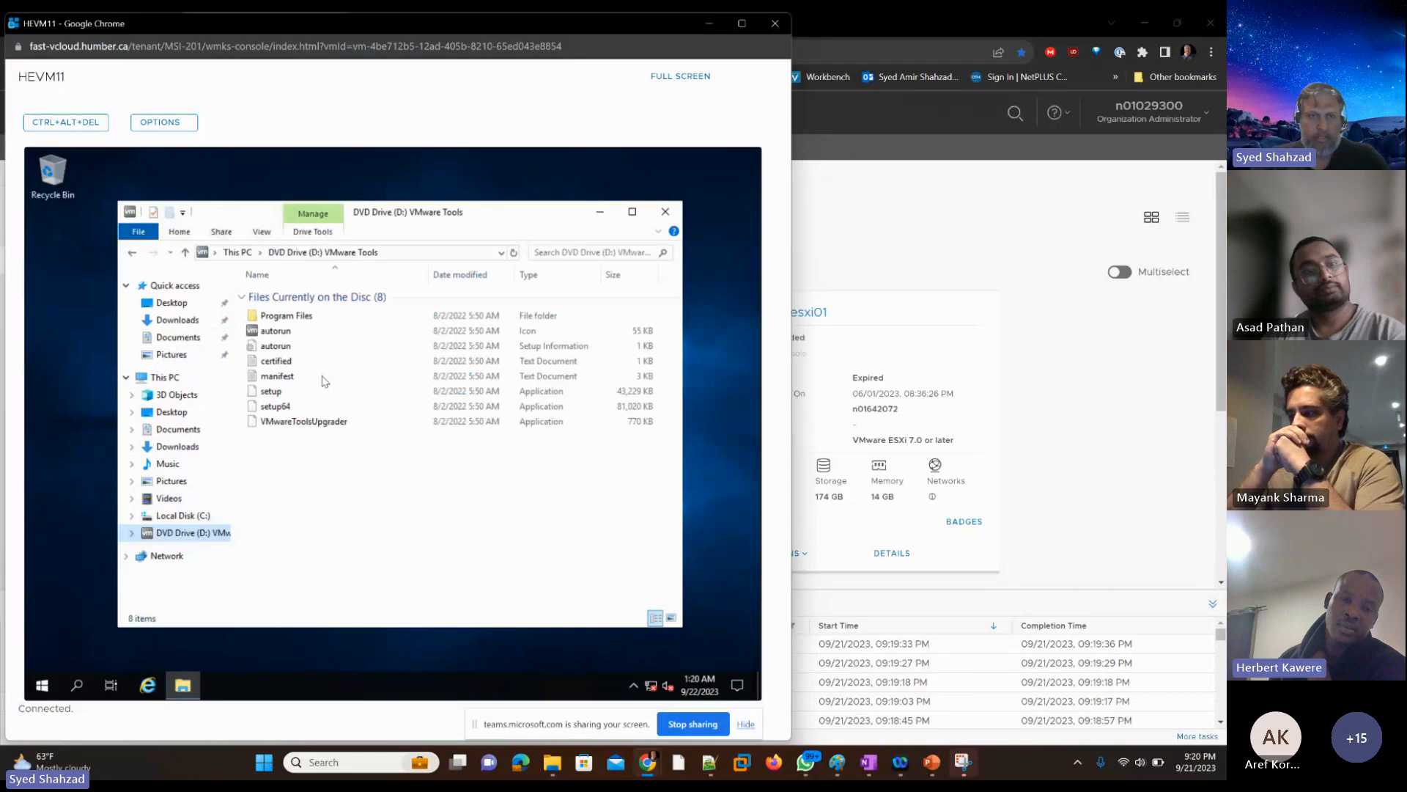
key("Tab")
key("Down")
key("Down")
key("Down")
key("Down")
key("Down")
key("Down")
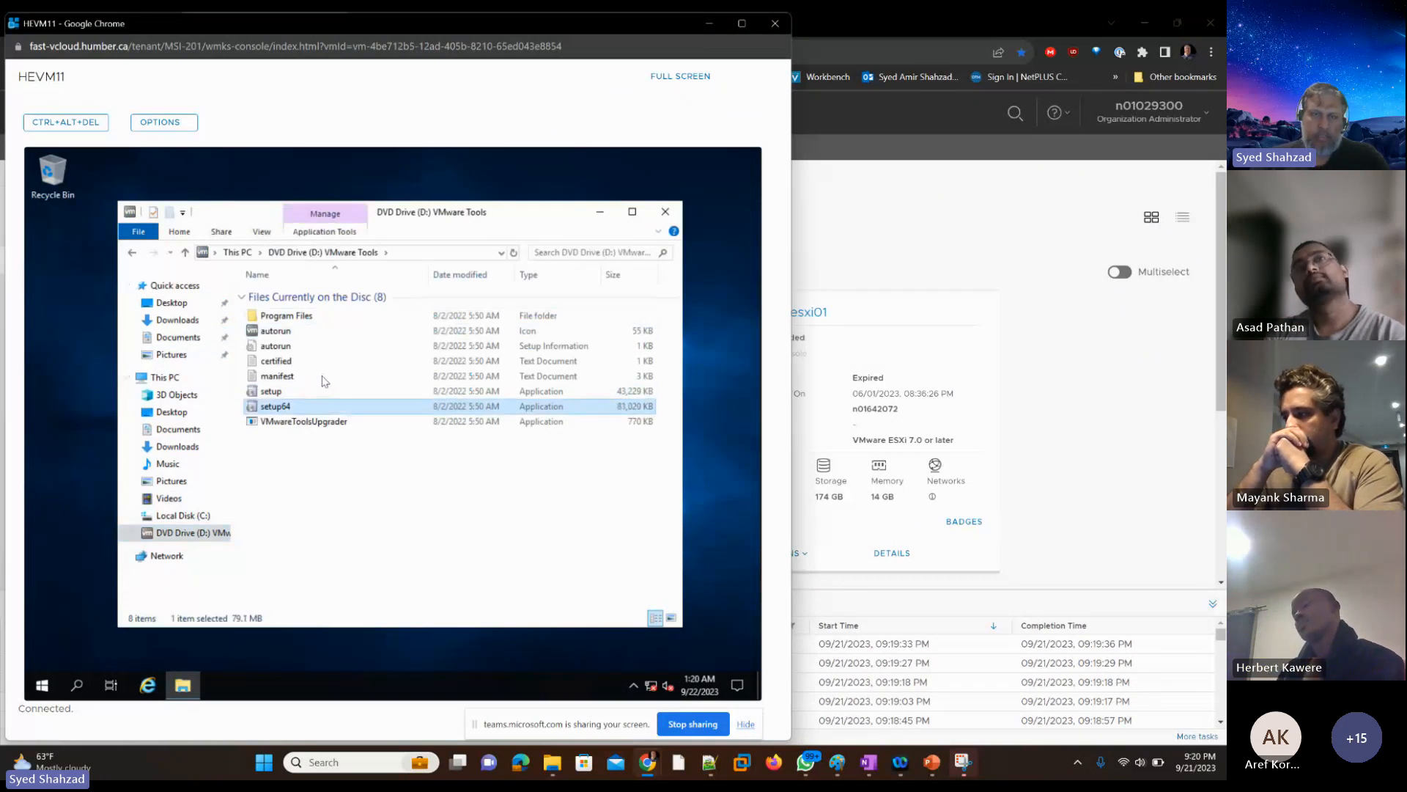
key("Return")
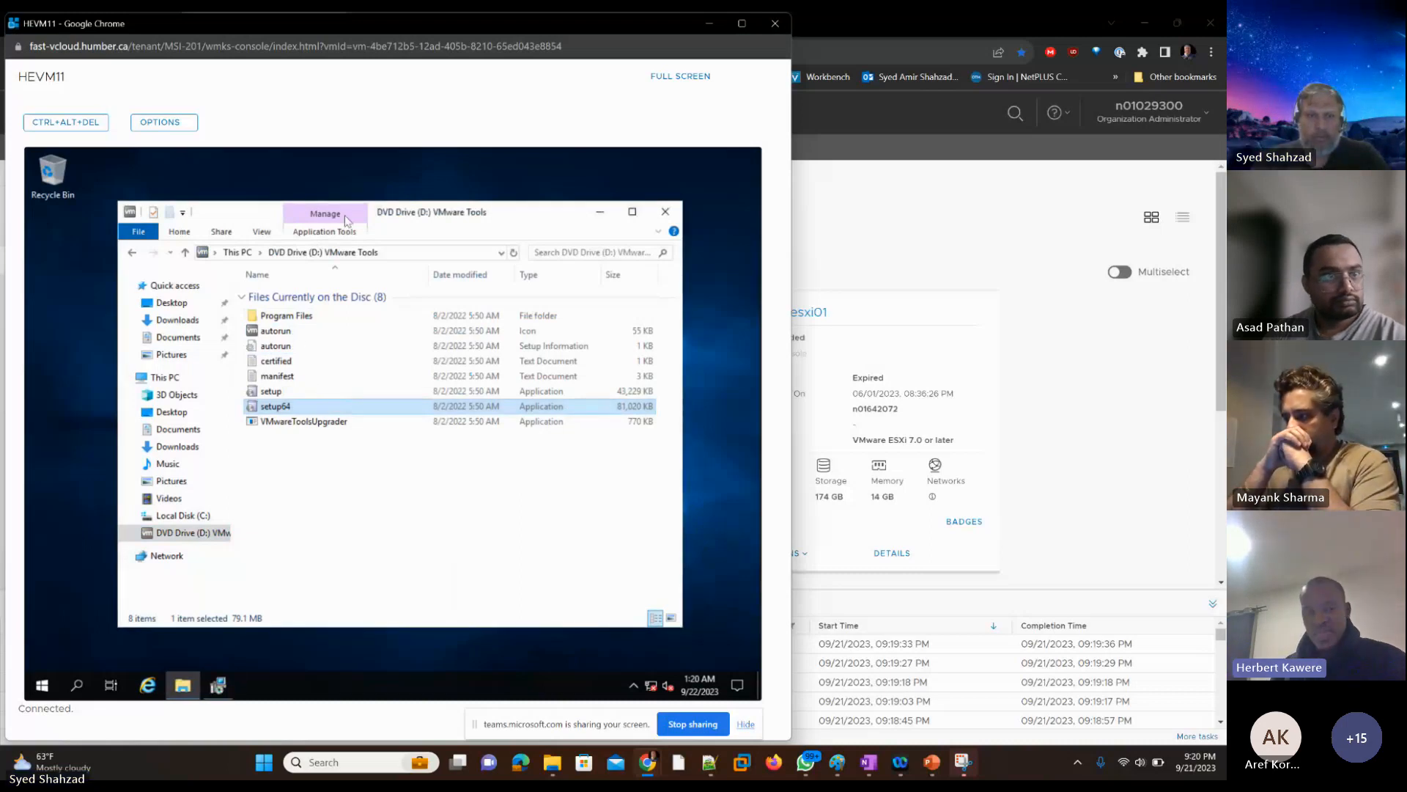
Step: Close the File Explorer window showing the VMware Tools disc on HEVM11
key("alt")
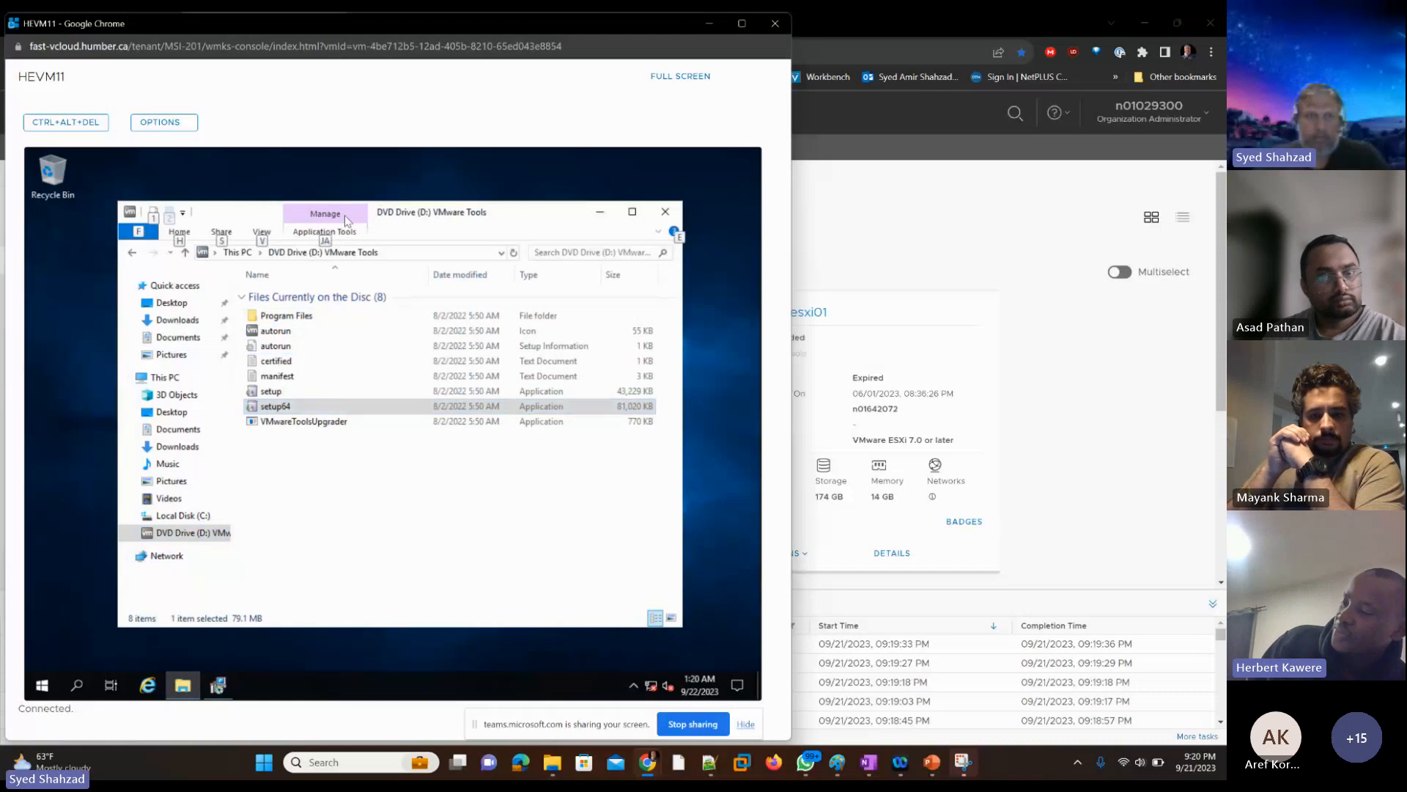
key("alt")
key("alt+f")
key("Down")
key("Down")
key("Down")
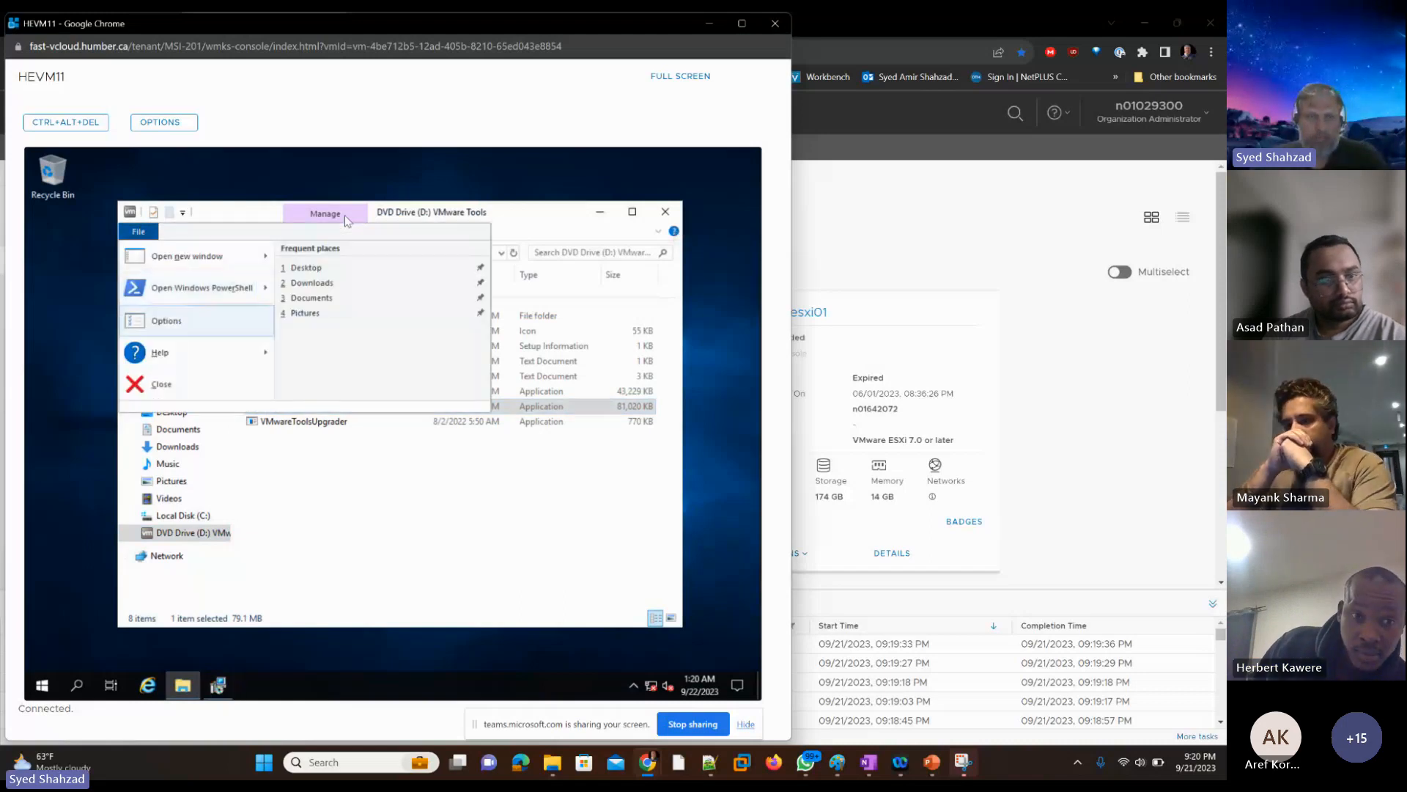
key("Escape")
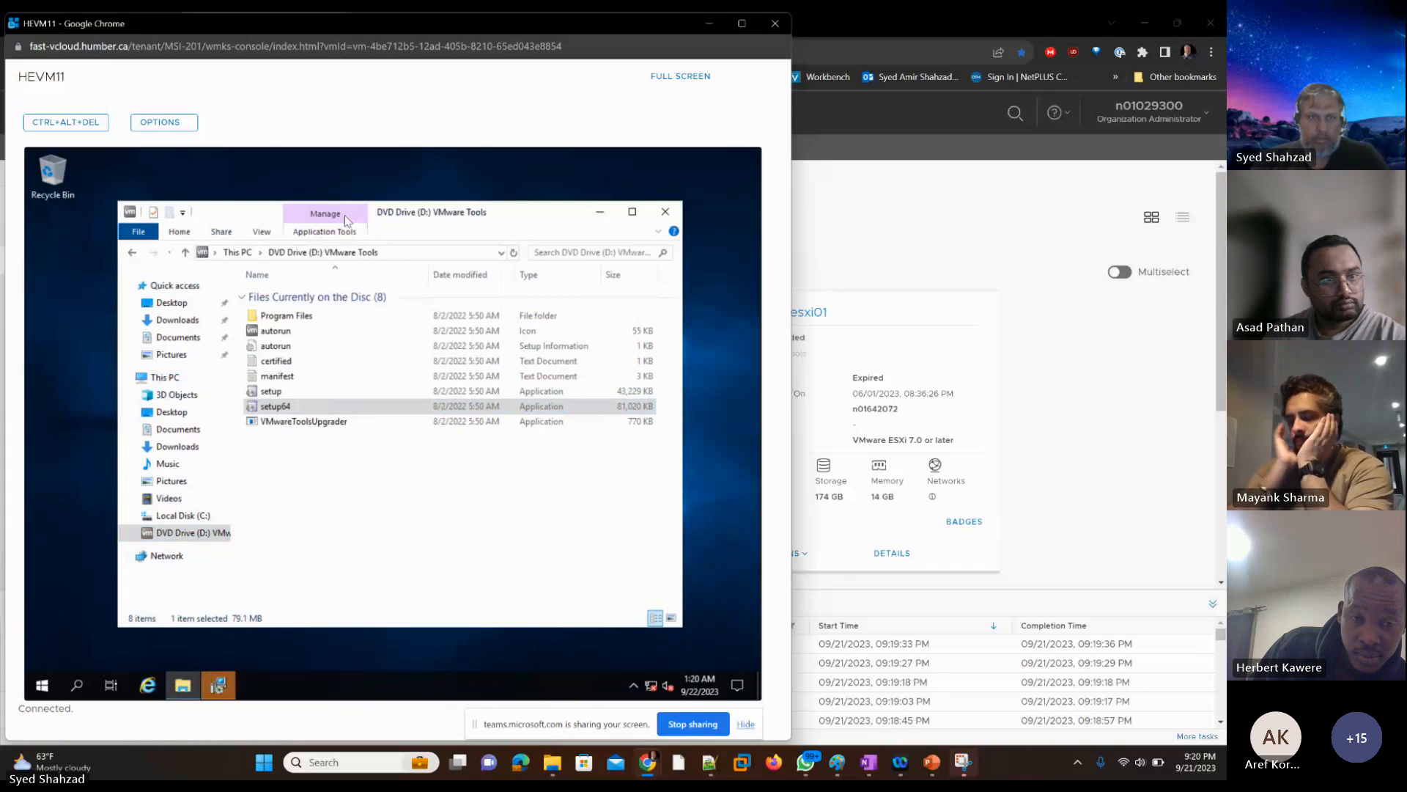
key("alt+F4")
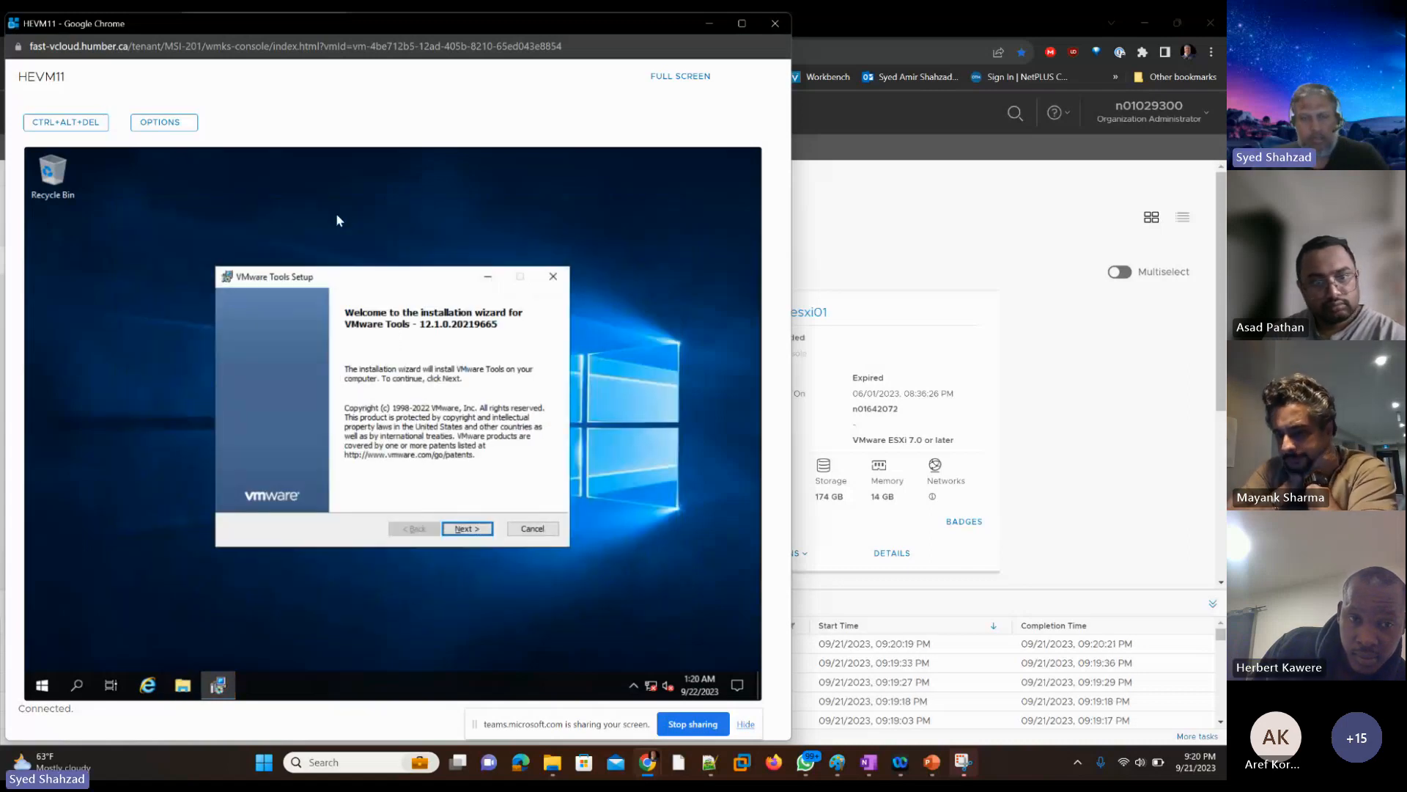
Step: Install VMware Tools on HEVM11 with the Typical setup type
key("Return")
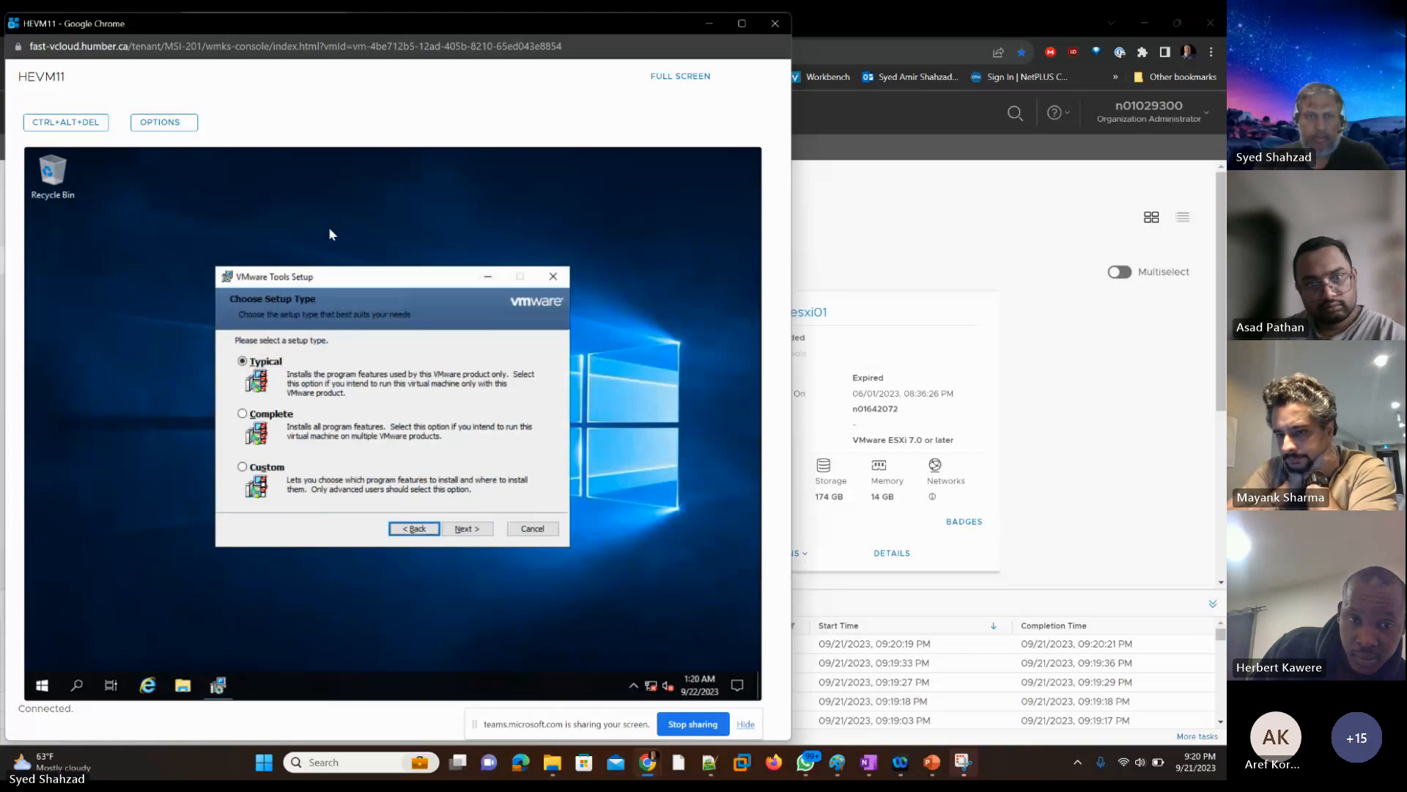
key("Tab")
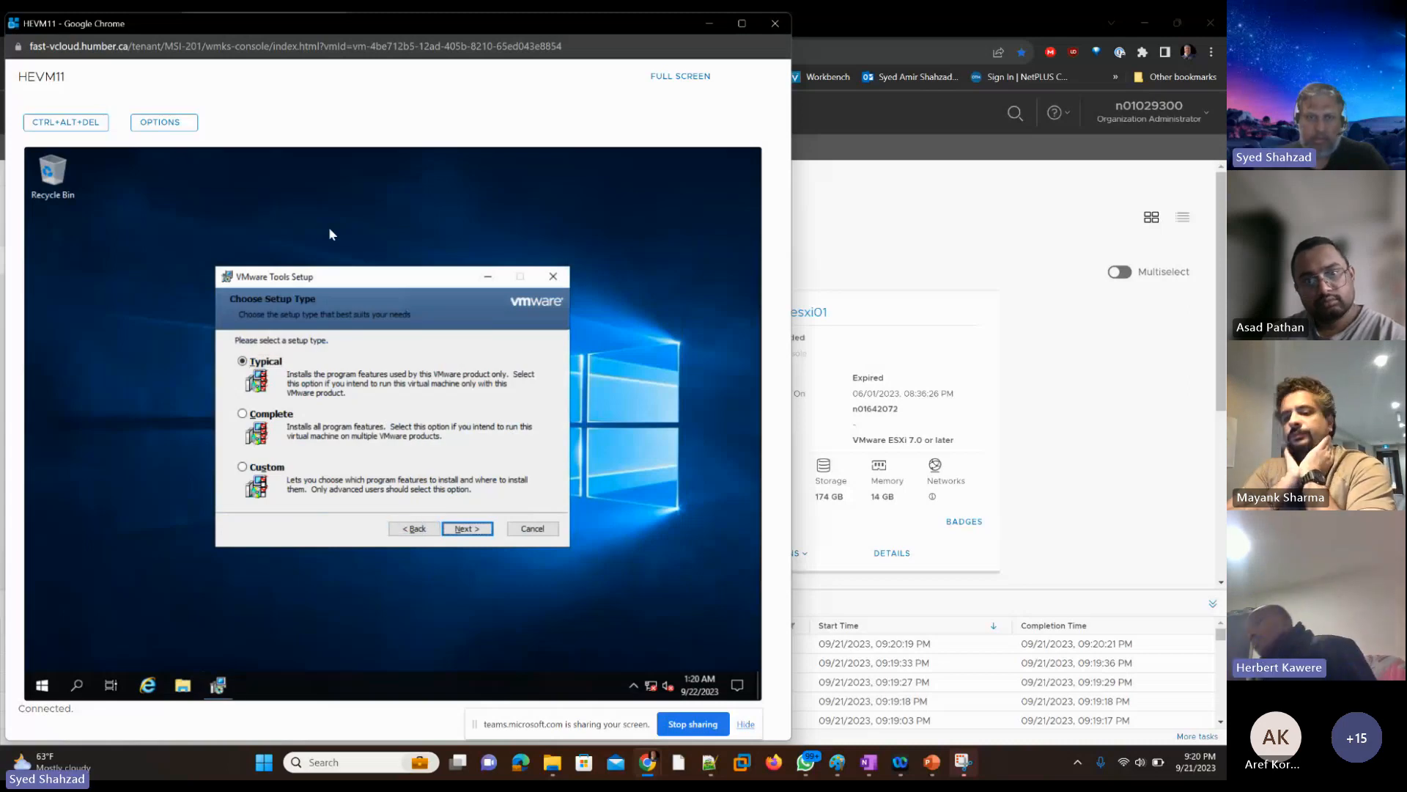
key("Return")
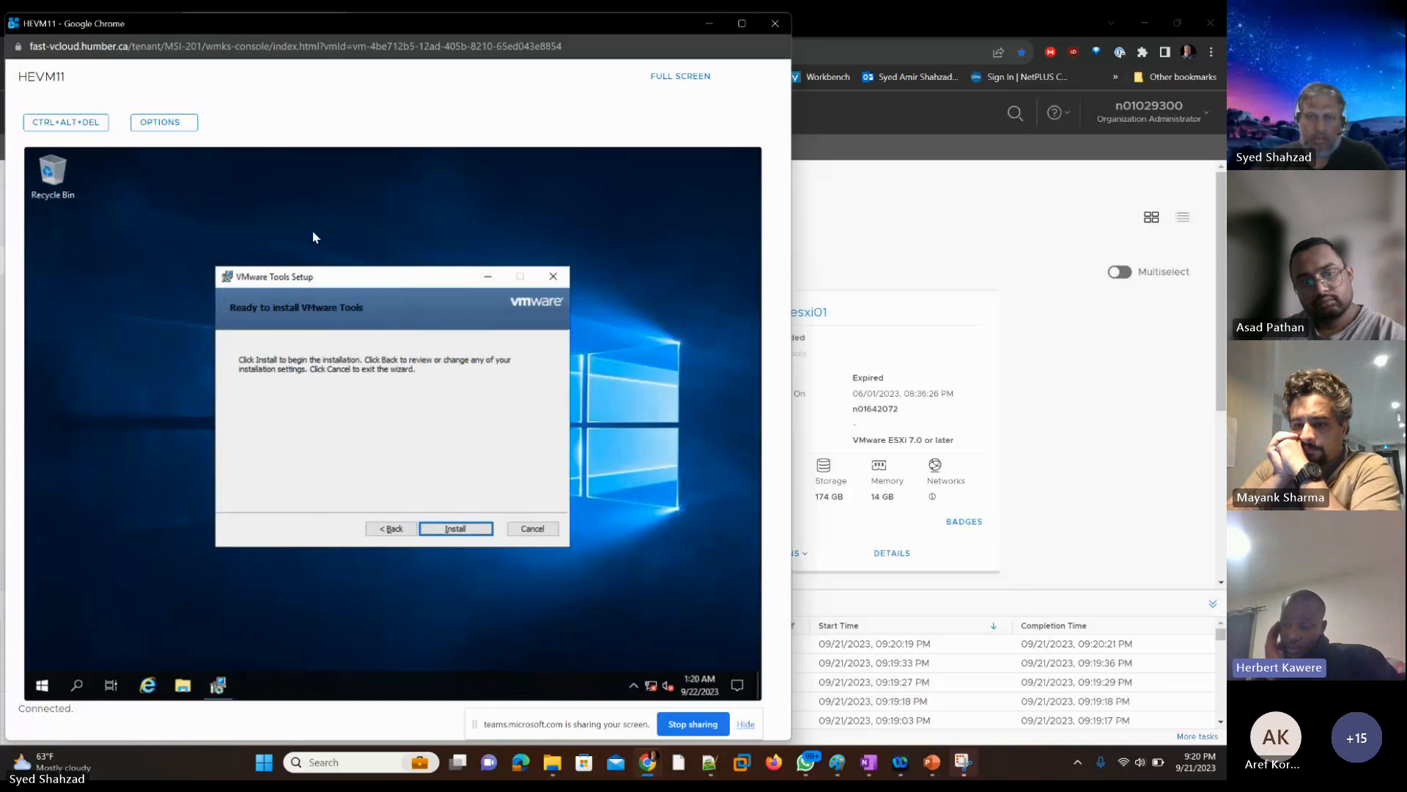
key("Return")
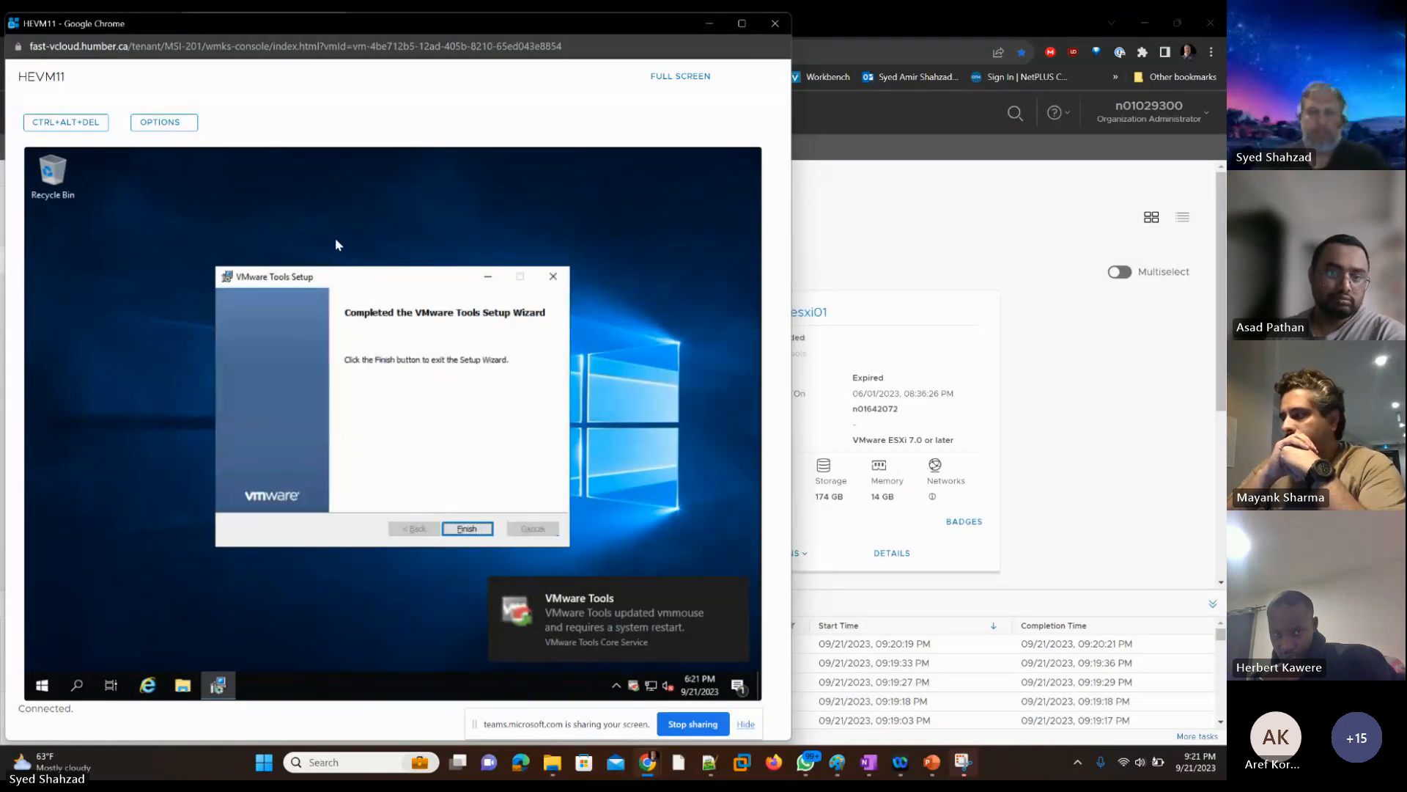
Step: Finish the VMware Tools setup, restart HEVM11 to apply the changes, and close its web console
key("Return")
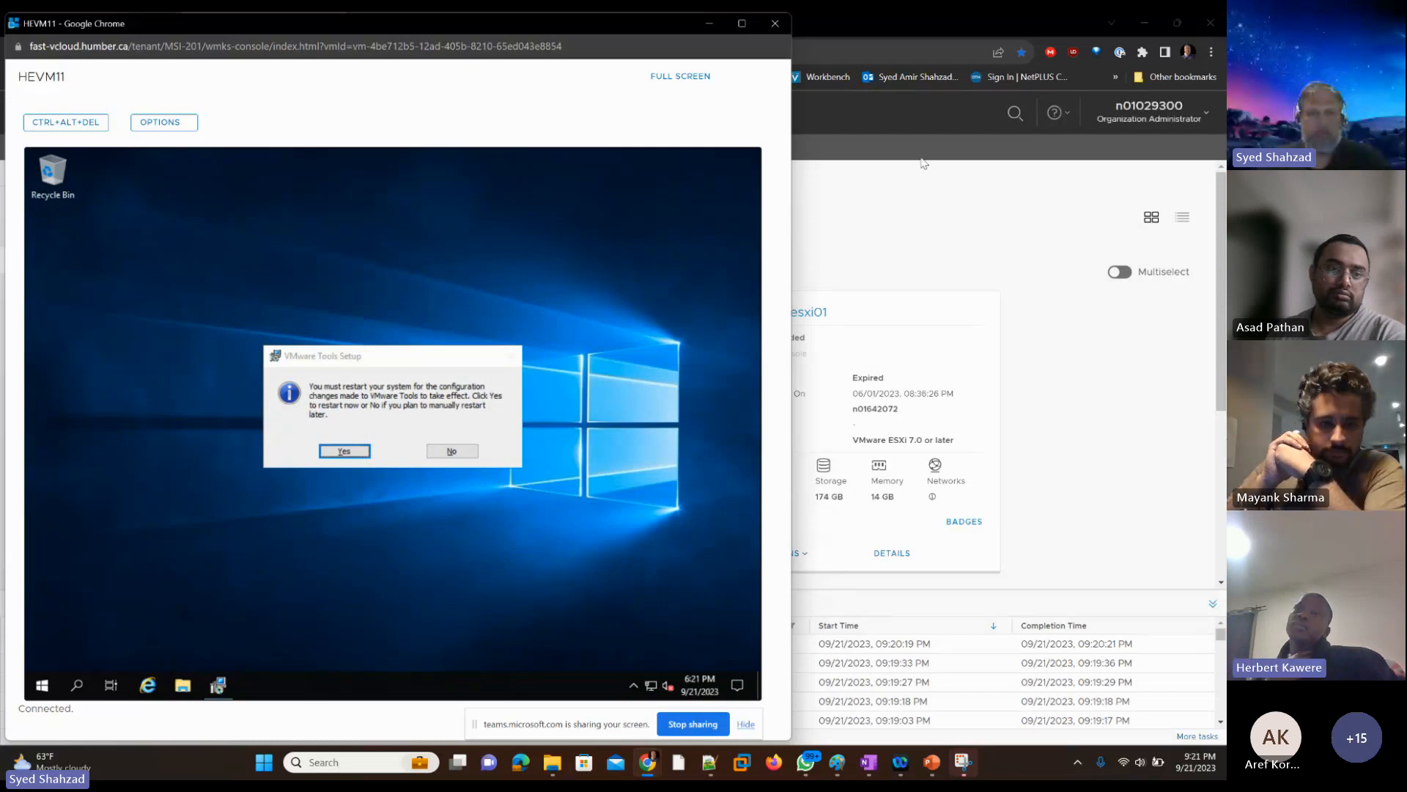
left_click(345, 450)
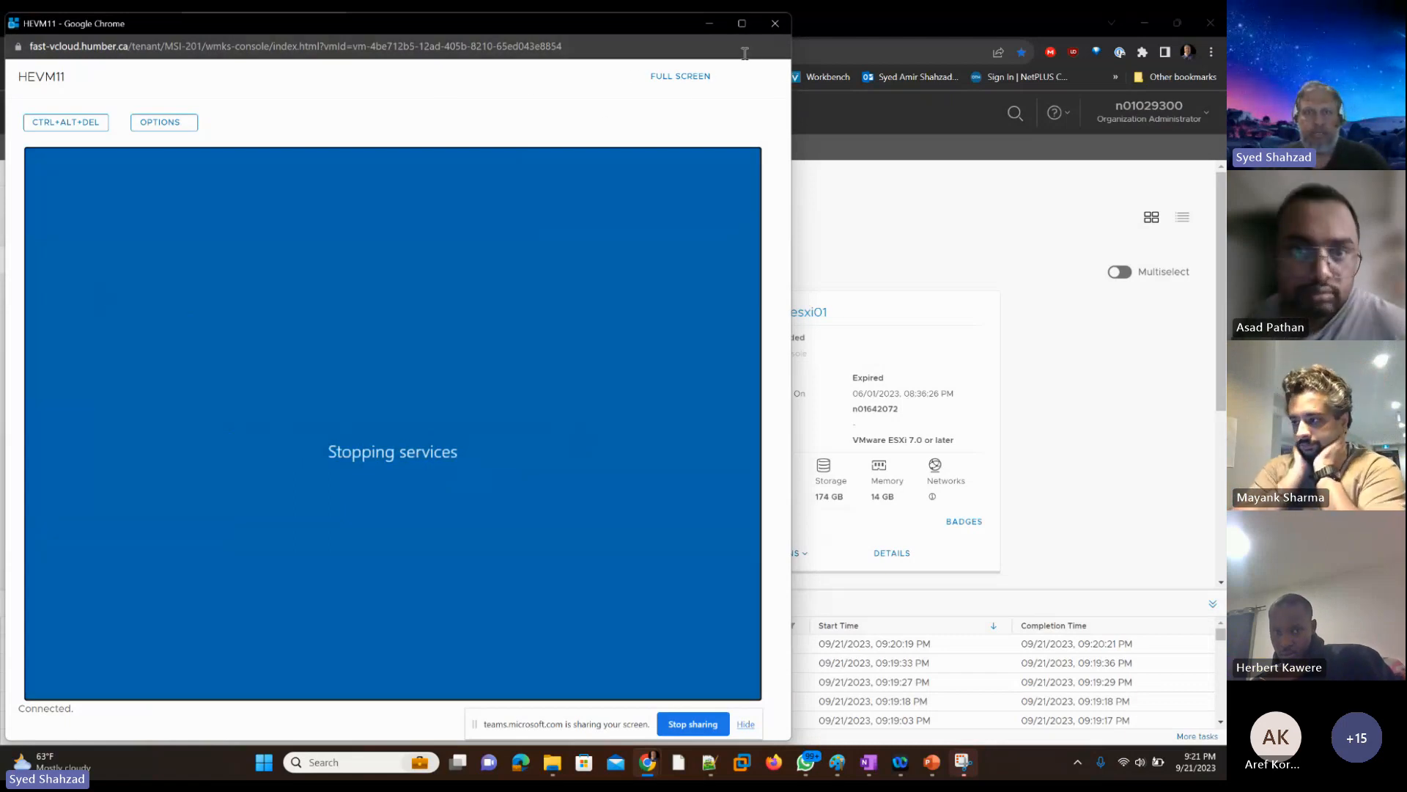
left_click(775, 25)
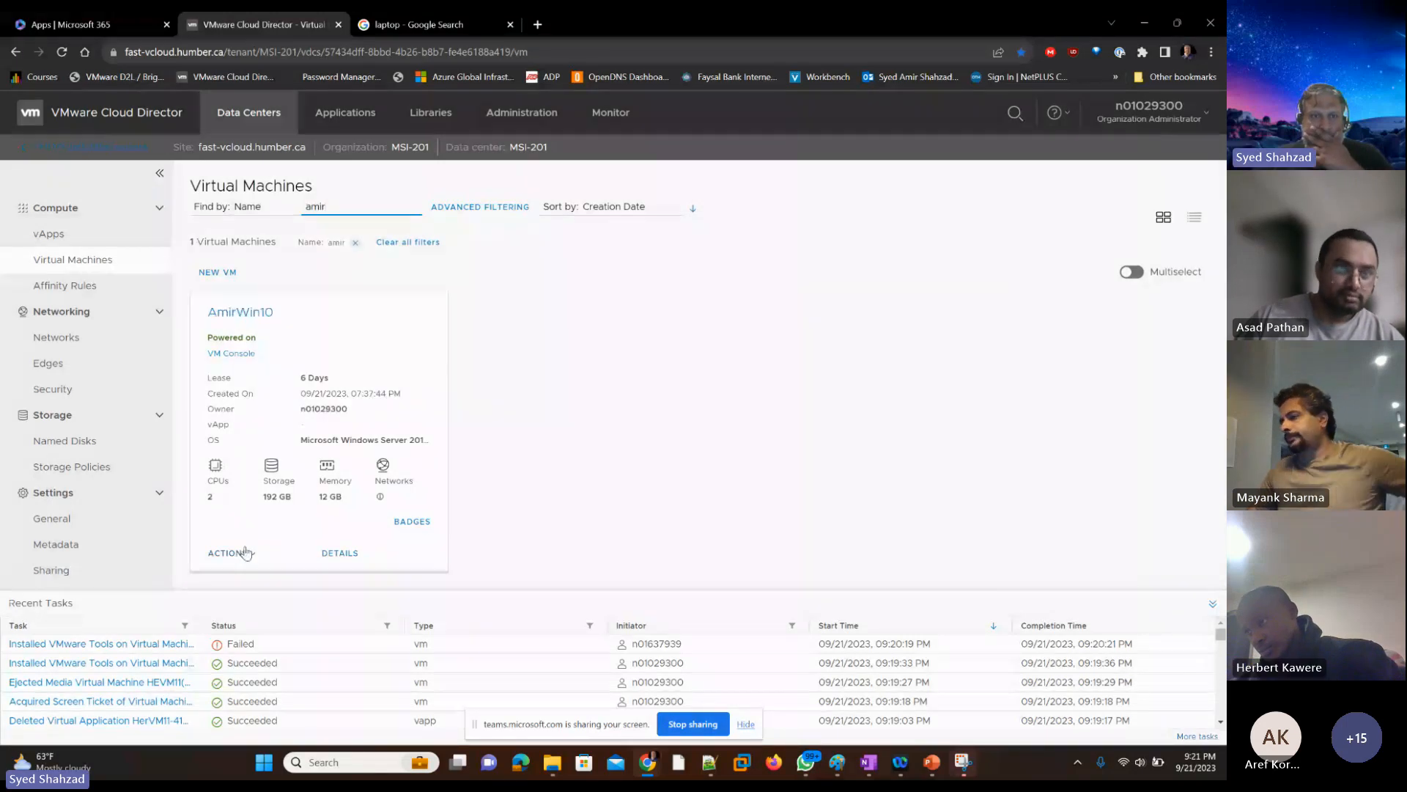
Step: Open the web console of AmirWin10 in a maximized window, retrying the connection
left_click(234, 356)
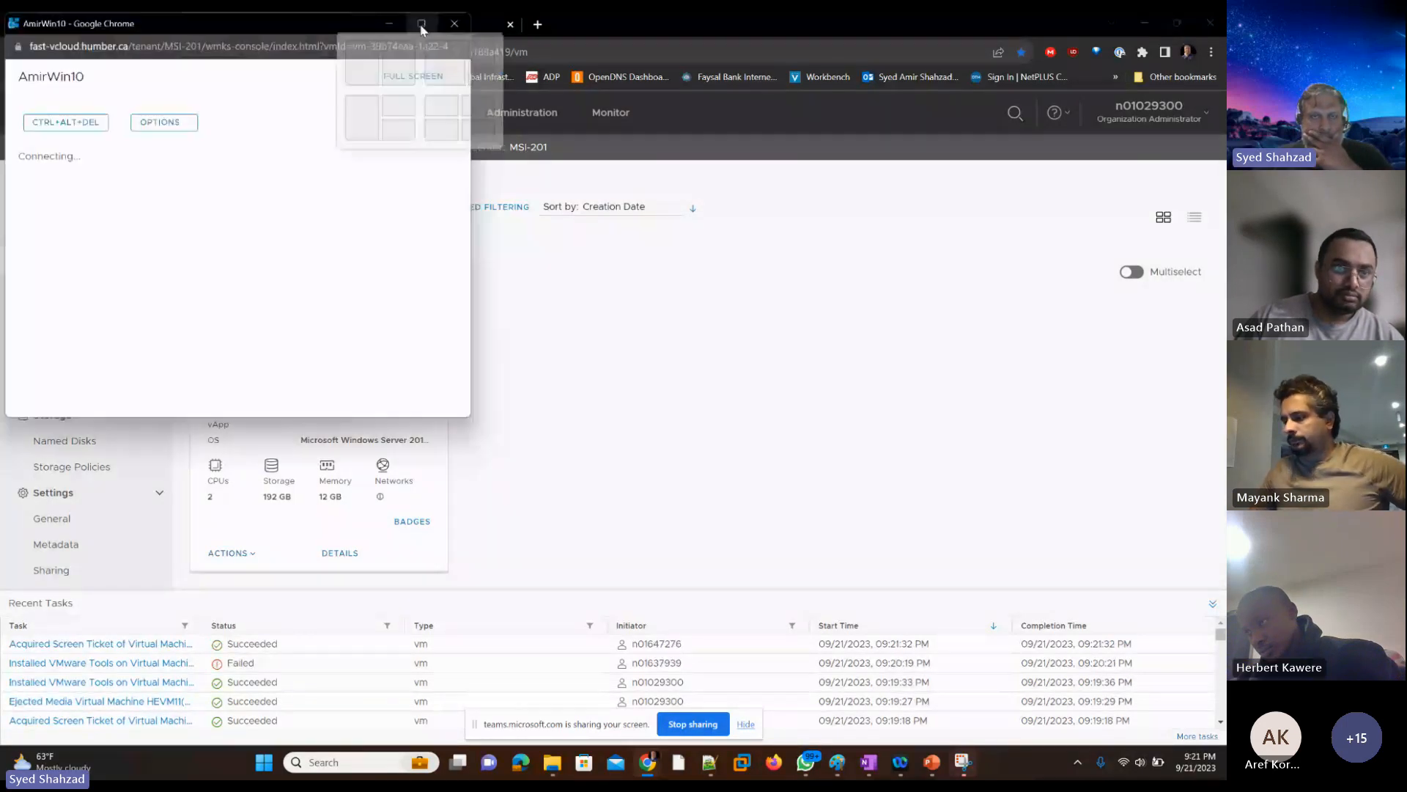
left_click(422, 27)
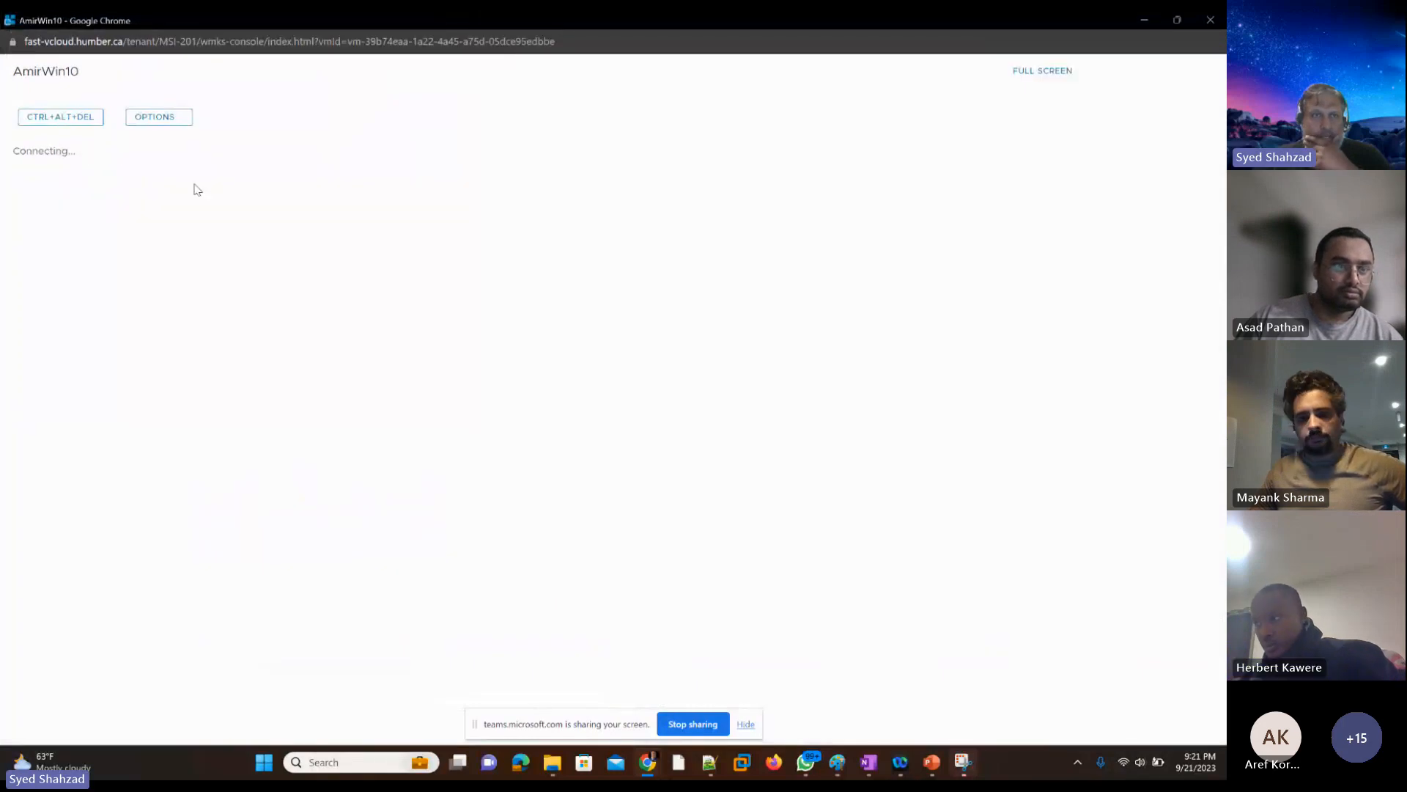
left_click(1208, 24)
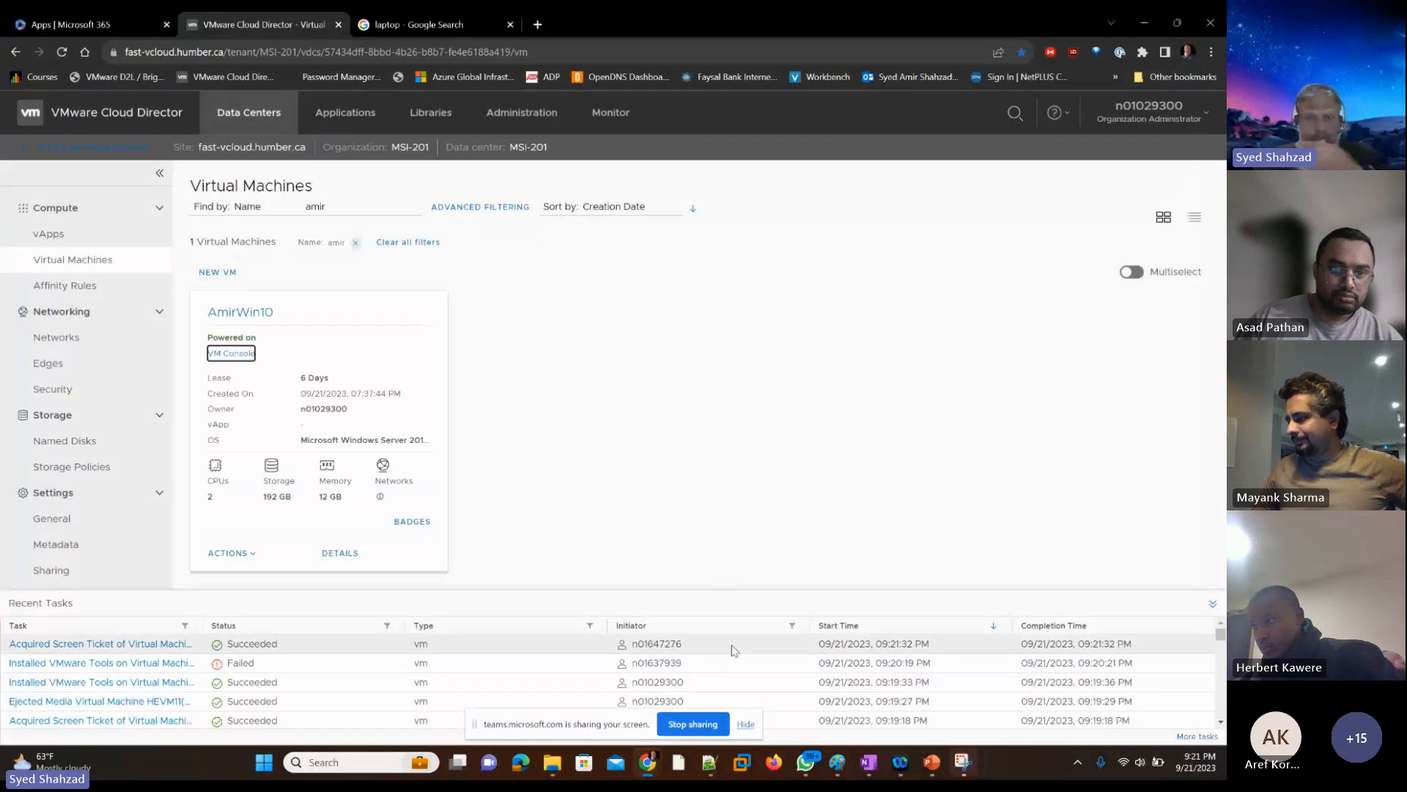
left_click(769, 476)
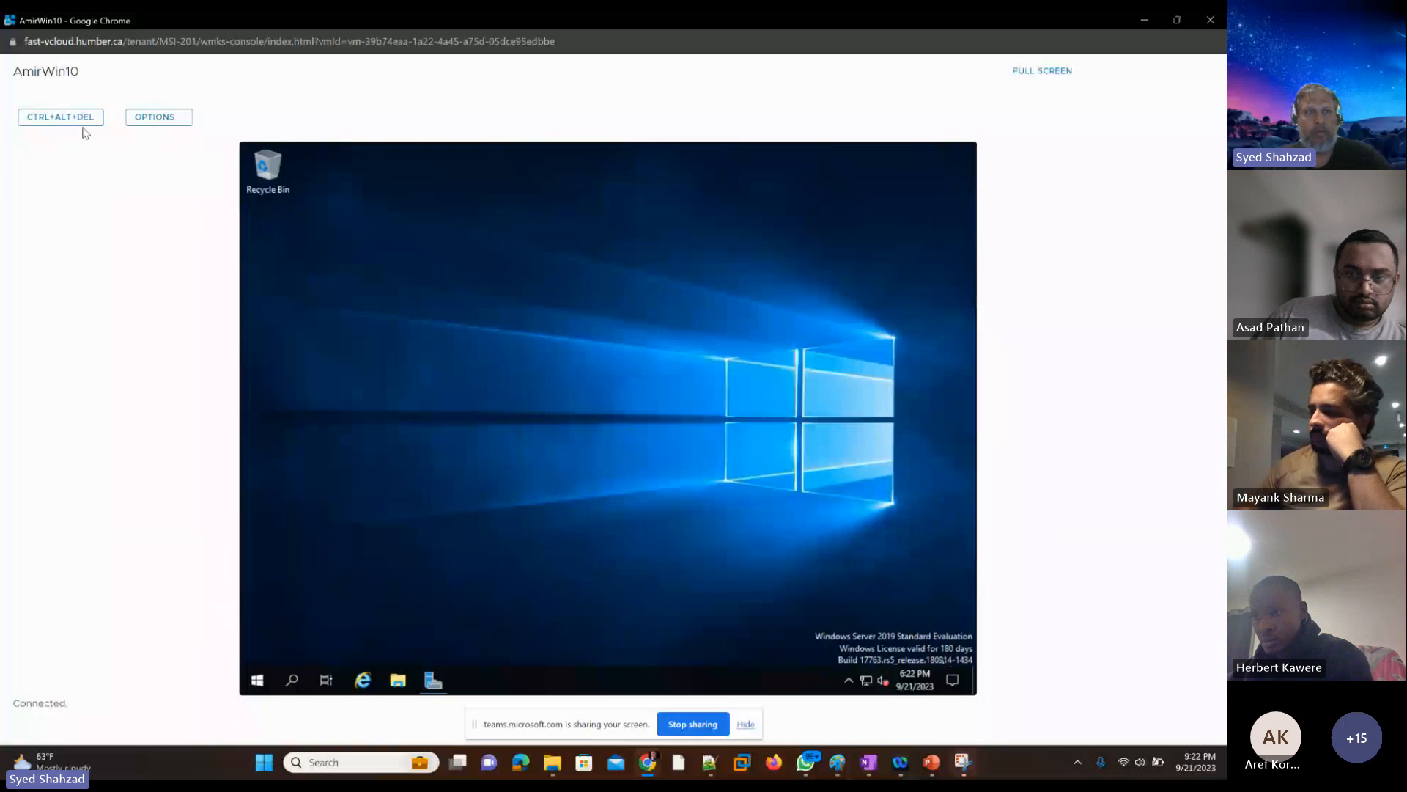
left_click_drag(76, 71, 10, 72)
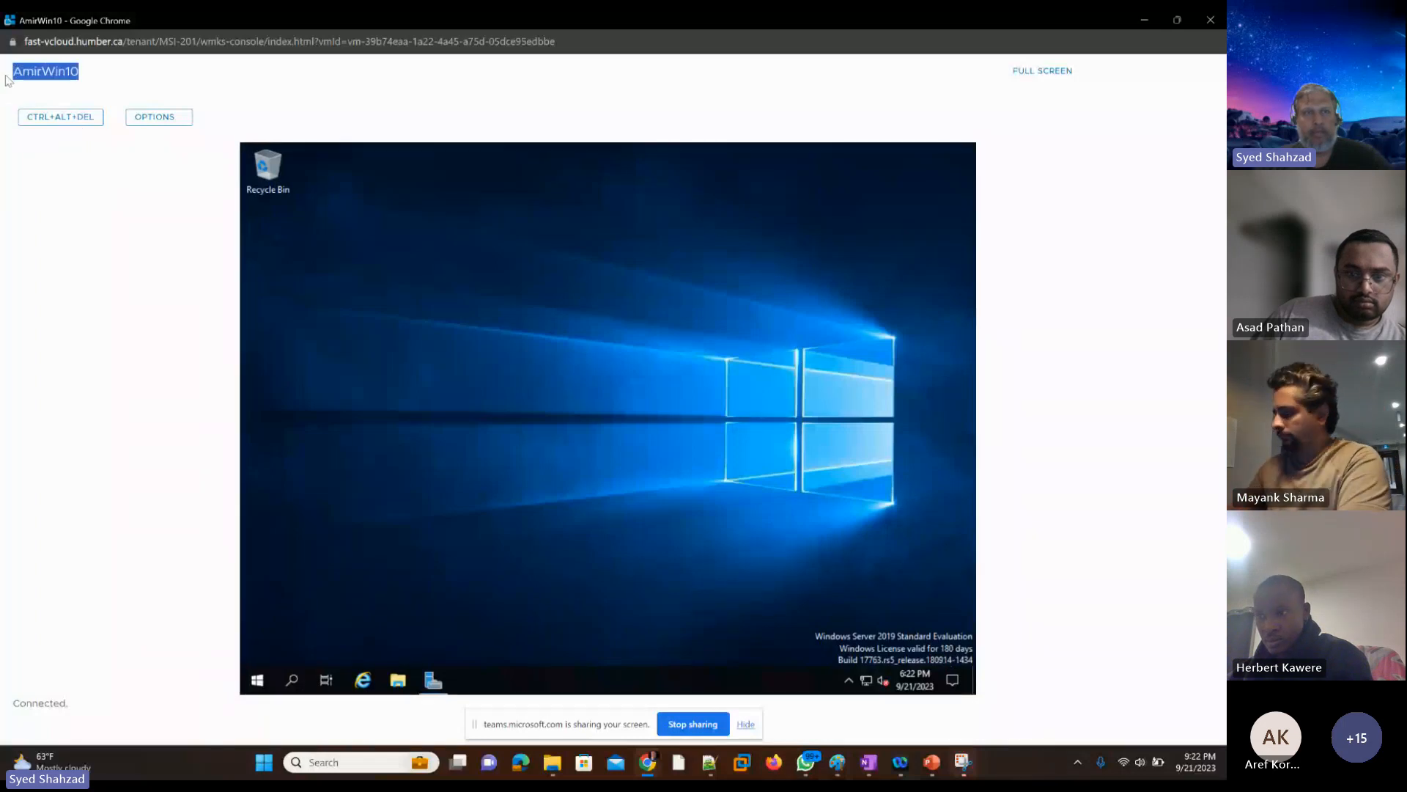
left_click(163, 390)
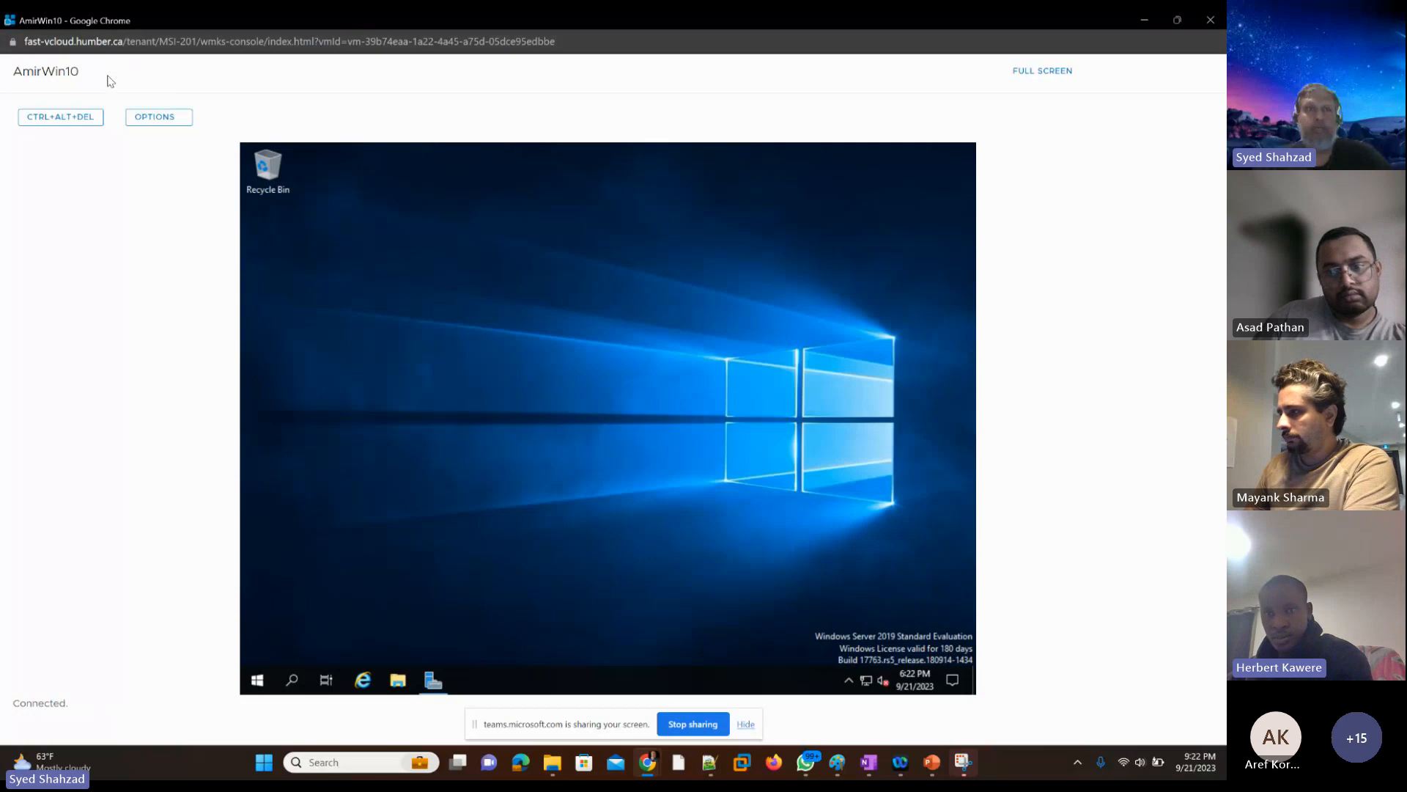
left_click_drag(23, 71, 79, 68)
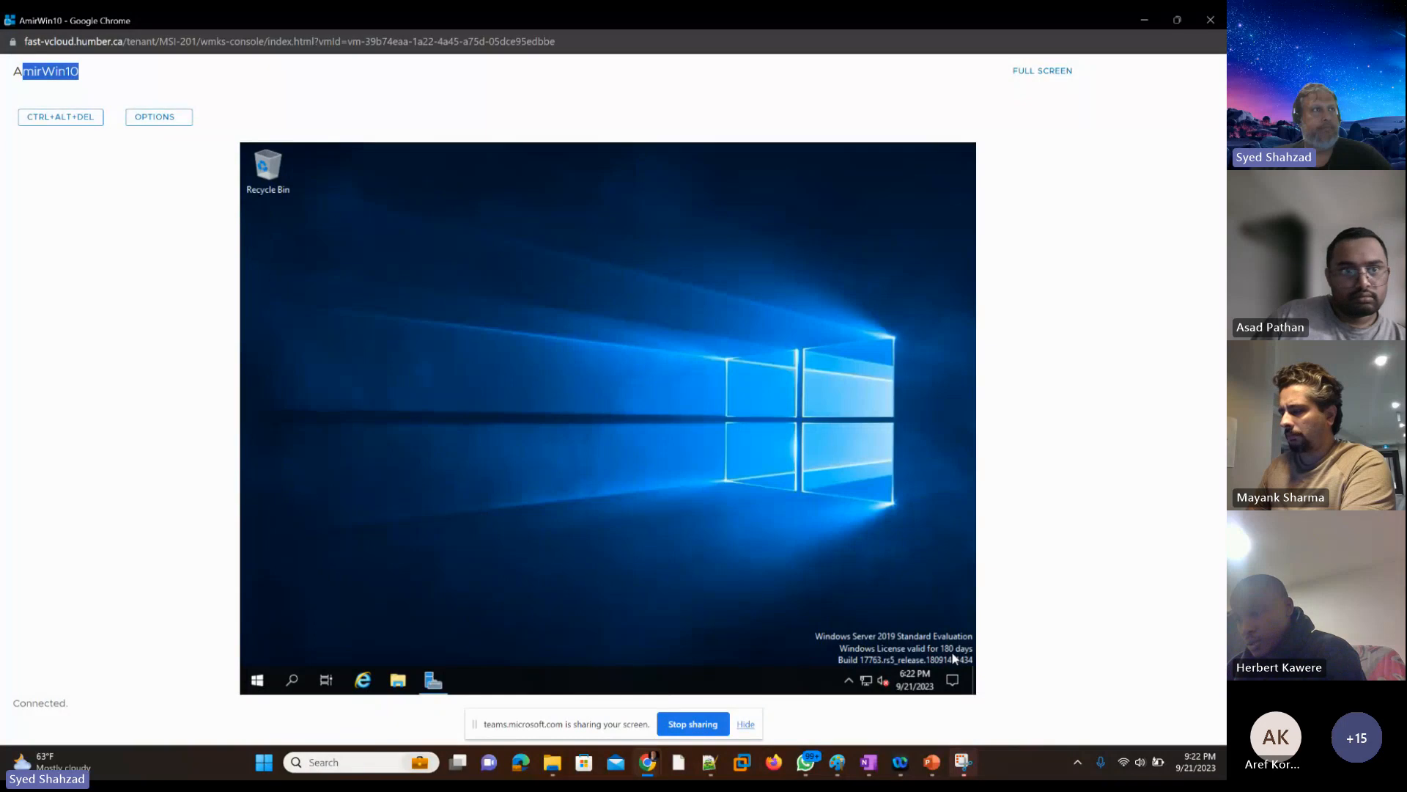
left_click(1146, 615)
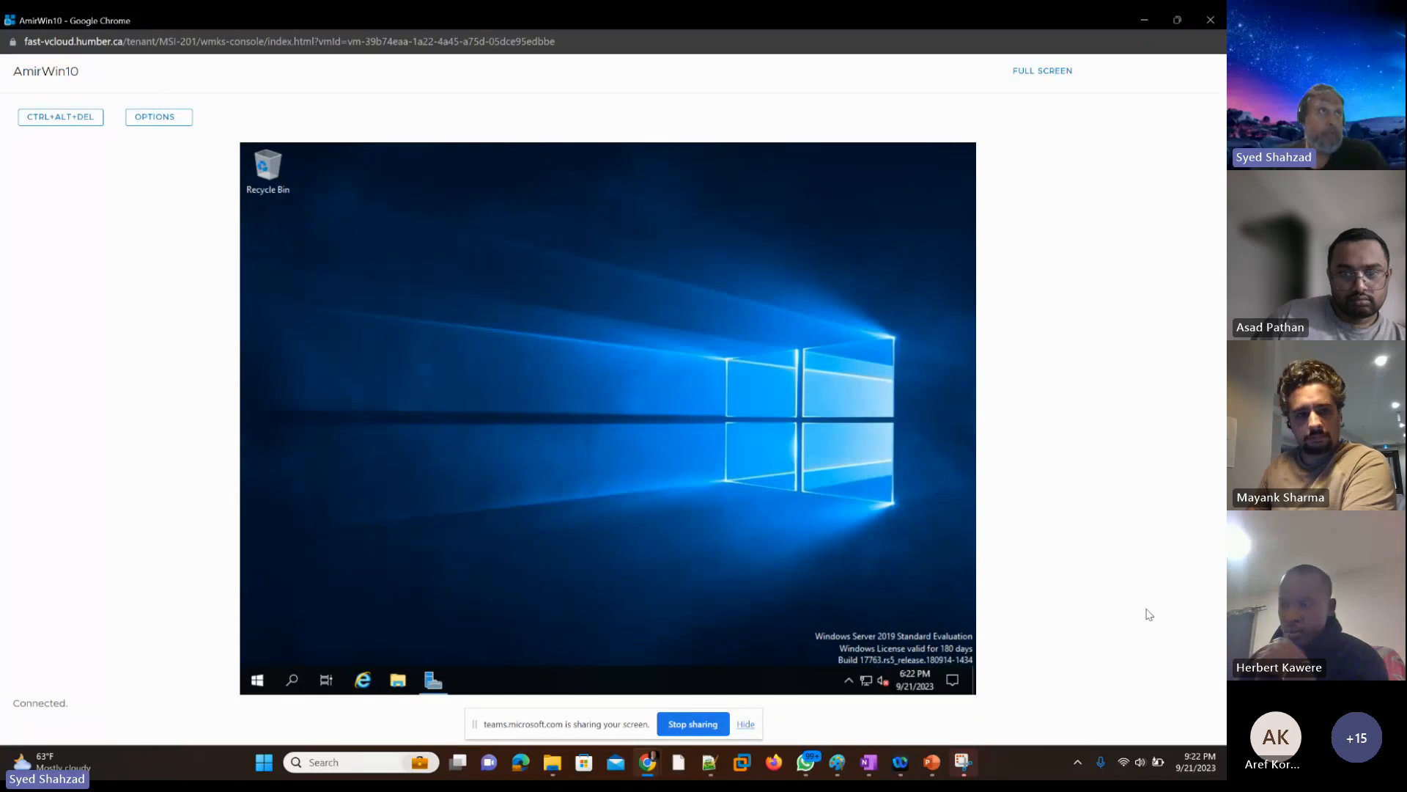
Step: Capture a rectangular screenshot of the AmirWin10 console, including the VM name and its whole Windows desktop
key("super+shift+s")
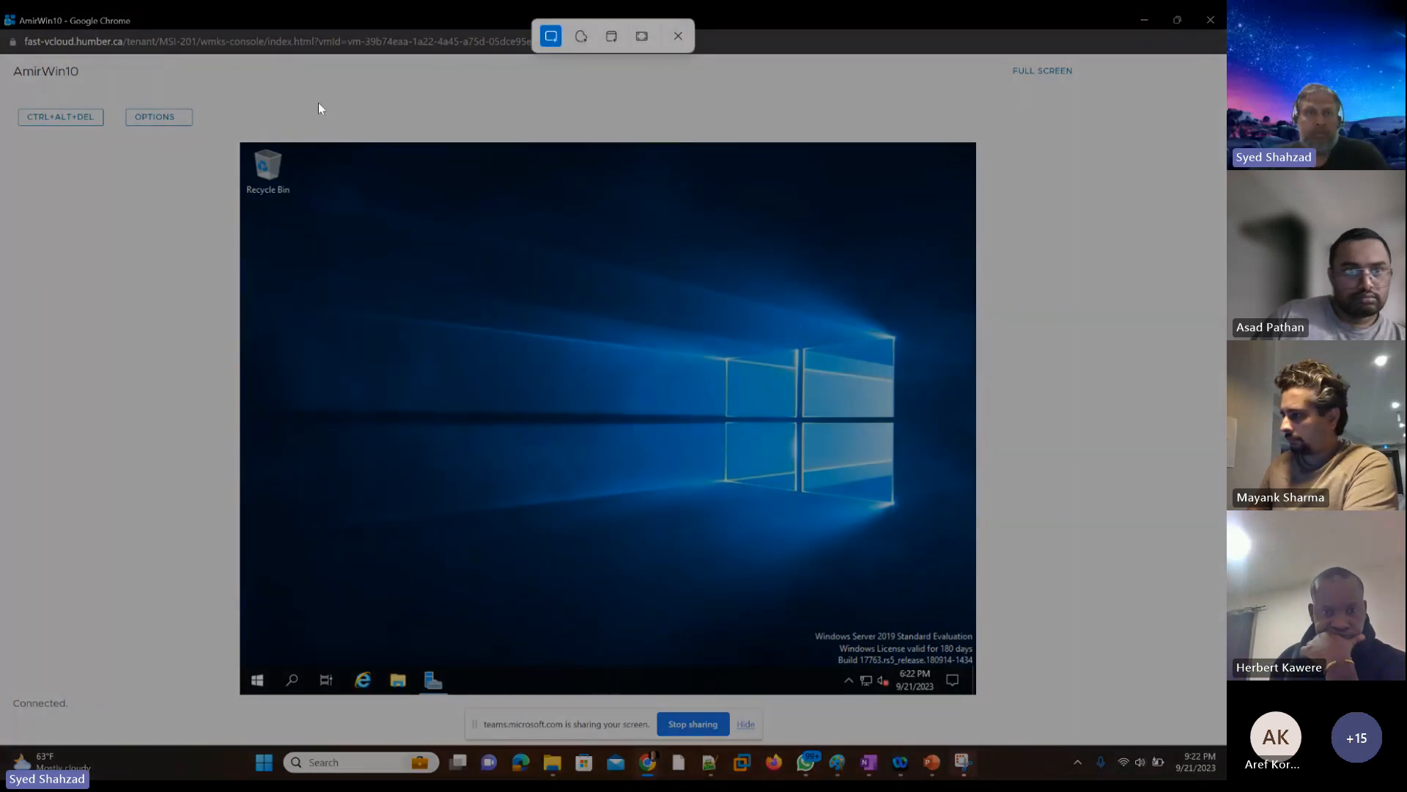
left_click_drag(6, 45, 1070, 728)
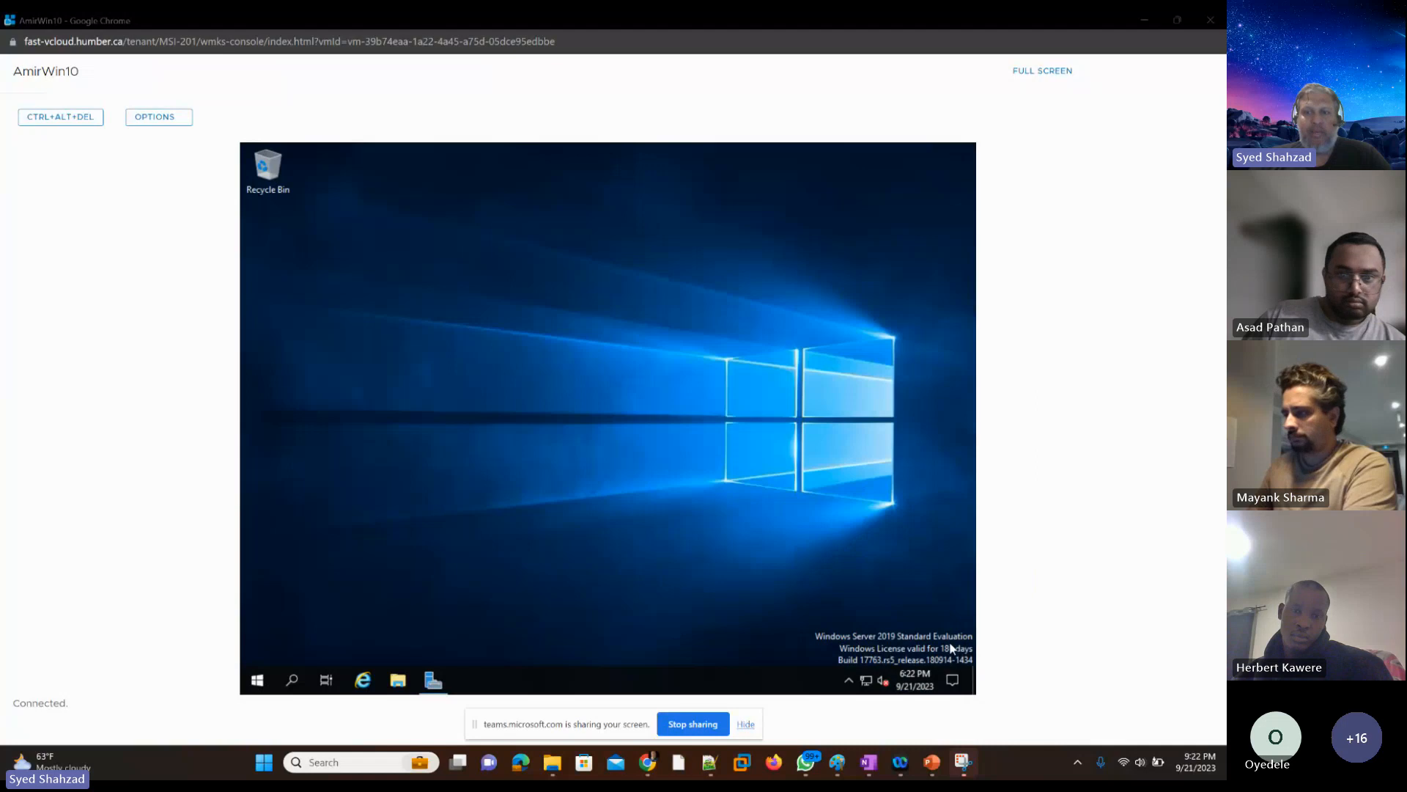
Step: Bring up Server Manager on AmirWin10 to view its dashboard, and minimize it again
left_click(427, 693)
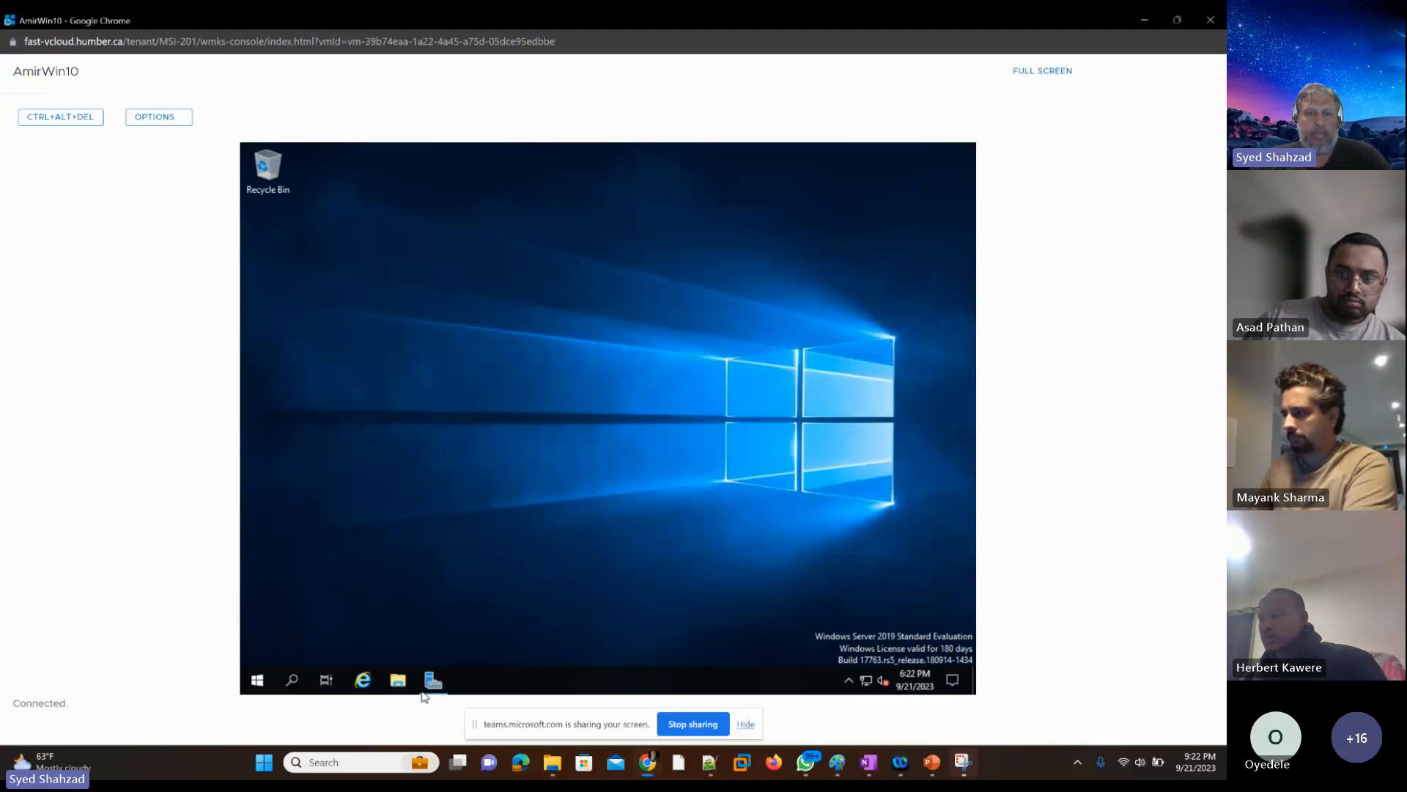
left_click(431, 682)
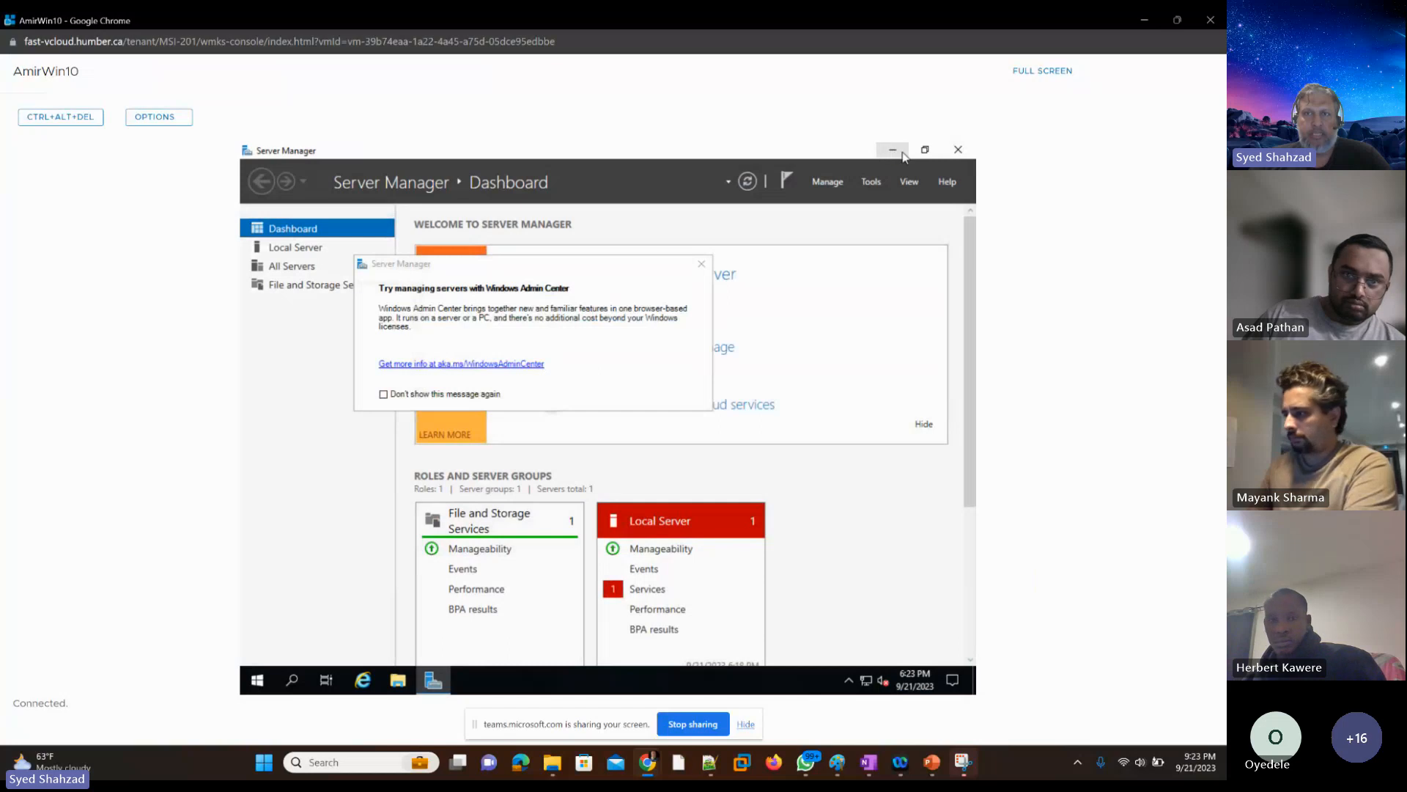
left_click(890, 153)
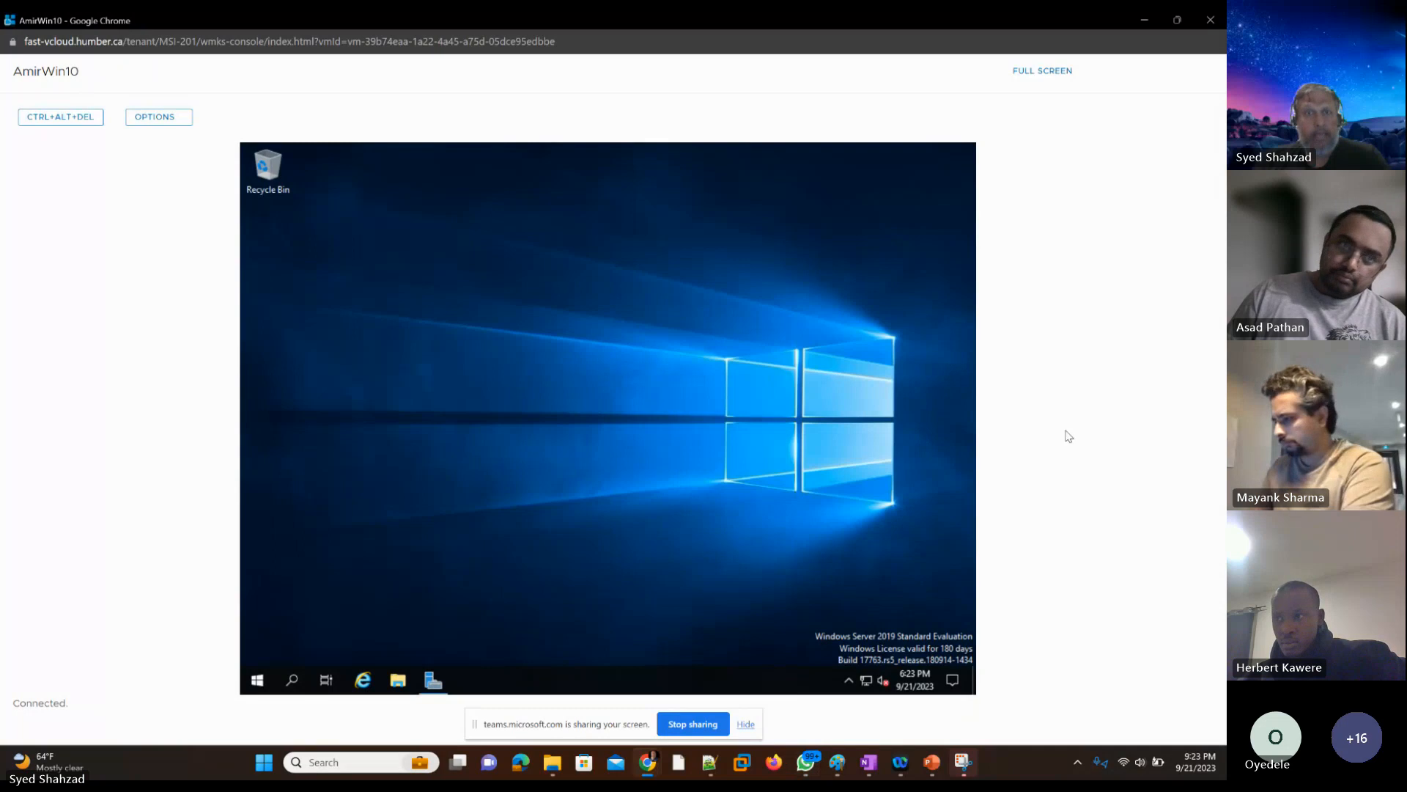
Step: Switch to the VMware class presentation in PowerPoint and enter "Screenshot1:" as the title of slide 10
left_click(931, 763)
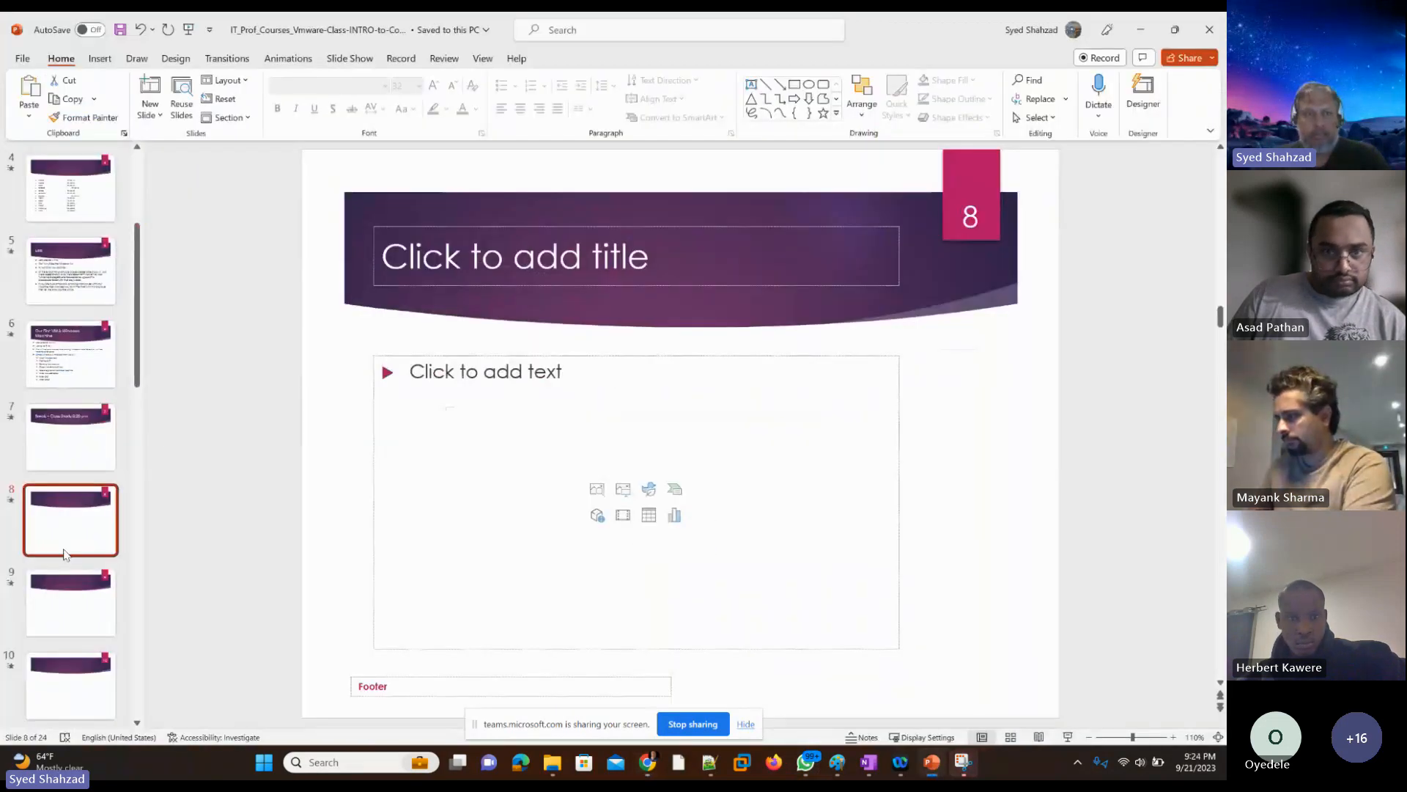
left_click(68, 689)
scroll(69, 689, "down", 2)
scroll(64, 684, "up", 2)
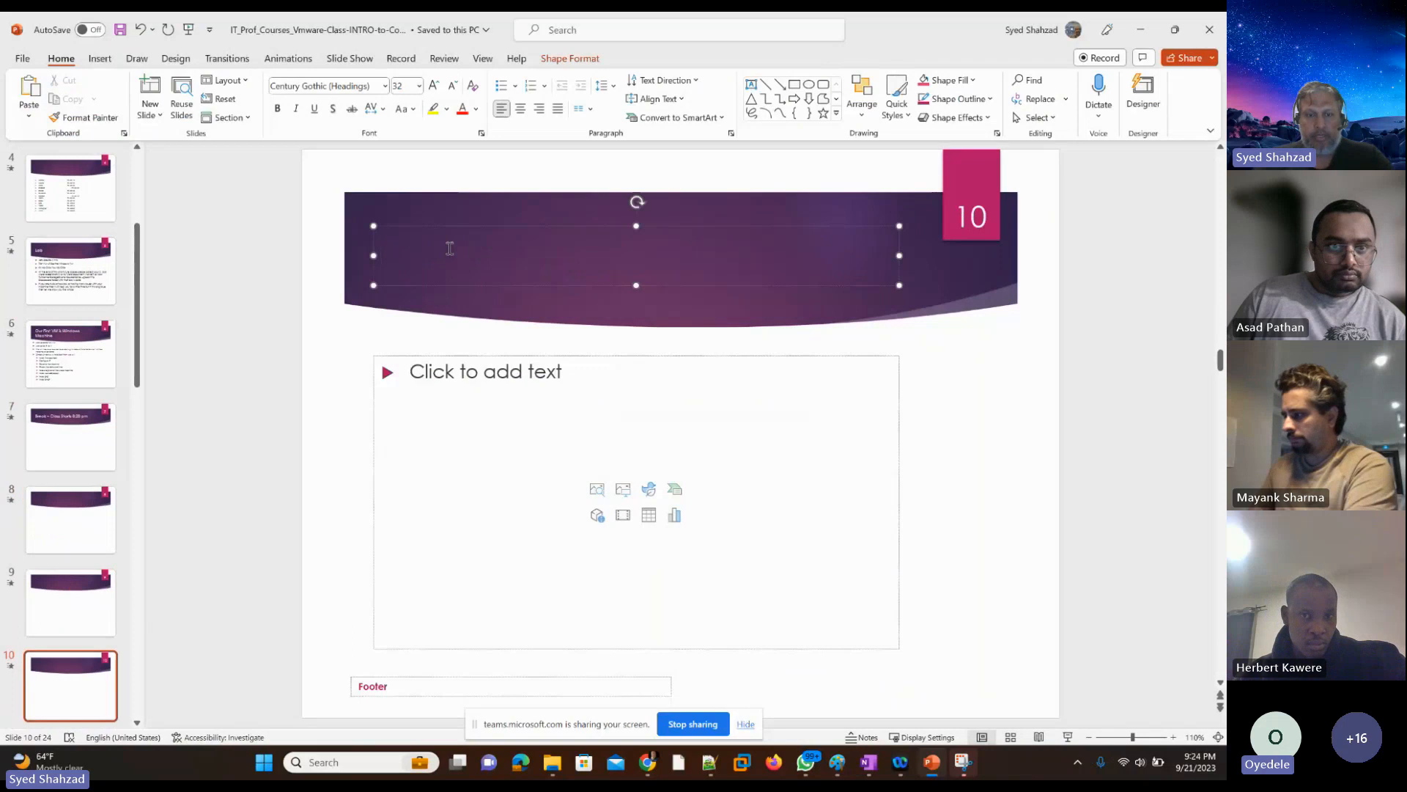
type("Screenshot")
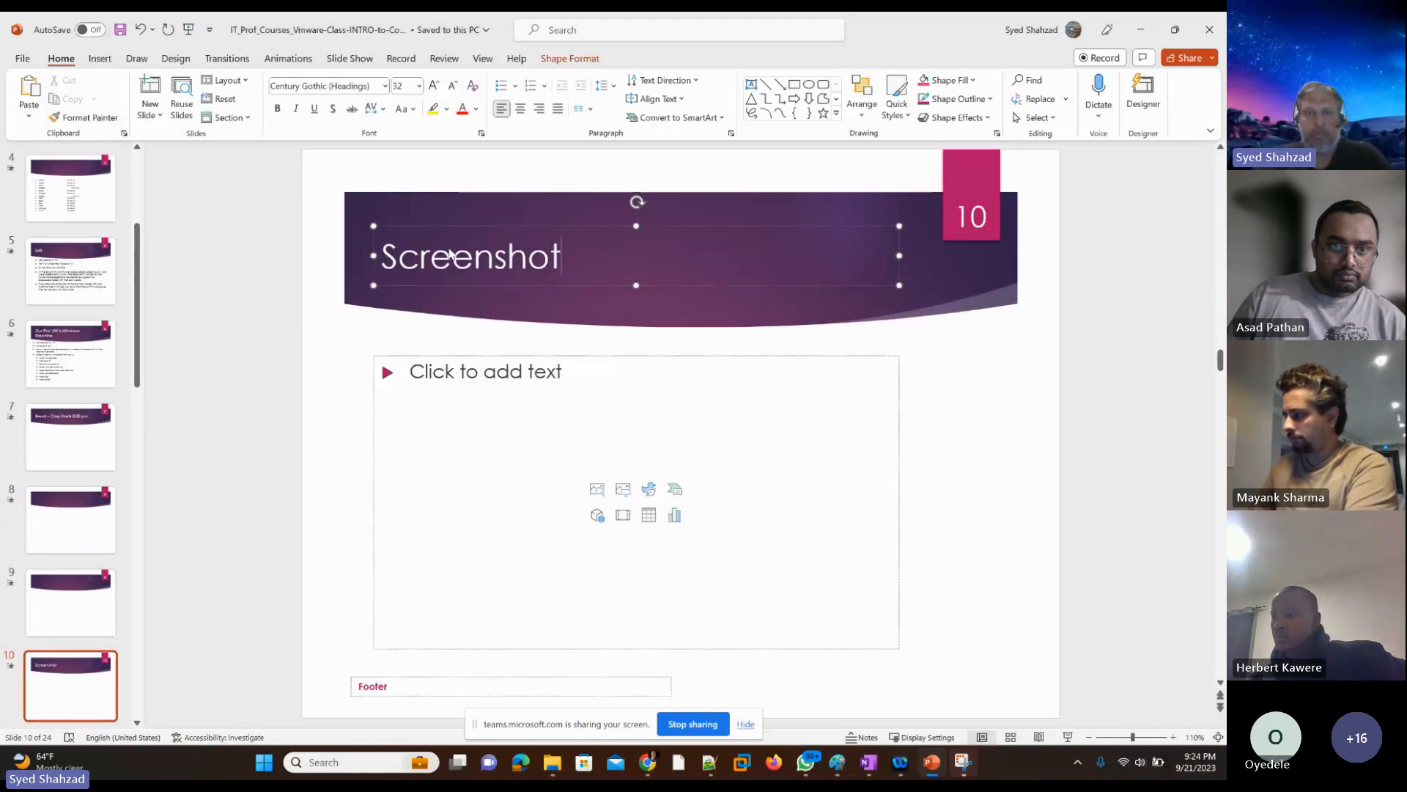
type("1:")
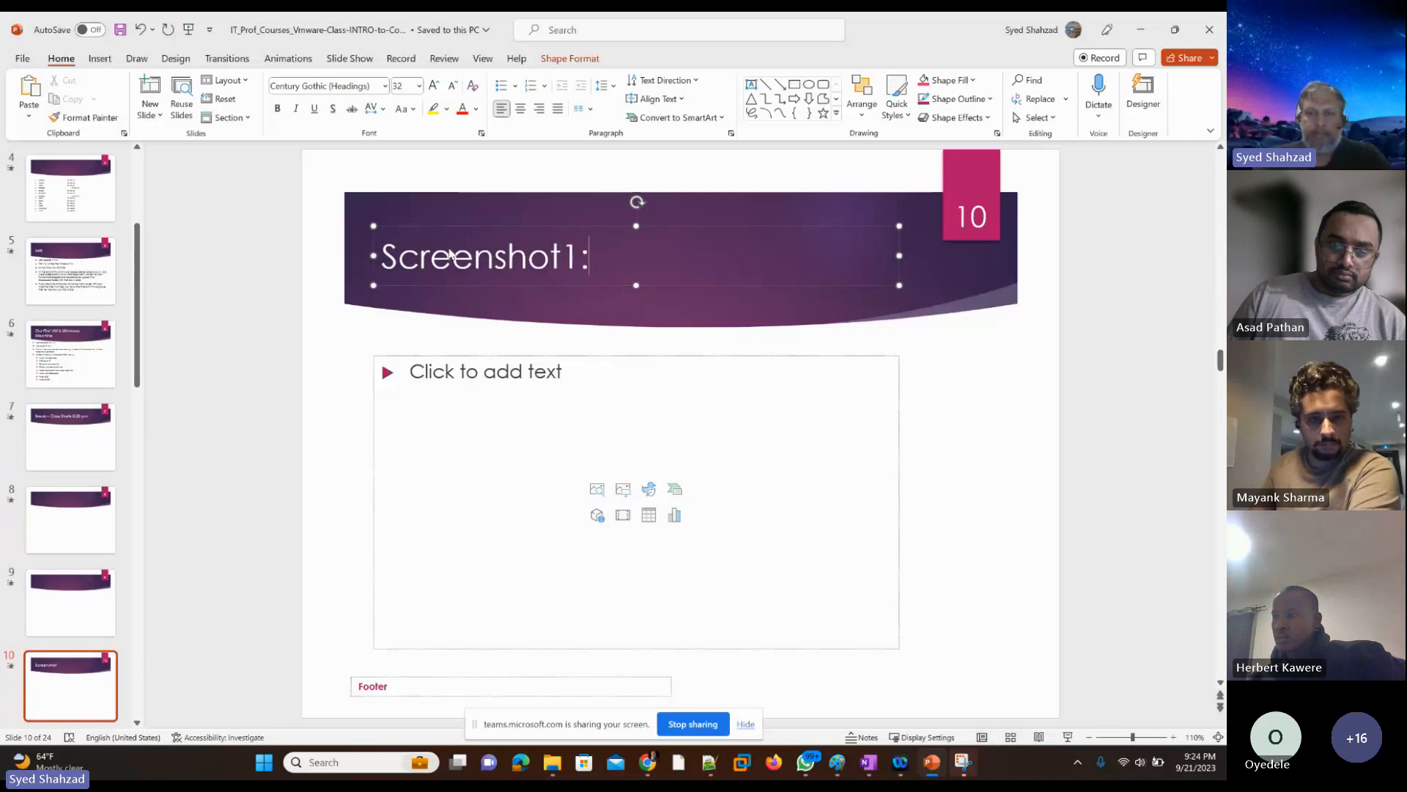